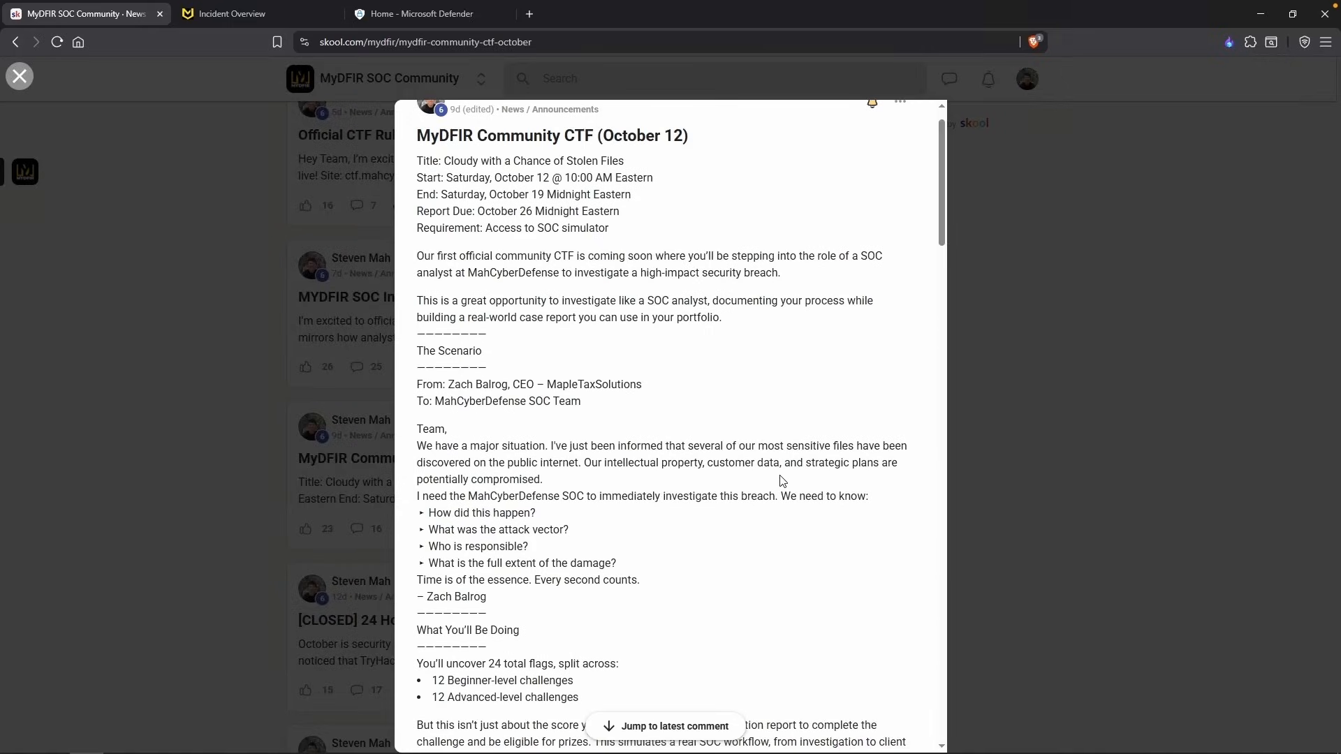
# Read the MyDFIR Community CTF announcement, covering the breach scenario, investigation questions, tools, rules and prizes
pyautogui.moveTo(537, 499); pyautogui.dragTo(676, 544)
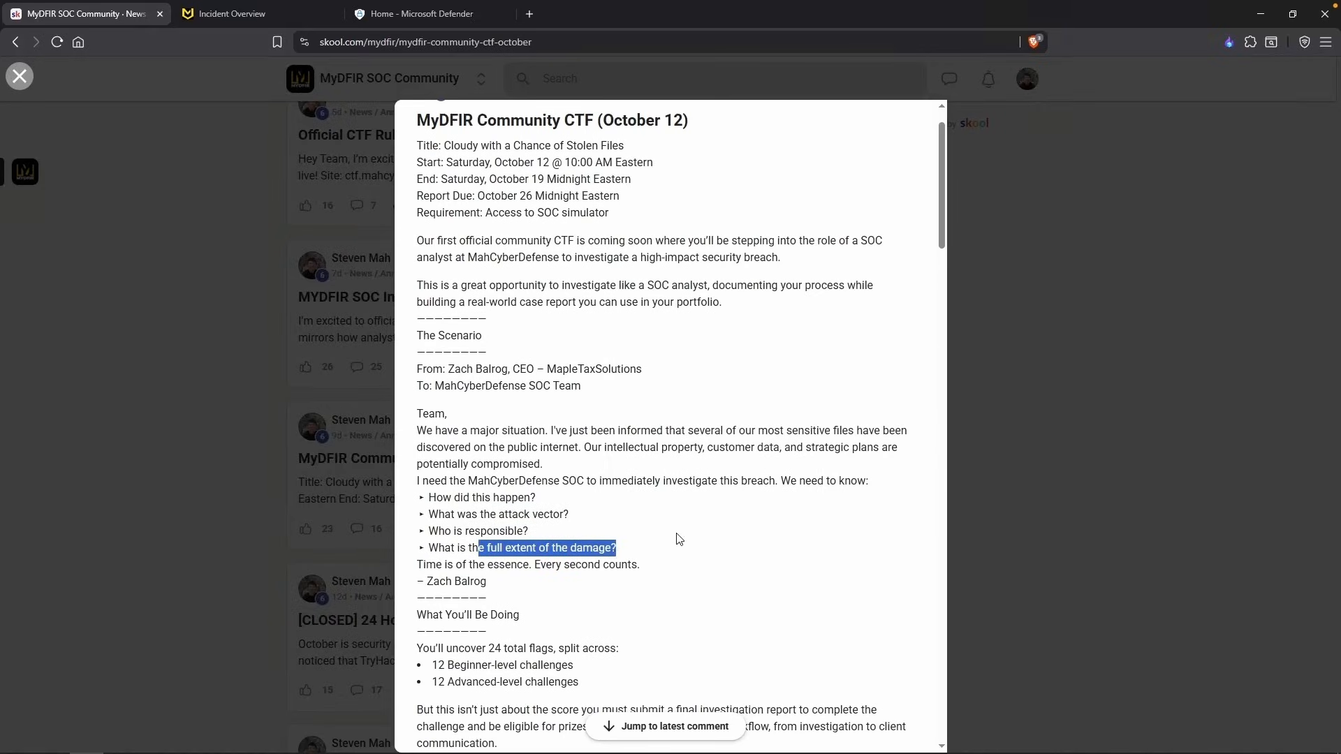
pyautogui.click(528, 565)
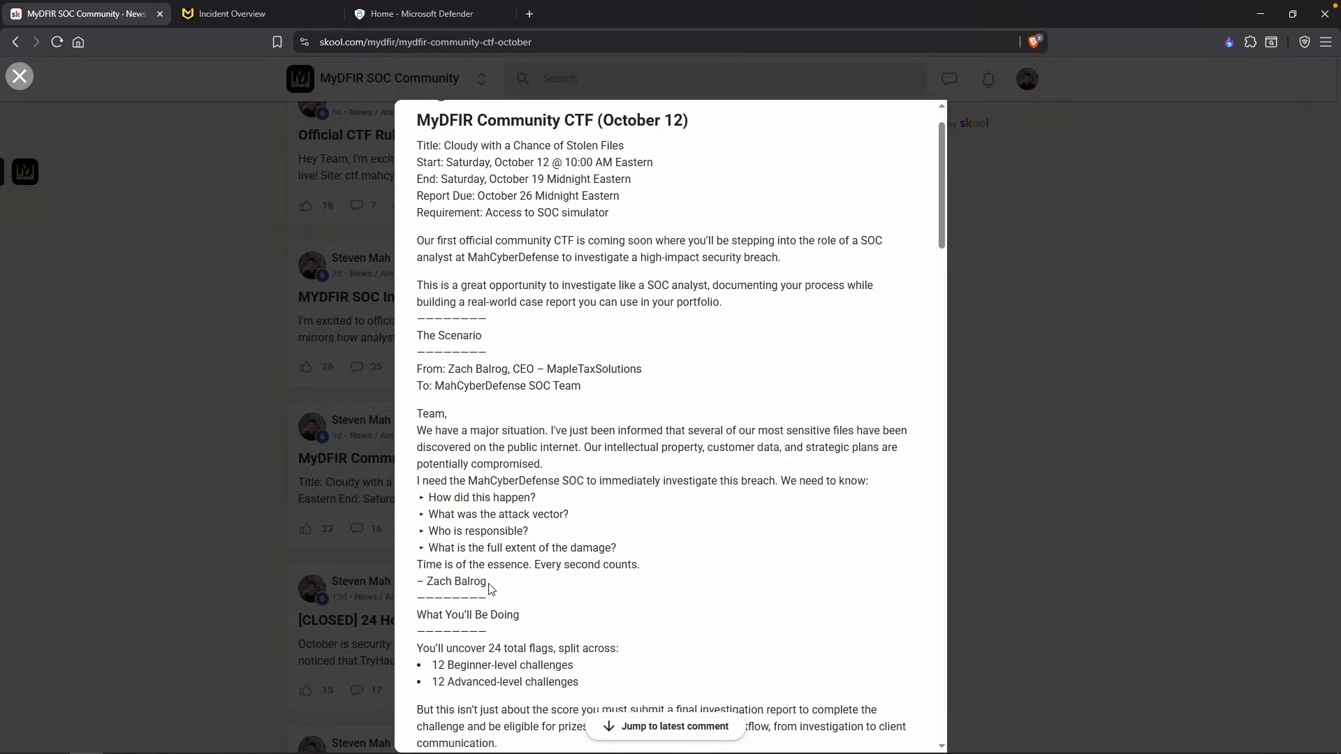
pyautogui.moveTo(486, 583); pyautogui.dragTo(427, 584)
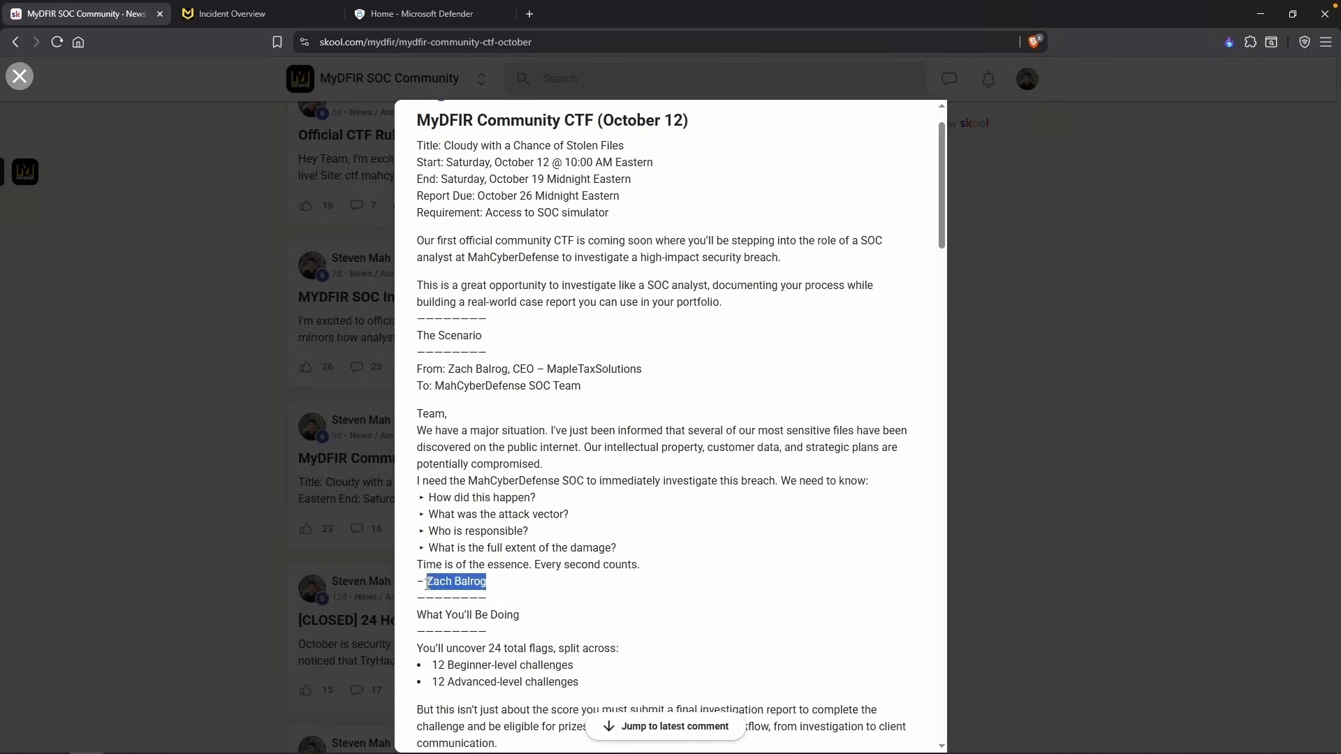
pyautogui.click(581, 565)
pyautogui.scroll(-2, 582, 565)
pyautogui.scroll(-1, 581, 564)
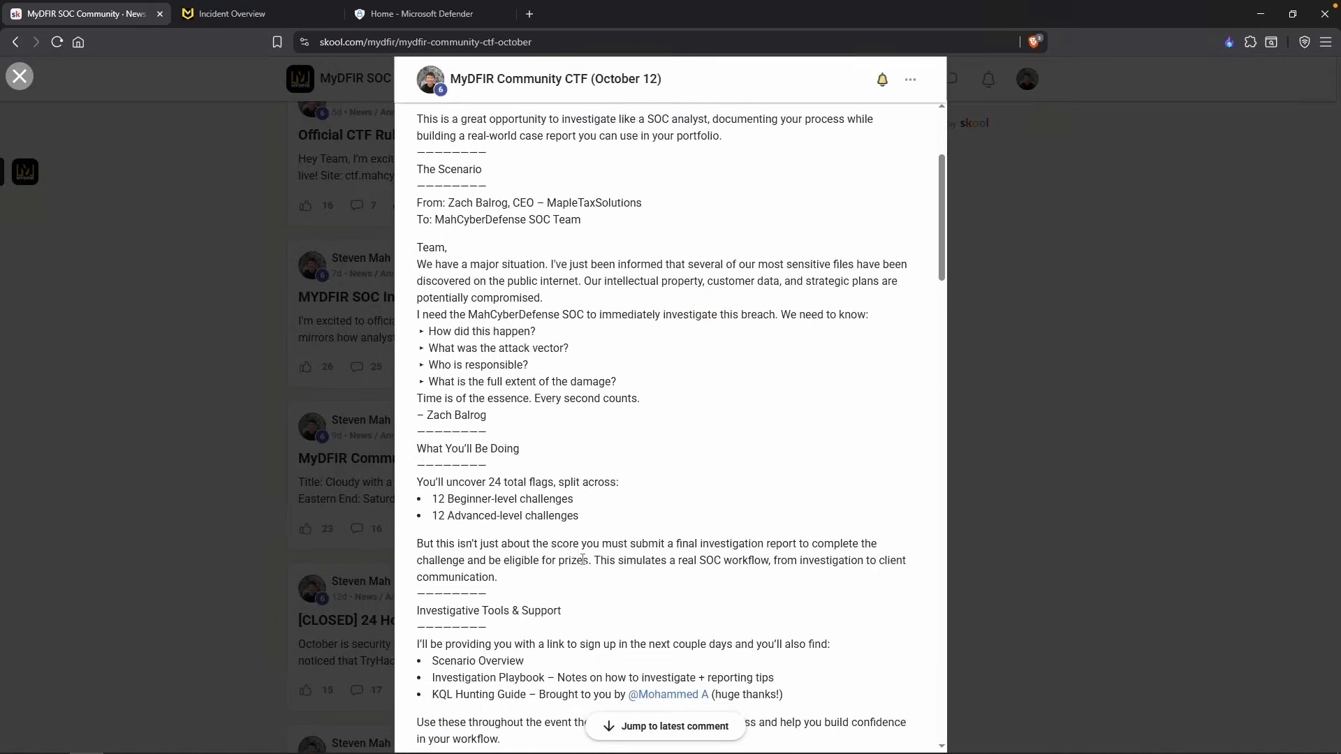
pyautogui.scroll(-1, 582, 559)
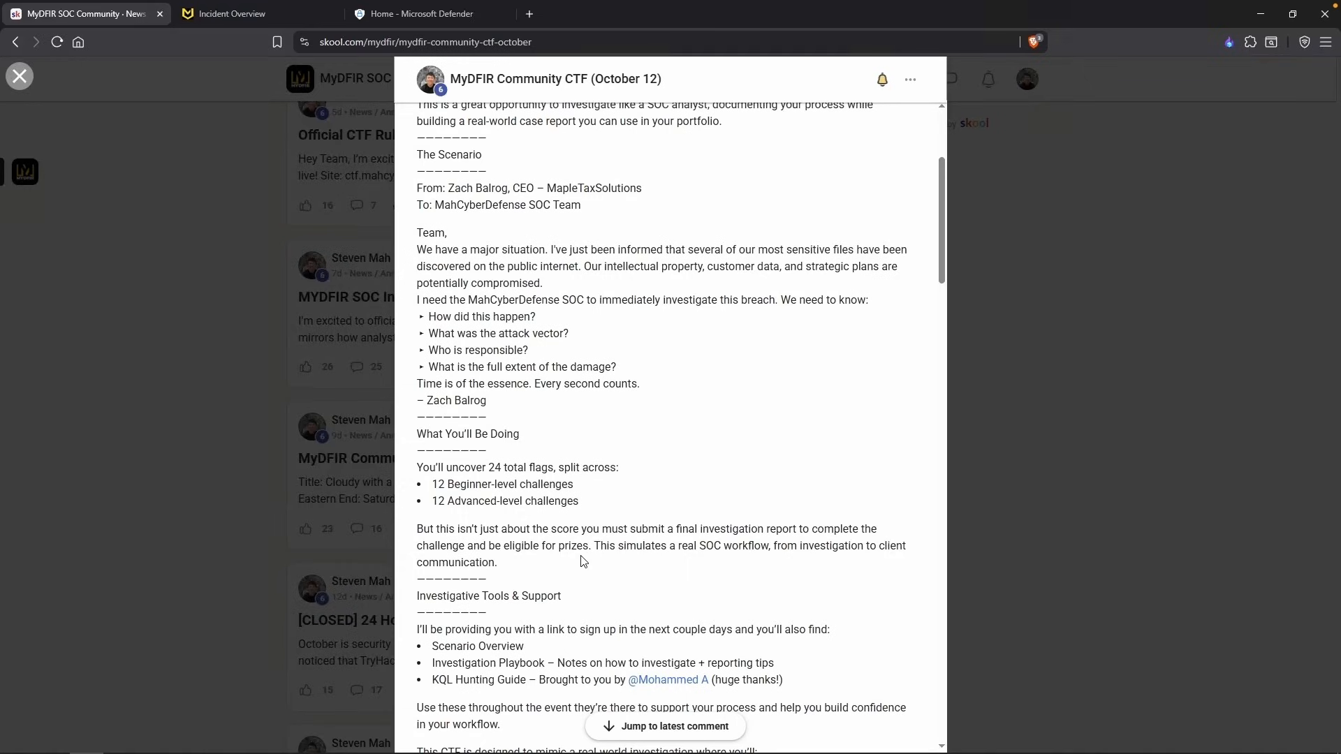
pyautogui.scroll(-1, 584, 562)
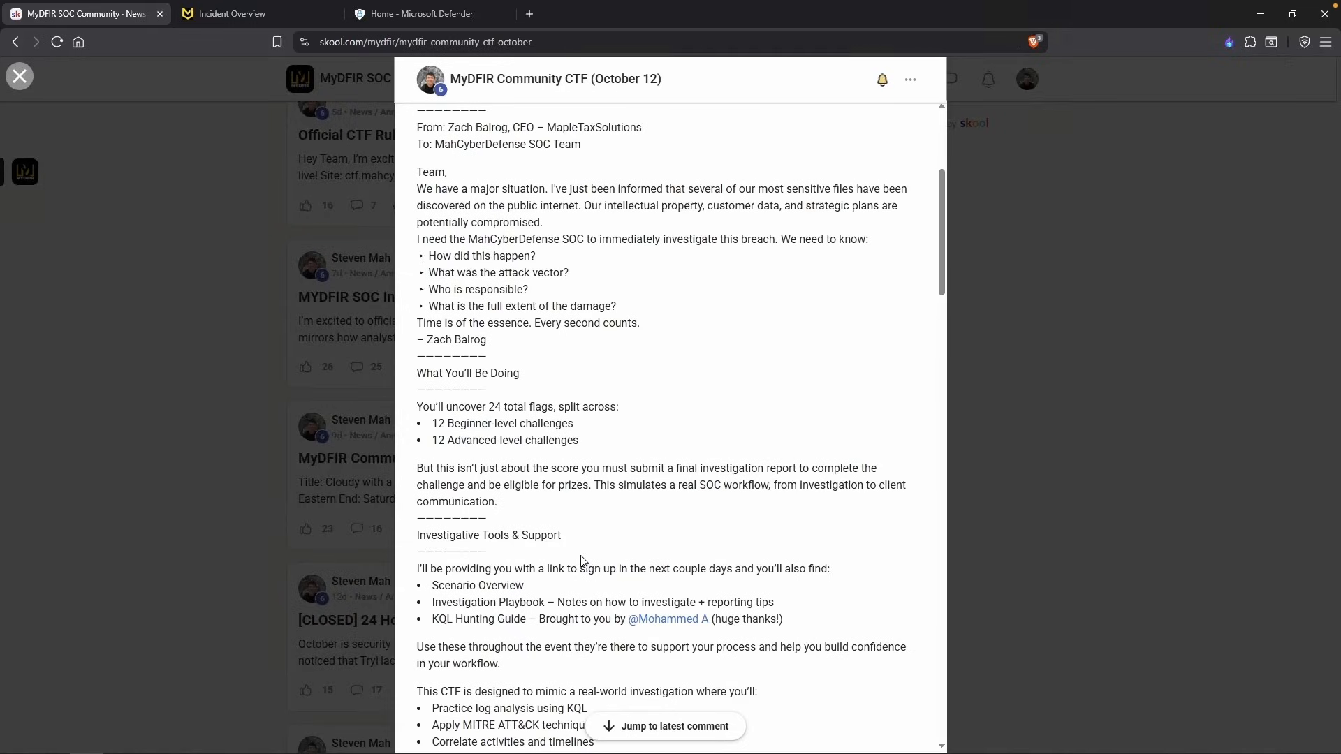
pyautogui.scroll(-3, 580, 560)
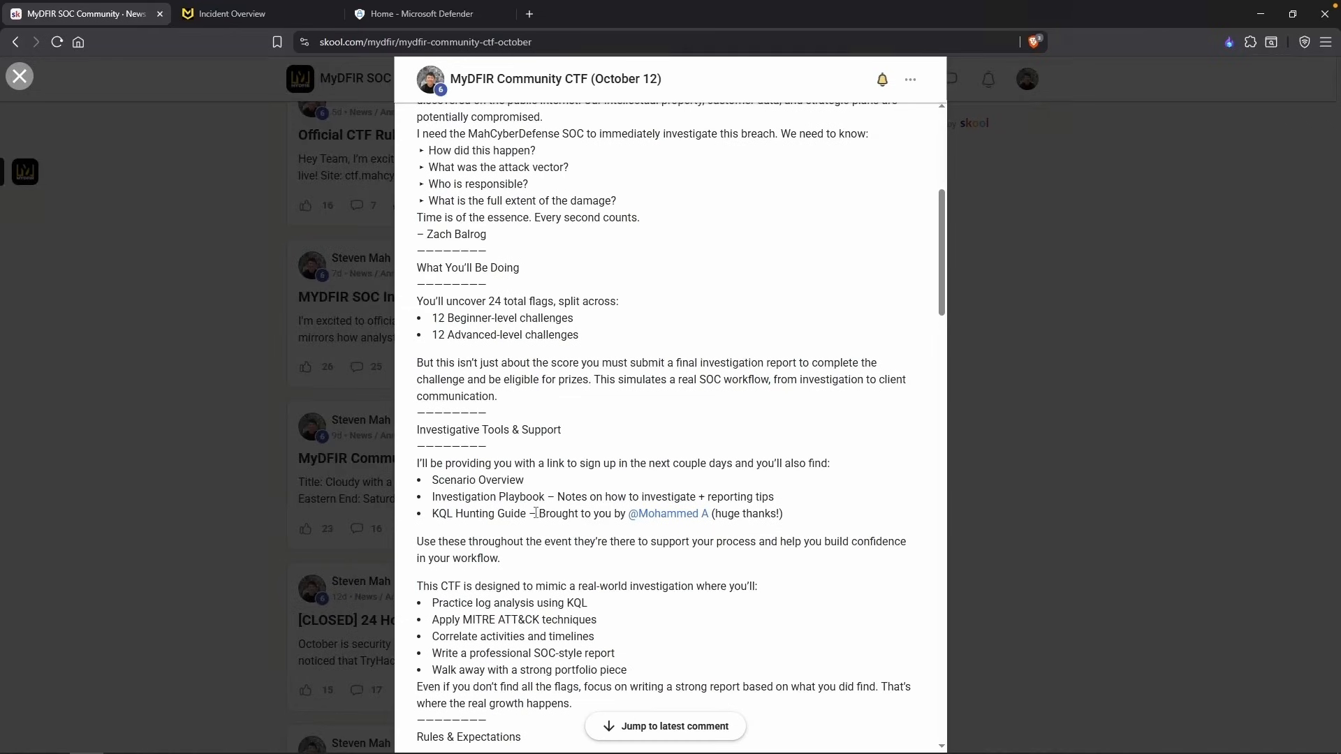
pyautogui.scroll(-1, 536, 513)
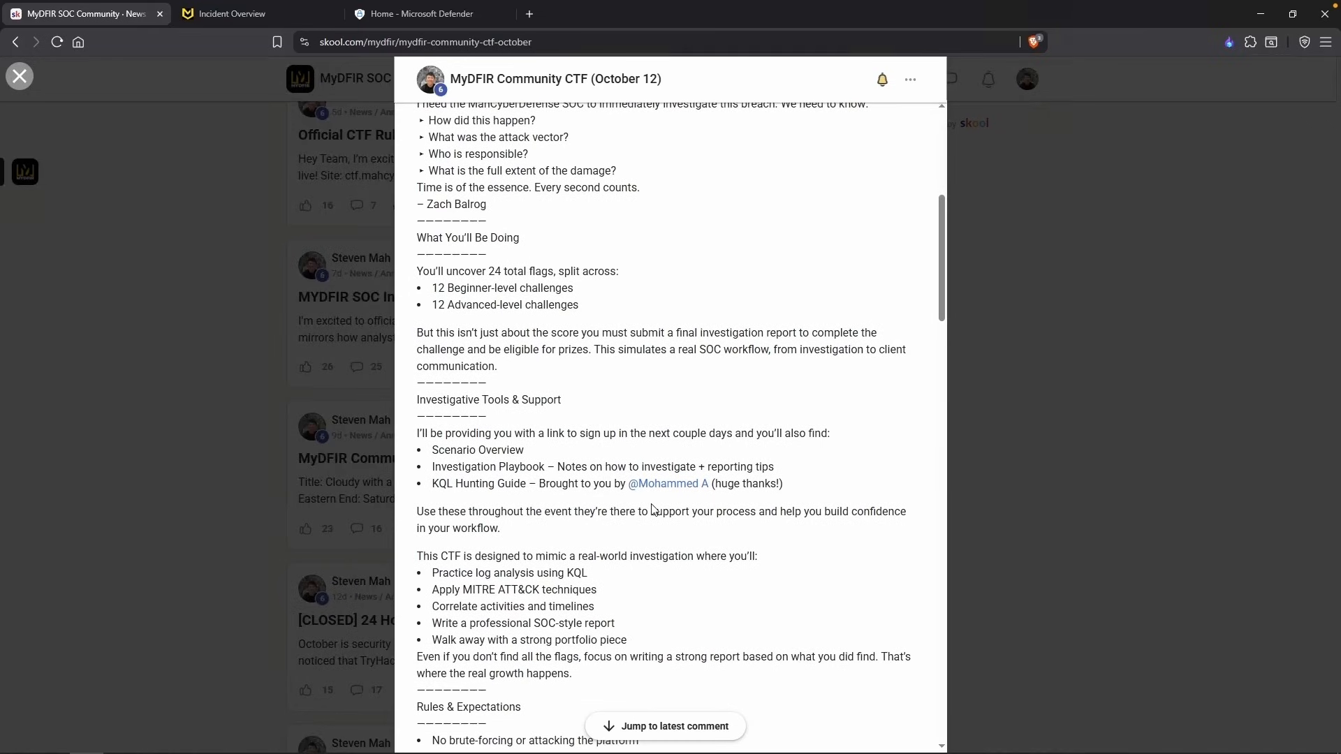
pyautogui.scroll(-5, 653, 508)
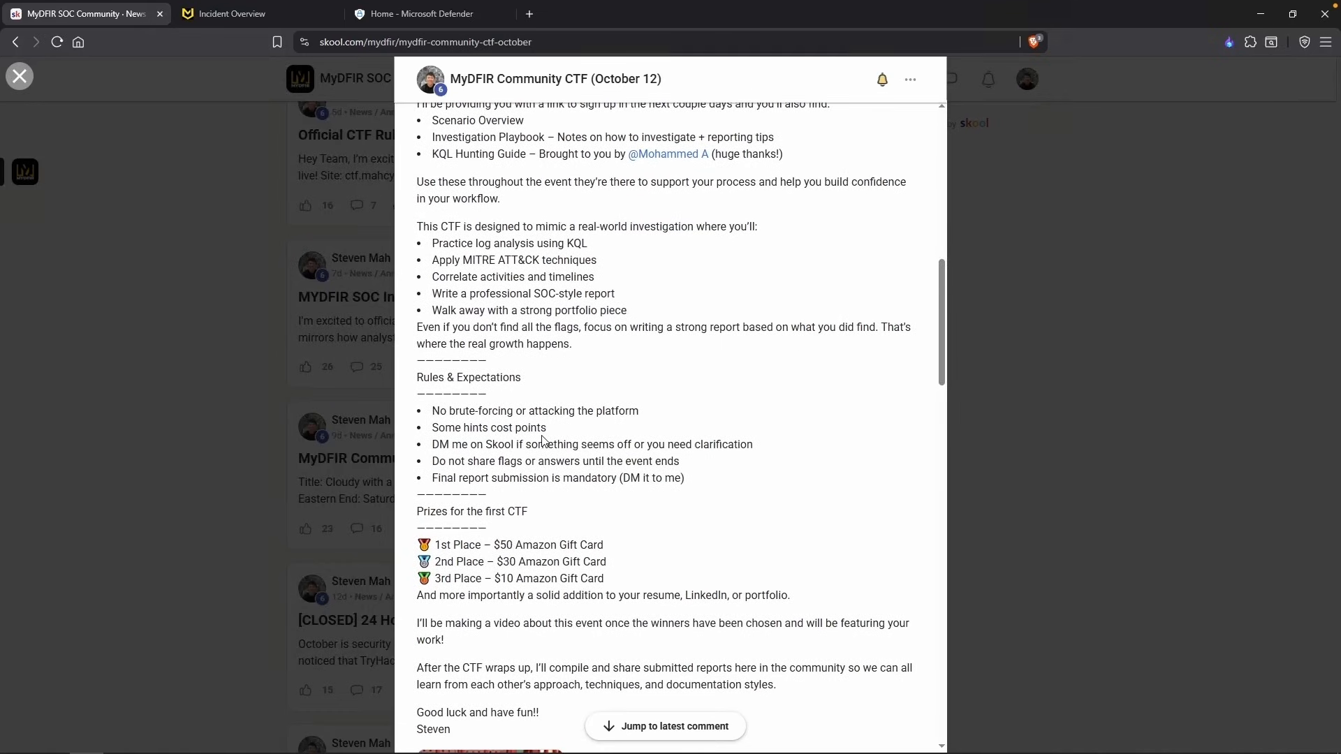
pyautogui.scroll(-3, 543, 440)
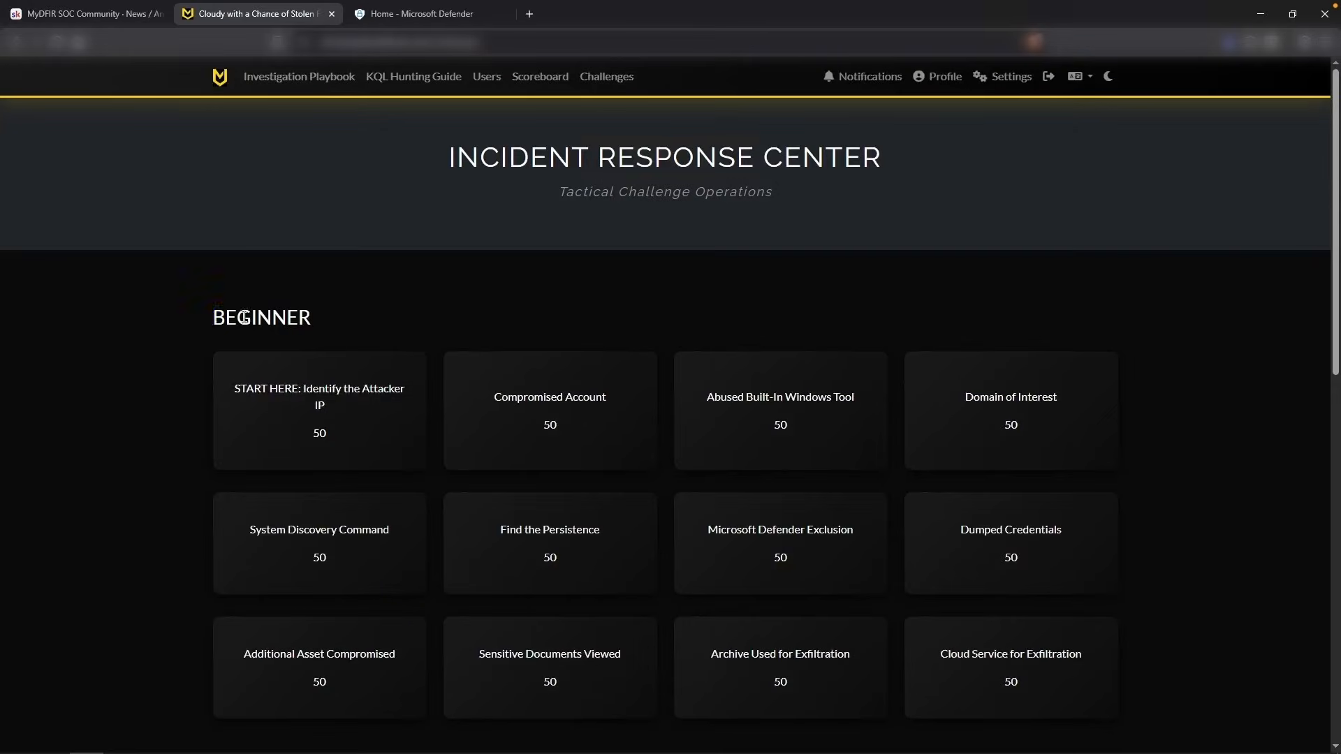
# Look over the Beginner, Advanced and Bonus challenge sections in the Incident Response Center
pyautogui.doubleClick(327, 320)
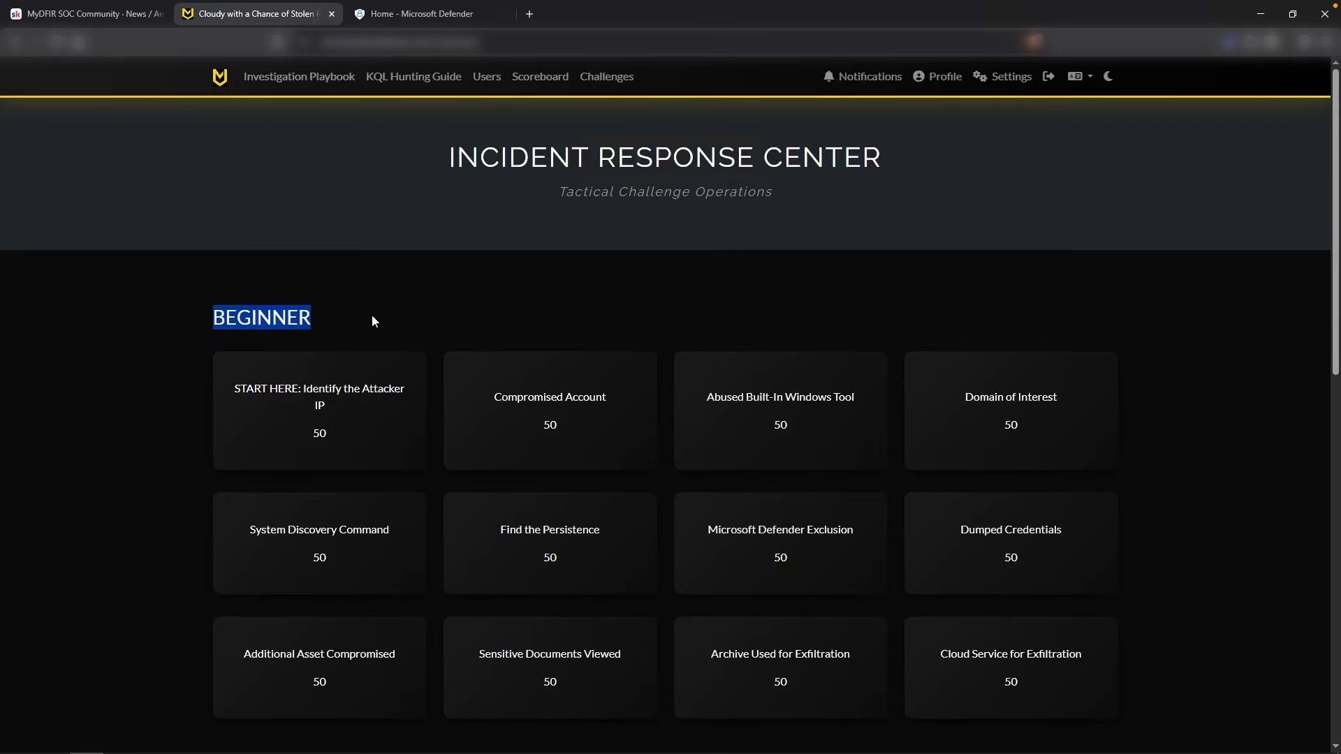
pyautogui.scroll(-7, 237, 325)
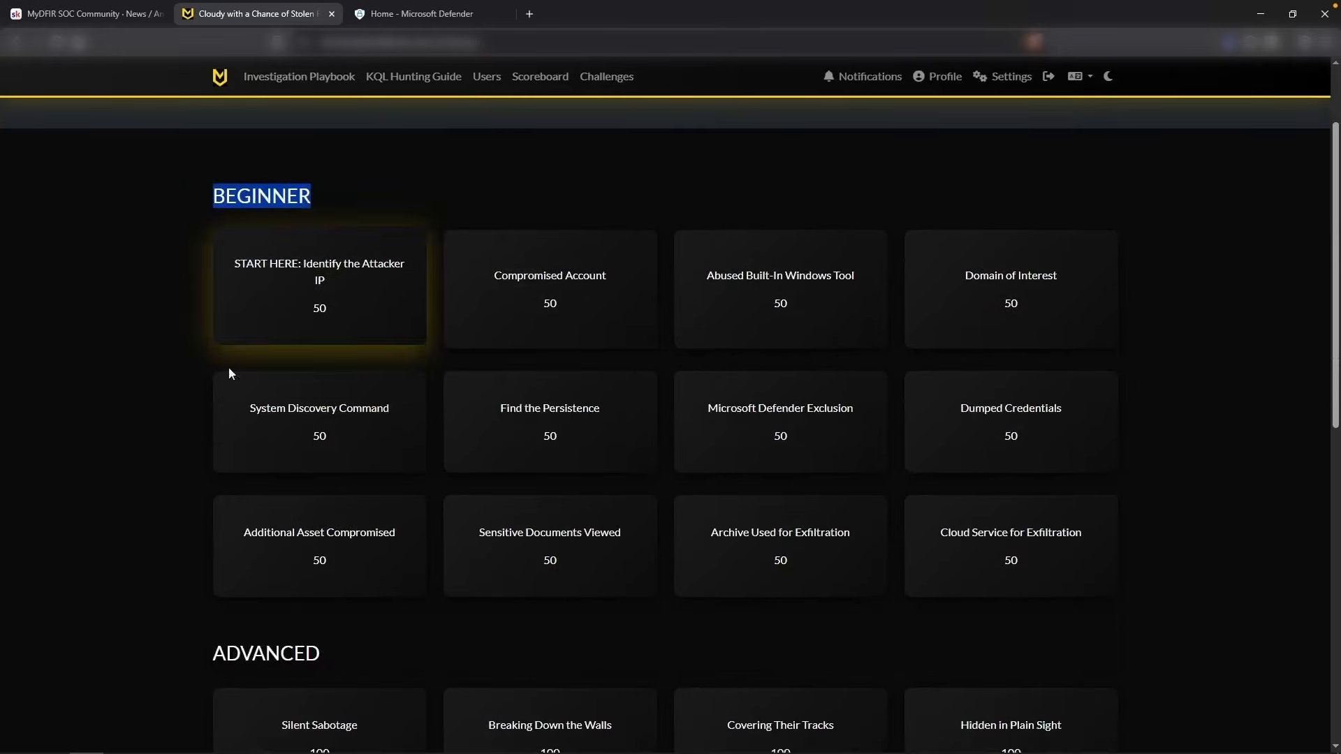
pyautogui.moveTo(386, 296); pyautogui.dragTo(227, 292)
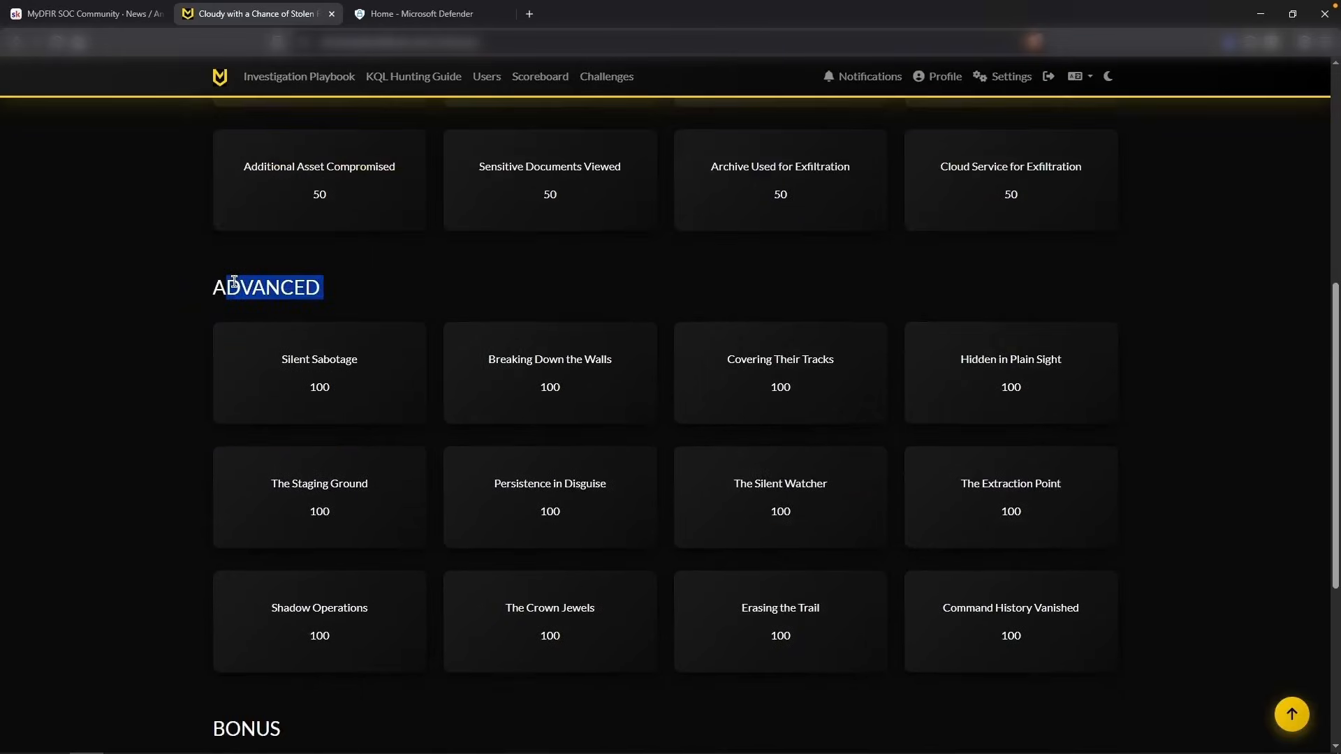
pyautogui.scroll(-1, 210, 369)
pyautogui.scroll(-2, 211, 368)
pyautogui.moveTo(210, 557); pyautogui.dragTo(370, 560)
pyautogui.scroll(9, 119, 316)
# Open the "START HERE: Identify the Attacker IP" challenge, read its timeframe and scenario, and reveal Hint #1
pyautogui.click(268, 345)
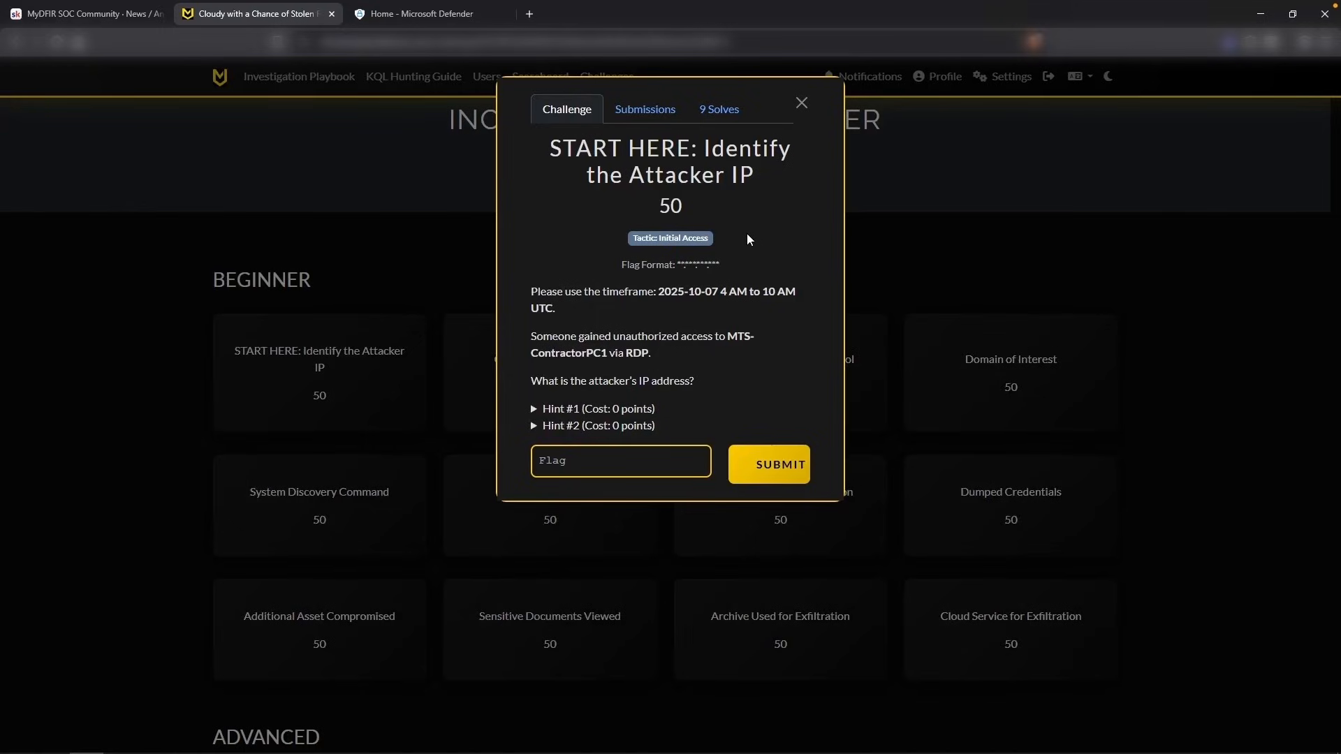
pyautogui.moveTo(659, 295); pyautogui.dragTo(787, 308)
pyautogui.moveTo(532, 337); pyautogui.dragTo(599, 339)
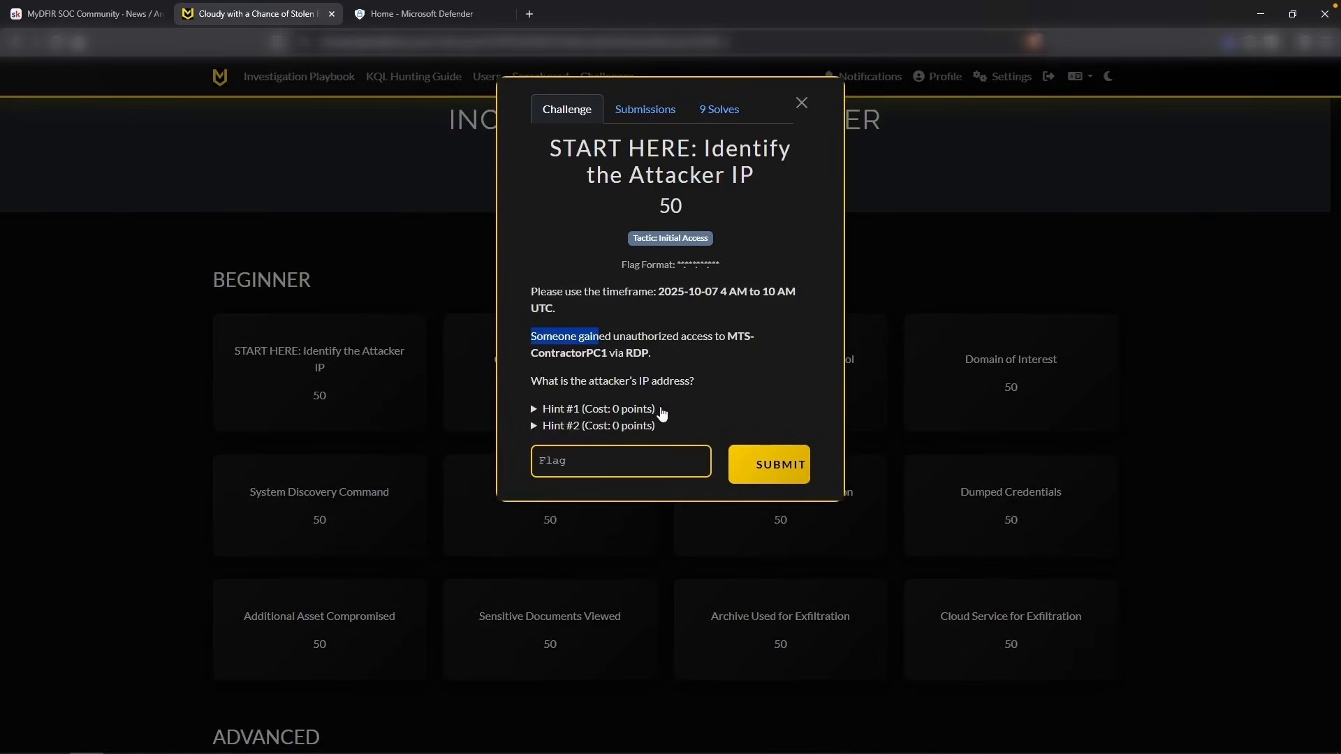
pyautogui.click(662, 412)
pyautogui.click(733, 127)
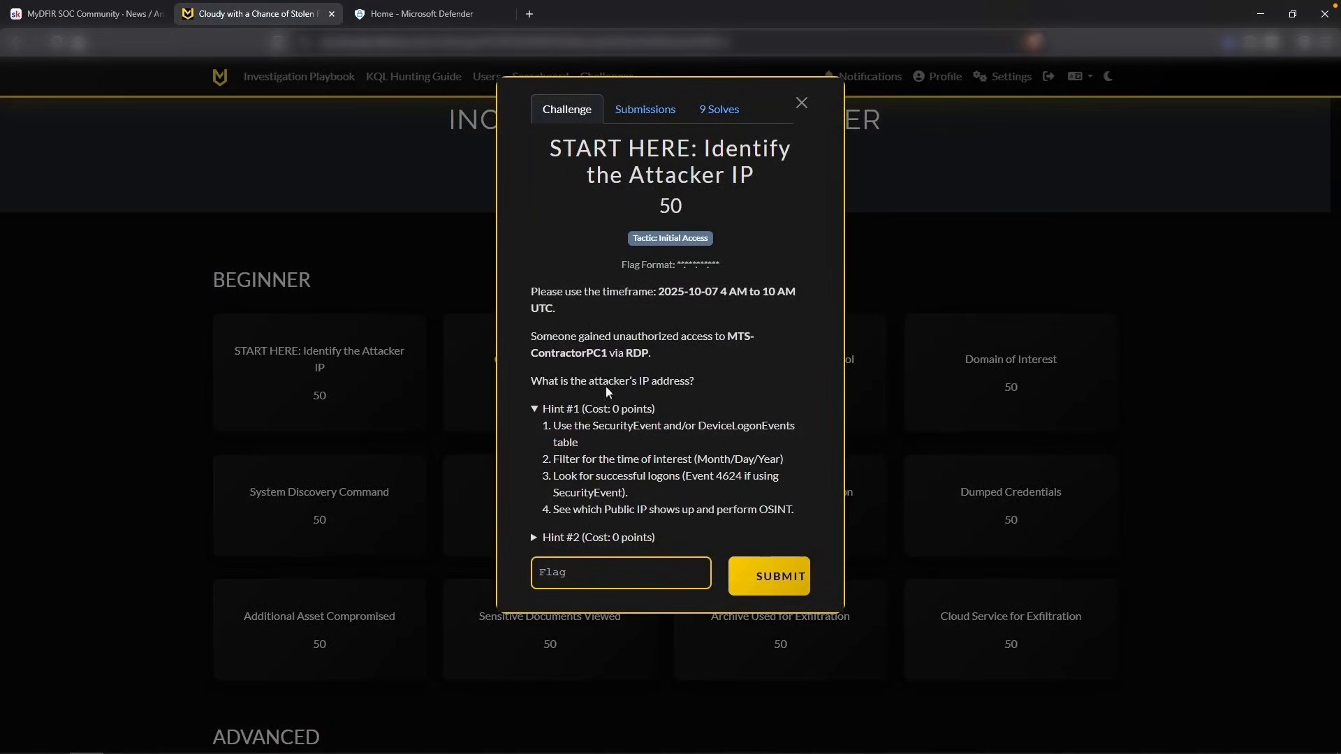
# Examine Hint #1 for the log tables, time filter, logon event ID and OSINT guidance
pyautogui.moveTo(599, 427); pyautogui.dragTo(792, 438)
pyautogui.click(699, 432)
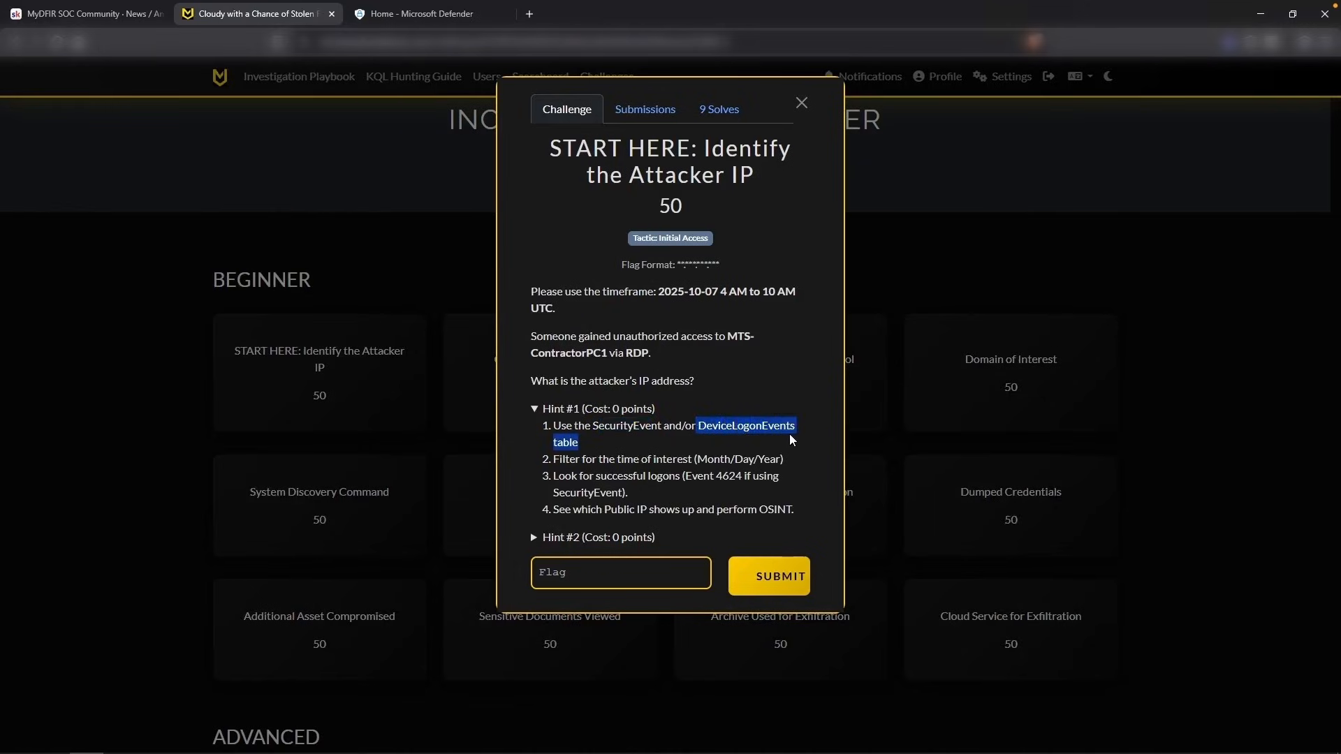
pyautogui.moveTo(624, 459); pyautogui.dragTo(669, 462)
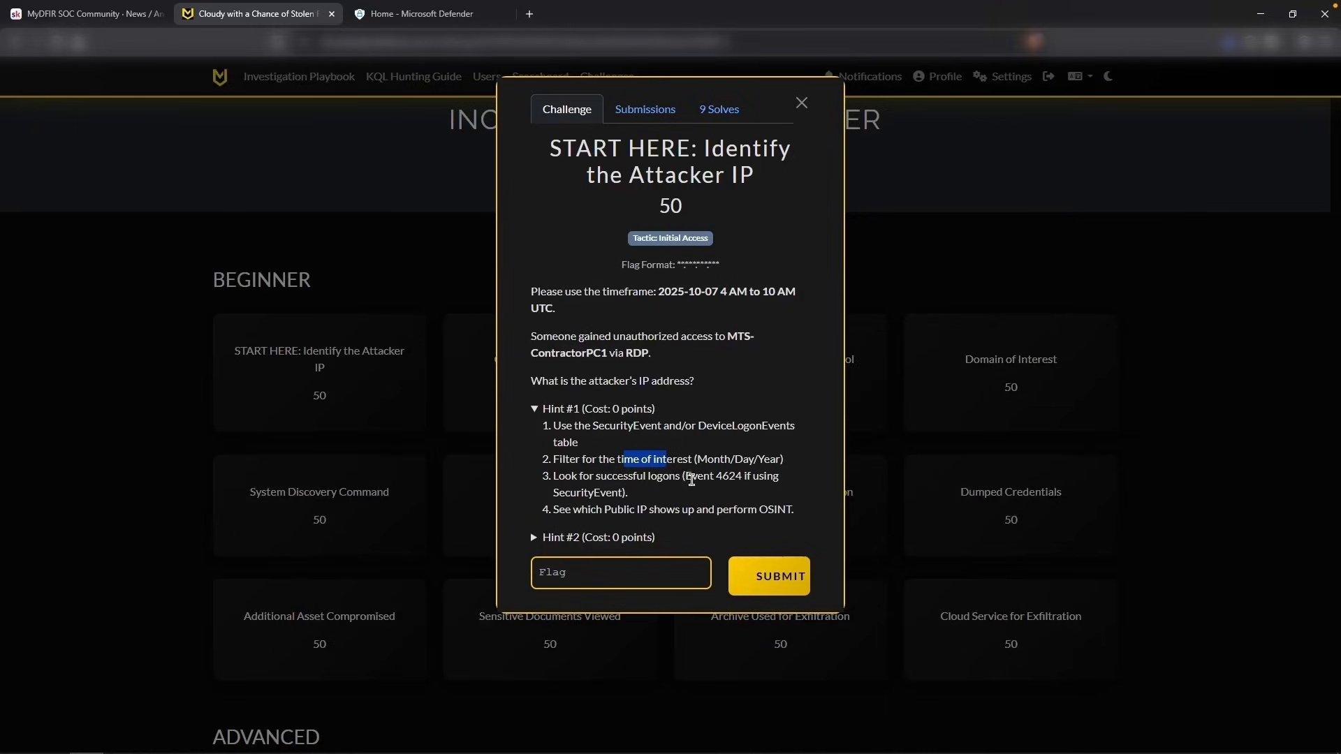
pyautogui.moveTo(716, 477); pyautogui.dragTo(735, 477)
pyautogui.moveTo(623, 494); pyautogui.dragTo(554, 494)
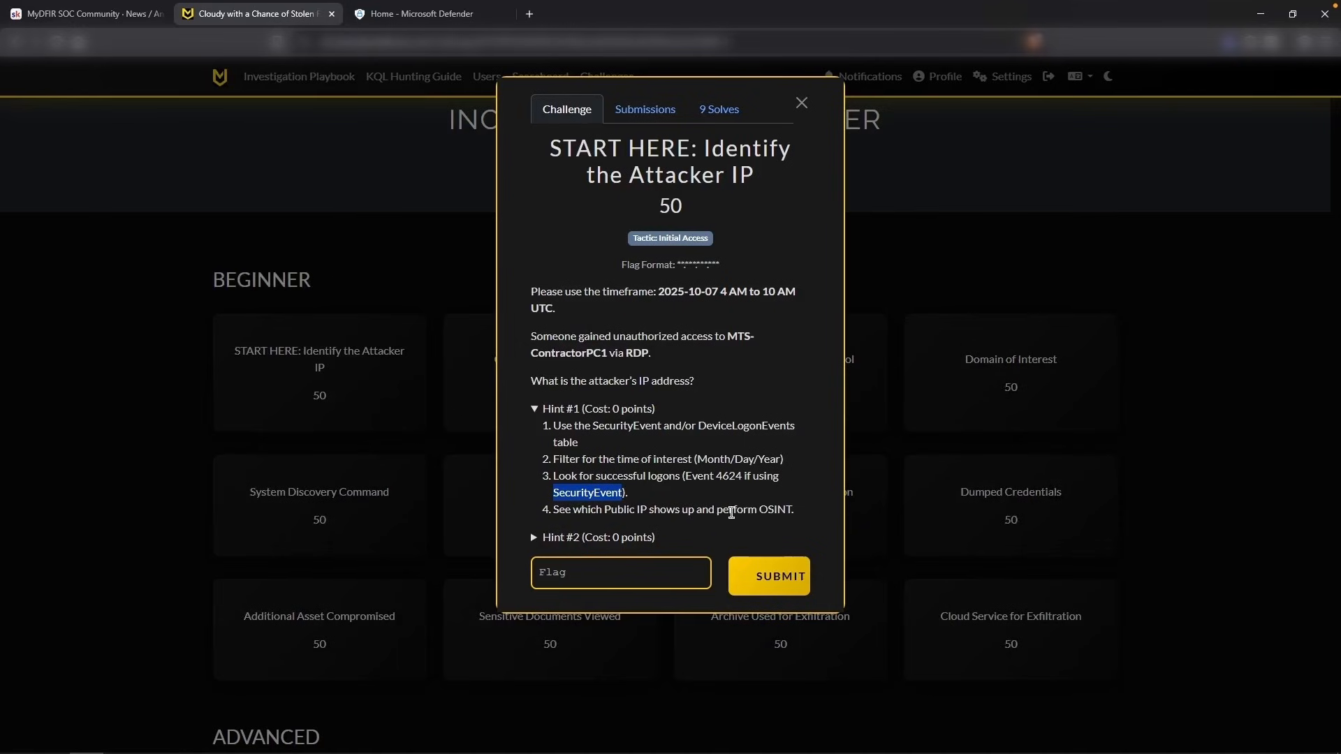
pyautogui.click(731, 512)
# Switch to Microsoft Defender, open Advanced hunting, and start a new query on the SecurityEvent table
pyautogui.hotkey('ctrl', 'Tab')
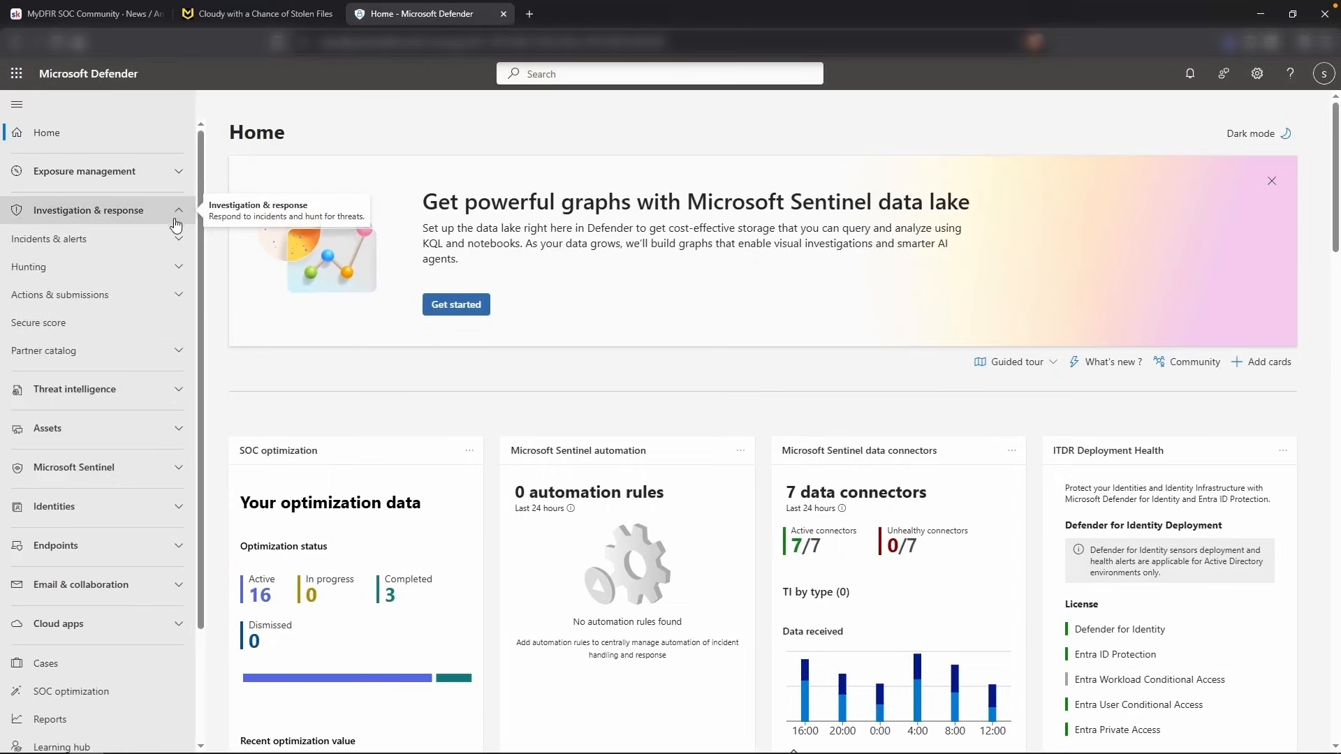
pyautogui.click(172, 266)
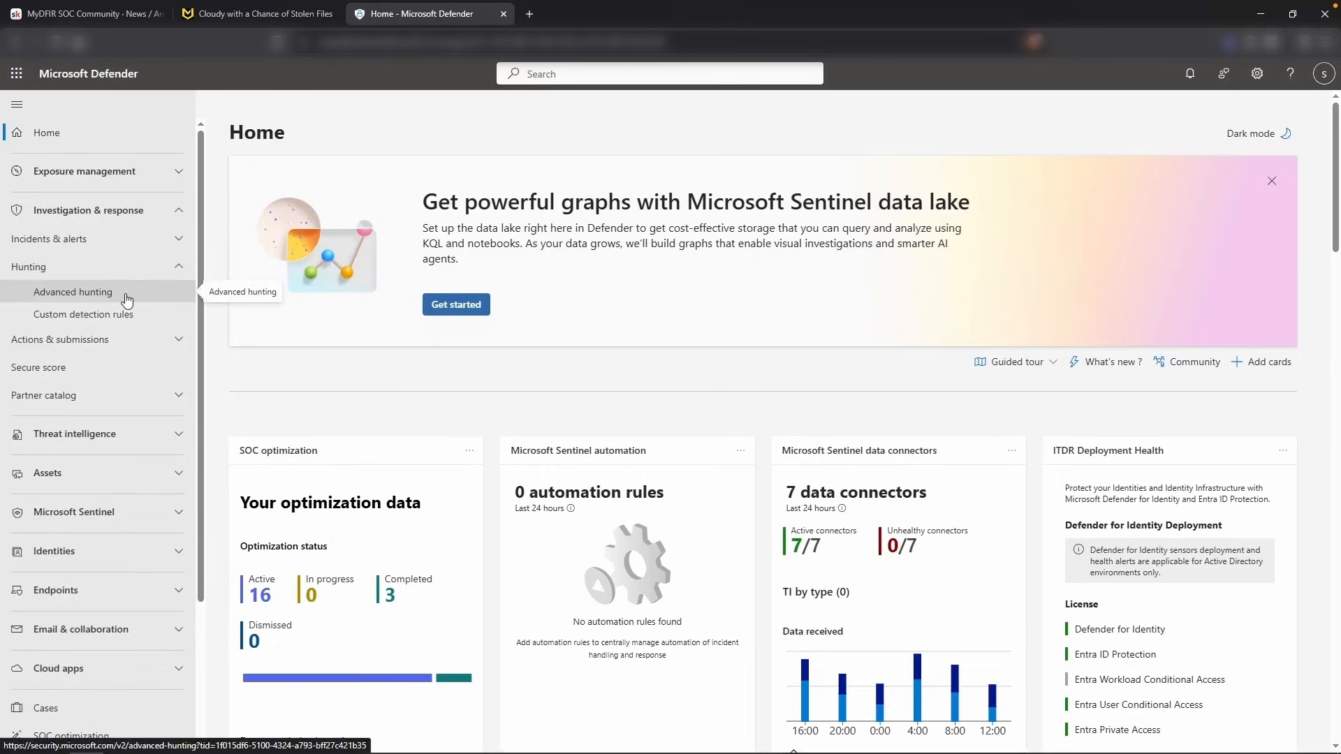
pyautogui.click(126, 301)
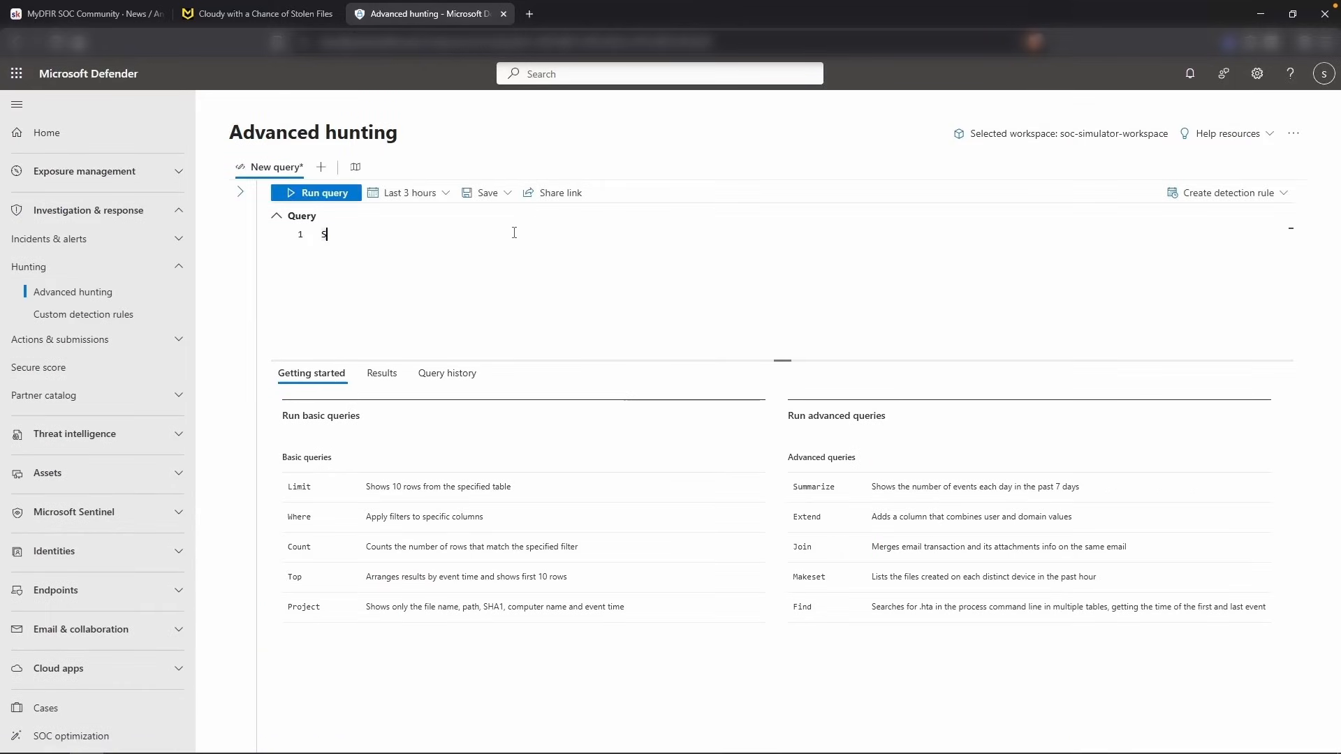
pyautogui.write('SecurityEvent')
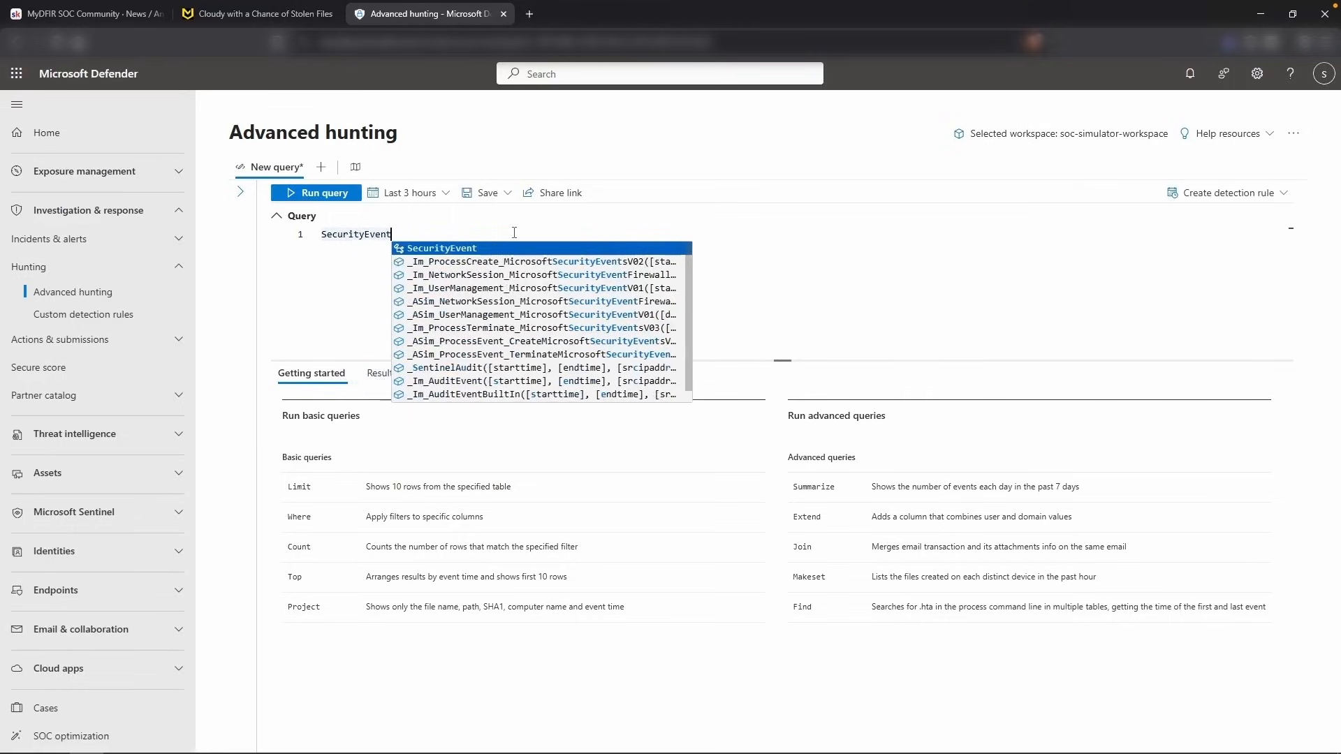
pyautogui.press('Return')
# Filter the query to TimeGenerated between datetime(2025-10-7 04:00) and datetime(2025-10-7 10:00)
pyautogui.write('| where Time')
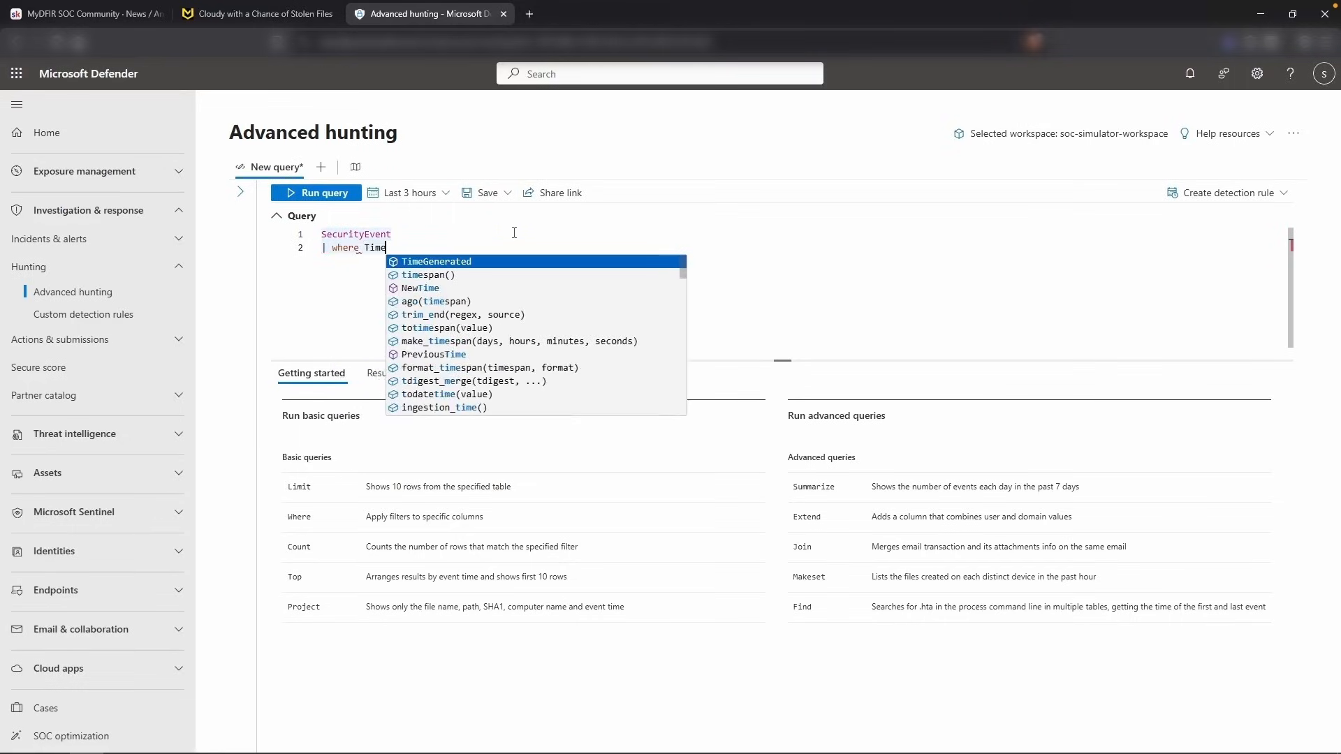
pyautogui.press('Tab')
pyautogui.write('between (datetime(202')
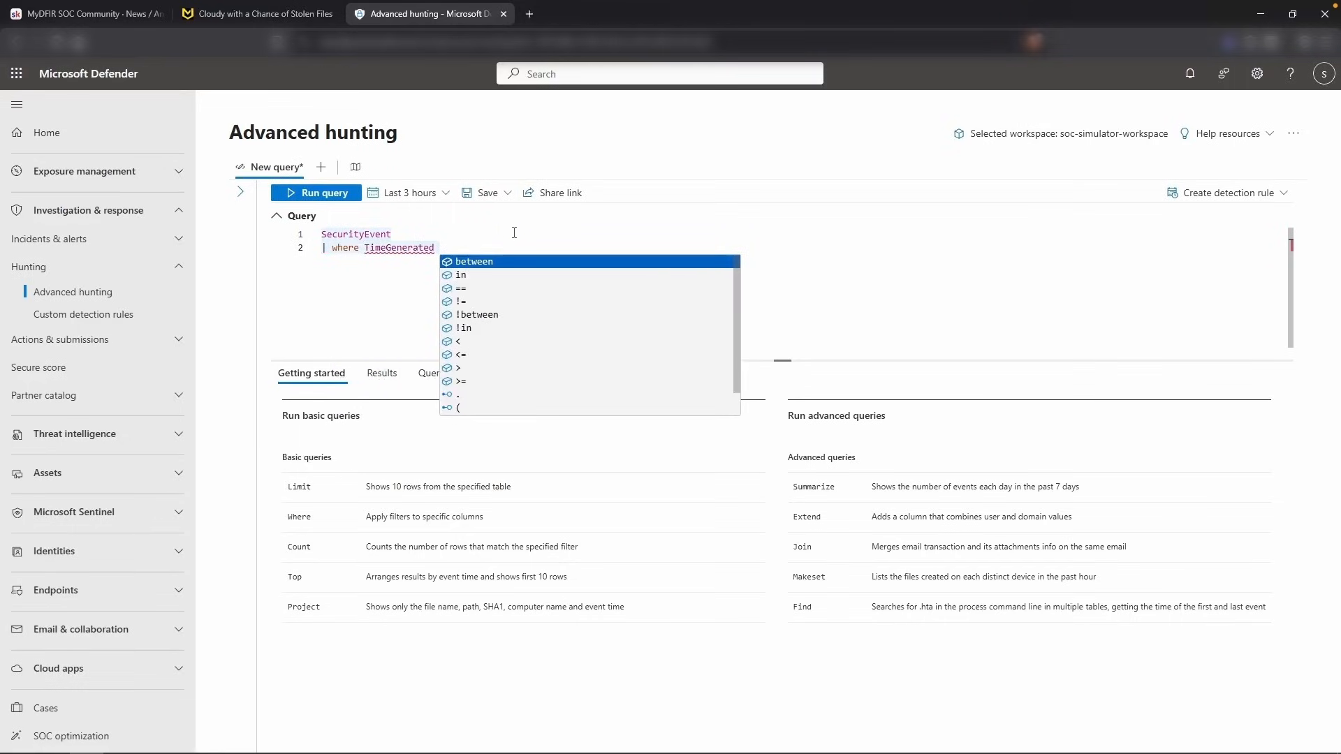
pyautogui.write('5-10-7 ')
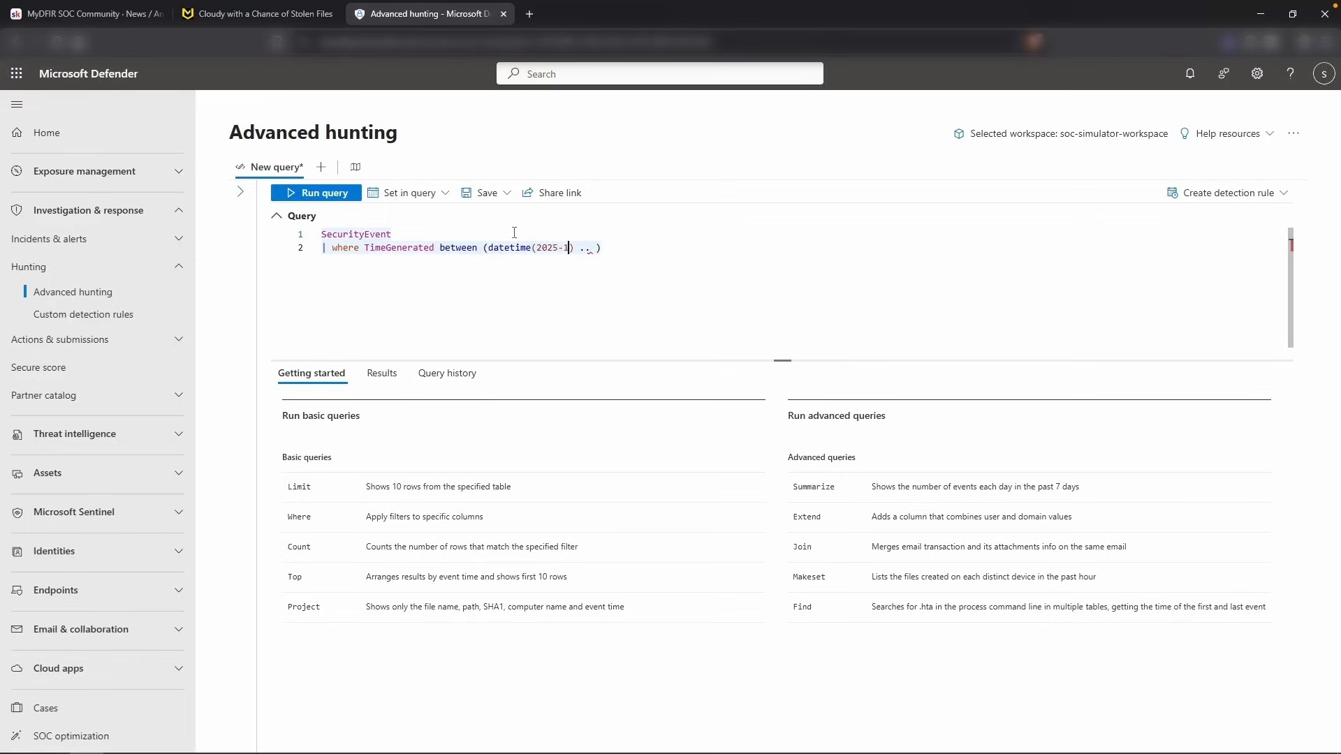
pyautogui.write('04:00')
pyautogui.press('Tab')
pyautogui.write('datetime(202')
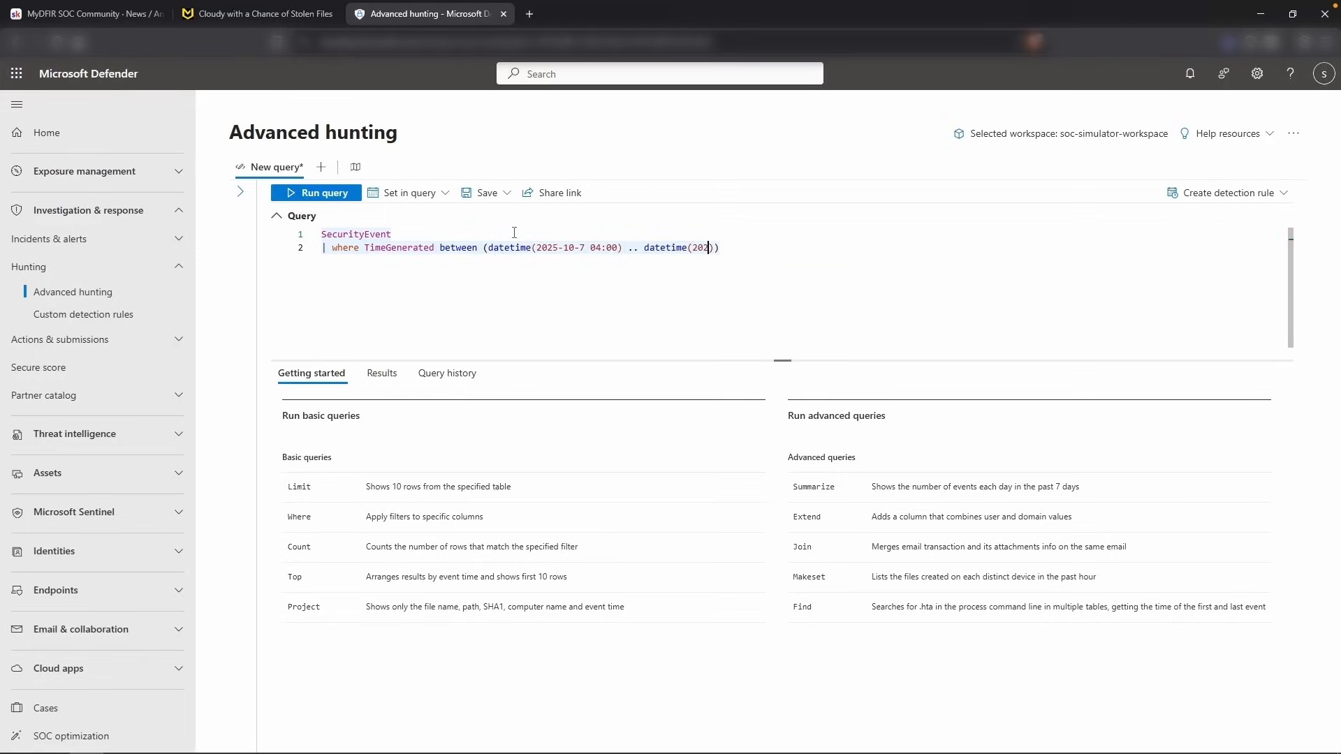
pyautogui.write('5-10-7 10:00')
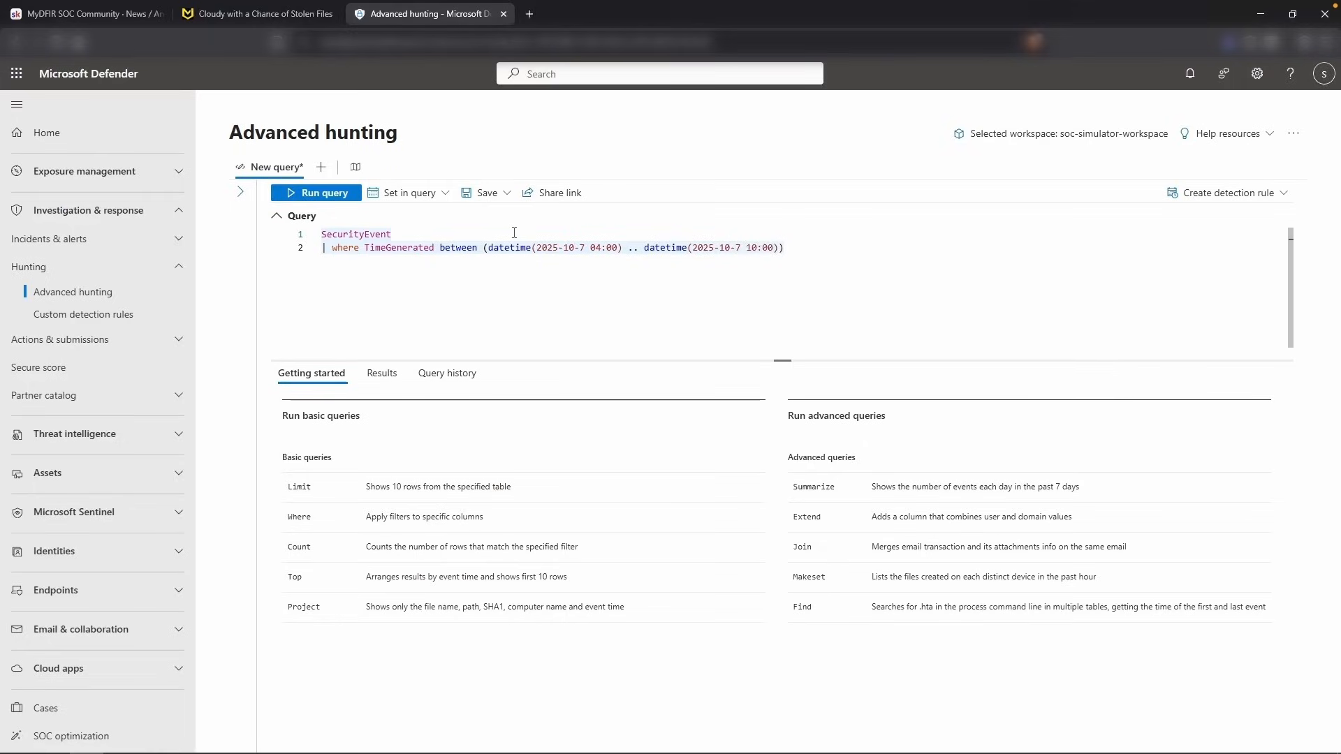
# Return to the attacker IP challenge and look up the name of the computer accessed via RDP
pyautogui.click(258, 14)
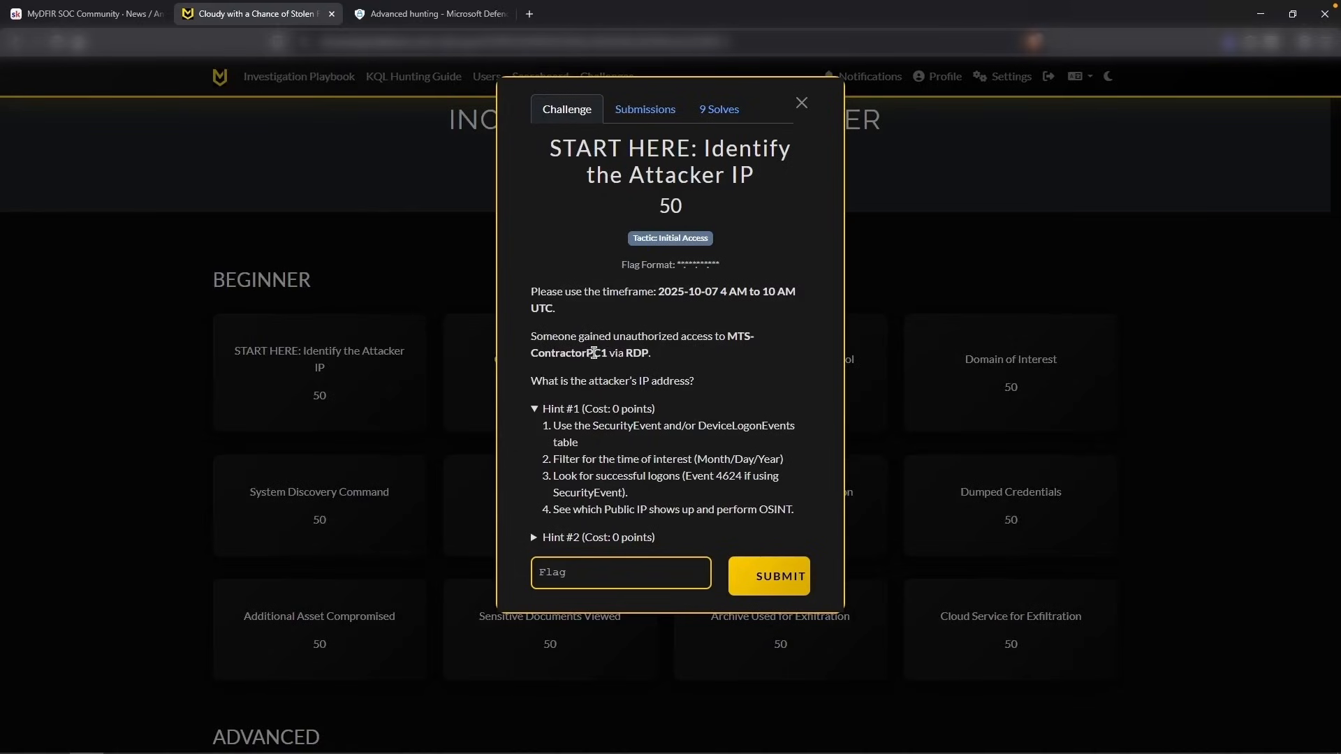
pyautogui.moveTo(534, 340); pyautogui.dragTo(760, 350)
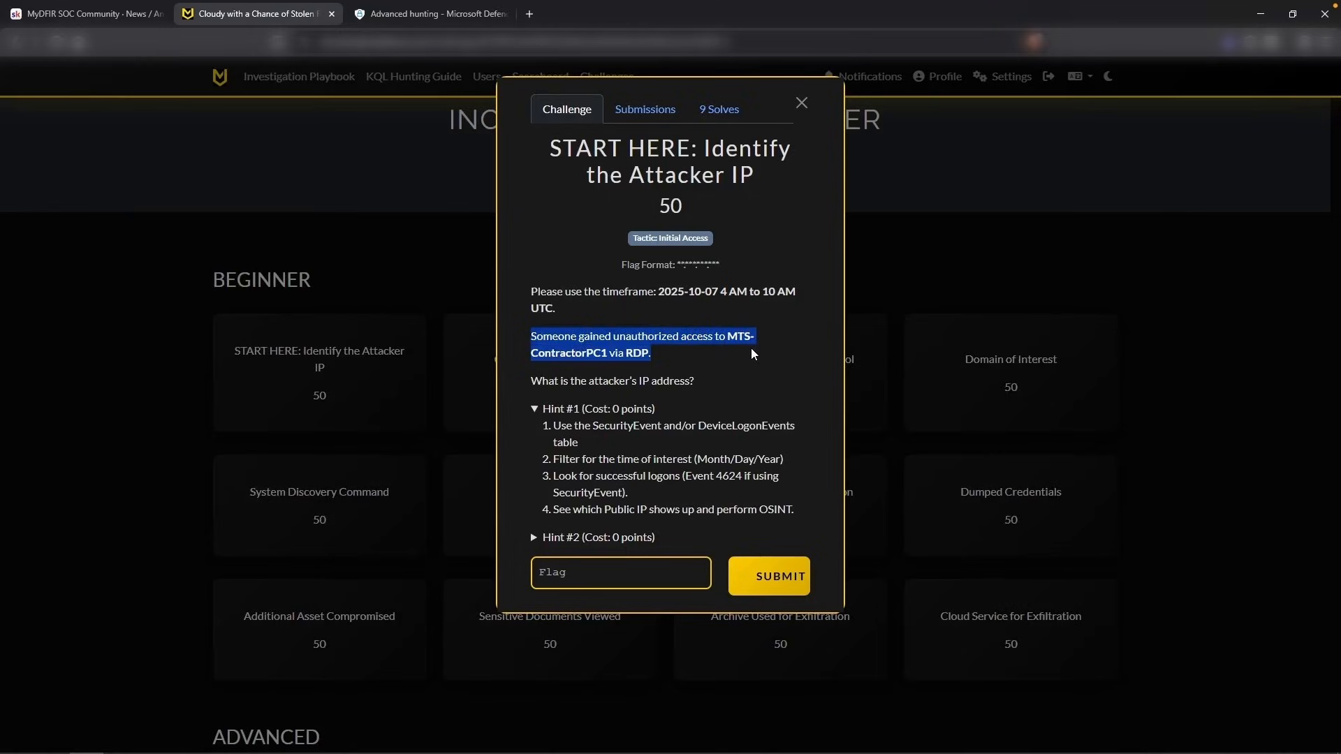
pyautogui.click(693, 365)
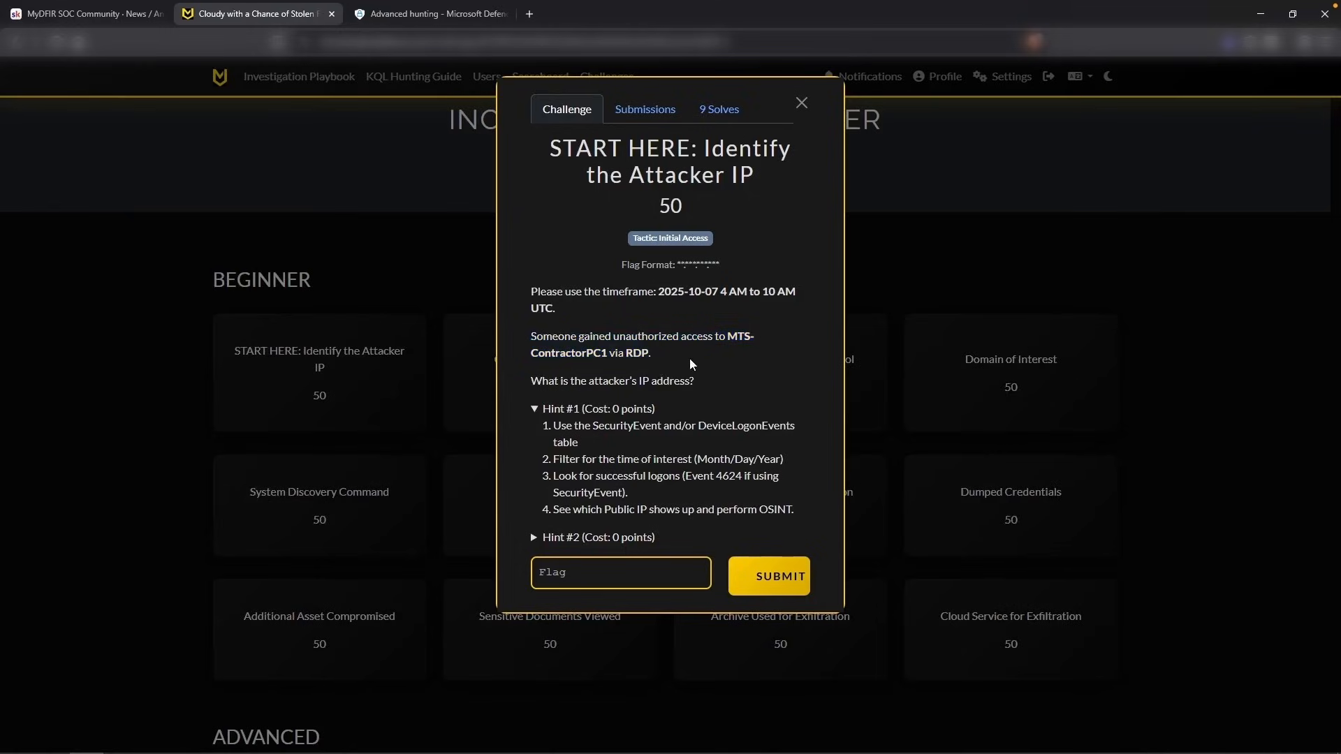
pyautogui.moveTo(728, 338); pyautogui.dragTo(607, 359)
pyautogui.rightClick(607, 359)
pyautogui.click(628, 371)
# Back in Microsoft Defender, add a query line keeping only events where Computer contains "ContractorPC1"
pyautogui.hotkey('ctrl', 'Tab')
pyautogui.write('where Com')
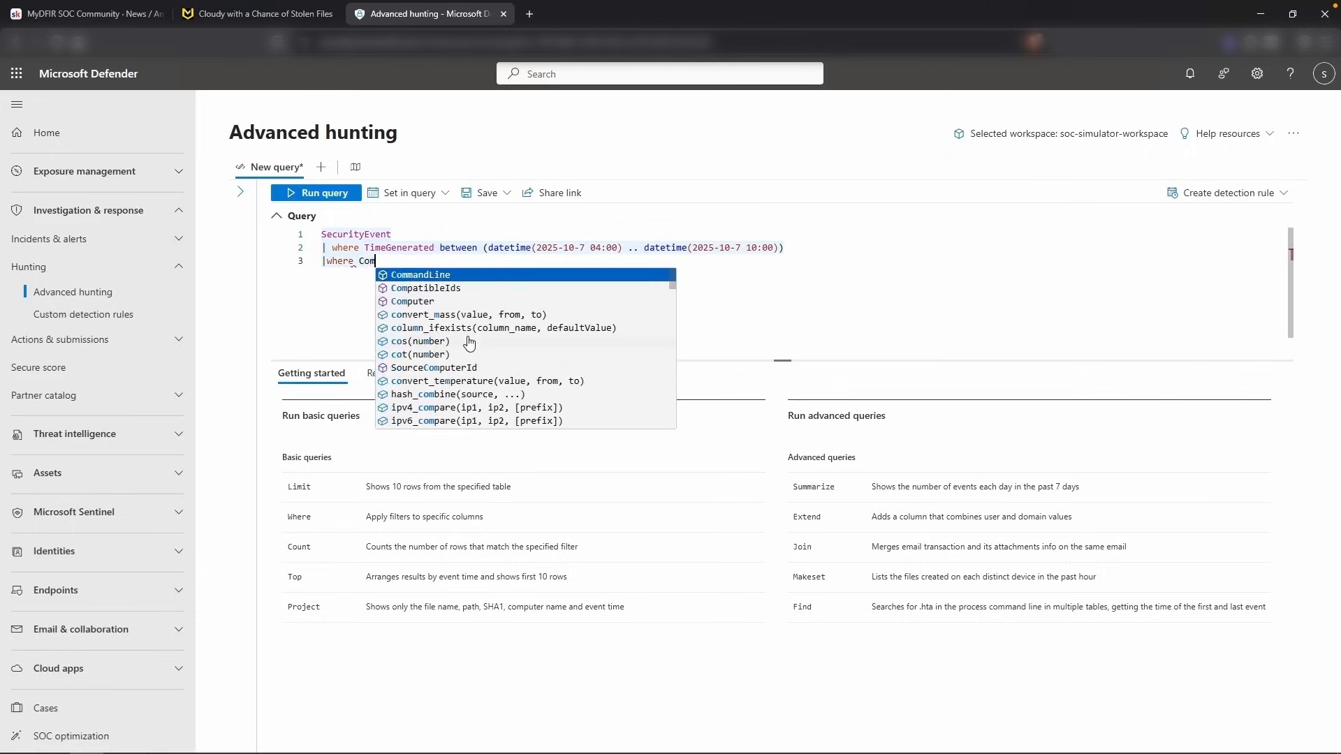
pyautogui.write('puter contains ')
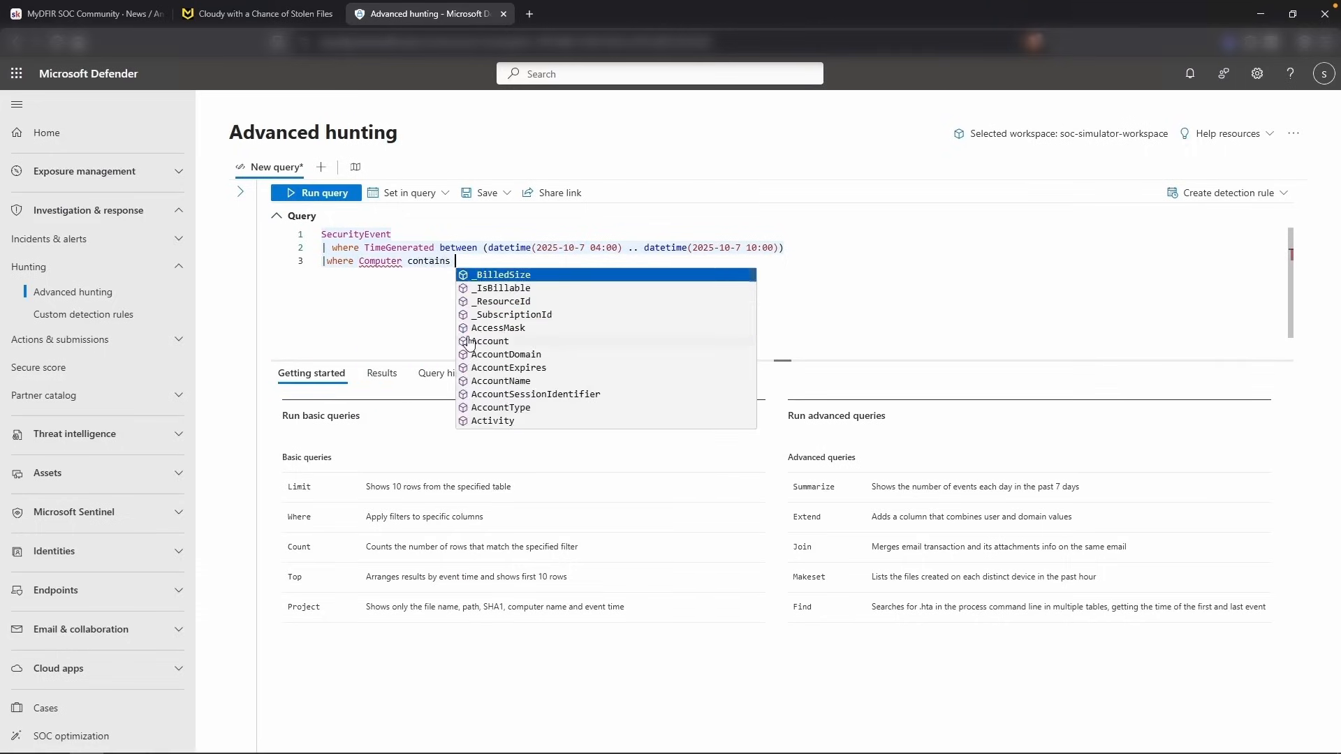
pyautogui.write('"Co')
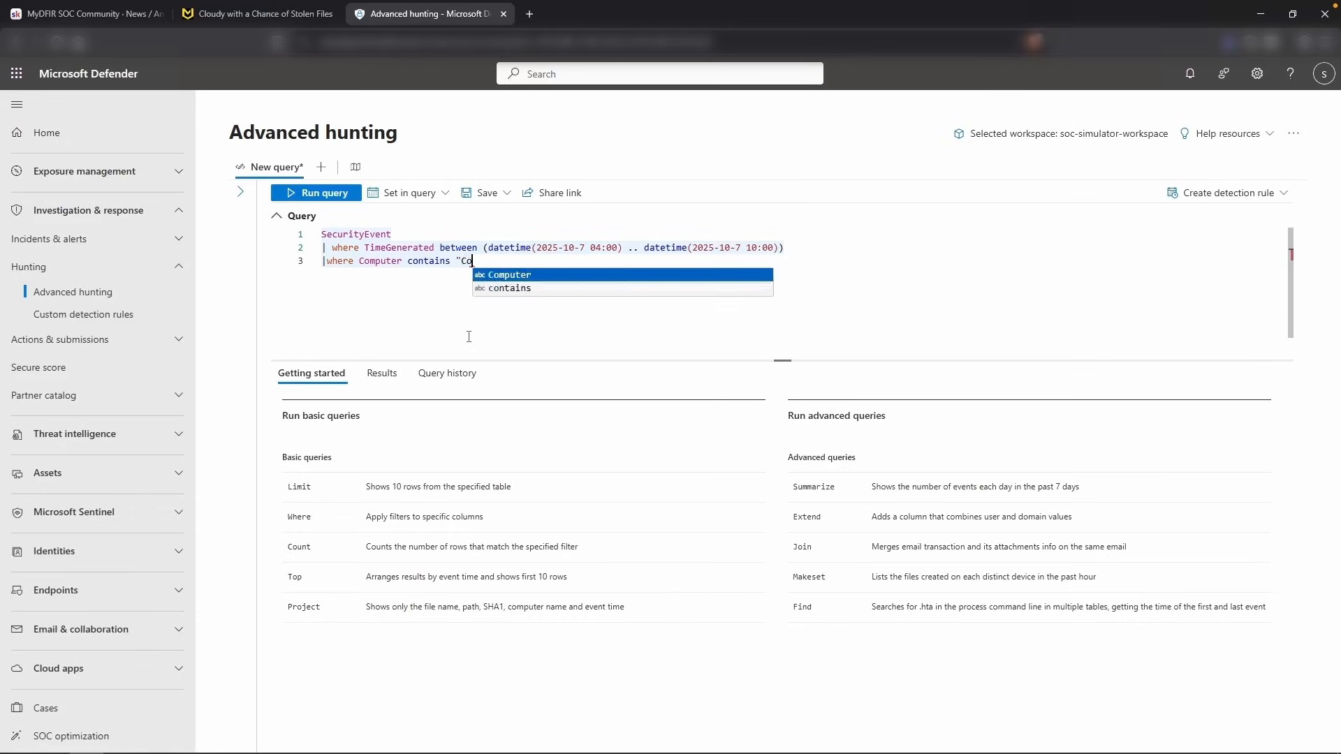
pyautogui.write('ntractorPC1"')
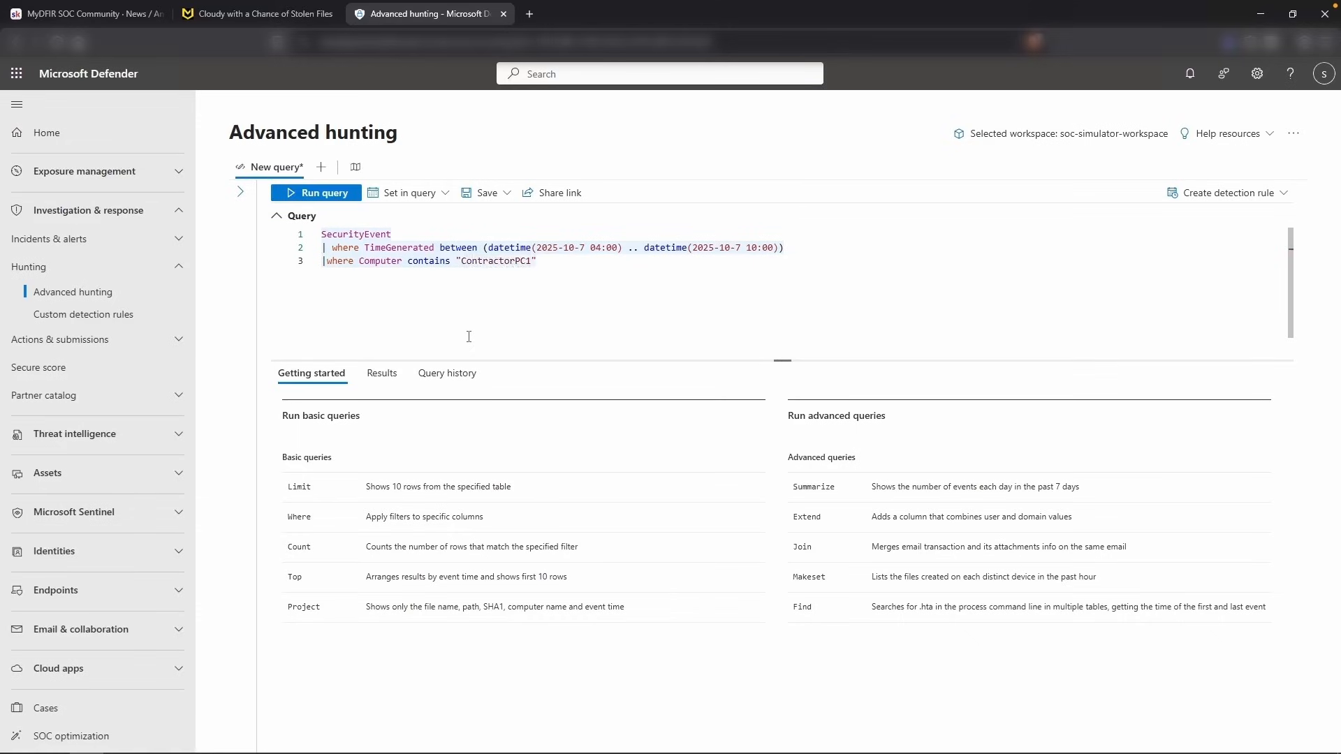
# Run the query and change its Computer filter to an exact match (==) on "MTS-ContractorPC1"
pyautogui.hotkey('shift', 'Return')
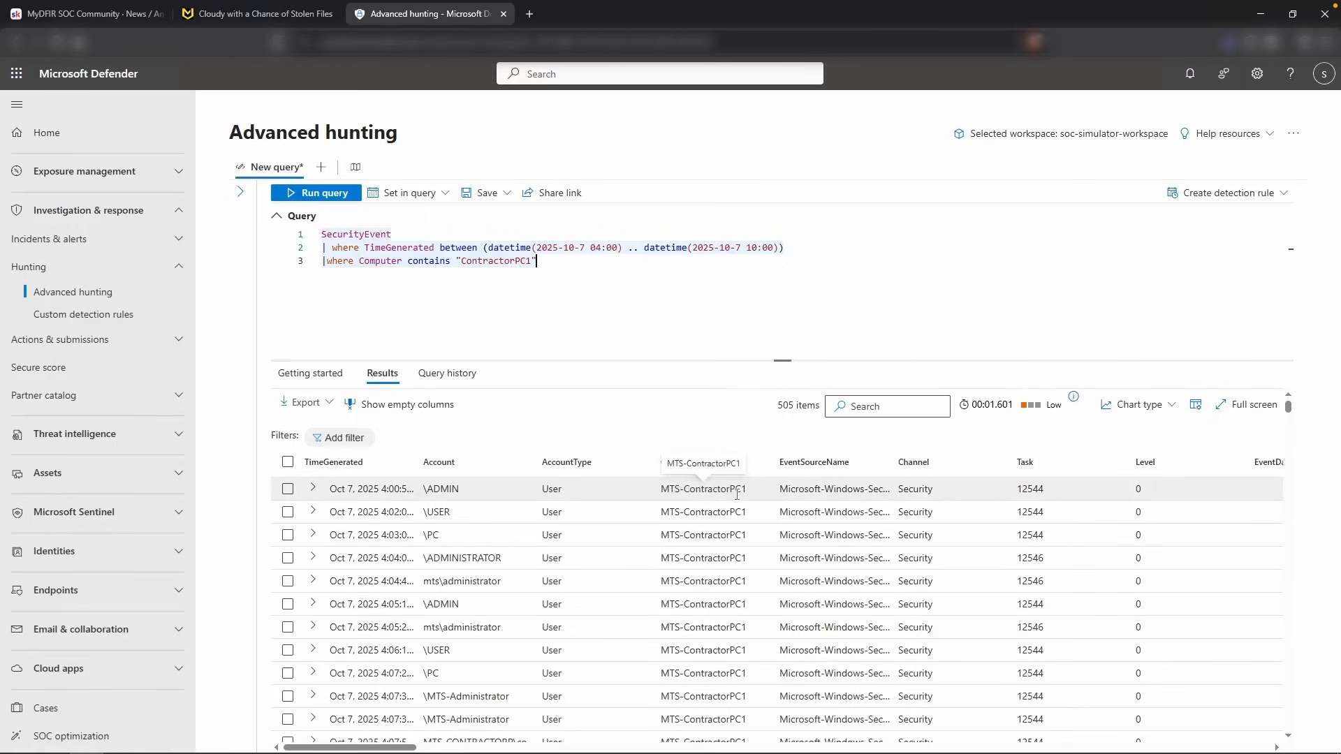
pyautogui.doubleClick(429, 261)
pyautogui.write('==')
pyautogui.doubleClick(438, 264)
pyautogui.press('Left')
pyautogui.write('MTS-')
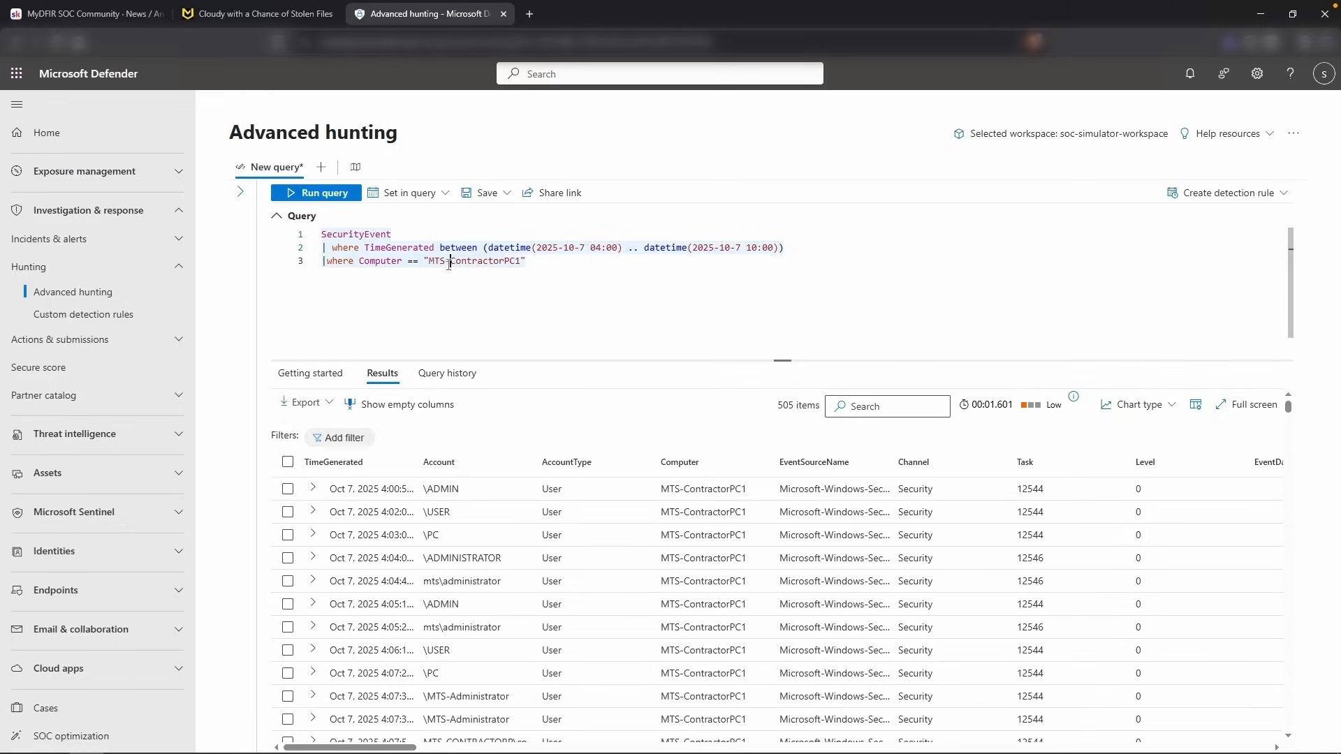
# Add a query line keeping only events where EventID == '4624' and run the query
pyautogui.click(538, 261)
pyautogui.press('Return')
pyautogui.write('|where Event')
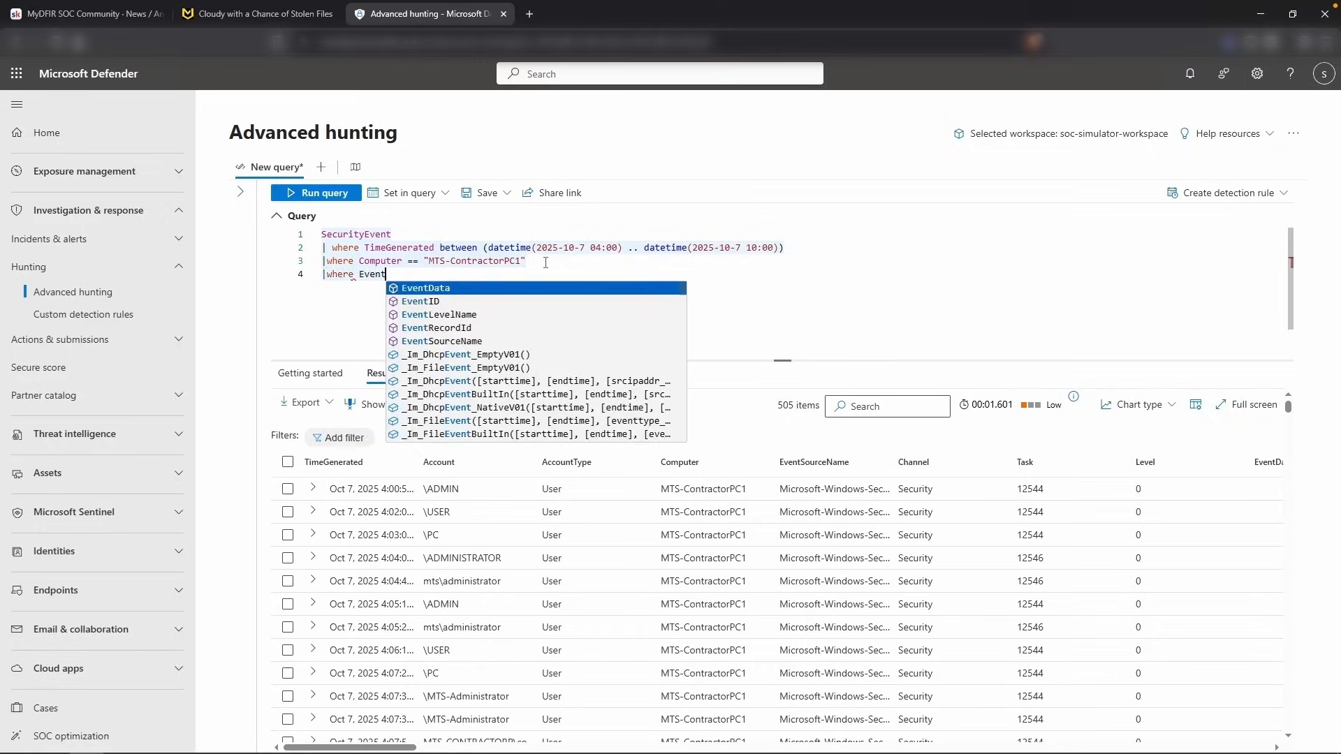
pyautogui.write("ID == '")
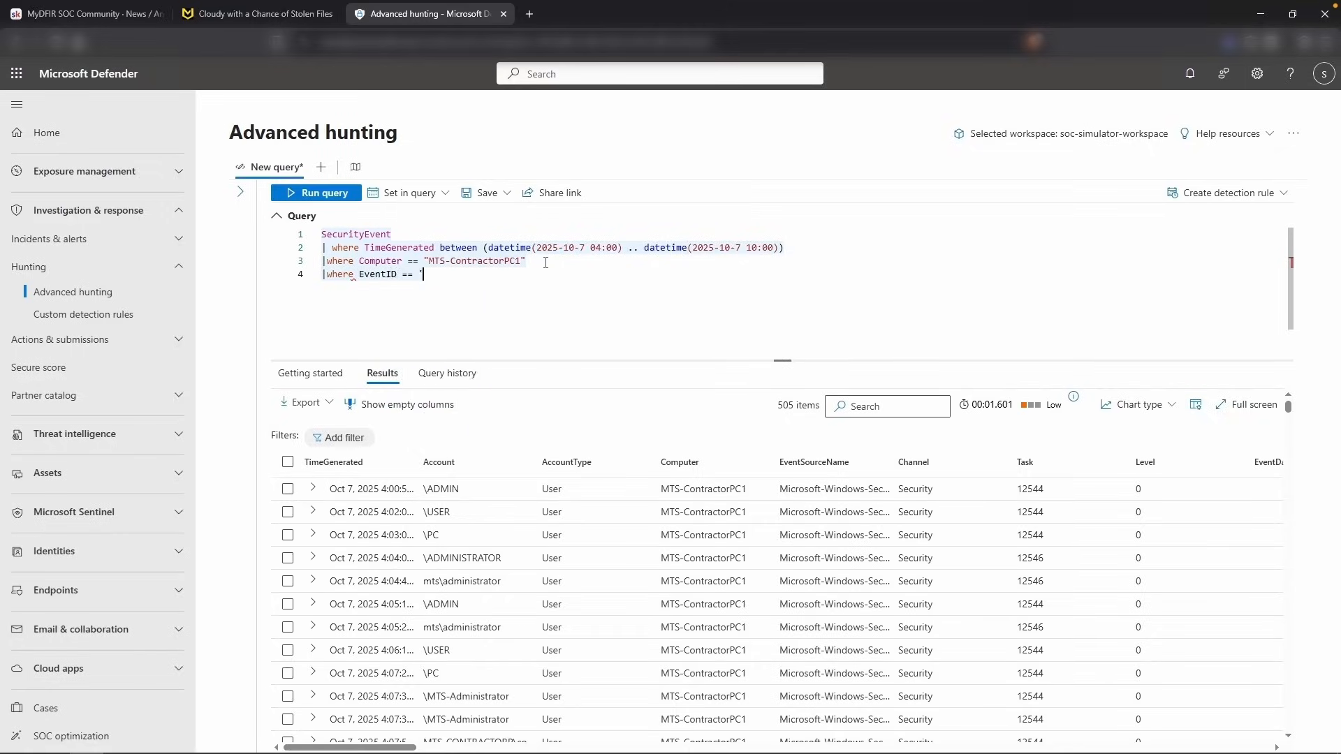
pyautogui.write("4624'")
pyautogui.hotkey('shift', 'Return')
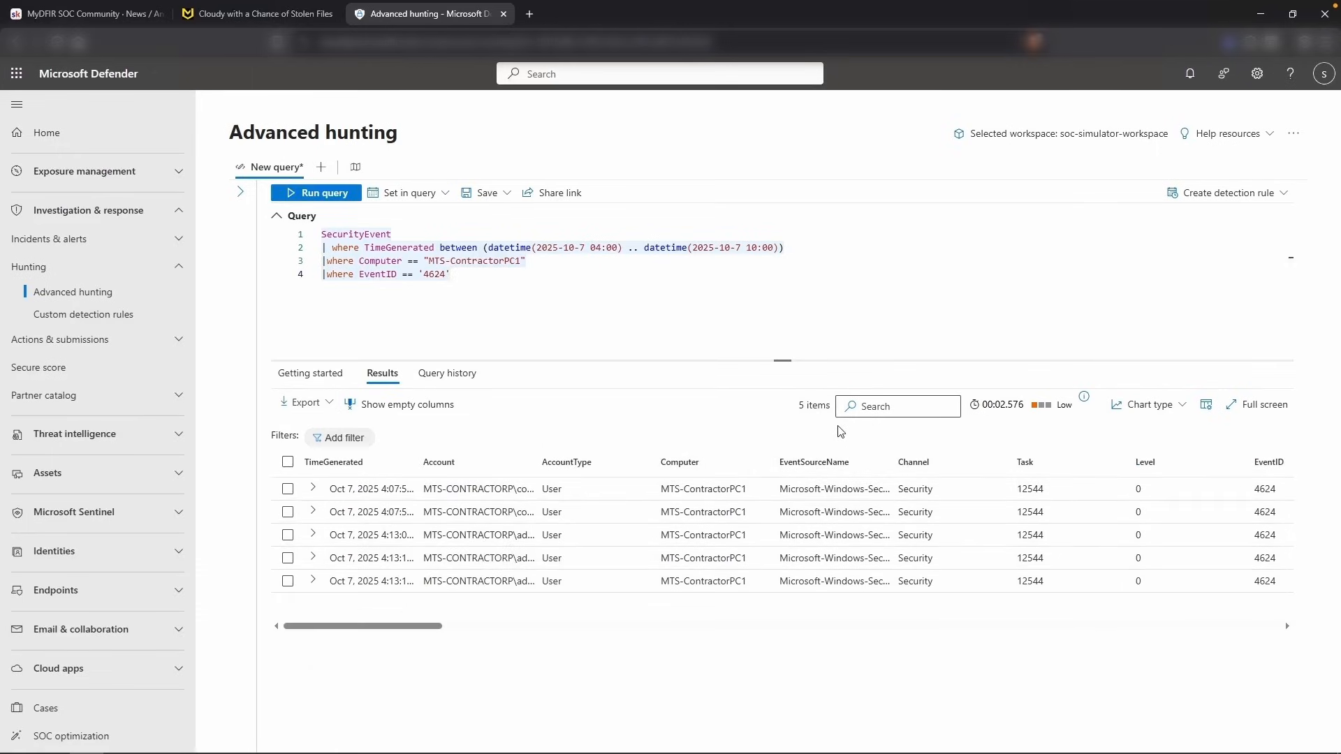
# Widen the Account column in the results and examine the accounts and IP addresses of the successful logons
pyautogui.moveTo(535, 462); pyautogui.dragTo(622, 461)
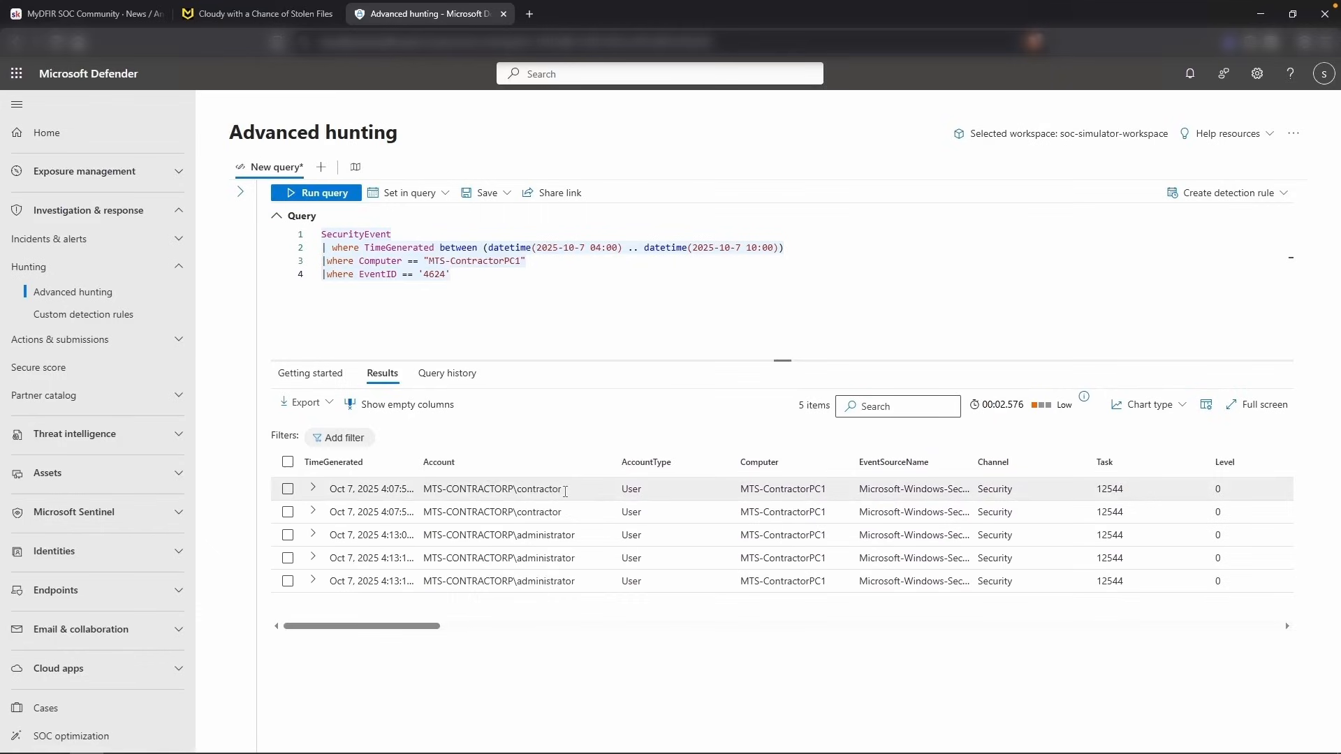
pyautogui.moveTo(575, 535); pyautogui.dragTo(537, 538)
pyautogui.click(470, 605)
pyautogui.moveTo(421, 628); pyautogui.dragTo(598, 631)
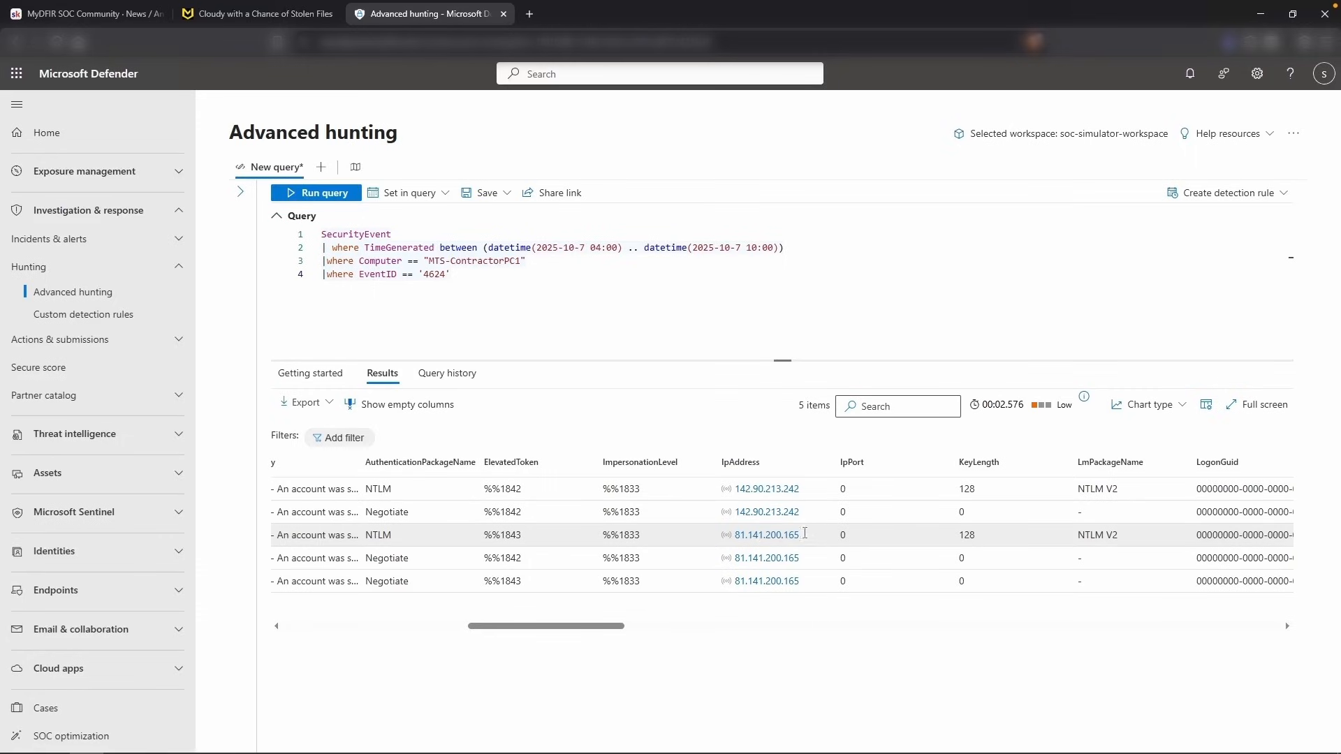
# Open the details of IP address 142.90.213.242 and look up its reputation and location on AbuseIPDB
pyautogui.doubleClick(766, 512)
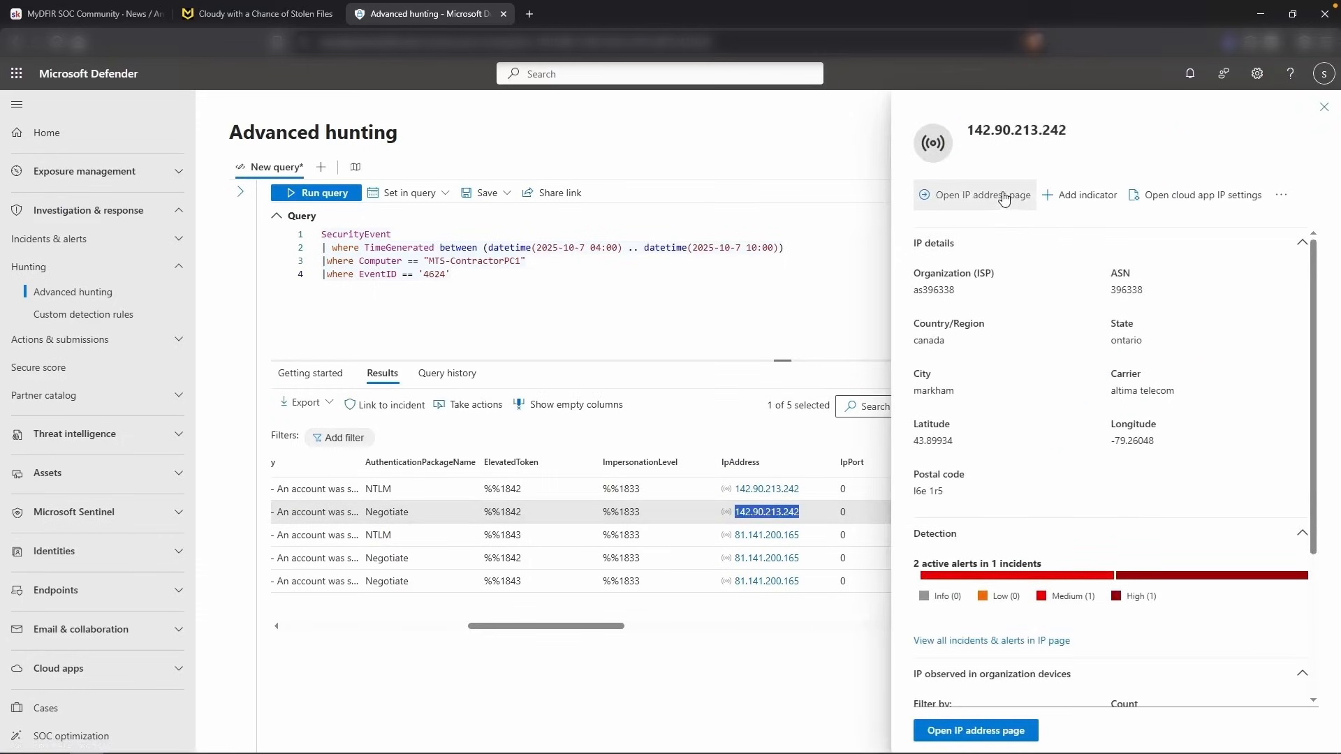
pyautogui.doubleClick(1016, 130)
pyautogui.click(530, 14)
pyautogui.write('abuseipdb')
pyautogui.press('Return')
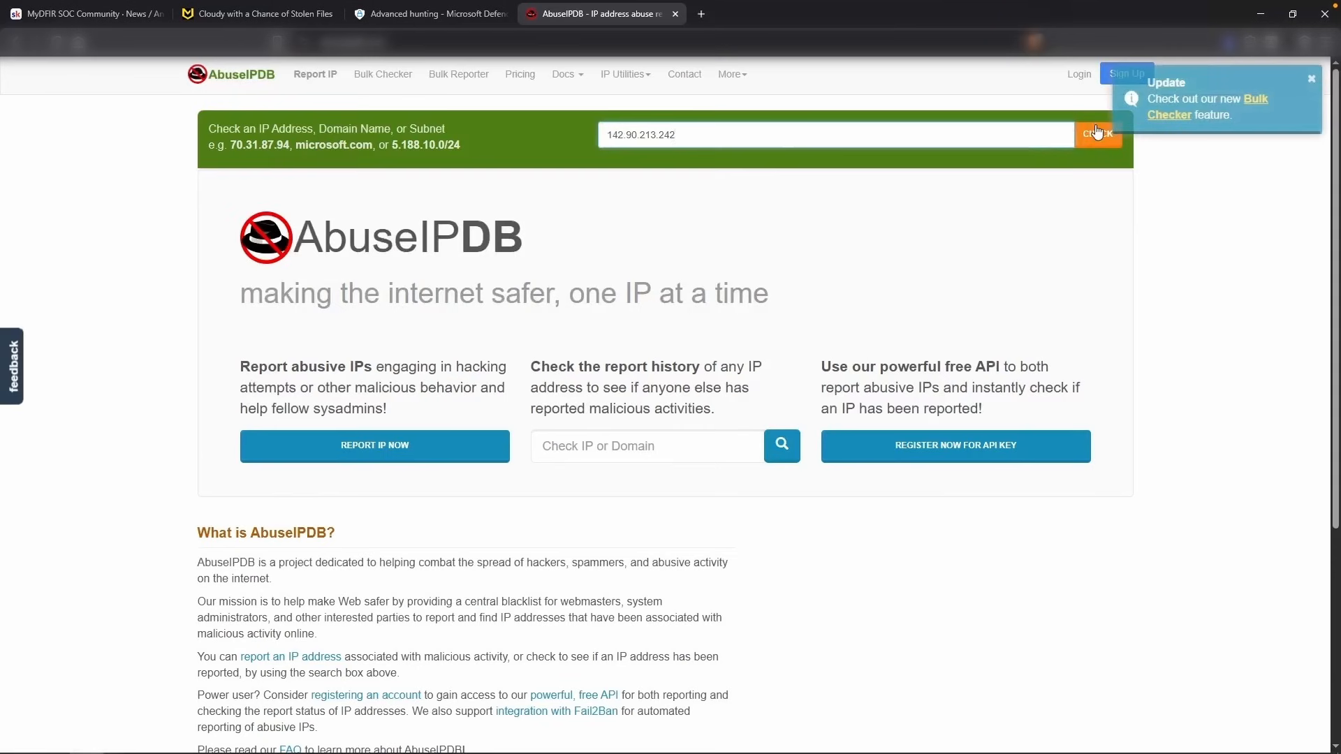
pyautogui.click(1098, 132)
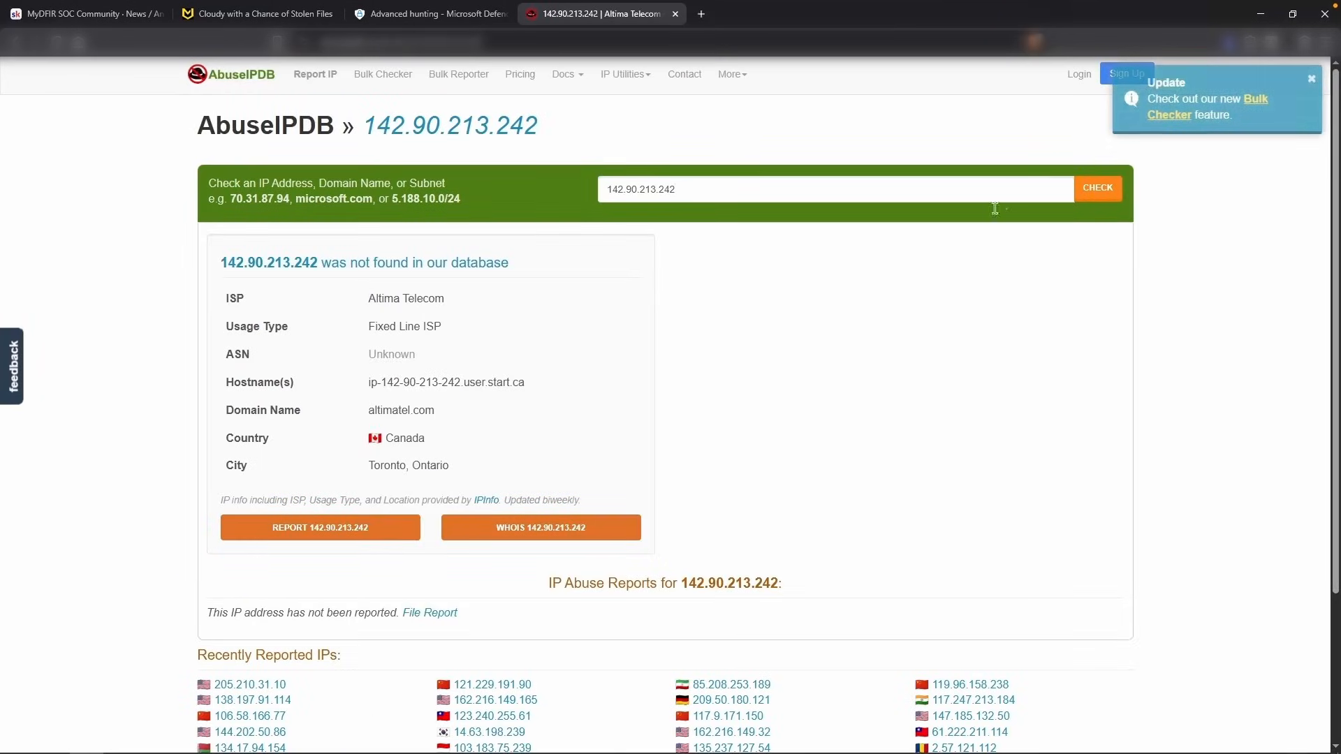
pyautogui.moveTo(464, 444); pyautogui.dragTo(497, 466)
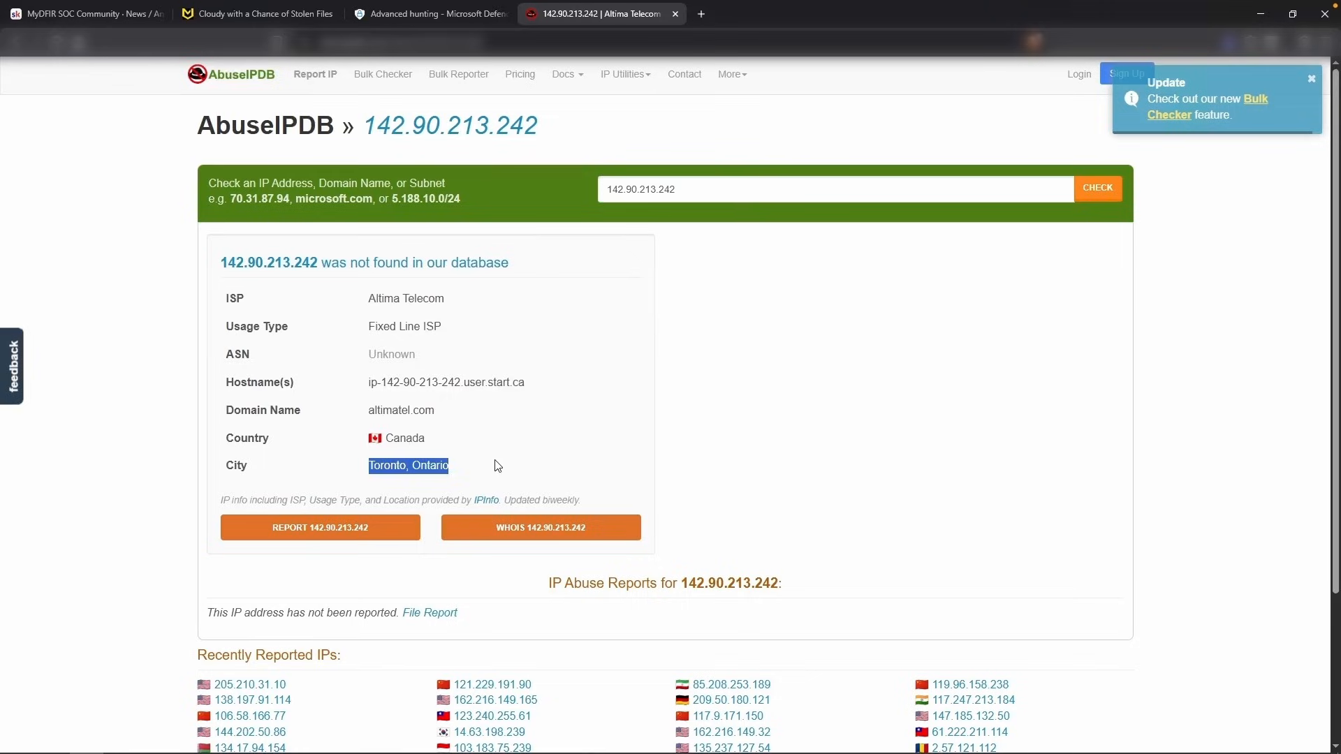
pyautogui.click(497, 466)
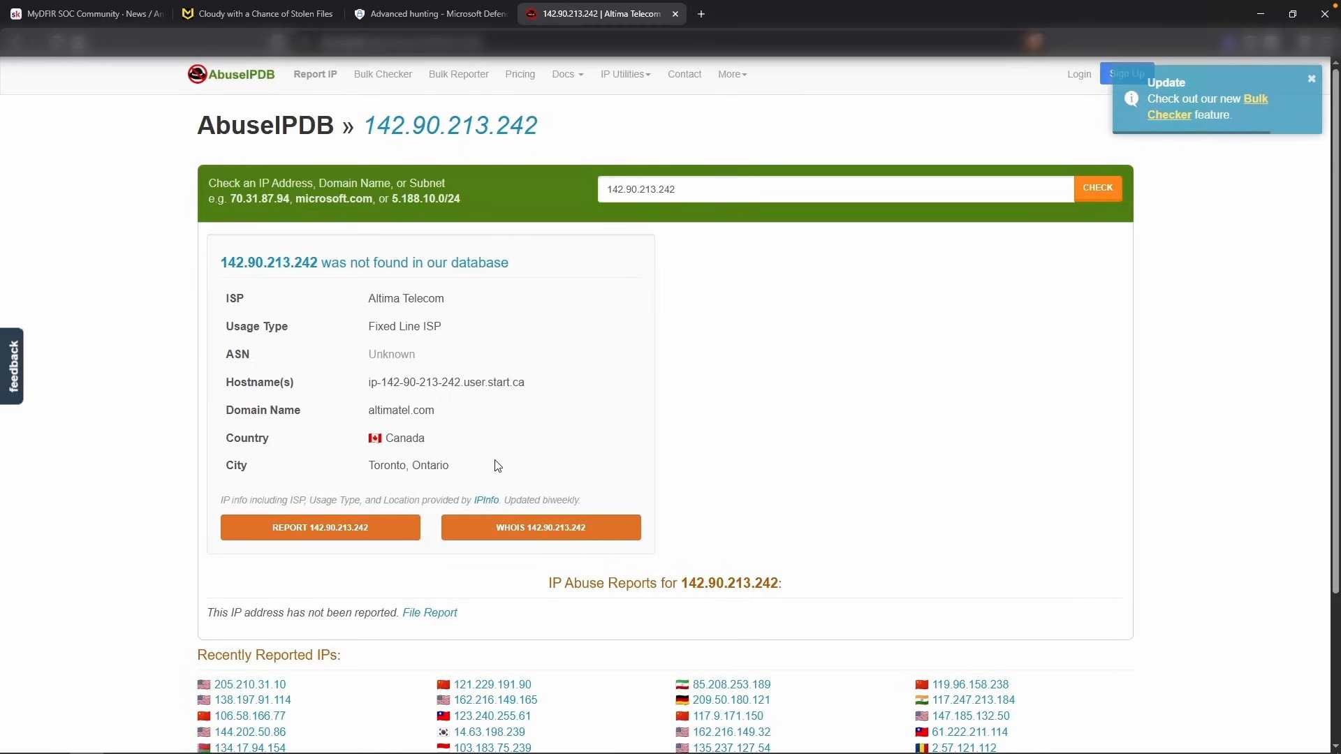
# Copy the IP address 81.141.200.165 from the Defender results and check its reputation and country on AbuseIPDB
pyautogui.click(397, 15)
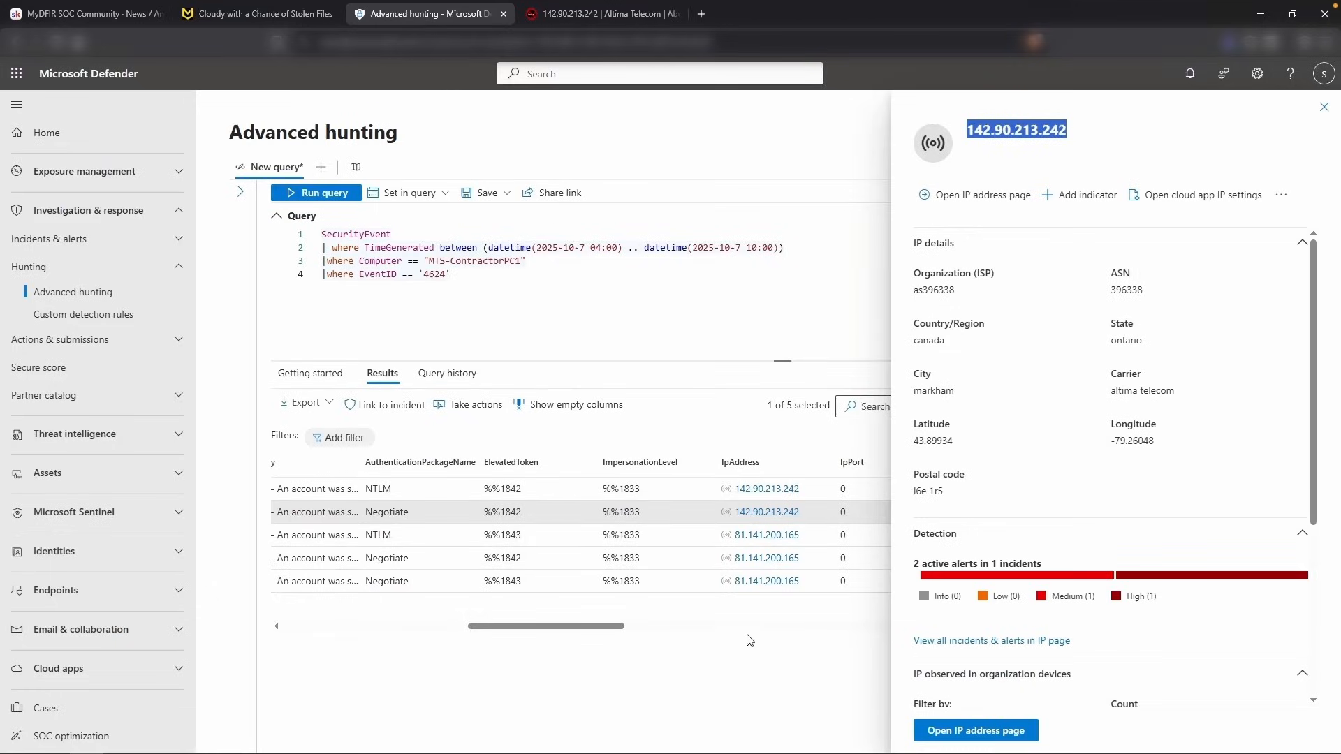
pyautogui.moveTo(802, 537); pyautogui.dragTo(735, 536)
pyautogui.hotkey('ctrl', 'c')
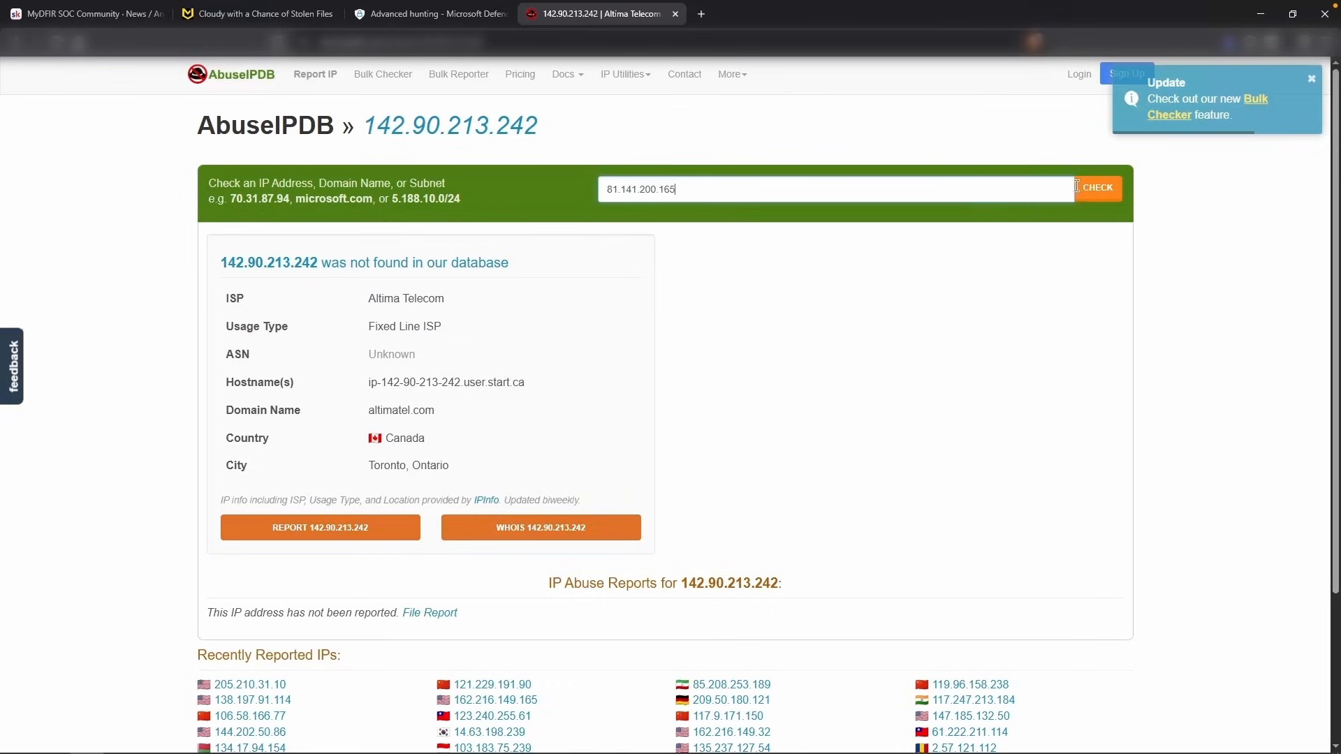
pyautogui.click(1078, 187)
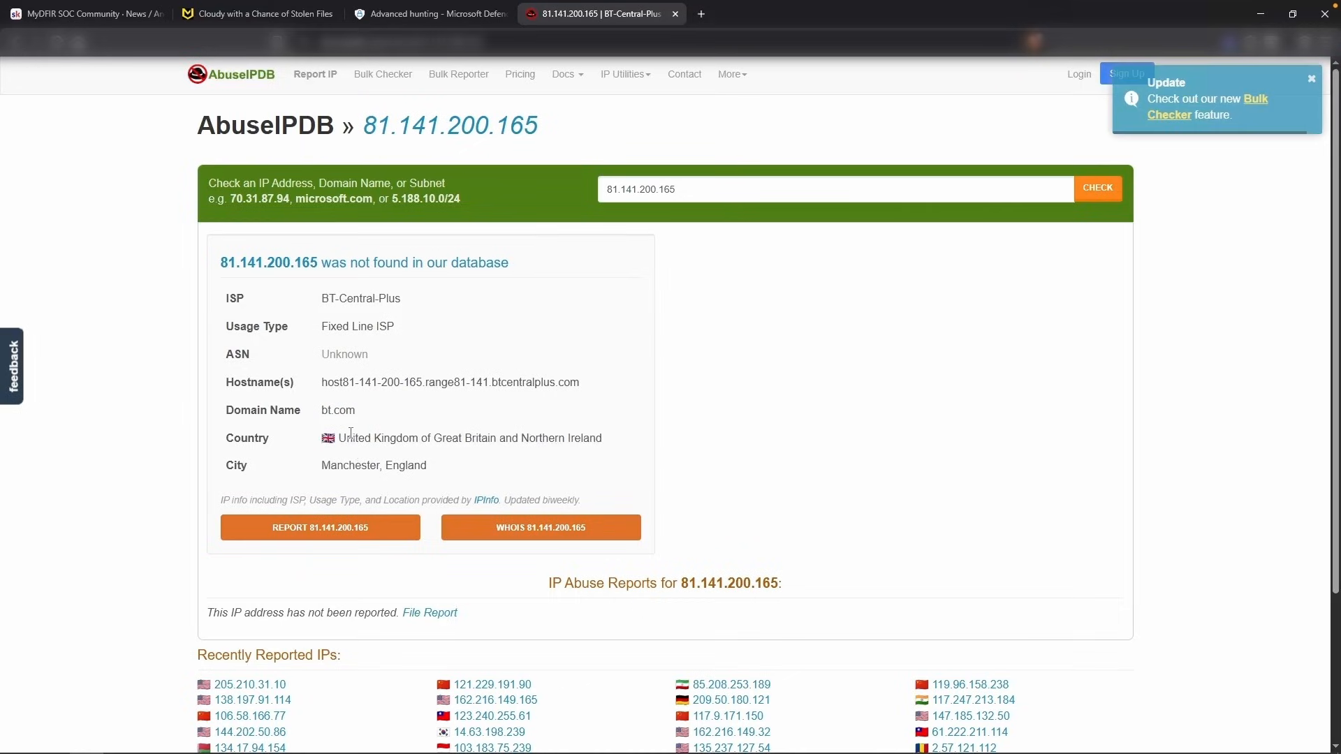
pyautogui.moveTo(341, 436); pyautogui.dragTo(412, 435)
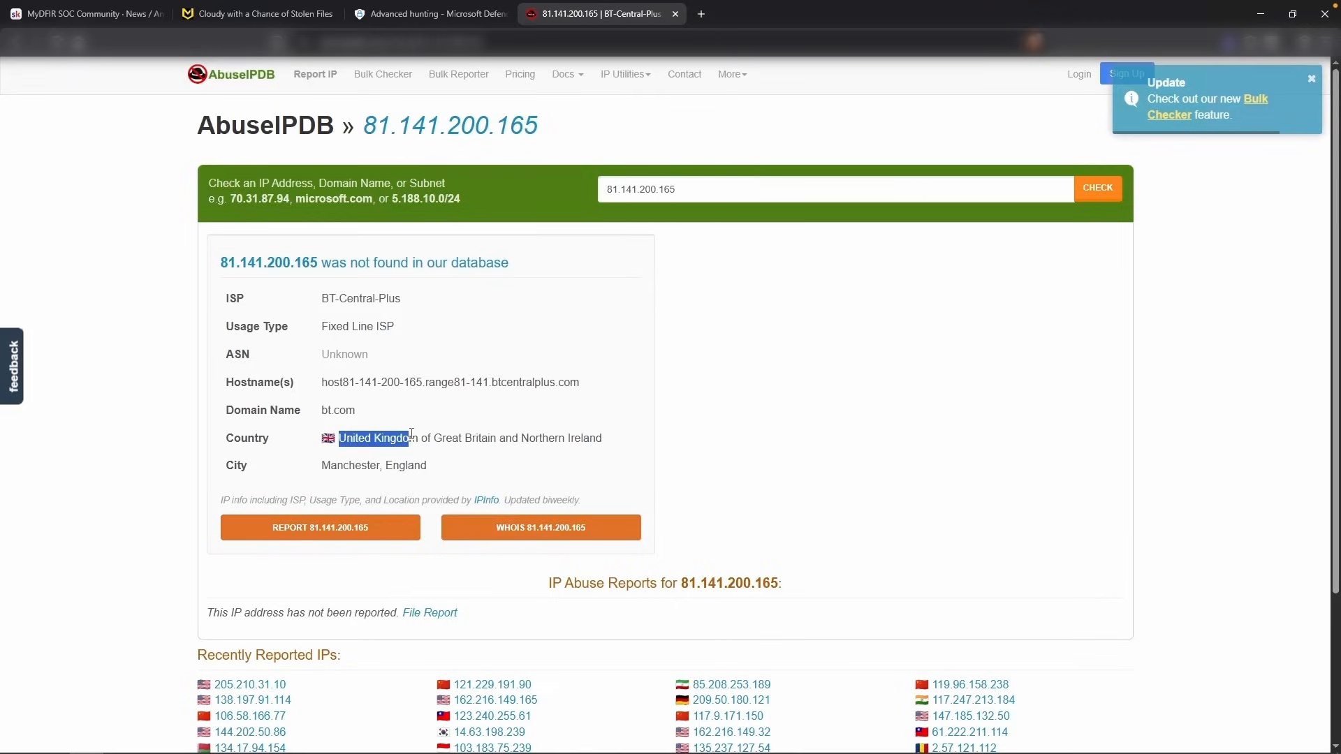
# Copy 81.141.200.165 from its details in Defender and submit it as the flag for the attacker IP challenge
pyautogui.hotkey('ctrl', 'shift', 'Tab')
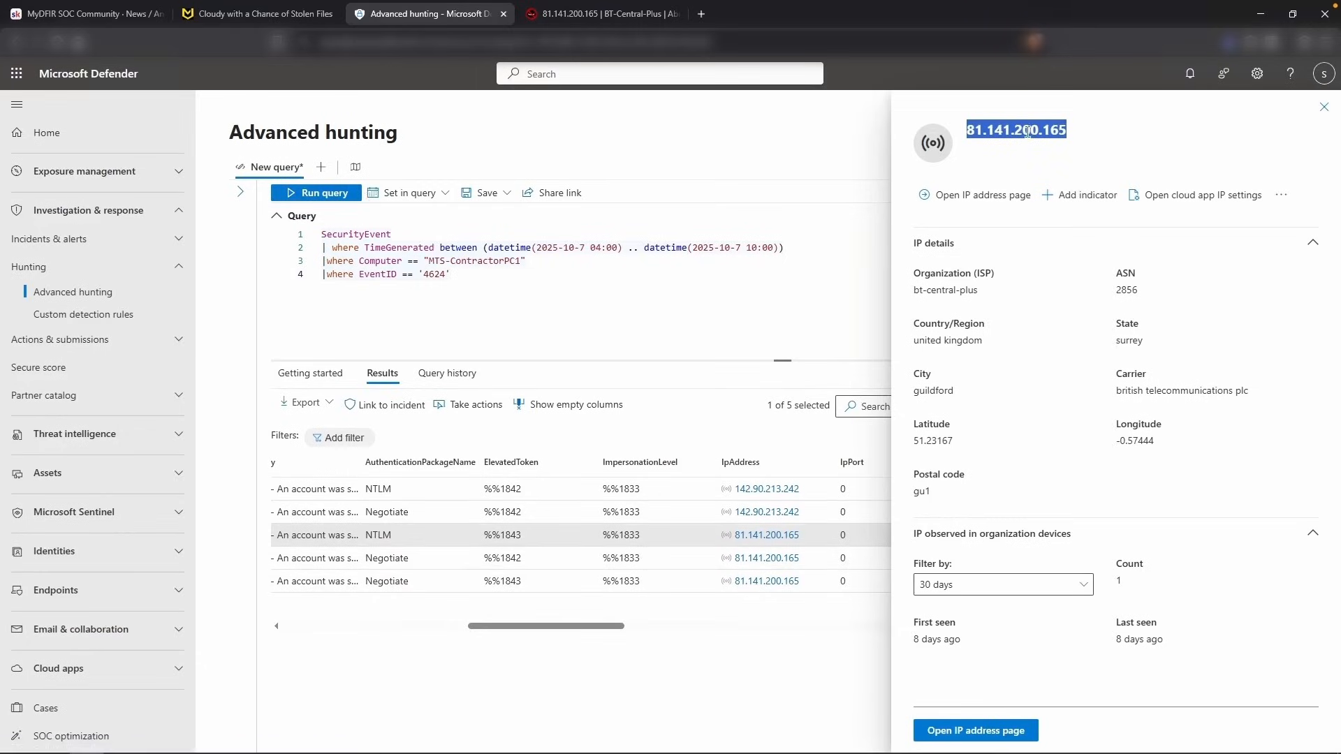
pyautogui.hotkey('ctrl', 'shift', 'Tab')
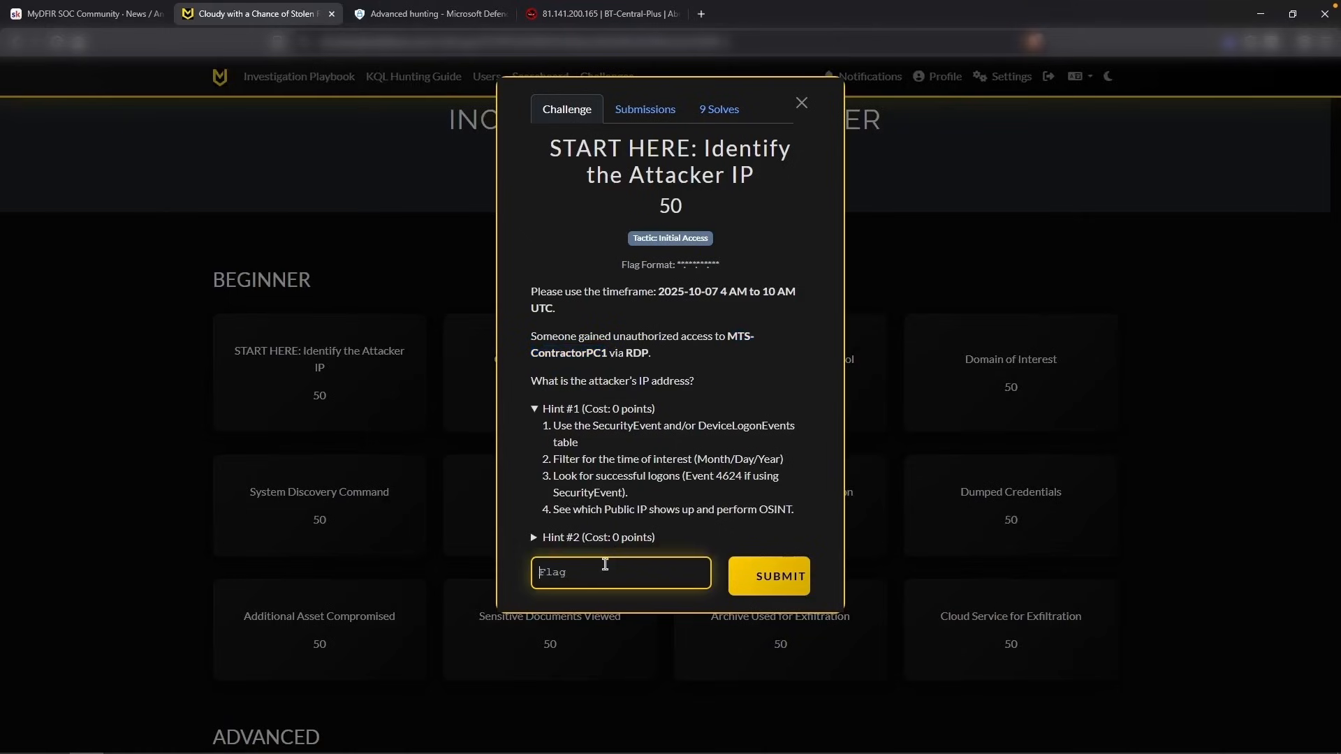
pyautogui.hotkey('ctrl', 'v')
pyautogui.click(776, 590)
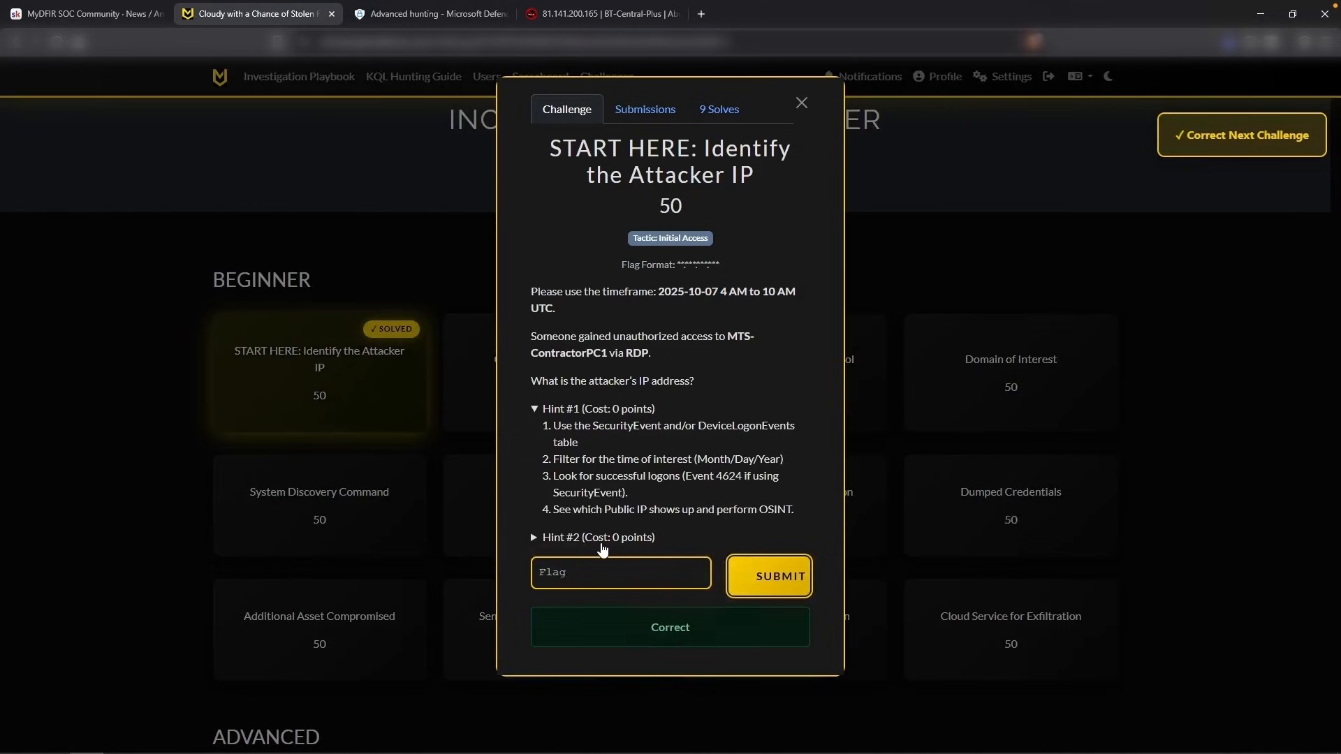
# Expand Hint #2 of the attacker IP challenge and copy its complete KQL query
pyautogui.click(602, 539)
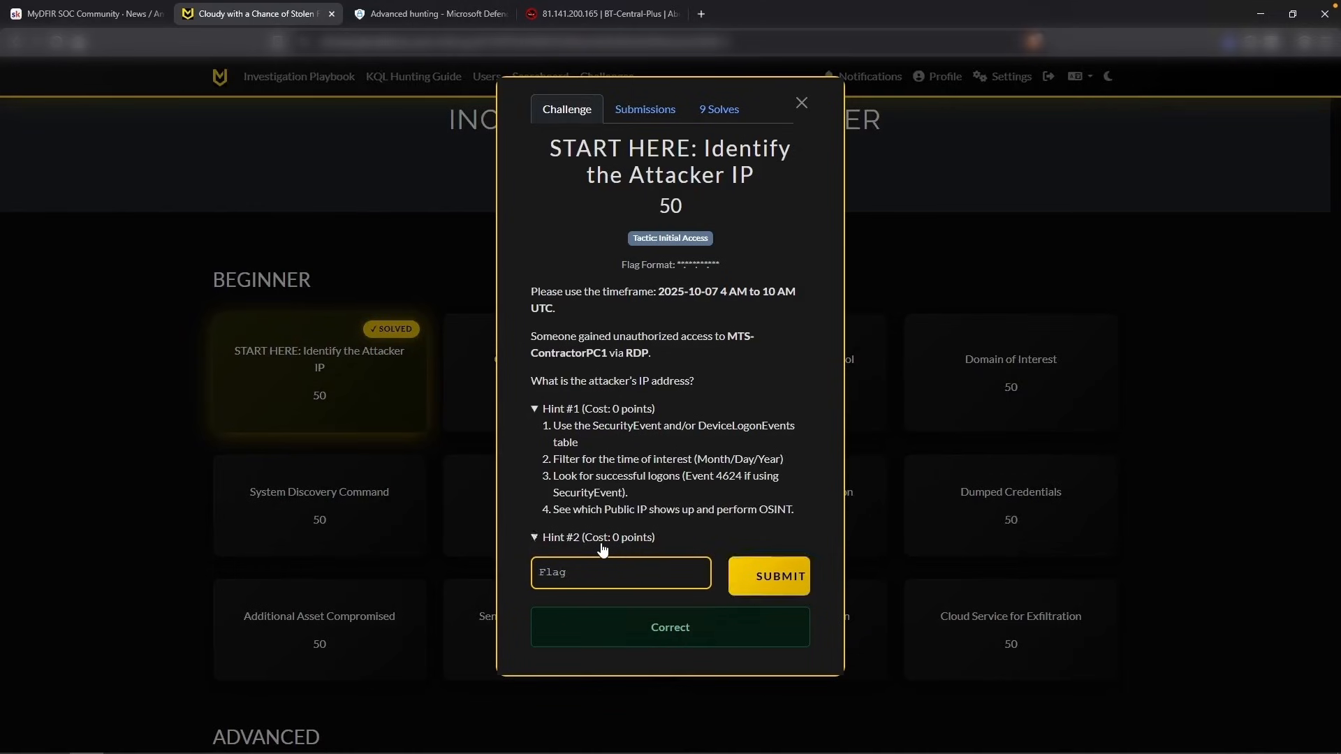
pyautogui.click(732, 128)
pyautogui.scroll(-2, 627, 446)
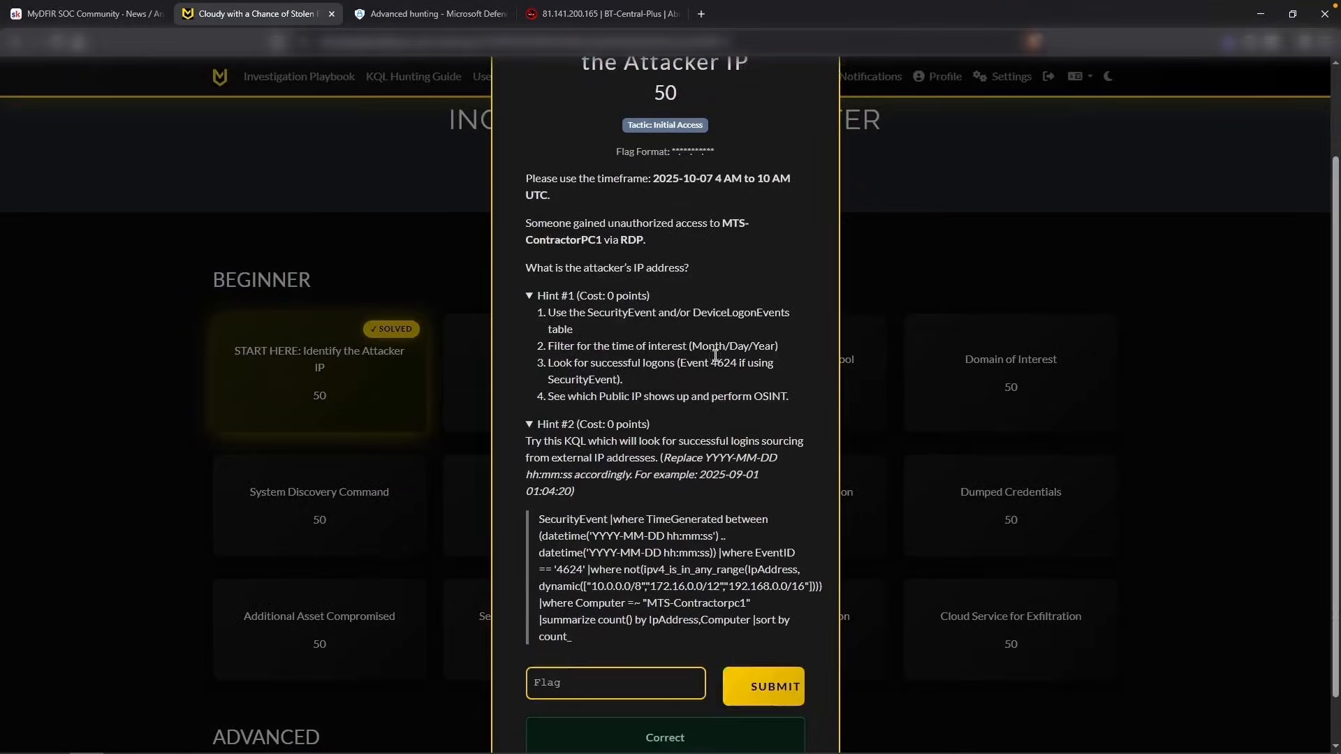
pyautogui.scroll(-1, 627, 447)
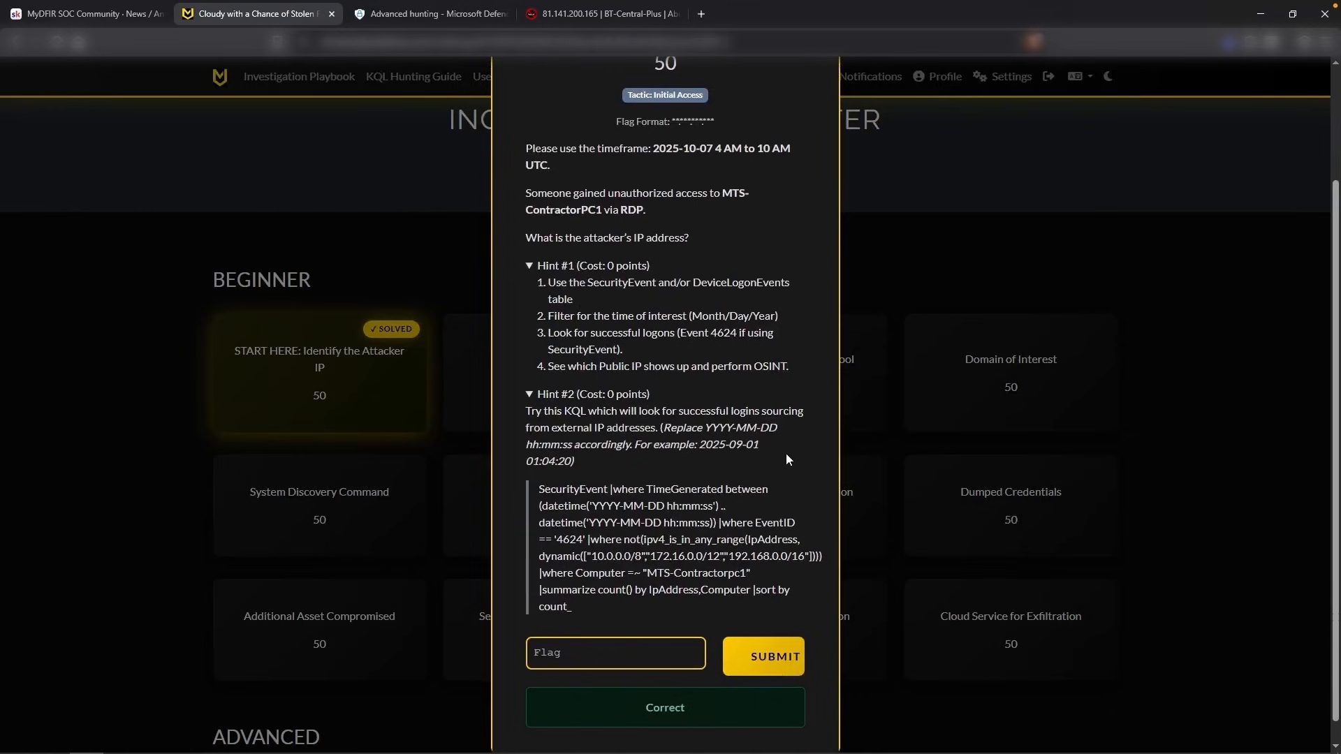
pyautogui.moveTo(535, 492); pyautogui.dragTo(585, 609)
pyautogui.hotkey('ctrl', 'c')
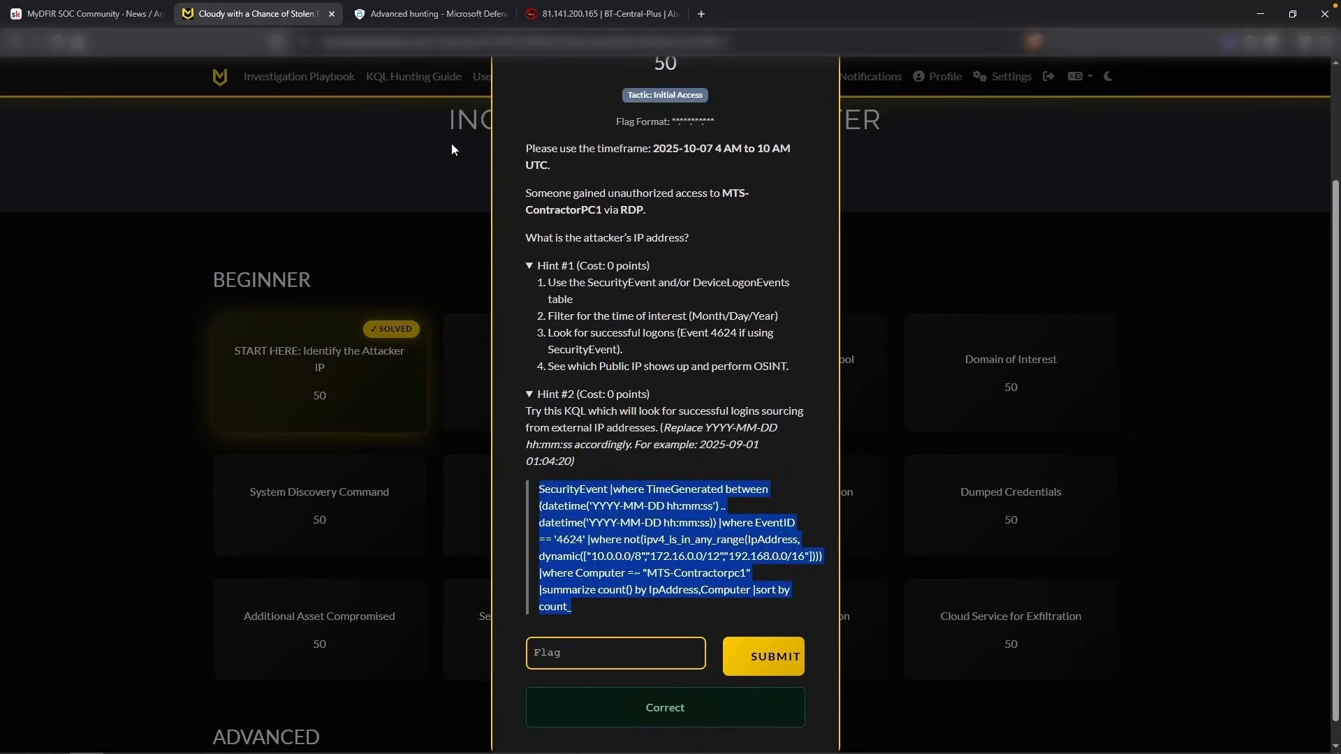
# Back in Microsoft Defender, paste the hint's query below the existing query, separated by a blank line
pyautogui.click(424, 17)
pyautogui.click(624, 279)
pyautogui.press('Return')
pyautogui.press('Return')
pyautogui.hotkey('ctrl', 'v')
# Examine the pasted query's table, time range, EventID, private IP exclusion, Computer match, and summarize and sort clauses
pyautogui.click(400, 268)
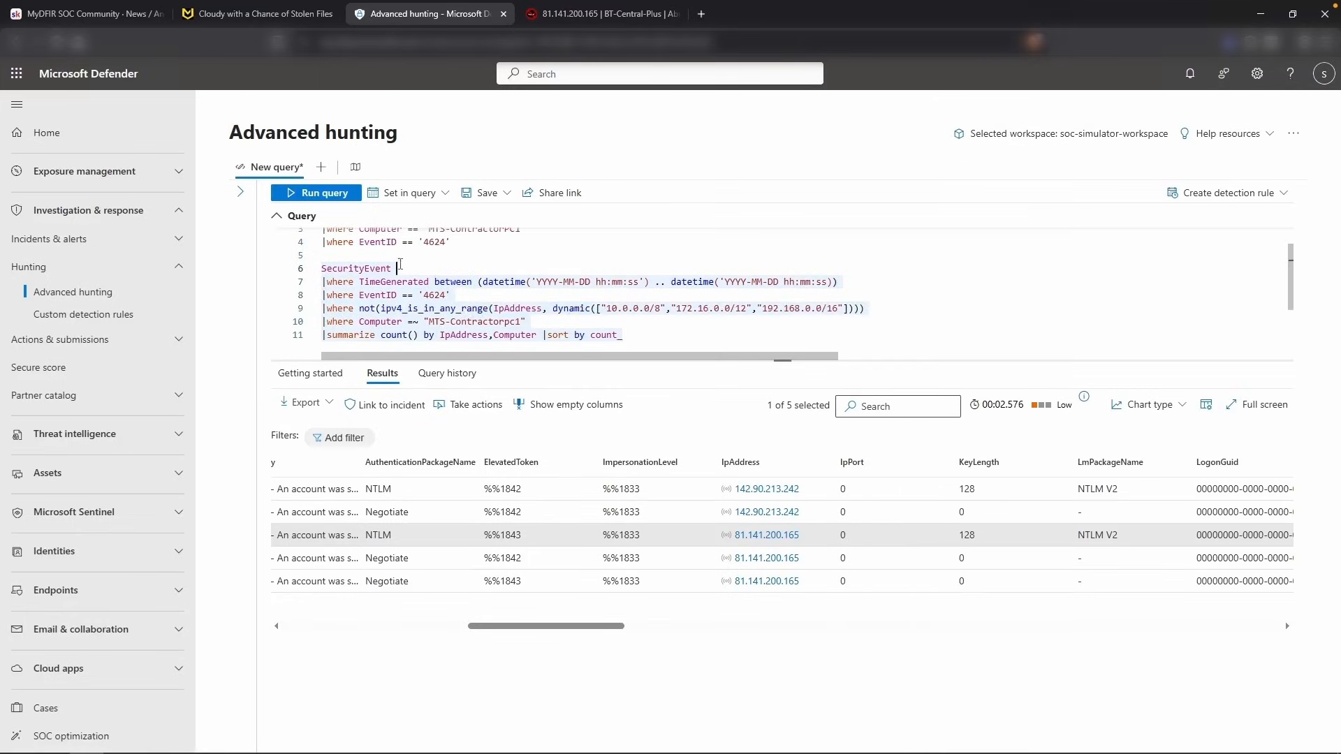
pyautogui.moveTo(397, 268); pyautogui.dragTo(318, 269)
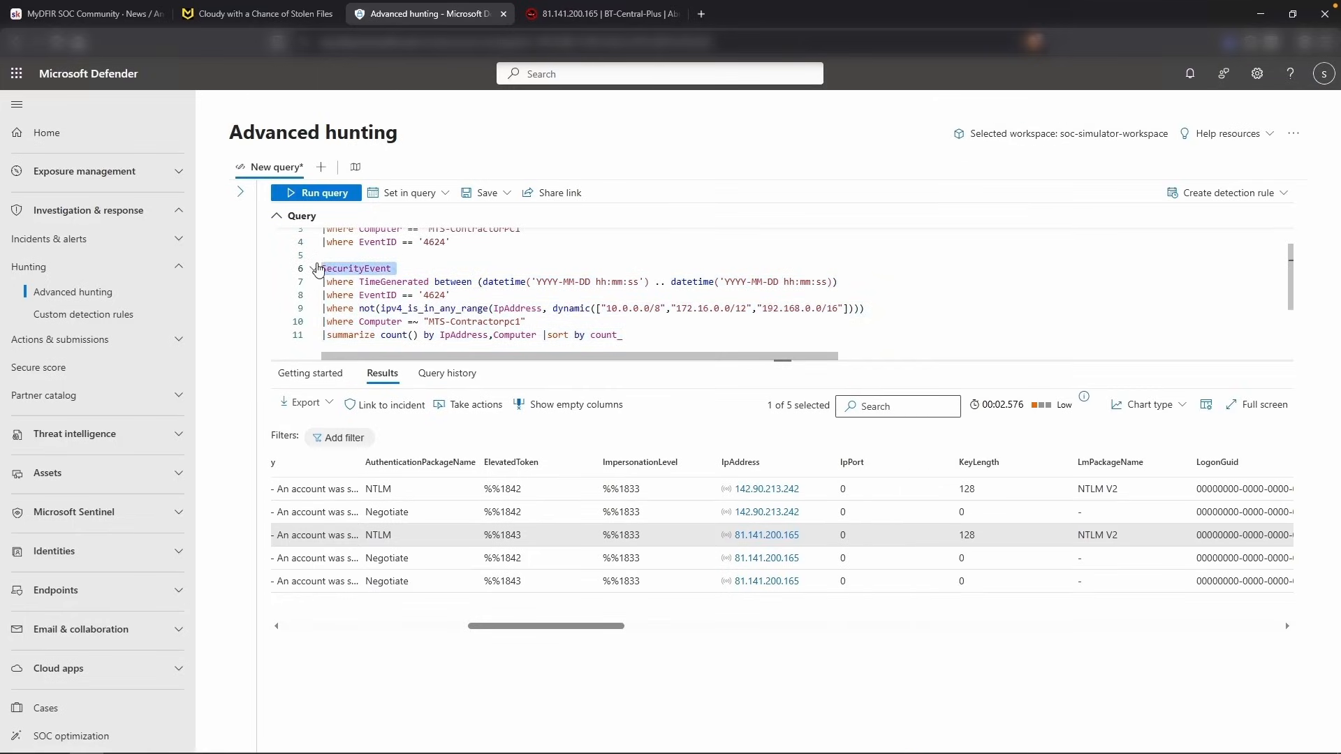
pyautogui.moveTo(368, 281); pyautogui.dragTo(573, 282)
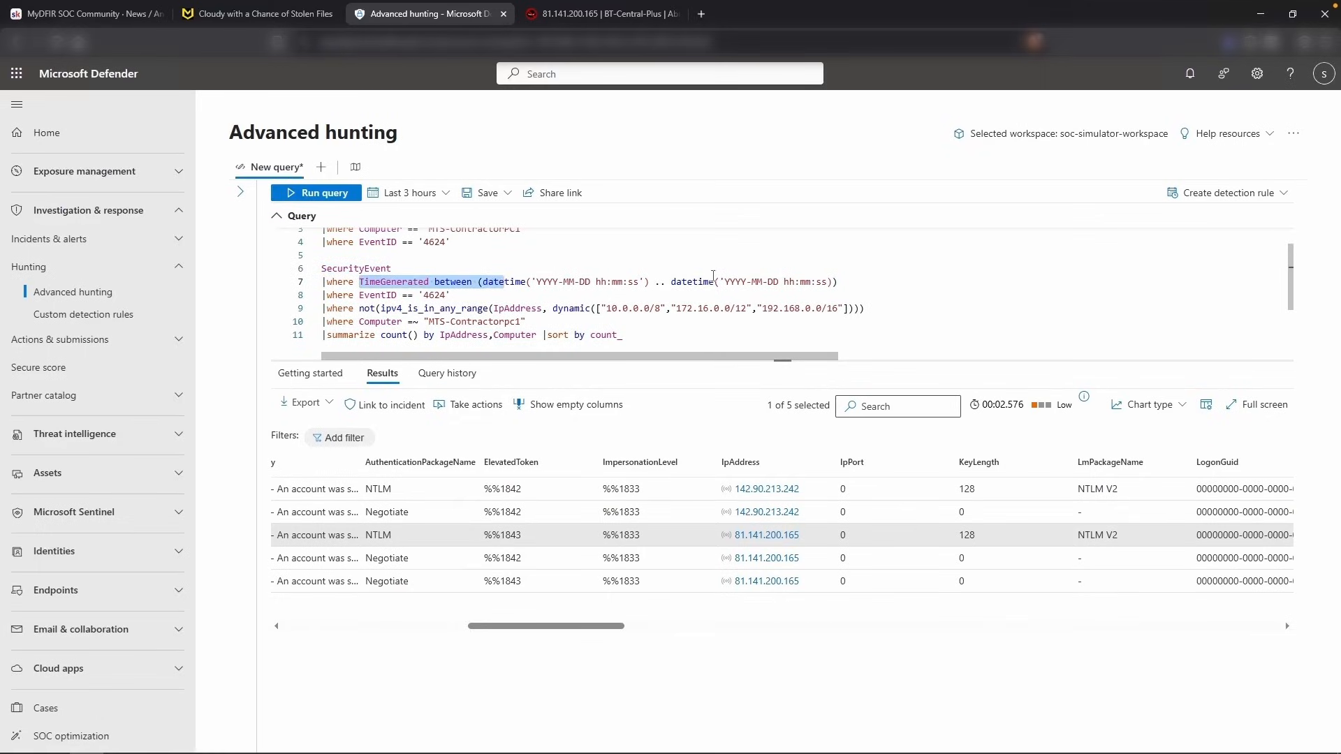
pyautogui.moveTo(455, 294); pyautogui.dragTo(424, 294)
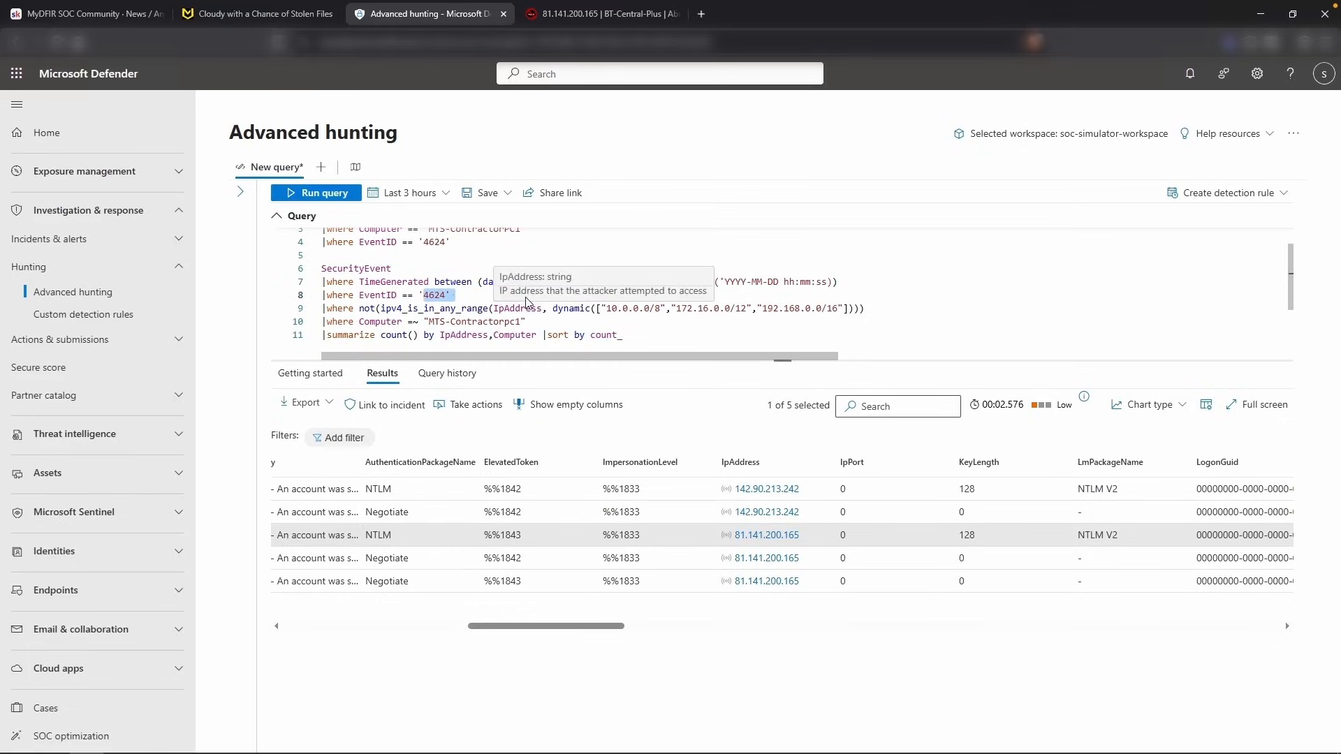
pyautogui.moveTo(325, 308); pyautogui.dragTo(359, 308)
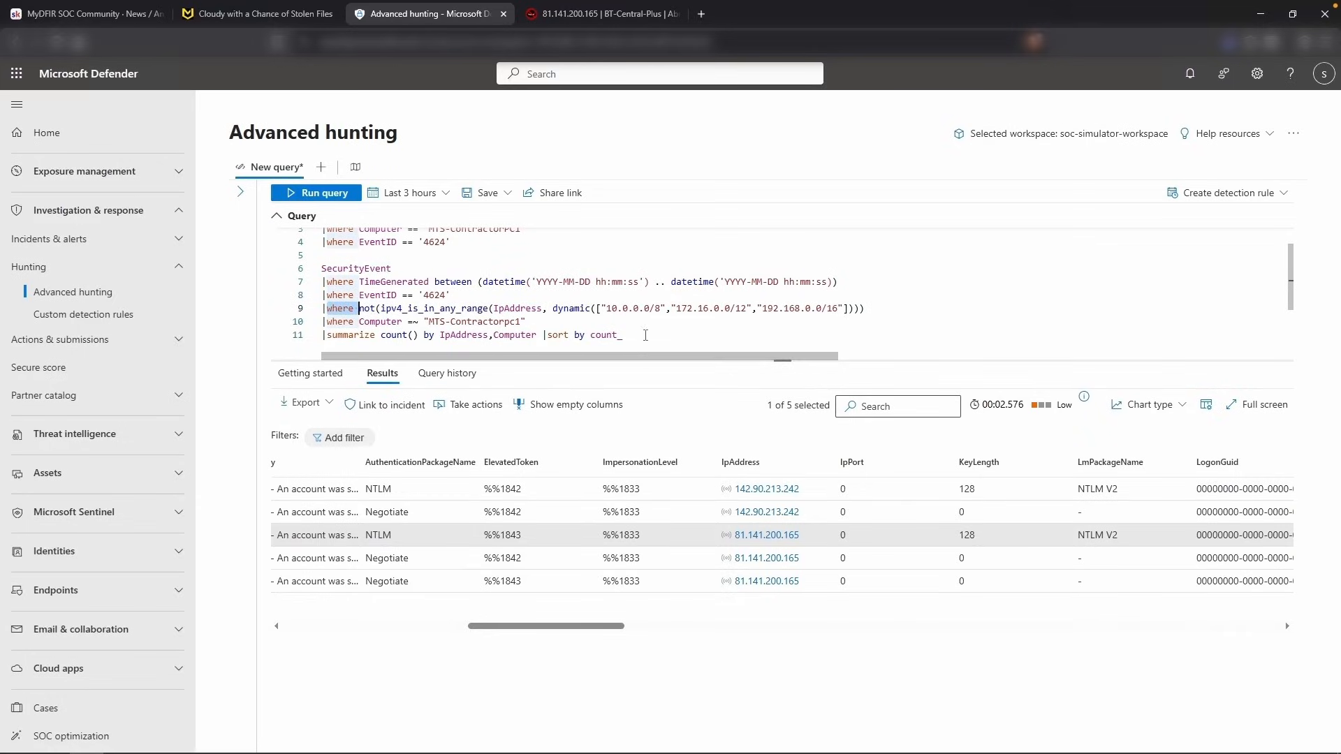
pyautogui.moveTo(606, 308); pyautogui.dragTo(662, 308)
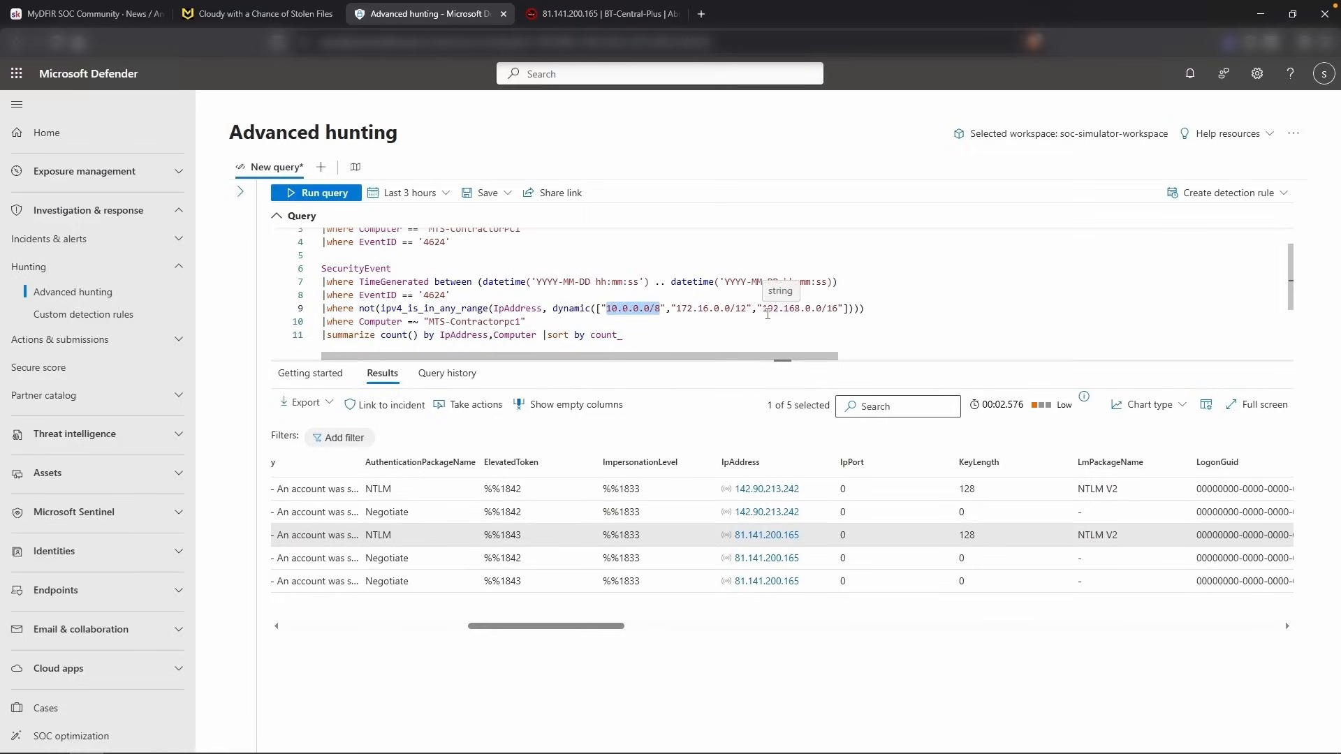
pyautogui.click(466, 310)
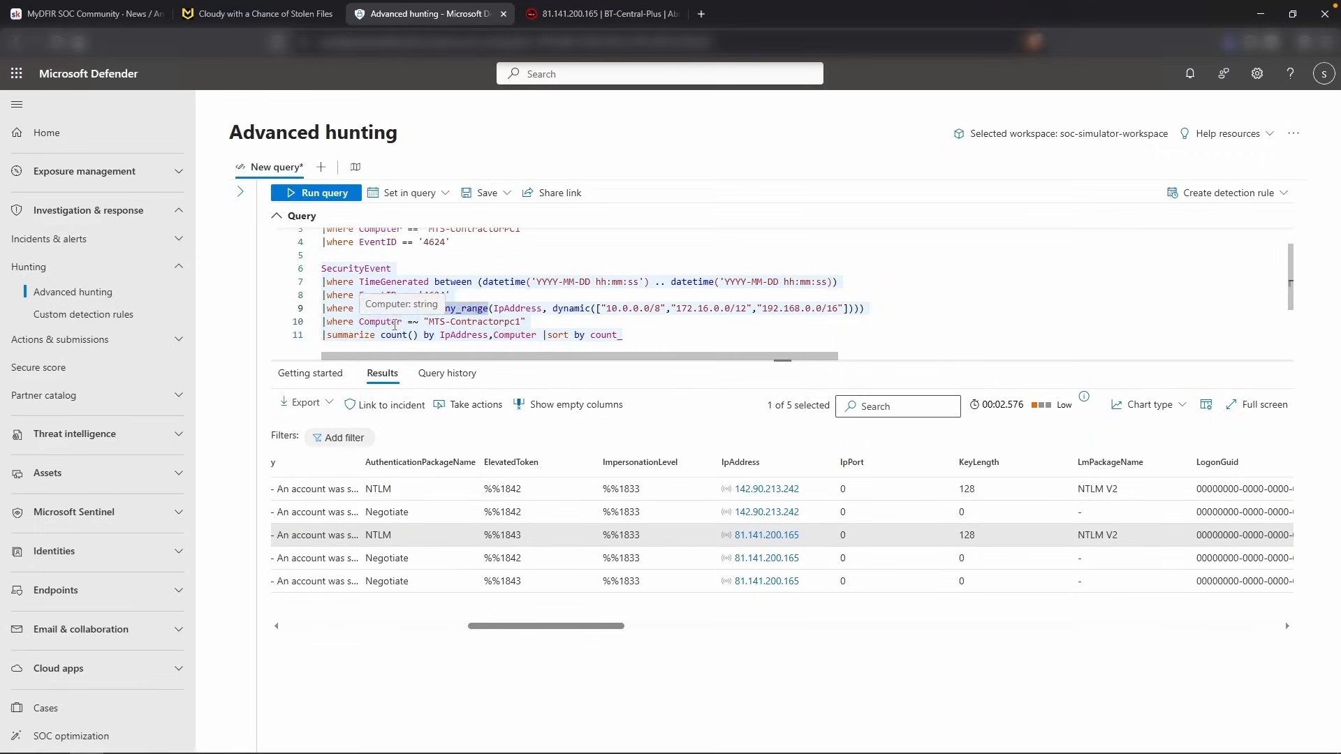
pyautogui.click(412, 323)
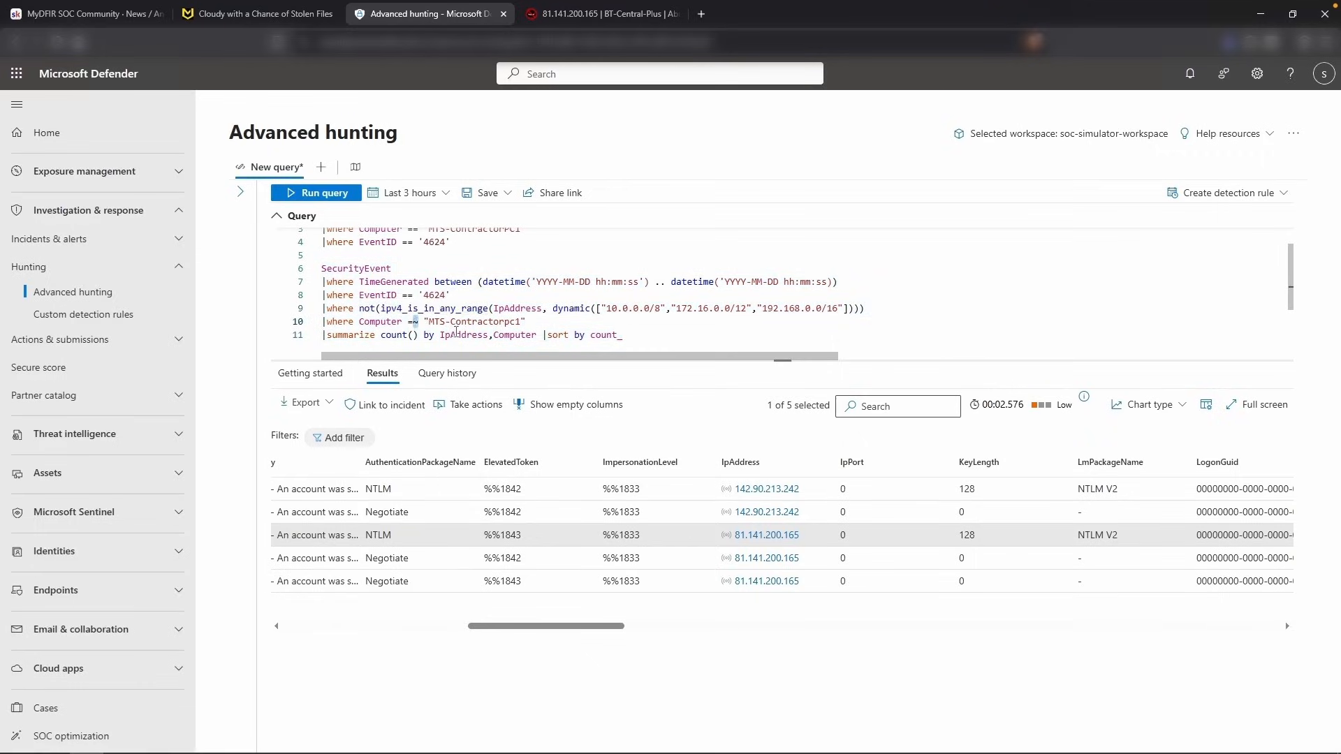
pyautogui.click(635, 333)
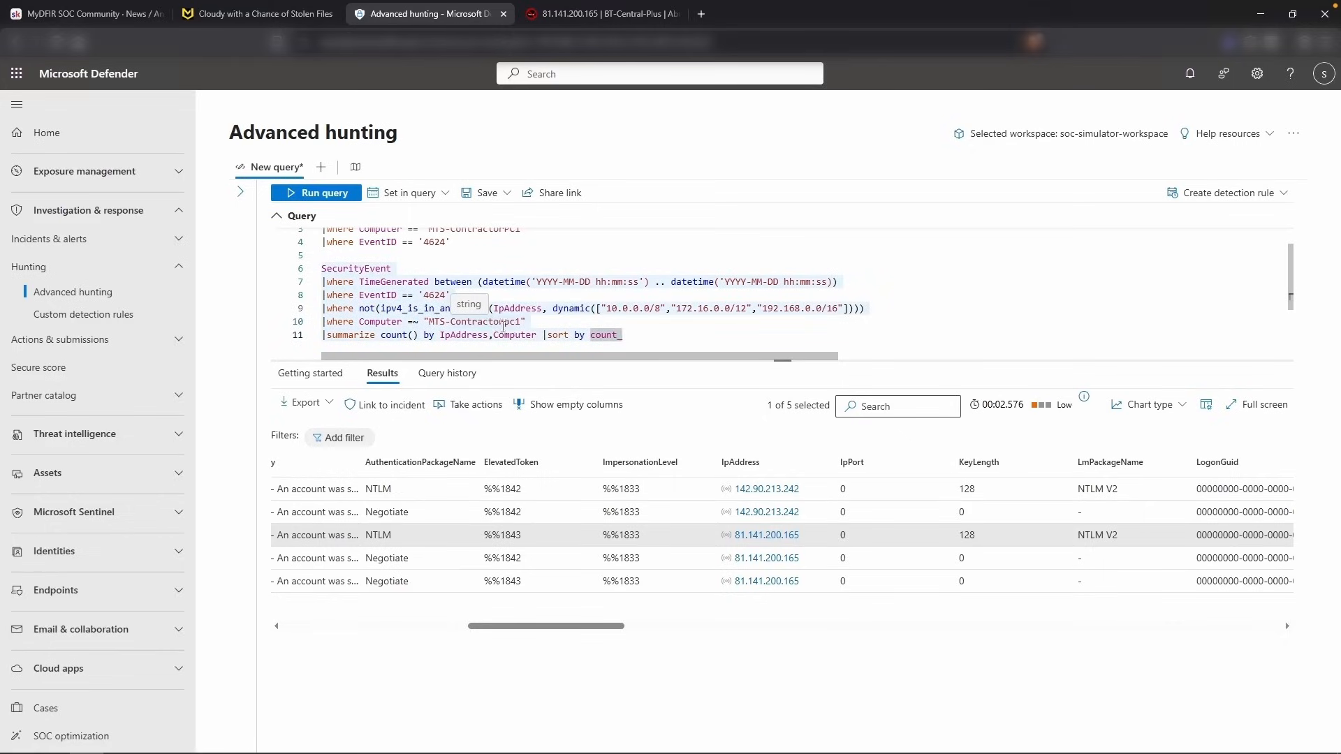
pyautogui.click(572, 325)
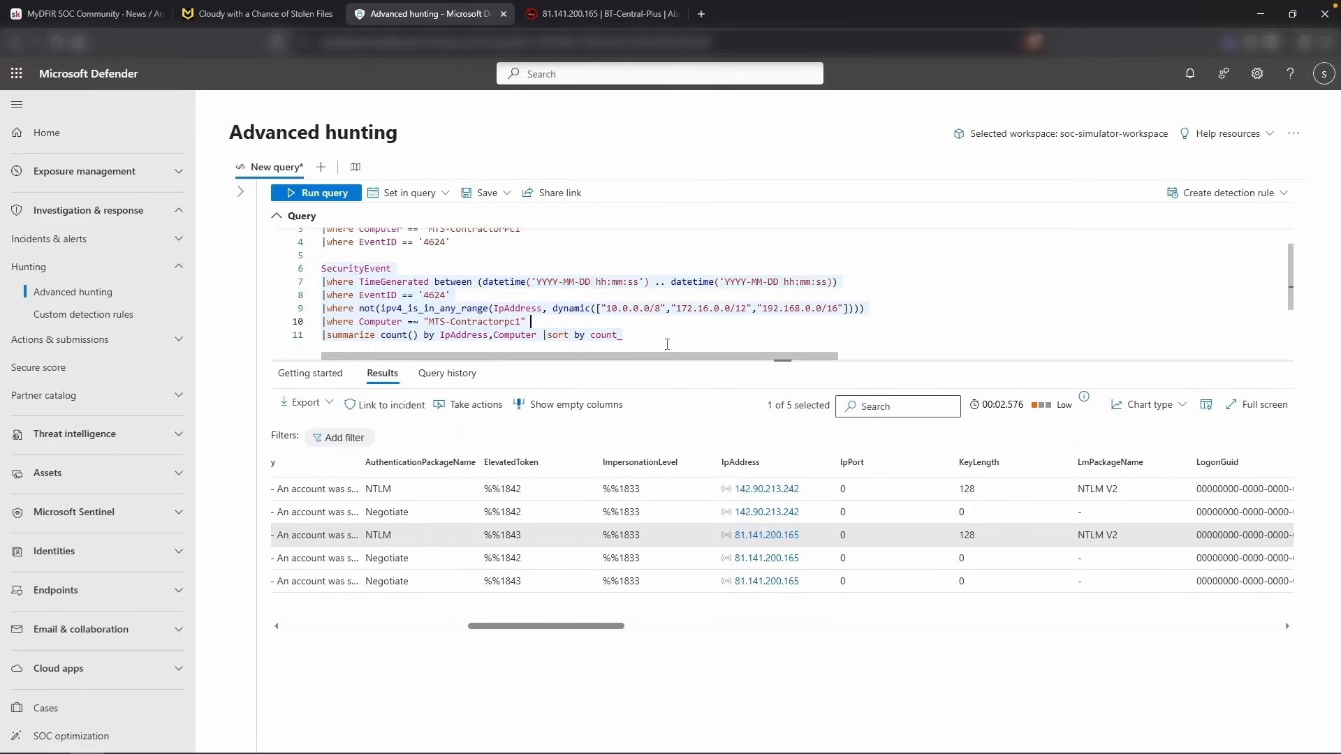
# Try running the pasted hint query with its placeholder dates and inspect the output
pyautogui.hotkey('shift', 'Return')
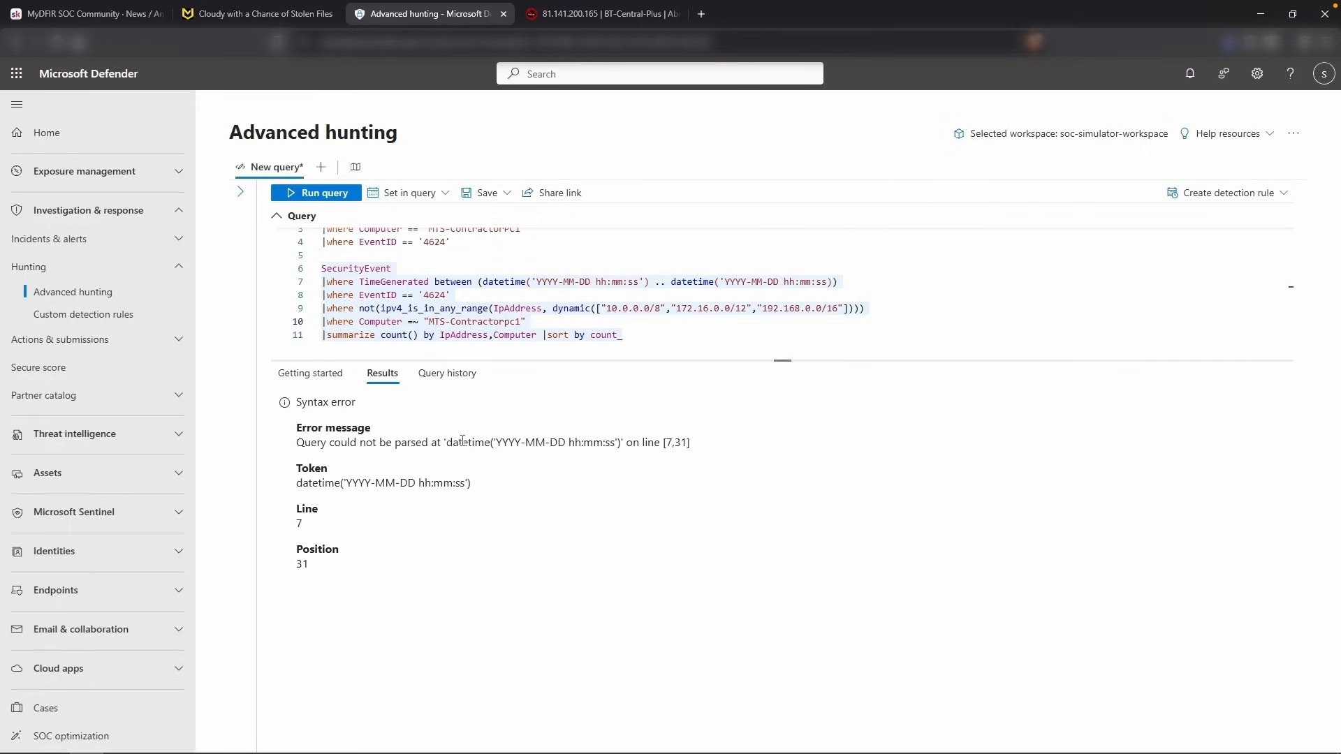
pyautogui.moveTo(493, 442); pyautogui.dragTo(609, 435)
pyautogui.click(623, 322)
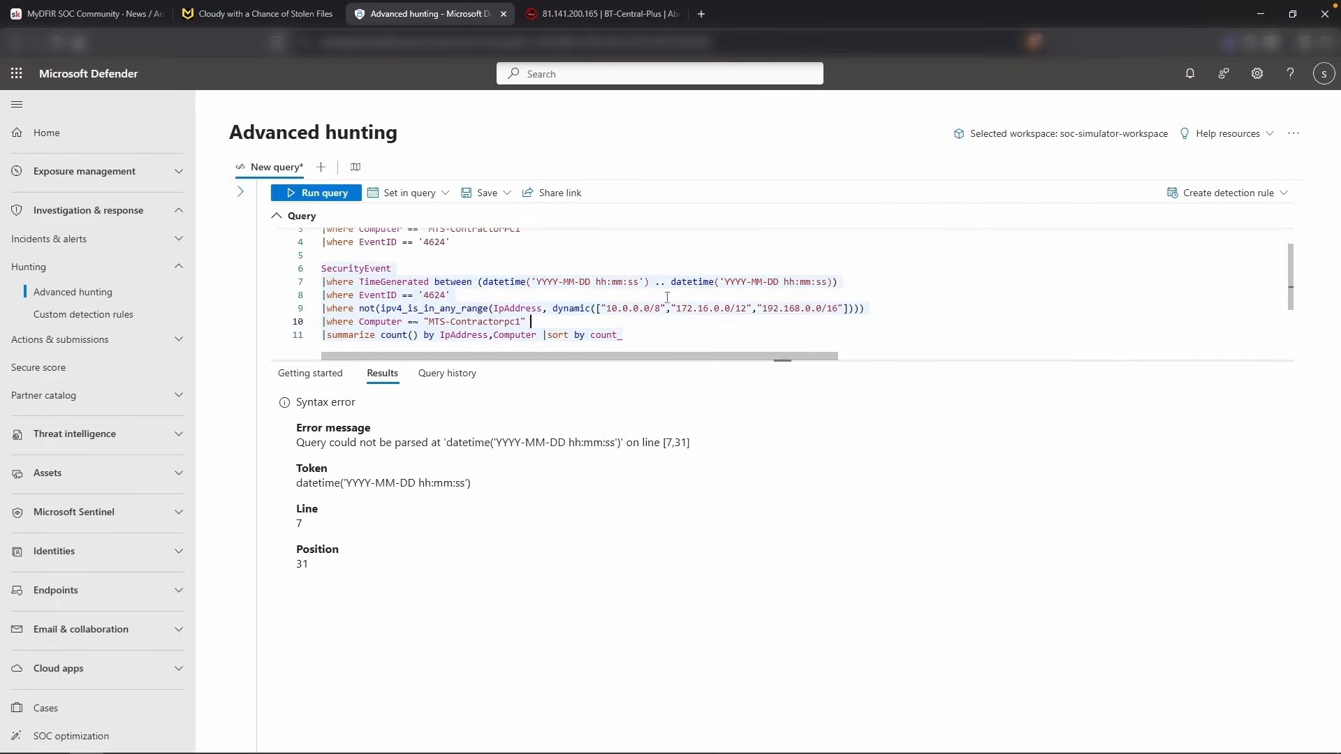
# Replace the hint query's placeholder time filter with the first query's 2025-10-7 04:00 to 10:00 filter and run the query
pyautogui.scroll(1, 748, 282)
pyautogui.tripleClick(648, 248)
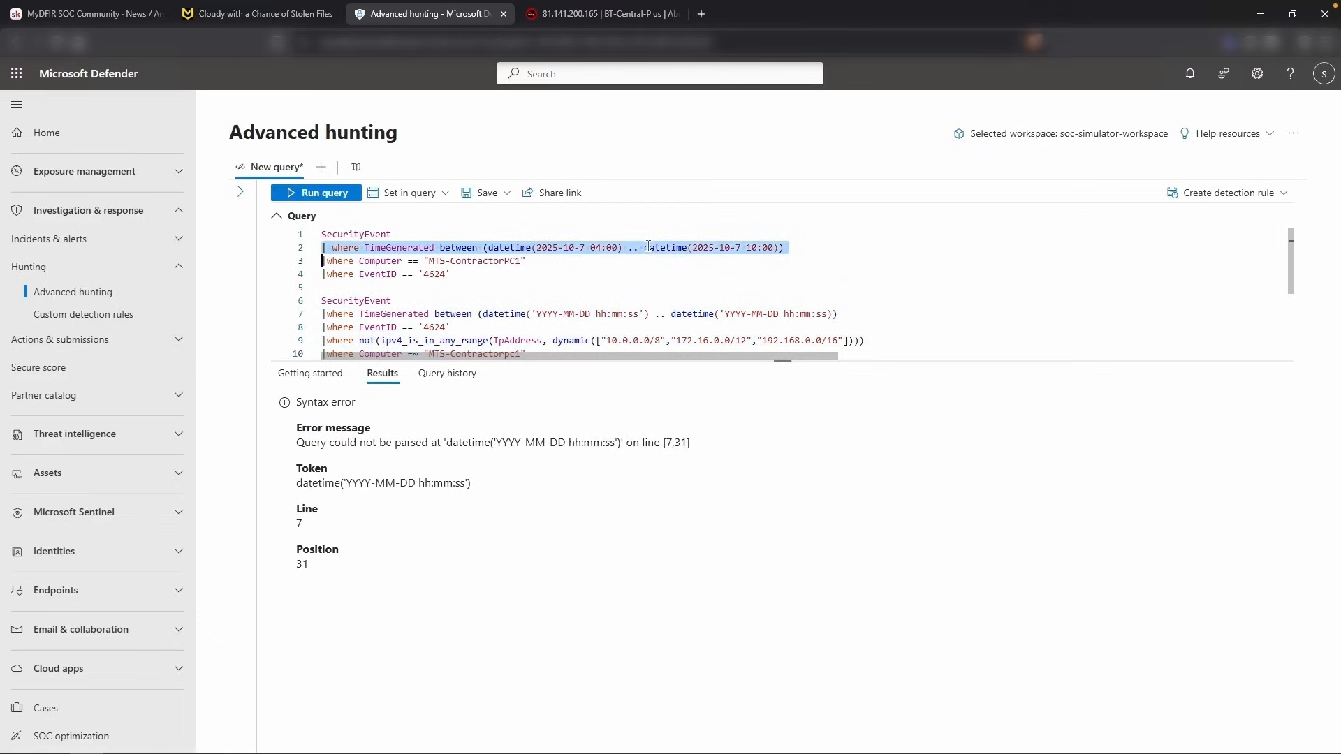
pyautogui.hotkey('ctrl', 'c')
pyautogui.tripleClick(549, 314)
pyautogui.hotkey('ctrl', 'v')
pyautogui.hotkey('shift', 'Return')
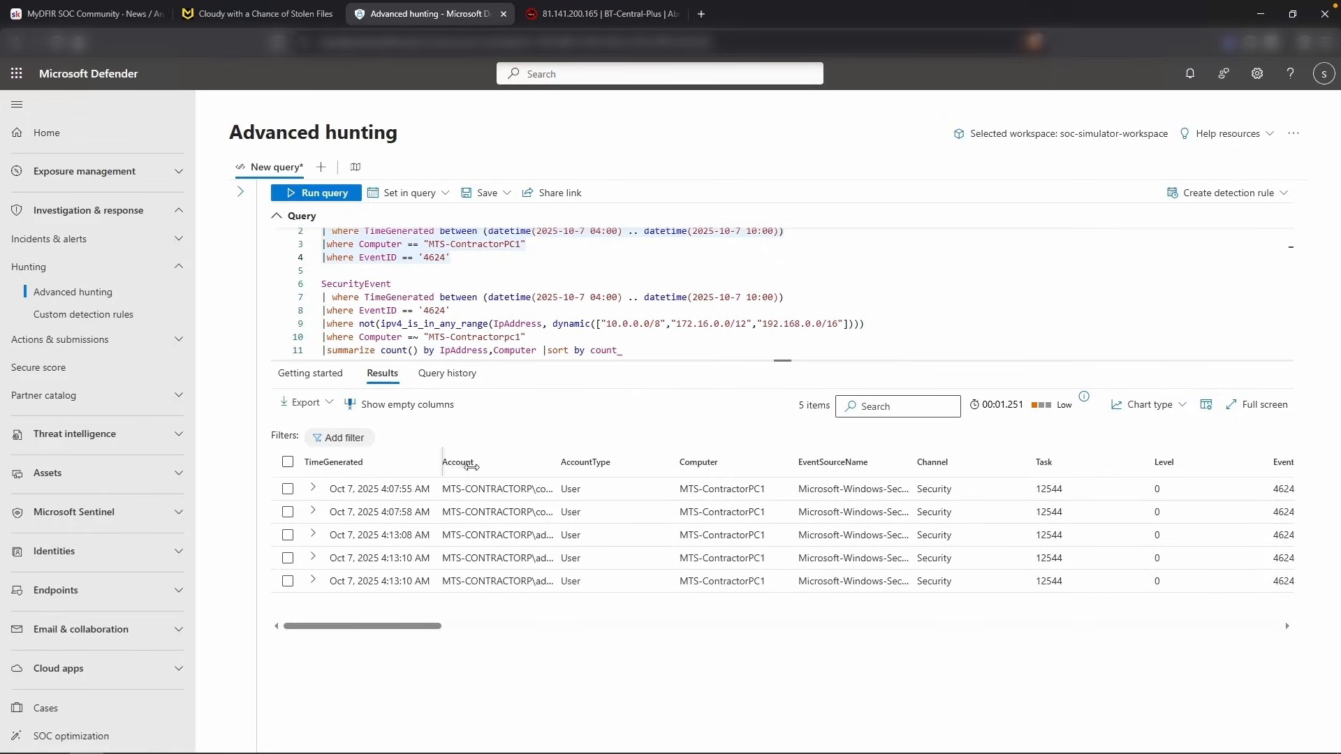
# Reread the challenge's statement about unauthorized access via RDP and compare it with the IpAddress, LogonType and LogonTypeName columns in Microsoft Defender's results
pyautogui.hscroll(10, 517, 504)
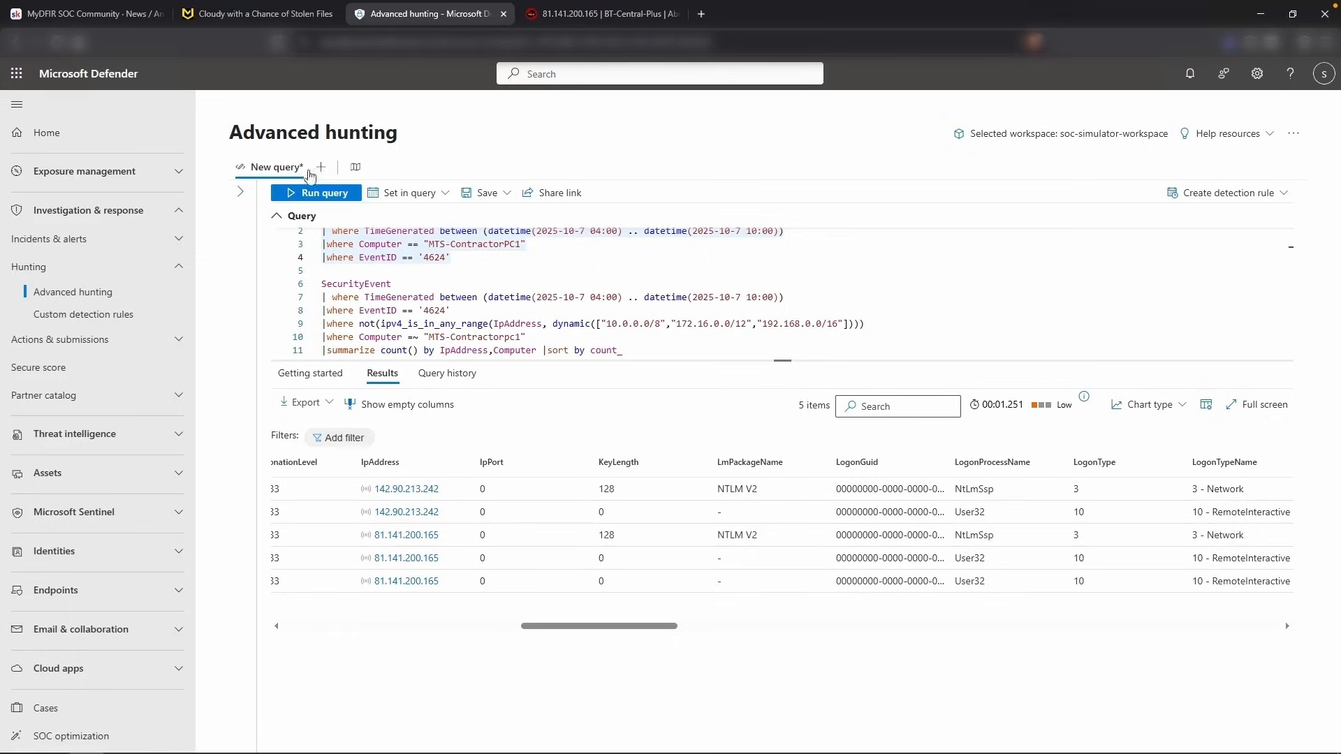
pyautogui.click(217, 15)
pyautogui.scroll(2, 625, 374)
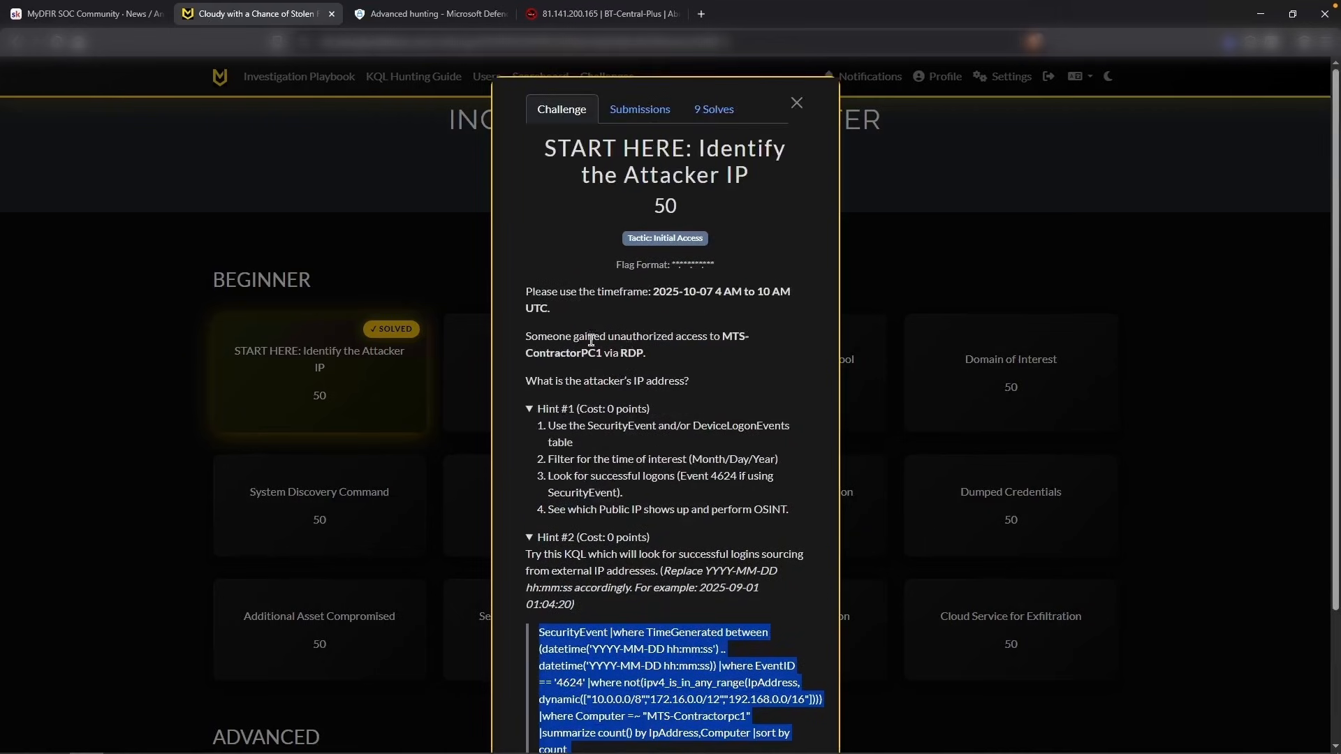
pyautogui.moveTo(621, 338); pyautogui.dragTo(706, 340)
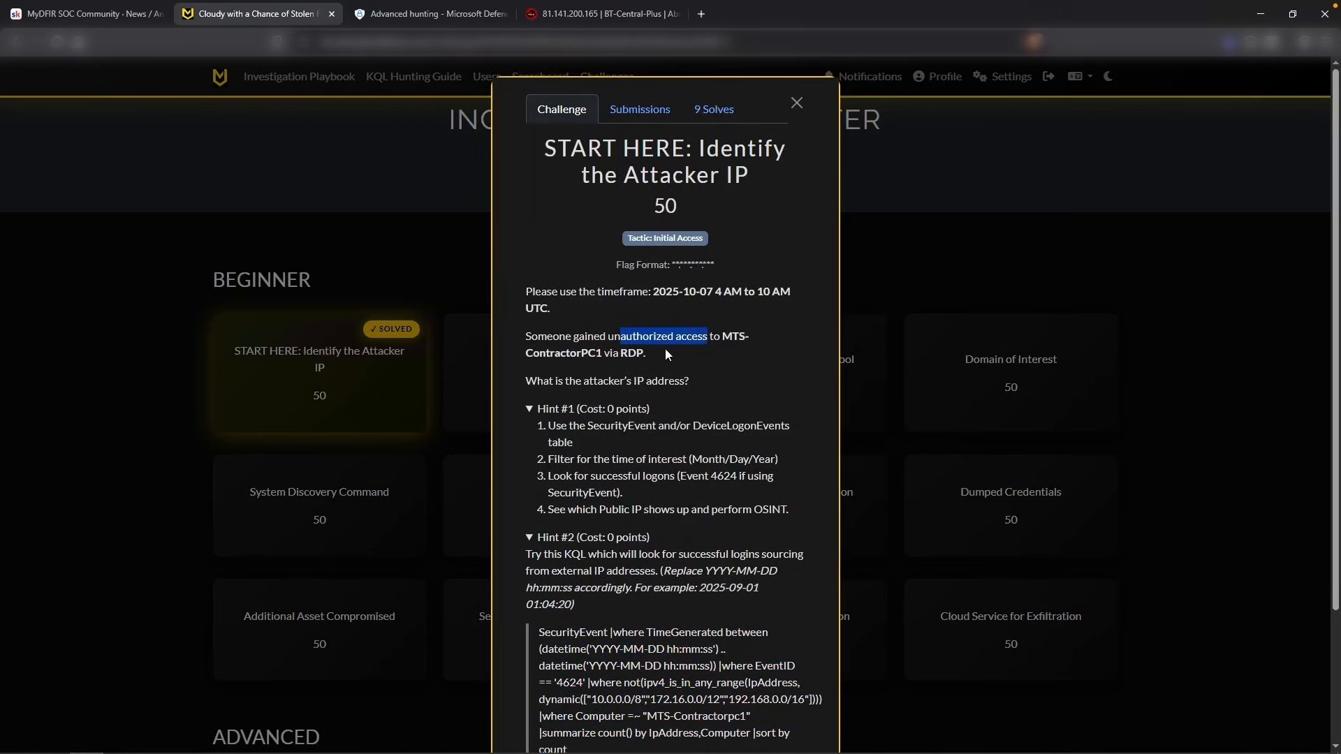
pyautogui.doubleClick(621, 356)
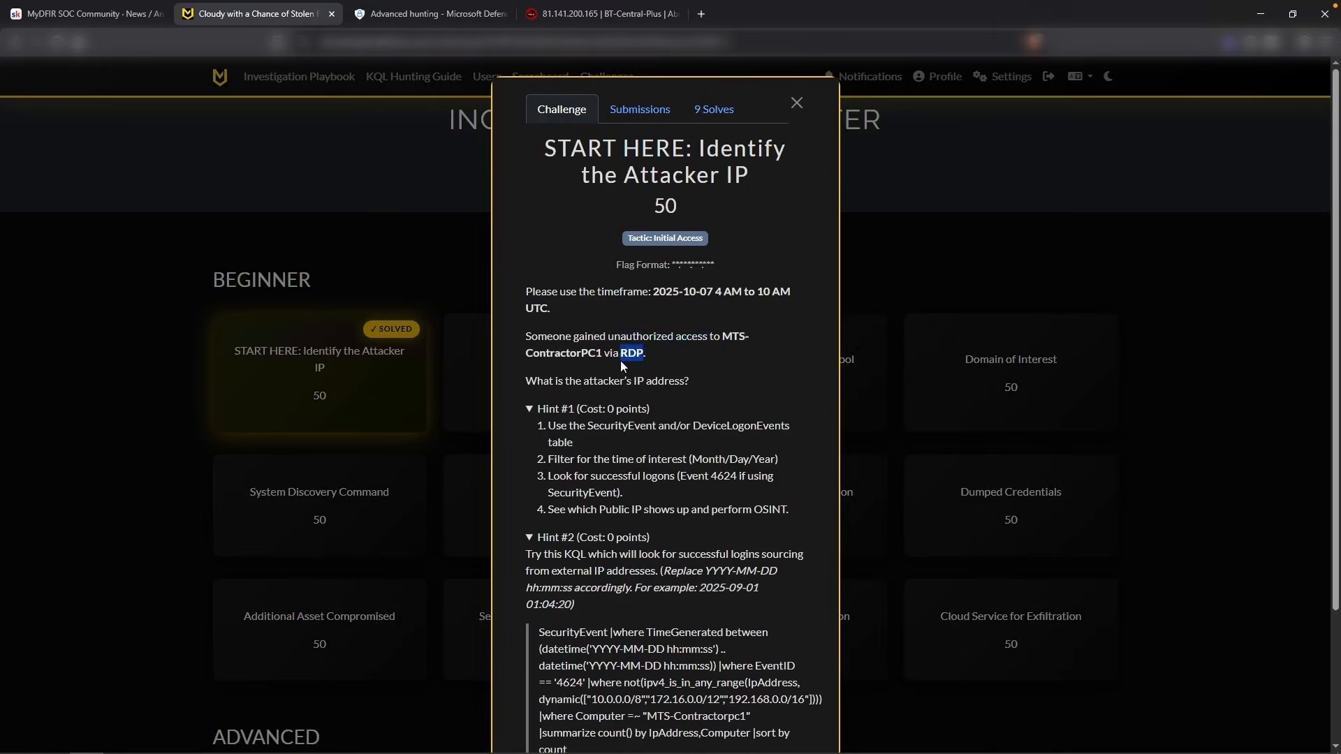
pyautogui.hotkey('ctrl', 'Tab')
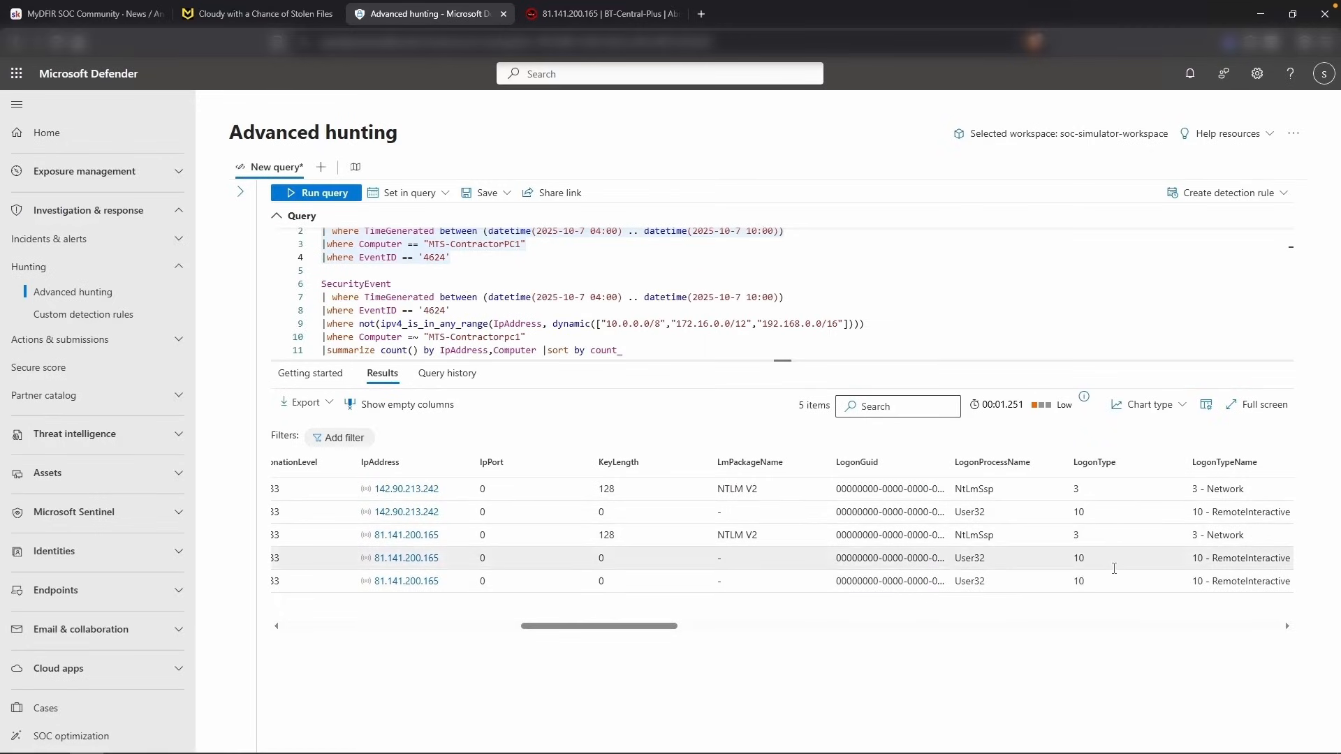
pyautogui.hscroll(3, 1114, 569)
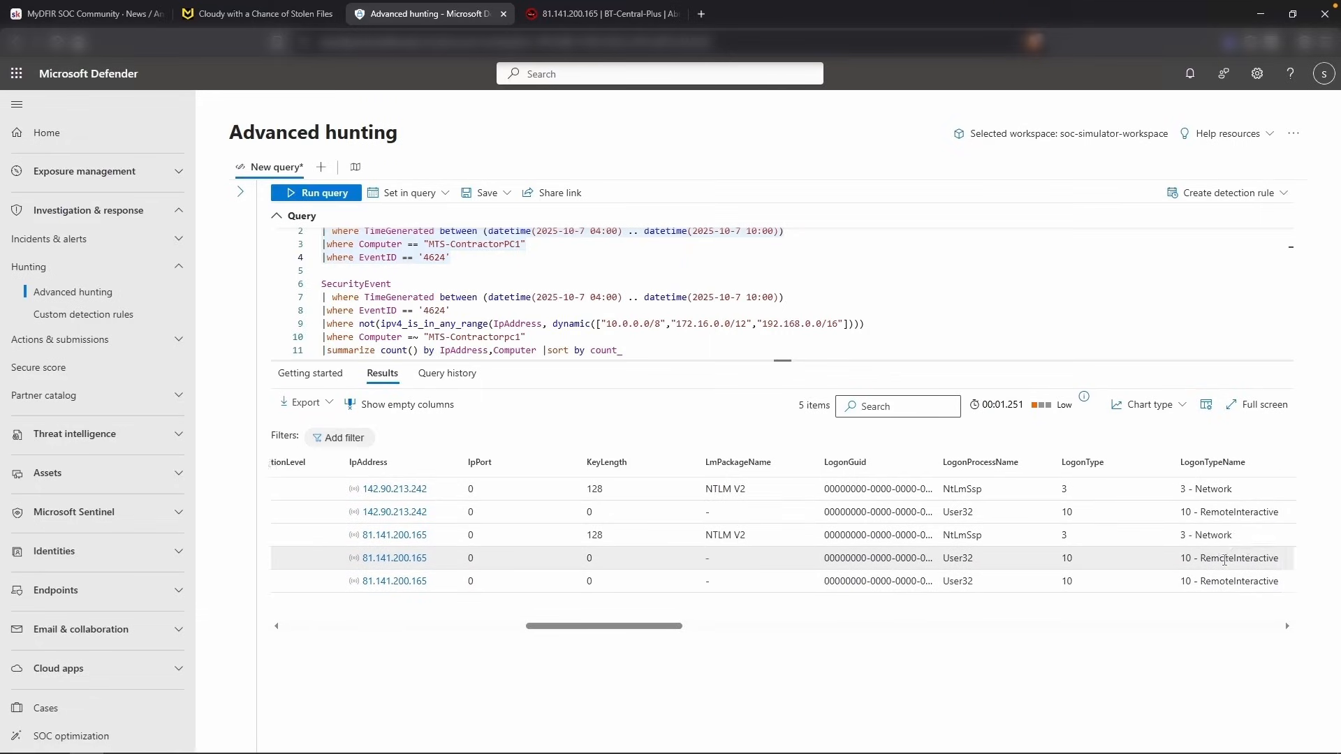
pyautogui.hscroll(-2, 933, 556)
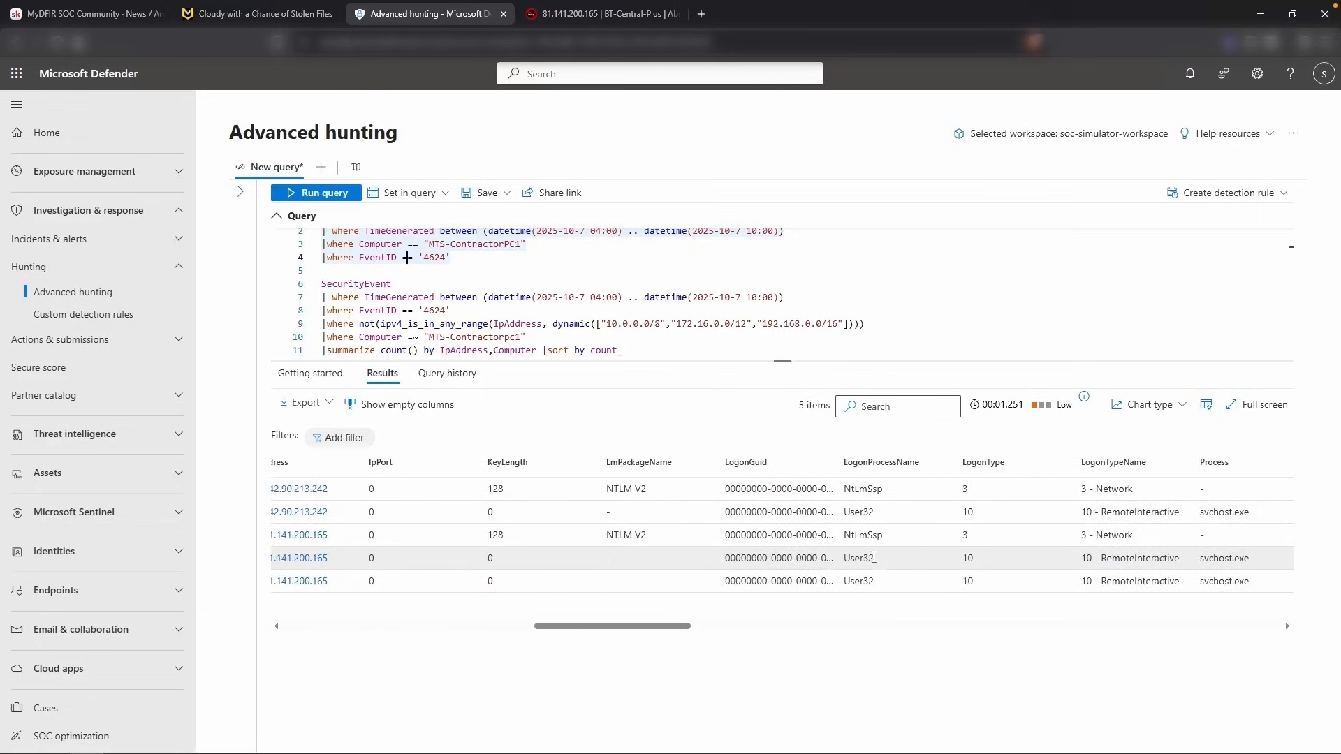
# Copy the TimeGenerated value of an 81.141.200.165 RemoteInteractive record into Notepad and add "- 81.141.200.165 successfully authenticated via RDP into ContractorPC1"
pyautogui.click(934, 556)
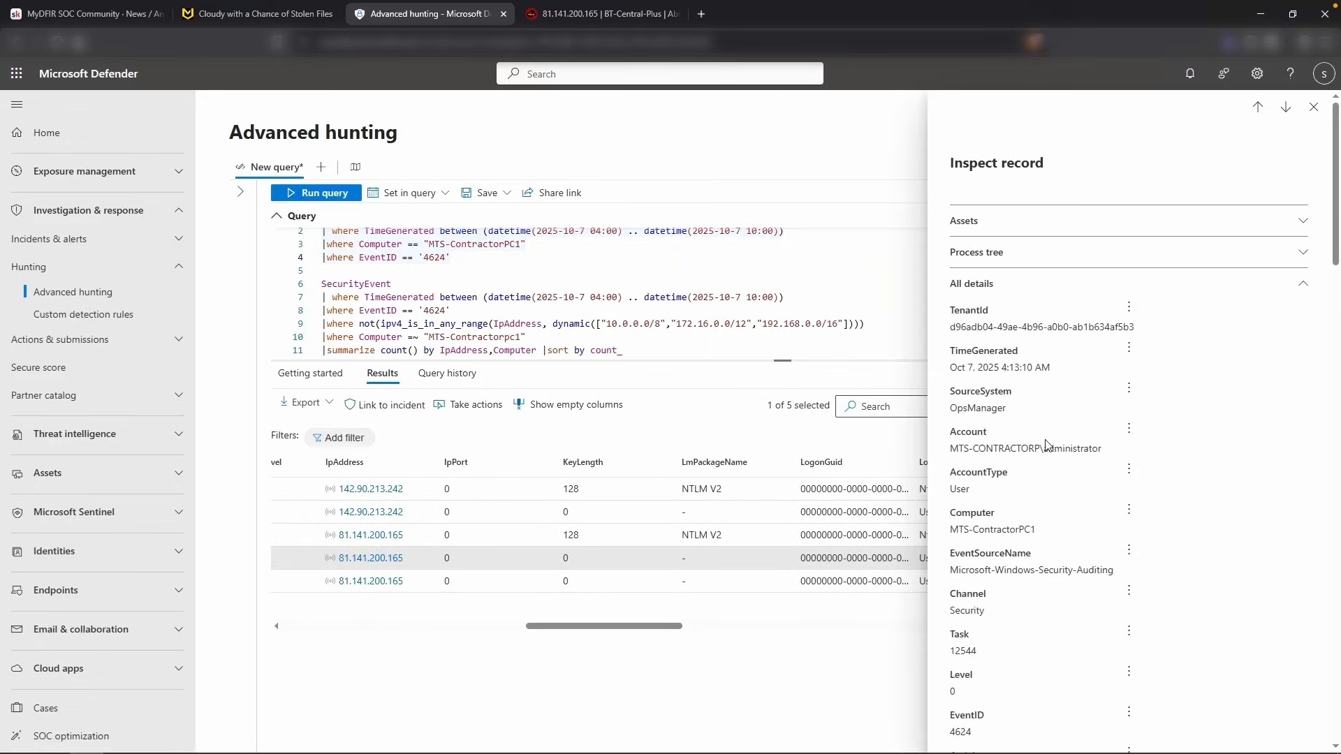
pyautogui.moveTo(950, 365); pyautogui.dragTo(1062, 370)
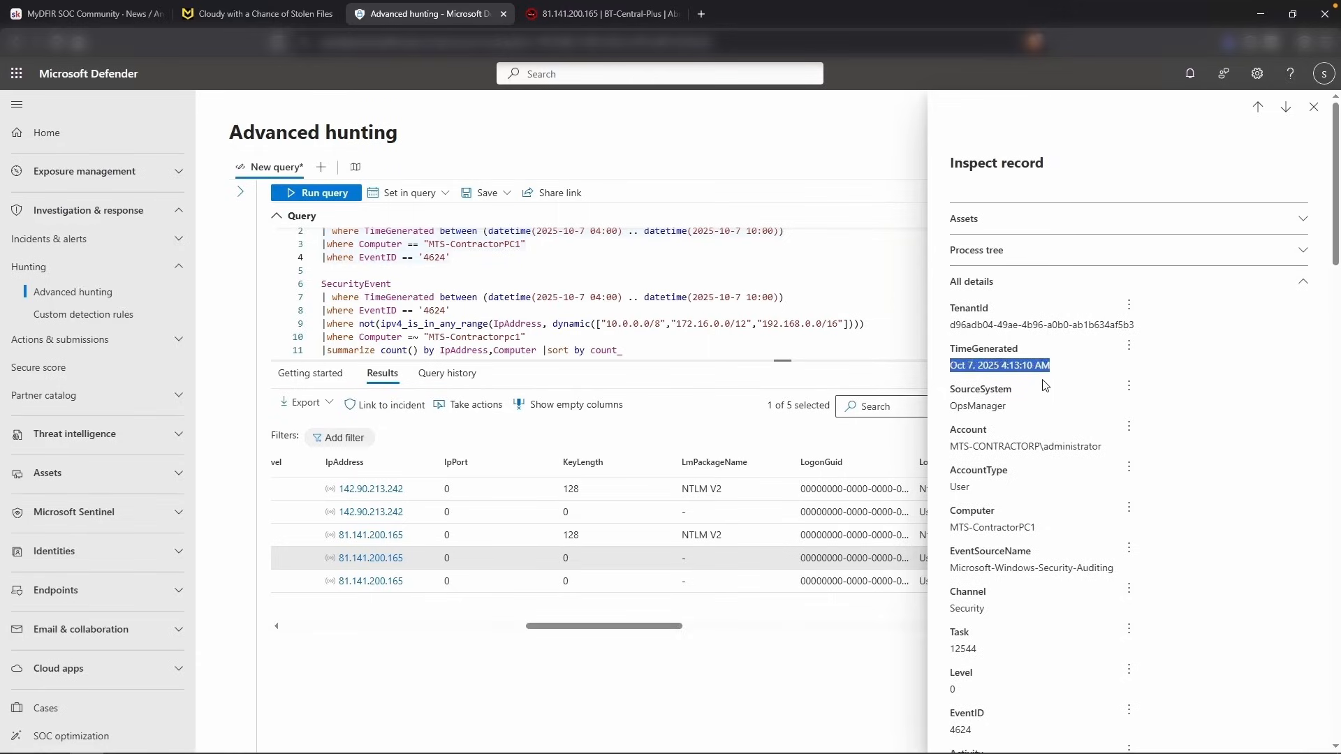
pyautogui.click(122, 740)
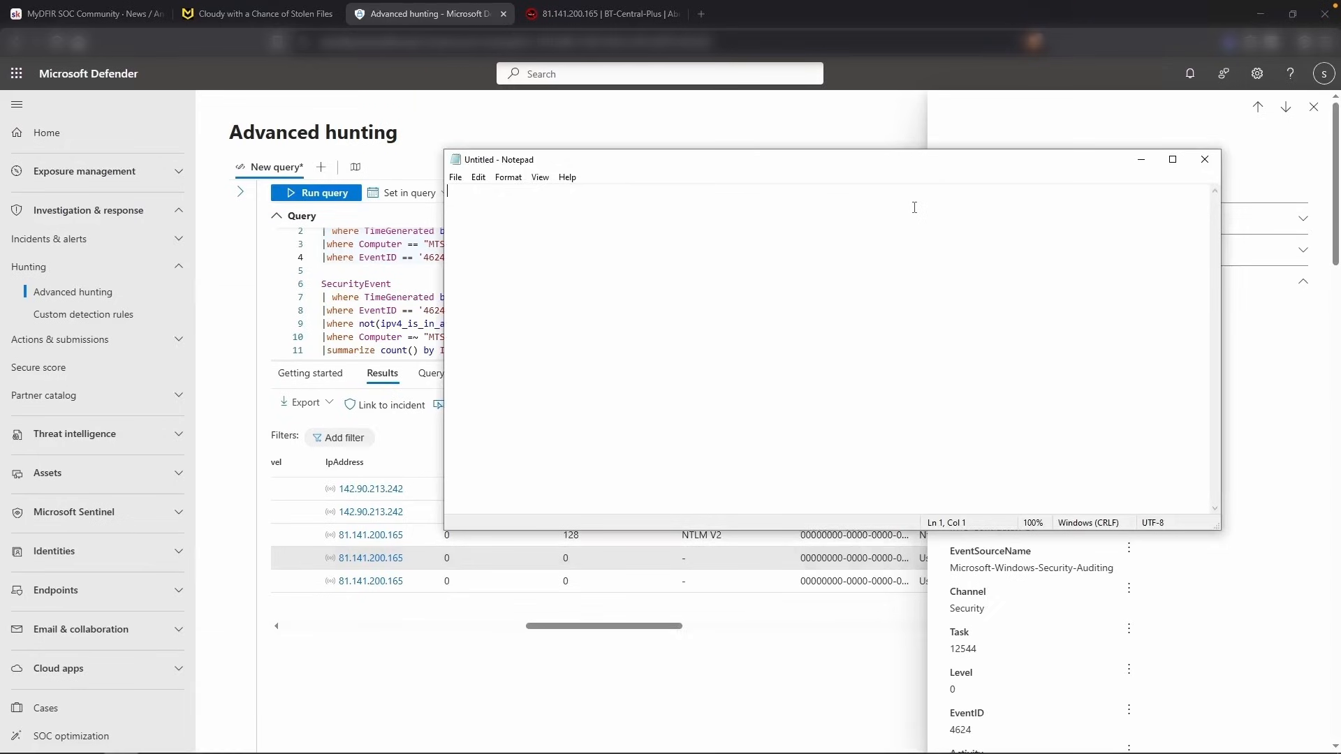
pyautogui.hotkey('ctrl', 'v')
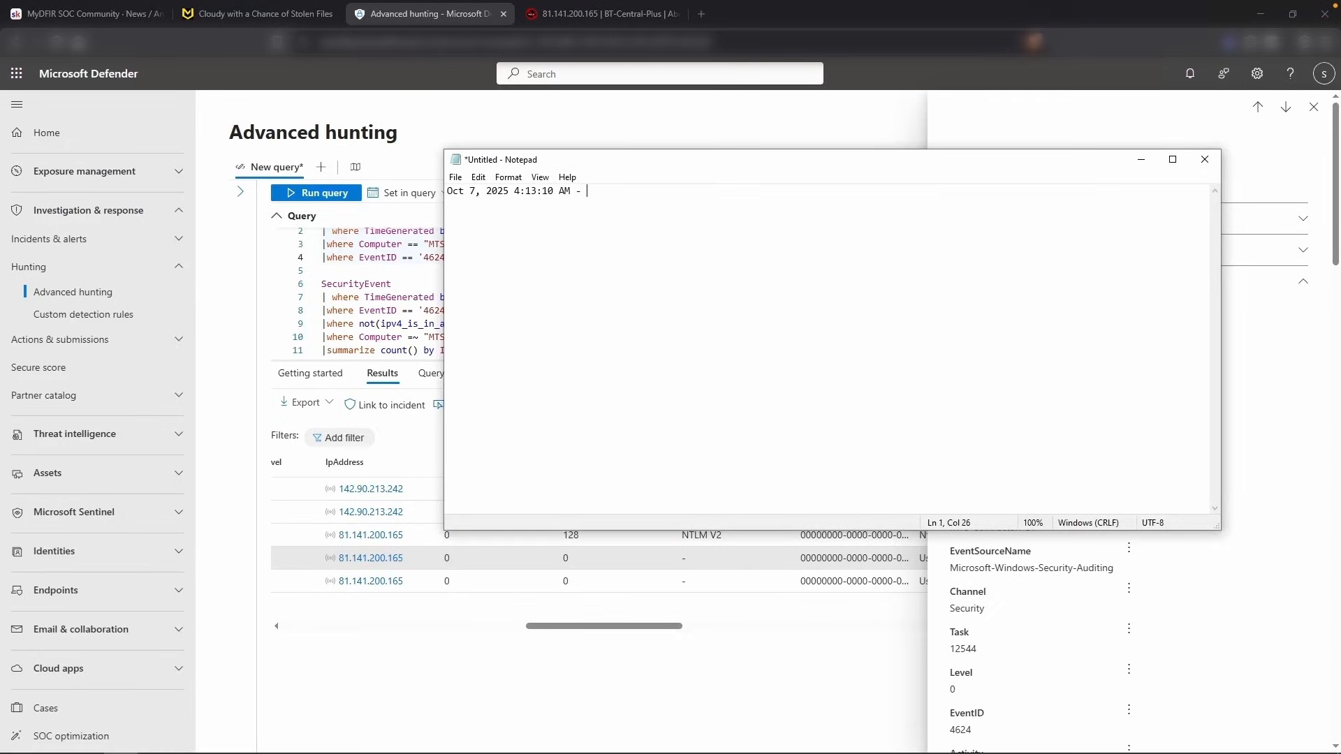
pyautogui.write('- 81.141.200.165 successfully authenticated via RD')
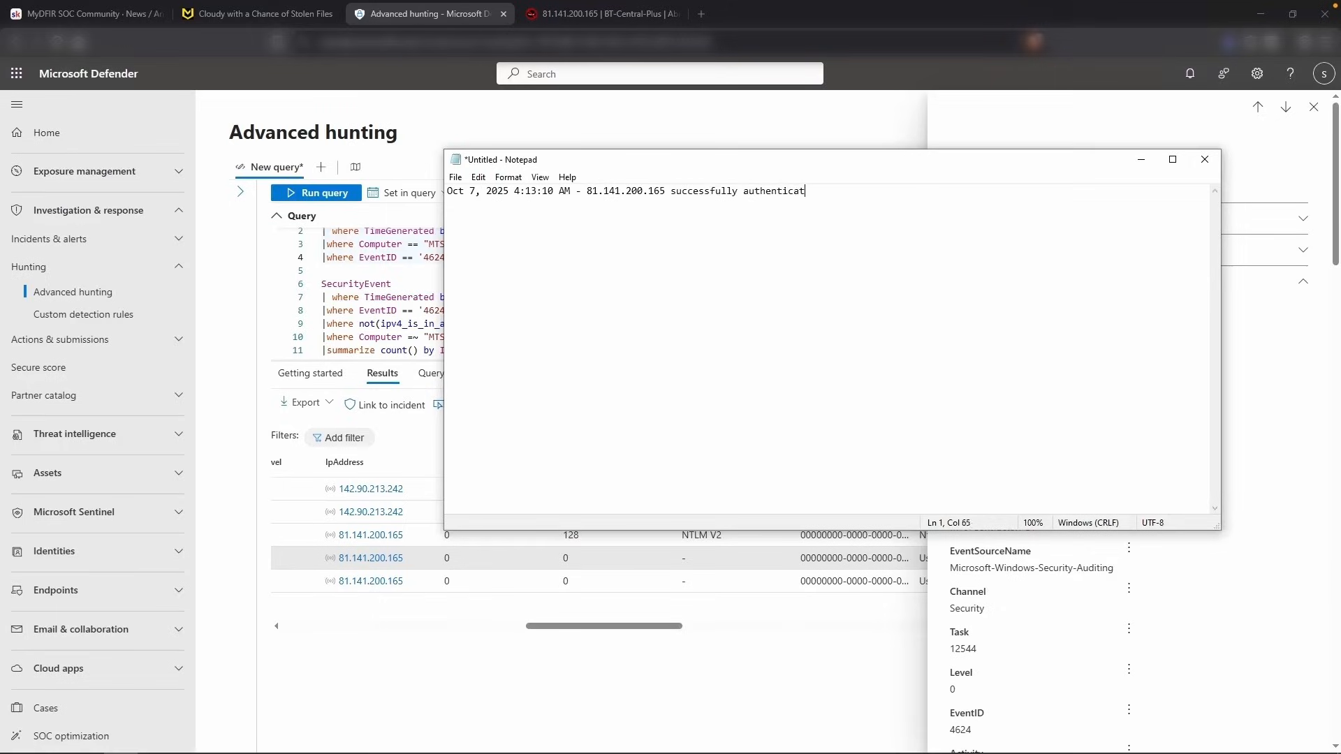
pyautogui.write('P into ContractorPC1')
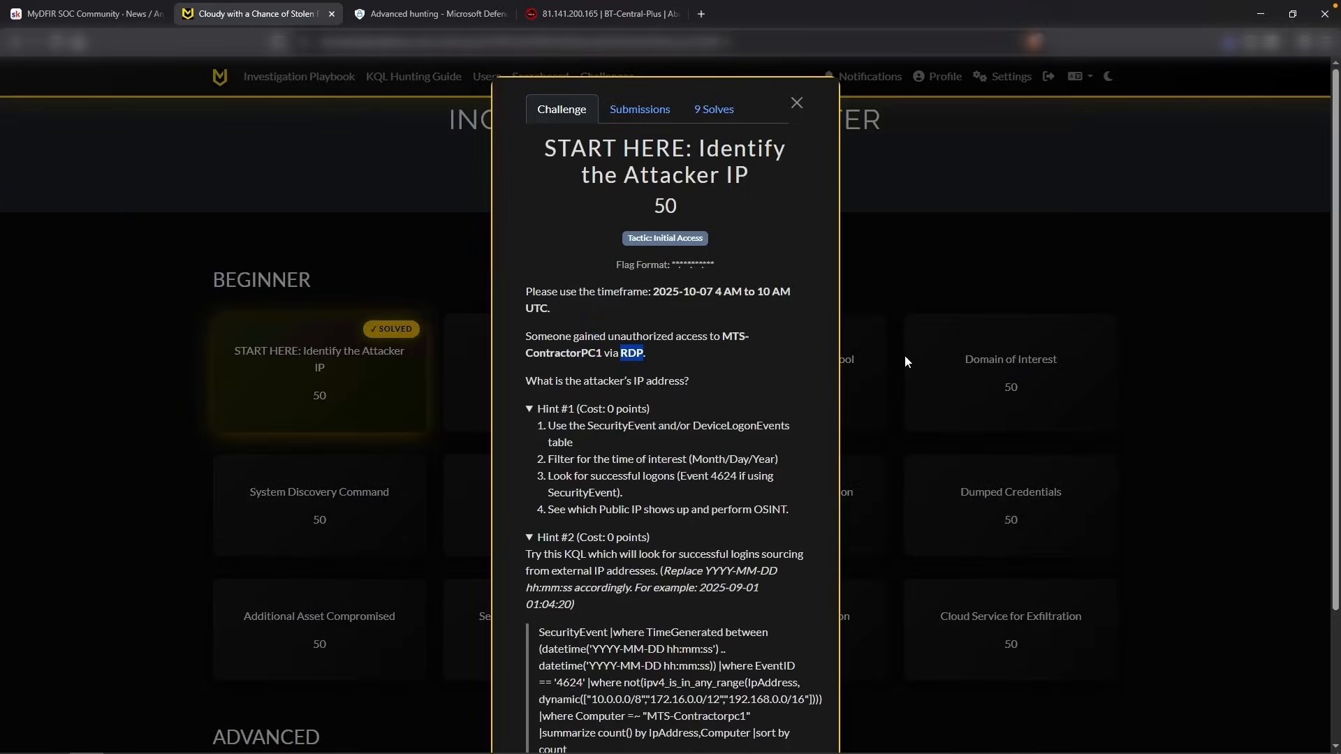
# Reopen the Identify the Attacker IP challenge on the CTF site, check its tactic label and close it
pyautogui.click(905, 357)
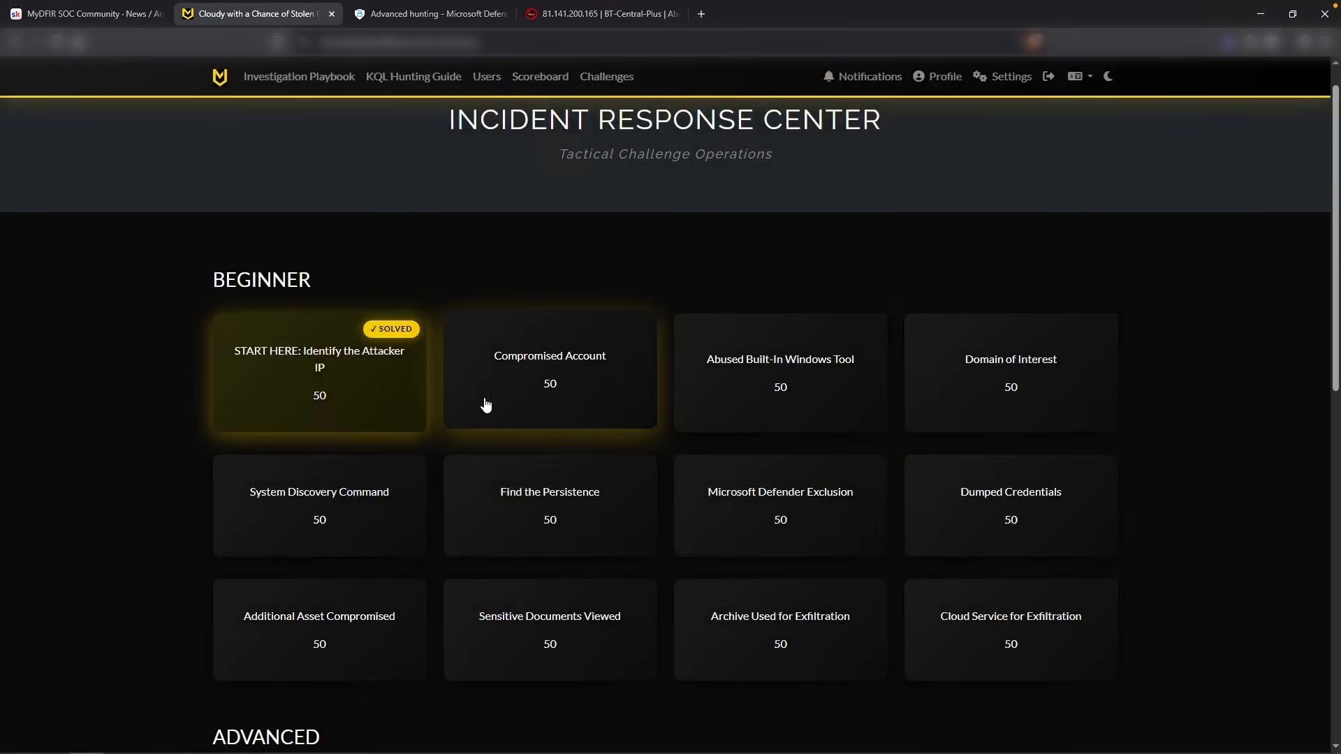
pyautogui.click(386, 367)
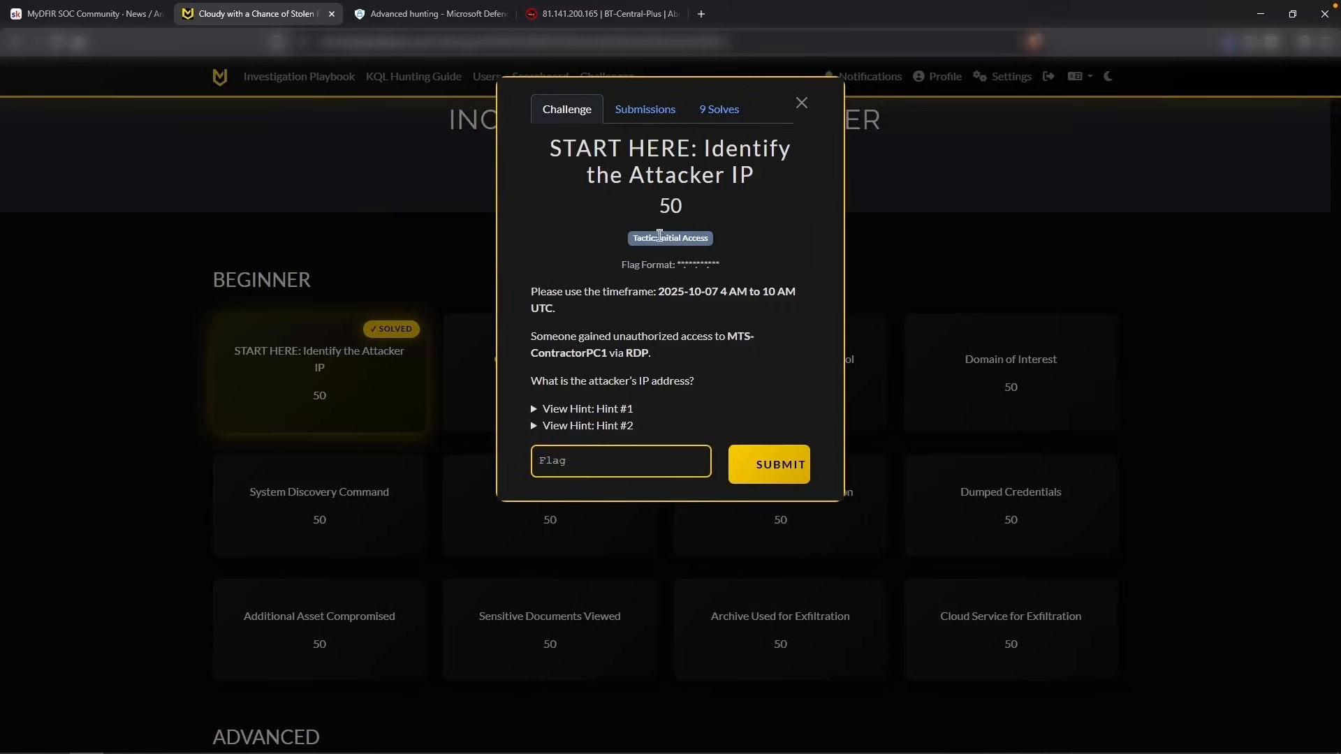
pyautogui.moveTo(633, 238); pyautogui.dragTo(815, 251)
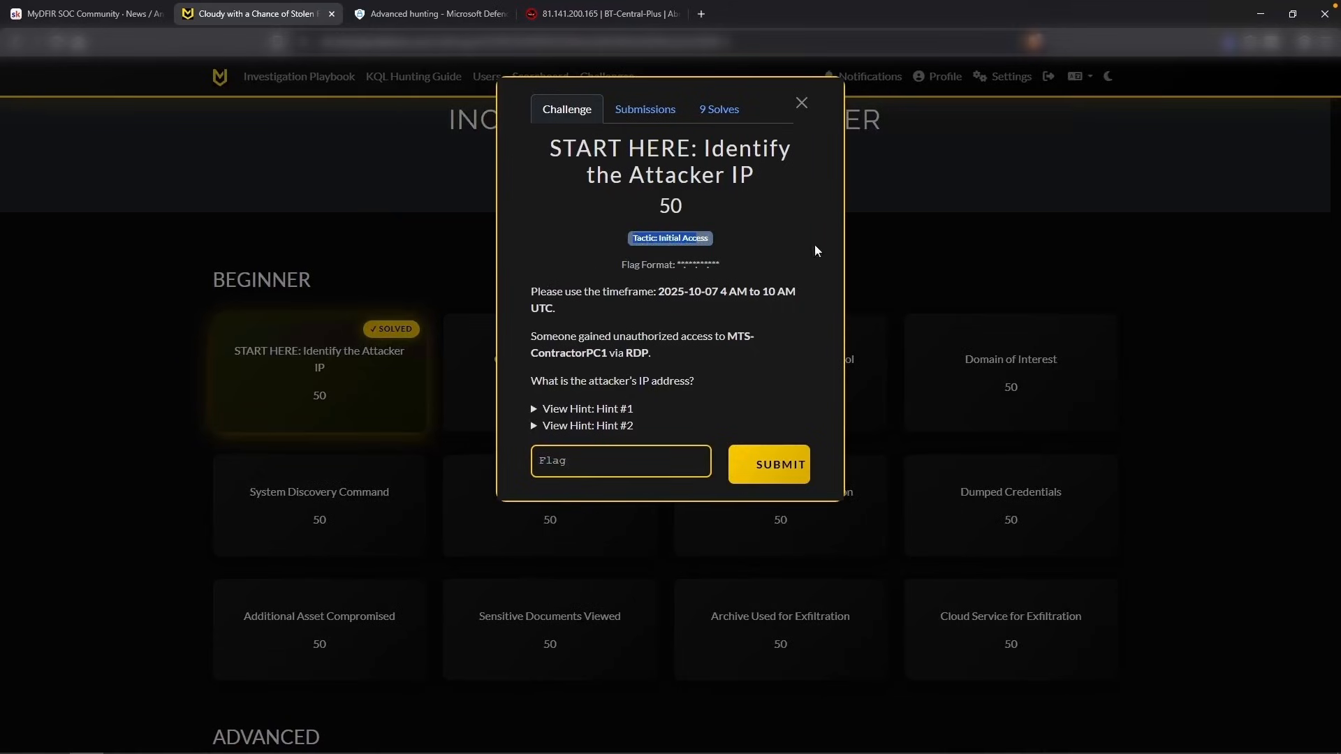
pyautogui.click(941, 263)
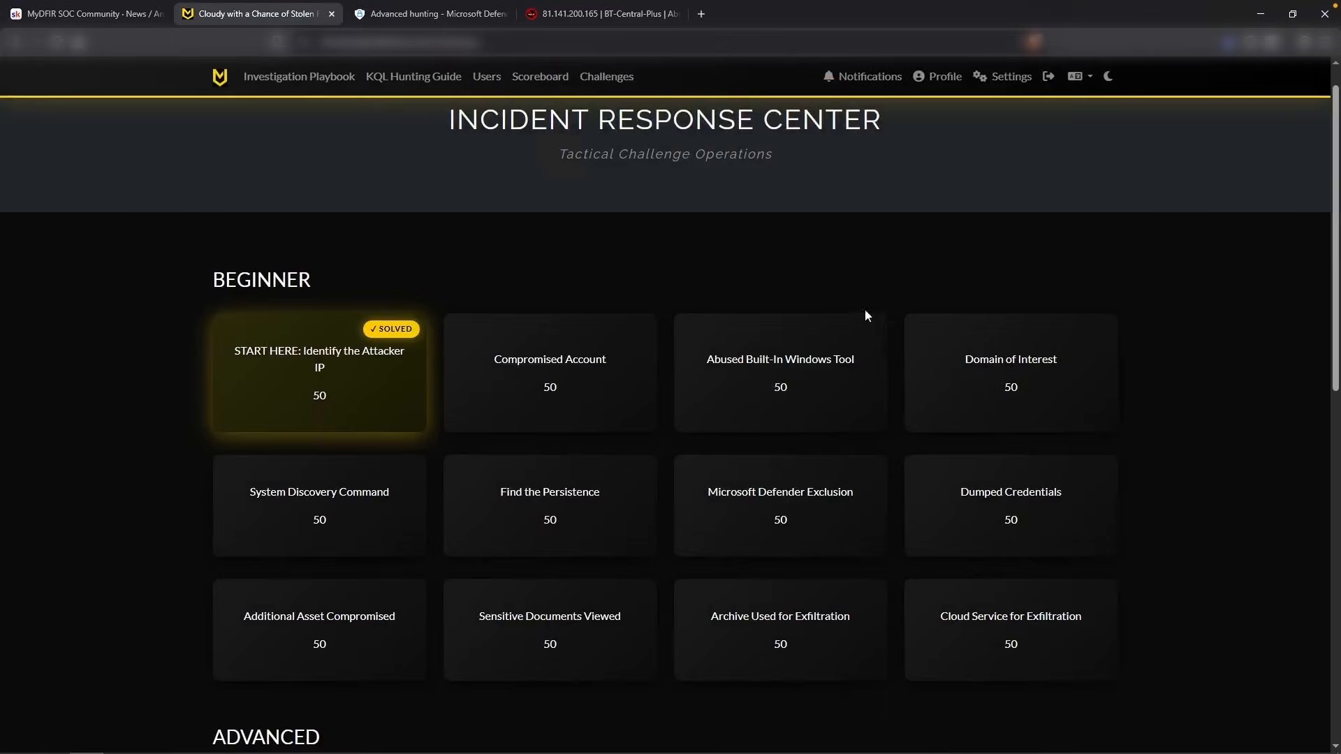
# Open the Compromised Account challenge, read its tactic and question, and return to the inspected logon record in Microsoft Defender
pyautogui.click(634, 362)
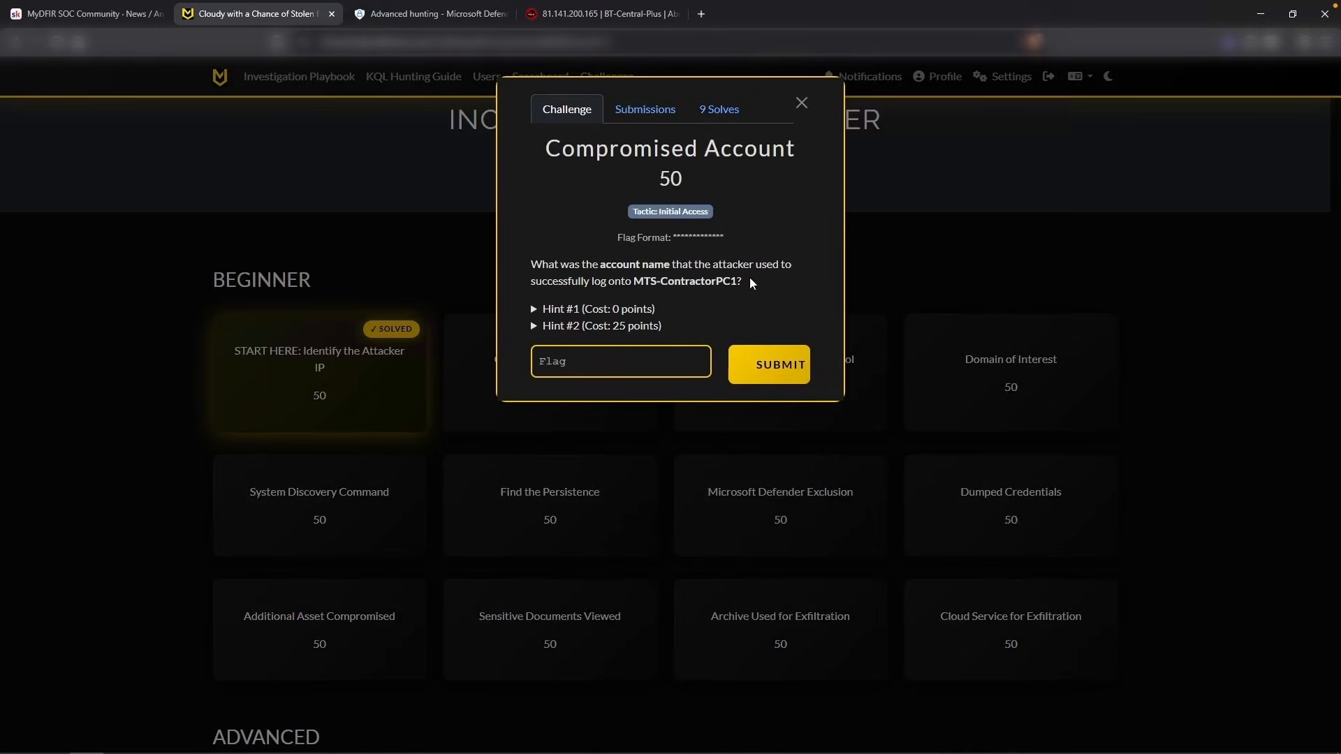
pyautogui.moveTo(656, 214); pyautogui.dragTo(753, 228)
pyautogui.hotkey('ctrl', 'Tab')
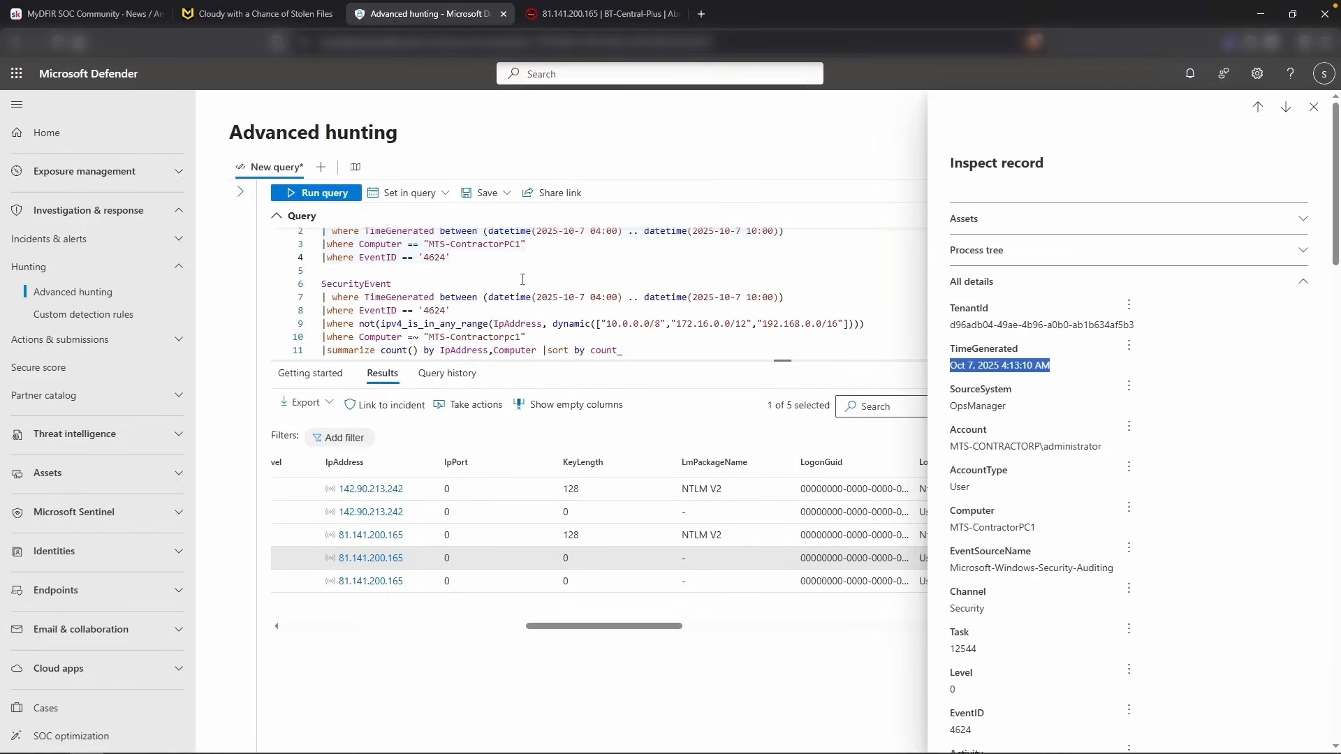
# Copy administrator from the logon record's Account value, submit it as the Compromised Account flag on the CTF site, and close the challenge
pyautogui.moveTo(949, 429); pyautogui.dragTo(1107, 448)
pyautogui.hotkey('ctrl', 'c')
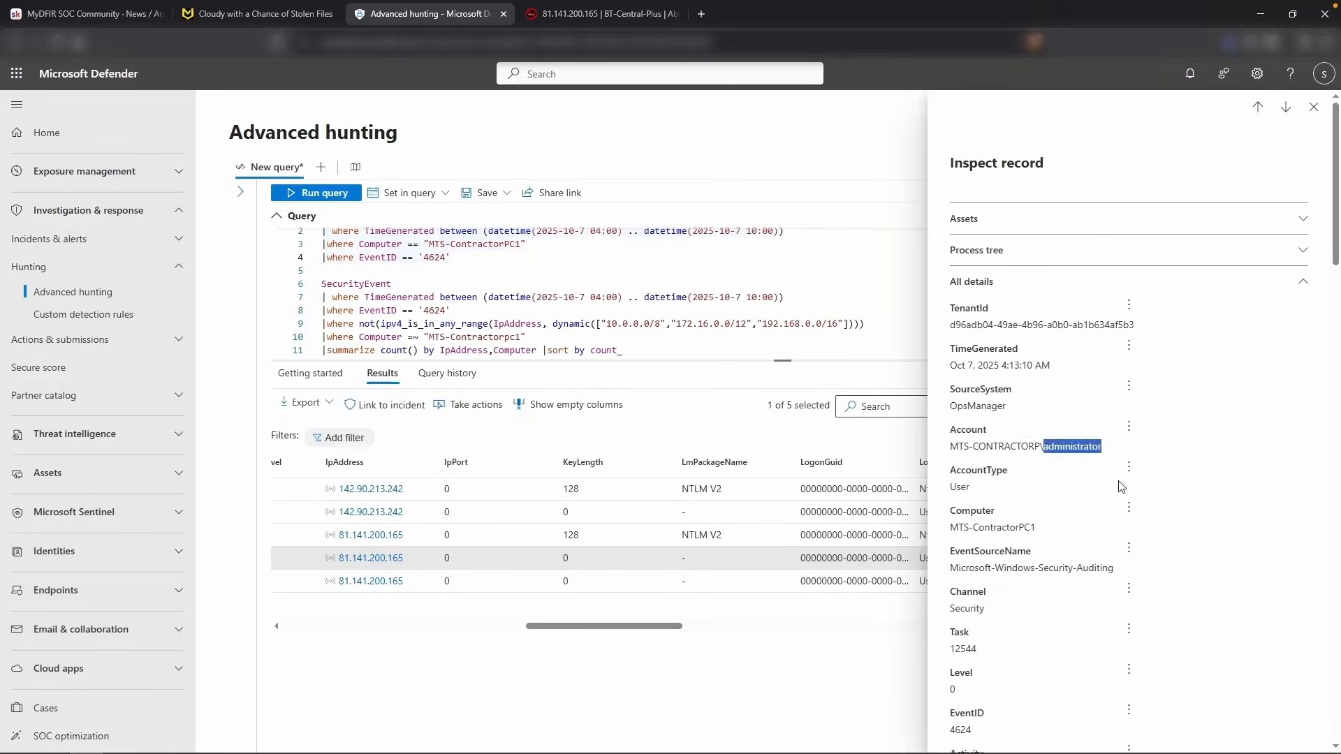
pyautogui.click(258, 13)
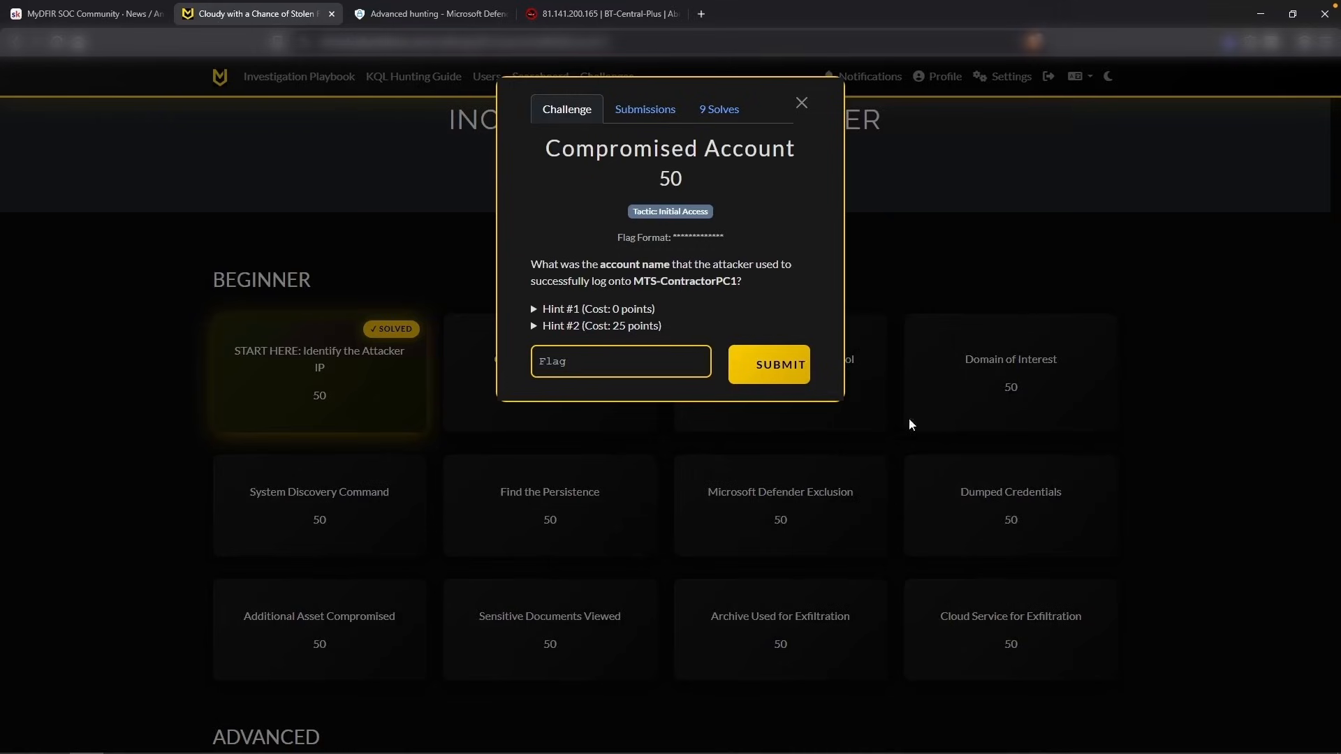
pyautogui.click(672, 366)
pyautogui.hotkey('ctrl', 'v')
pyautogui.click(772, 363)
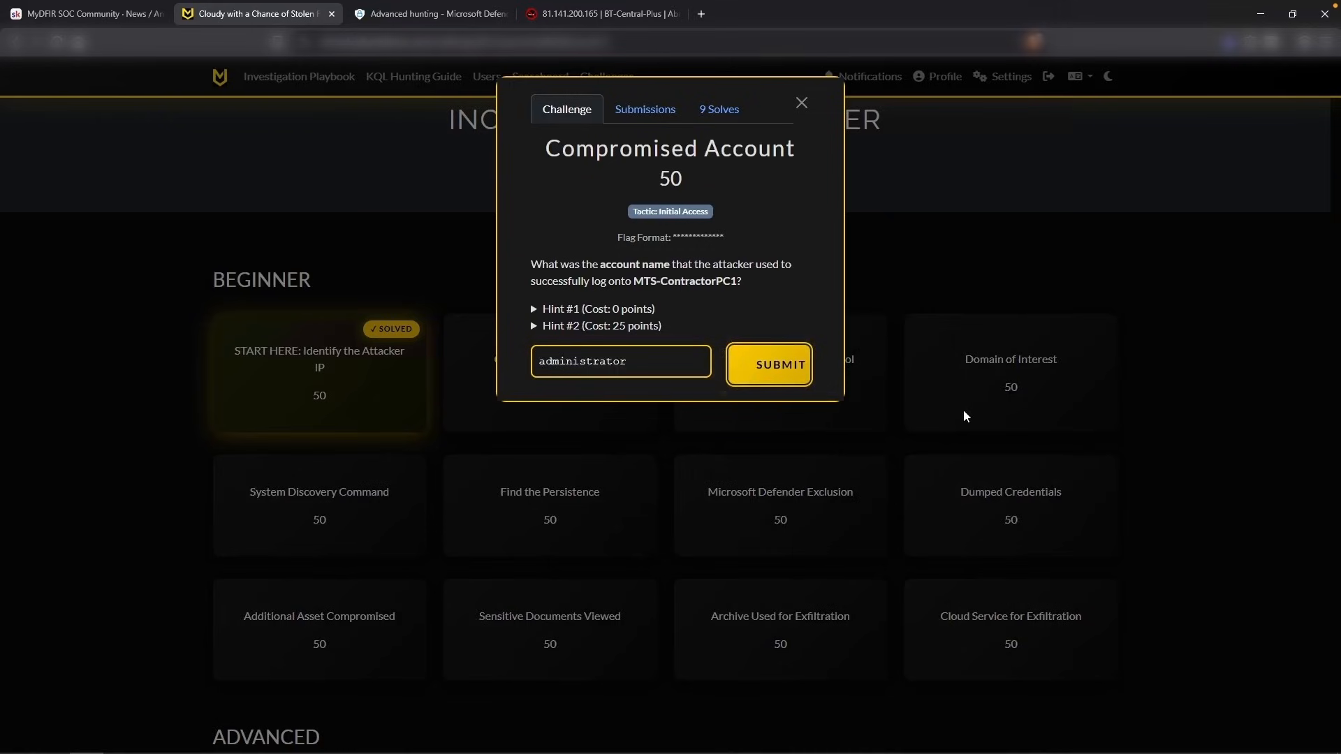
pyautogui.click(967, 421)
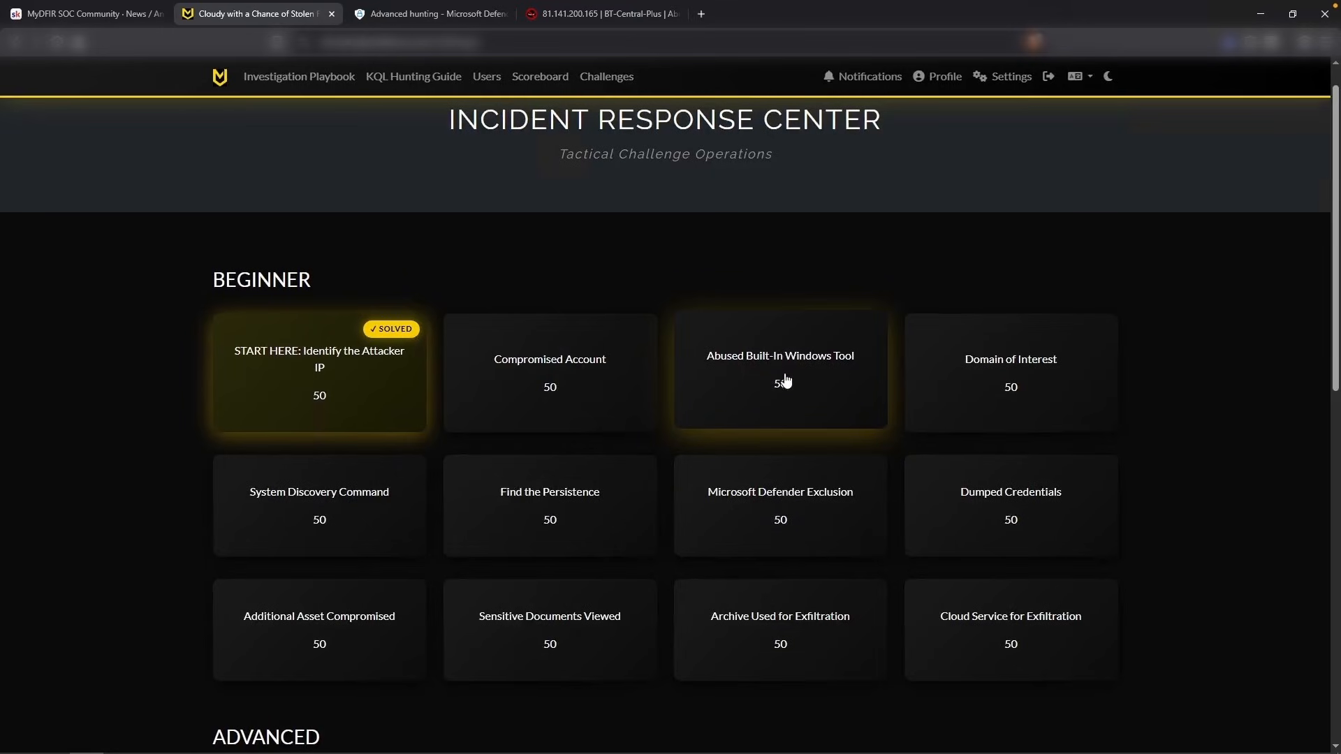
# Open the Abused Built-In Windows Tool challenge and append "(Initial Access)" to the RDP authentication entry in Notepad
pyautogui.click(785, 380)
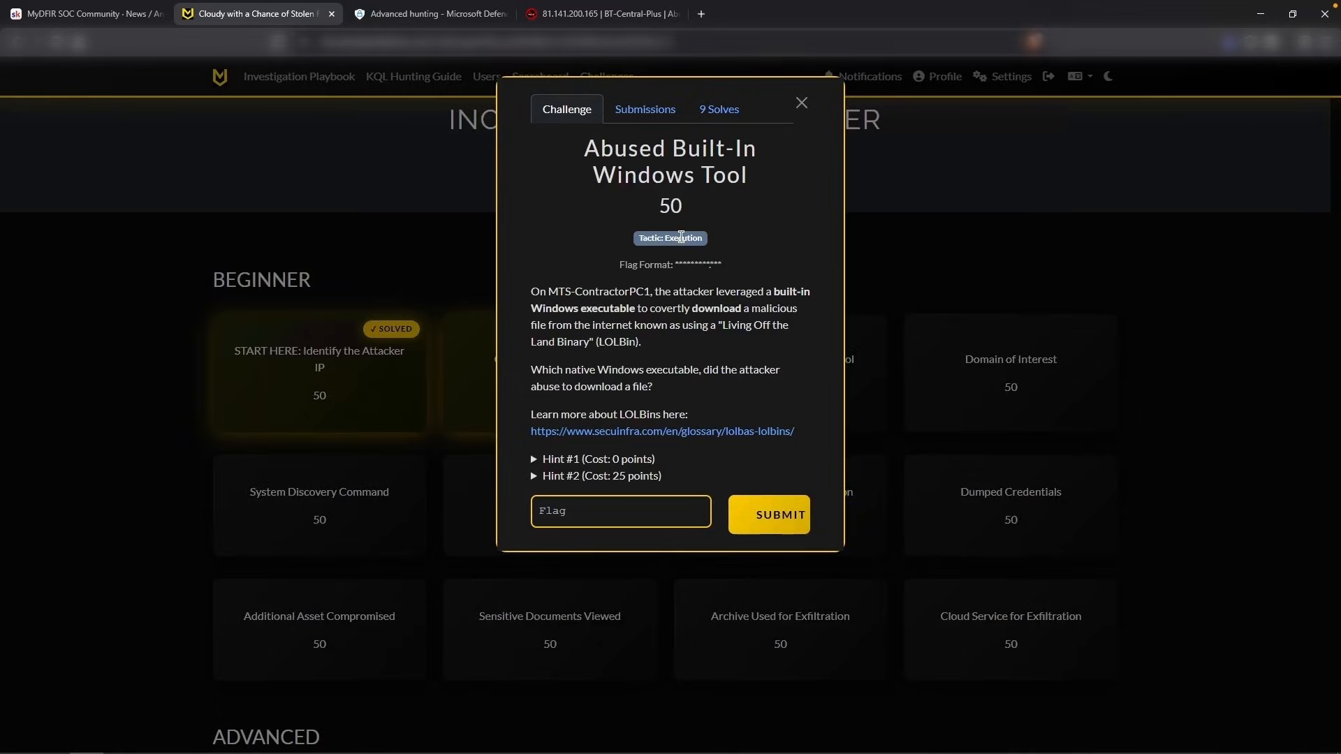
pyautogui.hotkey('alt', 'Tab')
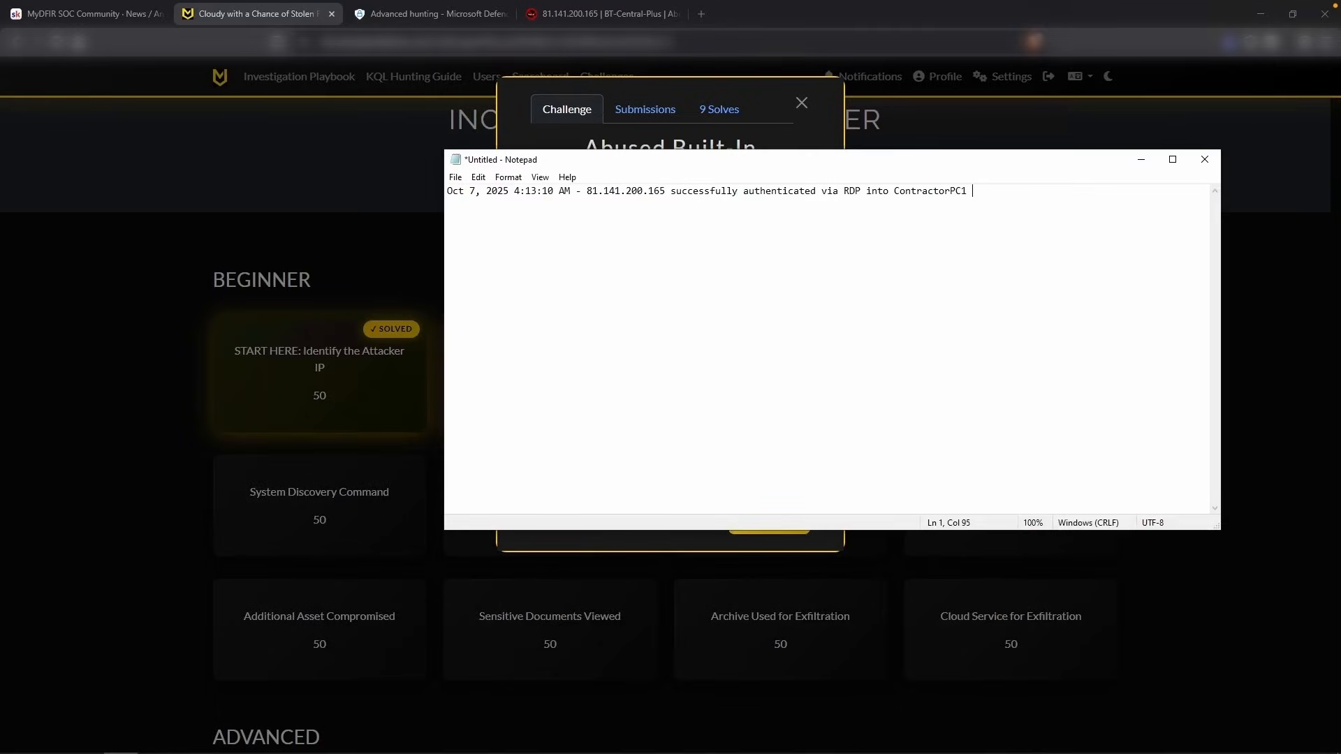
pyautogui.write('(Initial Access)')
pyautogui.hotkey('alt', 'Tab')
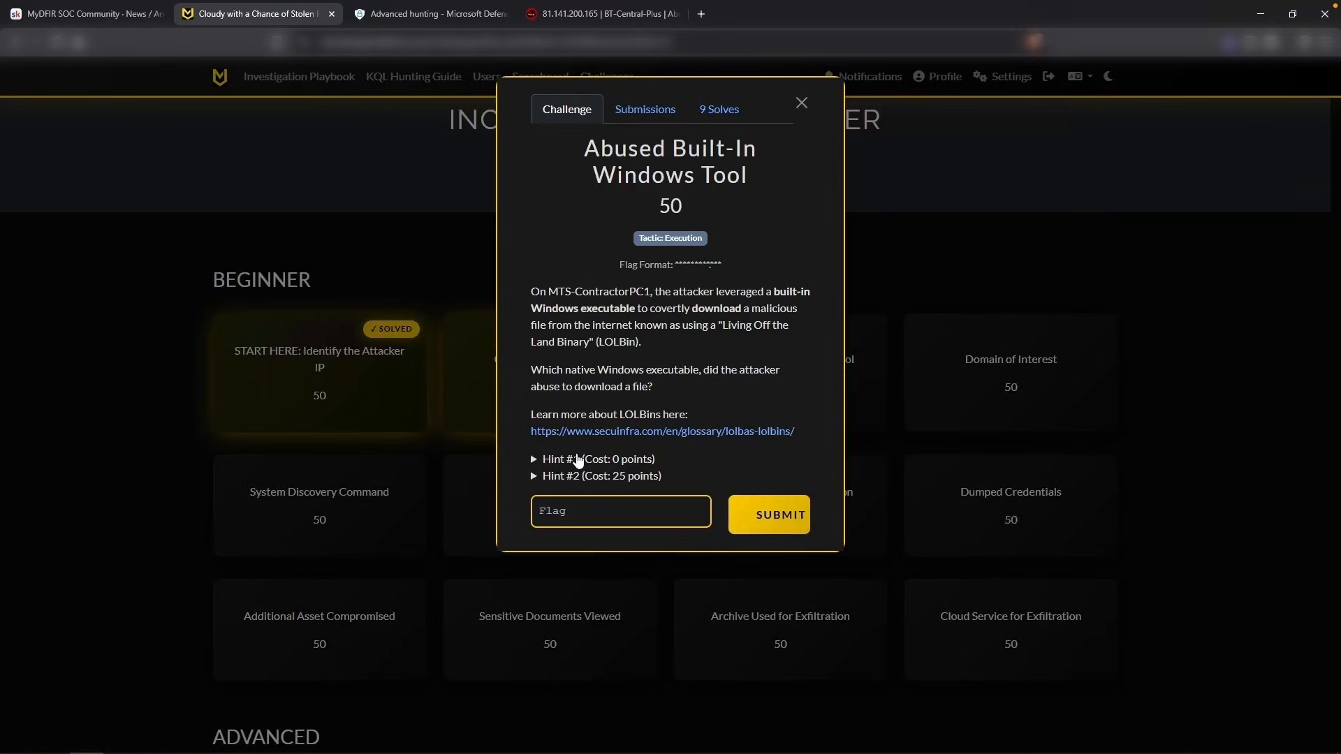
# Expand Hint #1 of the Abused Built-In Windows Tool challenge and review its guidance on tables, time window and child process
pyautogui.click(578, 460)
pyautogui.click(733, 127)
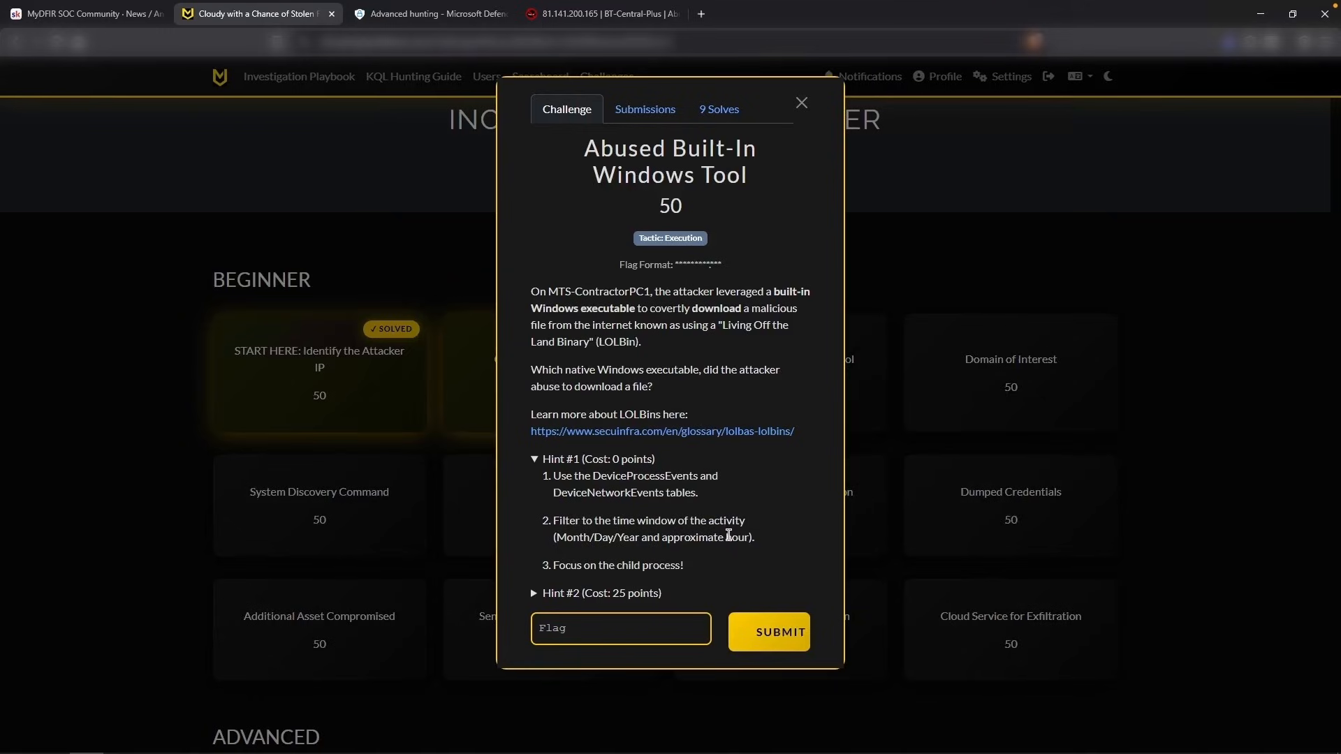
pyautogui.moveTo(698, 565); pyautogui.dragTo(622, 566)
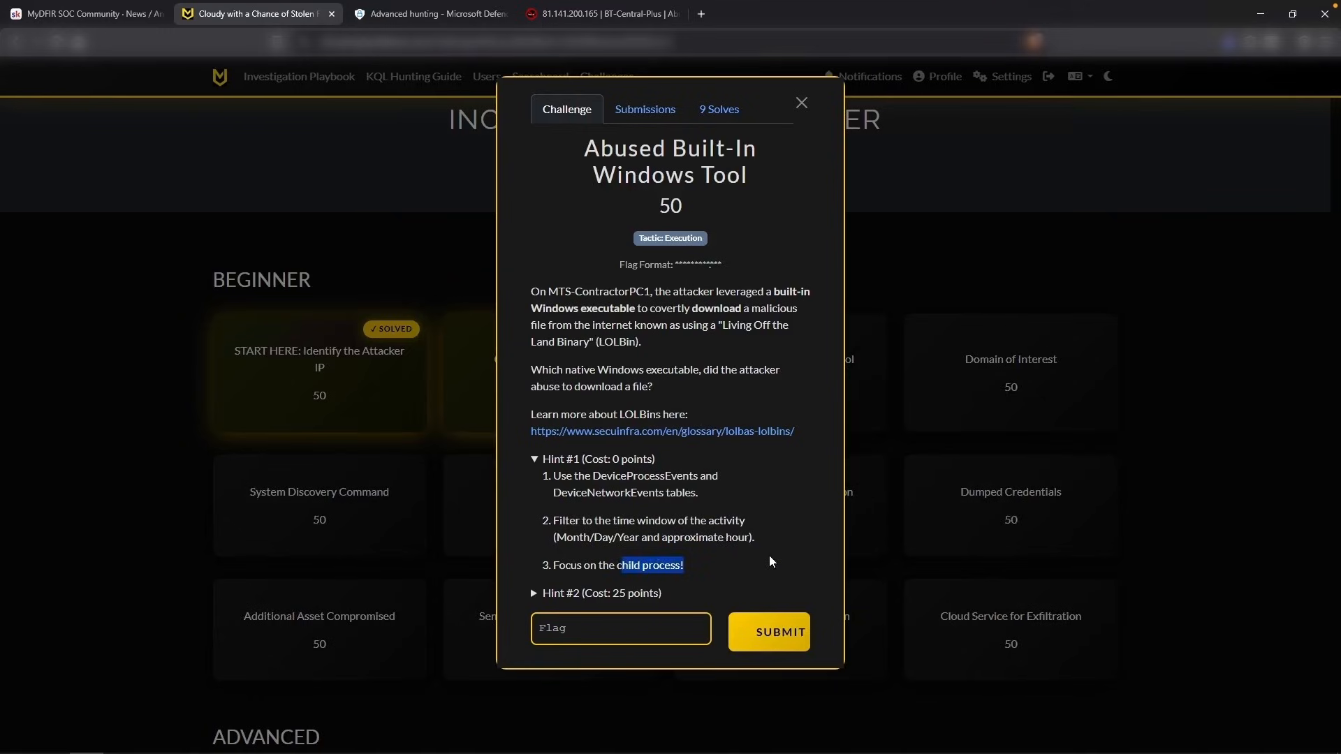
pyautogui.moveTo(593, 475); pyautogui.dragTo(698, 478)
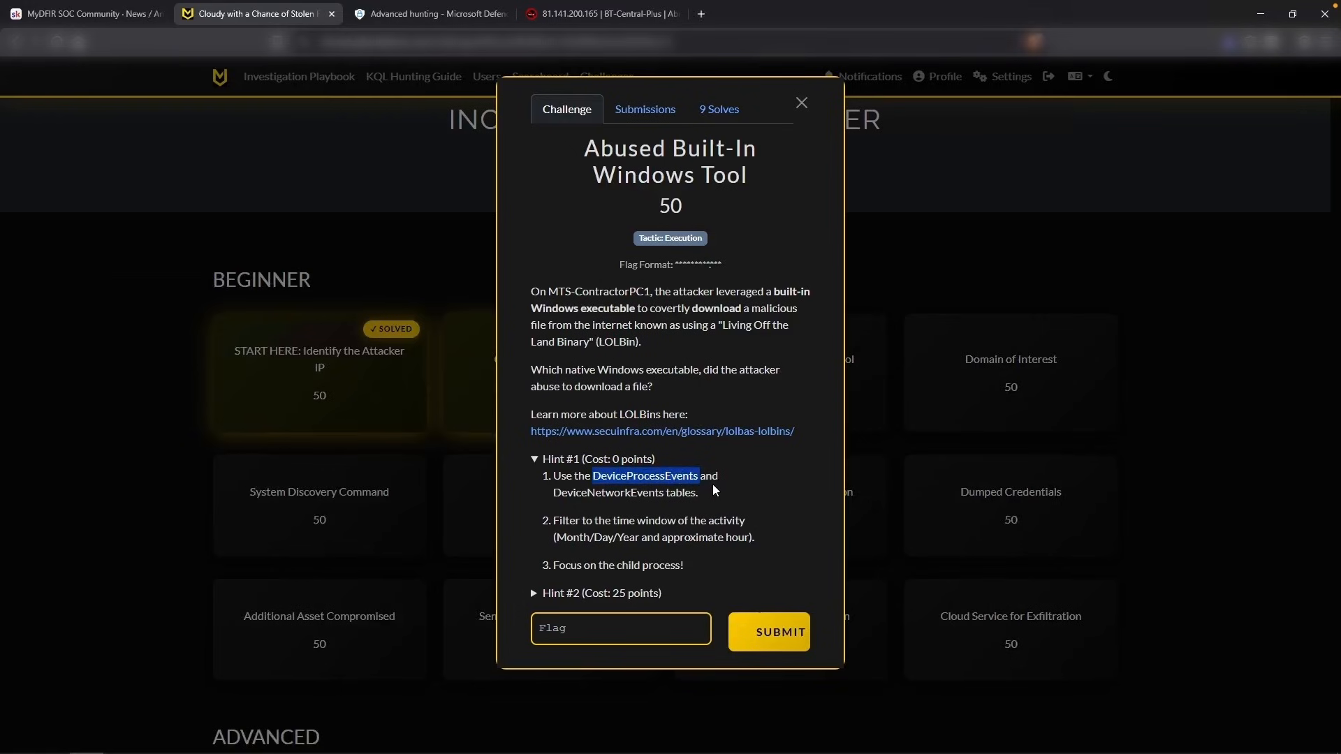
# In Microsoft Defender, start a DeviceProcessEvents query below the existing ones, reusing the 2025-10-7 04:00 to 10:00 TimeGenerated filter
pyautogui.write('DeviceProcessEvents')
pyautogui.tripleClick(533, 245)
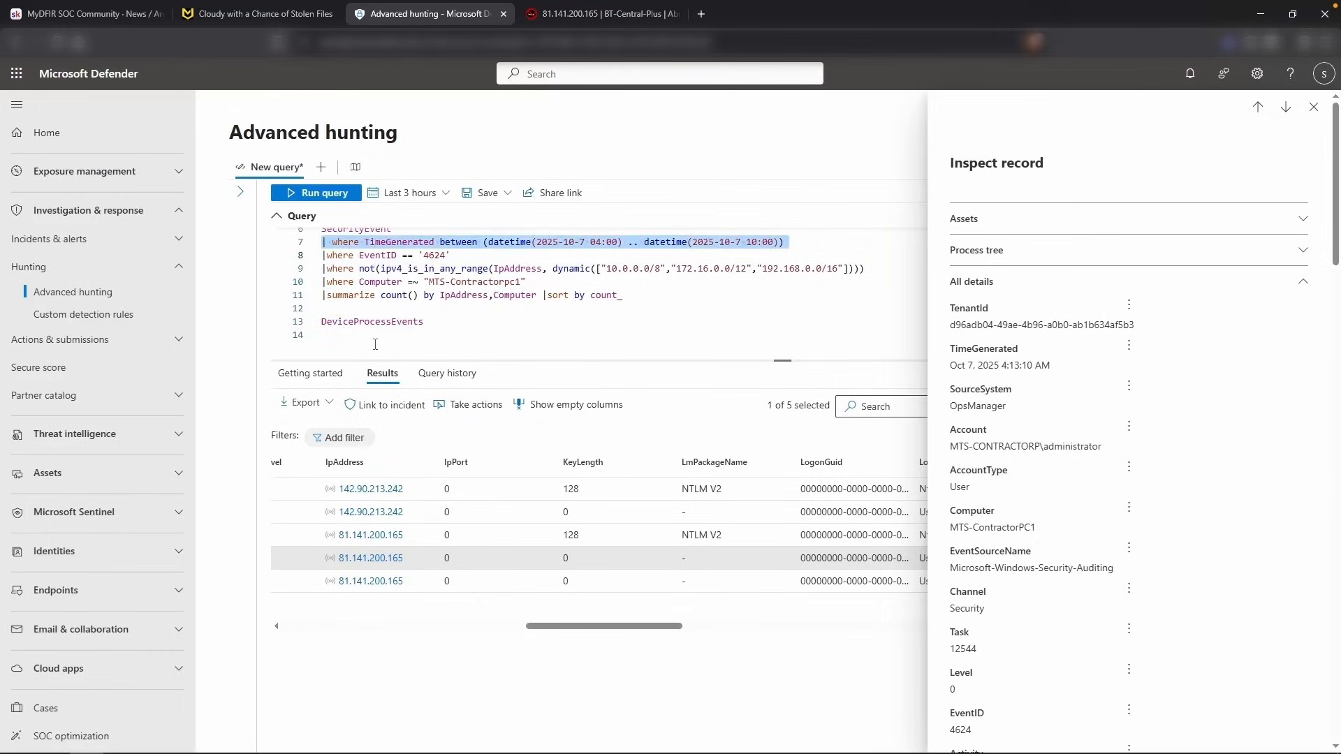
pyautogui.hotkey('ctrl', 'c')
pyautogui.click(375, 344)
pyautogui.hotkey('ctrl', 'v')
# Limit the DeviceProcessEvents query to records whose DeviceName contains 'ContractorPC1' and run it
pyautogui.write('|where ')
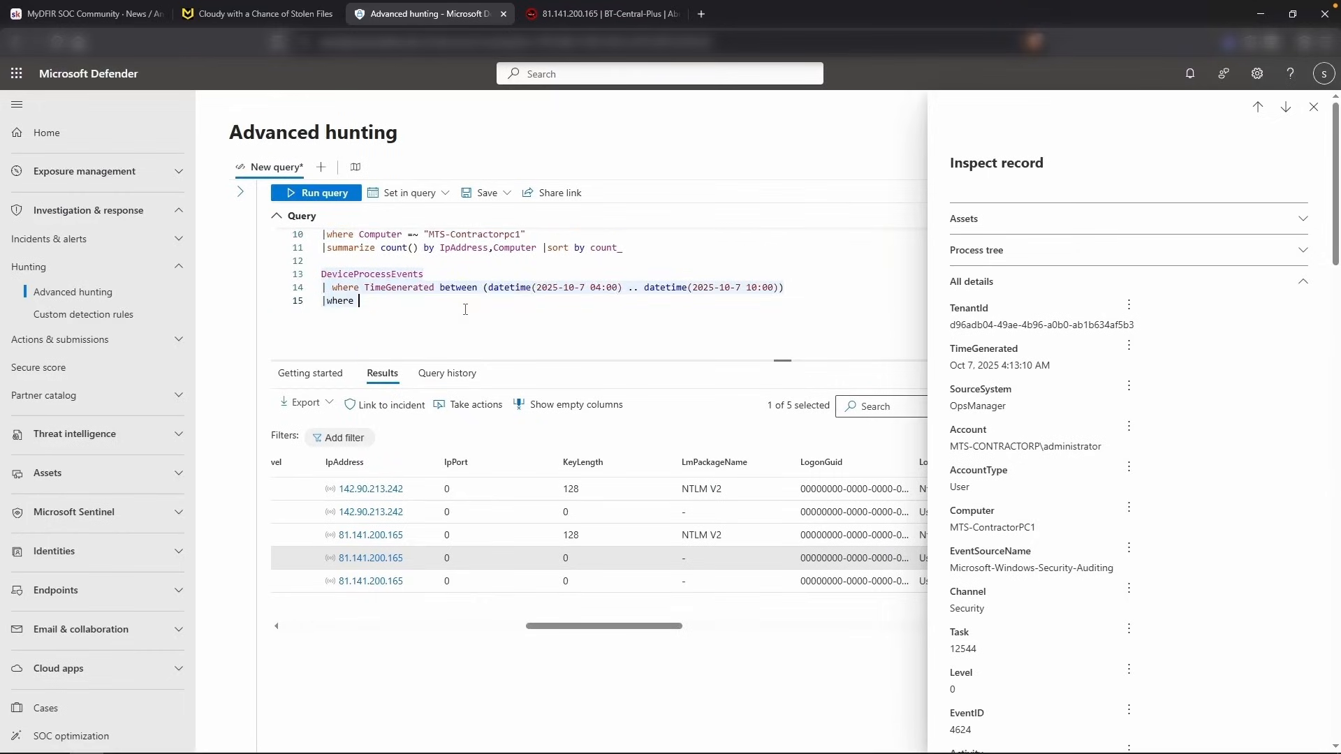
pyautogui.write('Device')
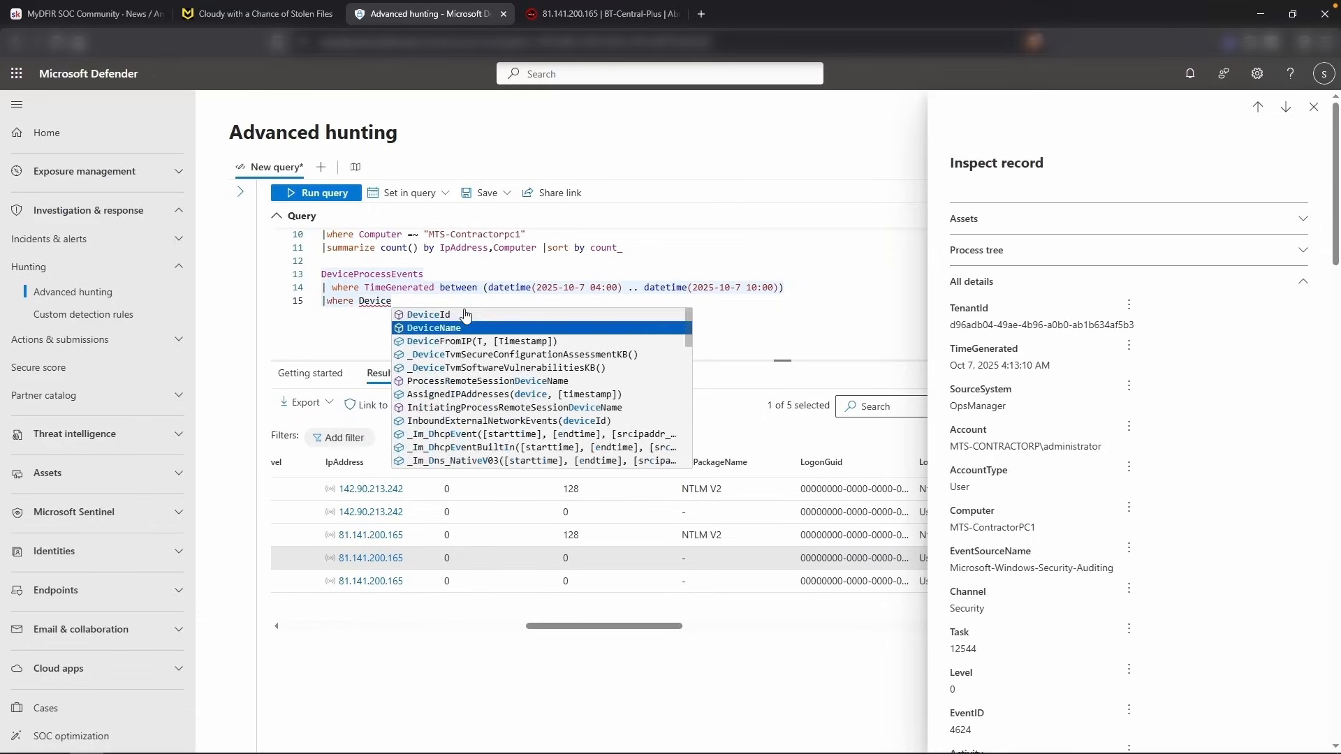
pyautogui.press('Tab')
pyautogui.write("contains 'ContractorPC")
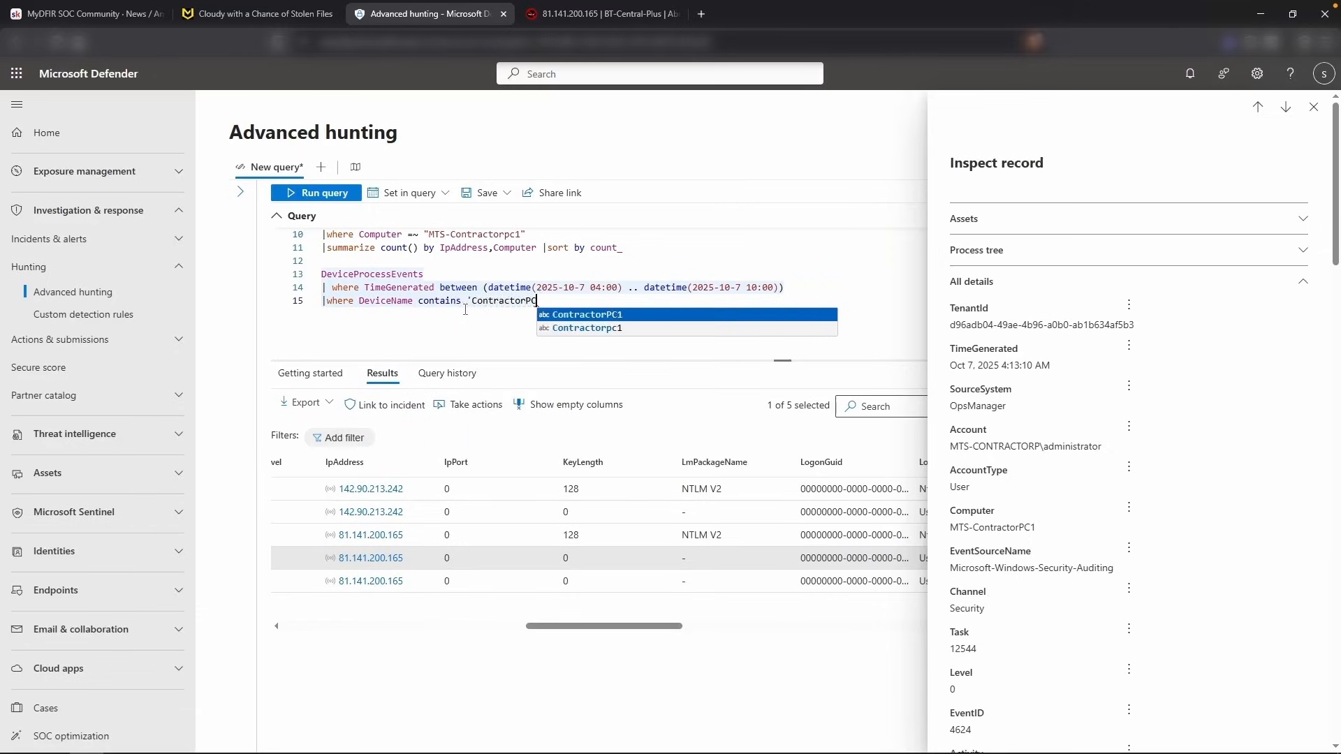
pyautogui.write("1'")
pyautogui.hotkey('shift', 'Return')
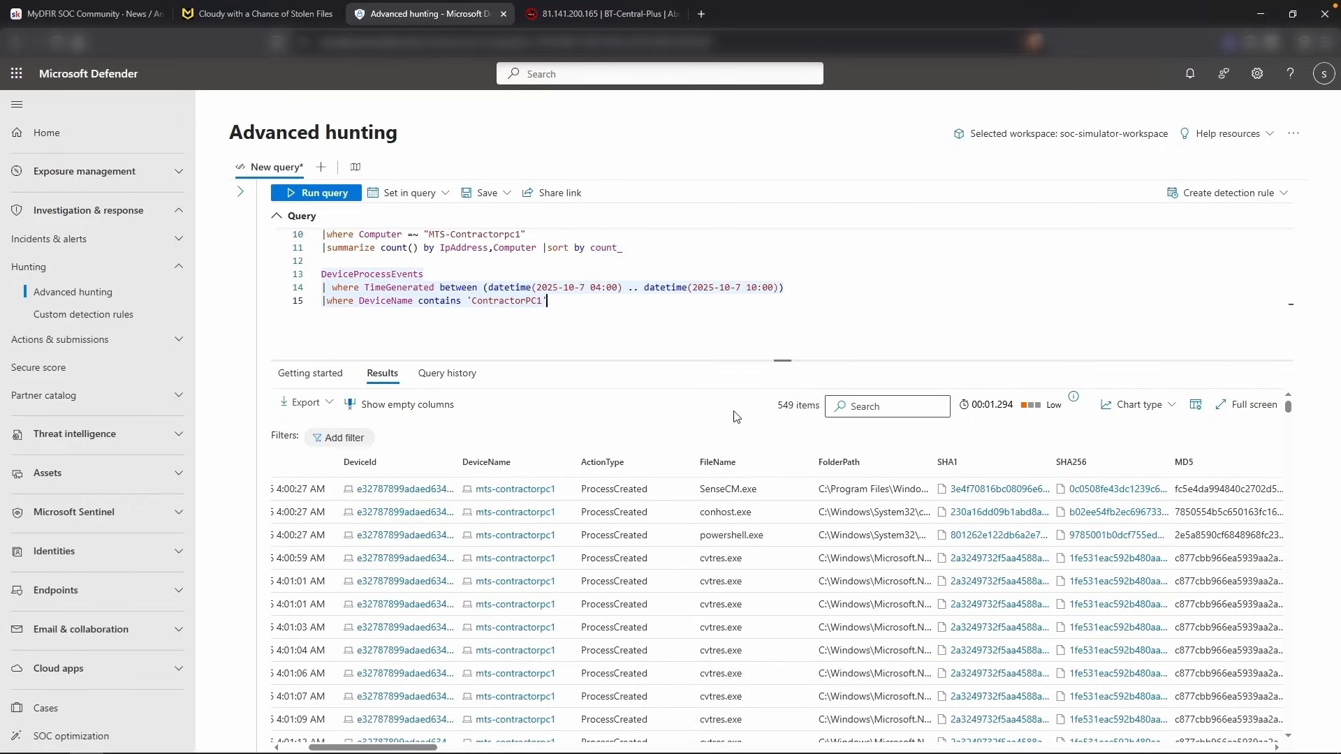
pyautogui.hscroll(-3, 520, 482)
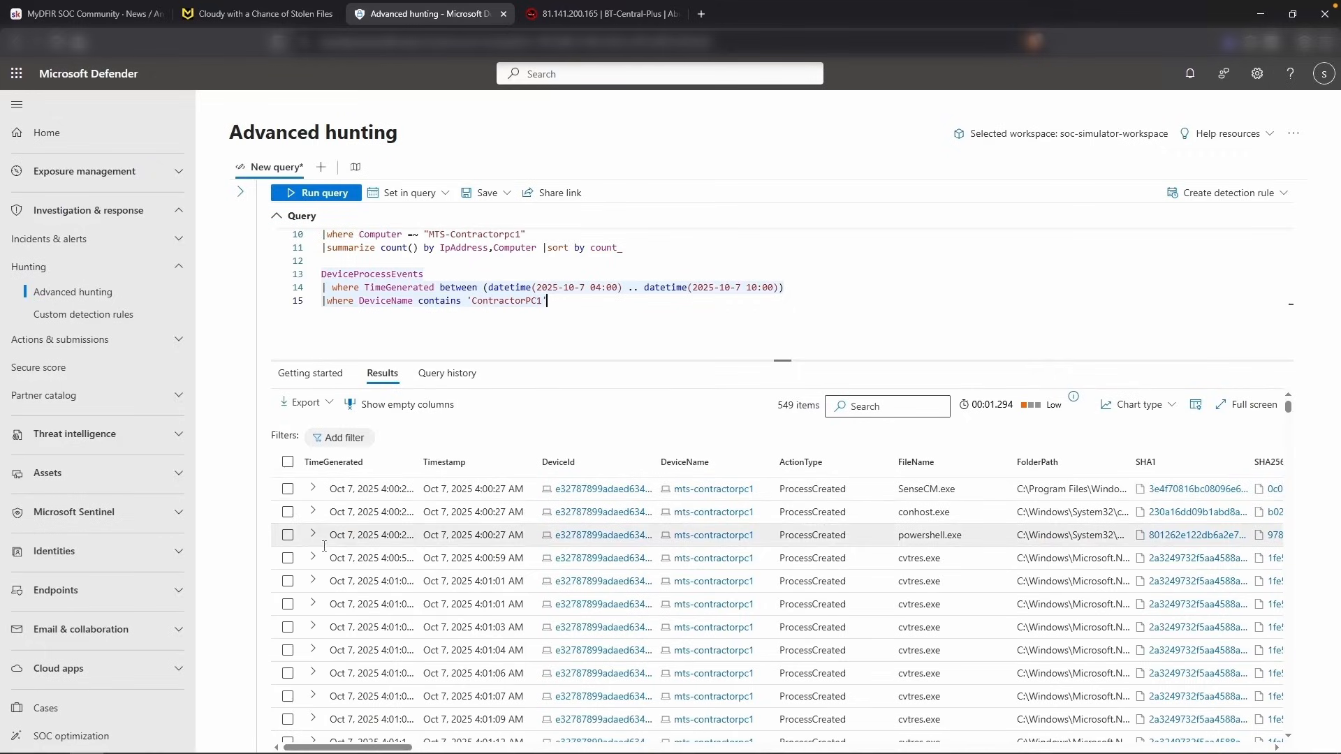
# Check the initial access time in Notepad, set the DeviceProcessEvents query's start time to 04:13, and rerun it
pyautogui.hotkey('alt', 'Tab')
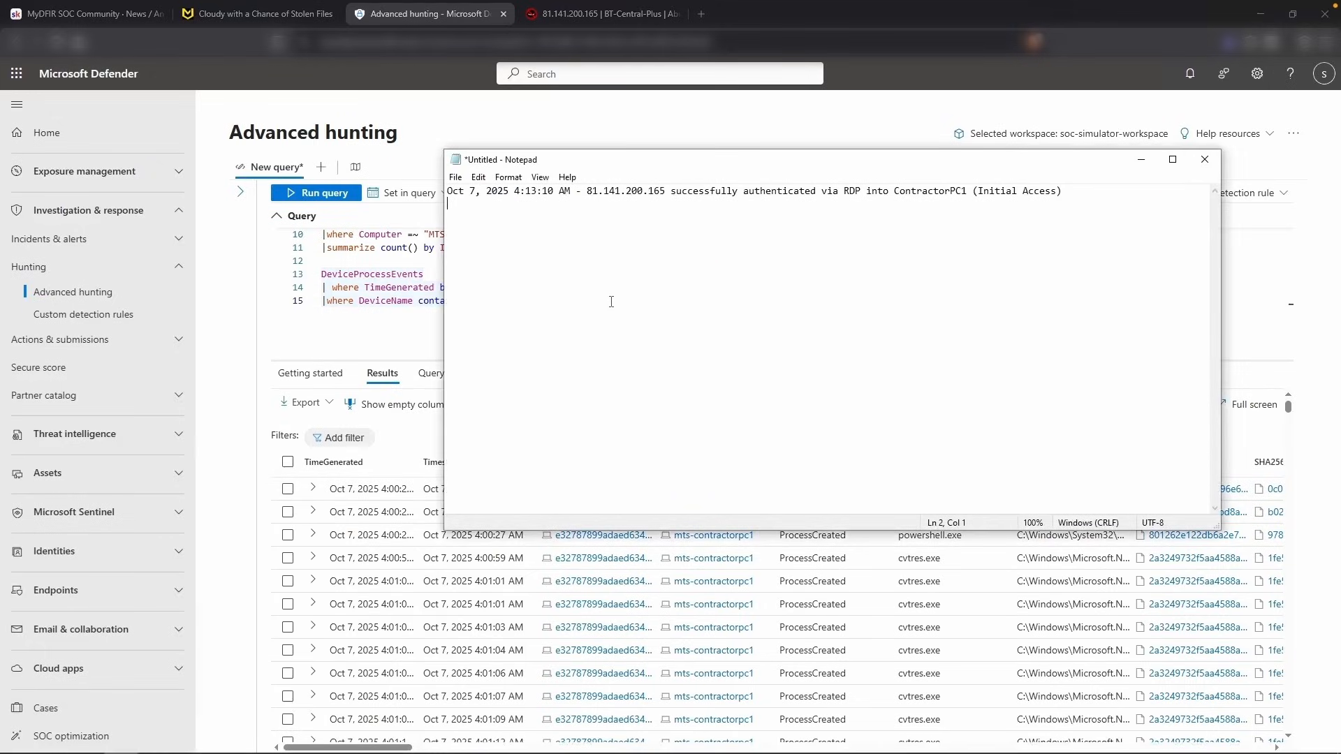
pyautogui.moveTo(517, 193); pyautogui.dragTo(536, 194)
pyautogui.press('BackSpace')
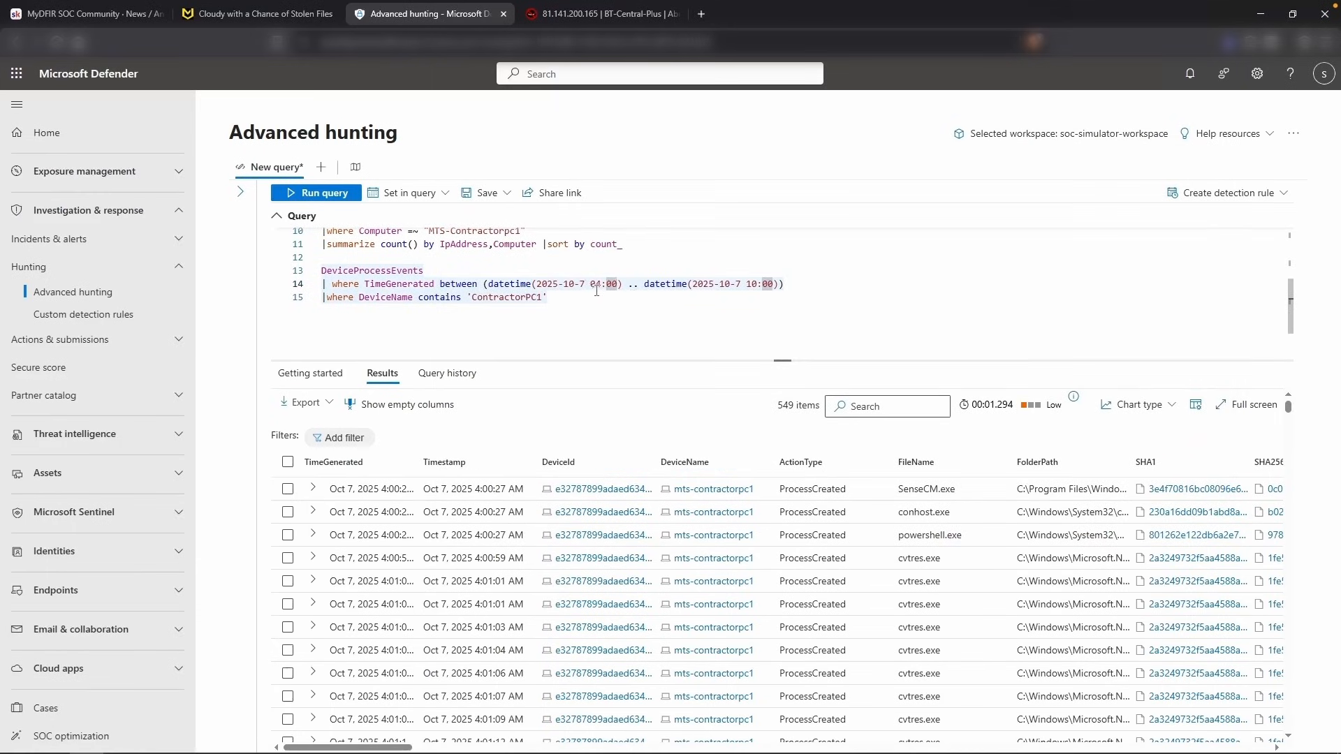
pyautogui.scroll(1, 634, 282)
pyautogui.press('BackSpace')
pyautogui.write('13')
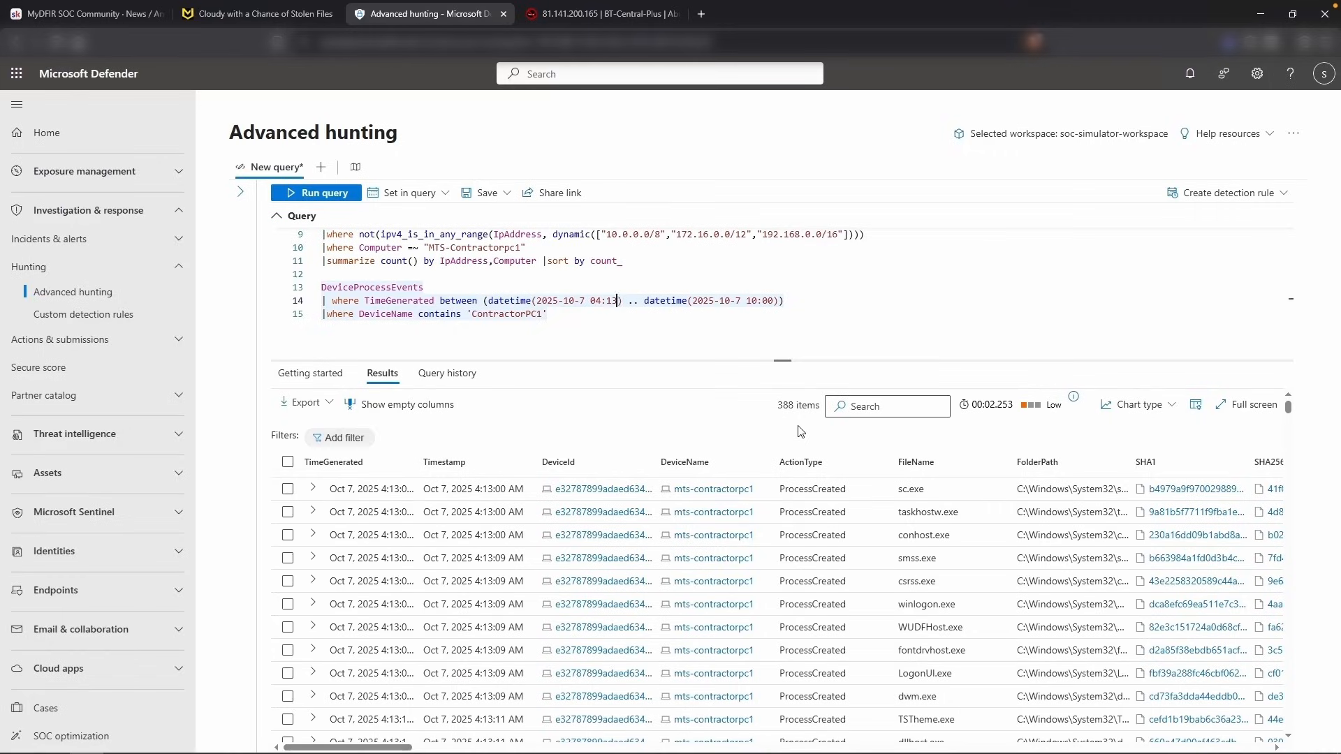
# Open the LOLBin article linked in the Abused Built-In Windows Tool challenge, continue without consent, and review the most frequently used LOLBins
pyautogui.click(279, 16)
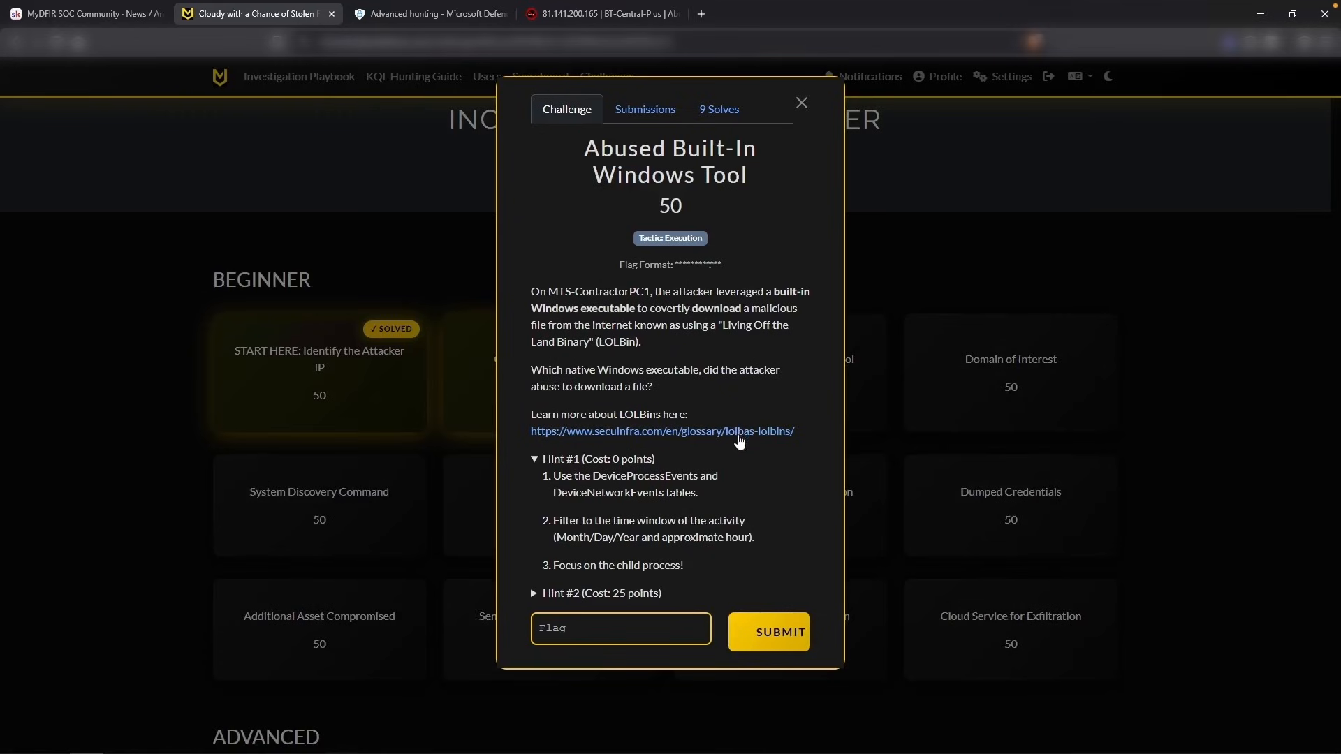
pyautogui.click(739, 440)
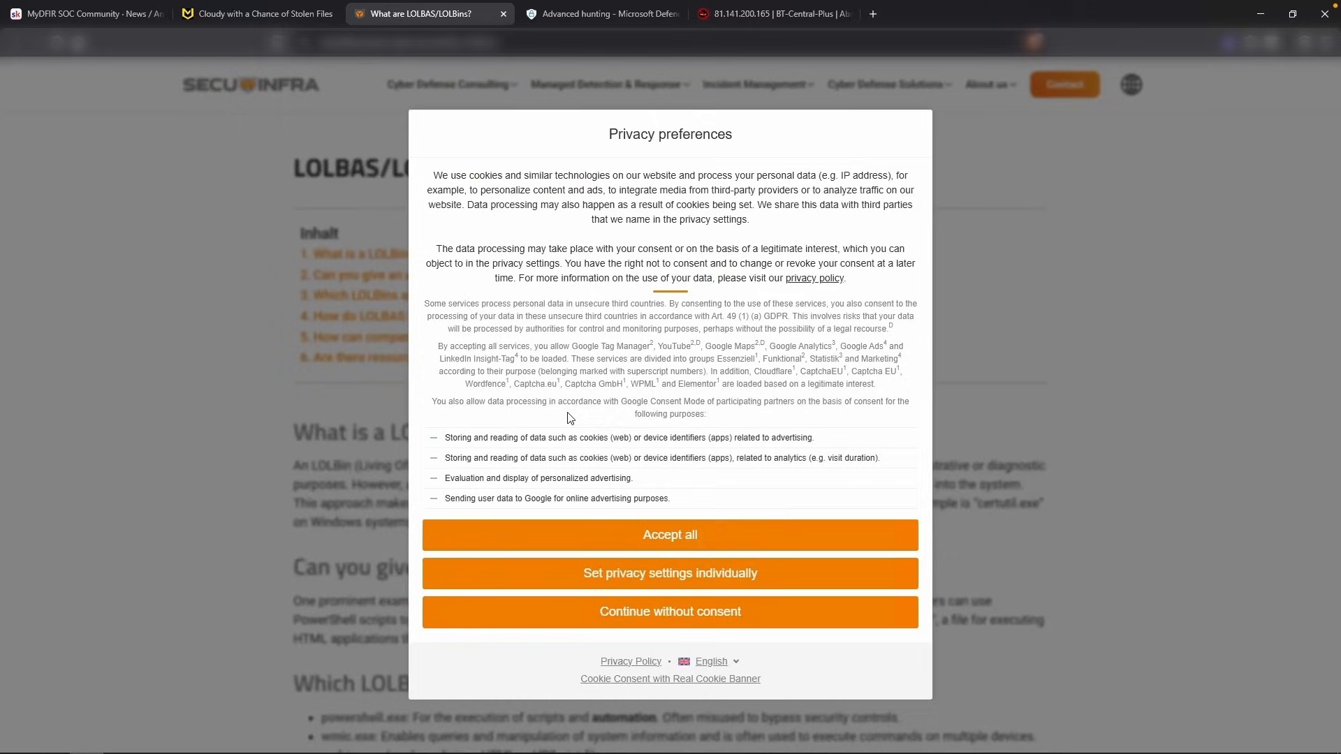
pyautogui.click(703, 615)
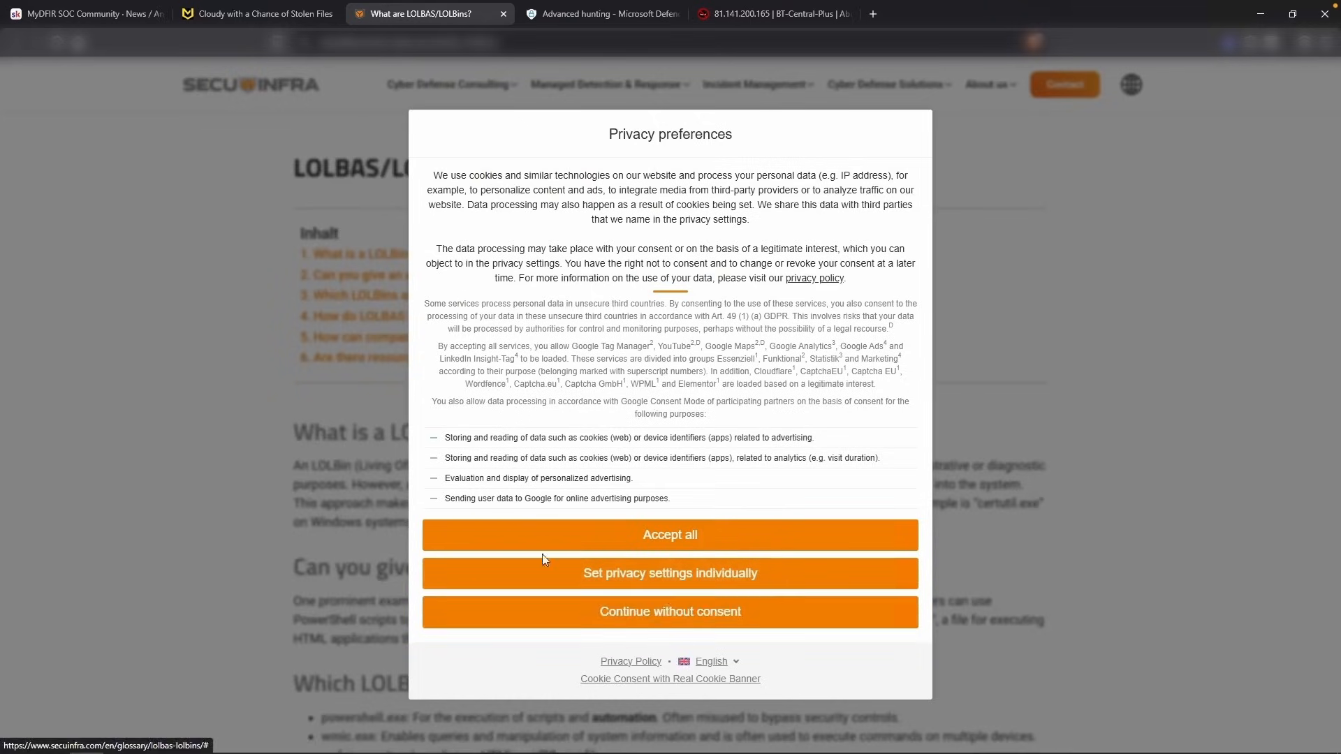
pyautogui.scroll(-1, 369, 458)
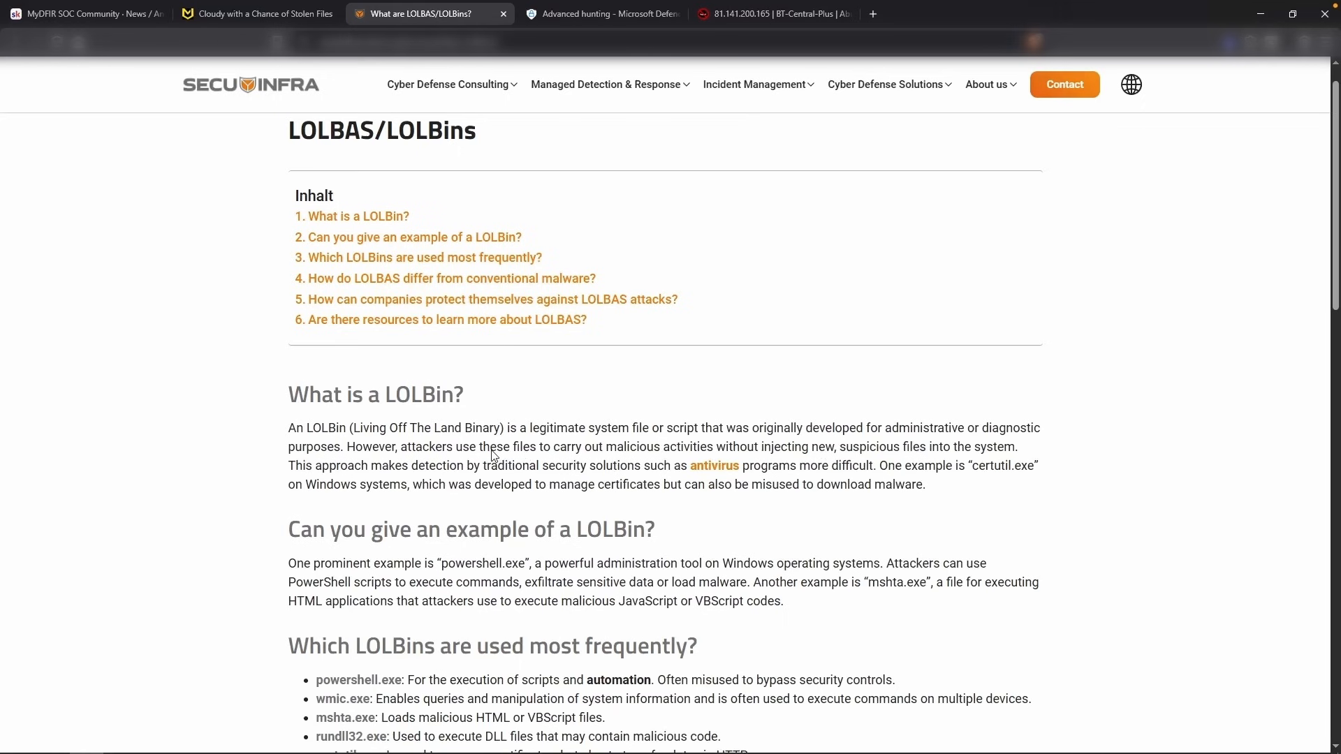
pyautogui.scroll(-1, 494, 454)
pyautogui.scroll(-1, 520, 555)
pyautogui.scroll(-2, 641, 545)
pyautogui.moveTo(405, 530); pyautogui.dragTo(361, 604)
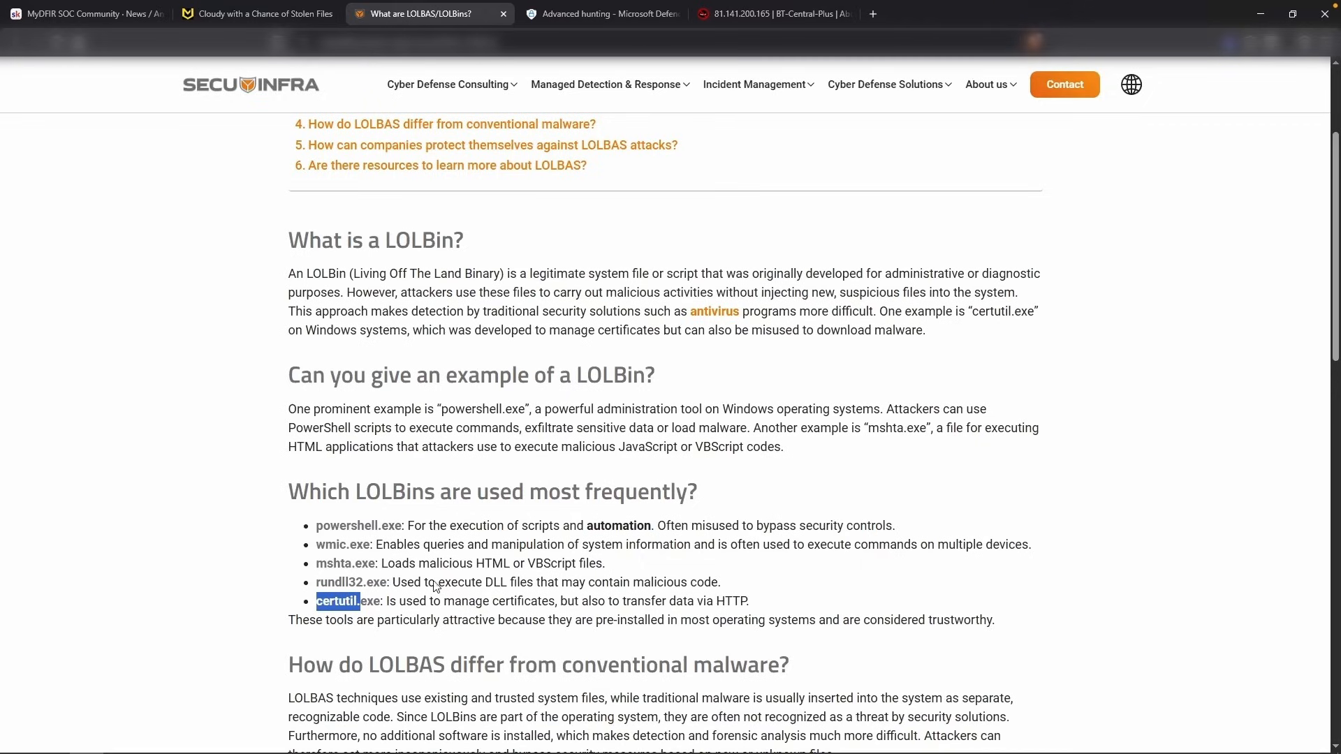
pyautogui.moveTo(318, 528); pyautogui.dragTo(399, 529)
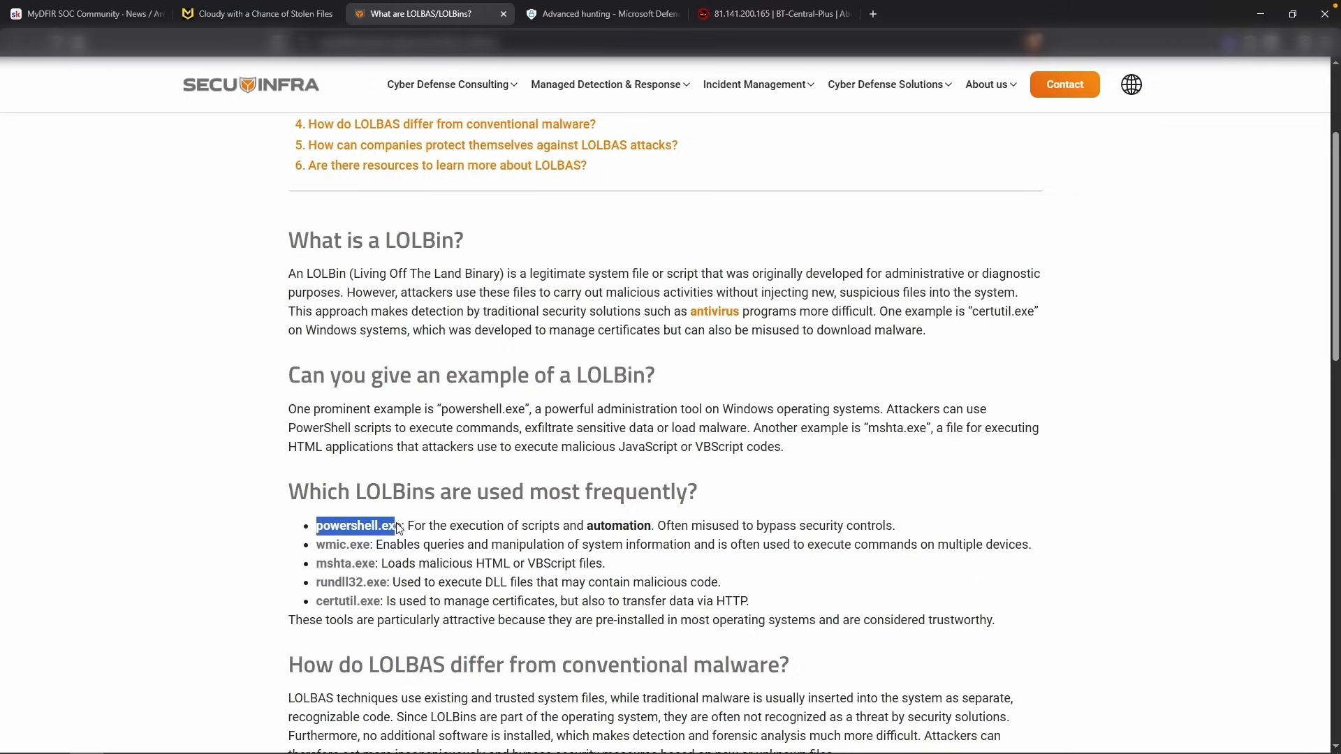
# In Microsoft Defender, add a filter for FileName contains "powershell" to the DeviceProcessEvents query and run it
pyautogui.write('|where ')
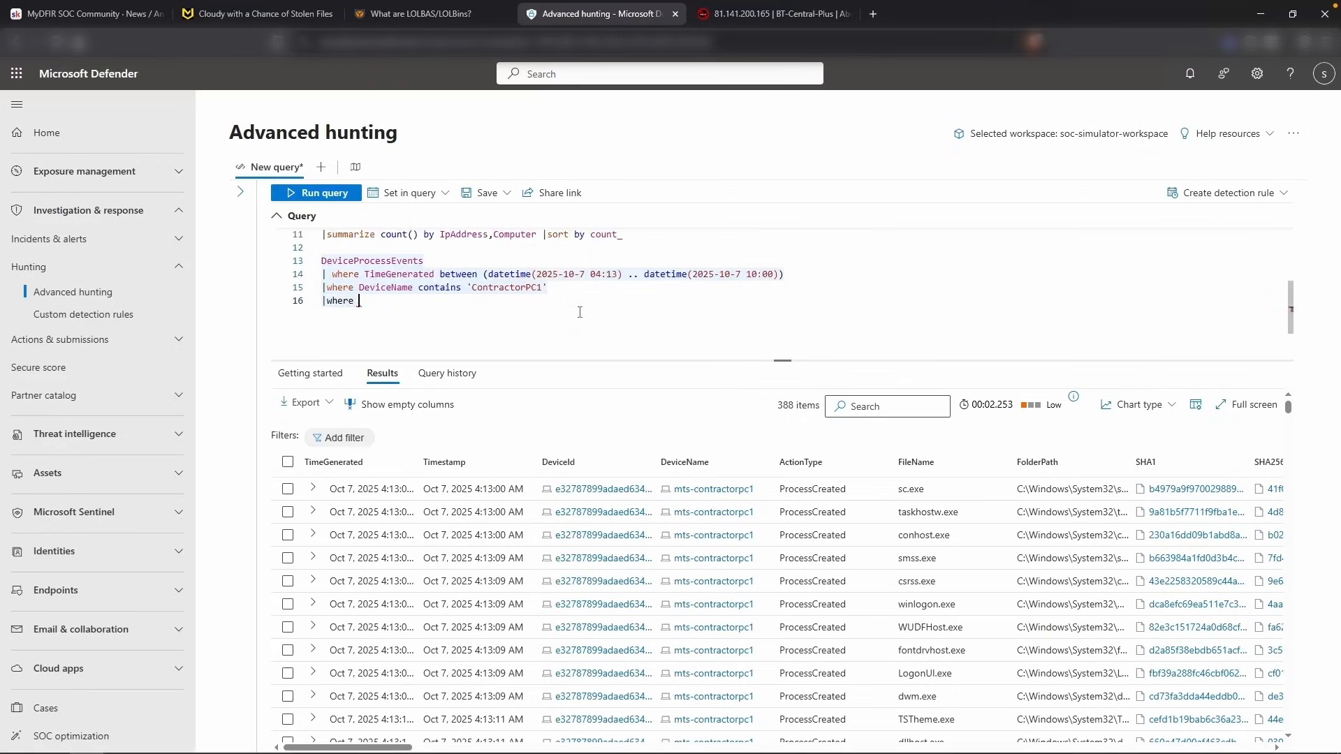
pyautogui.write('FileName ')
pyautogui.write('contains "powershe')
pyautogui.write('ll')
pyautogui.hotkey('shift', 'Return')
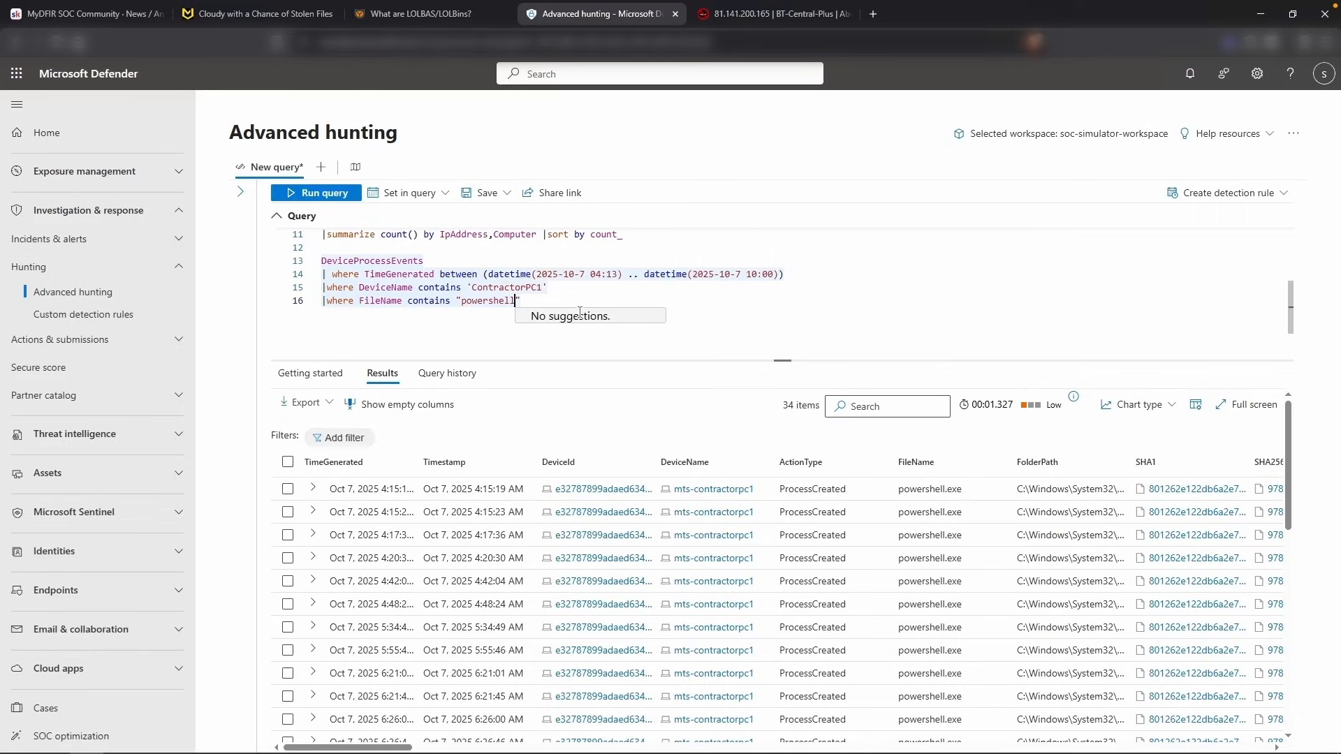
# Widen the ProcessCommandLine column in the results to examine the PowerShell command lines
pyautogui.hscroll(3, 787, 512)
pyautogui.hscroll(10, 787, 512)
pyautogui.hscroll(10, 761, 508)
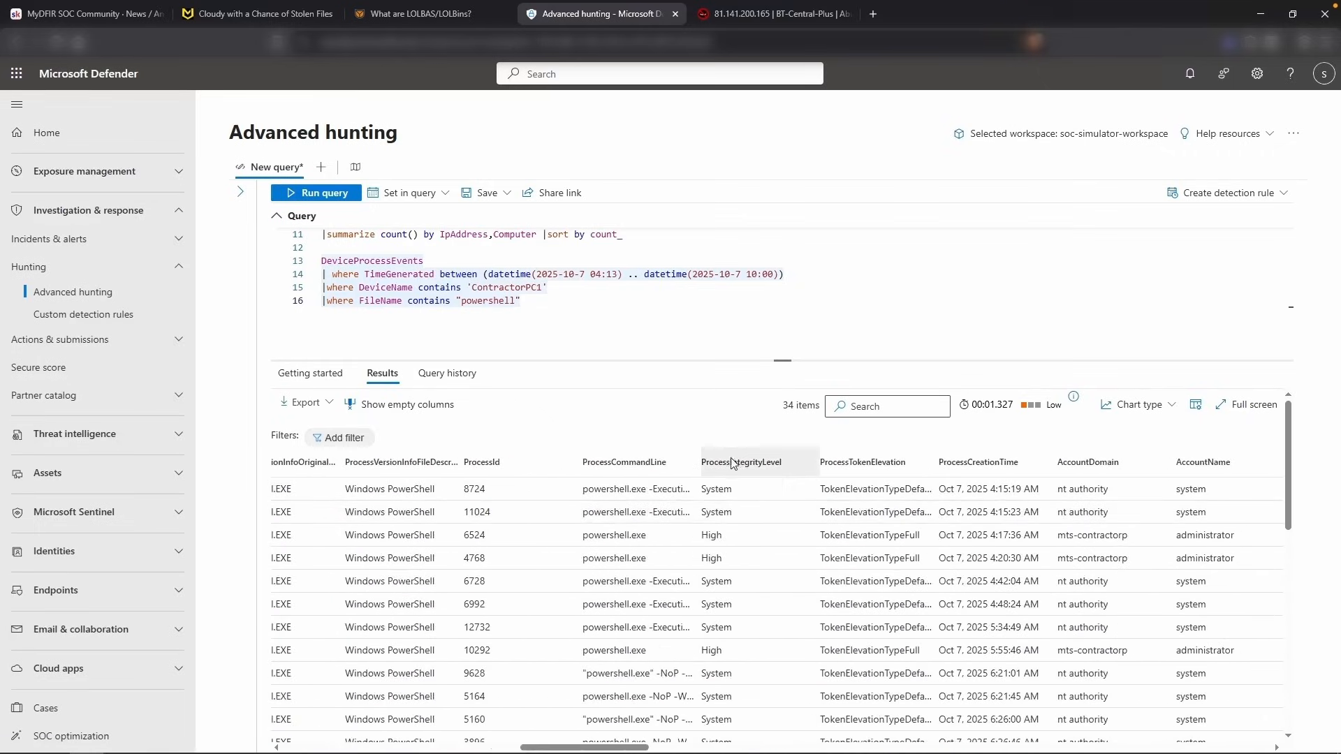
pyautogui.moveTo(699, 463); pyautogui.dragTo(944, 464)
# Project TimeGenerated, ProcessCommandLine, InitiatingProcessFileName and InitiatingProcessCommandLine in the PowerShell query and run it
pyautogui.click(573, 309)
pyautogui.press('Return')
pyautogui.write('|')
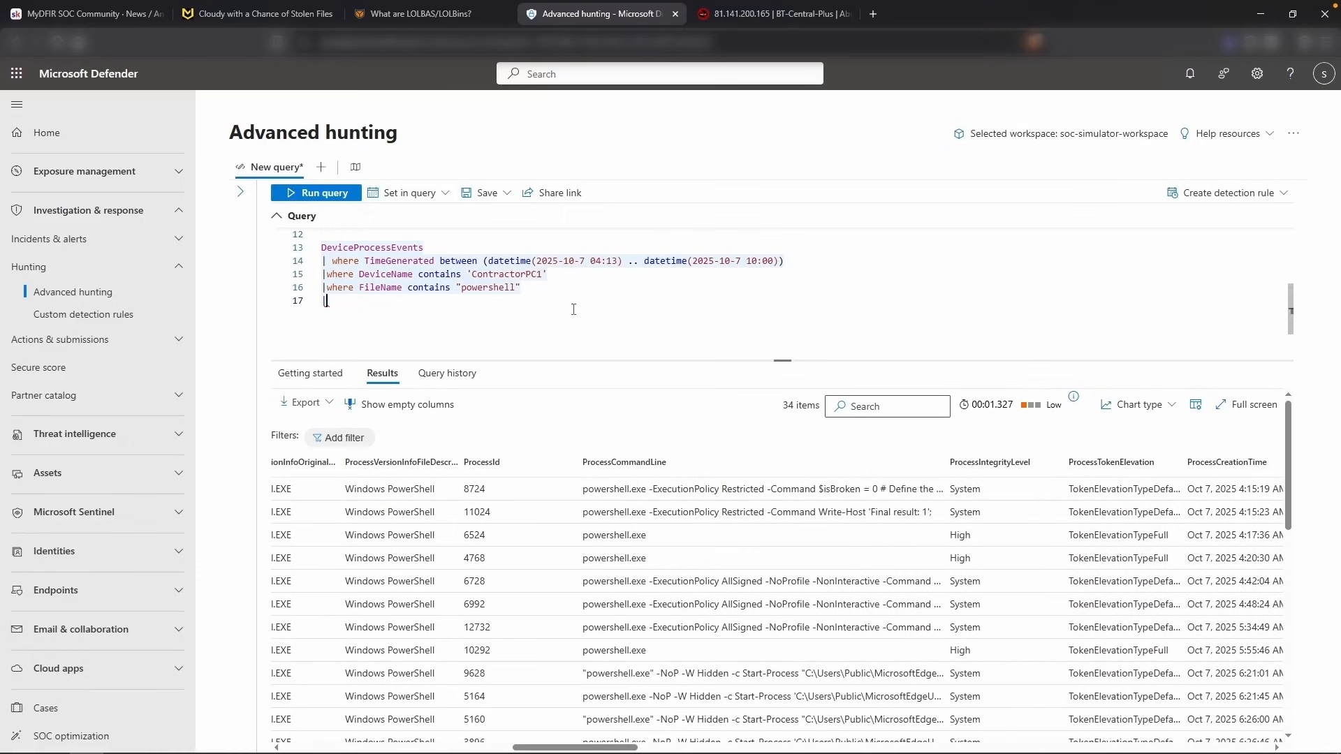
pyautogui.write('project ')
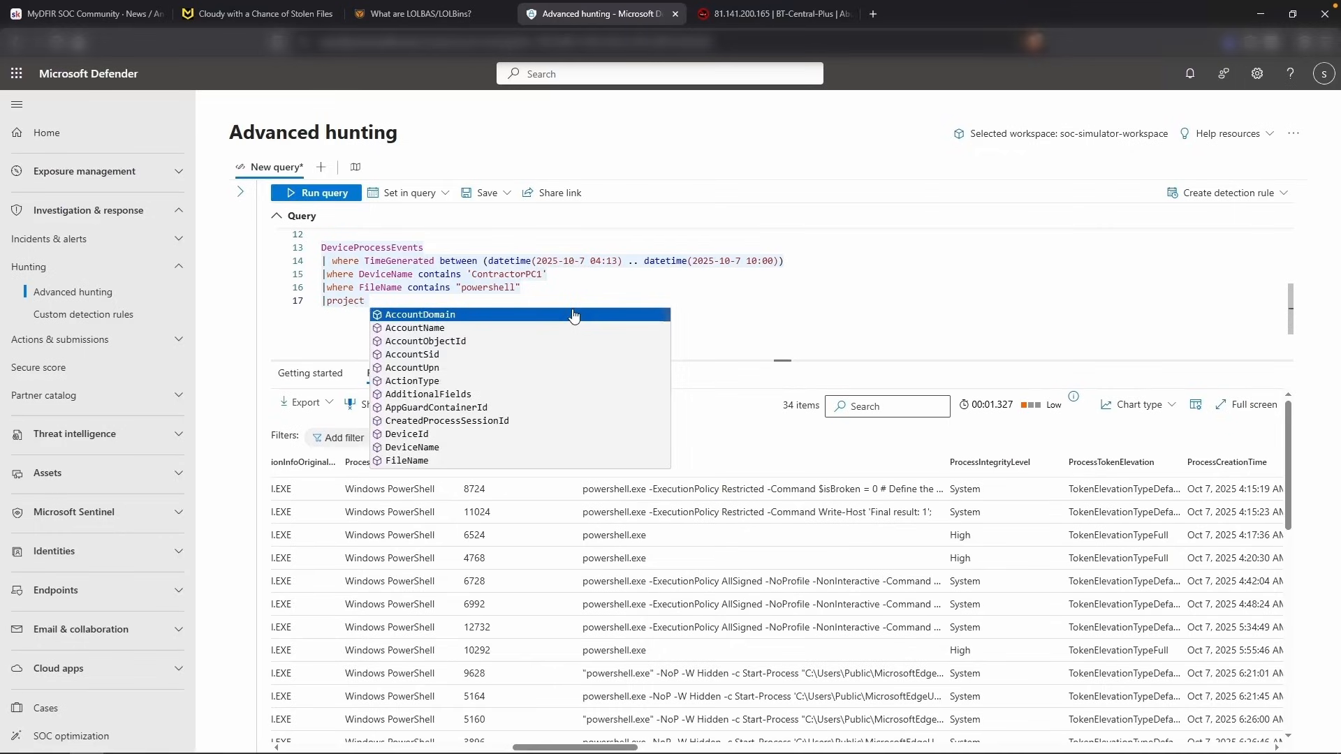
pyautogui.write('TimeGenerated')
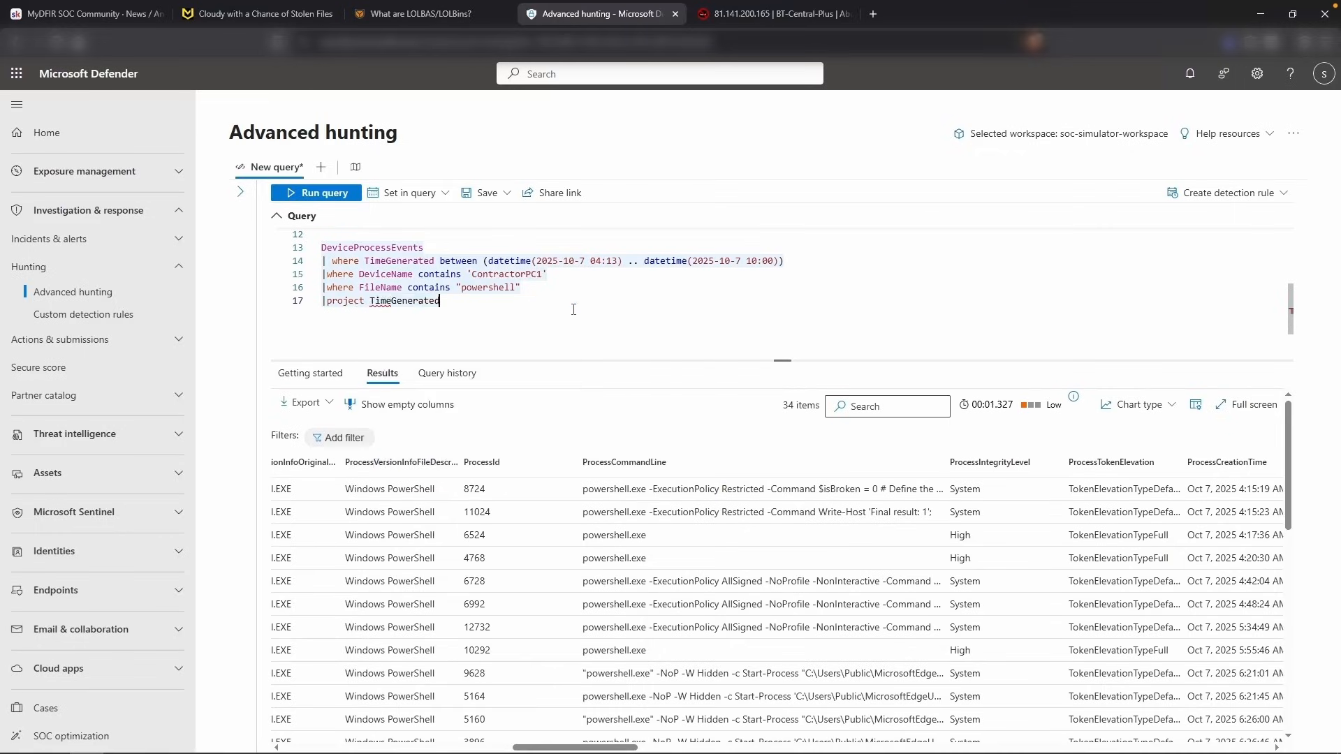
pyautogui.write(', ProcessCommandLine, ')
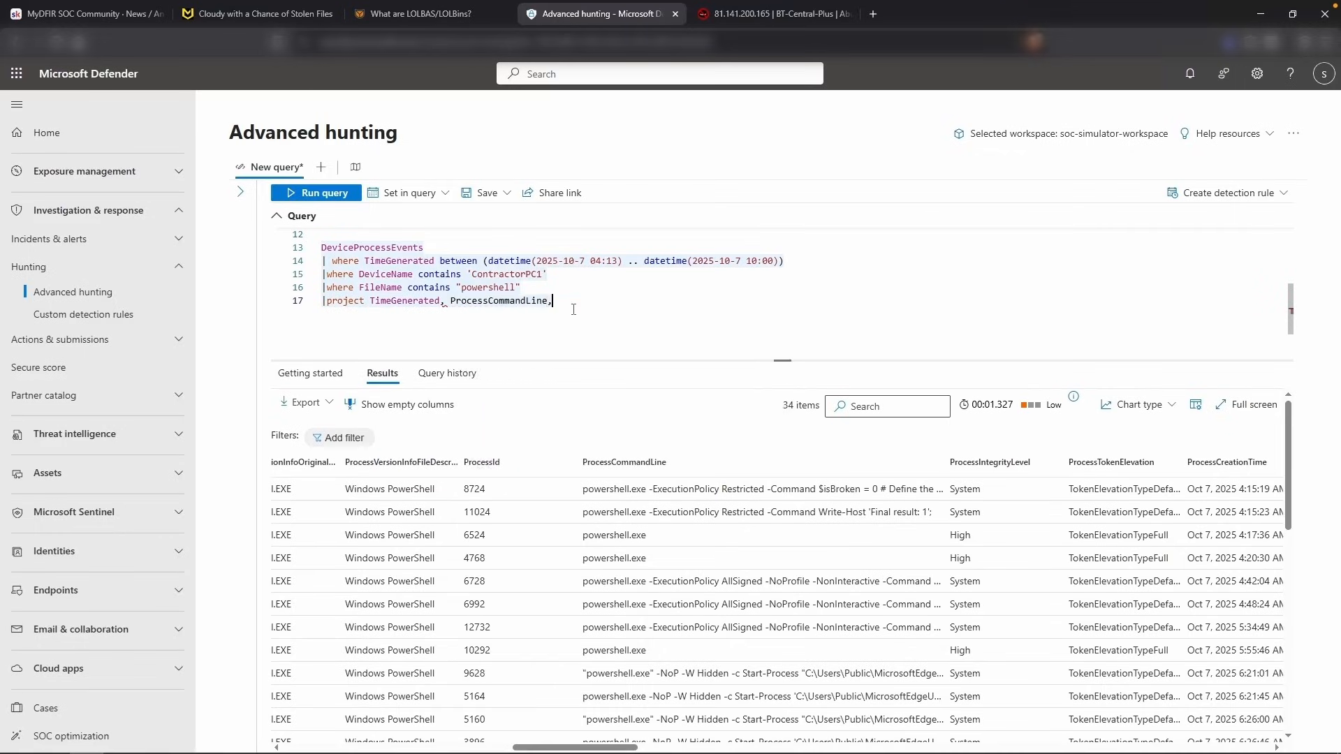
pyautogui.write('InitiatingProcessFileName')
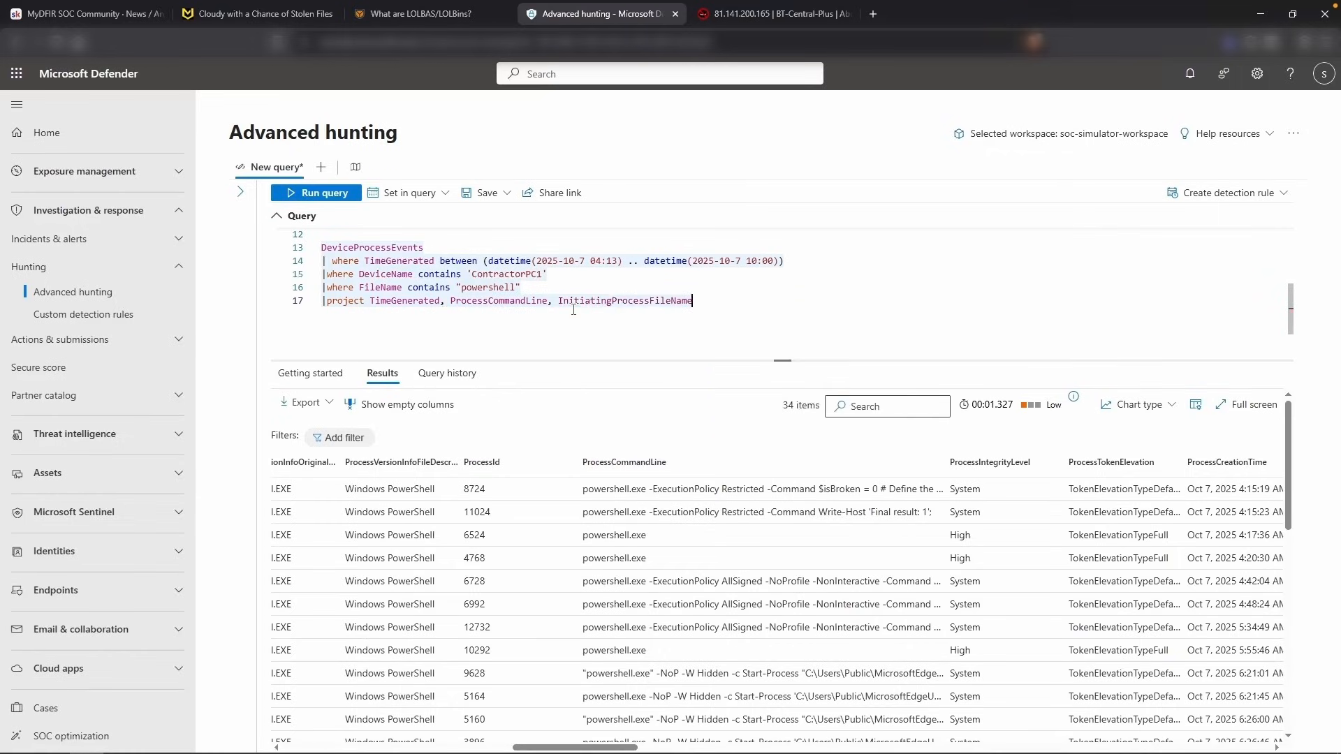
pyautogui.write(', Initiat')
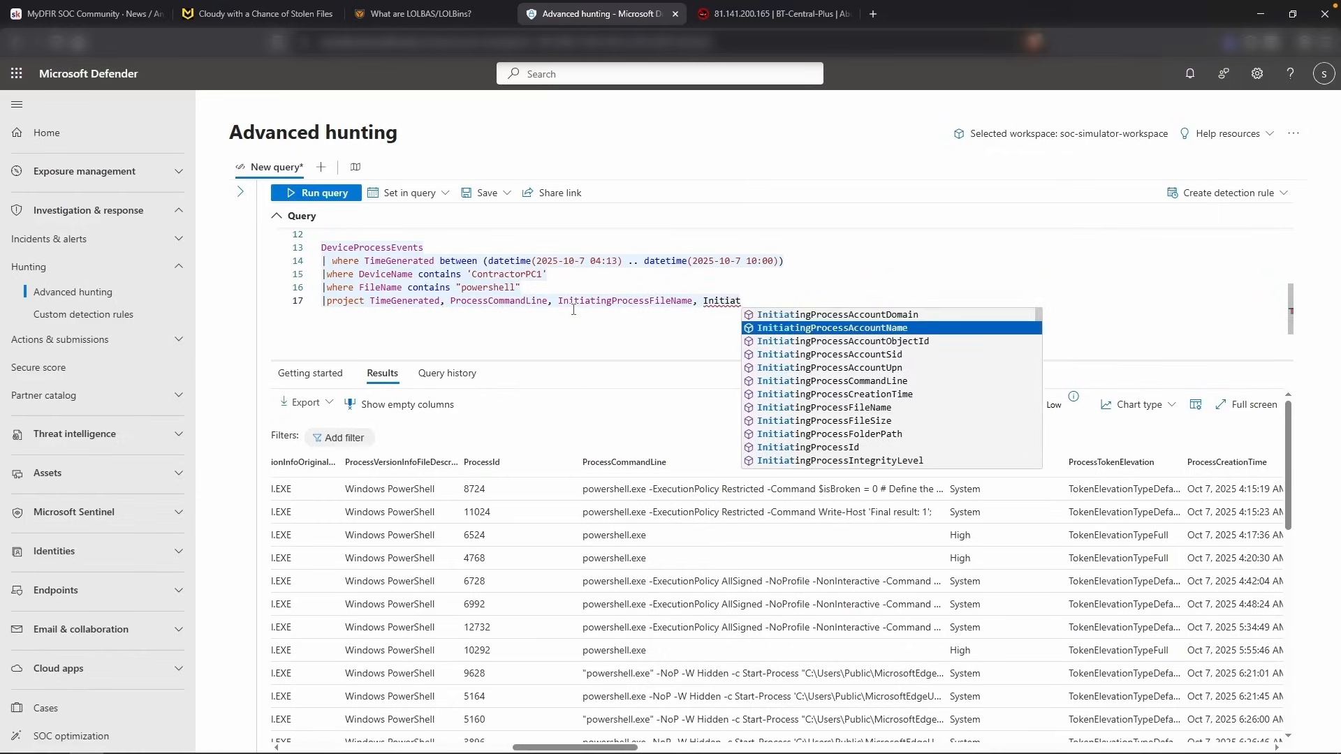
pyautogui.press('Down')
pyautogui.press('Down')
pyautogui.press('Down')
pyautogui.press('Down')
pyautogui.press('Return')
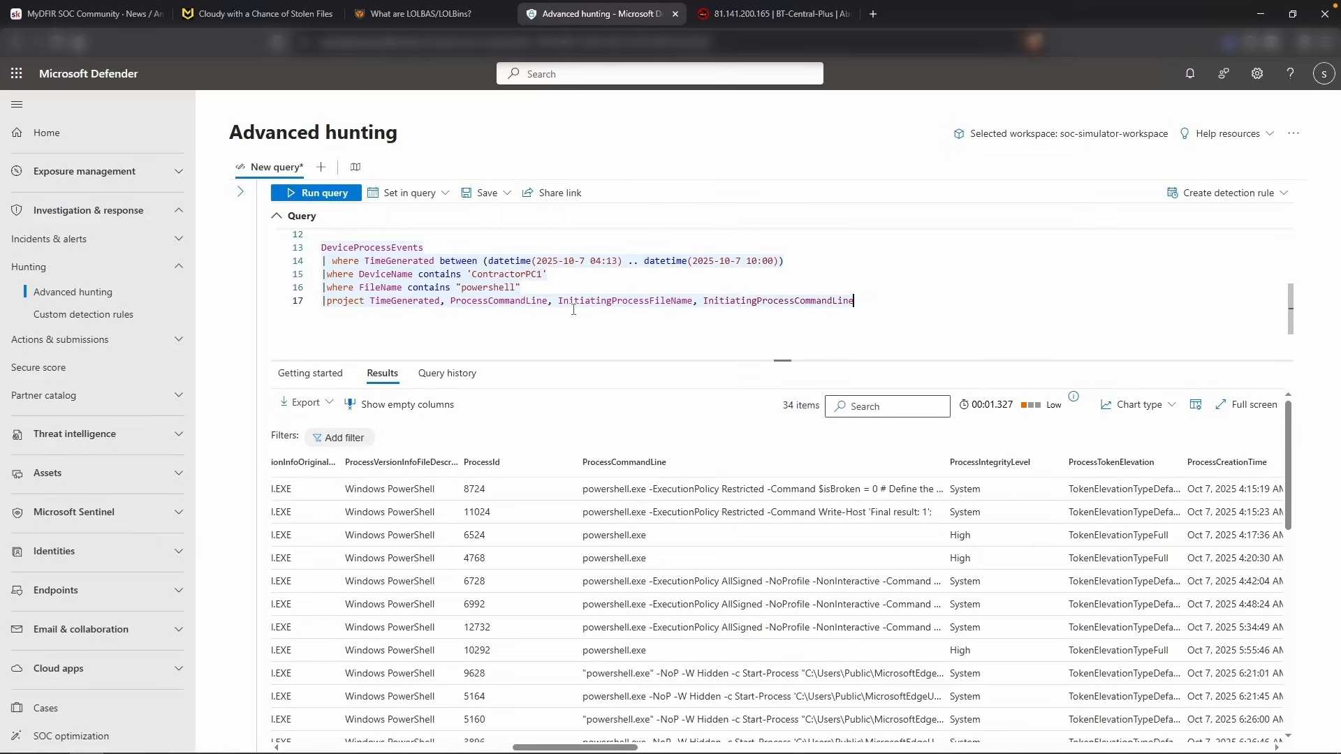
pyautogui.hotkey('shift', 'Return')
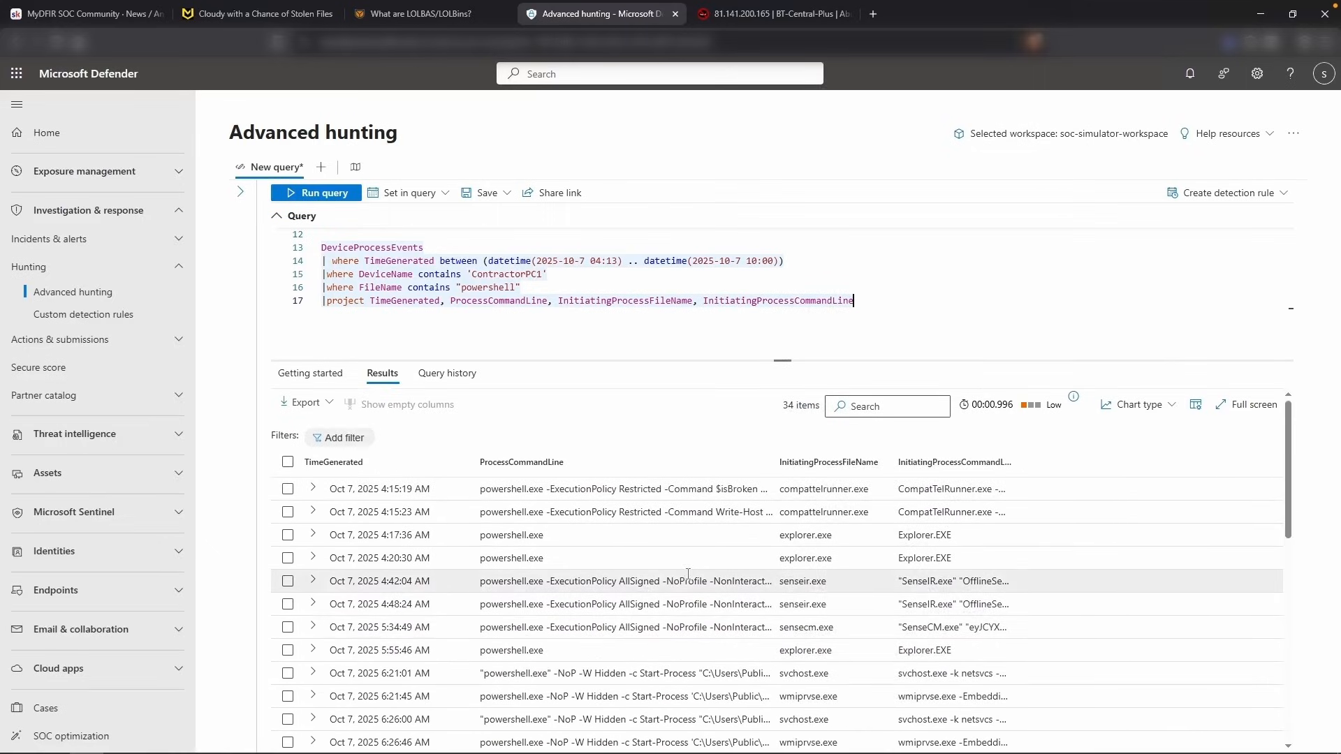
# Widen the projected ProcessCommandLine column and select the 6:21:01 AM record that starts MicrosoftEdgeUpdate.exe
pyautogui.scroll(-1, 440, 638)
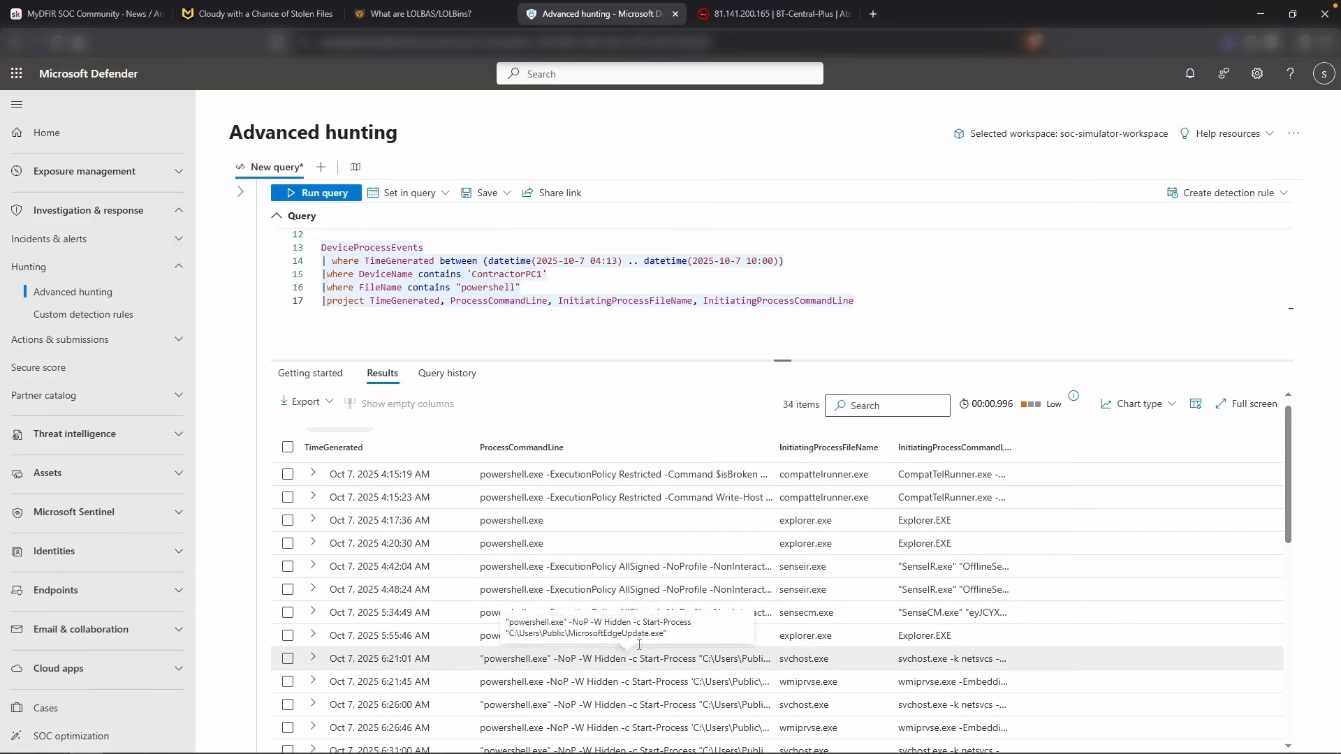
pyautogui.moveTo(775, 443); pyautogui.dragTo(918, 444)
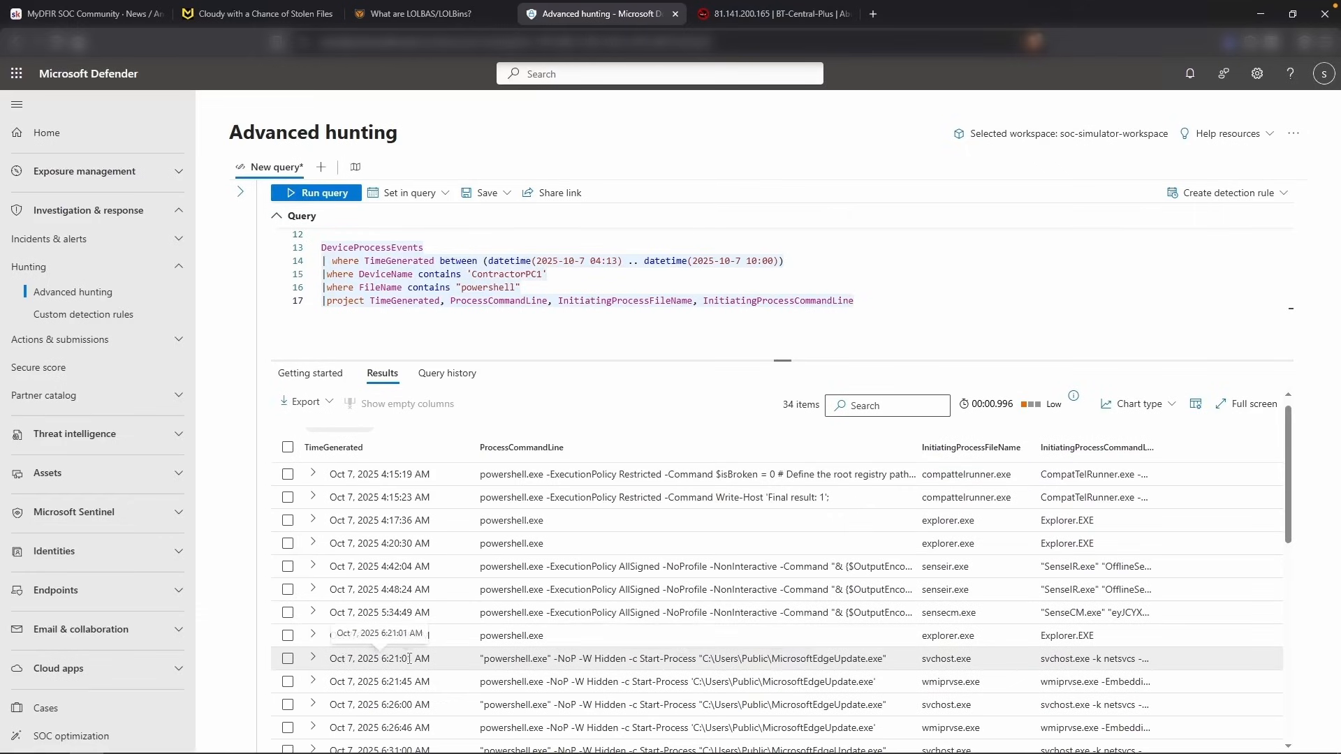
pyautogui.moveTo(413, 658); pyautogui.dragTo(382, 659)
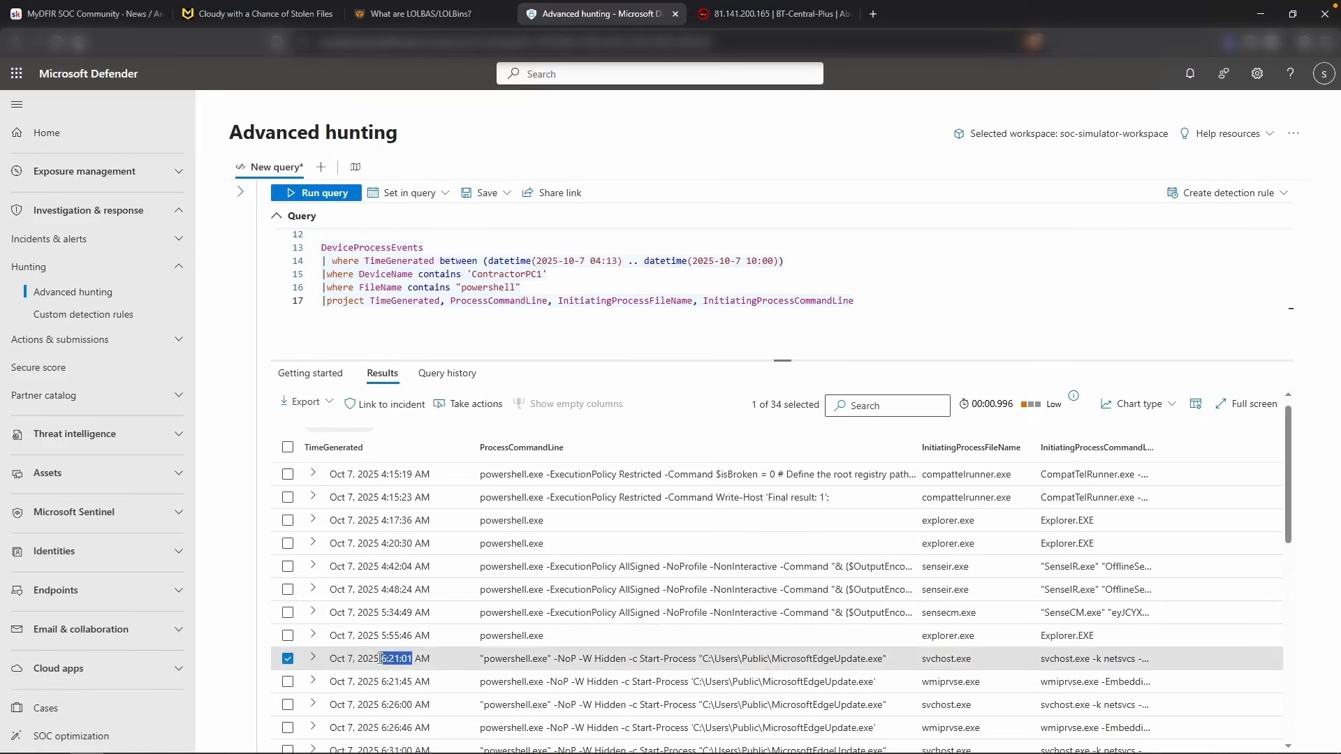
pyautogui.click(381, 659)
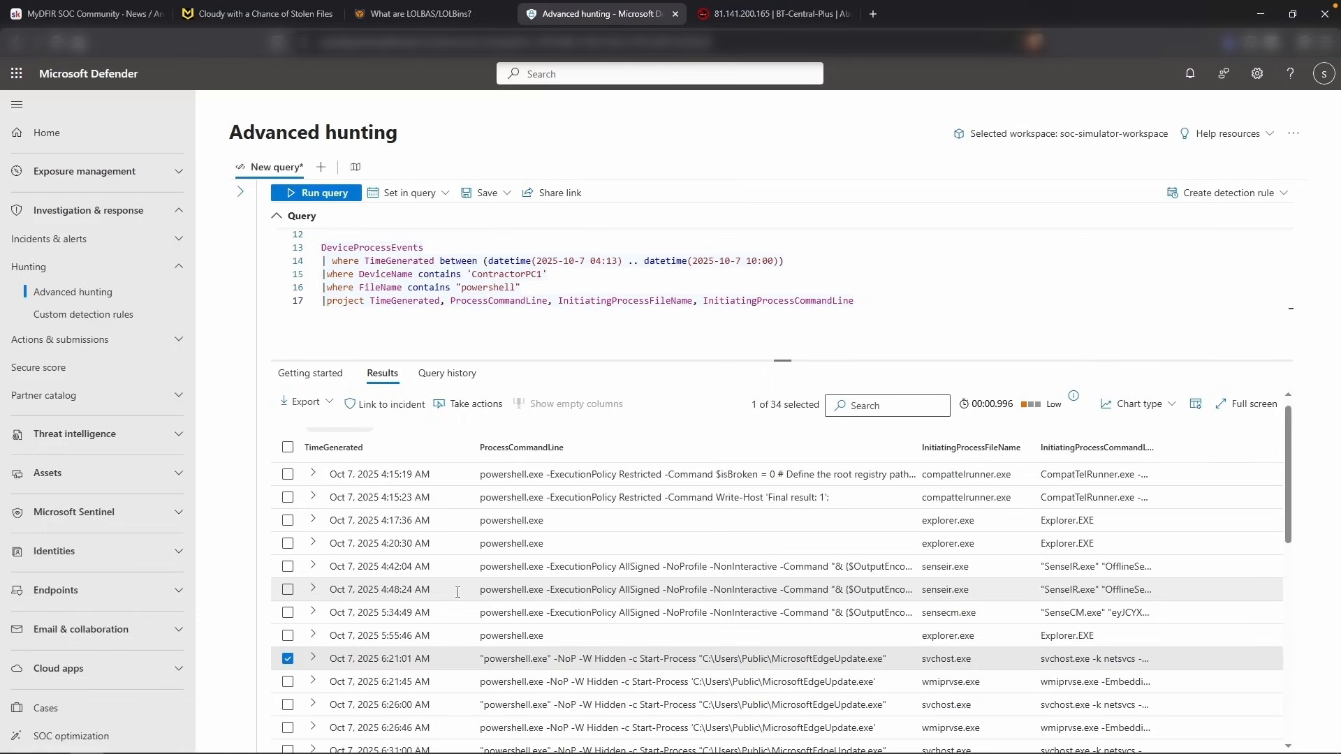
# Add an "Oct 7, 2025 6:21:01 AM" entry in Notepad with the record's copied PowerShell command line, preceded by a "--2hours--" line
pyautogui.scroll(-1, 454, 607)
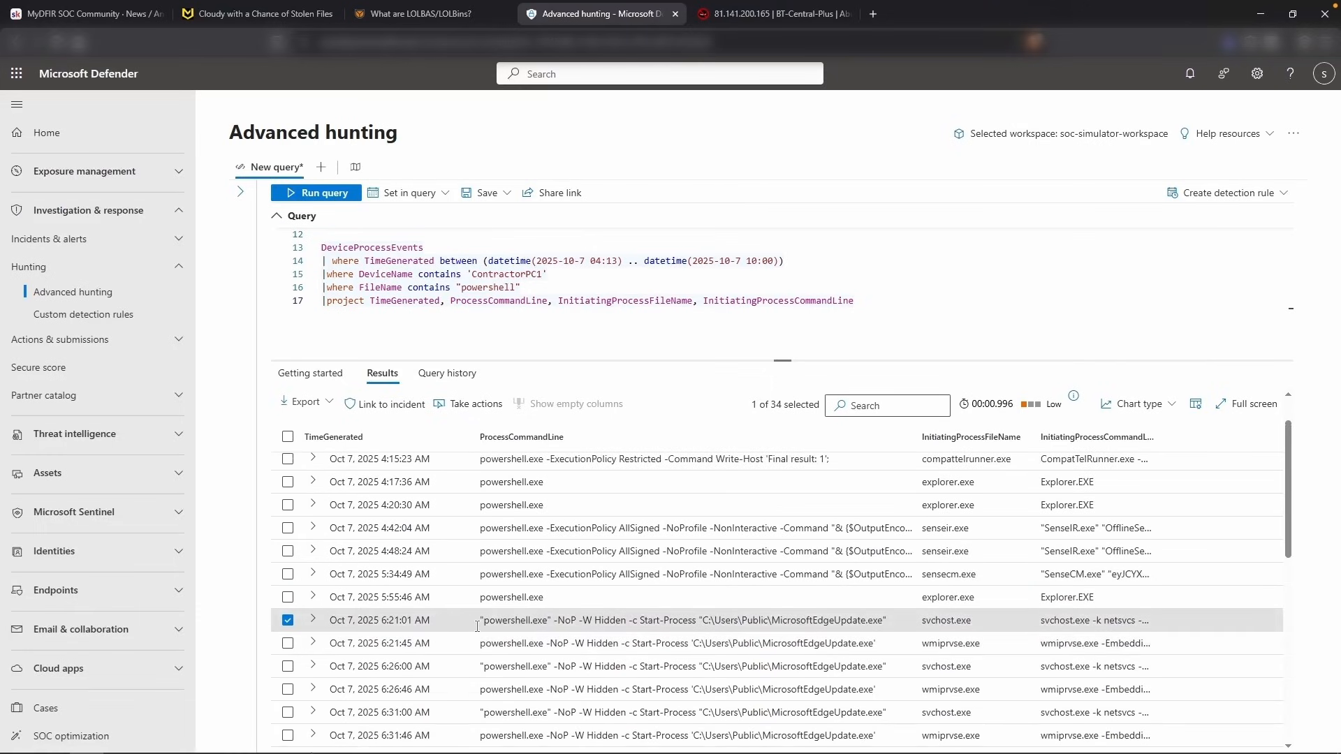
pyautogui.moveTo(476, 621); pyautogui.dragTo(889, 621)
pyautogui.hotkey('ctrl', 'c')
pyautogui.hotkey('alt', 'Tab')
pyautogui.write('Oct 7, 2025 6:21:01 AM ')
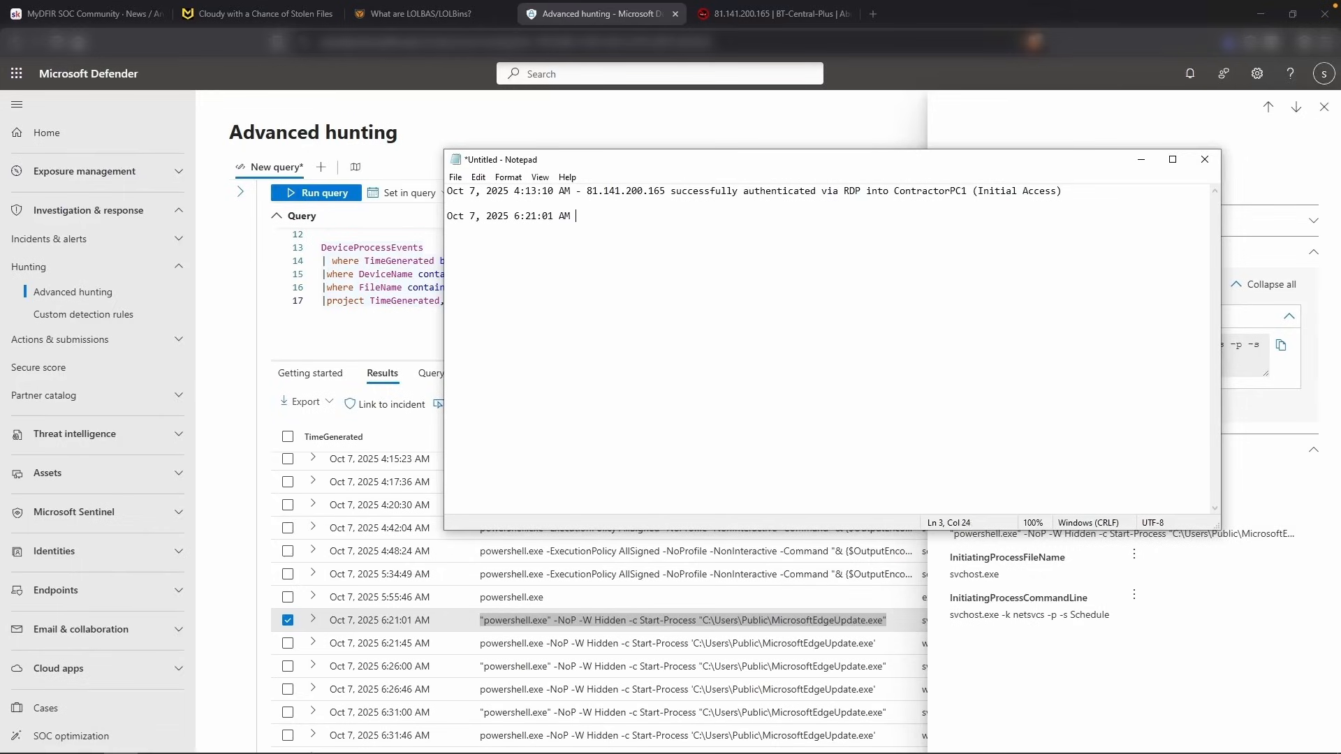
pyautogui.write('-')
pyautogui.press('Return')
pyautogui.hotkey('ctrl', 'v')
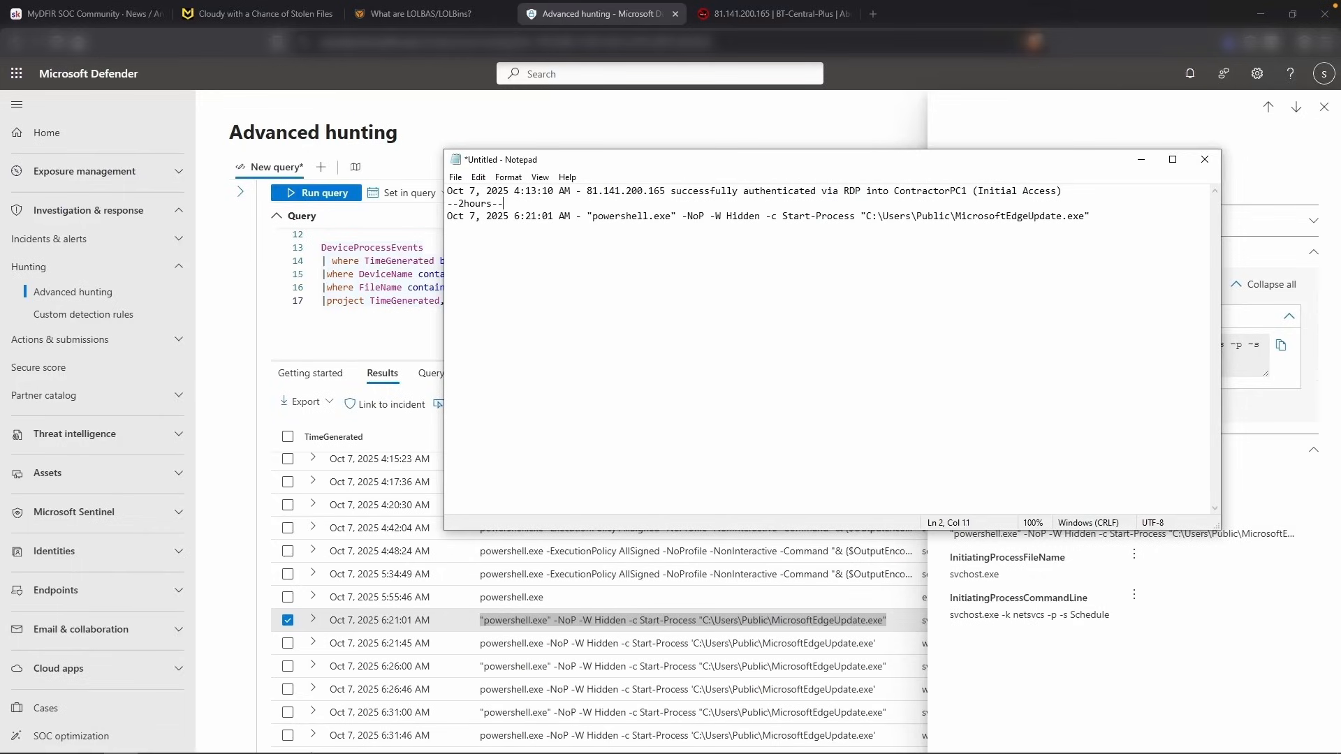
pyautogui.moveTo(579, 202); pyautogui.dragTo(449, 203)
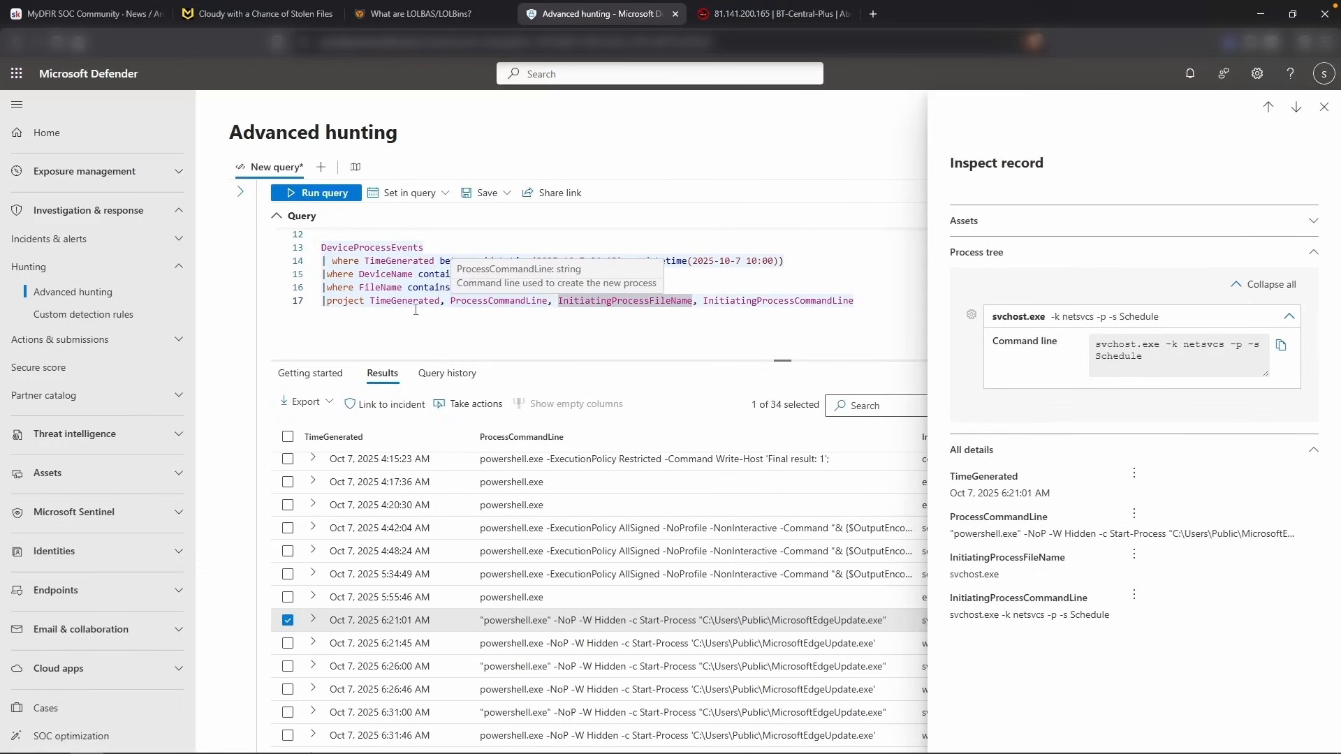
# Start a DeviceNetworkEvents query below the PowerShell query, filtering TimeGenerated between datetime(2025-10-7 04:13) and datetime(2025-10-7 10:00)
pyautogui.click(423, 290)
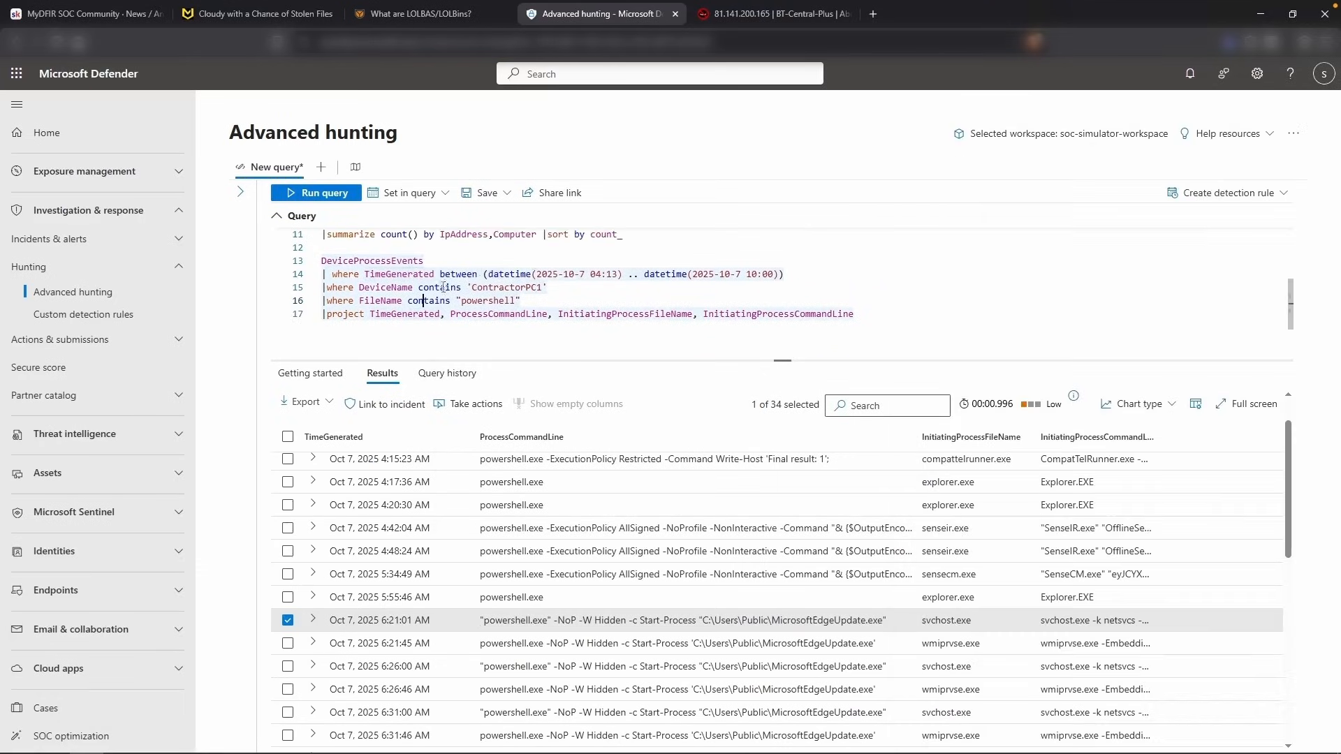
pyautogui.click(927, 307)
pyautogui.press('Return')
pyautogui.press('Return')
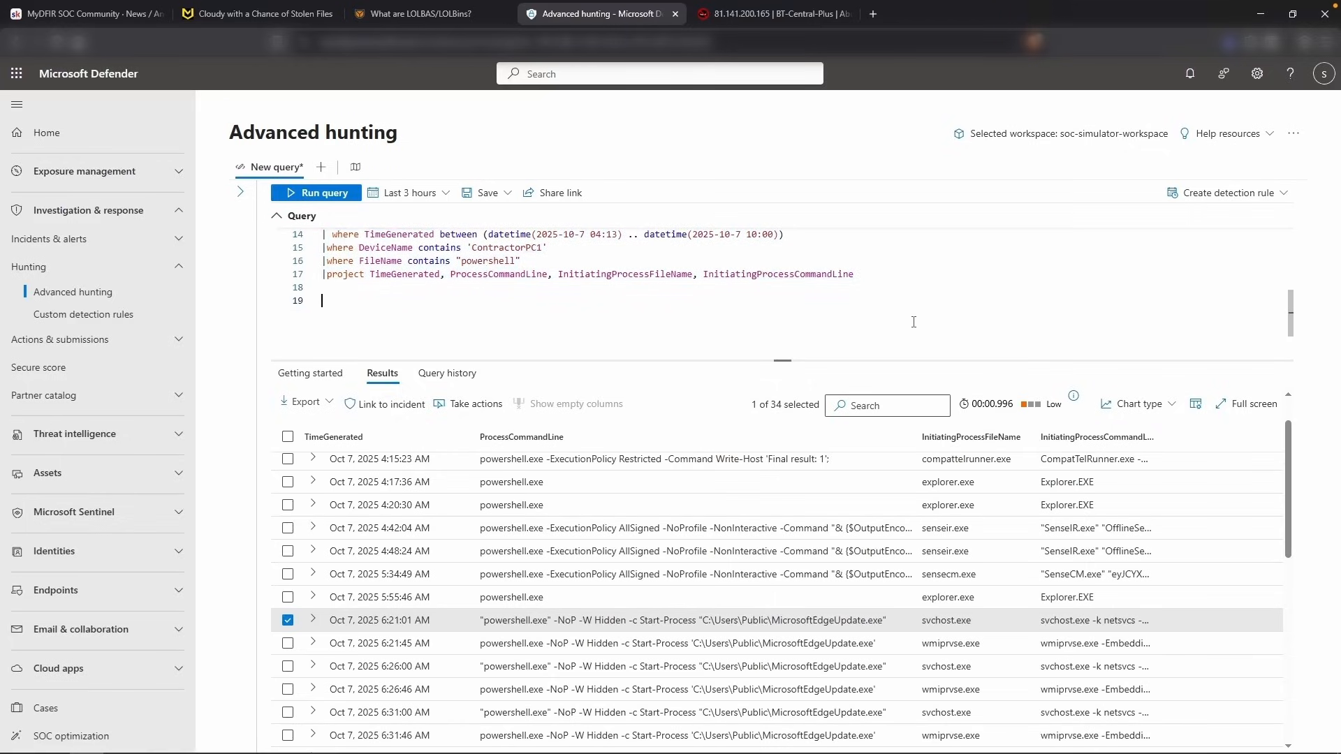
pyautogui.write('DeviceNetworkEvents')
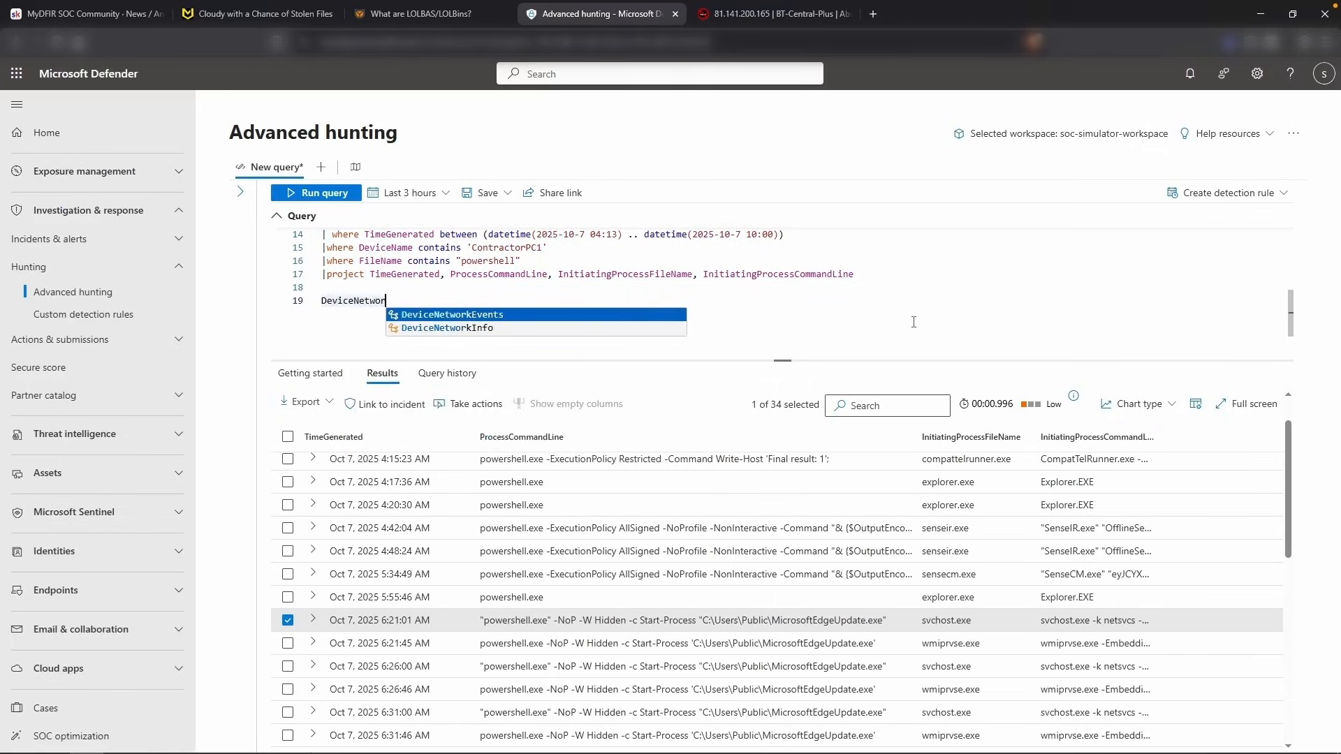
pyautogui.press('Return')
pyautogui.write('|')
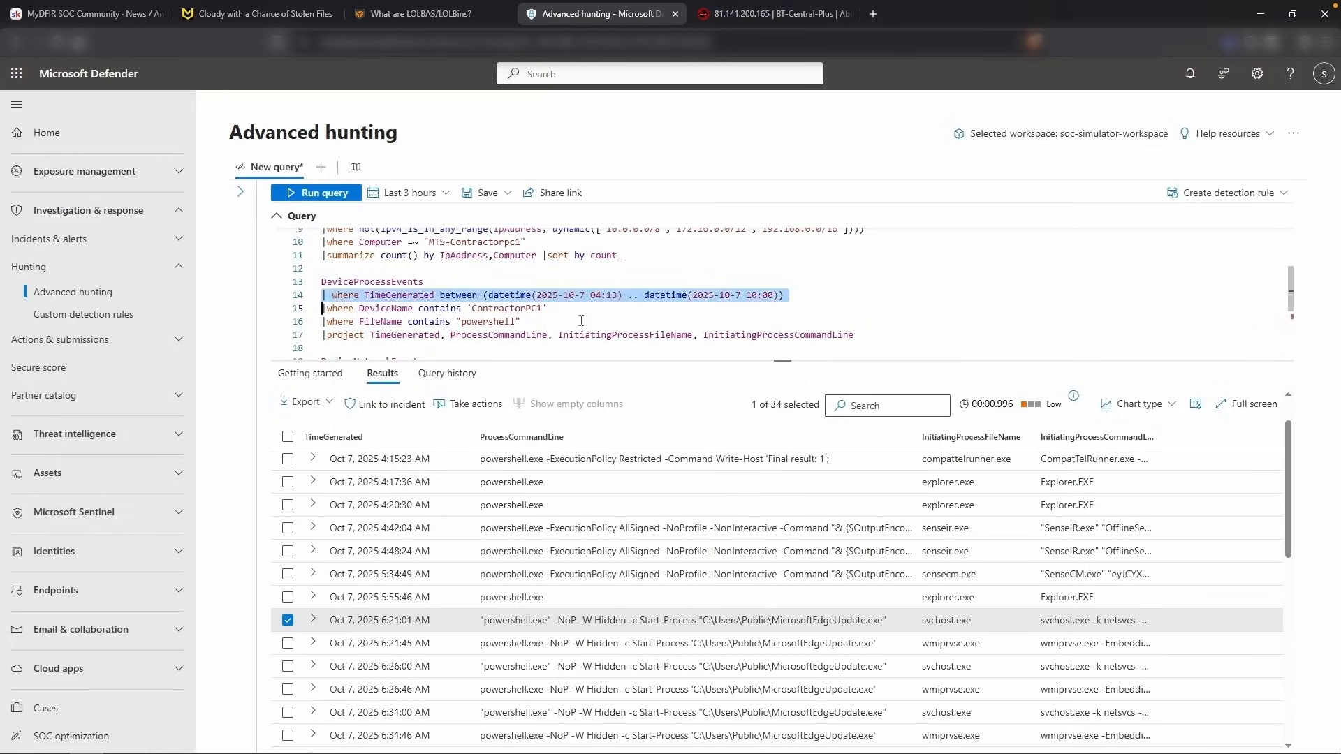
pyautogui.scroll(-1, 580, 321)
pyautogui.click(337, 350)
pyautogui.write('where TimeGenerated between (datetime(2025-10-7 04:13) .. datetime(2025-10-7 10:00))')
pyautogui.press('Return')
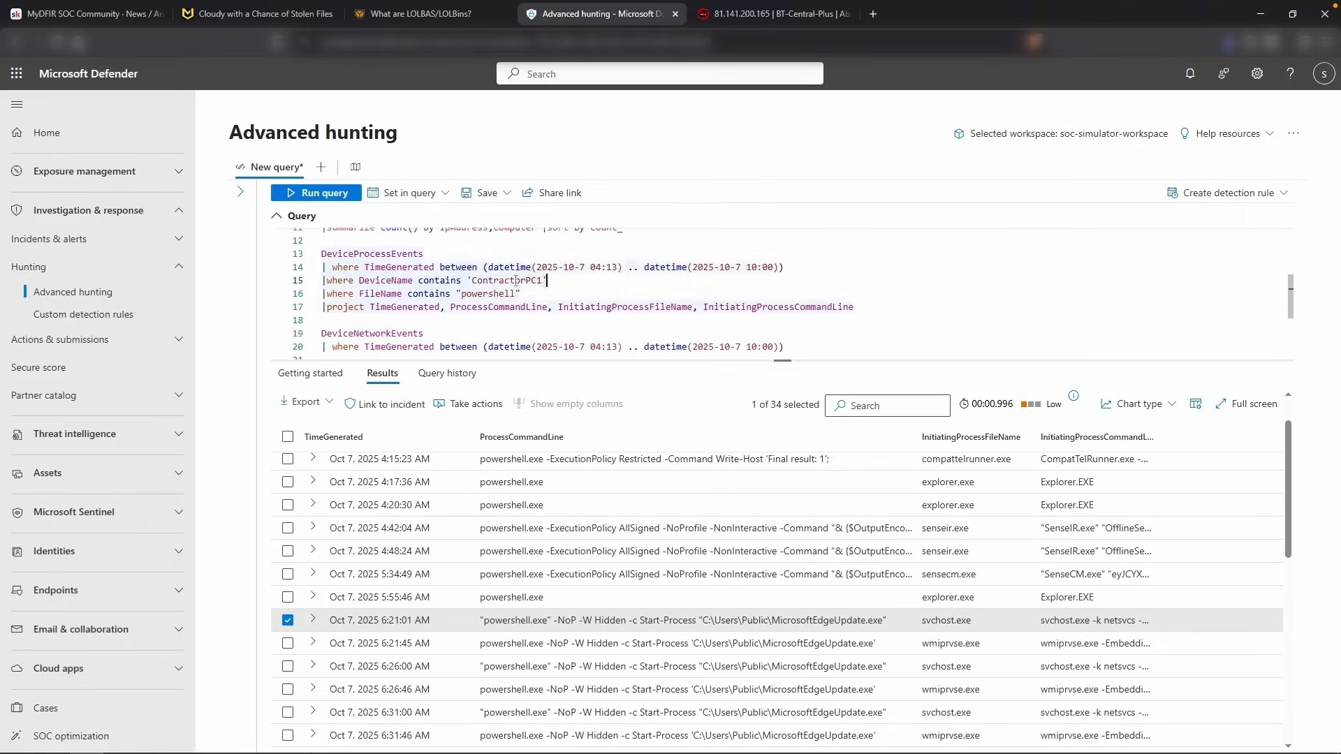
# Copy the DeviceName contains 'ContractorPC1' filter from the process query into the DeviceNetworkEvents query
pyautogui.moveTo(547, 281); pyautogui.dragTo(321, 280)
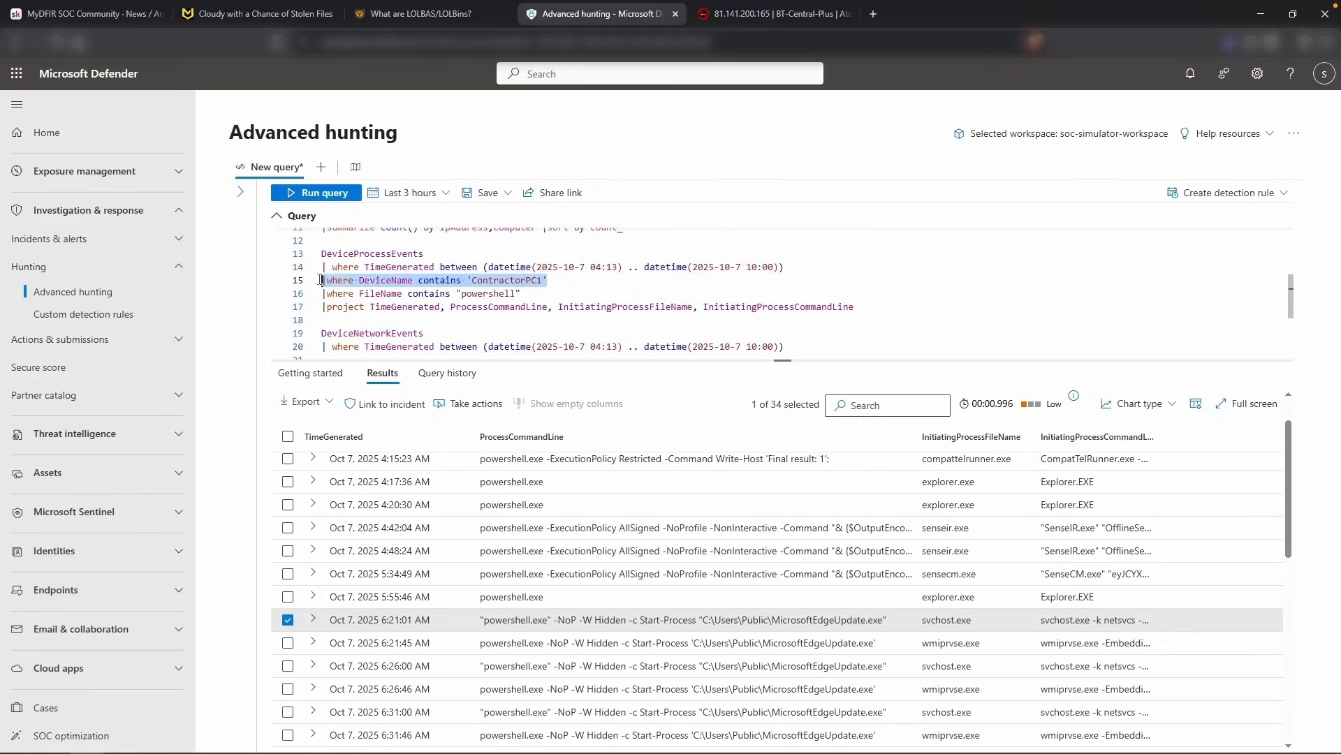
pyautogui.scroll(-1, 406, 317)
pyautogui.hotkey('ctrl', 'c')
pyautogui.click(394, 343)
pyautogui.hotkey('ctrl', 'v')
pyautogui.scroll(-1, 407, 317)
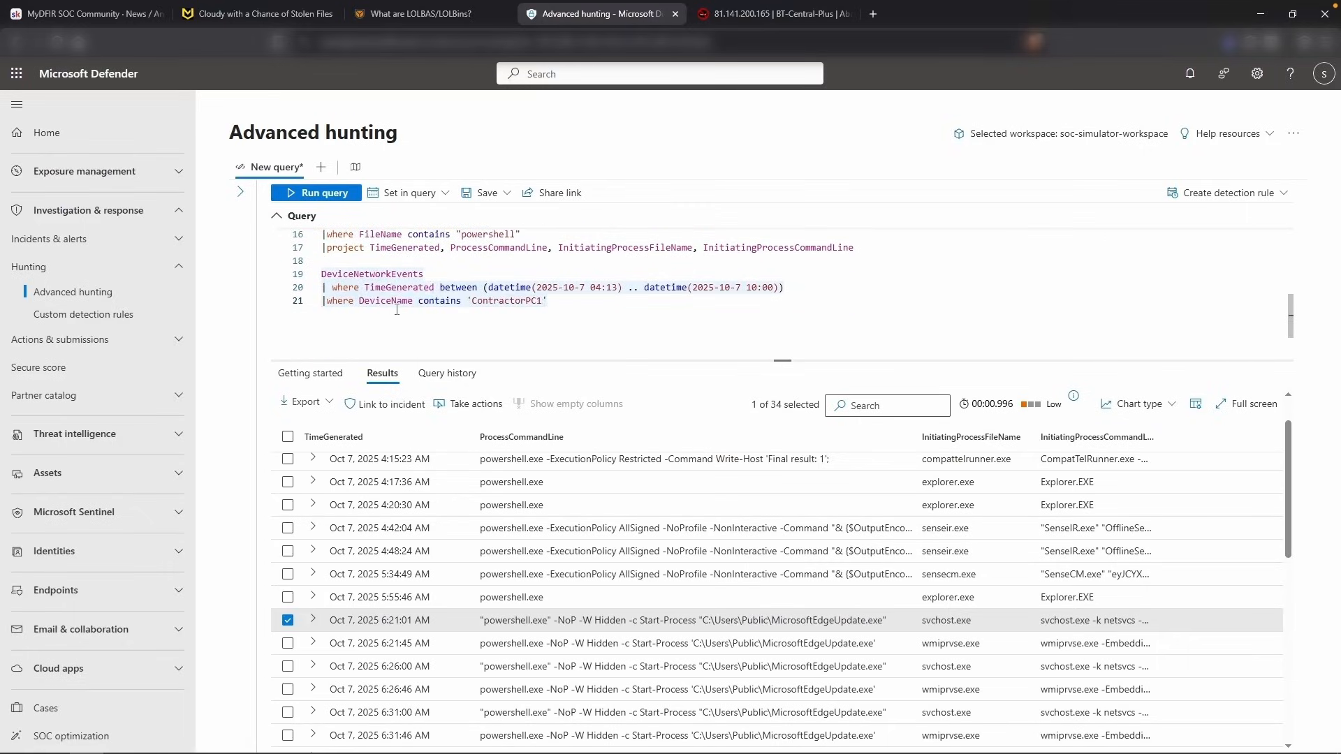
# Add the filter FileName contains "powershell" to the DeviceNetworkEvents query and run it
pyautogui.press('Return')
pyautogui.hotkey('ctrl', 'v')
pyautogui.press('Return')
pyautogui.hotkey('shift', 'Return')
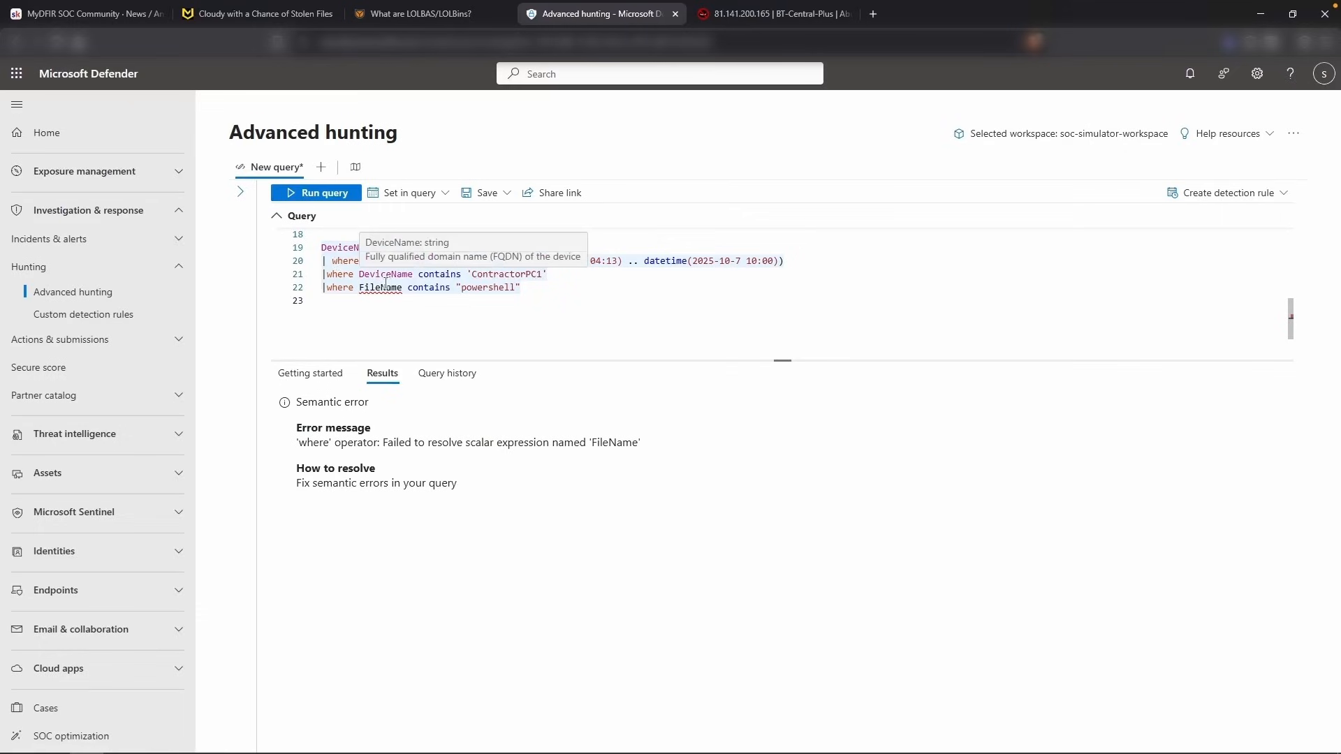
# Replace FileName with InitiatingProcessFileName in the network query's powershell filter and rerun it
pyautogui.moveTo(403, 289); pyautogui.dragTo(359, 290)
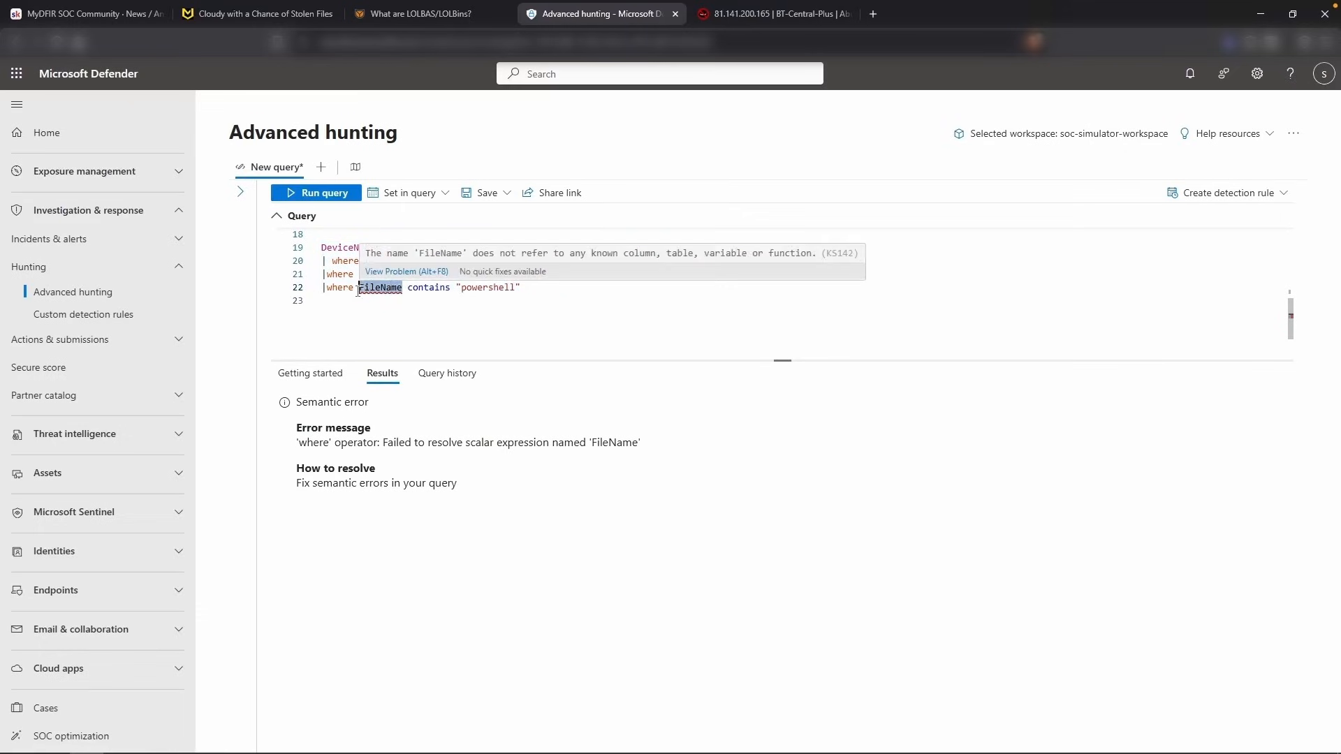
pyautogui.write('Initia')
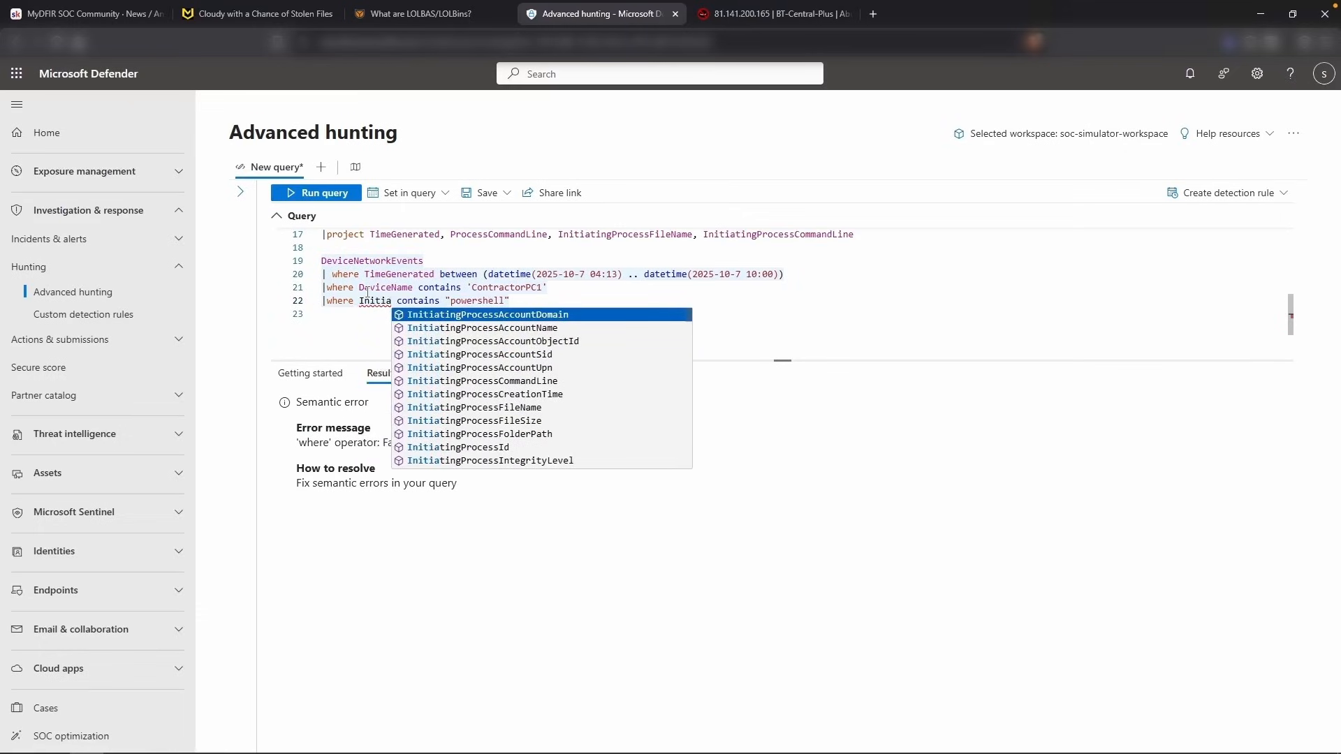
pyautogui.click(488, 410)
pyautogui.hotkey('shift', 'Return')
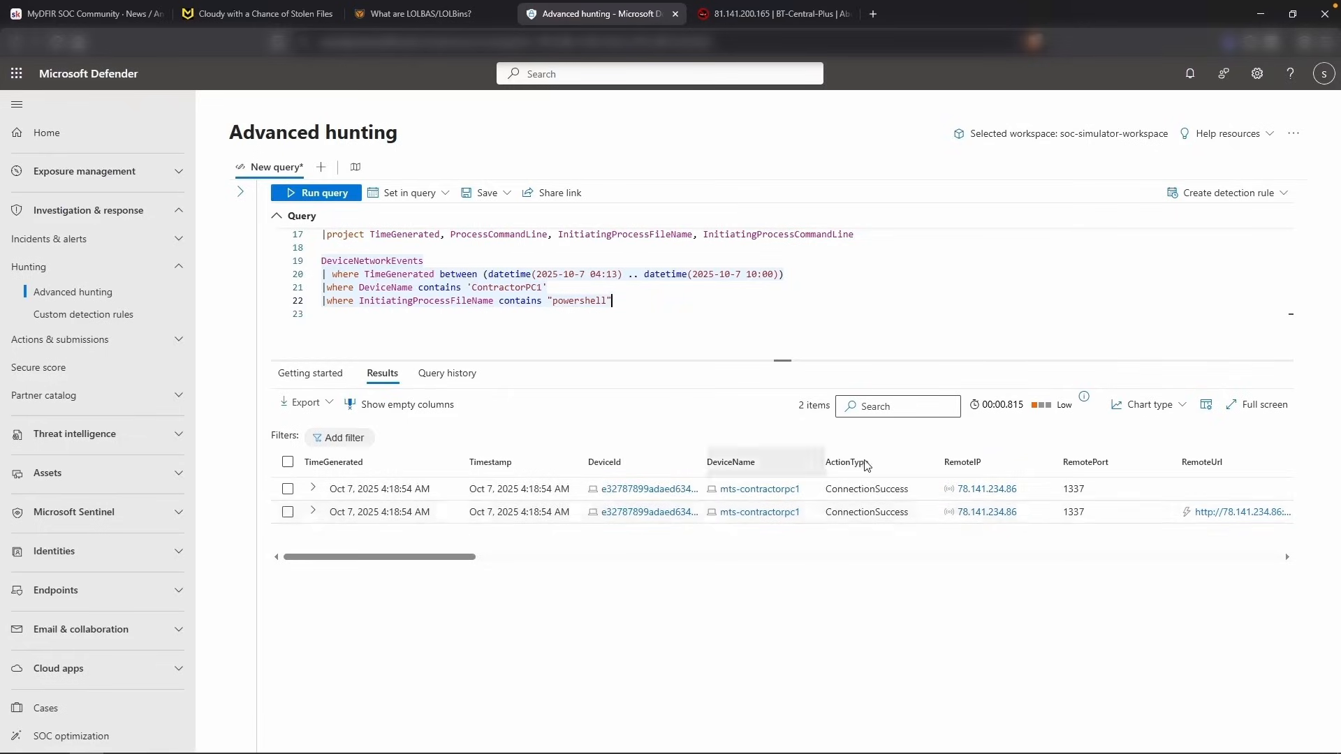
# Widen the RemoteUrl column and examine the remote IP, port and URL of the PowerShell connections
pyautogui.hscroll(3, 866, 464)
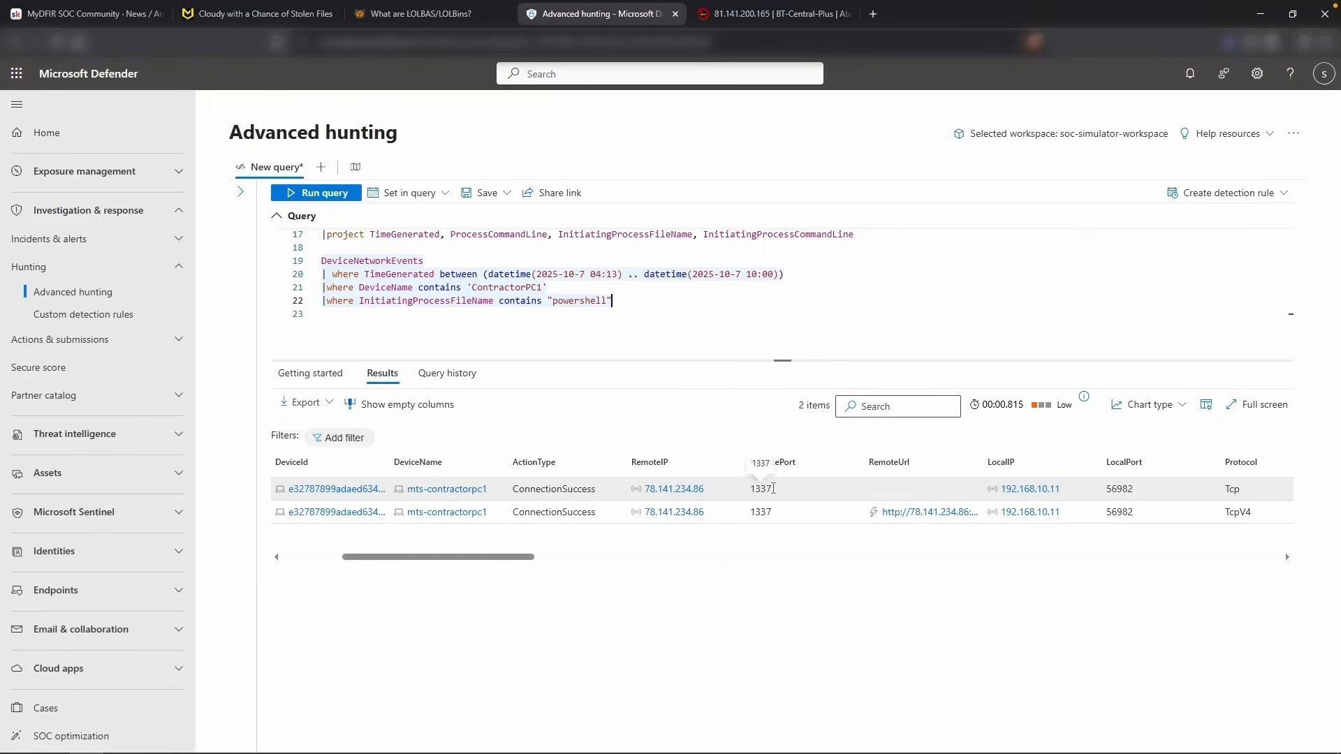
pyautogui.hscroll(2, 776, 489)
pyautogui.moveTo(817, 464); pyautogui.dragTo(984, 463)
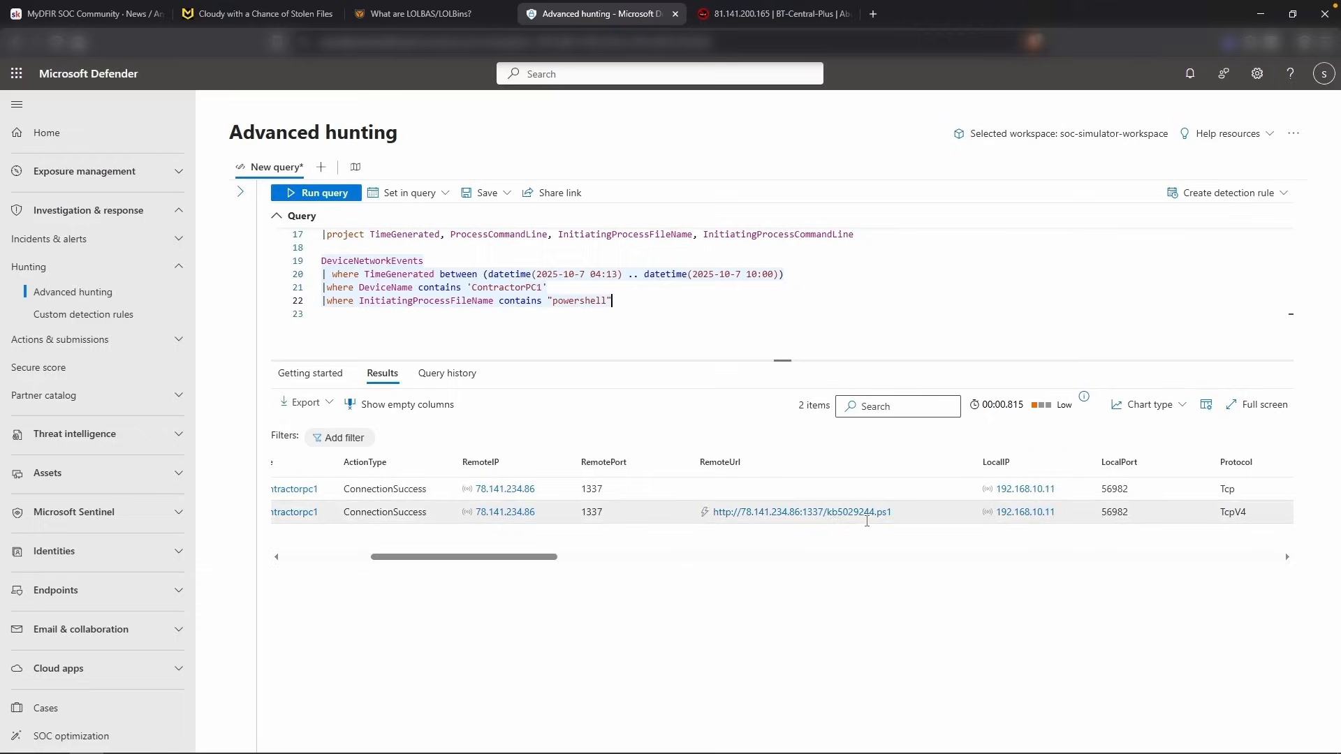
# Replace the "--2hours--" line in Notepad with "Oct 7, 2025 4:18:54 AM - Powershell established outbound connection to", using the network record's timestamp
pyautogui.hscroll(-8, 547, 532)
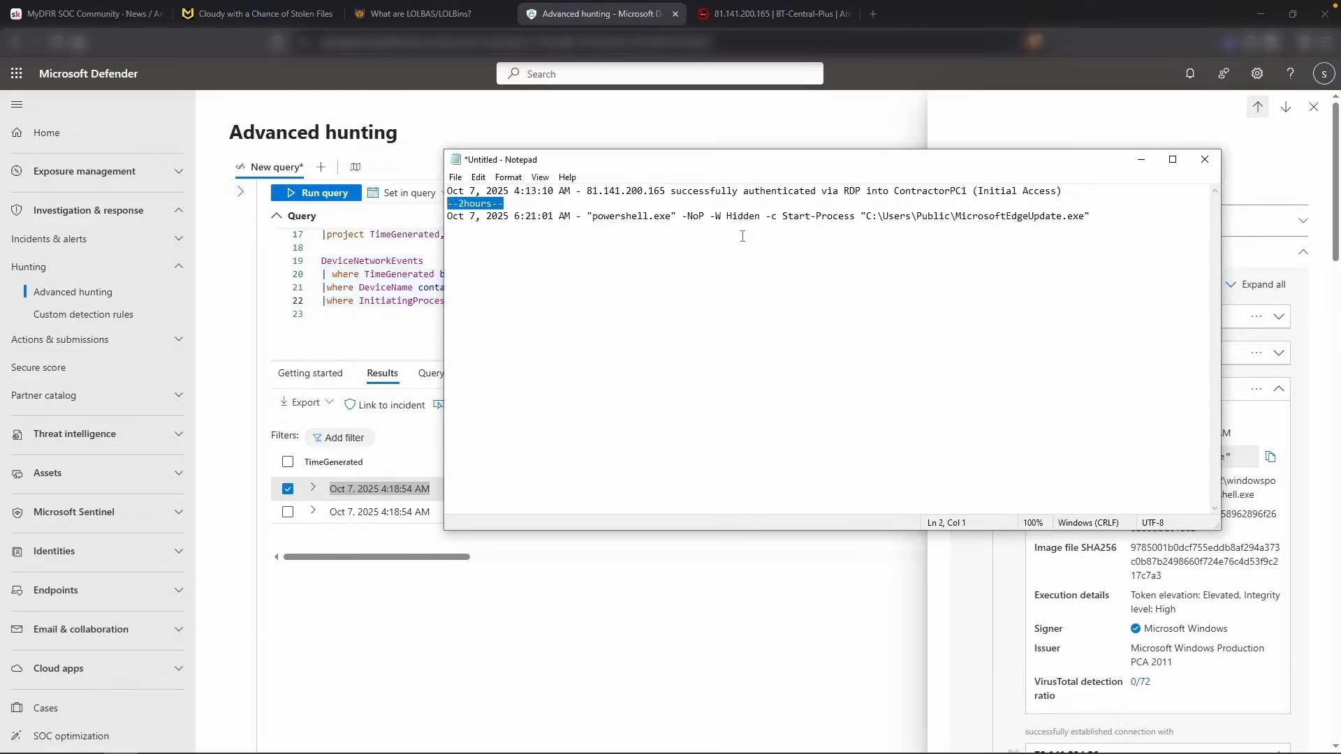
pyautogui.press('BackSpace')
pyautogui.hotkey('ctrl', 'v')
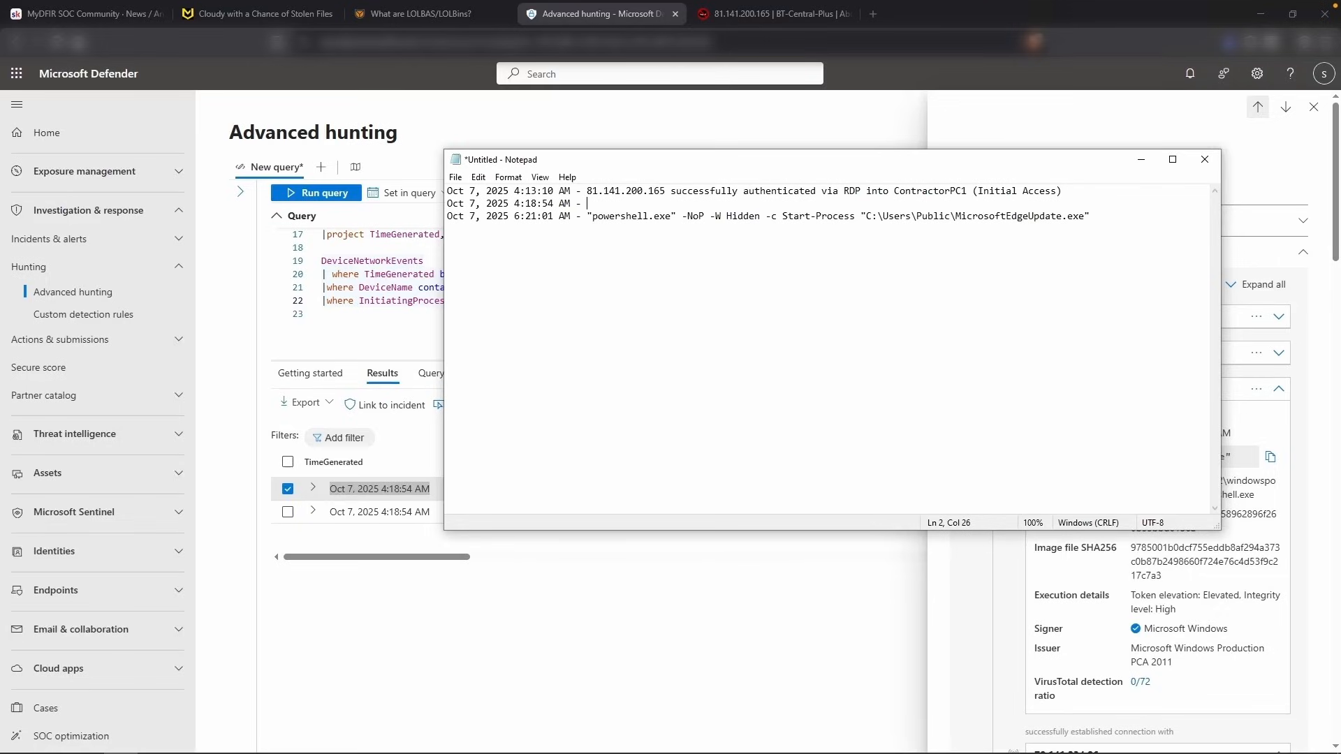
pyautogui.write('- Powershell established outbound connection to')
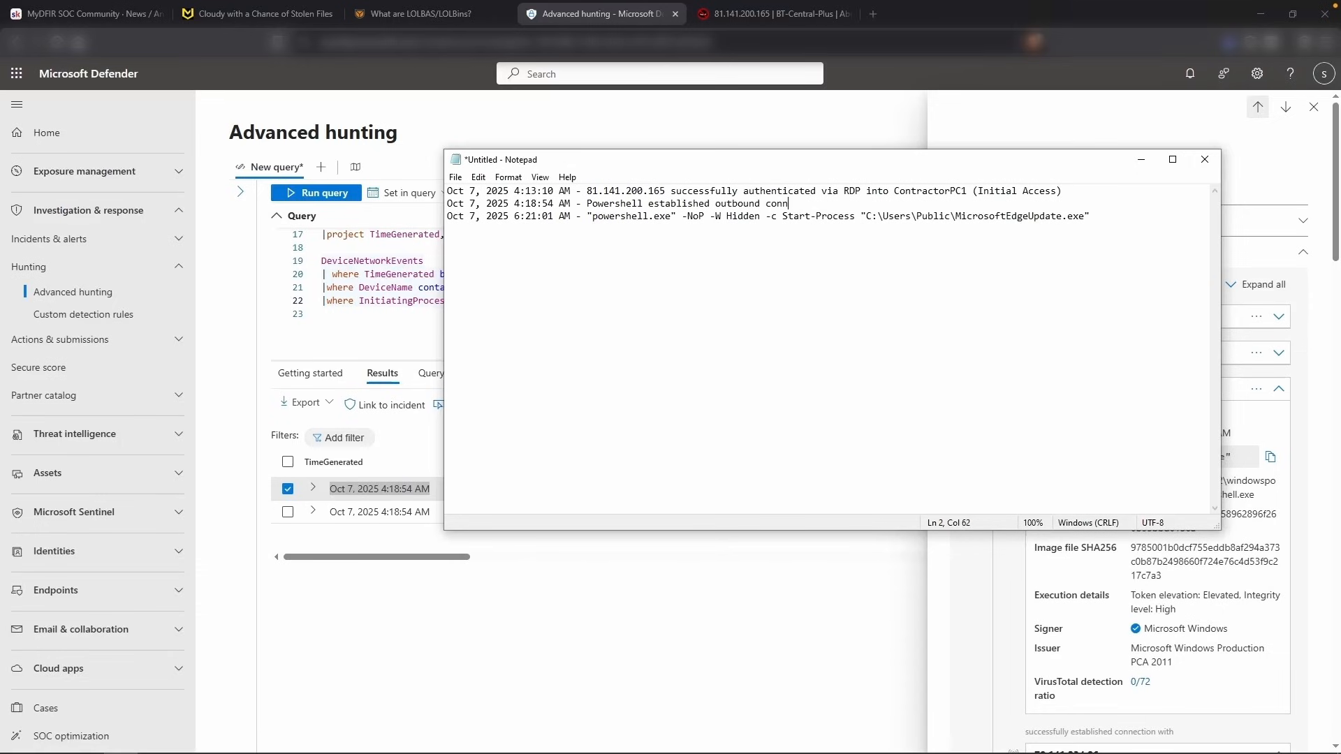
# Complete the 4:18:54 AM entry with "78.141.234.86 and downloaded kb5029244.ps1", copying the IP and script name from the Defender record details
pyautogui.click(1000, 566)
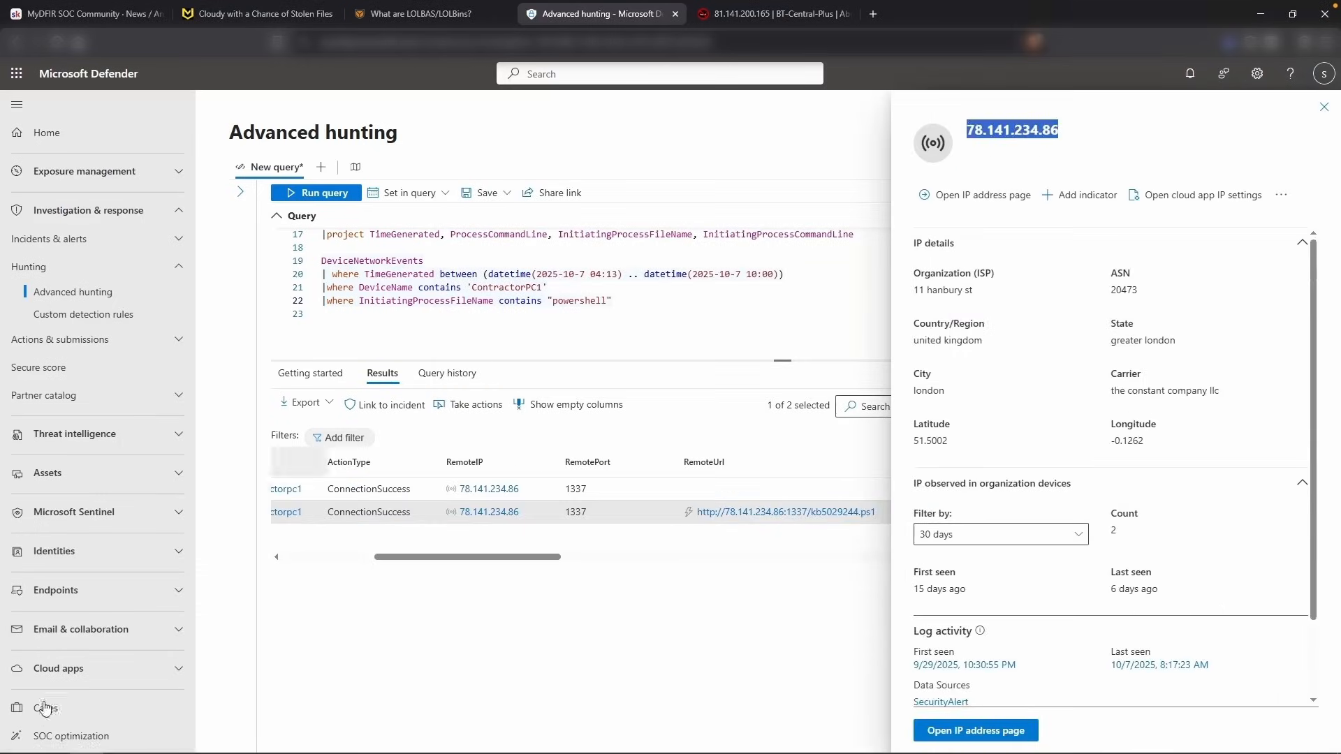
pyautogui.click(120, 740)
pyautogui.hotkey('ctrl', 'v')
pyautogui.write('and d')
pyautogui.write('ownloaded')
pyautogui.moveTo(1244, 130); pyautogui.dragTo(1146, 131)
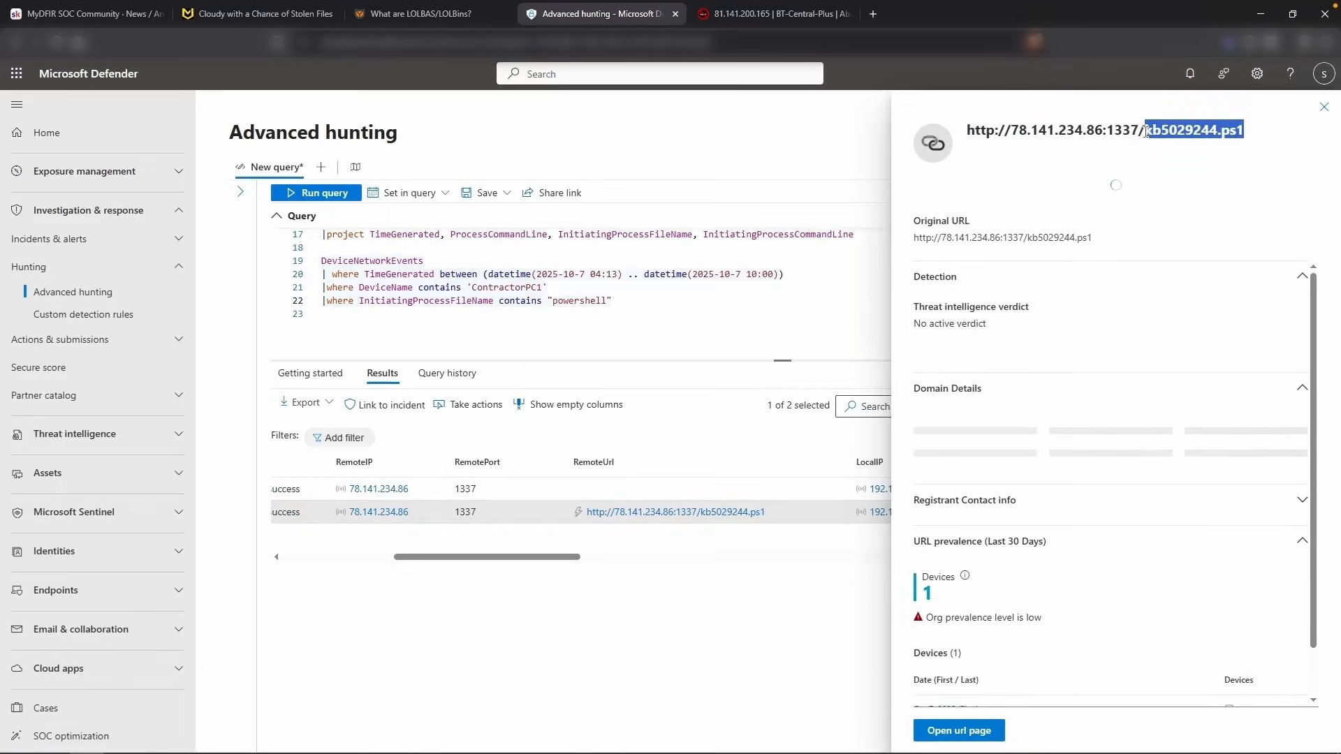
pyautogui.moveTo(1164, 131); pyautogui.dragTo(1065, 131)
pyautogui.hotkey('ctrl', 'c')
pyautogui.hotkey('alt', 'Tab')
pyautogui.hotkey('ctrl', 'v')
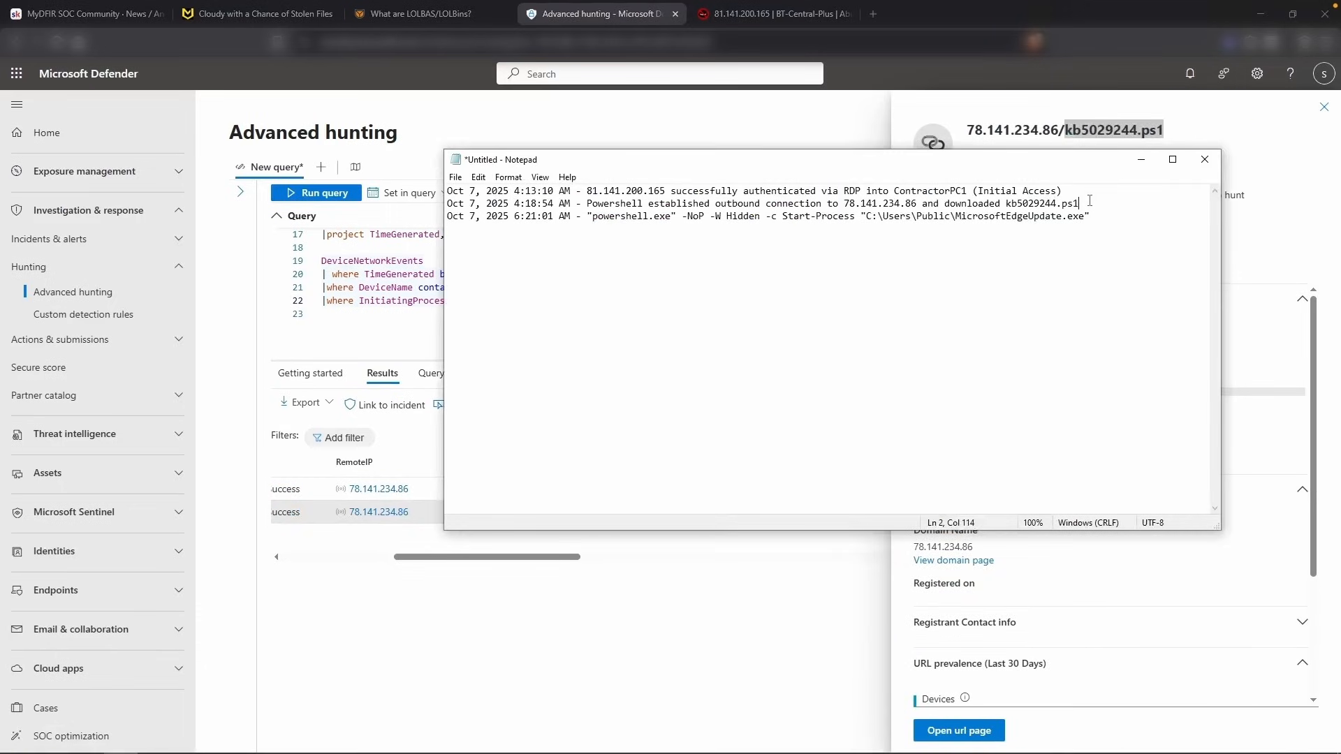
# Review the first two Notepad timeline entries, and submit "powershell" as the flag for the Abused Built-In Windows Tool challenge
pyautogui.moveTo(1062, 190); pyautogui.dragTo(646, 193)
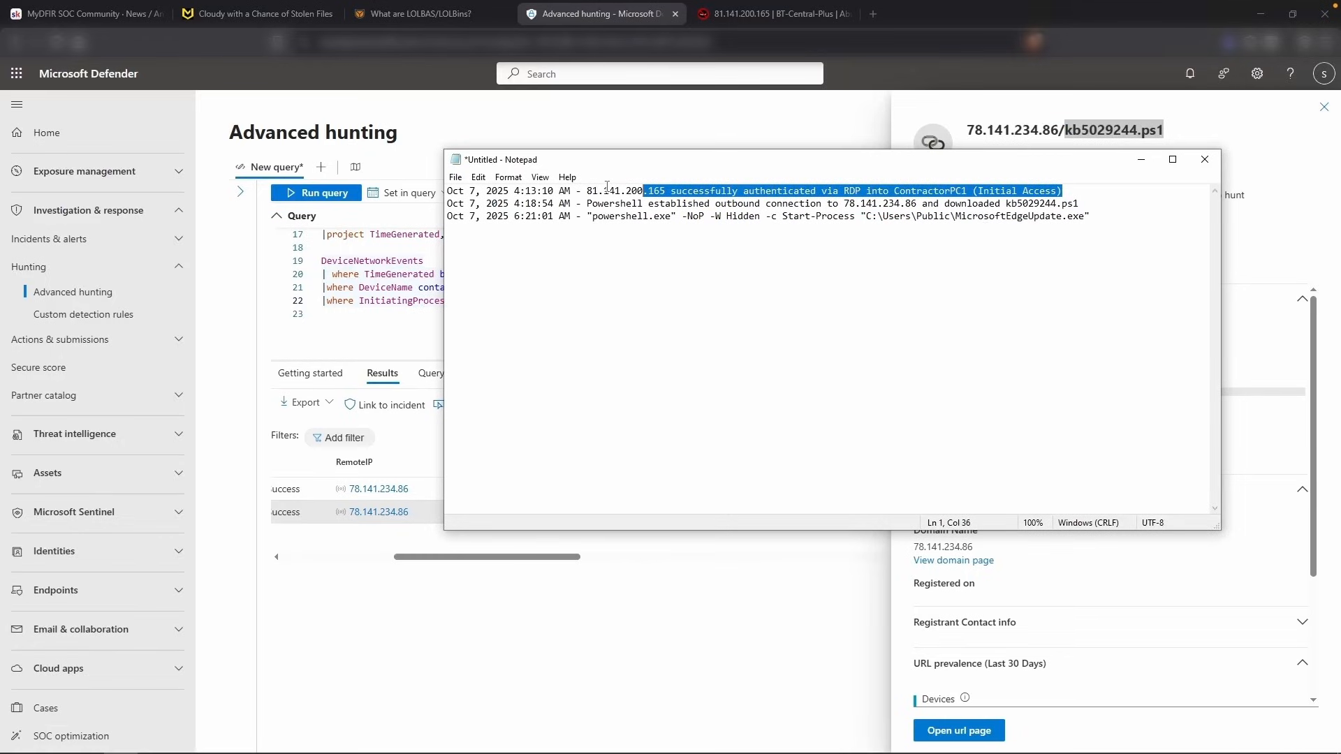
pyautogui.moveTo(845, 204); pyautogui.dragTo(918, 203)
pyautogui.moveTo(1006, 204); pyautogui.dragTo(1094, 205)
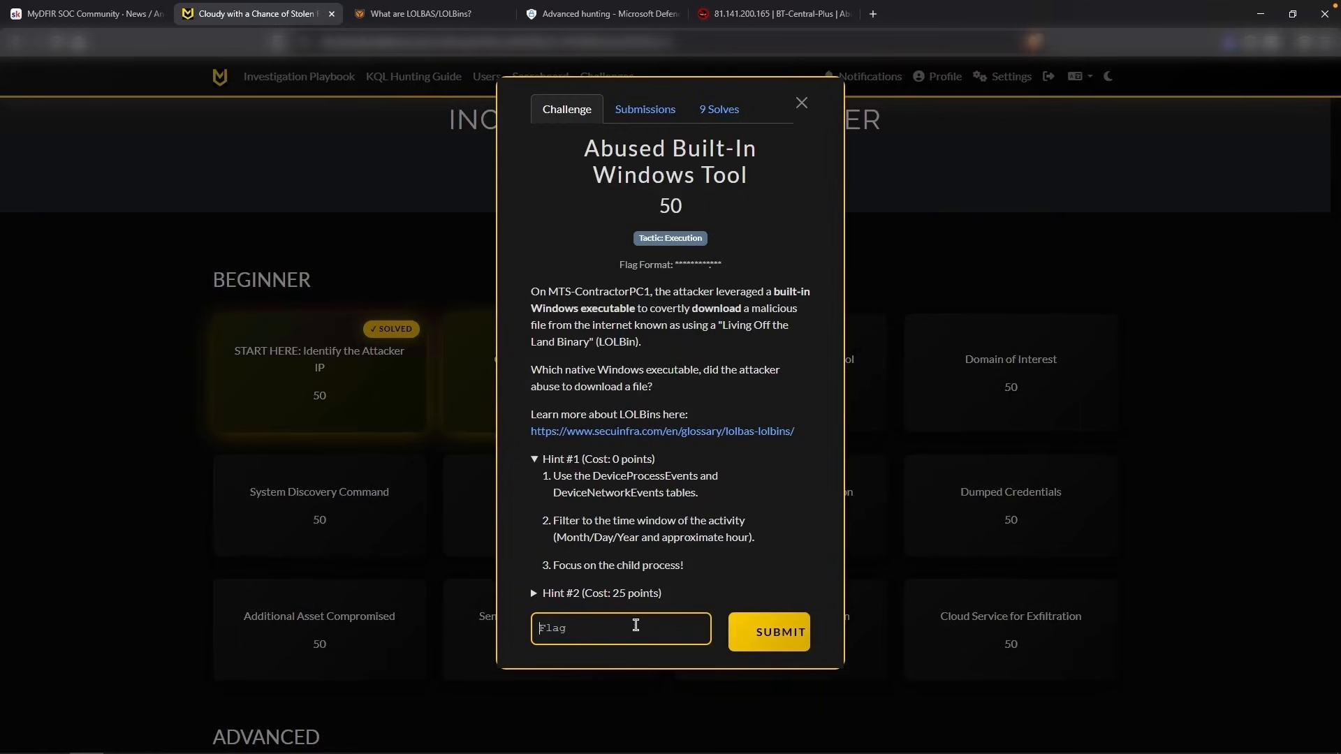
pyautogui.write('powershell')
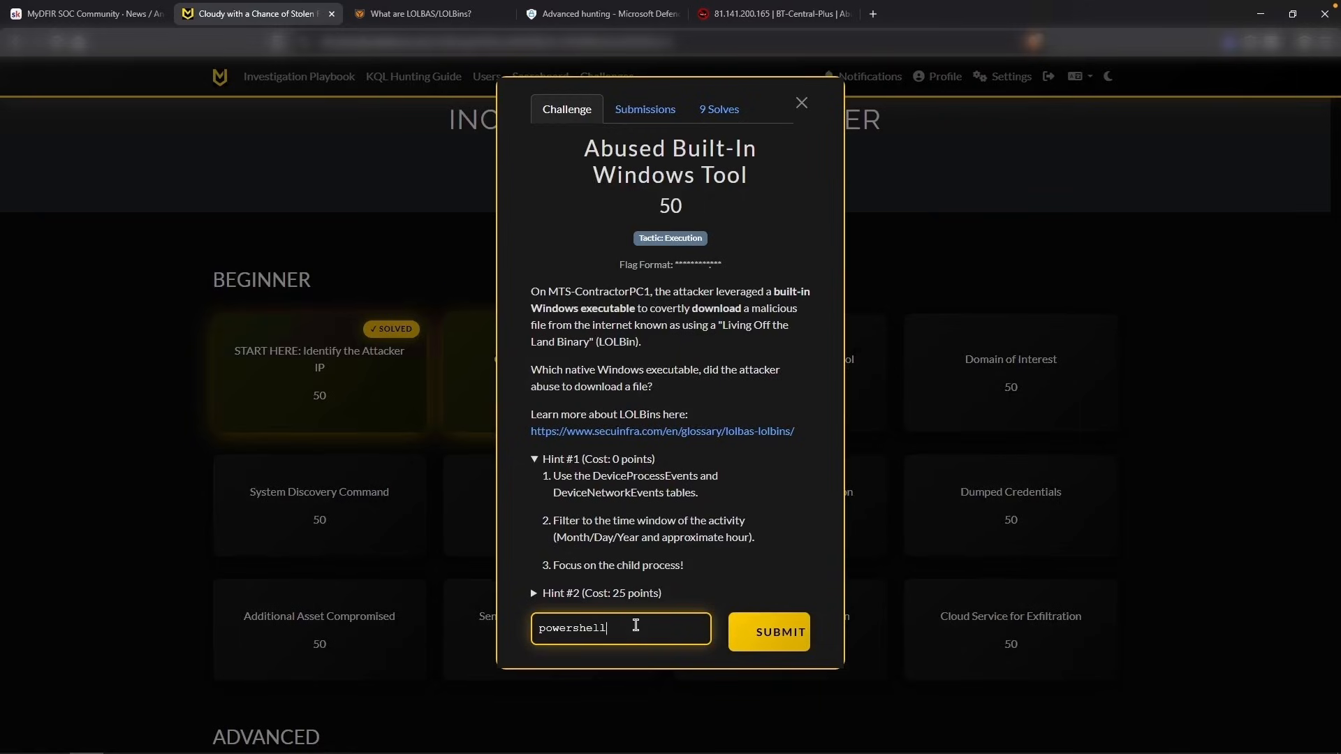
pyautogui.press('Return')
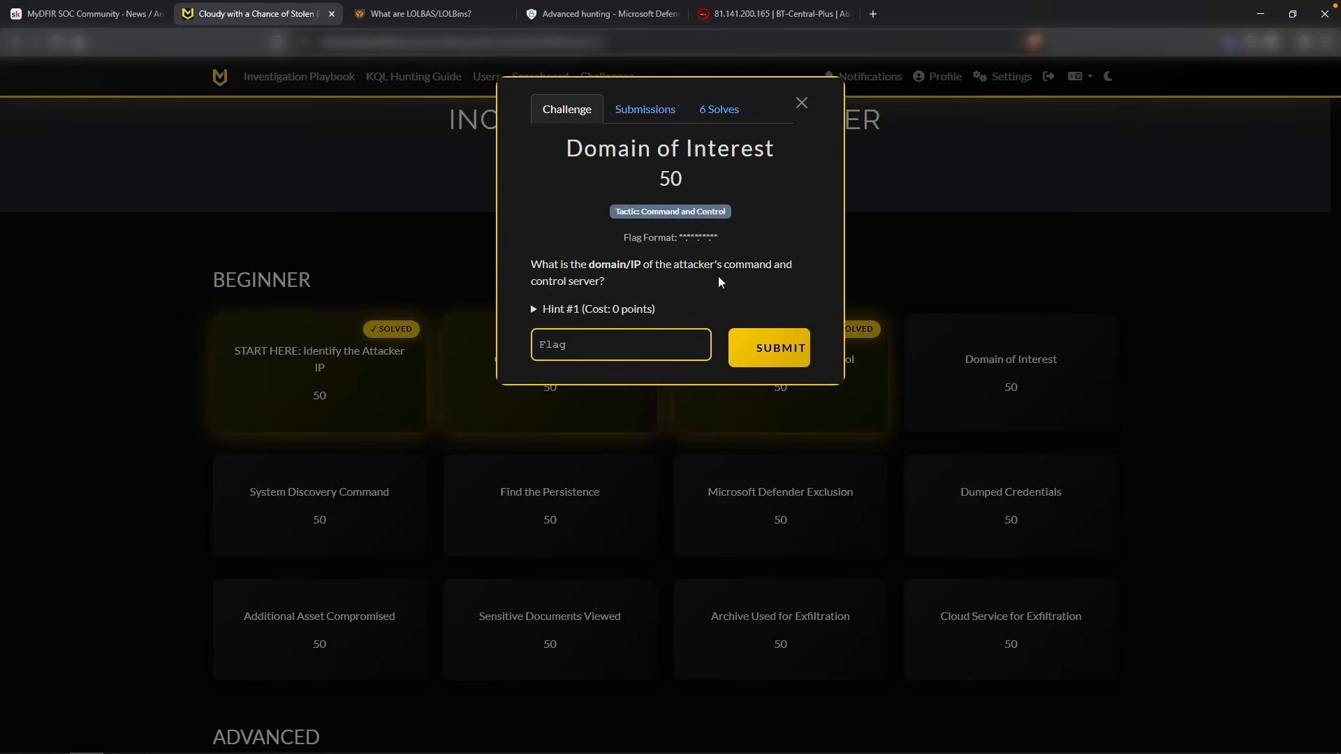
# Copy 78.141.234.86 from the Defender URL details, look it up in AbuseIPDB and examine its country and ISP
pyautogui.click(615, 16)
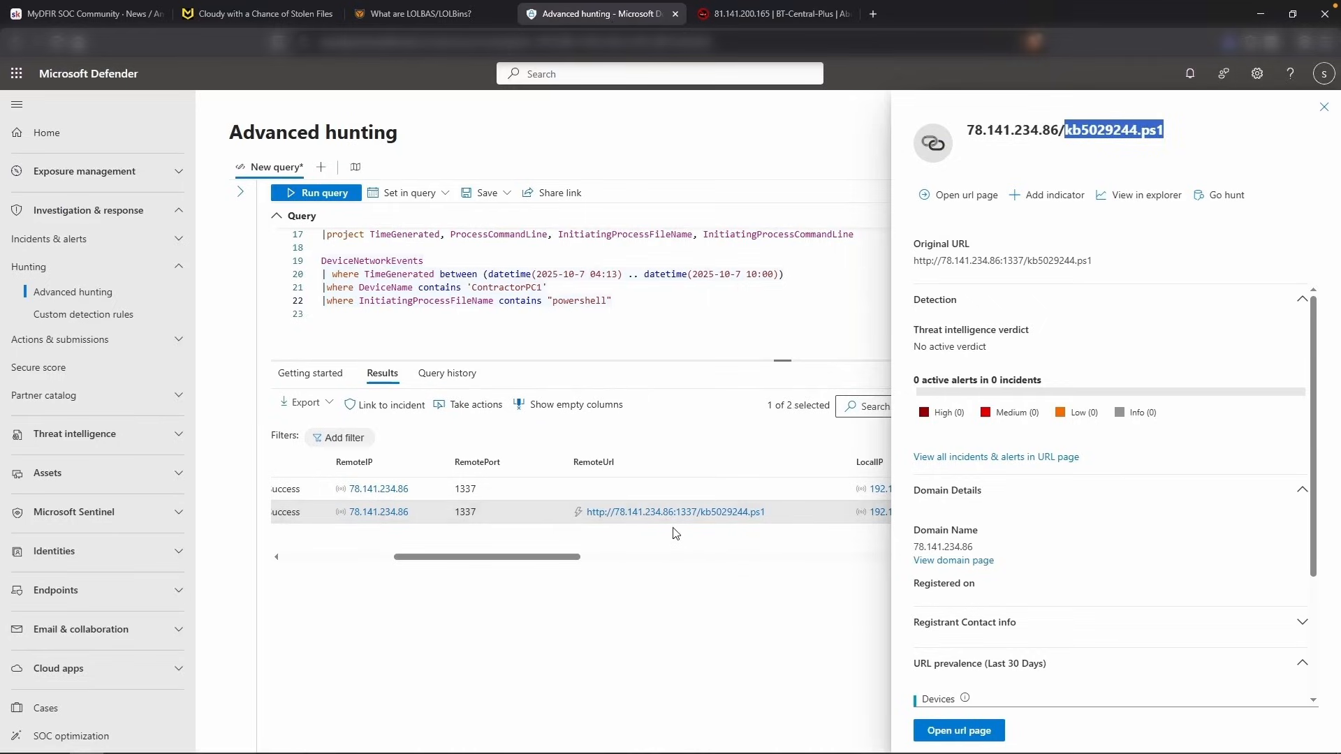
pyautogui.moveTo(1059, 131); pyautogui.dragTo(966, 131)
pyautogui.rightClick(973, 130)
pyautogui.click(983, 144)
pyautogui.click(792, 14)
pyautogui.tripleClick(814, 189)
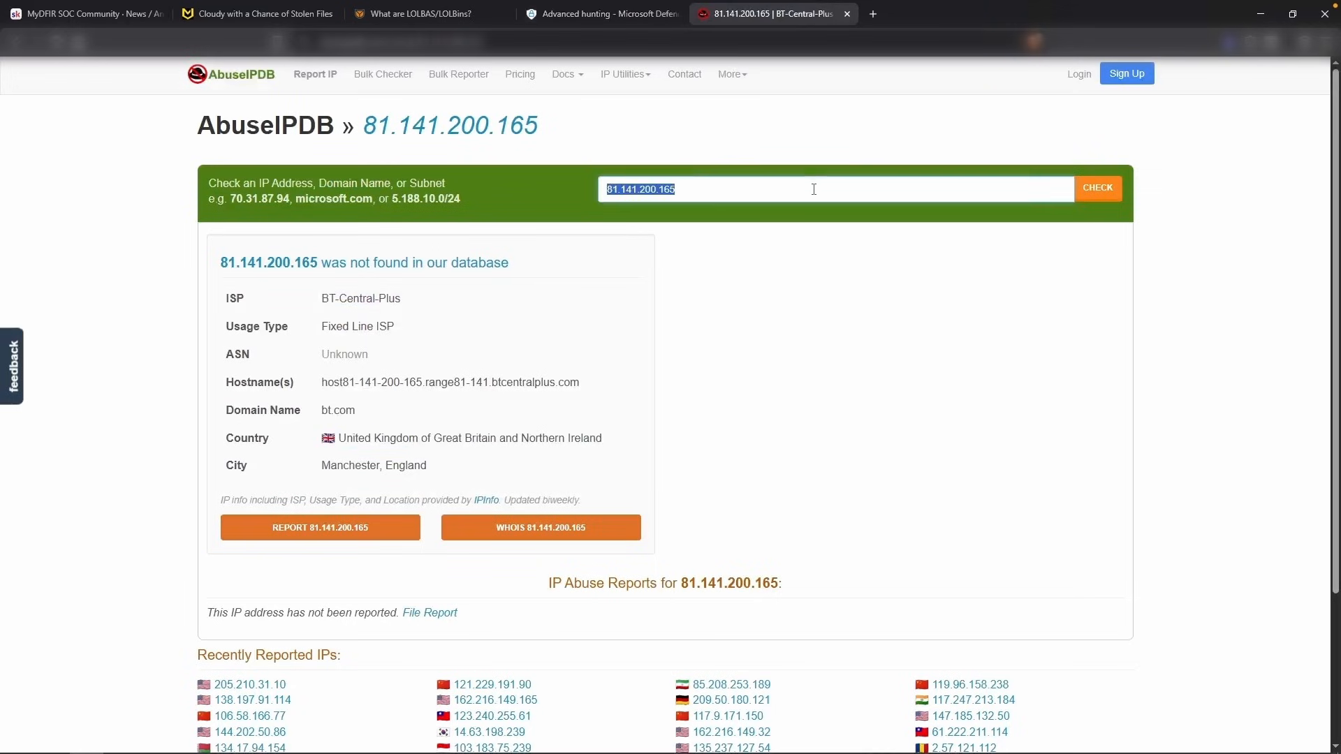
pyautogui.hotkey('ctrl', 'v')
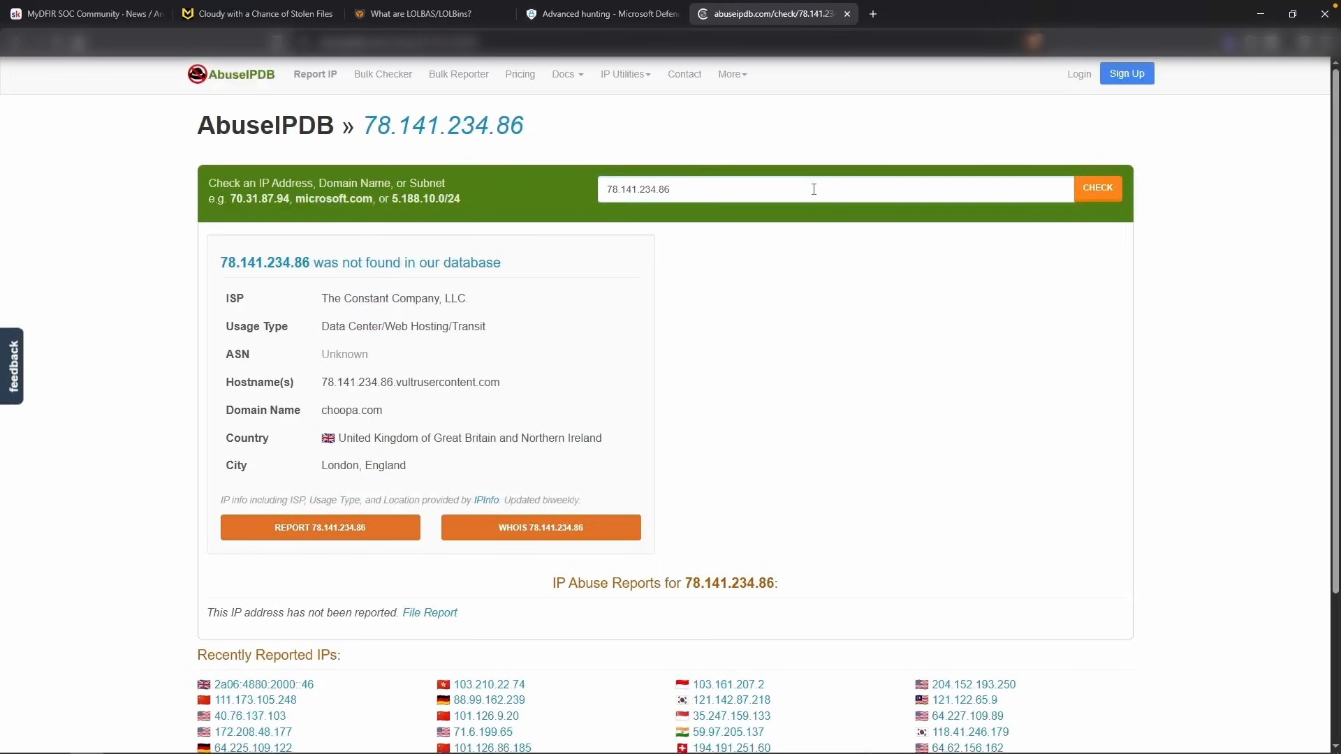
pyautogui.moveTo(335, 438); pyautogui.dragTo(428, 433)
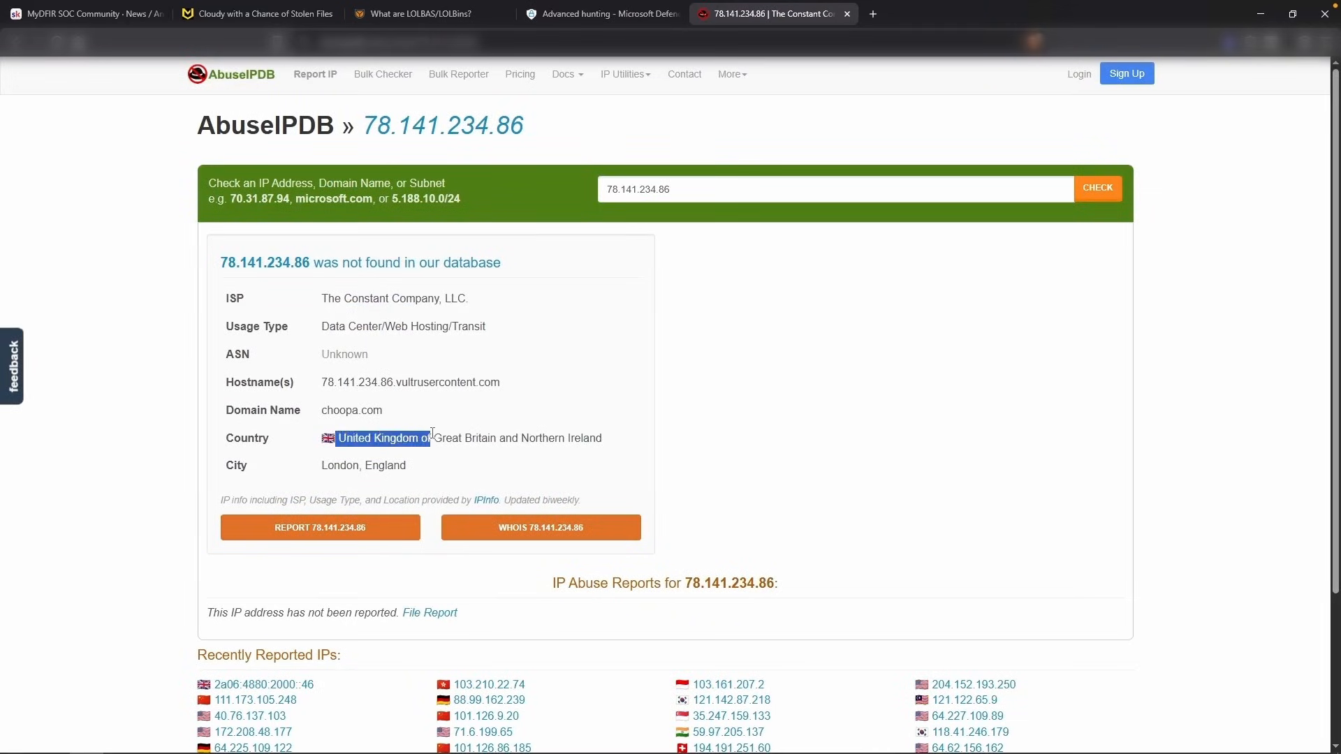
pyautogui.moveTo(322, 298); pyautogui.dragTo(479, 302)
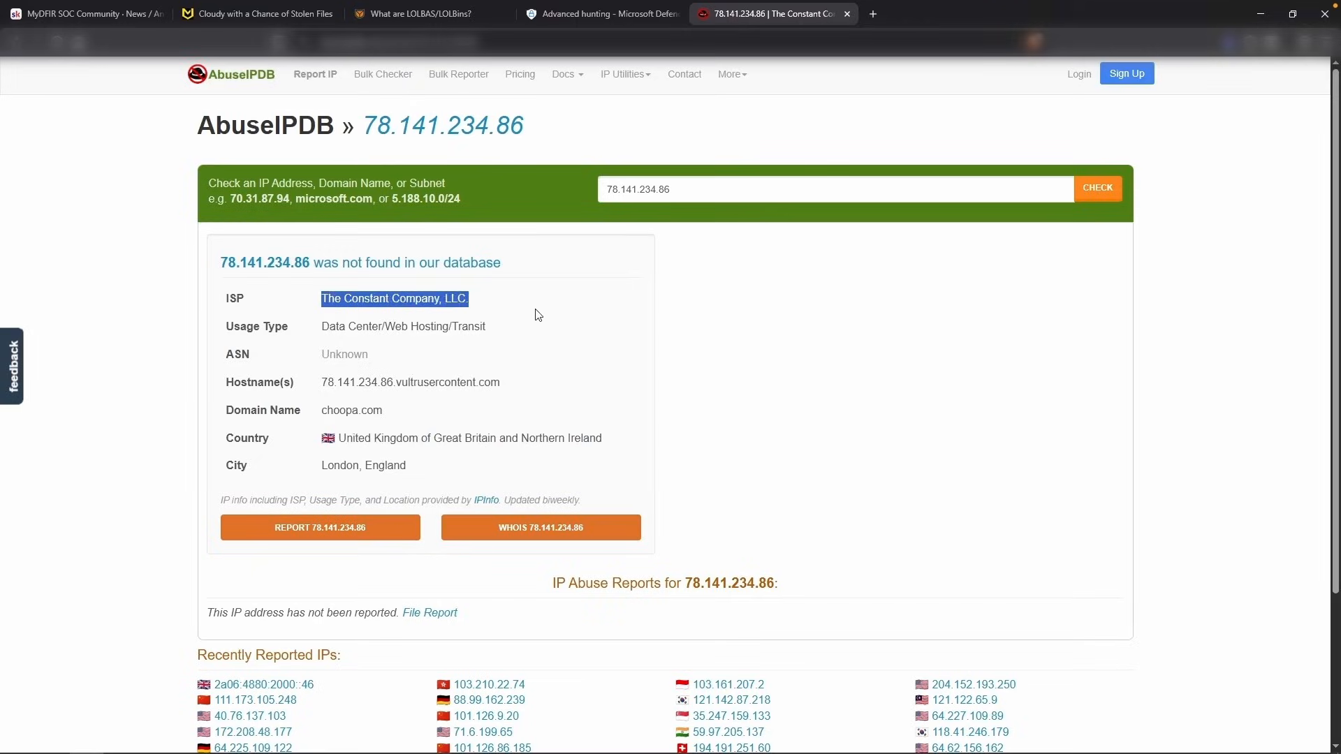
# Submit 78.141.234.86 as the flag for the Domain of Interest challenge on the CTF page and close the challenge
pyautogui.hotkey('ctrl', '2')
pyautogui.hotkey('ctrl', 'v')
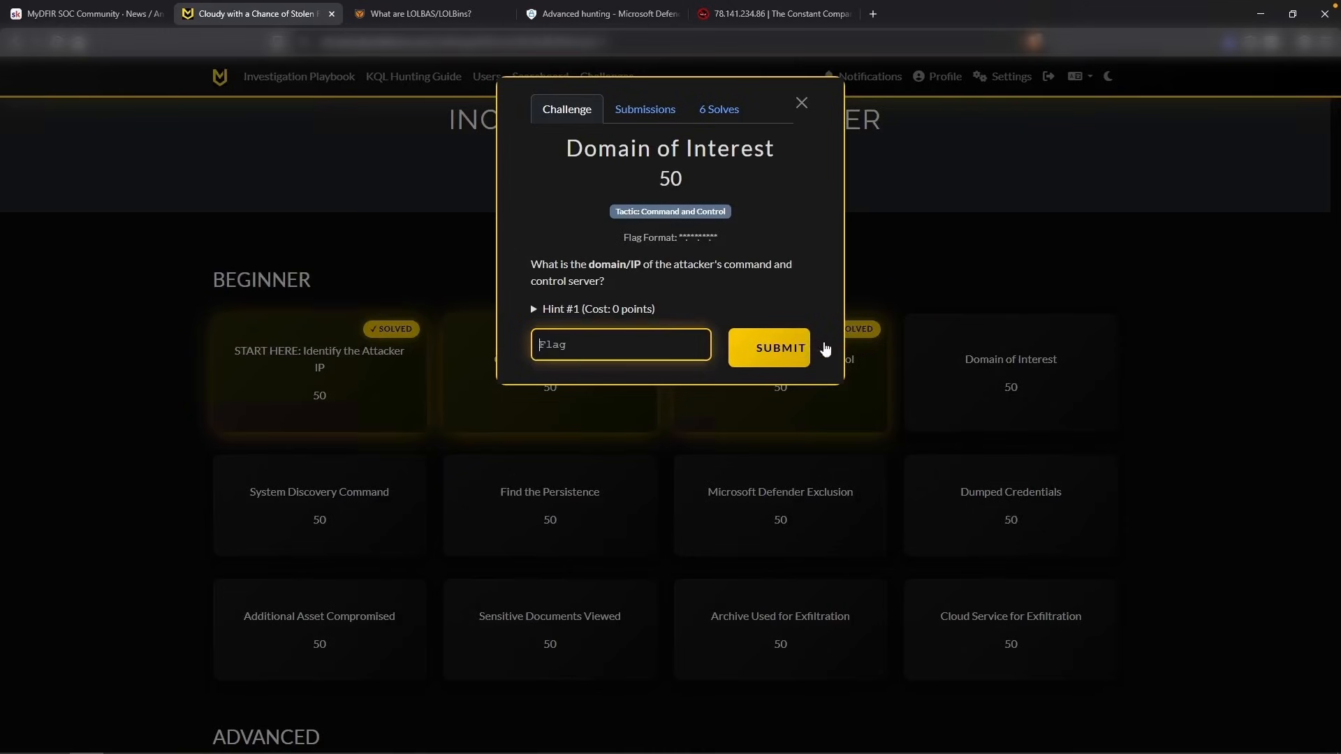
pyautogui.click(777, 349)
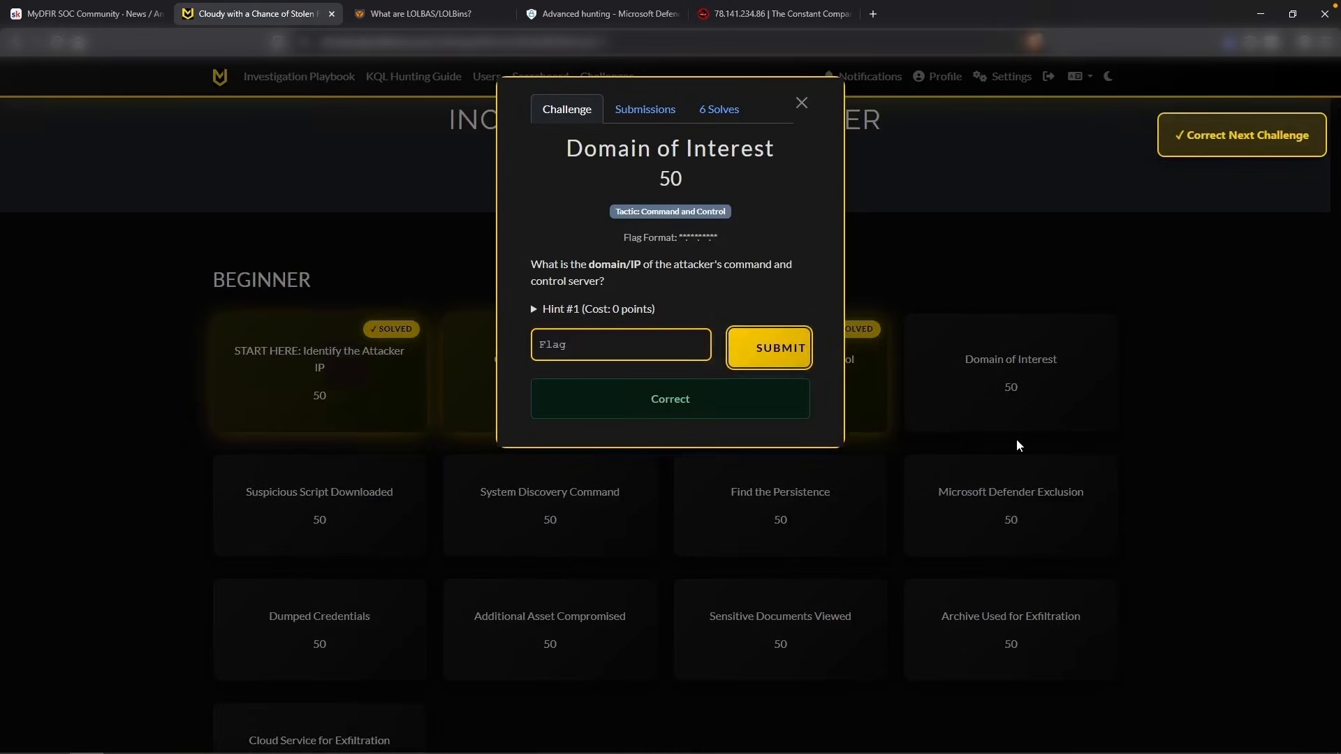
pyautogui.click(1023, 445)
# Open the Suspicious Script Downloaded challenge and read its tactic and question
pyautogui.click(350, 499)
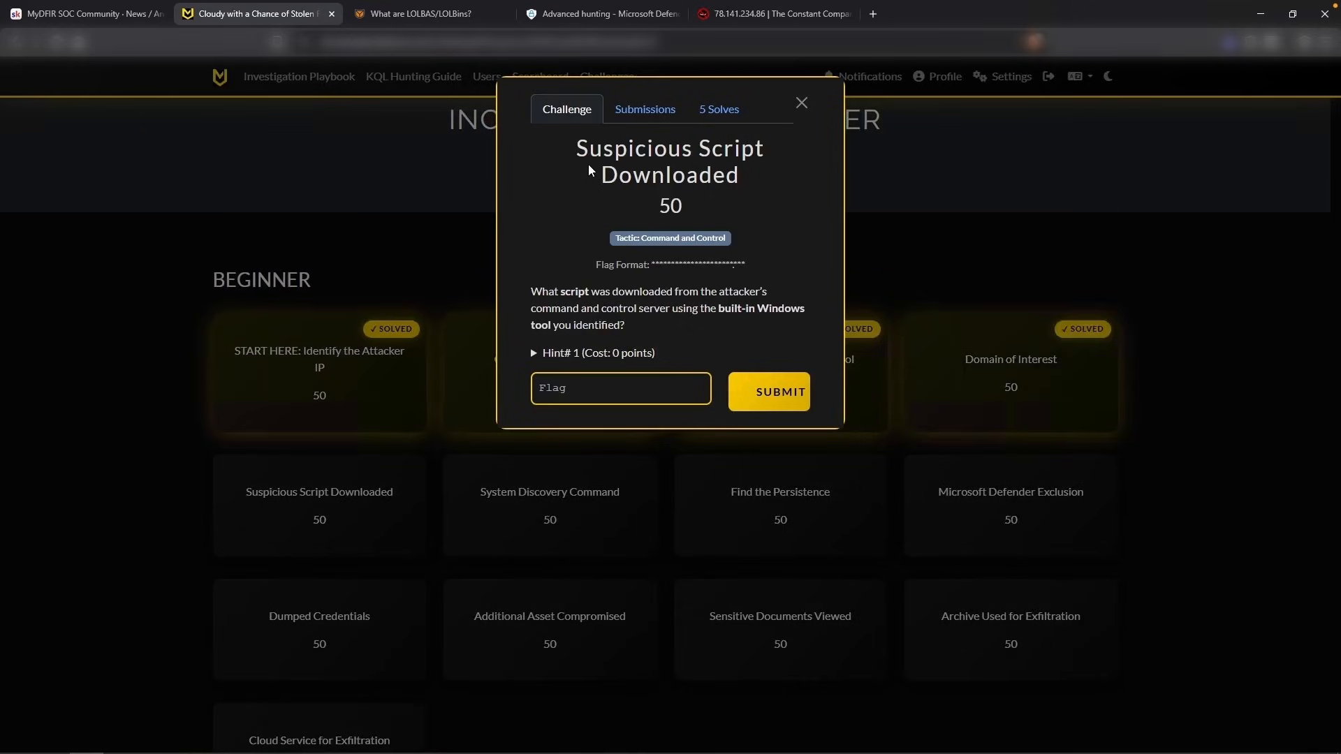
pyautogui.moveTo(615, 245); pyautogui.dragTo(737, 246)
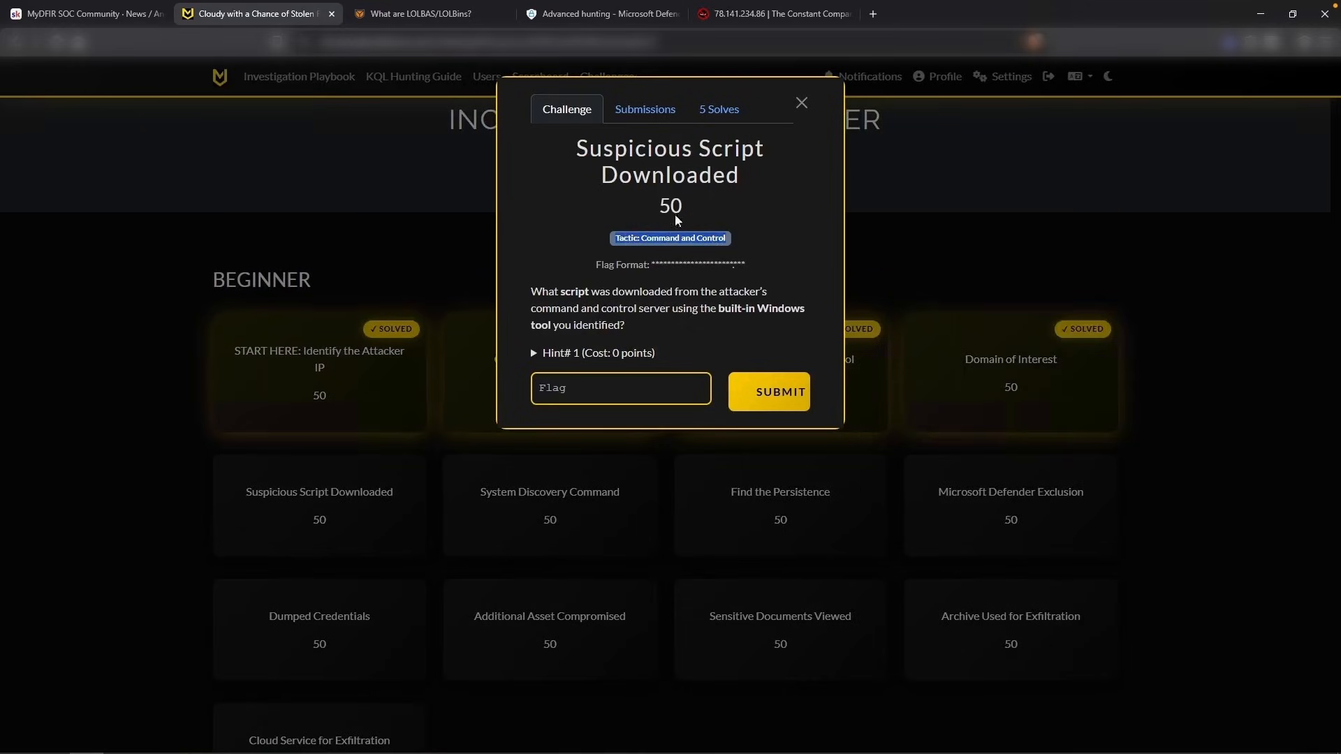
pyautogui.click(616, 183)
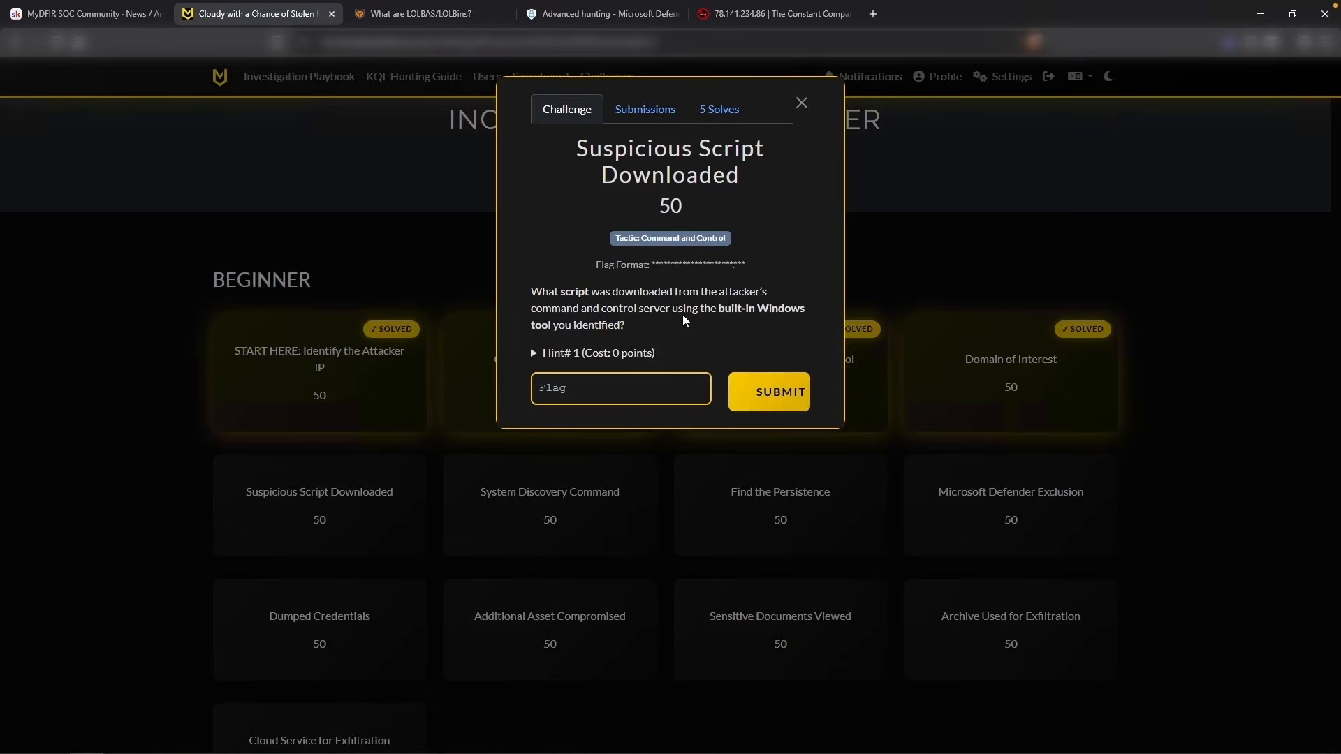
# Copy the script name kb5029244.ps1 from the Defender URL details and submit it as the Suspicious Script Downloaded flag
pyautogui.hotkey('ctrl', 'Tab')
pyautogui.hotkey('ctrl', 'Tab')
pyautogui.click(1165, 131)
pyautogui.moveTo(1165, 131)
pyautogui.mouseDown()
pyautogui.moveTo(1088, 133)
pyautogui.moveTo(1164, 131)
pyautogui.mouseUp()
pyautogui.click(1088, 133)
pyautogui.hotkey('ctrl', 'c')
pyautogui.hotkey('ctrl', 'shift', 'Tab')
pyautogui.hotkey('ctrl', 'shift', 'Tab')
pyautogui.hotkey('ctrl', 'v')
pyautogui.click(784, 391)
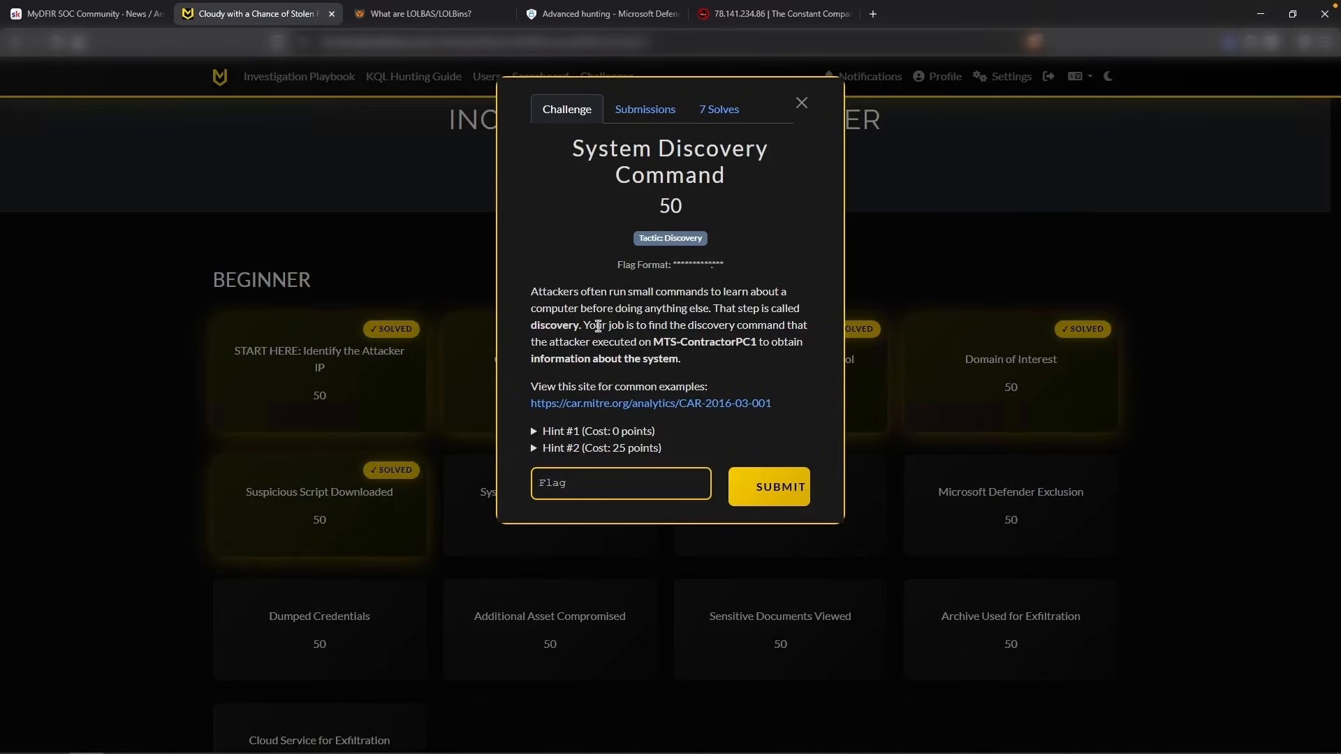
# Read the System Discovery Command challenge's description and its reference to common discovery command examples
pyautogui.moveTo(578, 307); pyautogui.dragTo(529, 312)
pyautogui.click(588, 307)
pyautogui.moveTo(601, 385); pyautogui.dragTo(659, 387)
pyautogui.click(667, 391)
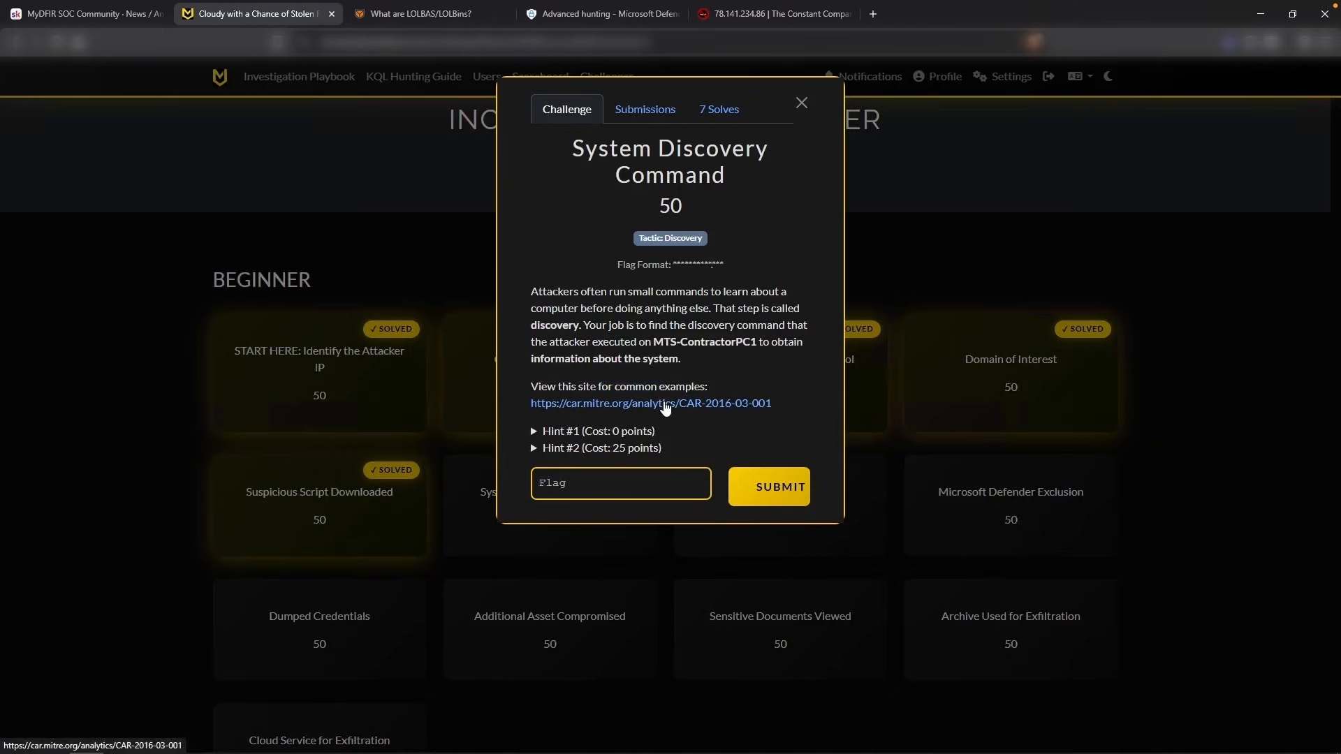
# Open the challenge's CAR-2016-03-001 reference, review its list of built-in Windows discovery commands, and return to Advanced hunting
pyautogui.click(666, 405)
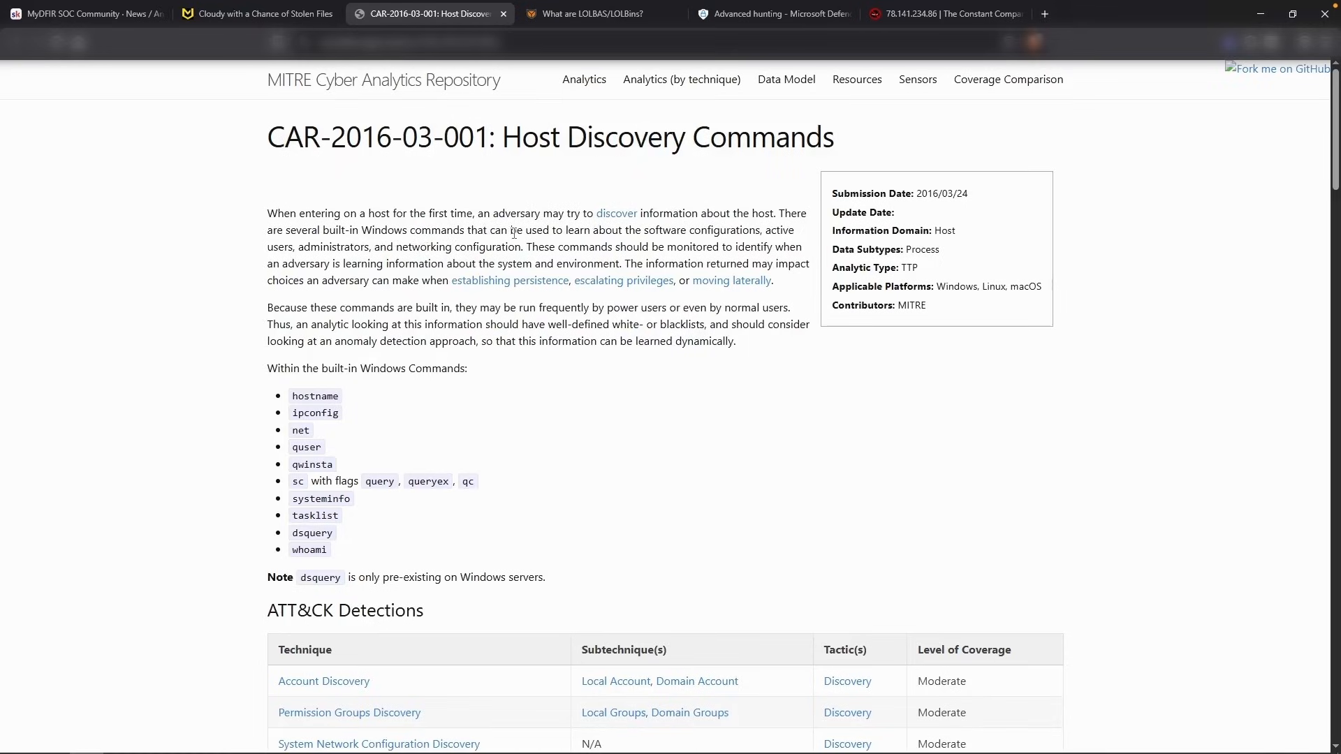
pyautogui.moveTo(289, 390); pyautogui.dragTo(330, 554)
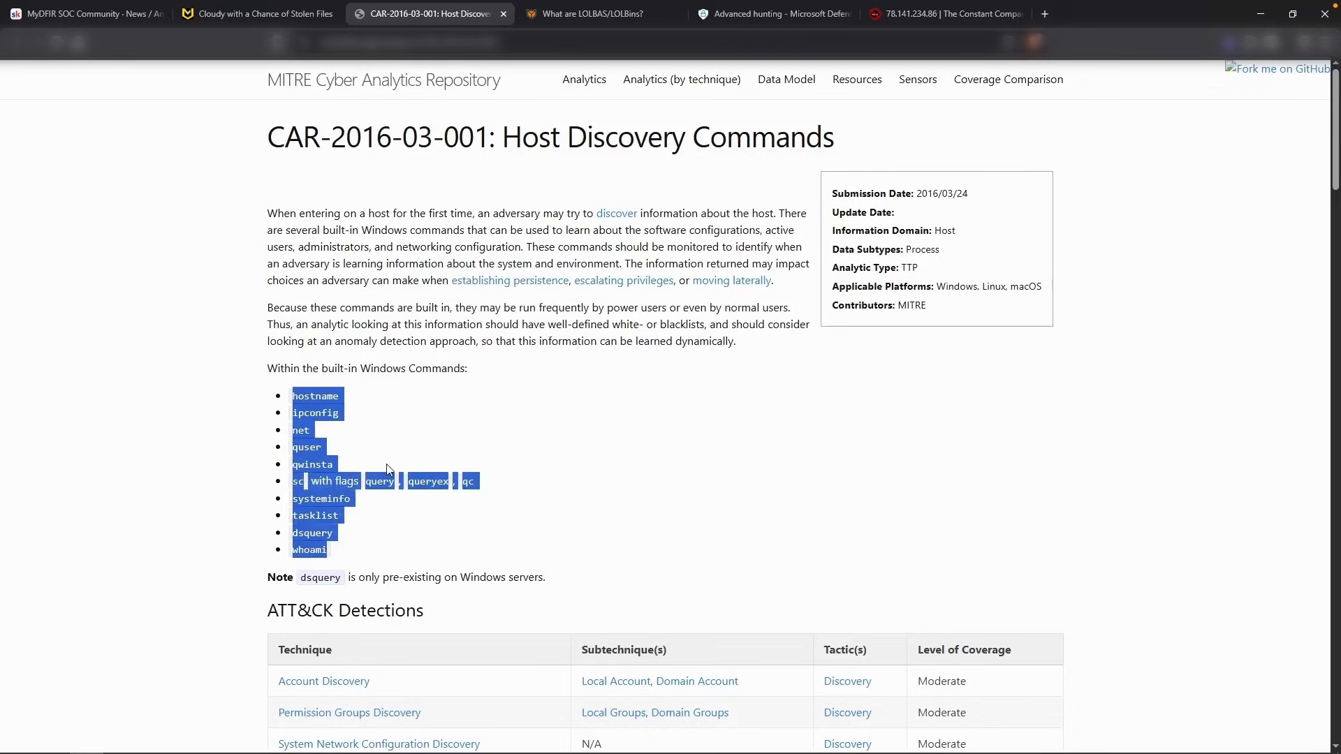
pyautogui.moveTo(292, 392); pyautogui.dragTo(326, 549)
pyautogui.click(803, 14)
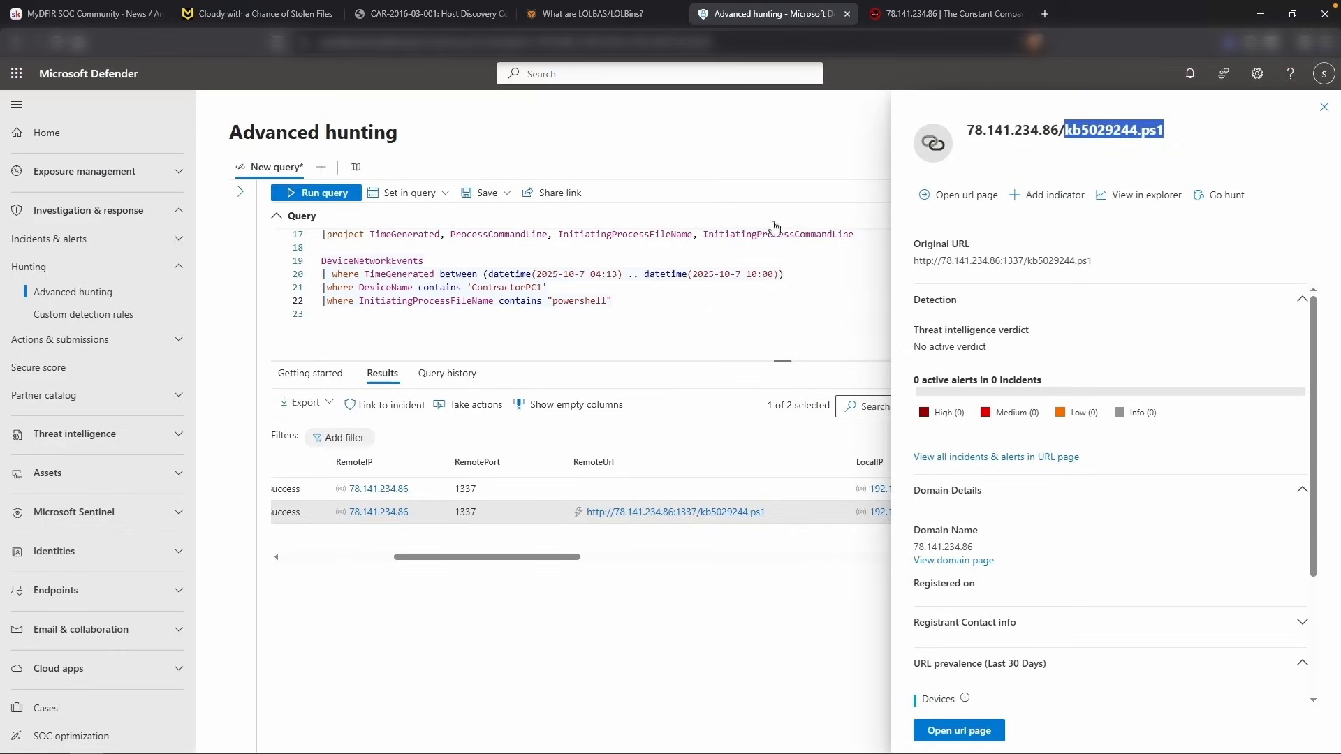
pyautogui.click(599, 331)
pyautogui.press('Return')
pyautogui.write('Device')
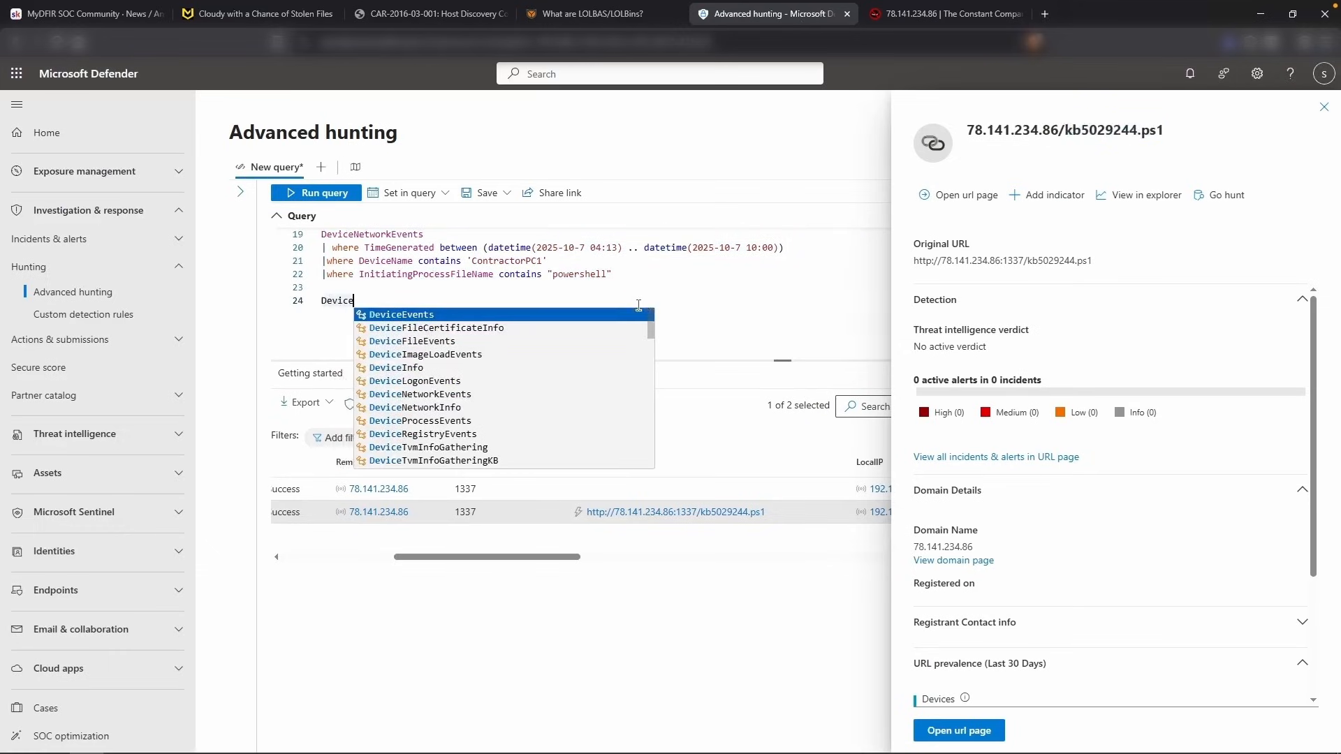
pyautogui.write('Process')
pyautogui.press('Tab')
pyautogui.press('Return')
pyautogui.write('|')
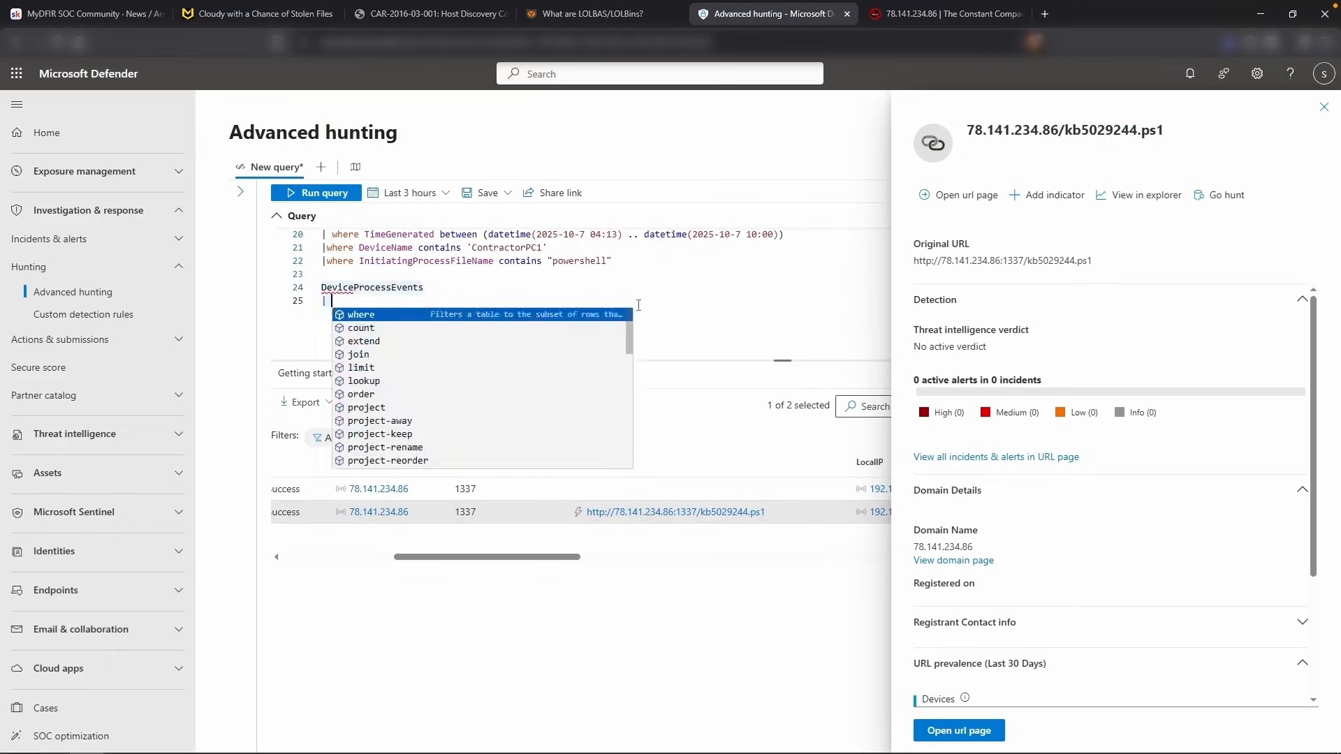
pyautogui.scroll(1, 364, 304)
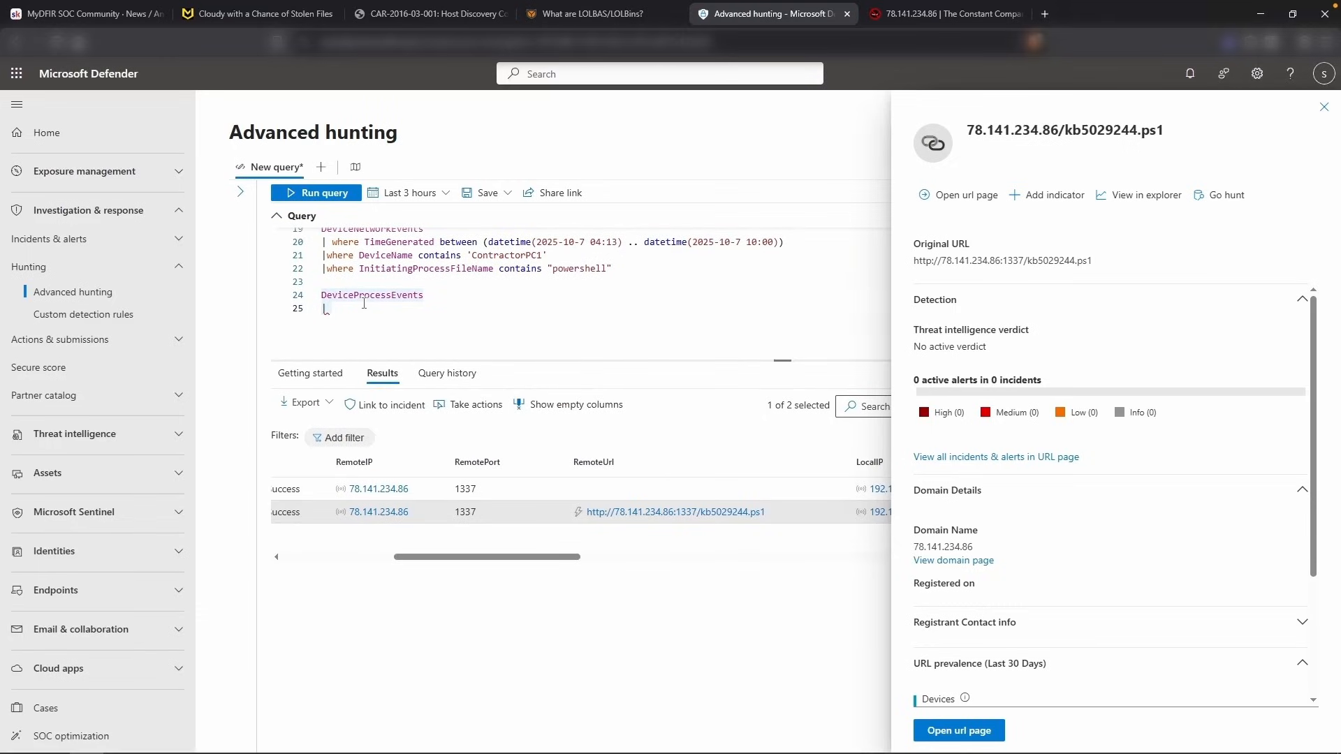
pyautogui.moveTo(362, 305); pyautogui.dragTo(320, 298)
pyautogui.press('BackSpace')
pyautogui.press('BackSpace')
pyautogui.scroll(2, 364, 303)
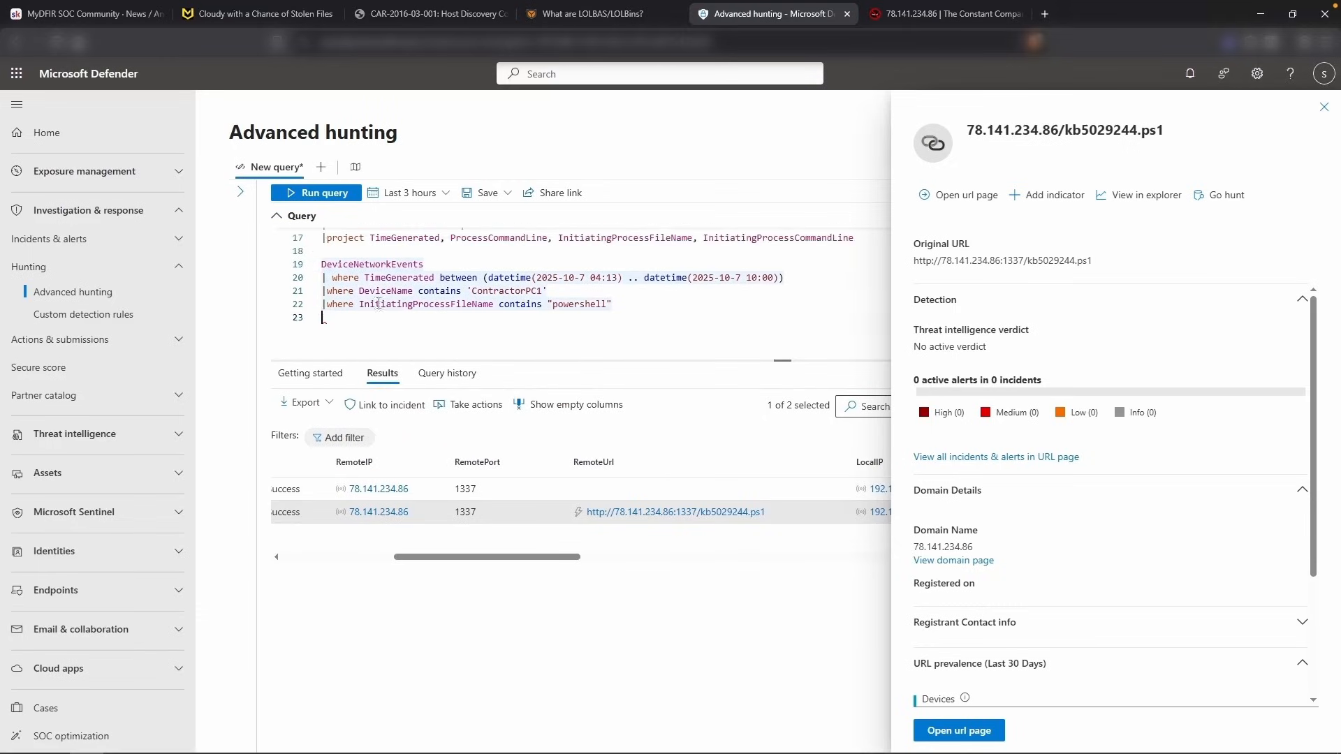
# Return to the existing DeviceProcessEvents query and close the URL details and Inspect record panes
pyautogui.scroll(2, 429, 293)
pyautogui.click(504, 288)
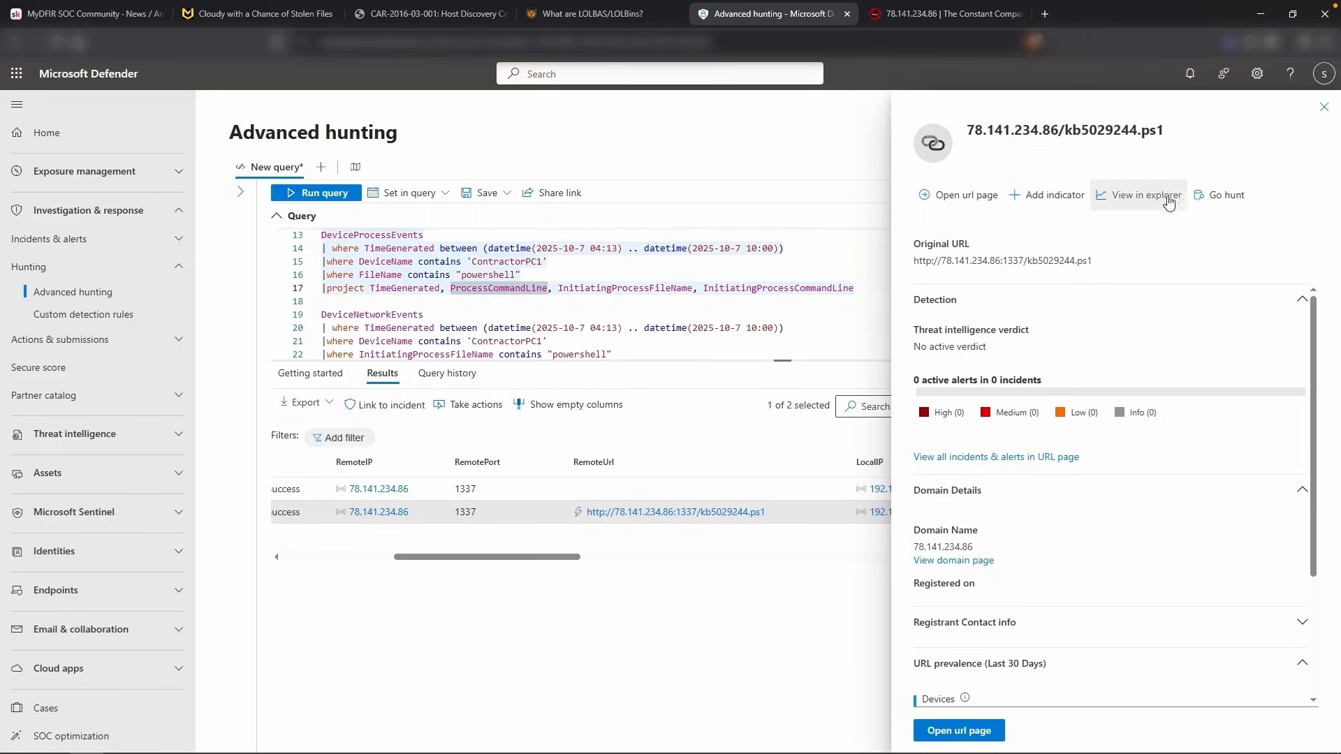
pyautogui.click(1323, 106)
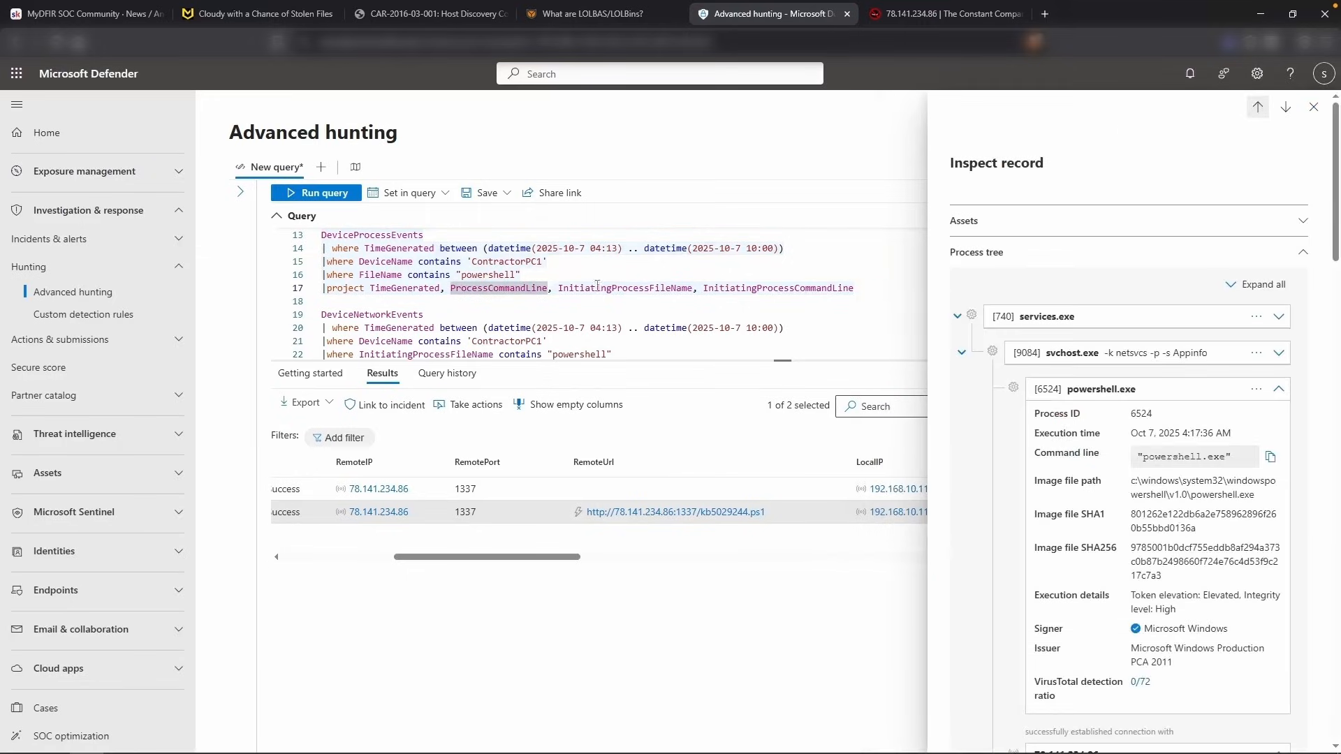
pyautogui.click(1313, 107)
# Change the DeviceProcessEvents FileName filter to ProcessCommandLine has_any ('hostname', 'ipconfig', 'net', 'quser', 'qwinsta', 'sc', 'qc', 'systeminfo', 'tasklist', 'dsquery', 'whoami')
pyautogui.scroll(2, 391, 293)
pyautogui.click(383, 275)
pyautogui.click(378, 301)
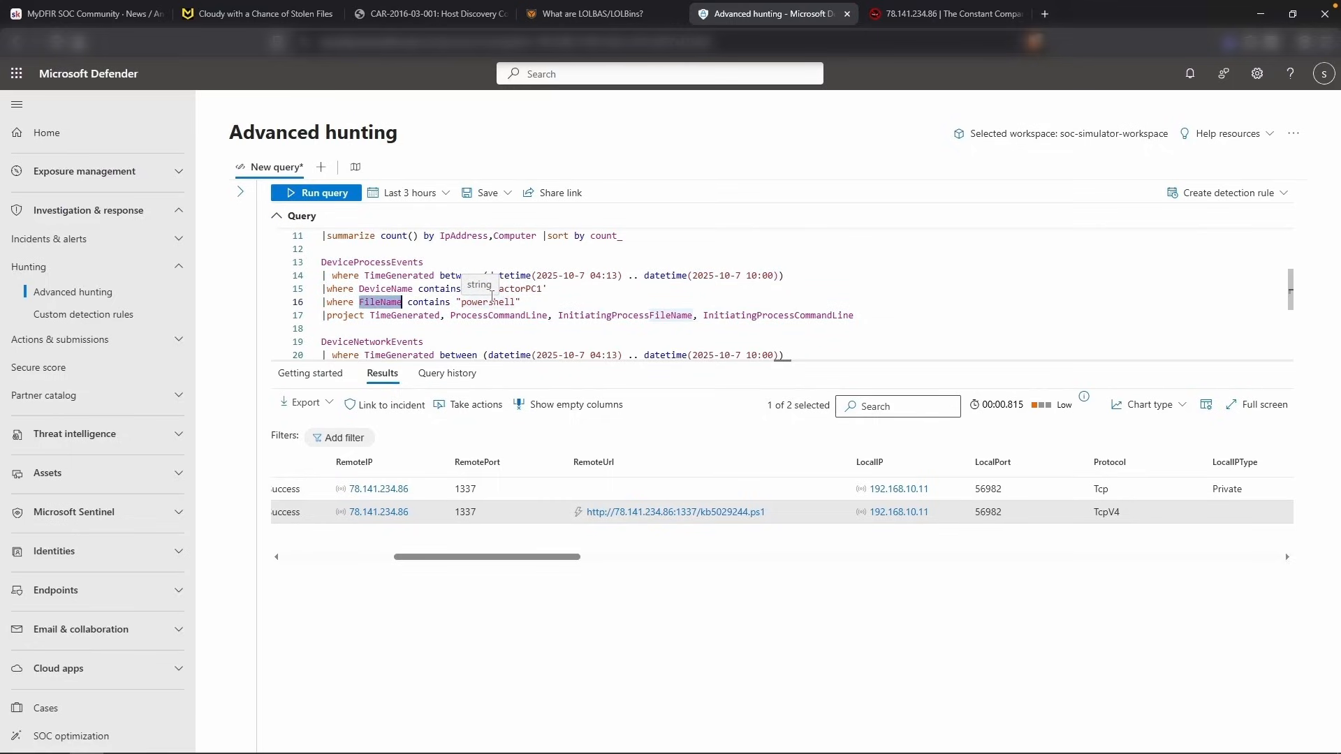
pyautogui.write('Process')
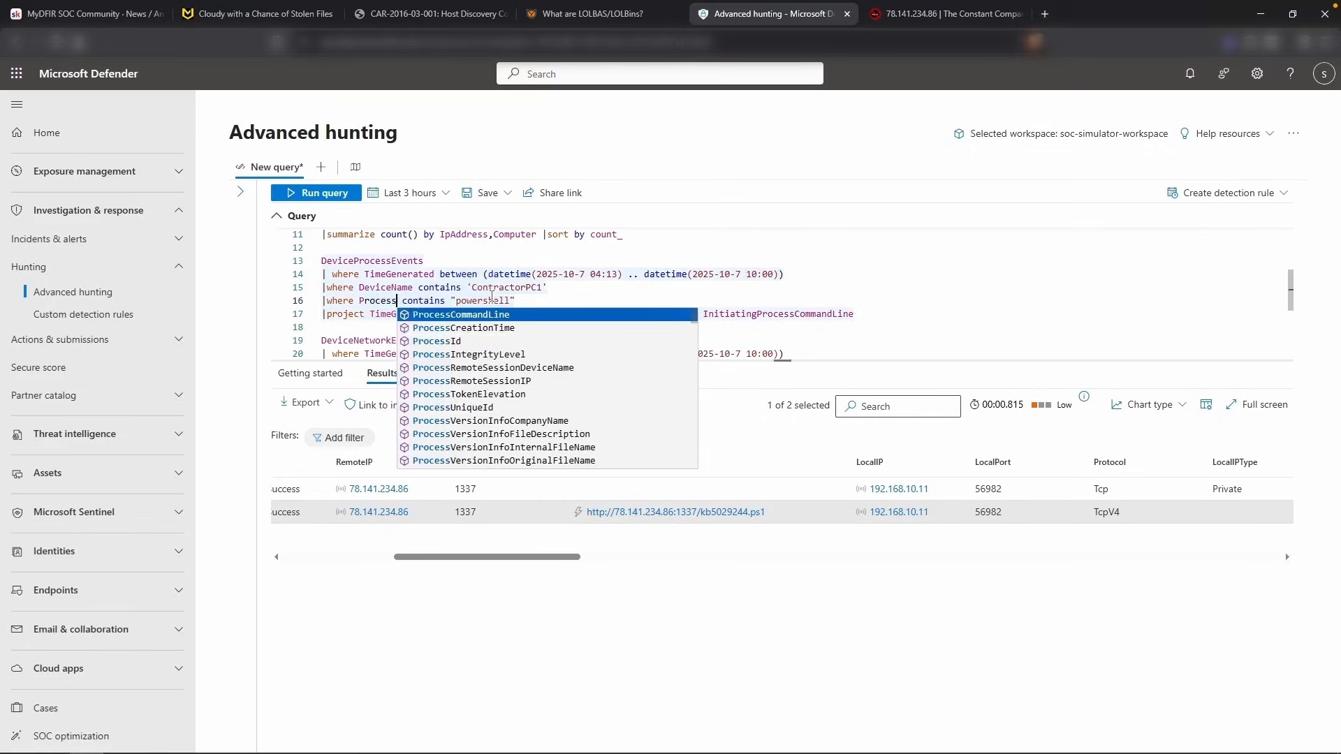
pyautogui.press('Tab')
pyautogui.doubleClick(491, 297)
pyautogui.write('ine')
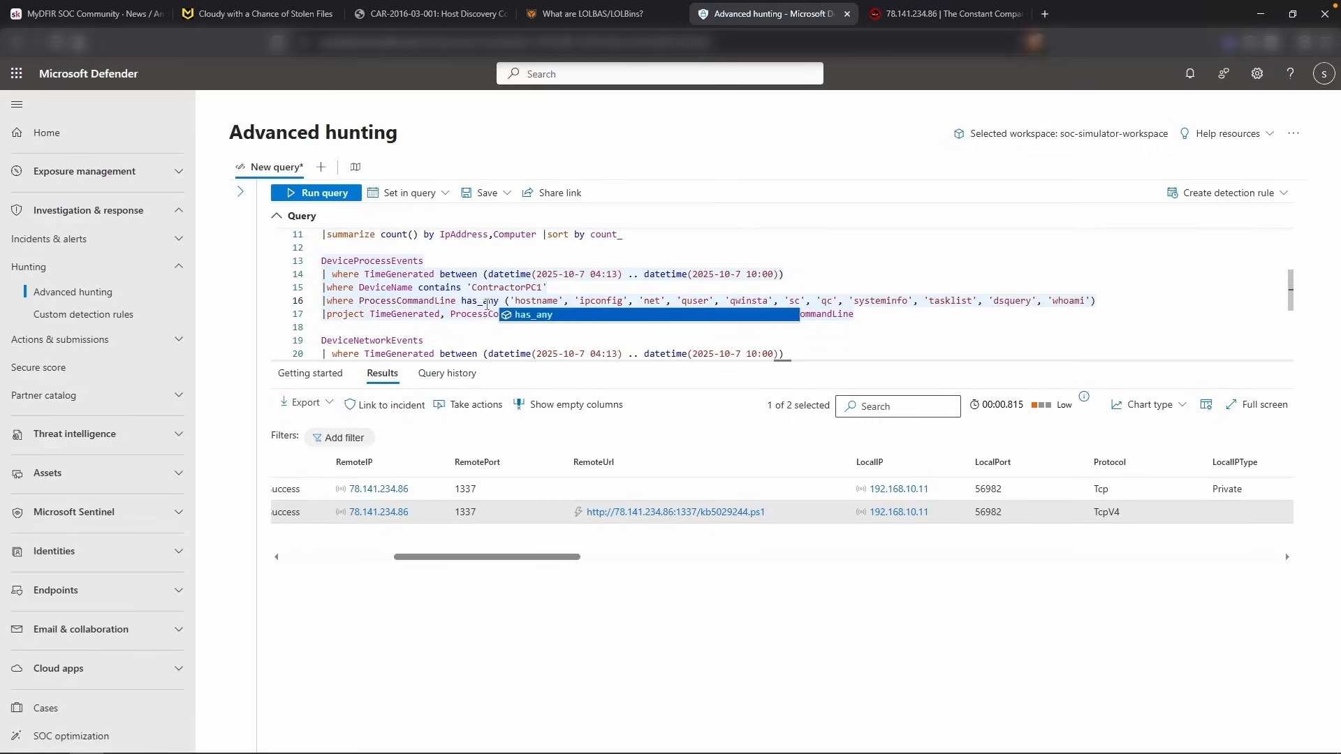
# Check the has_any command list, run the DeviceProcessEvents query and widen the TimeGenerated column to show full timestamps
pyautogui.doubleClick(482, 301)
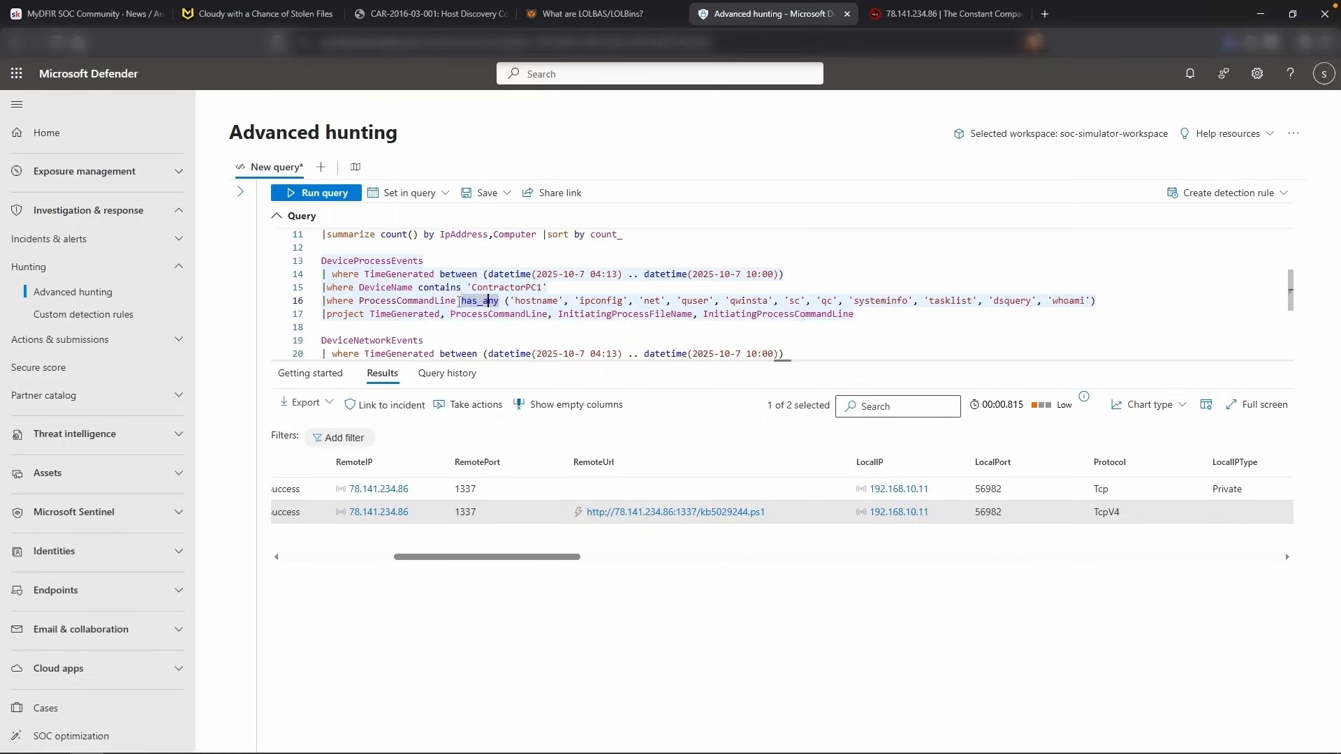
pyautogui.doubleClick(580, 301)
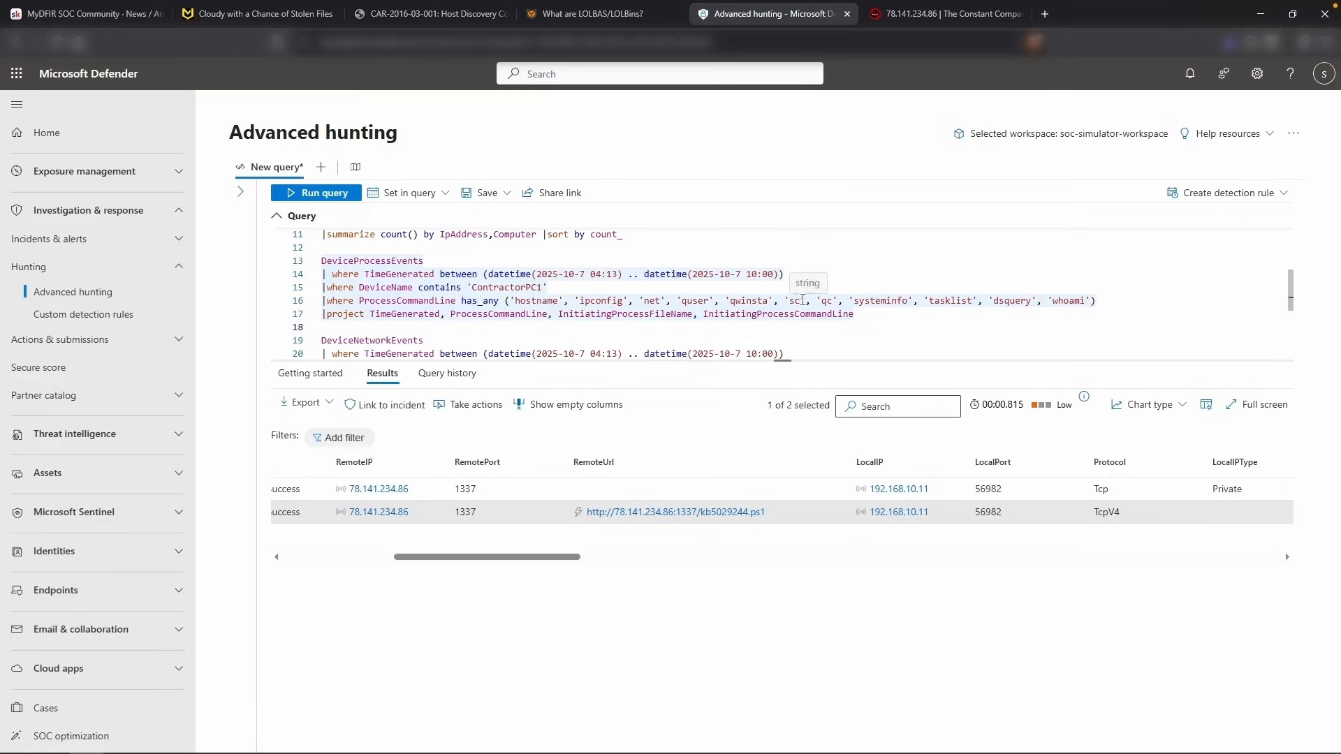
pyautogui.doubleClick(794, 301)
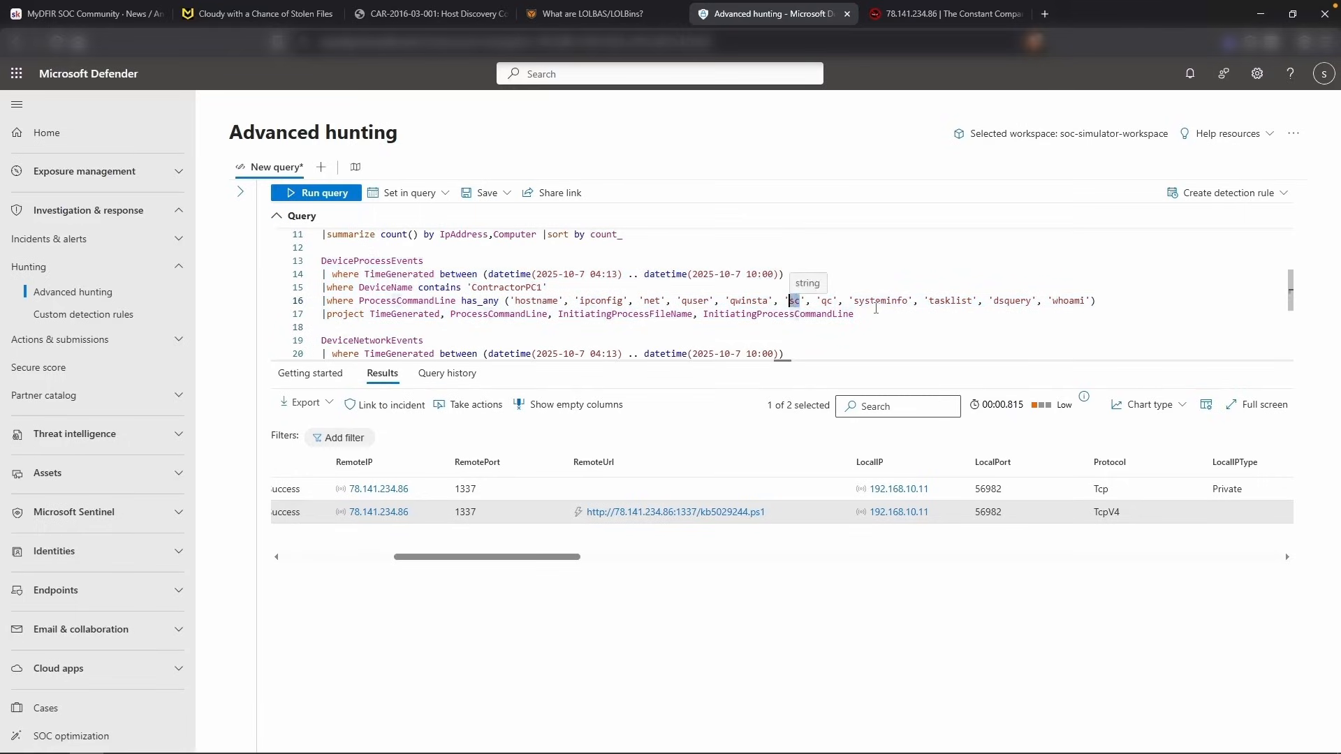
pyautogui.doubleClick(831, 313)
pyautogui.click(838, 300)
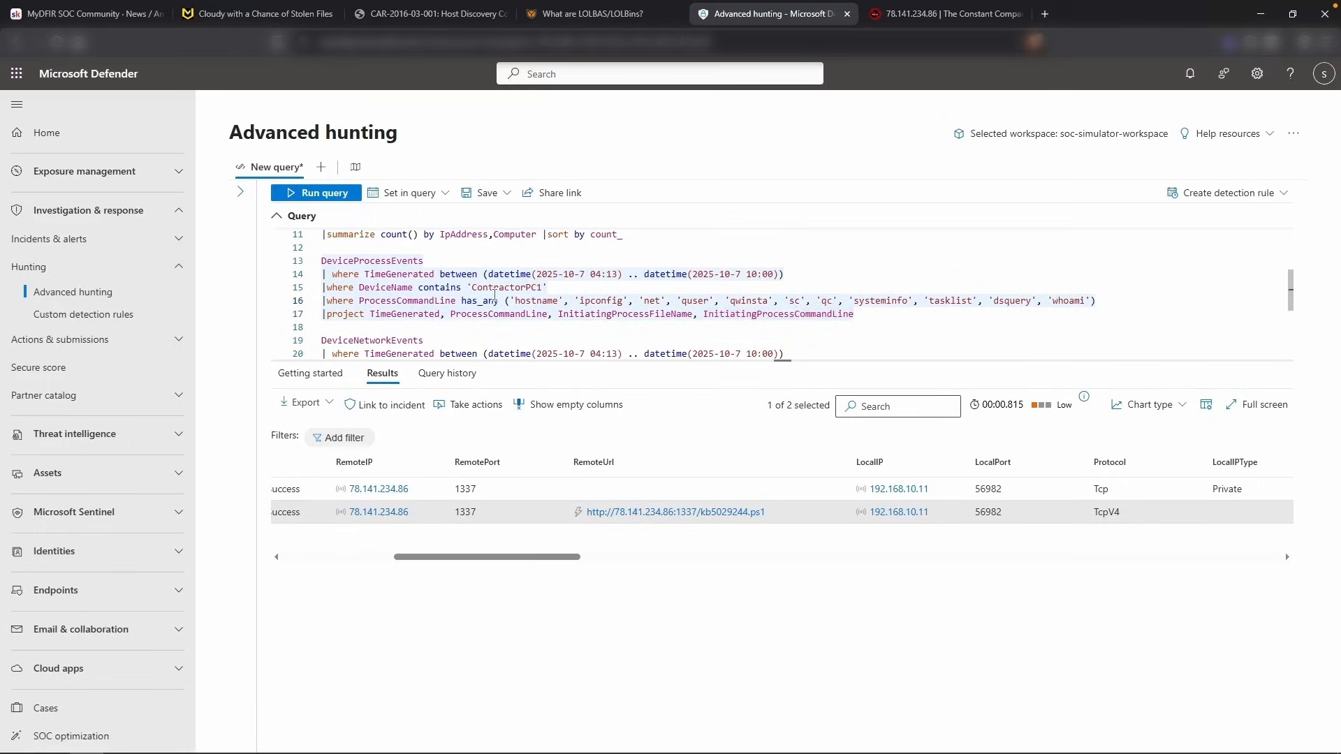
pyautogui.doubleClick(493, 300)
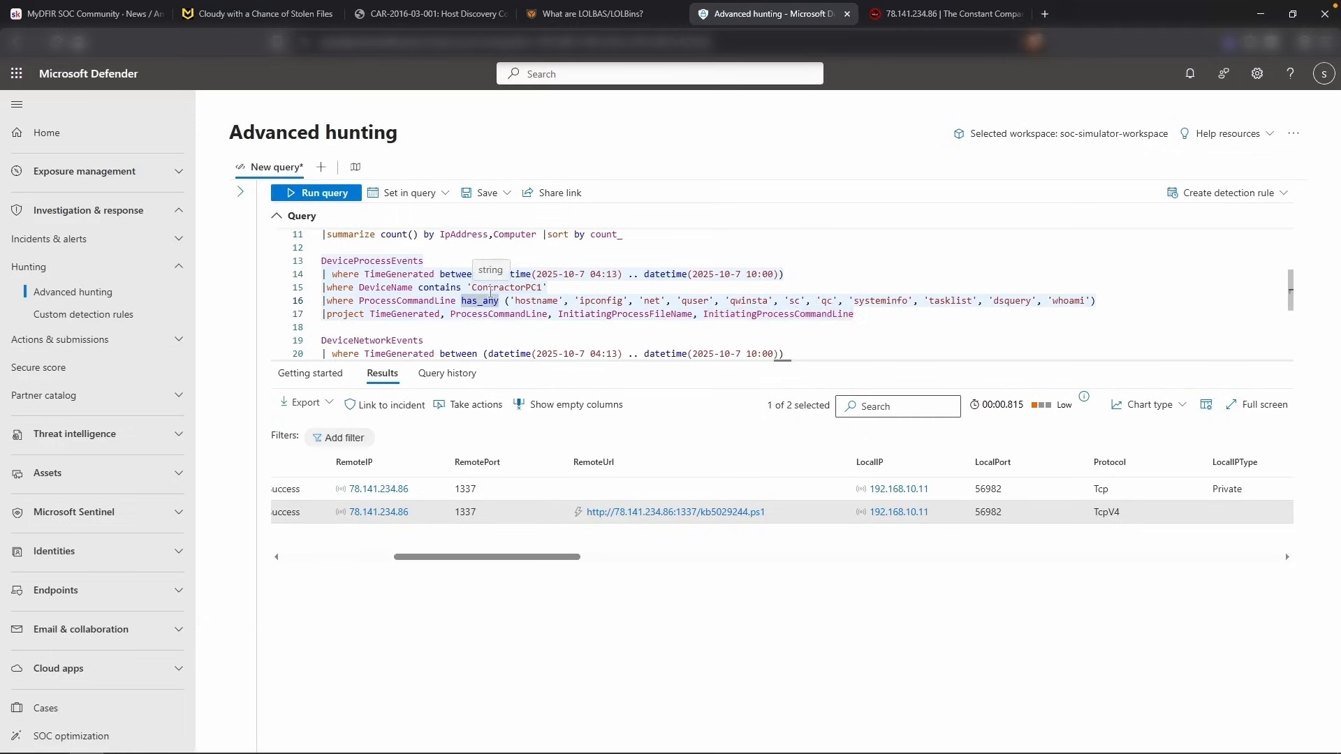
pyautogui.hotkey('shift', 'Return')
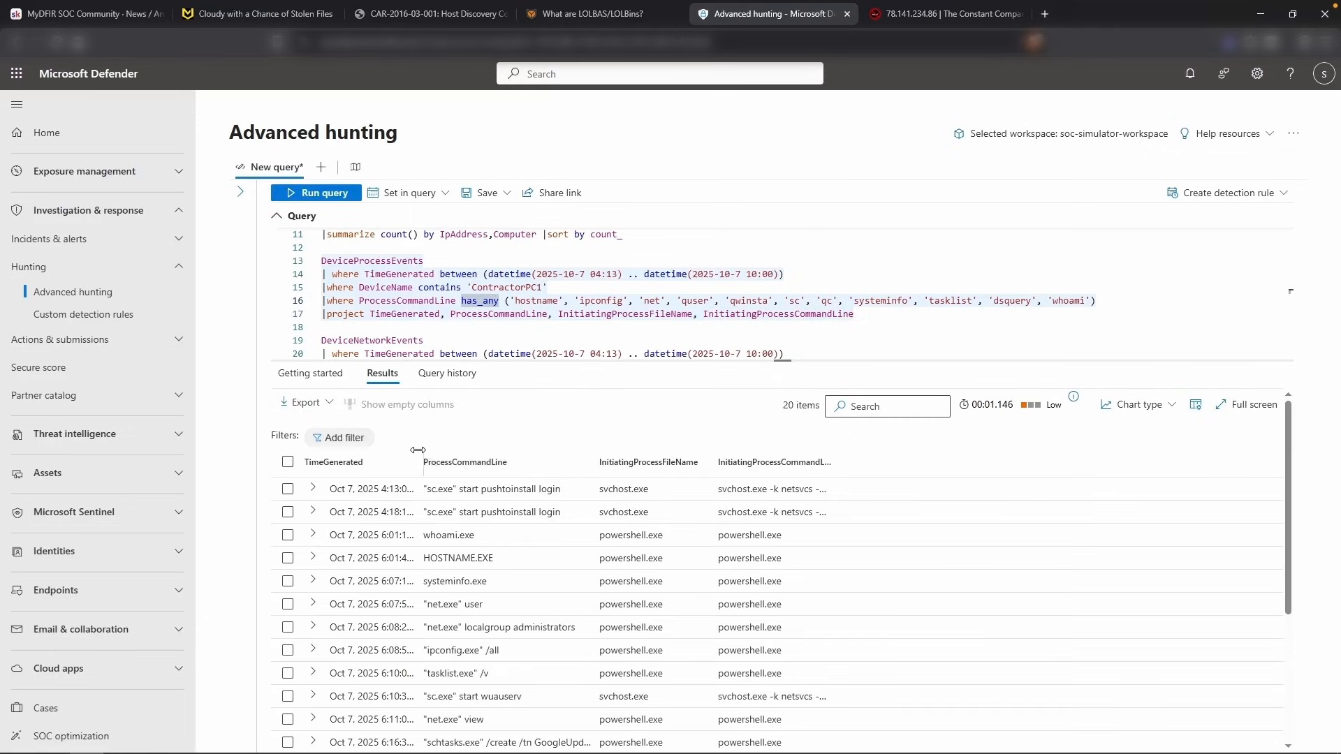
pyautogui.doubleClick(789, 406)
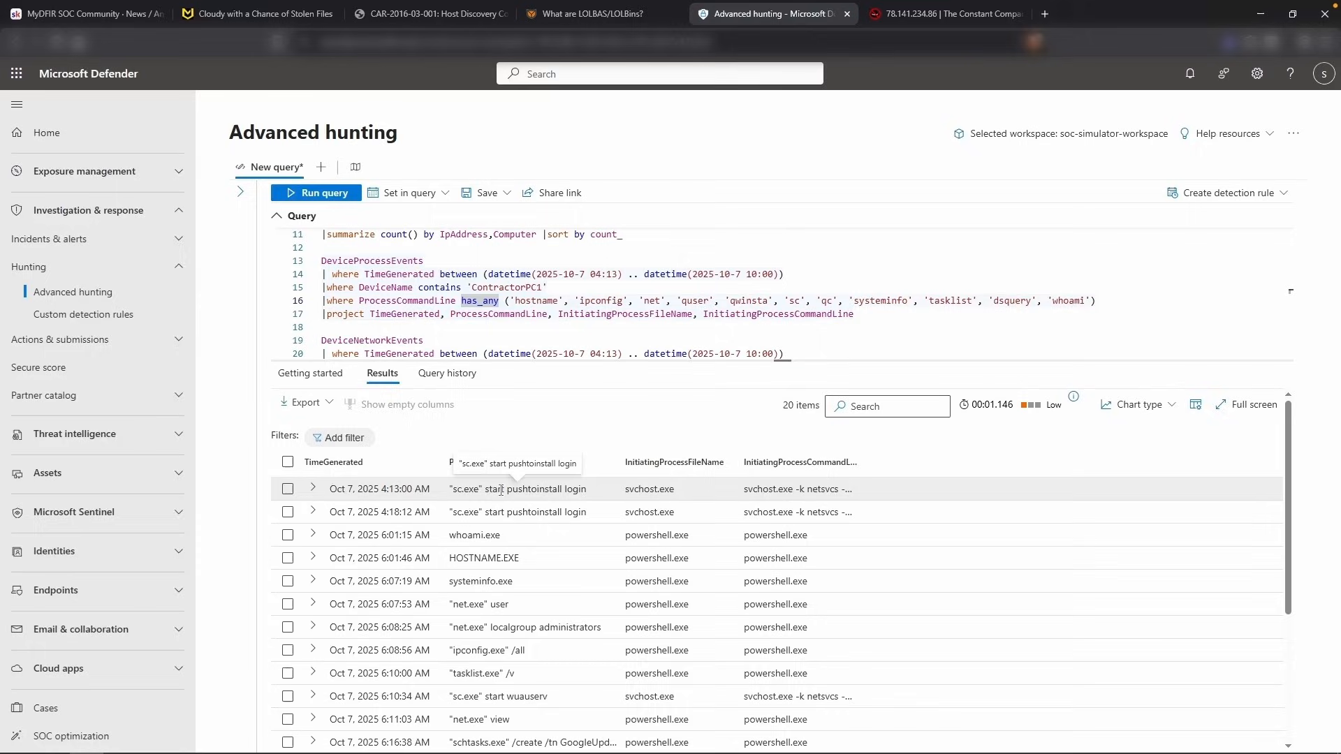
# Compare the sc flags listed on the CAR-2016-03-001 page with the first sc.exe command line in the query results
pyautogui.click(430, 17)
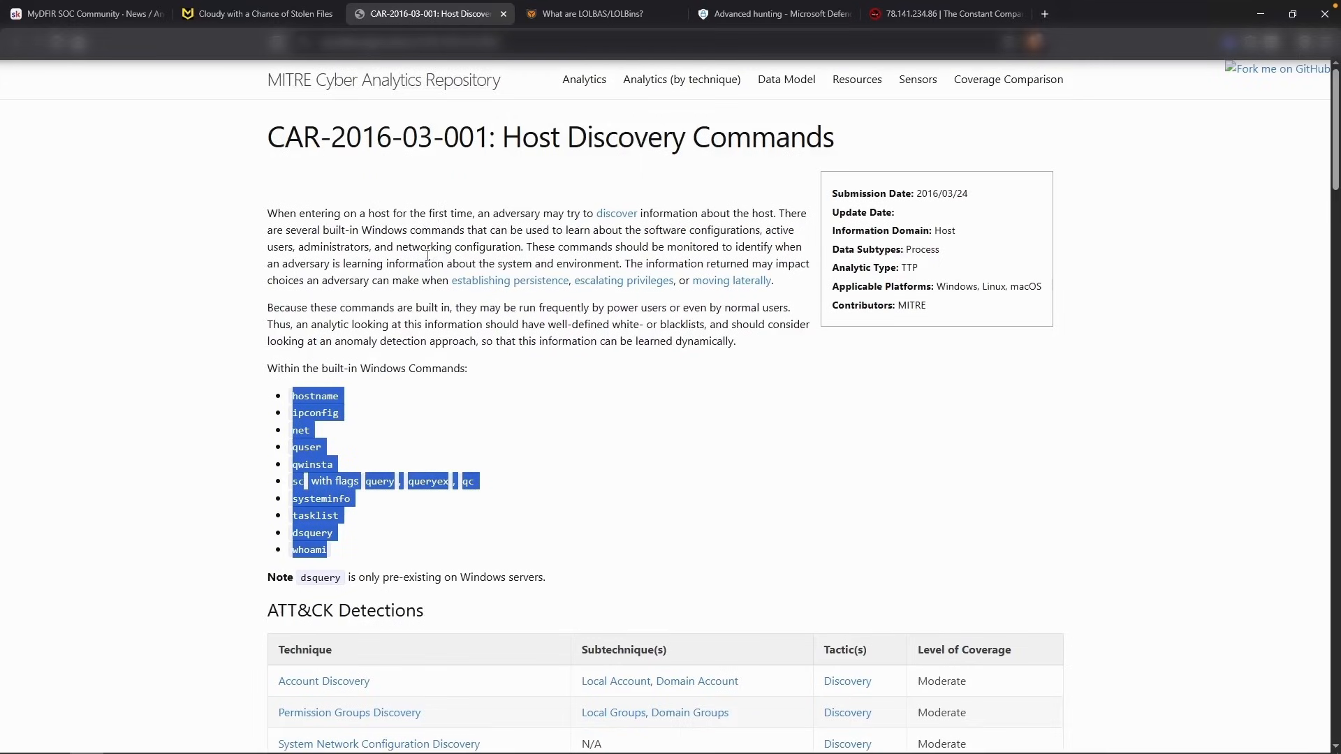
pyautogui.click(355, 359)
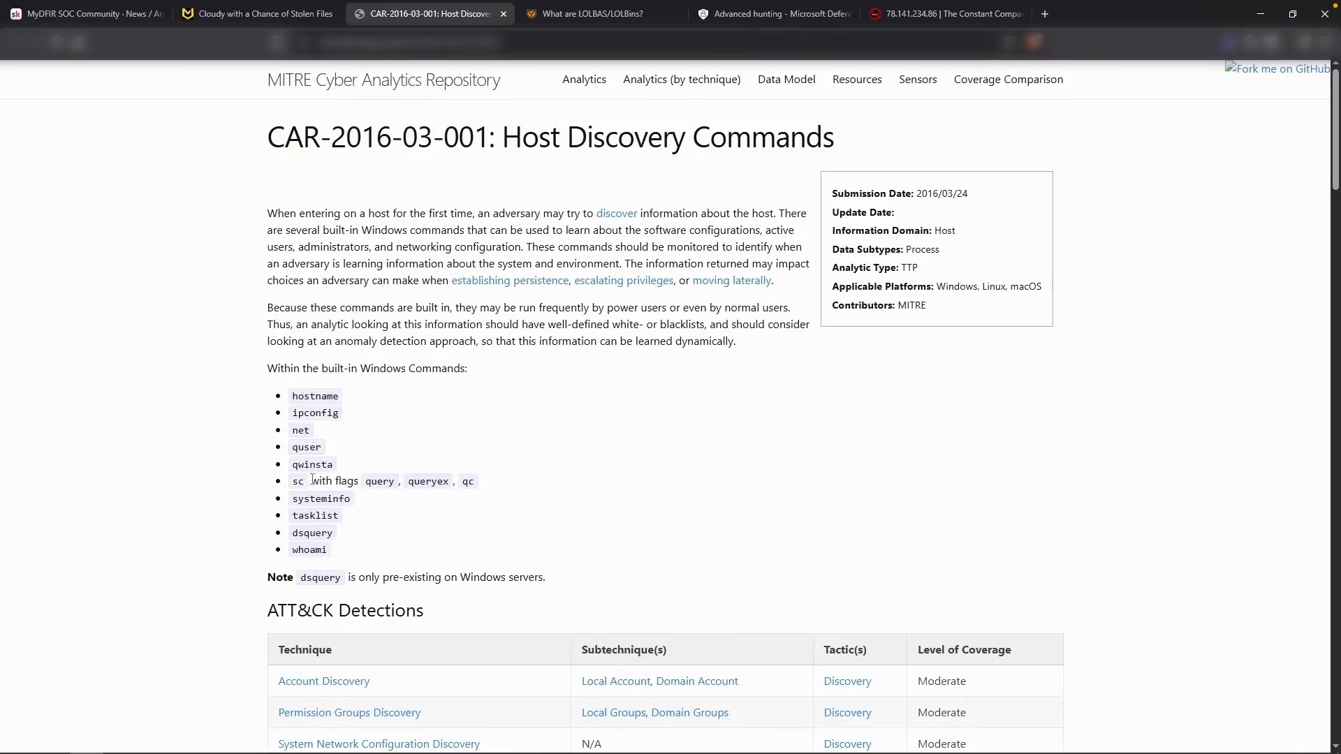
pyautogui.moveTo(296, 484); pyautogui.dragTo(473, 483)
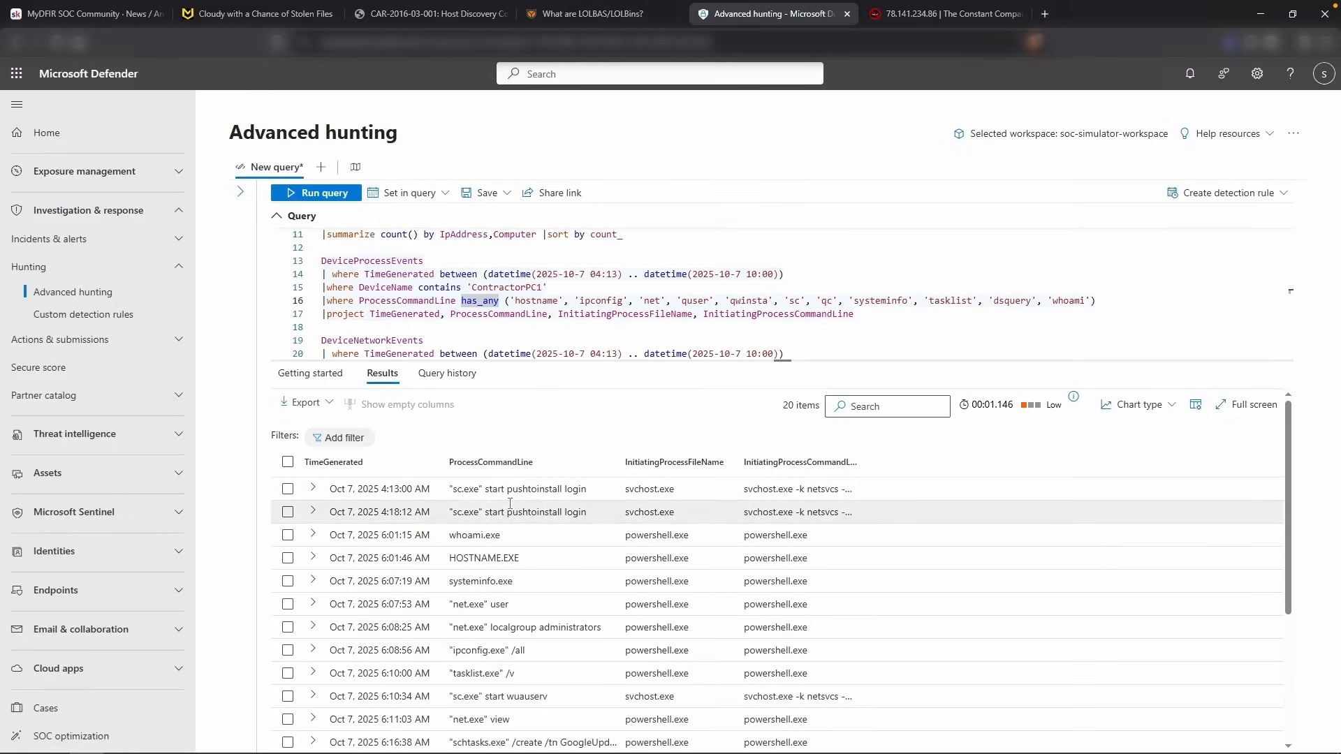
pyautogui.moveTo(451, 492); pyautogui.dragTo(549, 492)
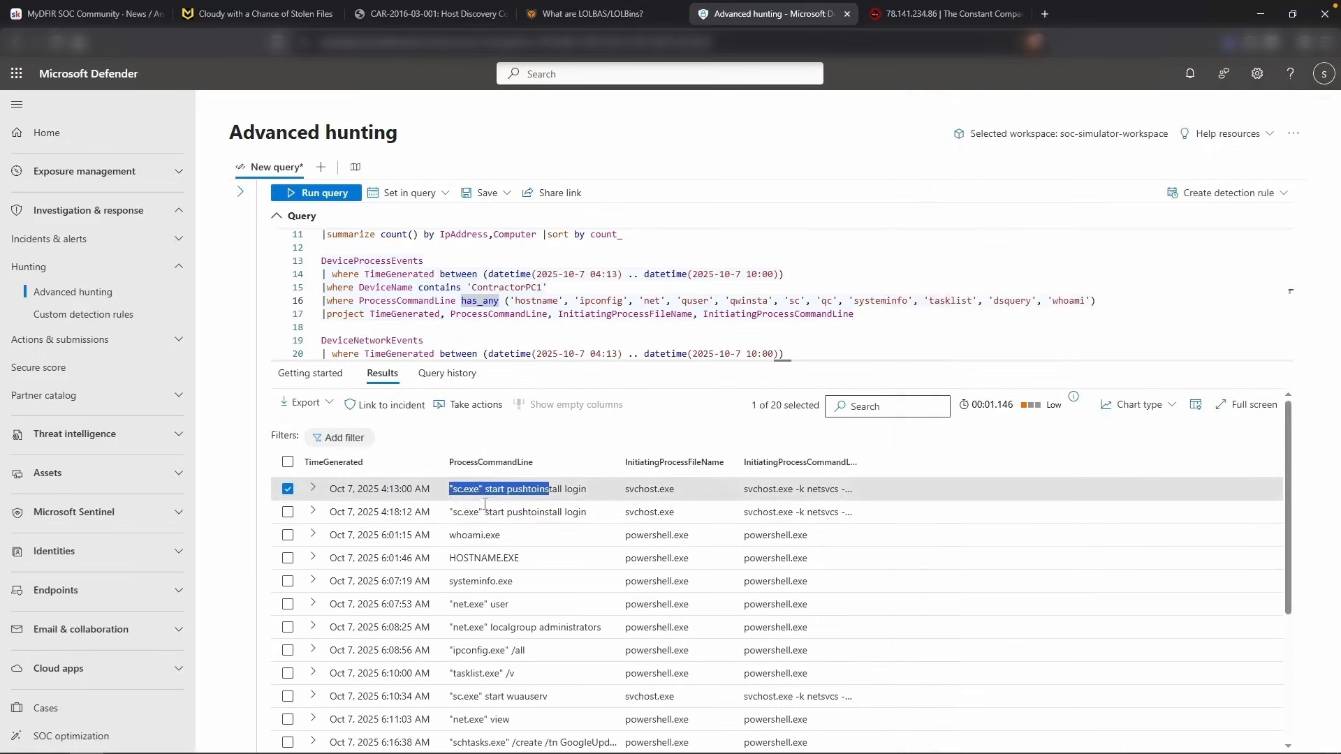
# Examine the whoami.exe, HOSTNAME.EXE and systeminfo.exe command lines in the results and inspect the systeminfo.exe record
pyautogui.scroll(-1, 577, 501)
pyautogui.moveTo(502, 520); pyautogui.dragTo(449, 521)
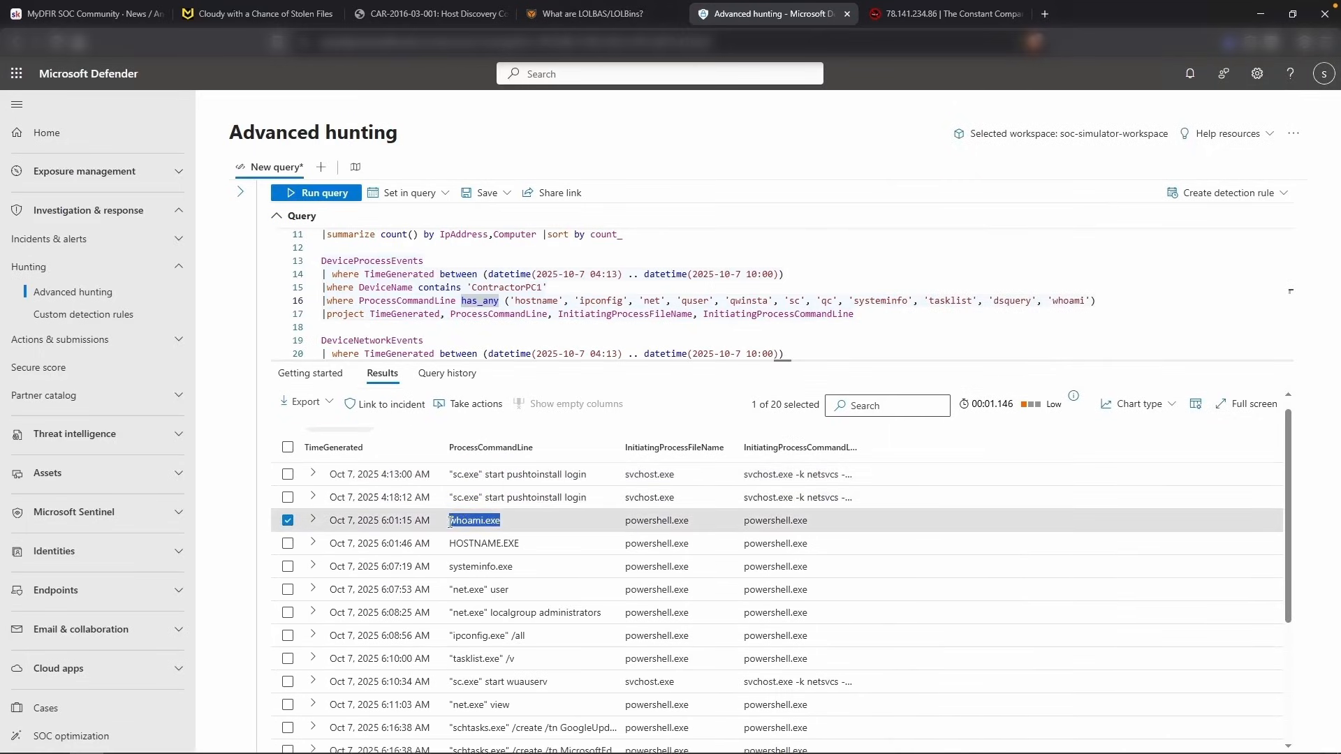
pyautogui.click(484, 543)
pyautogui.moveTo(522, 566); pyautogui.dragTo(479, 567)
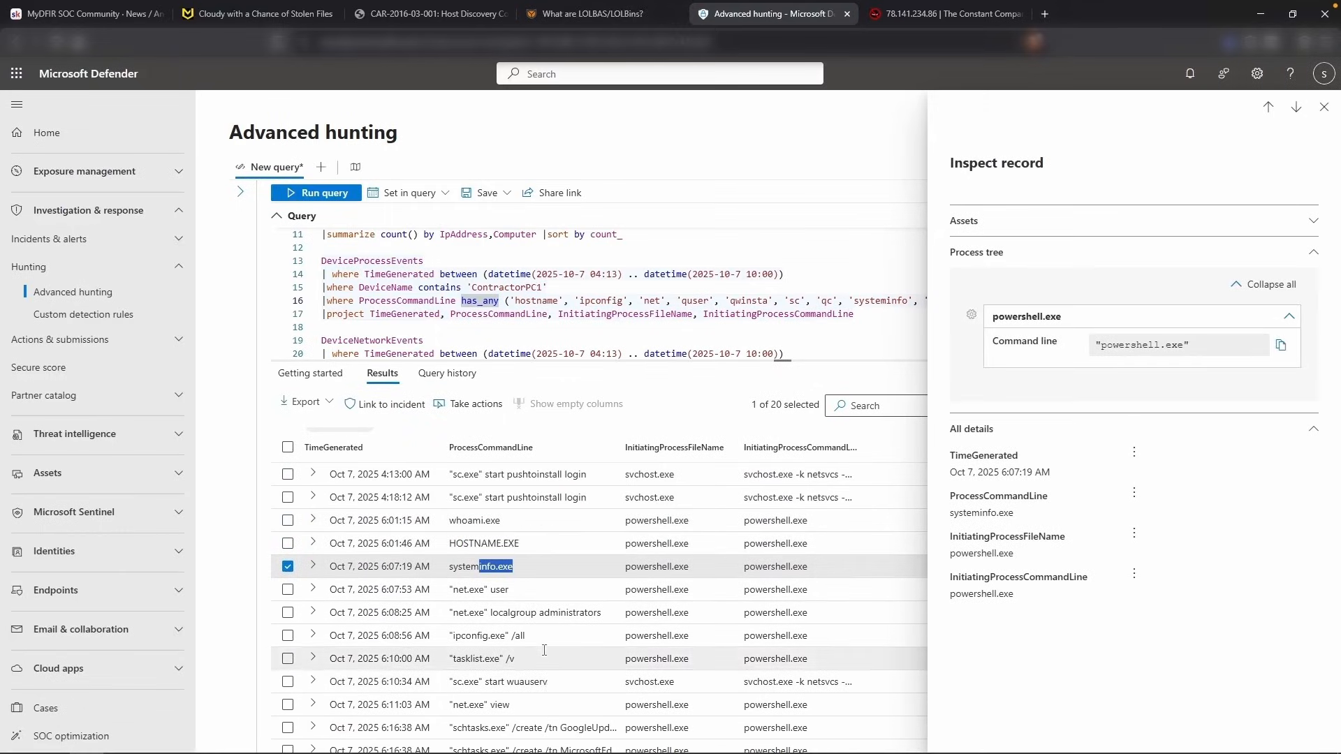
# Reread on the CTF page what kind of information the System Discovery Command challenge says the attacker wanted
pyautogui.hotkey('ctrl', '2')
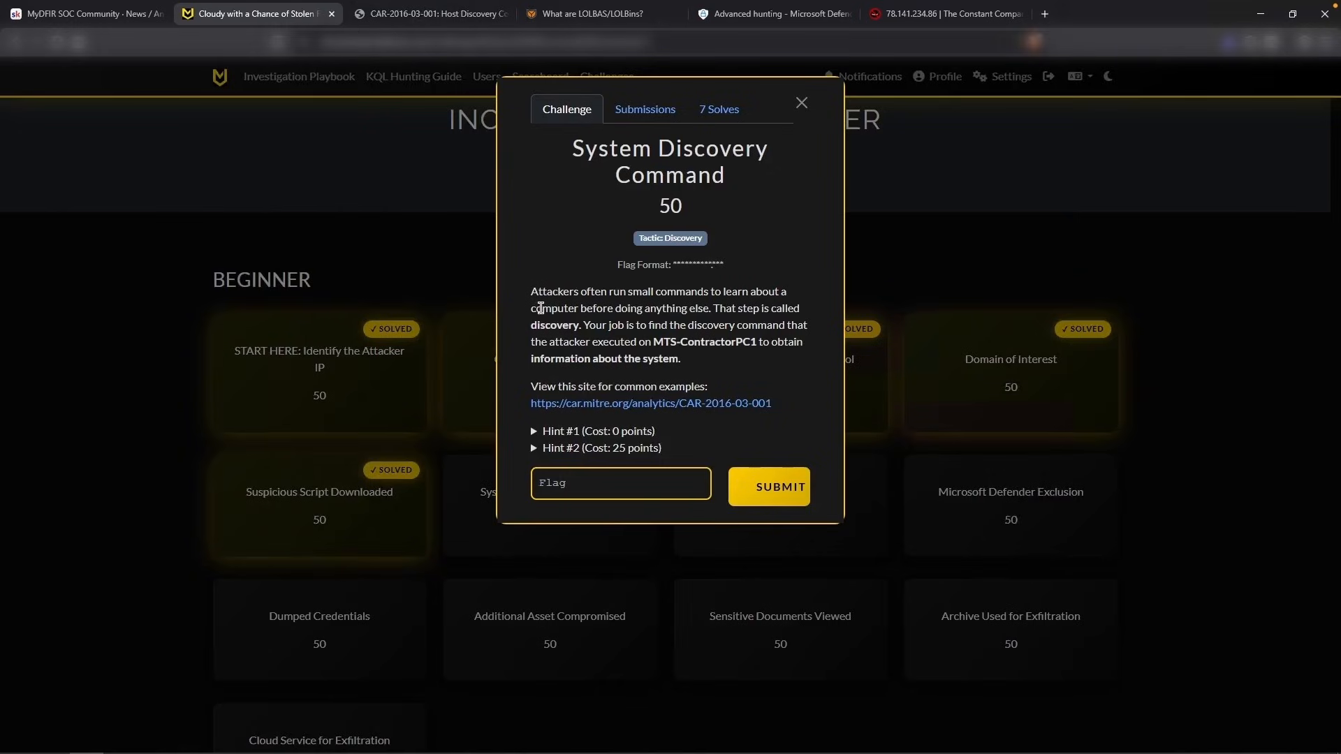
pyautogui.moveTo(587, 324); pyautogui.dragTo(786, 326)
pyautogui.click(697, 345)
pyautogui.moveTo(683, 359); pyautogui.dragTo(545, 358)
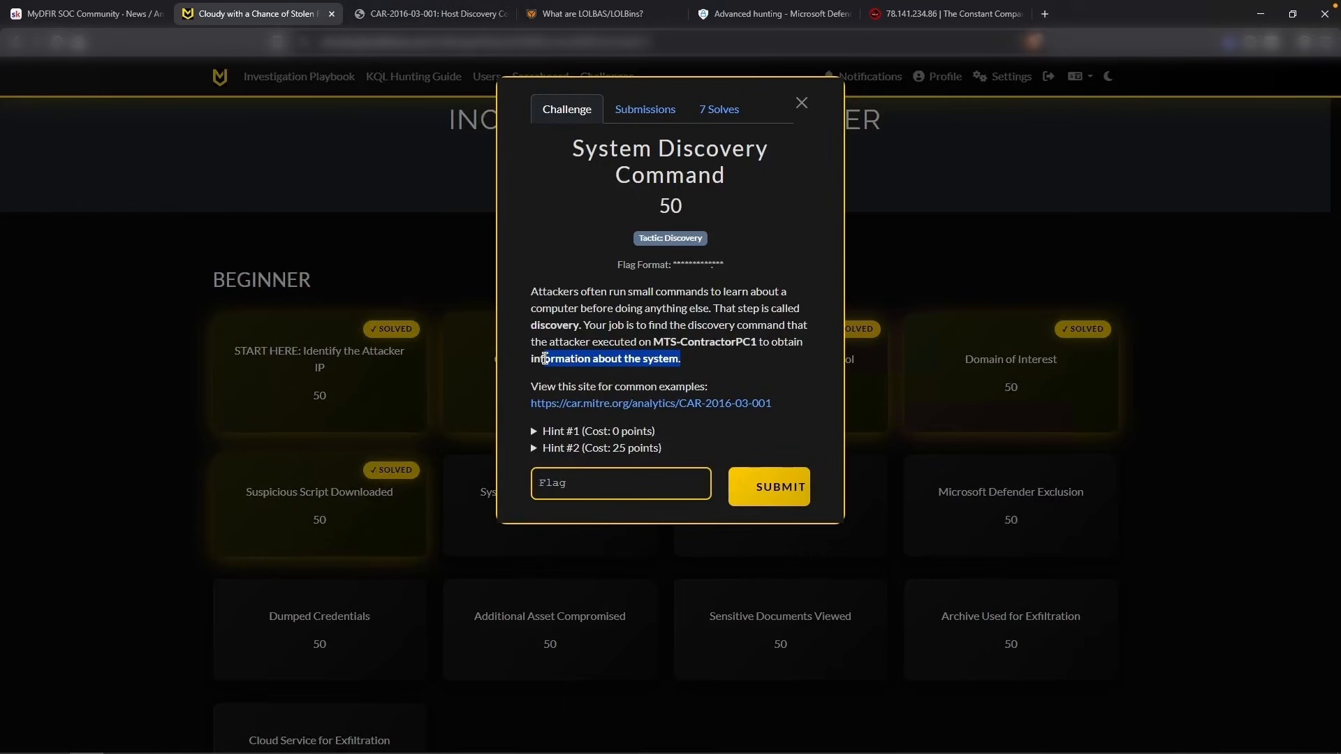
# Back in the Defender results, compare the whoami, net user and systeminfo command lines as candidates for the flag
pyautogui.hotkey('ctrl', '5')
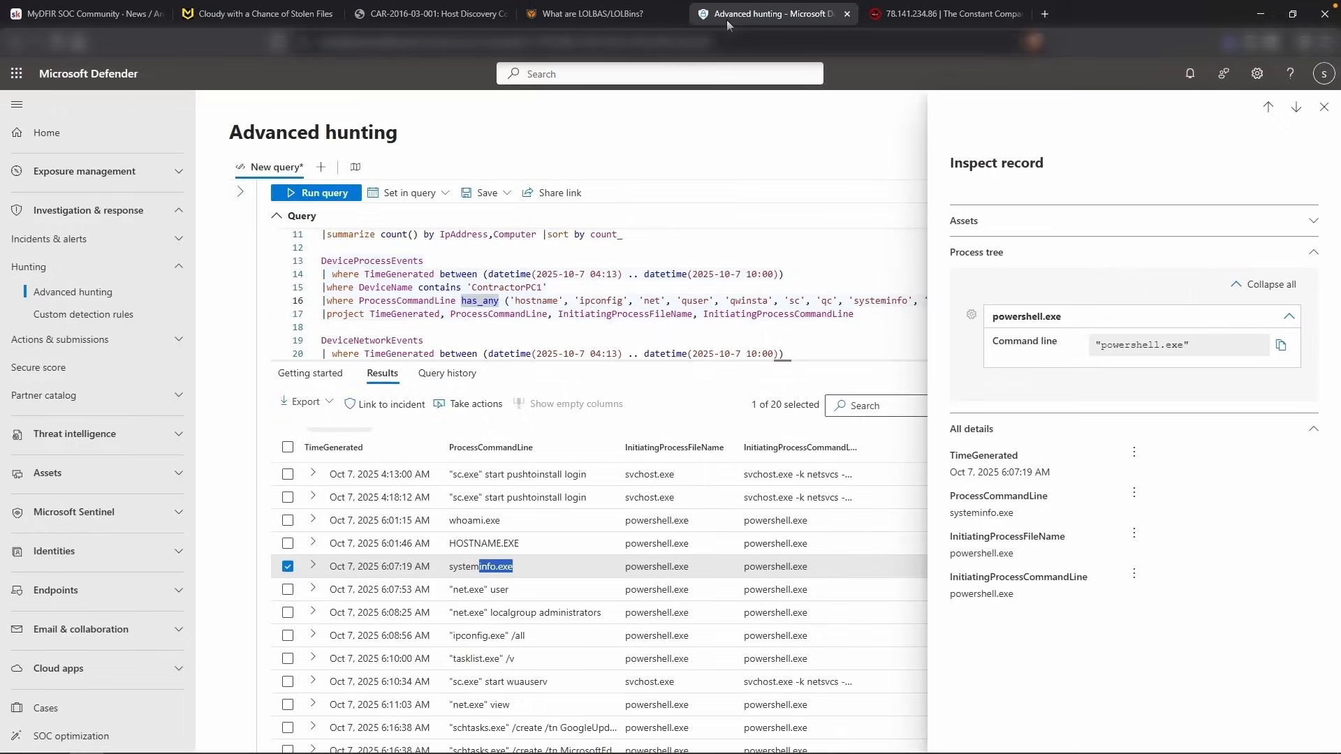
pyautogui.moveTo(502, 520); pyautogui.dragTo(496, 589)
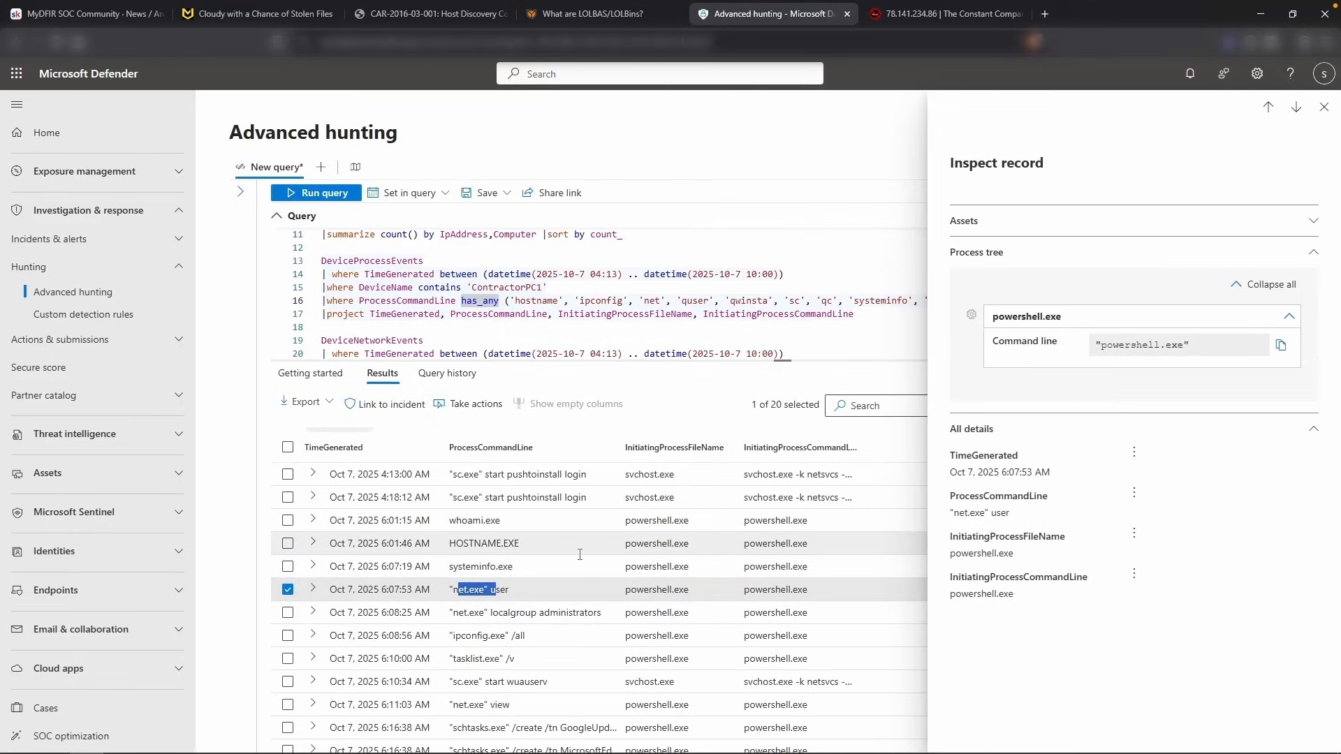
pyautogui.moveTo(550, 570); pyautogui.dragTo(447, 571)
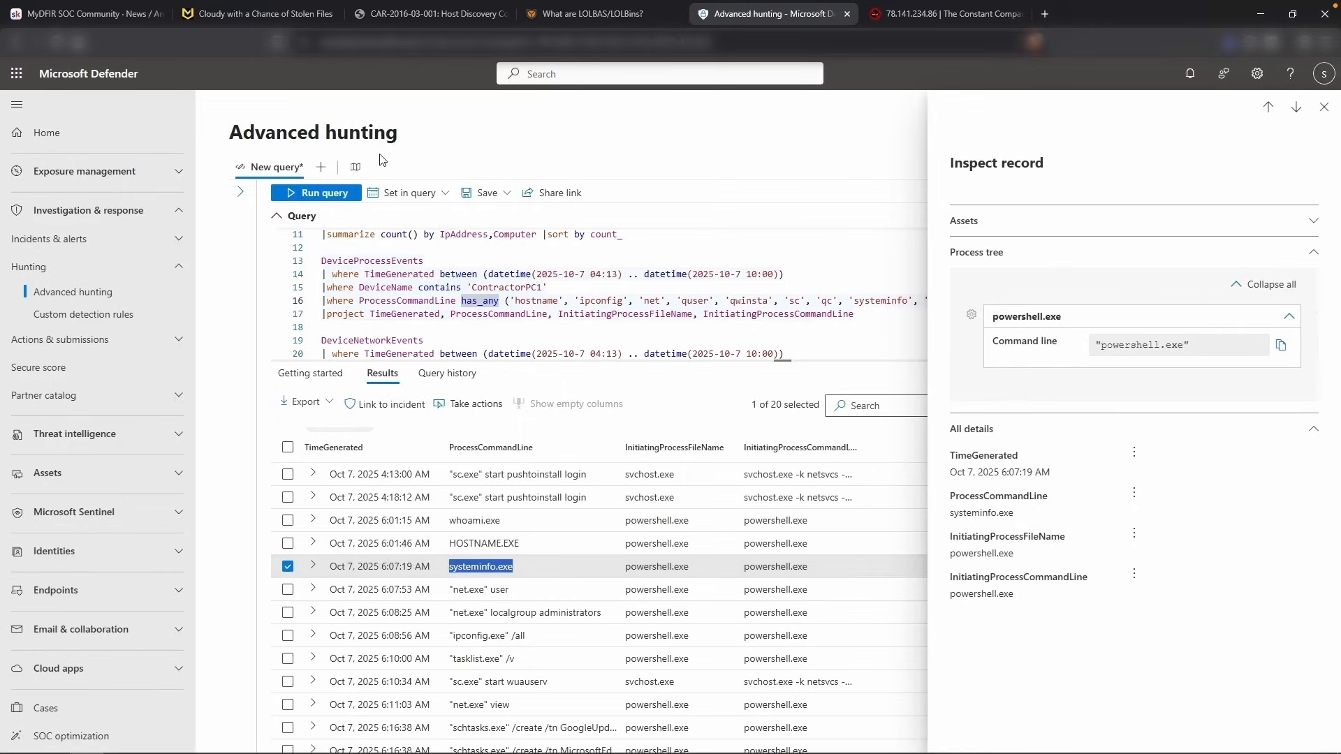
pyautogui.moveTo(501, 520); pyautogui.dragTo(454, 522)
pyautogui.click(538, 524)
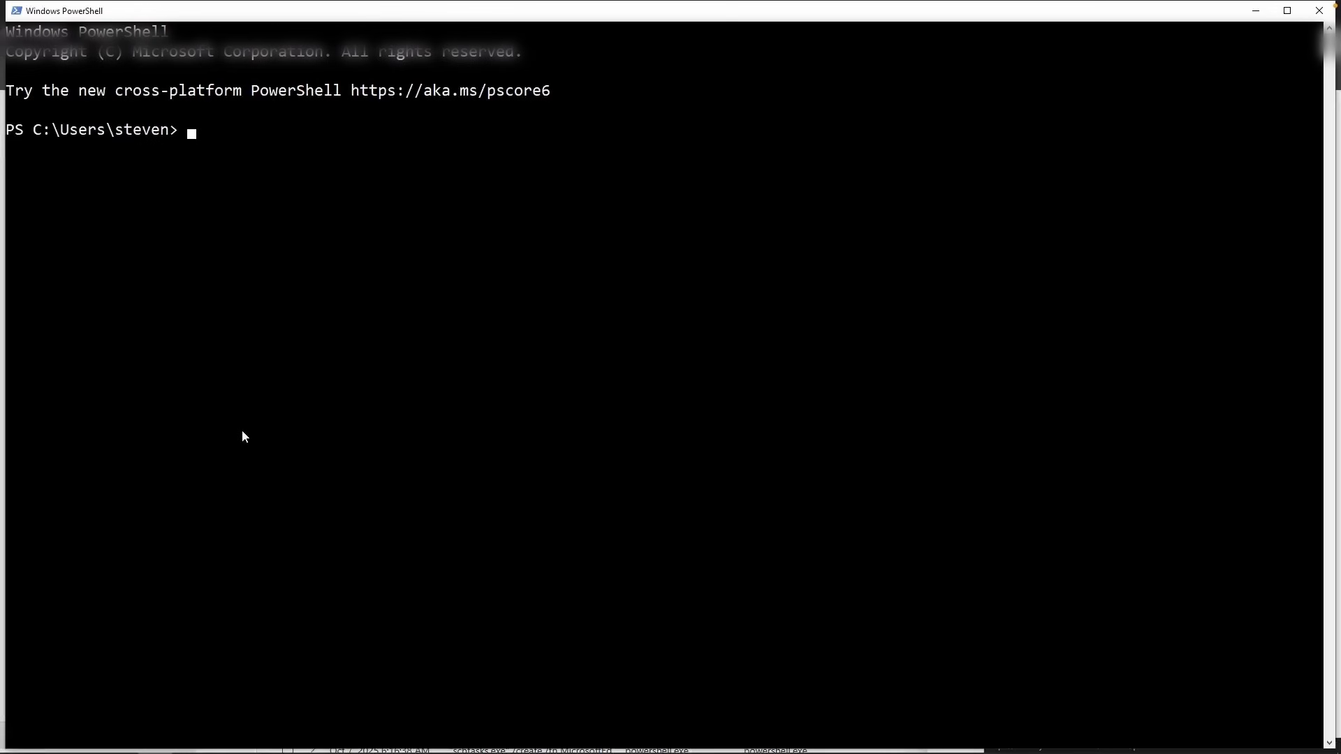
# Run whoami, hostname and systeminfo in a local Windows PowerShell window and review the systeminfo output
pyautogui.write('whoami')
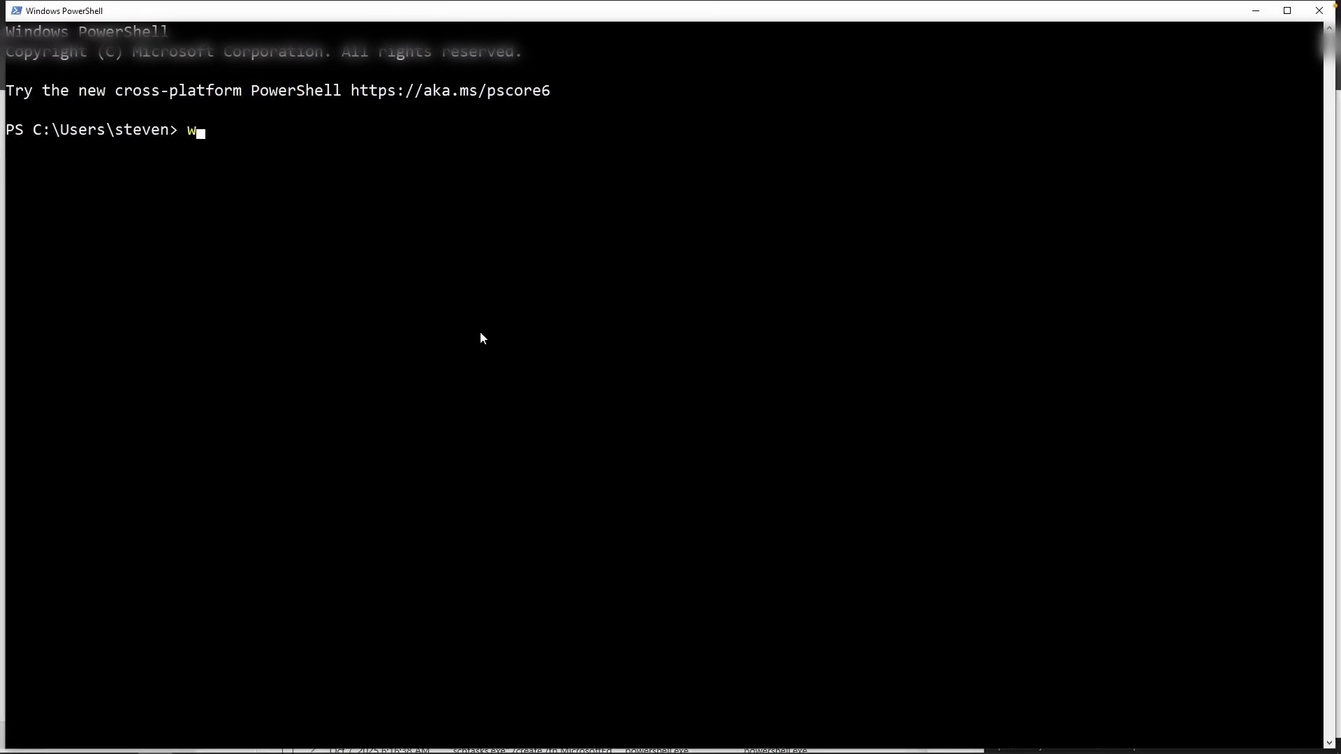
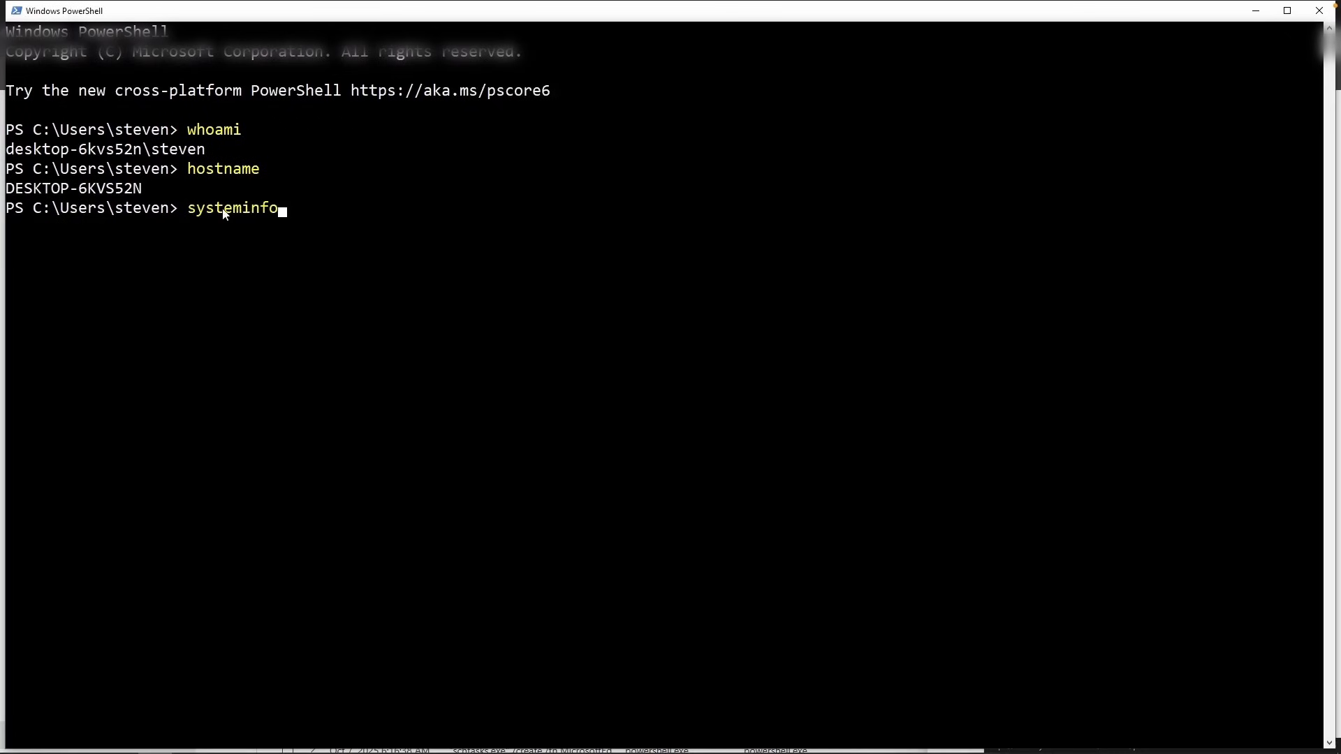
pyautogui.press('Return')
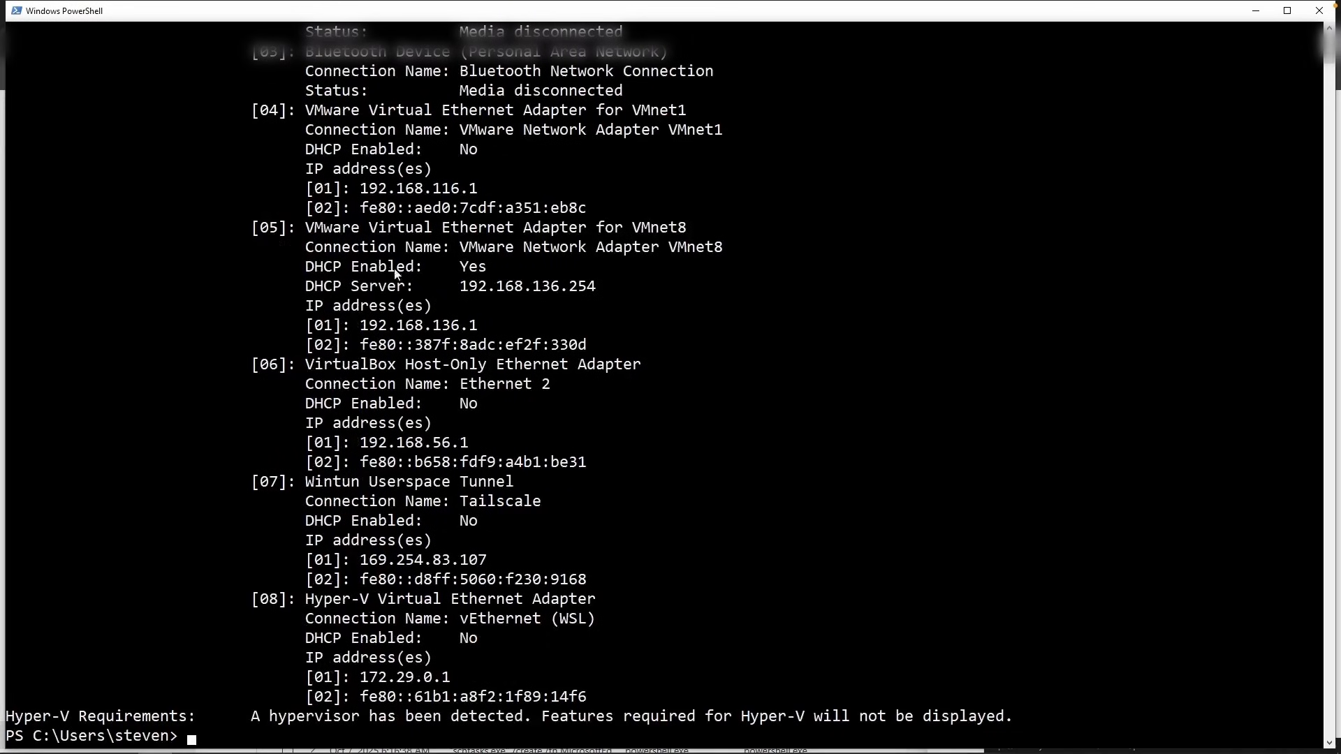
pyautogui.scroll(9, 549, 319)
pyautogui.scroll(13, 546, 317)
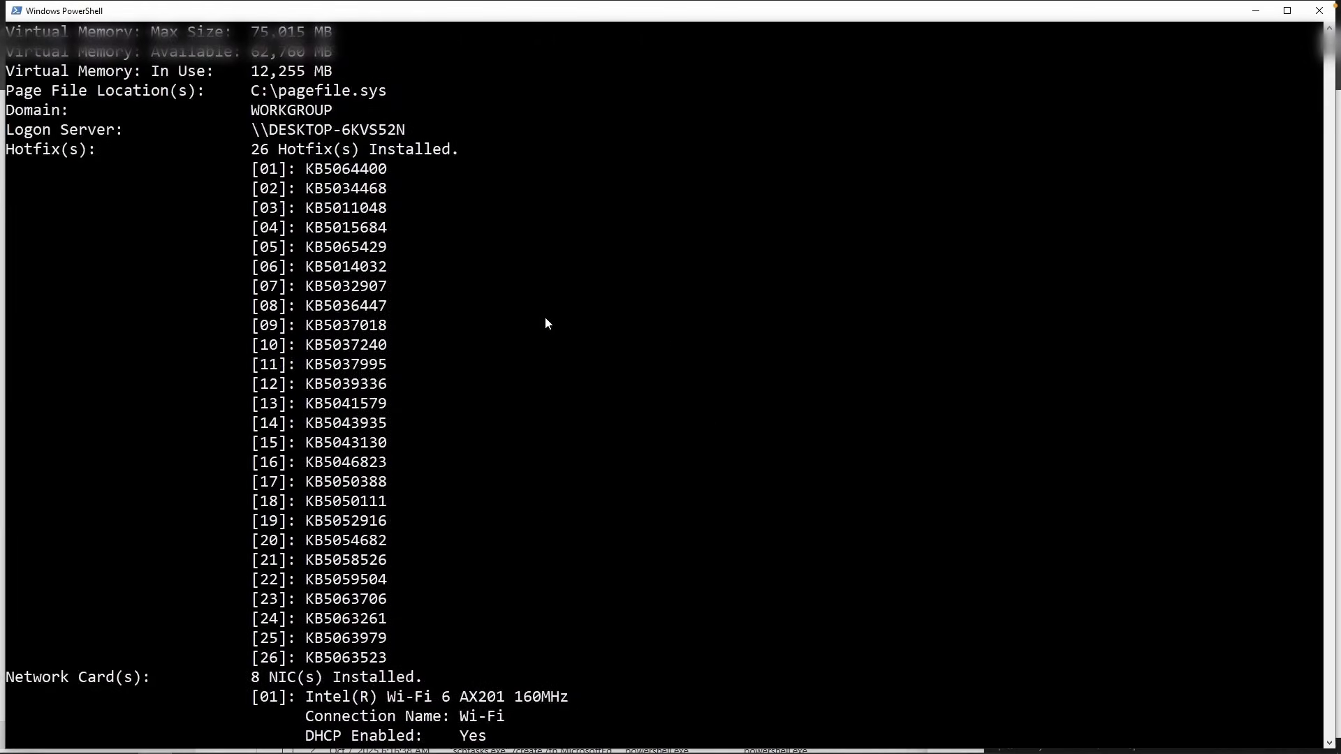
# Submit systeminfo.exe as the flag for the System Discovery Command challenge on the CTF page
pyautogui.hotkey('alt', 'Tab')
pyautogui.write('systeminfo.exe')
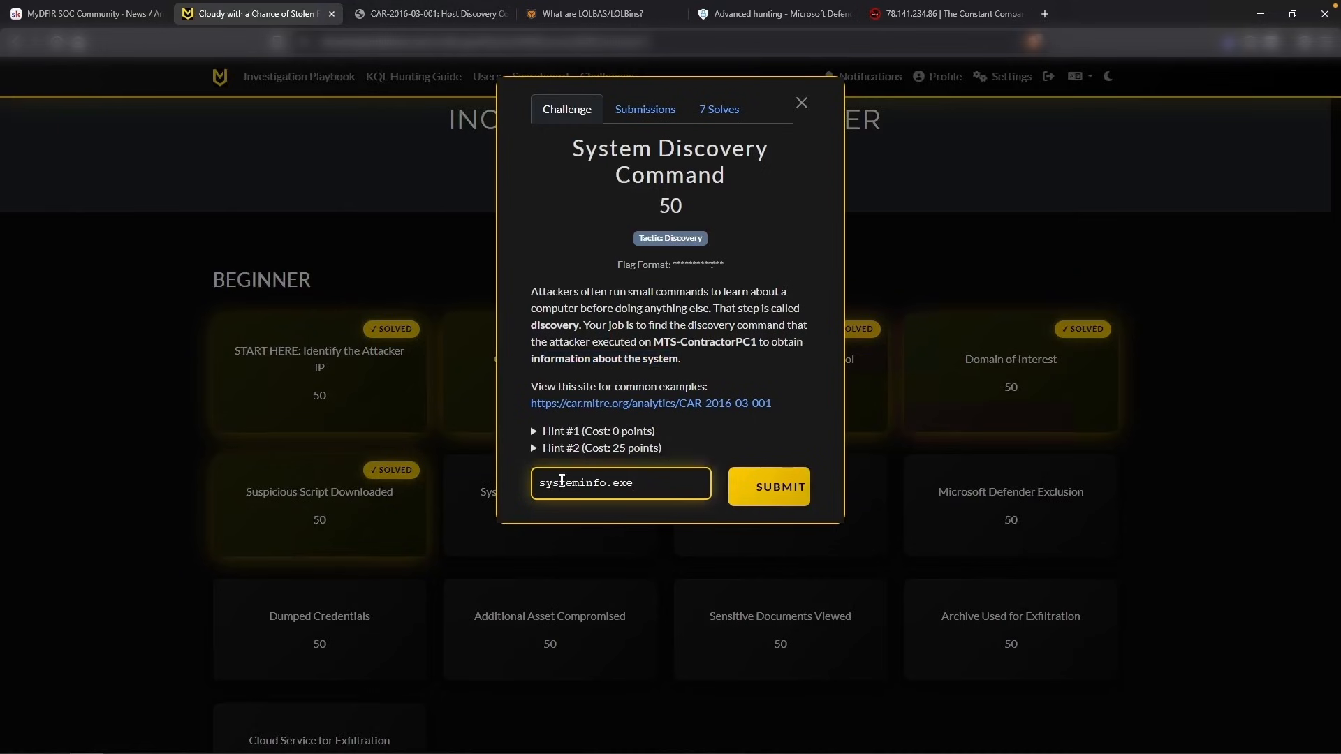
pyautogui.press('Return')
# Copy the whoami.exe event's timestamp from the Defender results and add a "Discovery whoami" entry for it to the Notepad timeline, above the 6:21:01 AM entry
pyautogui.hotkey('ctrl', '5')
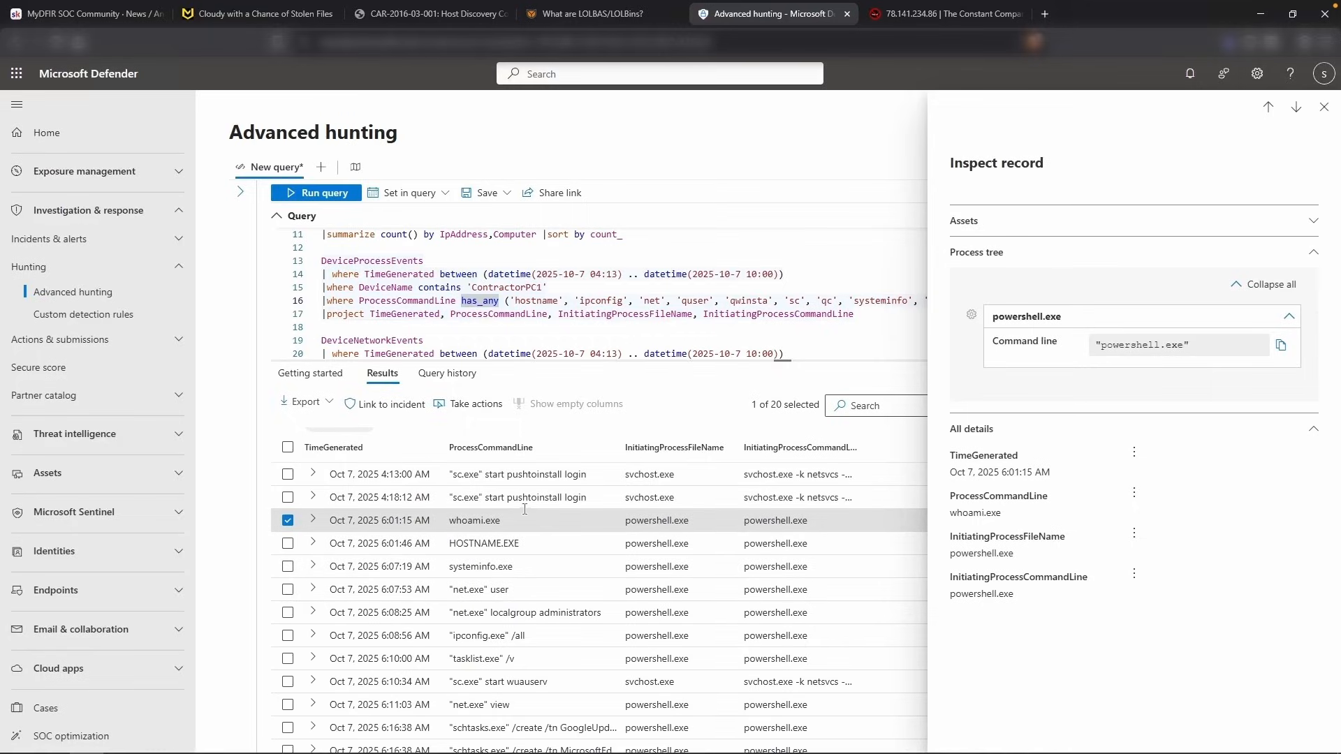
pyautogui.tripleClick(395, 528)
pyautogui.hotkey('ctrl', 'c')
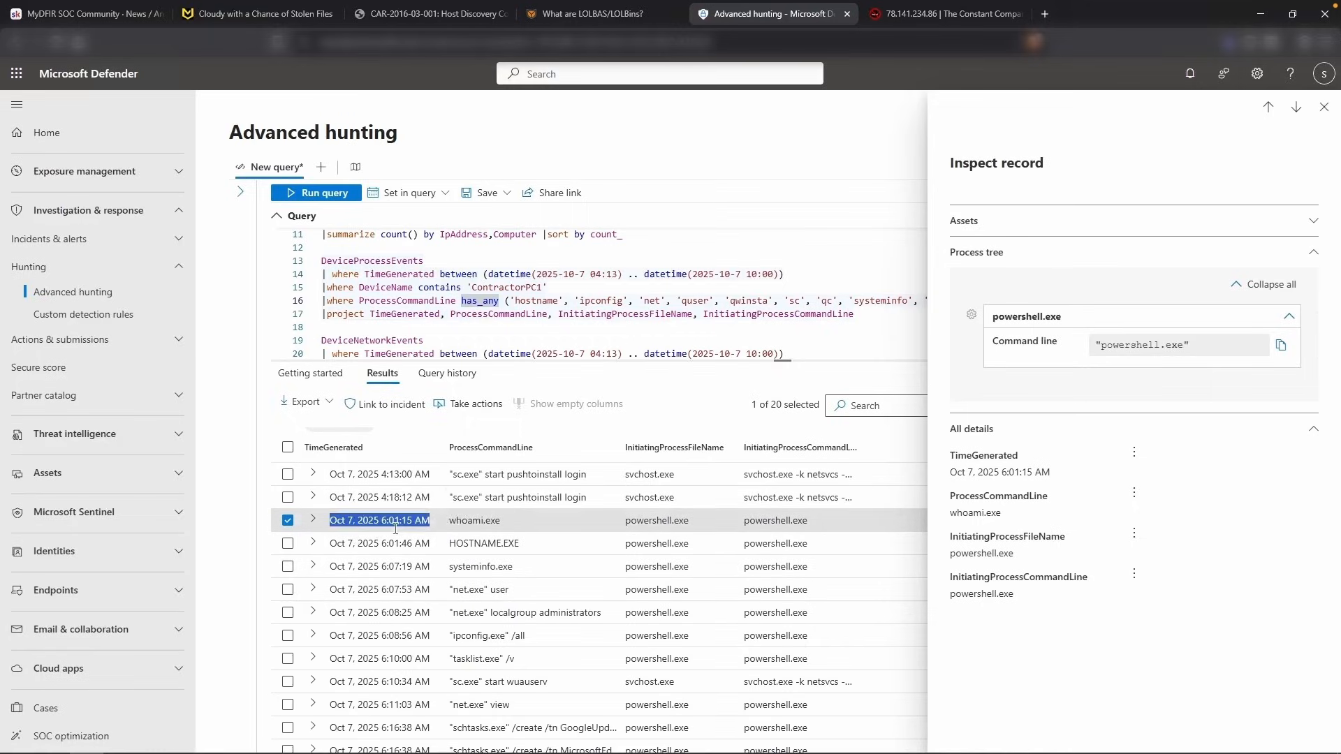
pyautogui.hotkey('alt', 'Tab')
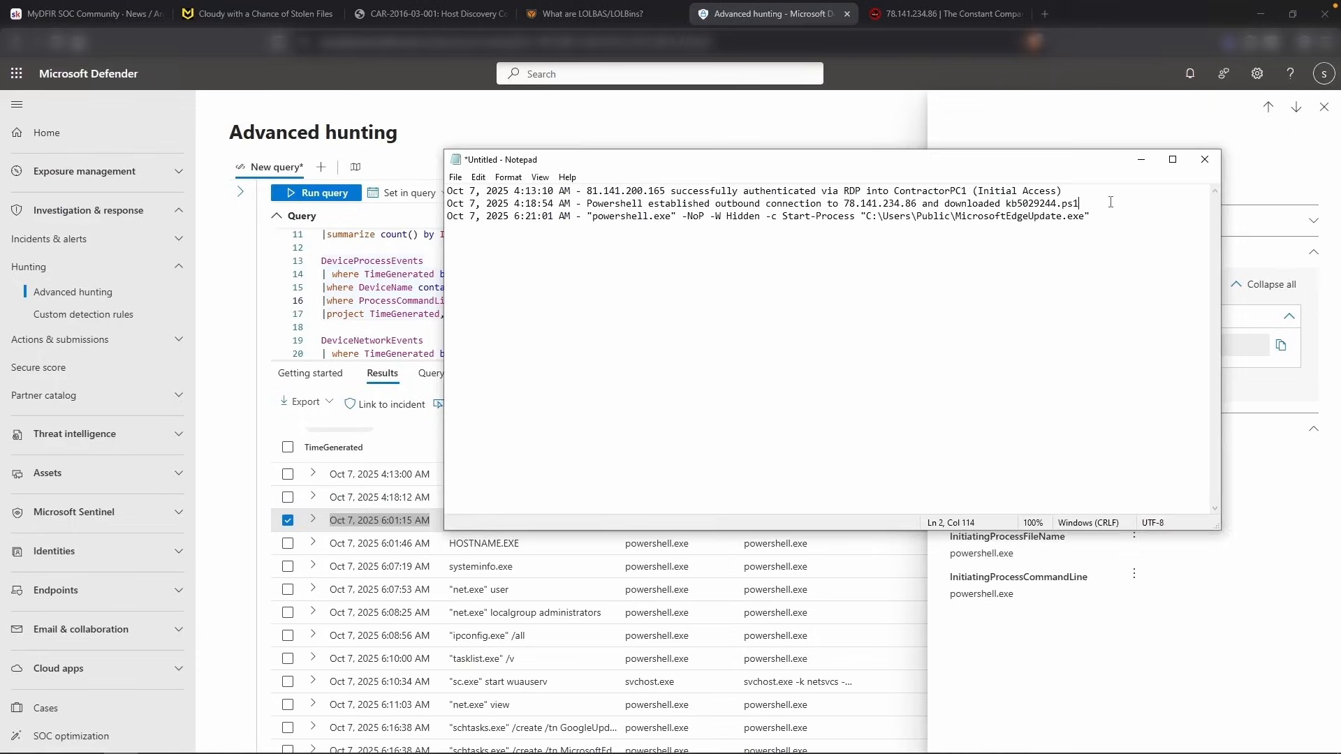
pyautogui.press('Return')
pyautogui.hotkey('ctrl', 'v')
pyautogui.write('- Discover')
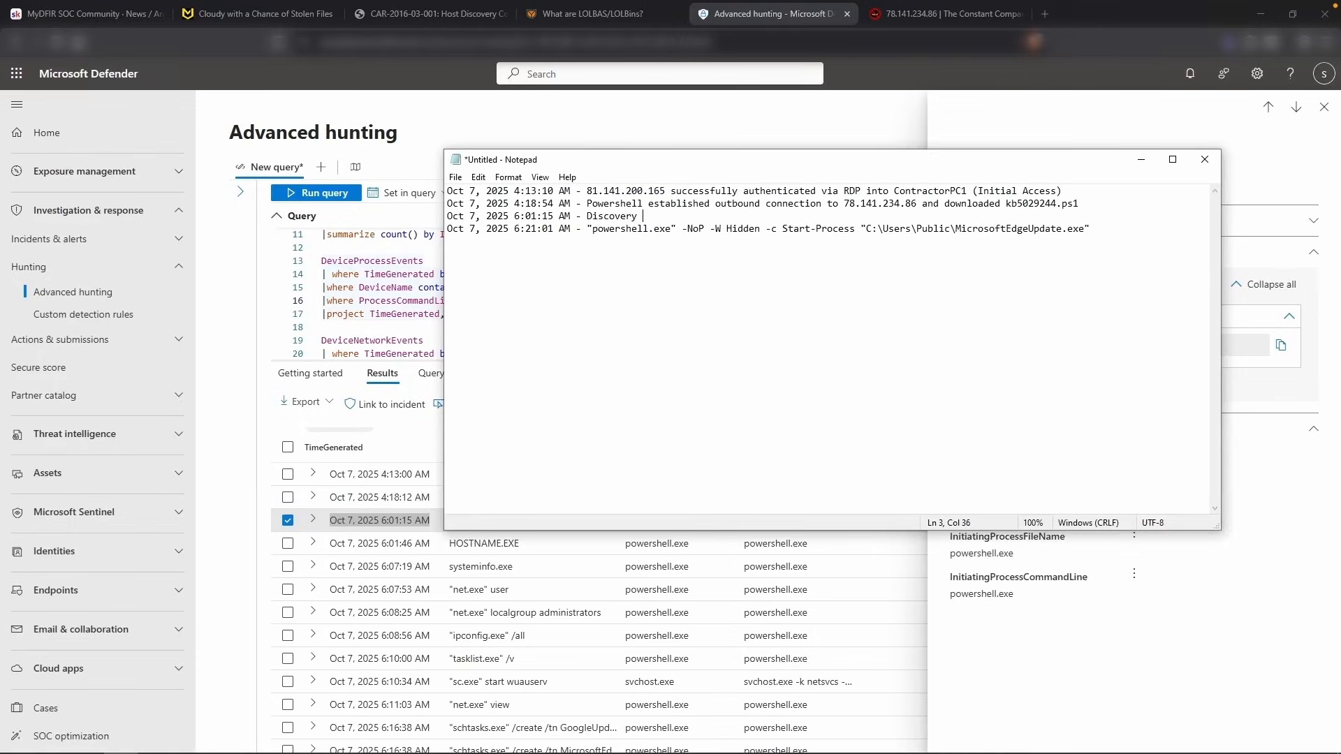
pyautogui.write('y whoami')
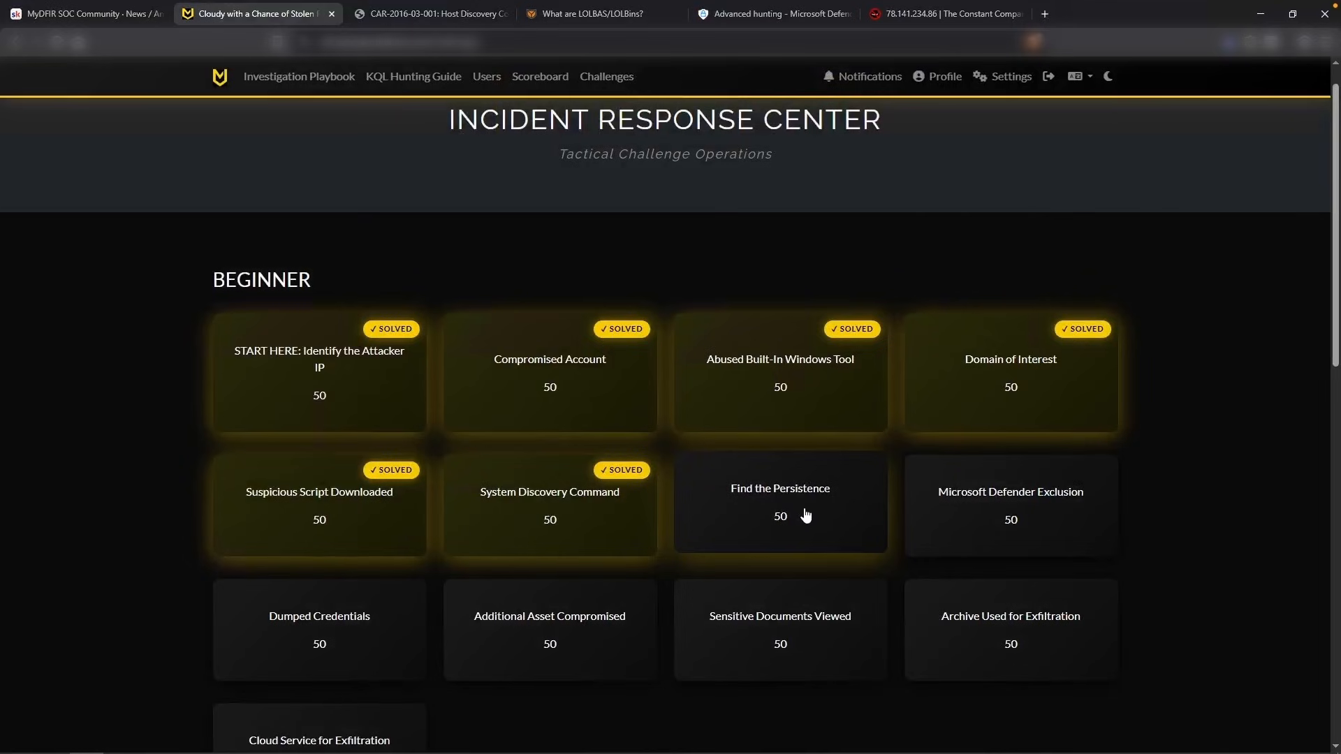
# Open the Find the Persistence challenge and its linked article, and read the sections explaining persistence and the Windows registry
pyautogui.click(844, 503)
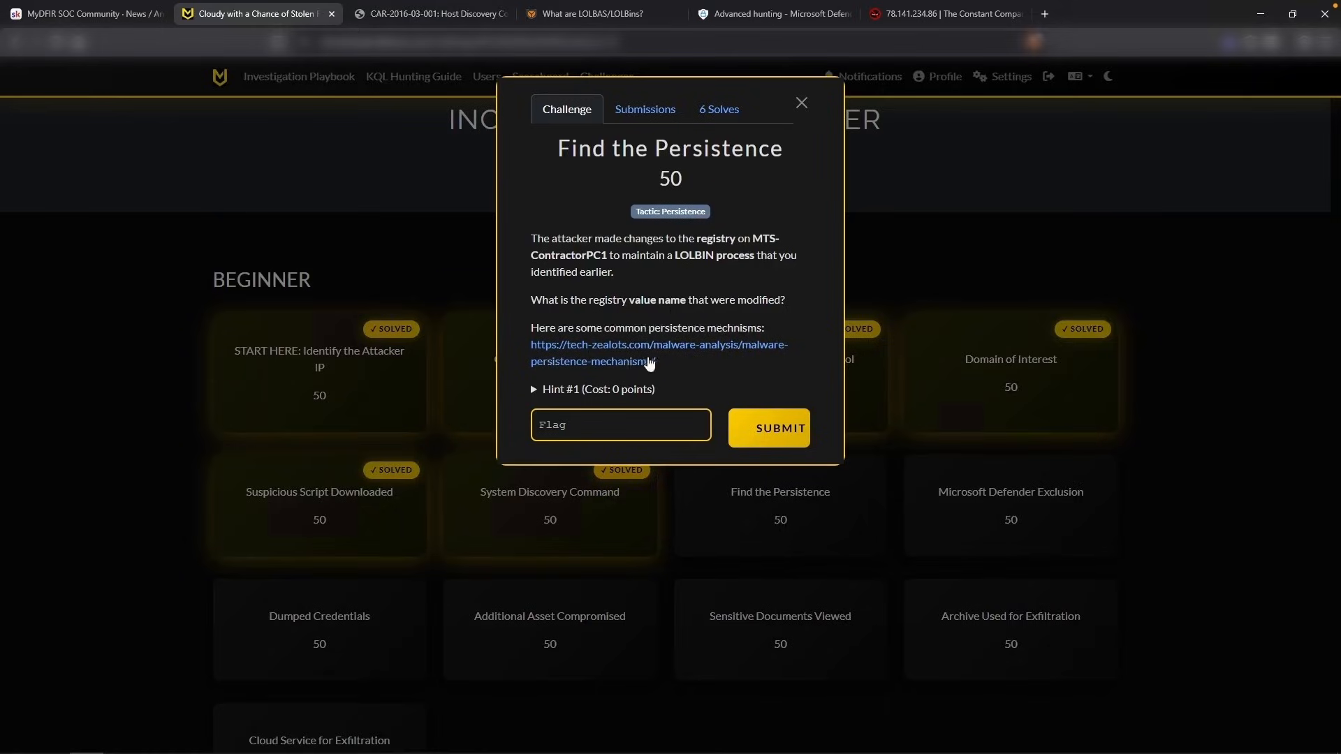
pyautogui.click(636, 363)
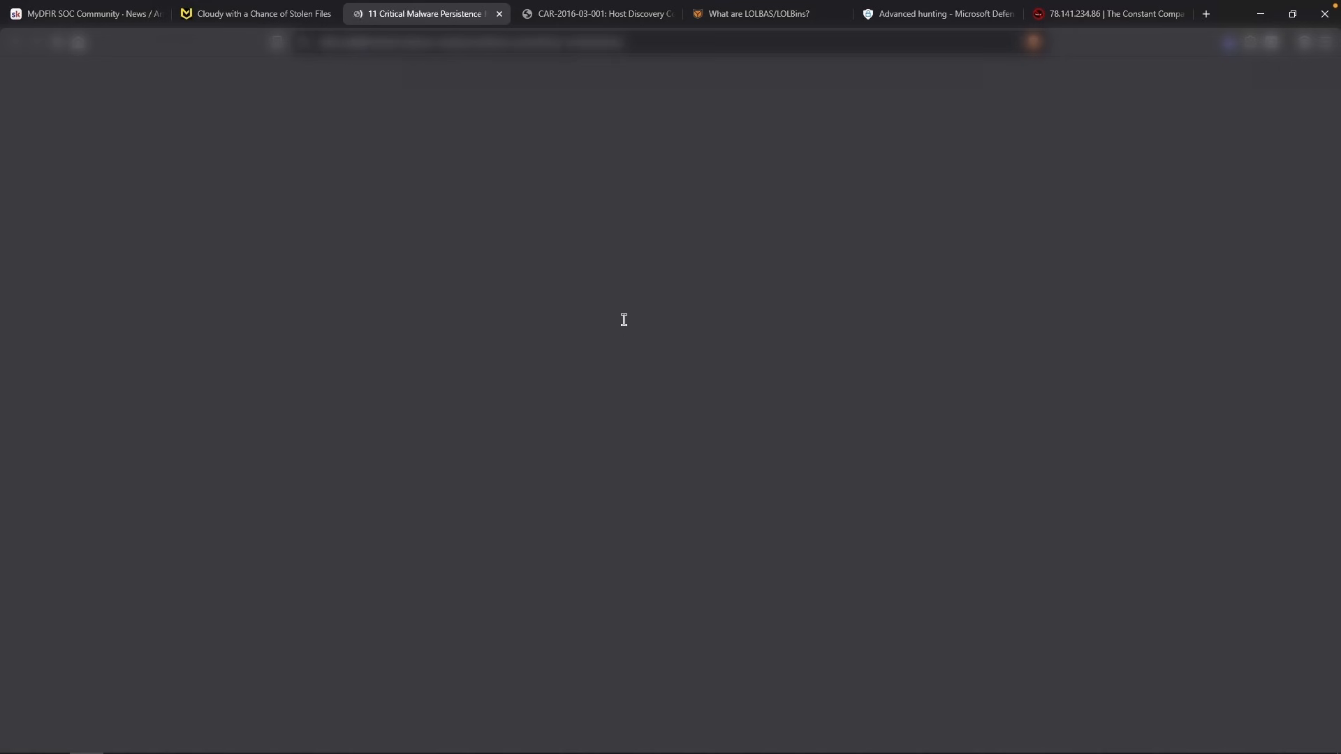
pyautogui.scroll(-10, 591, 332)
pyautogui.moveTo(249, 259); pyautogui.dragTo(539, 259)
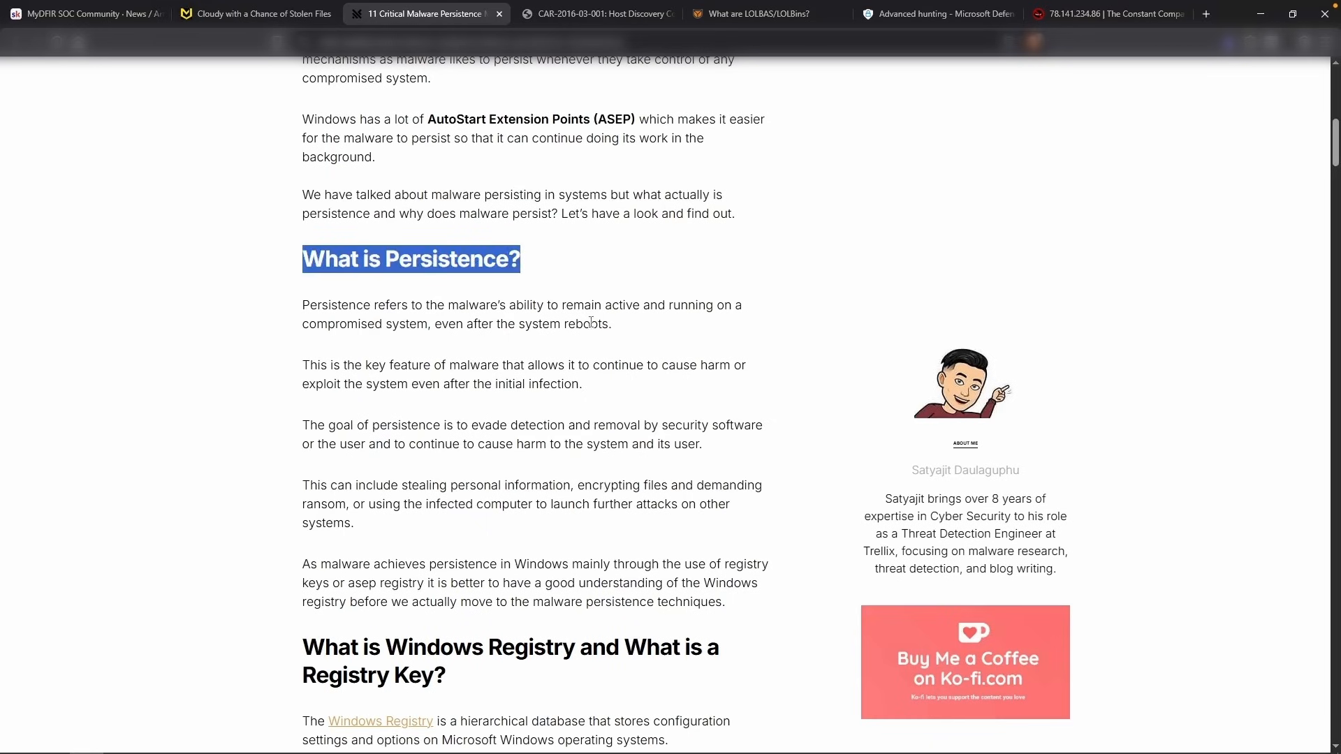
pyautogui.scroll(-5, 583, 328)
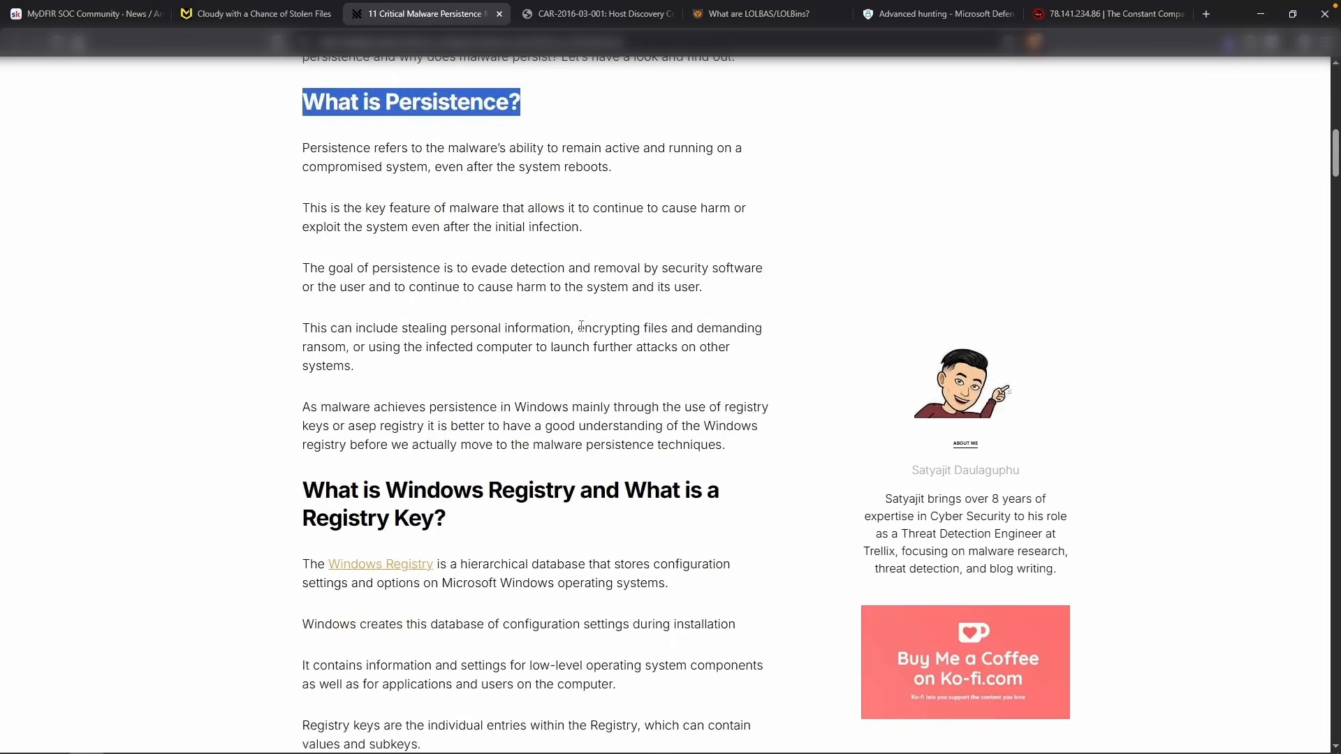
pyautogui.moveTo(469, 338); pyautogui.dragTo(359, 316)
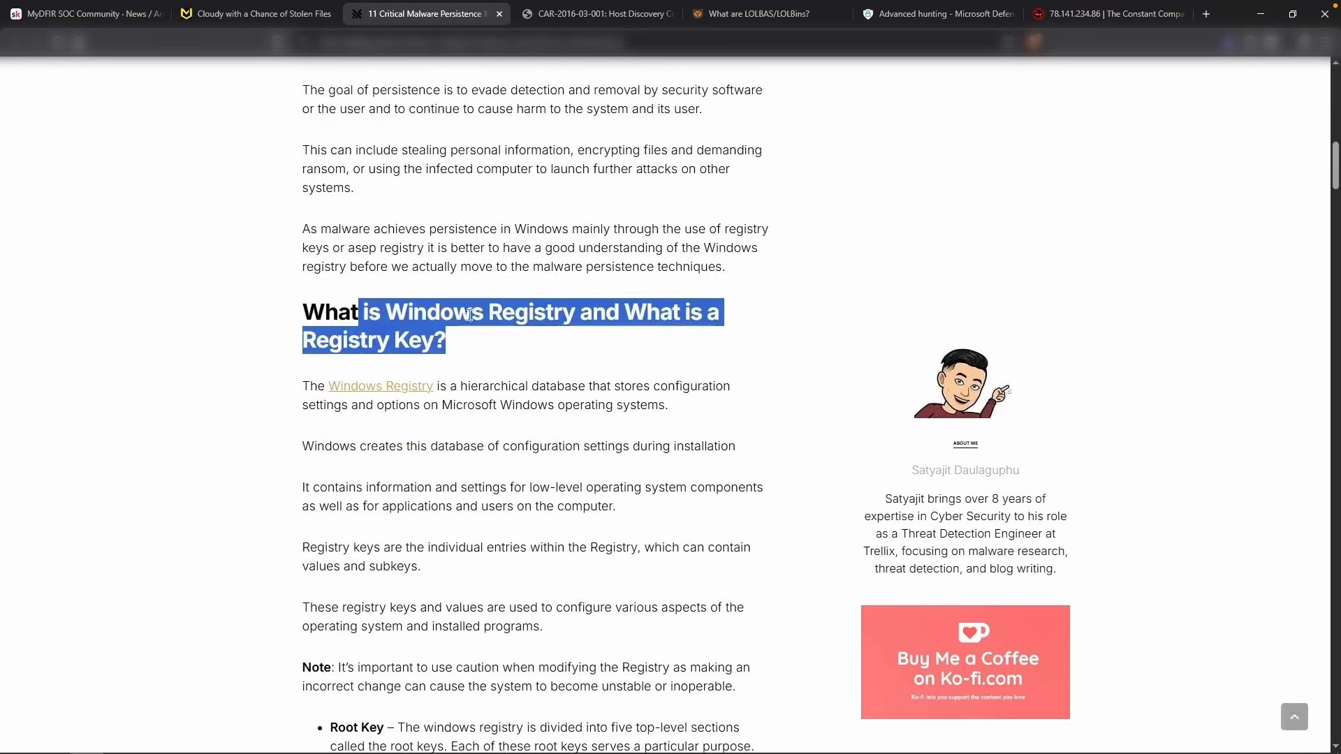
pyautogui.scroll(-3, 588, 313)
pyautogui.scroll(-3, 589, 314)
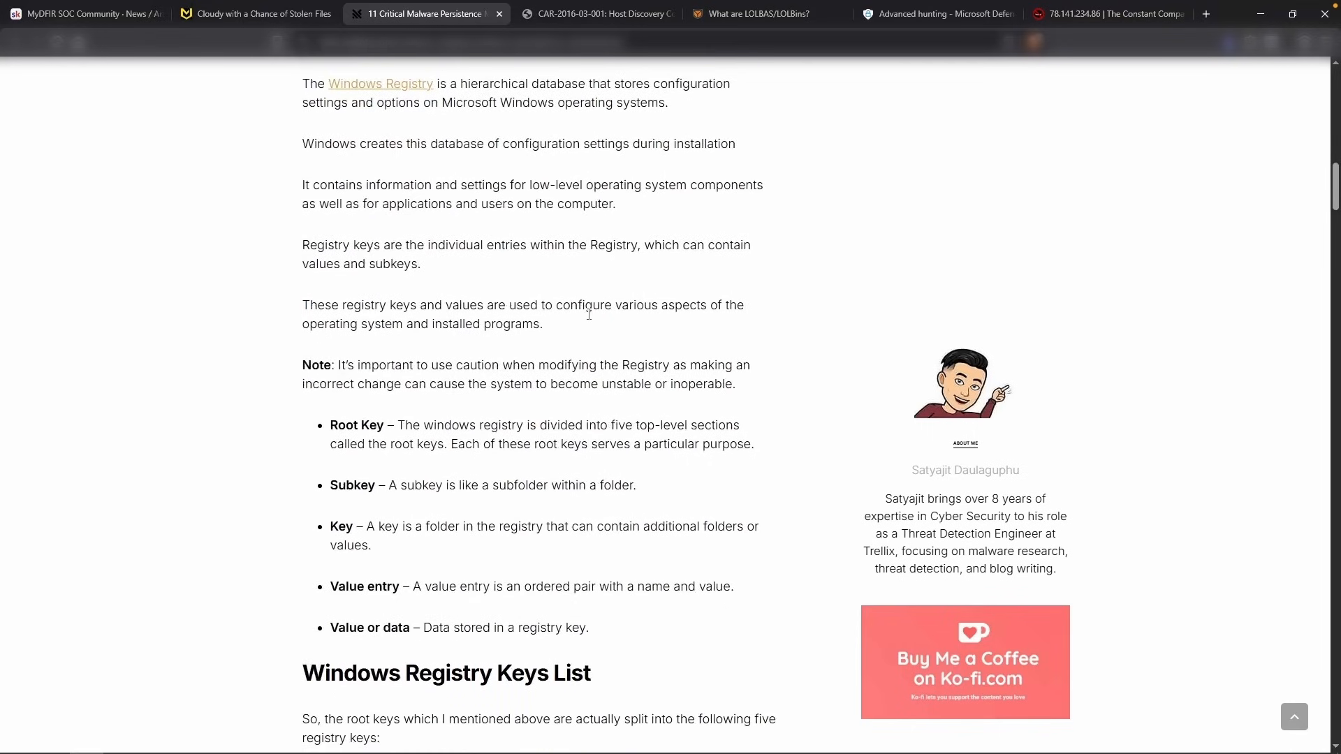
pyautogui.scroll(-3, 586, 313)
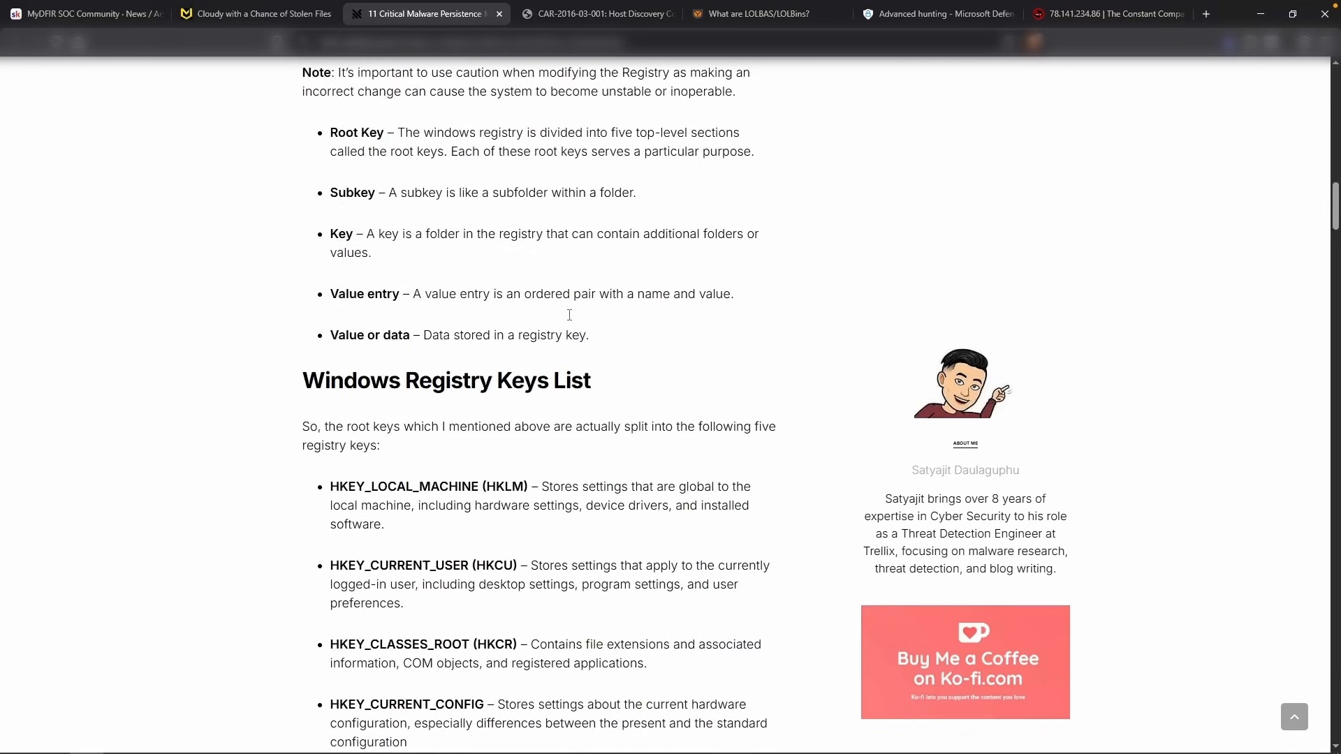
pyautogui.scroll(-1, 569, 314)
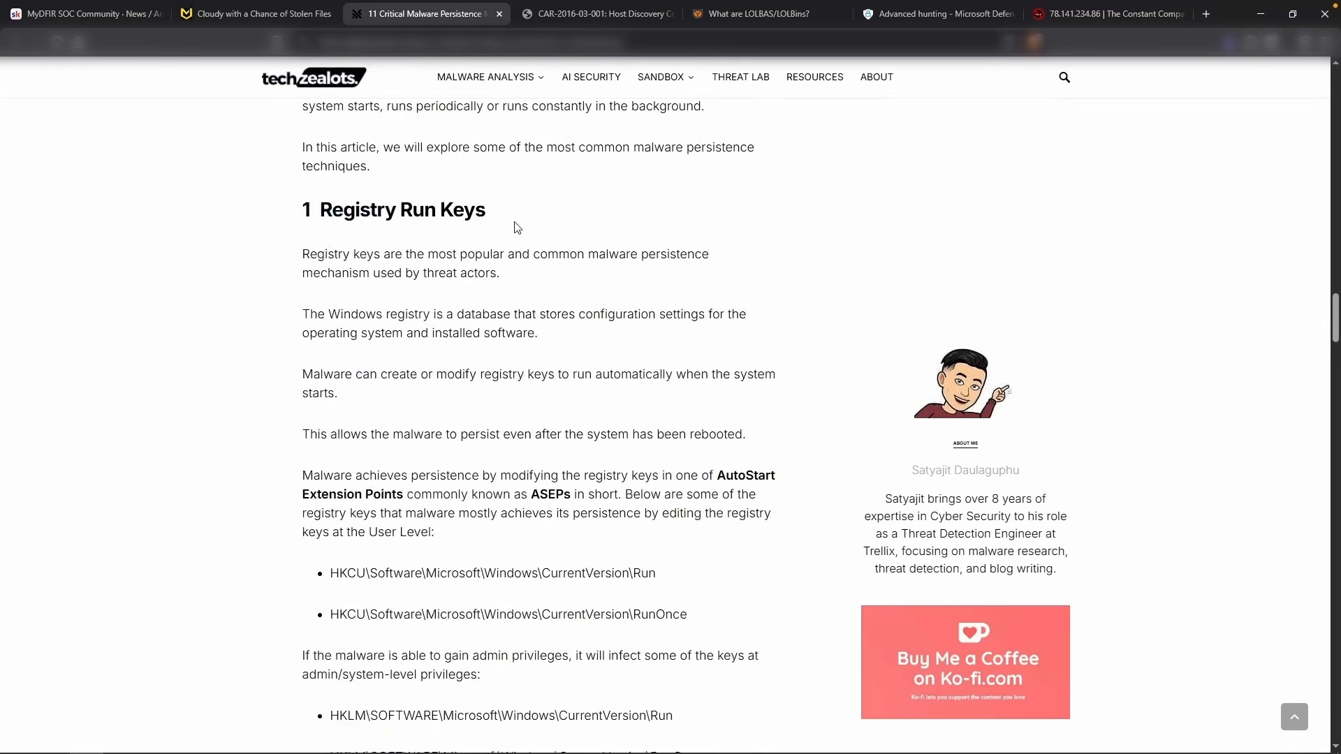
# Examine the article's Registry Run Keys section, comparing the user-level HKCU and system-level HKLM Run and RunOnce paths
pyautogui.tripleClick(485, 206)
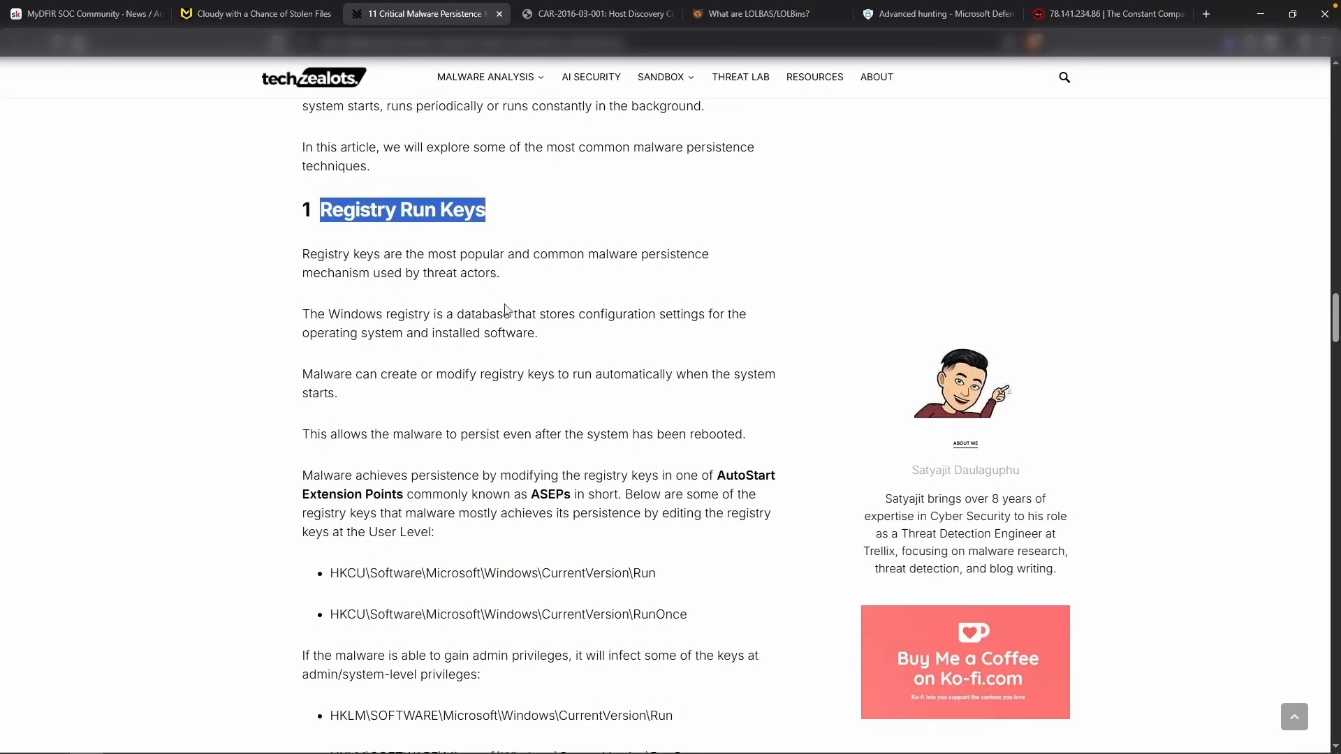
pyautogui.scroll(-3, 510, 311)
pyautogui.moveTo(328, 354); pyautogui.dragTo(366, 354)
pyautogui.moveTo(634, 353); pyautogui.dragTo(656, 353)
pyautogui.click(646, 393)
pyautogui.doubleClick(646, 393)
pyautogui.moveTo(367, 495); pyautogui.dragTo(329, 495)
pyautogui.moveTo(672, 495); pyautogui.dragTo(651, 495)
pyautogui.moveTo(706, 537); pyautogui.dragTo(659, 536)
pyautogui.scroll(-1, 660, 536)
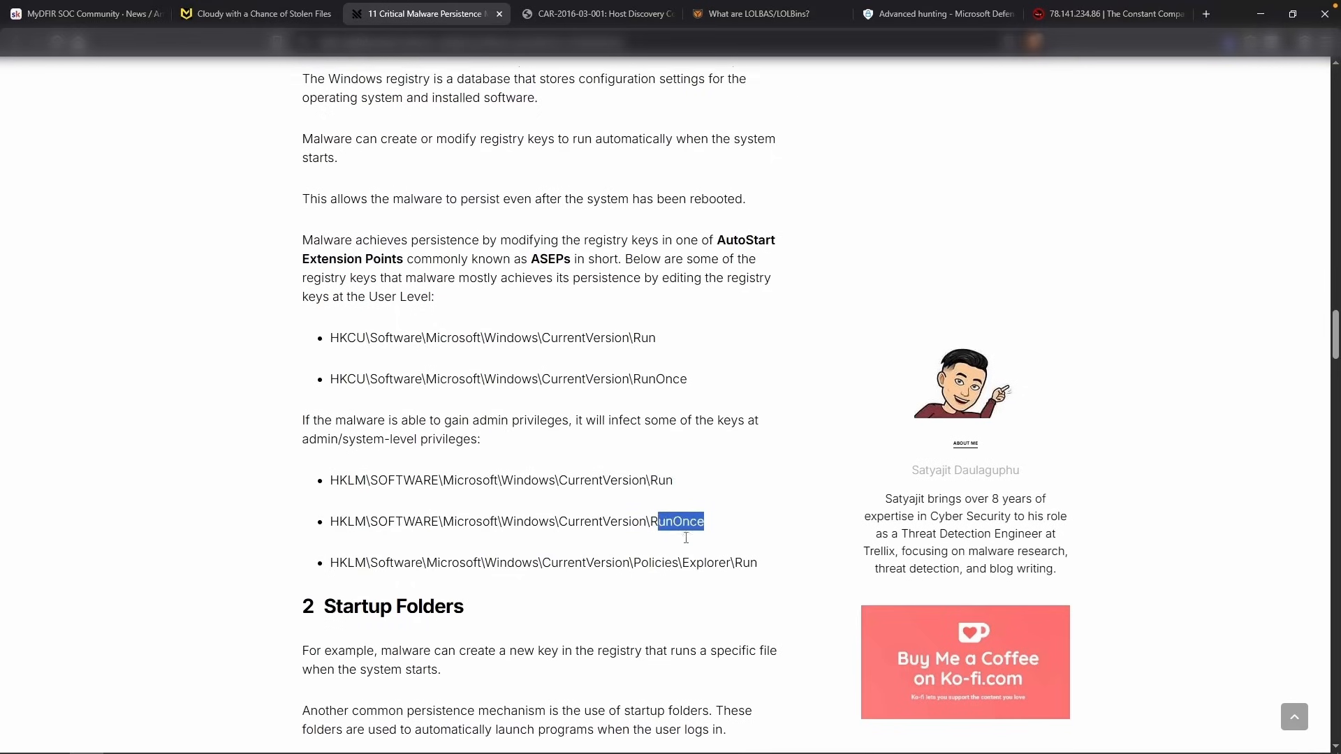
pyautogui.moveTo(758, 554); pyautogui.dragTo(726, 555)
# Skim the article's other mechanisms from Startup Folders to DLL Search Order Hijacking, and reread which registry detail the challenge asks for
pyautogui.scroll(-3, 558, 619)
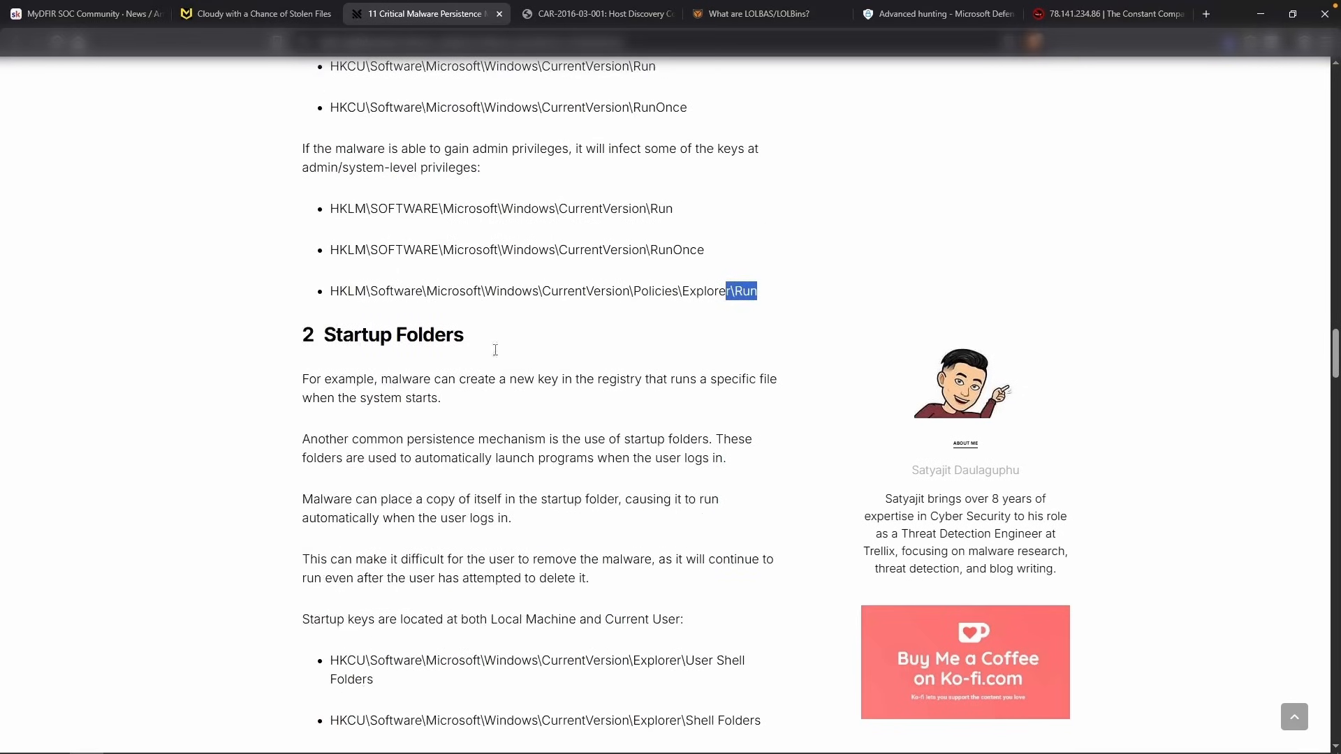
pyautogui.scroll(-6, 572, 395)
pyautogui.scroll(-5, 506, 366)
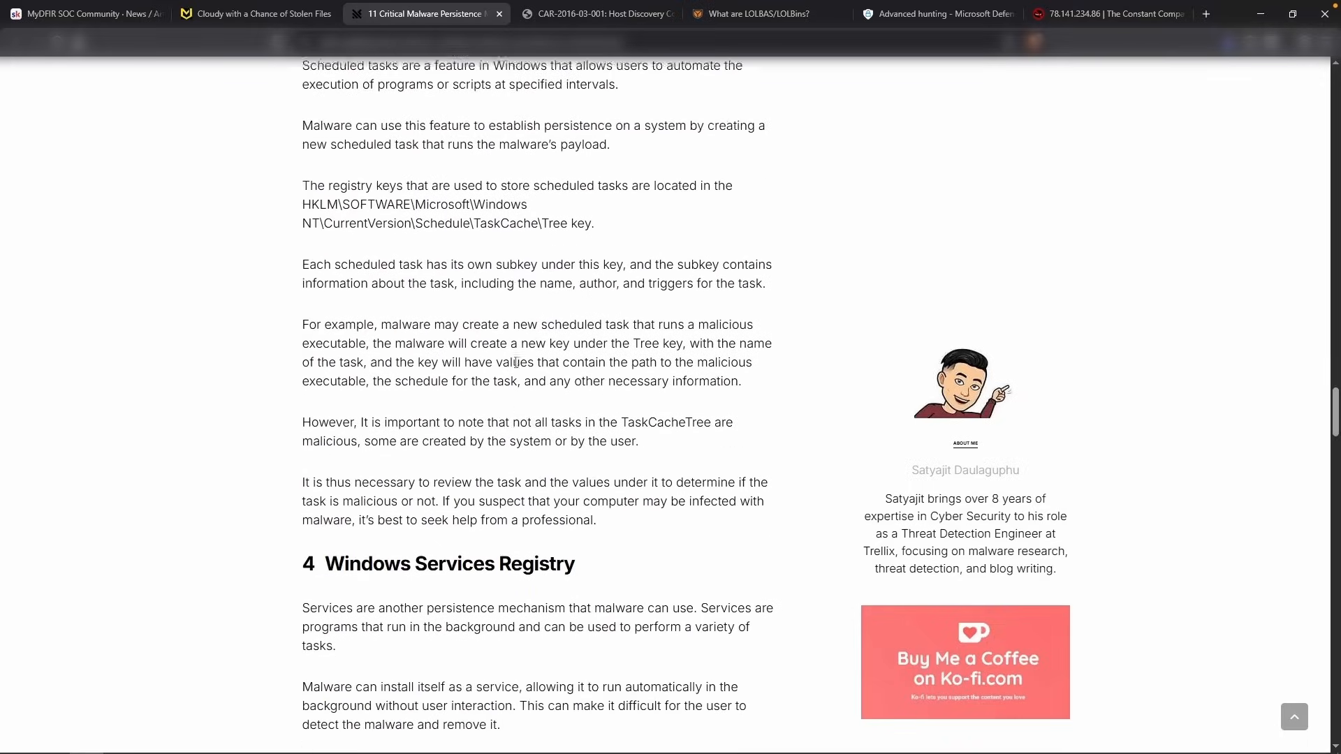
pyautogui.doubleClick(398, 497)
pyautogui.scroll(-2, 605, 482)
pyautogui.scroll(-8, 605, 482)
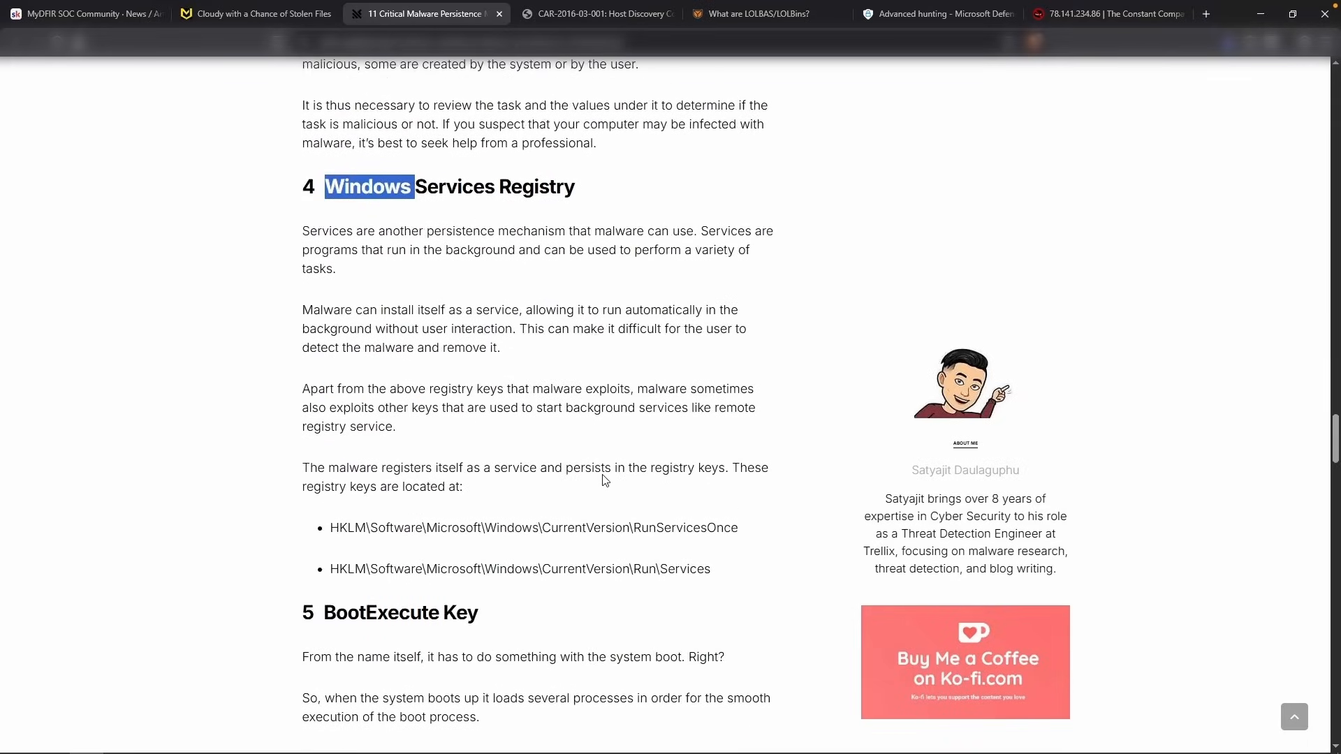
pyautogui.scroll(-12, 500, 517)
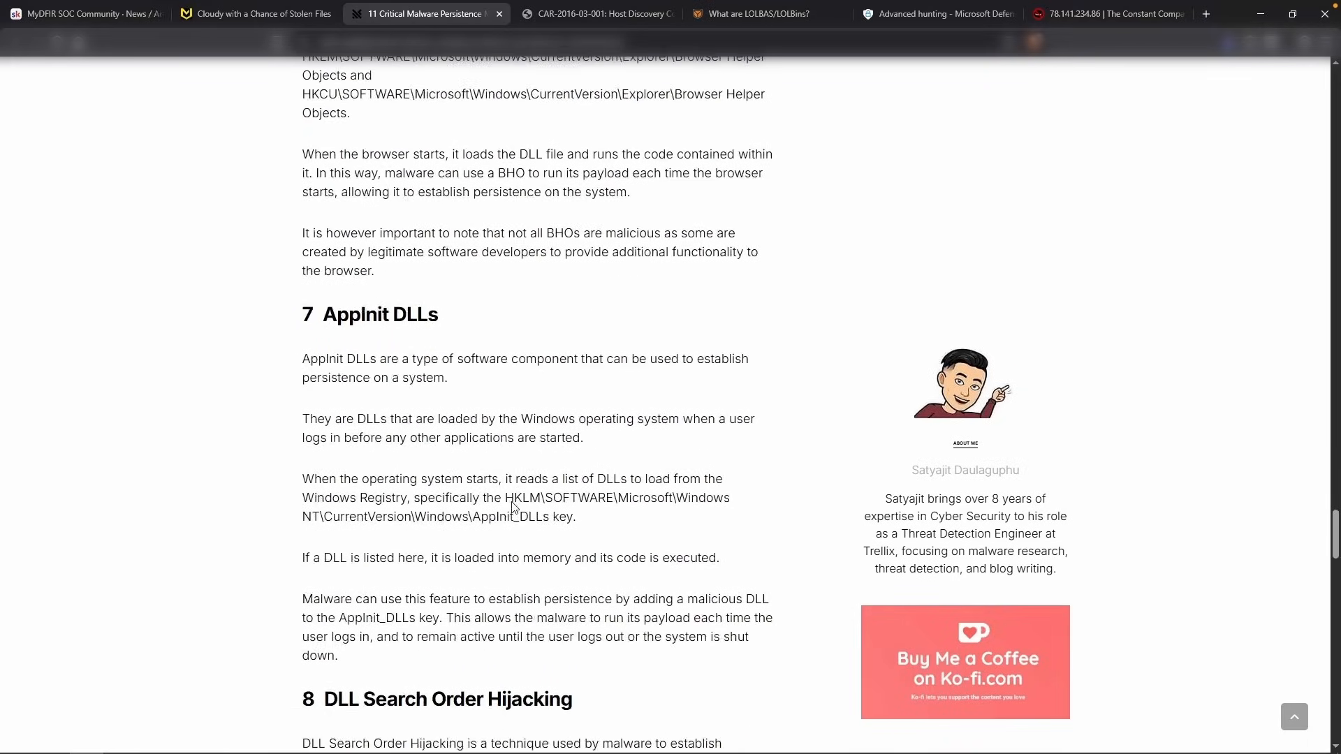
pyautogui.scroll(-1, 542, 505)
pyautogui.scroll(-3, 542, 504)
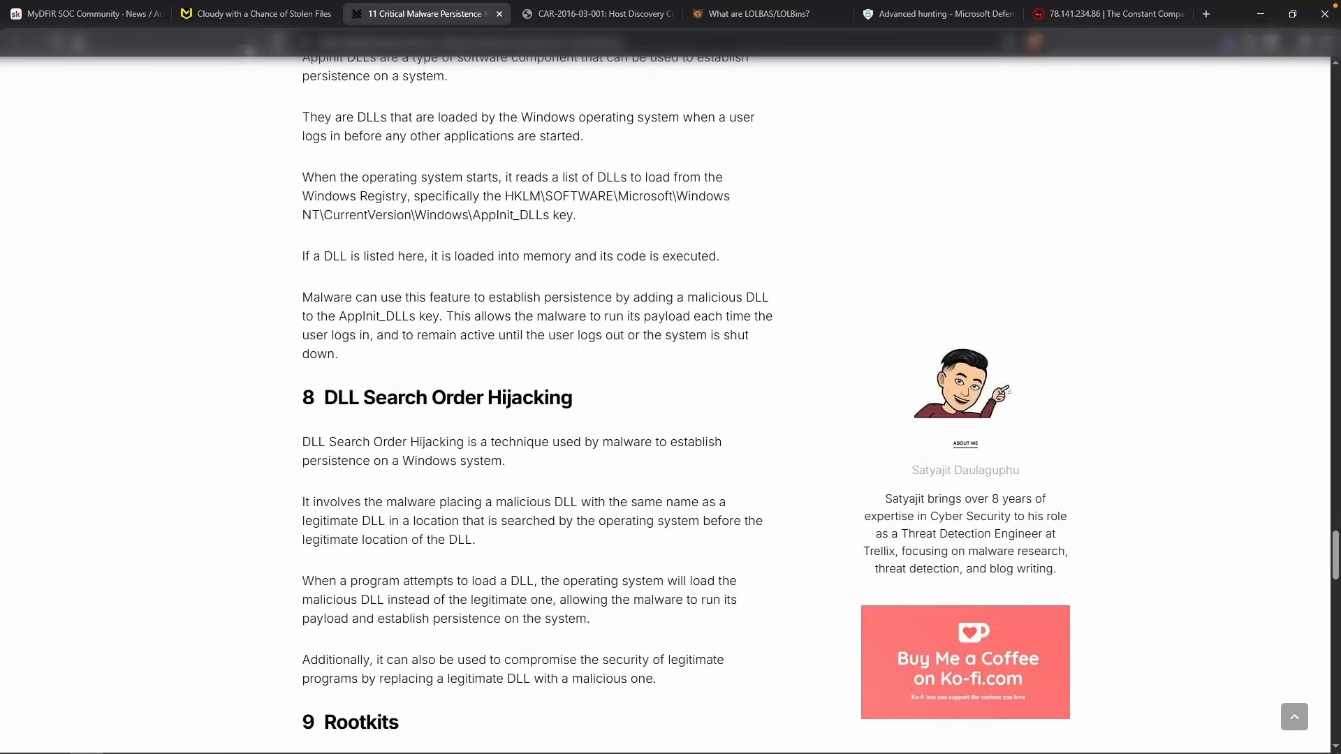
pyautogui.click(244, 14)
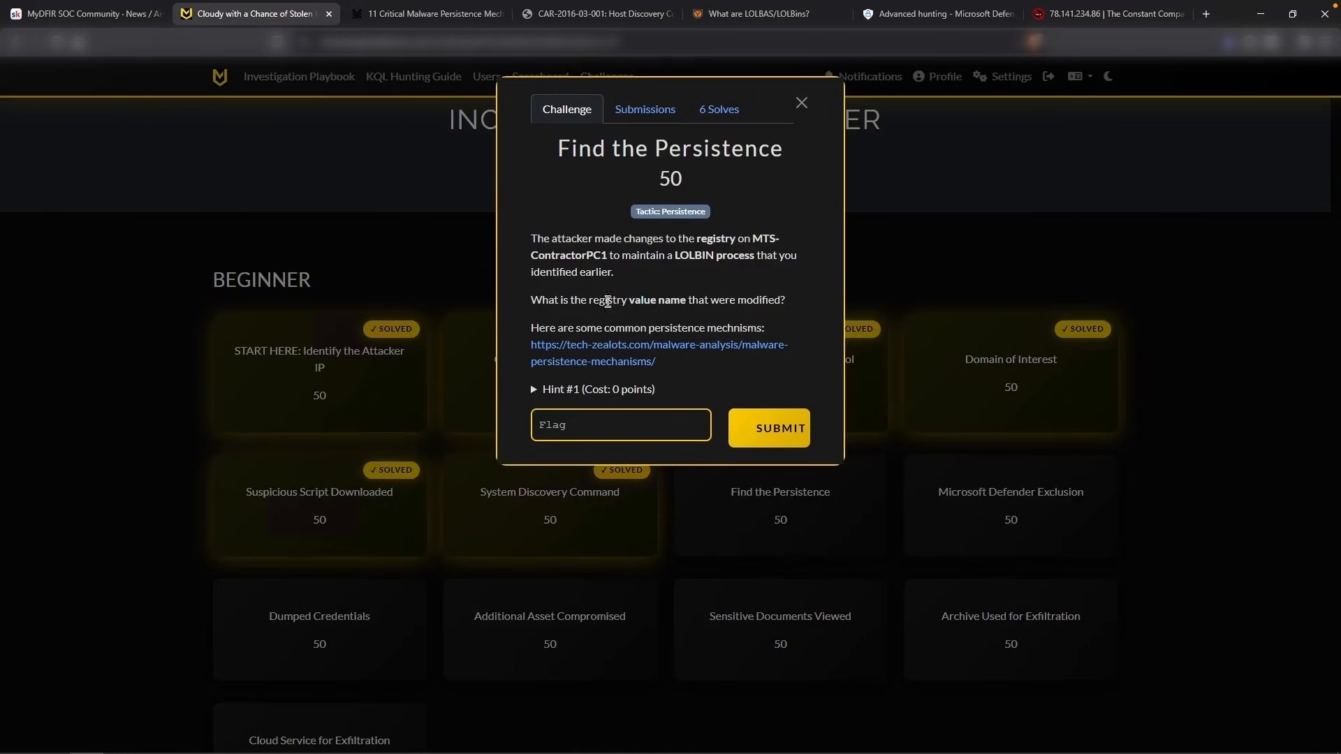
pyautogui.moveTo(589, 300); pyautogui.dragTo(689, 296)
# In Defender, add and run a DeviceRegistryEvents query limited to 2025-10-7 04:13 through 10:00 and DeviceName containing 'ContractorPC1'
pyautogui.click(942, 14)
pyautogui.click(812, 341)
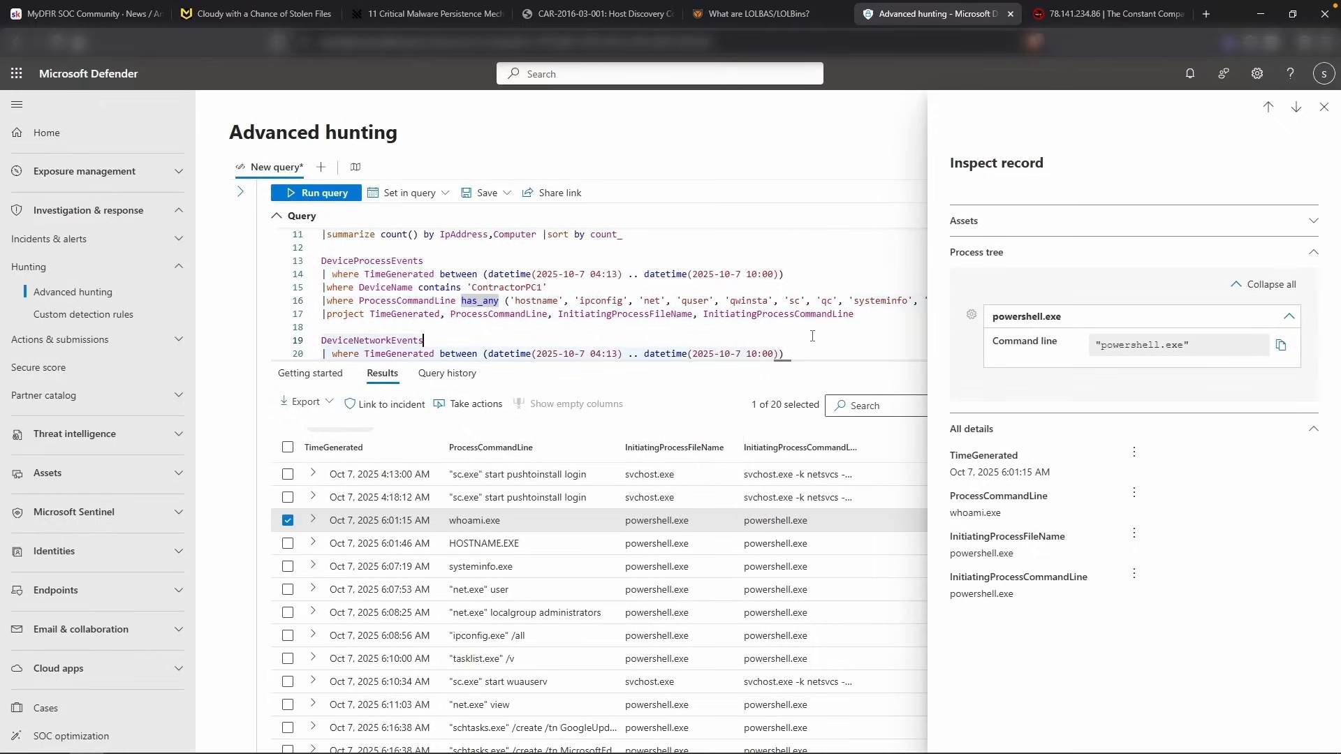
pyautogui.moveTo(801, 346); pyautogui.dragTo(333, 351)
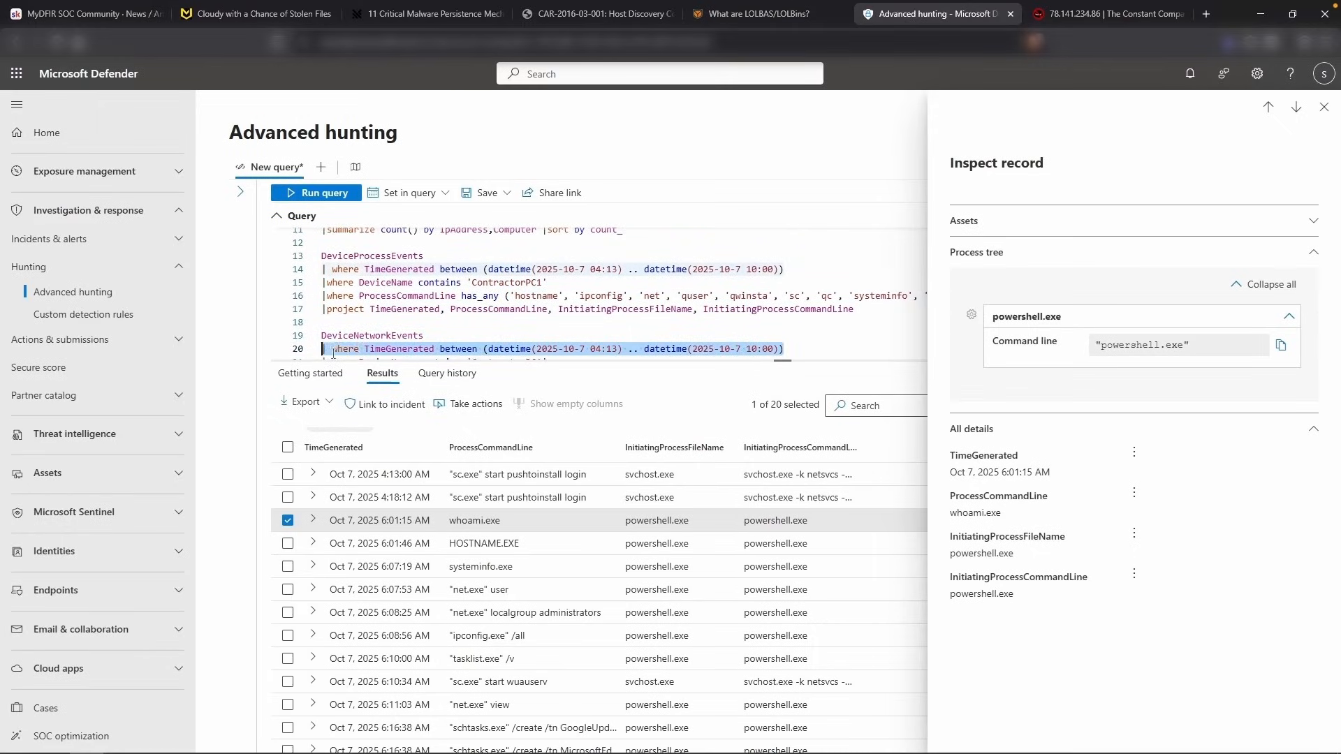
pyautogui.moveTo(851, 347); pyautogui.dragTo(317, 333)
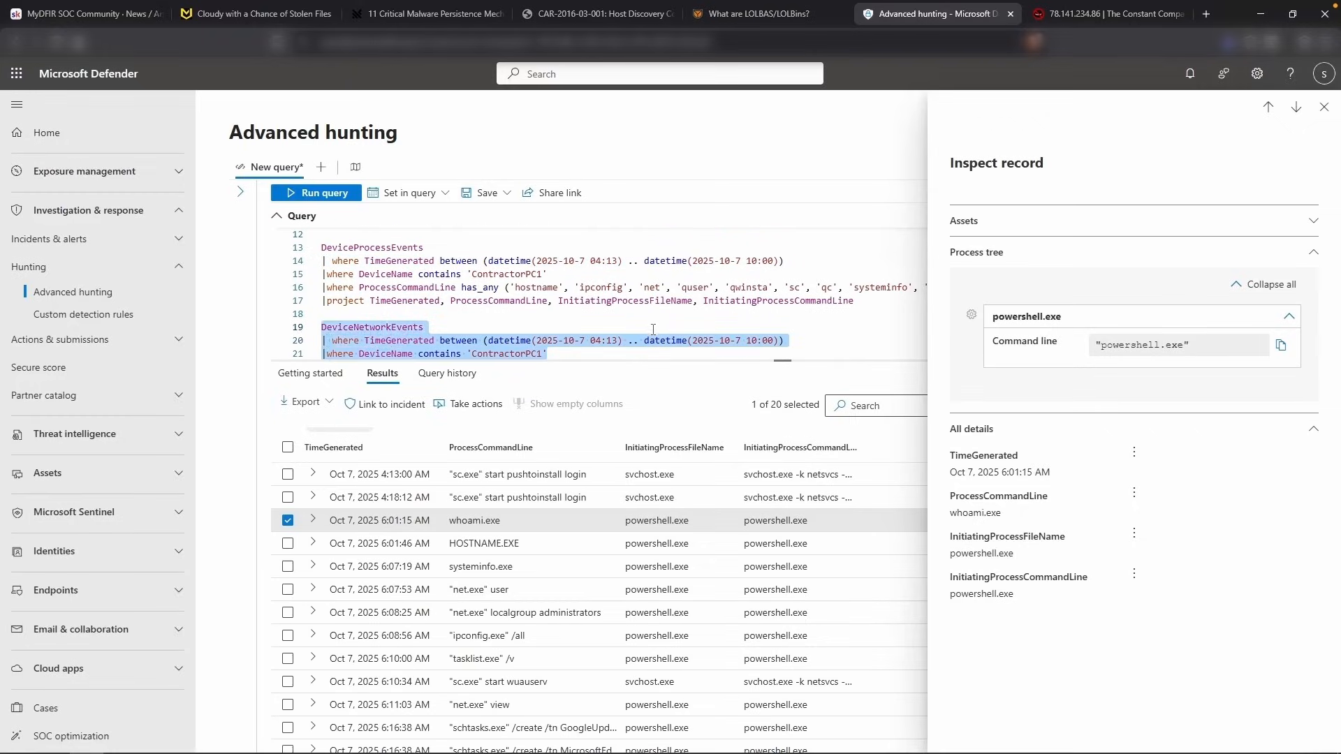
pyautogui.scroll(-2, 653, 329)
pyautogui.click(610, 317)
pyautogui.press('Return')
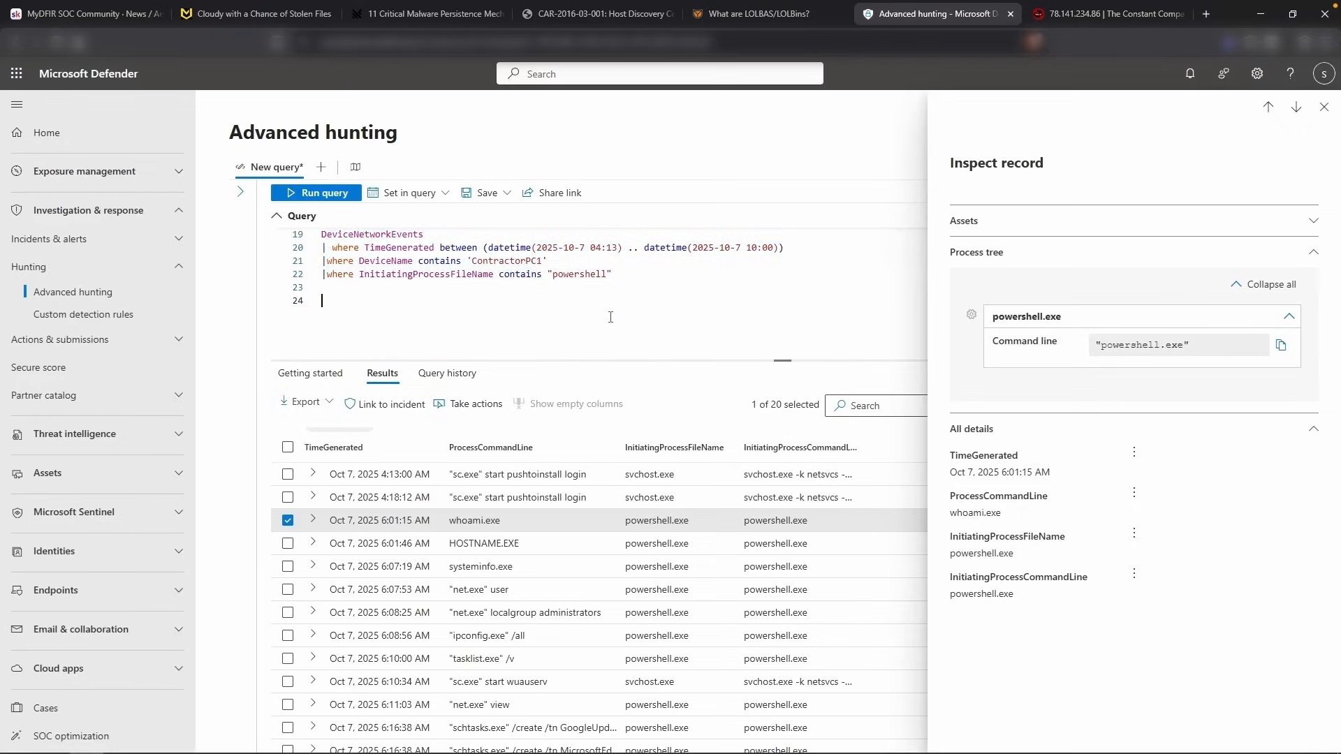
pyautogui.write('DeviceRegistryEvents')
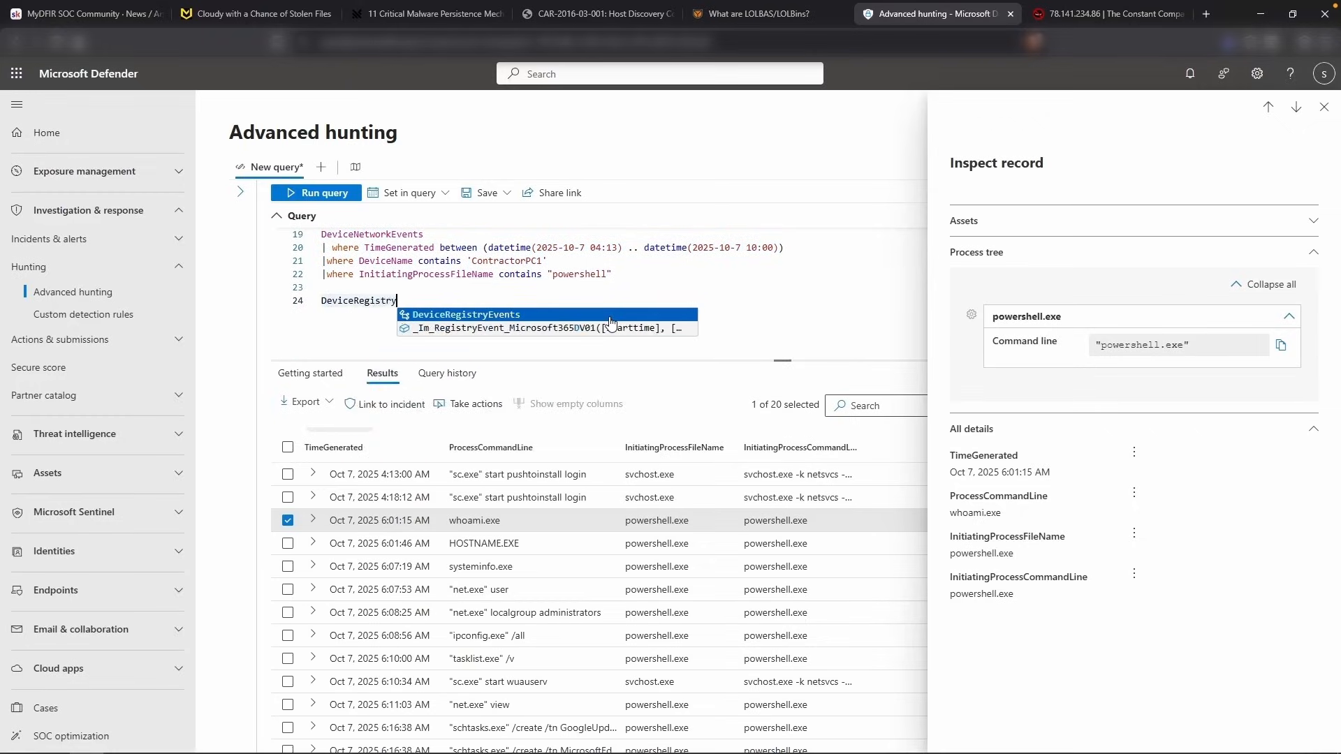
pyautogui.press('Return')
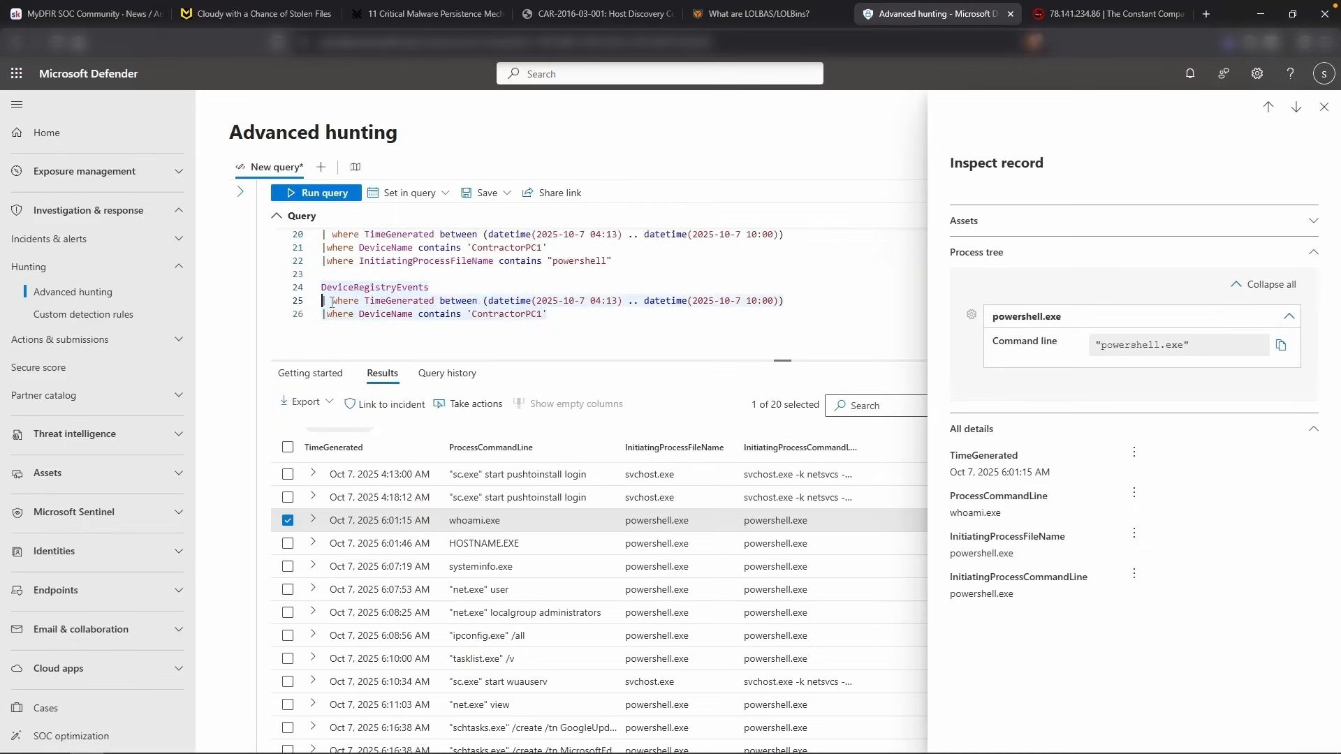
pyautogui.click(332, 301)
pyautogui.press('BackSpace')
pyautogui.click(509, 314)
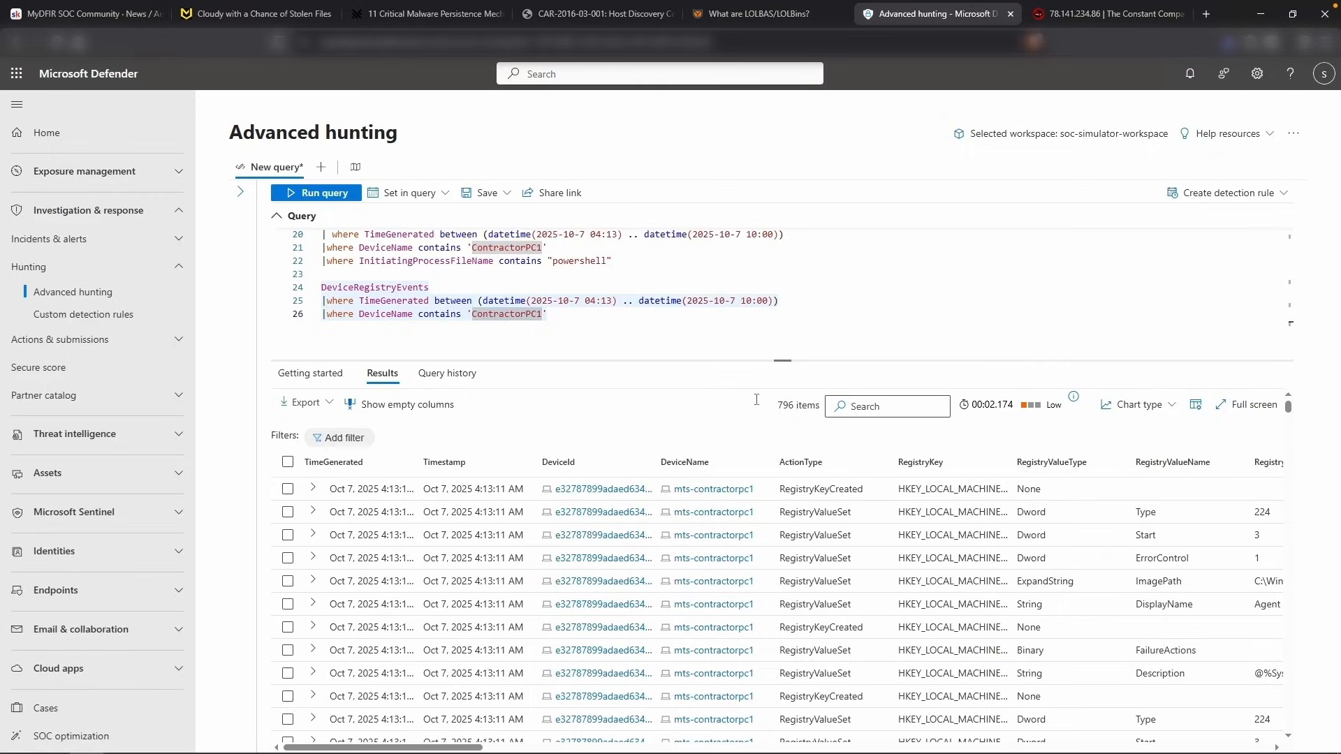
# Begin a where ActionType filter at the end of the registry query and look through the action types in the results
pyautogui.click(627, 308)
pyautogui.press('Return')
pyautogui.write('|where ')
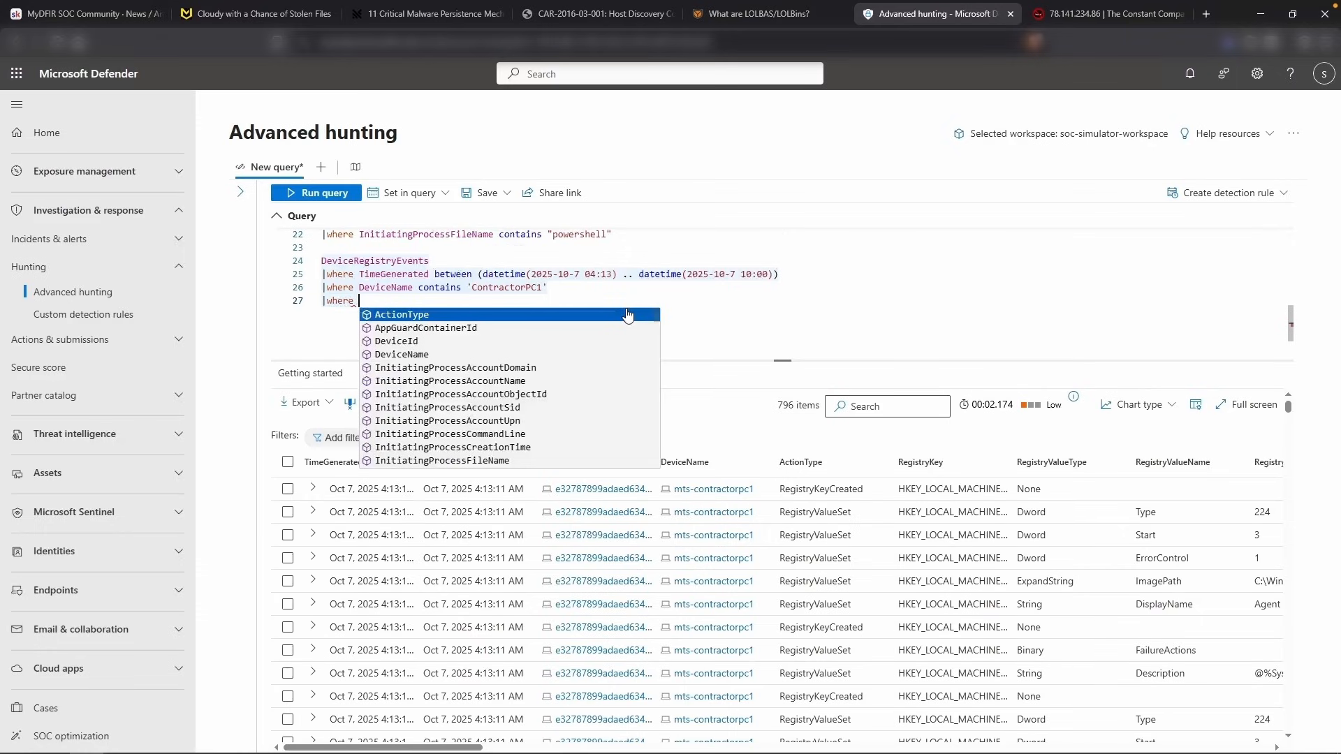
pyautogui.write('Action')
pyautogui.write('Type')
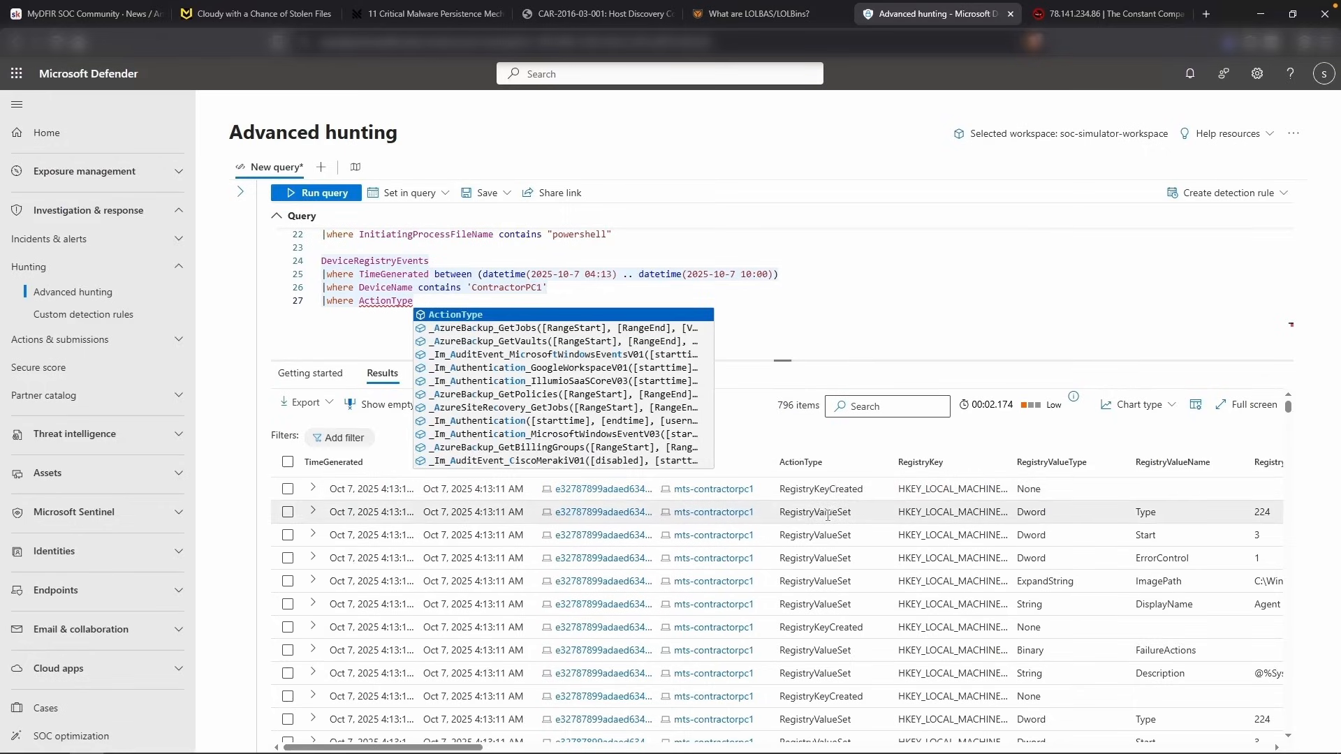
pyautogui.scroll(-5, 874, 532)
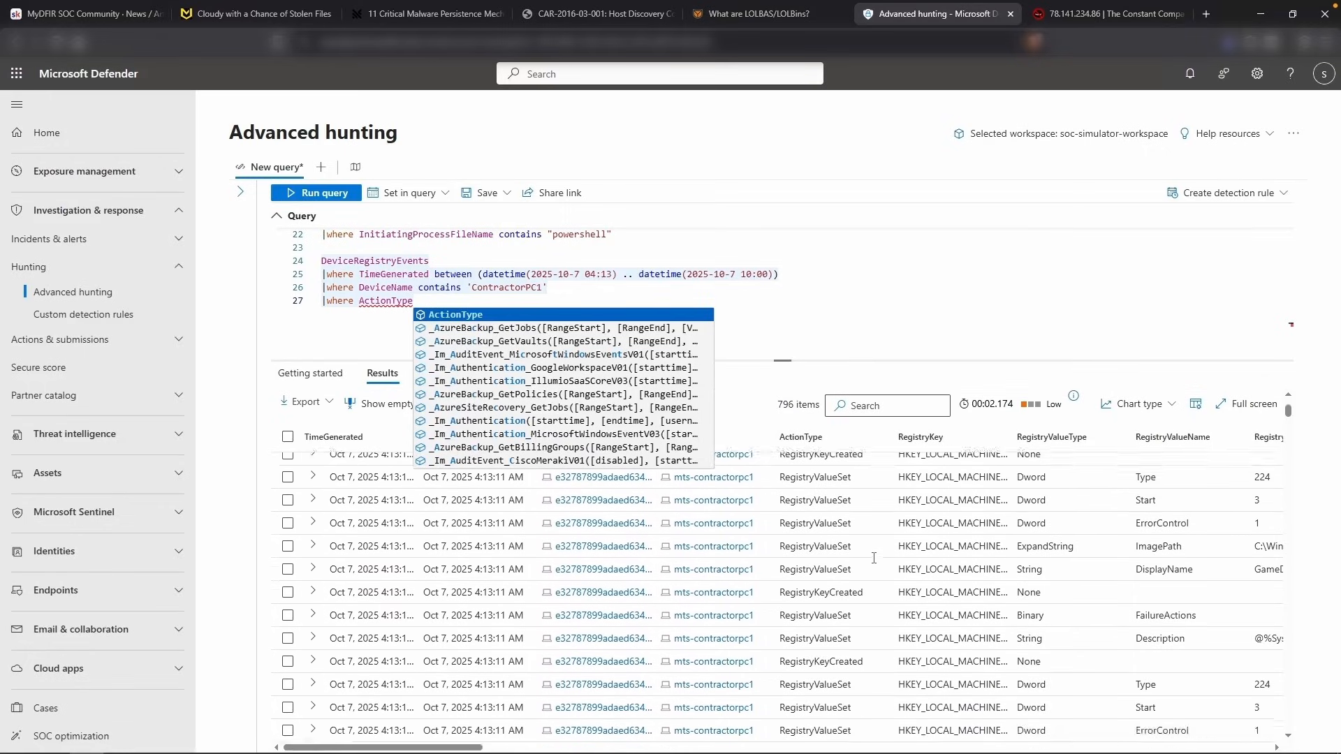
pyautogui.scroll(-1, 874, 557)
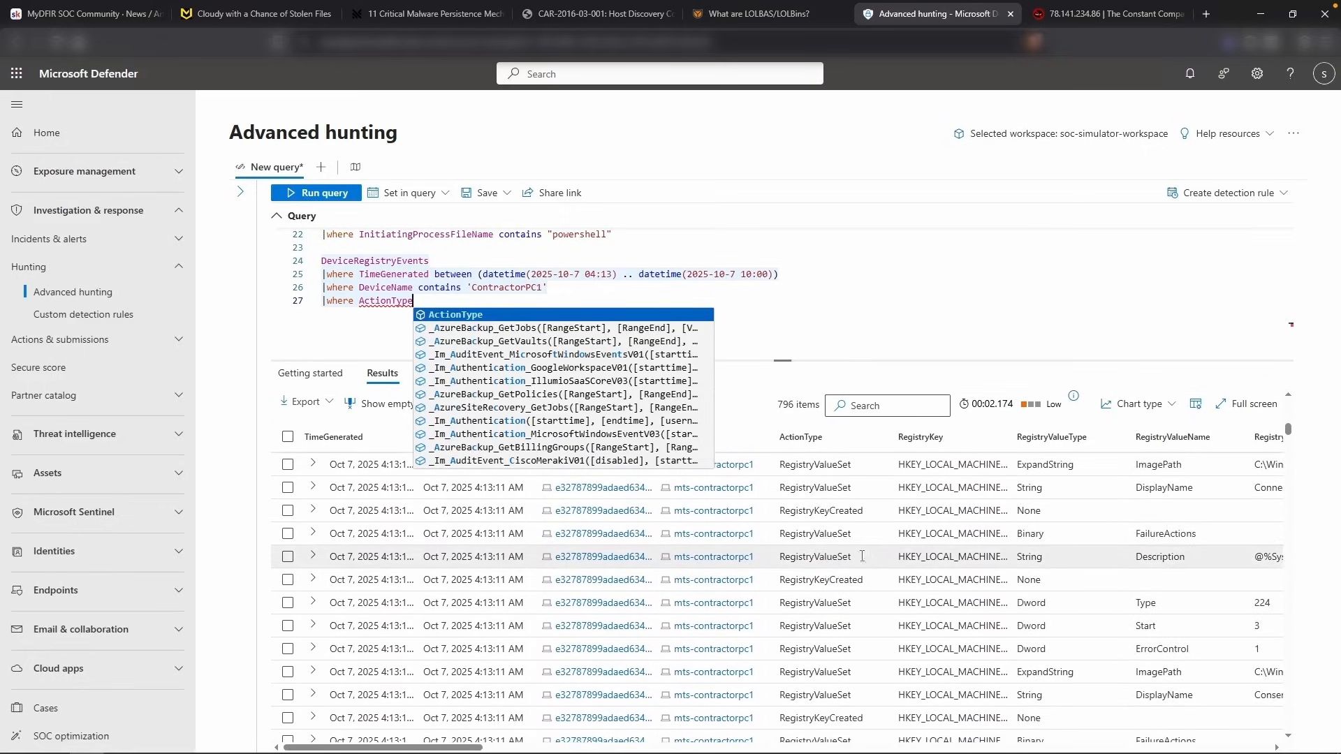
# Comment out the unfinished ActionType filter, add summarize count() by ActionType to the registry query, and run it to compare action types
pyautogui.click(323, 302)
pyautogui.write('//')
pyautogui.click(455, 301)
pyautogui.press('Return')
pyautogui.write('|s')
pyautogui.write('ummari')
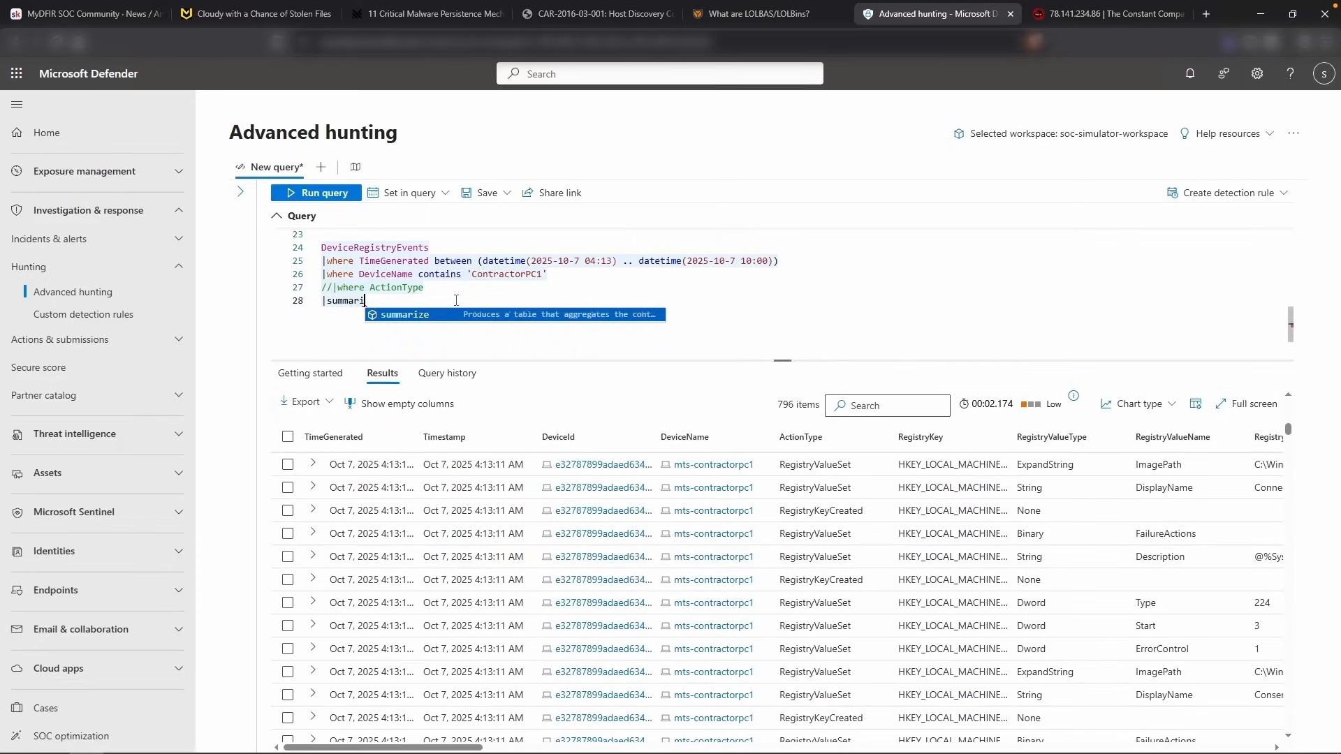
pyautogui.write('ze count(')
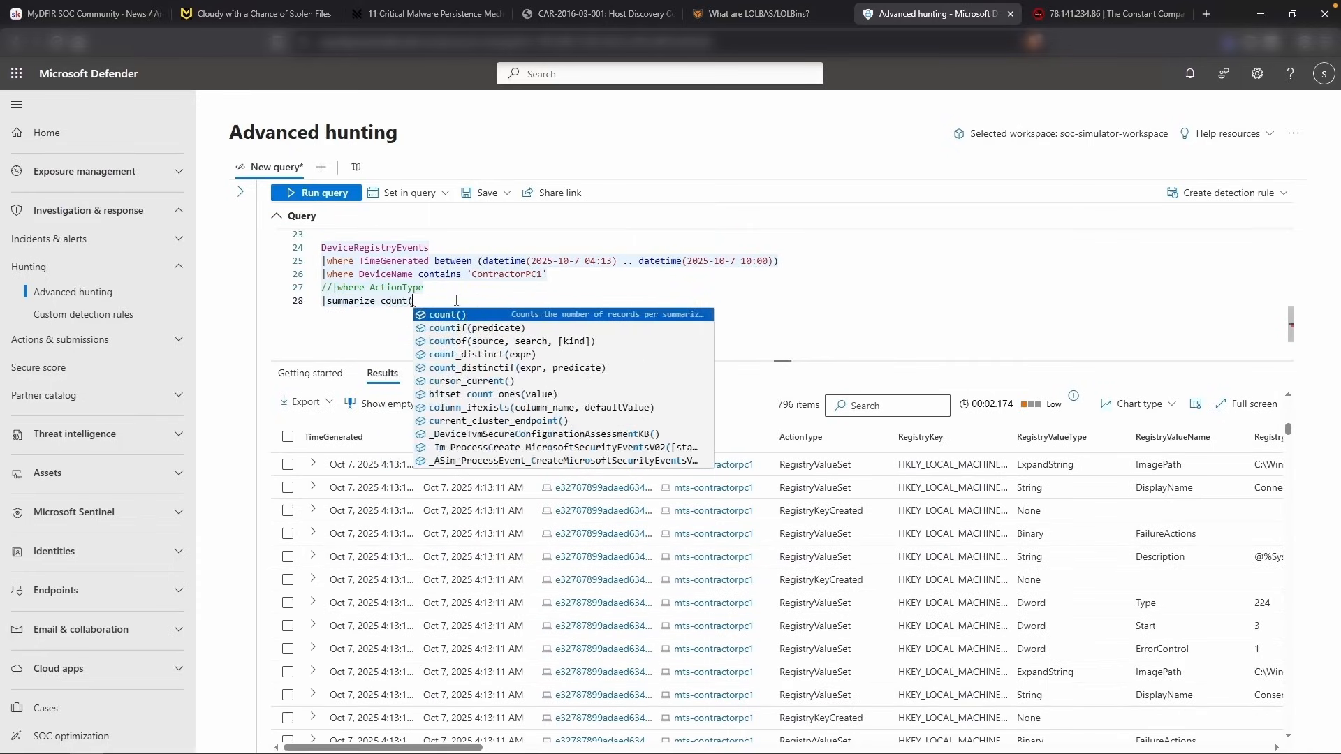
pyautogui.write(') by ActionType')
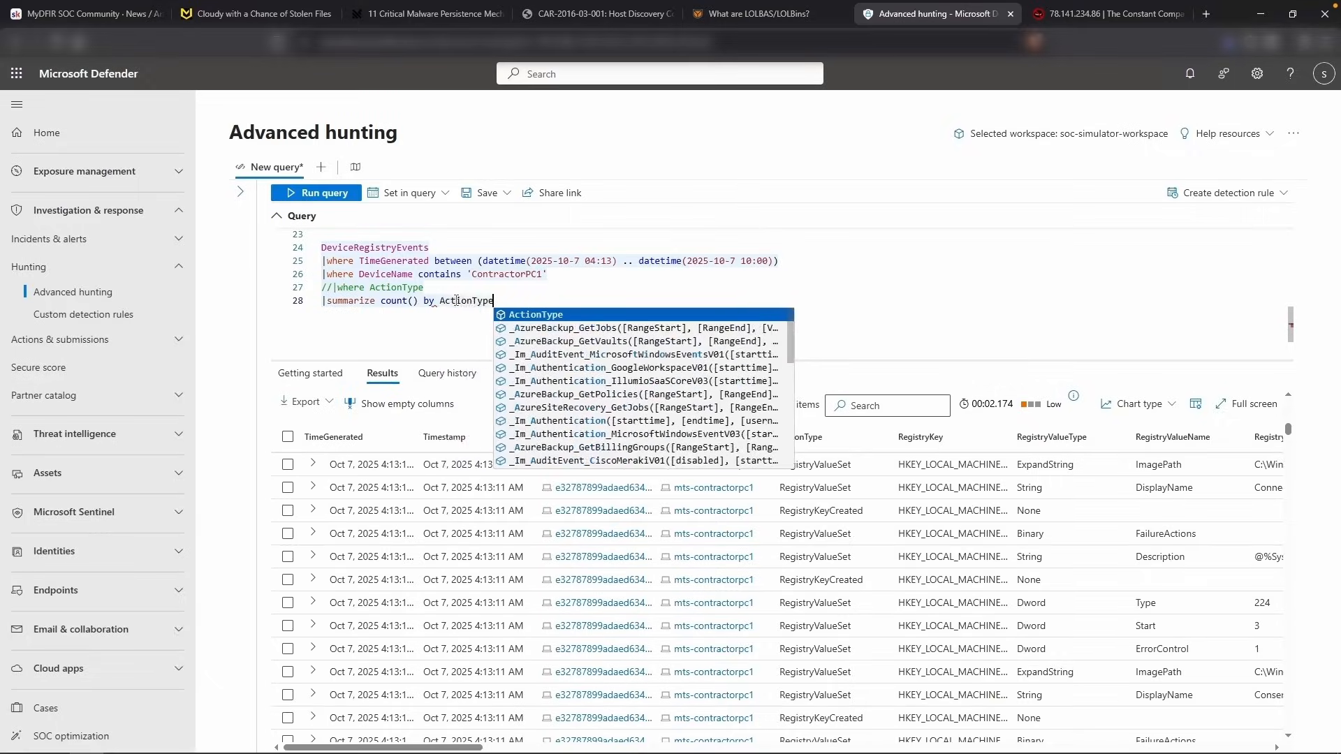
pyautogui.hotkey('shift', 'Return')
pyautogui.moveTo(812, 405); pyautogui.dragTo(797, 406)
pyautogui.moveTo(418, 462); pyautogui.dragTo(446, 463)
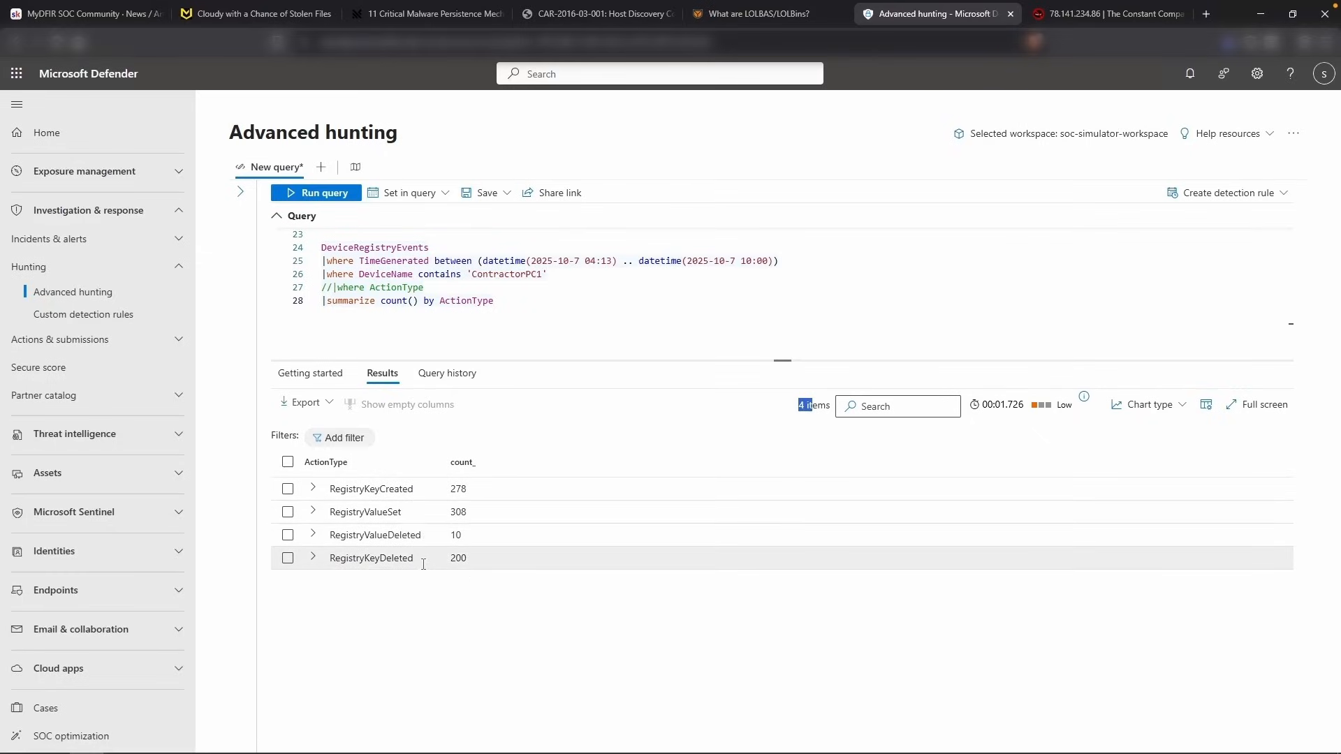
# Reread which registry detail the Find the Persistence challenge asks for and match it against the summarized action types
pyautogui.click(259, 14)
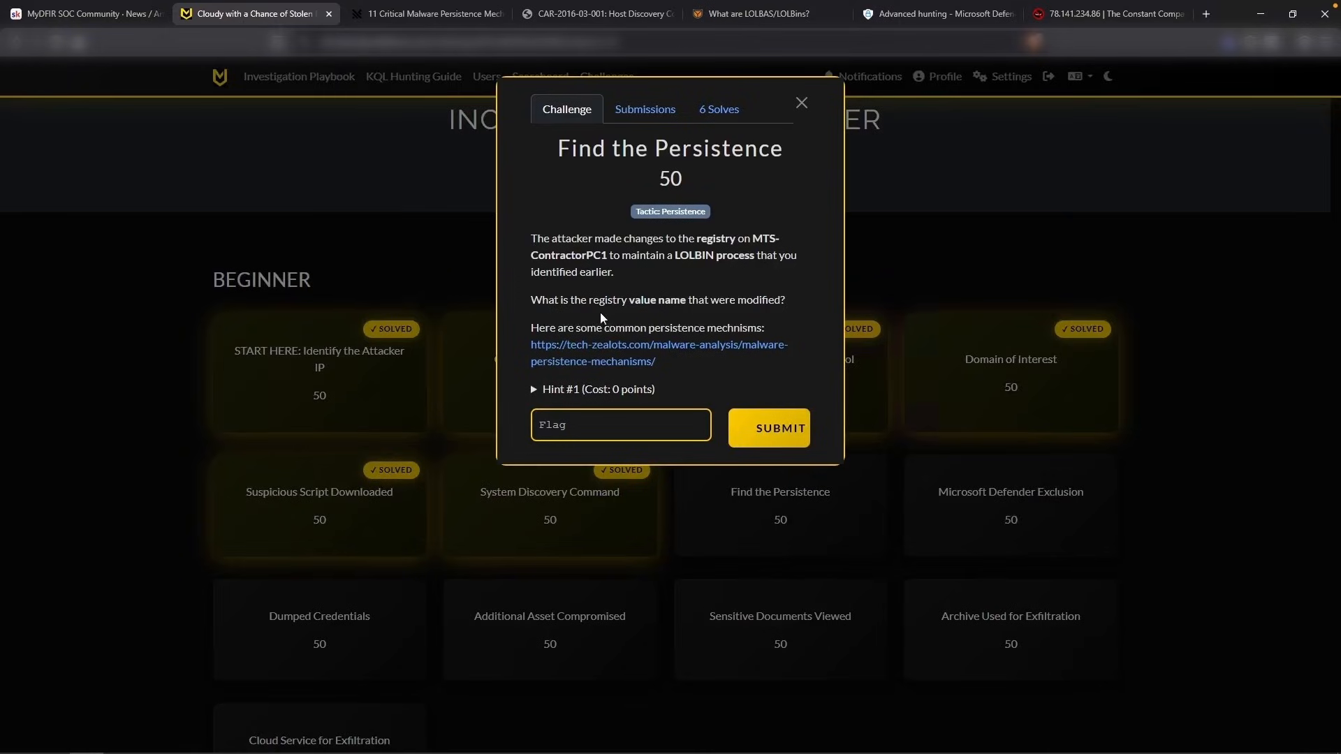
pyautogui.moveTo(635, 299); pyautogui.dragTo(687, 299)
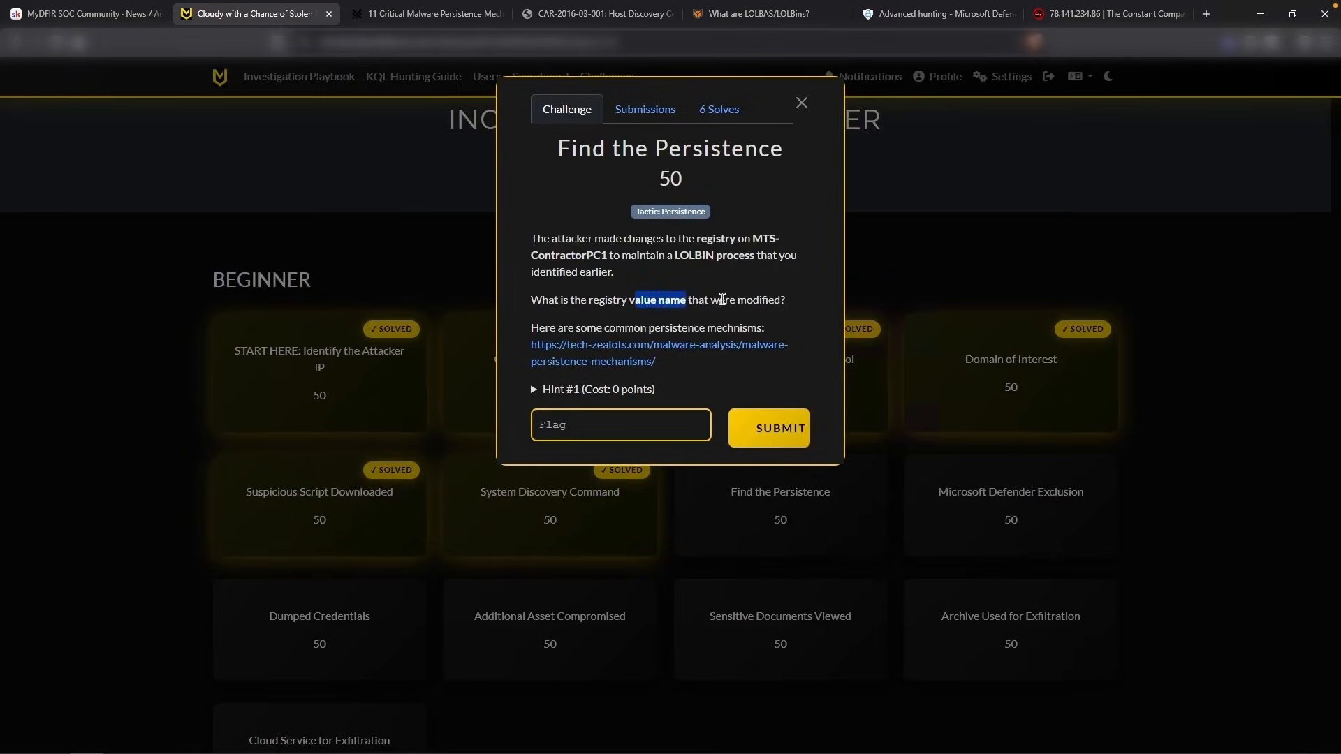
pyautogui.moveTo(415, 488); pyautogui.dragTo(366, 512)
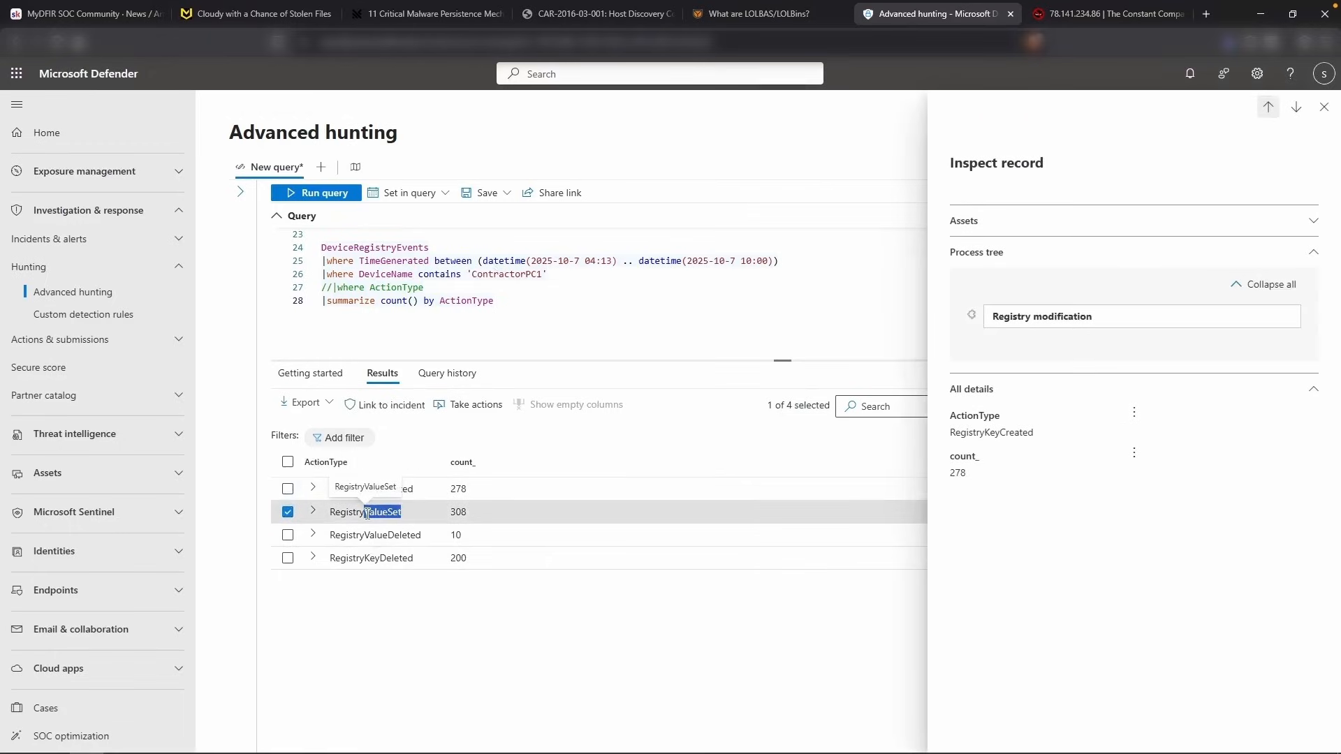
# Restore the commented filter, complete it as ActionType == "RegistryValueSet", and run the registry query
pyautogui.click(449, 301)
pyautogui.hotkey('ctrl', '/')
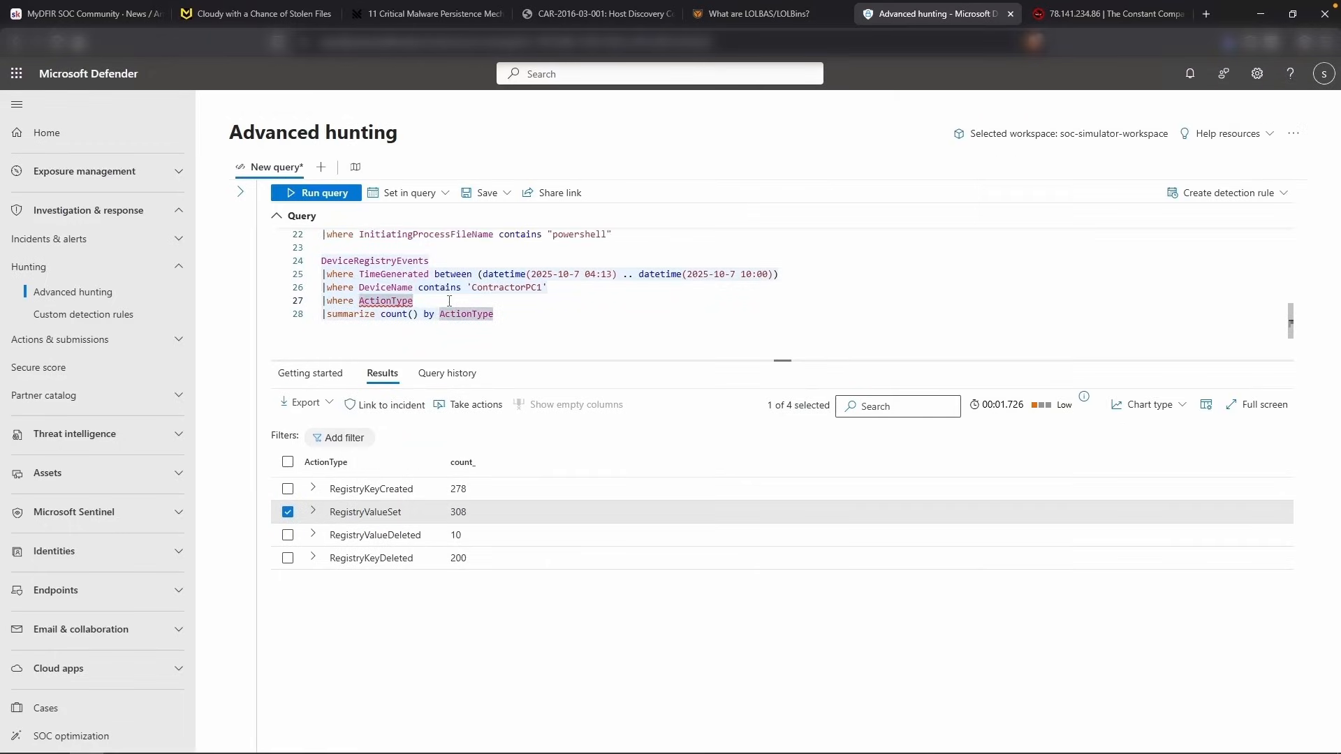
pyautogui.write('== ')
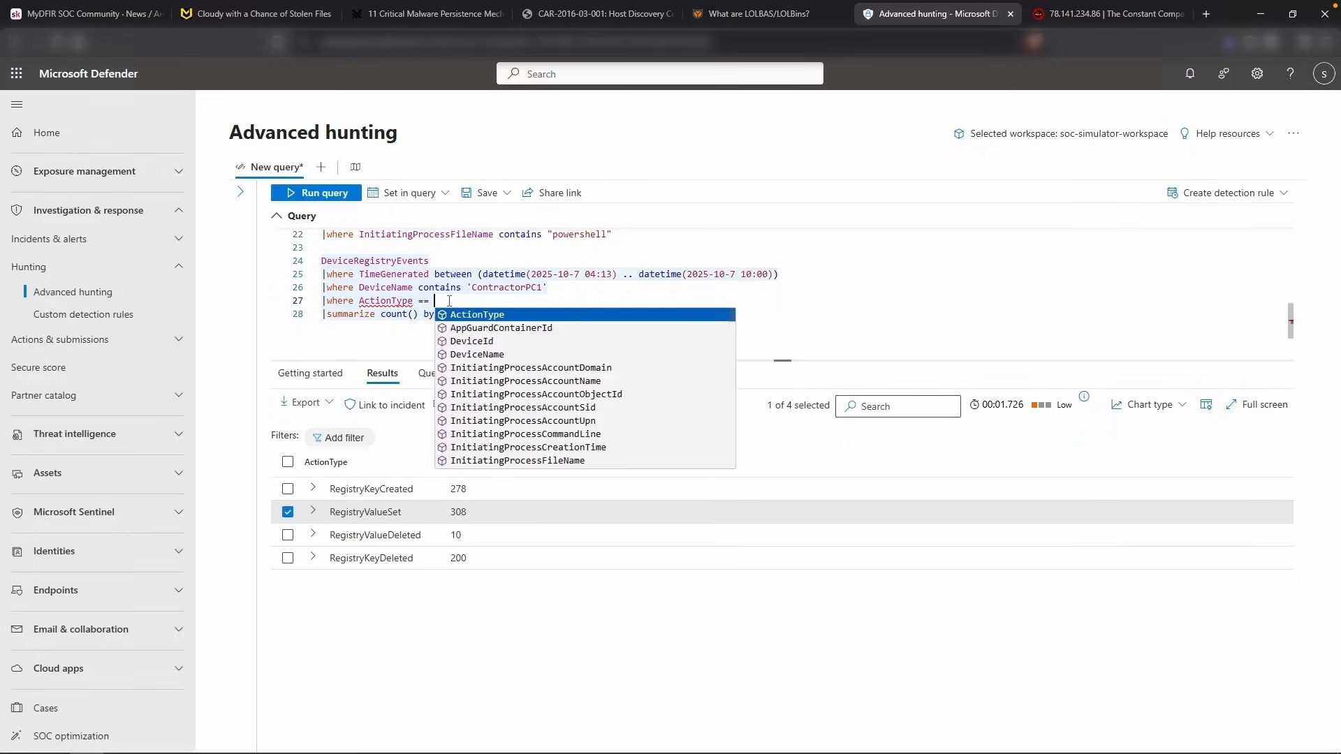
pyautogui.write('"RegistryValyue')
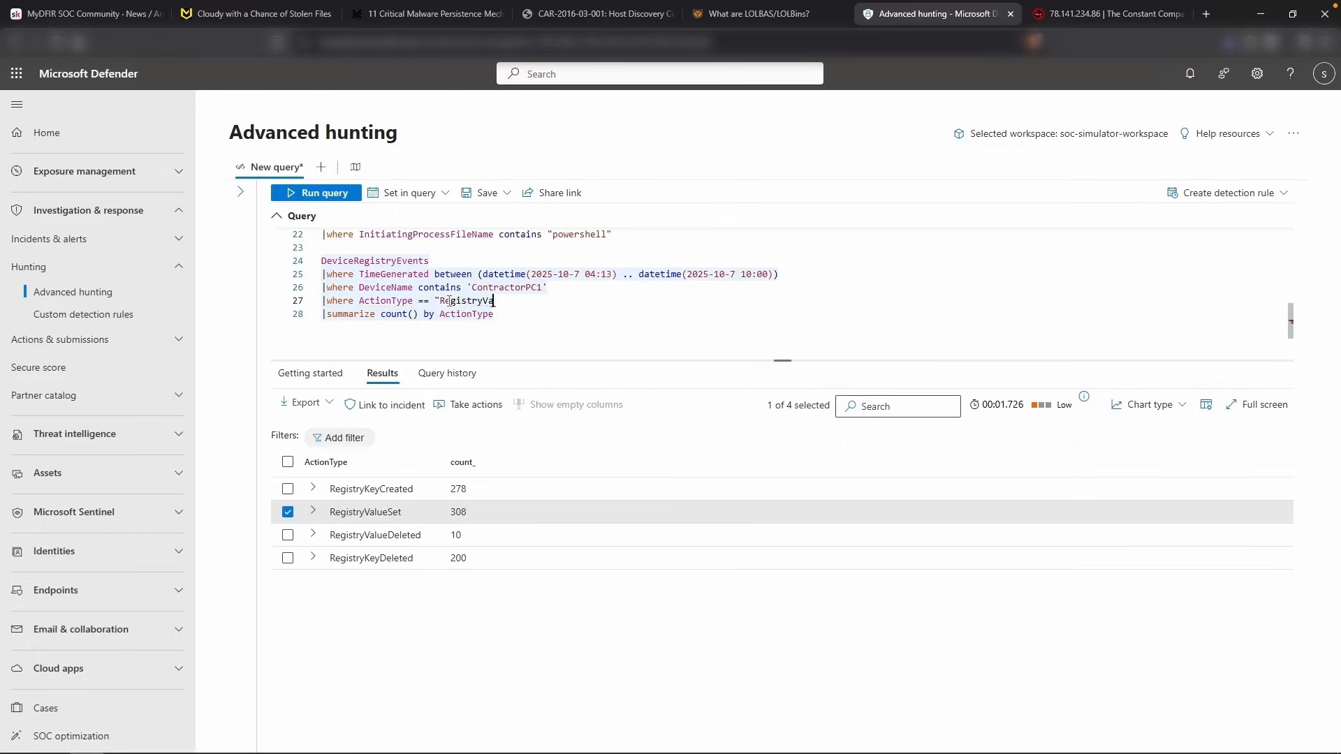
pyautogui.press('BackSpace')
pyautogui.press('BackSpace')
pyautogui.press('BackSpace')
pyautogui.write('ueSet"')
pyautogui.hotkey('shift', 'Return')
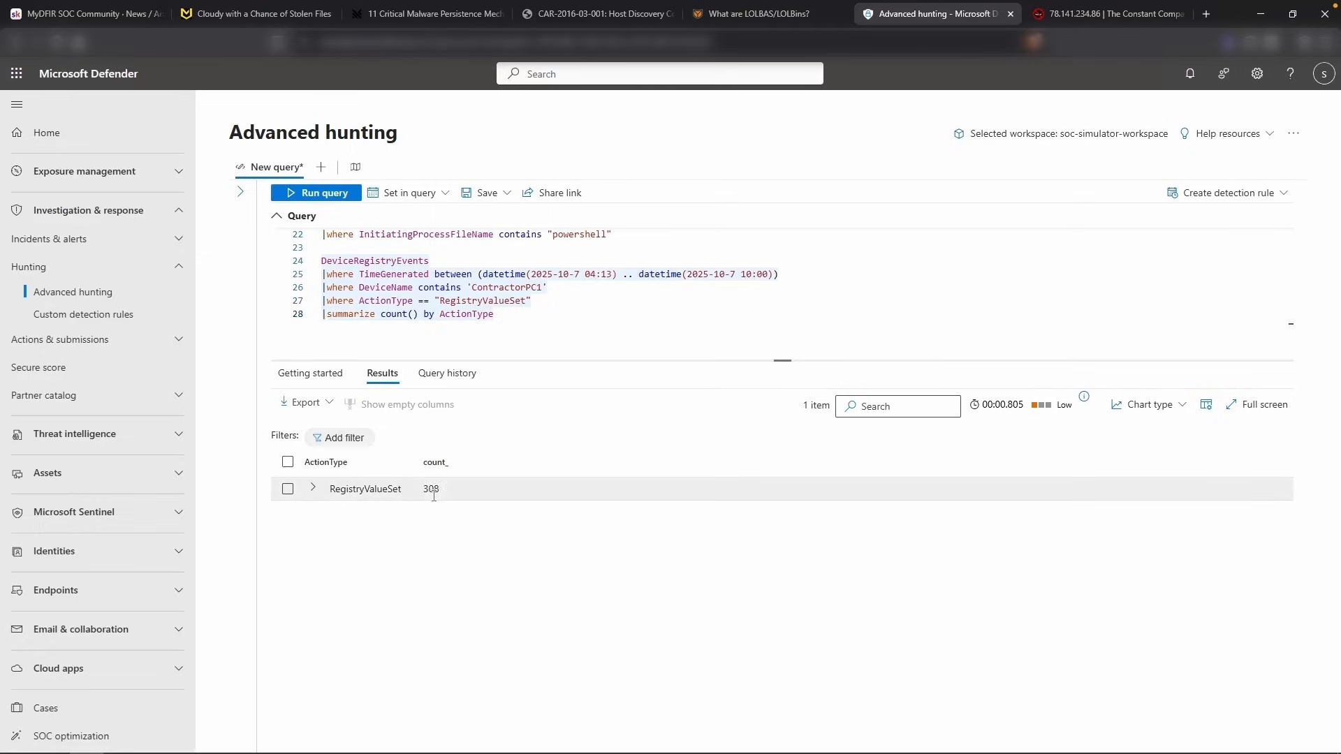
# Comment out the summarize line and rerun the query to list the individual RegistryValueSet events
pyautogui.write('//')
pyautogui.scroll(-1, 432, 271)
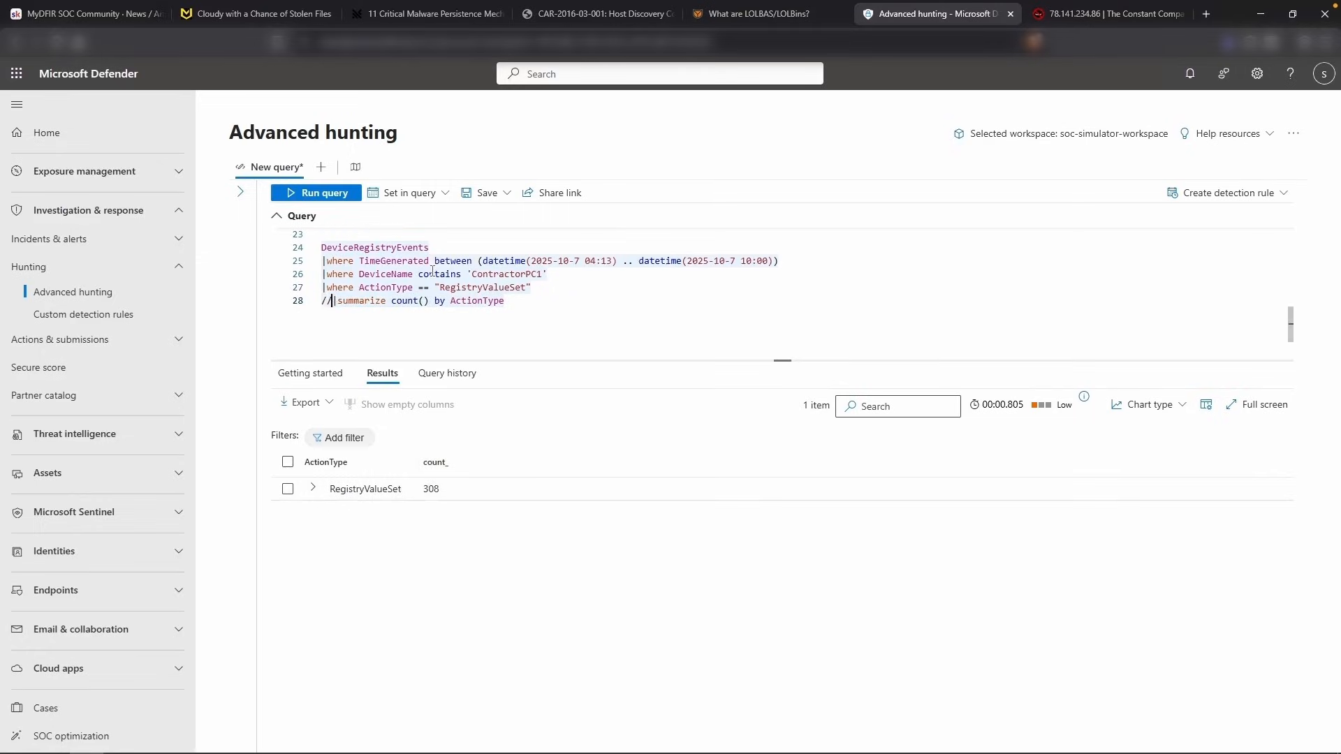
pyautogui.hotkey('shift', 'Return')
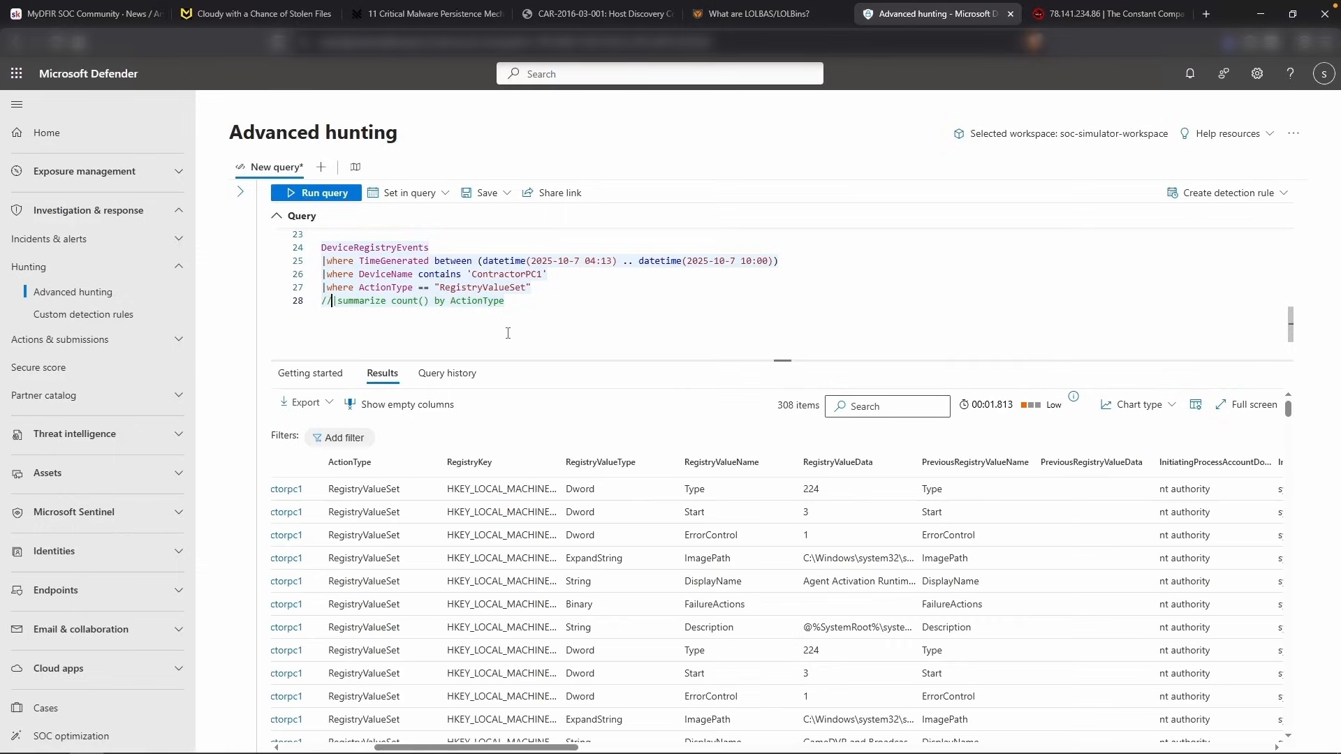
# Add a where RegistryValueData contains "powershell" filter below the ActionType filter and run the query
pyautogui.click(551, 289)
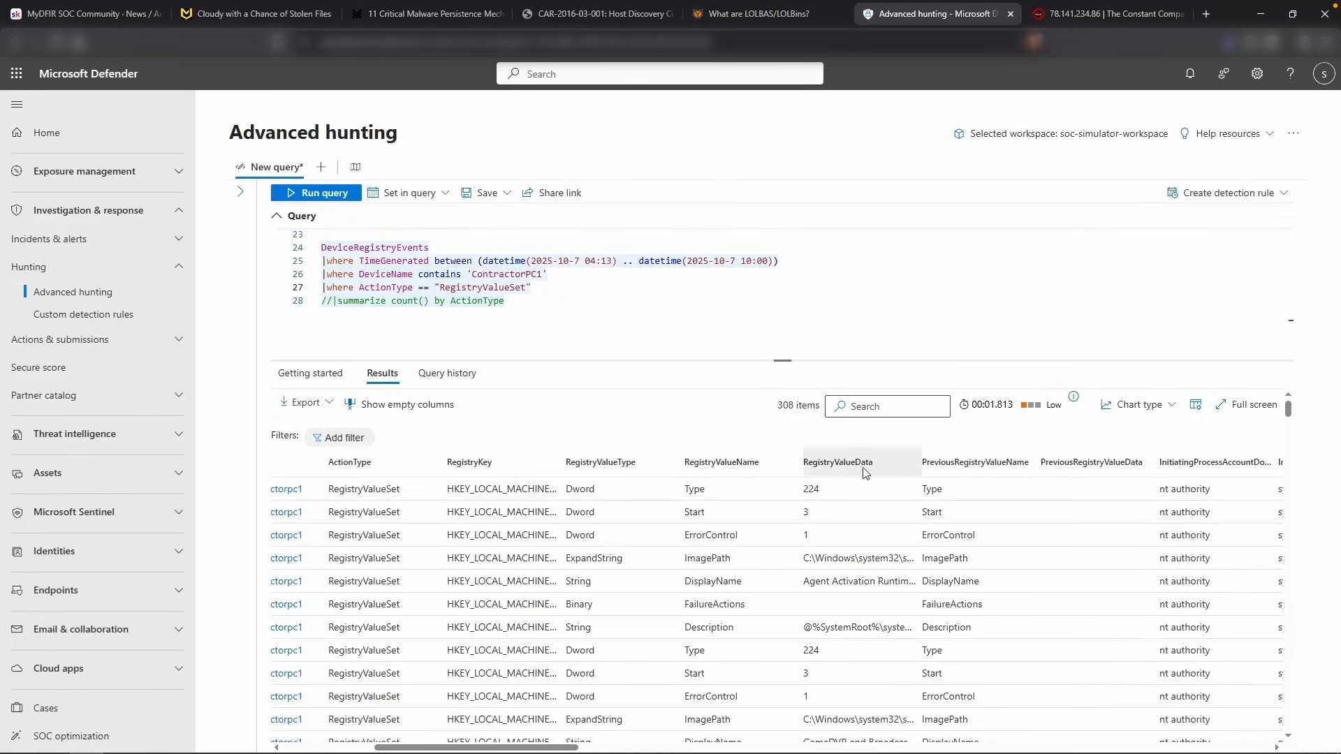
pyautogui.press('Return')
pyautogui.write('|where R')
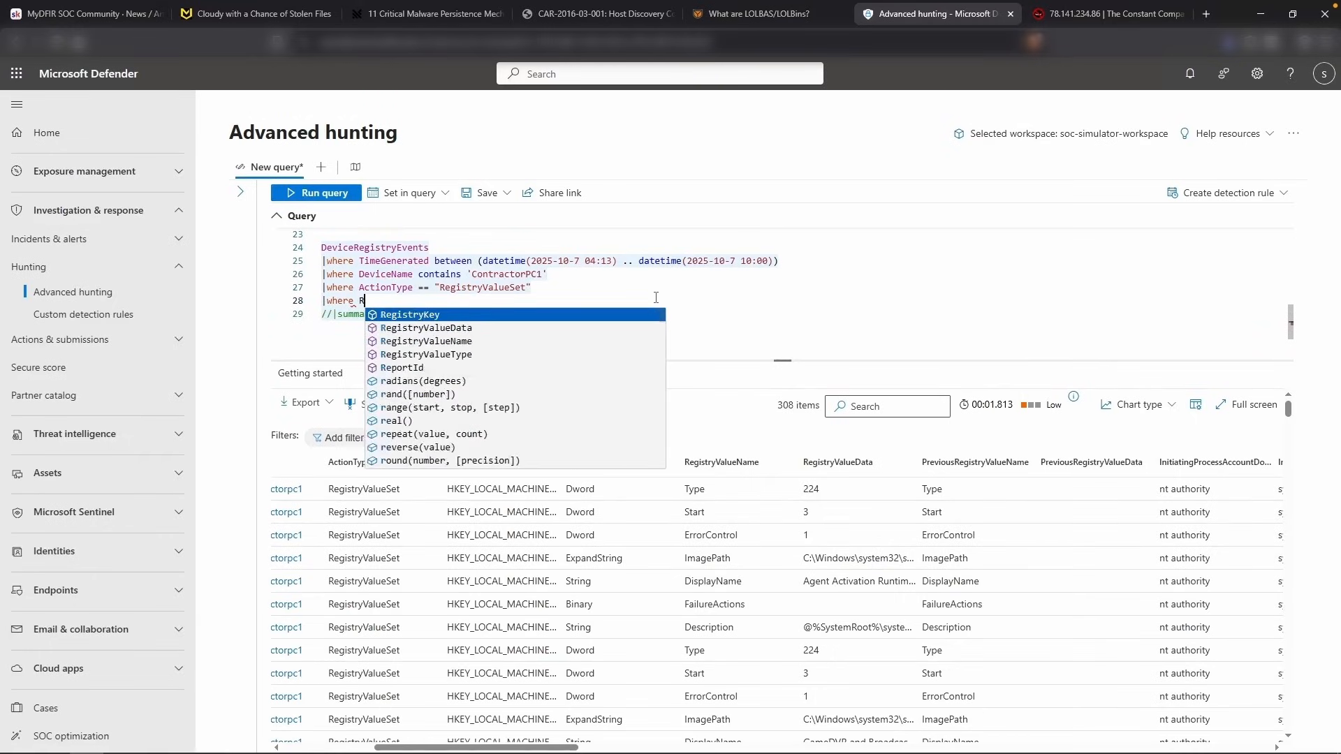
pyautogui.write('egistryVal')
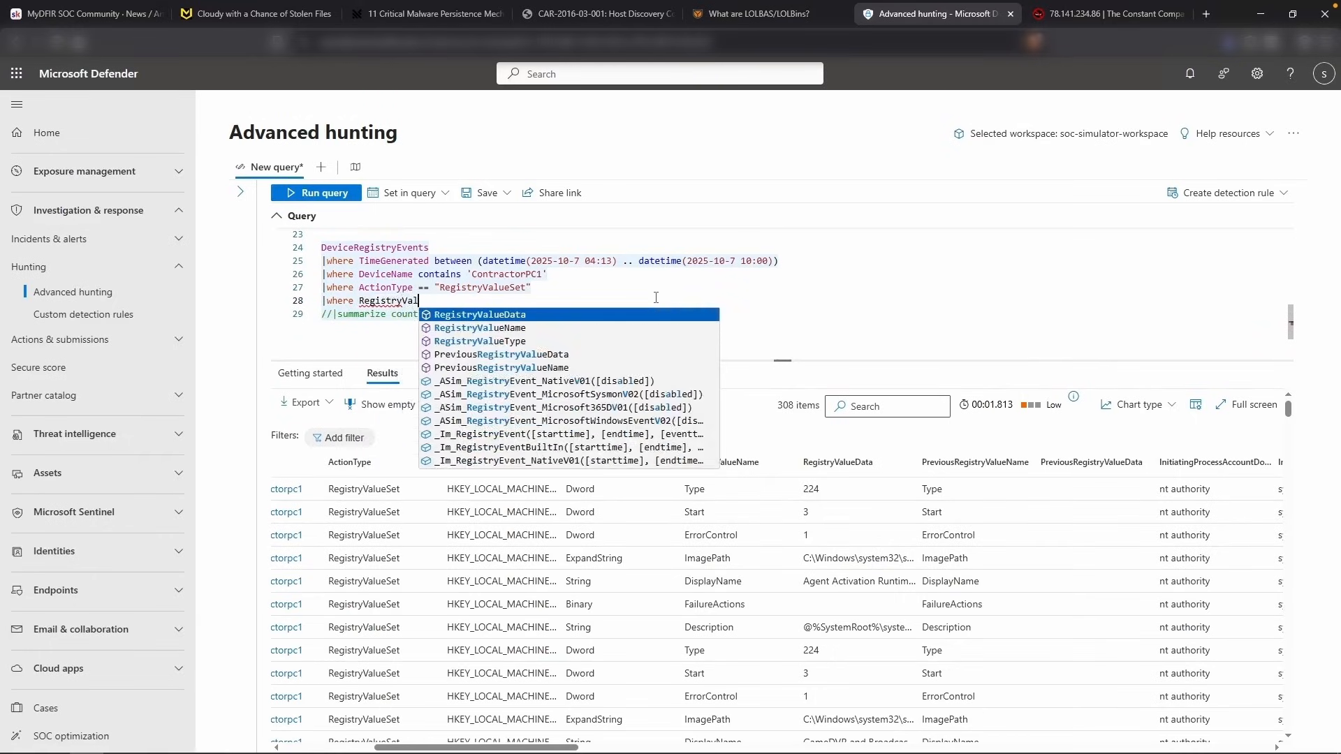
pyautogui.write('ueData contains ')
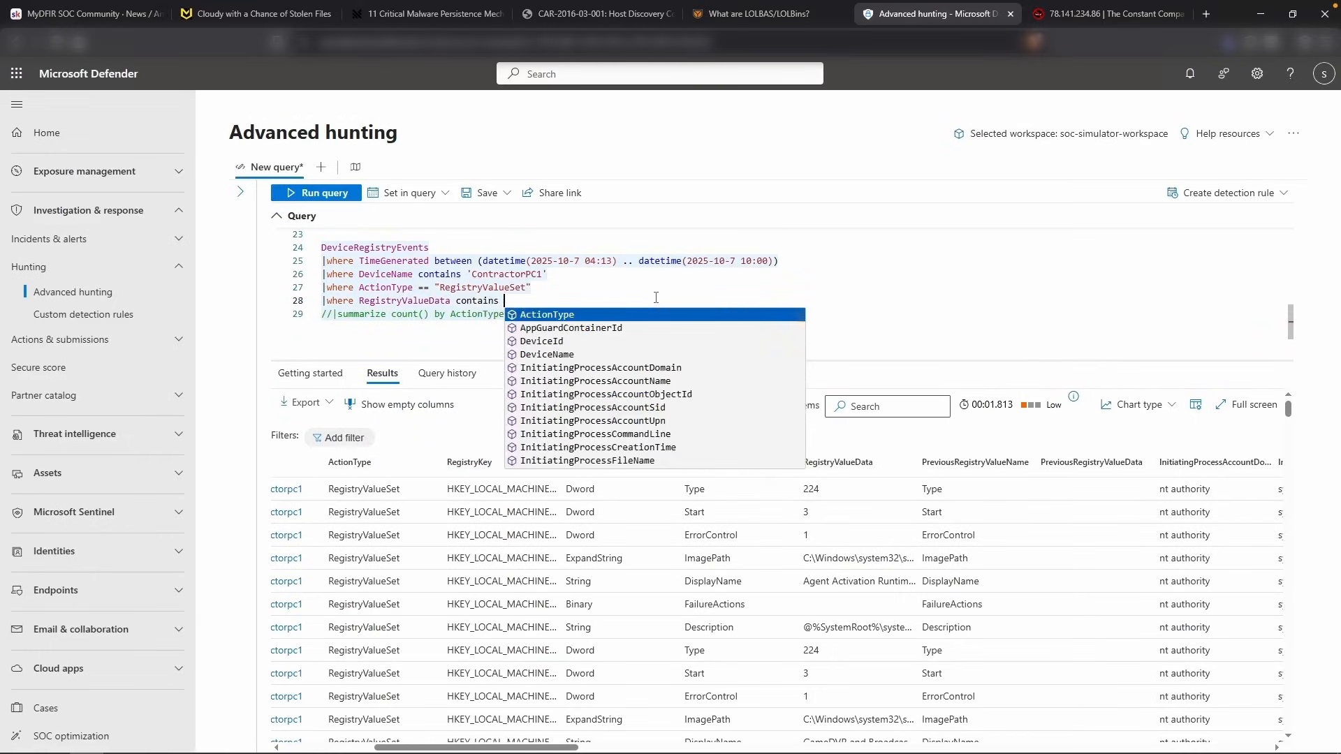
pyautogui.write('"powershell"')
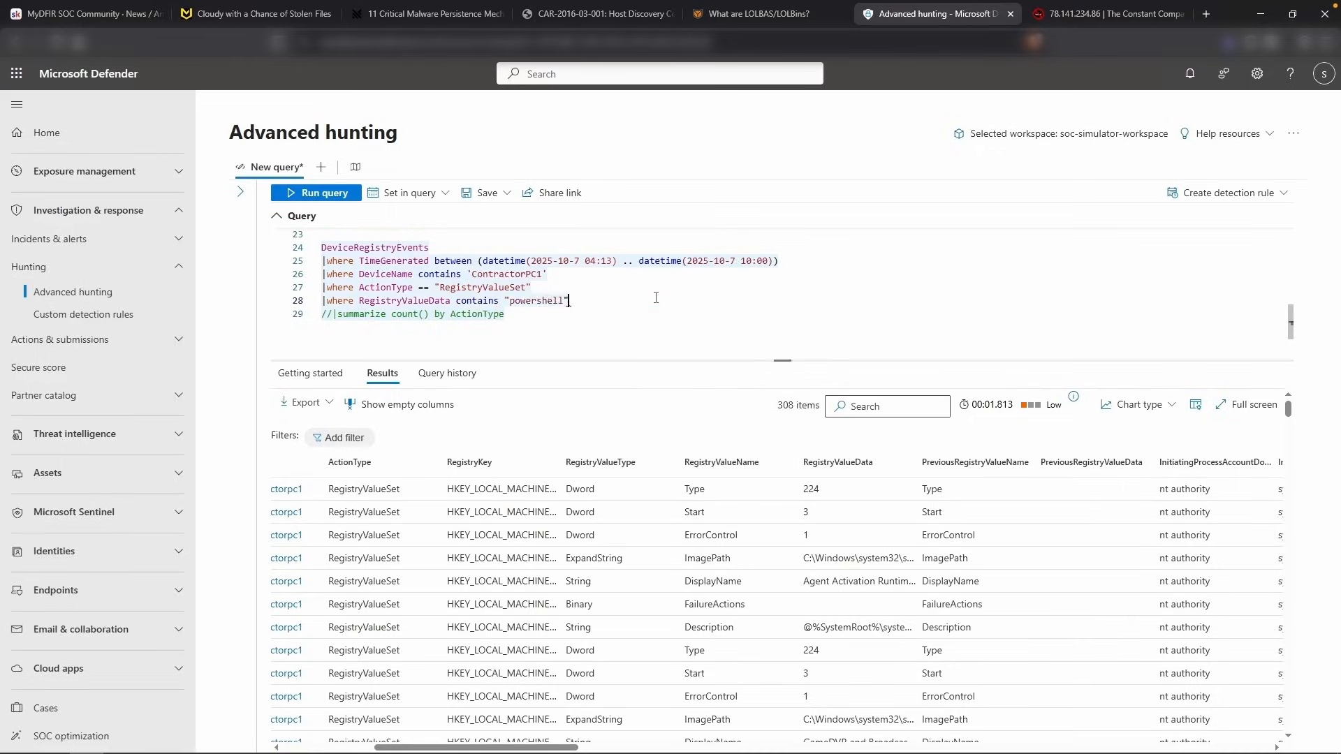
pyautogui.hotkey('shift', 'Return')
# Copy the RegistryValueName, OneDriveStandalone, from the event in the filtered results
pyautogui.moveTo(490, 535); pyautogui.dragTo(461, 538)
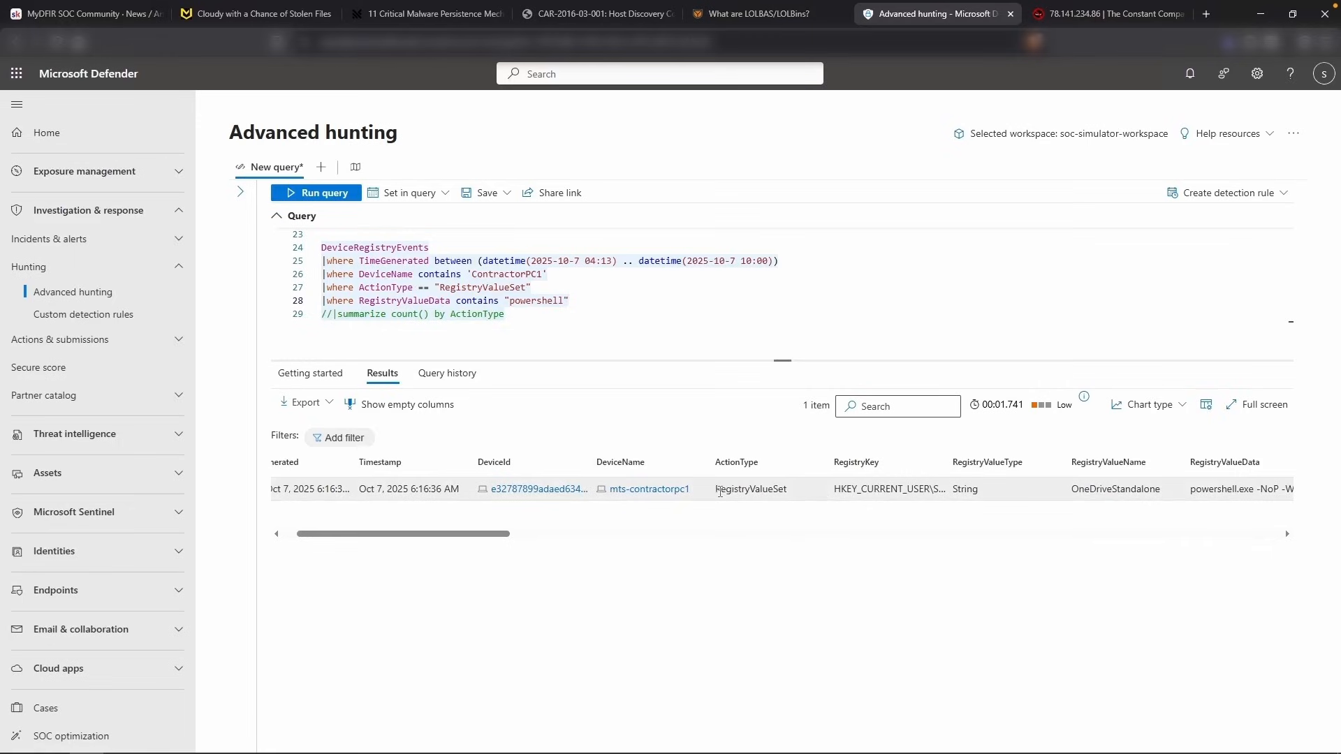
pyautogui.hscroll(5, 719, 491)
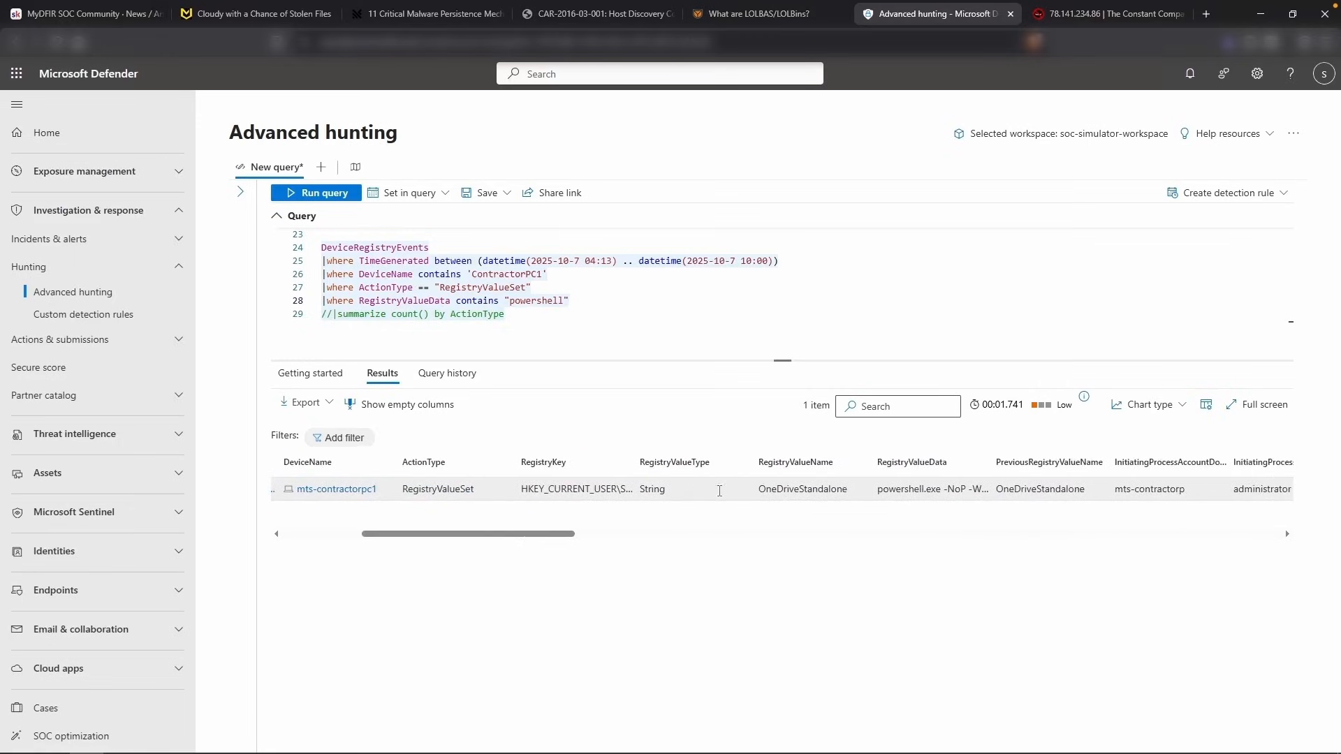
pyautogui.hscroll(2, 768, 484)
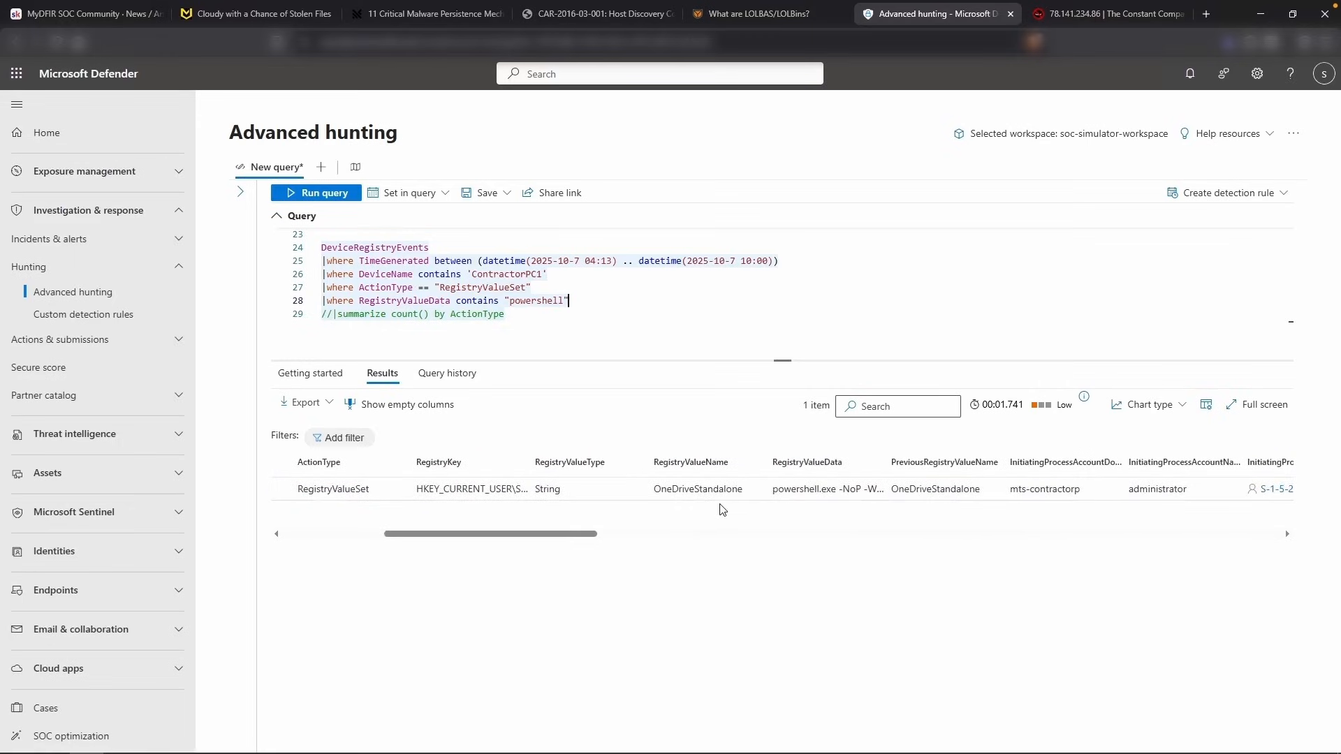
pyautogui.moveTo(655, 492); pyautogui.dragTo(750, 495)
pyautogui.hotkey('ctrl', 'c')
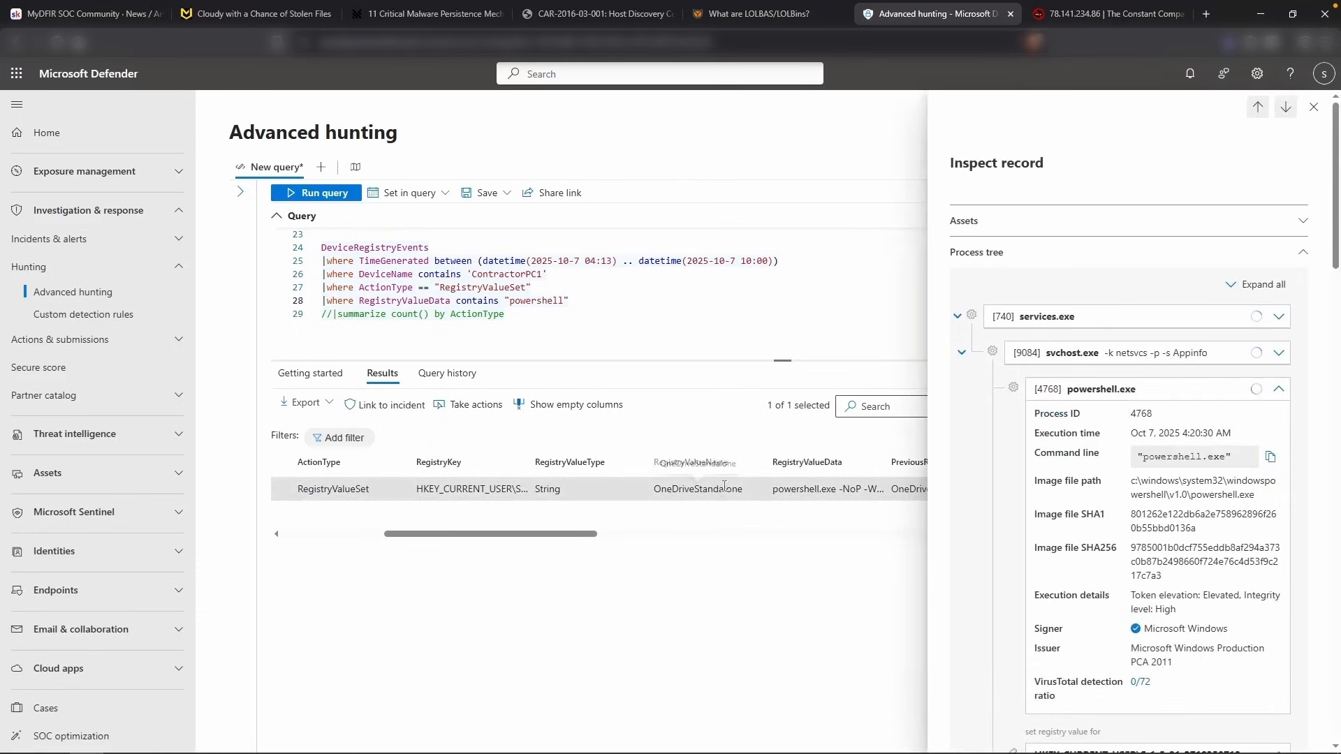
# Examine the event's registry key, value name and full PowerShell value data in the record details
pyautogui.scroll(-5, 1227, 468)
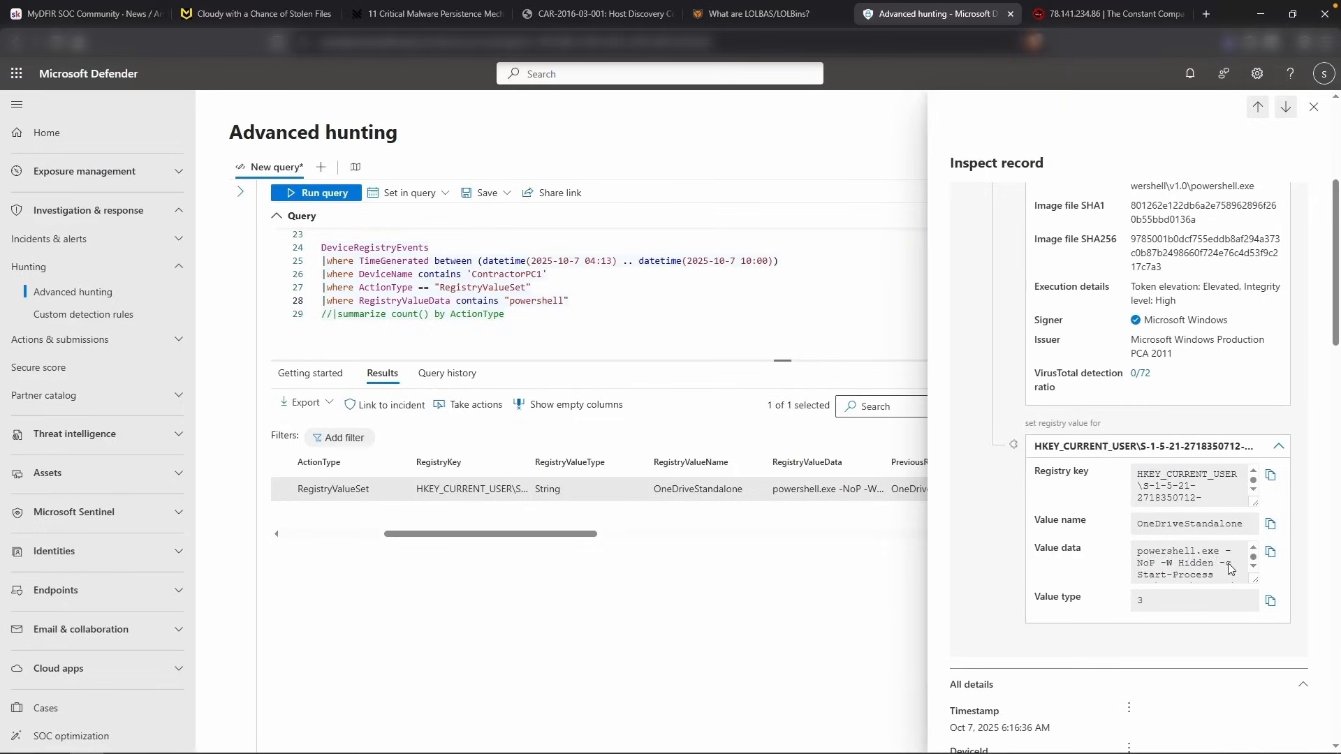
pyautogui.scroll(-1, 1227, 562)
pyautogui.moveTo(1155, 560); pyautogui.dragTo(1197, 560)
pyautogui.scroll(-1, 1197, 560)
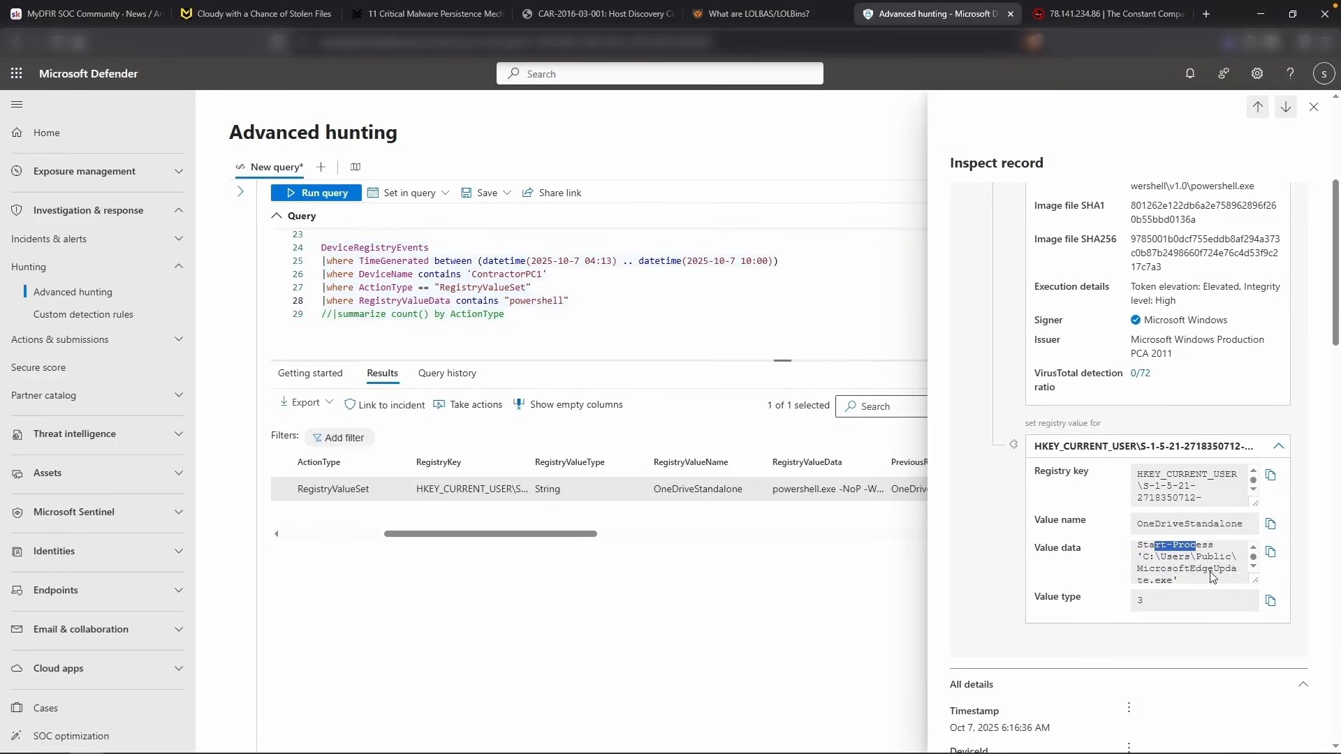
pyautogui.doubleClick(1174, 573)
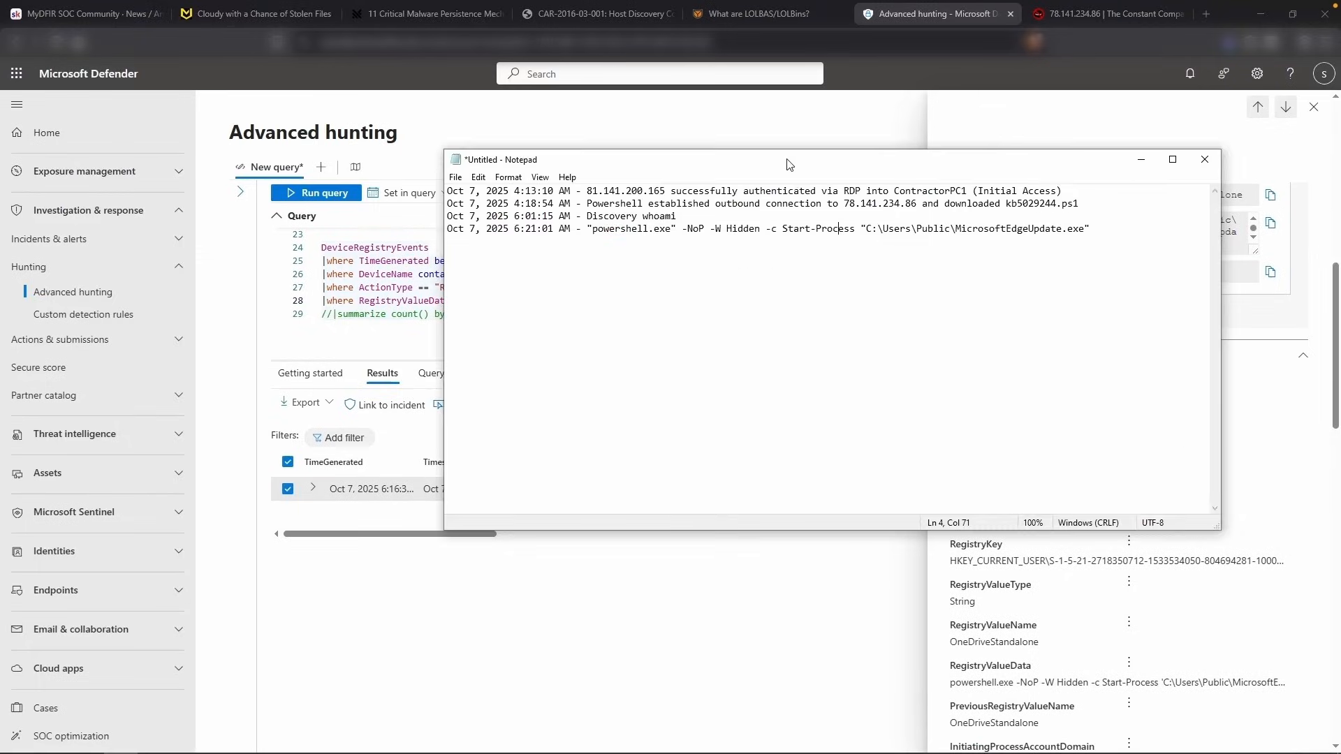
# In the Notepad timeline, insert a line starting "Oct 7, 2025 6:16:36 AM -" above the 6:21:01 AM entry
pyautogui.moveTo(789, 164); pyautogui.dragTo(504, 158)
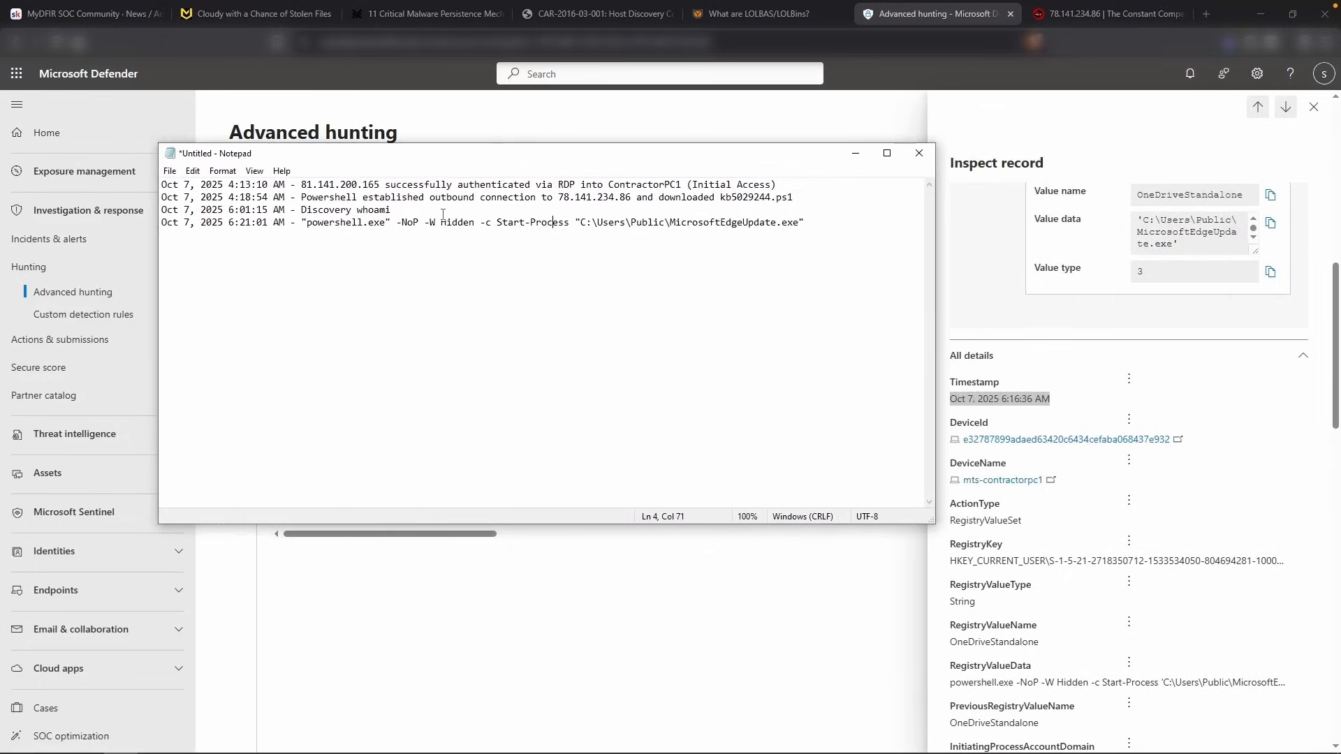
pyautogui.press('Return')
pyautogui.write('Oct 7, 2025 6:16:36 AM')
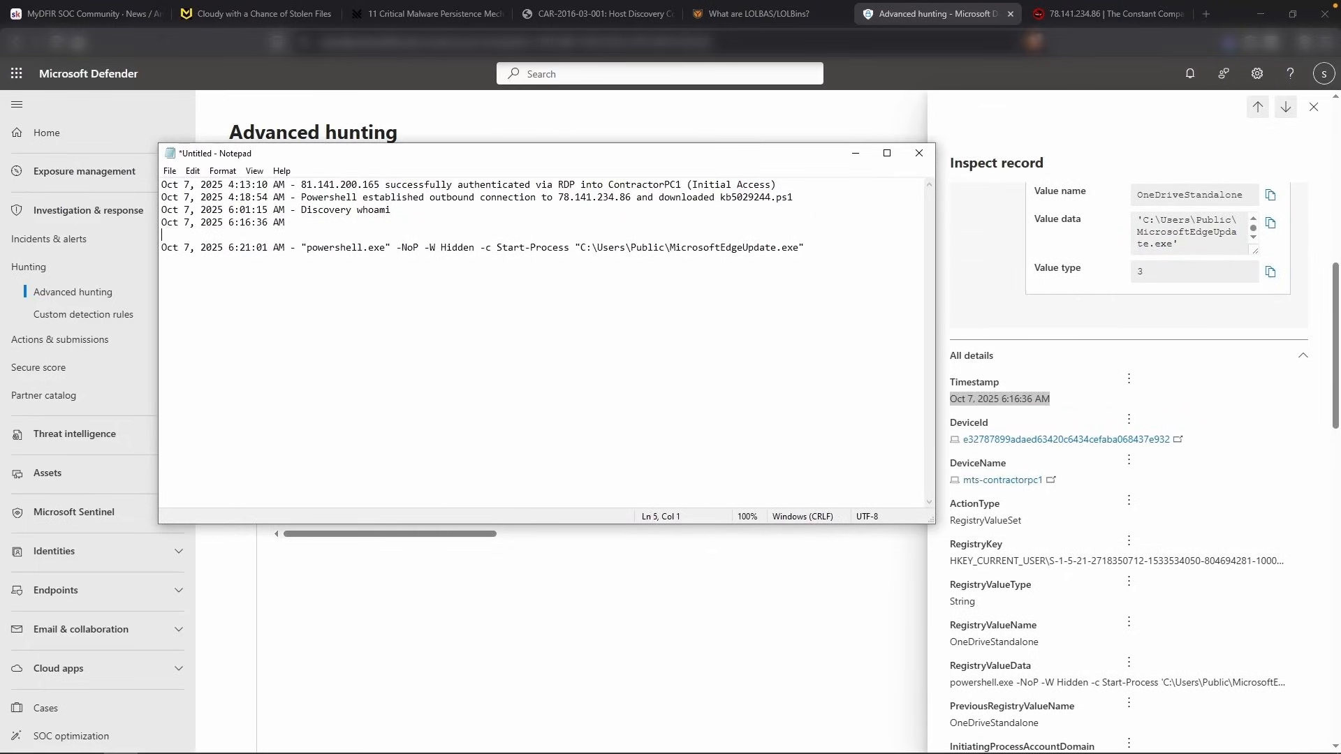
pyautogui.write('-')
# Complete the entry with "Created persistence (registry run key) - OneDriveStandalone - powershell.exe -NoP -W Hidden -c Start-Process 'C:\Users\Public\MicrosoftEdgeUpdate.exe'"
pyautogui.scroll(5, 1055, 562)
pyautogui.scroll(-2, 1199, 569)
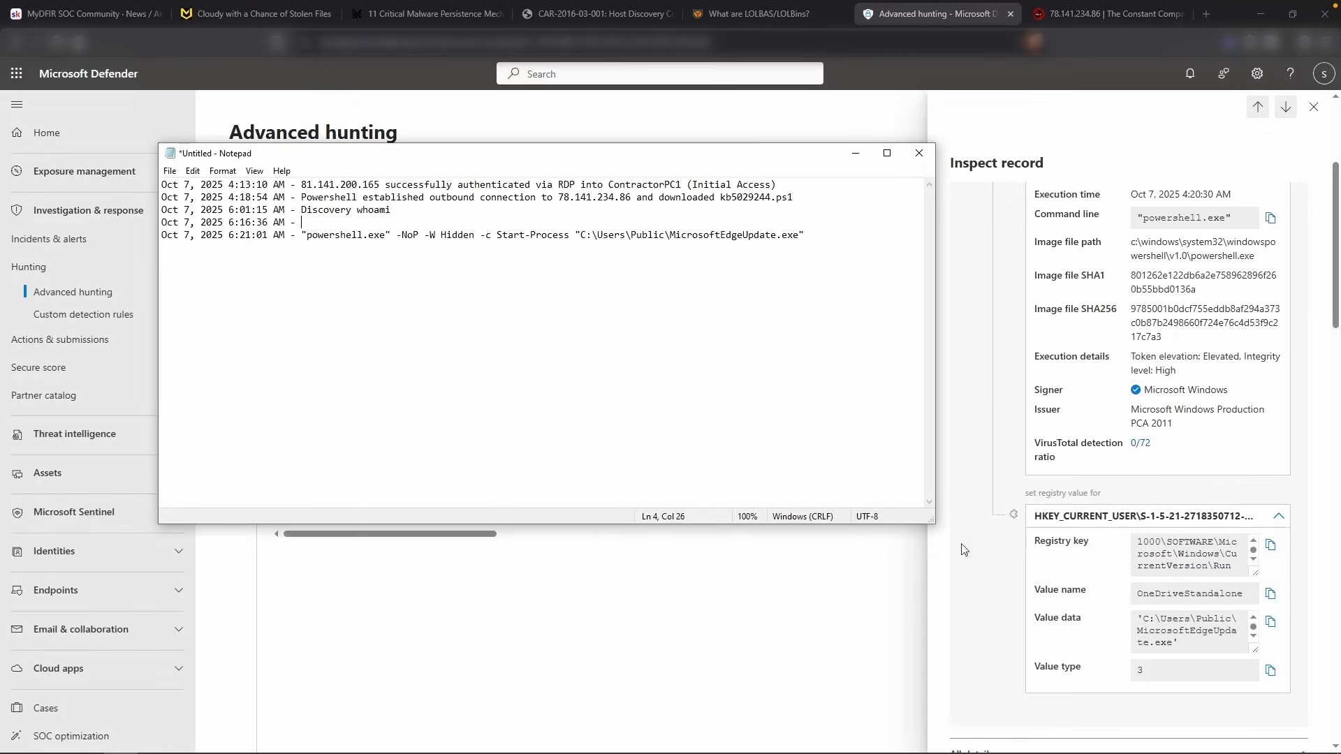
pyautogui.write('reated persistence (registry run key)')
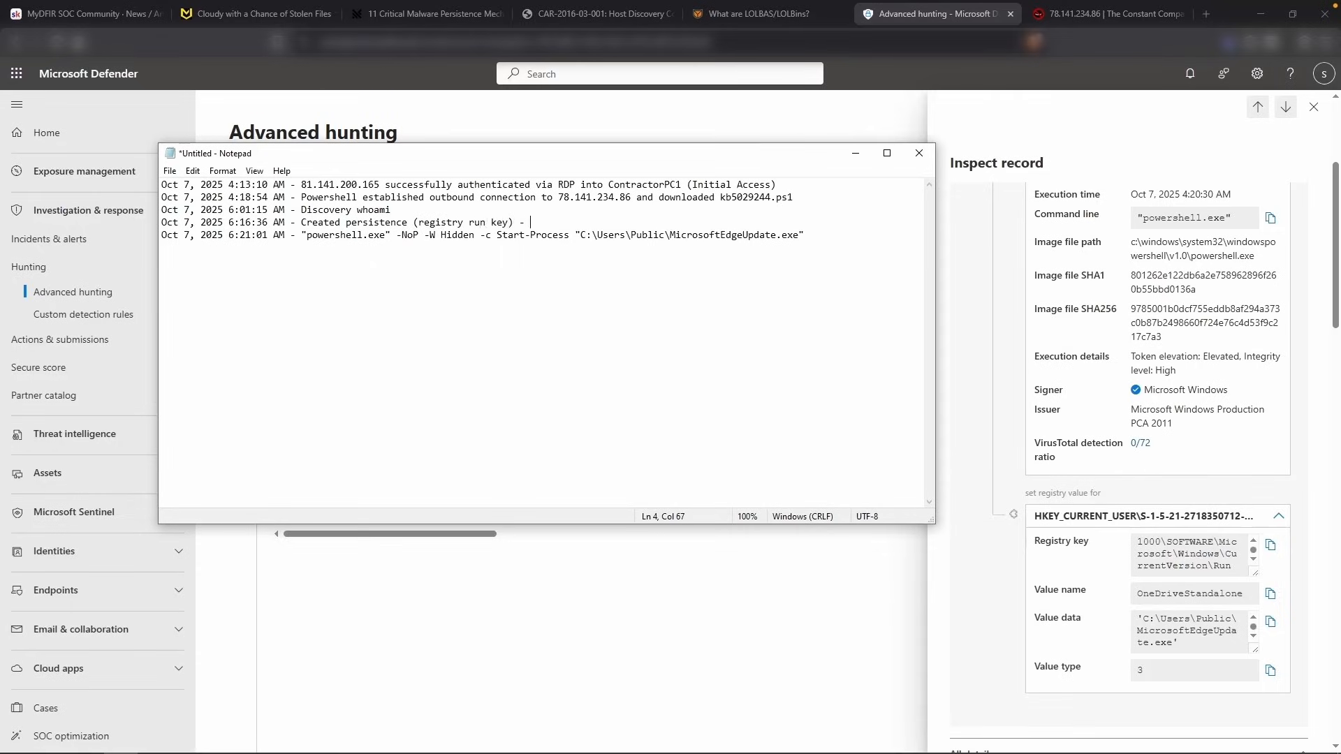
pyautogui.write(' - OneDriveStandalone -')
pyautogui.write("powershell.exe -NoP -W Hidden -c Start-Process 'C:\\Users\\Public\\MicrosoftEdgeUpdate.exe'")
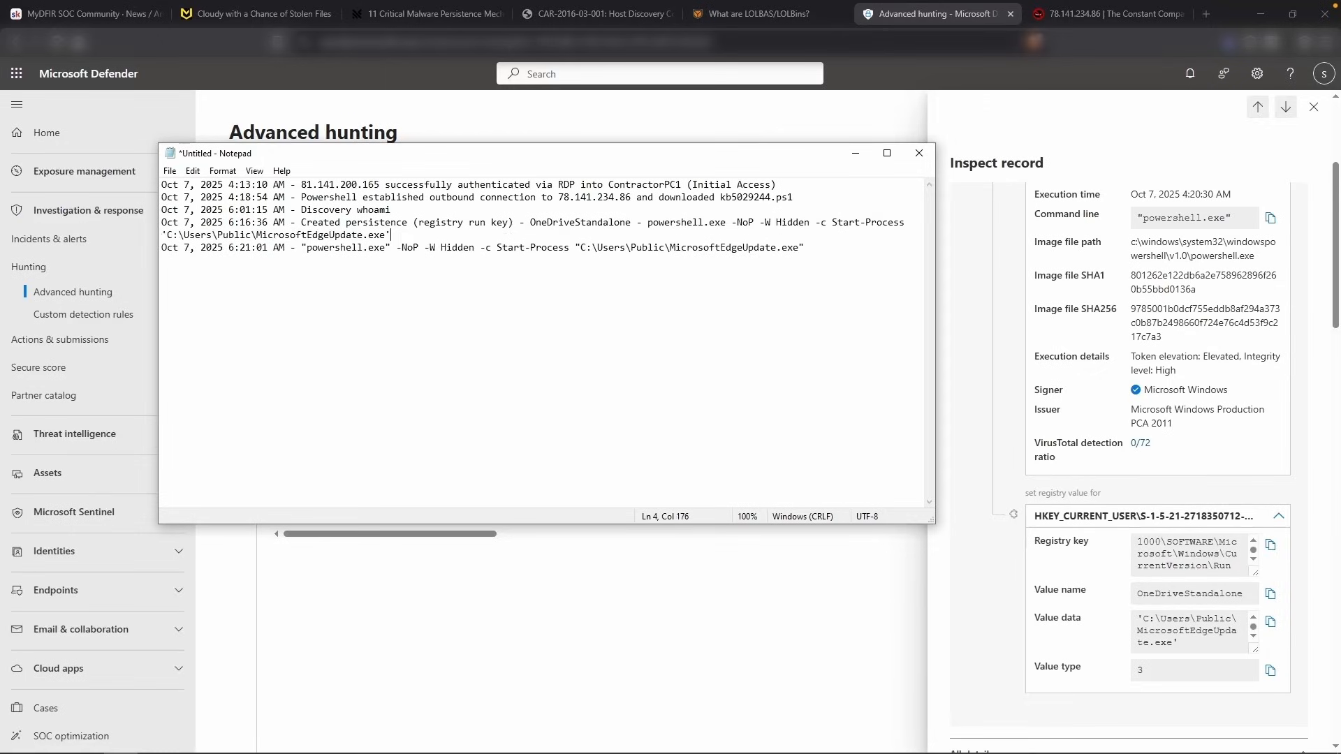
pyautogui.moveTo(648, 222); pyautogui.dragTo(392, 235)
# Submit OneDriveStandalone as the flag for the Find the Persistence challenge
pyautogui.doubleClick(580, 226)
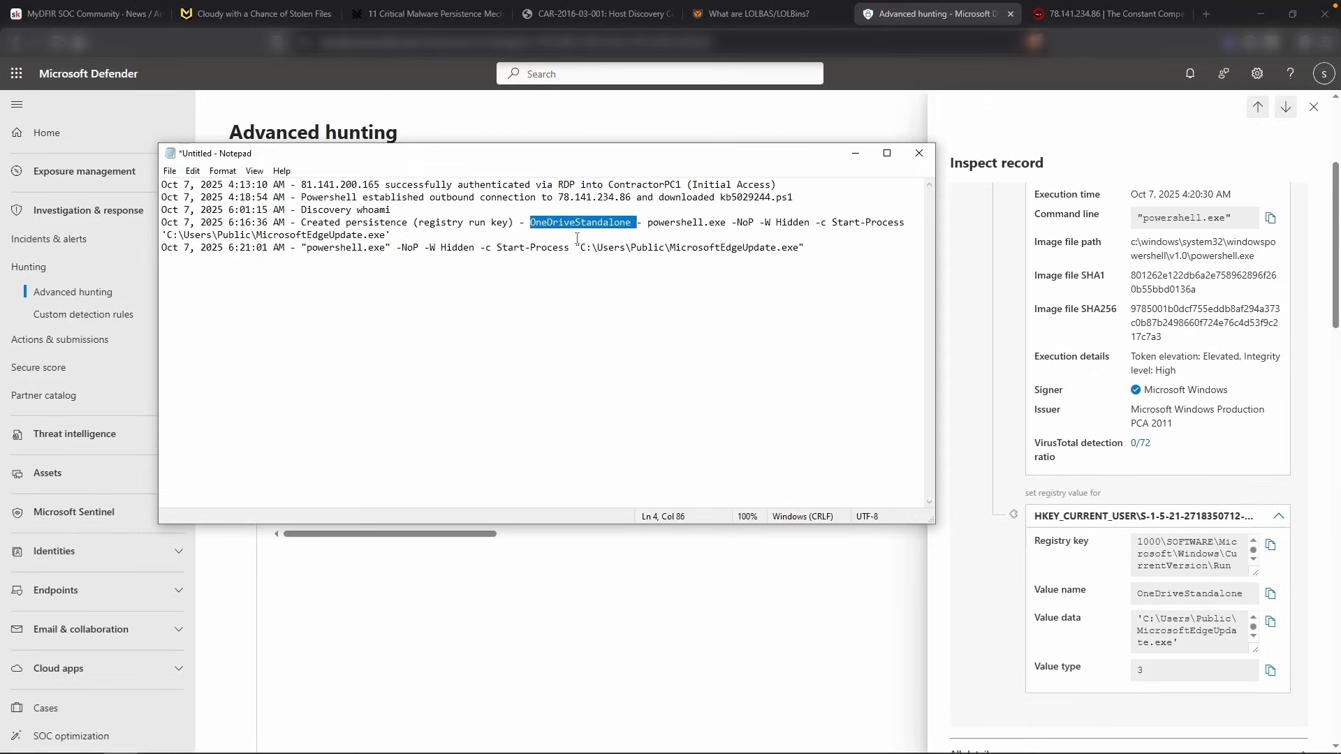
pyautogui.click(260, 17)
pyautogui.click(620, 425)
pyautogui.hotkey('ctrl', 'v')
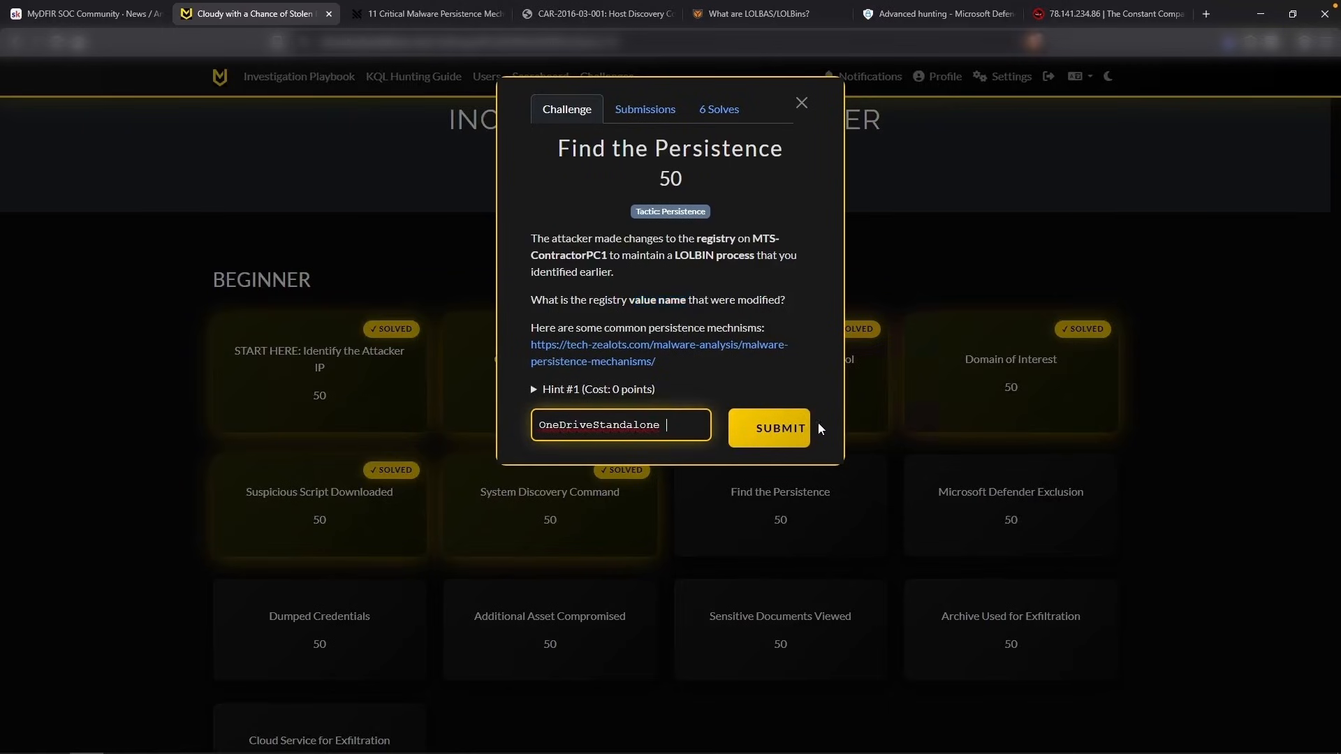
pyautogui.click(771, 428)
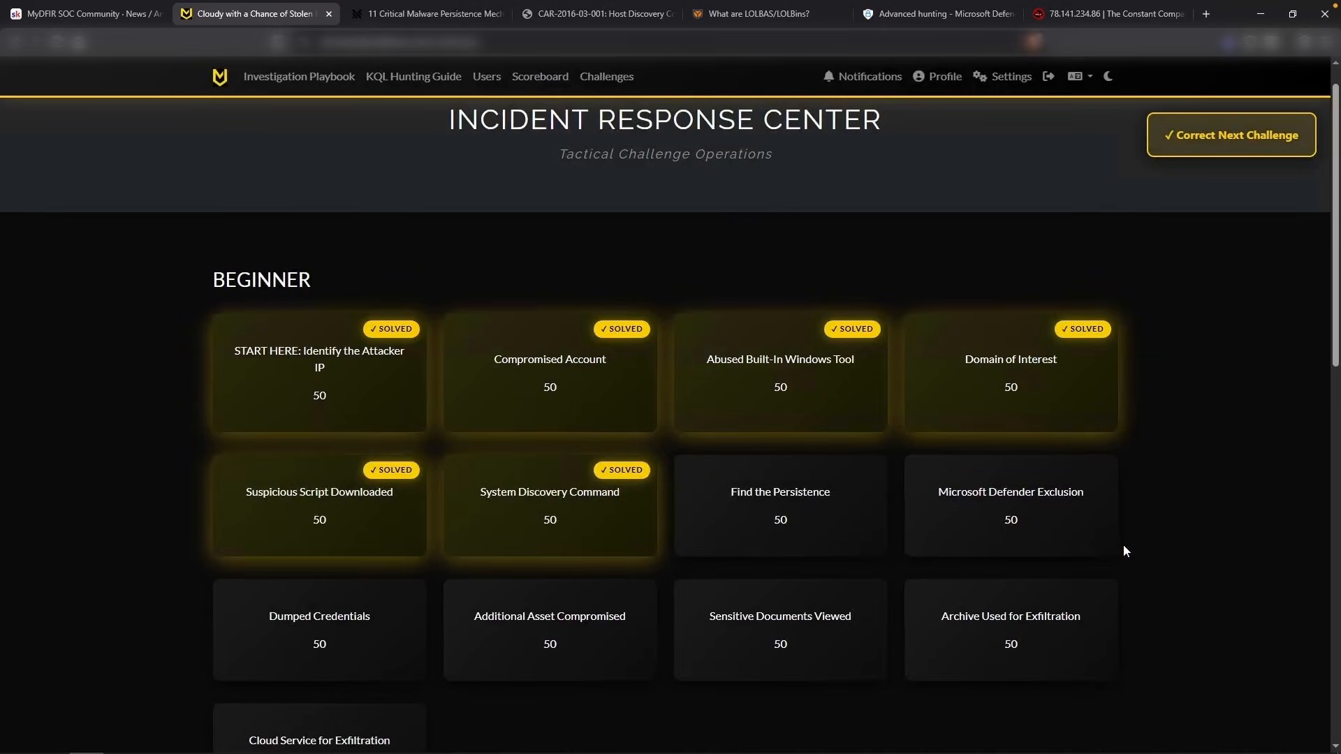
# Open the Microsoft Defender Exclusion challenge and read its tactic and question about excluded processes
pyautogui.click(1008, 419)
pyautogui.click(1082, 536)
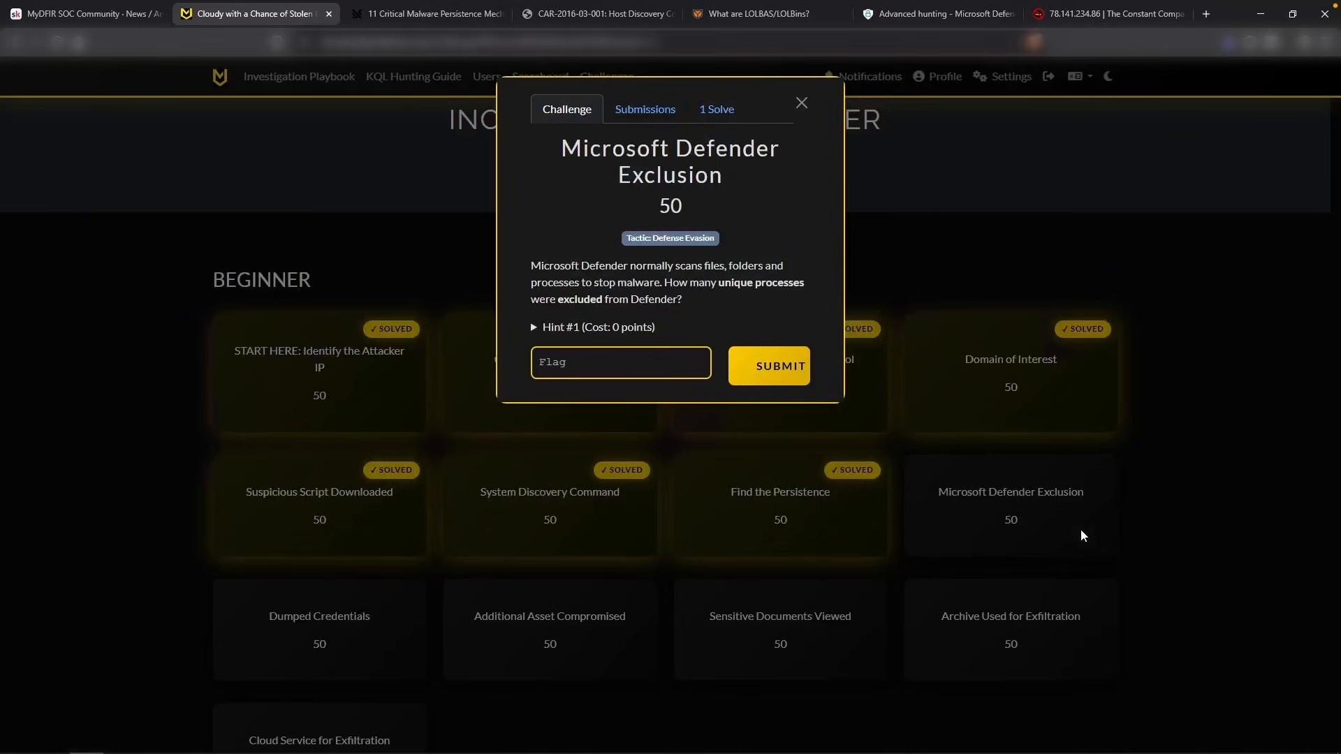
pyautogui.moveTo(655, 238); pyautogui.dragTo(724, 242)
pyautogui.click(682, 281)
# Search the web for "defender process exclusions" and open the Huntress article on Defender exclusions
pyautogui.hotkey('ctrl', 't')
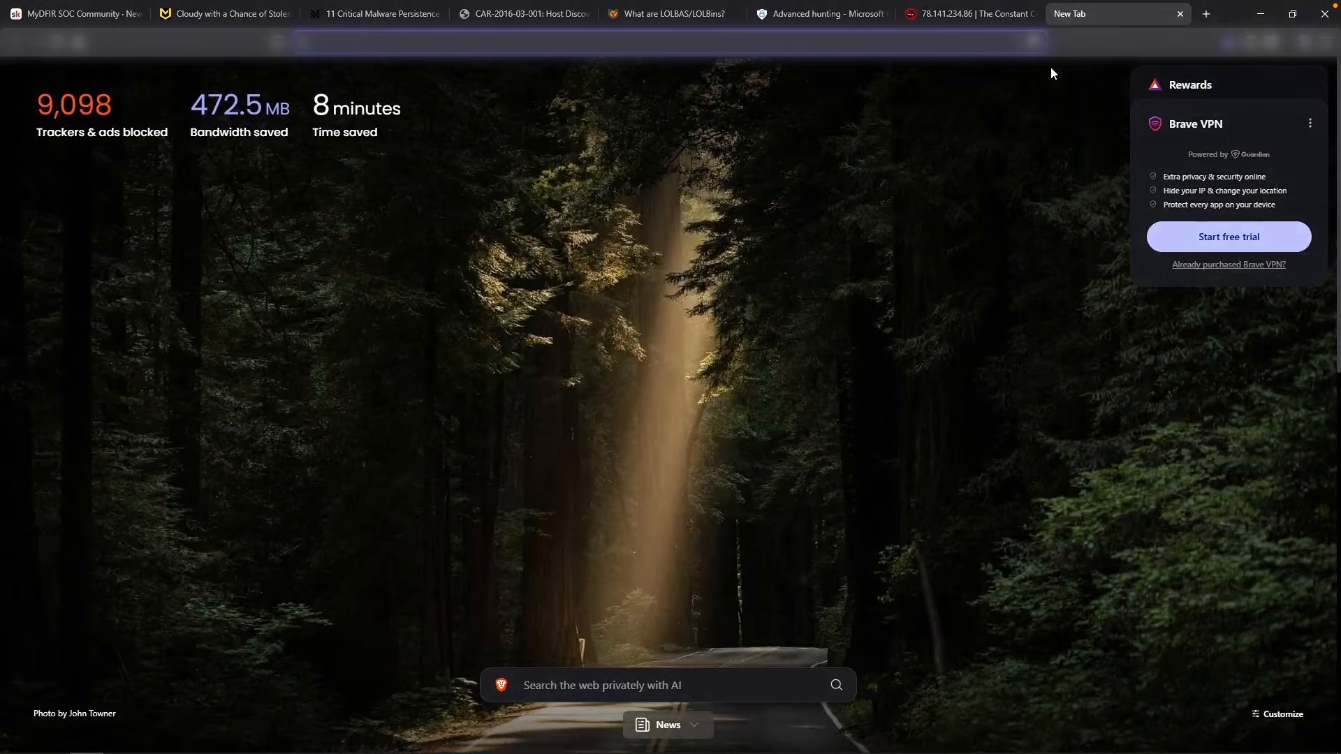
pyautogui.write('defender')
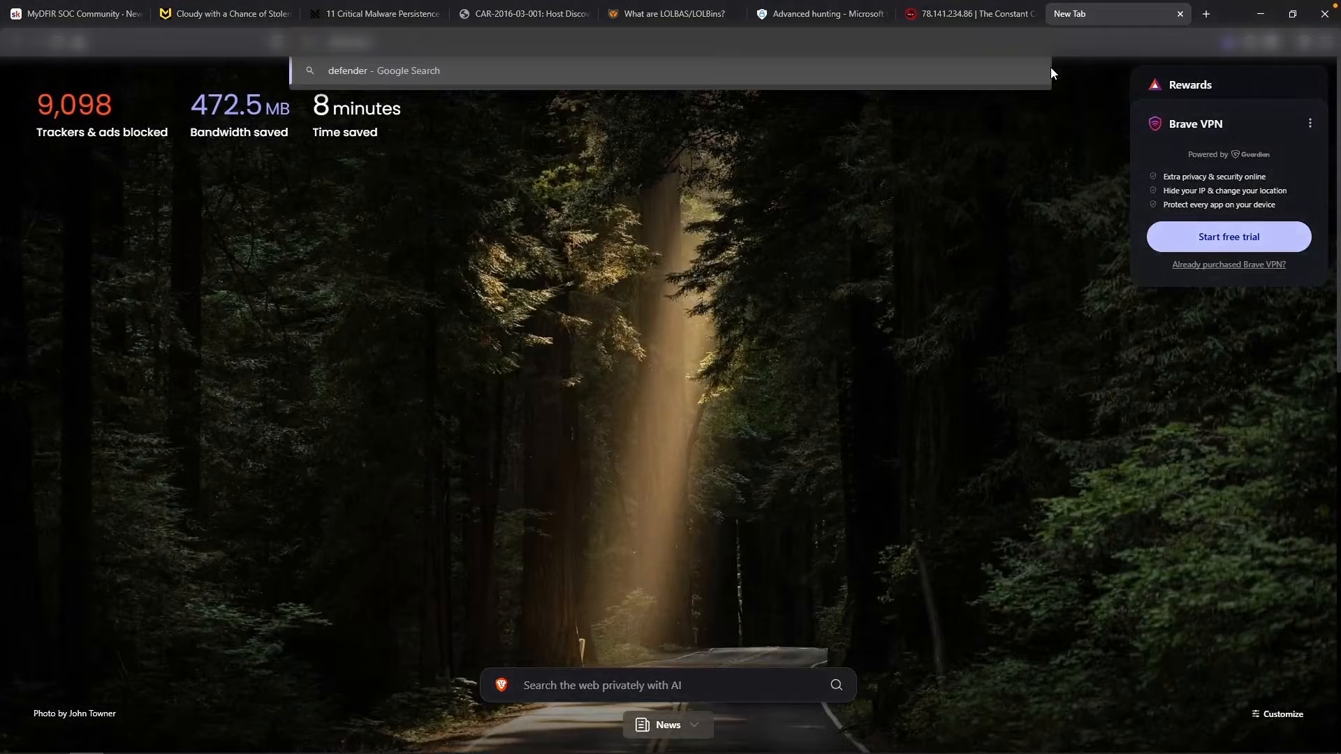
pyautogui.write(' process exclusions')
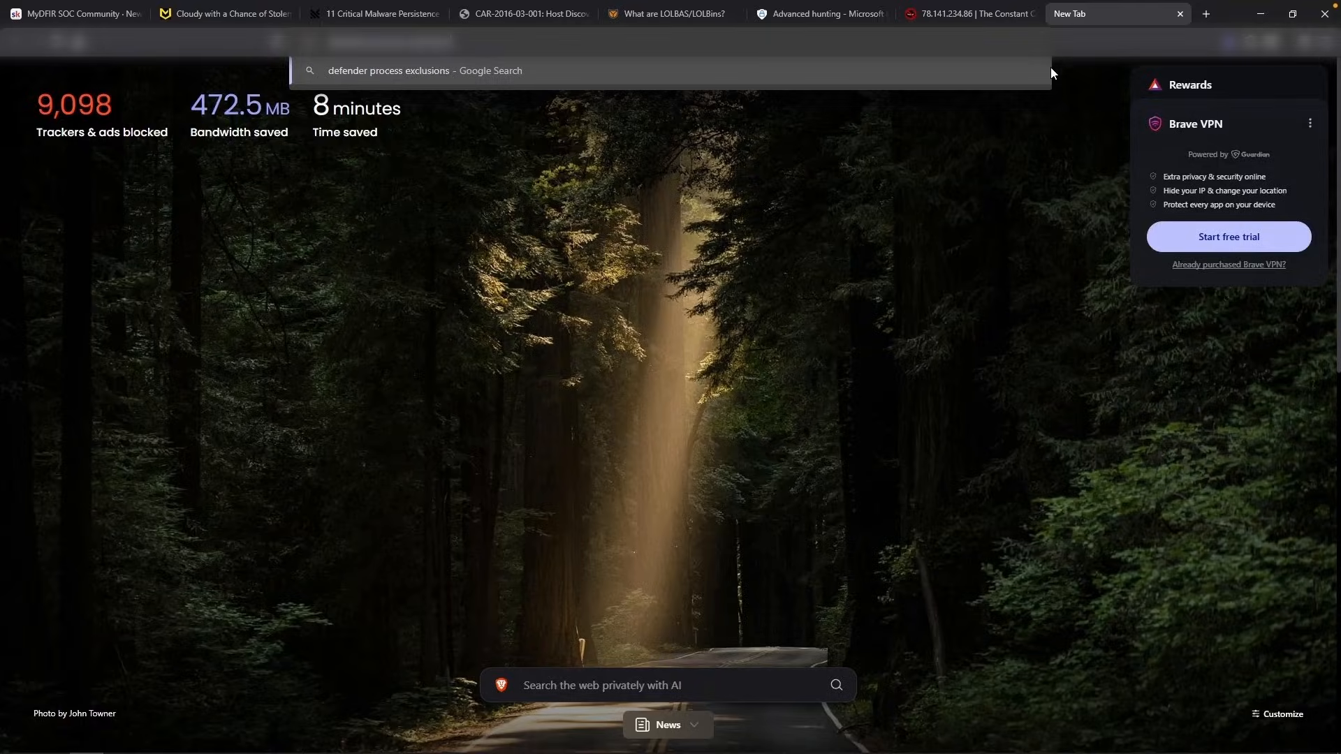
pyautogui.press('Return')
pyautogui.scroll(-4, 719, 518)
pyautogui.click(419, 429)
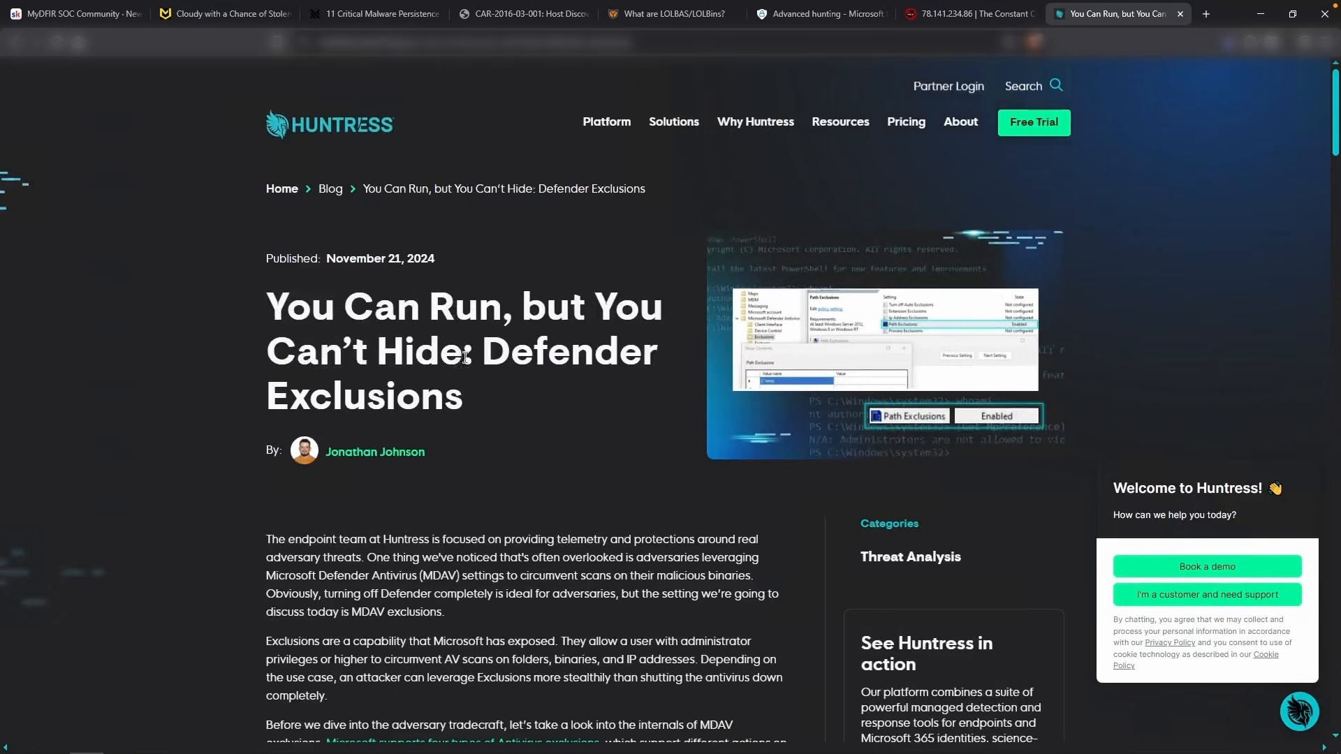
# Read the article's exclusion types and direct registry modification sections for the registry keys that store Defender exclusions
pyautogui.scroll(-5, 553, 394)
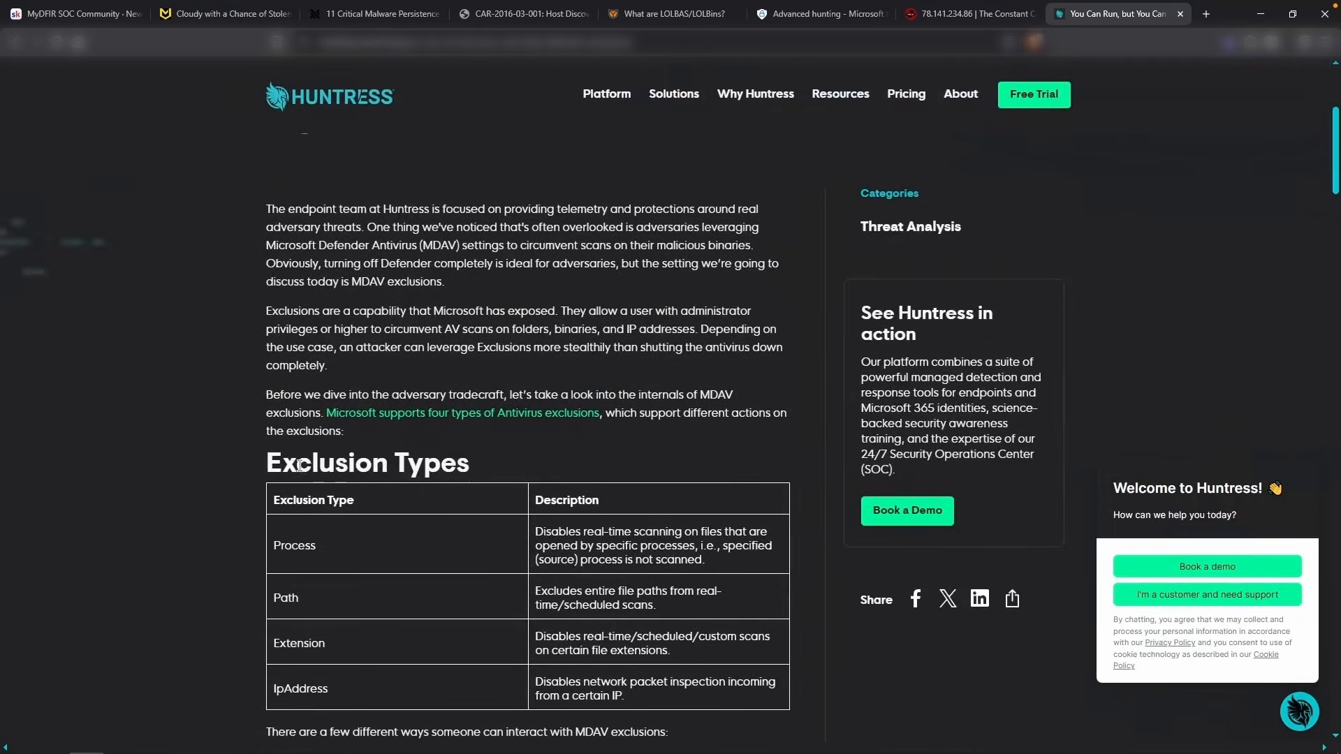
pyautogui.scroll(-1, 347, 466)
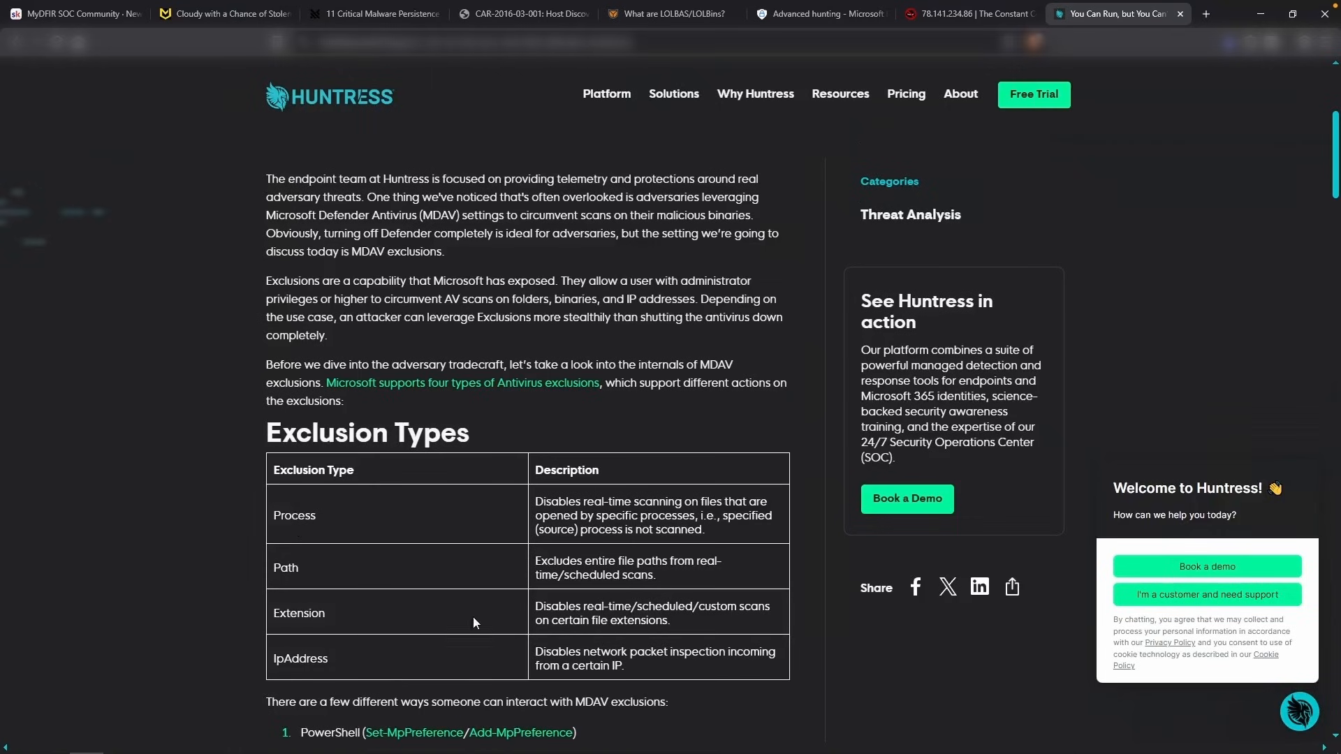
pyautogui.scroll(-7, 471, 617)
pyautogui.scroll(-3, 337, 466)
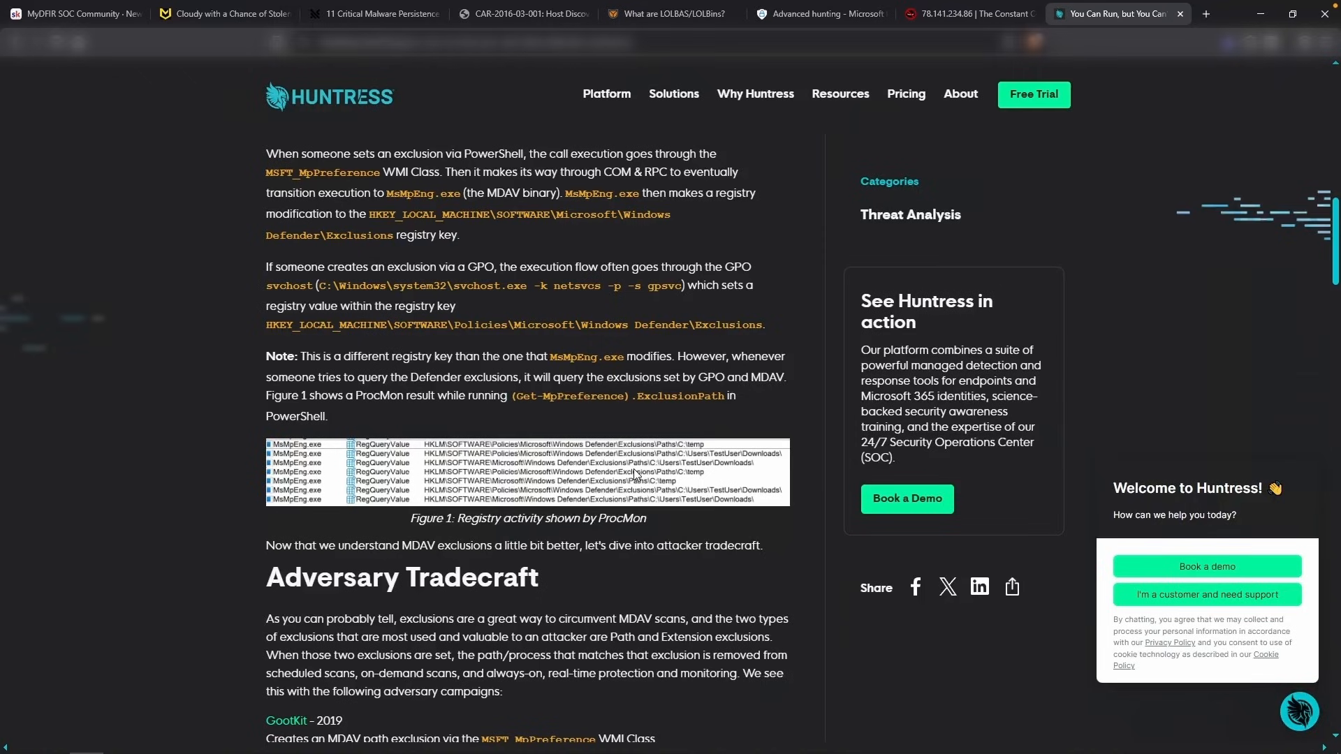
pyautogui.scroll(-15, 634, 468)
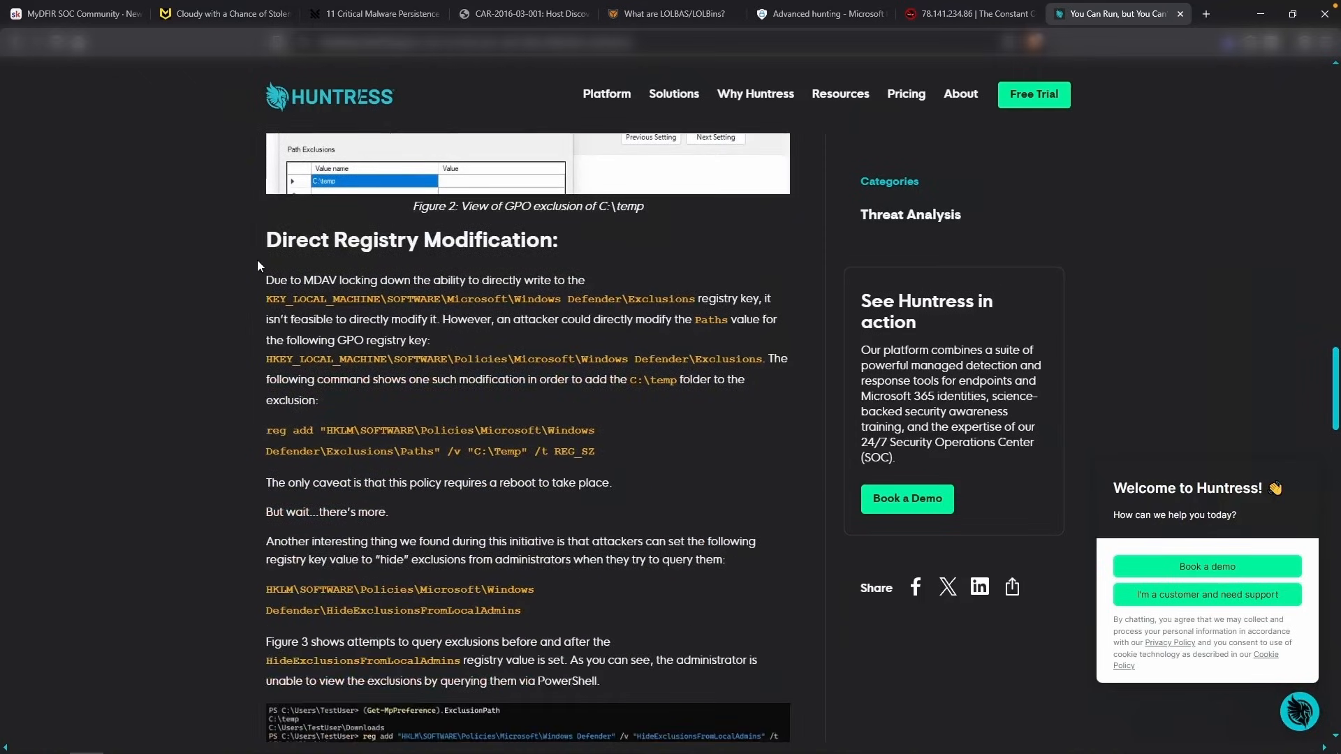
pyautogui.moveTo(389, 299); pyautogui.dragTo(694, 299)
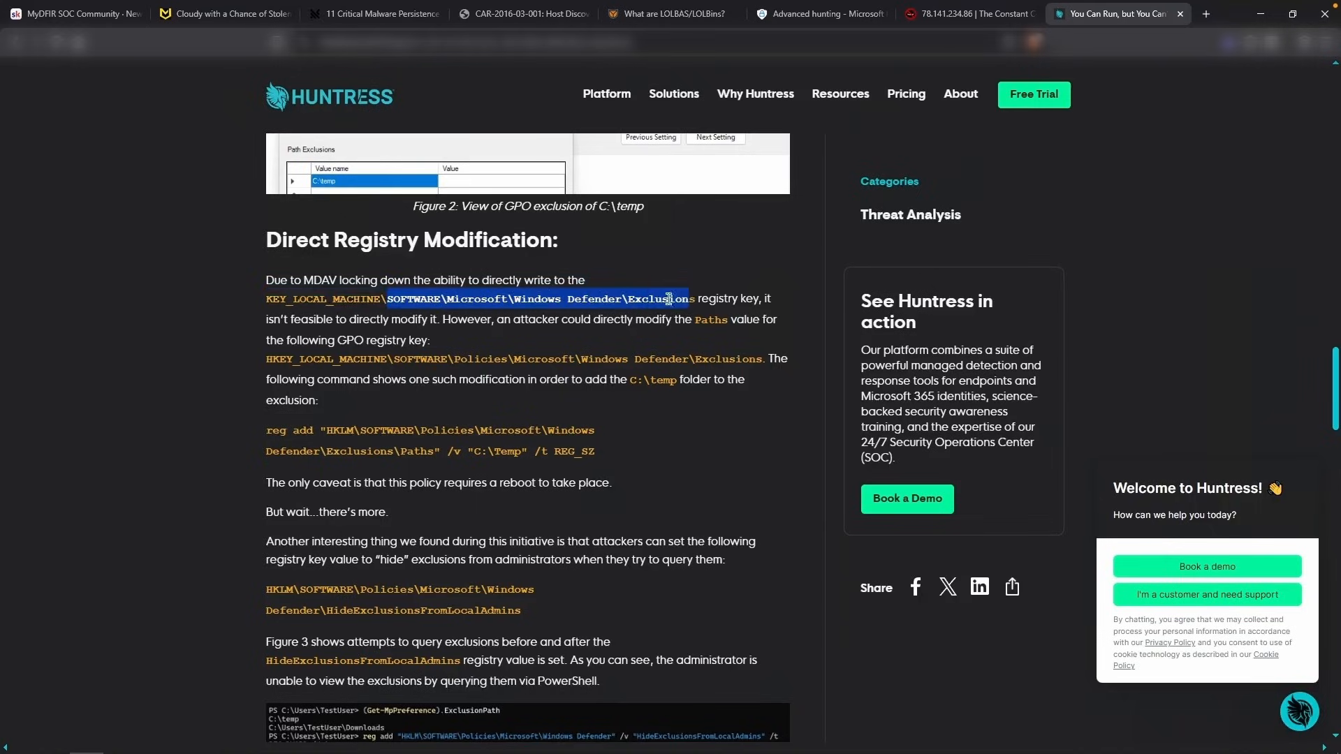
pyautogui.moveTo(455, 360); pyautogui.dragTo(512, 359)
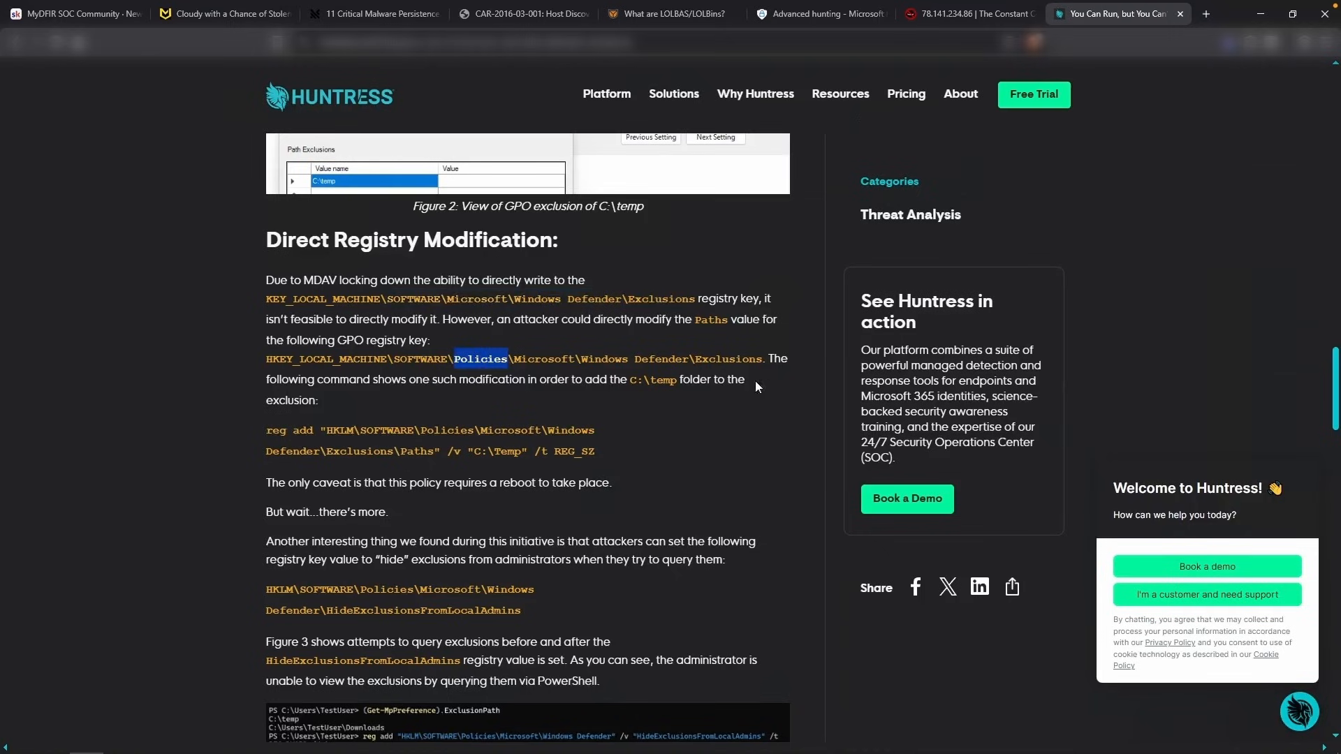
pyautogui.scroll(-1, 684, 380)
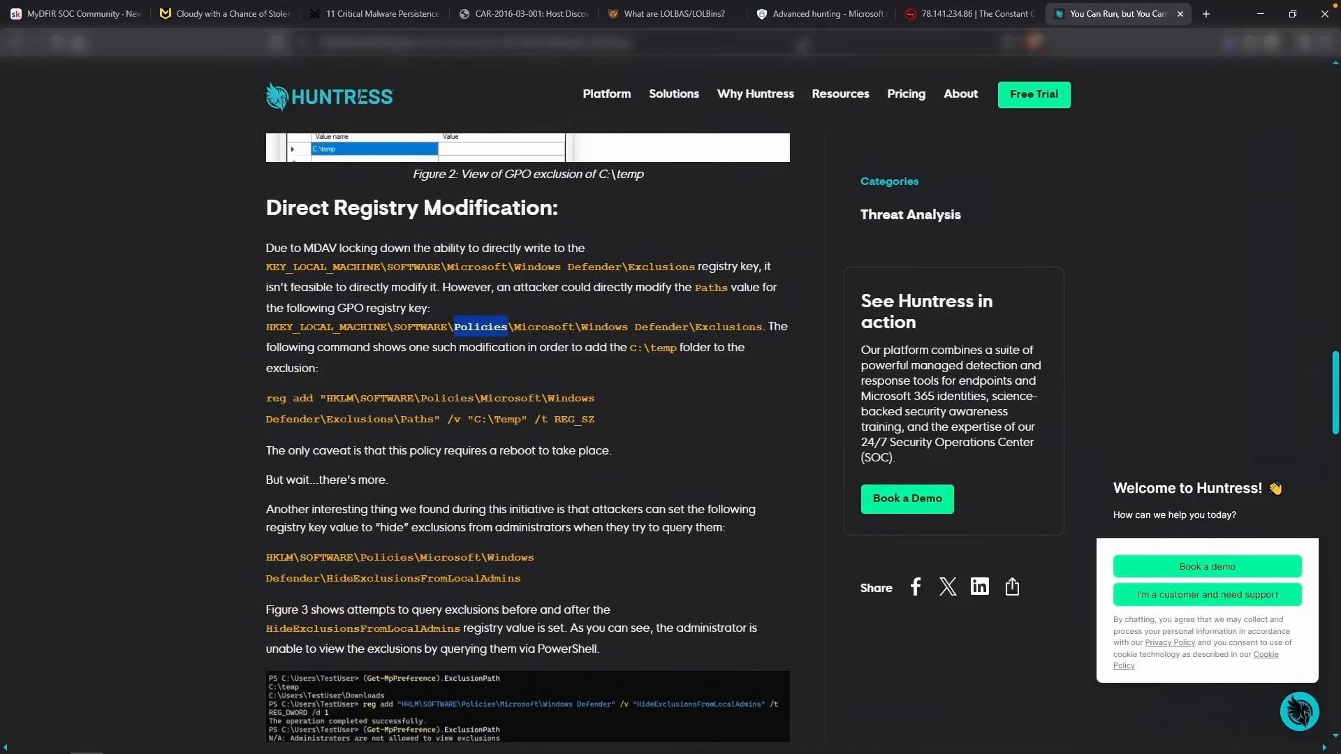
# In Microsoft Defender's DeviceRegistryEvents query, replace the RegistryValueData filter with RegistryKey contains "Windows Defender" and run it
pyautogui.click(805, 18)
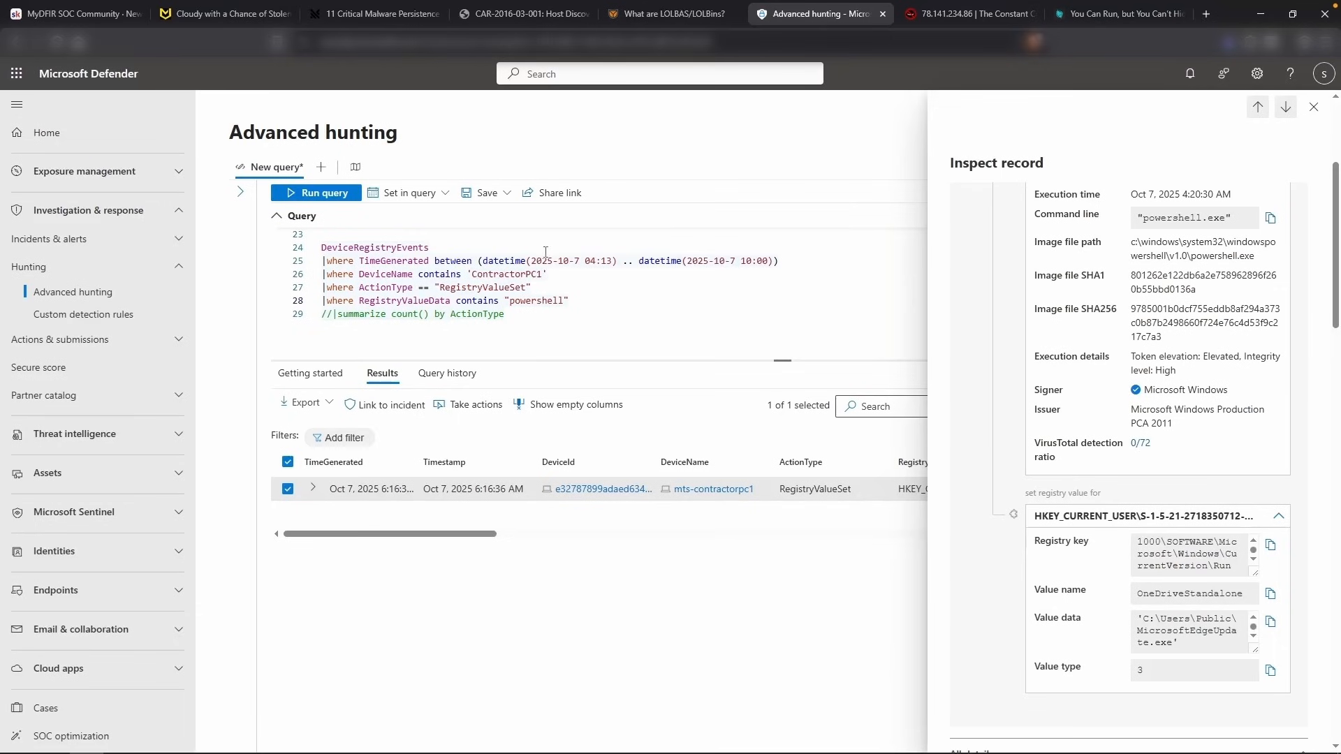
pyautogui.moveTo(429, 247); pyautogui.dragTo(358, 246)
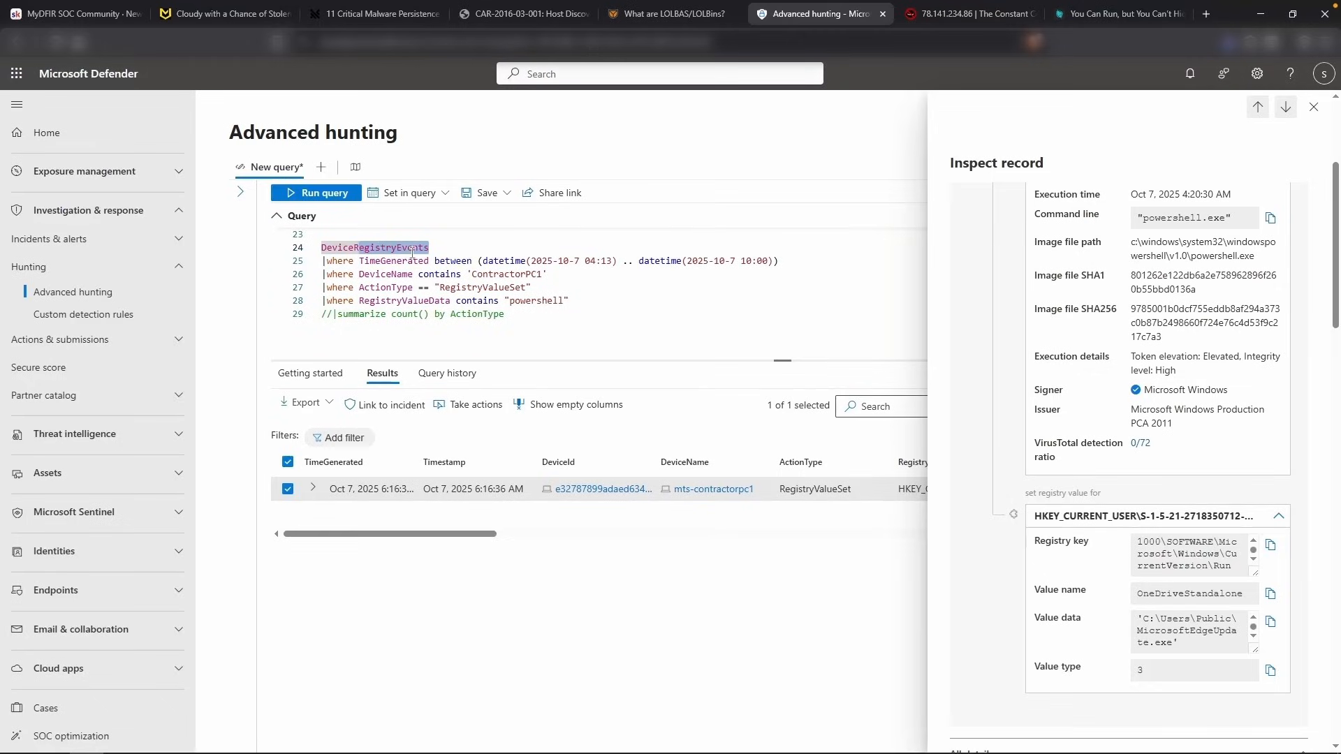
pyautogui.click(477, 300)
pyautogui.click(587, 302)
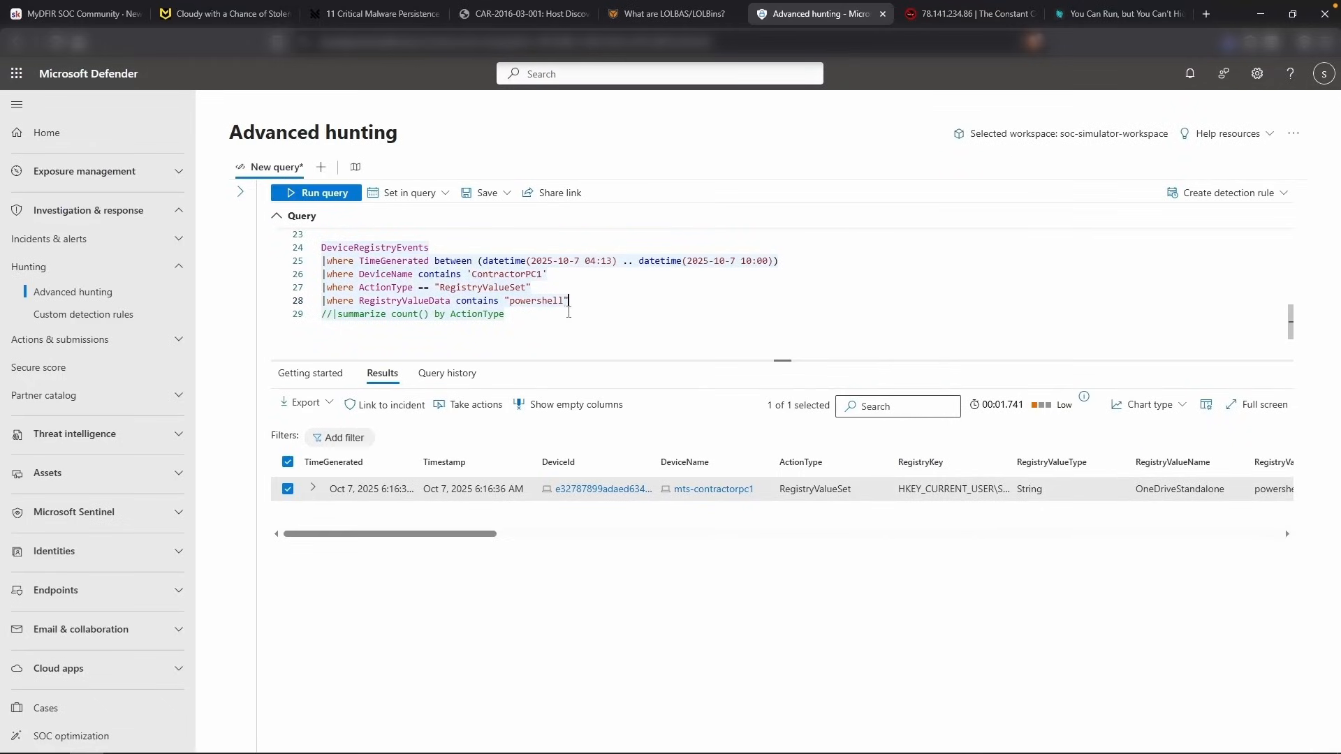
pyautogui.doubleClick(1016, 463)
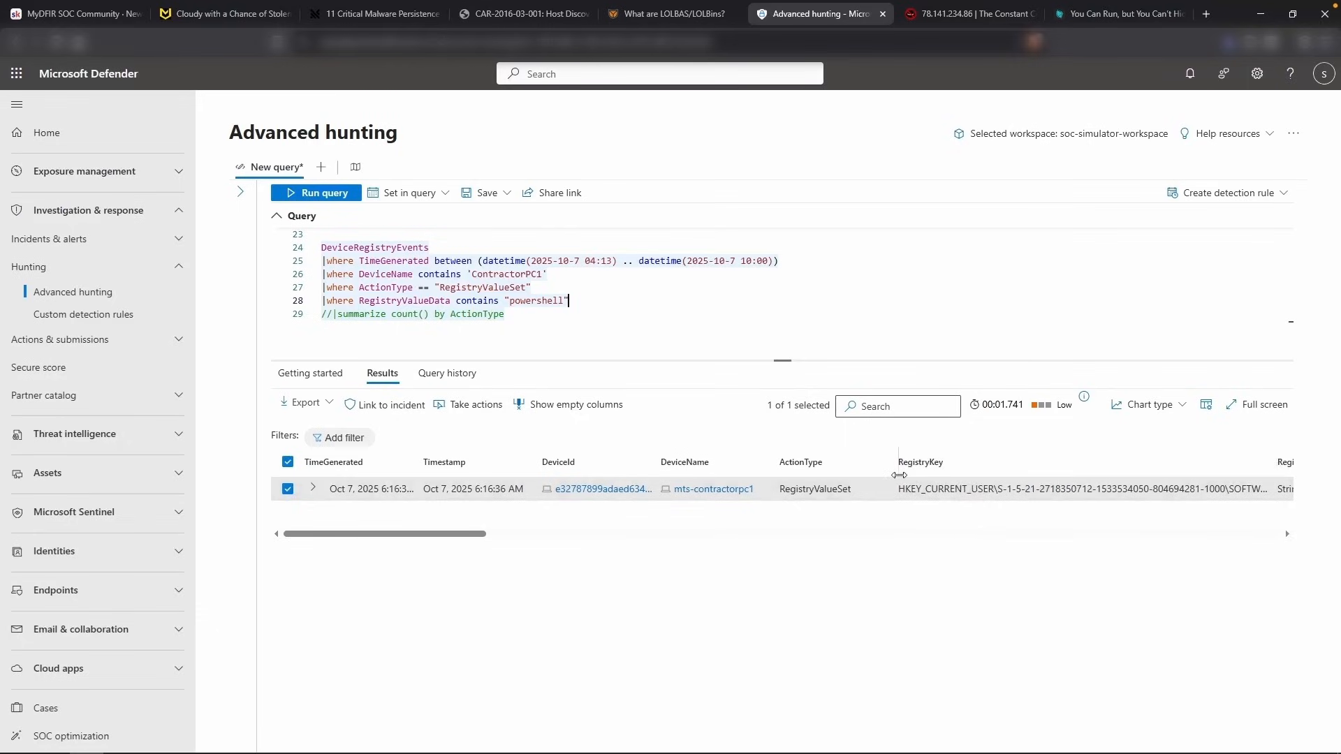
pyautogui.moveTo(569, 300); pyautogui.dragTo(402, 302)
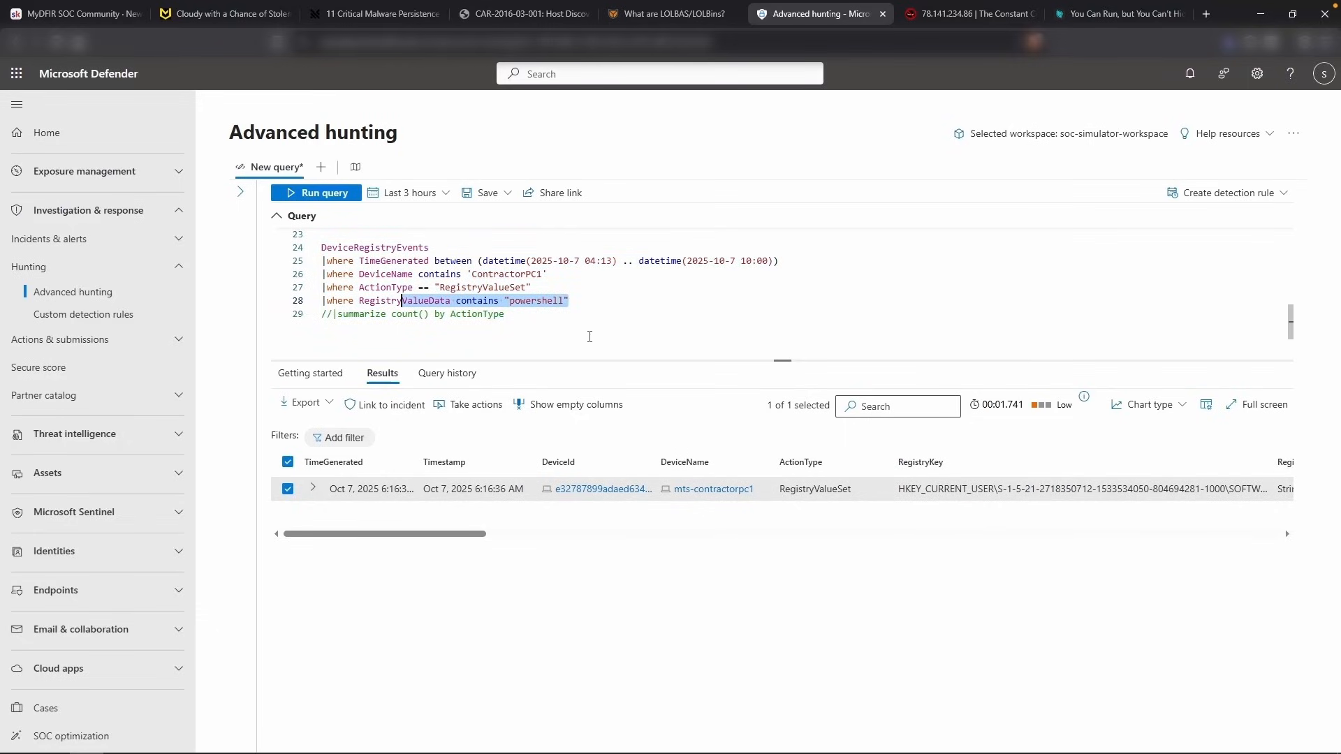
pyautogui.write('Key contai')
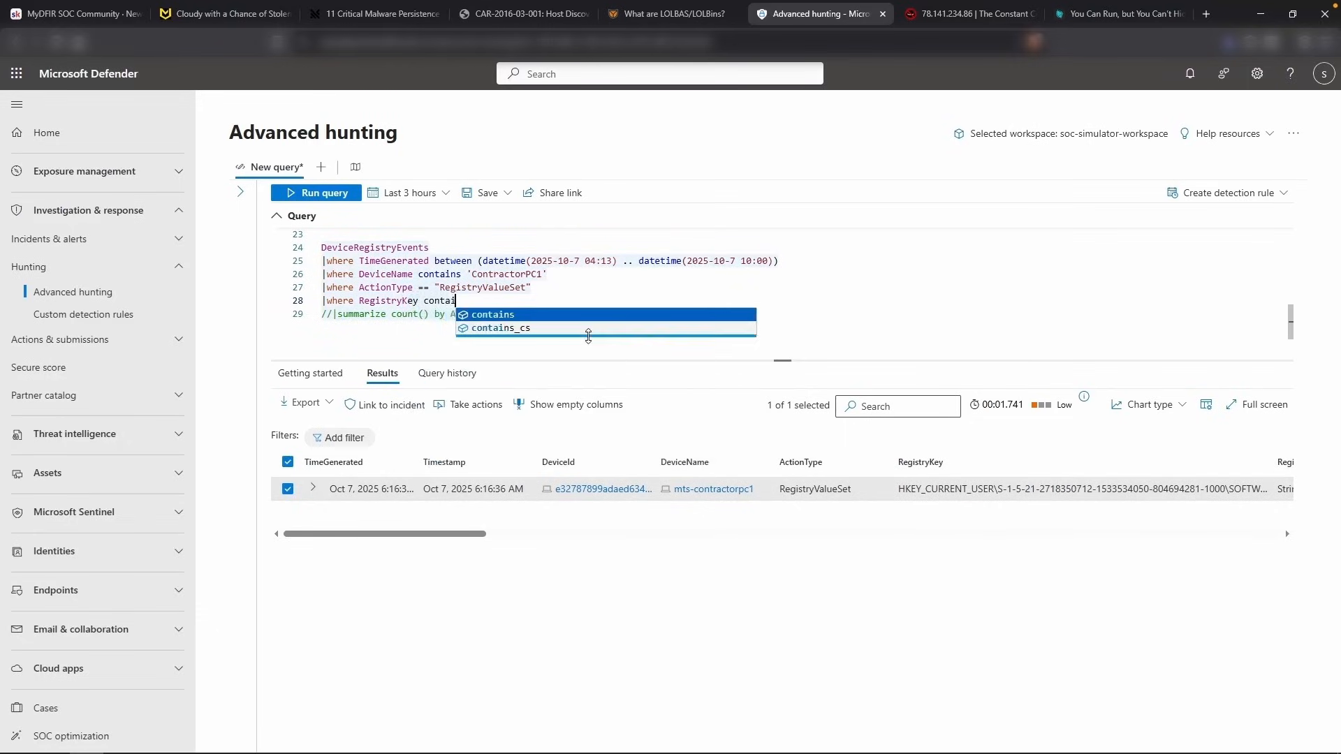
pyautogui.write('ns "Window')
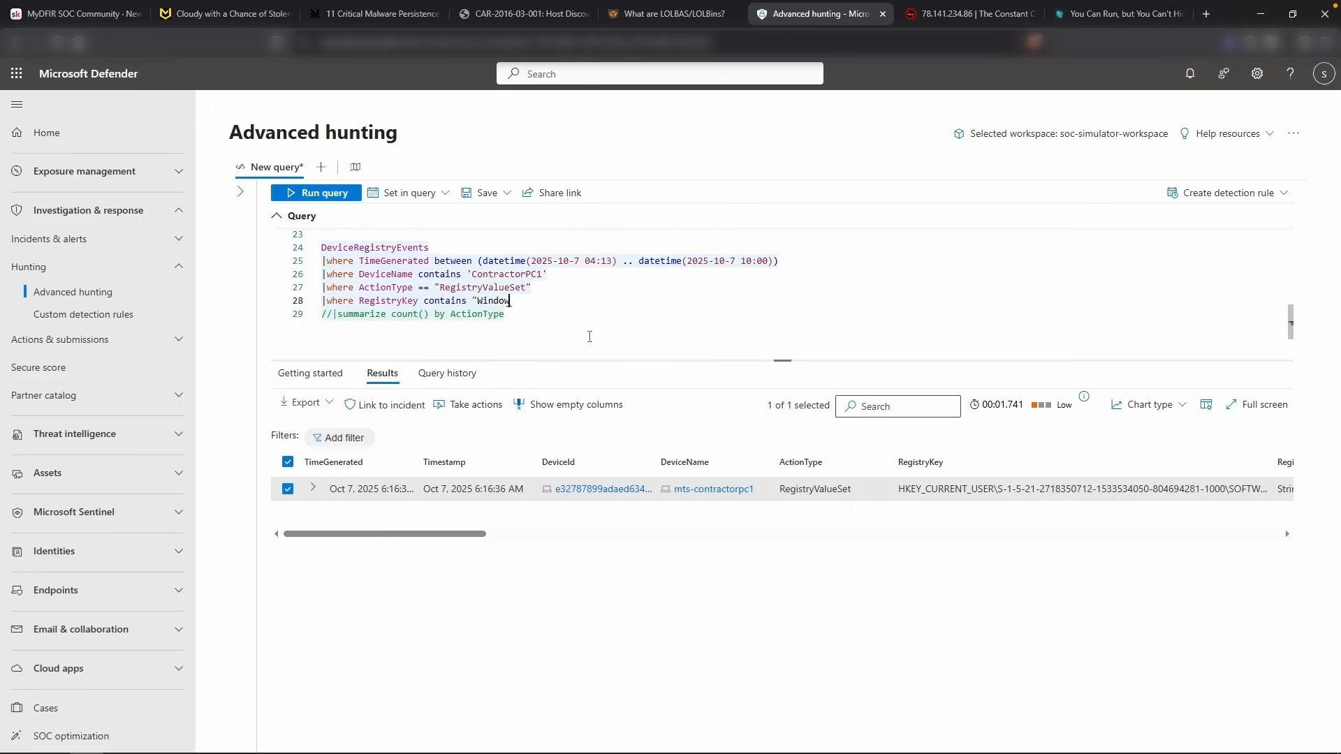
pyautogui.write('s Defender"')
pyautogui.hotkey('shift', 'Return')
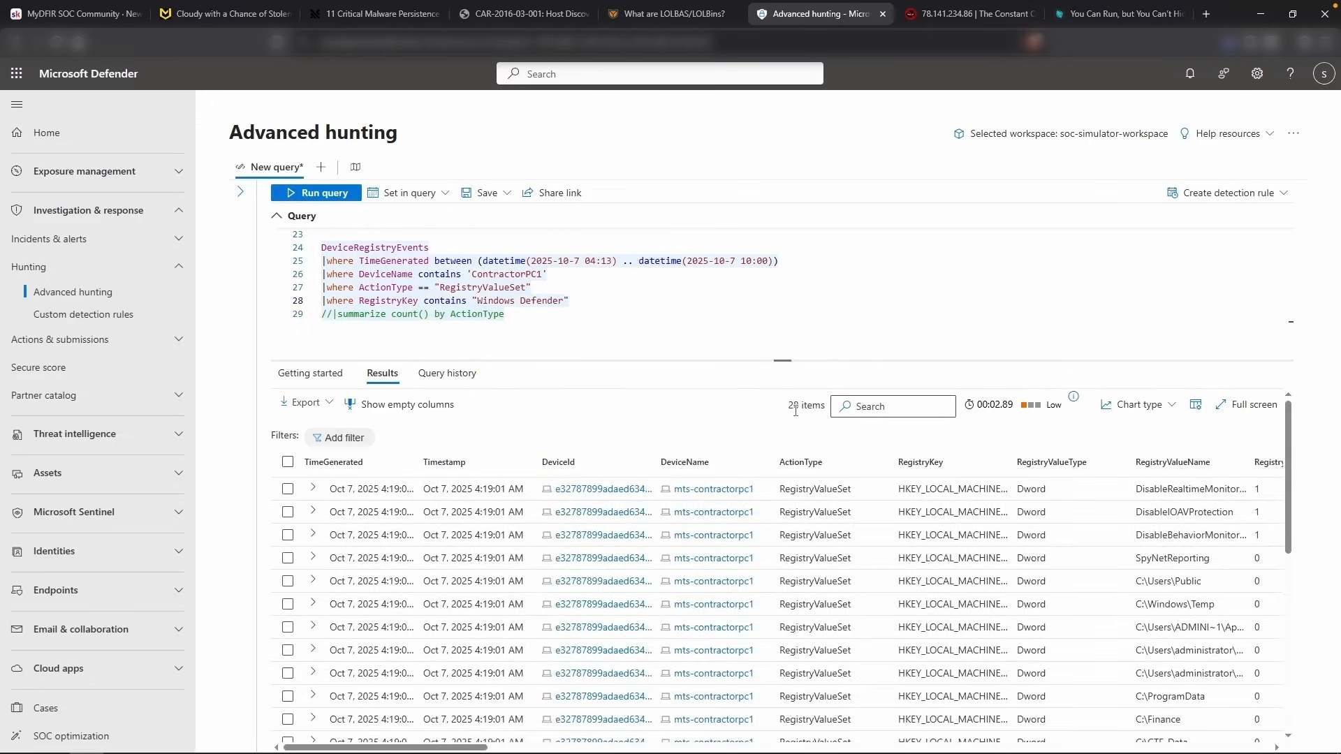
# Recheck the challenge's unique processes wording, then widen the RegistryKey column and examine the exclusion key paths in the query results
pyautogui.click(220, 14)
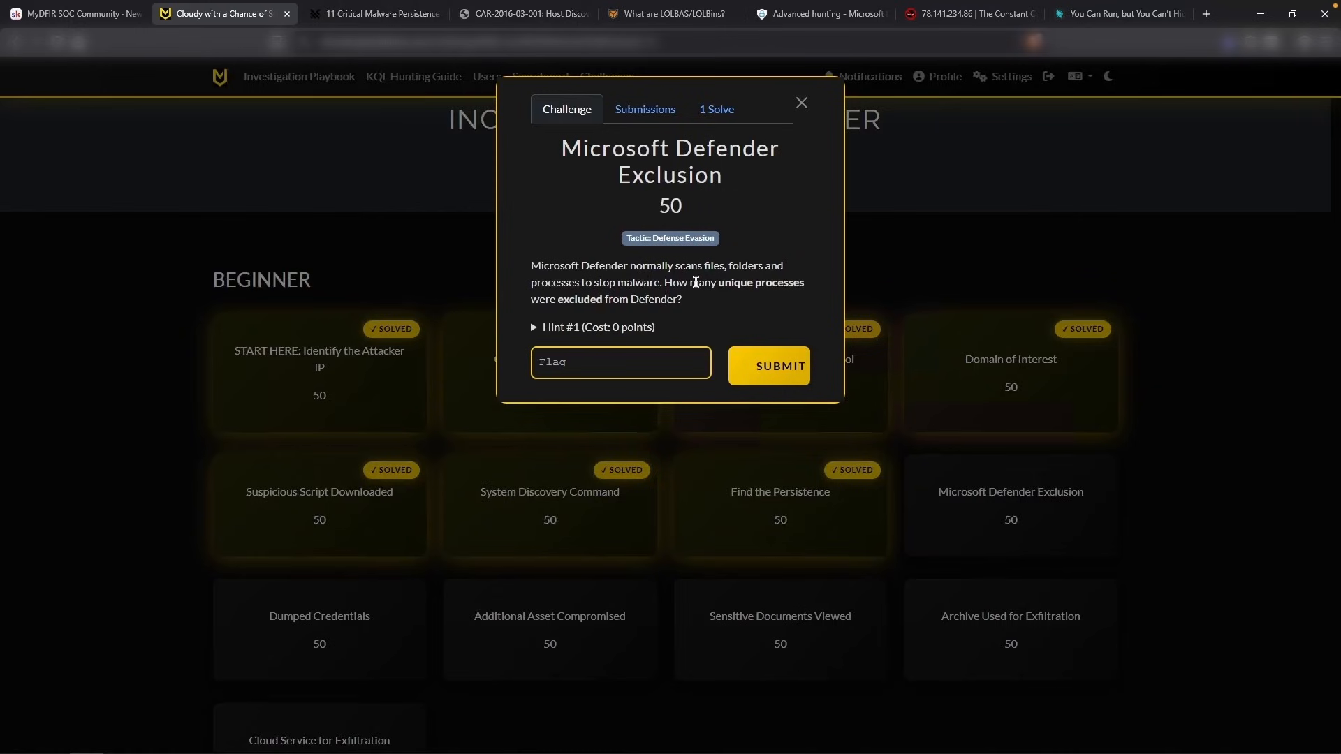
pyautogui.moveTo(741, 285); pyautogui.dragTo(801, 289)
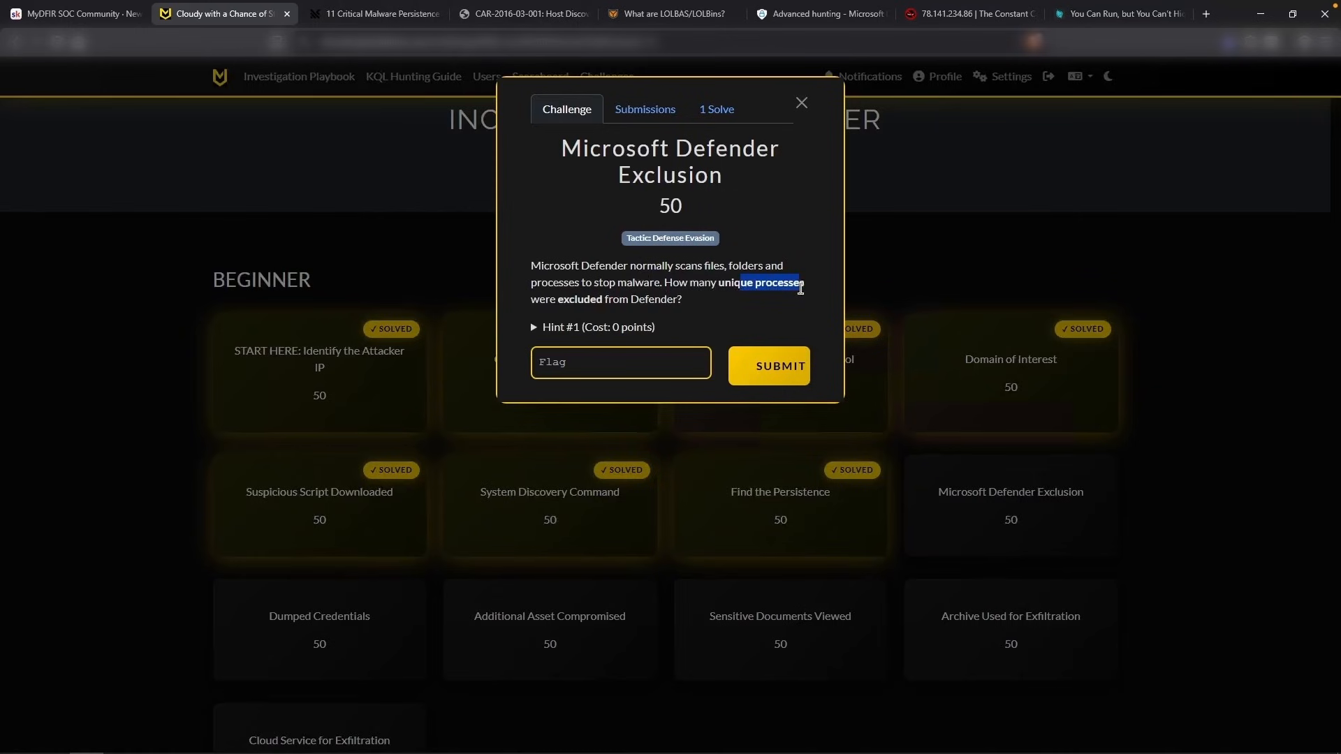
pyautogui.click(821, 13)
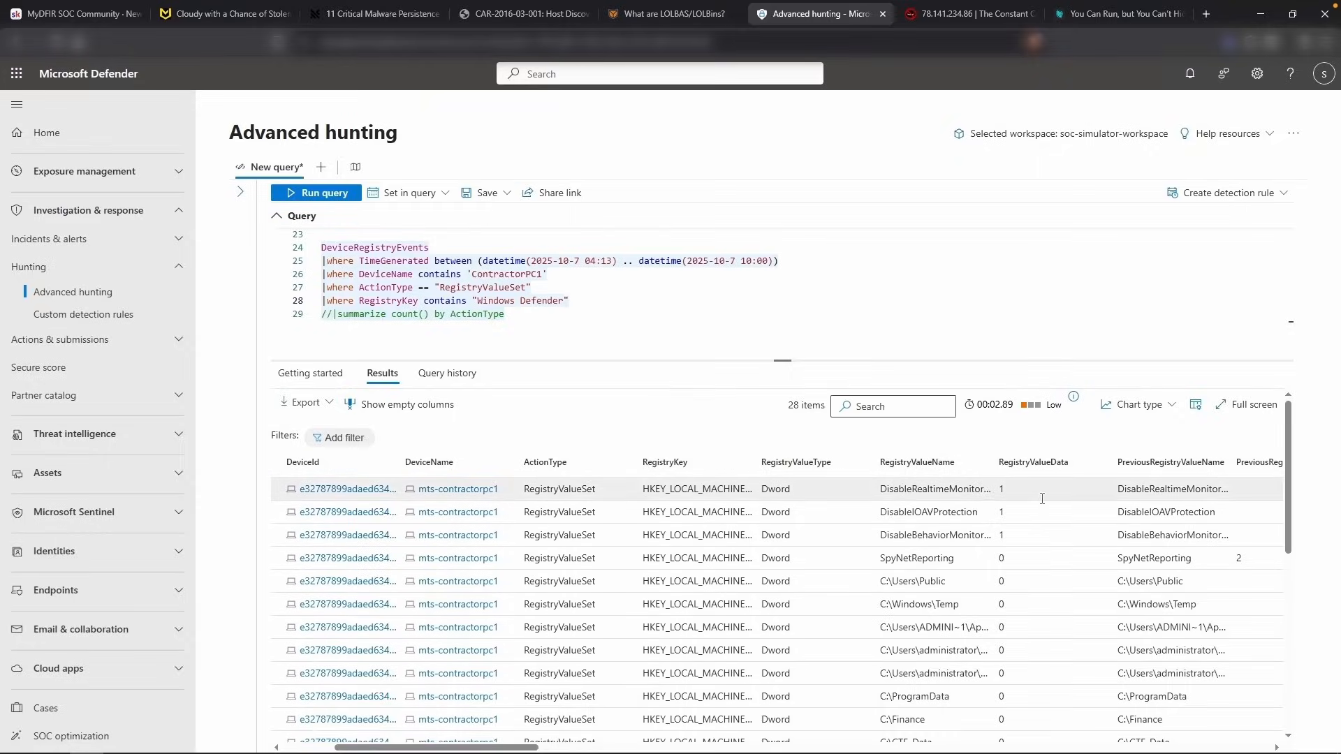
pyautogui.hscroll(5, 843, 520)
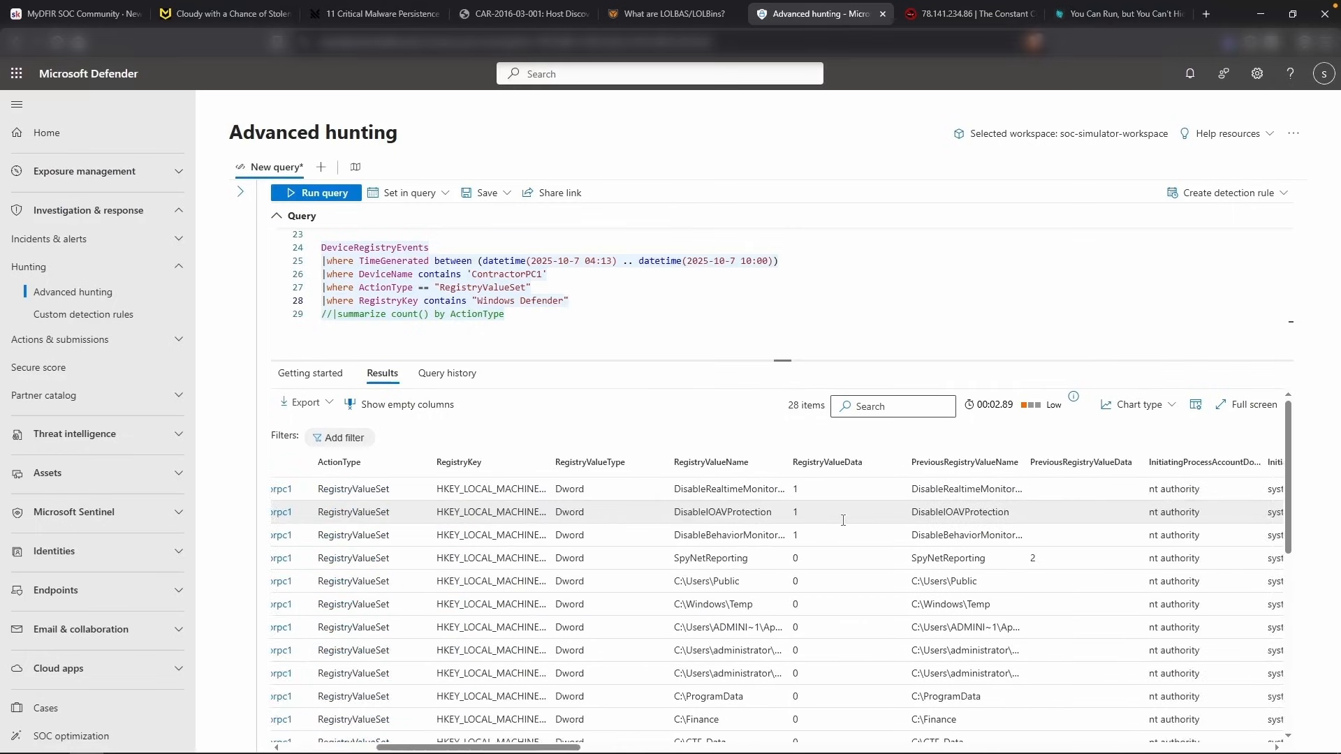
pyautogui.hscroll(-4, 842, 521)
pyautogui.moveTo(636, 462); pyautogui.dragTo(1104, 484)
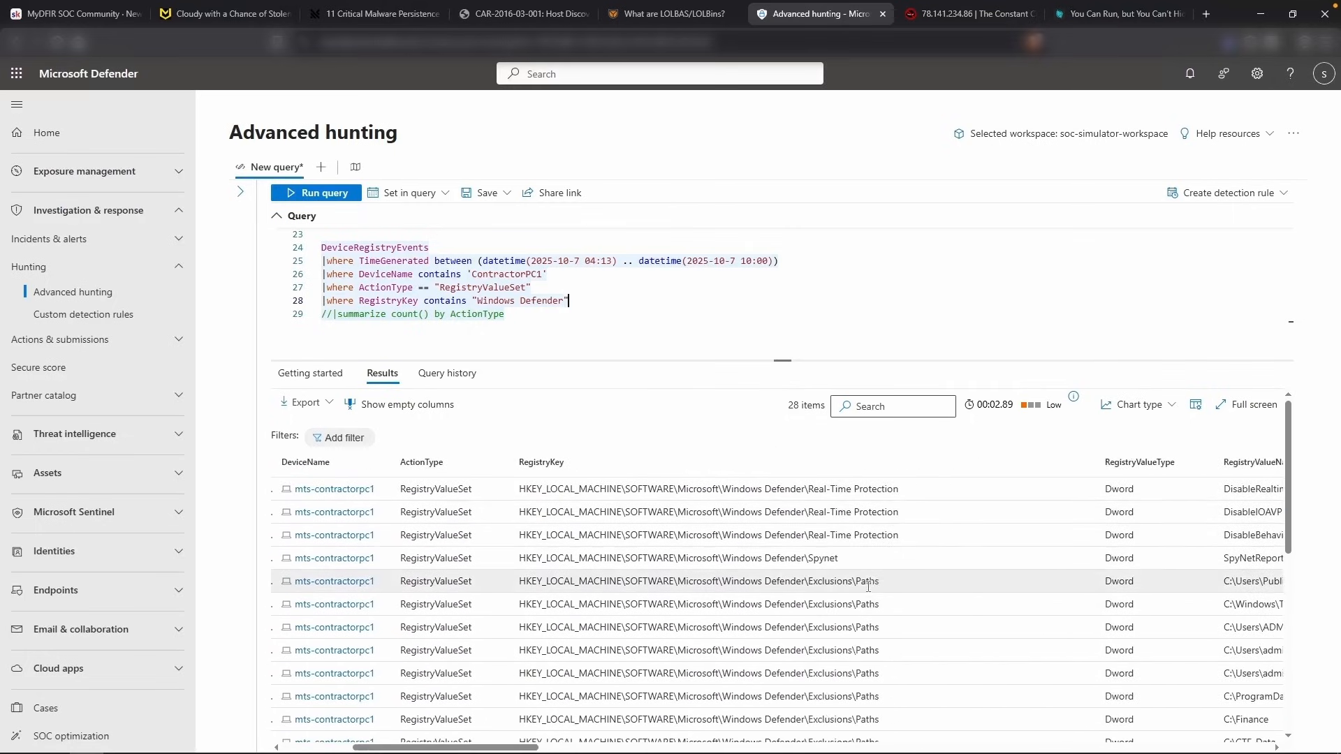
pyautogui.scroll(-2, 877, 587)
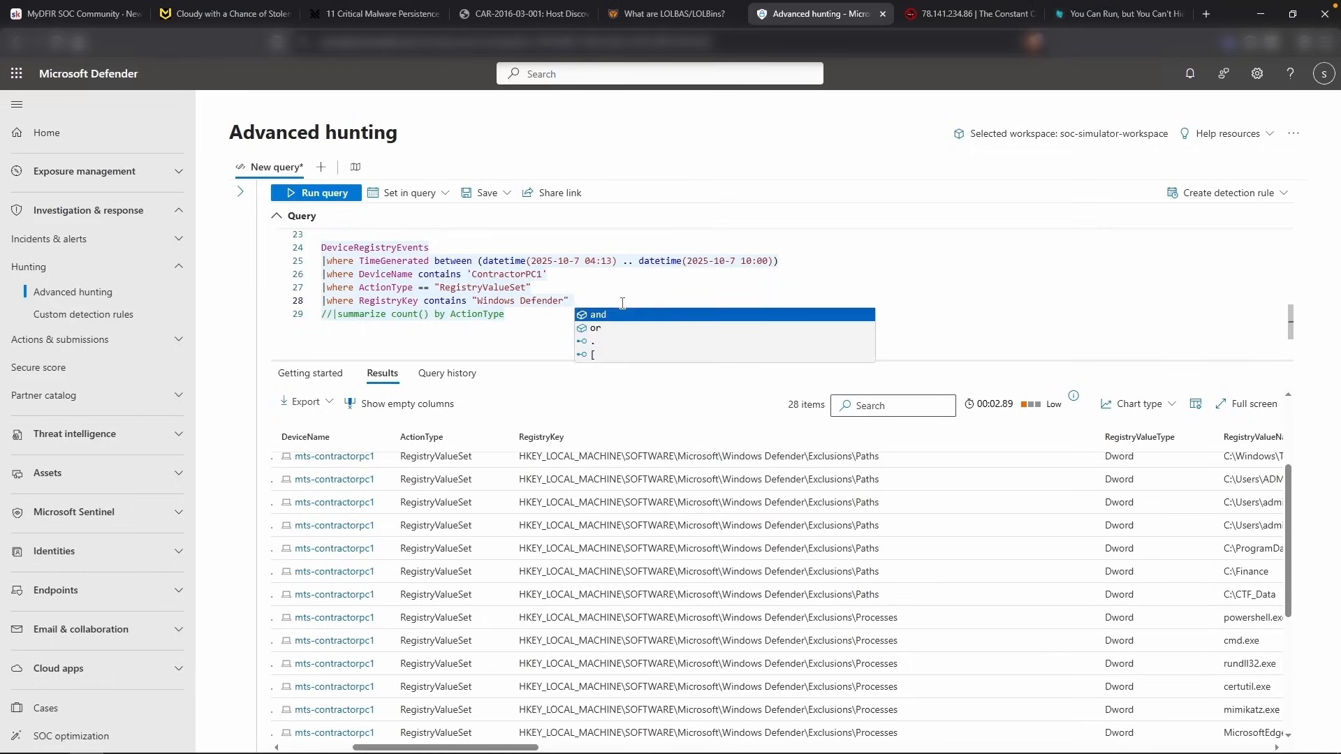
# Extend the registry key filter with and RegistryKey contains "processes", run the query and check the number of results
pyautogui.write('and Registr')
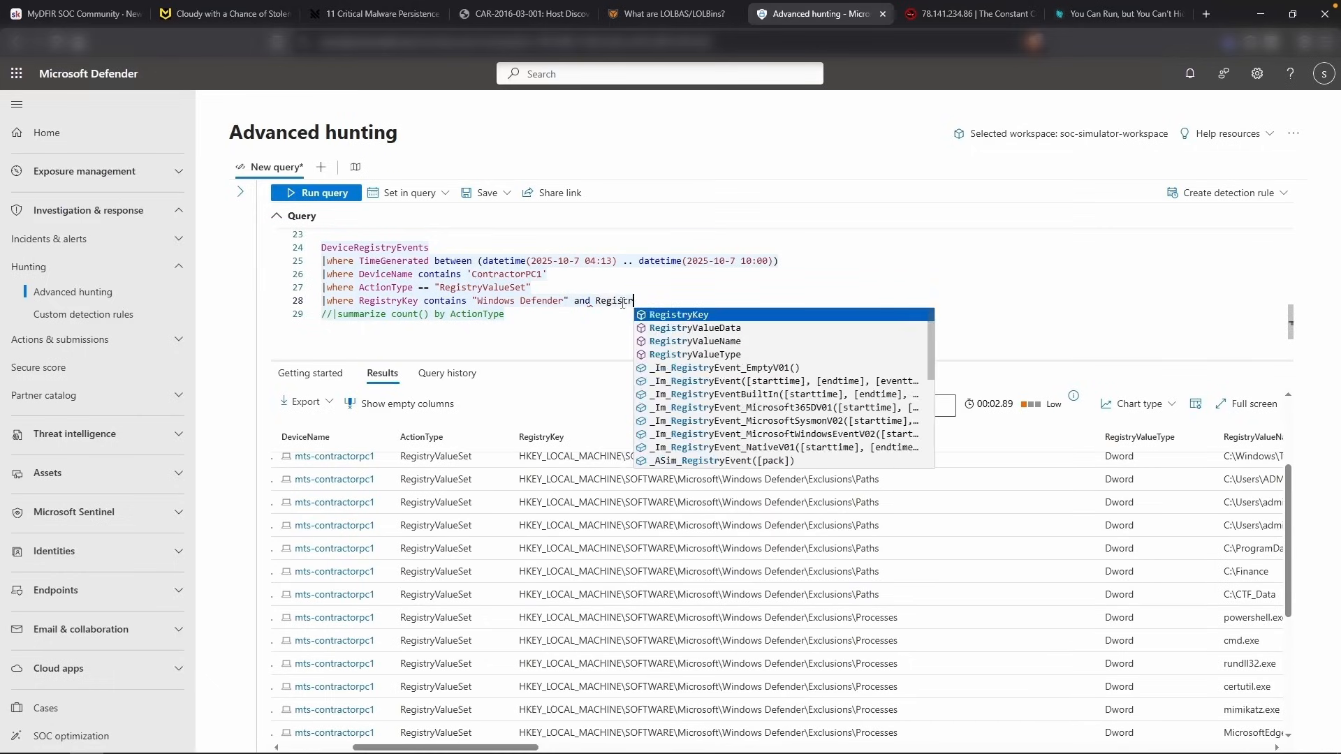
pyautogui.press('Tab')
pyautogui.write('contains "pro')
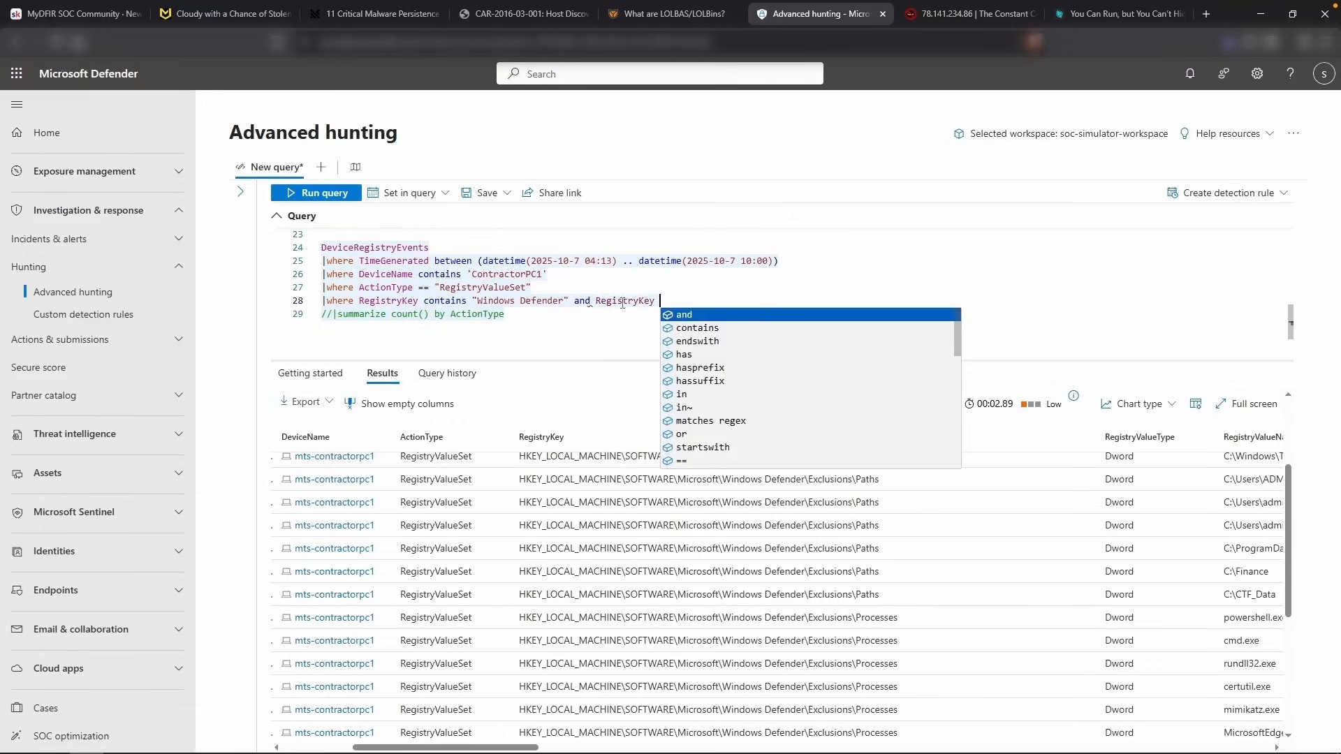
pyautogui.write('cesses"')
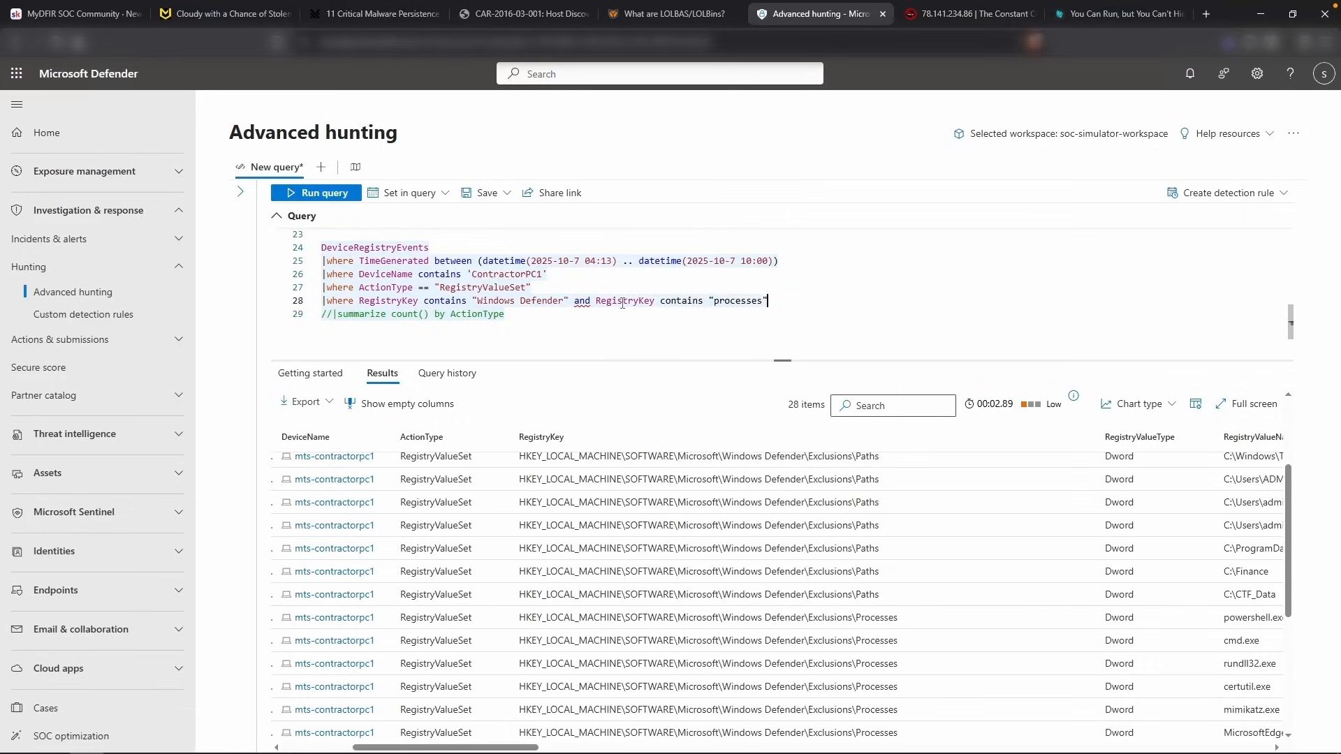
pyautogui.hotkey('shift', 'Return')
pyautogui.moveTo(798, 406); pyautogui.dragTo(809, 409)
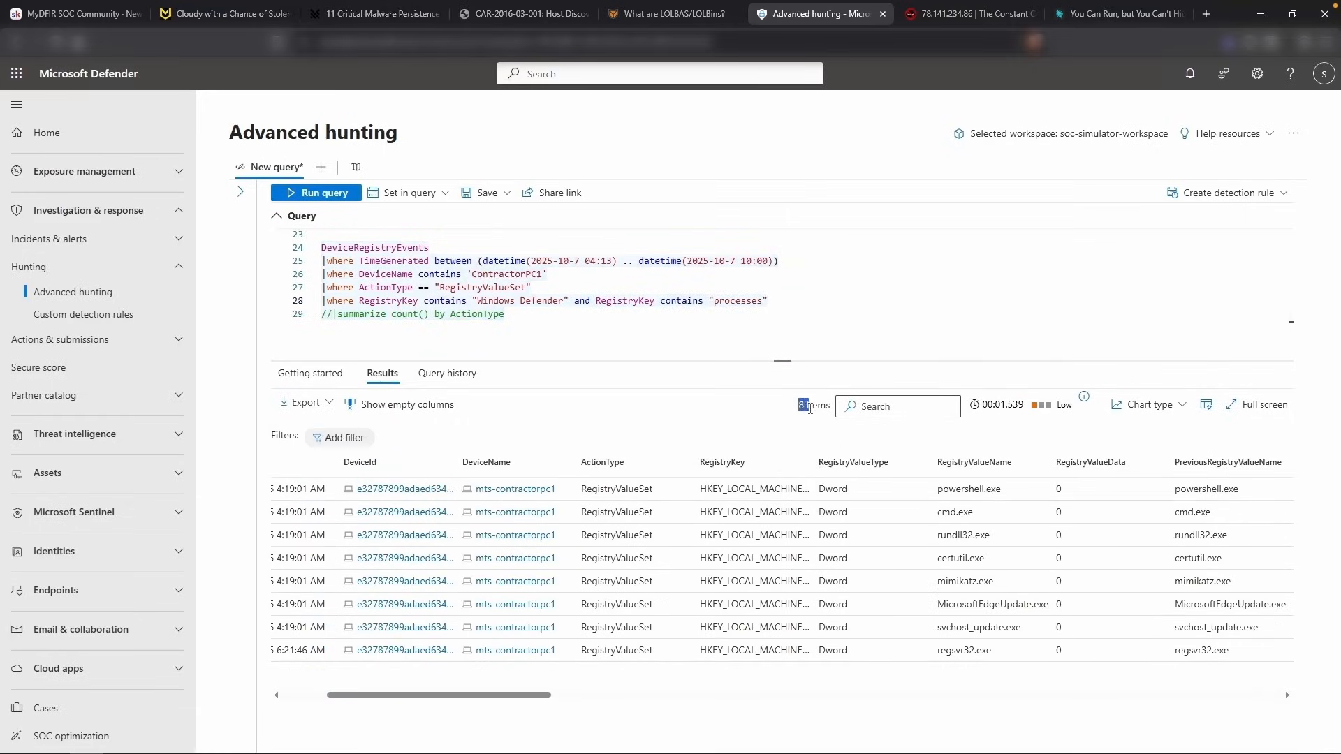
pyautogui.click(810, 409)
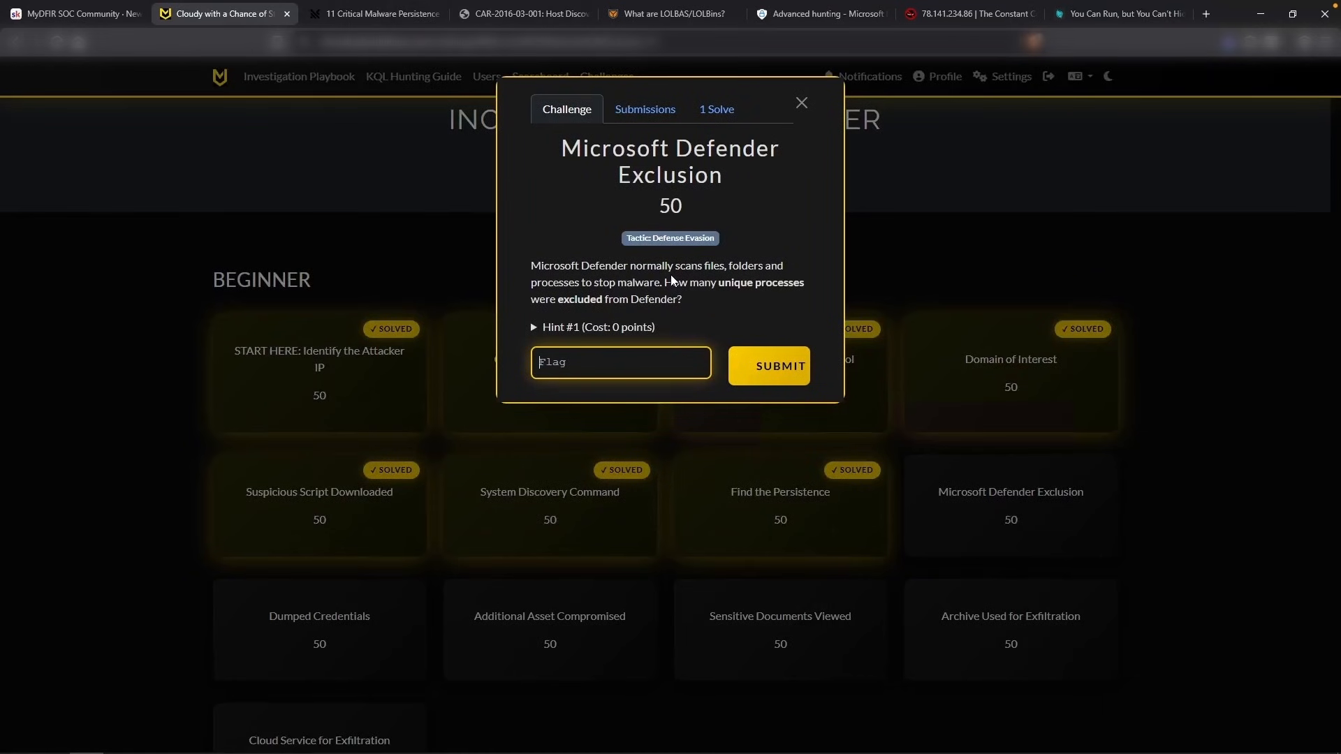
# Submit 8 as the flag for the Microsoft Defender Exclusion challenge, and view the Dumped Credentials question
pyautogui.write('8')
pyautogui.click(769, 358)
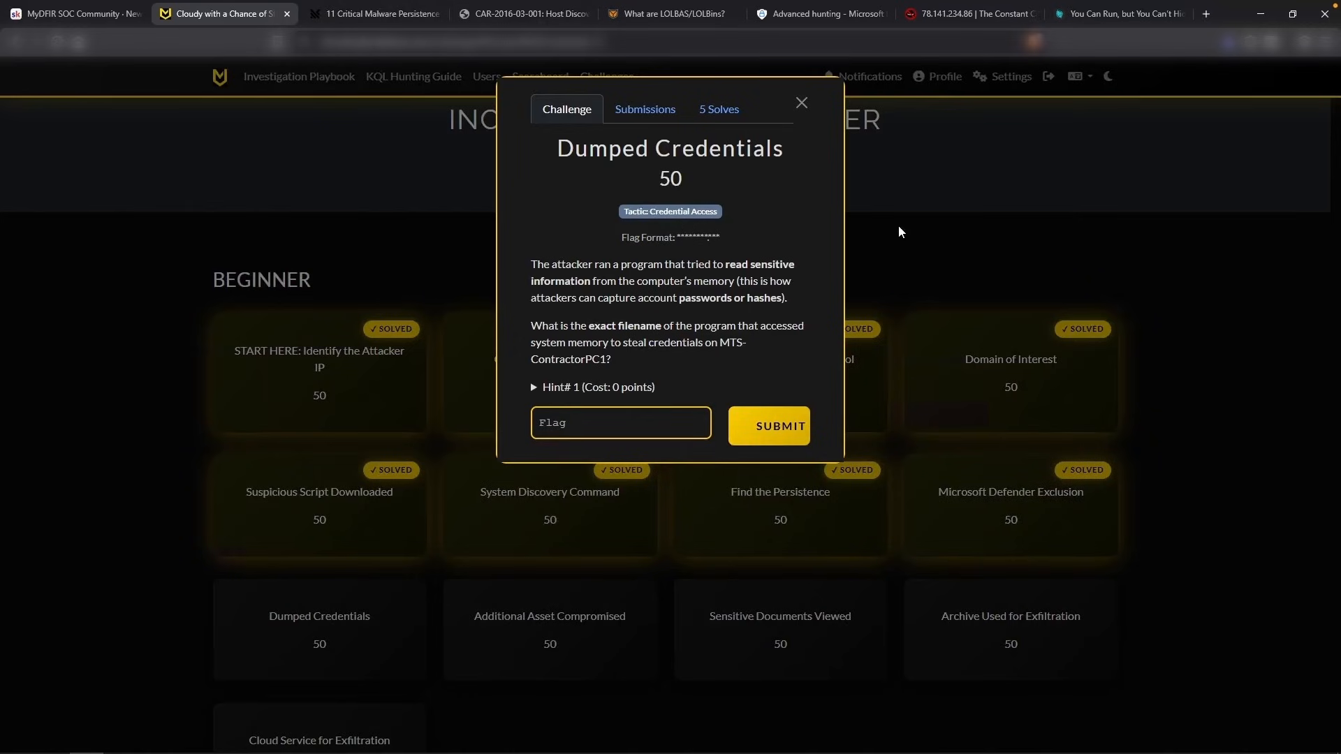
pyautogui.click(932, 235)
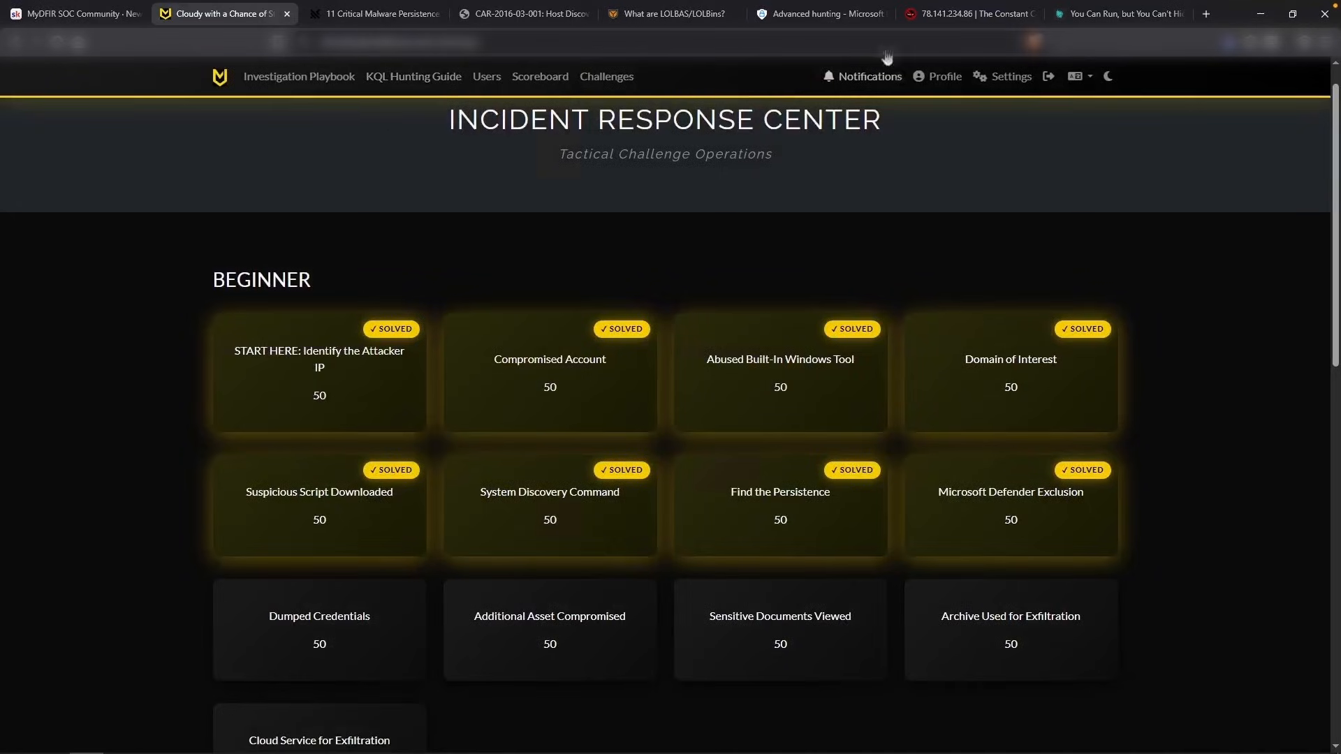
# Copy the first process exclusion record's timestamp, Oct 7, 2025 4:19:01 AM, into a new Notepad timeline line below the 4:18:54 AM entry
pyautogui.click(820, 14)
pyautogui.hscroll(-3, 584, 610)
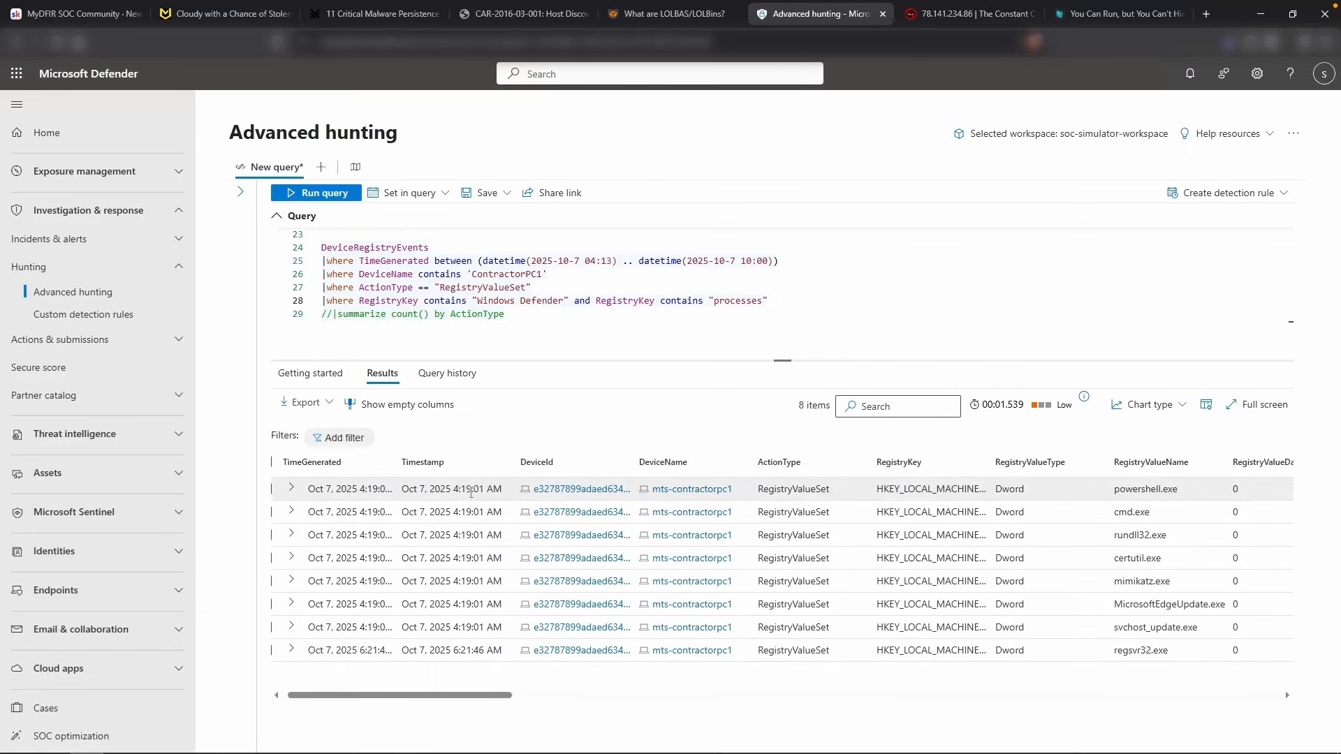
pyautogui.hscroll(-1, 463, 493)
pyautogui.moveTo(422, 467); pyautogui.dragTo(329, 489)
pyautogui.hotkey('ctrl', 'c')
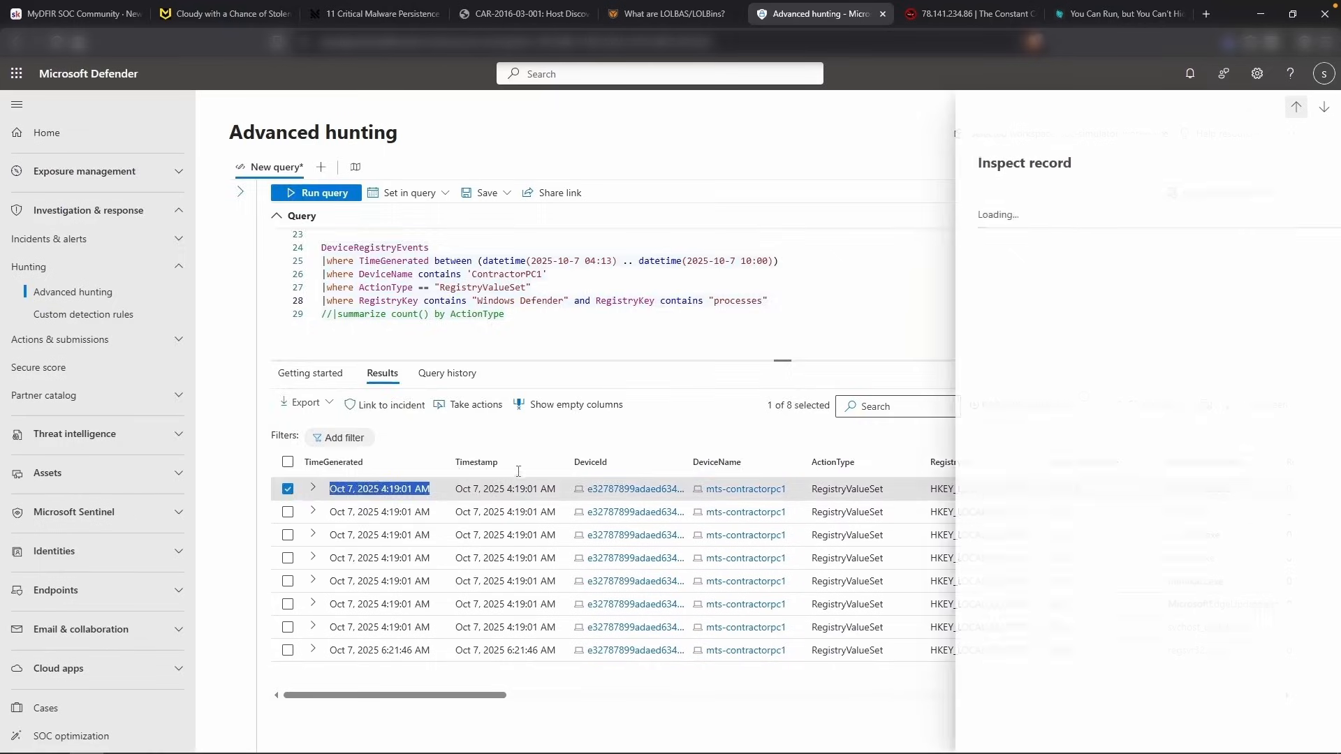
pyautogui.click(847, 198)
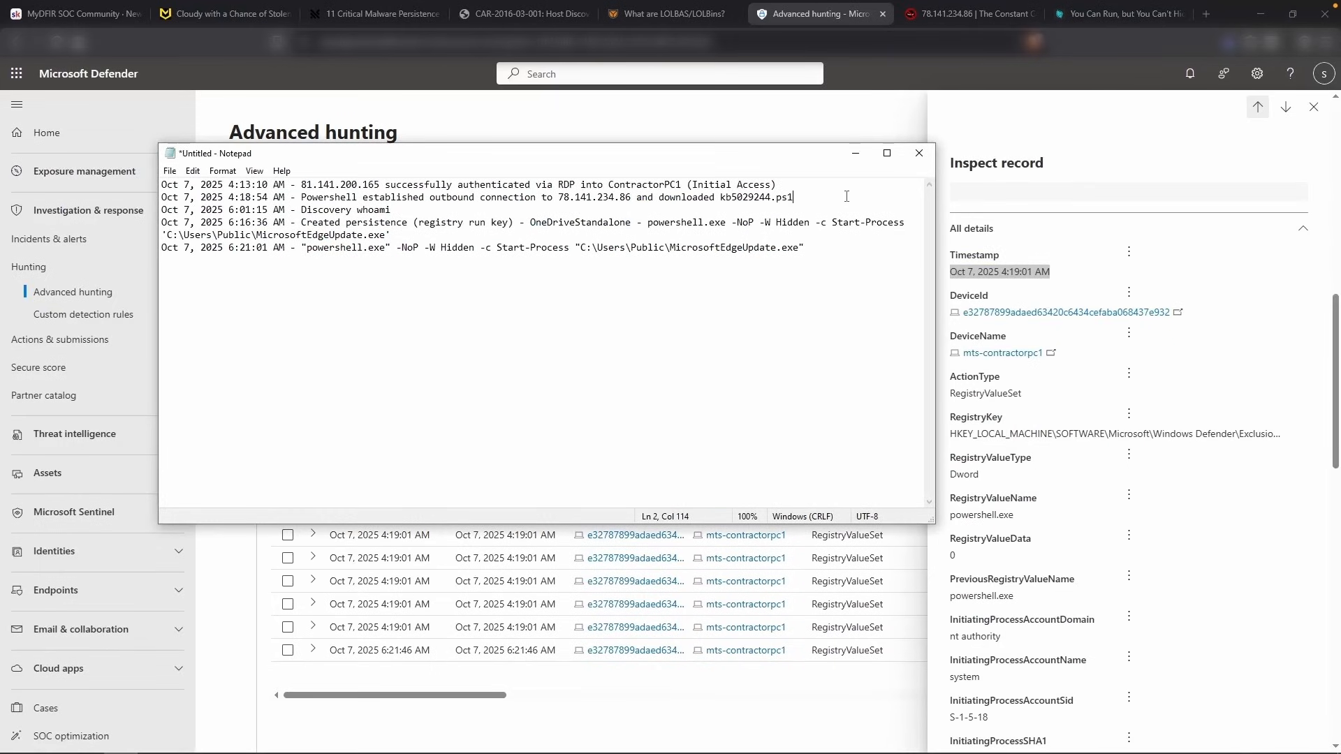
pyautogui.press('Return')
pyautogui.hotkey('ctrl', 'v')
pyautogui.press('BackSpace')
# Complete the new timeline entry with "- Defender 7 Processes Excluded"
pyautogui.write('- Defender ')
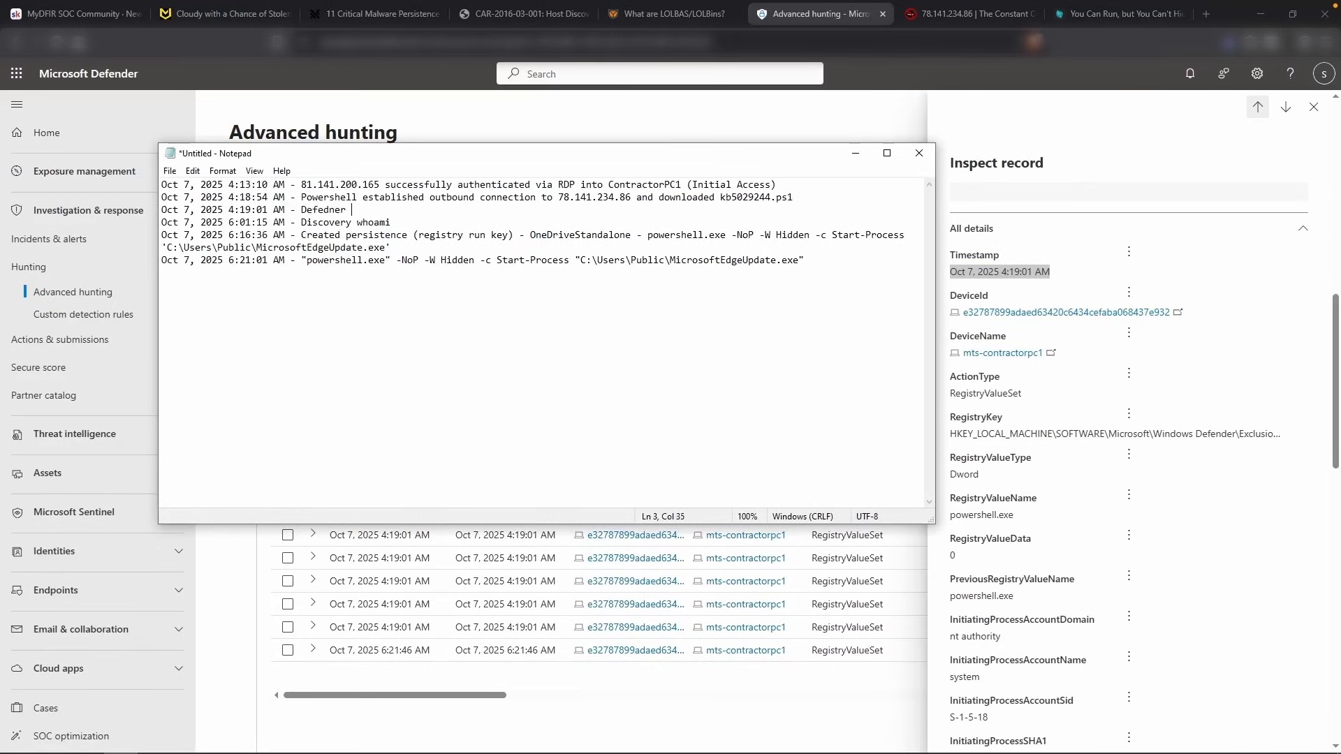
pyautogui.write('Processes Ex')
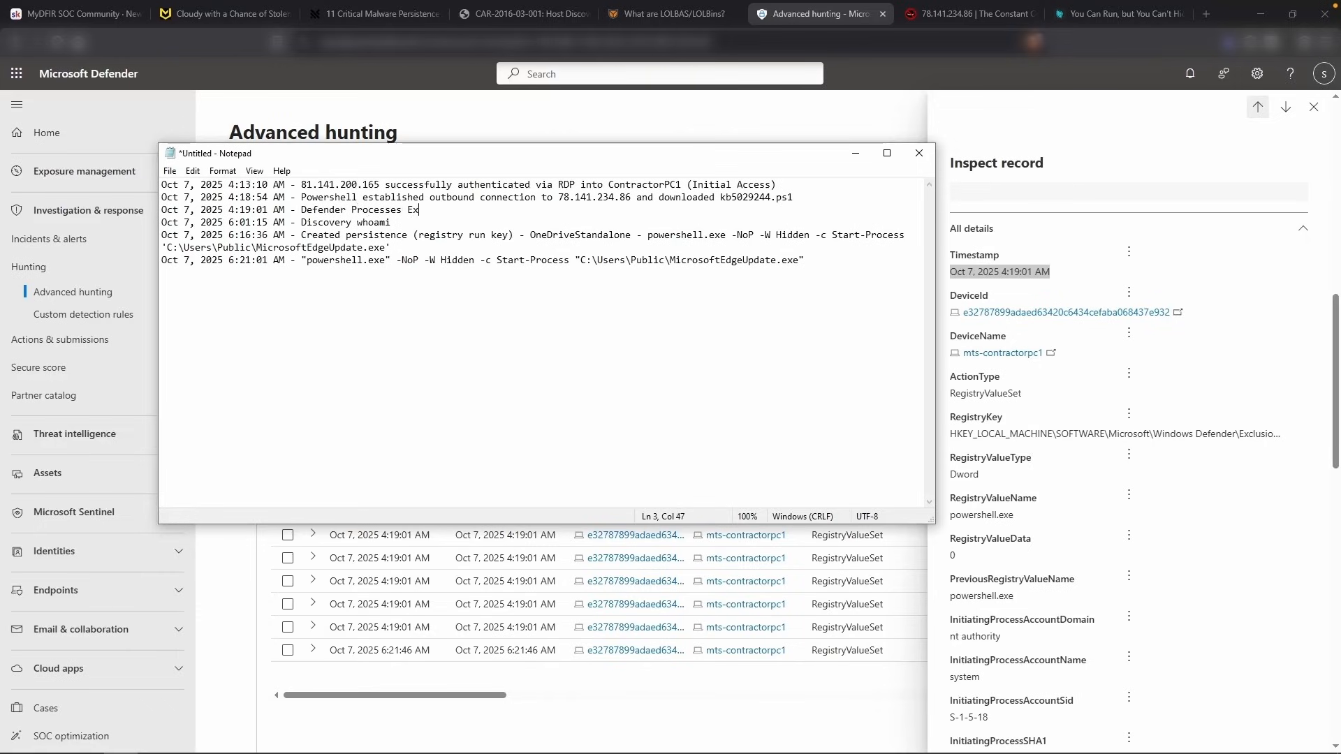
pyautogui.write('clude7')
# Copy the regsvr32.exe exclusion record's timestamp, Oct 7, 2025 6:21:46 AM, and return to the Notepad timeline's 6:21:01 AM entry
pyautogui.click(545, 695)
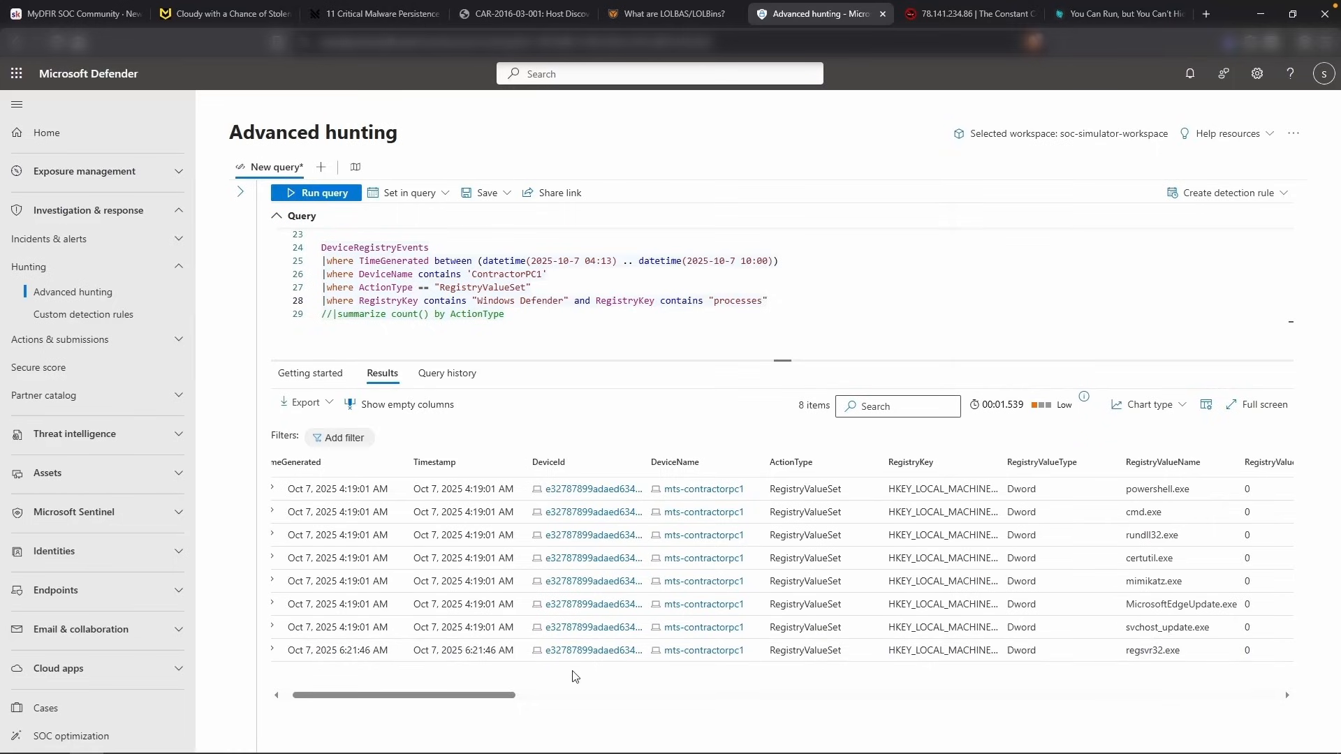
pyautogui.hscroll(-1, 562, 670)
pyautogui.click(552, 656)
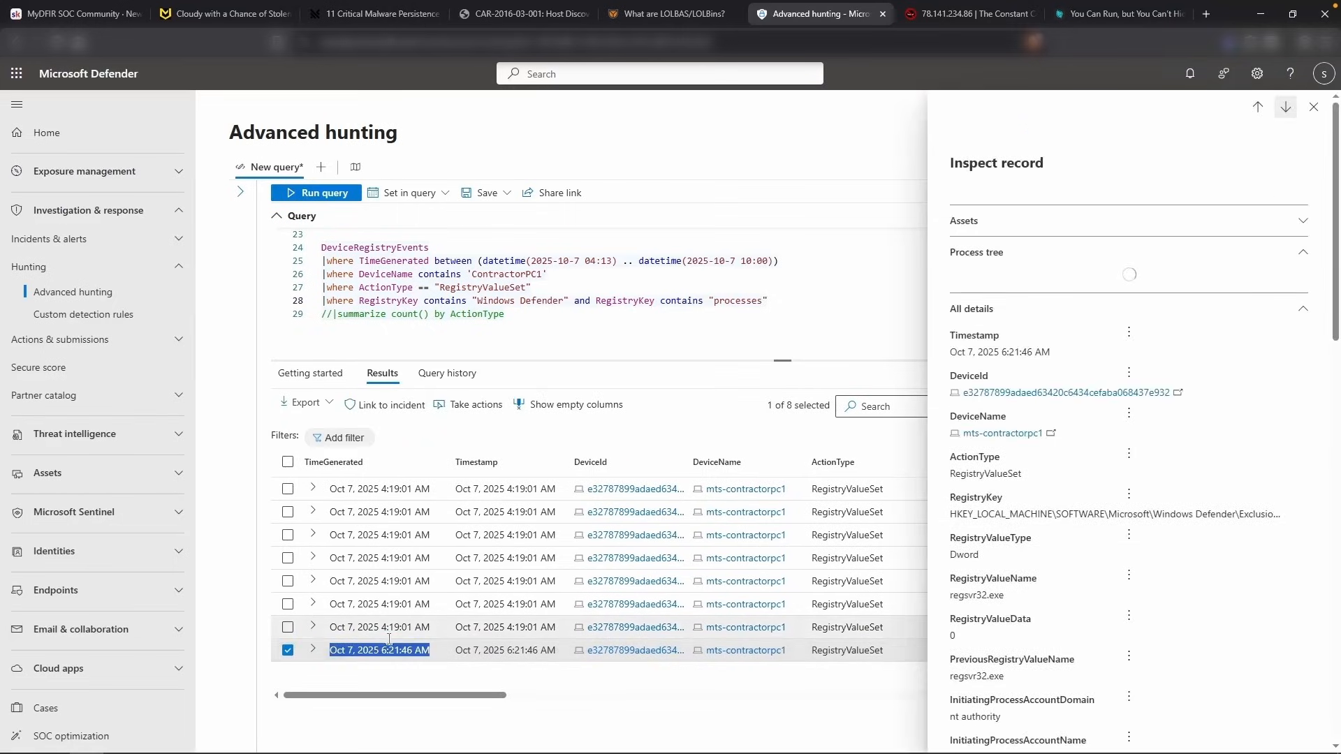
pyautogui.hotkey('alt', 'Tab')
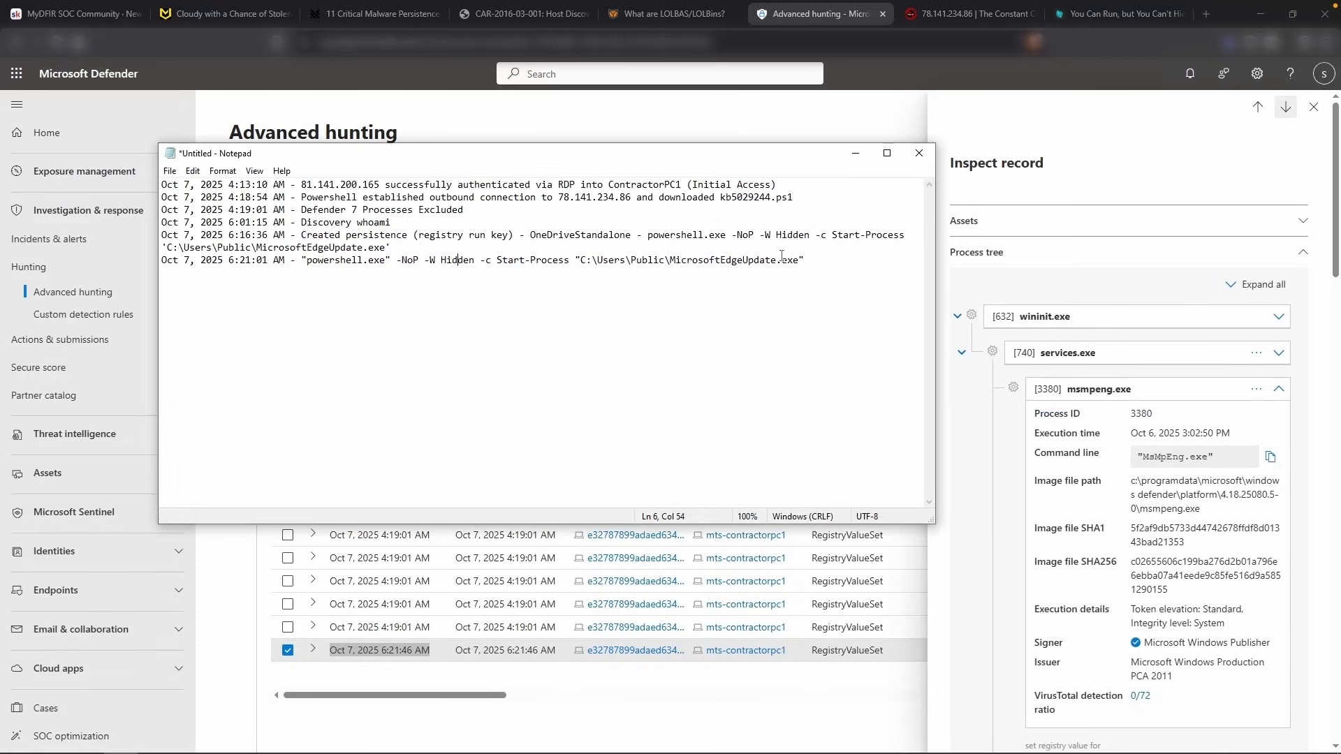
# Add the timeline entry "Oct 7, 2025 6:21:46 AM - Defender Regsvr32.exe excluded" at the end of the notes
pyautogui.click(824, 263)
pyautogui.write('Oct 7, 2025 6:21:46 AM')
pyautogui.write('- Defender Regsvr32.ex')
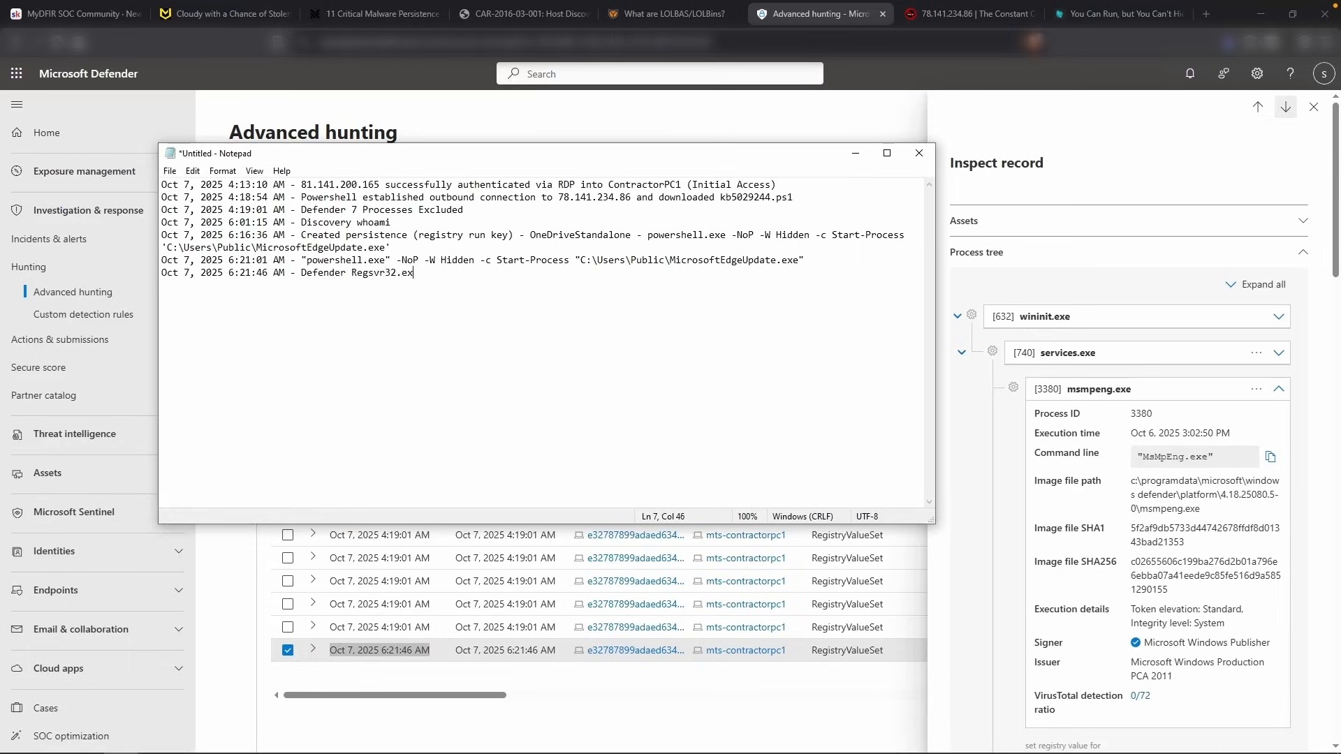
pyautogui.write('e excluded')
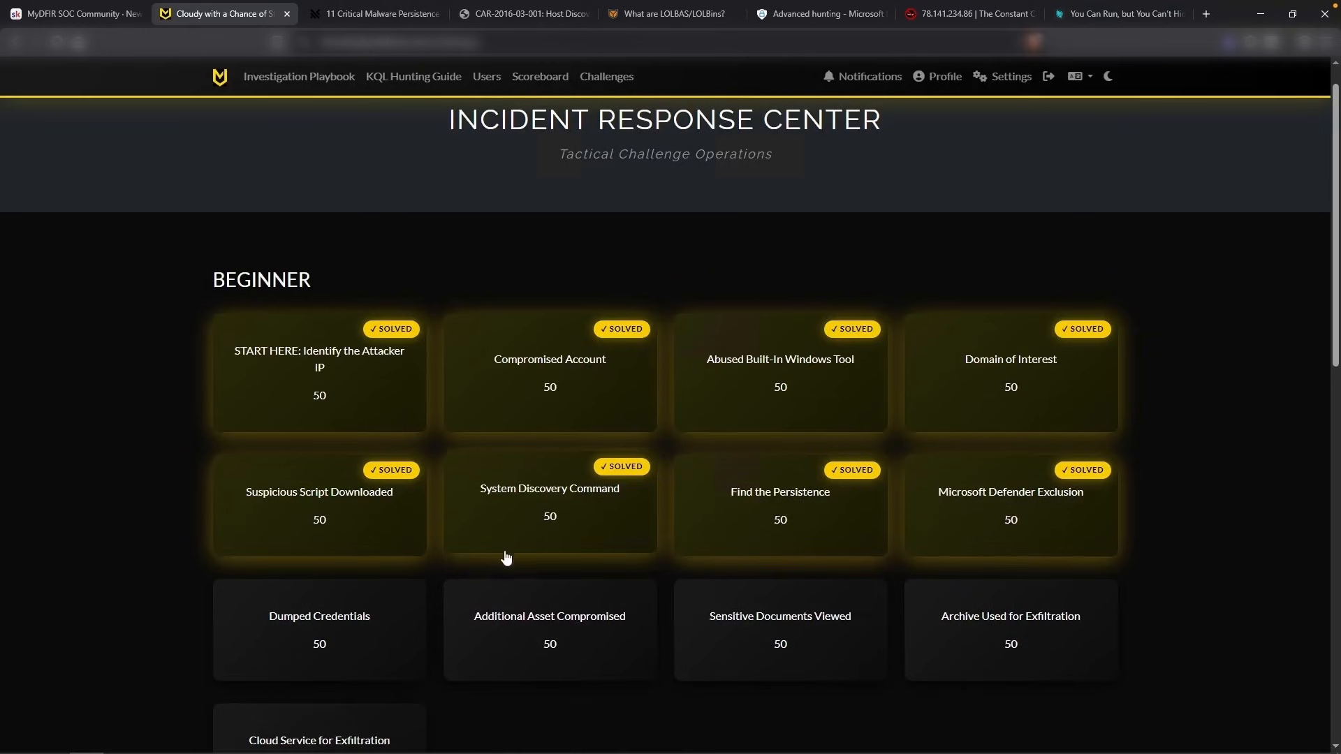
# Open the Dumped Credentials challenge on the Incident Response Center page and read its question and Hint# 1
pyautogui.click(299, 647)
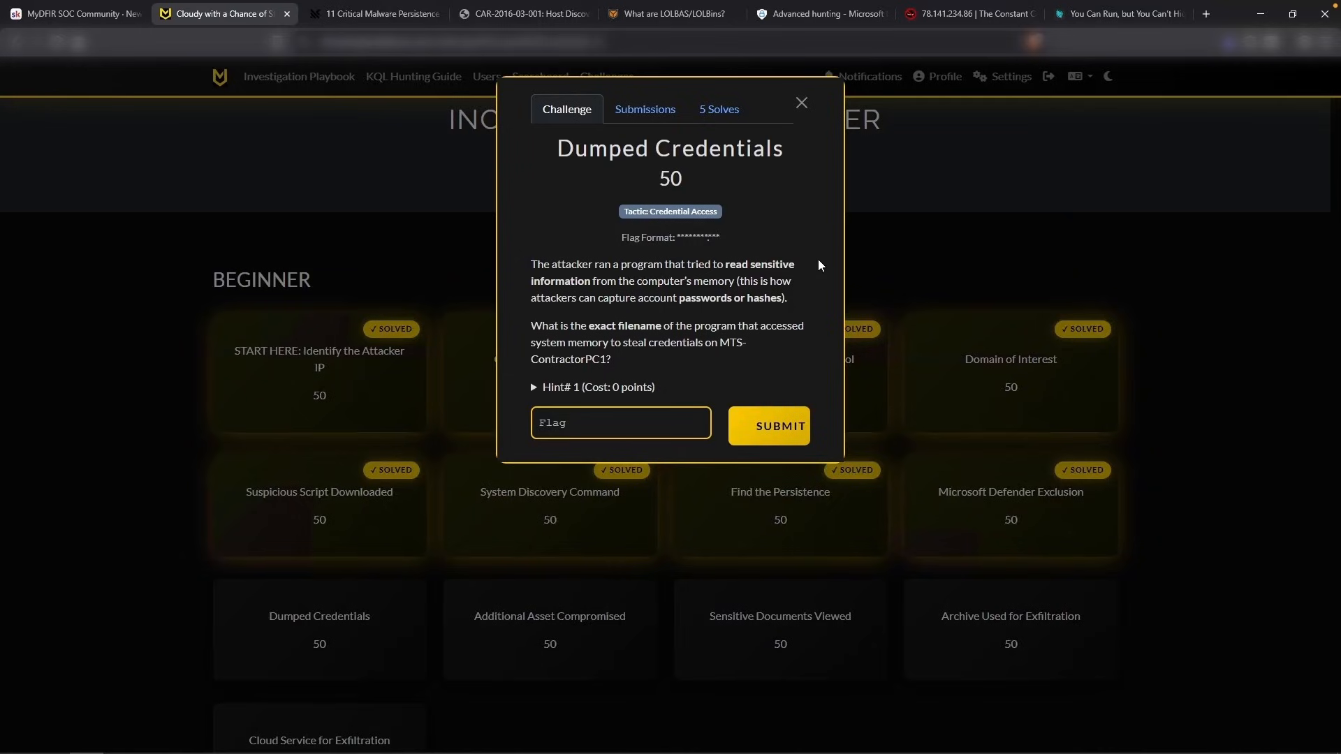
pyautogui.click(571, 390)
pyautogui.click(731, 126)
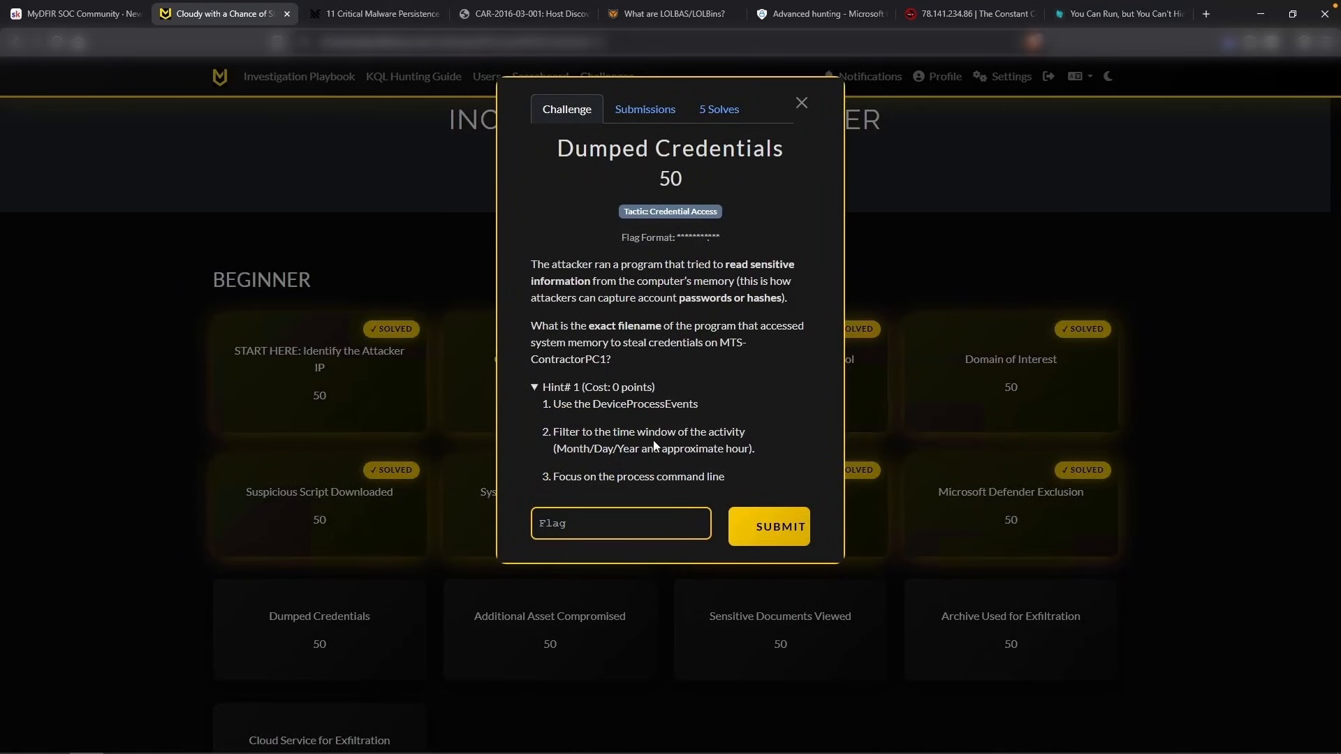
pyautogui.moveTo(623, 477); pyautogui.dragTo(793, 479)
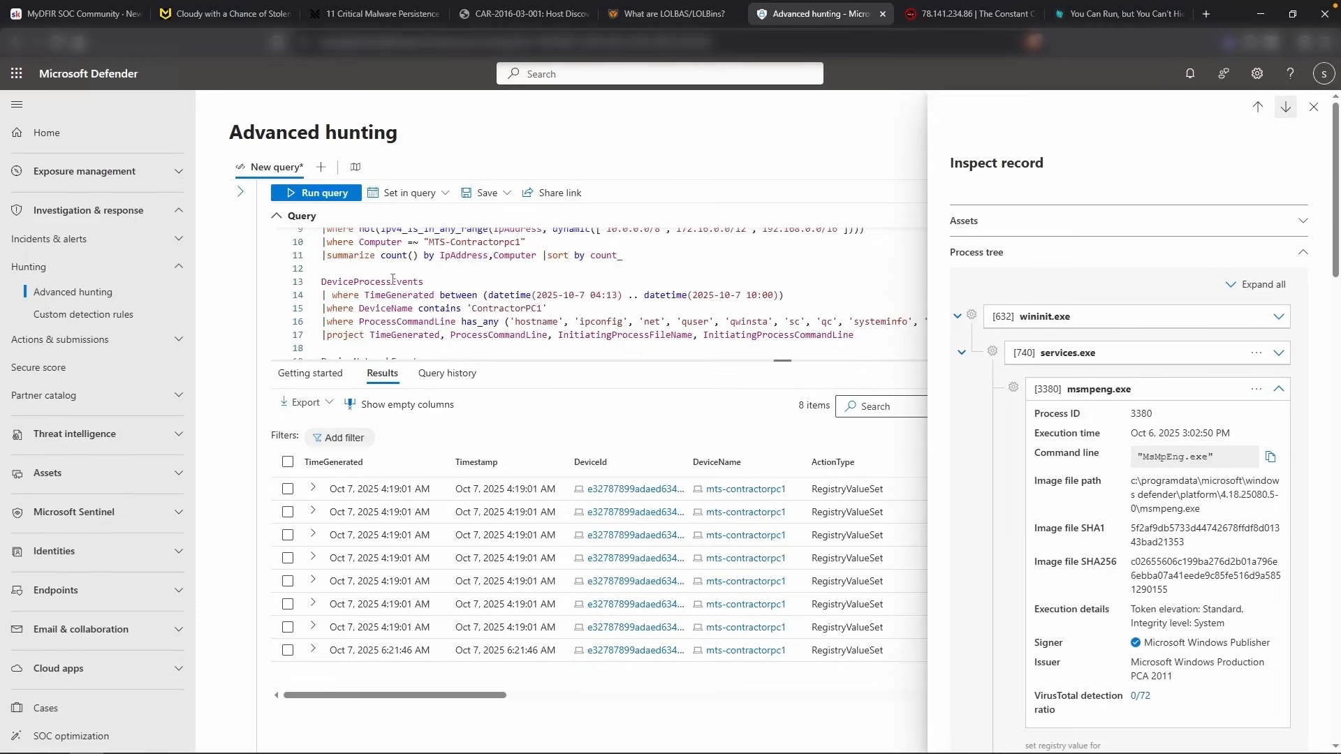
# In Advanced hunting, comment out the ProcessCommandLine has_any filter of the DeviceProcessEvents query with // and run that query
pyautogui.doubleClick(392, 282)
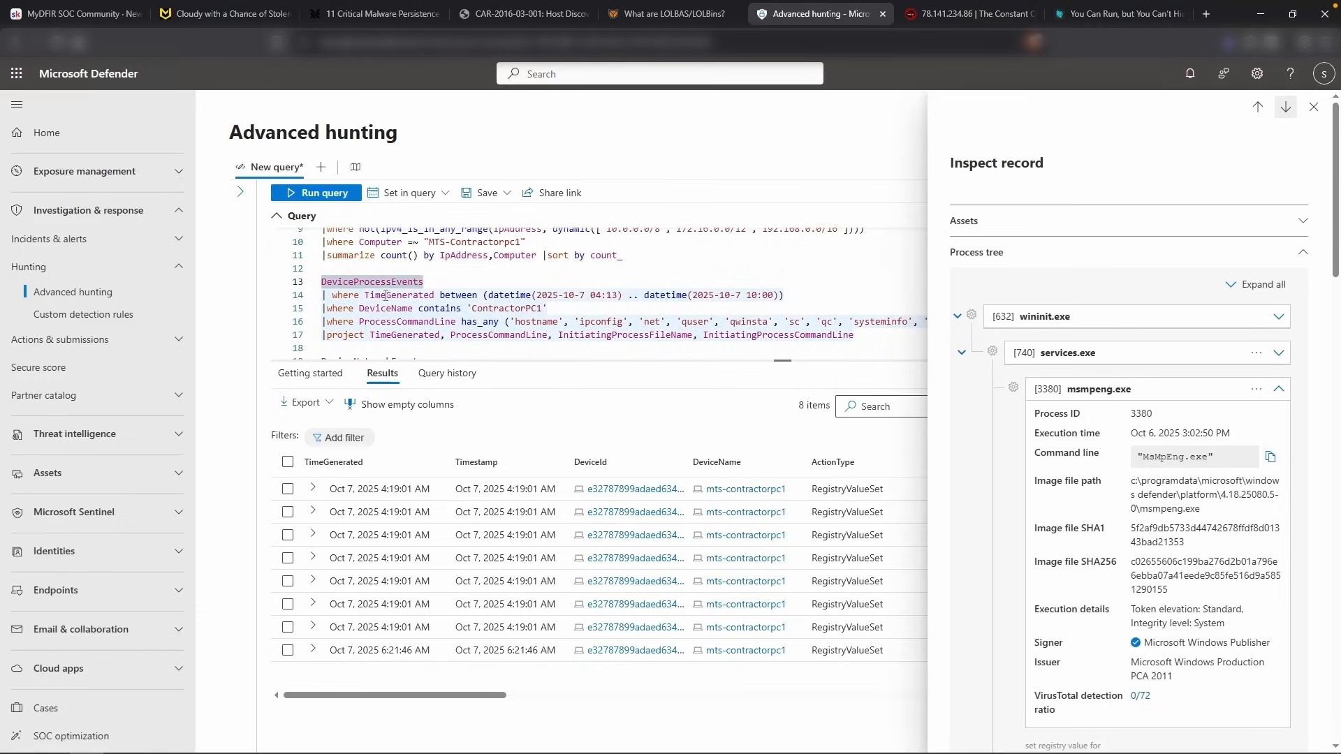
pyautogui.moveTo(786, 296); pyautogui.dragTo(677, 296)
pyautogui.click(528, 311)
pyautogui.doubleClick(415, 322)
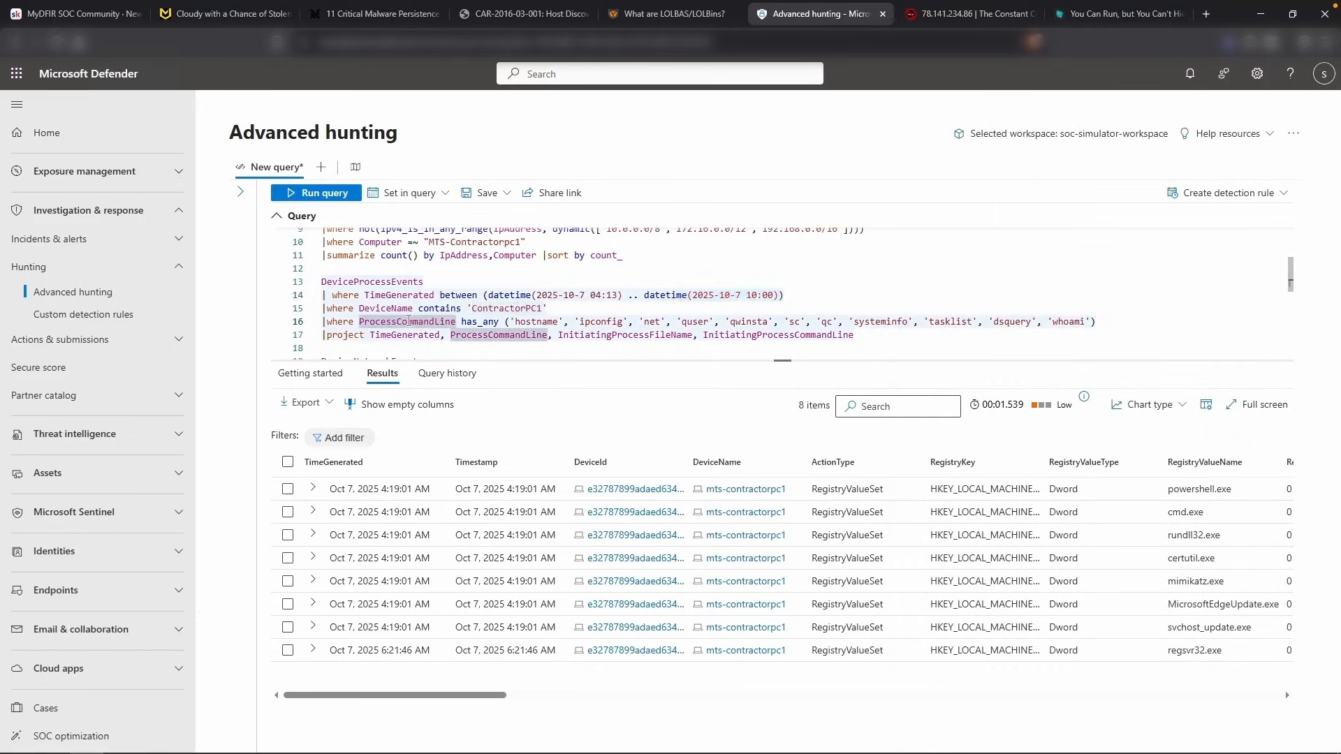
pyautogui.click(322, 324)
pyautogui.write('//')
pyautogui.click(365, 316)
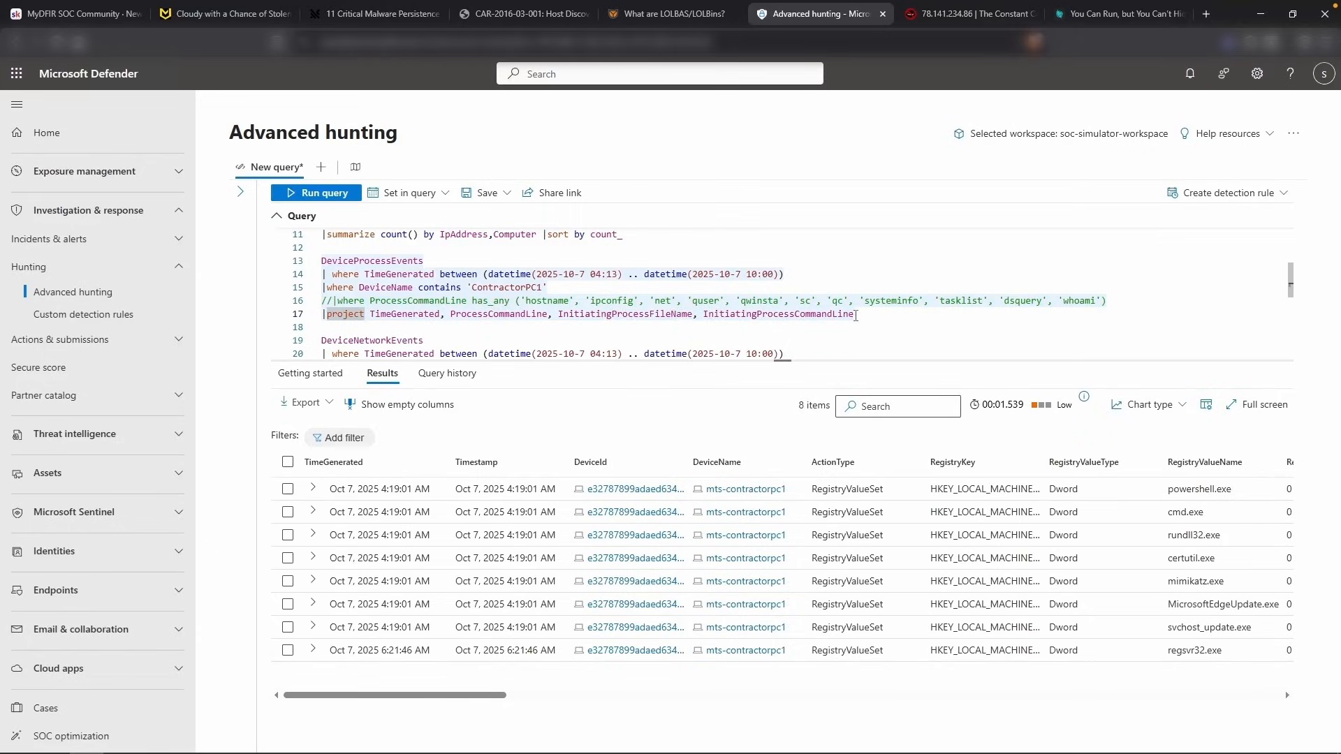
pyautogui.hotkey('shift', 'Return')
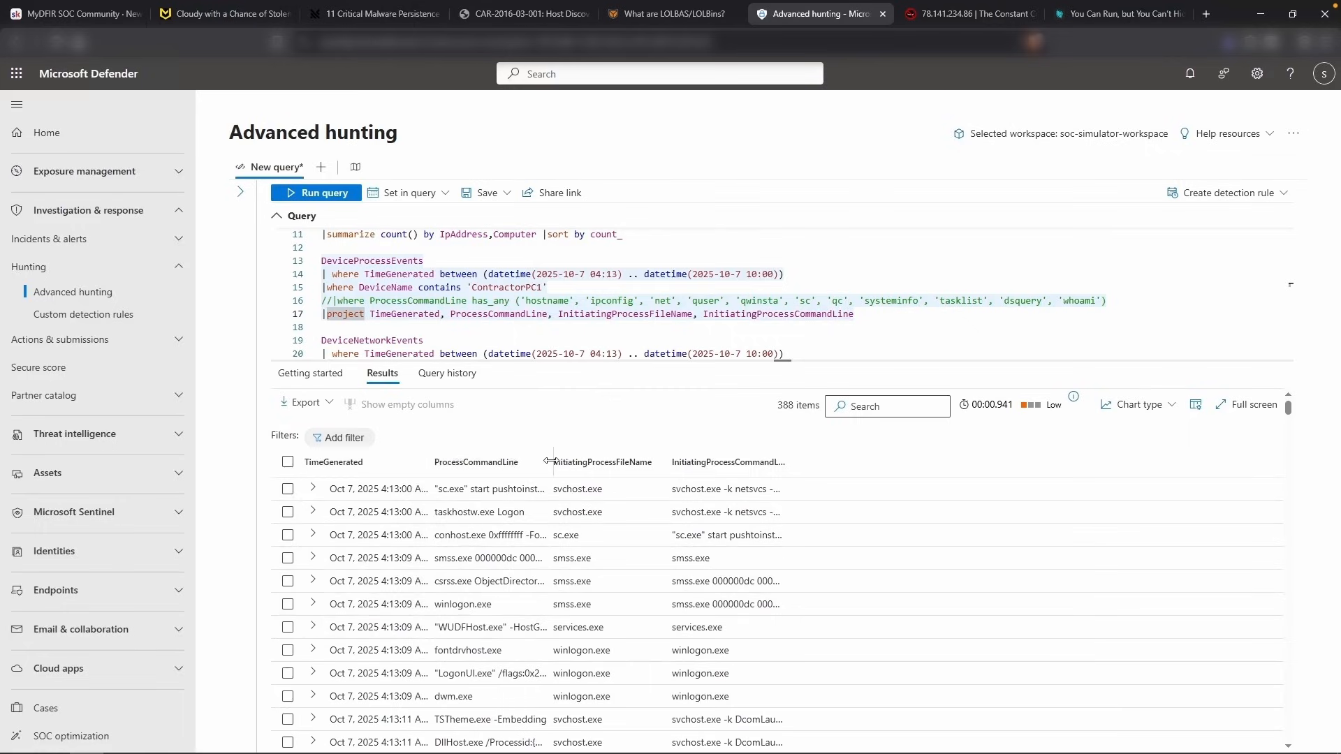
# Check the 4:19:01 AM entry in the notes, find that time in the process results and open the netsh.exe record
pyautogui.hotkey('alt', 'Tab')
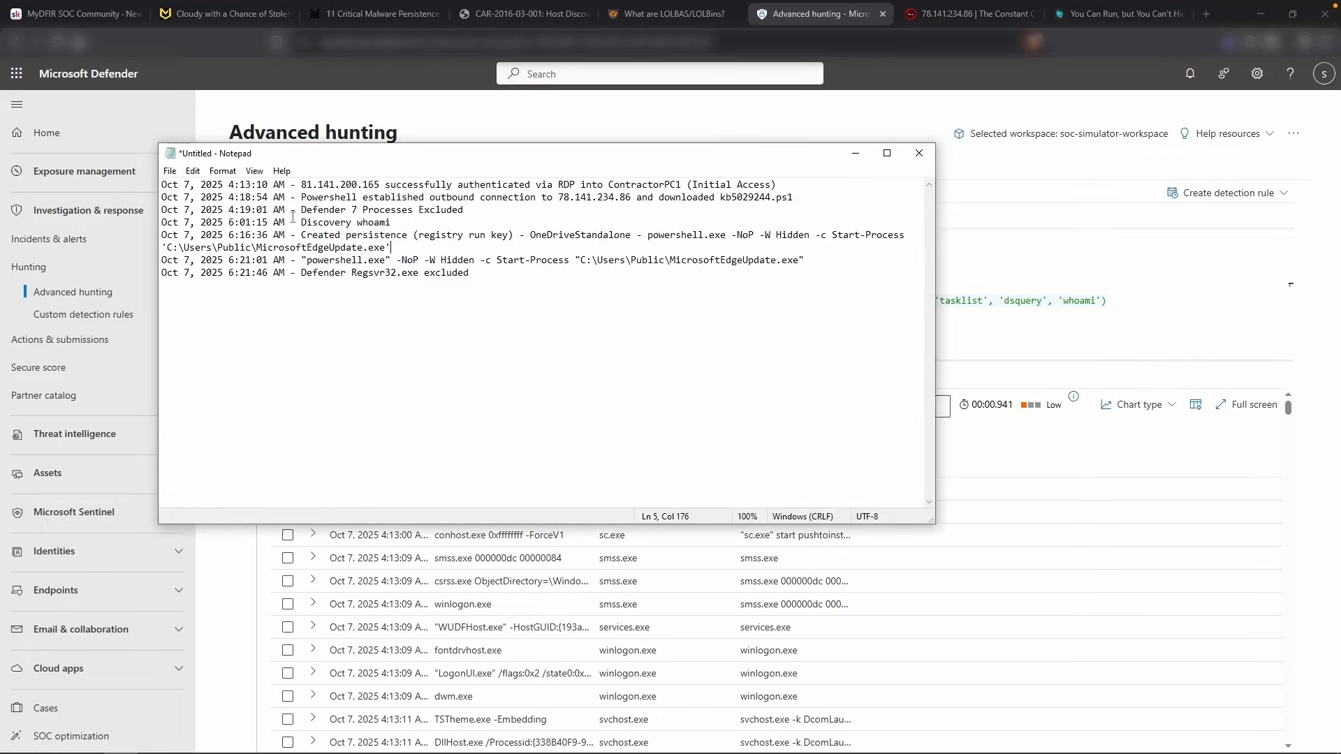
pyautogui.moveTo(228, 210); pyautogui.dragTo(267, 210)
pyautogui.click(469, 537)
pyautogui.scroll(-8, 466, 540)
pyautogui.scroll(-10, 459, 546)
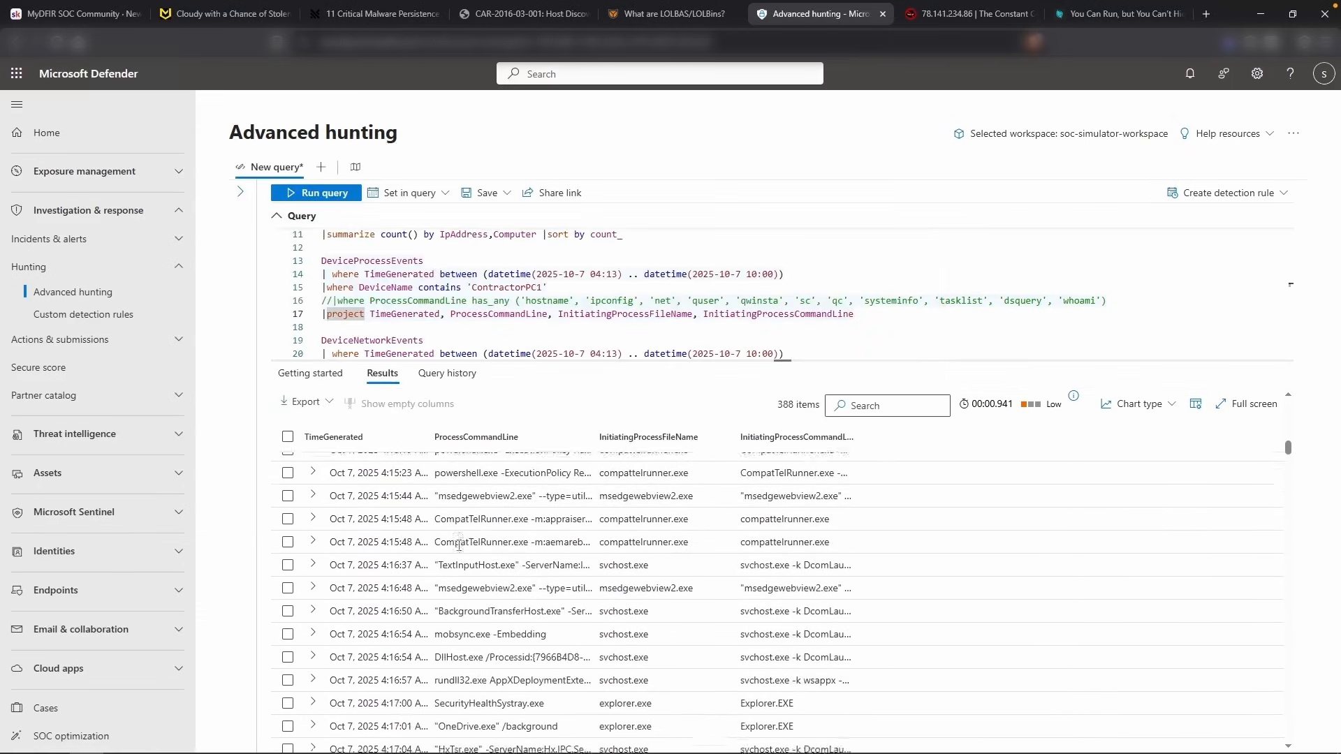
pyautogui.moveTo(441, 436); pyautogui.dragTo(498, 438)
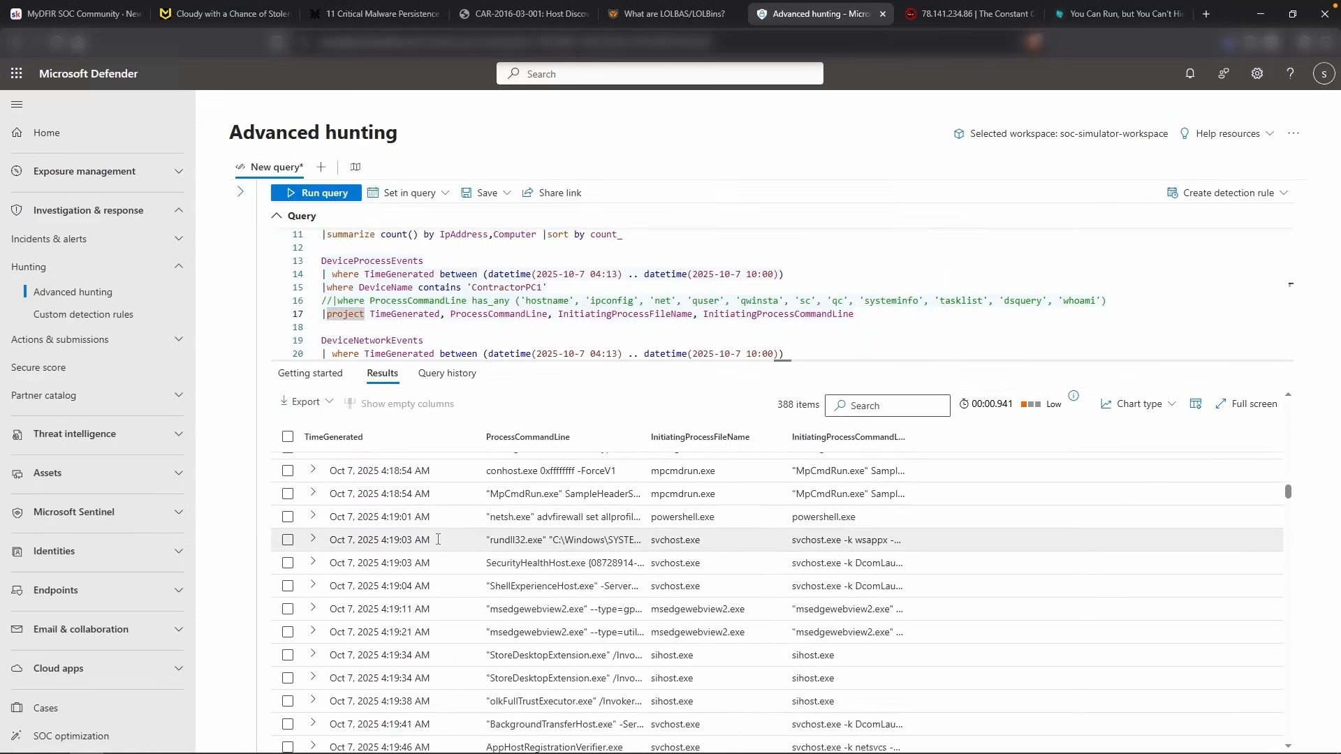
pyautogui.moveTo(487, 547); pyautogui.dragTo(692, 548)
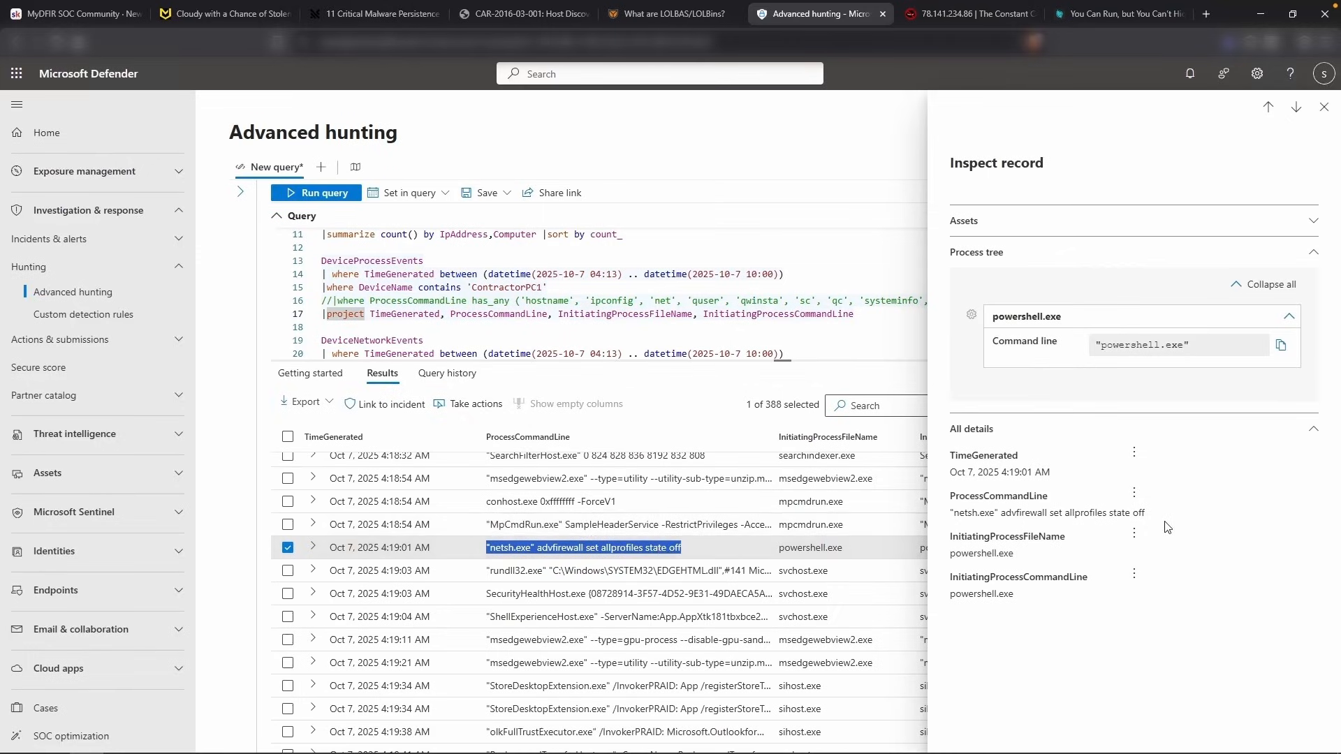
# Copy the record's time and command below "Defender 7 Processes Excluded" as Oct 7, 2025 4:19:01 AM - "netsh.exe" advfirewall set allprofiles state off
pyautogui.tripleClick(1075, 474)
pyautogui.hotkey('ctrl', 'c')
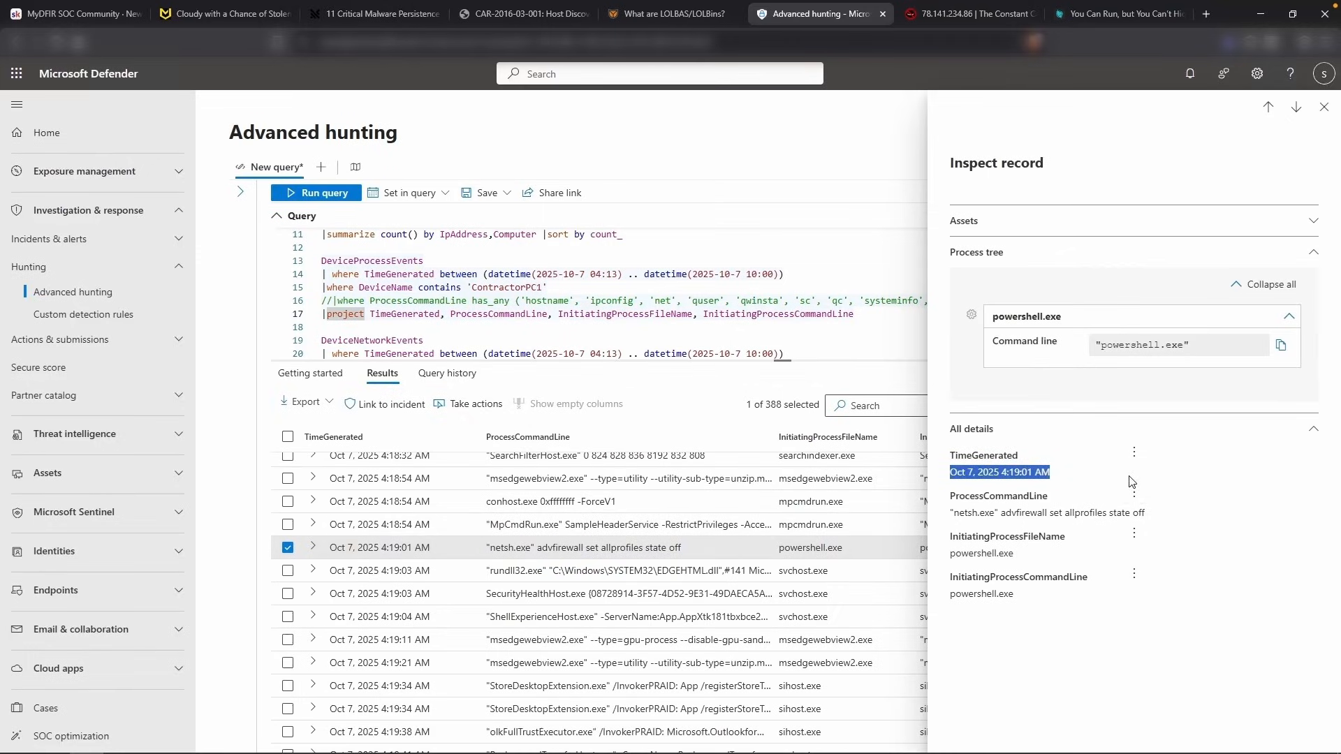
pyautogui.hotkey('alt', 'Tab')
pyautogui.click(542, 211)
pyautogui.press('Return')
pyautogui.hotkey('ctrl', 'v')
pyautogui.press('BackSpace')
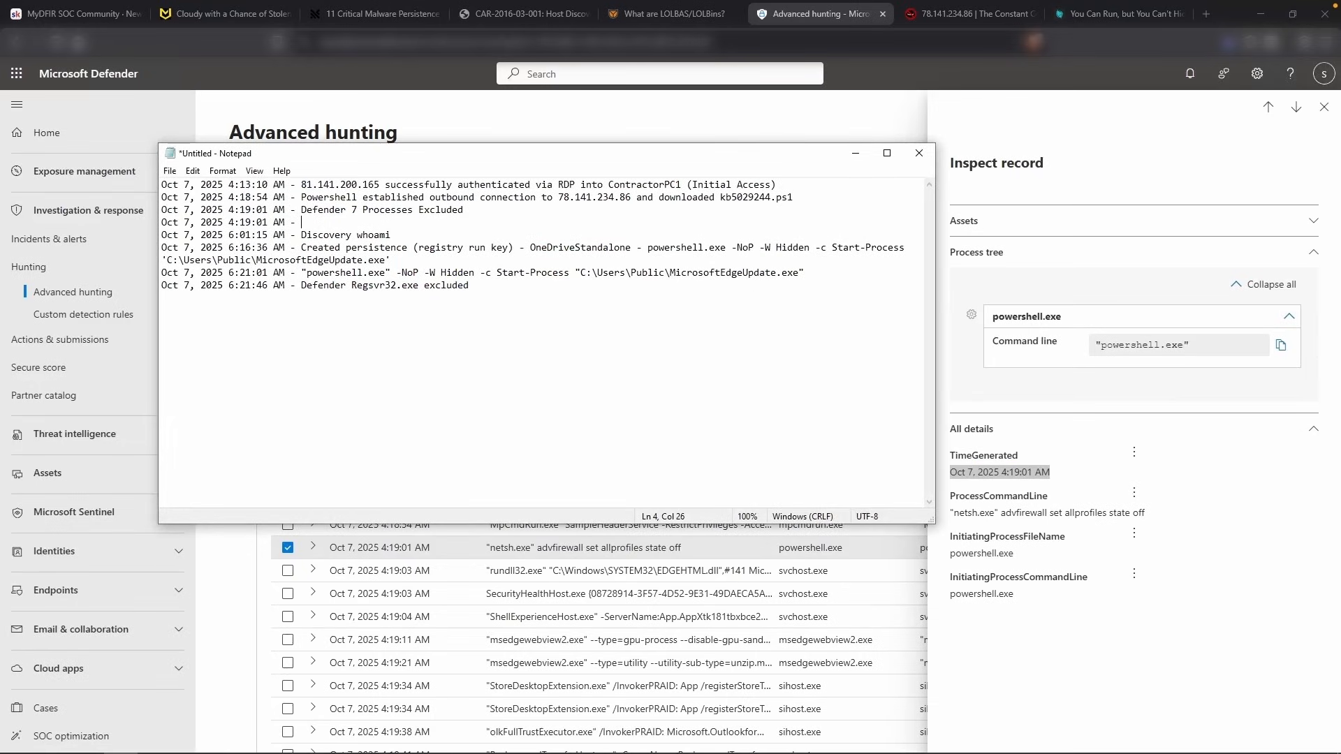
pyautogui.tripleClick(1075, 513)
pyautogui.hotkey('ctrl', 'c')
pyautogui.hotkey('alt', 'Tab')
pyautogui.hotkey('ctrl', 'v')
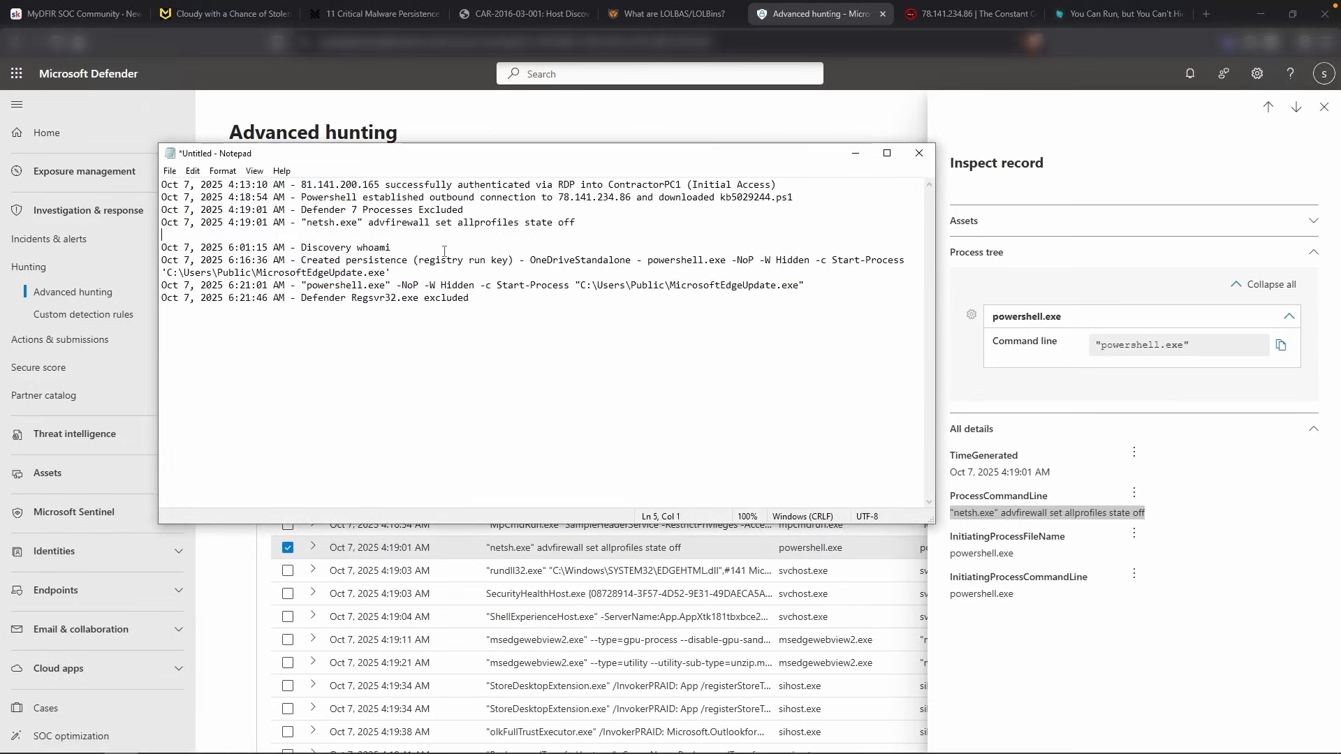
# Close the netsh.exe record and review the process events that follow 4:19:01 AM
pyautogui.click(1187, 207)
pyautogui.click(1324, 107)
pyautogui.scroll(-1, 624, 502)
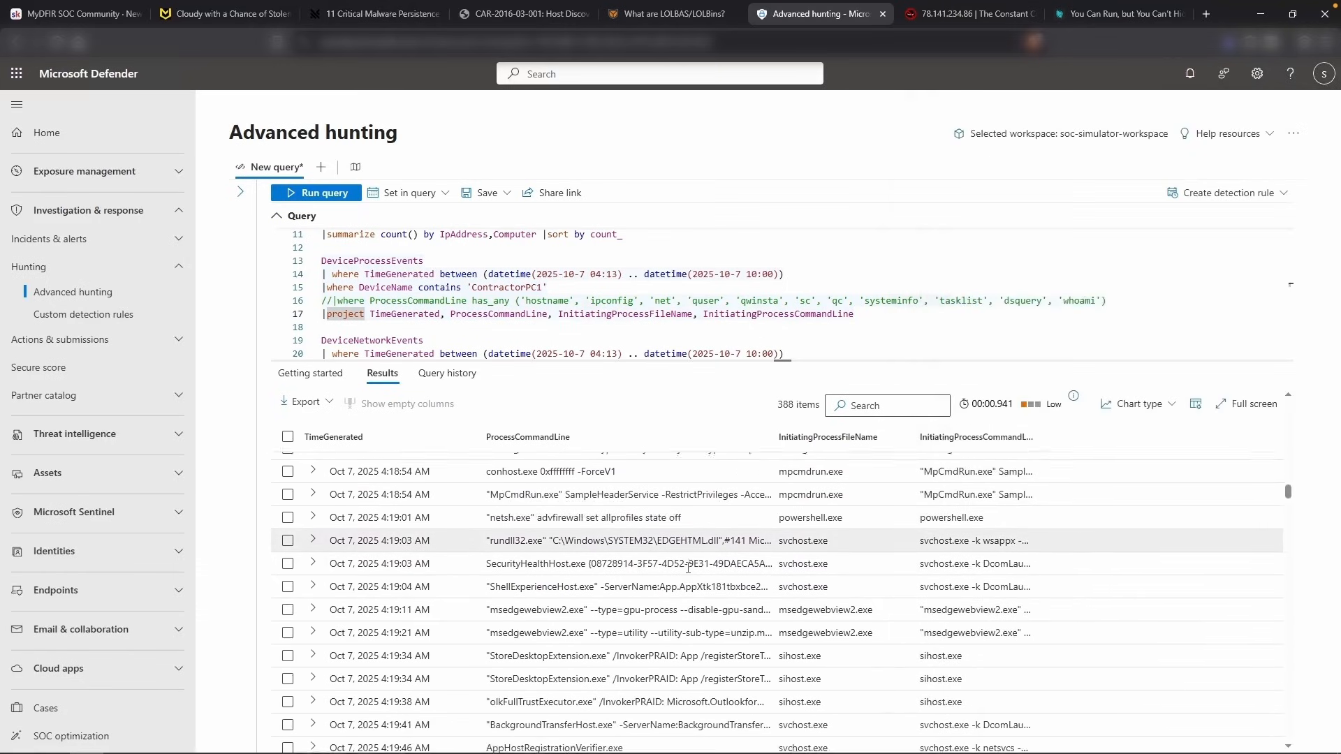
pyautogui.scroll(-4, 624, 503)
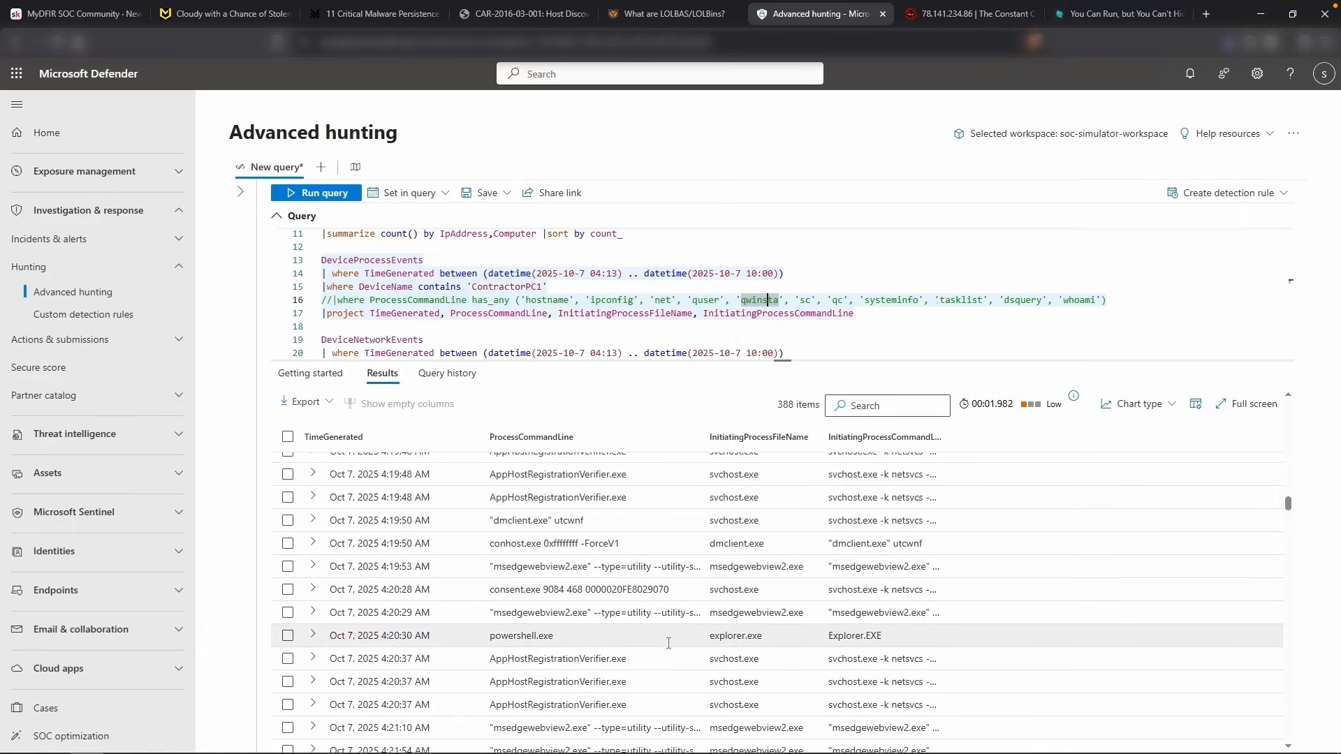
pyautogui.scroll(-2, 668, 642)
pyautogui.scroll(-2, 680, 636)
pyautogui.click(714, 300)
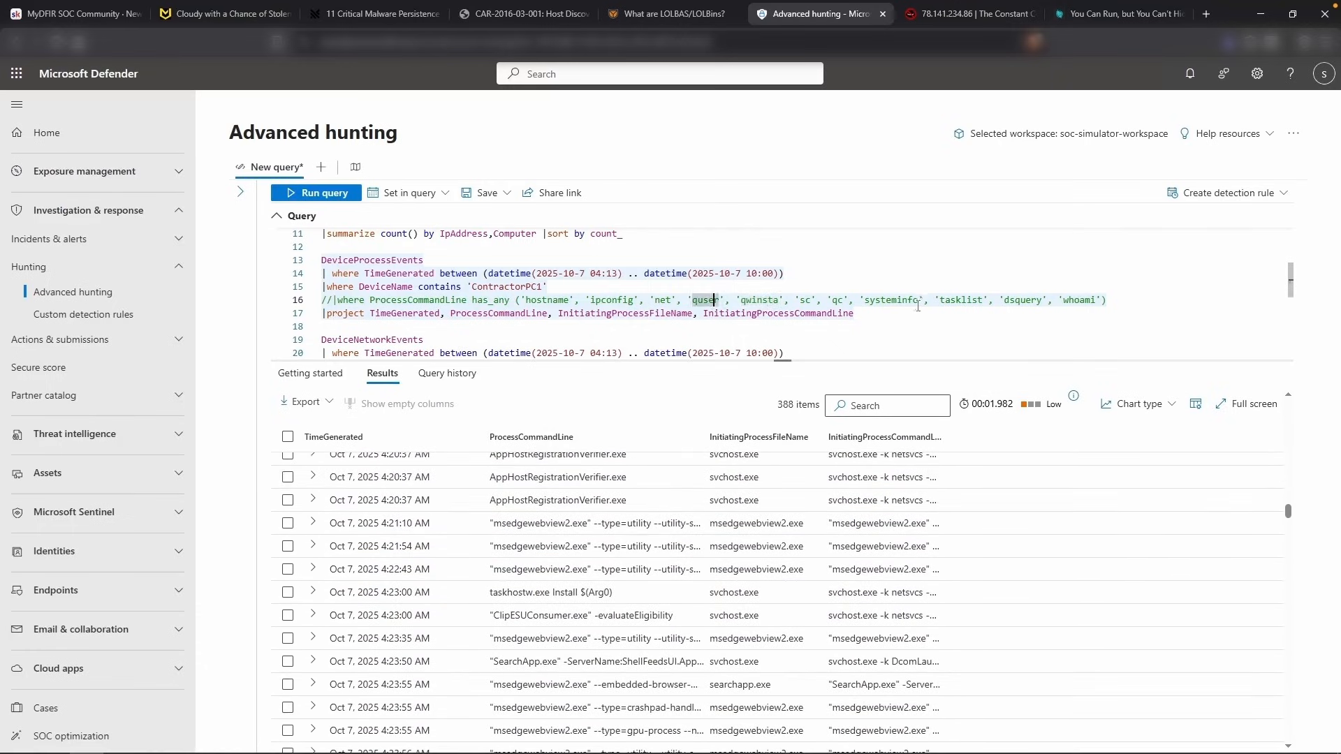
# Below the DeviceProcessEvents query, write a DeviceEvents query reusing its TimeGenerated range and DeviceName contains 'ContractorPC1' filters, and run it
pyautogui.click(917, 310)
pyautogui.press('Return')
pyautogui.press('Return')
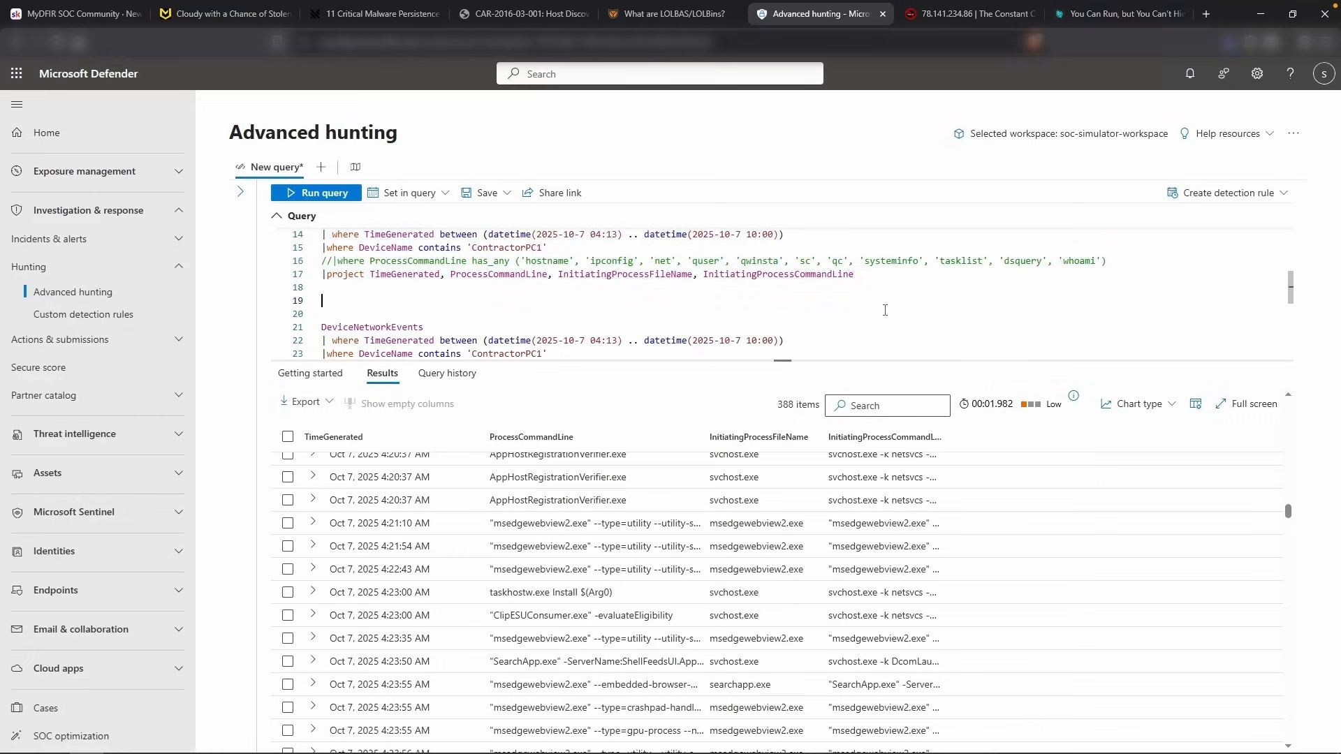
pyautogui.write('DeviceEvents')
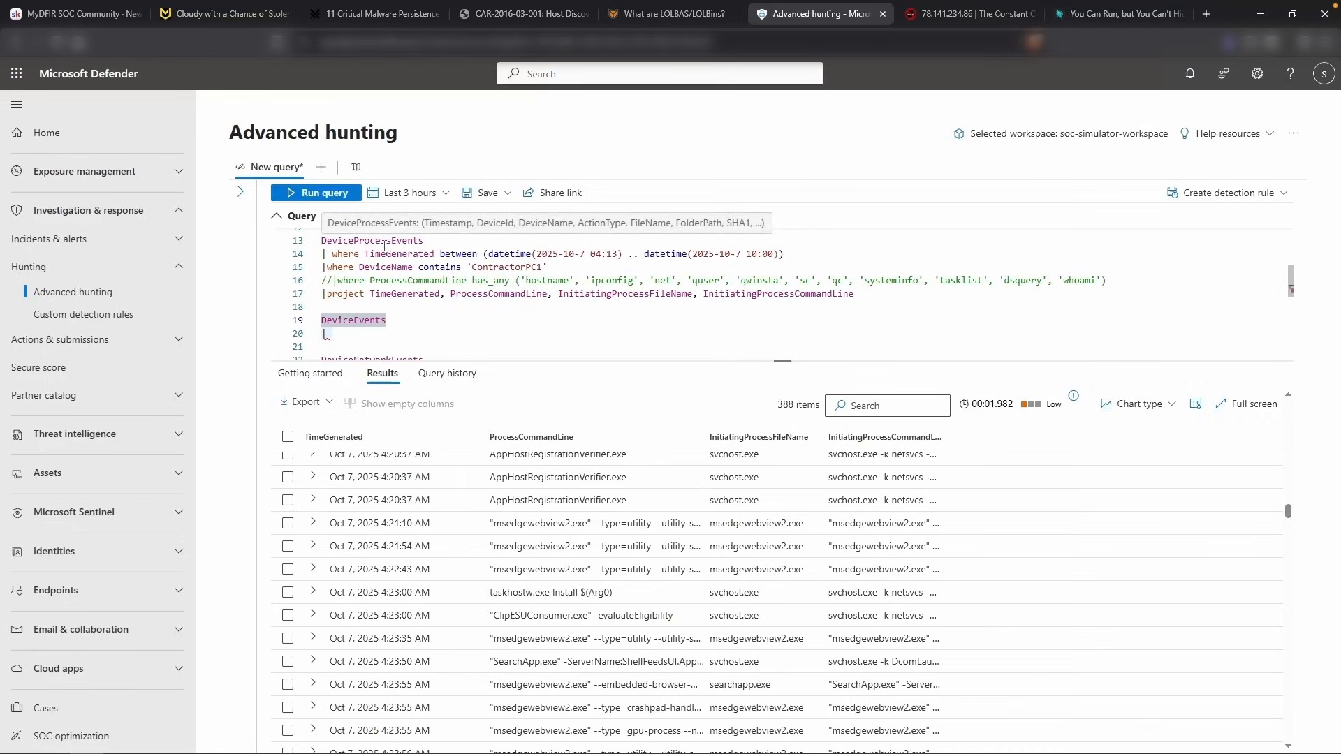
pyautogui.scroll(-1, 385, 246)
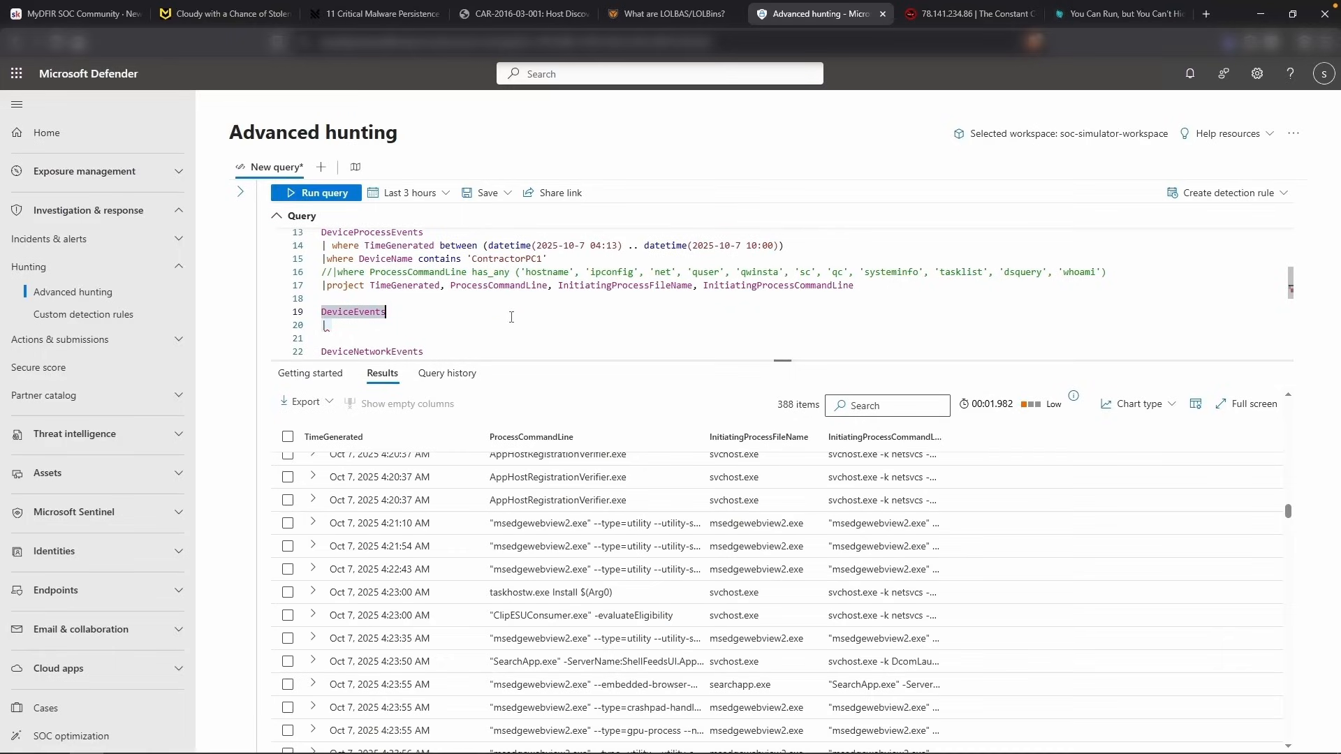
pyautogui.scroll(1, 511, 316)
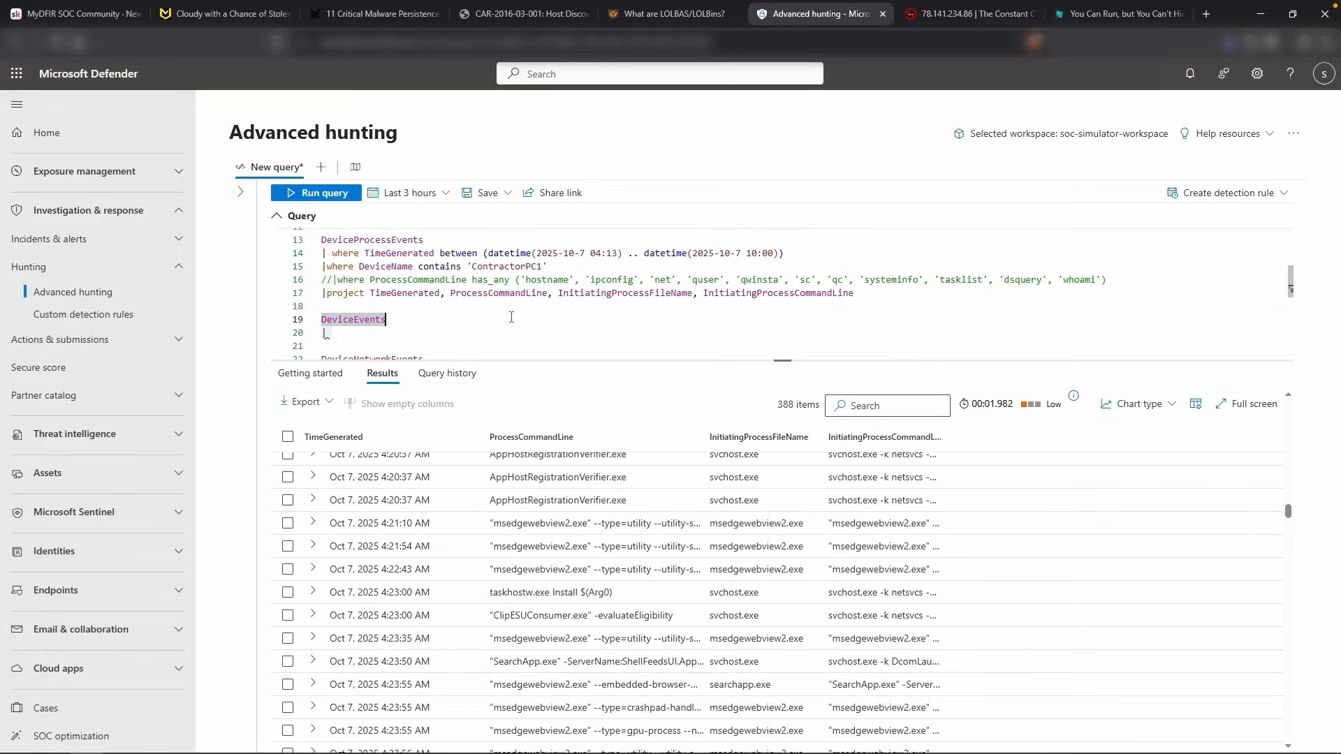
pyautogui.click(357, 335)
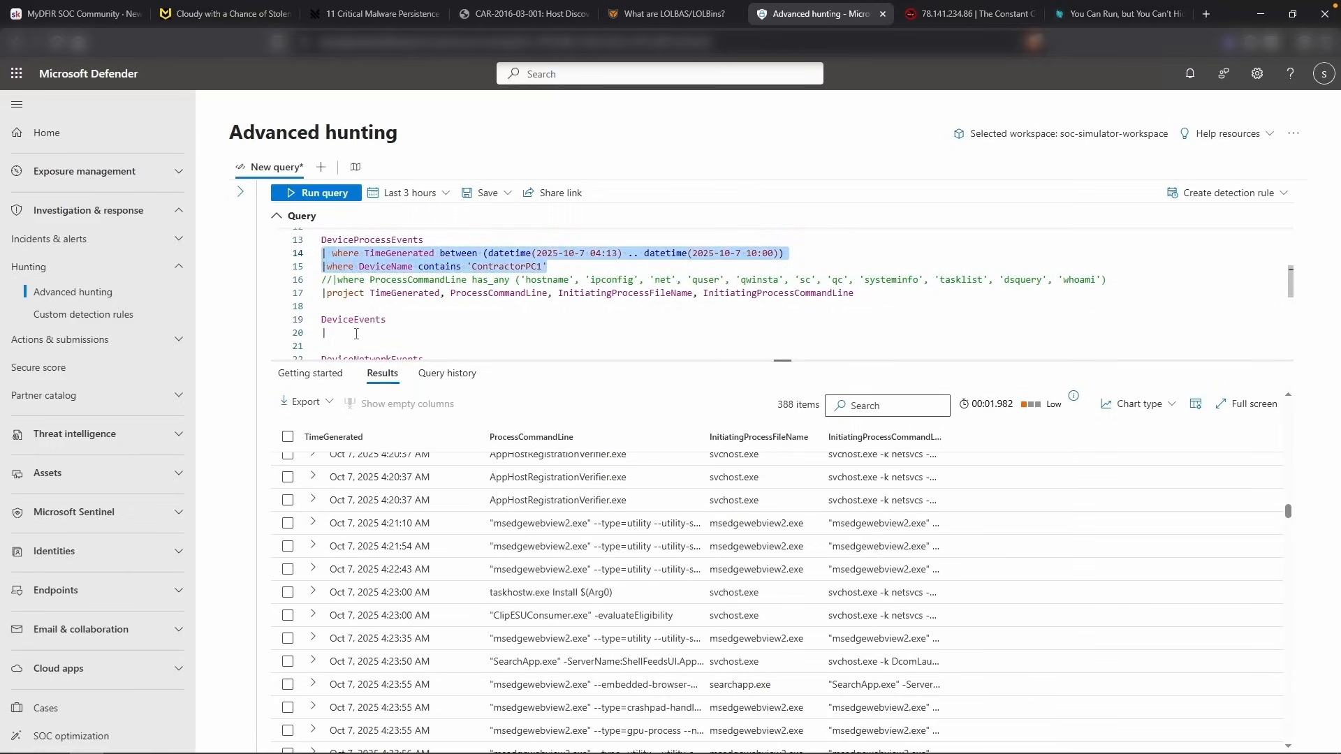
pyautogui.write('|')
pyautogui.hotkey('ctrl', 'v')
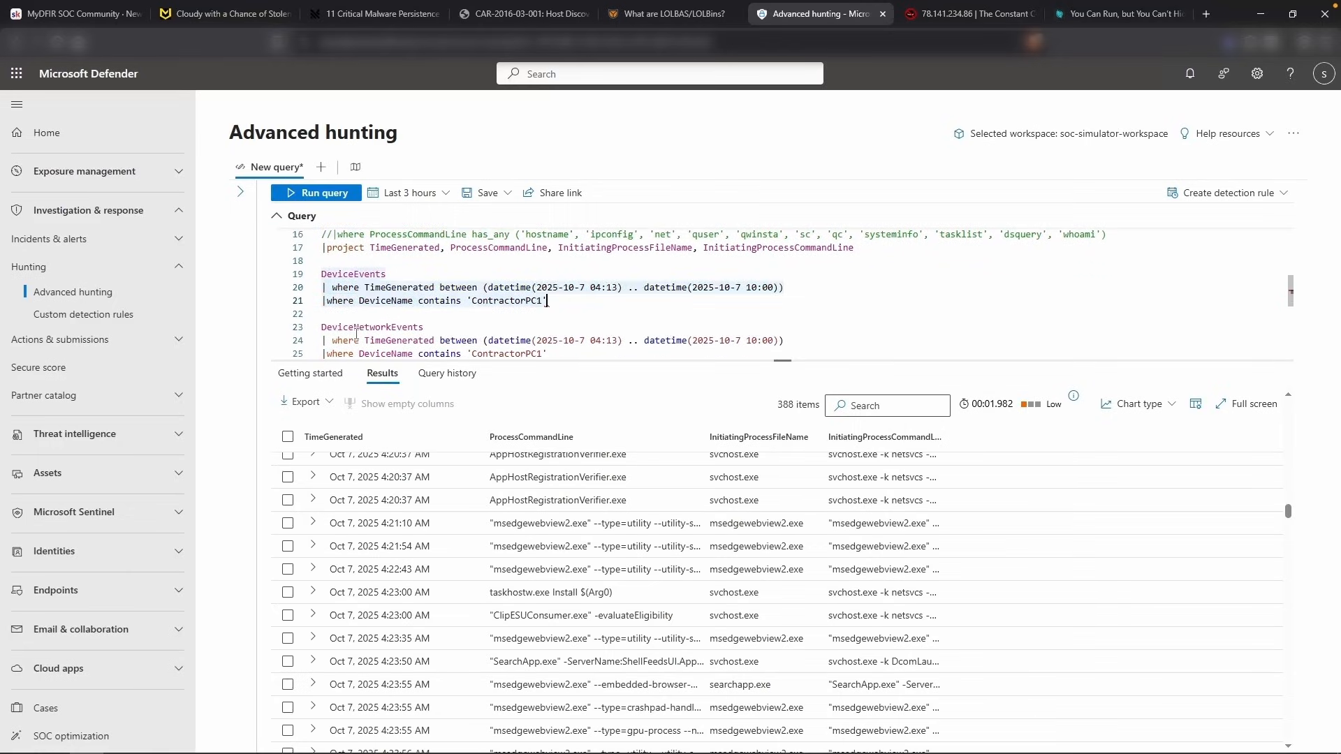
pyautogui.hotkey('shift', 'Return')
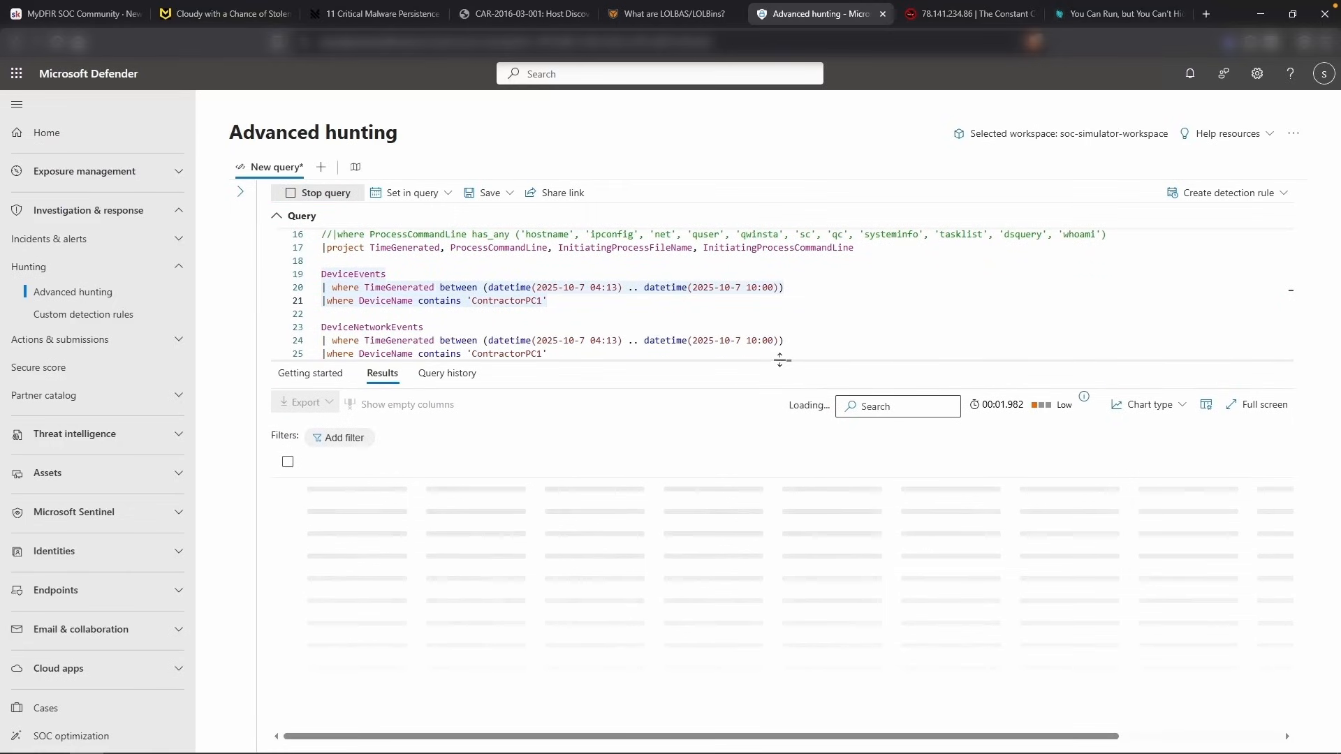
# Enlarge the results area, widen the TimeGenerated column and go to the device events at 4:19:01 AM
pyautogui.moveTo(782, 361); pyautogui.dragTo(782, 336)
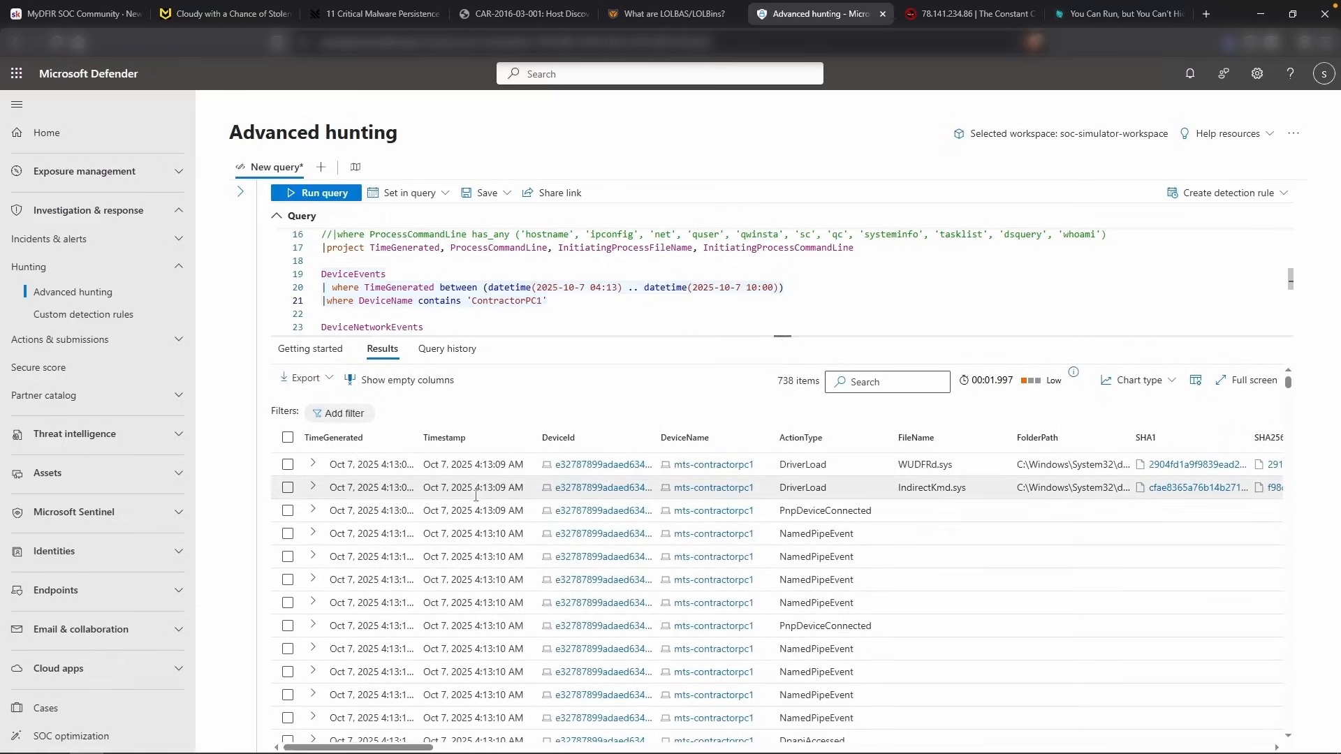
pyautogui.moveTo(422, 442); pyautogui.dragTo(501, 539)
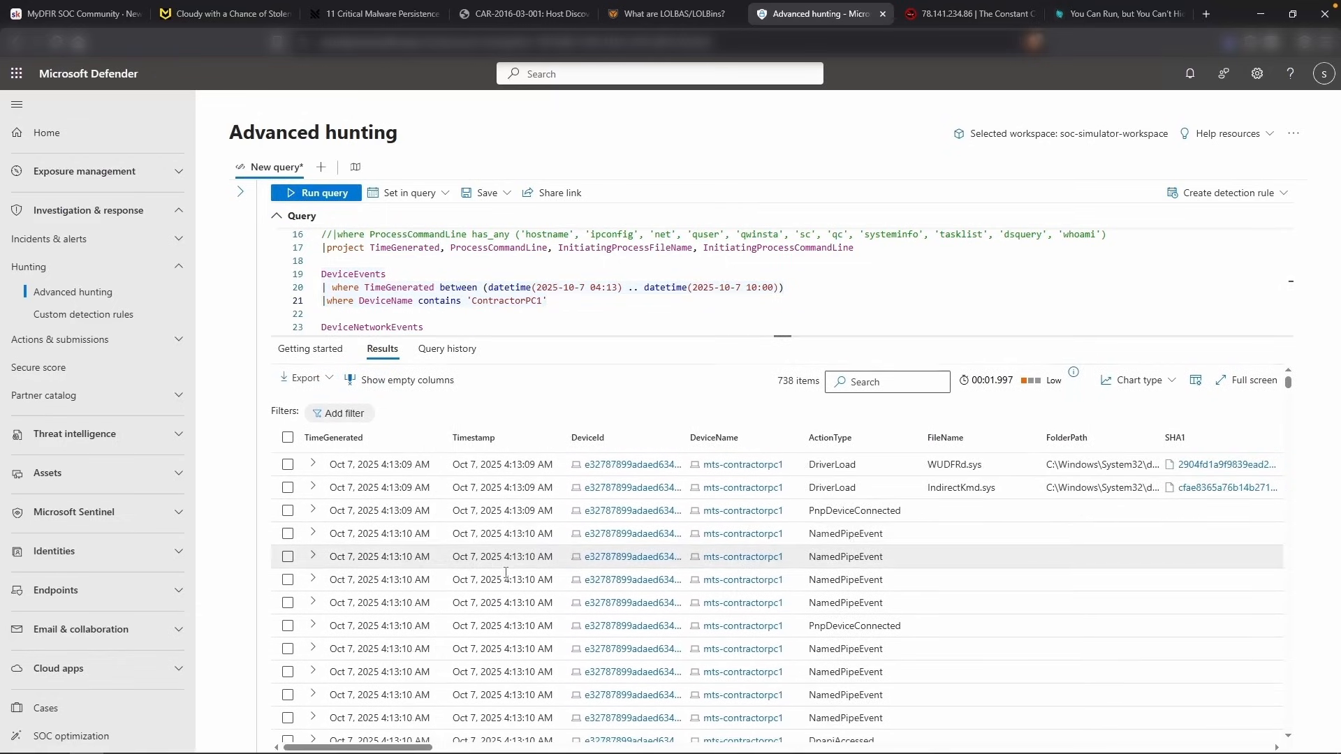
pyautogui.scroll(-10, 503, 559)
pyautogui.scroll(-5, 504, 580)
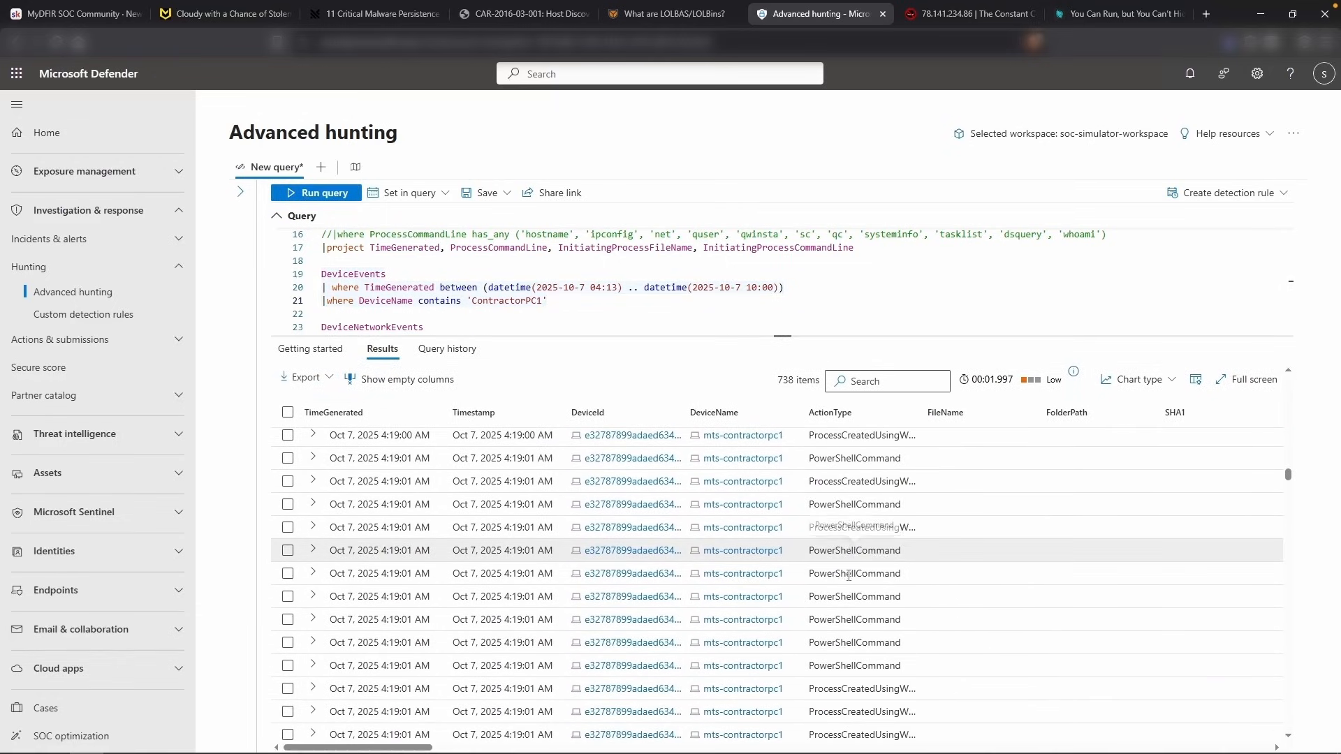
# Inspect PowerShellCommand records at 4:19:01 AM, checking the executed commands and the AdditionalFields values
pyautogui.hscroll(8, 856, 568)
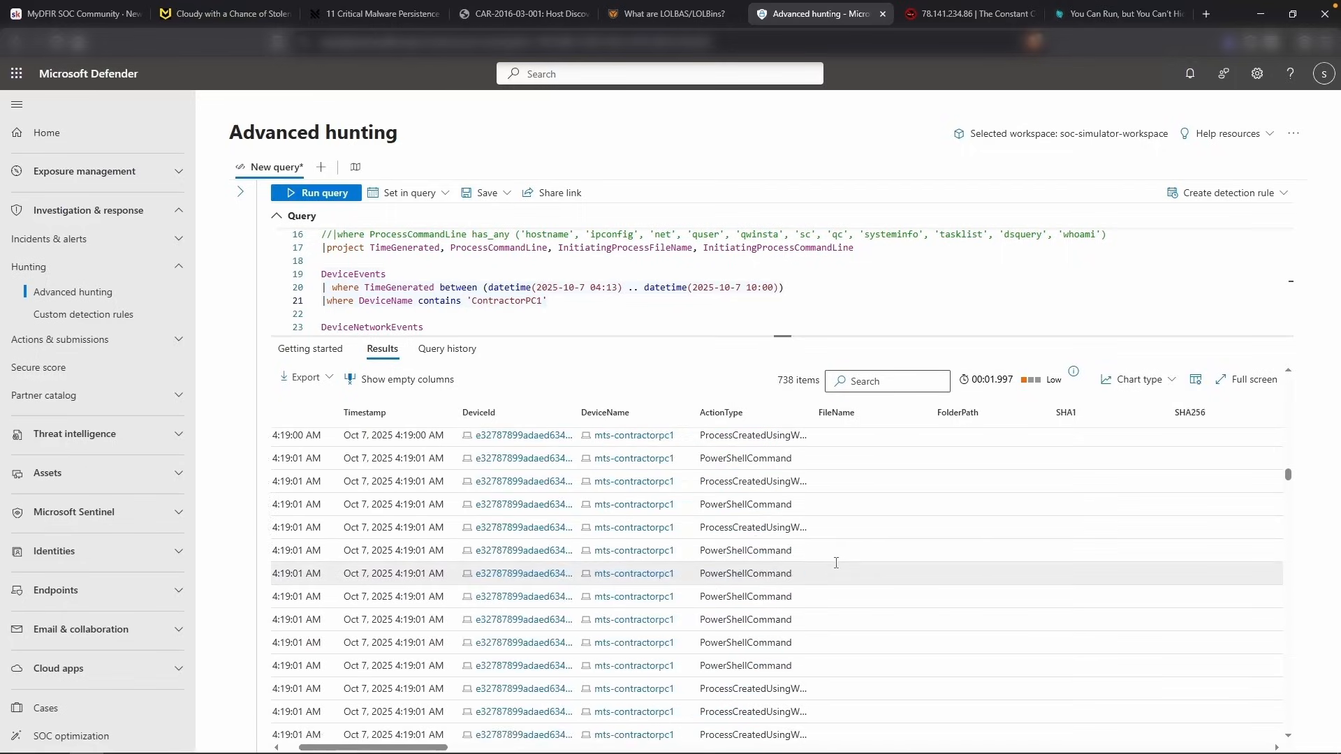
pyautogui.hscroll(-4, 819, 561)
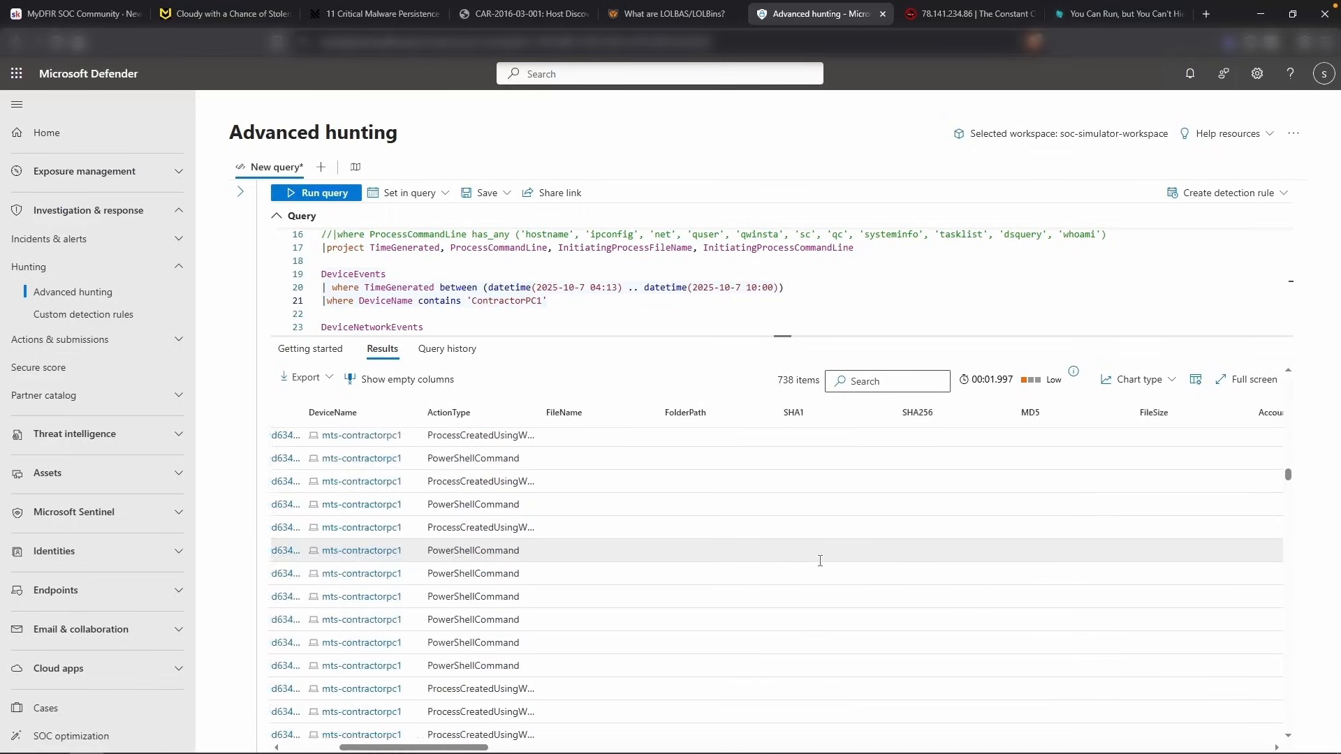
pyautogui.click(764, 557)
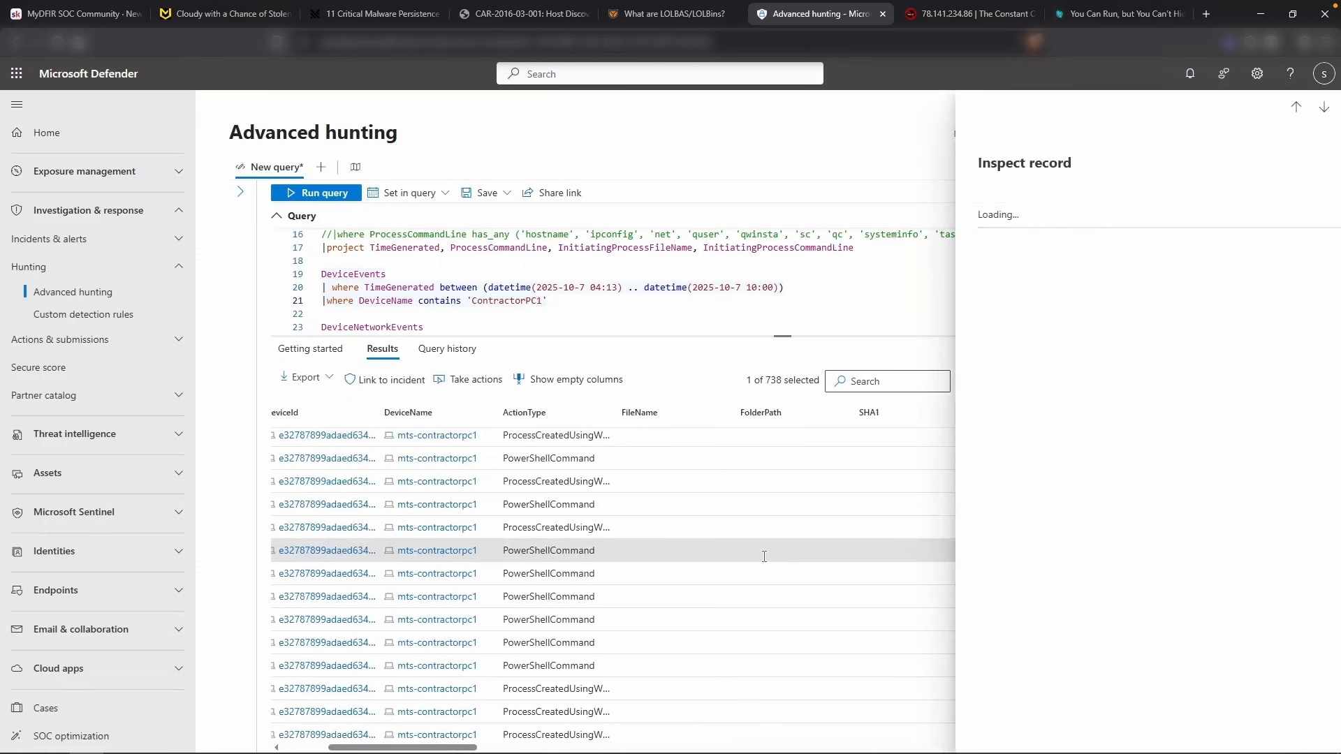
pyautogui.scroll(-5, 1215, 512)
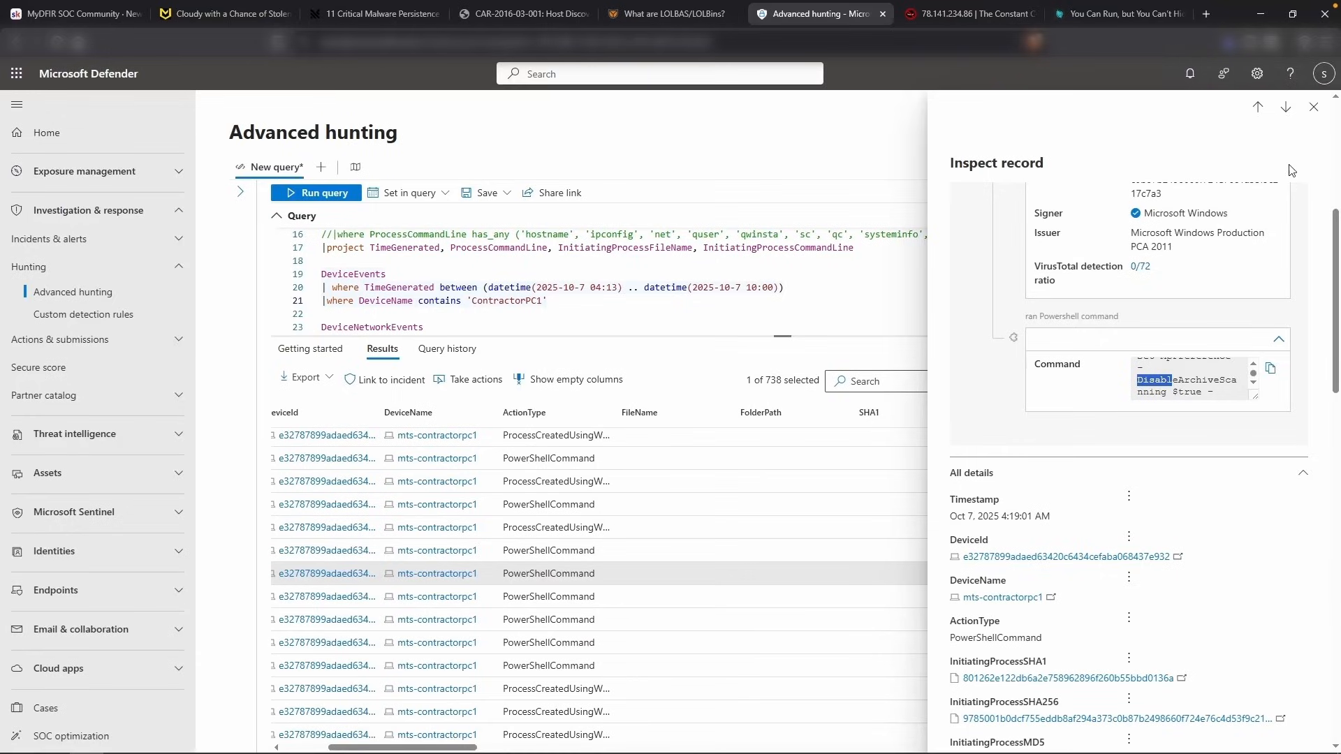
pyautogui.click(1313, 107)
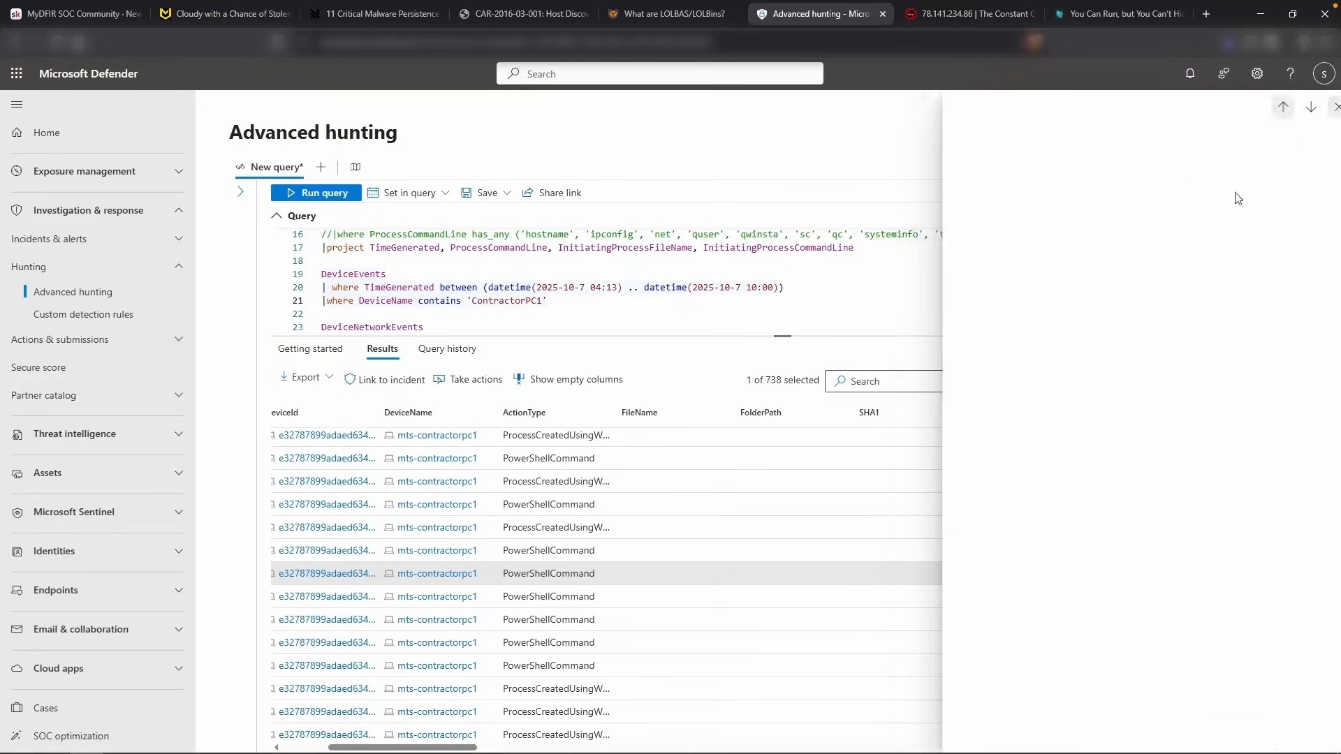
pyautogui.click(594, 601)
pyautogui.moveTo(961, 560); pyautogui.dragTo(1016, 561)
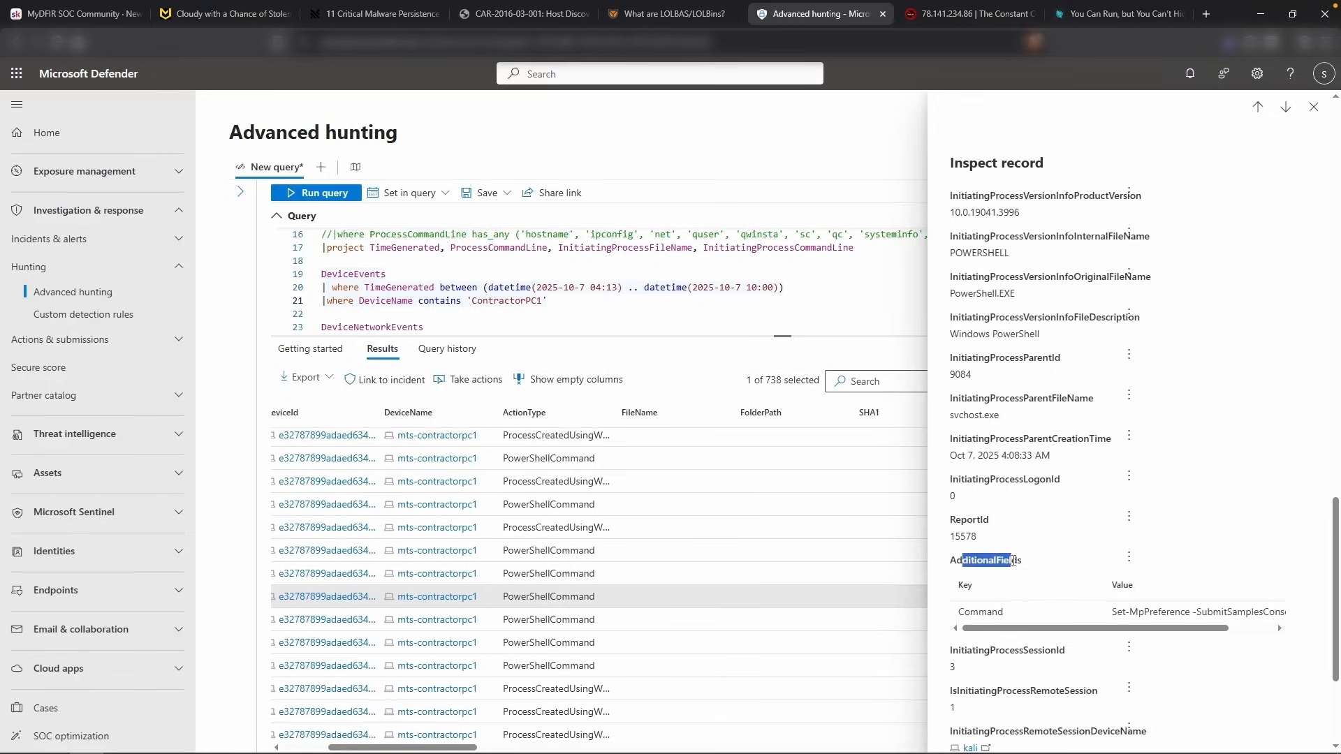
# Add a project line with TimeGenerated, AdditionalFields and InitiatingProcessFileName to the DeviceEvents query and run it
pyautogui.click(1035, 562)
pyautogui.click(647, 299)
pyautogui.press('Return')
pyautogui.write('|project Time')
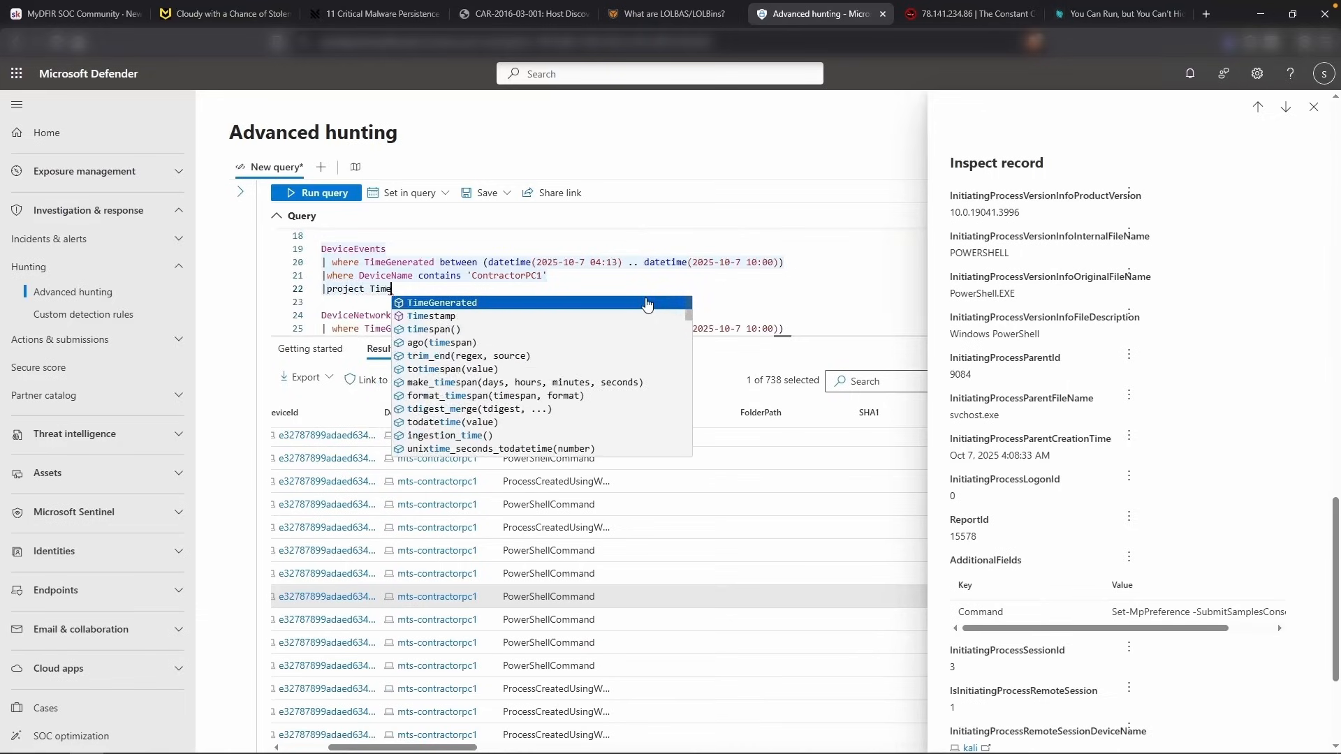
pyautogui.press('Tab')
pyautogui.write(',')
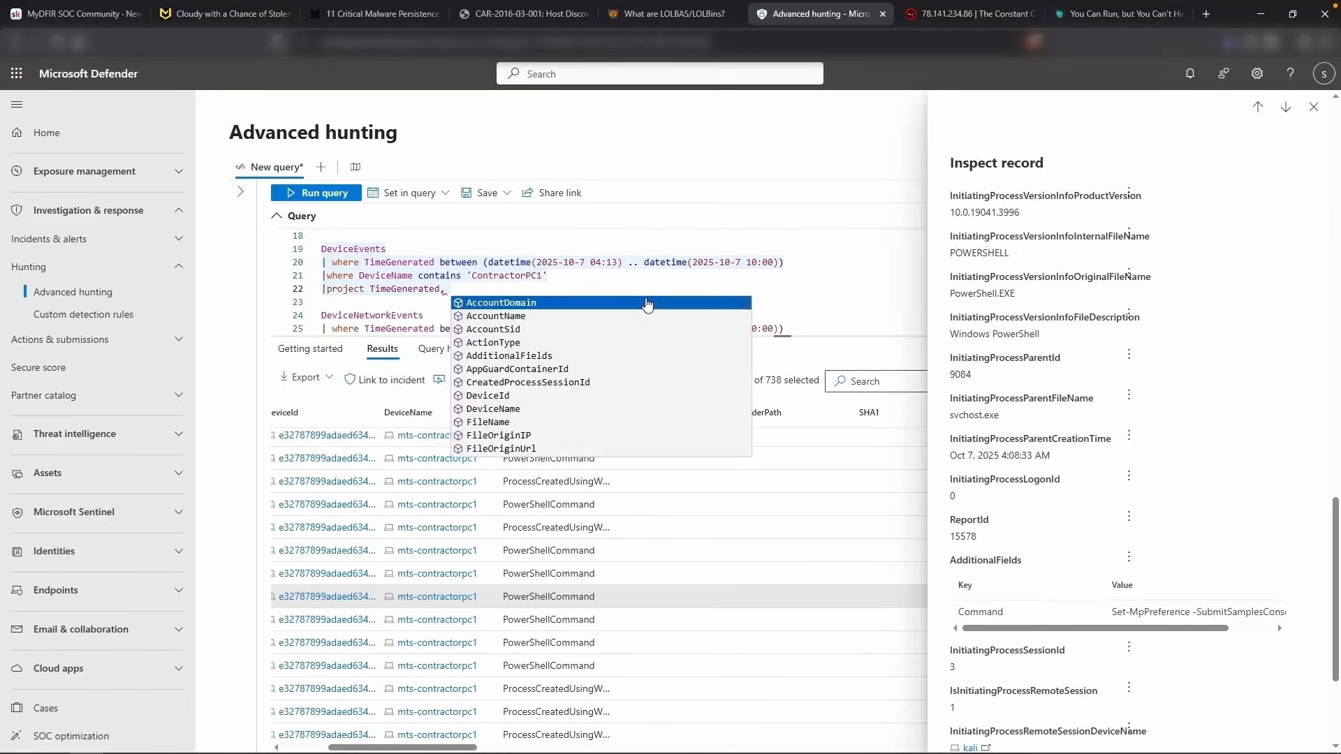
pyautogui.write(' AdditionalFields')
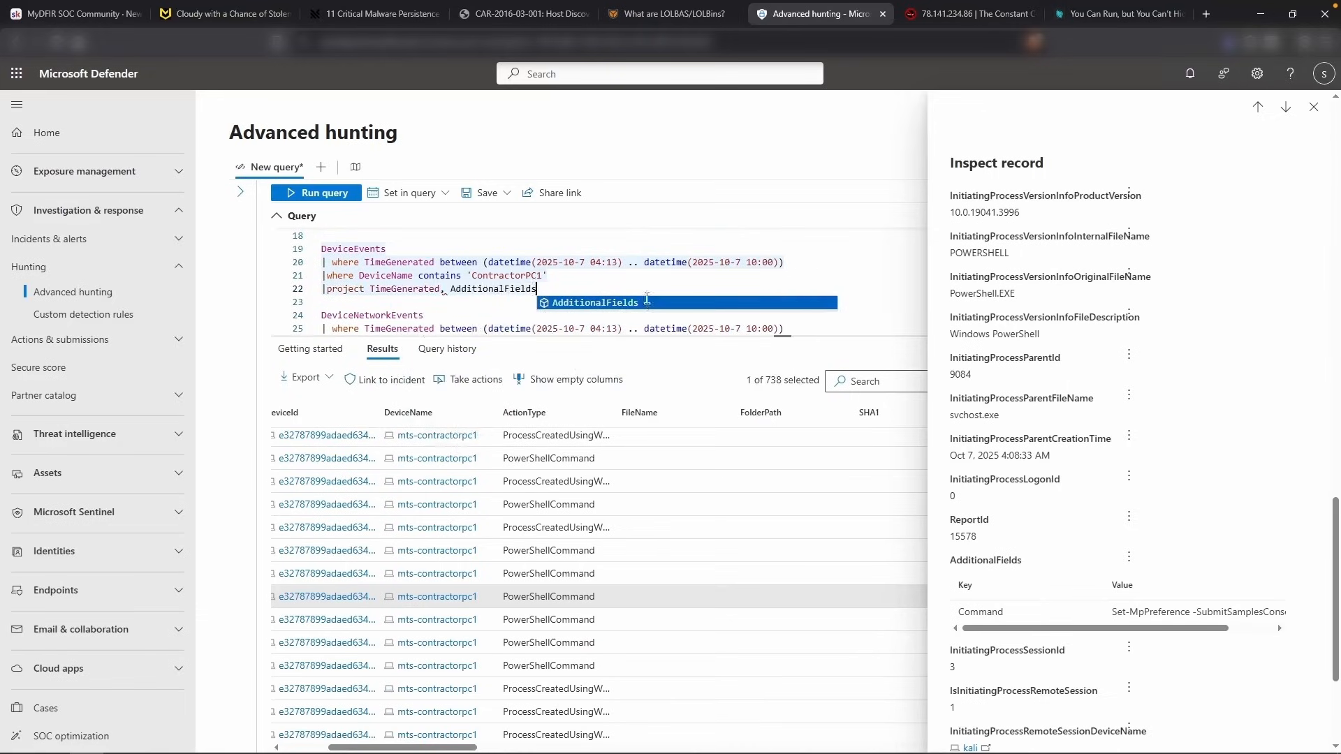
pyautogui.write(',')
pyautogui.write(' InitiatingProcessFileName')
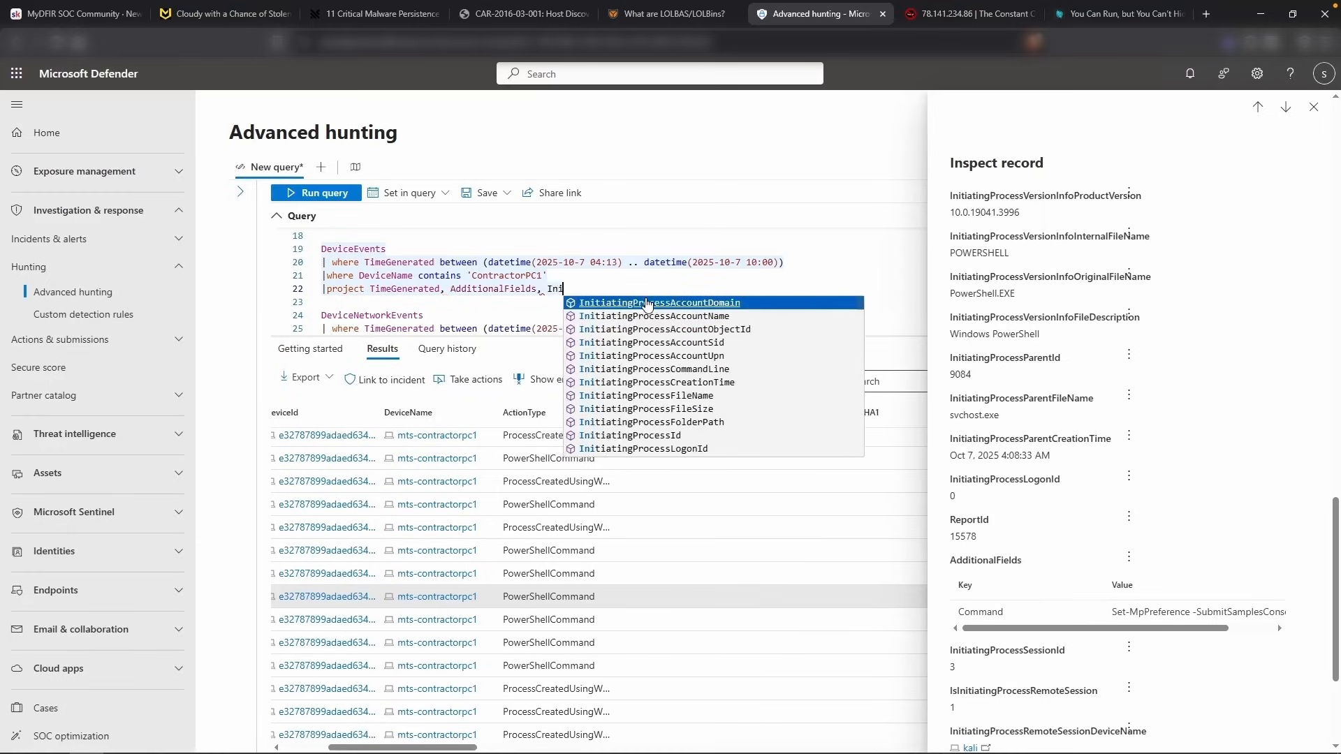
pyautogui.press('Tab')
pyautogui.hotkey('shift', 'Return')
# Append ActionType to the projected columns of the DeviceEvents query and rerun it
pyautogui.write(', ActionT')
pyautogui.press('Tab')
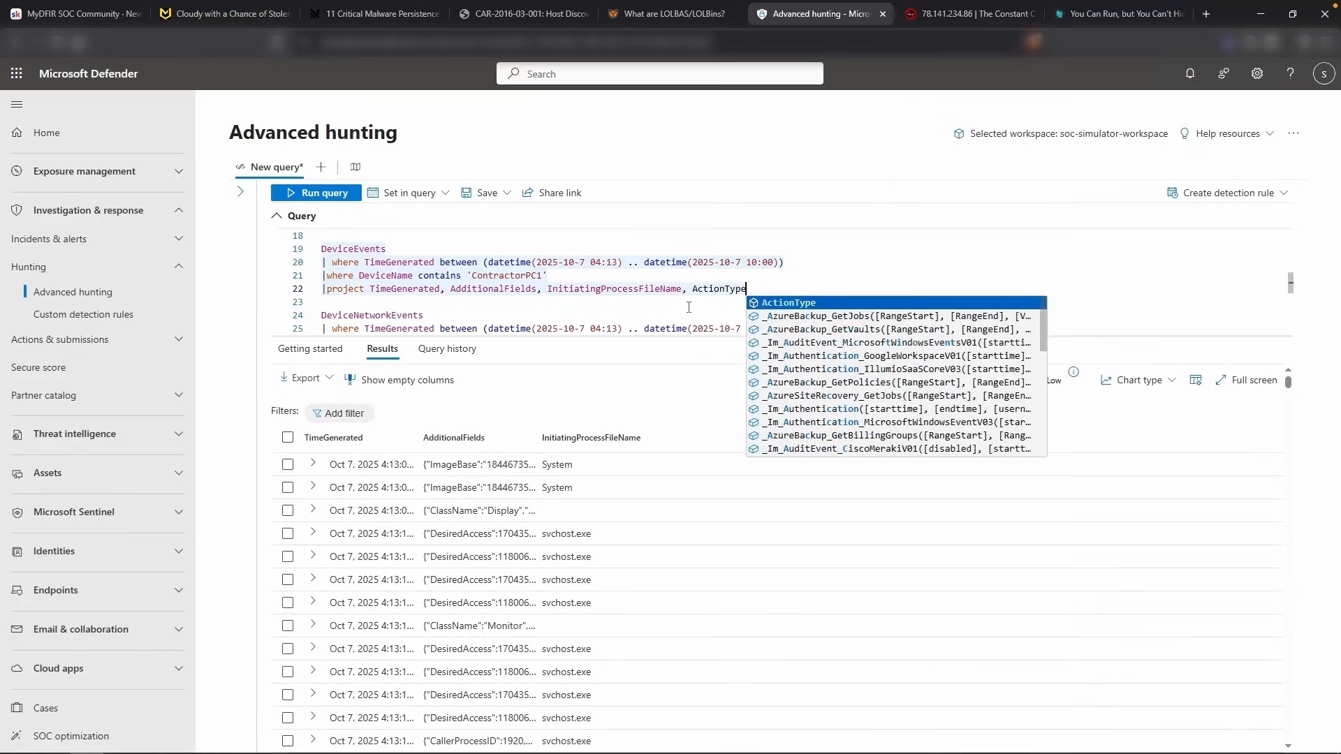
pyautogui.hotkey('shift', 'Return')
# Widen the AdditionalFields column and review the commands from 4:19:01 AM through the credential-tool activity around 6:27 AM
pyautogui.moveTo(870, 419); pyautogui.dragTo(897, 416)
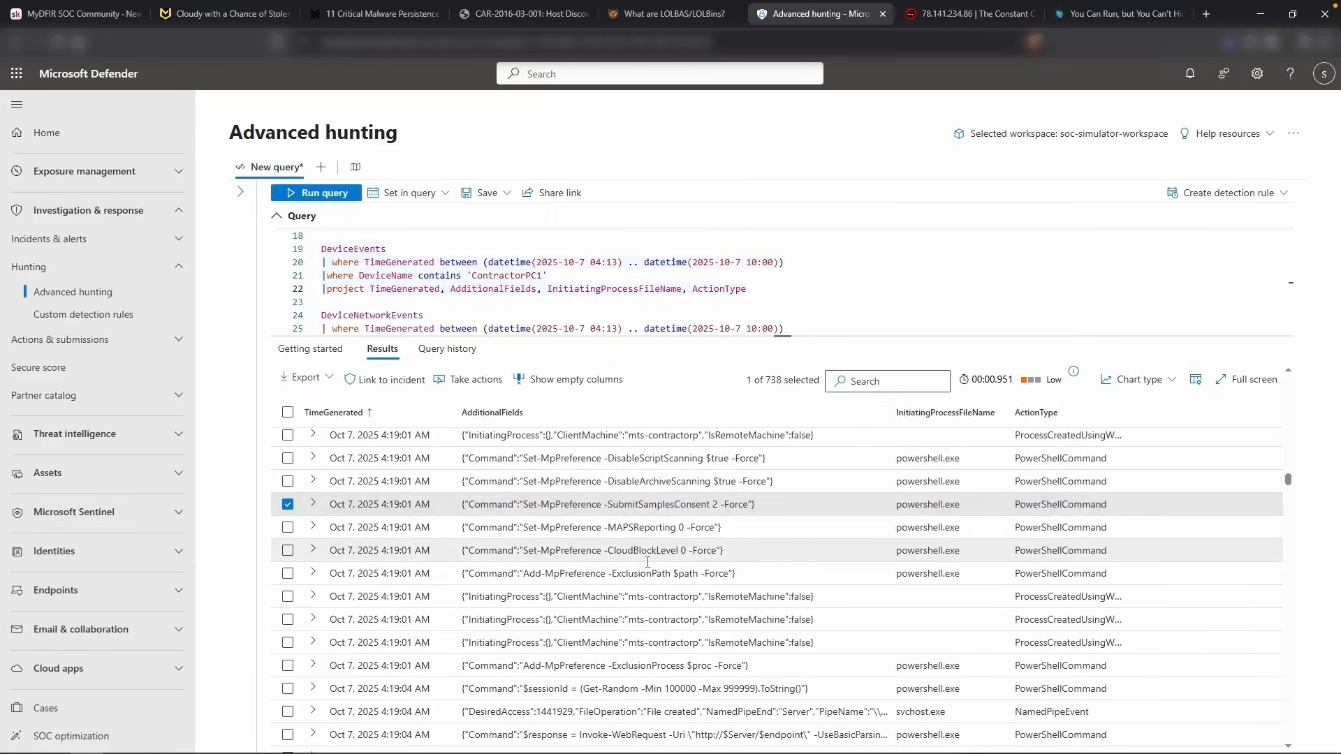
pyautogui.scroll(-10, 698, 513)
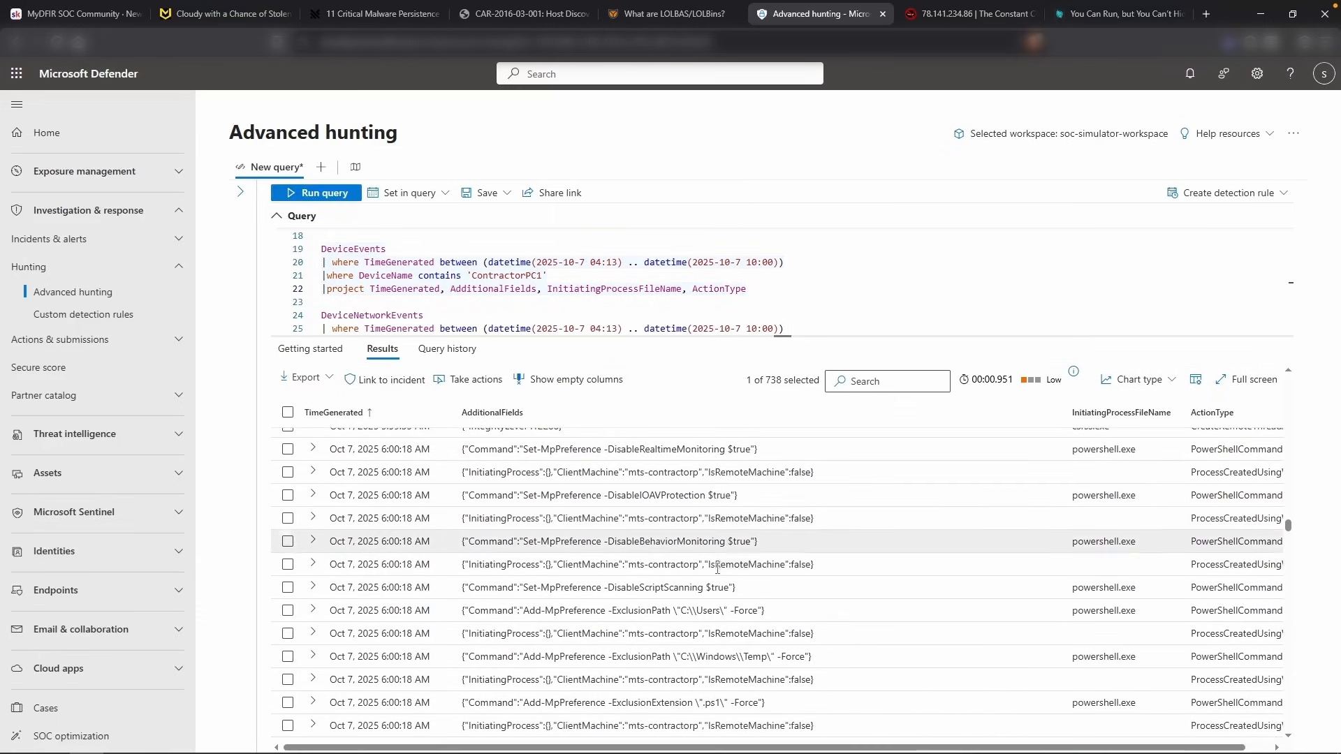
pyautogui.scroll(-1, 705, 576)
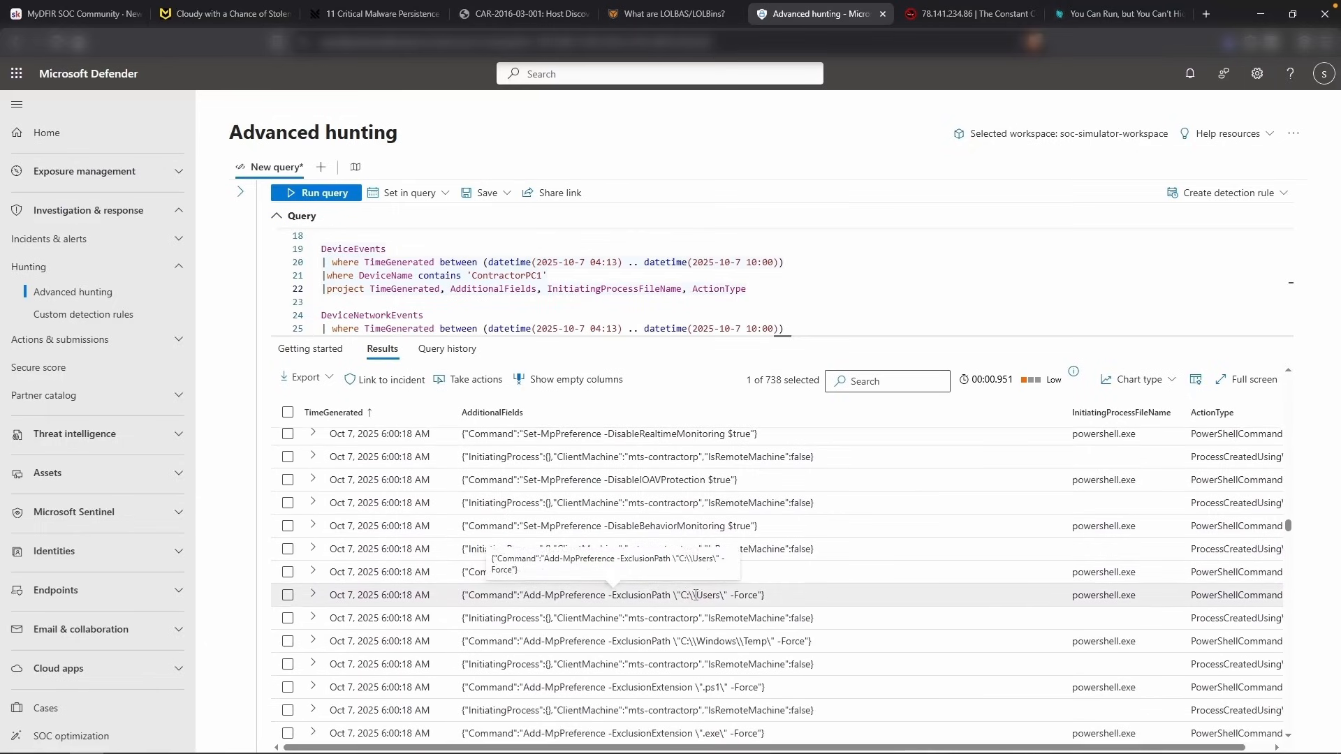
pyautogui.scroll(-1, 751, 590)
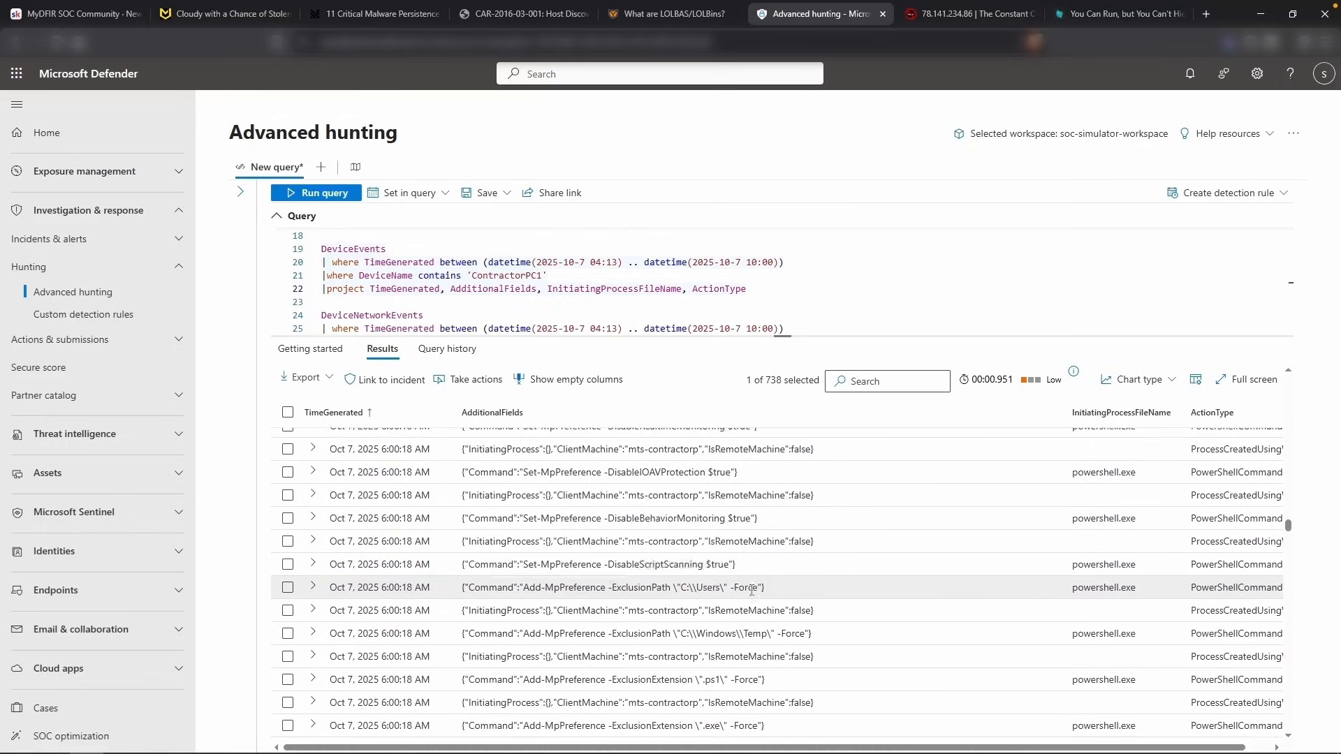
pyautogui.scroll(-2, 751, 590)
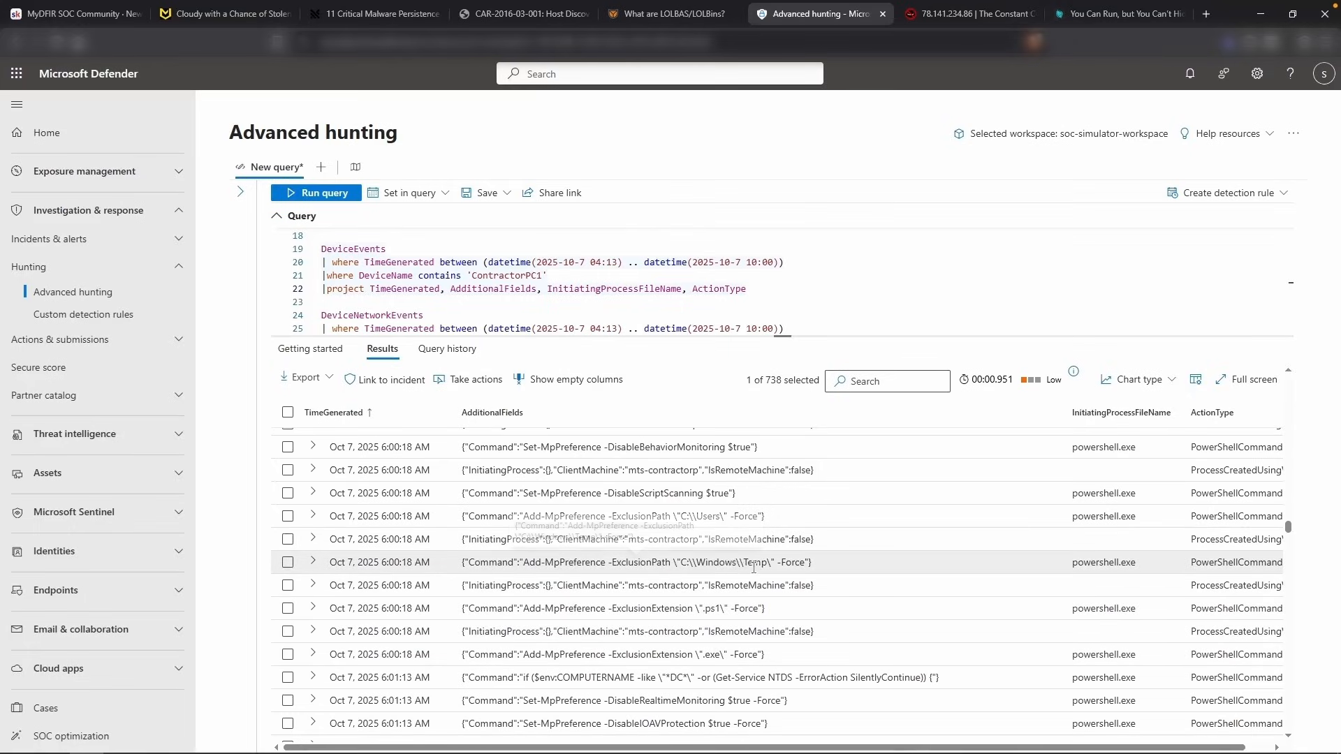
pyautogui.scroll(-2, 782, 532)
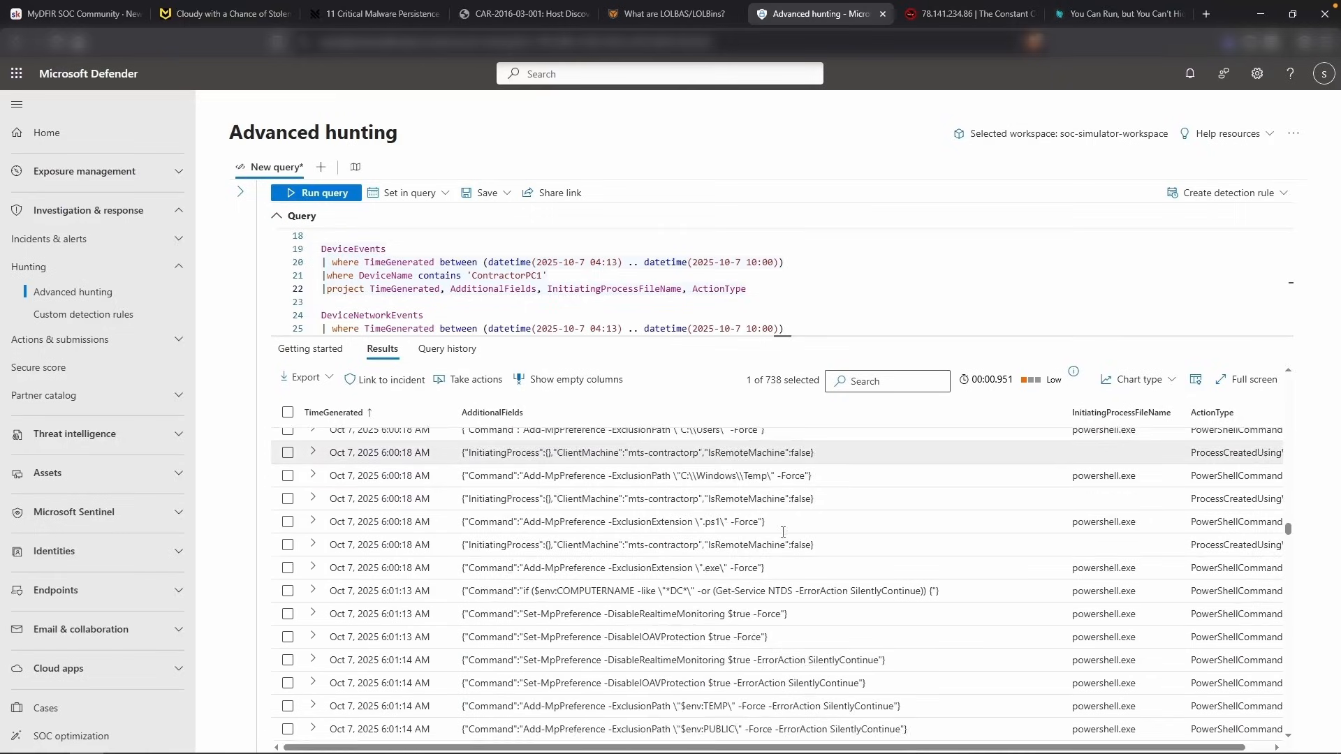
pyautogui.scroll(-10, 783, 532)
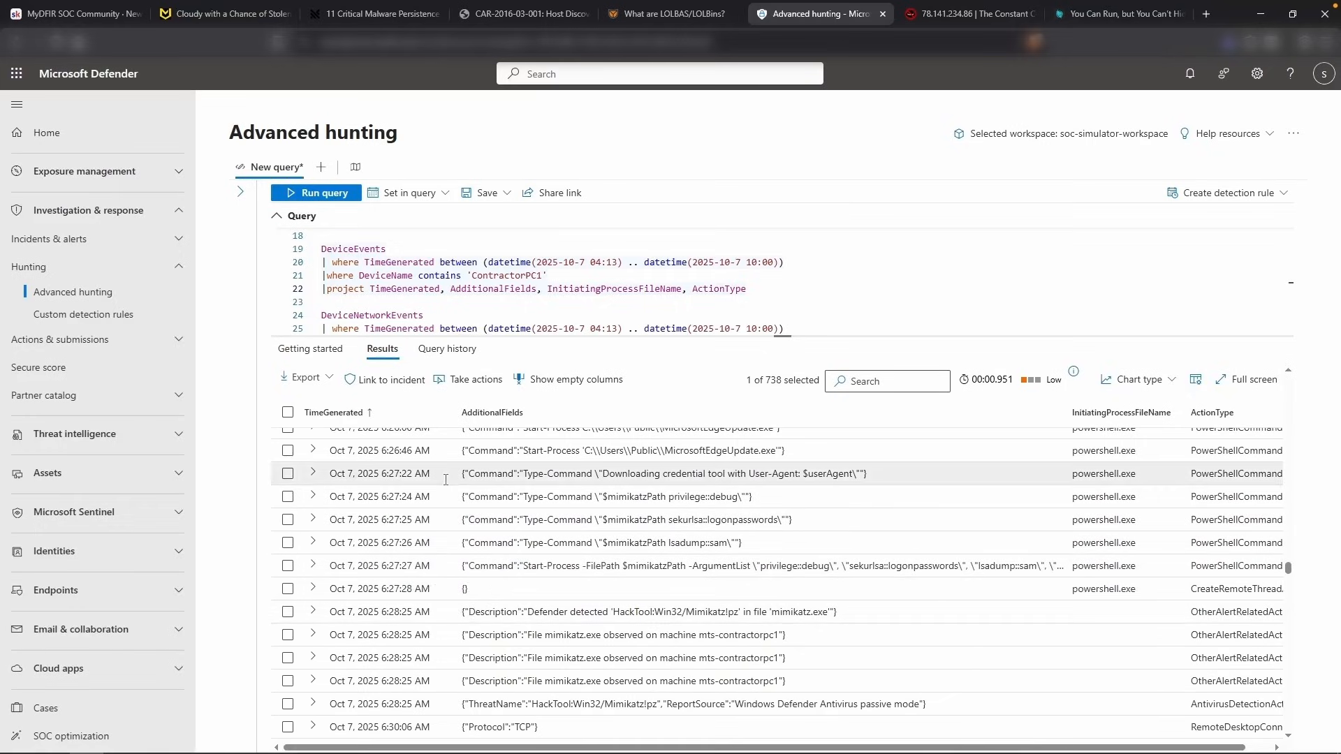
# Add the entry "Oct 7, 2025 6:27:22 AM - Mimikatz was downloaded" to the attack timeline in Notepad
pyautogui.moveTo(431, 477); pyautogui.dragTo(332, 476)
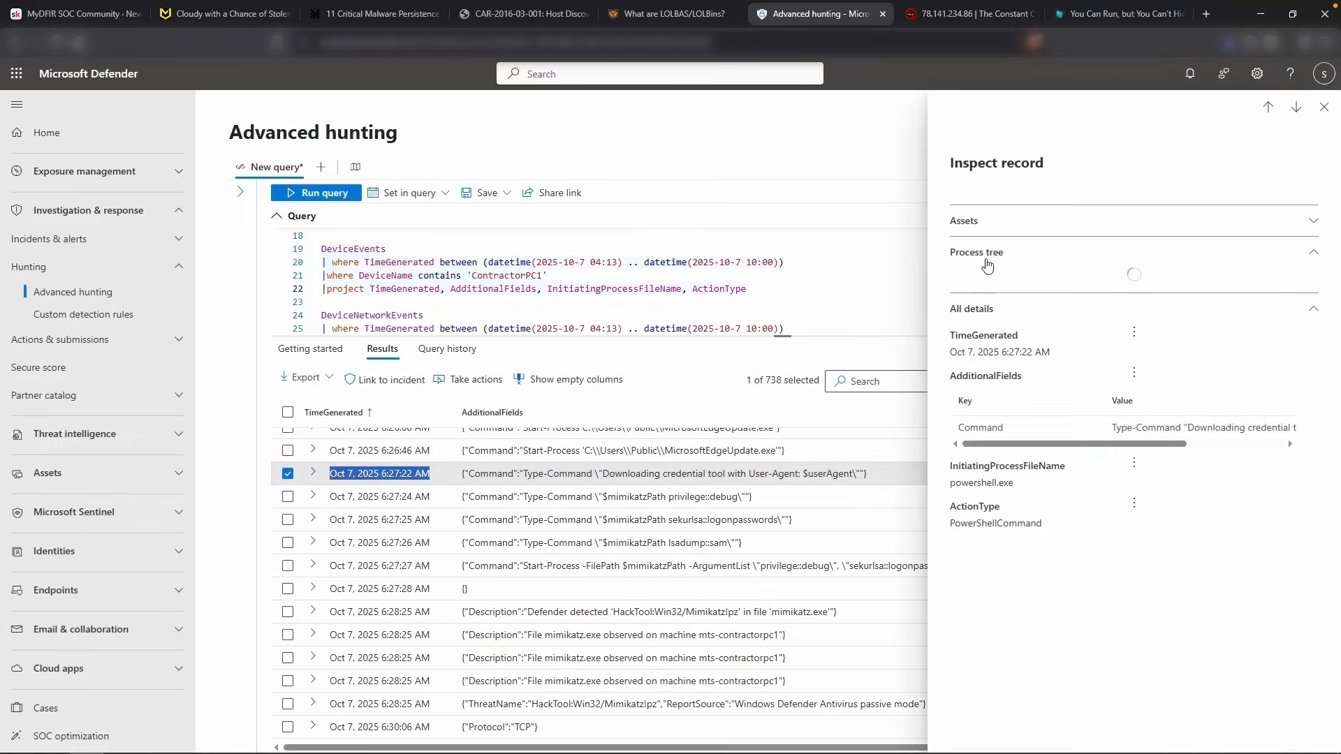
pyautogui.write('Mimikatz was do')
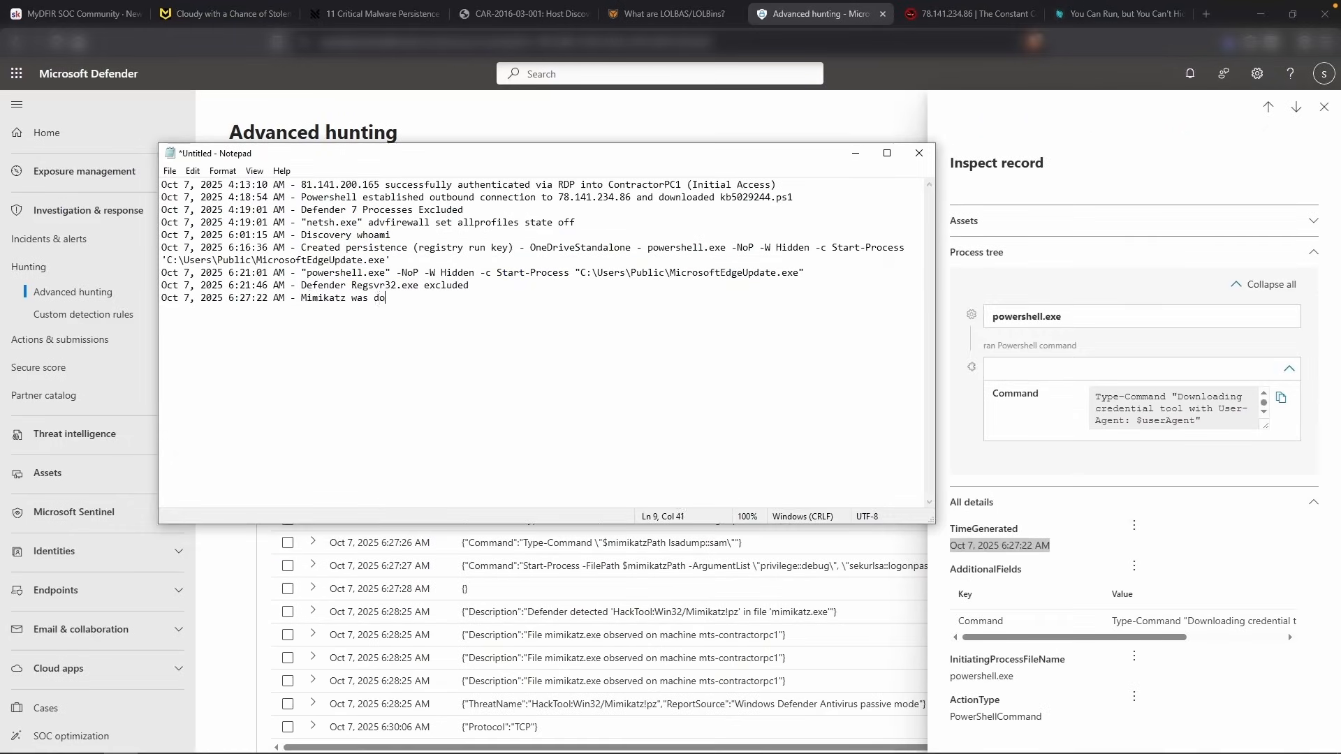
pyautogui.write('wnloaded')
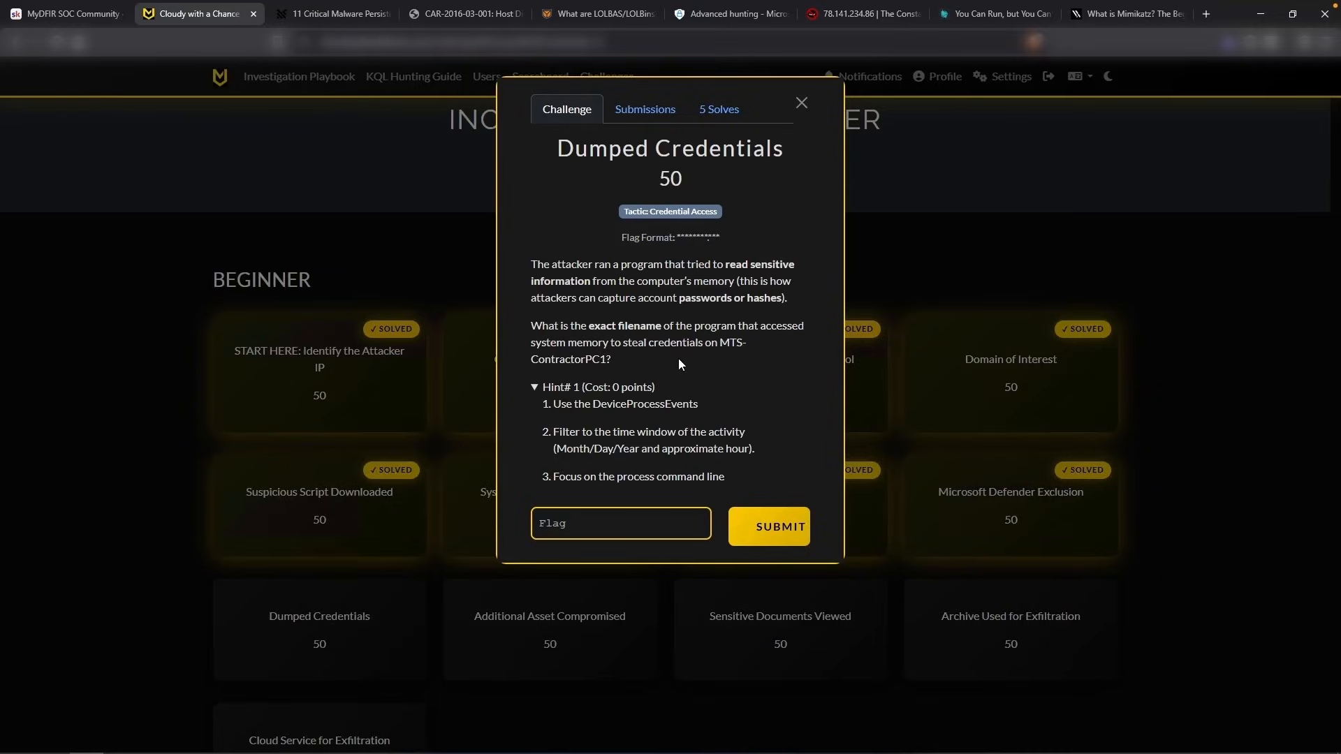
# Submit mimikatz.exe as the flag for the Dumped Credentials challenge
pyautogui.click(632, 521)
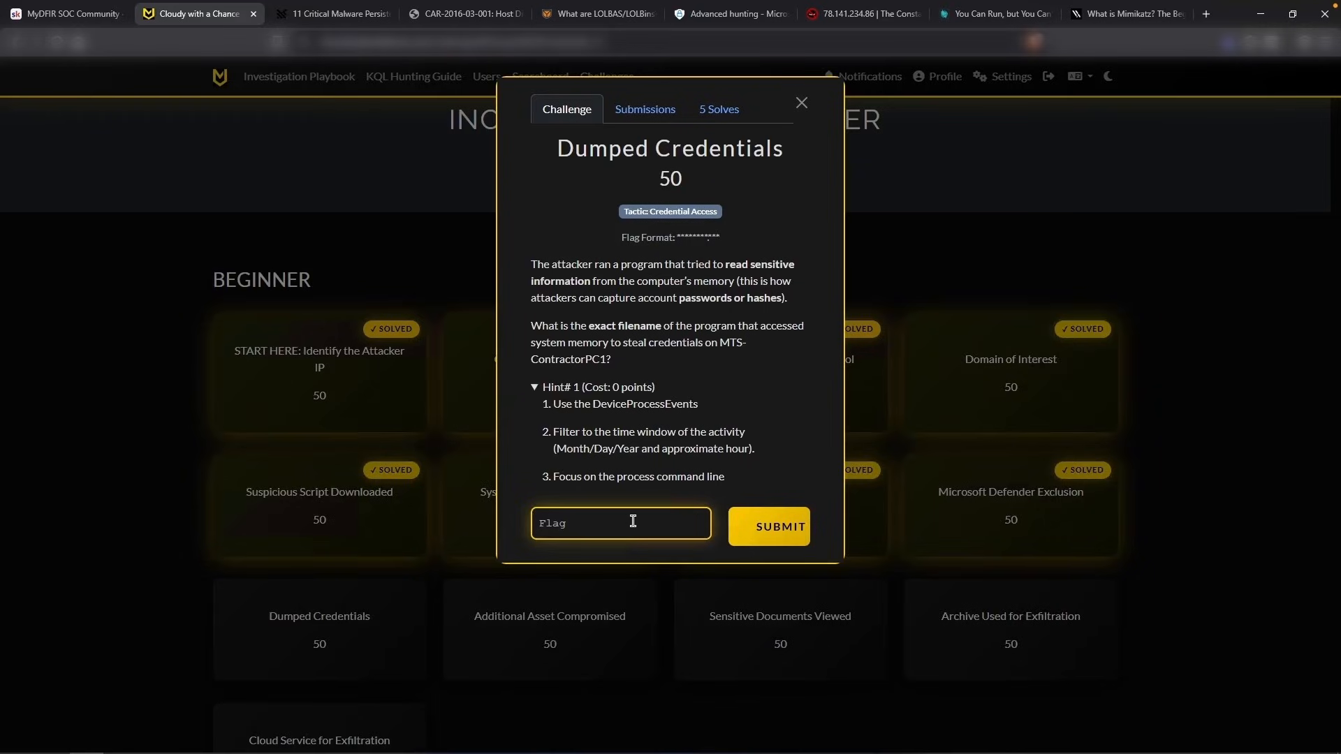
pyautogui.write('mimikatz.exe')
pyautogui.click(769, 526)
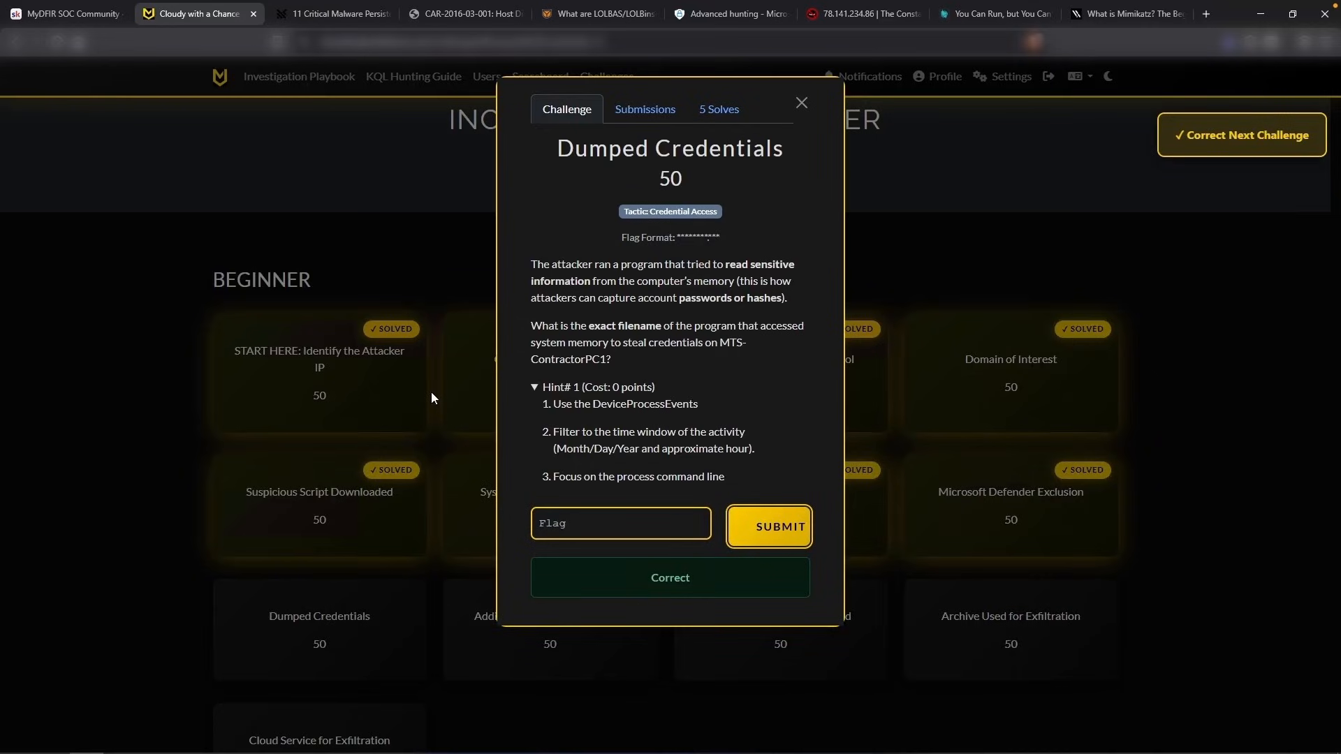
# Close the Dumped Credentials challenge and open Additional Asset Compromised to read its question
pyautogui.click(889, 346)
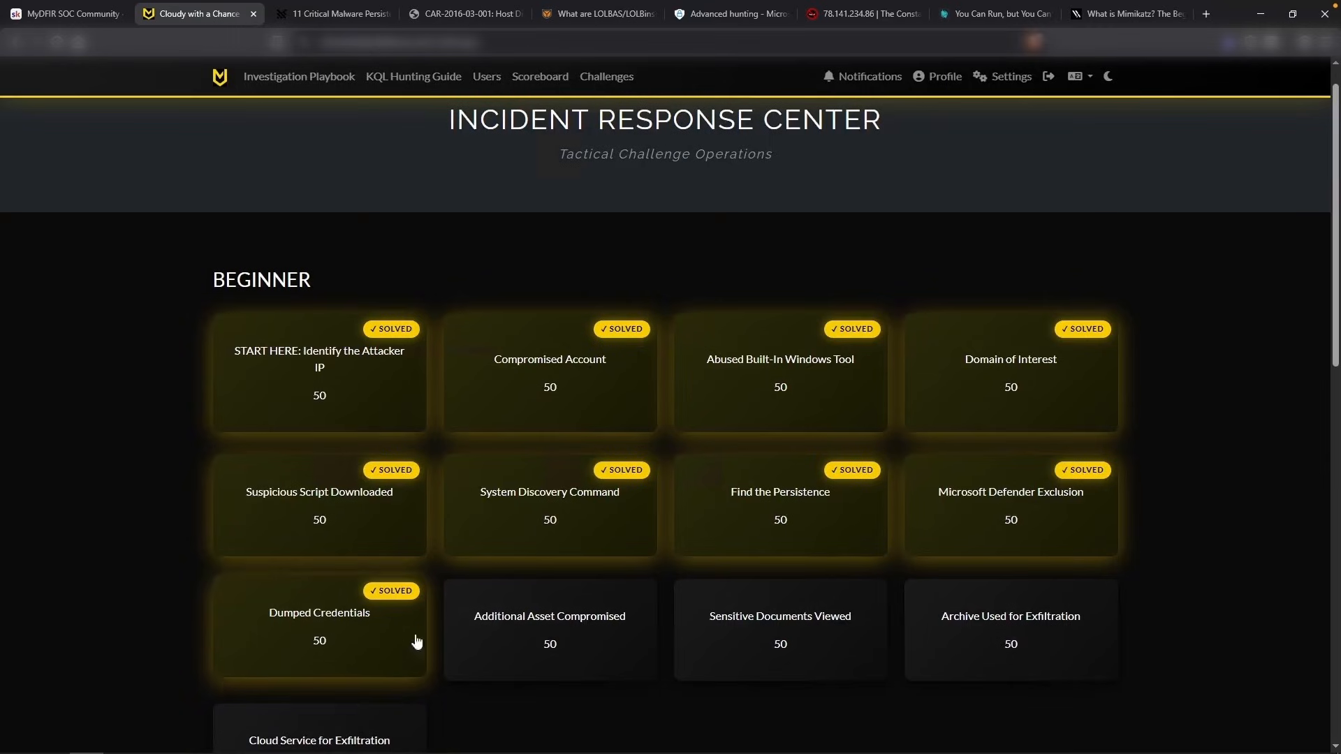
pyautogui.click(575, 650)
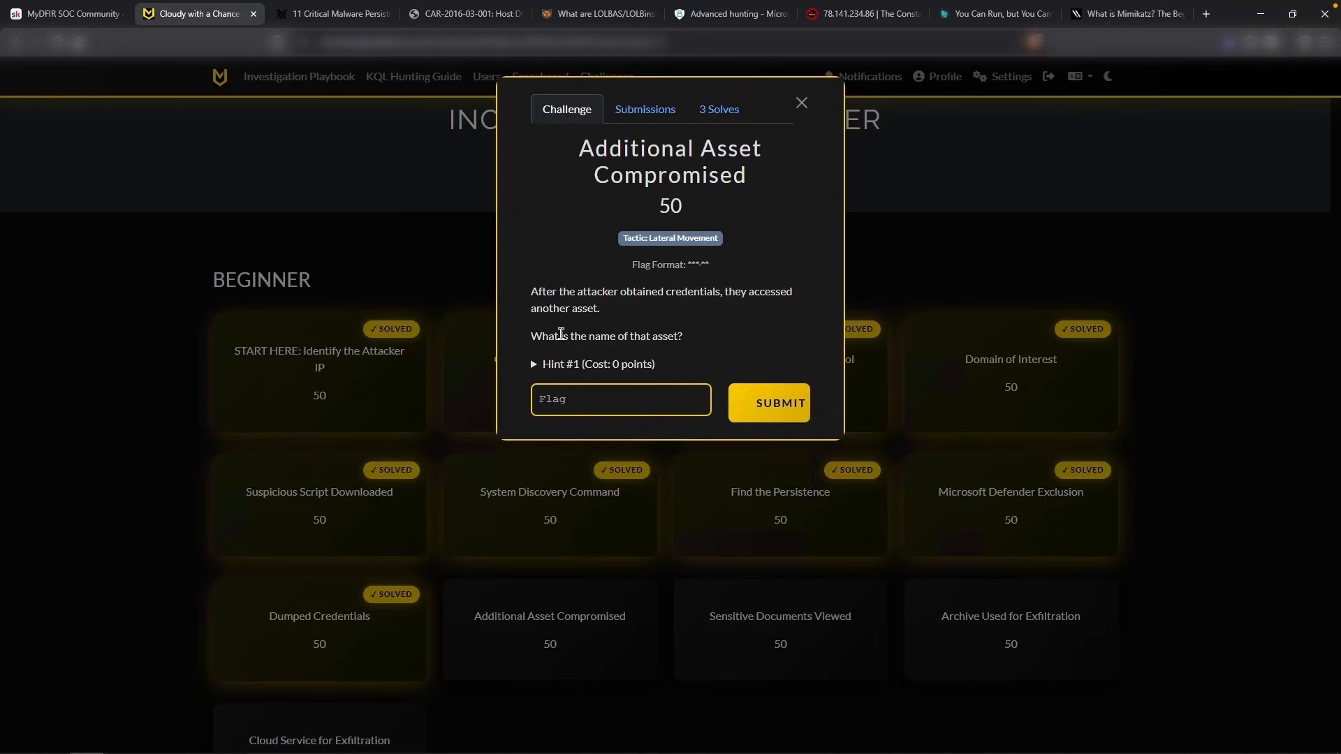
pyautogui.moveTo(560, 336); pyautogui.dragTo(631, 336)
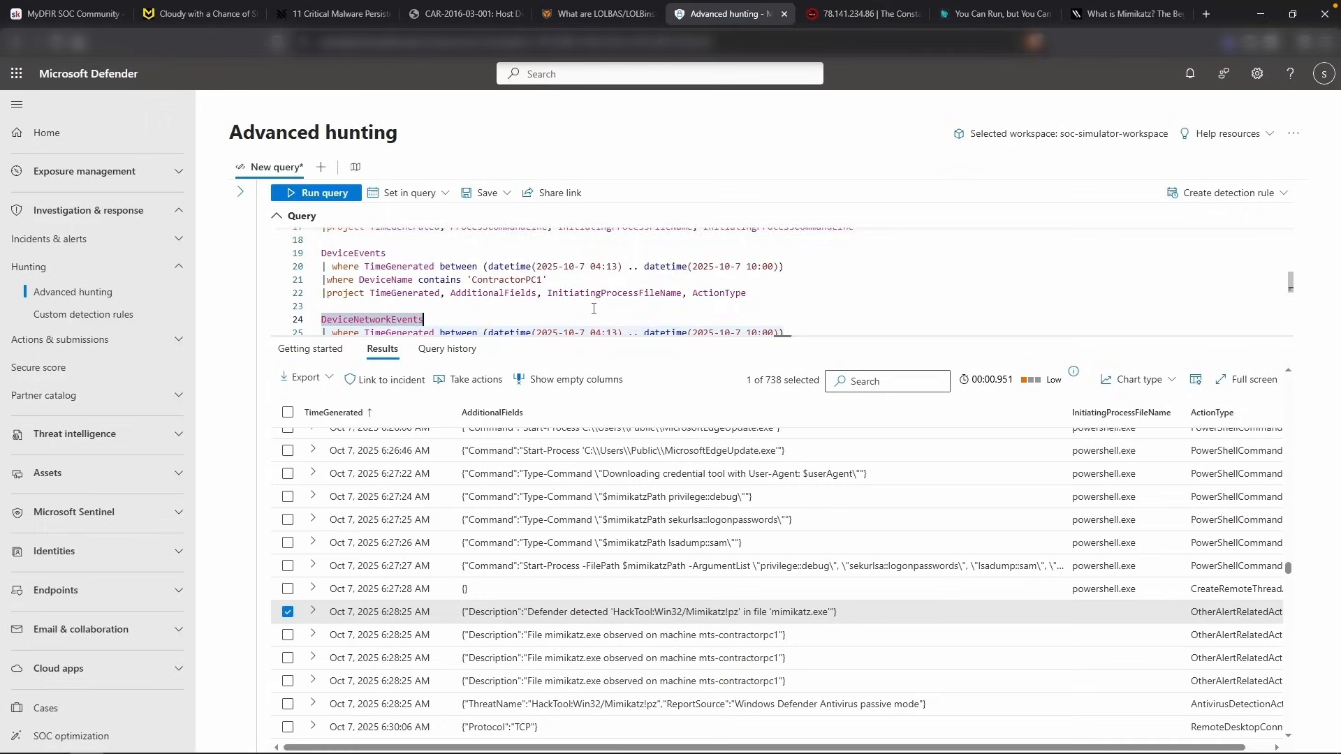
# Return to the Defender hunting page and rerun the first SecurityEvent query, filtered on computer MTS-ContractorPC1 and EventID 4624
pyautogui.scroll(-5, 593, 308)
pyautogui.click(585, 288)
pyautogui.press('Return')
pyautogui.press('Return')
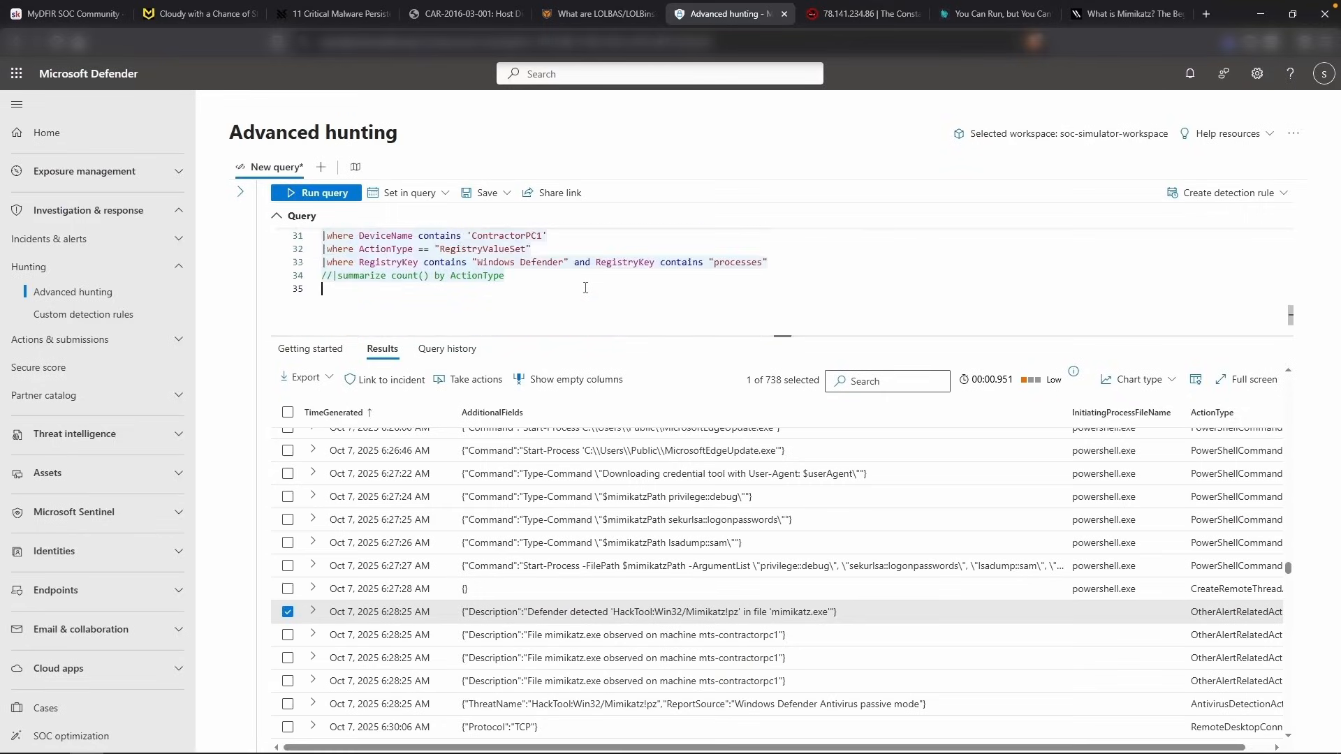
pyautogui.scroll(10, 585, 288)
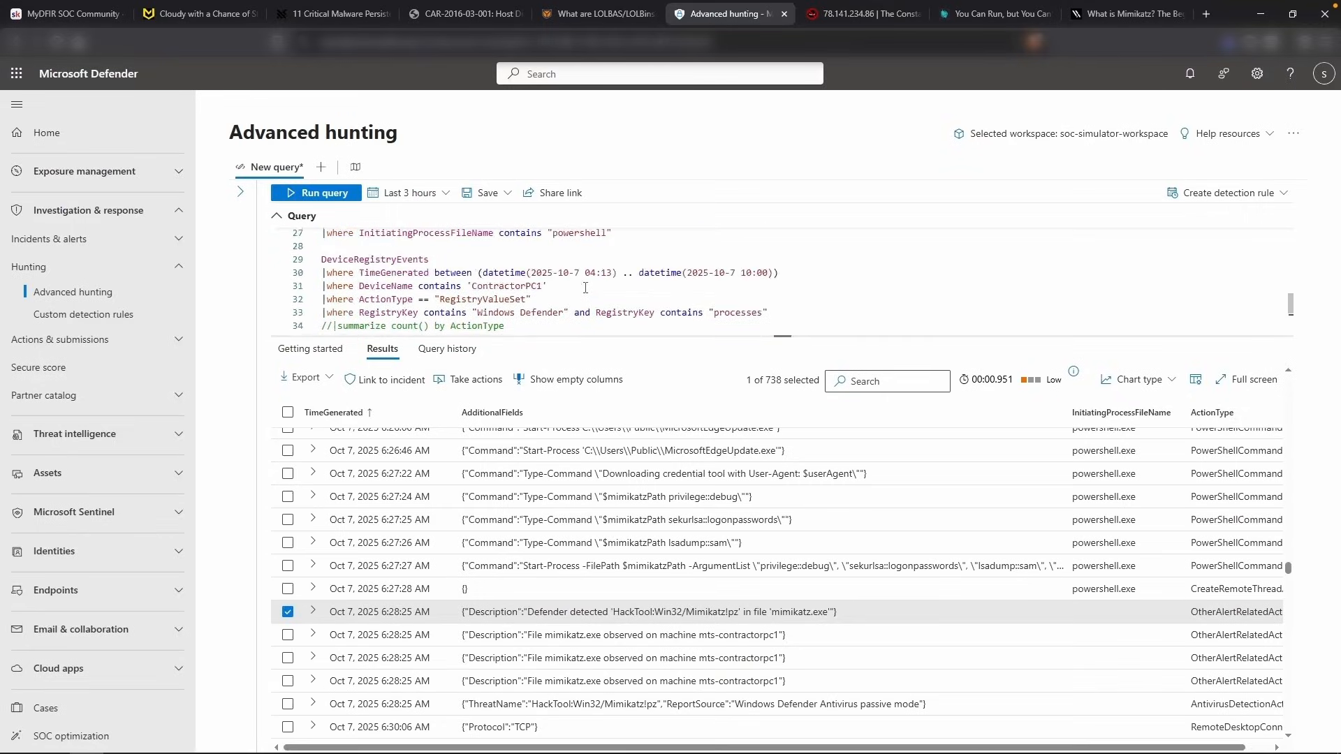
pyautogui.doubleClick(488, 260)
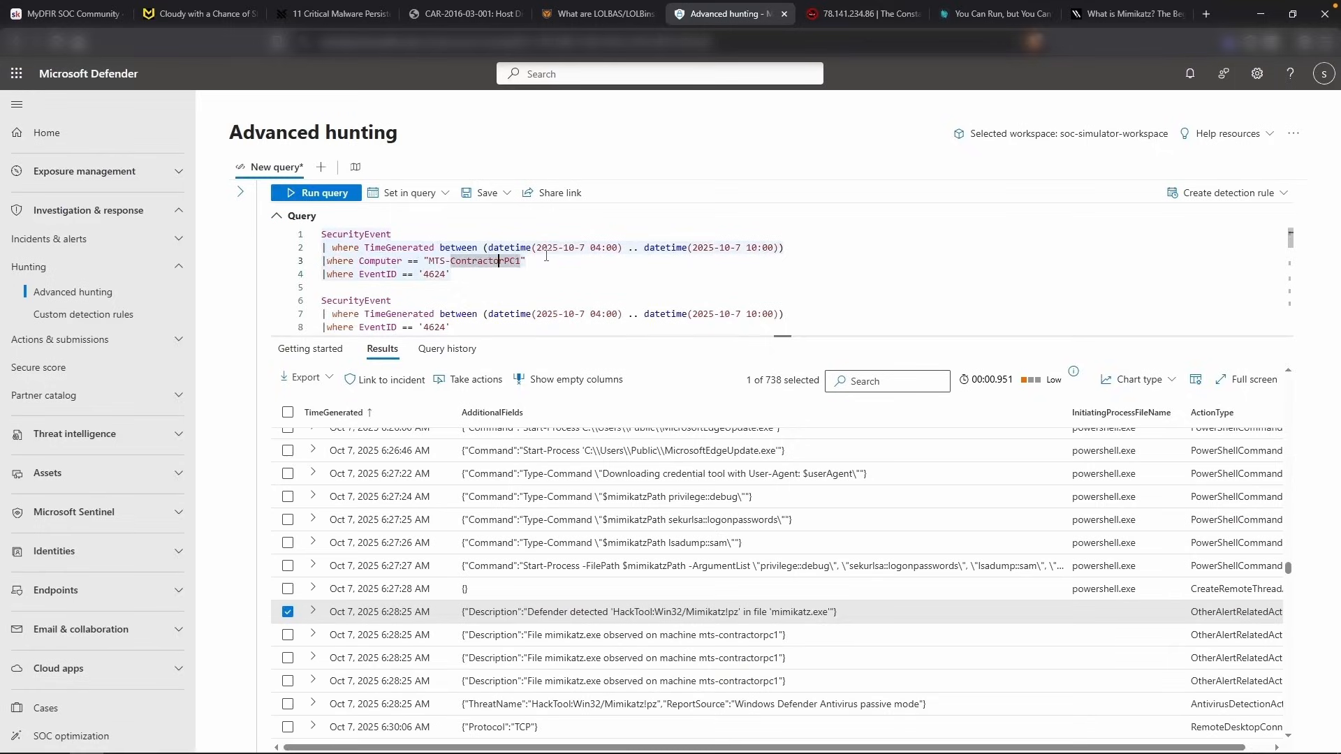
pyautogui.moveTo(322, 234); pyautogui.dragTo(460, 270)
pyautogui.hotkey('shift', 'Return')
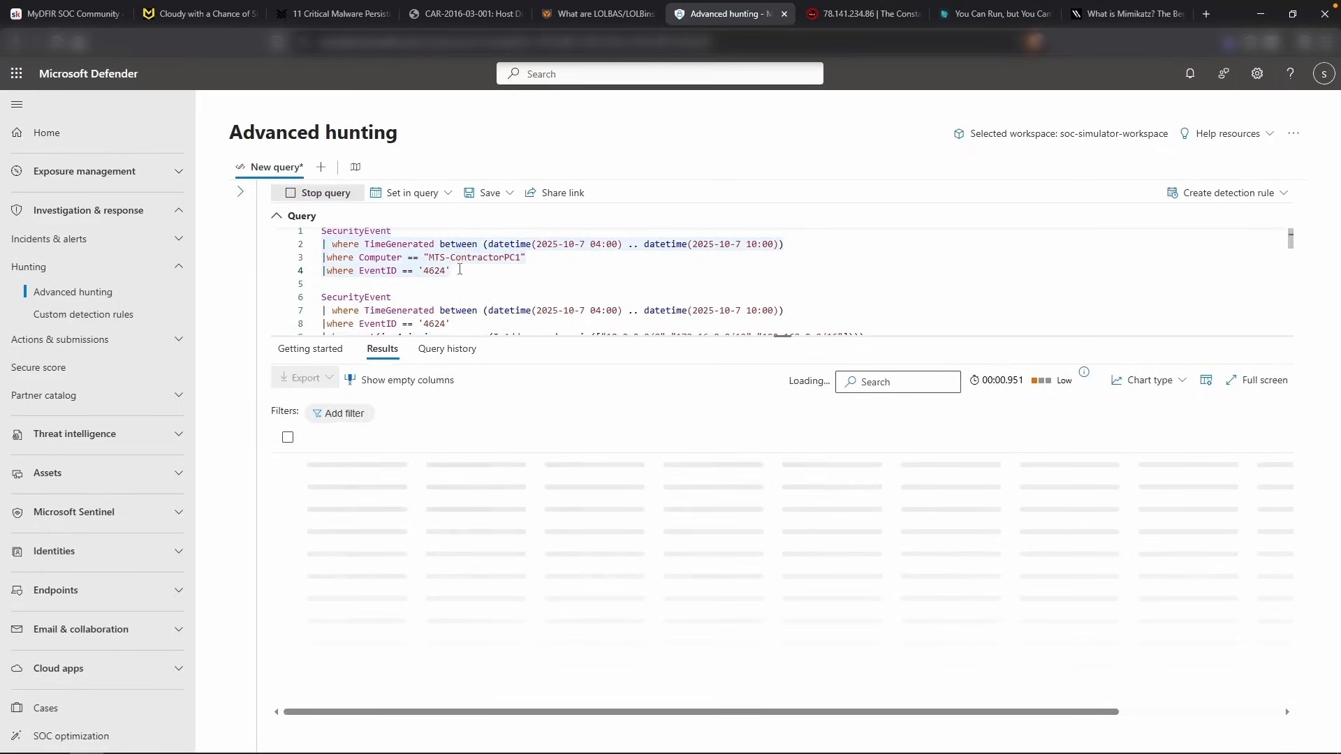
# Open the source IP's details from the logon results and add an IpAddress == "81.141.200.165" filter to the first SecurityEvent query
pyautogui.click(985, 534)
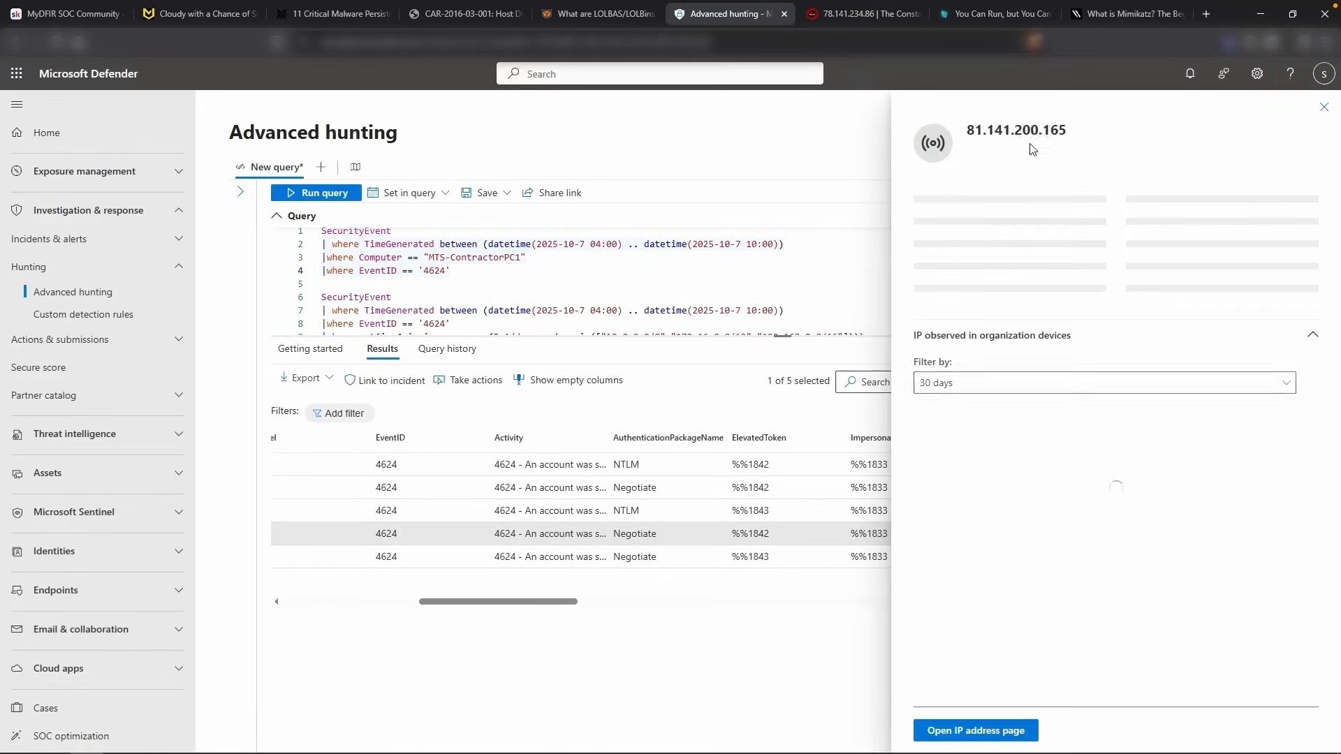
pyautogui.click(492, 275)
pyautogui.press('Return')
pyautogui.write('|where ')
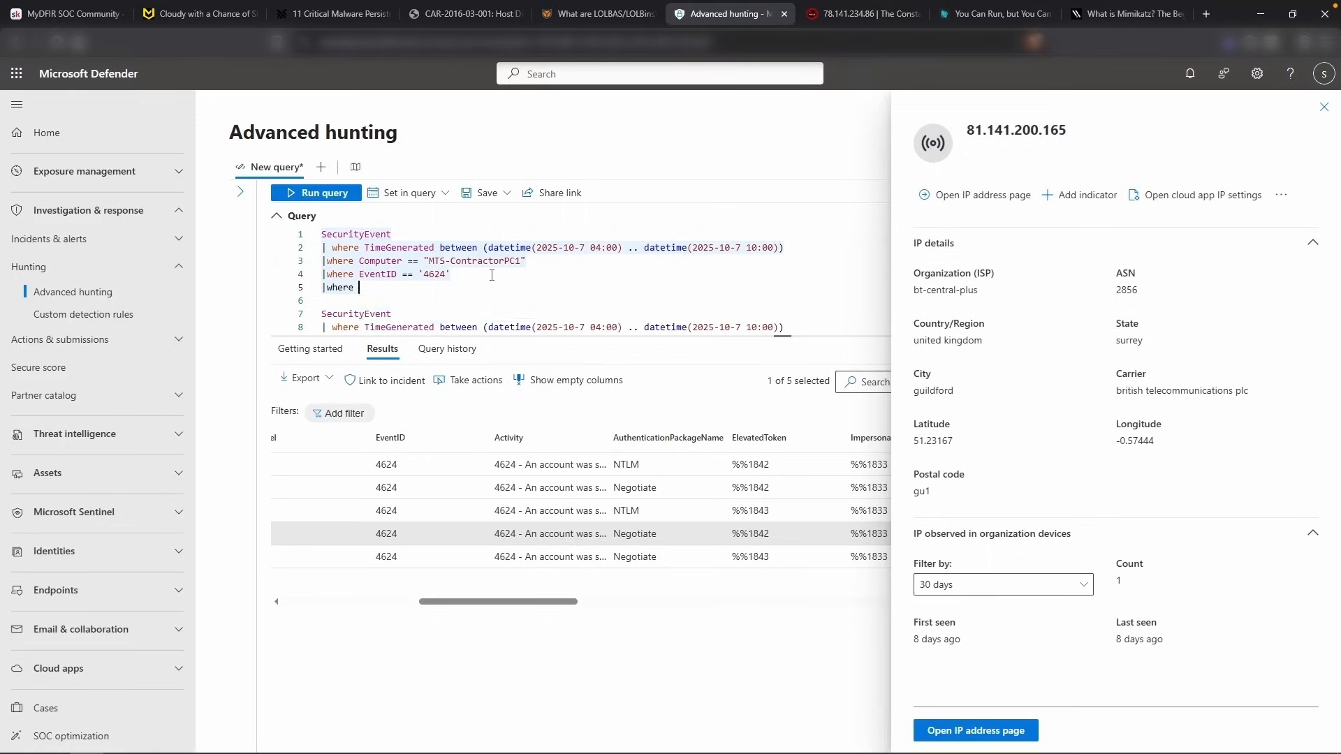
pyautogui.write('IpAddress ==')
pyautogui.write('"81.141.200.165"')
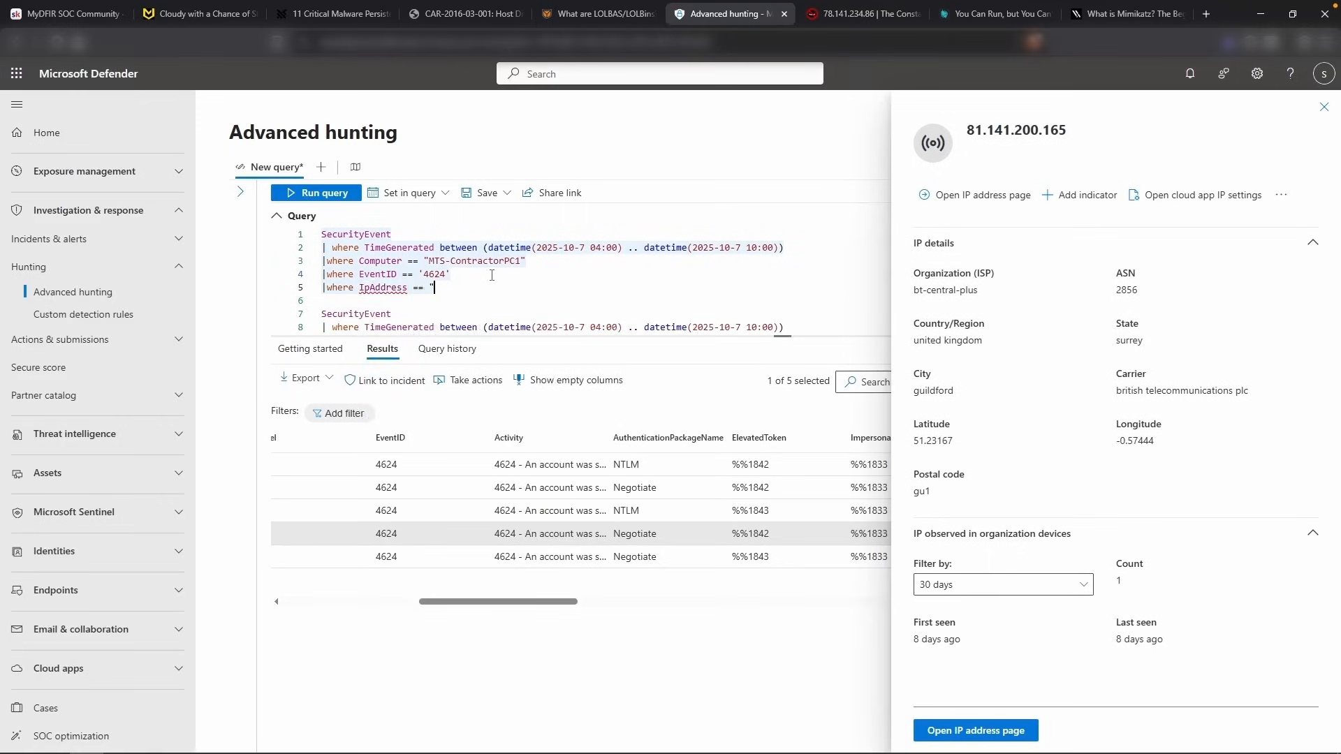
# Comment out the Computer filter in the first SecurityEvent query, run it and close the IP details
pyautogui.click(416, 262)
pyautogui.press('Home')
pyautogui.write('//')
pyautogui.hotkey('shift', 'Return')
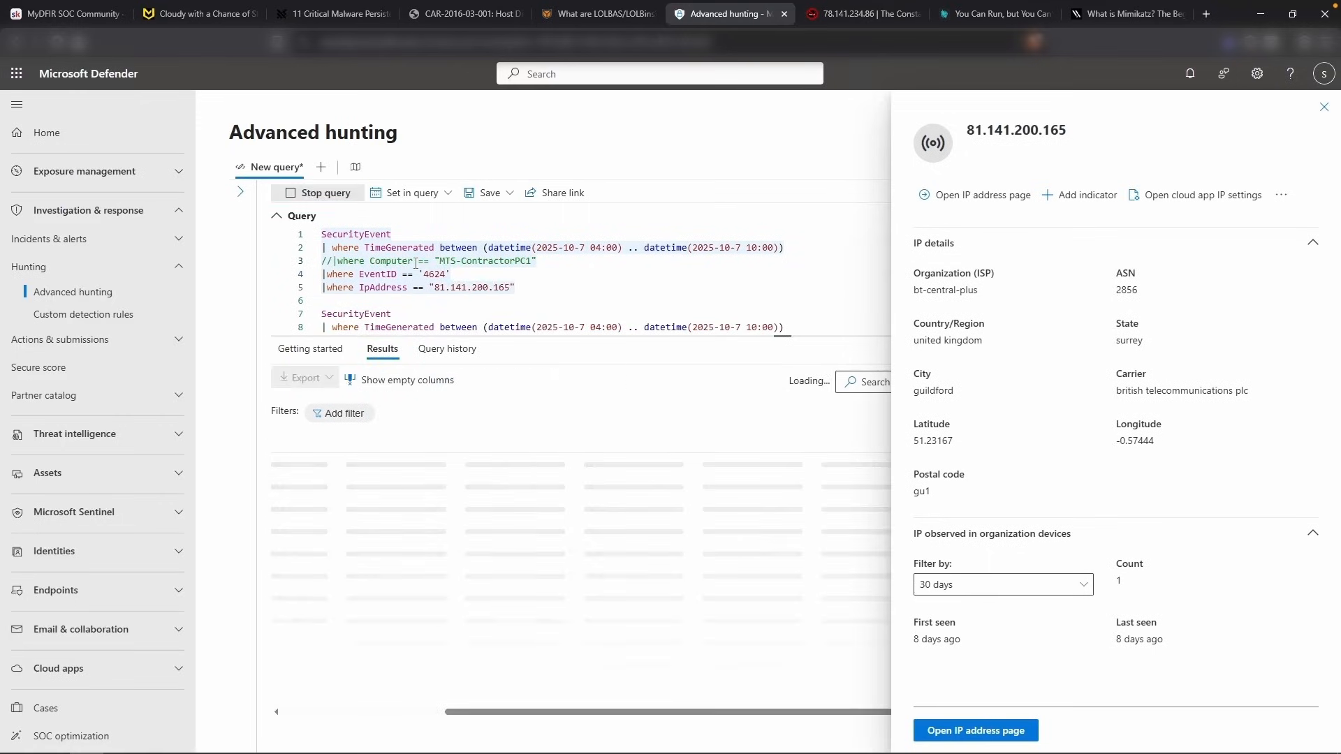
pyautogui.click(1323, 109)
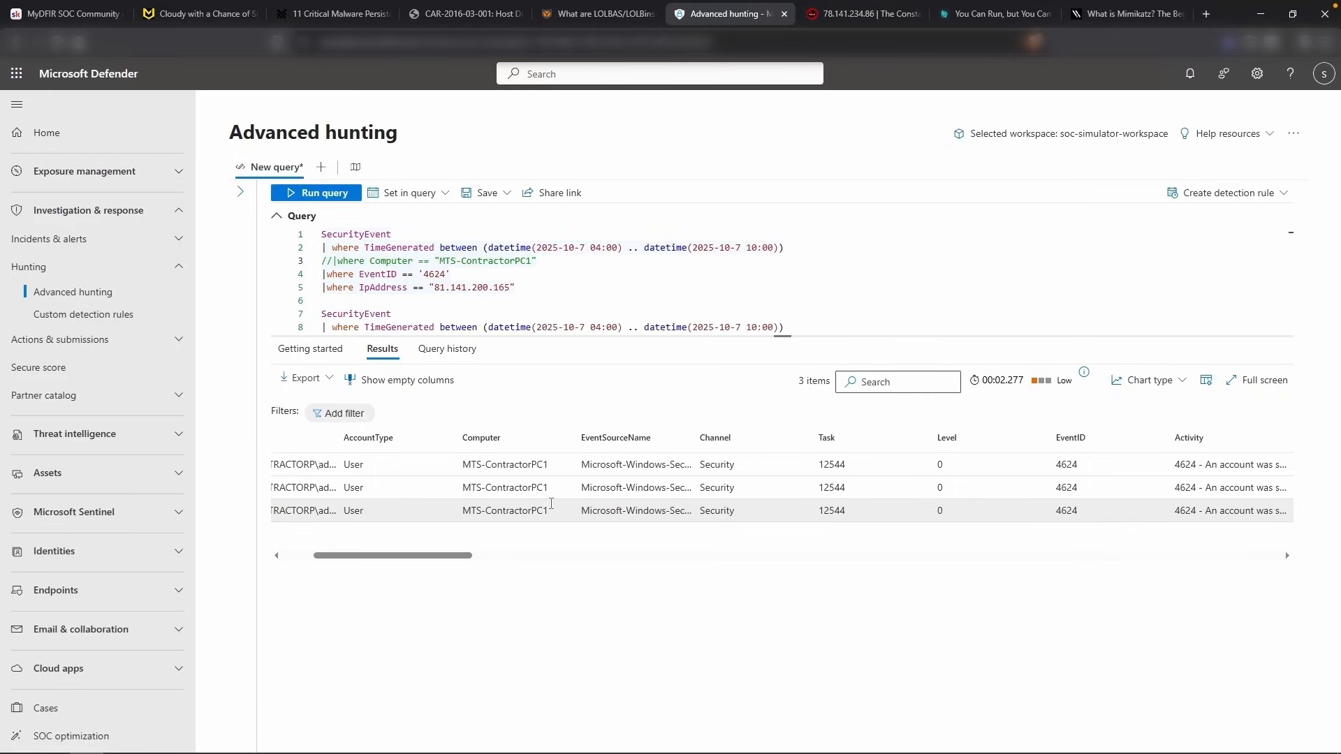
# Replace the IpAddress filter in the first SecurityEvent query with Account endswith "administrator" and run it
pyautogui.moveTo(377, 510); pyautogui.dragTo(321, 513)
pyautogui.hotkey('ctrl', 'c')
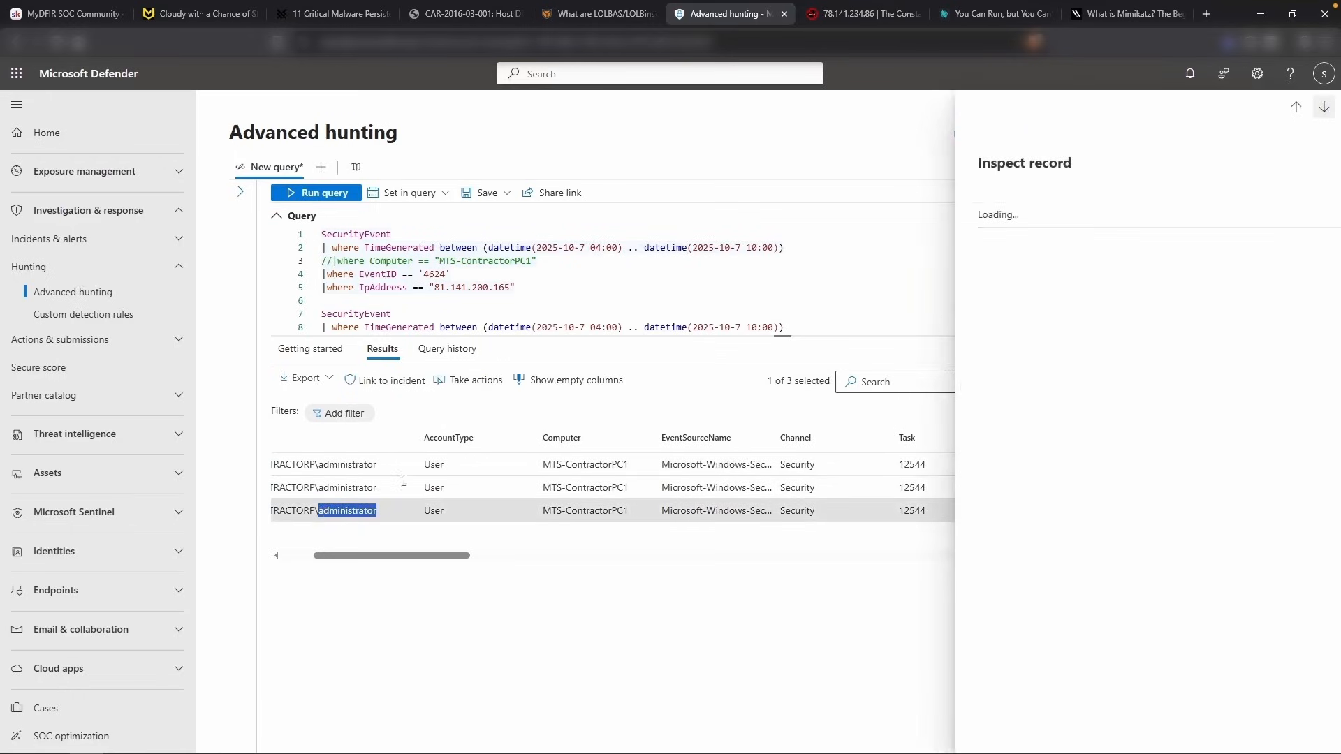
pyautogui.moveTo(515, 287); pyautogui.dragTo(360, 287)
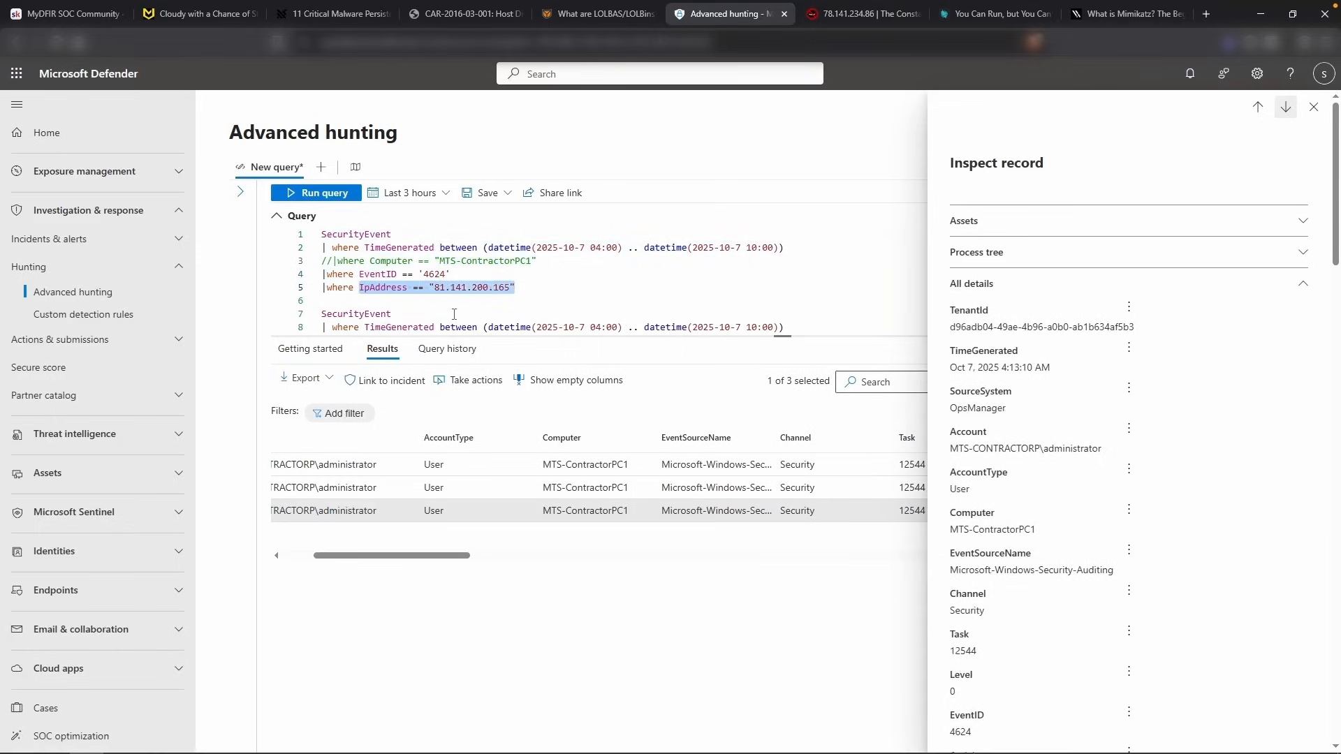
pyautogui.write('Account endswith "administrator')
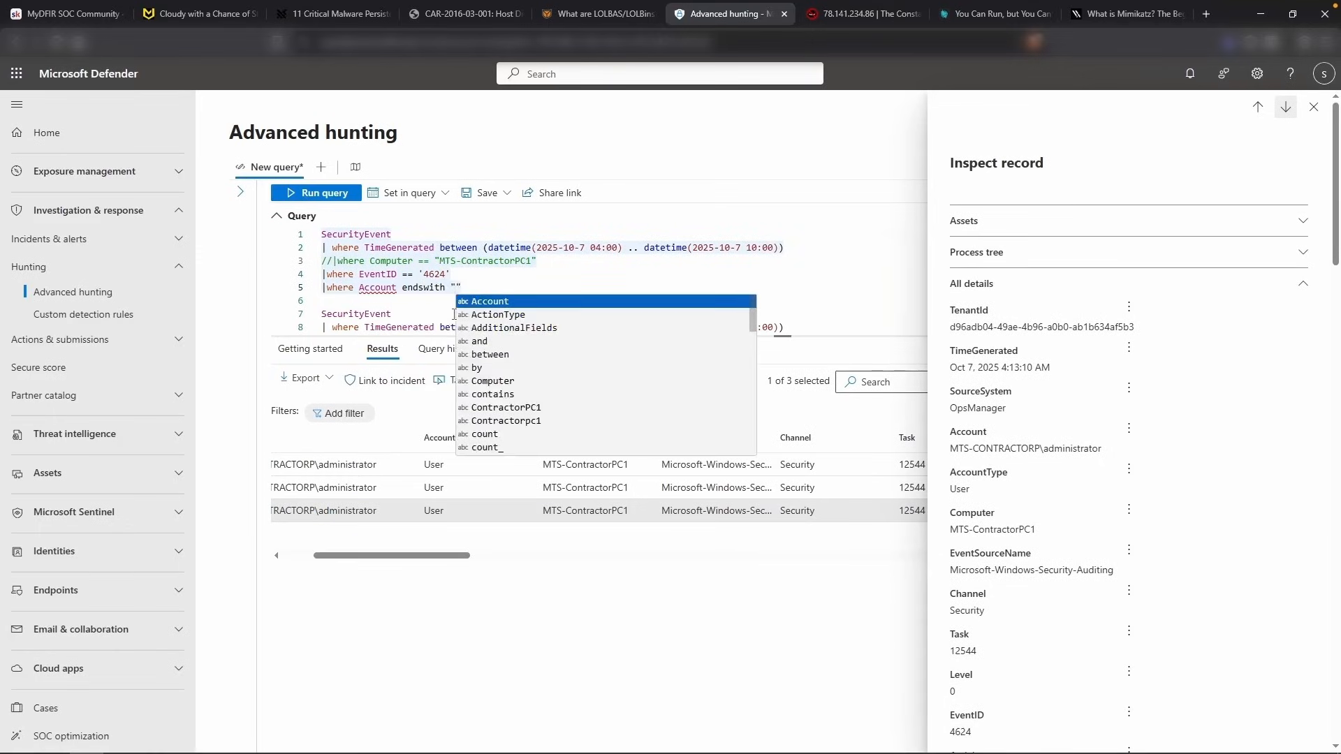
pyautogui.hotkey('ctrl', 'v')
pyautogui.hotkey('shift', 'Return')
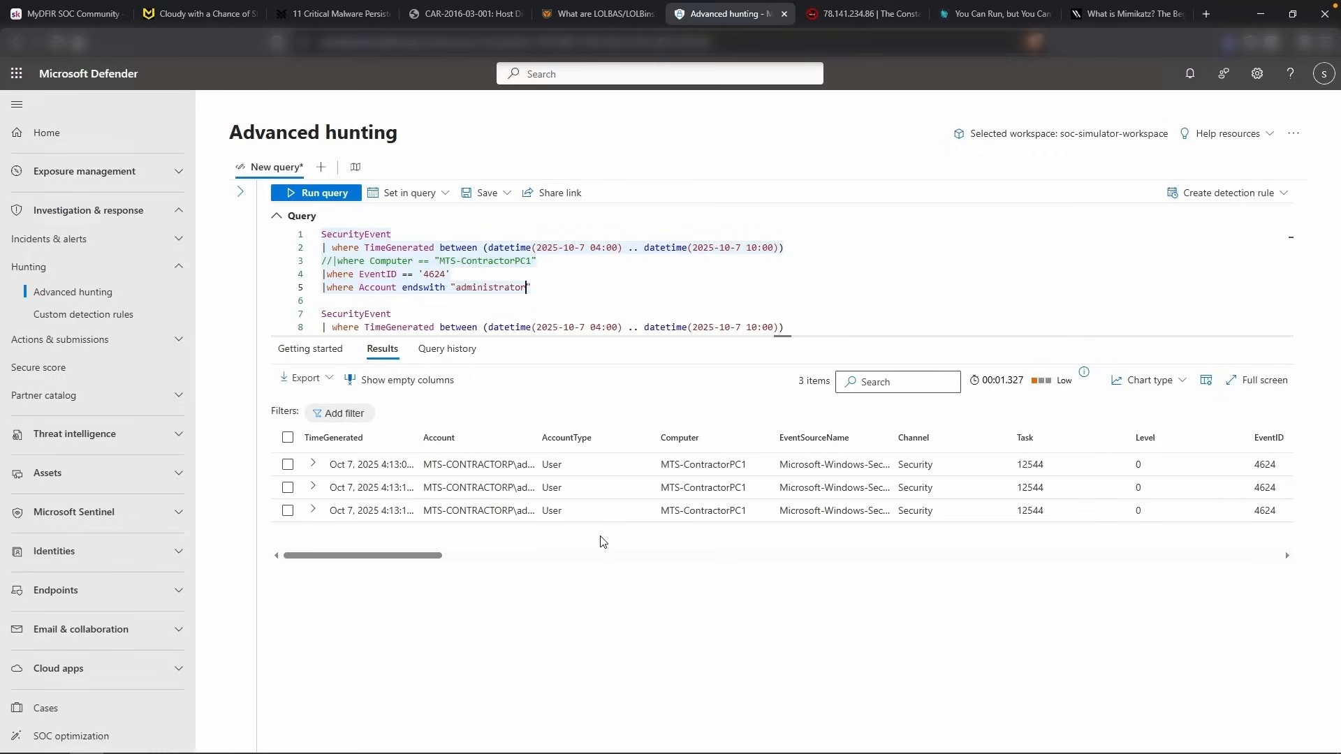
# Add a DeviceLogonEvents query covering 2025-10-7 04:00 to 10:00, with the filter Computer == "MTS-ContractorPC1"
pyautogui.press('Return')
pyautogui.press('Return')
pyautogui.write('DeviceLog')
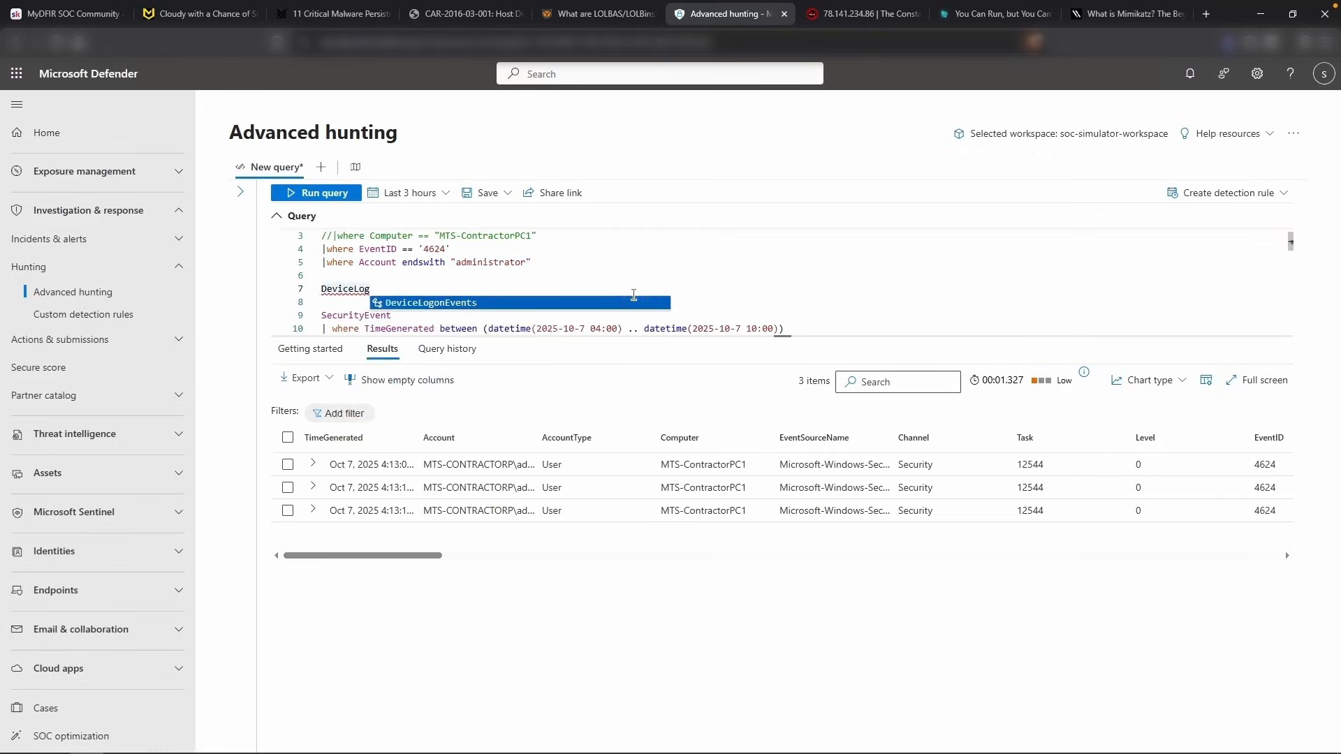
pyautogui.press('Tab')
pyautogui.press('Return')
pyautogui.write('| where TimeGenerated between (datetime(2025-10-7 04:00) .. datetime(2025-10-7 10:00)) //|where Computer == "MTS-ContractorPC1"')
pyautogui.press('BackSpace')
# Comment out the Computer filter in the DeviceLogonEvents query, run it and examine the account and remote IP columns
pyautogui.doubleClick(381, 289)
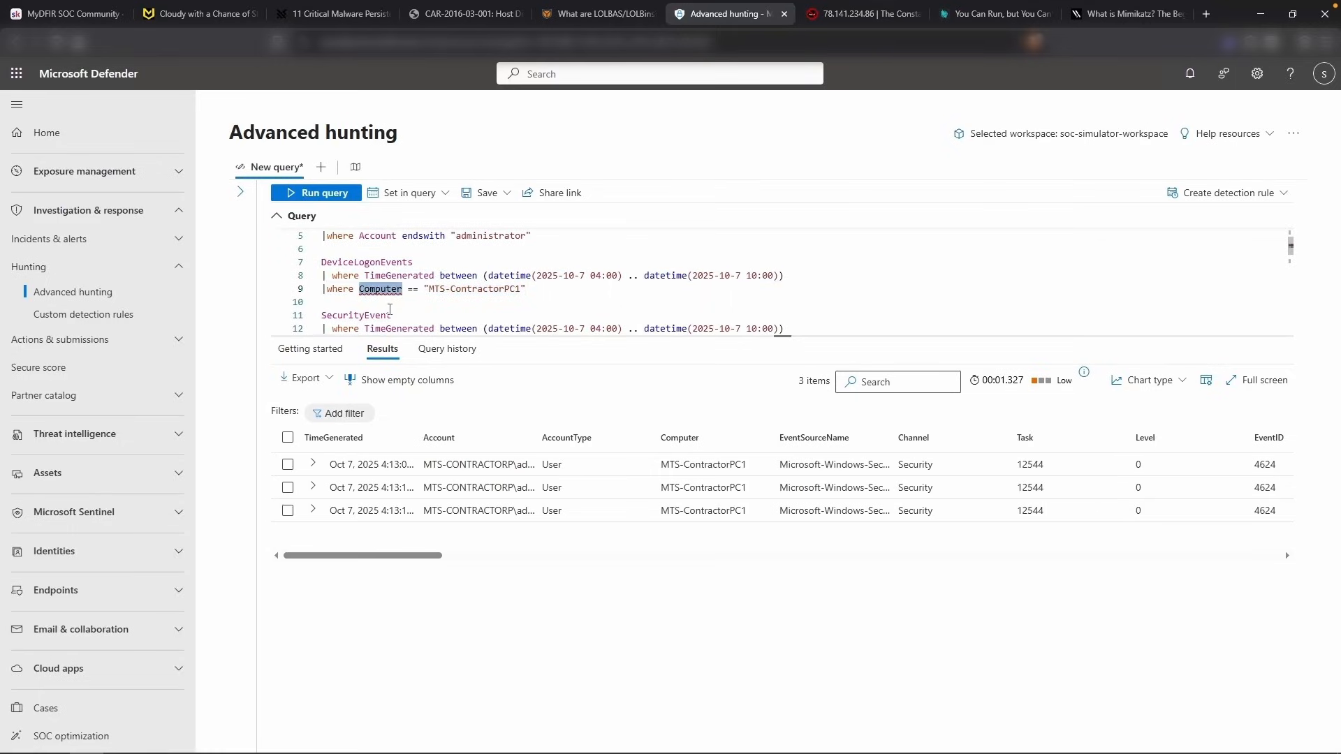
pyautogui.click(323, 289)
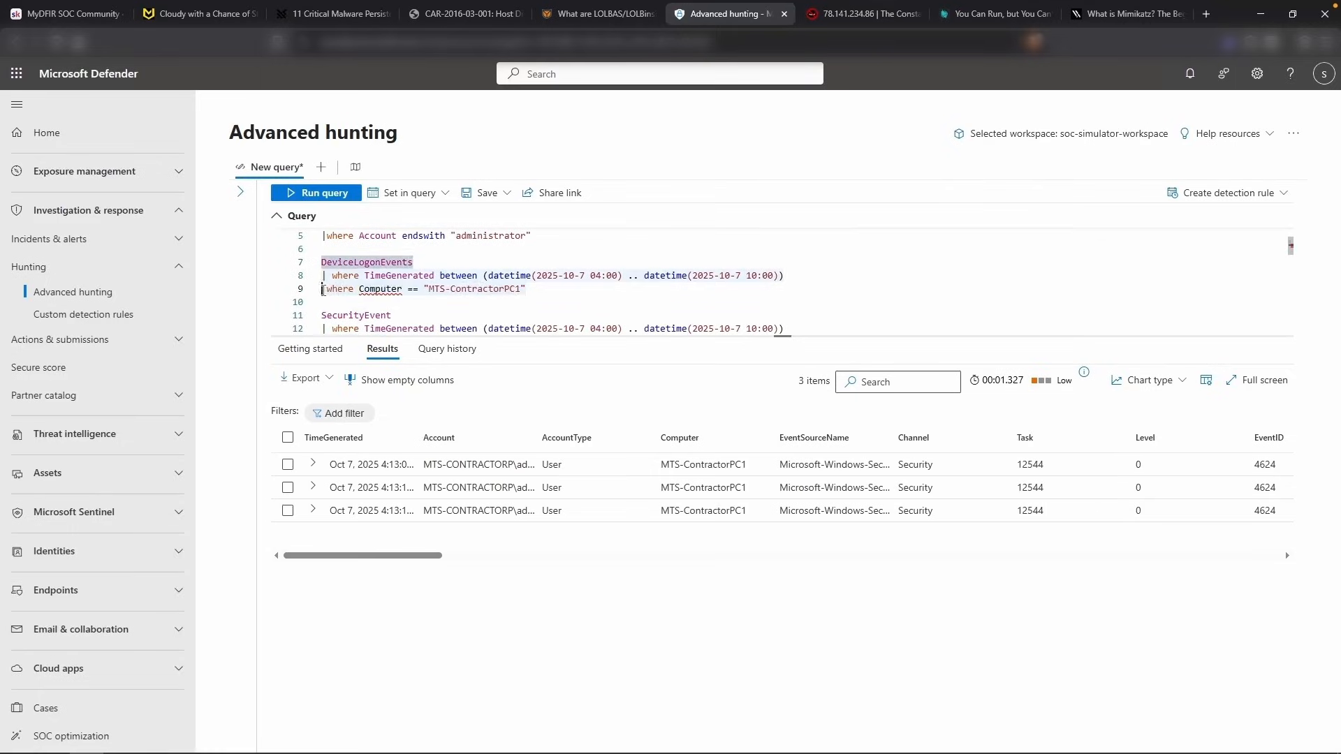
pyautogui.write('//')
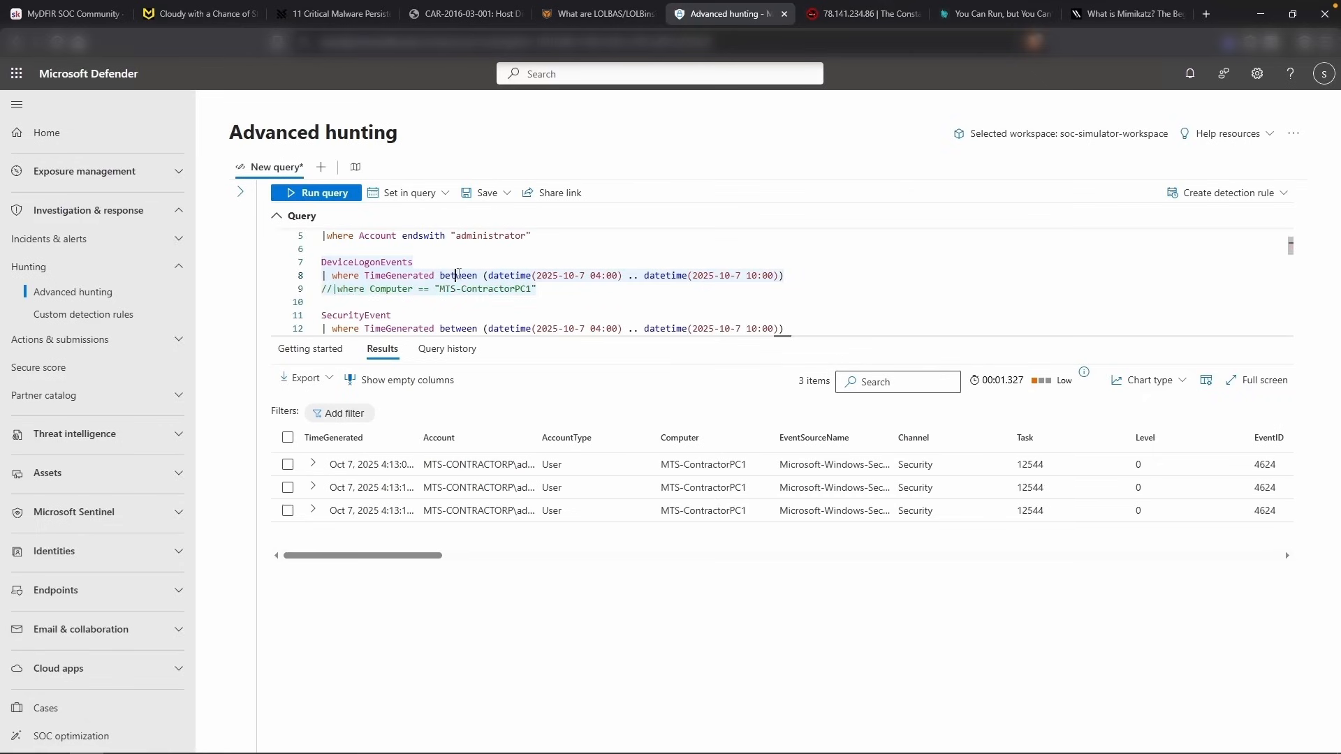
pyautogui.hotkey('shift', 'Return')
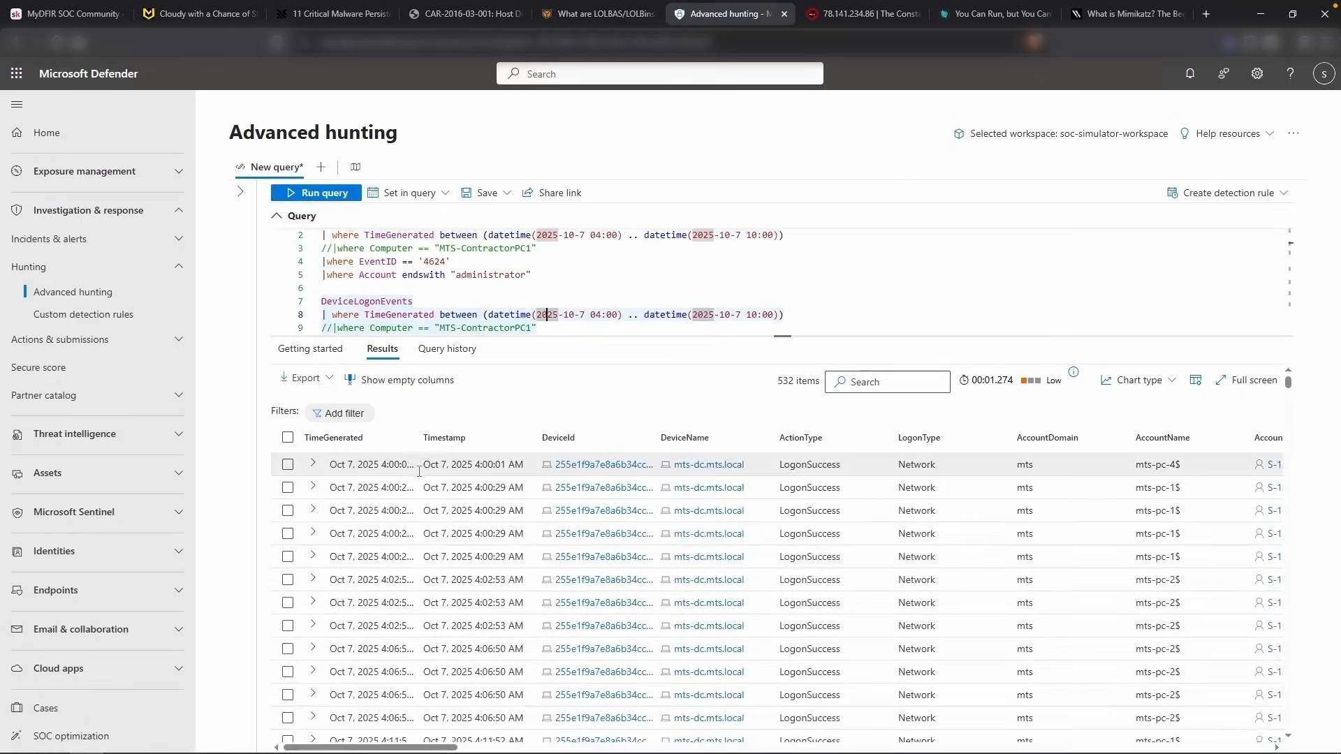
pyautogui.hscroll(5, 534, 469)
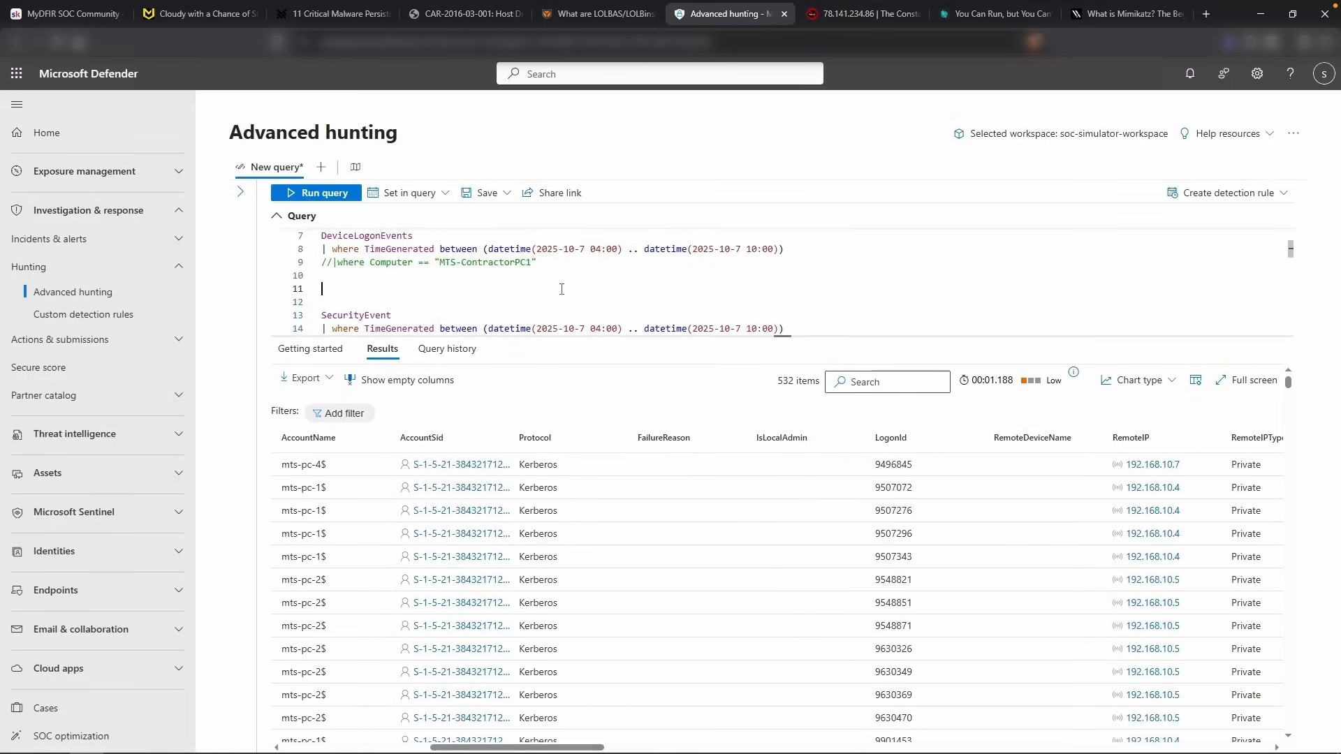
# Add a DeviceNetworkInfo query below the DeviceLogonEvents query, filtered on DeviceName contains "MTS-ContractorPC1"
pyautogui.click(561, 288)
pyautogui.write('D')
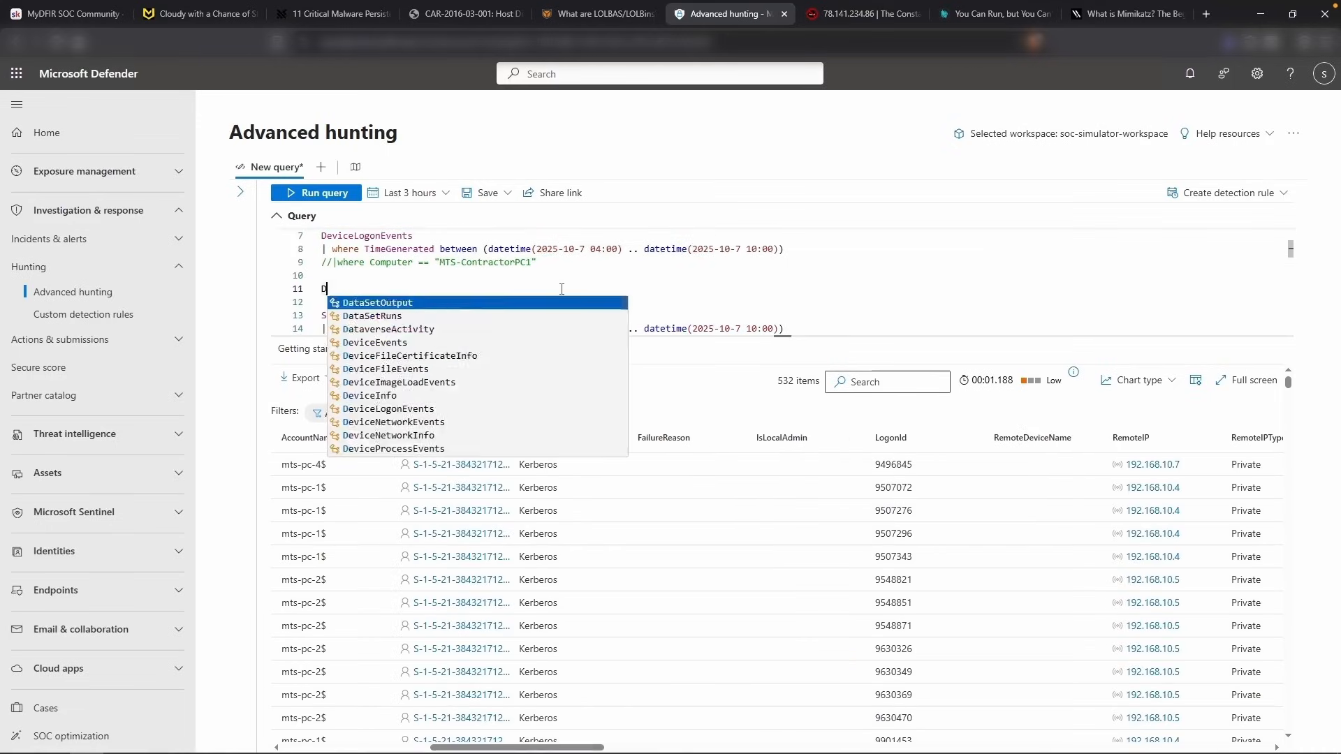
pyautogui.write('eviceNetwork')
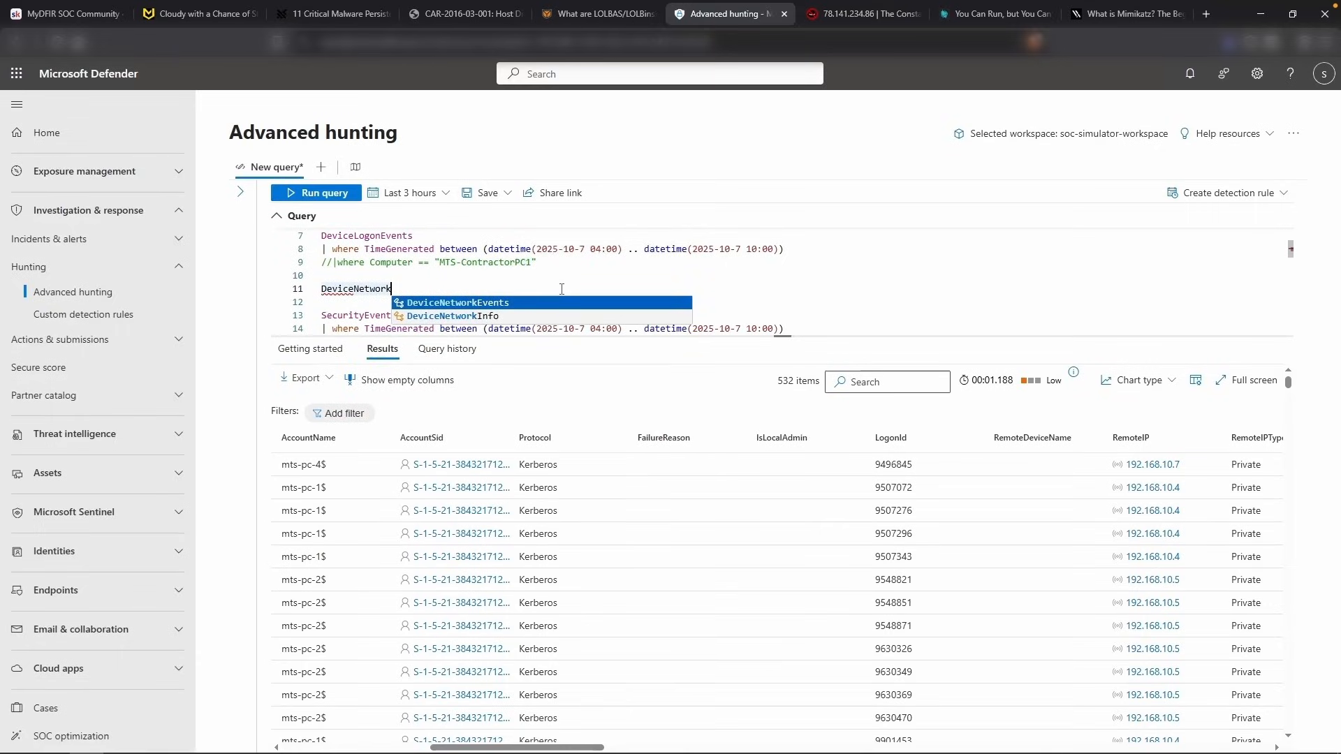
pyautogui.press('Down')
pyautogui.press('Return')
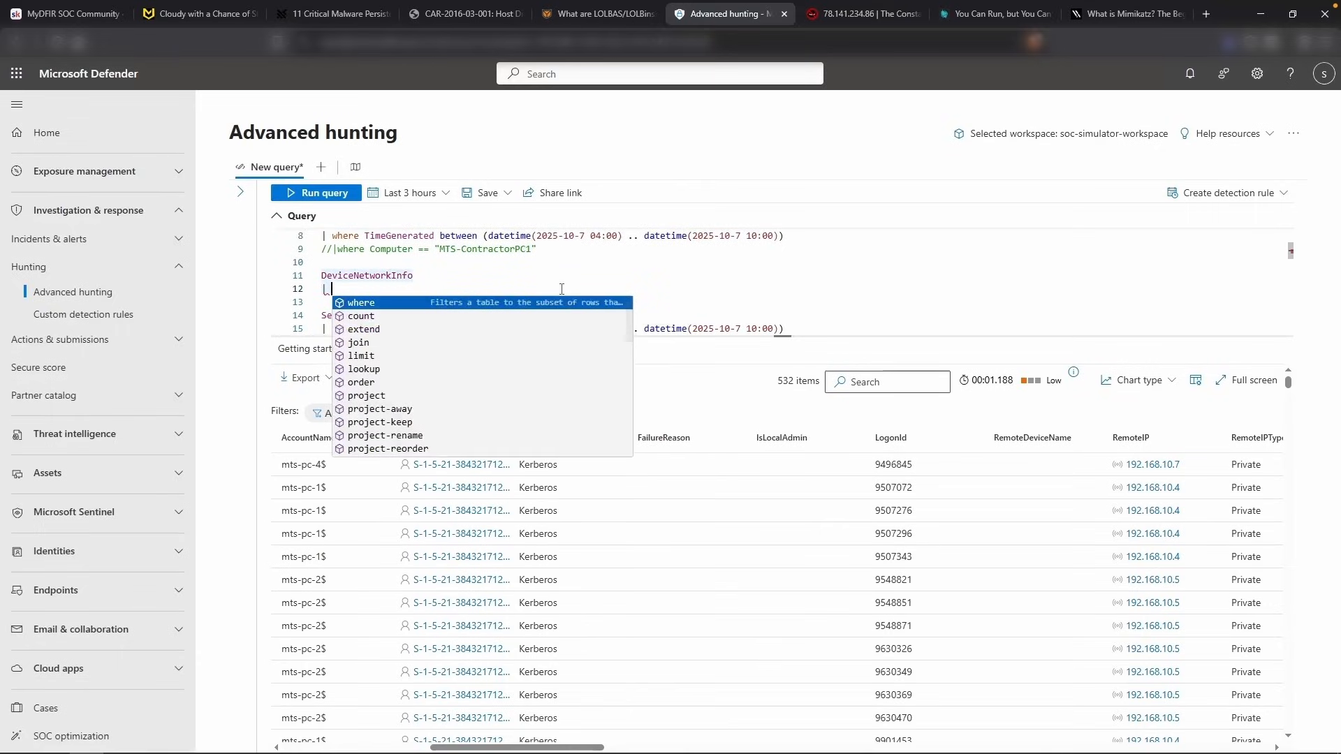
pyautogui.write('wjere')
pyautogui.press('BackSpace')
pyautogui.press('BackSpace')
pyautogui.press('BackSpace')
pyautogui.press('BackSpace')
pyautogui.write('here Dev')
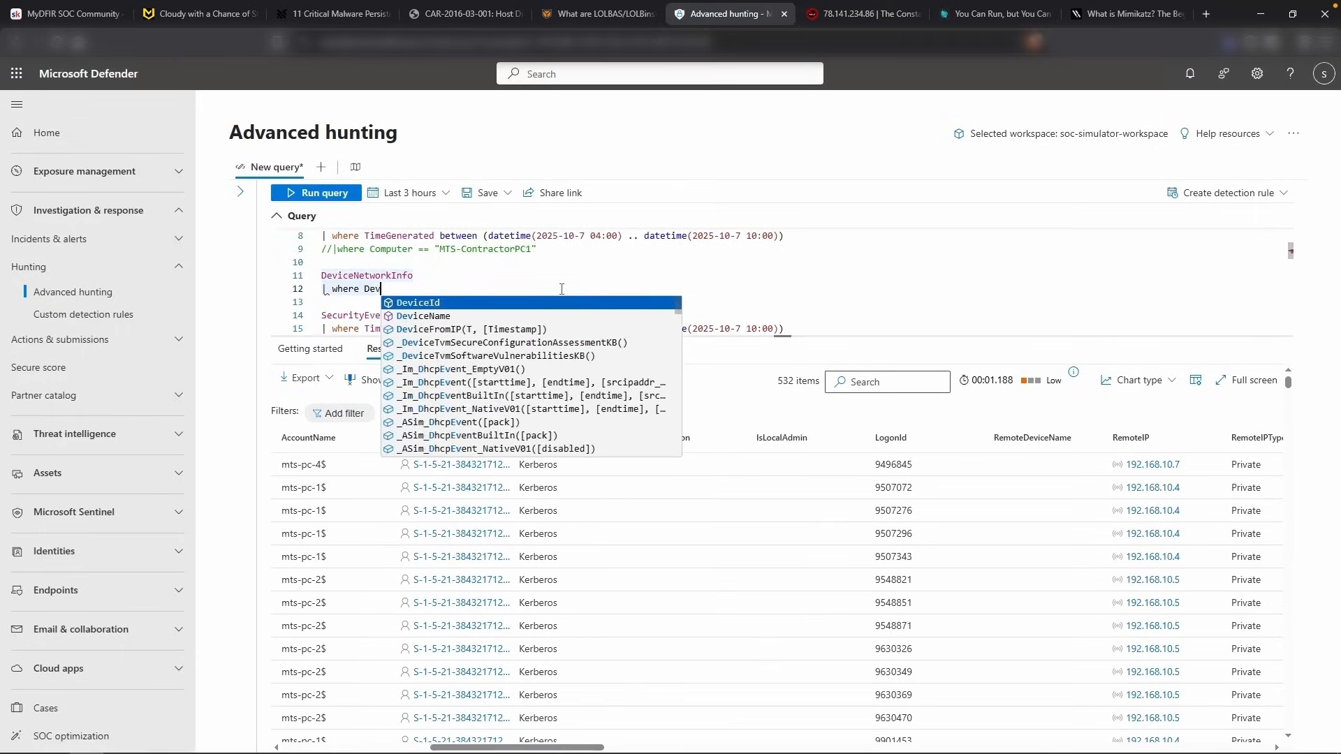
pyautogui.write('iceName contains "MTS-Contr')
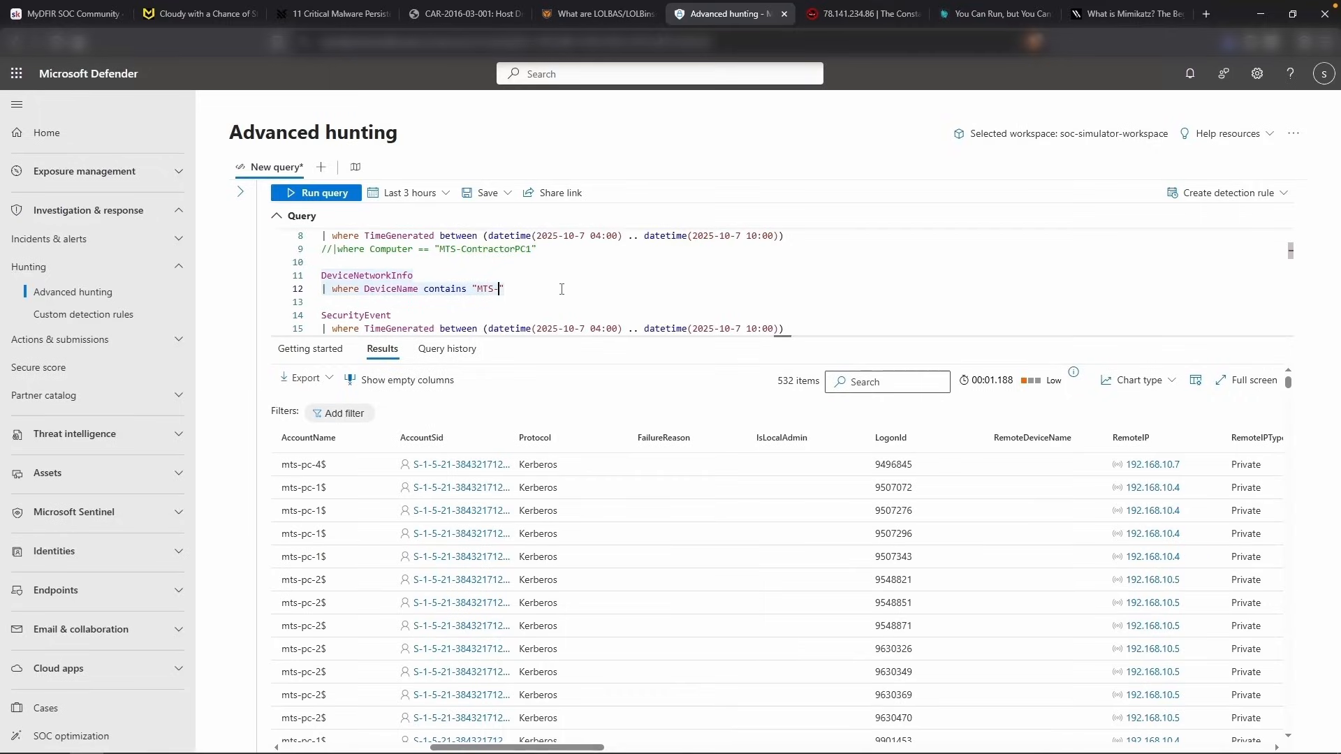
pyautogui.write('actorPC1')
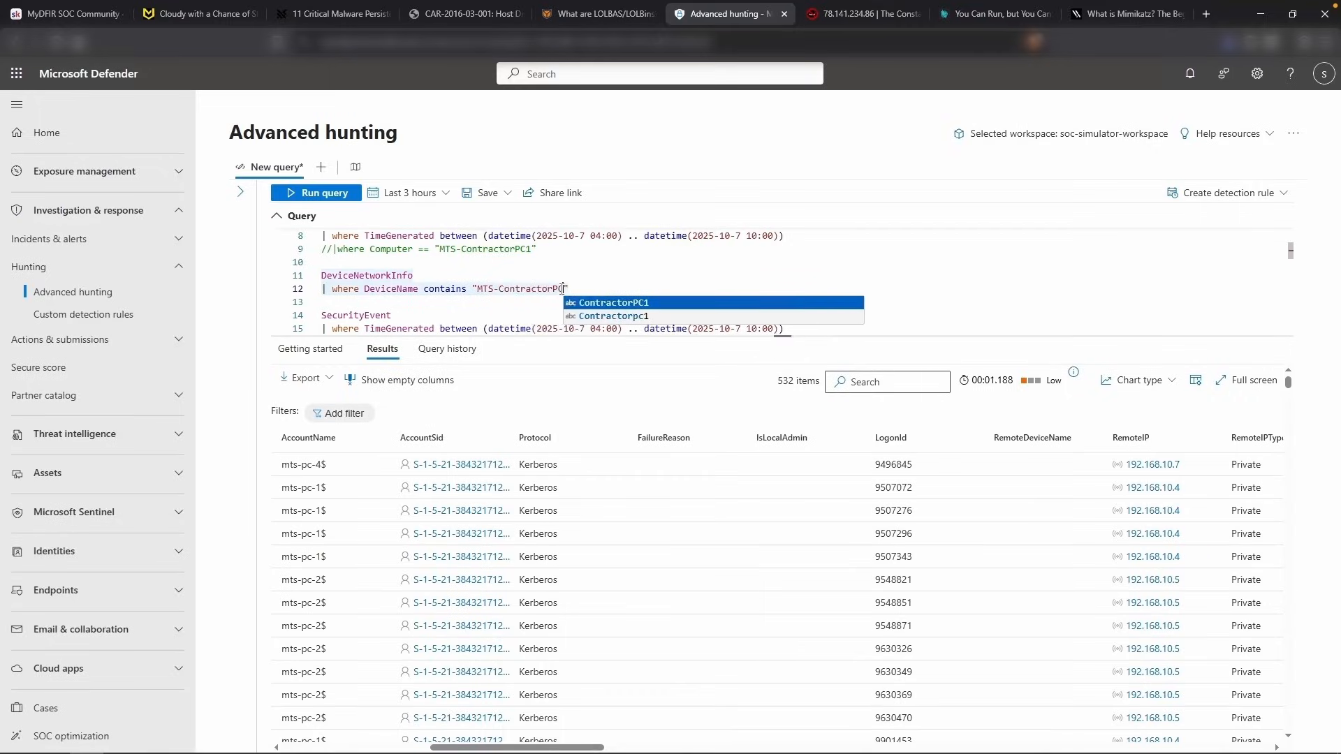
# Run the DeviceNetworkInfo query over the last 30 days
pyautogui.hotkey('shift', 'Return')
pyautogui.click(412, 192)
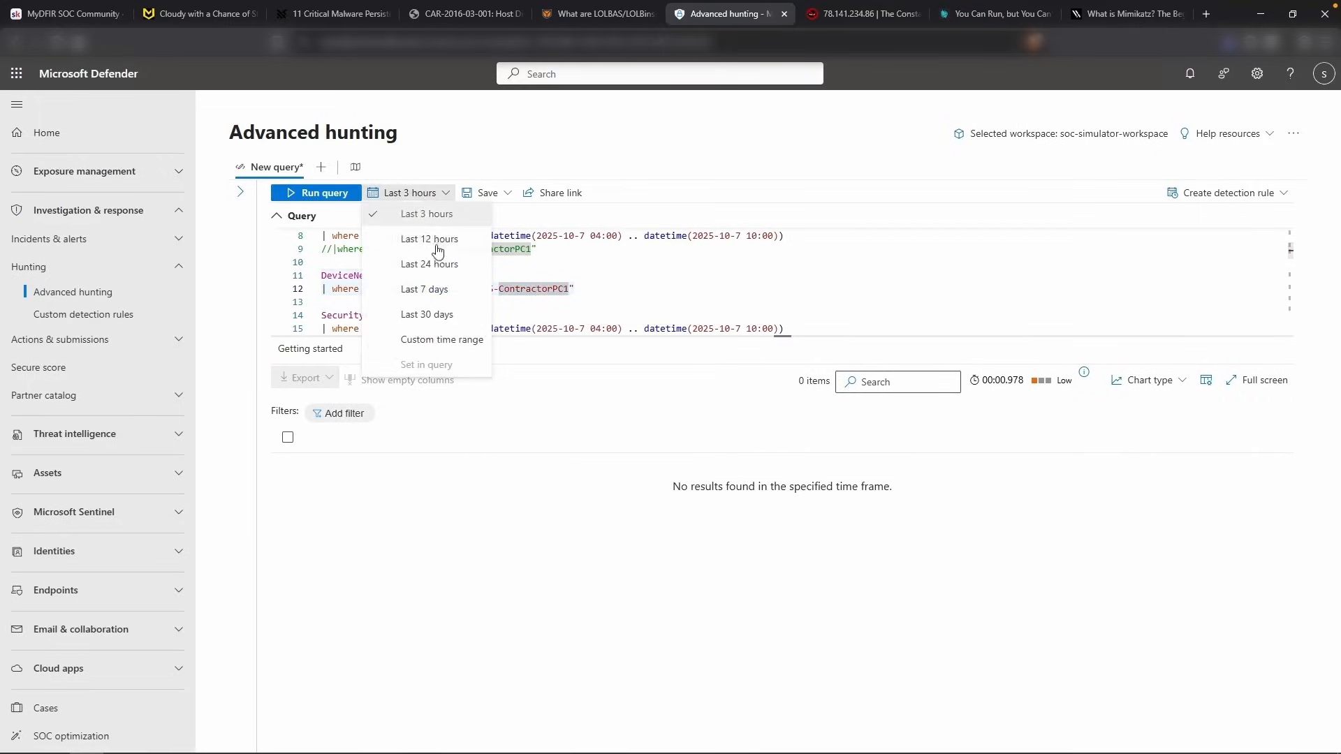
pyautogui.click(419, 311)
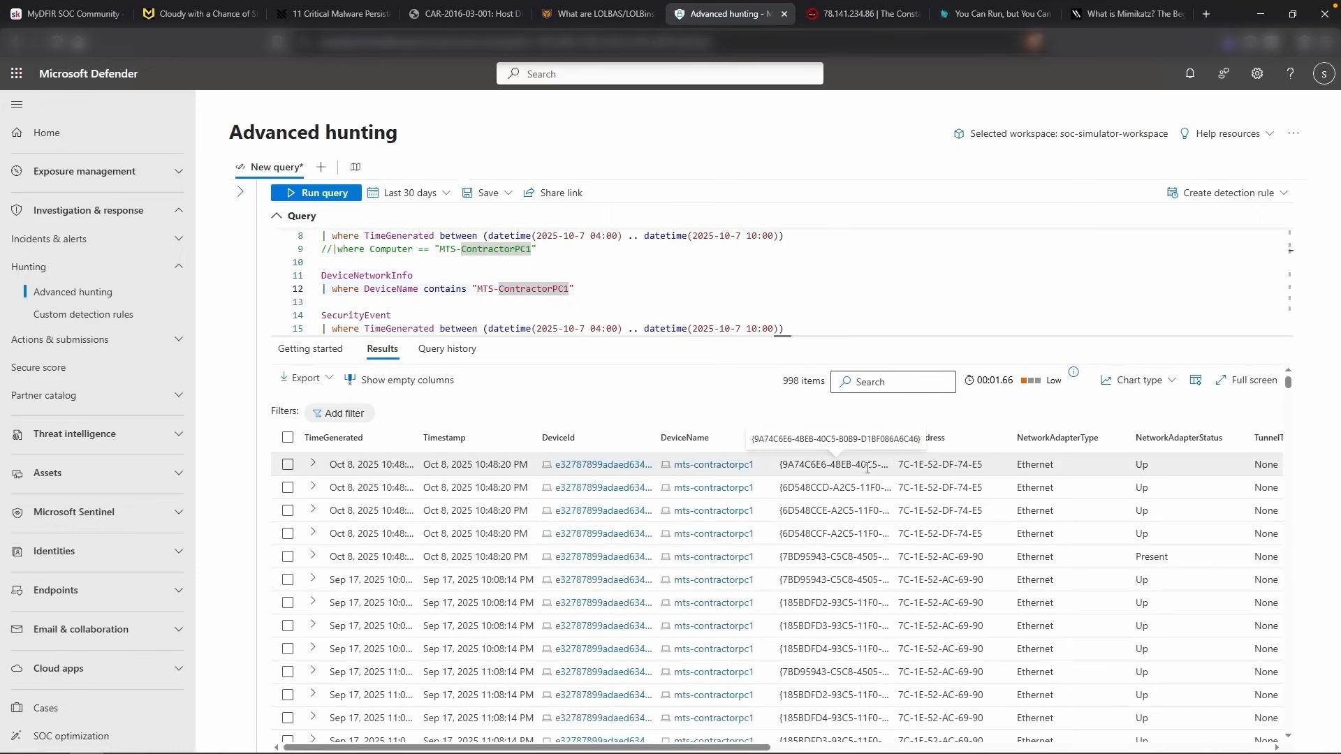
# Inspect the first DeviceNetworkInfo record and copy the device's private IPv4 address from its IPAddresses section
pyautogui.click(824, 464)
pyautogui.scroll(-5, 1010, 543)
pyautogui.moveTo(1019, 551); pyautogui.dragTo(956, 552)
pyautogui.hotkey('ctrl', 'c')
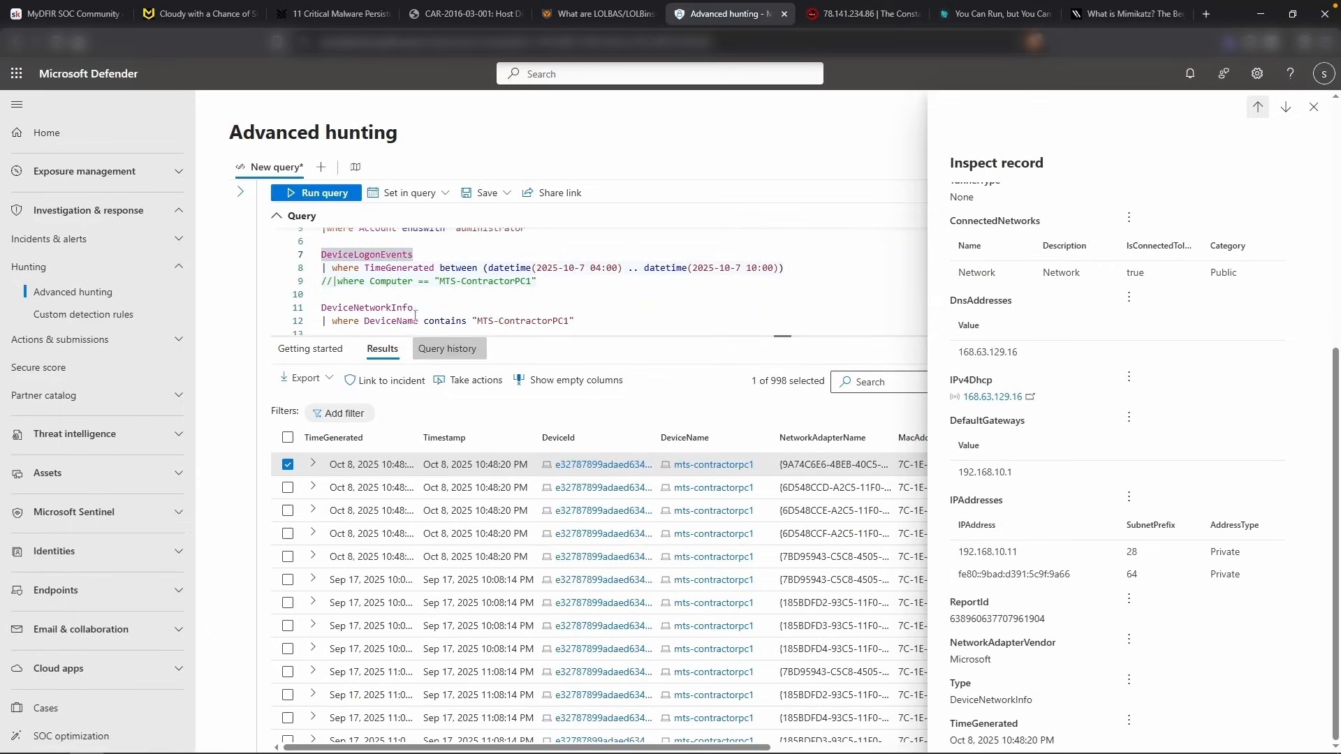
# Re-enable the commented filter in the DeviceLogonEvents query and change its column to RemoteIP
pyautogui.click(357, 282)
pyautogui.click(331, 283)
pyautogui.press('BackSpace')
pyautogui.press('BackSpace')
pyautogui.scroll(1, 349, 279)
pyautogui.click(384, 261)
pyautogui.doubleClick(391, 262)
pyautogui.click(396, 288)
pyautogui.doubleClick(397, 288)
pyautogui.write('Remote')
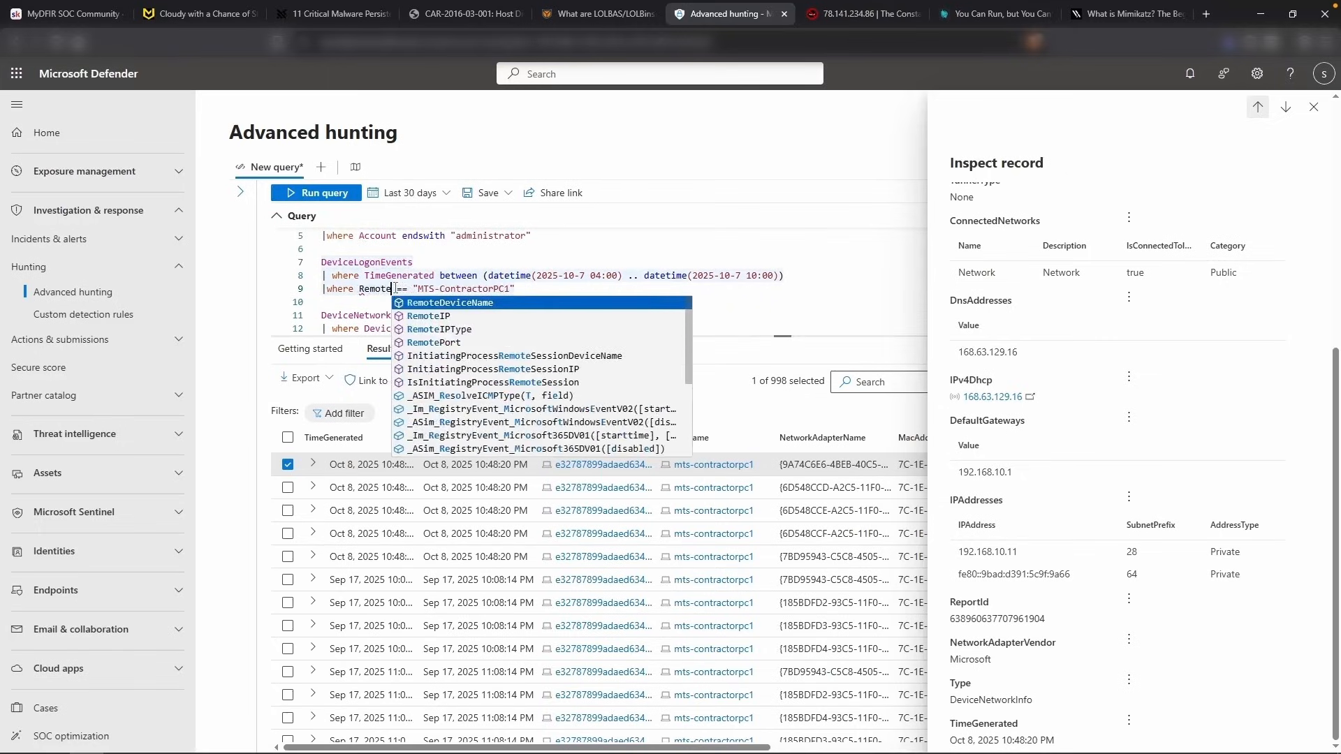
pyautogui.write('IP')
# Set the RemoteIP filter value in the DeviceLogonEvents query to "192.168.10.11" and run the query
pyautogui.click(489, 250)
pyautogui.moveTo(519, 288); pyautogui.dragTo(430, 289)
pyautogui.hotkey('ctrl', 'v')
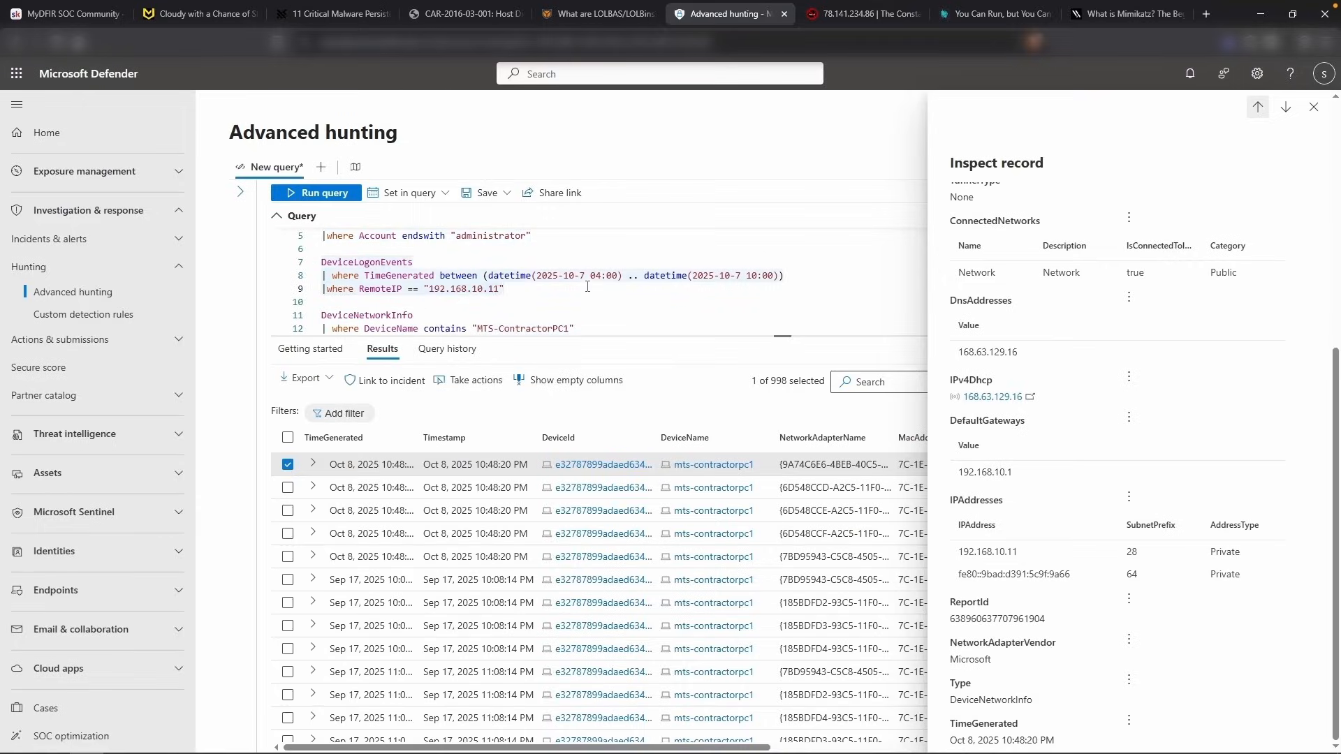
pyautogui.hotkey('shift', 'Return')
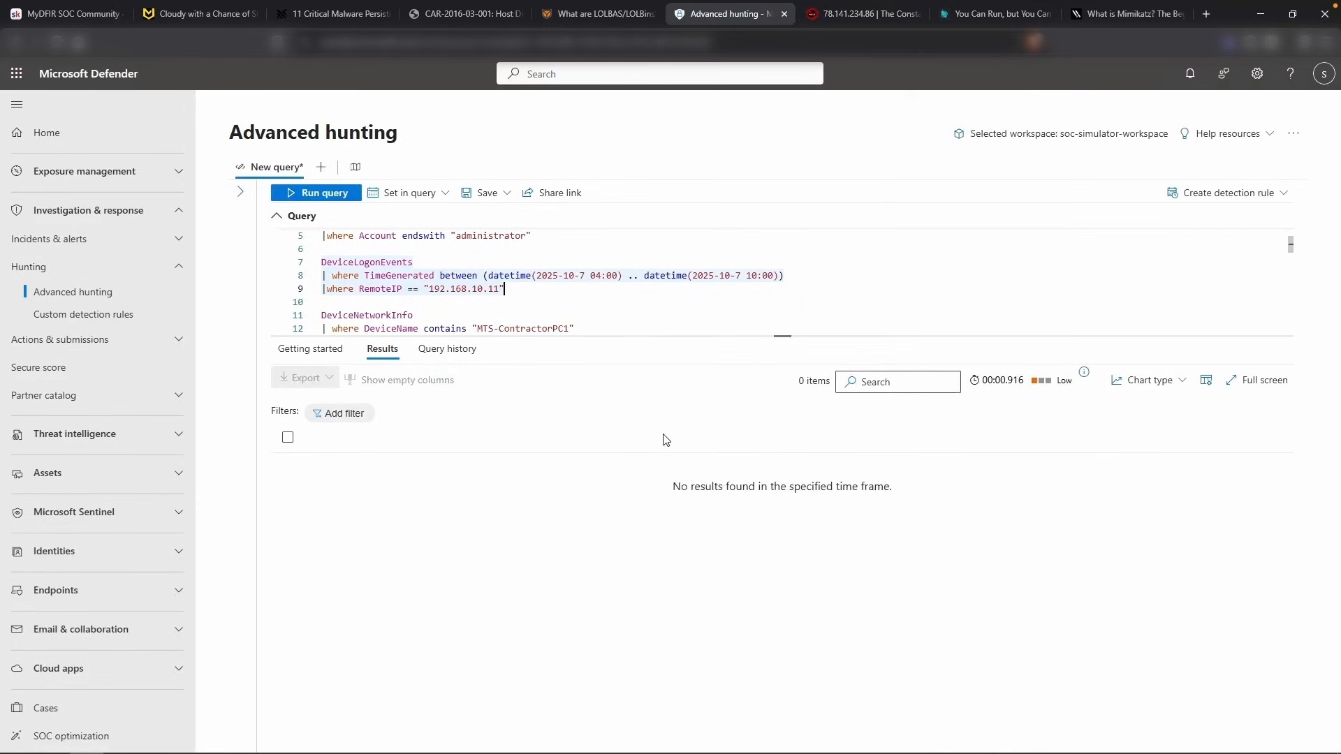
# In the first SecurityEvent query, comment out the Account filter, add IpAddress == "192.168.10.11" and run it
pyautogui.scroll(2, 412, 267)
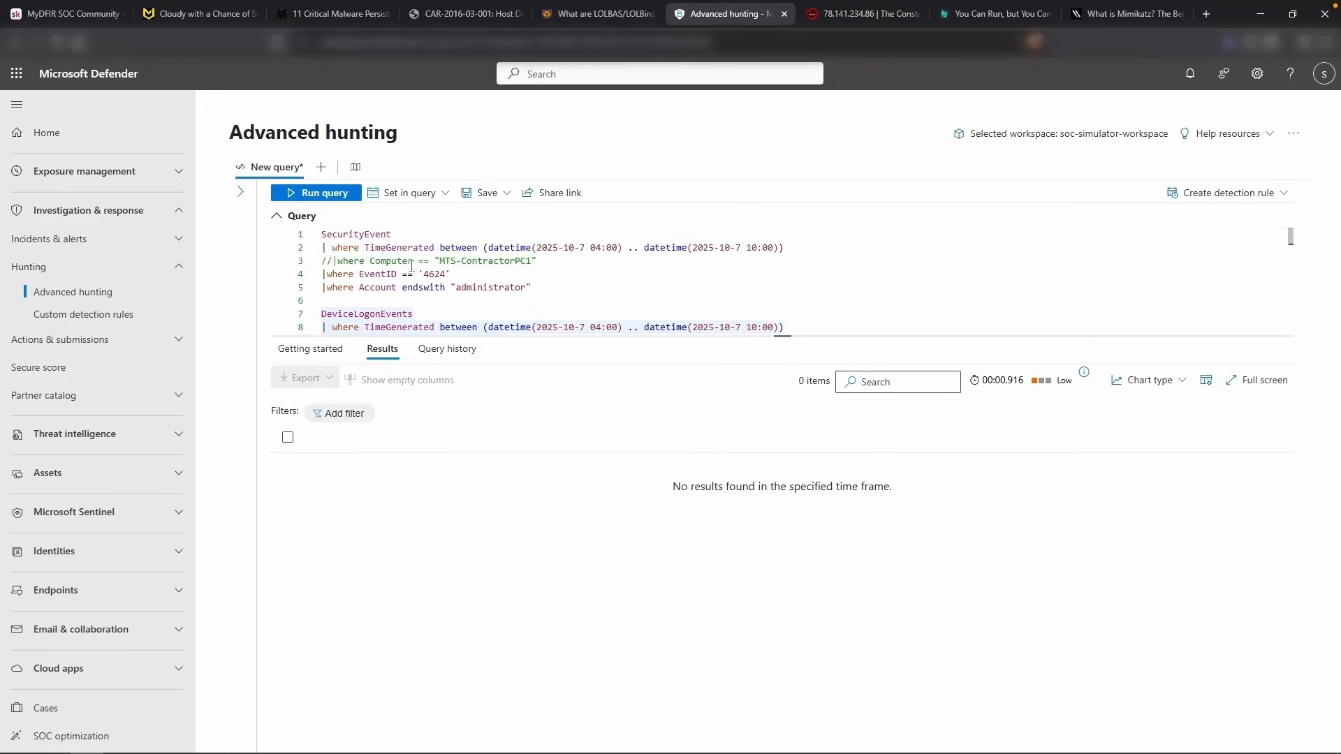
pyautogui.click(526, 287)
pyautogui.hotkey('ctrl', '/')
pyautogui.press('End')
pyautogui.press('Return')
pyautogui.write('|where ')
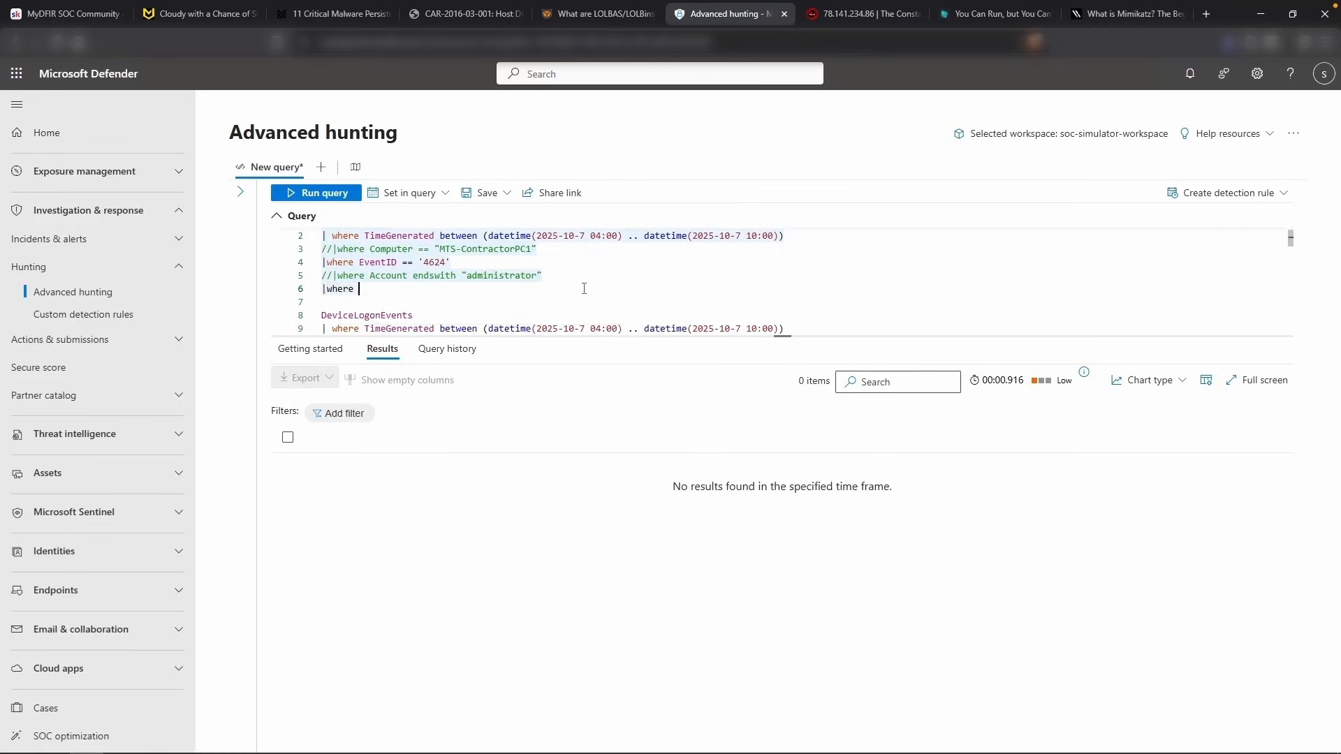
pyautogui.write('IP')
pyautogui.press('Tab')
pyautogui.write('== "192.168.10.11"')
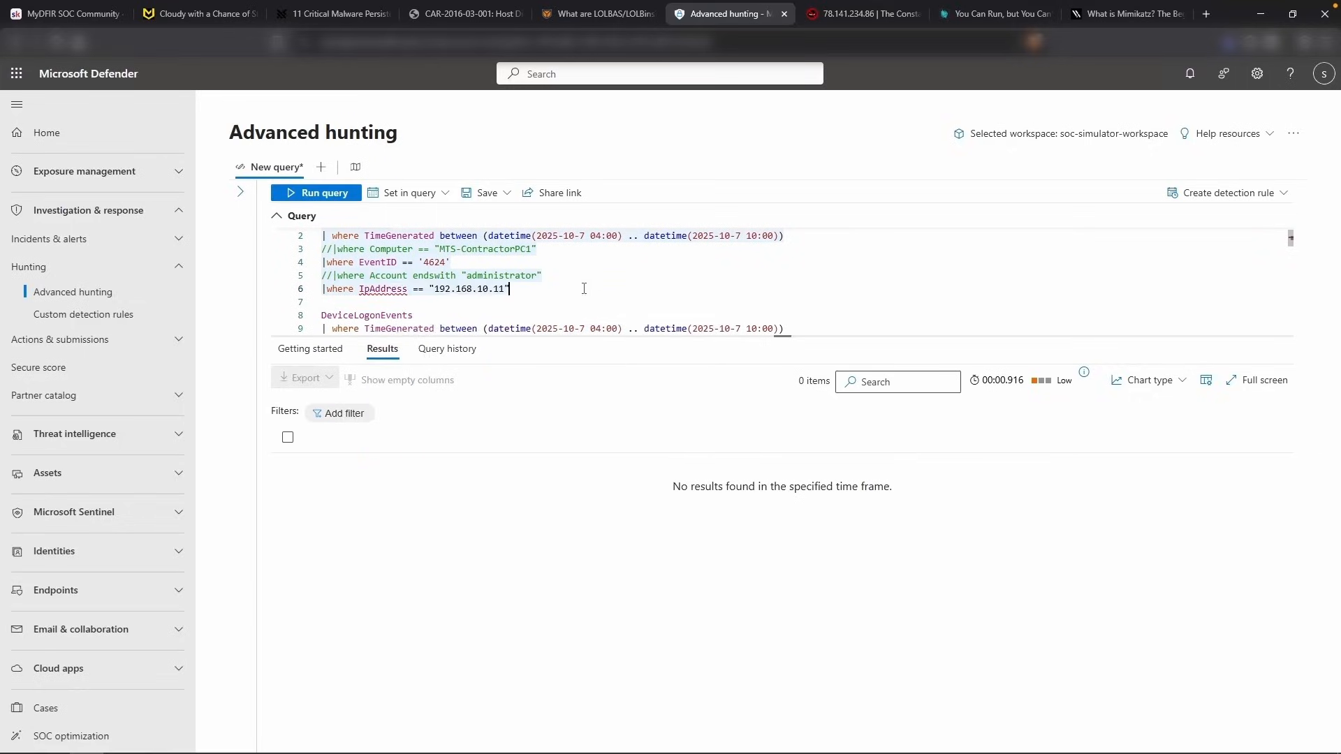
pyautogui.hotkey('shift', 'Return')
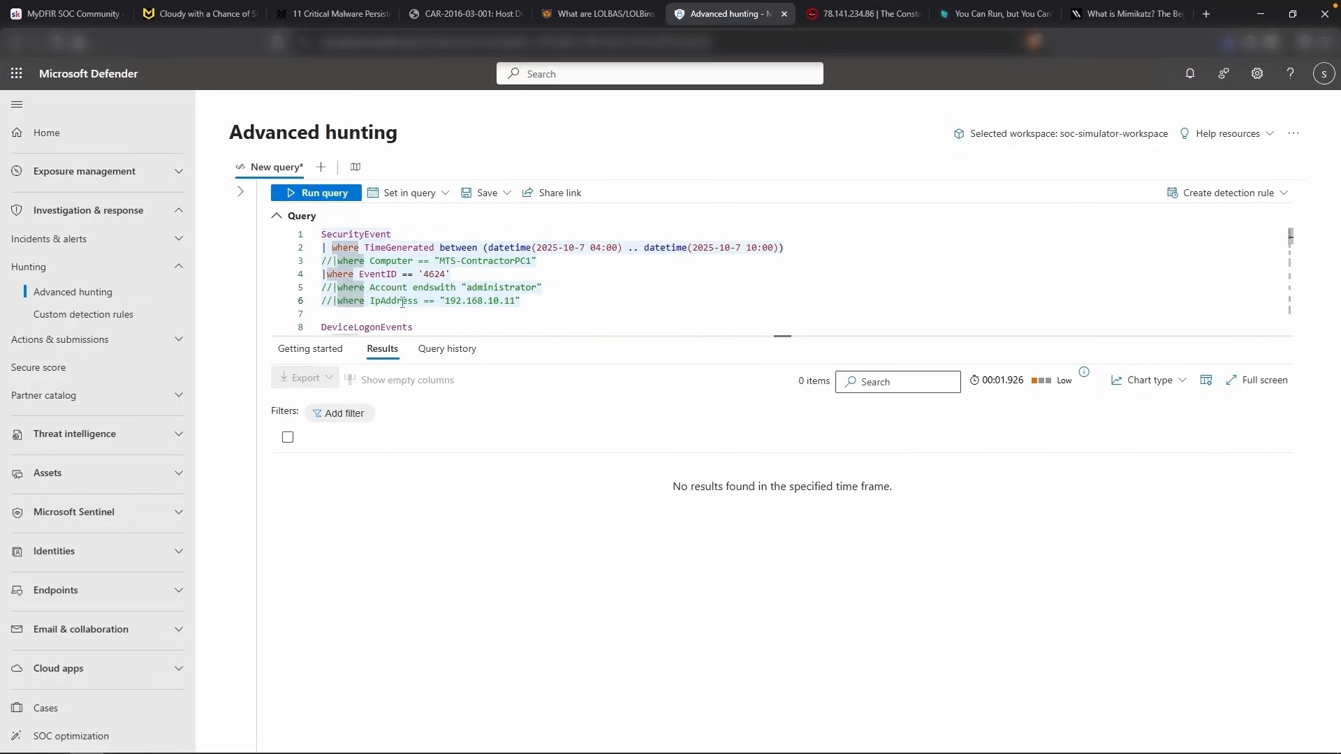
# Comment out the IpAddress filter in the first SecurityEvent query and rerun it with only the time range and EventID 4624
pyautogui.click(402, 301)
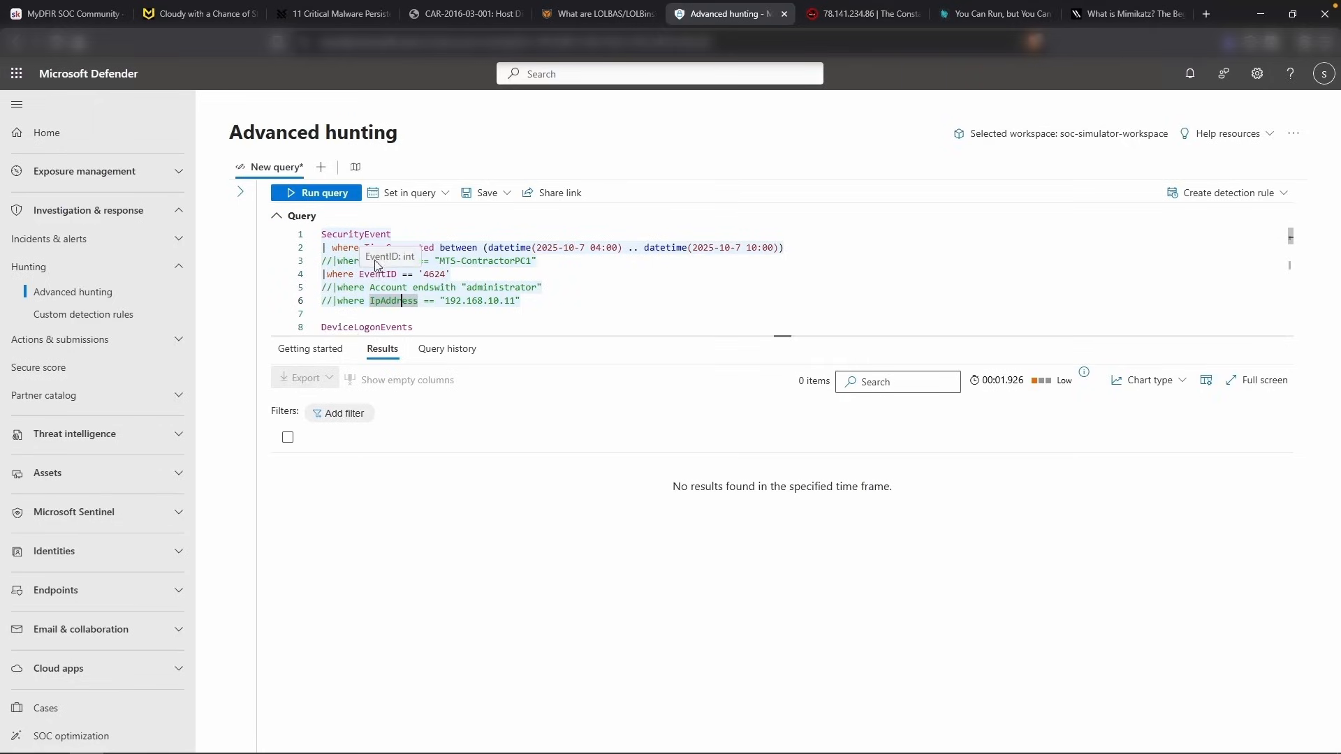
pyautogui.click(455, 249)
pyautogui.click(478, 271)
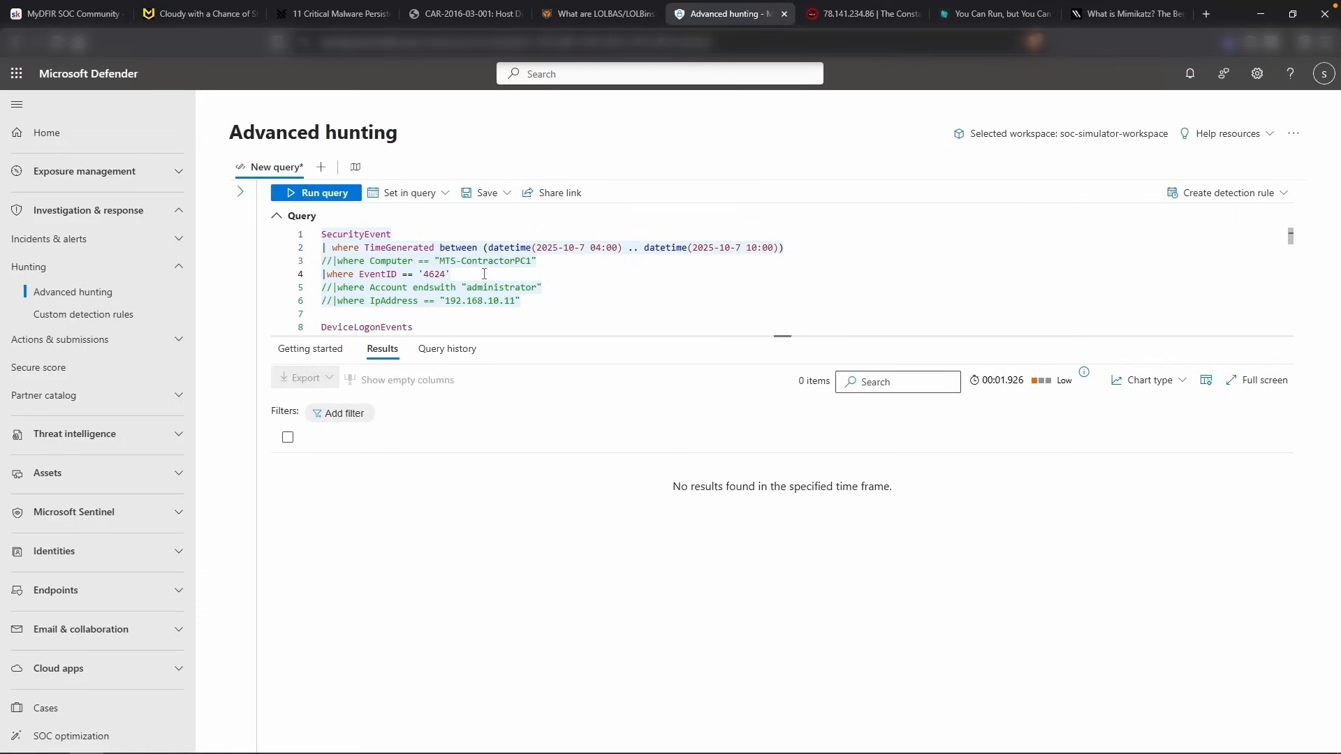
pyautogui.hotkey('shift', 'Return')
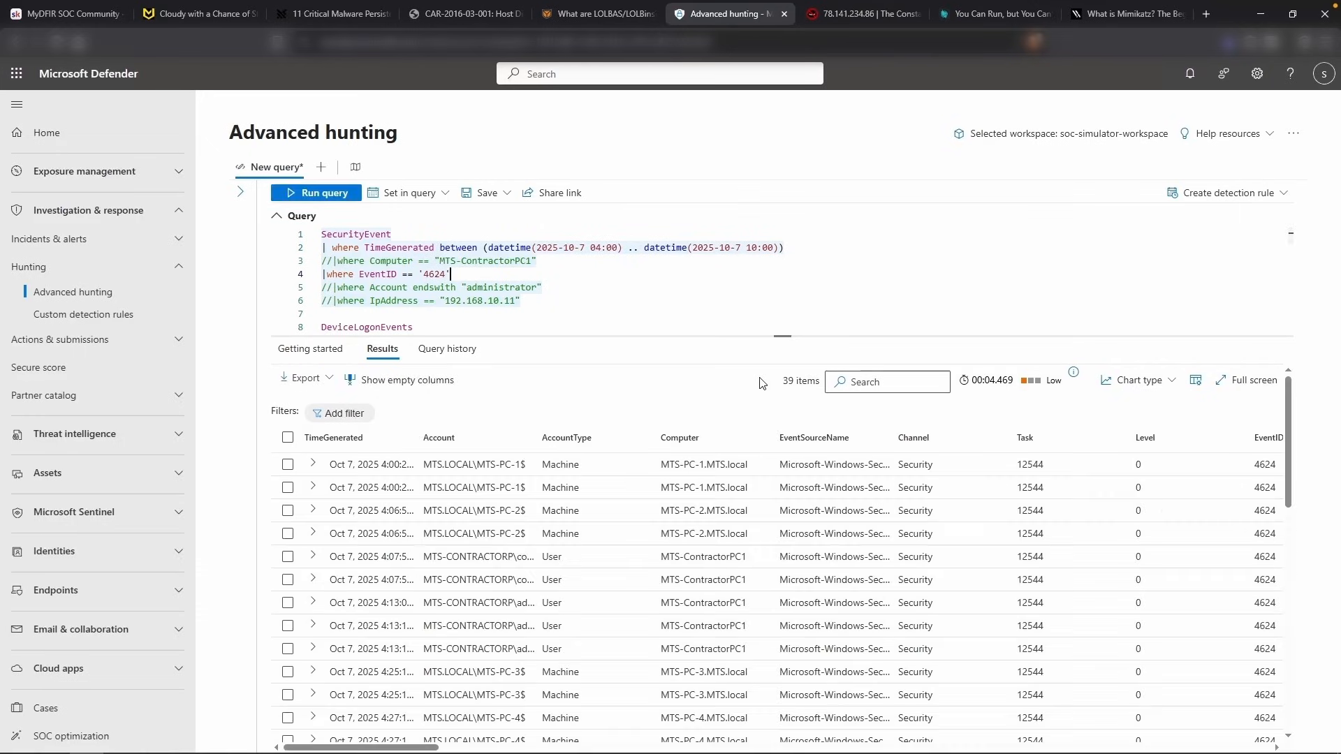
# Add summarize count() by IpAddress, Computer to the first SecurityEvent query and run it
pyautogui.click(570, 300)
pyautogui.press('Return')
pyautogui.write('|summarize count')
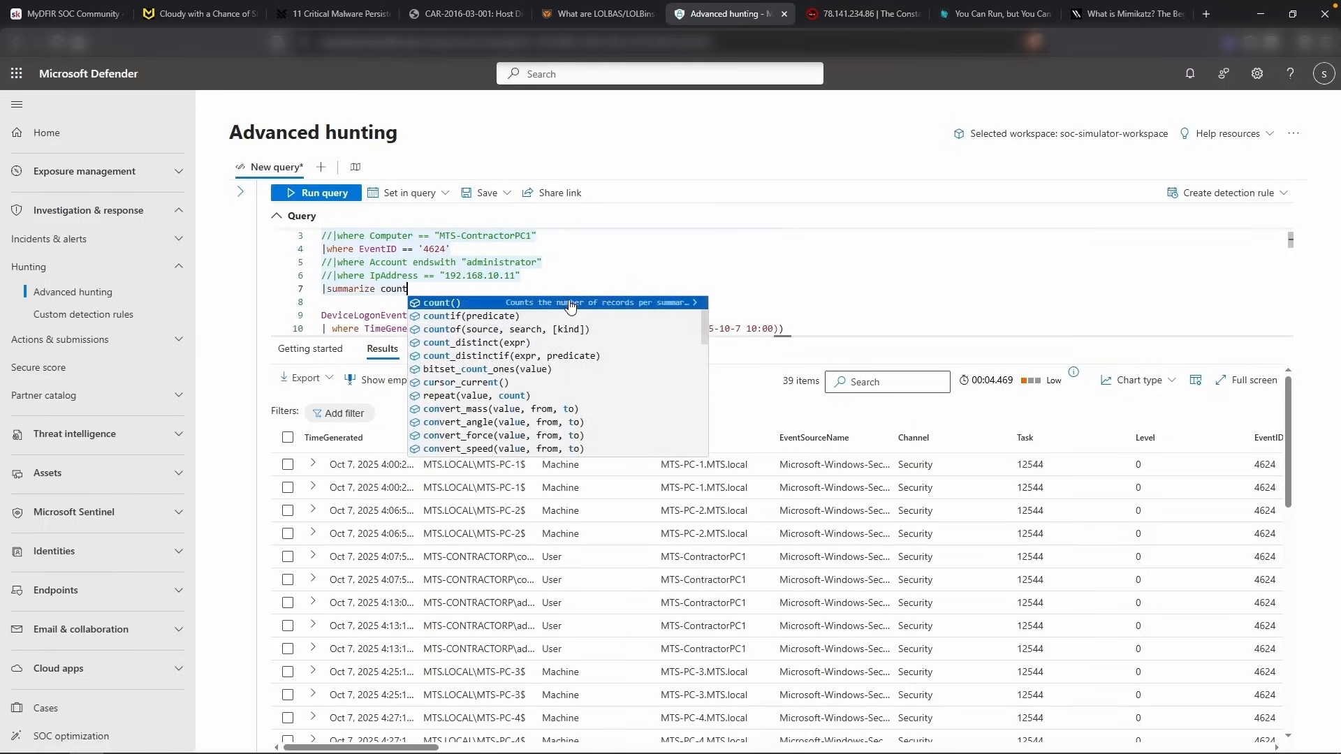
pyautogui.press('Tab')
pyautogui.write('by ')
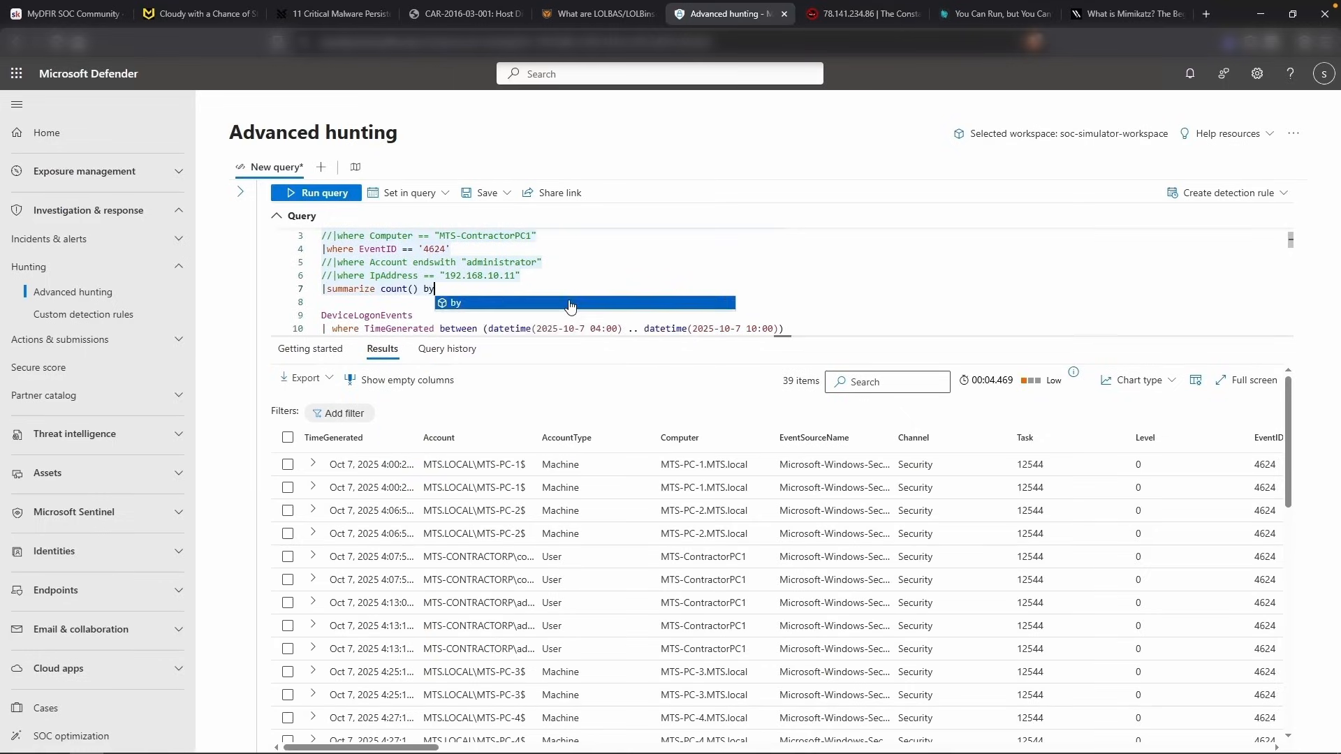
pyautogui.write('Ip')
pyautogui.press('Tab')
pyautogui.write(', Computer')
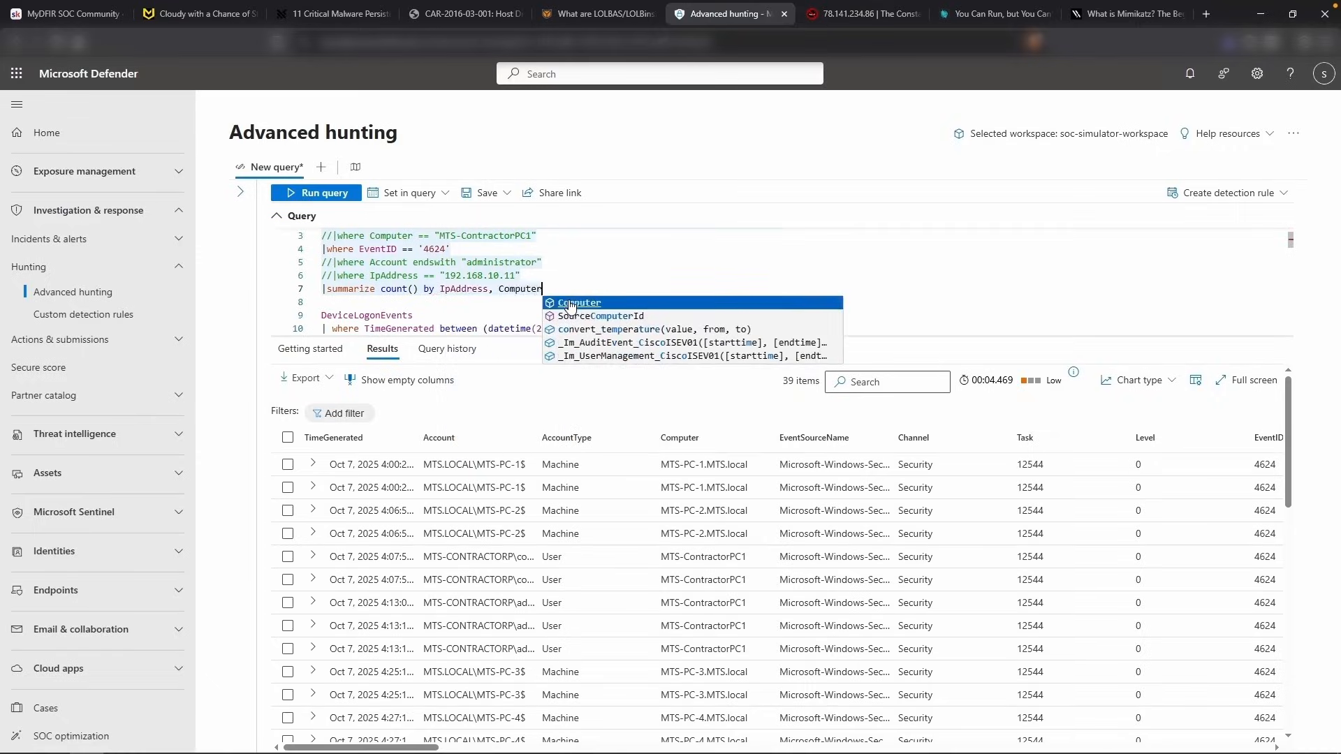
pyautogui.hotkey('shift', 'Return')
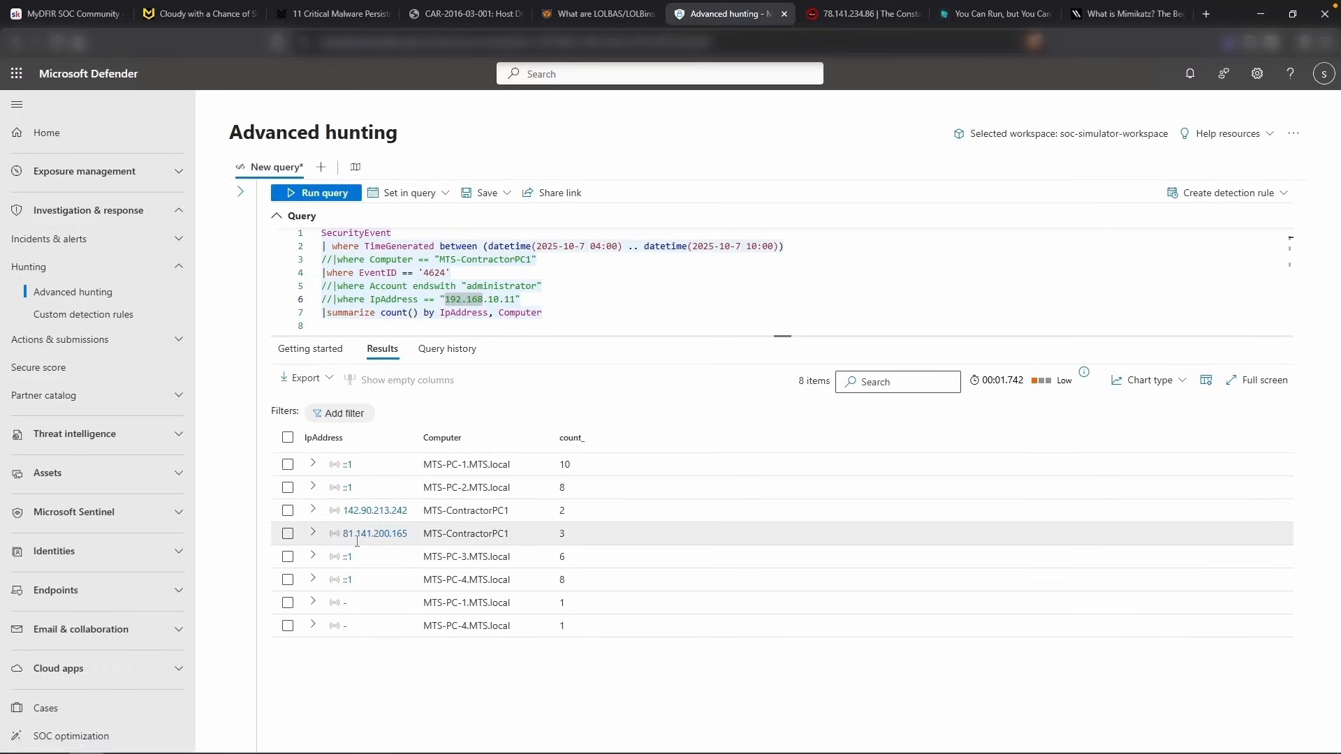
# Comment out the RemoteIP filter in the DeviceLogonEvents query and rerun it
pyautogui.scroll(-2, 446, 322)
pyautogui.click(445, 326)
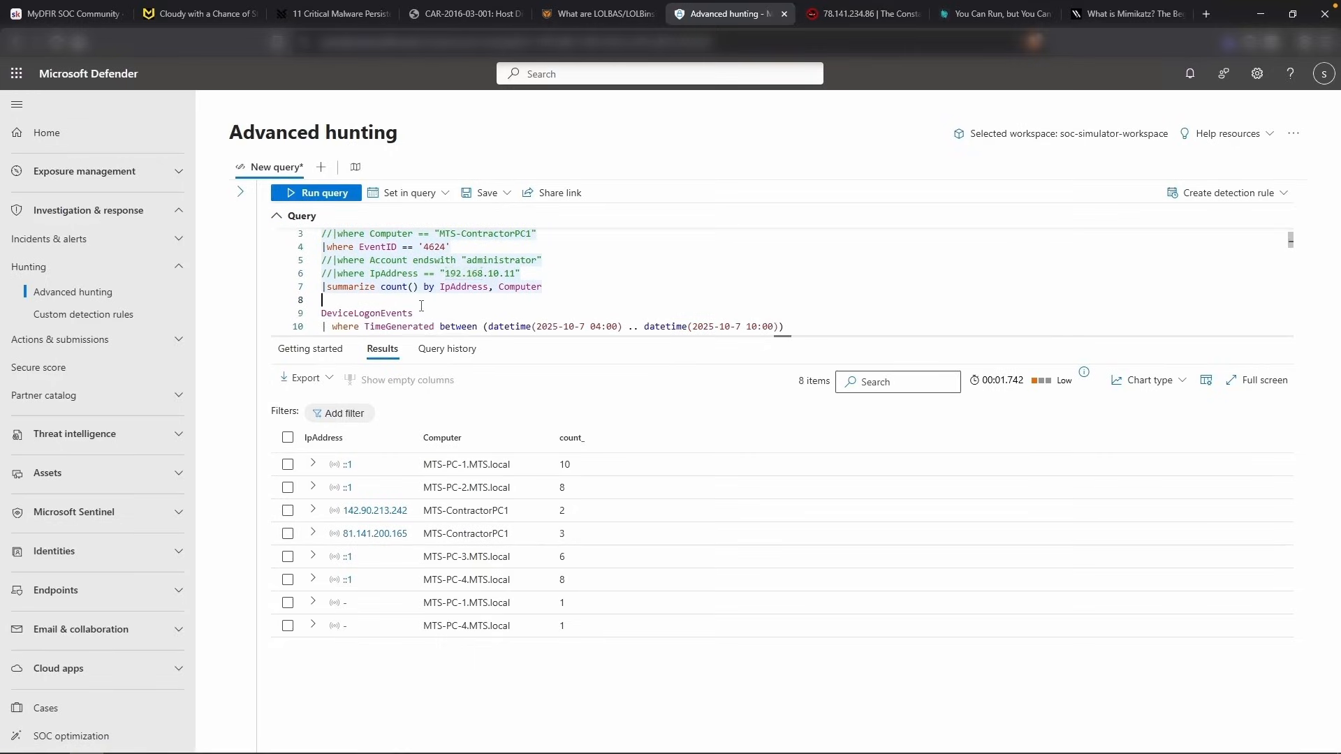
pyautogui.click(432, 334)
pyautogui.scroll(-1, 432, 333)
pyautogui.press('Home')
pyautogui.write('//')
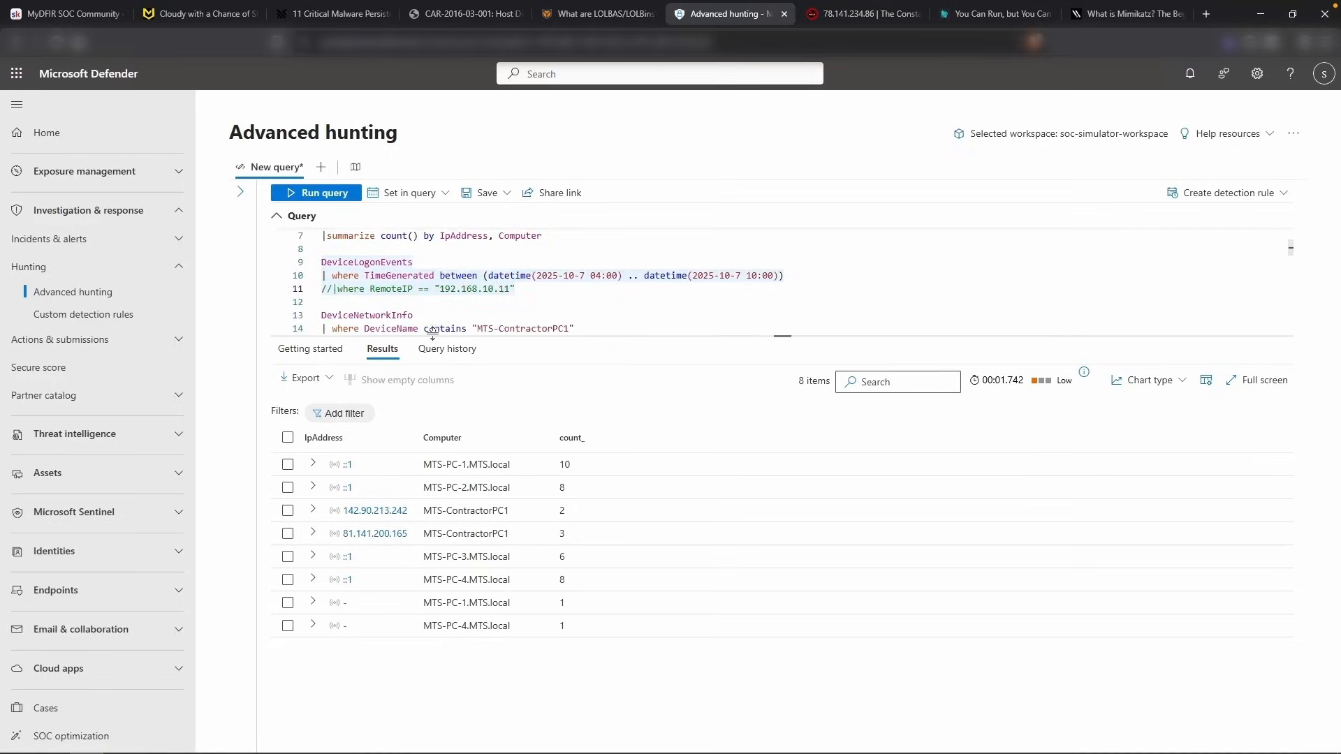
# Add the filter AccountName !endswith "$" to the DeviceLogonEvents query and run it
pyautogui.write('|wh')
pyautogui.write('ere ')
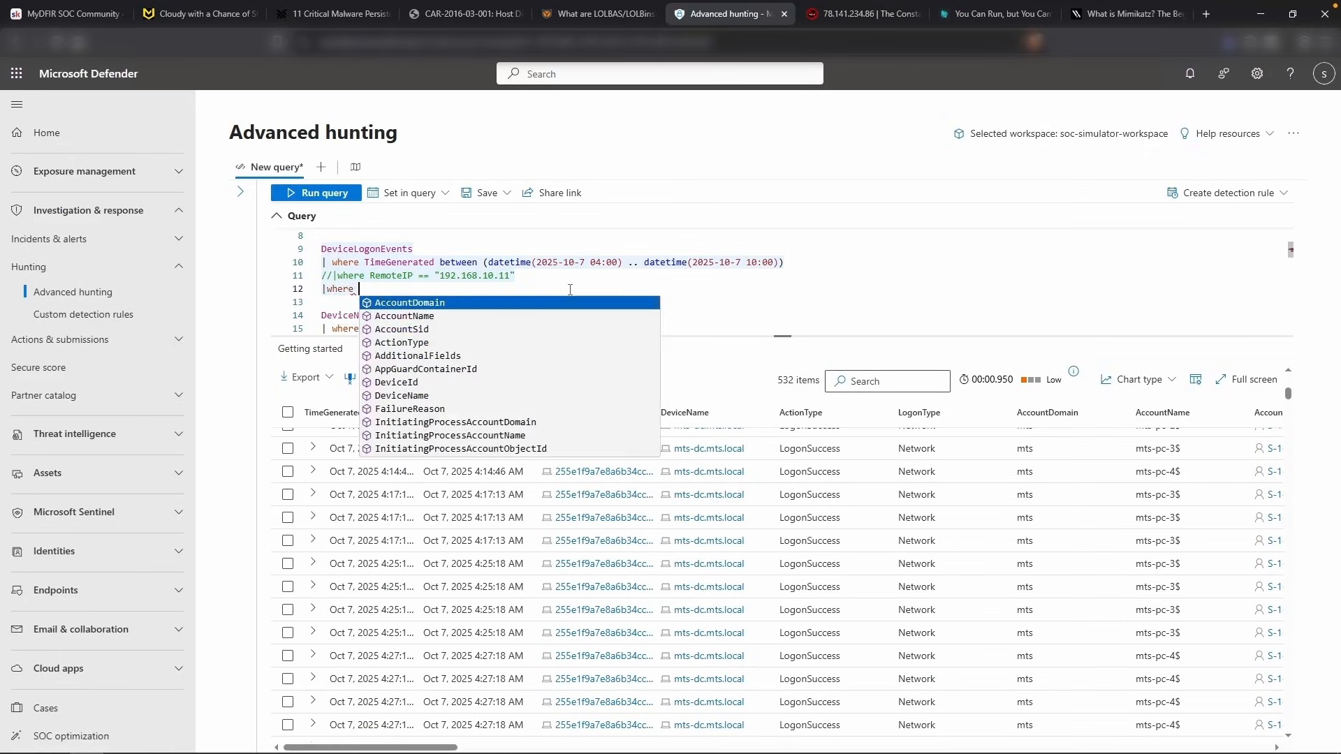
pyautogui.write('AccountName !ends')
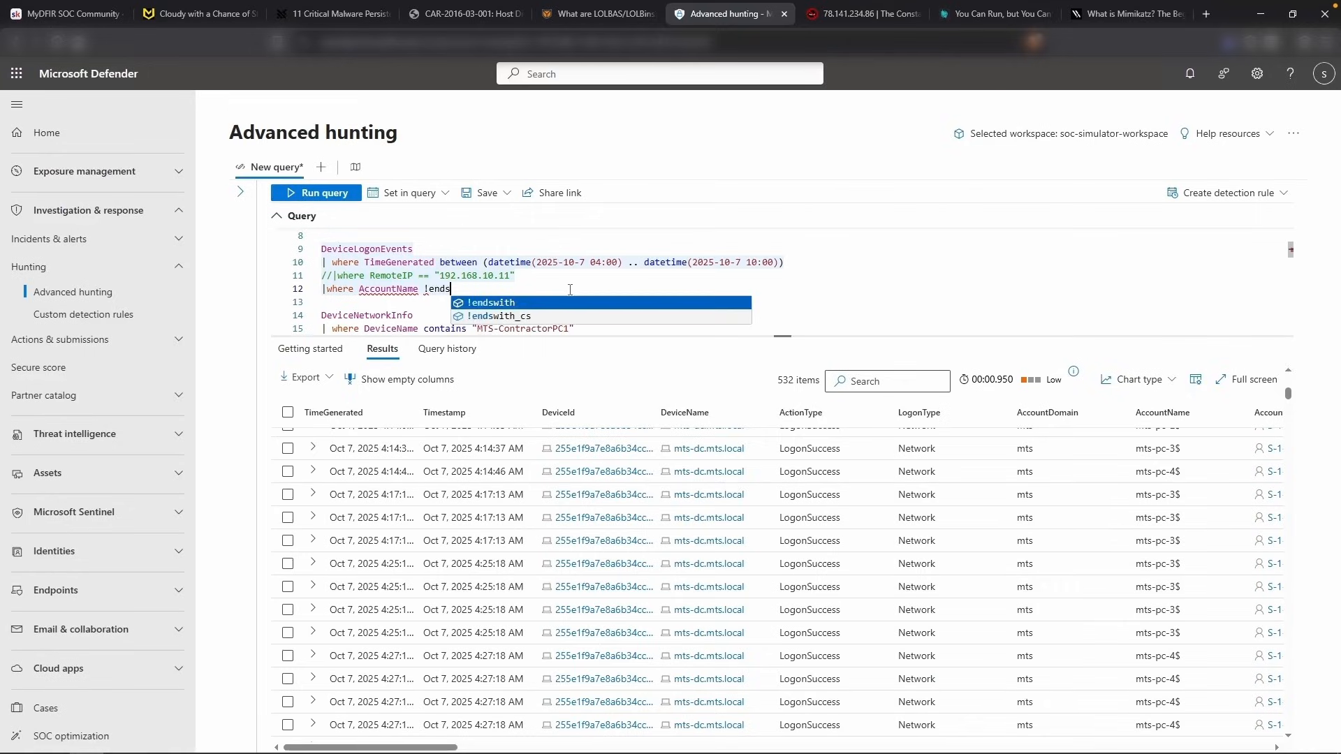
pyautogui.press('Tab')
pyautogui.write('"$')
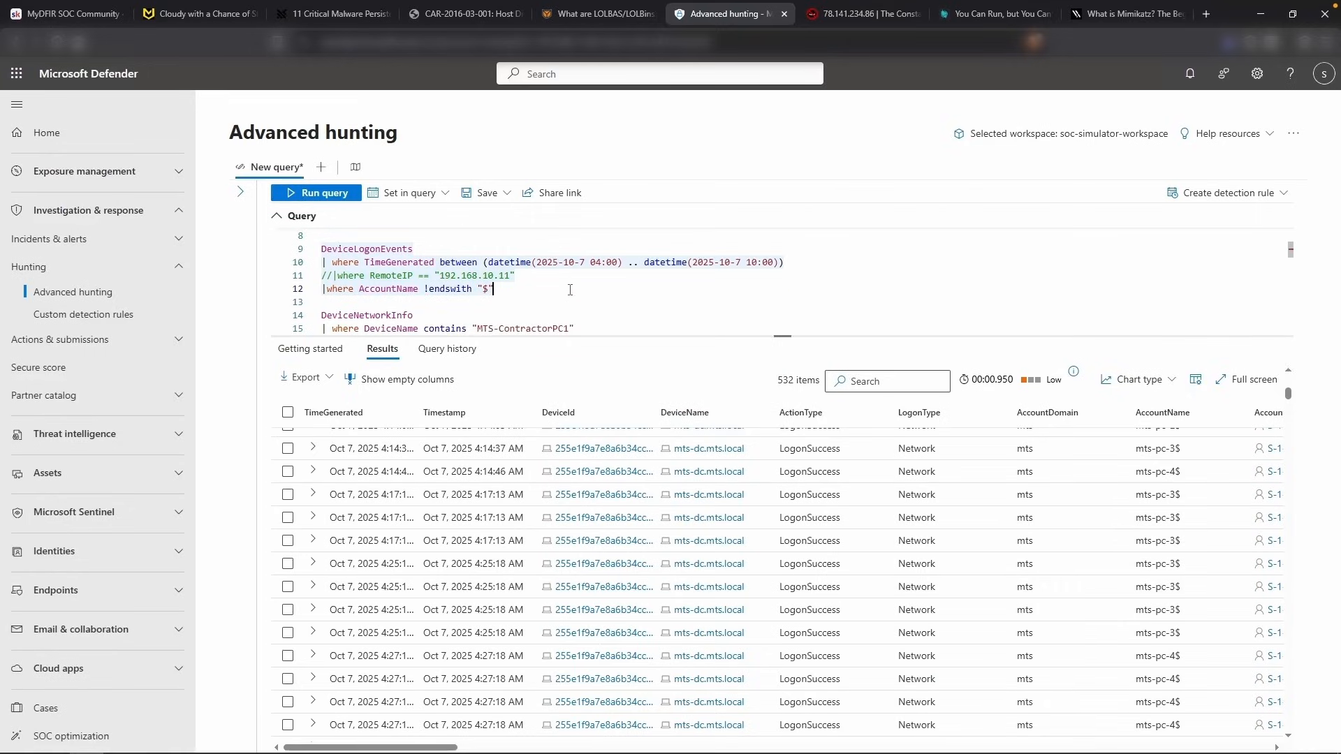
pyautogui.hotkey('shift', 'Return')
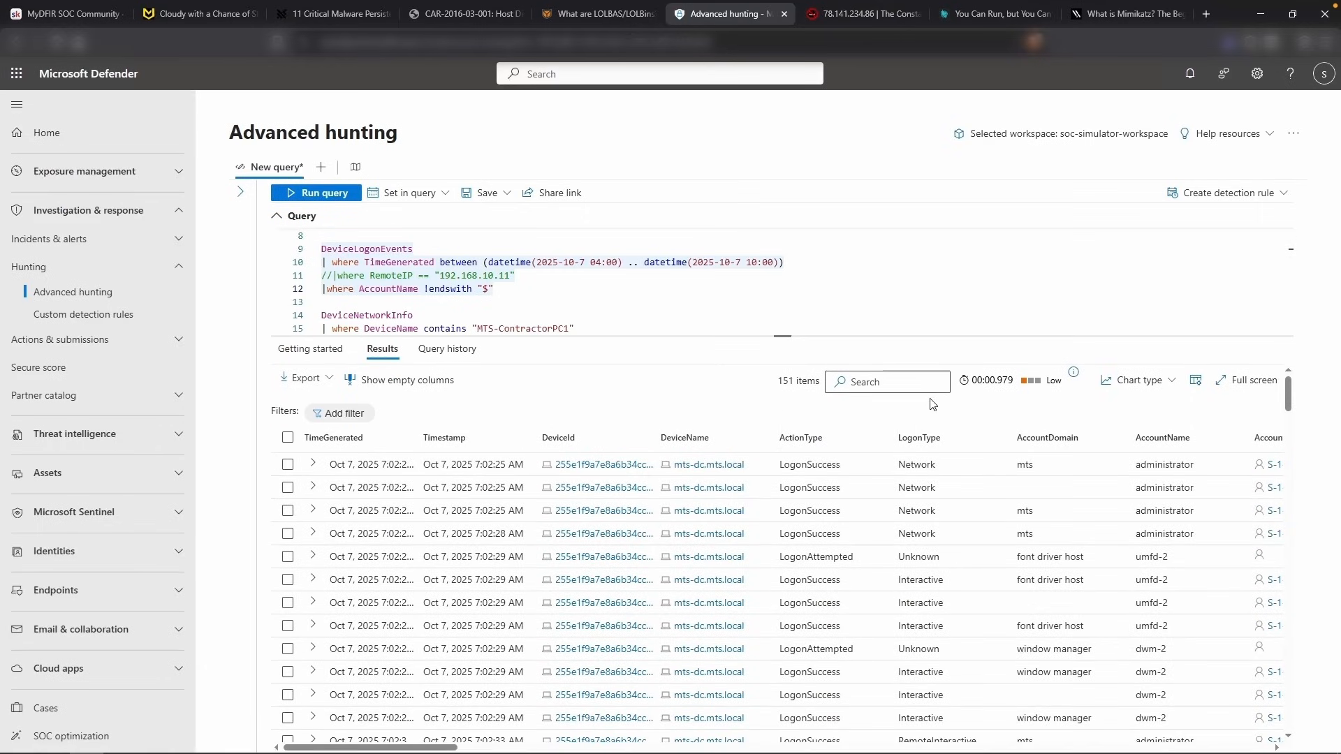
# Add the filter AccountName == 'administrator' to the DeviceLogonEvents query and run it
pyautogui.click(640, 298)
pyautogui.press('Return')
pyautogui.press('BackSpace')
pyautogui.press('Return')
pyautogui.press('Up')
pyautogui.write('|wh')
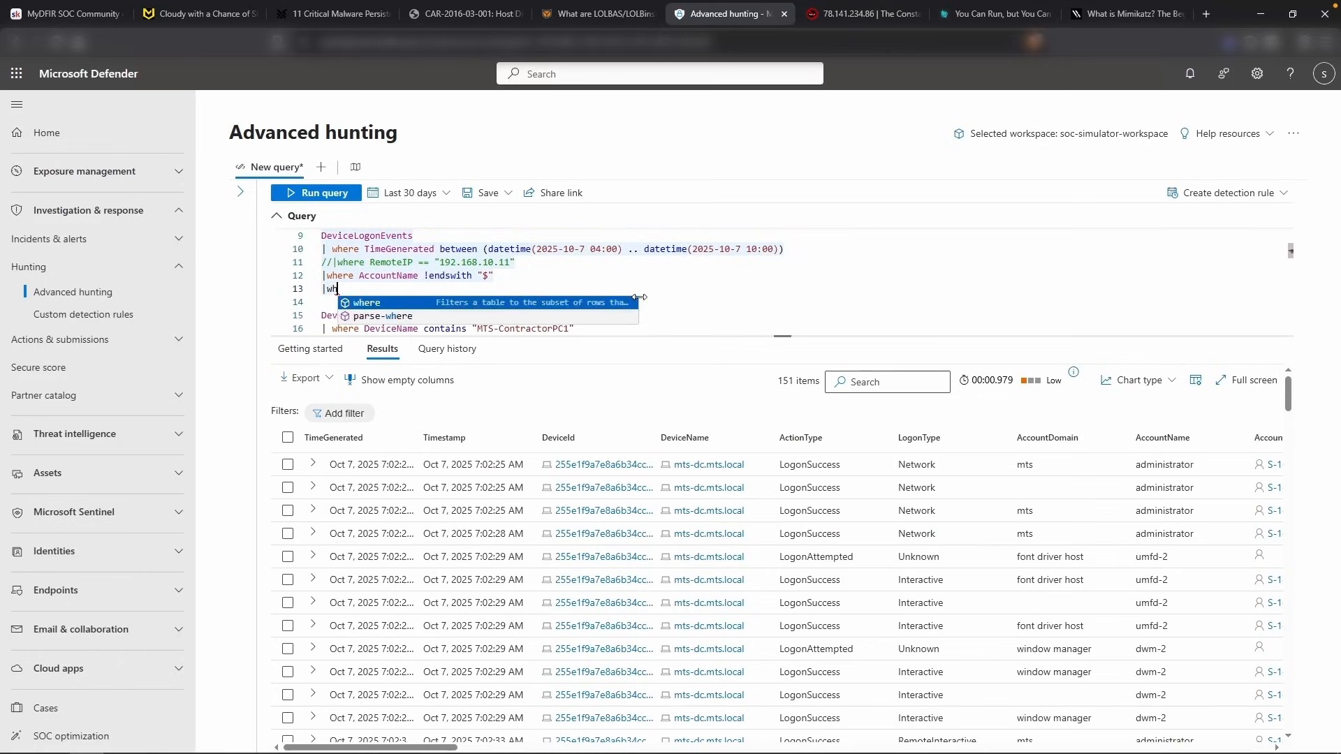
pyautogui.write("ere AccountName == 'admi")
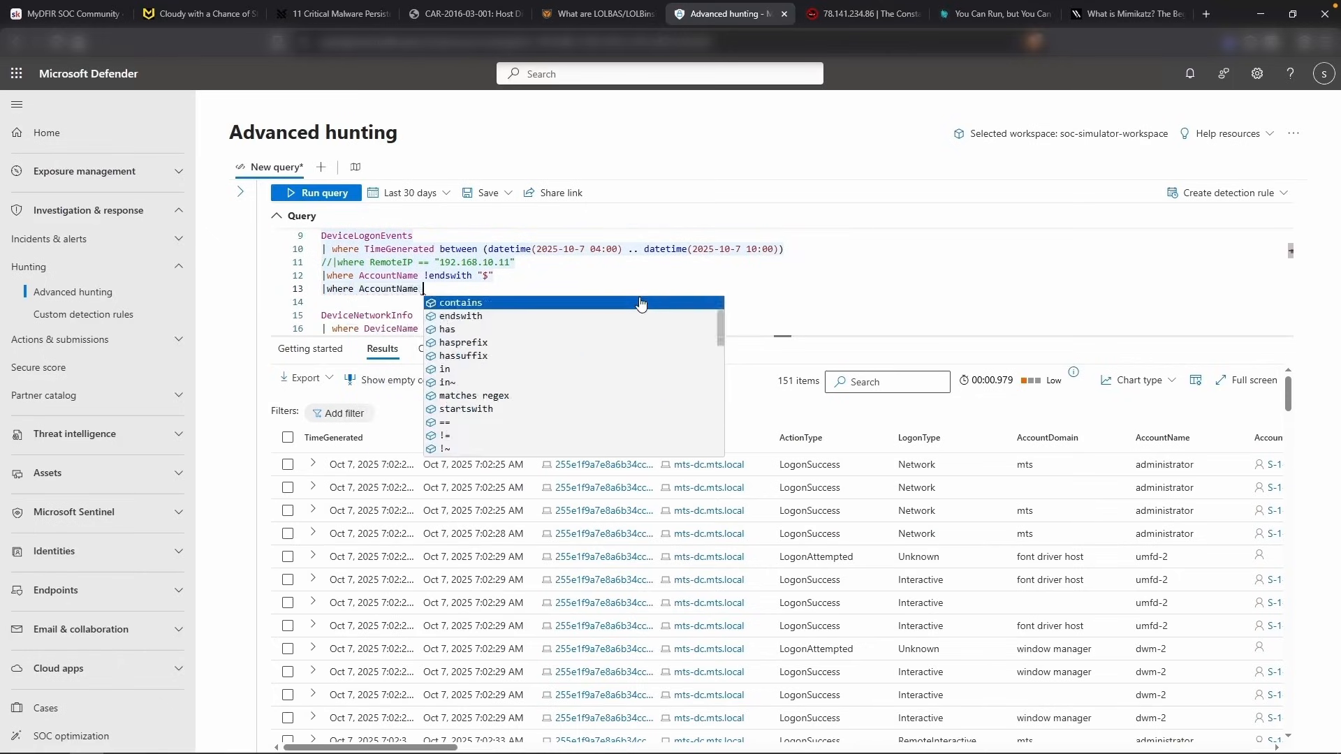
pyautogui.write('nistrator')
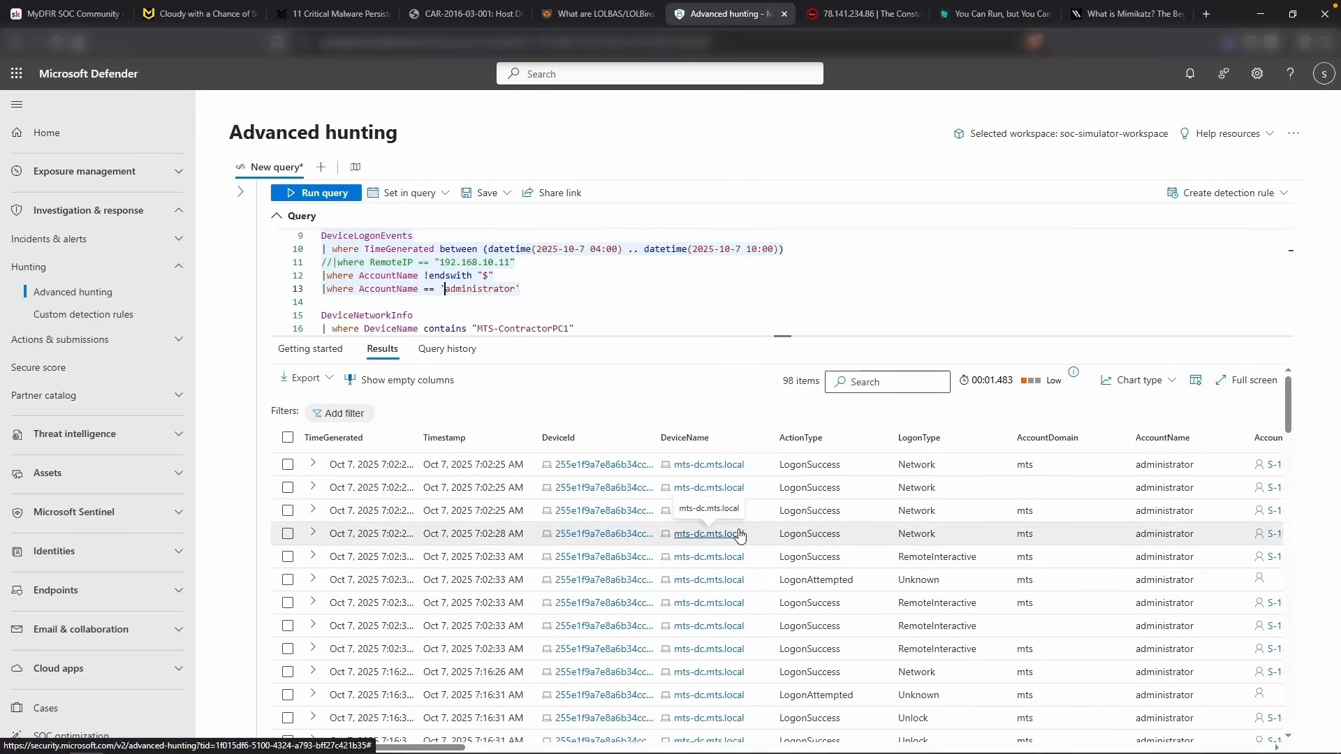
# Add the filter LogonType == "RemoteInteractive" to the DeviceLogonEvents query and run it
pyautogui.click(566, 293)
pyautogui.press('Return')
pyautogui.write('|where')
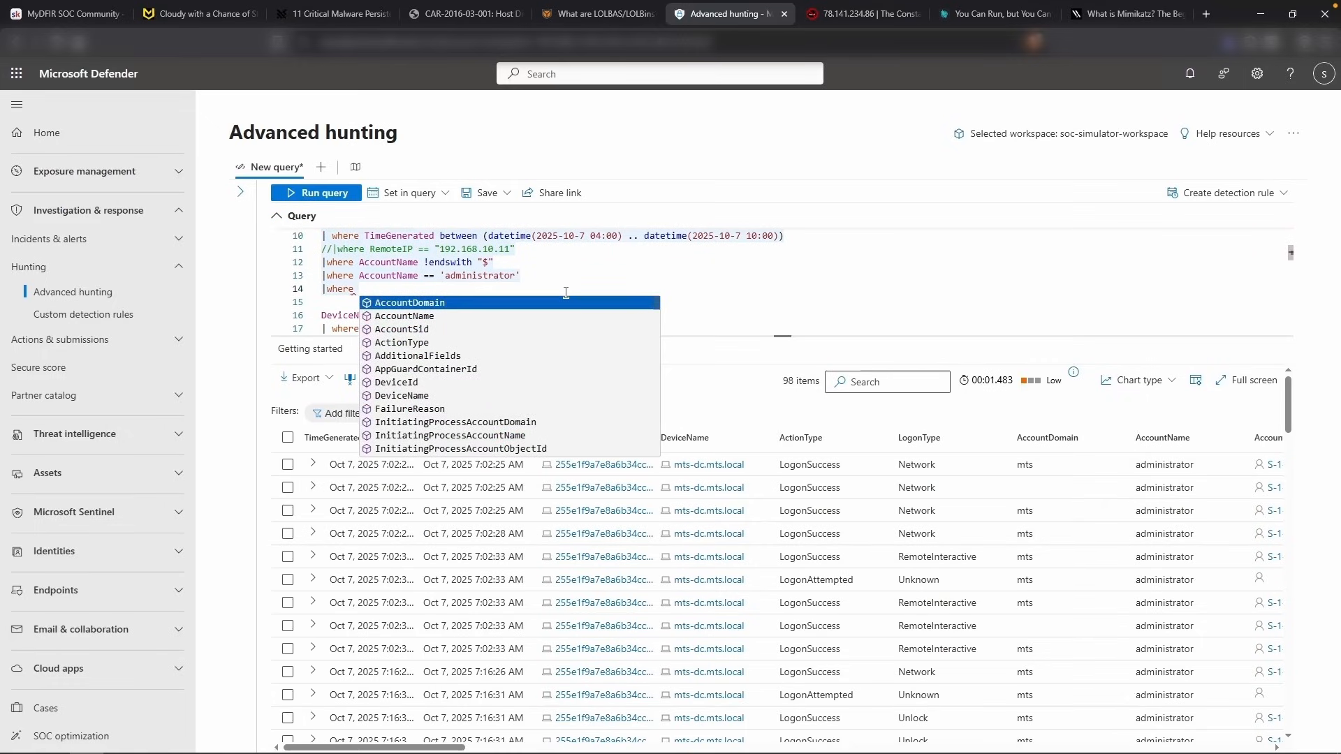
pyautogui.write('Logon')
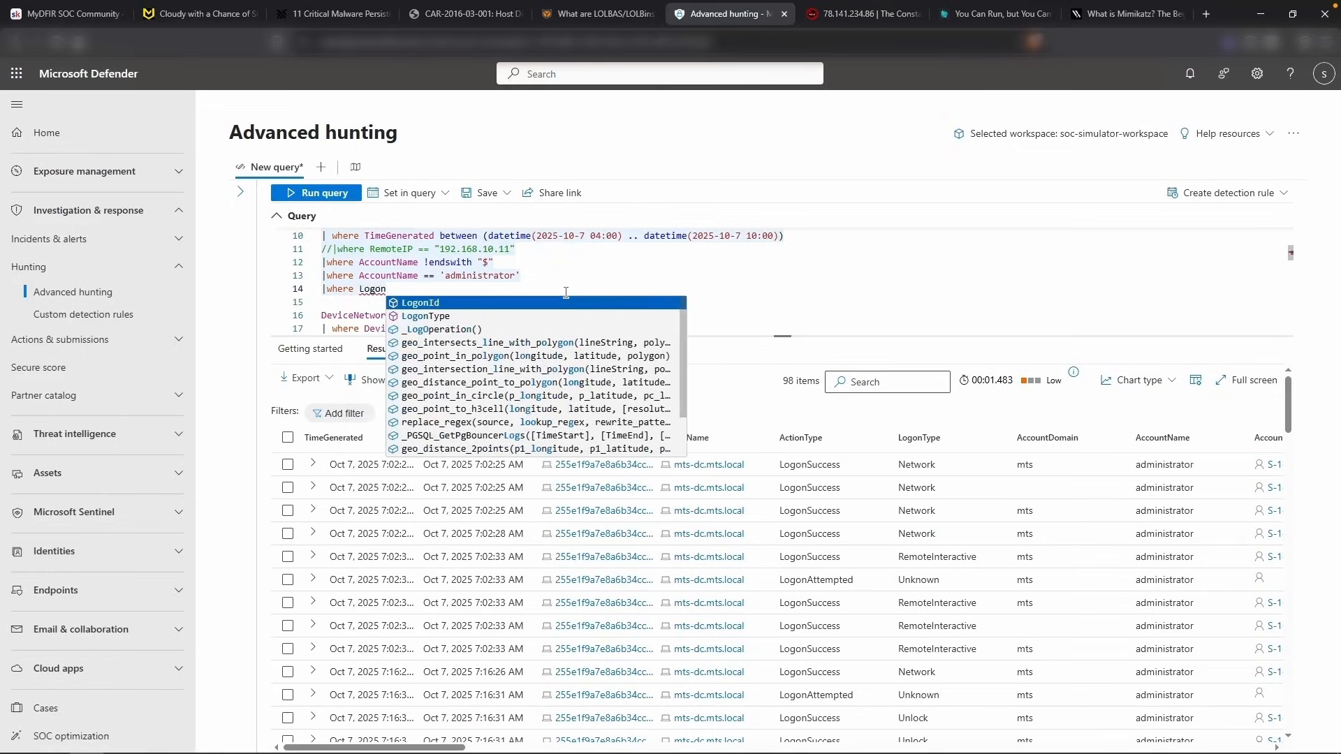
pyautogui.write('Type == "Rem')
pyautogui.write('oteInterat')
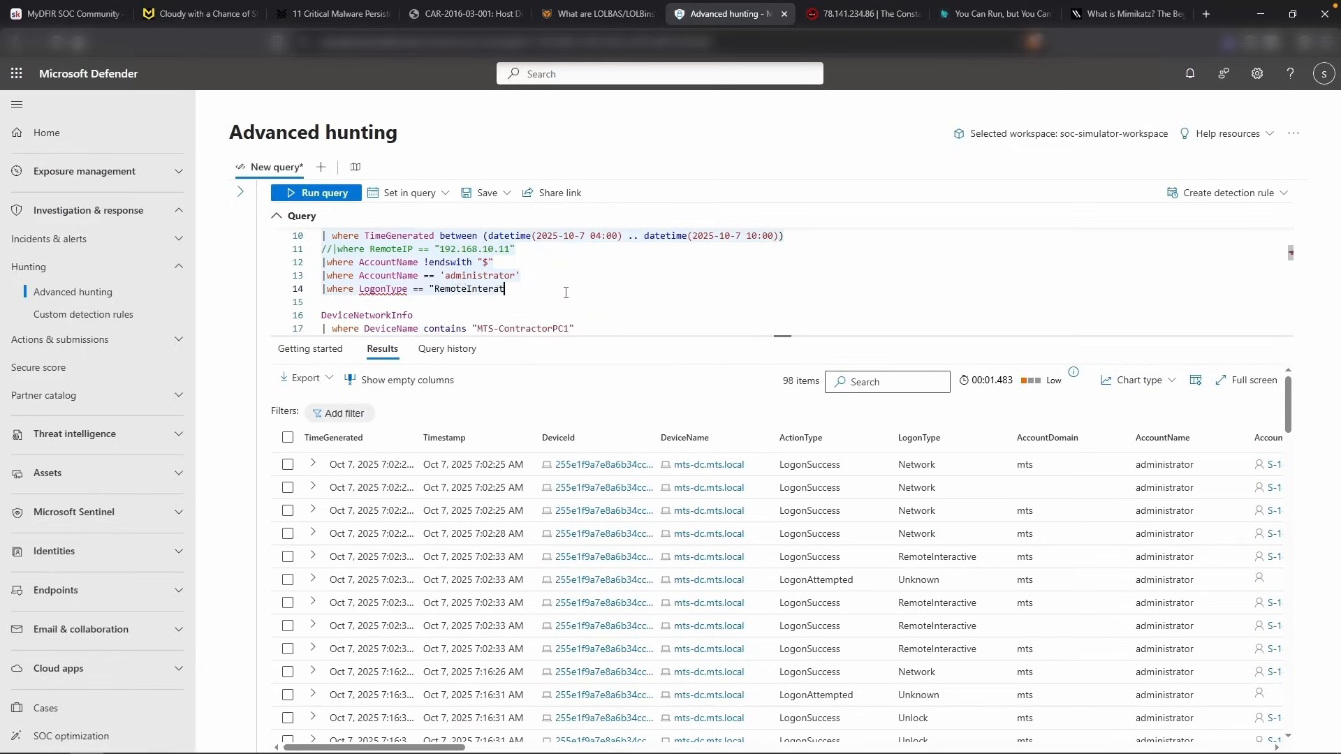
pyautogui.press('BackSpace')
pyautogui.write('ctive"')
pyautogui.hotkey('shift', 'Return')
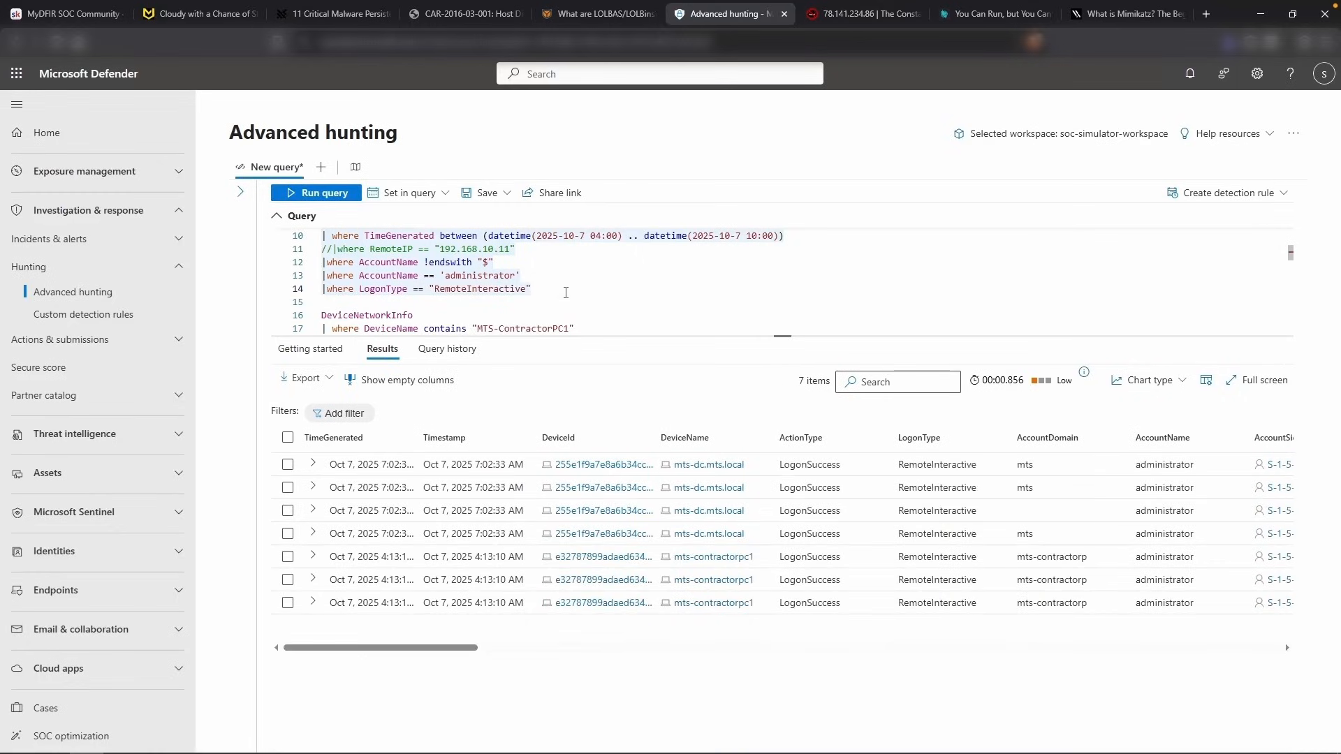
# Sort the logon results by TimeGenerated ascending and look up the MTS-DC logon's remote IP 74.249.82.128 in AbuseIPDB
pyautogui.click(334, 437)
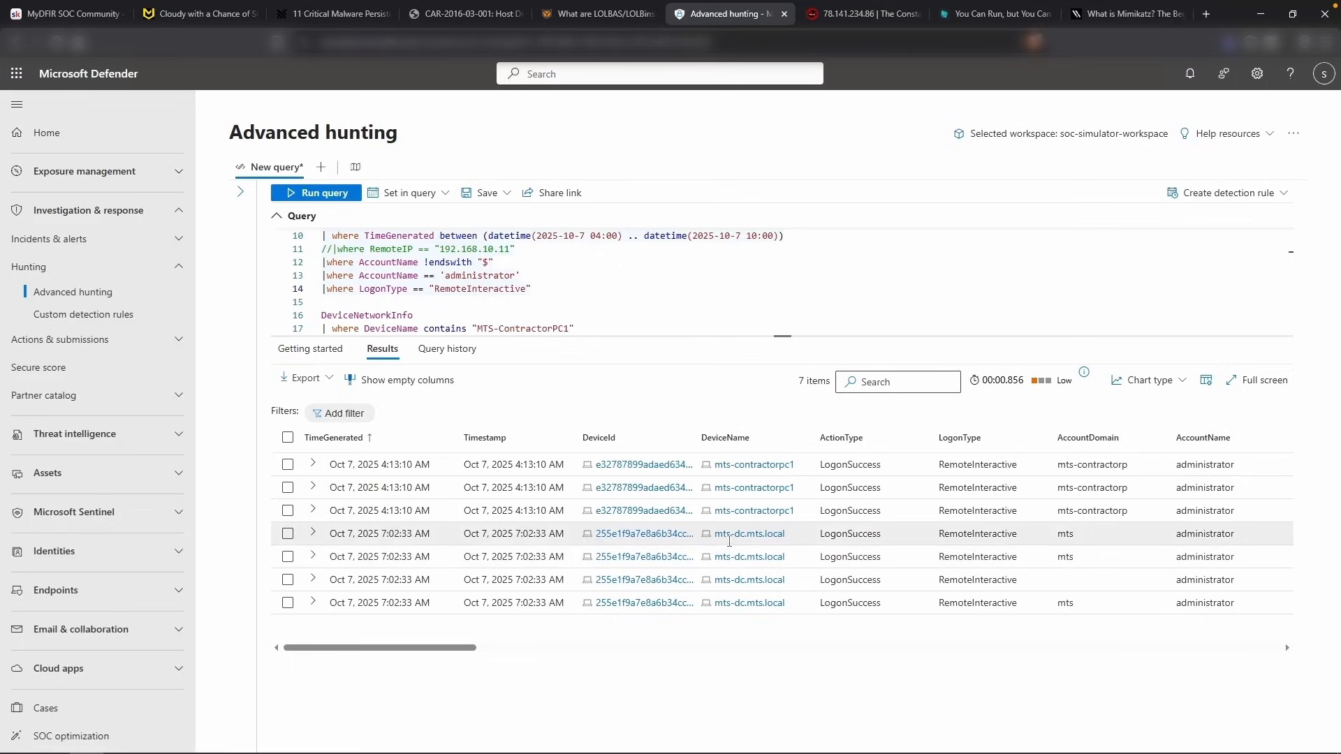
pyautogui.hscroll(5, 834, 552)
pyautogui.hscroll(10, 835, 552)
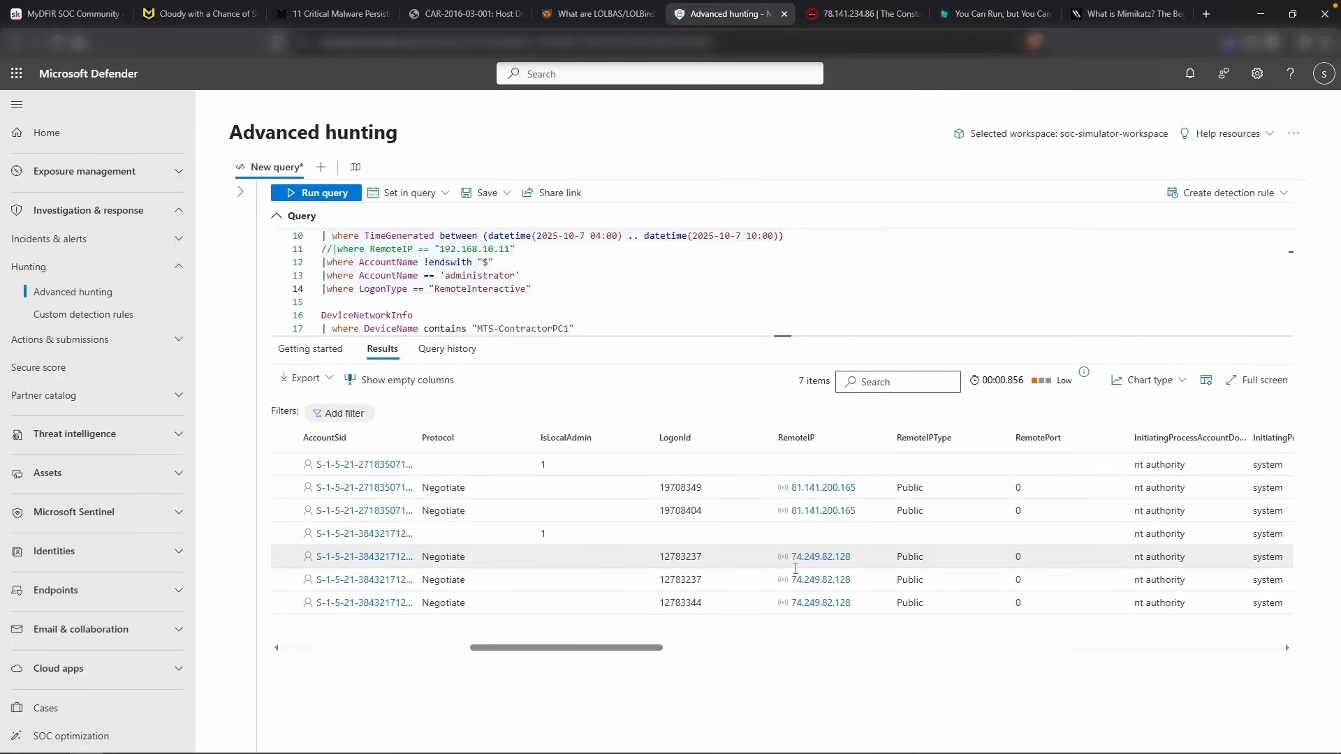
pyautogui.doubleClick(820, 556)
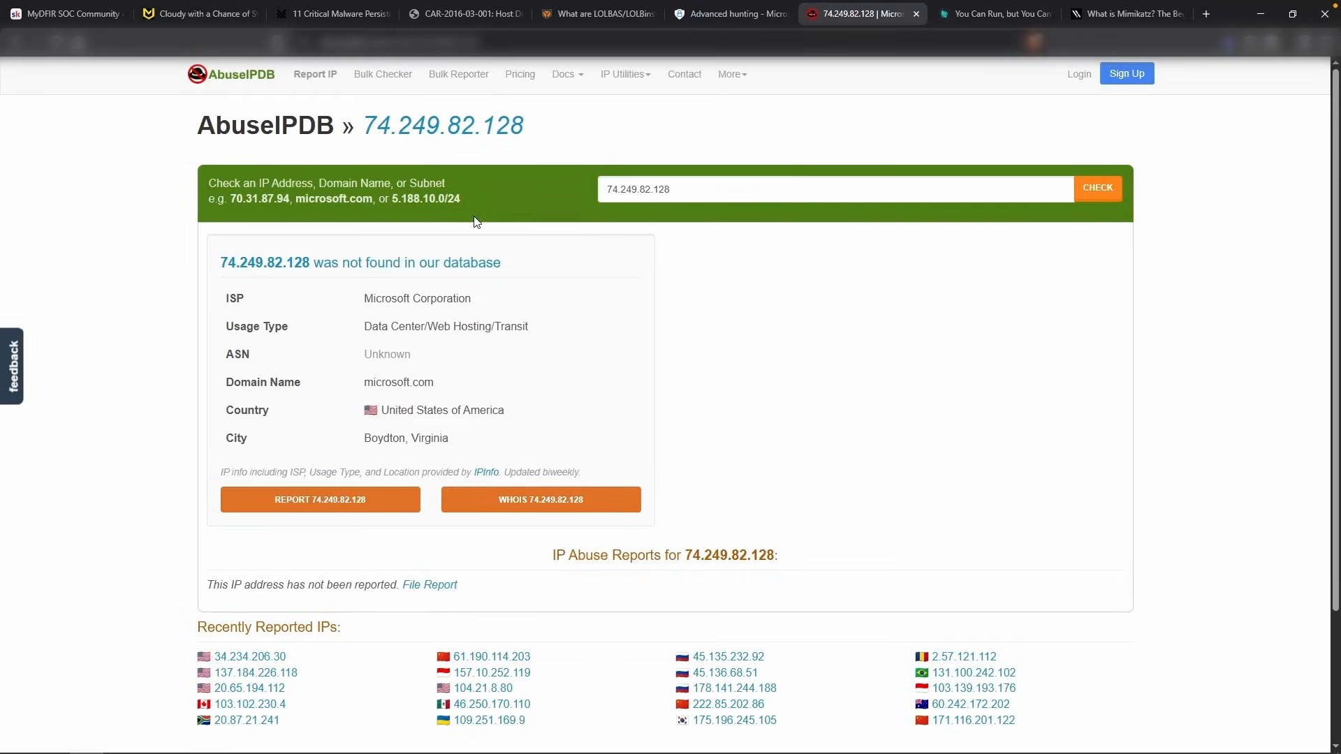
# Add the Notepad timeline entry "Oct 7, 2025 7:02:33 AM - Administrator logged into MTS-DC from 74.249.82.128 (Microsoft)"
pyautogui.click(698, 16)
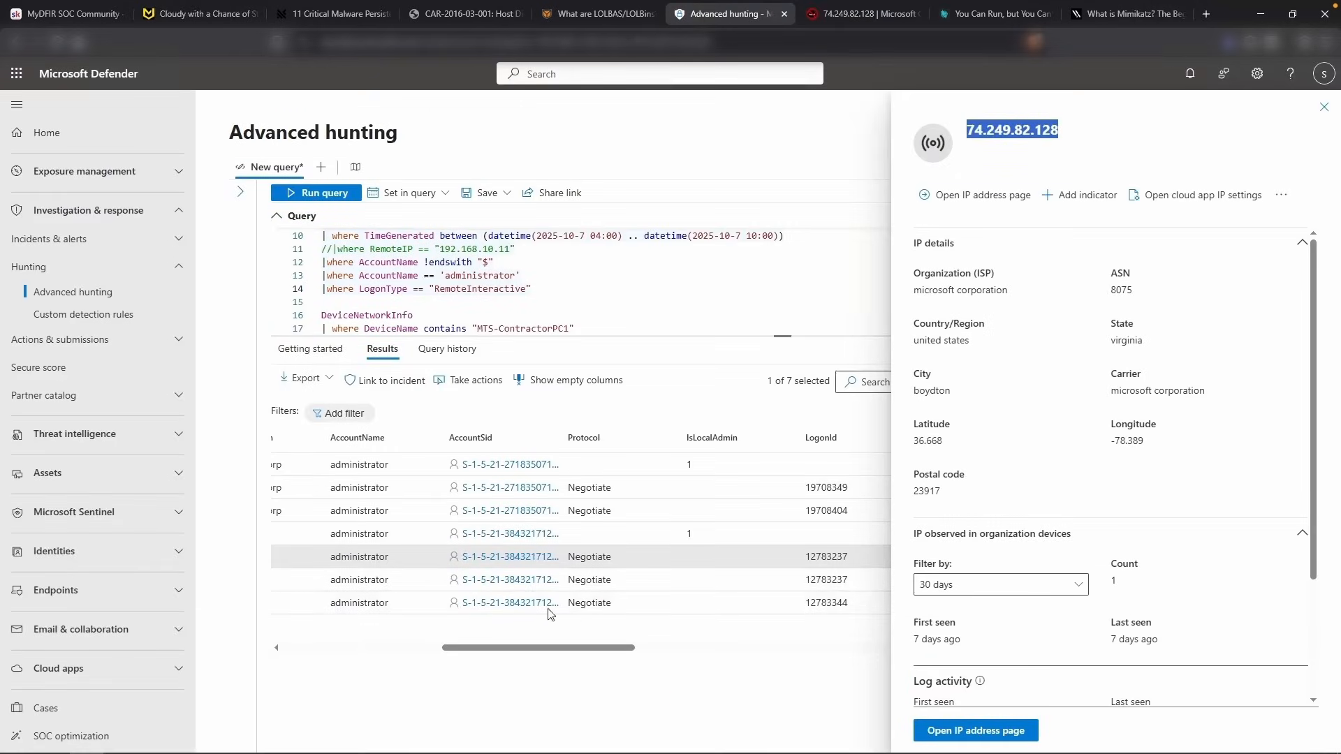
pyautogui.hscroll(-5, 505, 592)
pyautogui.hscroll(-5, 505, 591)
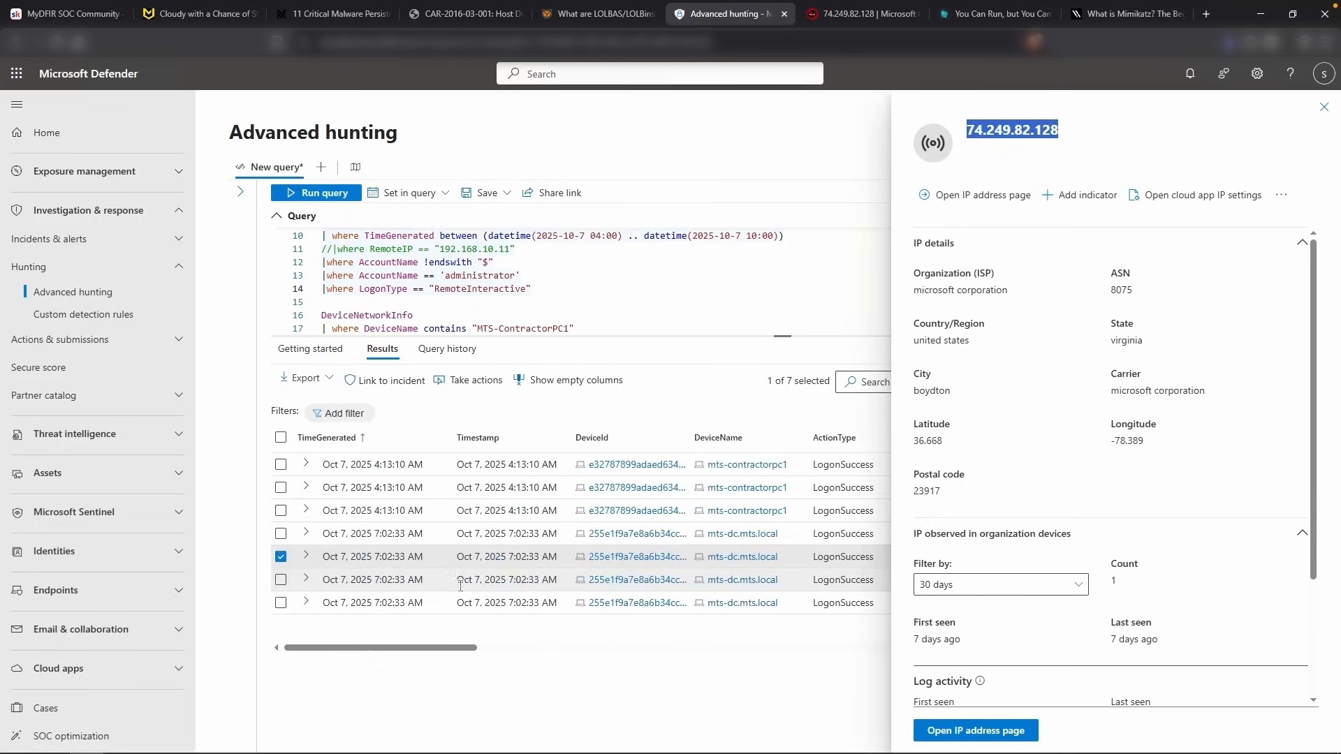
pyautogui.moveTo(424, 534); pyautogui.dragTo(322, 534)
pyautogui.write('Oct 7, 2025 7:02:33 AM')
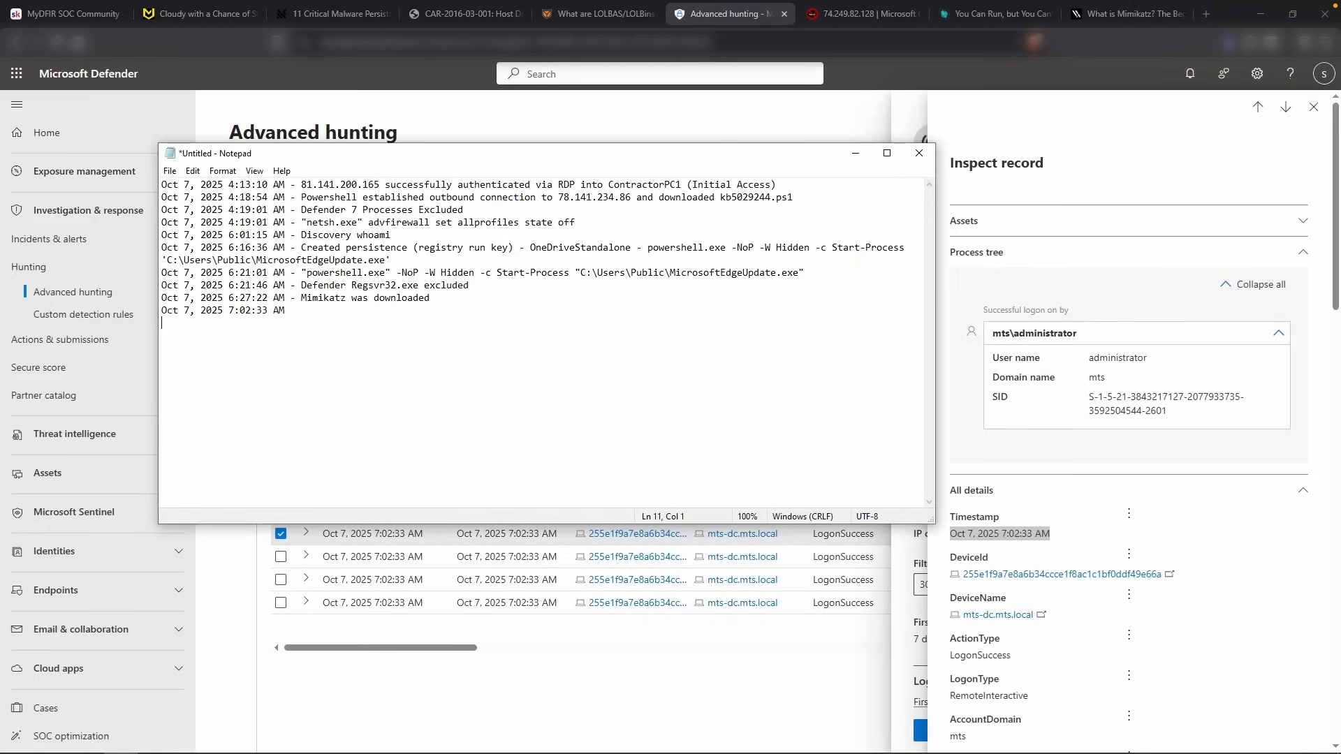
pyautogui.write('- Administrator logged into MTS-DC')
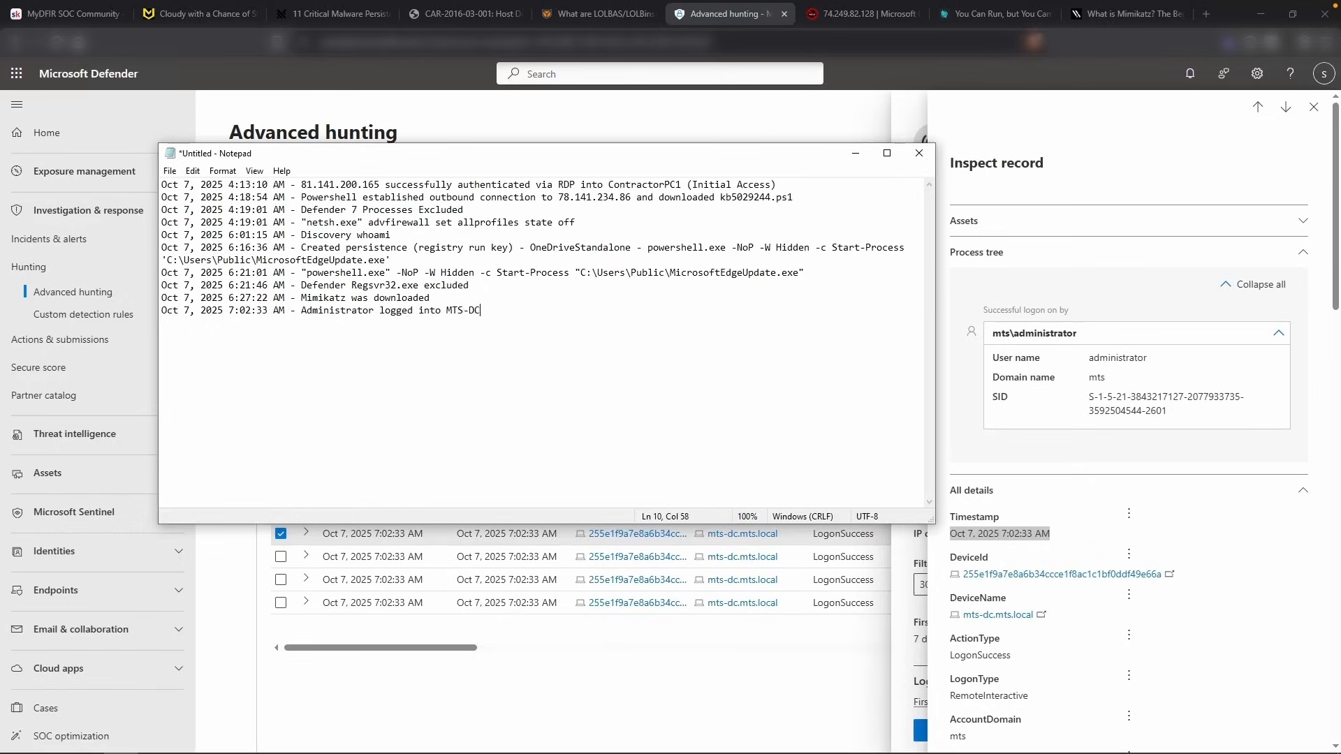
pyautogui.write(' from')
pyautogui.click(859, 13)
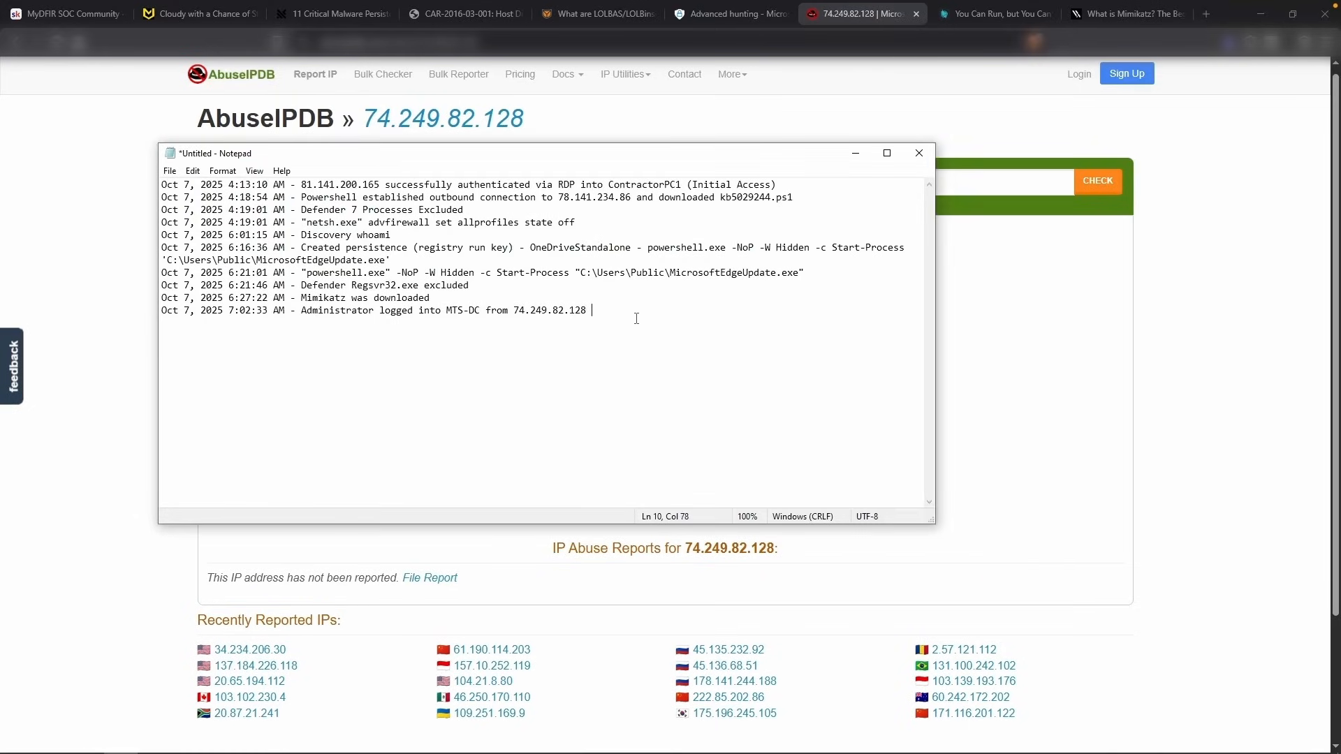
pyautogui.write('(Microsoft)')
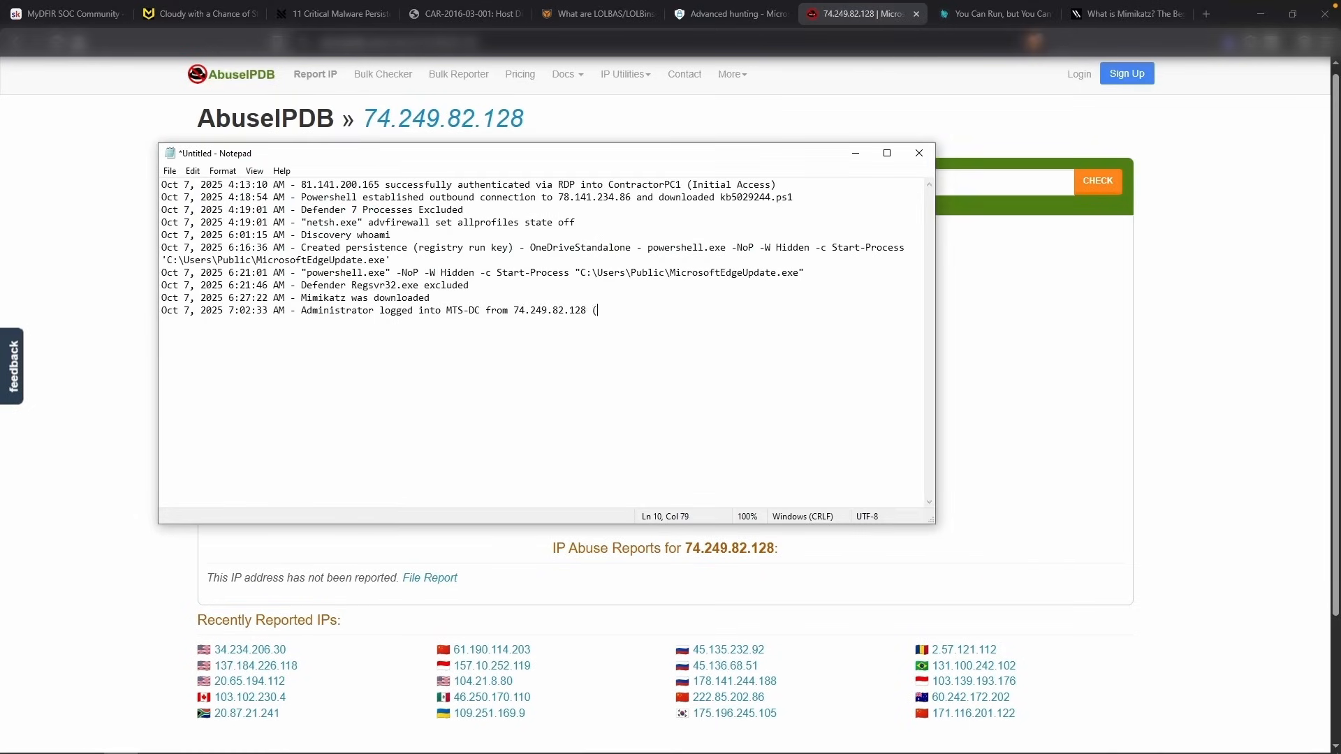
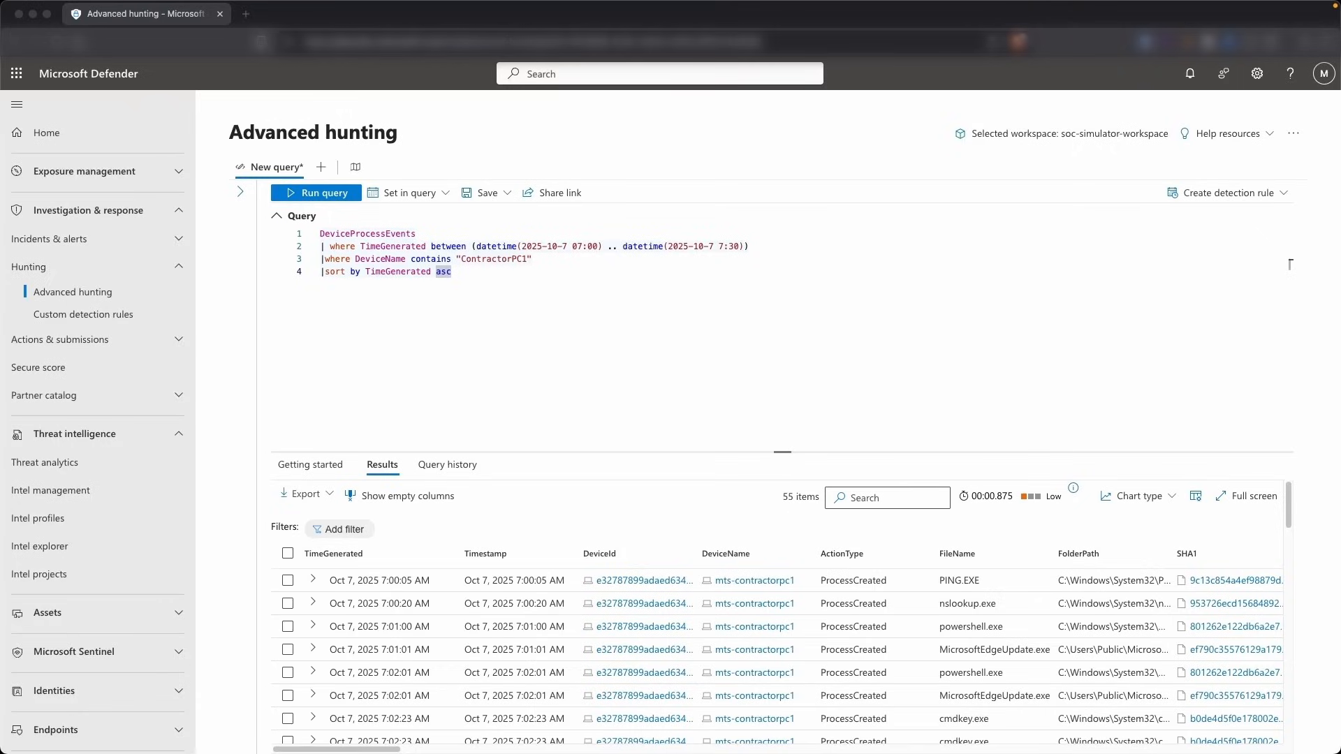
# Compare the DeviceProcessEvents query's time range with the administrator's MTS-DC logon entry in CTF-Timeline.txt
pyautogui.click(437, 340)
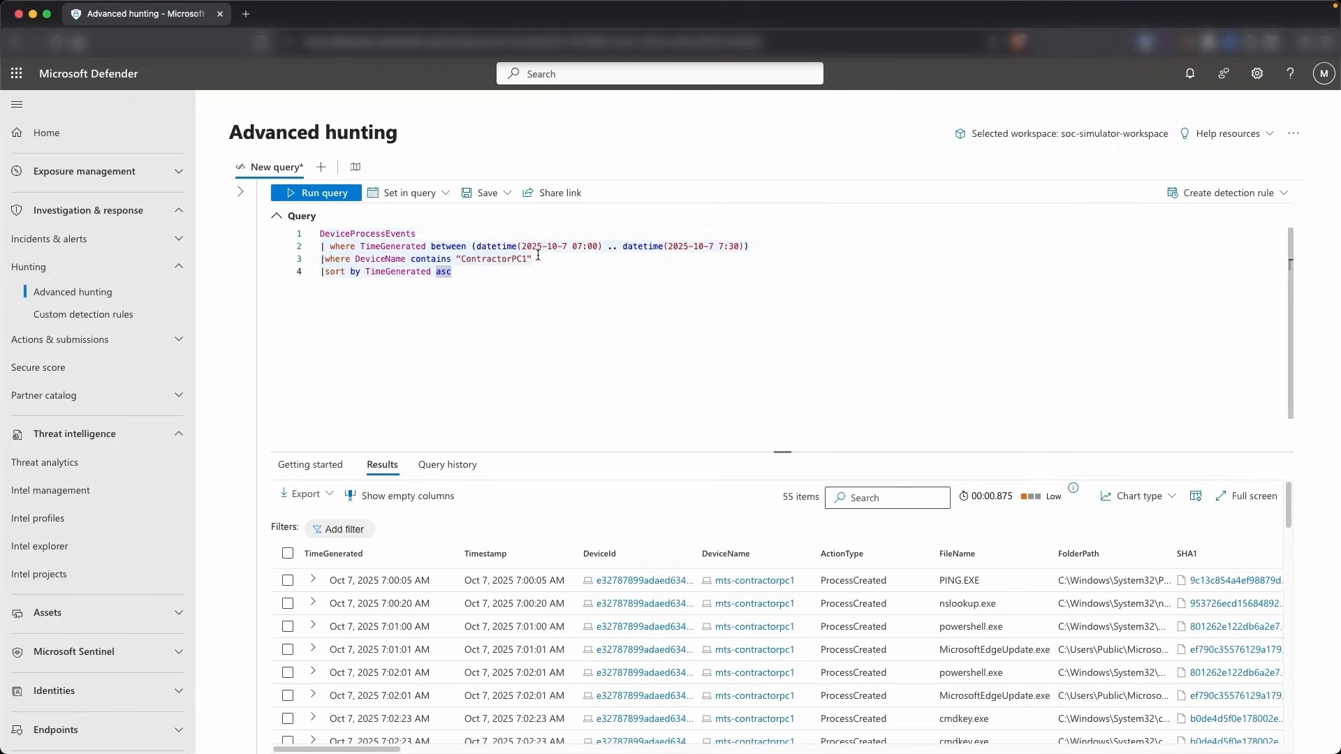
pyautogui.moveTo(543, 248); pyautogui.dragTo(712, 246)
pyautogui.click(702, 255)
pyautogui.press('super+Tab')
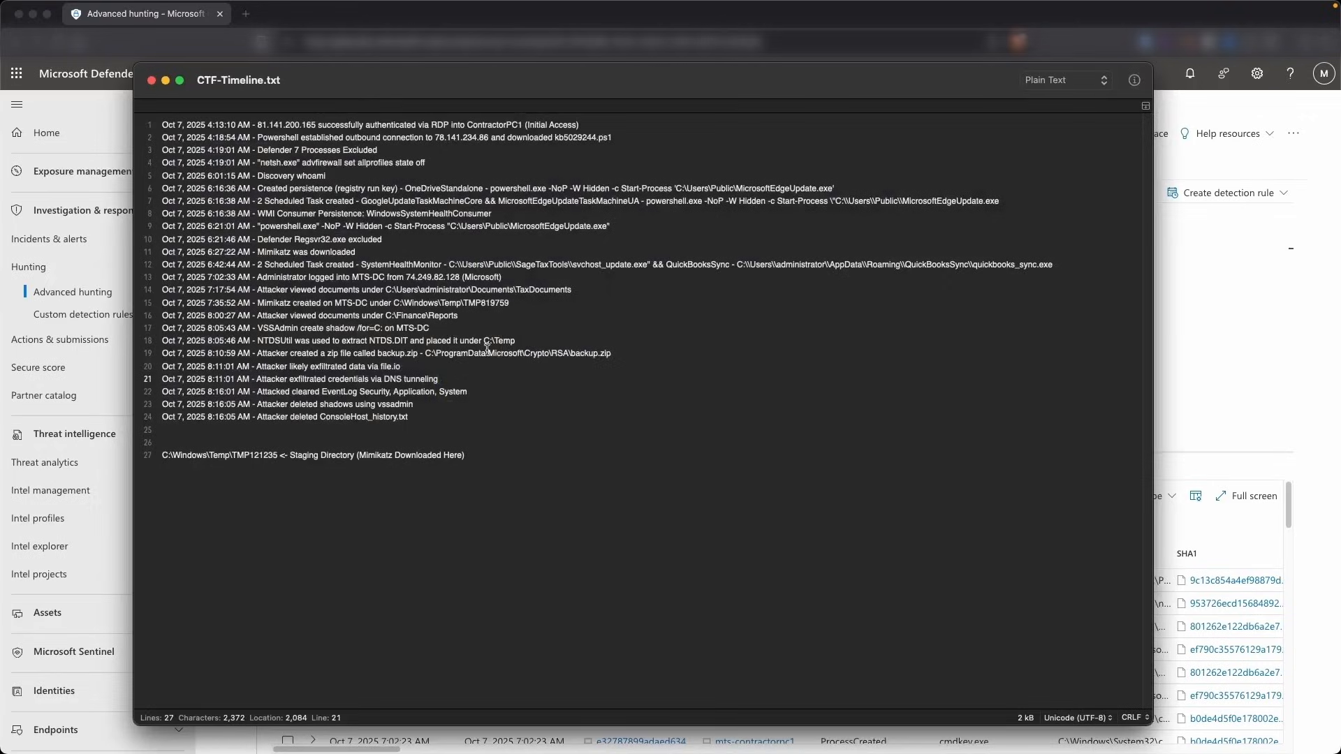
pyautogui.moveTo(207, 277); pyautogui.dragTo(497, 273)
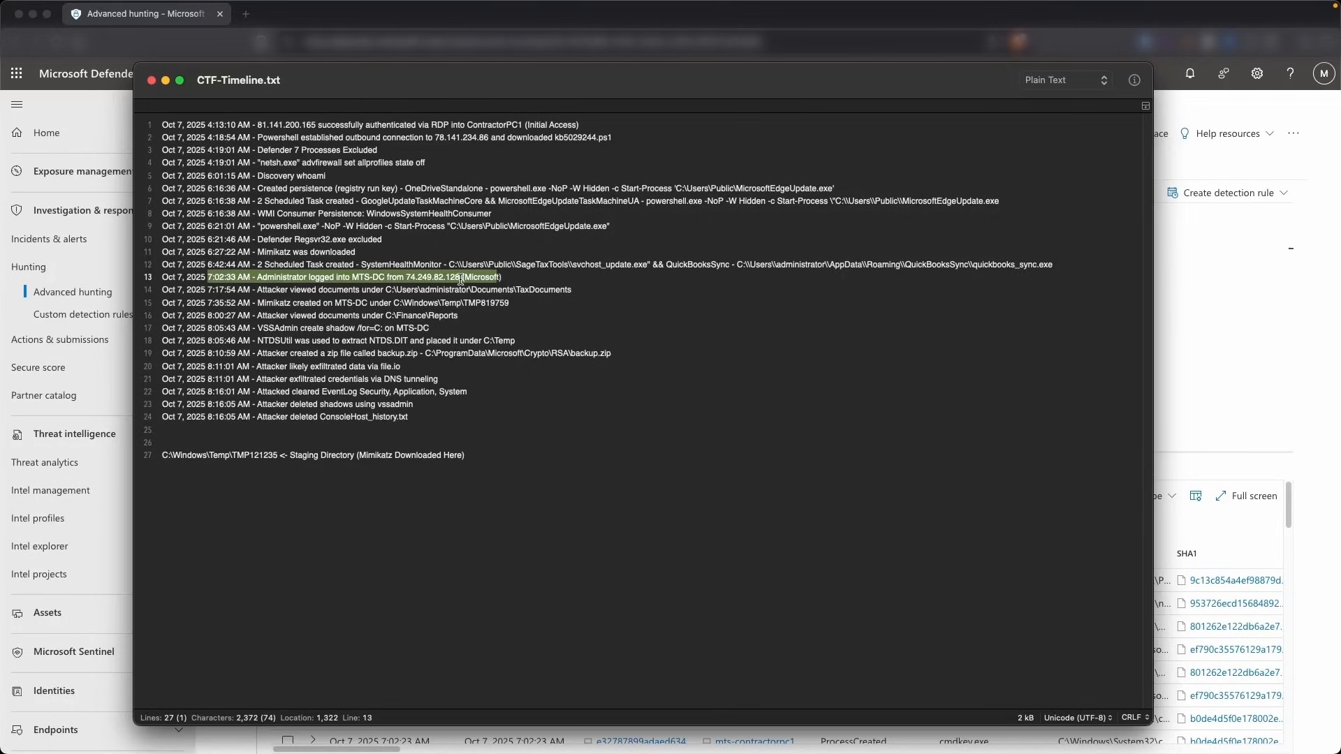
pyautogui.press('super+Tab')
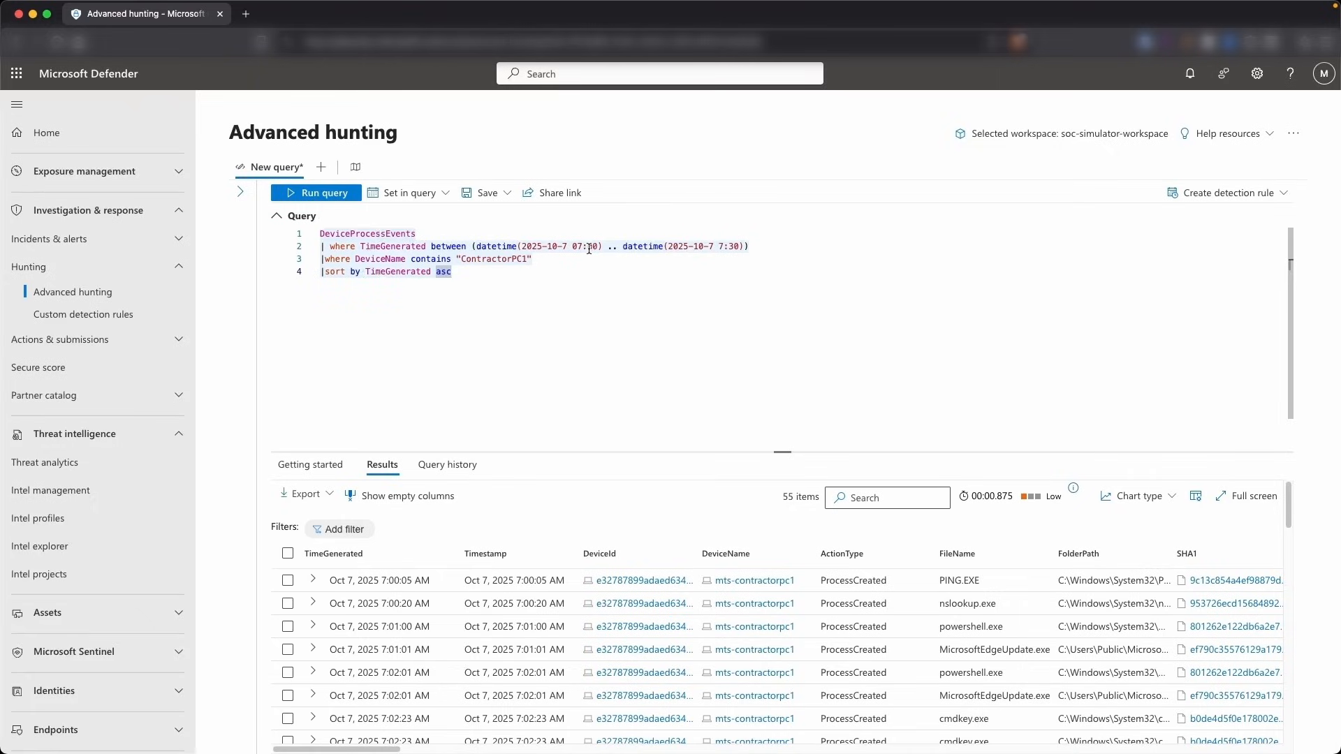
# Review the query's ContractorPC1 device filter, enlarge the results area and recheck the MTS-DC logon time in CTF-Timeline.txt
pyautogui.moveTo(534, 259); pyautogui.dragTo(464, 259)
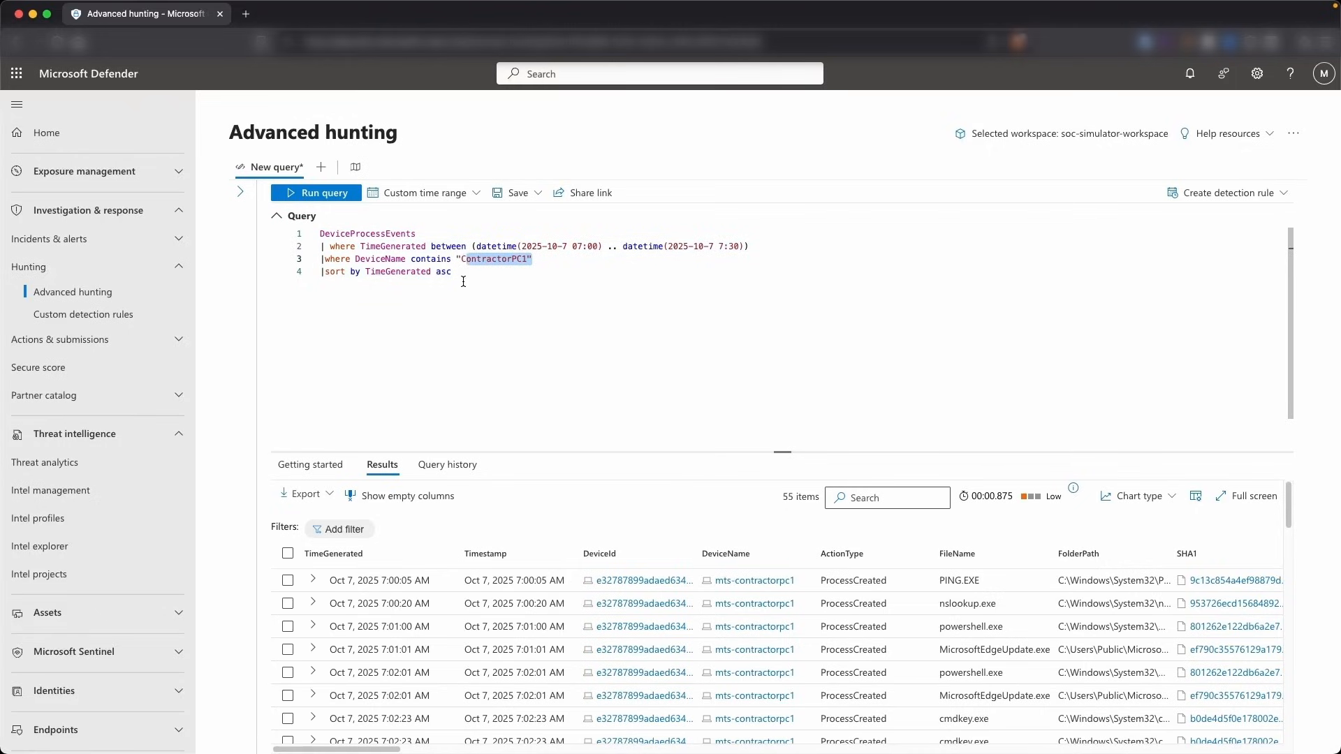
pyautogui.moveTo(775, 451); pyautogui.dragTo(769, 308)
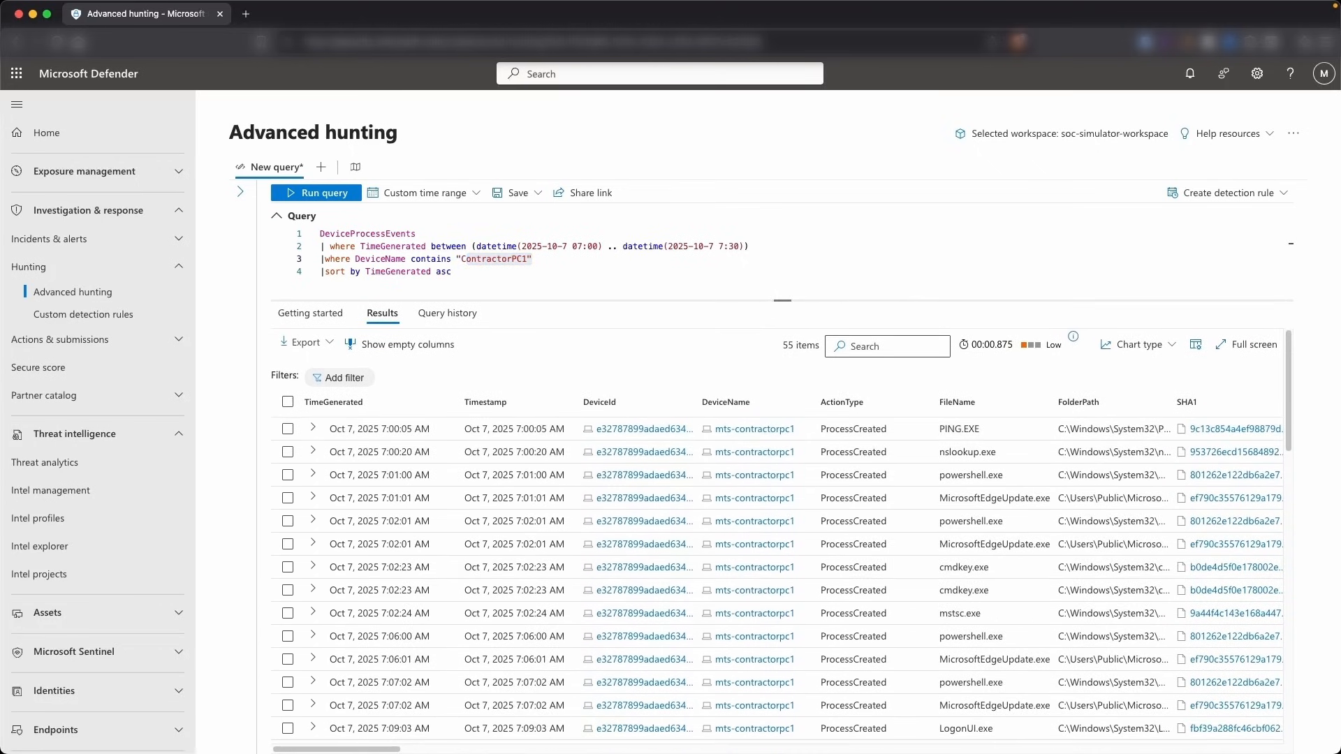
pyautogui.press('super+Tab')
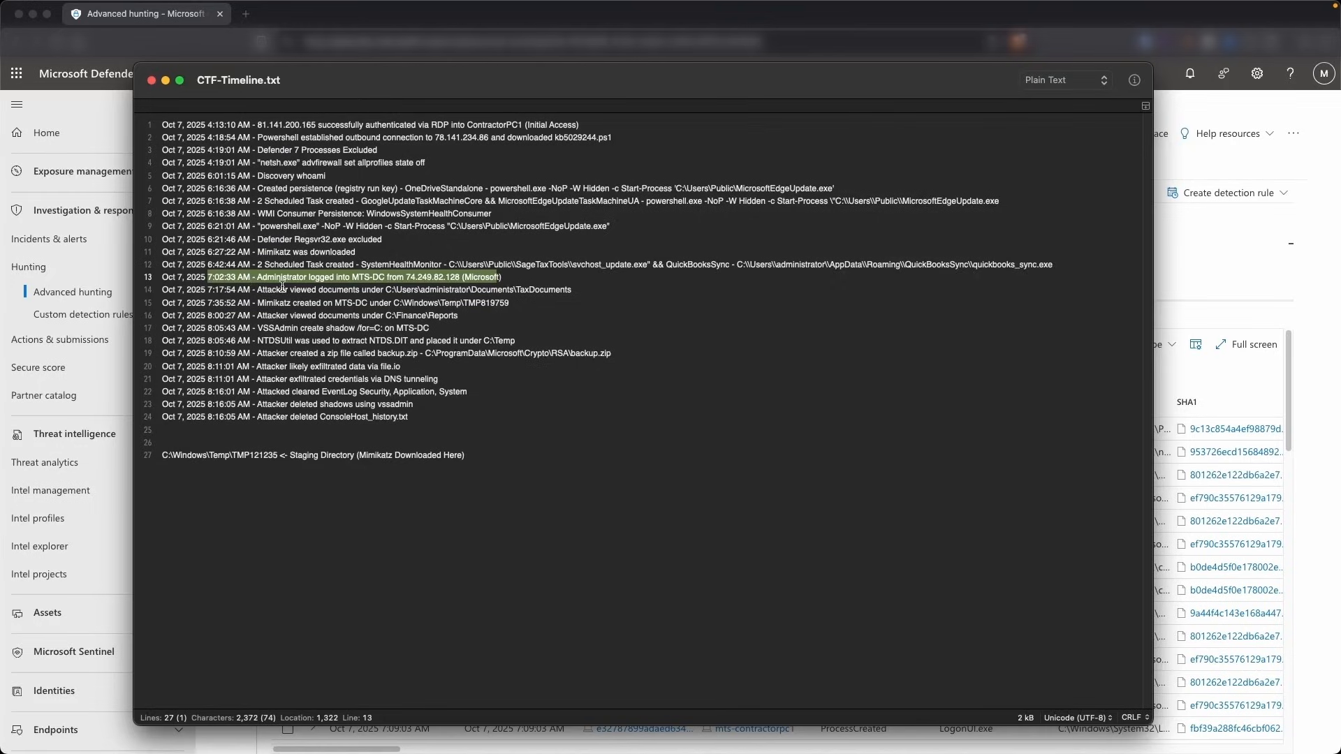
pyautogui.click(1164, 256)
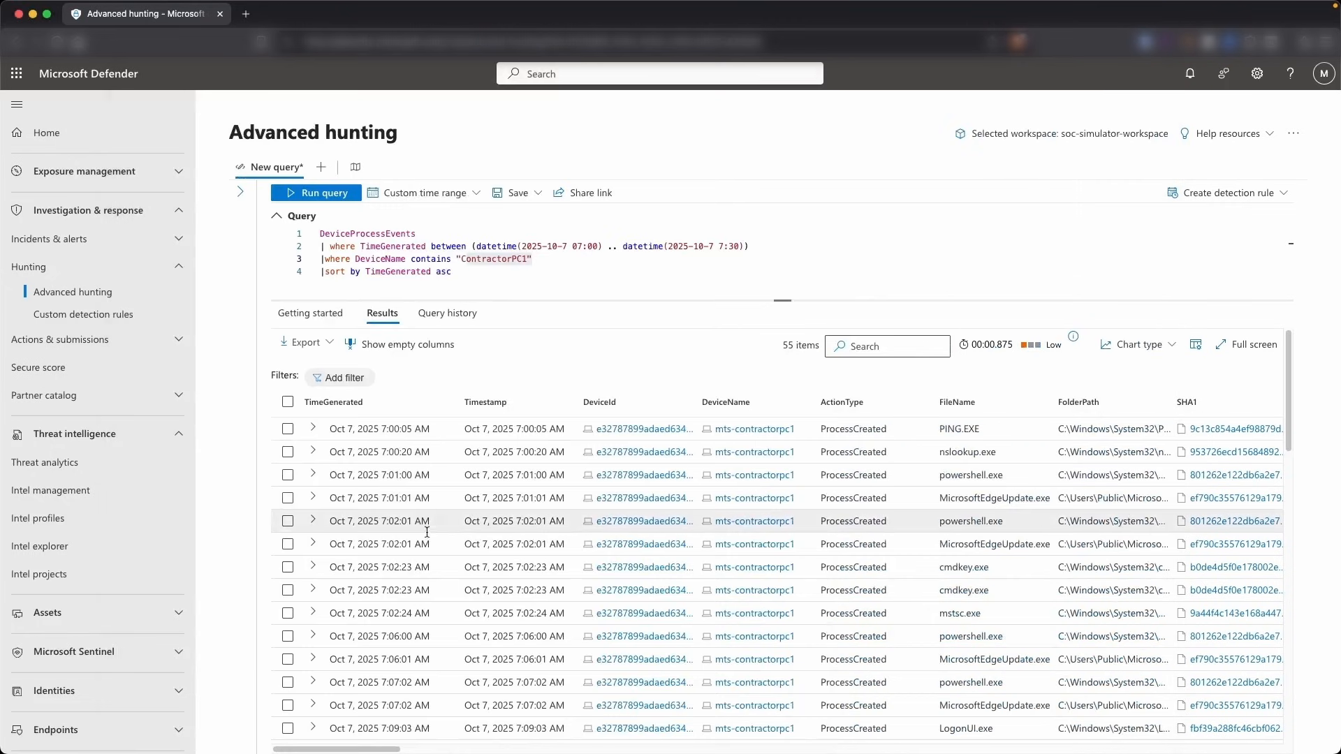
# Examine the mstsc.exe event and the preceding cmdkey.exe record, expanding its command line to read the target address and user
pyautogui.click(412, 615)
pyautogui.moveTo(938, 613); pyautogui.dragTo(983, 613)
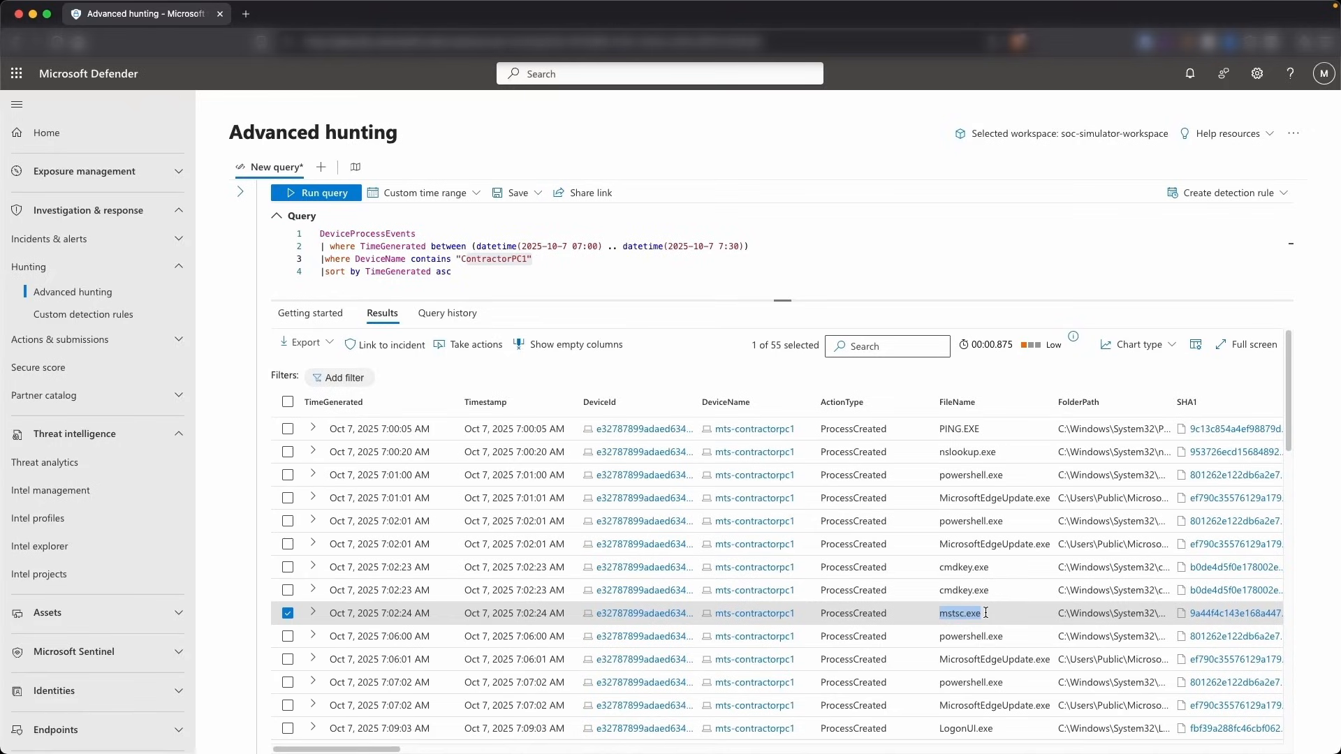
pyautogui.click(998, 615)
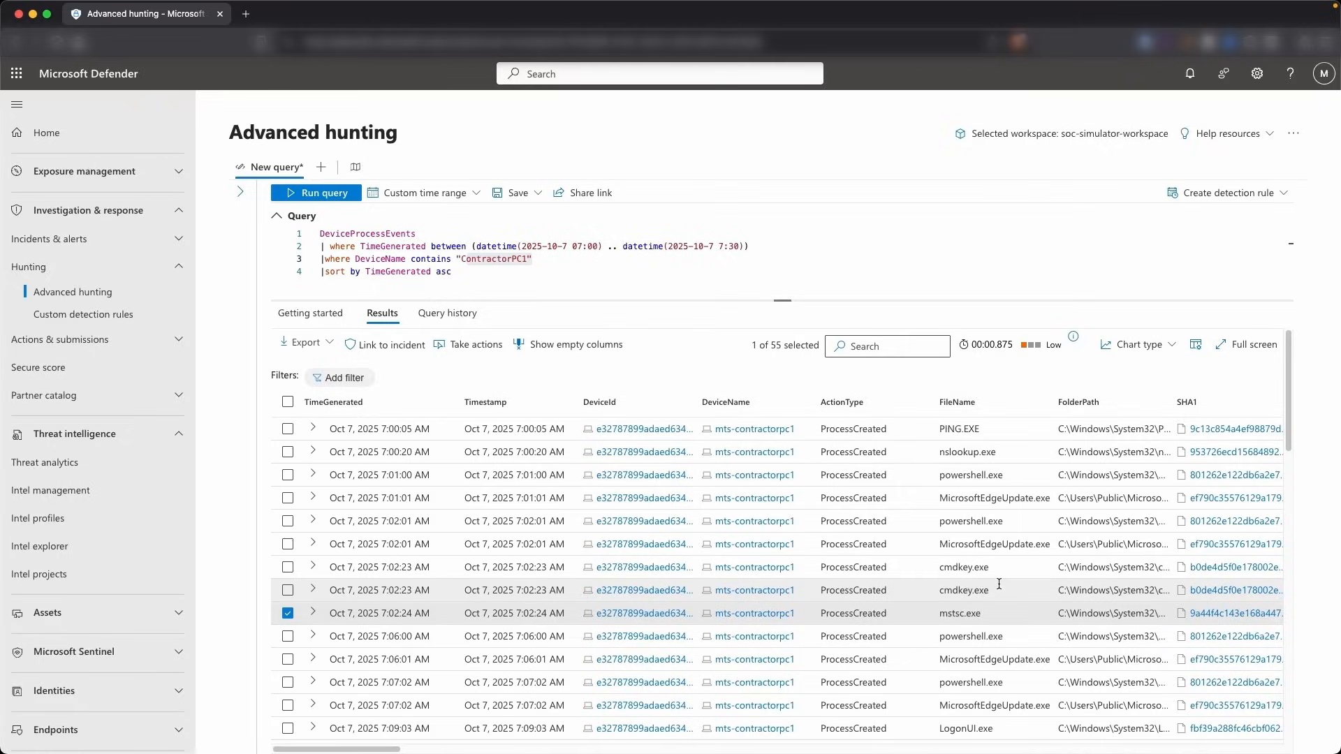
pyautogui.click(999, 584)
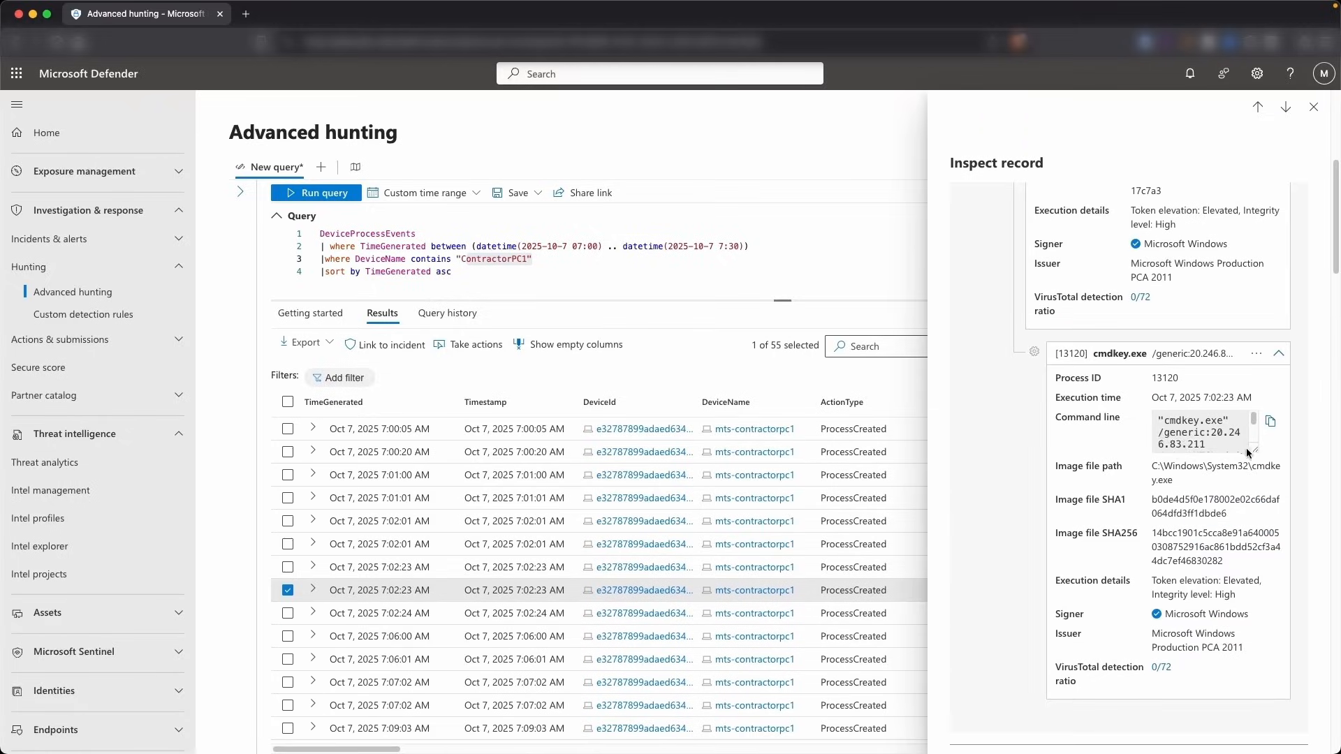
pyautogui.moveTo(1254, 451); pyautogui.dragTo(1254, 518)
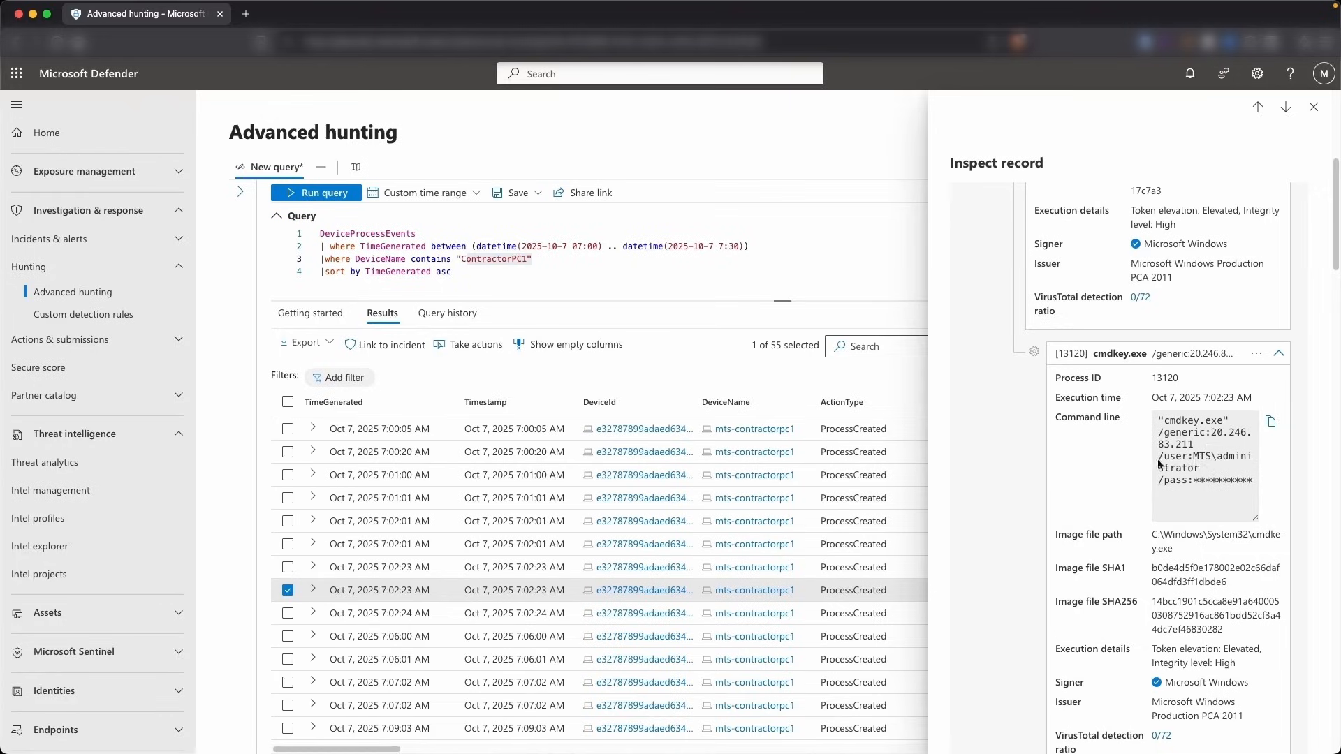
pyautogui.doubleClick(1223, 462)
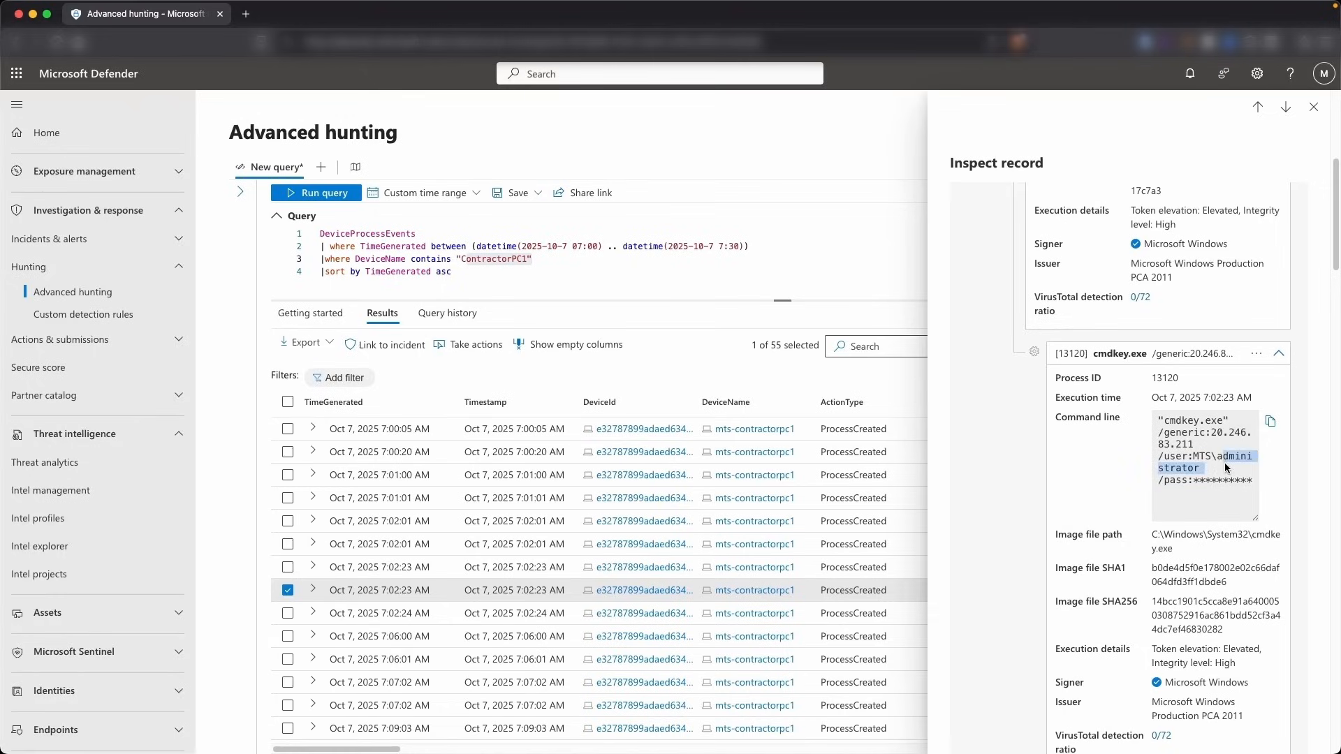
pyautogui.click(1224, 475)
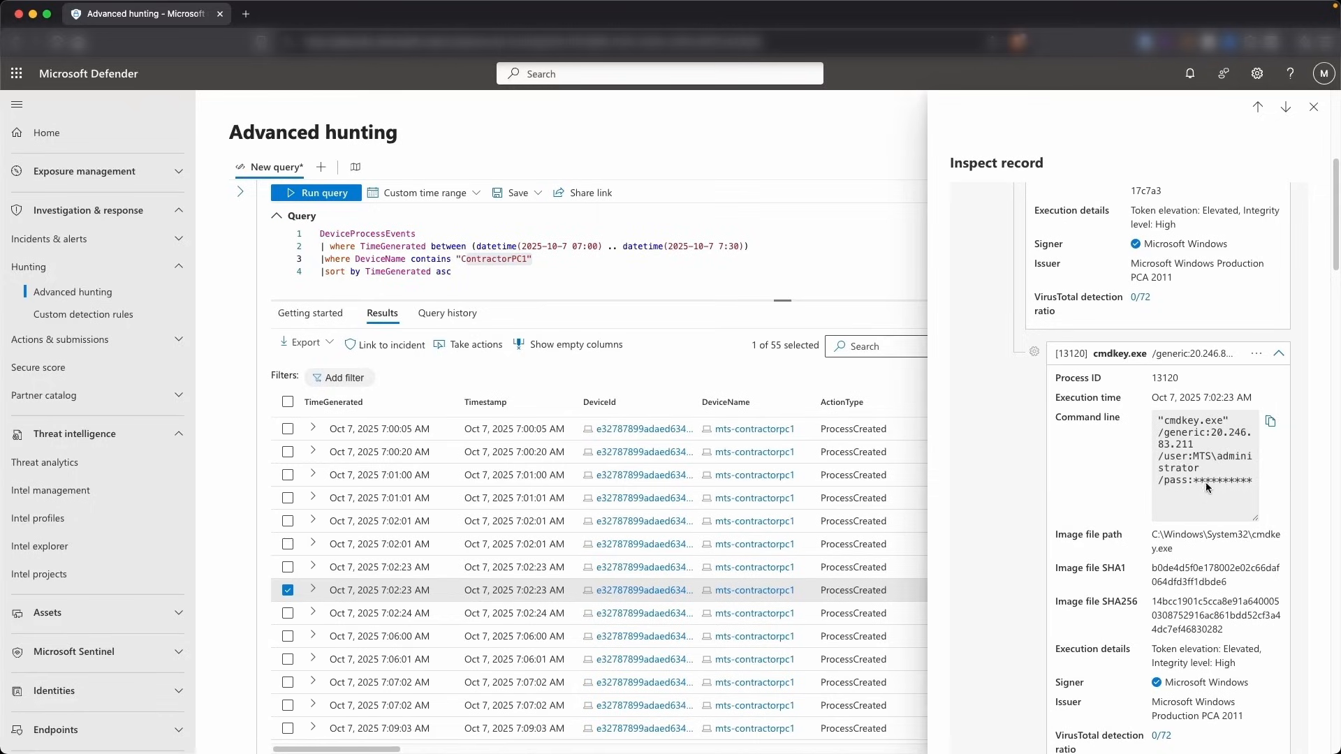
pyautogui.moveTo(1218, 436); pyautogui.dragTo(1219, 444)
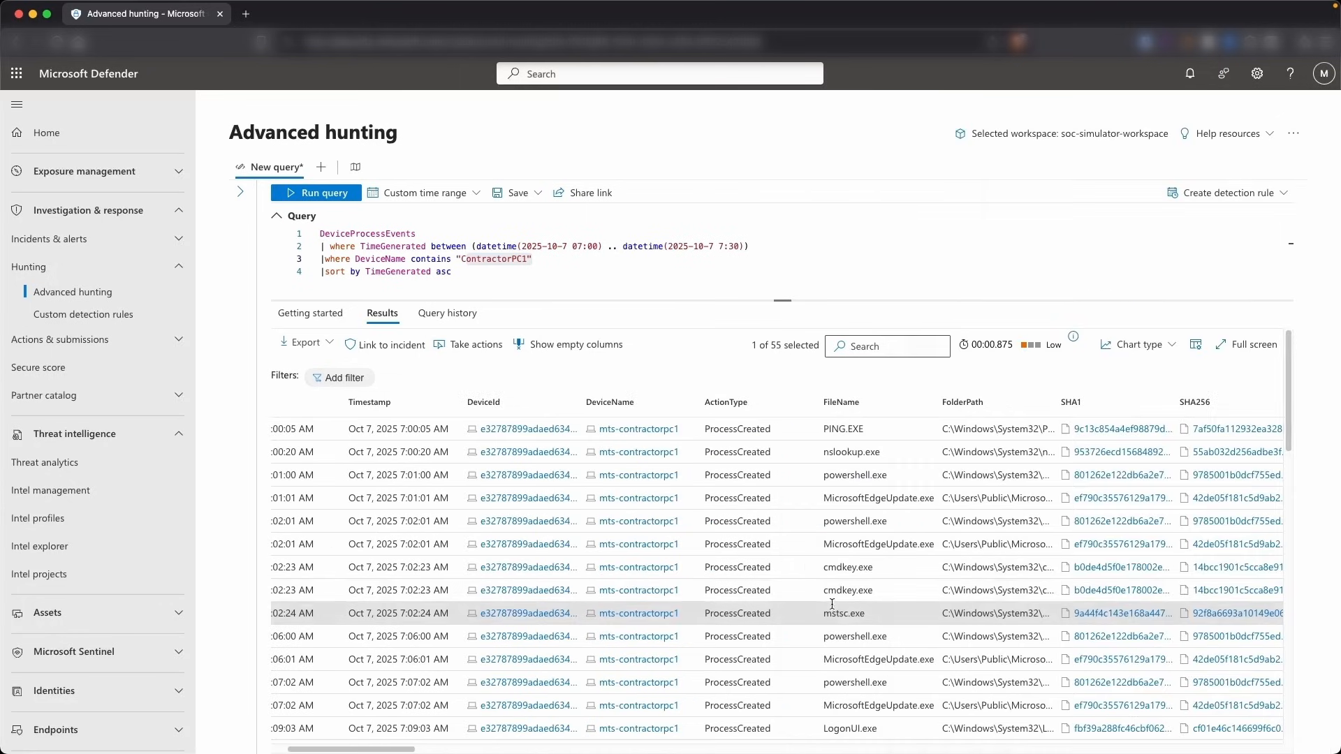
# Read the mstsc.exe event's ProcessCommandLine and compare its target address with the MTS-DC logon's source IP in CTF-Timeline.txt
pyautogui.hscroll(10, 826, 613)
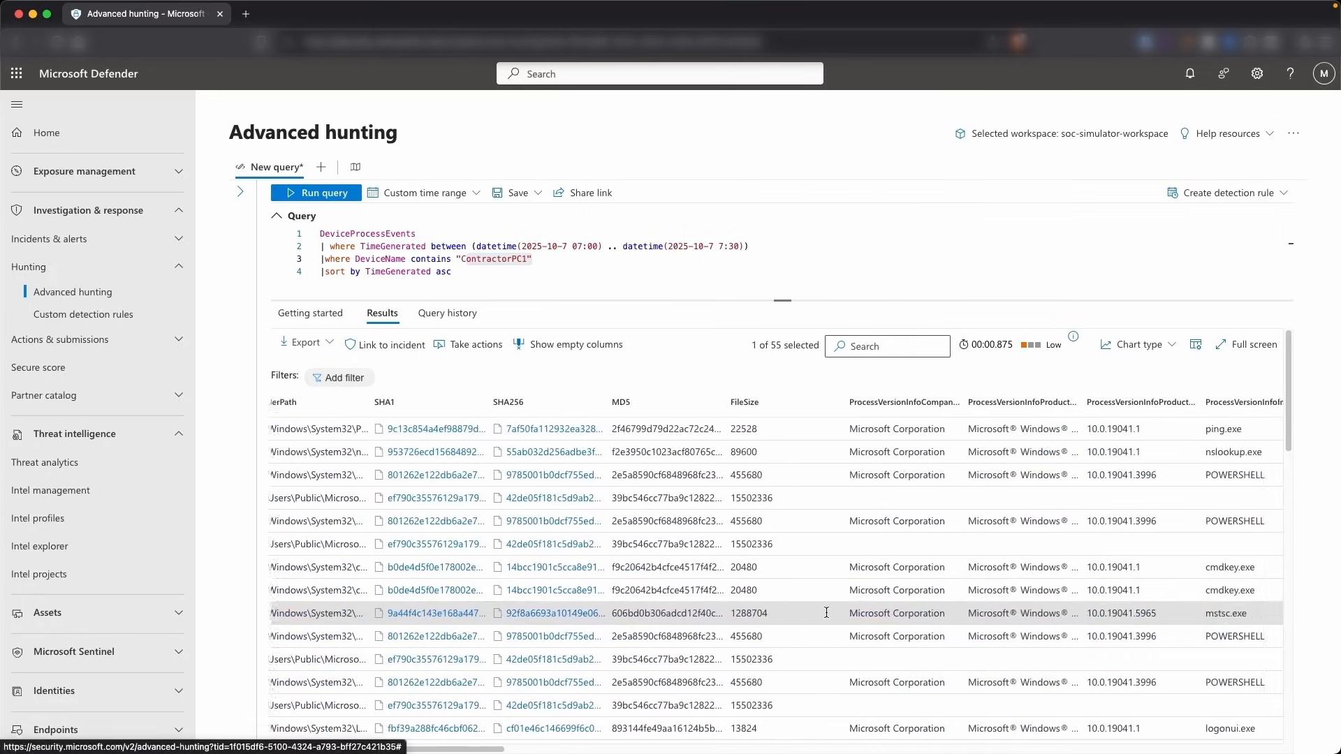
pyautogui.hscroll(5, 826, 613)
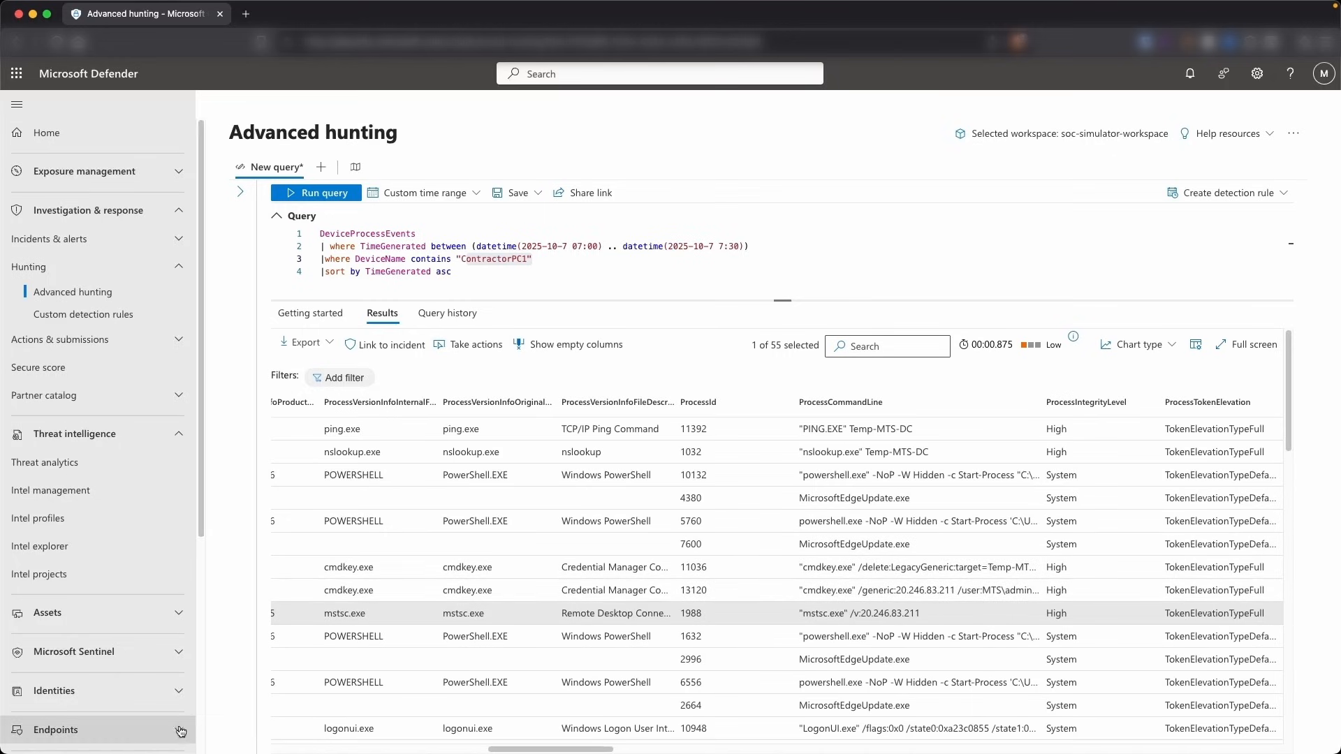
pyautogui.press('super+Tab')
pyautogui.click(411, 280)
pyautogui.moveTo(406, 279); pyautogui.dragTo(463, 279)
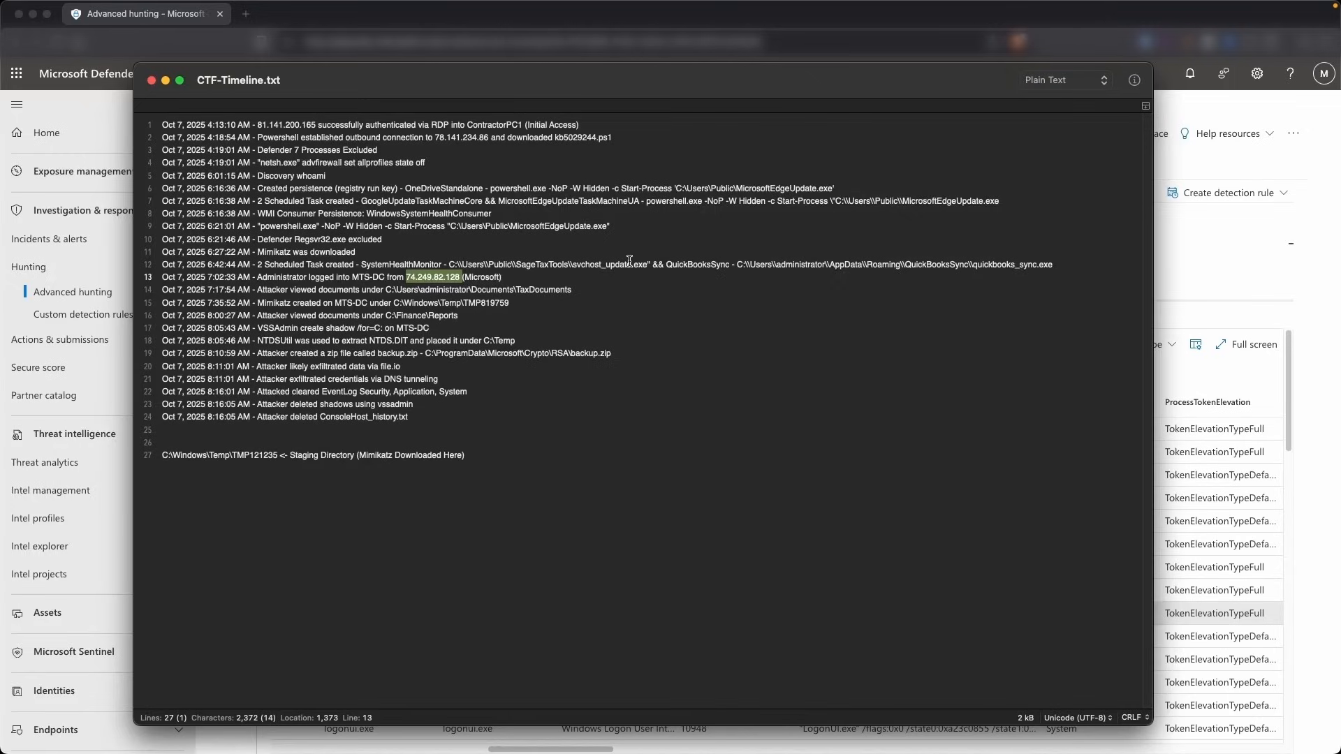
# Add a DeviceInfo query below the process query, filtered to DeviceName contains "ContractorPC1", and run it
pyautogui.click(1163, 267)
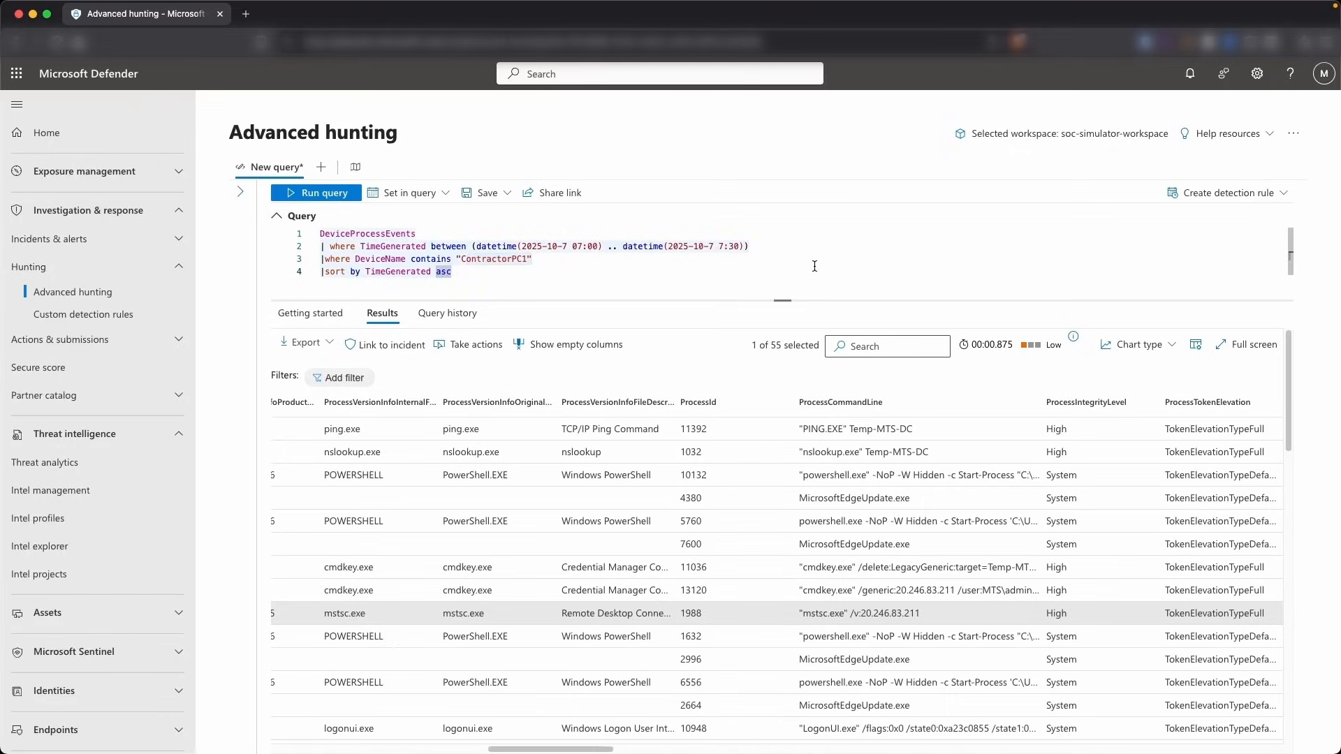
pyautogui.press('Return')
pyautogui.press('Return')
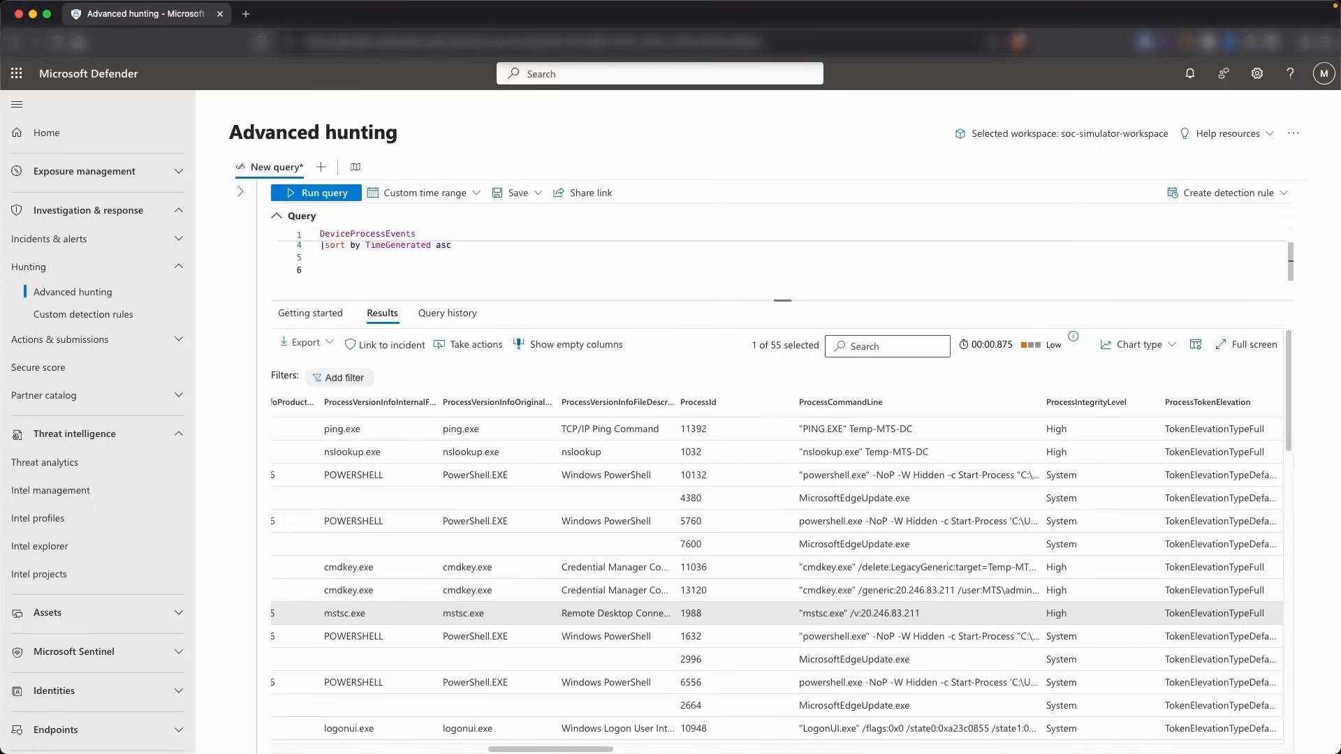
pyautogui.write('DeviceInfo')
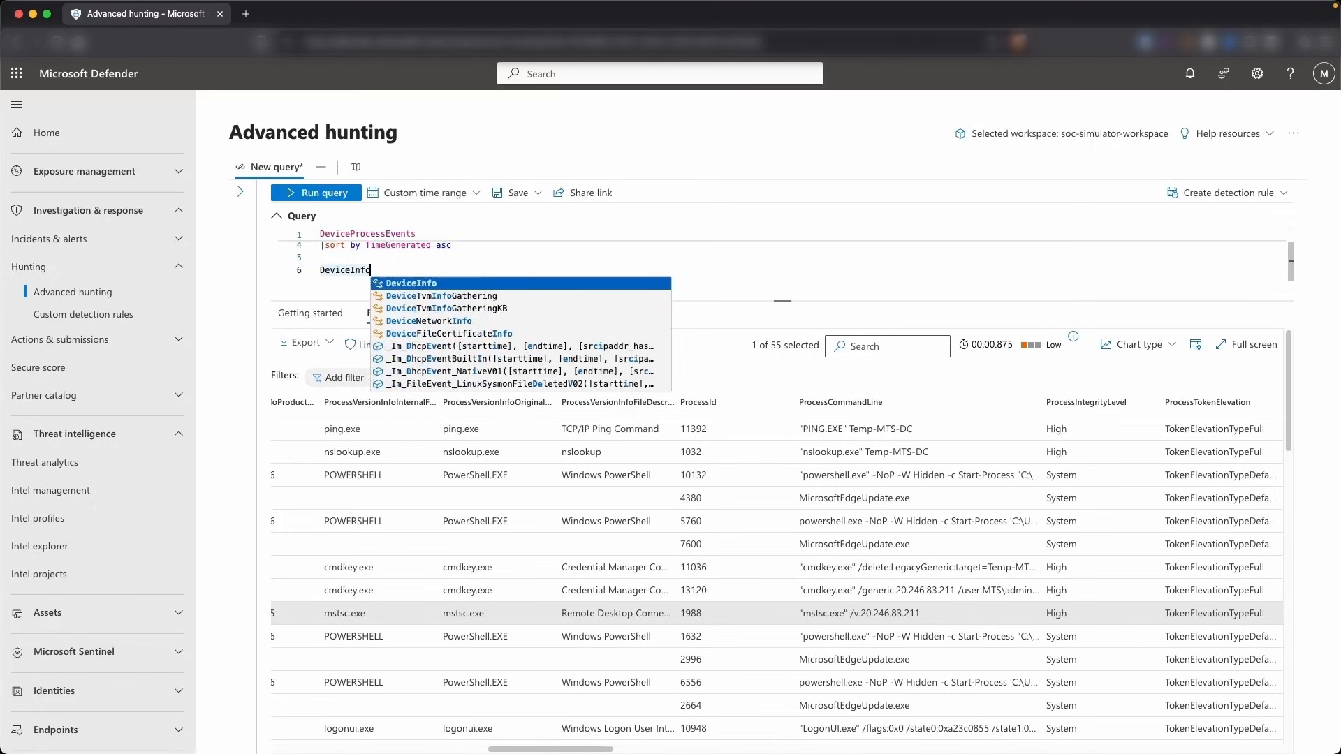
pyautogui.press('Return')
pyautogui.write('|')
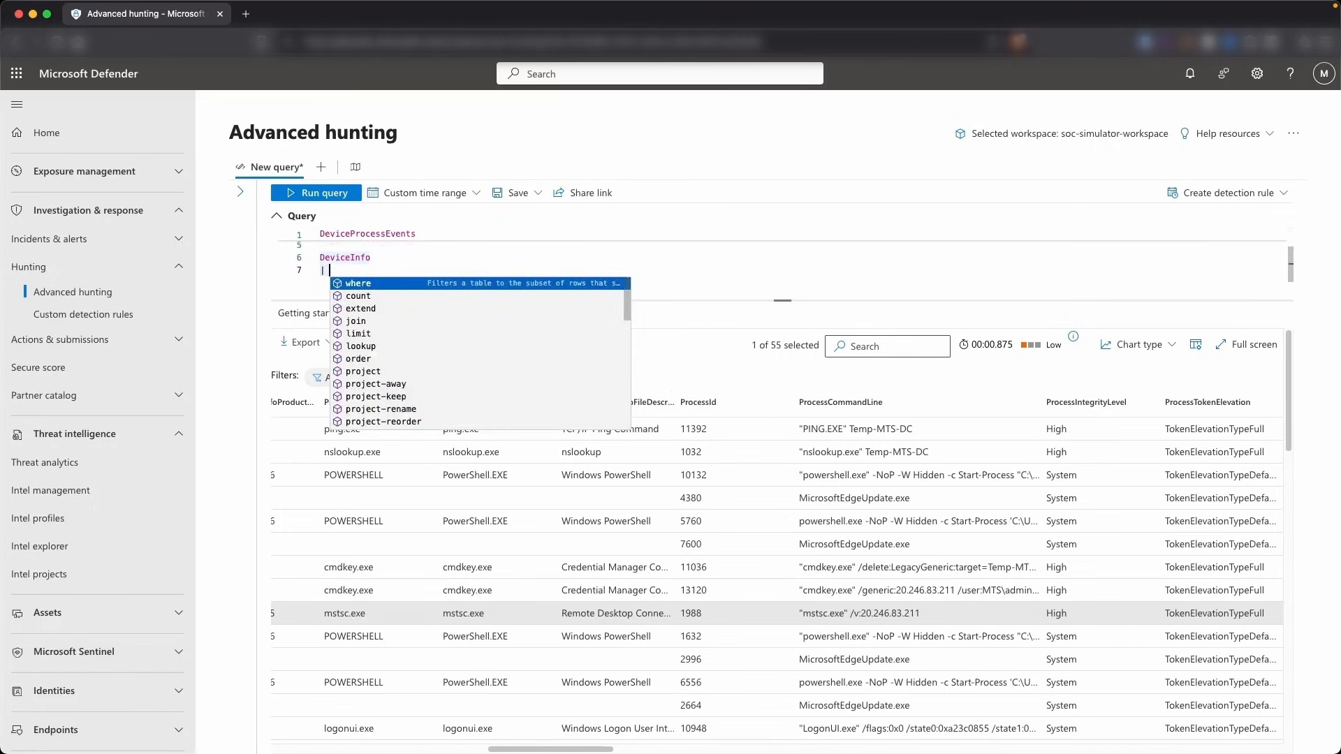
pyautogui.write(' where DEvic')
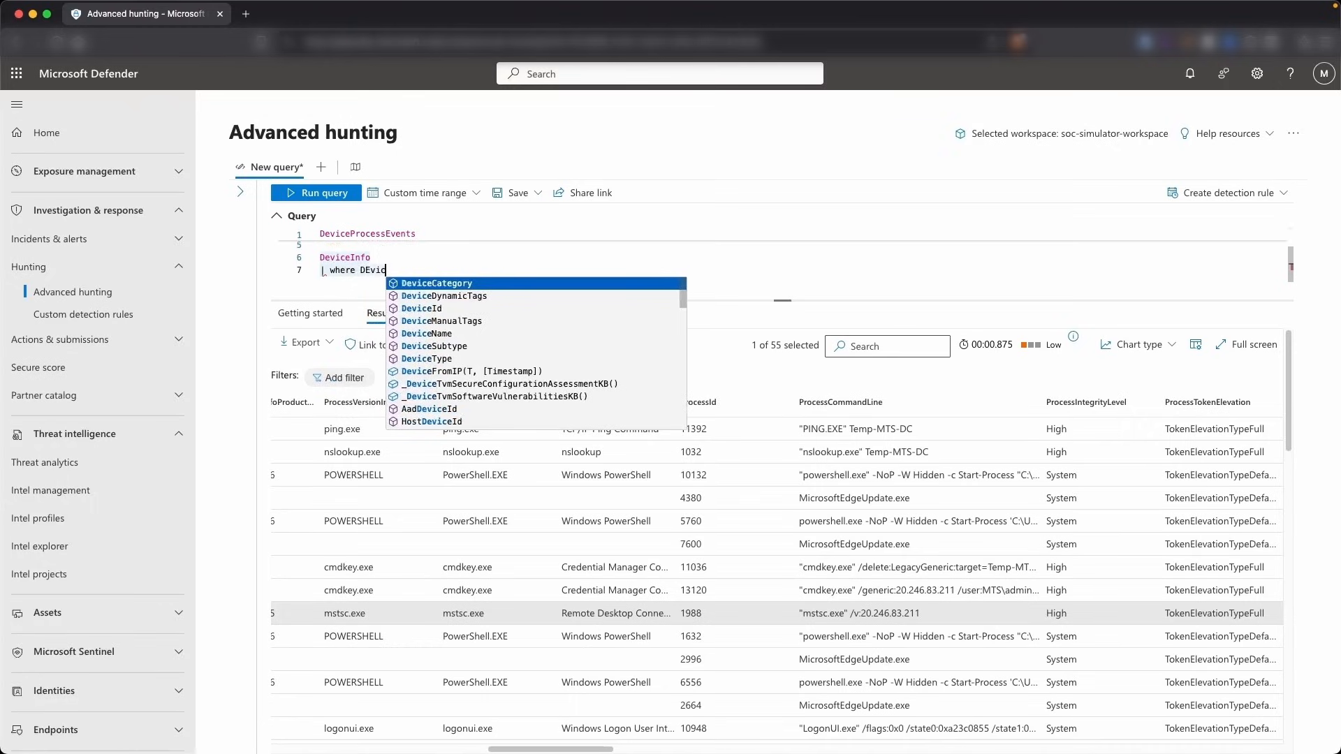
pyautogui.write('eName co')
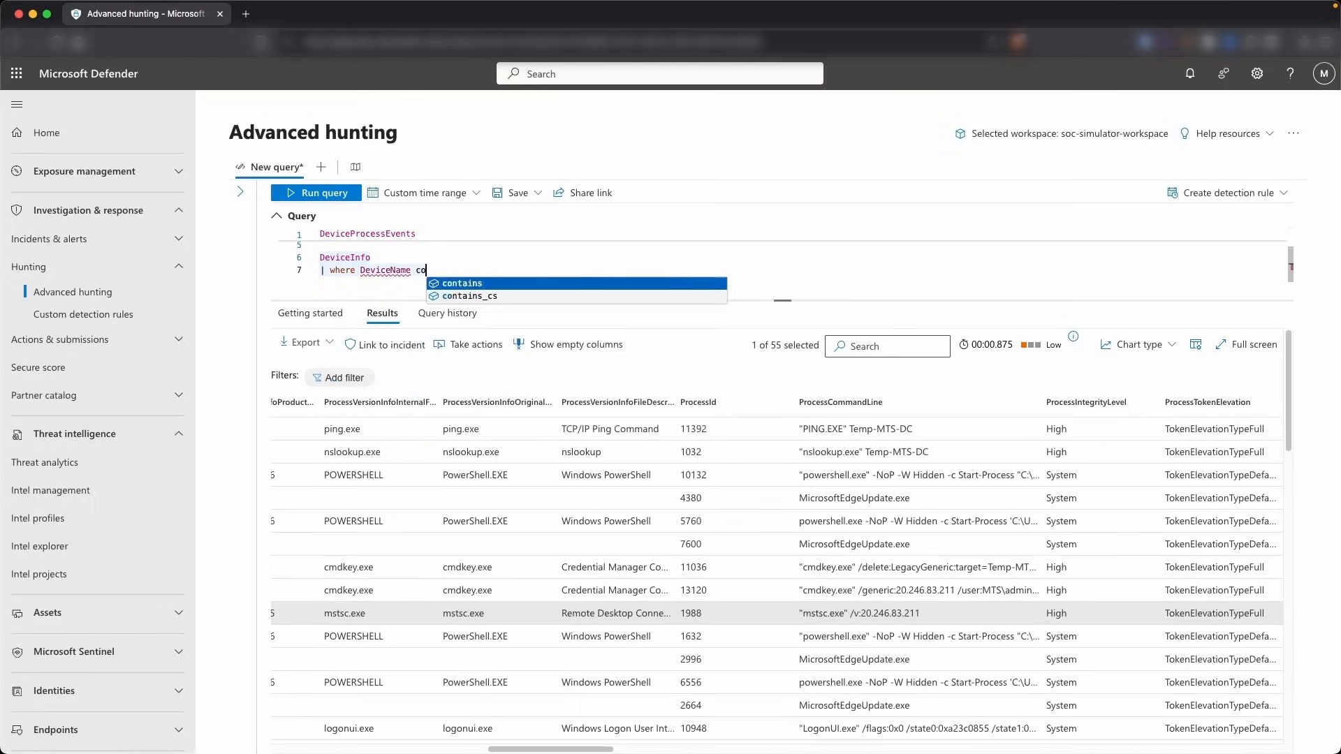
pyautogui.write('ntains "Con')
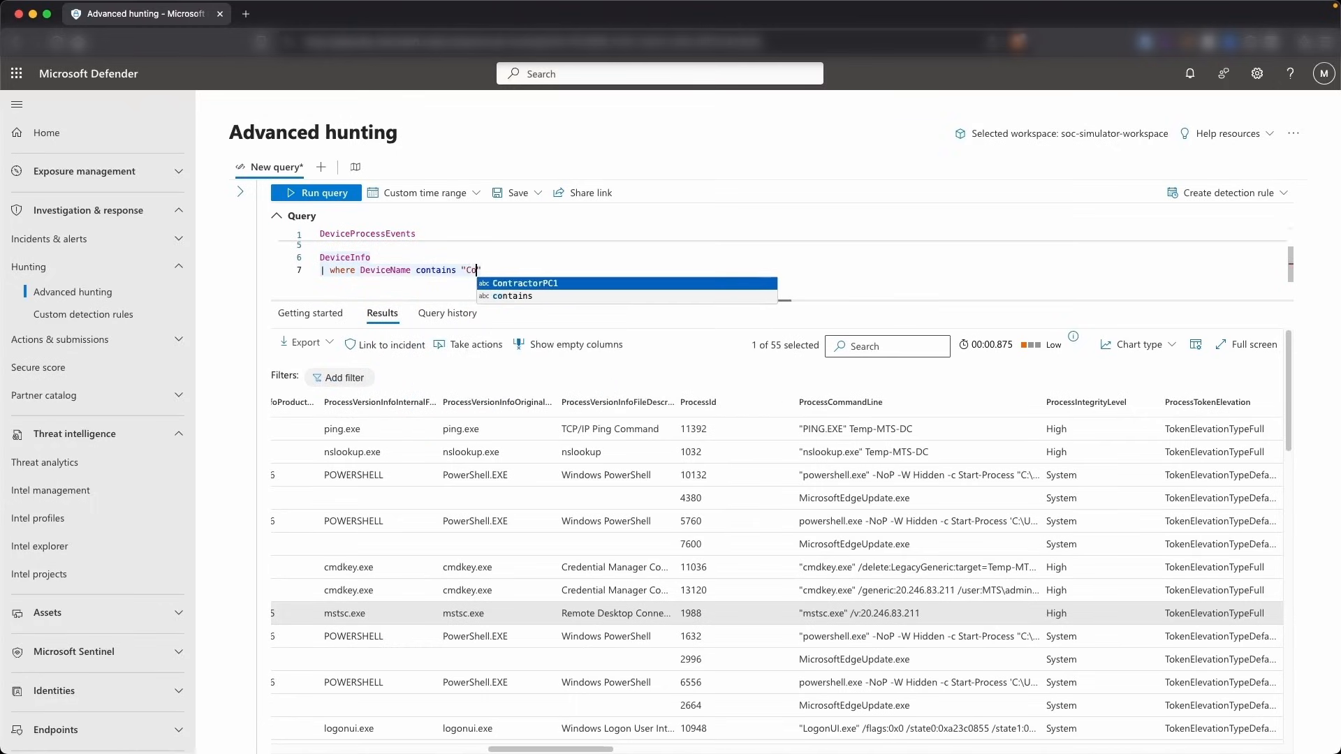
pyautogui.write('tractorPC1')
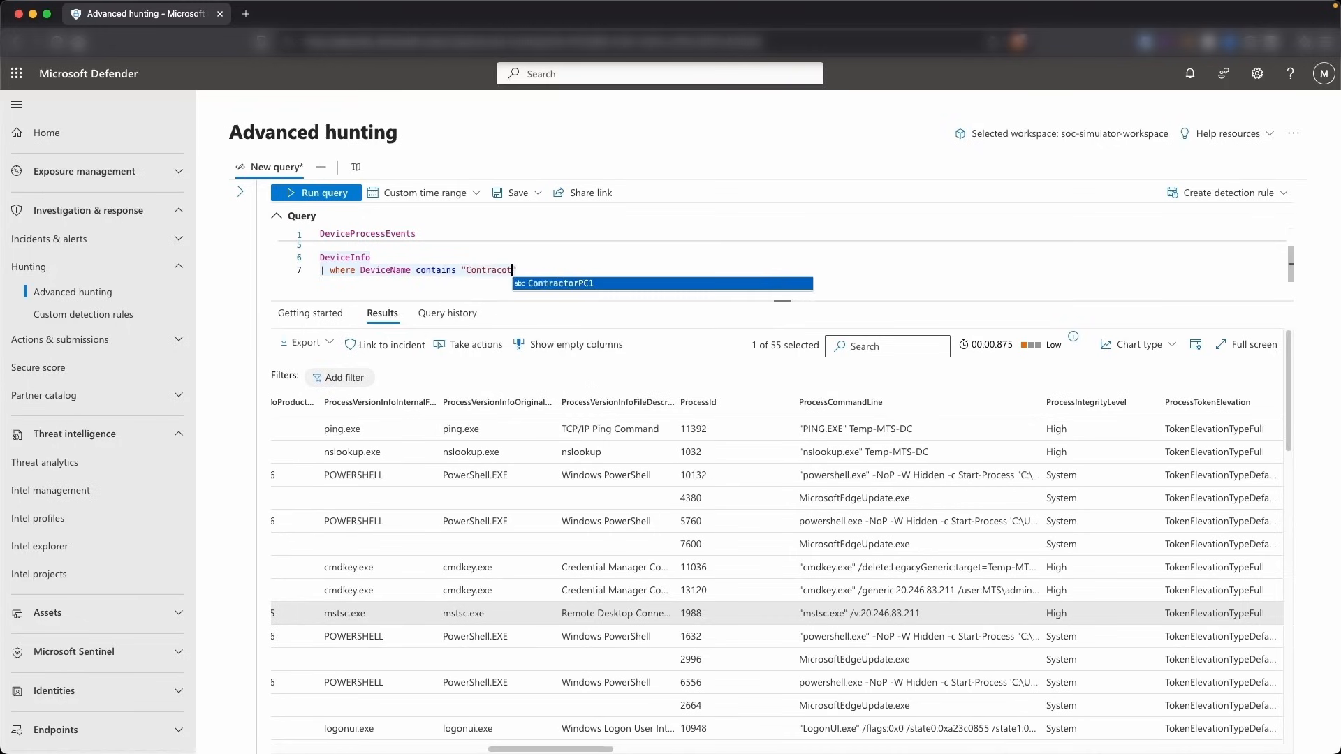
pyautogui.hotkey('shift', 'Return')
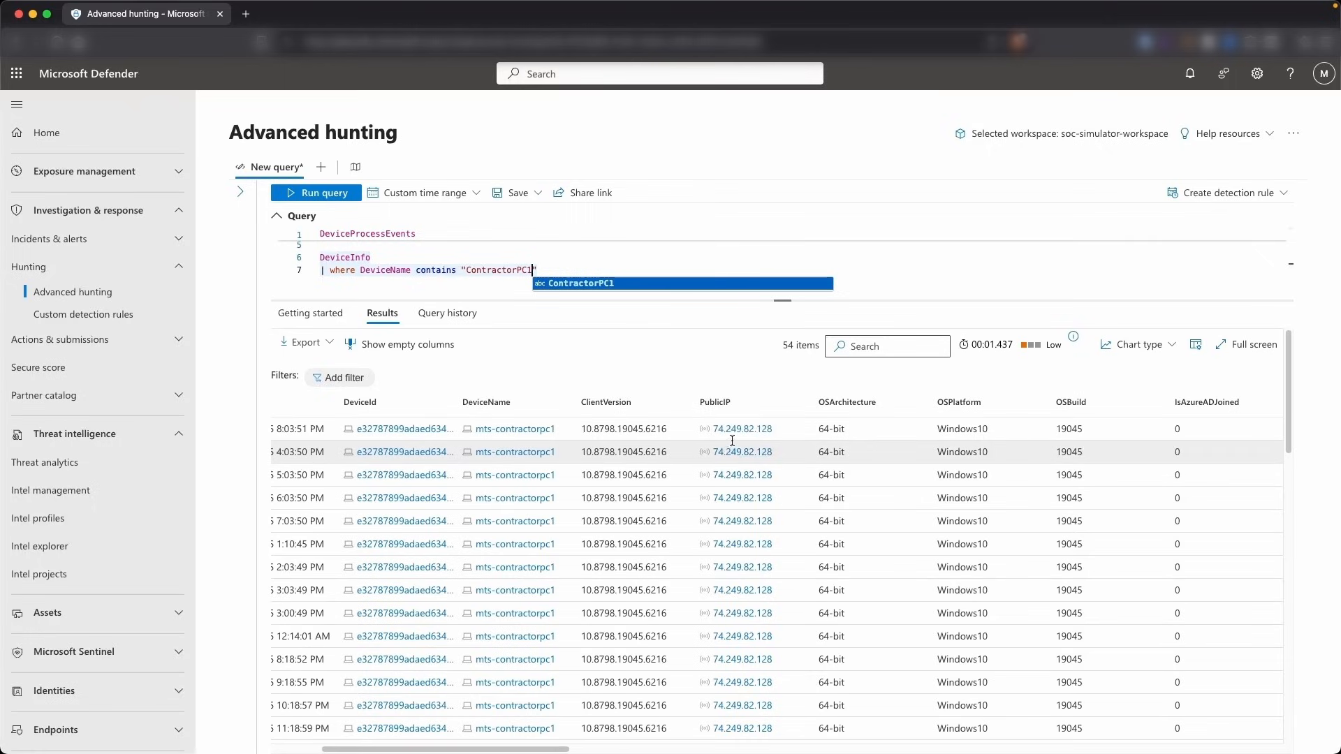
# Add the entry "Oct 7, 2025 7:02:23 AM - Attacker saved credentials via cmdkey.exe for MTS-DC" before the administrator logon in CTF-Timeline.txt
pyautogui.press('super+Tab')
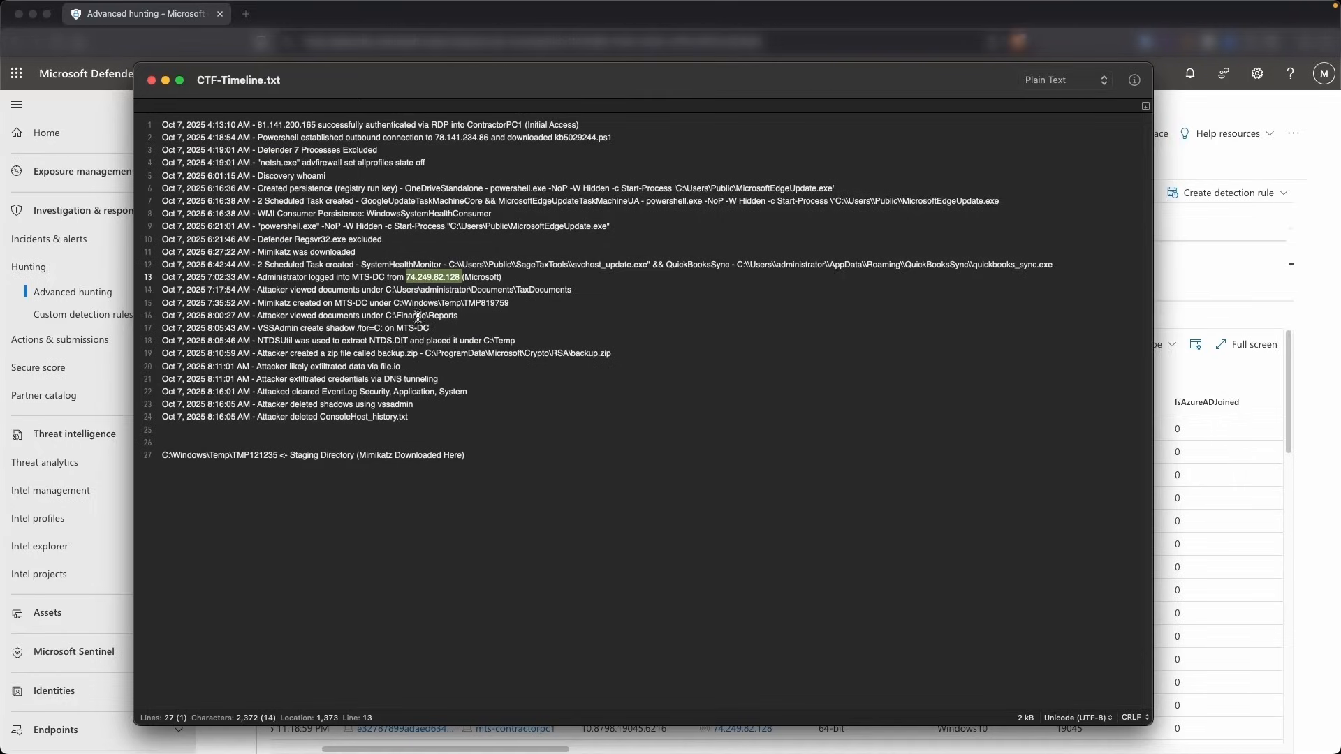
pyautogui.moveTo(404, 278); pyautogui.dragTo(460, 278)
pyautogui.click(1084, 260)
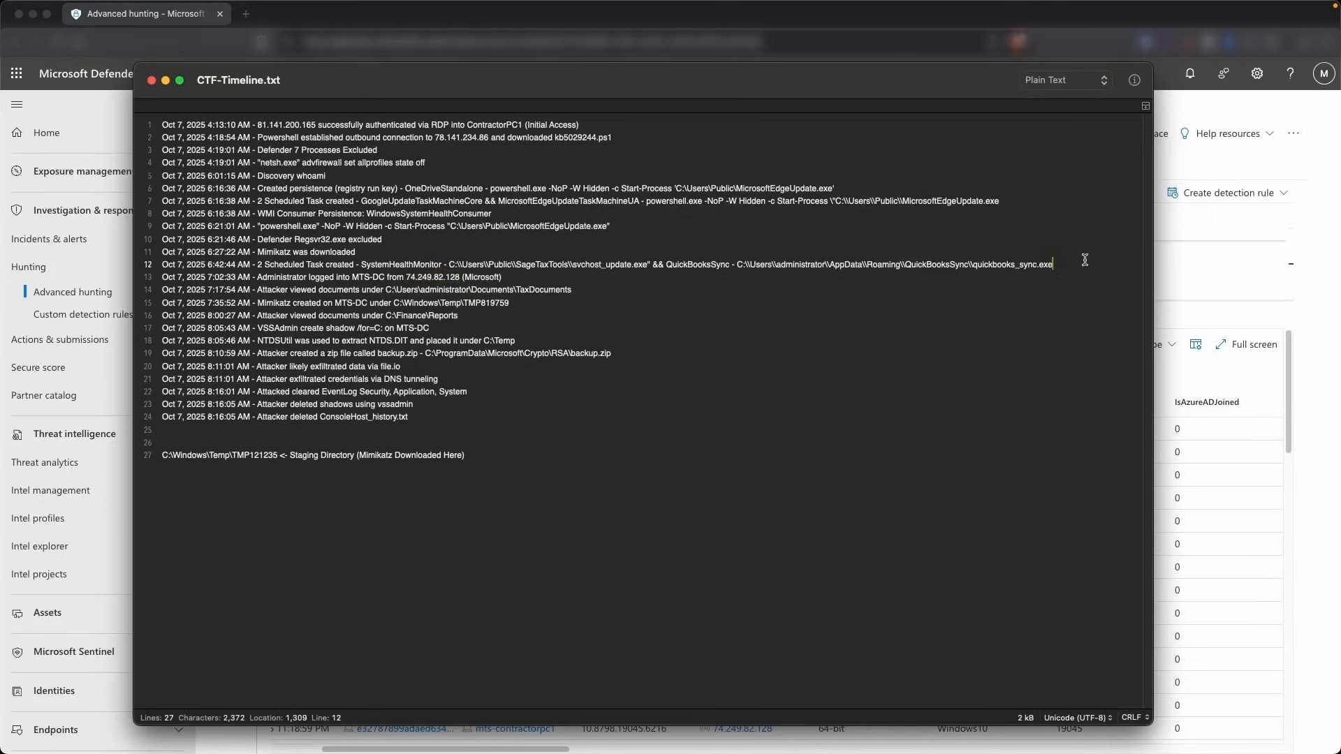
pyautogui.press('Return')
pyautogui.write('Oct 7, 2025 7:02:23 AM')
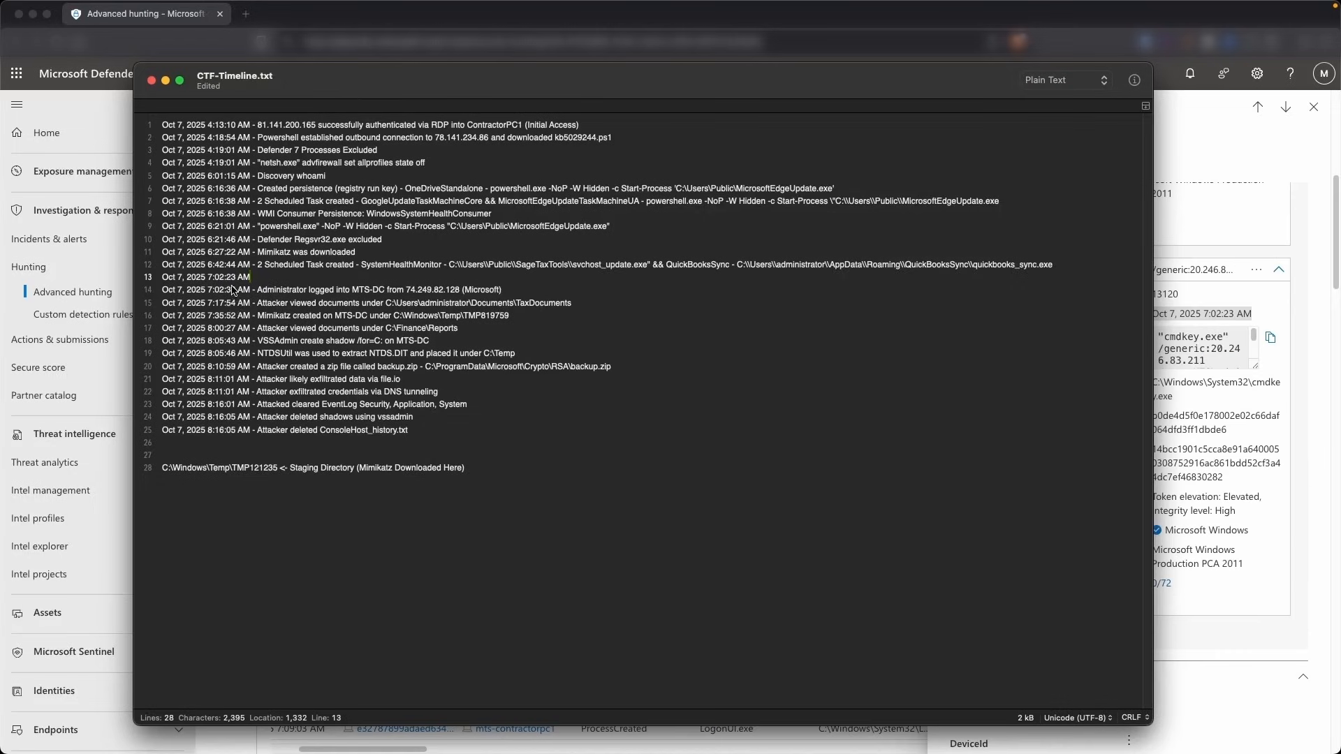
pyautogui.write('- Attacker saved credentials via cmdkey.exe for MTS-DC')
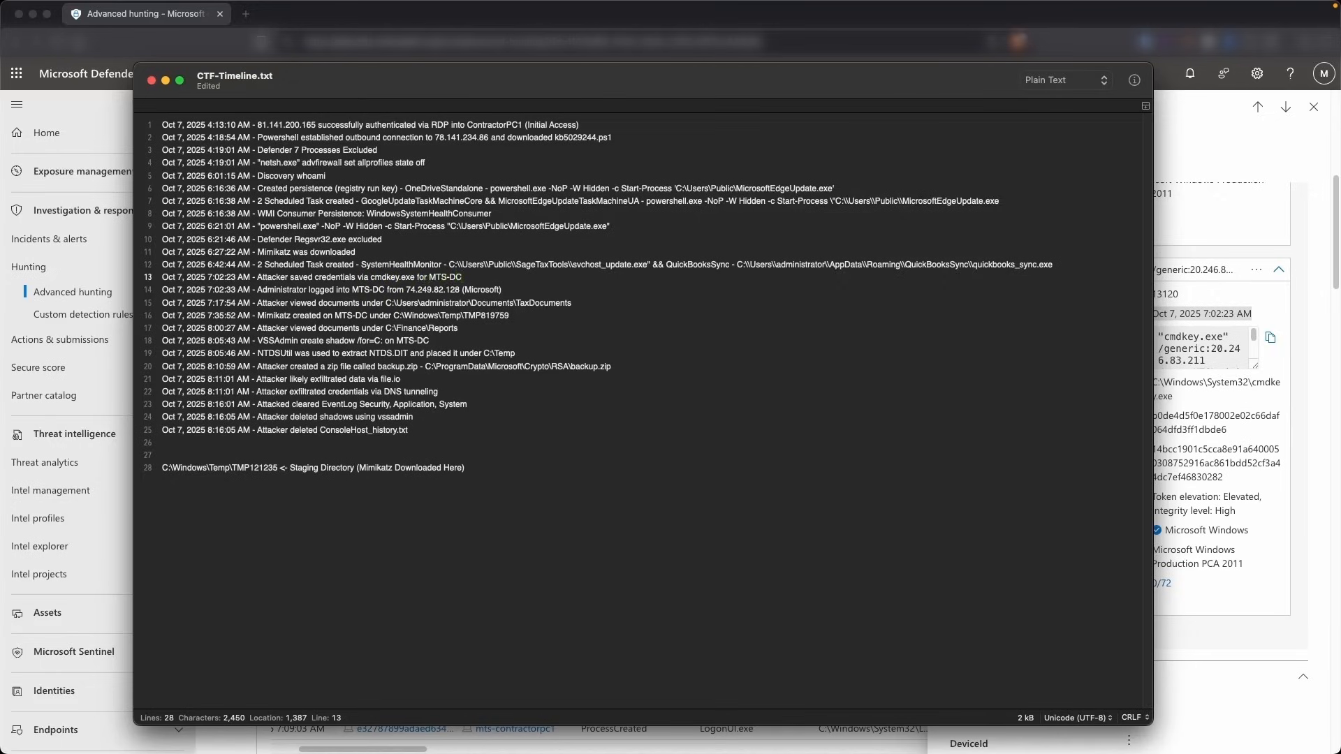
# Log the mstsc.exe event's execution time in CTF-Timeline.txt with "- Attacker ran mstsc.exe pointing towards the public IP of MTS-DC"
pyautogui.press('super+Tab')
pyautogui.click(637, 612)
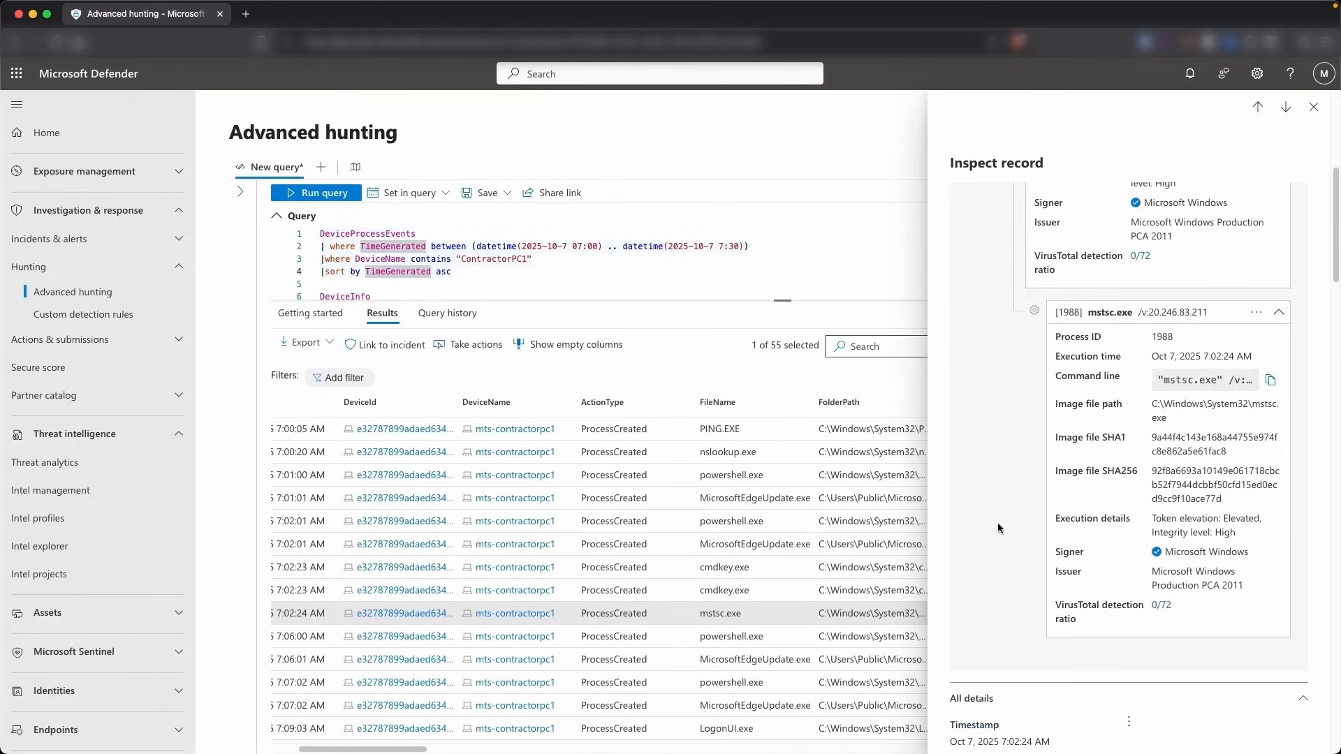
pyautogui.moveTo(1252, 358); pyautogui.dragTo(1152, 357)
pyautogui.press('super+c')
pyautogui.press('super+Tab')
pyautogui.press('super+v')
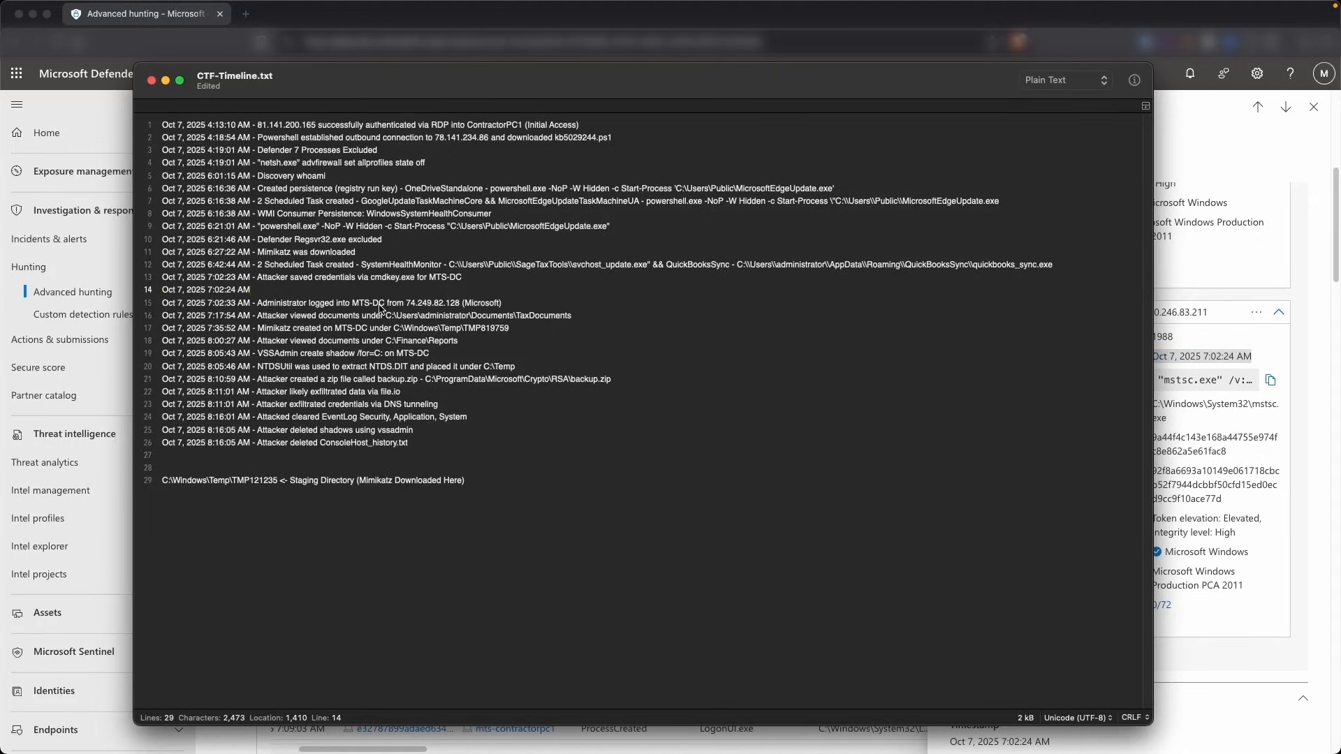
pyautogui.write('- Attacker ran mstsc.exe pointing towards the public IP of MT')
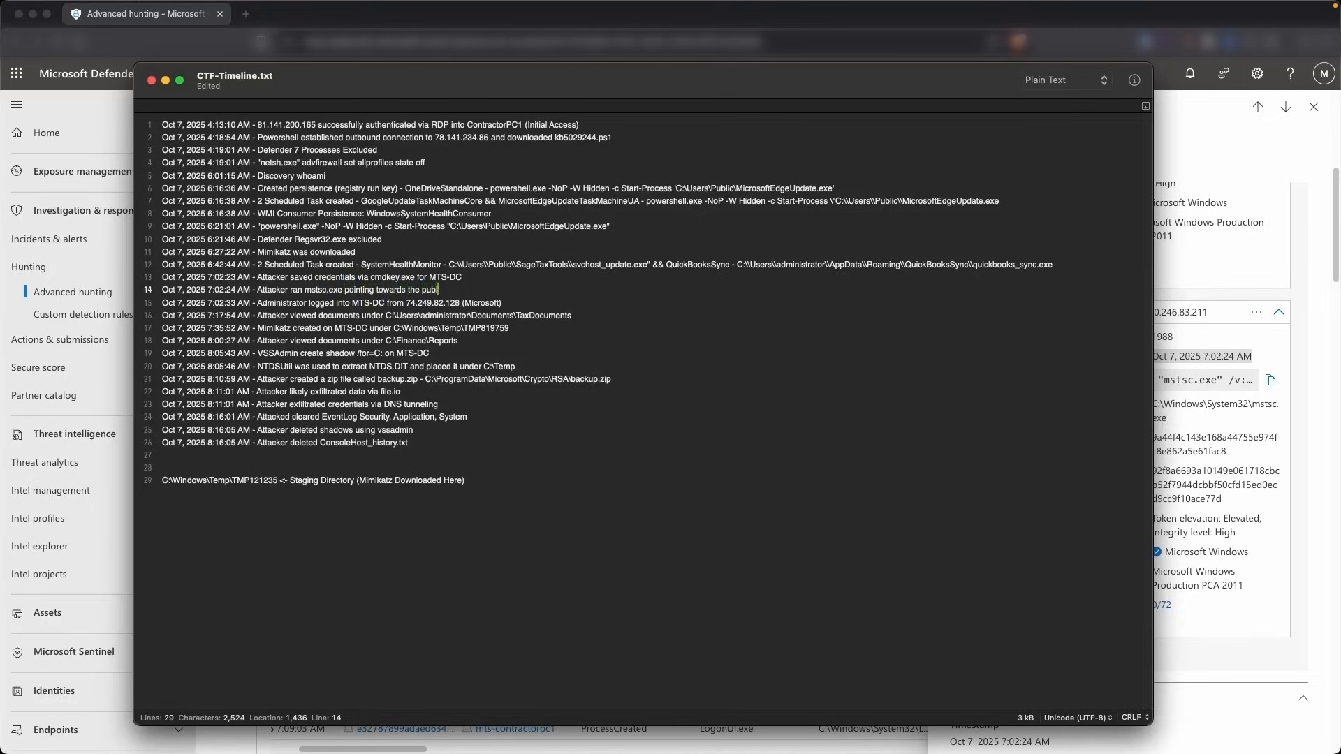
pyautogui.write('S-DC')
# Review the time and source IP of the administrator's MTS-DC logon entry in CTF-Timeline.txt
pyautogui.moveTo(227, 305); pyautogui.dragTo(269, 306)
pyautogui.click(269, 304)
pyautogui.moveTo(406, 305); pyautogui.dragTo(460, 304)
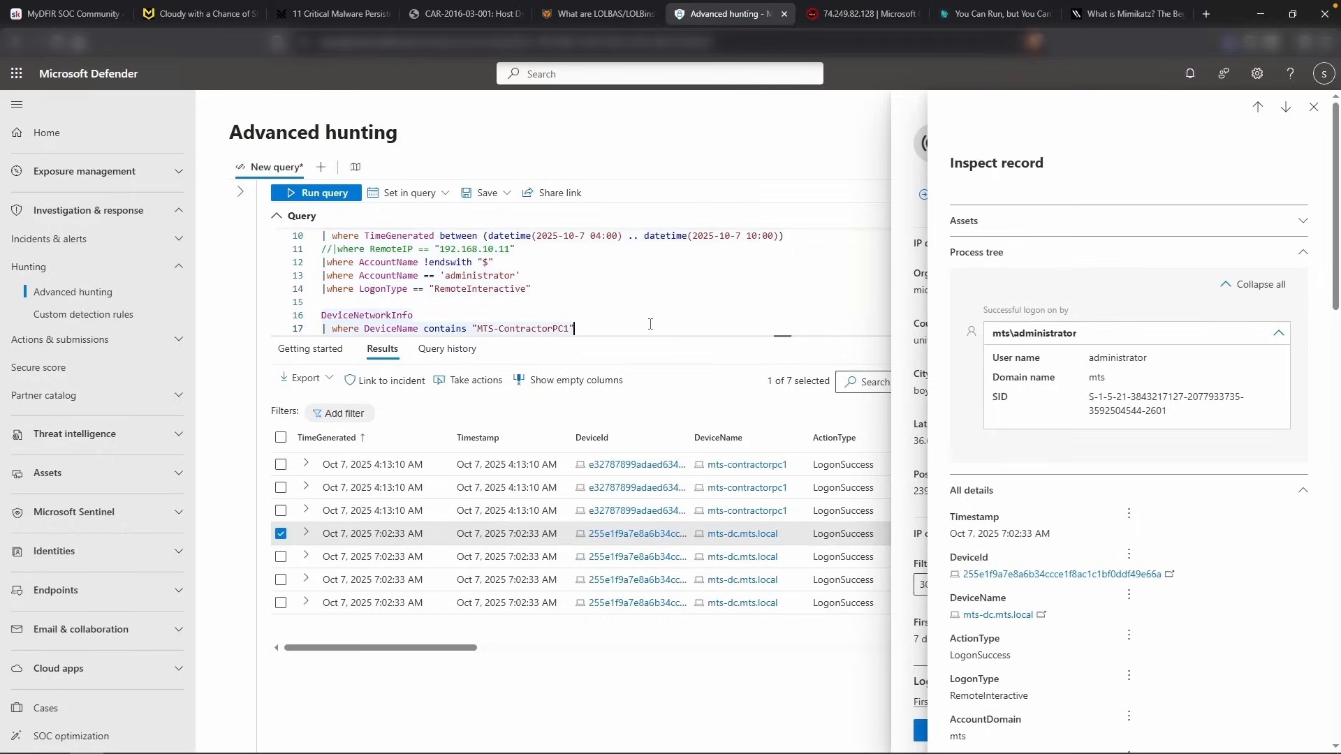
# Set the DeviceProcessEvents query's start time to 2025-10-7 07:02 and its device filter to 'MTS-DC', and run it
pyautogui.scroll(1, 423, 259)
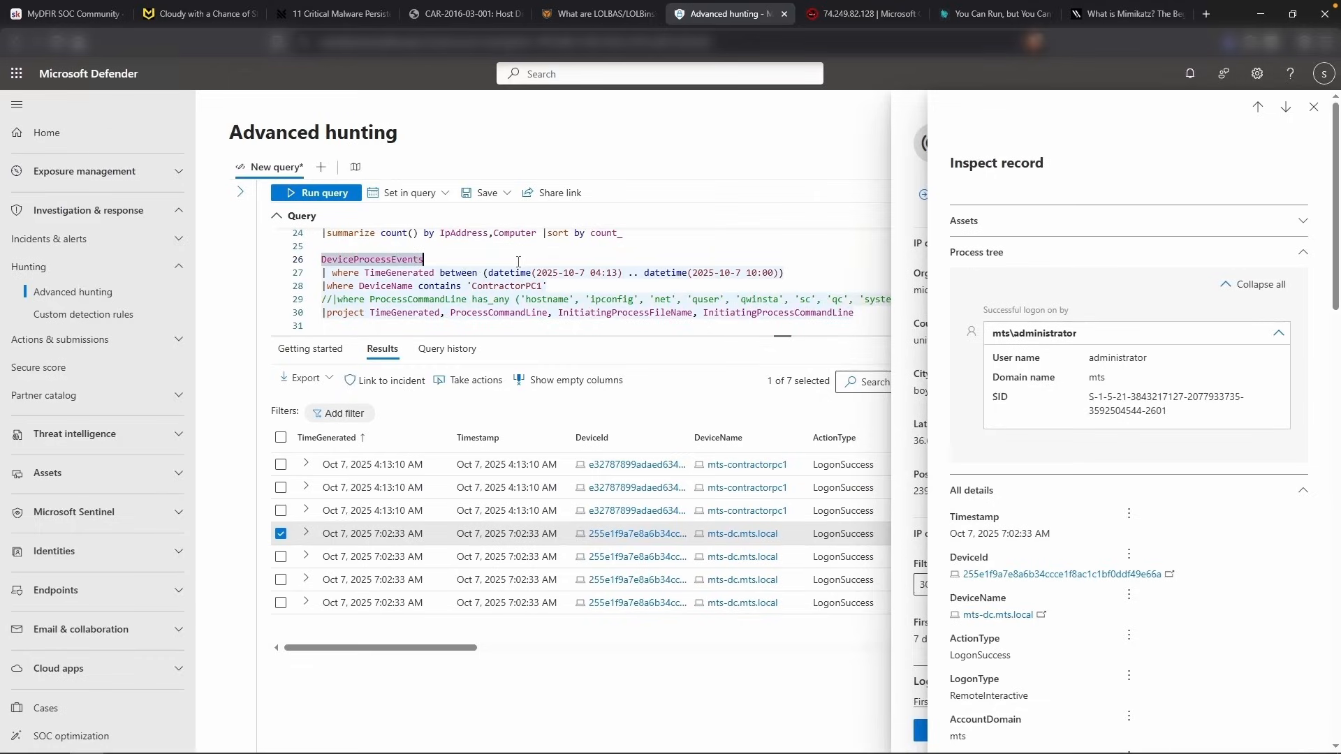
pyautogui.click(602, 273)
pyautogui.press('BackSpace')
pyautogui.write('7')
pyautogui.scroll(1, 605, 279)
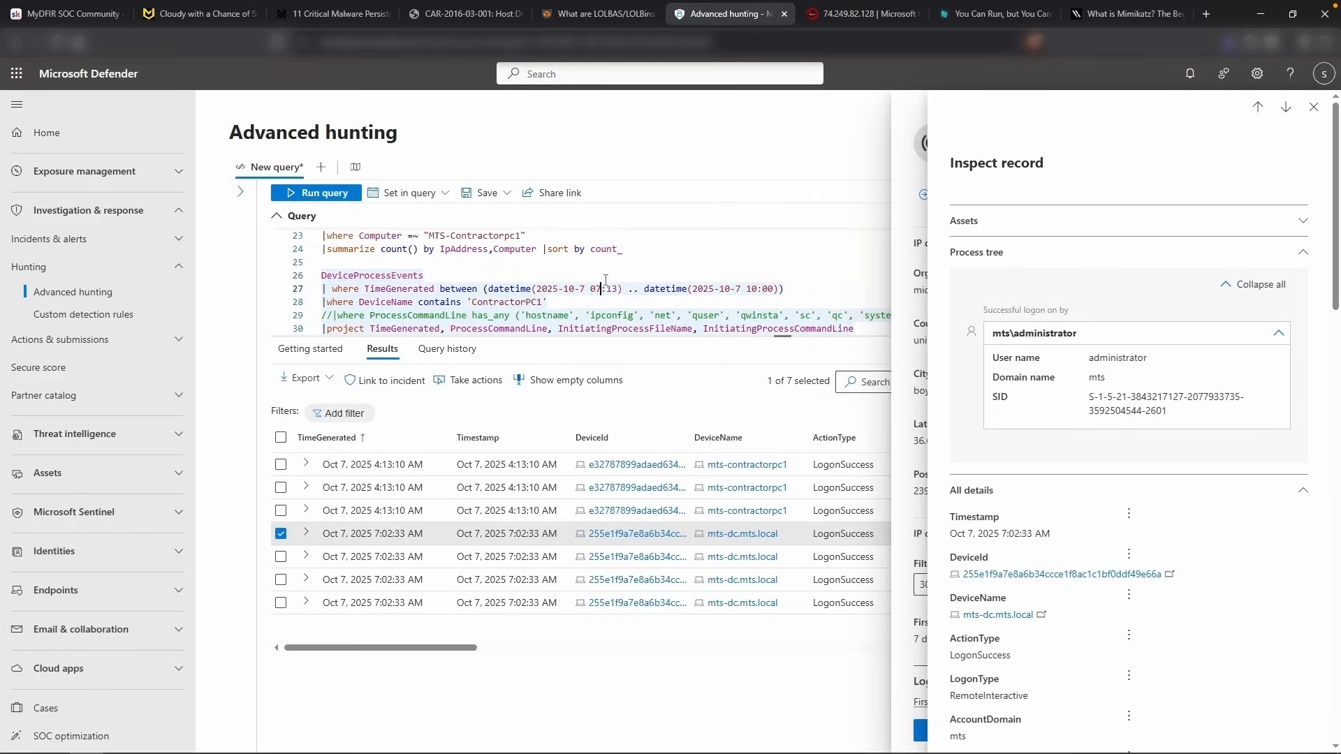
pyautogui.press('BackSpace')
pyautogui.press('Delete')
pyautogui.write('02')
pyautogui.doubleClick(538, 302)
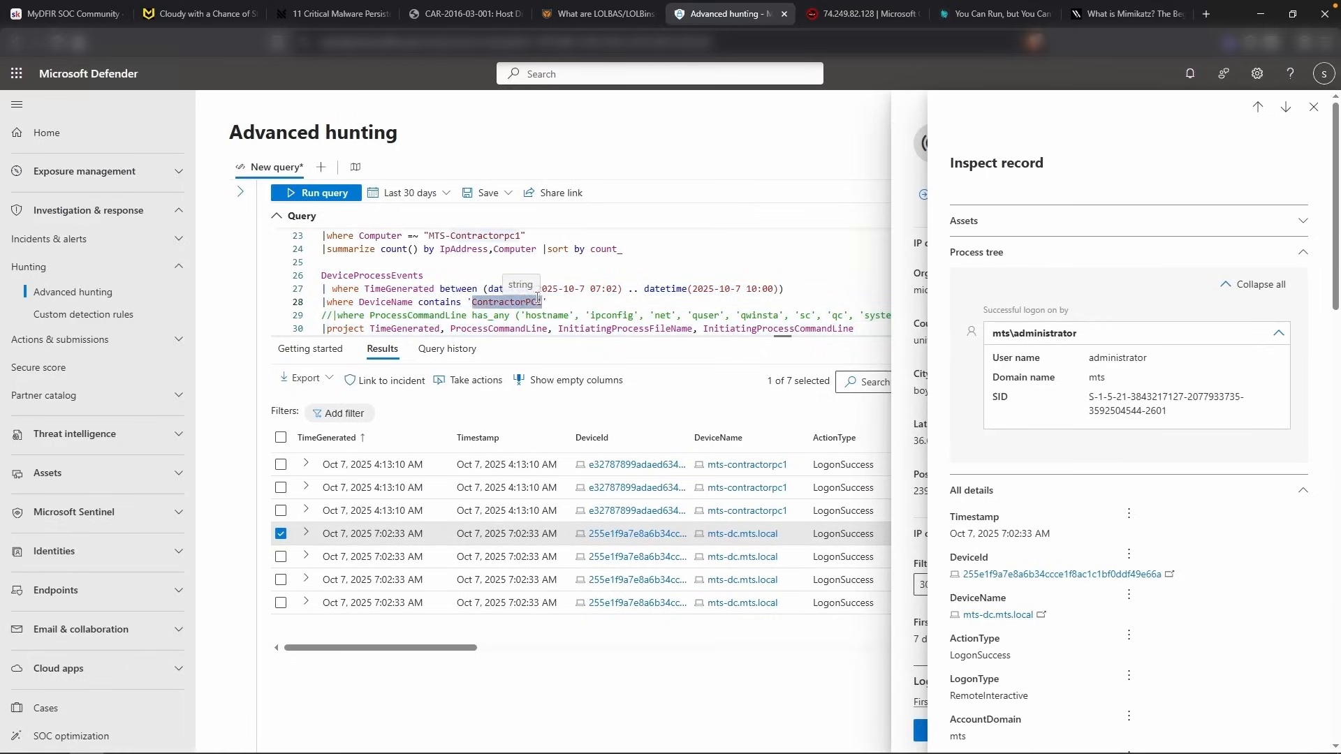
pyautogui.write('MTS-DC')
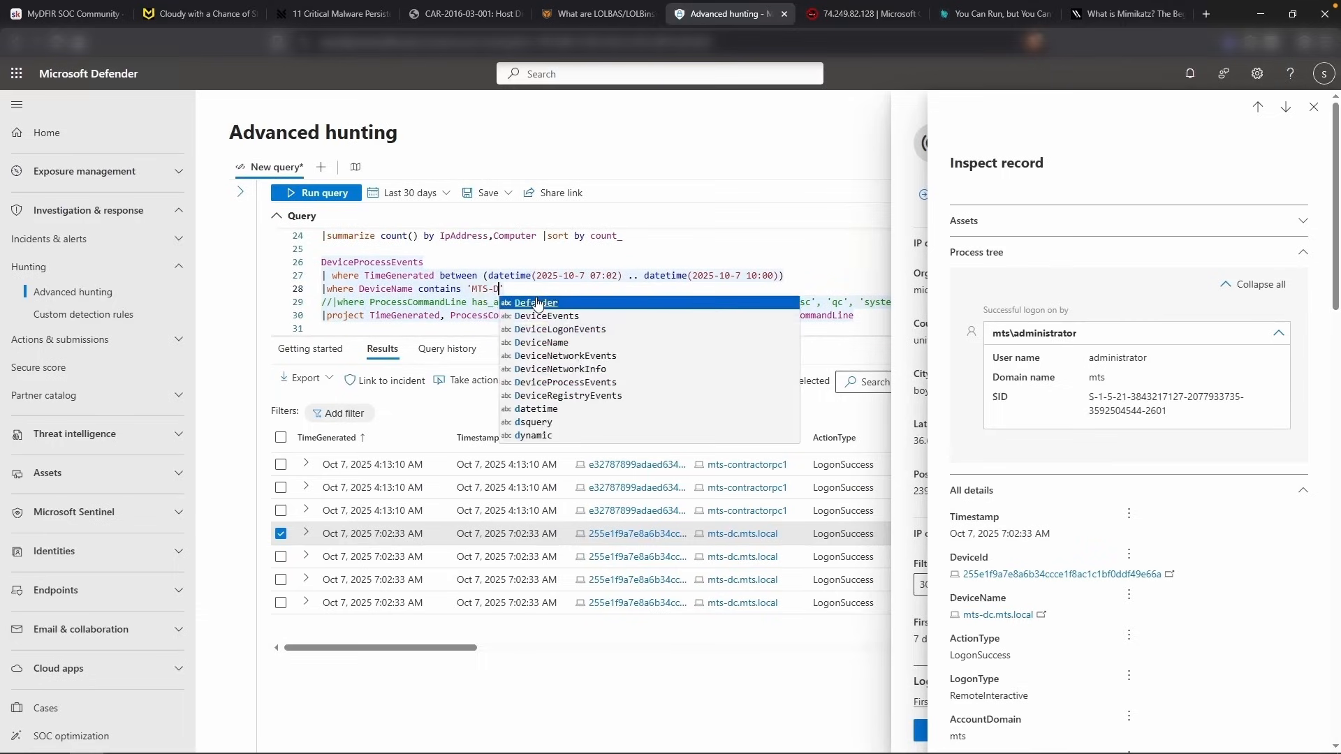
pyautogui.hotkey('shift', 'Return')
# Look through the MTS-DC process events after the logon and inspect the powershell.exe record that imports the ActiveDirectory module
pyautogui.scroll(-2, 622, 536)
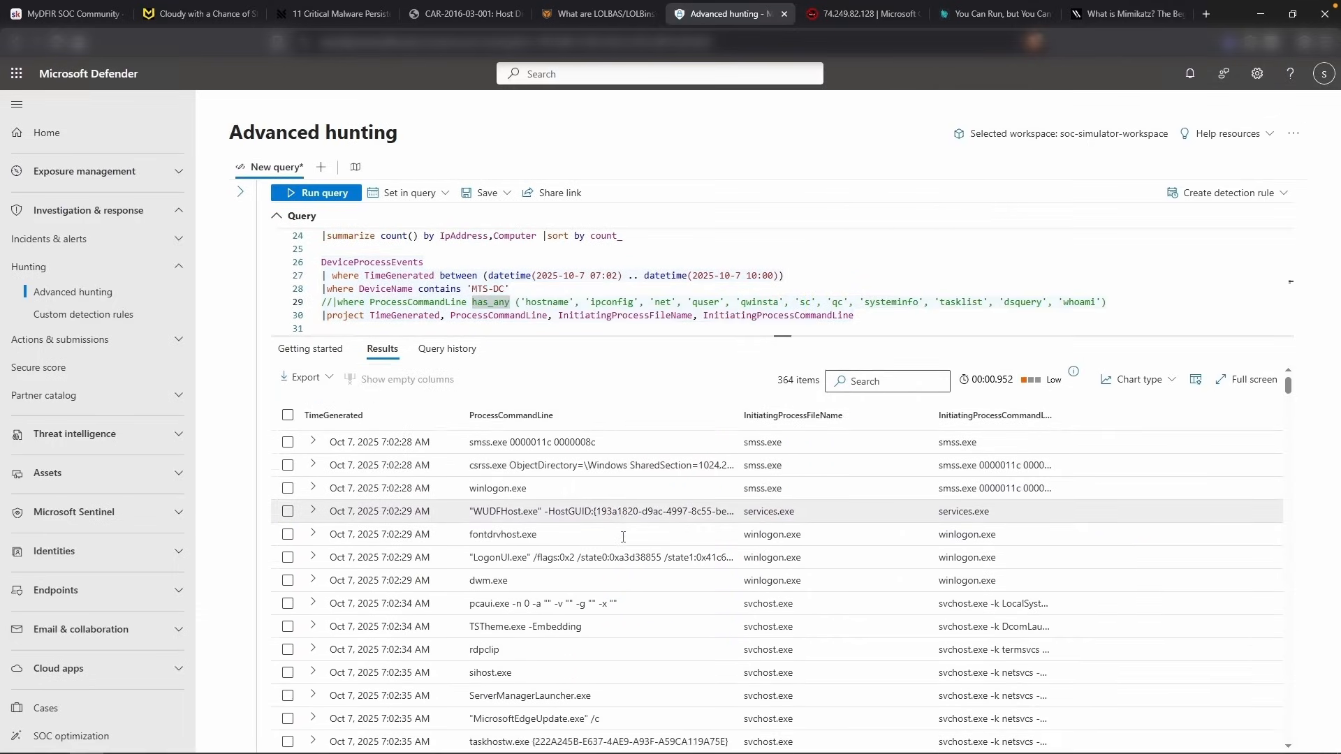
pyautogui.scroll(-4, 623, 536)
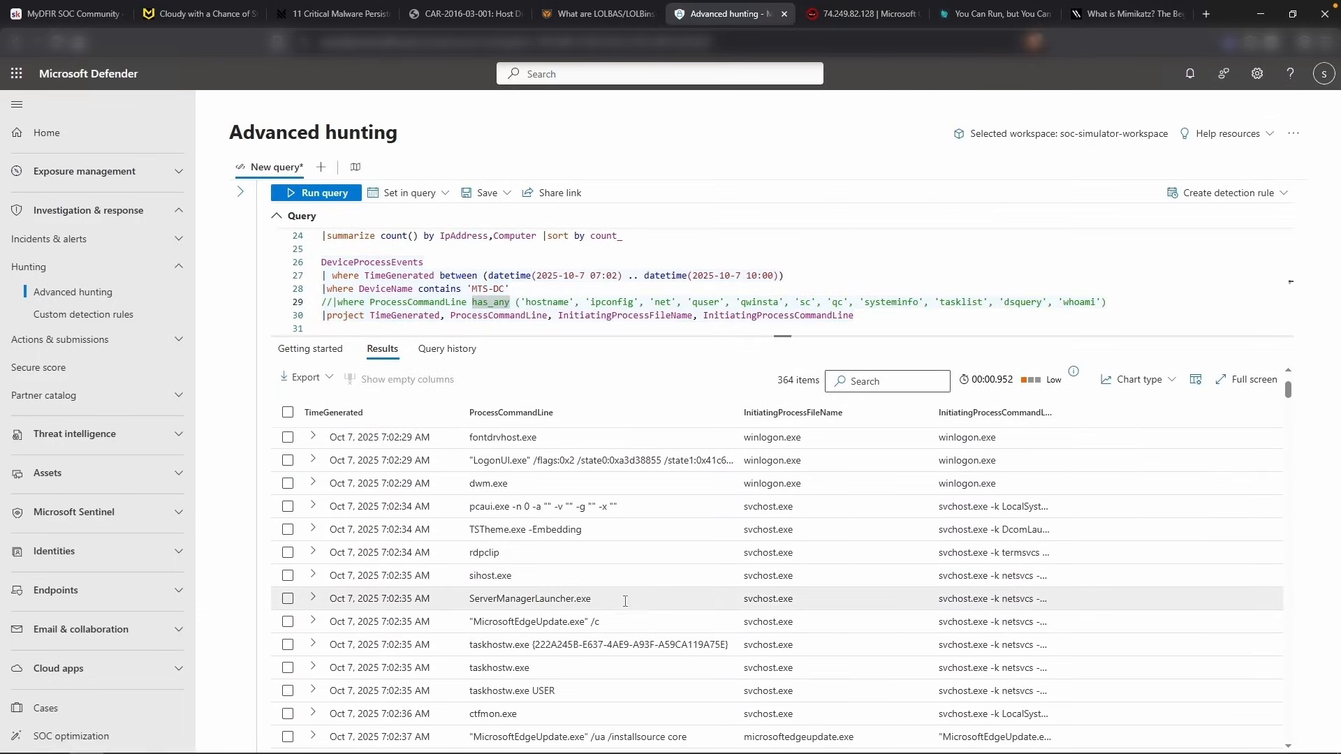
pyautogui.scroll(-4, 625, 602)
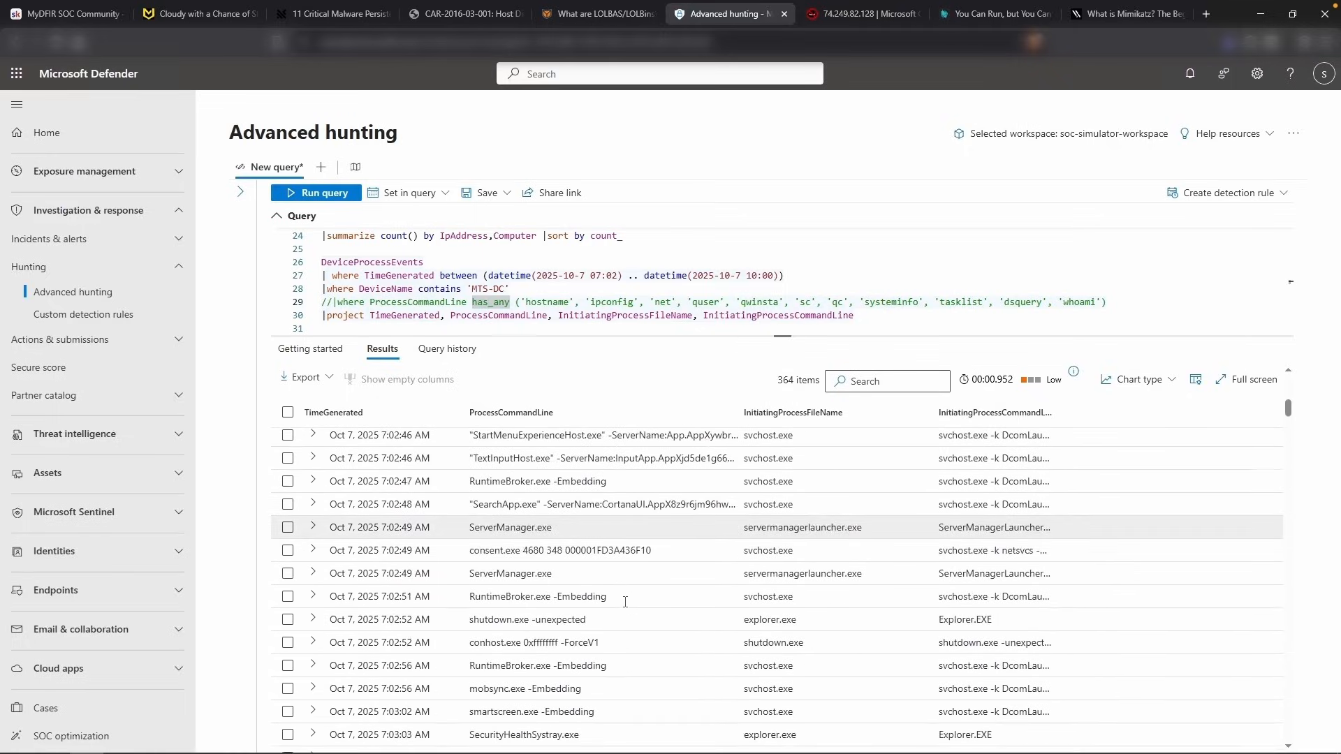
pyautogui.scroll(-4, 625, 602)
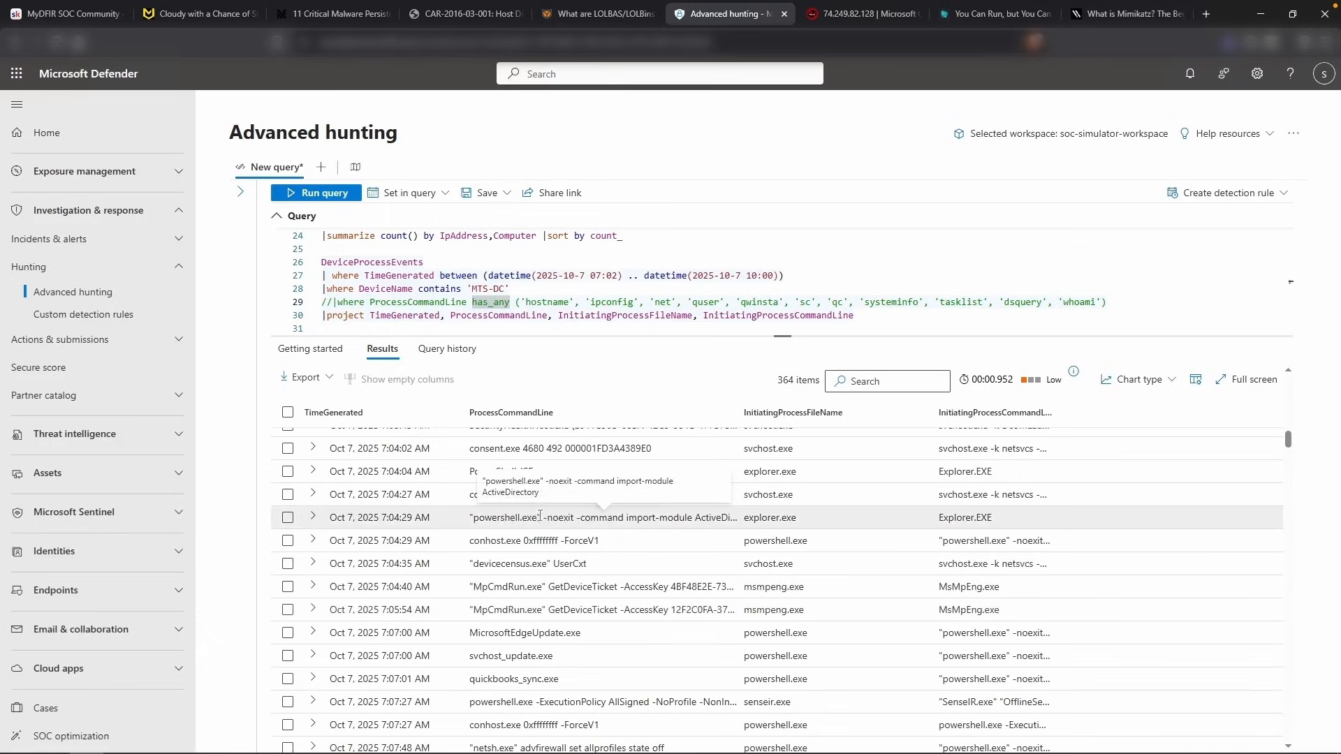
pyautogui.click(561, 517)
pyautogui.moveTo(1057, 513); pyautogui.dragTo(1253, 514)
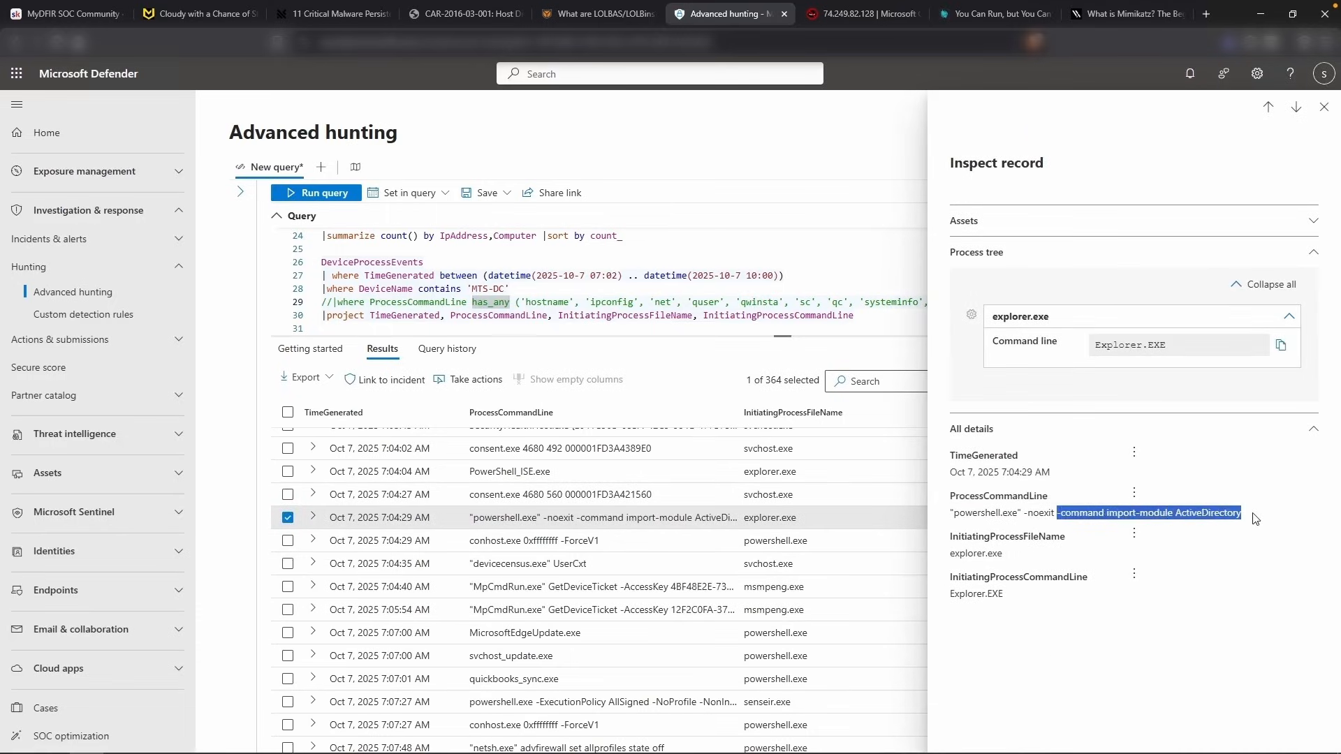
pyautogui.click(1325, 108)
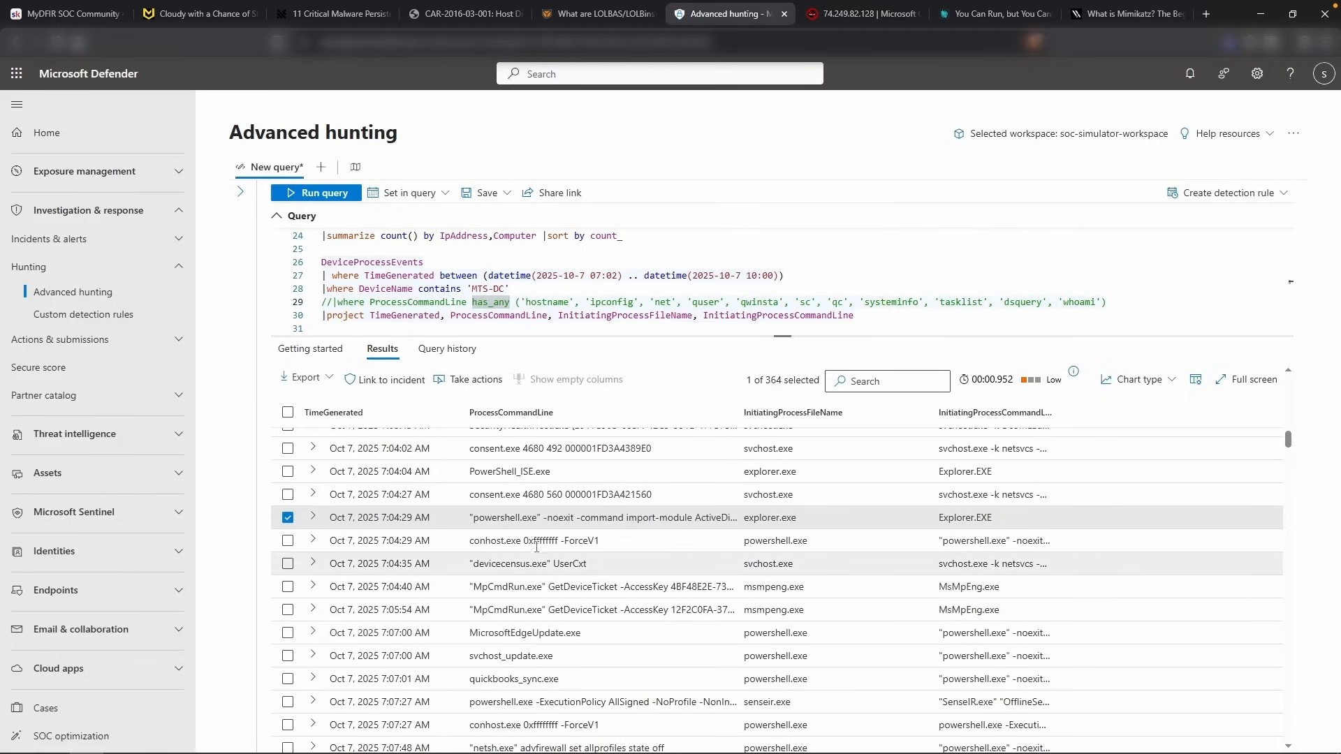
# Inspect the MicrosoftEdgeUpdate.exe, svchost_update.exe, quickbooks_sync.exe and netsh.exe firewall records, checking the initiating PowerShell command line
pyautogui.moveTo(475, 519); pyautogui.dragTo(483, 518)
pyautogui.moveTo(483, 519); pyautogui.dragTo(606, 518)
pyautogui.moveTo(581, 634); pyautogui.dragTo(469, 635)
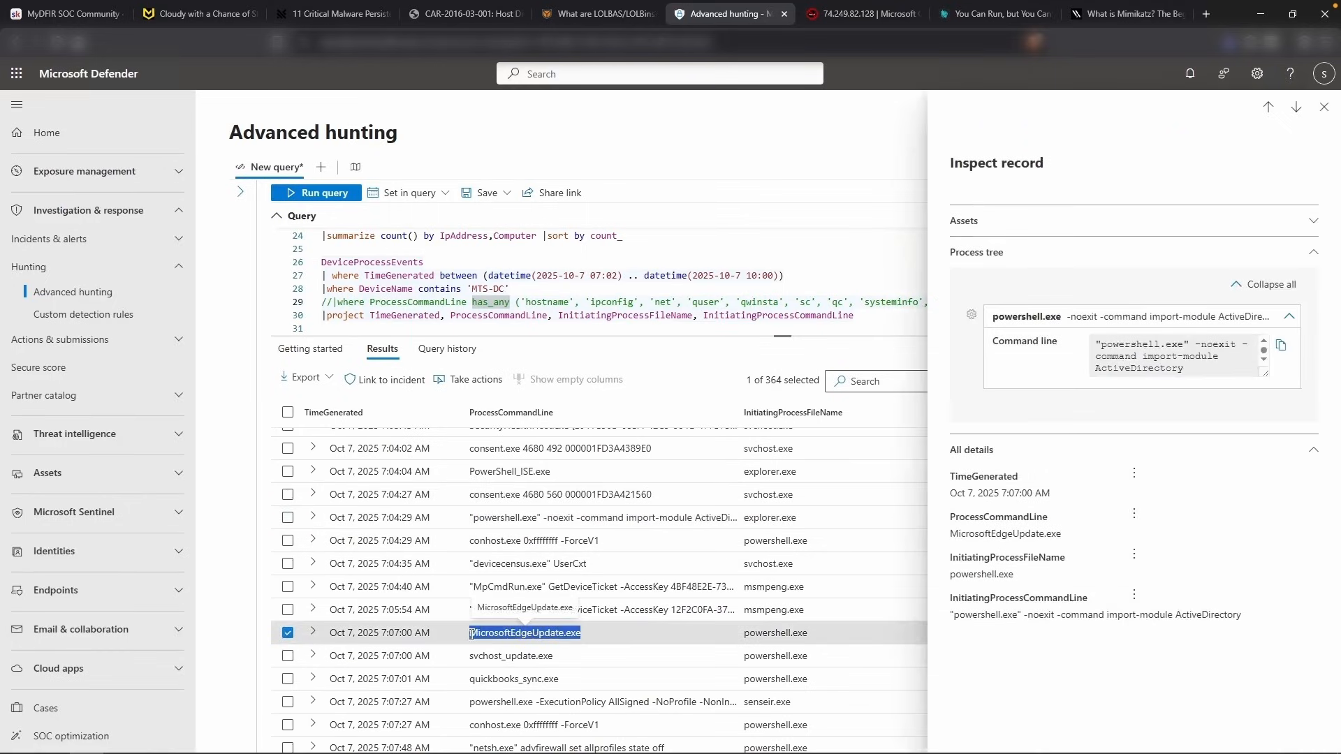
pyautogui.scroll(-1, 1164, 373)
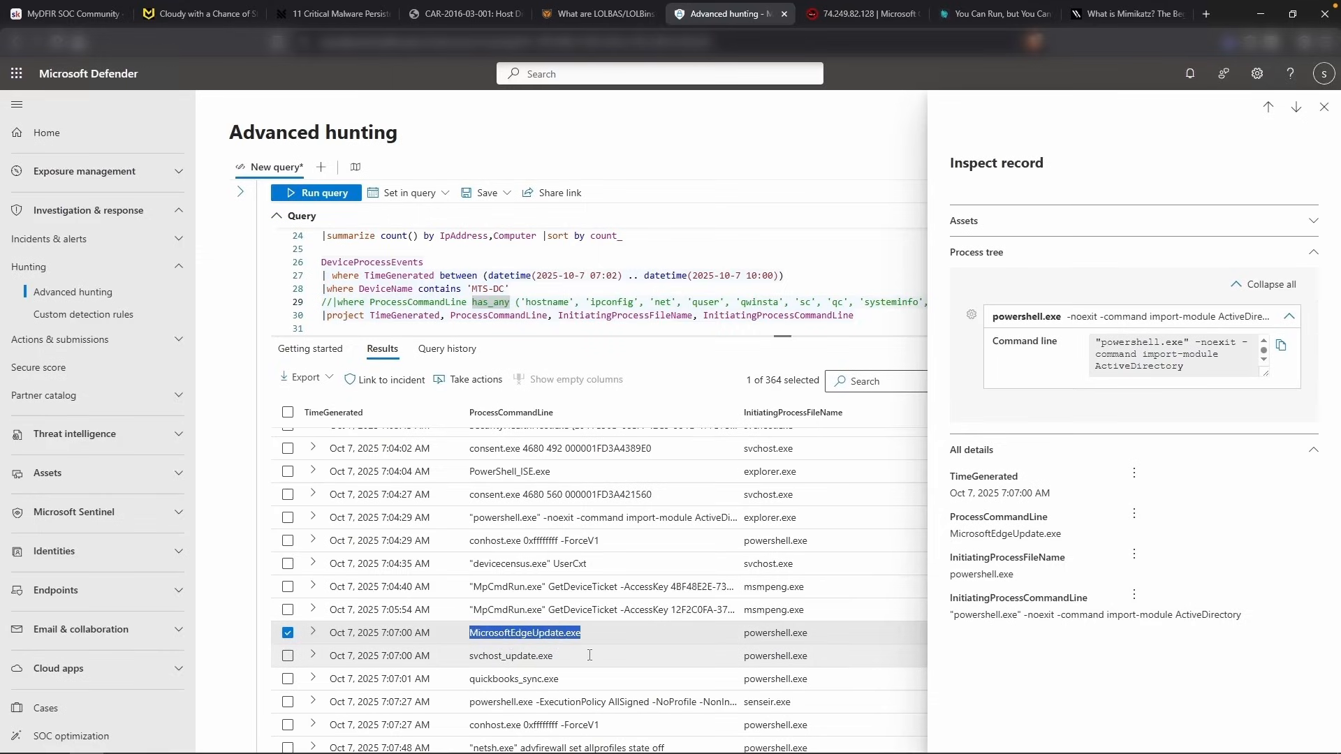
pyautogui.moveTo(589, 655); pyautogui.dragTo(488, 656)
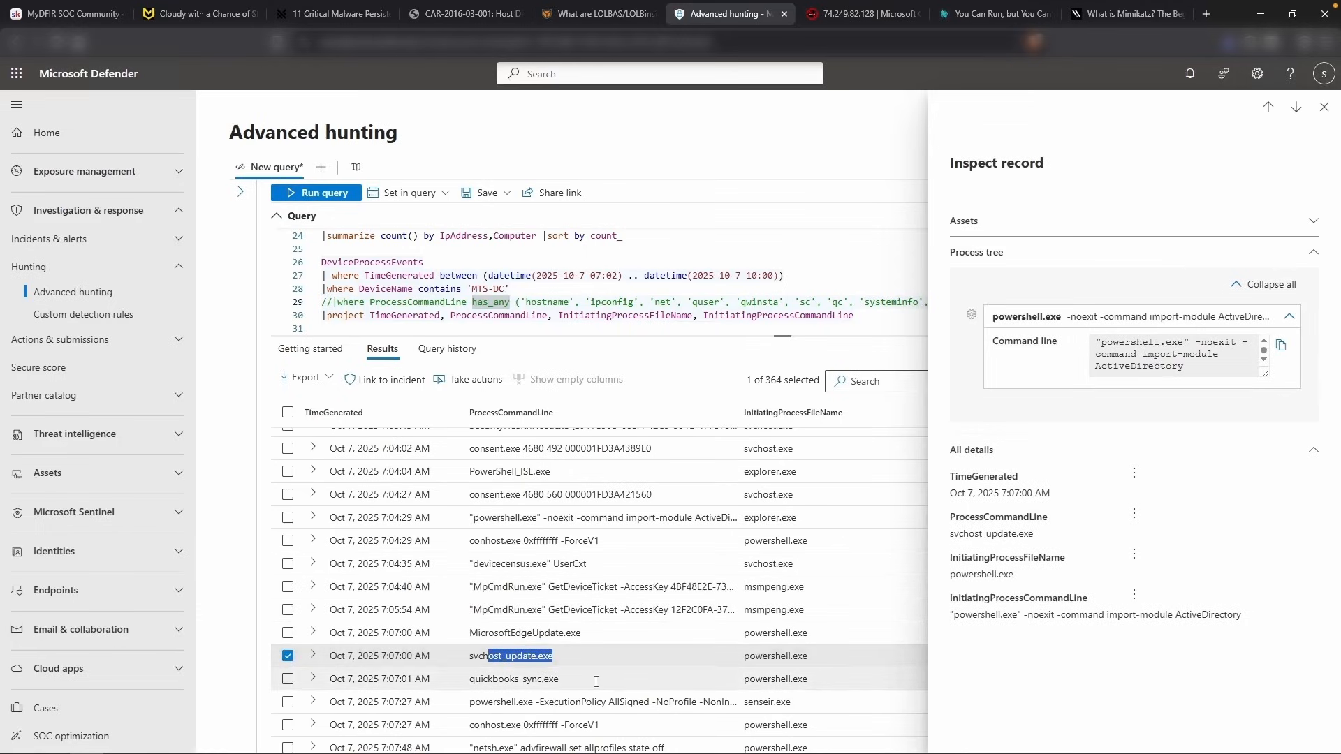
pyautogui.click(595, 681)
pyautogui.scroll(-1, 596, 681)
pyautogui.moveTo(470, 695); pyautogui.dragTo(681, 693)
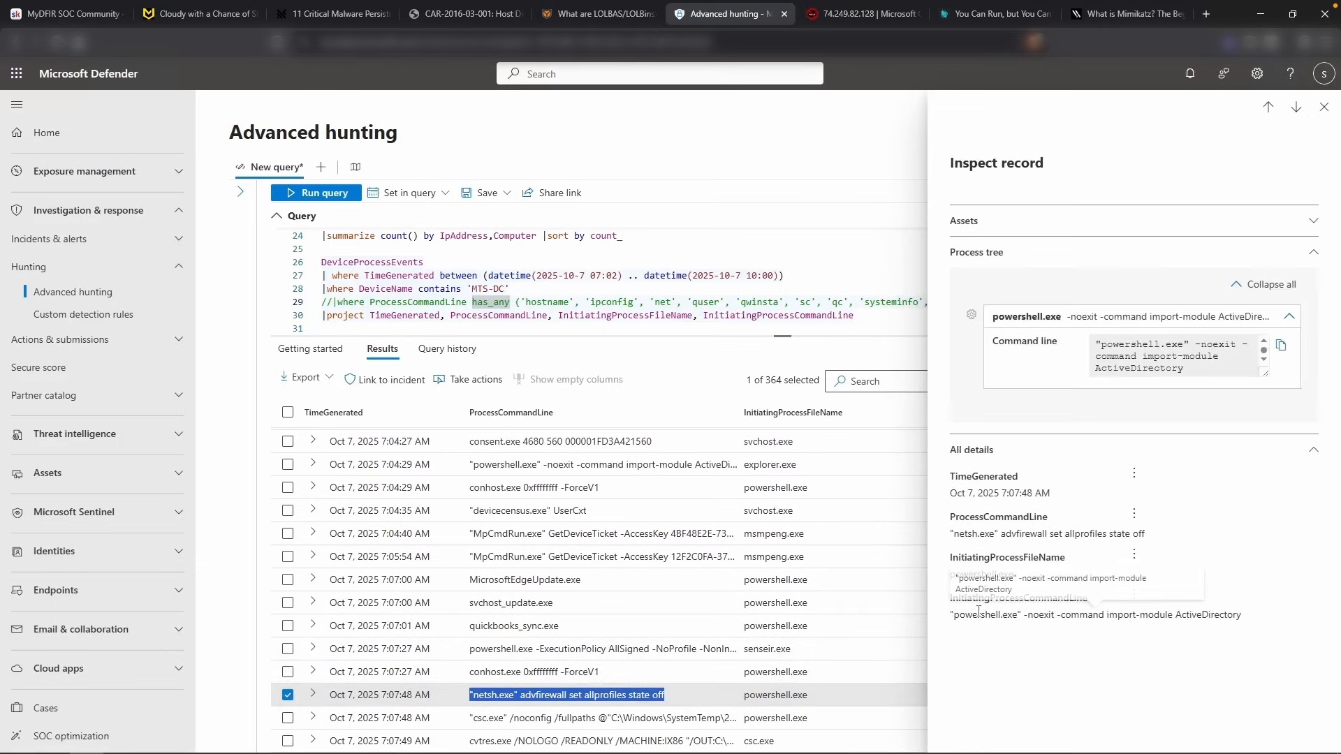
pyautogui.moveTo(951, 620); pyautogui.dragTo(1242, 622)
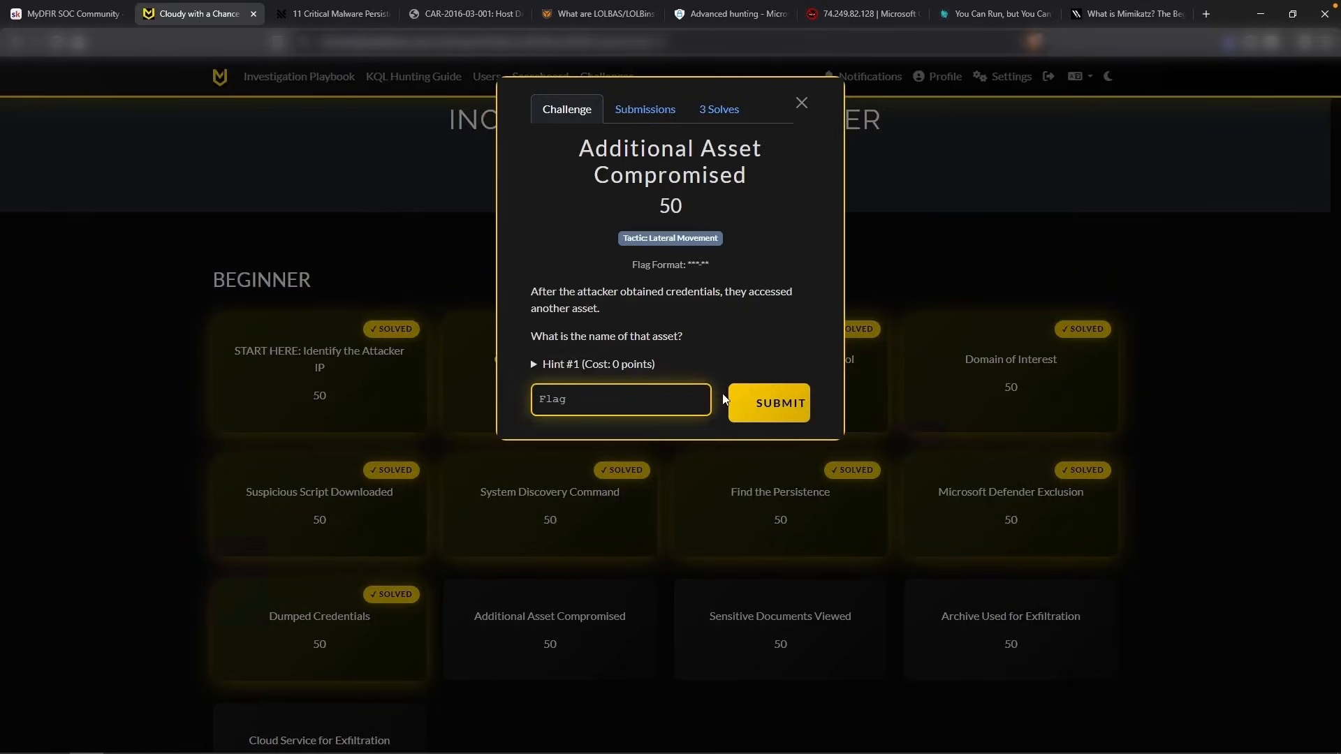
# Answer the Additional Asset Compromised challenge with MTS-DC, and read the Sensitive Documents Viewed challenge's hint
pyautogui.write('MTS-DC')
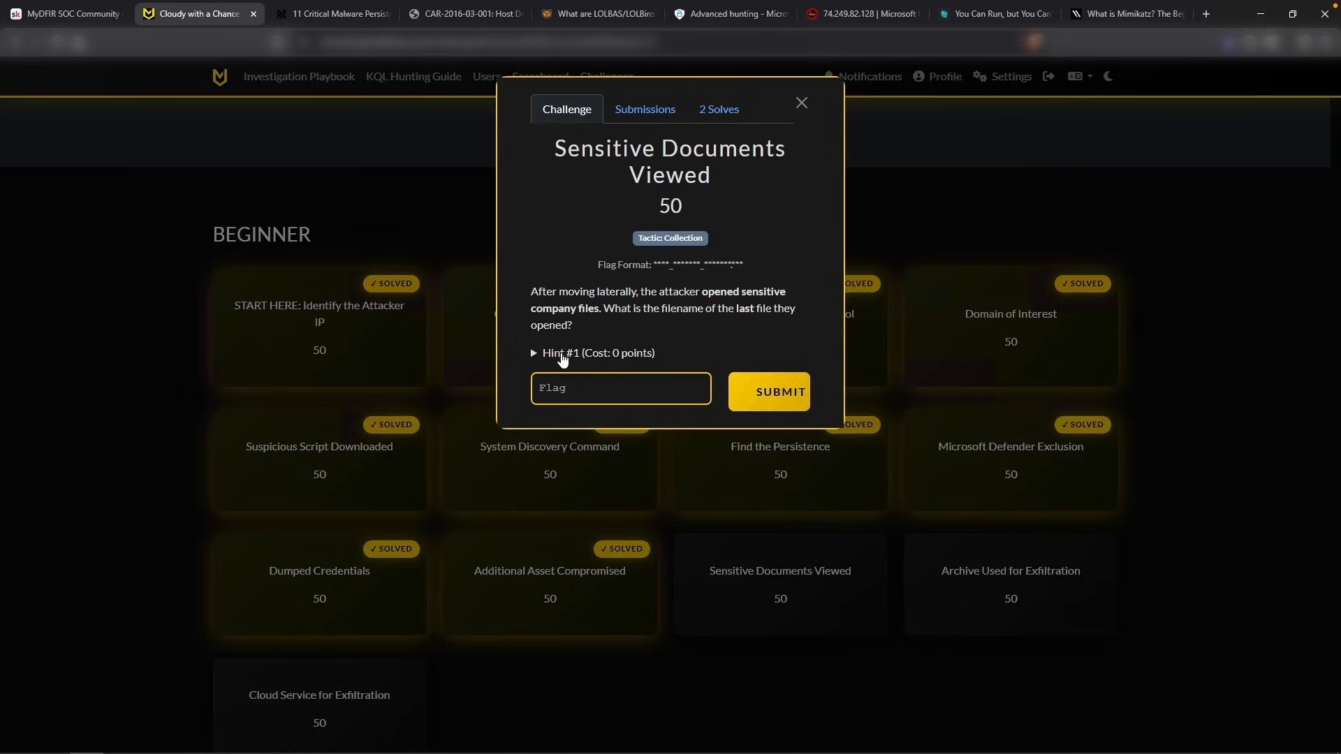
pyautogui.click(563, 353)
pyautogui.click(727, 132)
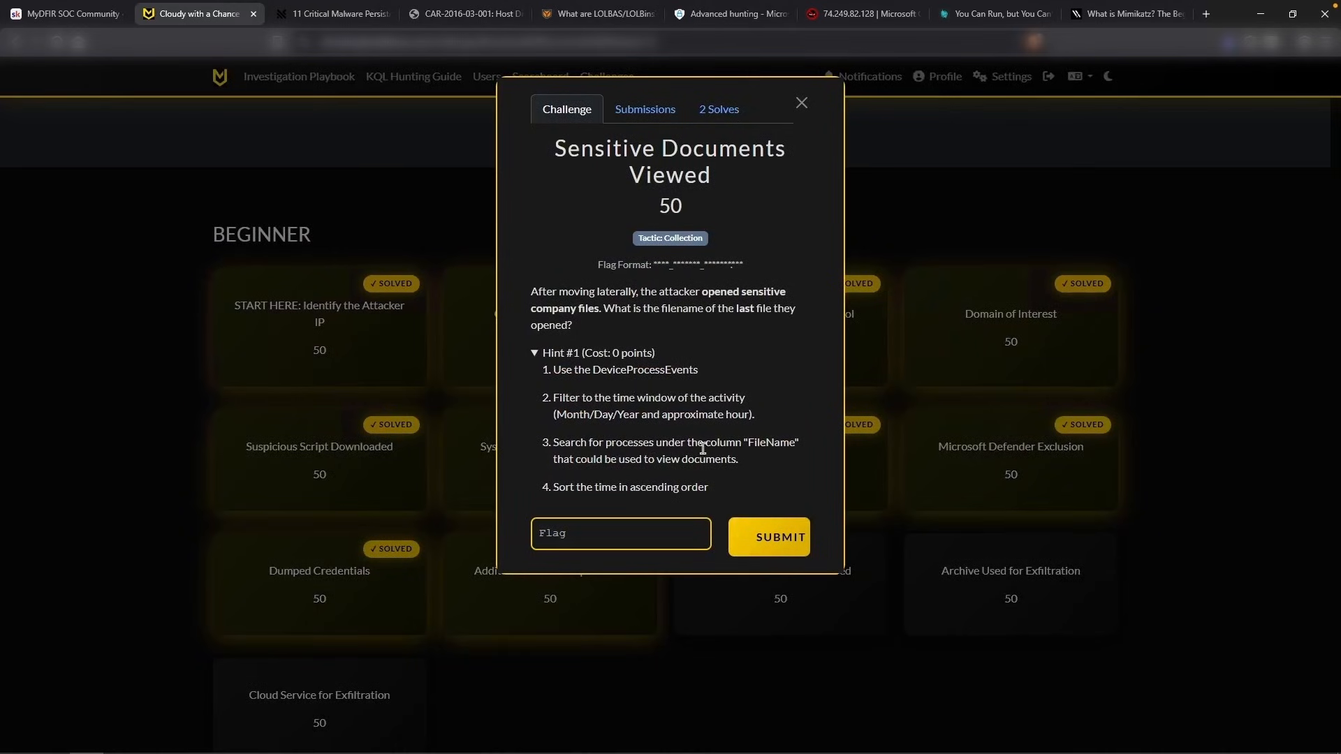
pyautogui.moveTo(747, 443); pyautogui.dragTo(795, 444)
pyautogui.moveTo(597, 462); pyautogui.dragTo(738, 462)
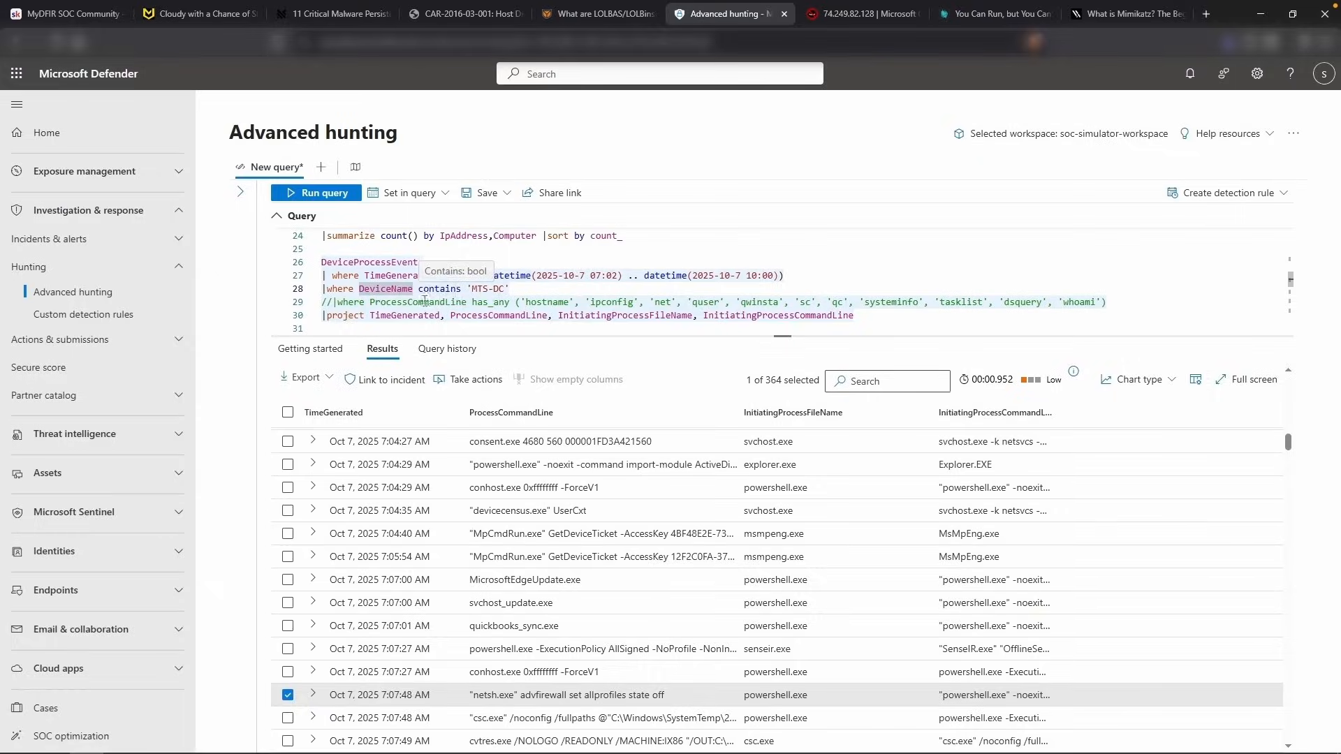
# Enable the MTS-DC query's ProcessCommandLine filter with 'word', 'notepad', 'adobe', 'pdf' and 'wordpad', run it, and widen the command-line column
pyautogui.click(514, 288)
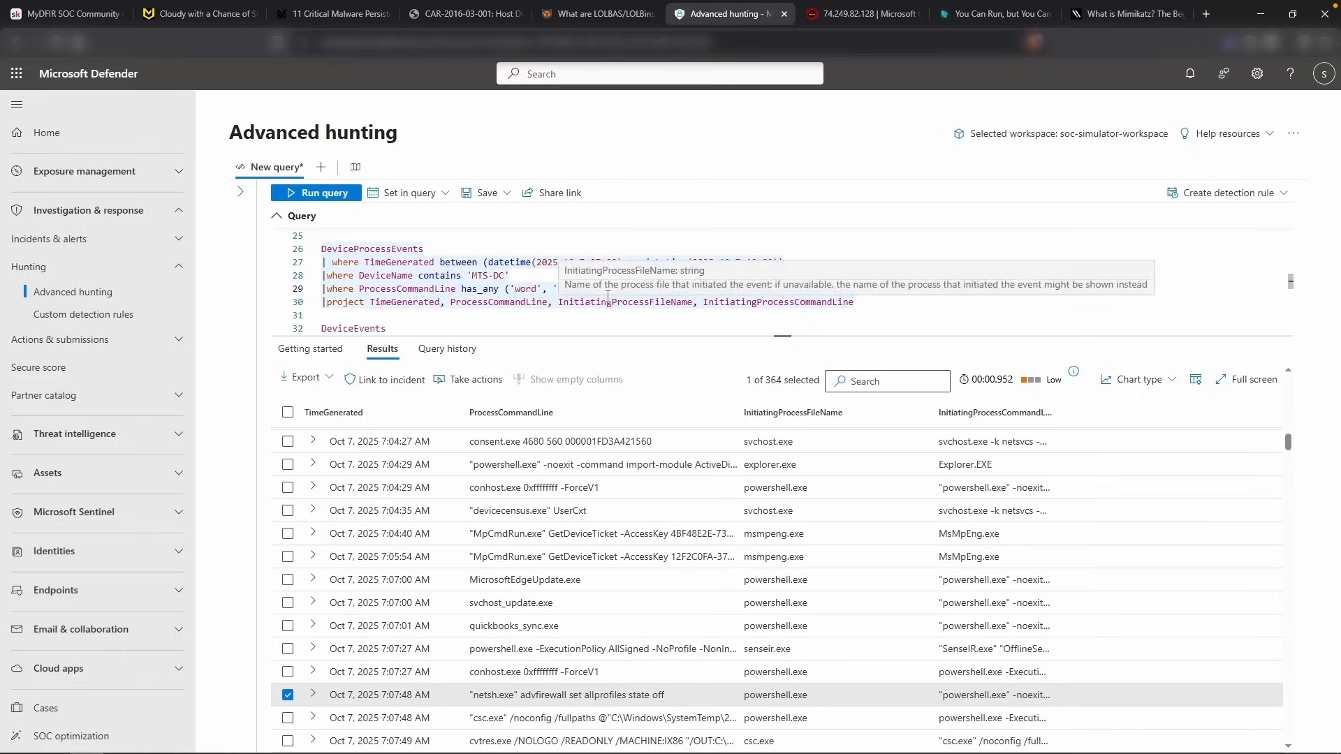
pyautogui.doubleClick(520, 289)
pyautogui.doubleClick(587, 289)
pyautogui.write('notepad')
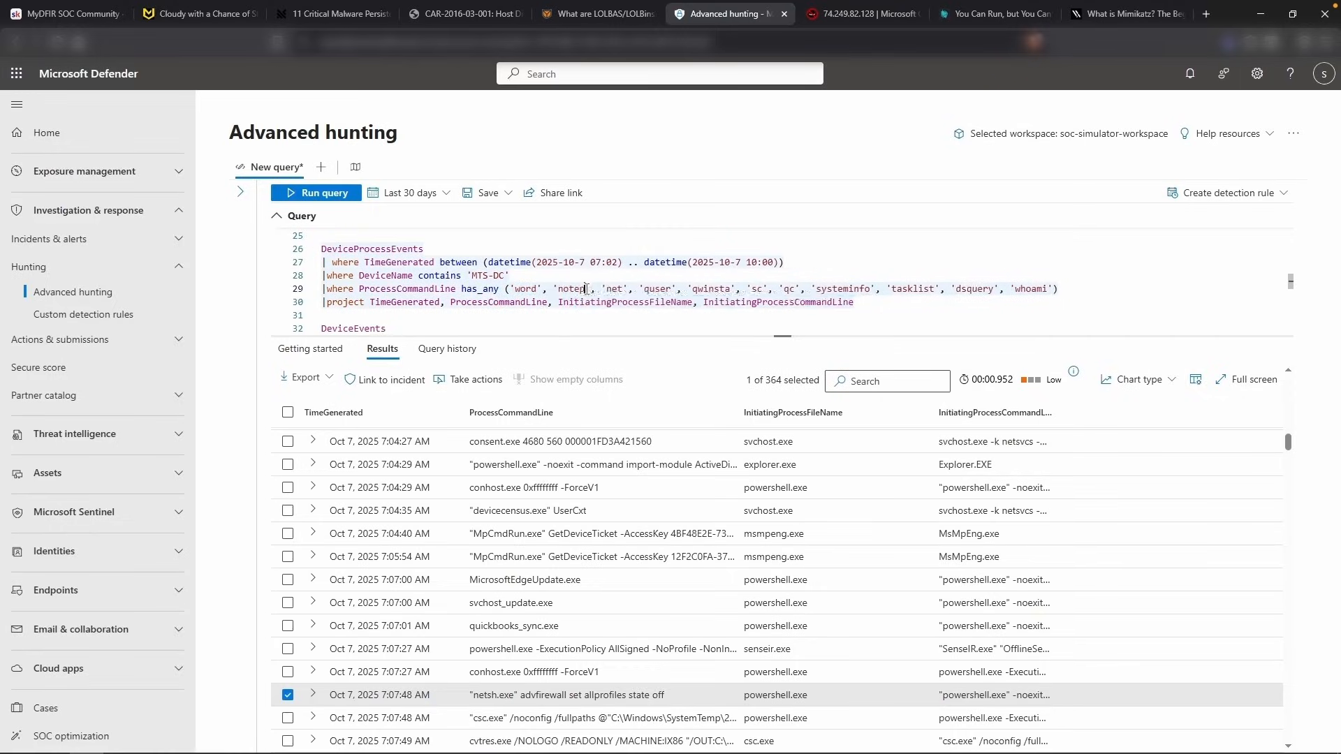
pyautogui.doubleClick(627, 290)
pyautogui.write('adobe')
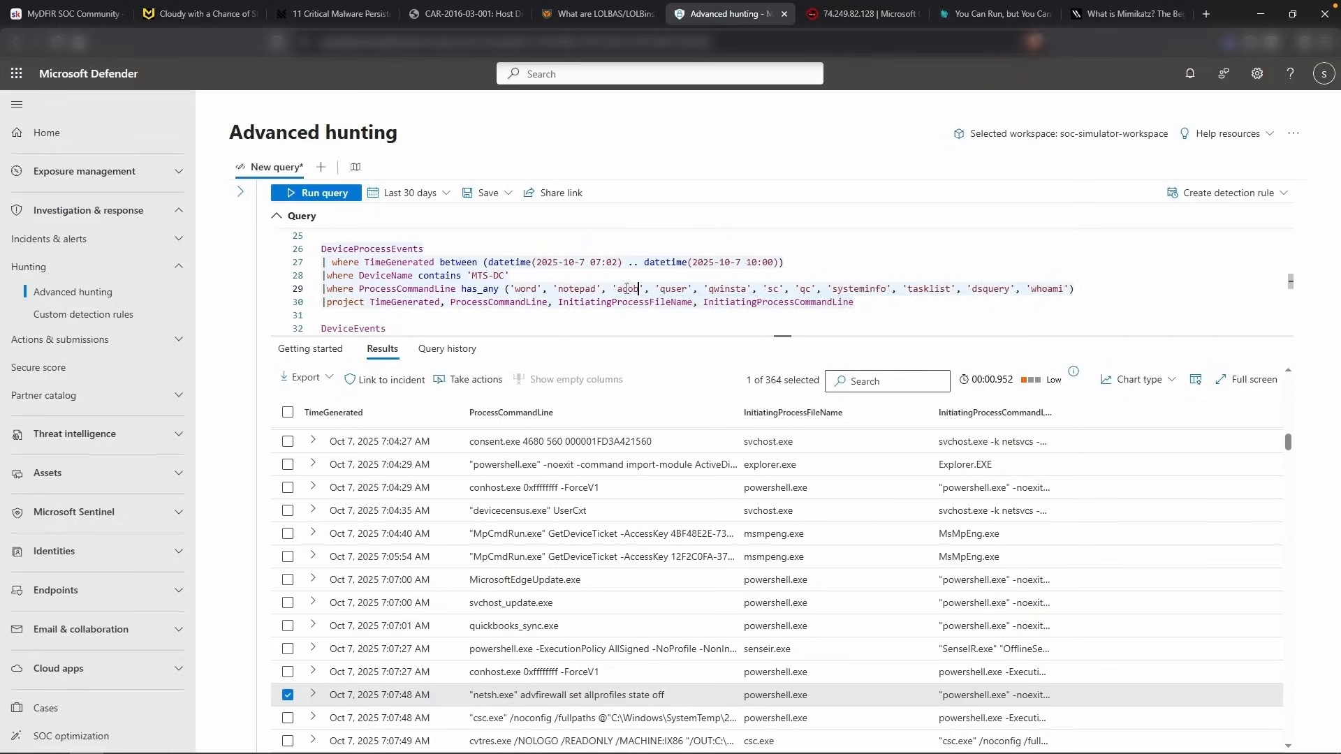
pyautogui.doubleClick(676, 289)
pyautogui.write('pdf')
pyautogui.doubleClick(723, 288)
pyautogui.write('wordpad')
pyautogui.moveTo(1063, 290); pyautogui.dragTo(746, 289)
pyautogui.press('BackSpace')
pyautogui.hotkey('shift', 'Return')
pyautogui.doubleClick(808, 381)
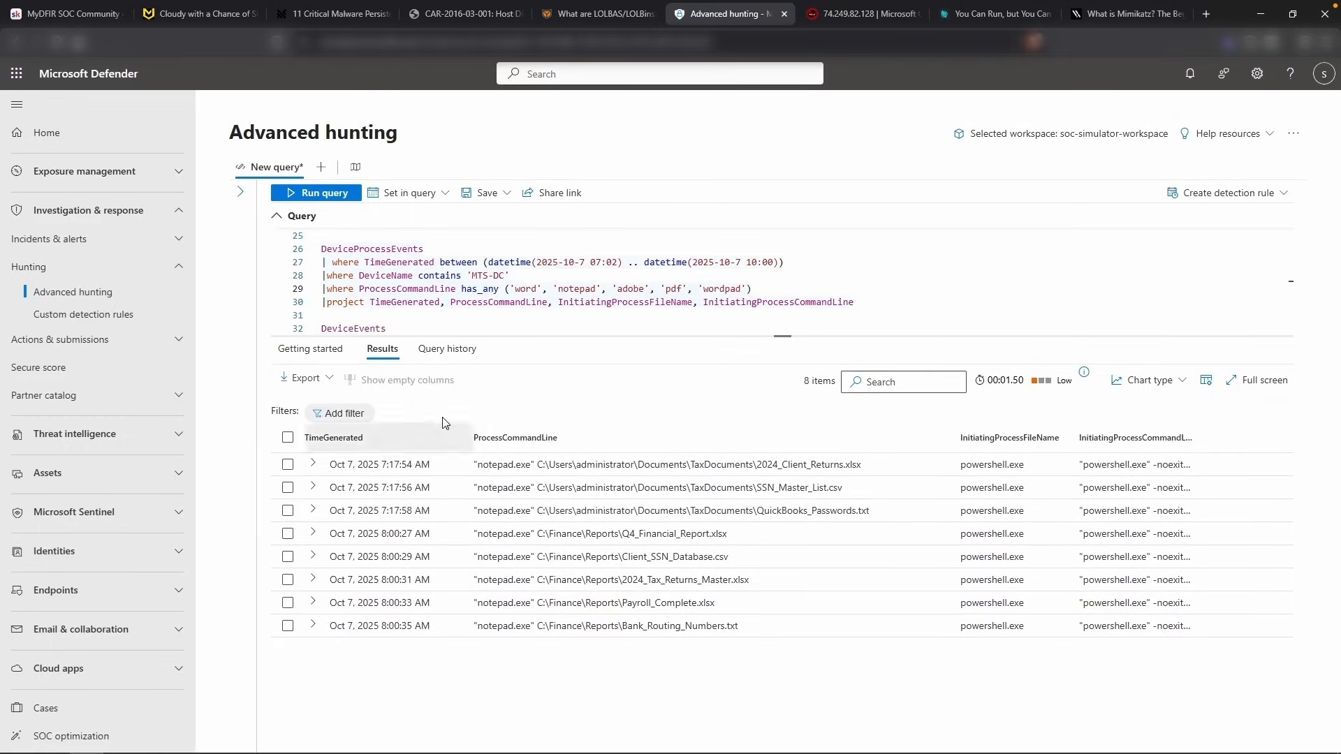
# Answer the Sensitive Documents Viewed challenge with the last opened file, Bank_Routing_Numbers.txt, copied from the query results
pyautogui.click(199, 14)
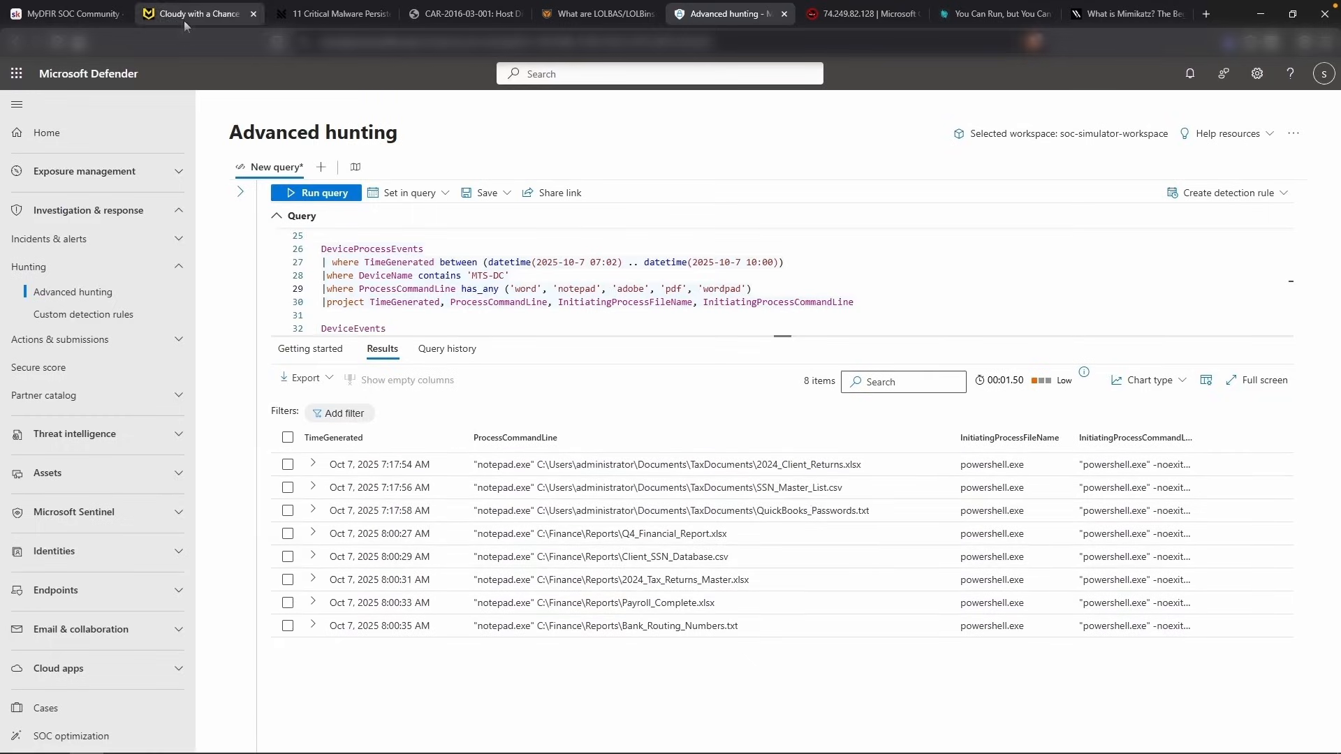
pyautogui.moveTo(737, 308); pyautogui.dragTo(798, 313)
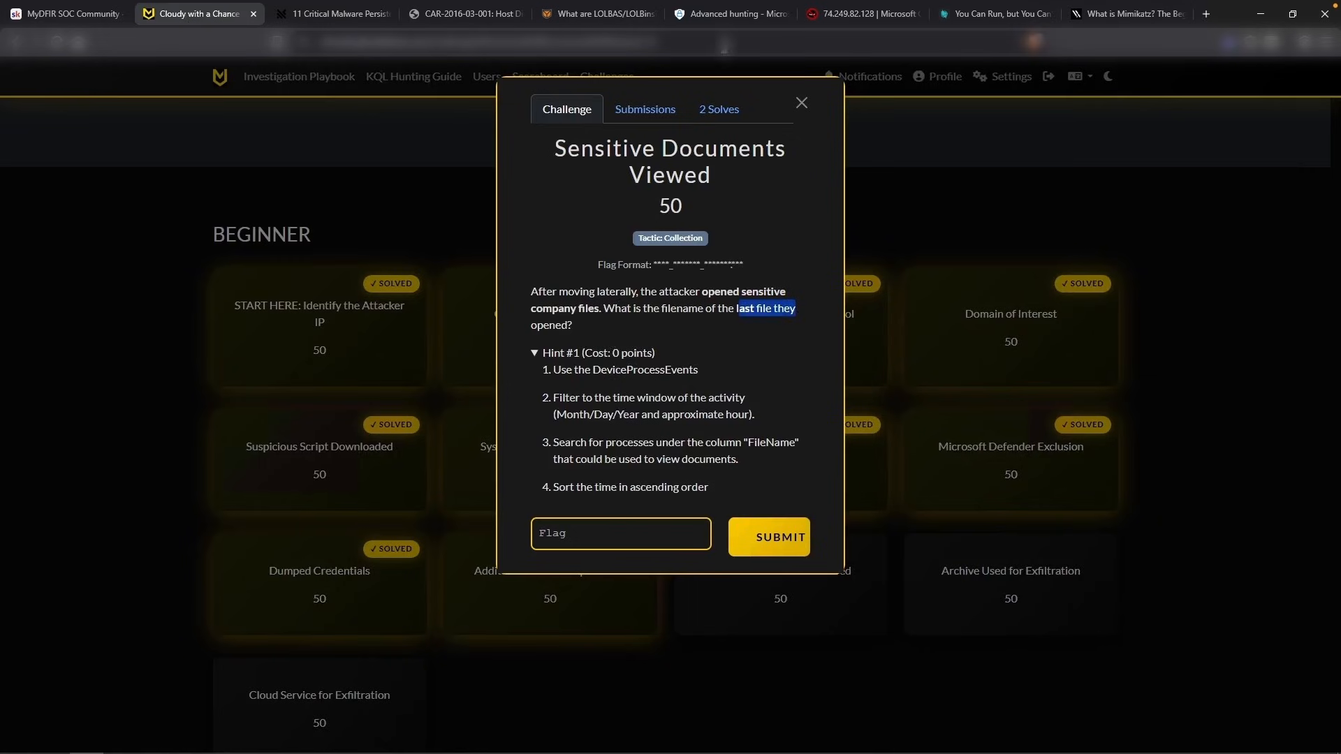
pyautogui.click(726, 14)
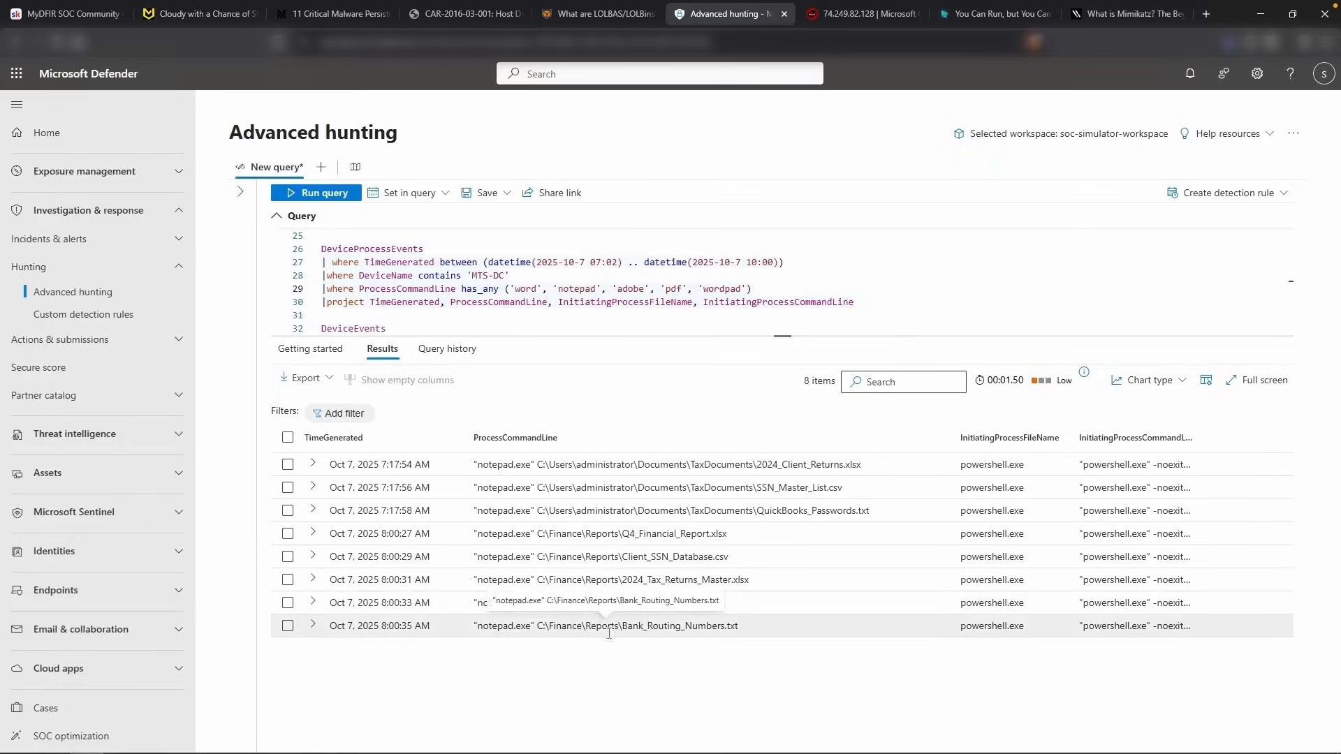
pyautogui.moveTo(622, 626); pyautogui.dragTo(740, 630)
pyautogui.hotkey('ctrl', 'c')
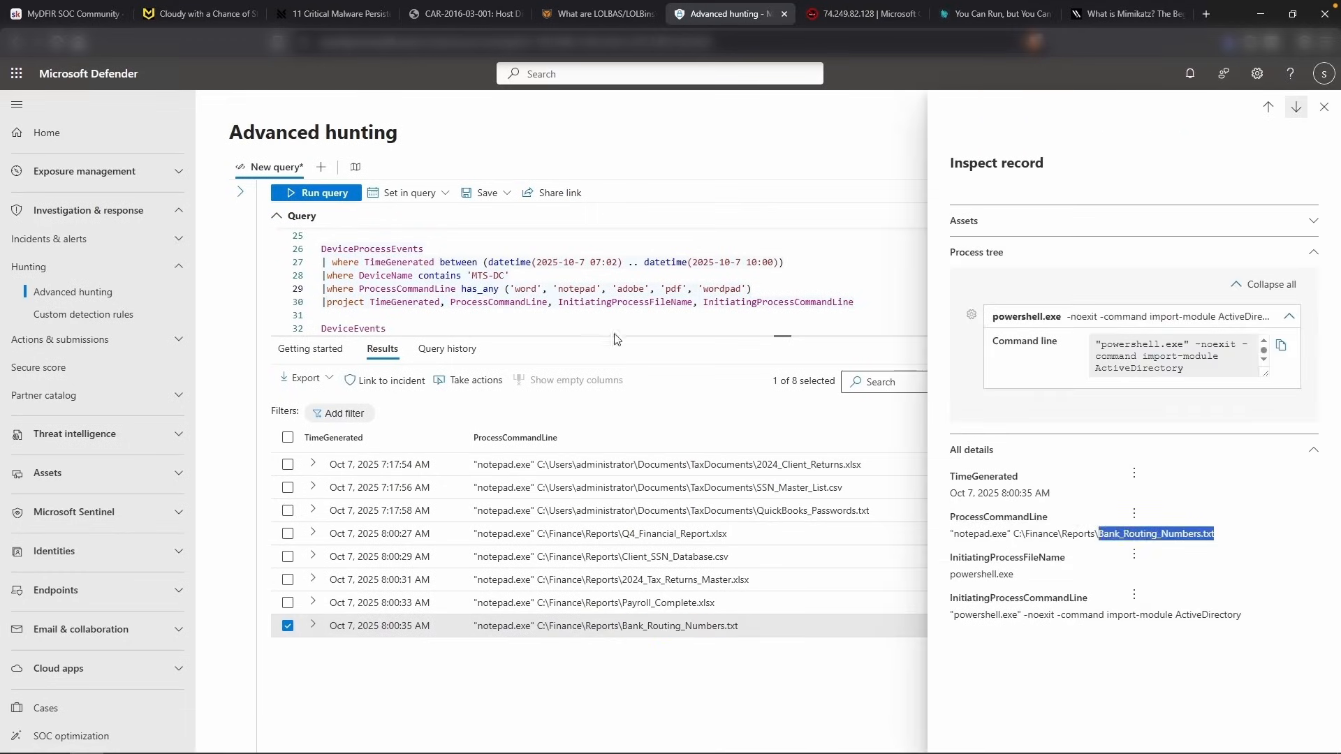
pyautogui.click(217, 14)
pyautogui.click(640, 525)
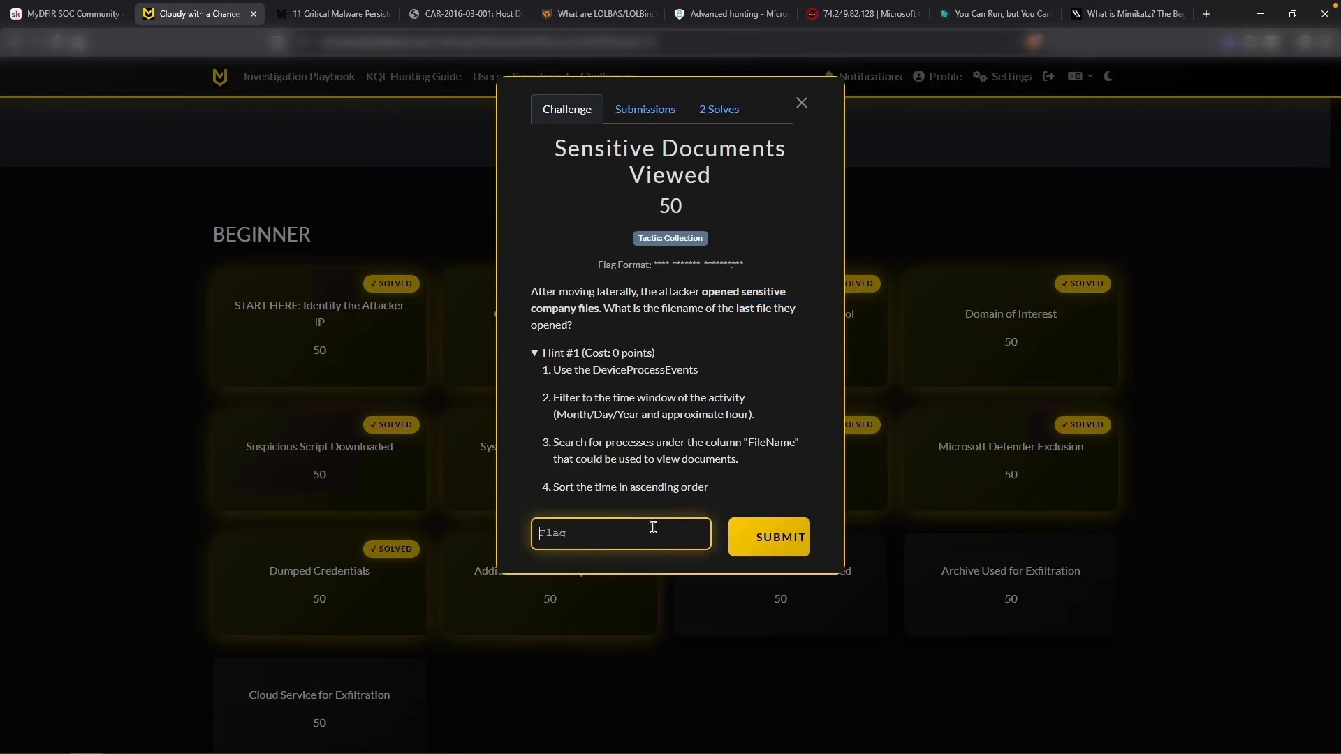
pyautogui.hotkey('ctrl', 'v')
pyautogui.click(765, 537)
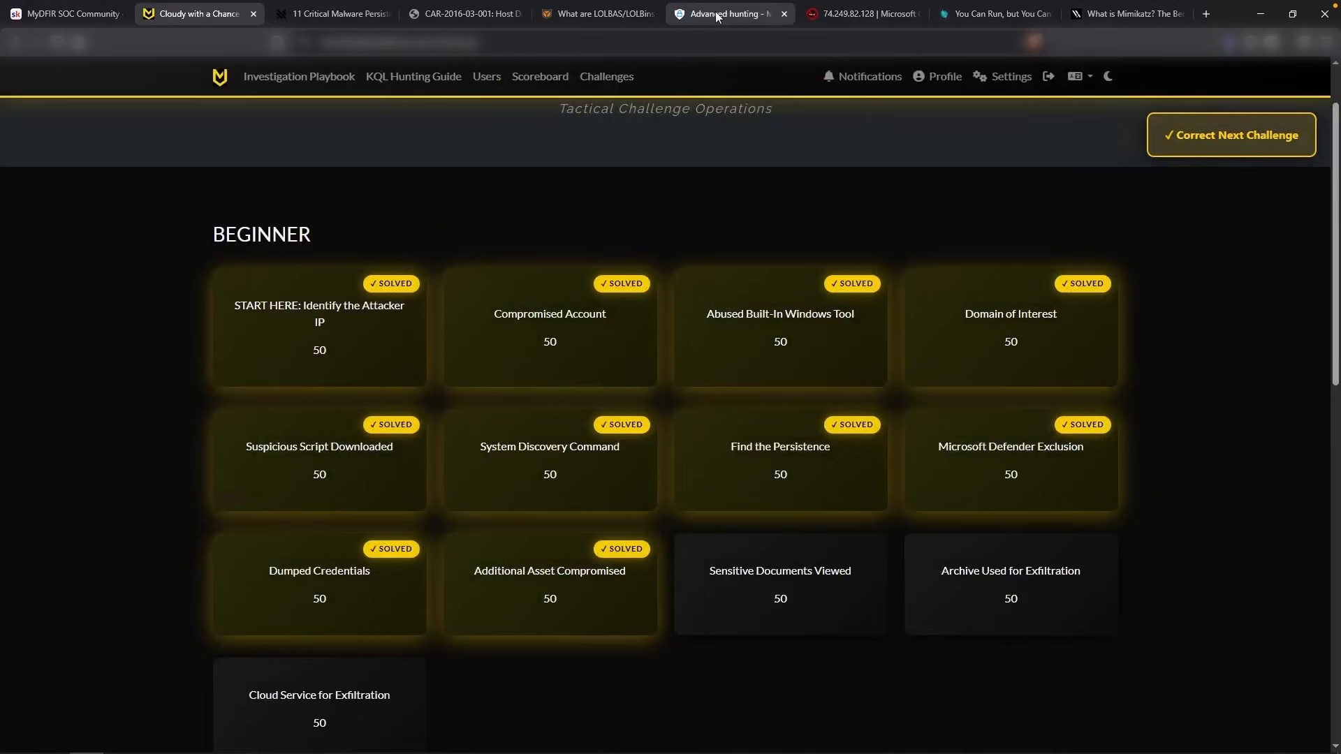
# Add the Notepad timeline entry "Oct 7, 2025 7:17:54 AM - Attacker viewed documents under C:\Users\administrator\Documents\TaxDocuments"
pyautogui.click(729, 14)
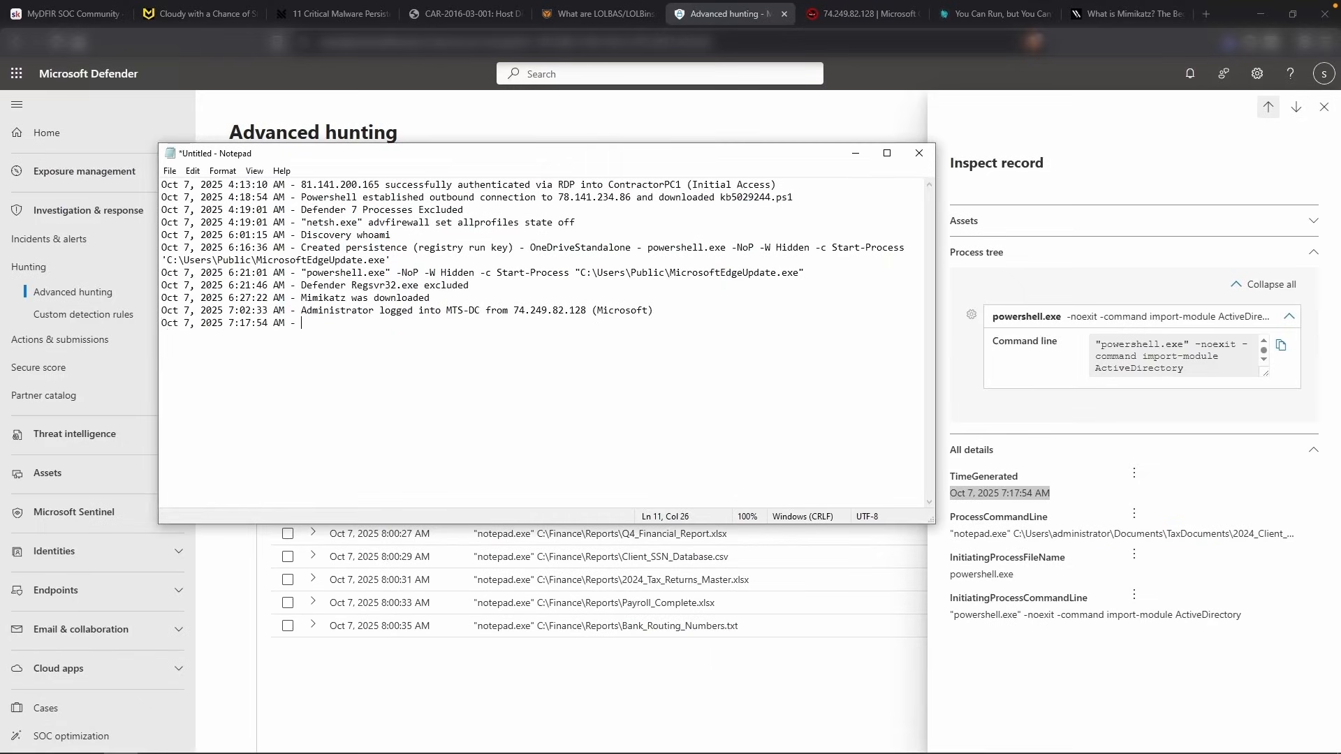
pyautogui.write('Attacker viewed documents')
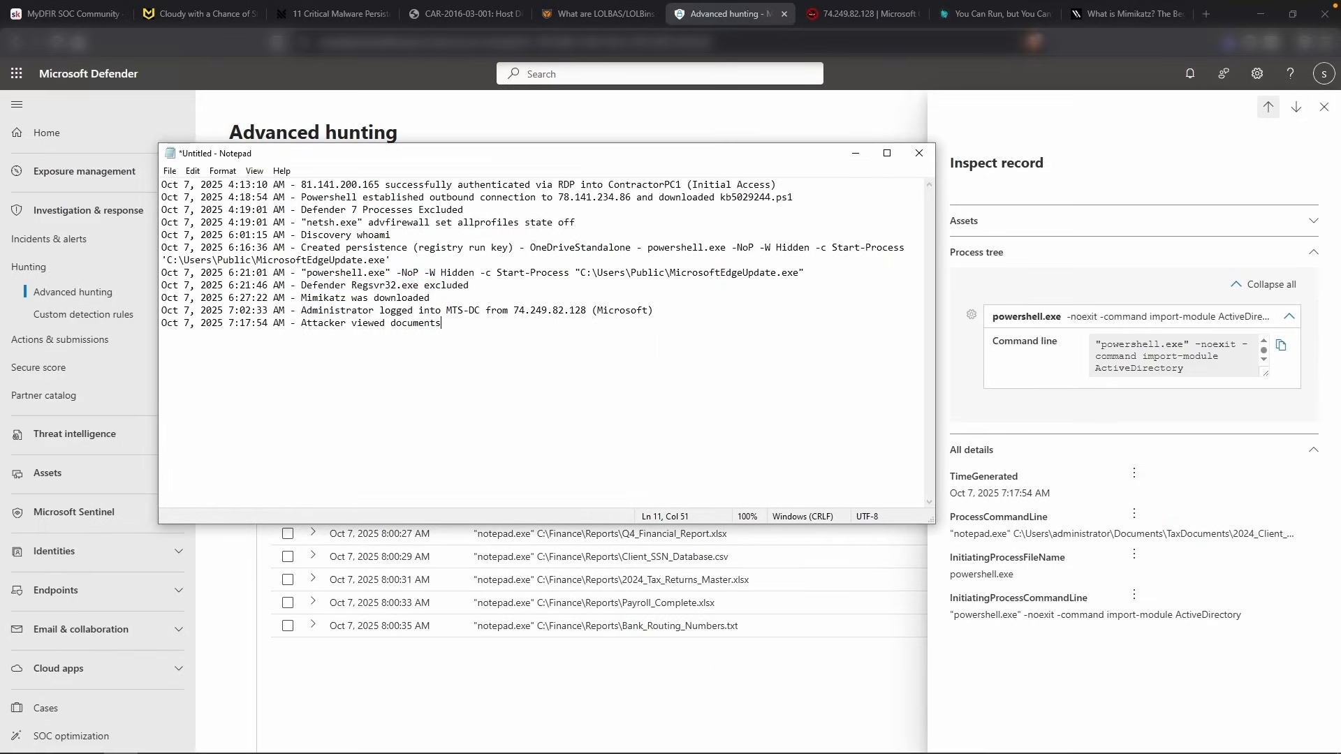
pyautogui.write(' under')
pyautogui.write('C:\\Users\\administrator\\Documents\\TaxDocuments')
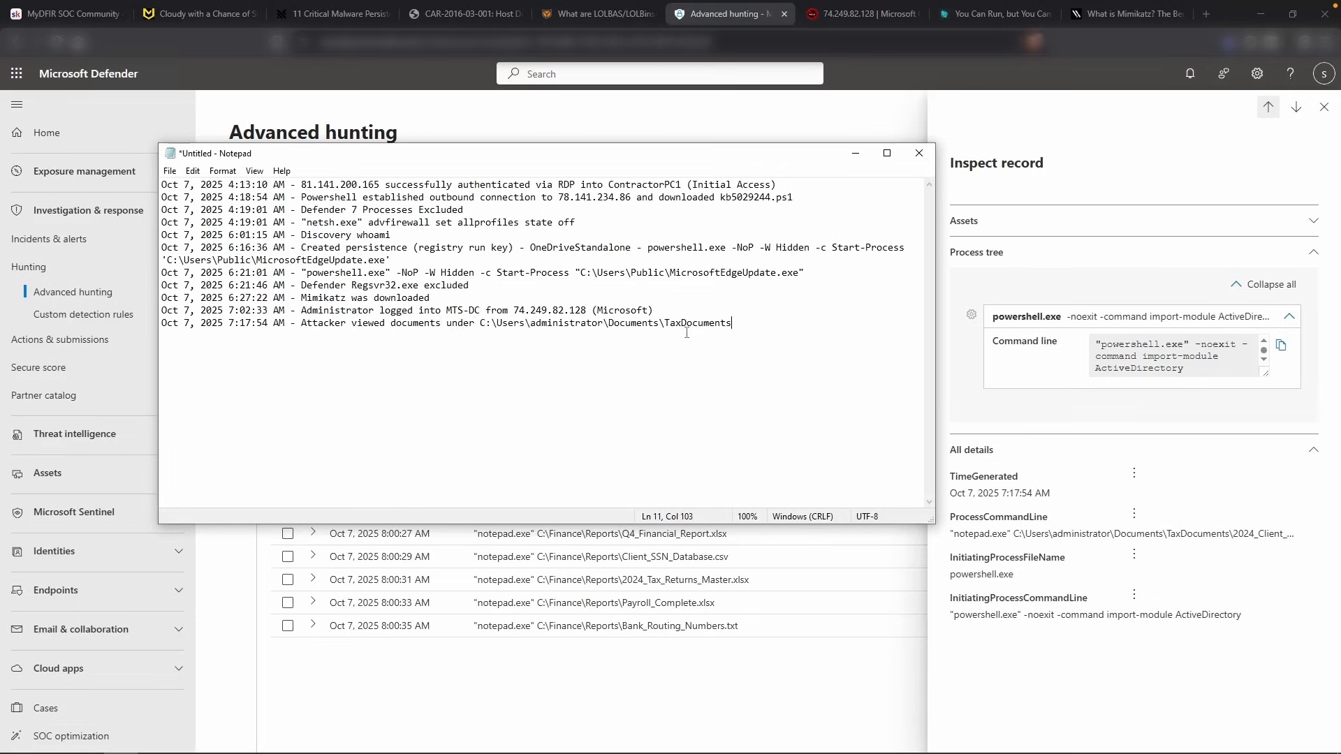
# Add the timeline entry "Oct 7, 2025 8:00:27 AM - Attacker viewed documents under C:\Finance\Reports", copying the timestamp from the results
pyautogui.hotkey('alt', 'Tab')
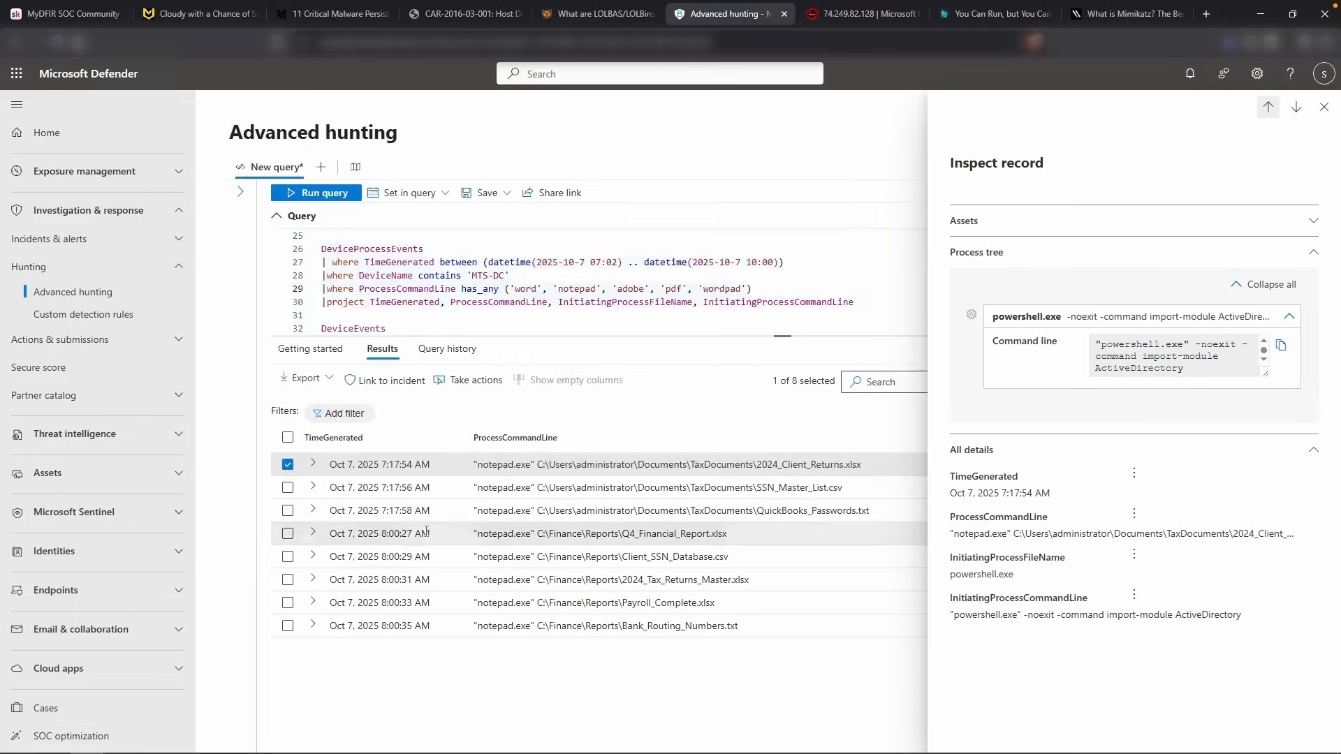
pyautogui.moveTo(430, 533); pyautogui.dragTo(341, 534)
pyautogui.hotkey('ctrl', 'c')
pyautogui.hotkey('alt', 'Tab')
pyautogui.press('Return')
pyautogui.hotkey('ctrl', 'v')
pyautogui.write('- Attacker viewed doc')
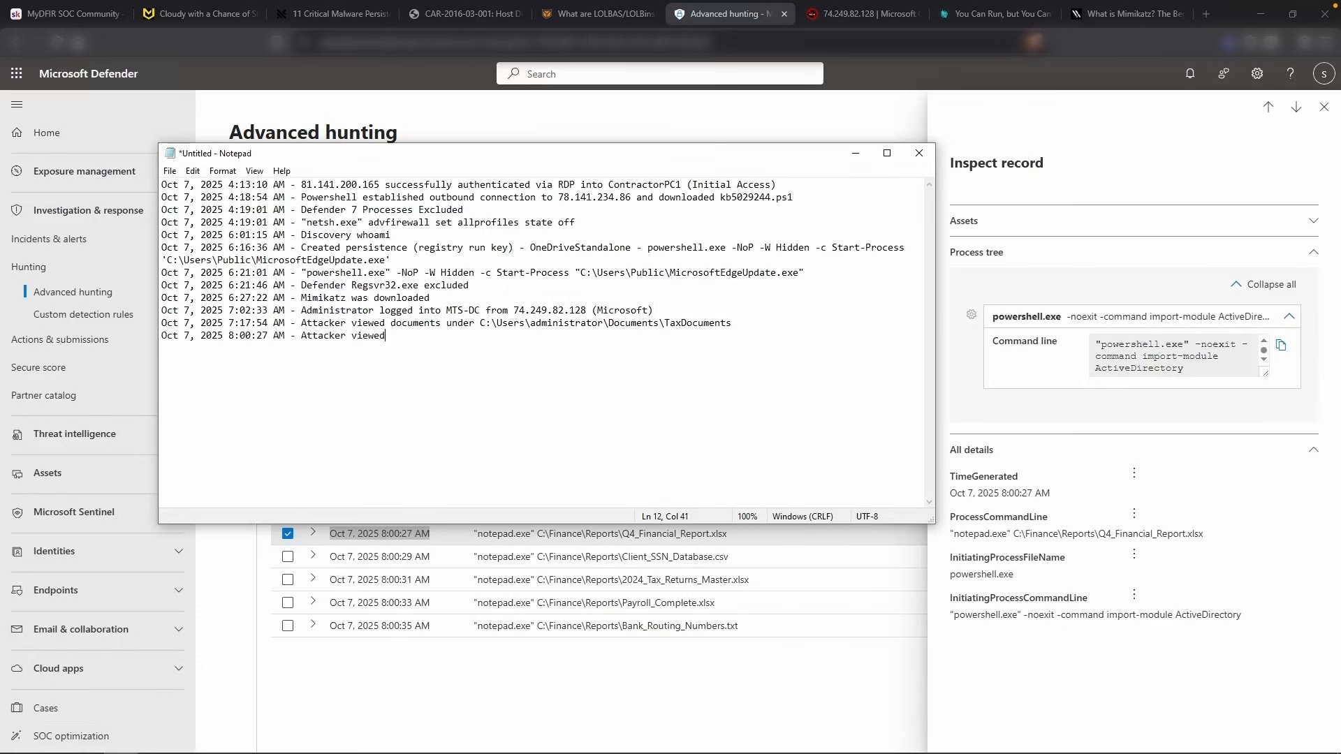
pyautogui.write('uments under C:\\Finance\\Reports')
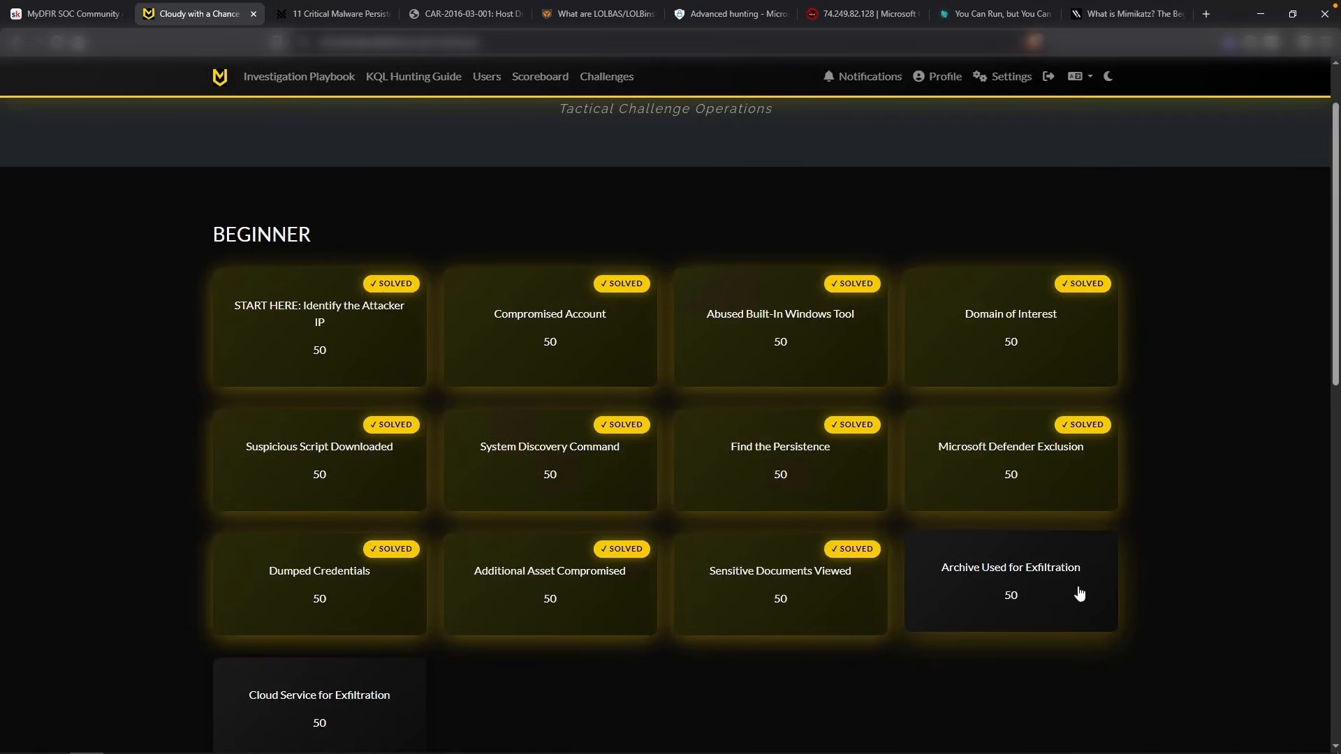
# Open the Archive Used for Exfiltration challenge, unlock its hint, and pick out the DeviceFileEvents table name
pyautogui.click(1016, 560)
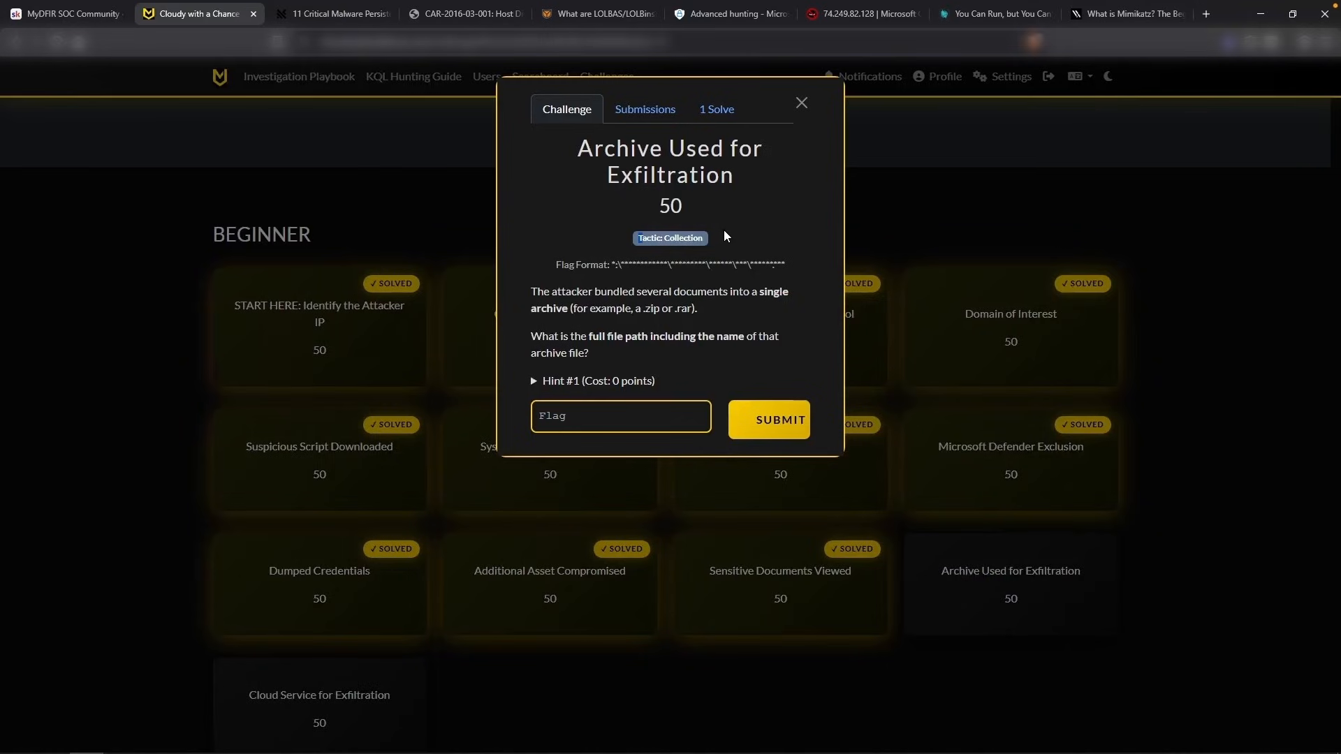
pyautogui.click(649, 381)
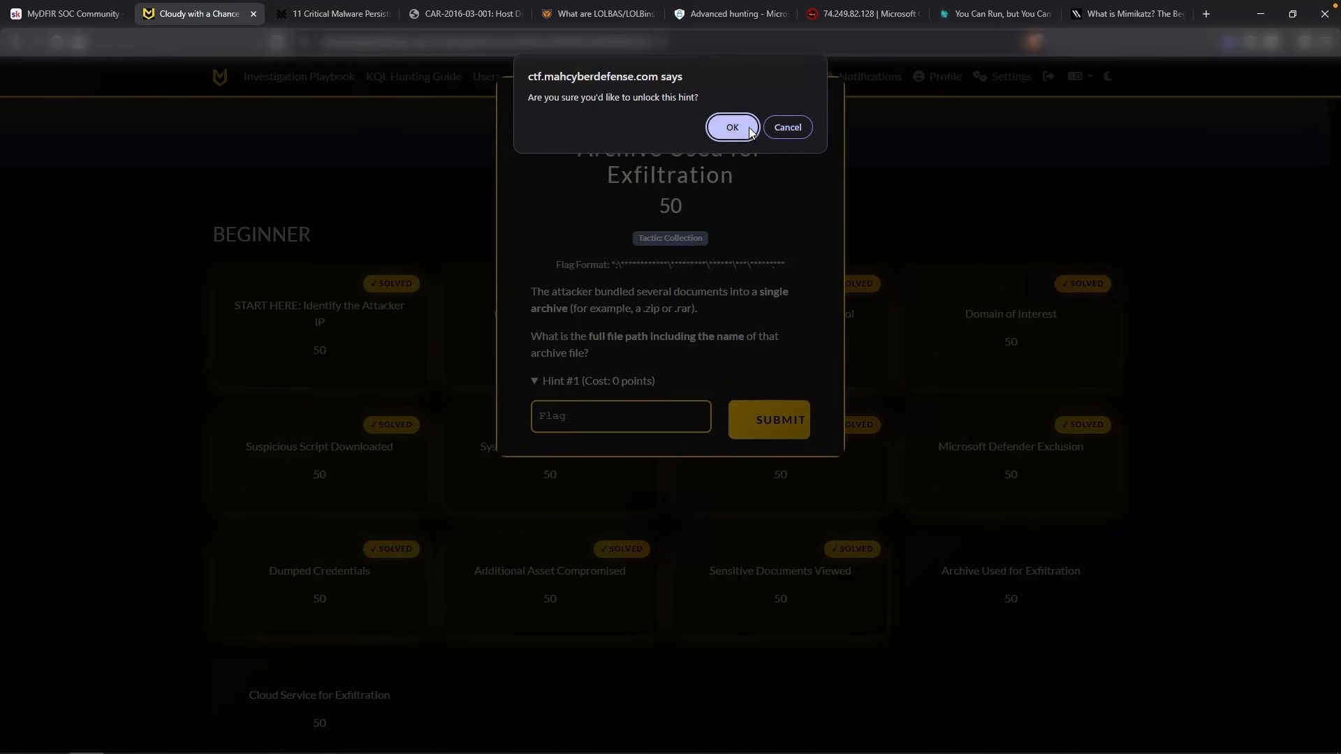
pyautogui.click(750, 129)
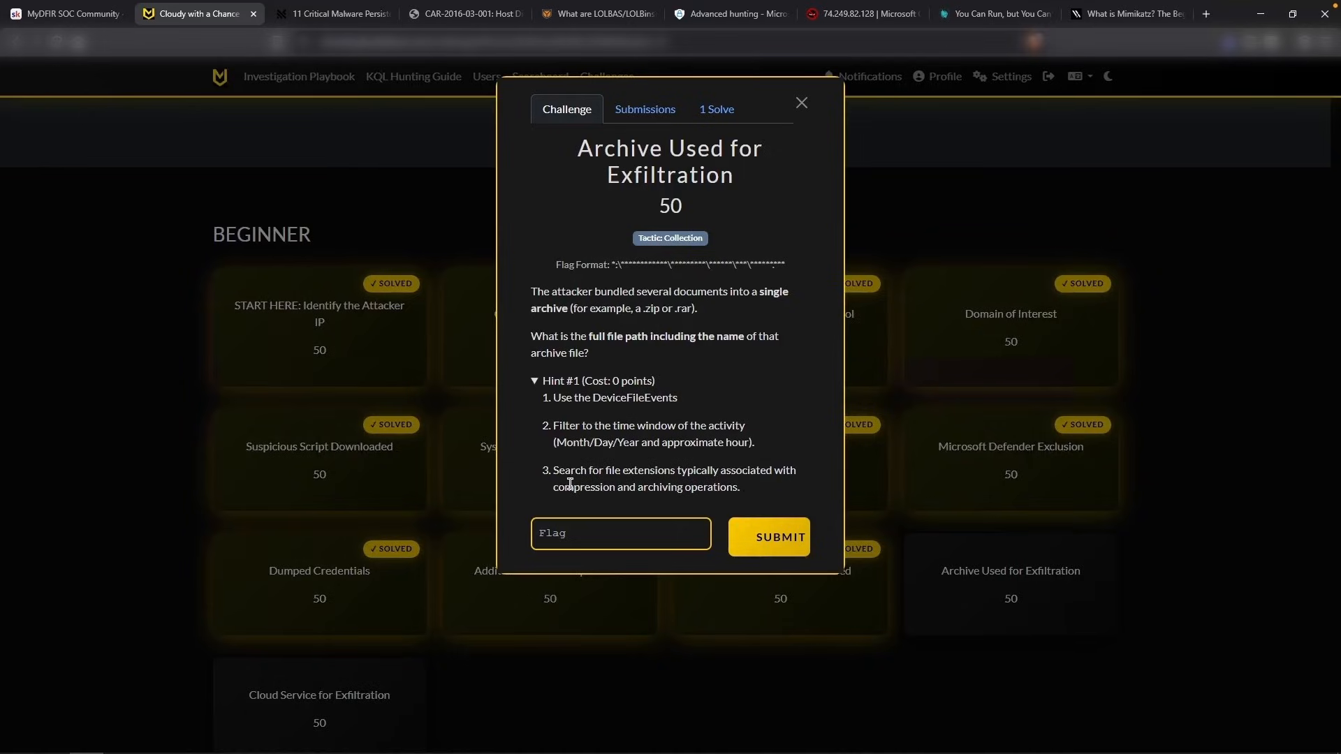
pyautogui.moveTo(644, 307); pyautogui.dragTo(691, 308)
pyautogui.doubleClick(662, 401)
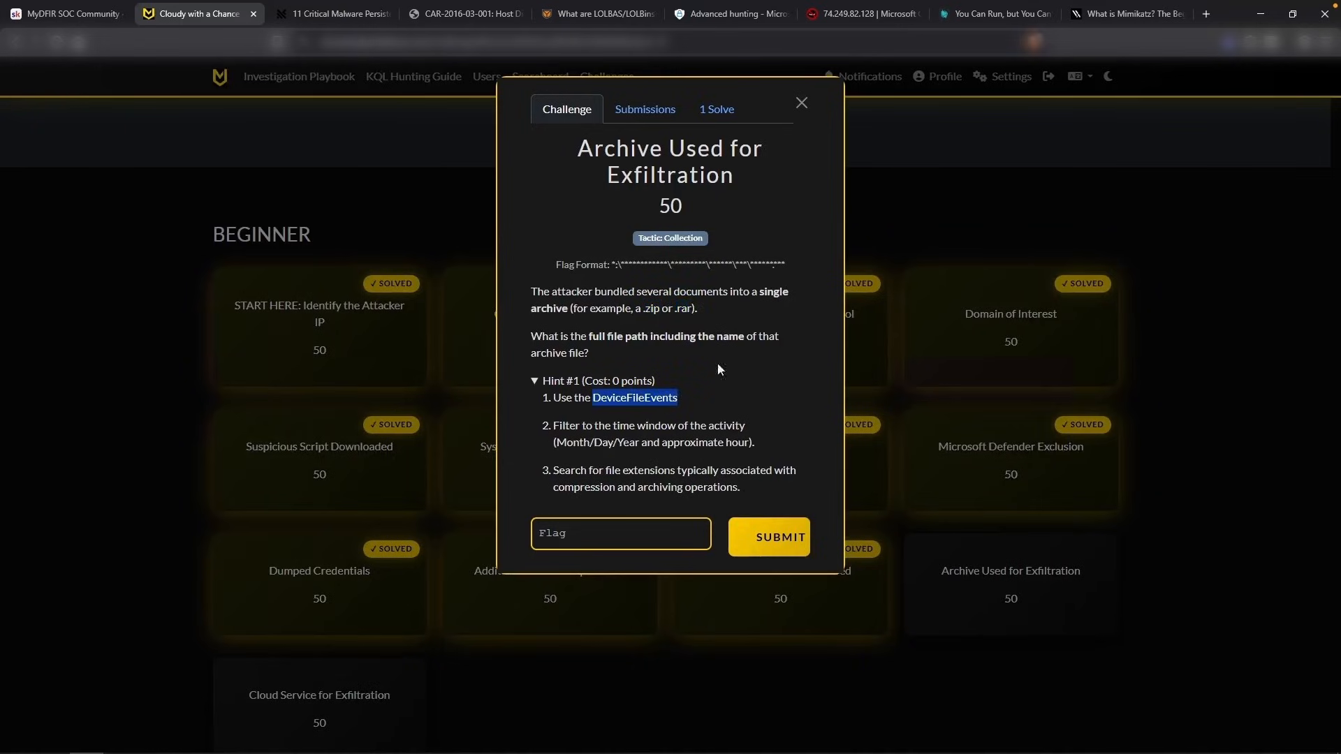
# Start a new DeviceFileEvents query below the MTS-DC process query in Advanced hunting
pyautogui.click(730, 14)
pyautogui.scroll(4, 501, 304)
pyautogui.scroll(2, 500, 304)
pyautogui.scroll(-3, 501, 303)
pyautogui.click(620, 291)
pyautogui.scroll(-1, 650, 295)
pyautogui.scroll(-2, 650, 296)
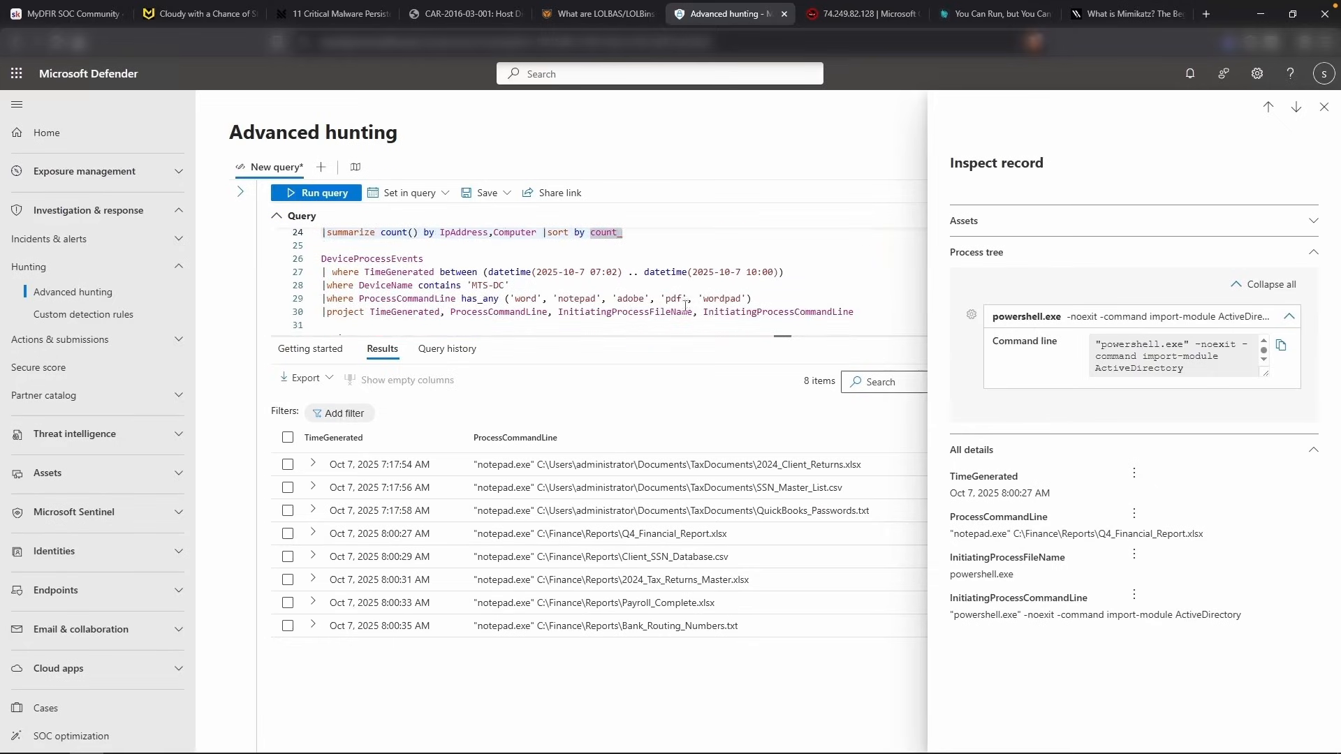
pyautogui.click(897, 316)
pyautogui.press('Return')
pyautogui.press('Return')
pyautogui.hotkey('ctrl', 'v')
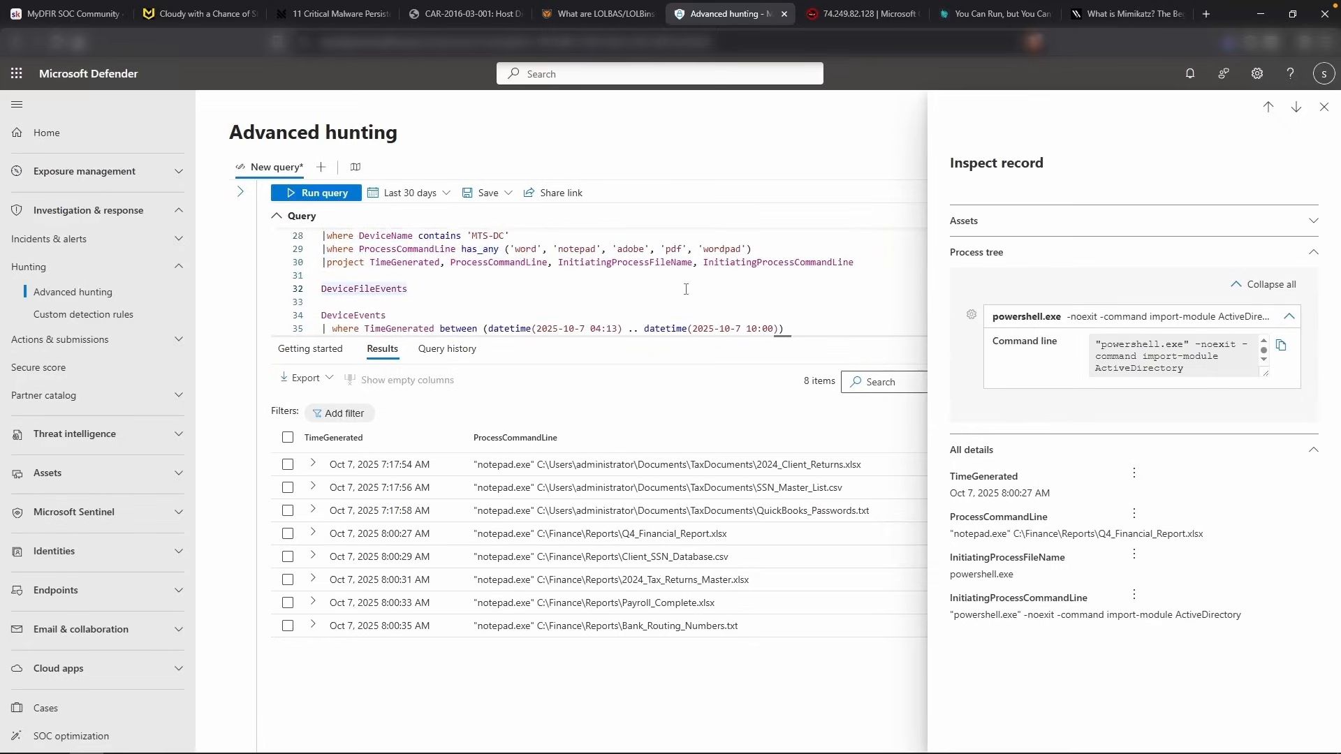
# Reuse the 2025-10-7 07:02 to 10:00 time range and 'MTS-DC' device filters in the DeviceFileEvents query, and run it
pyautogui.scroll(1, 506, 282)
pyautogui.moveTo(513, 244); pyautogui.dragTo(323, 231)
pyautogui.hotkey('ctrl', 'c')
pyautogui.click(427, 313)
pyautogui.hotkey('ctrl', 'v')
pyautogui.press('Return')
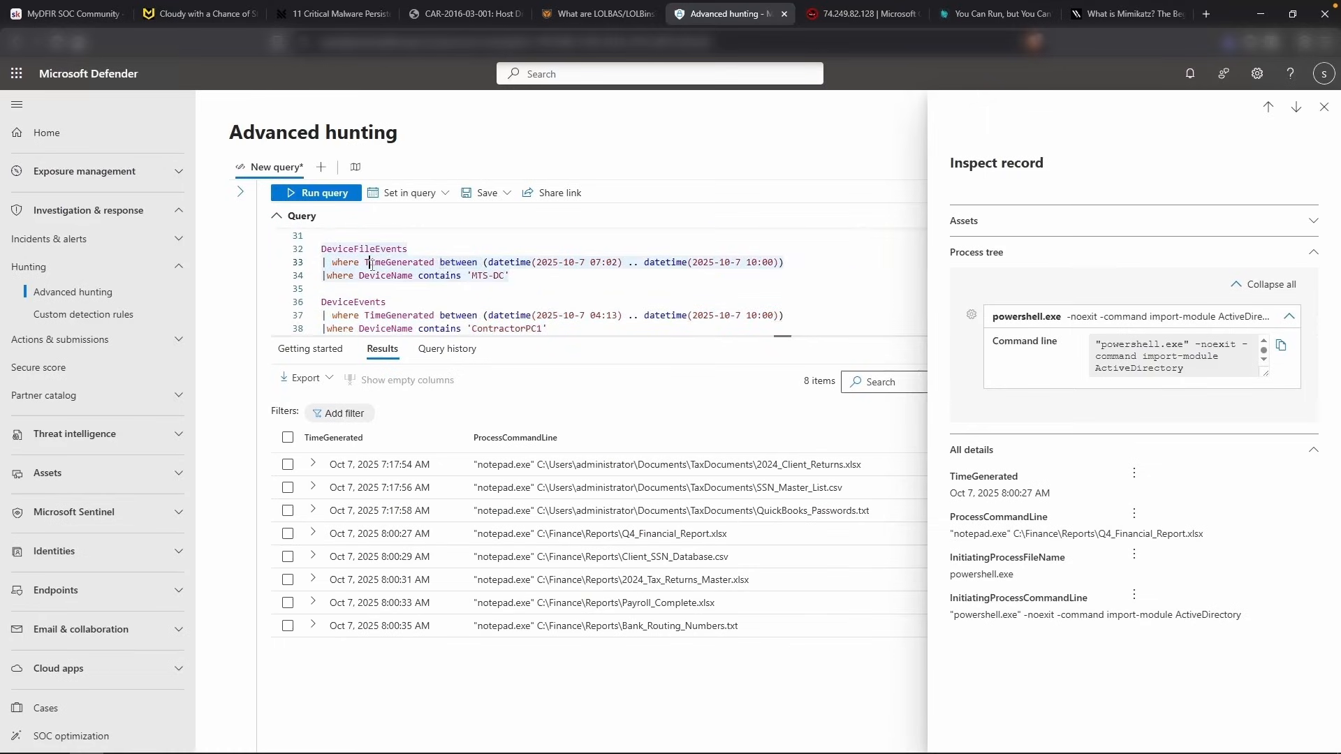
# Filter the DeviceFileEvents query to file names ending with ".zip" and run it
pyautogui.click(580, 279)
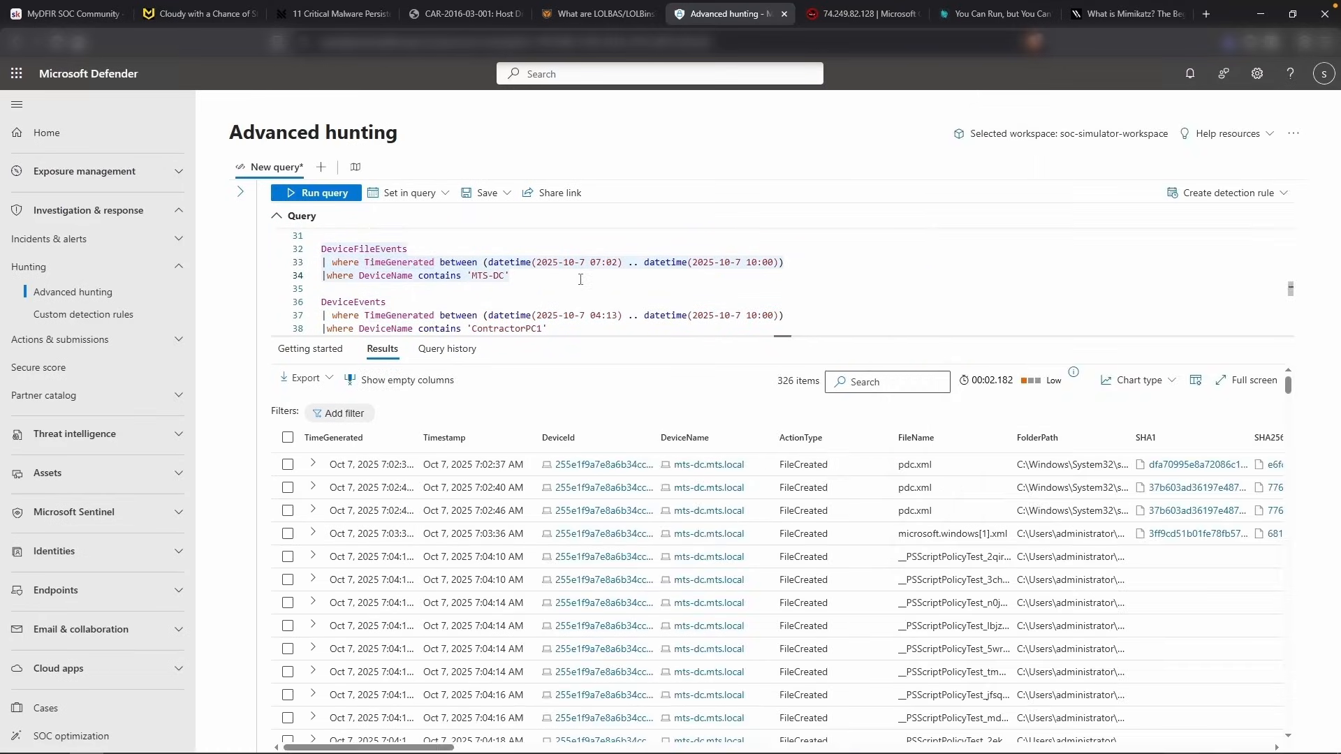
pyautogui.press('Return')
pyautogui.press('Return')
pyautogui.press('Up')
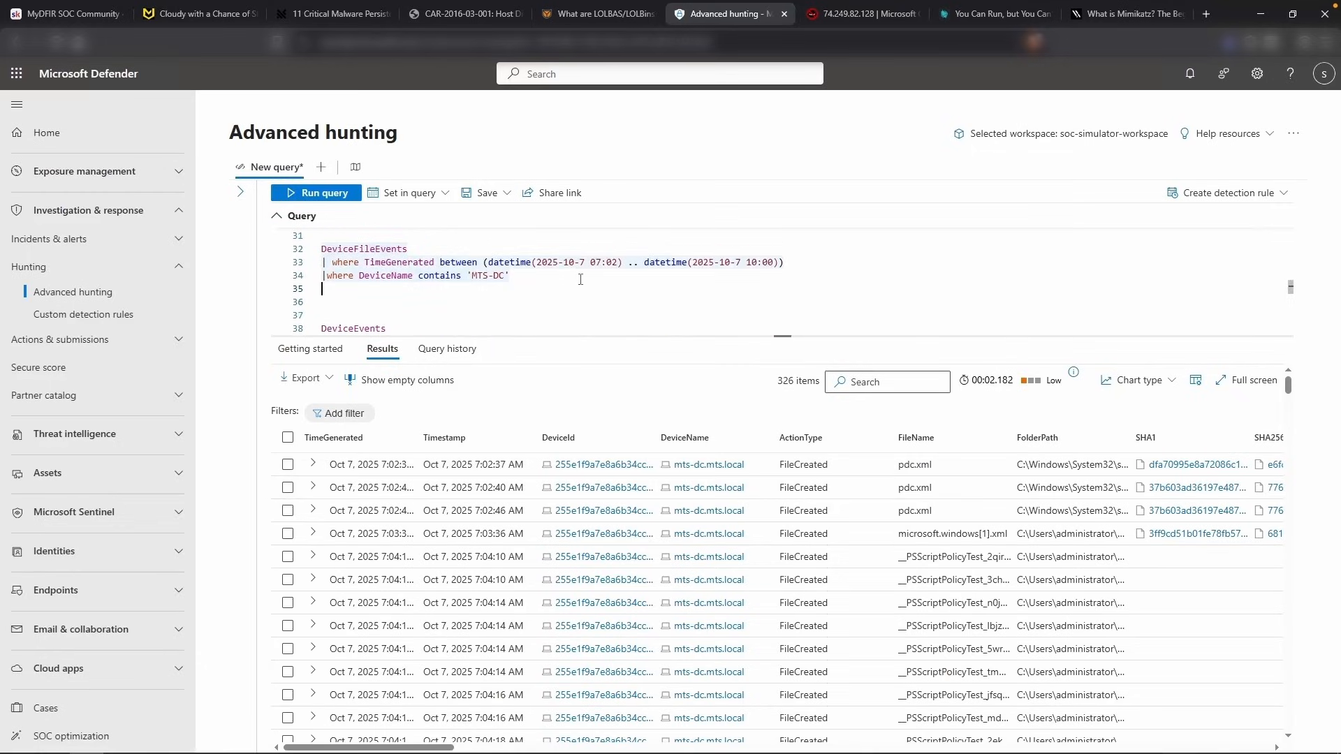
pyautogui.write('|where FileName co')
pyautogui.press('BackSpace')
pyautogui.press('BackSpace')
pyautogui.write('endswith ".zip')
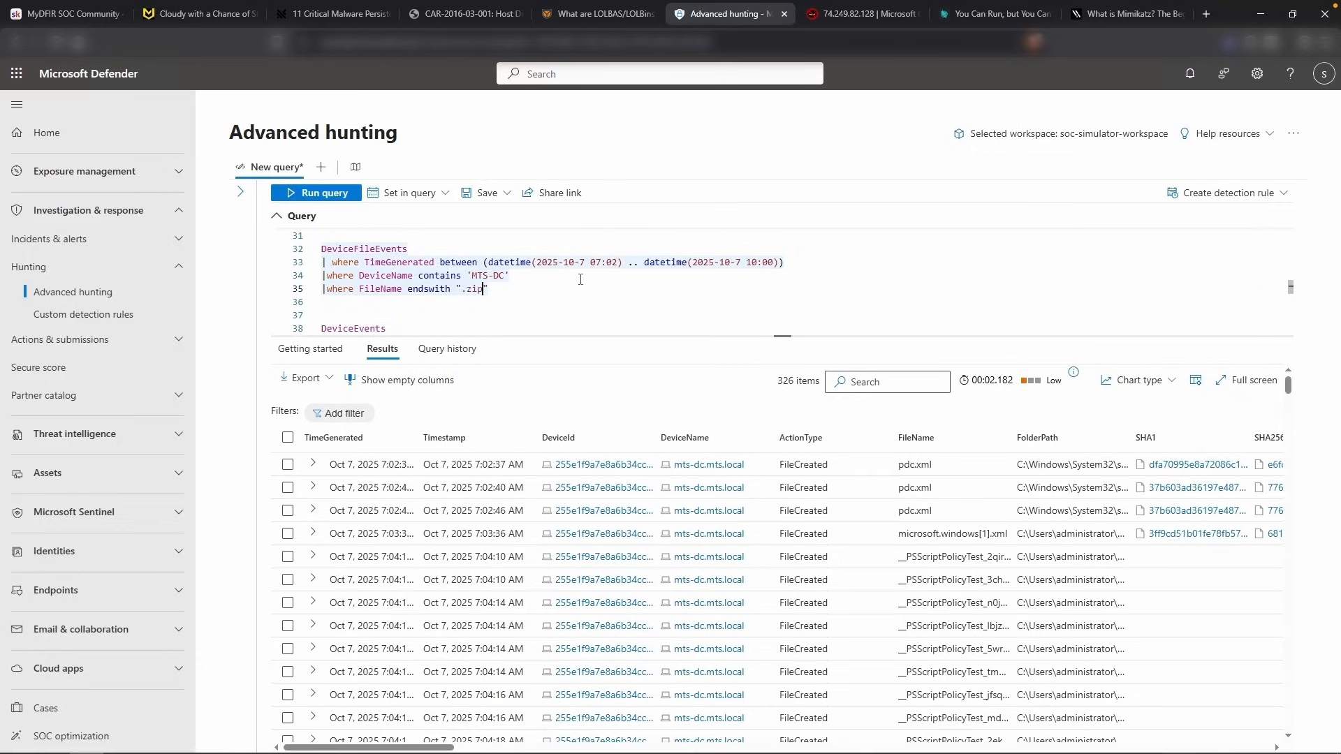
pyautogui.hotkey('shift', 'Return')
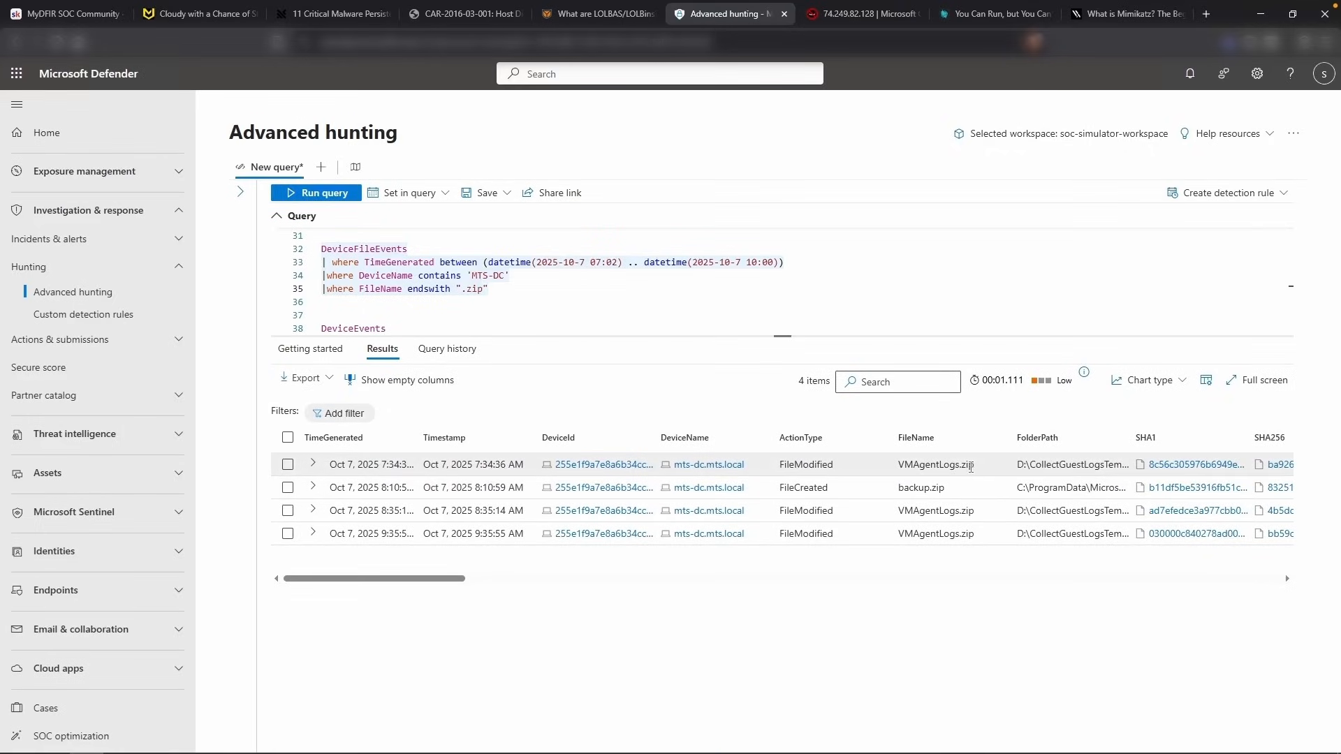
# Widen the FolderPath column and examine the full path of the backup.zip FileCreated record
pyautogui.doubleClick(1131, 440)
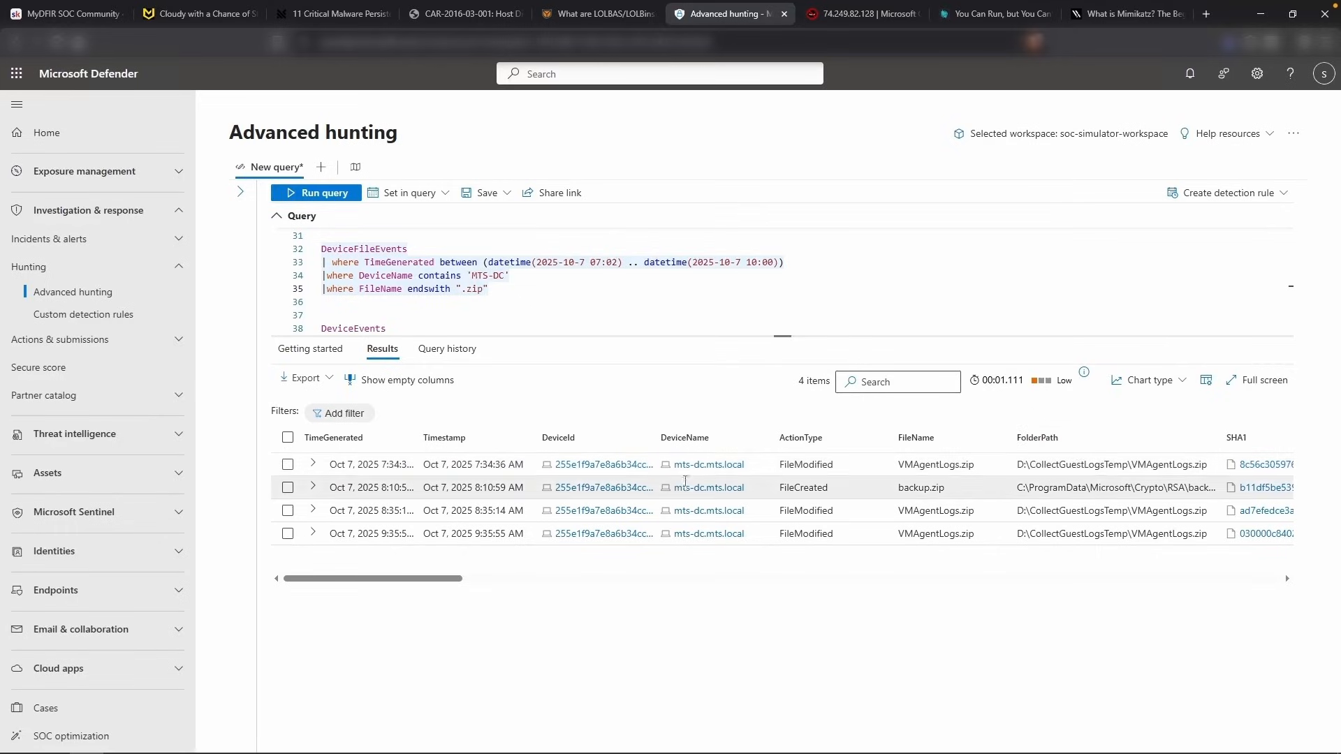
pyautogui.hscroll(3, 437, 488)
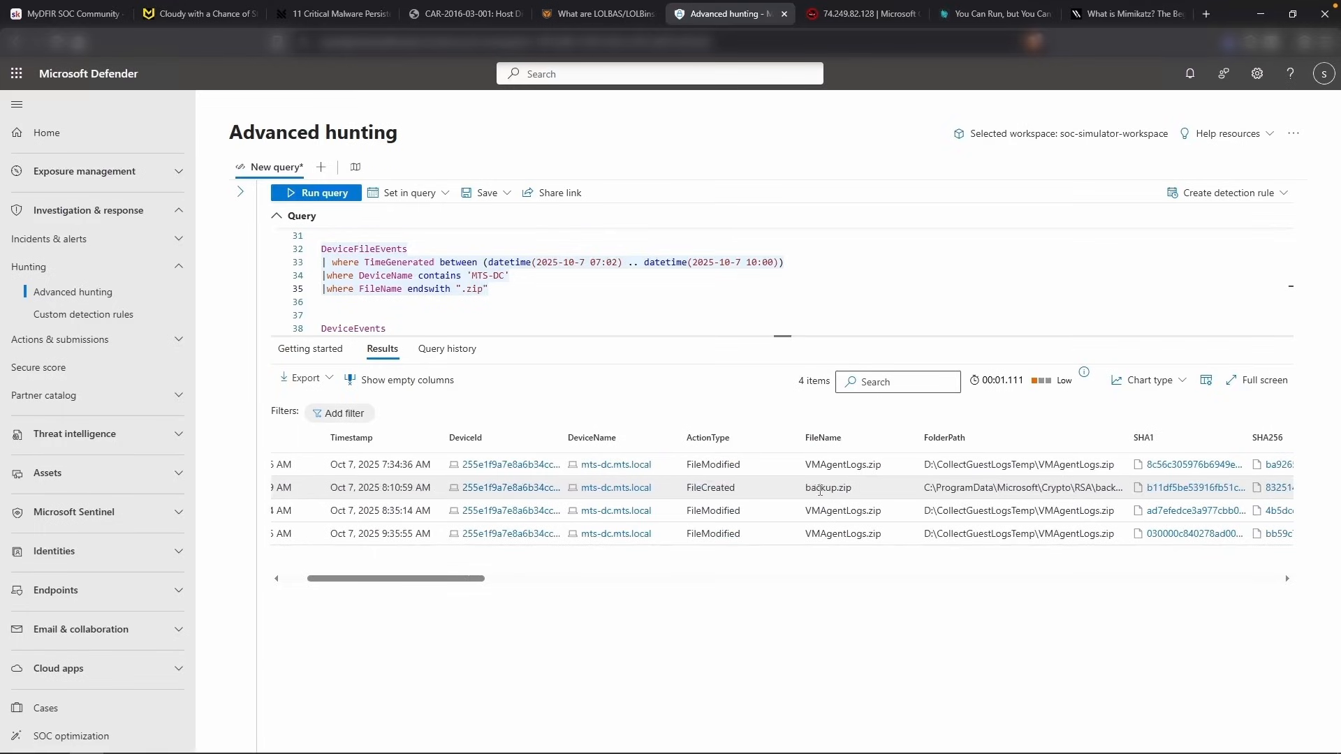
pyautogui.hscroll(4, 857, 488)
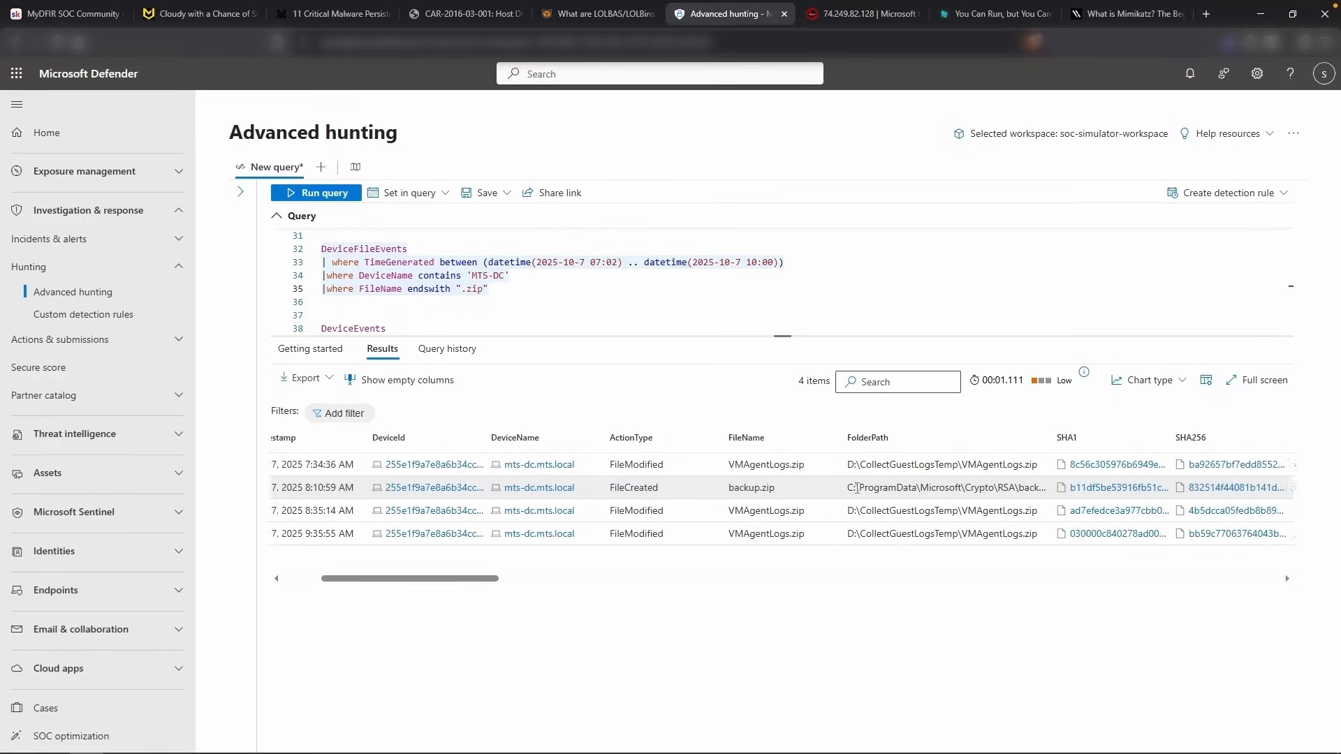
pyautogui.moveTo(938, 438); pyautogui.dragTo(1072, 434)
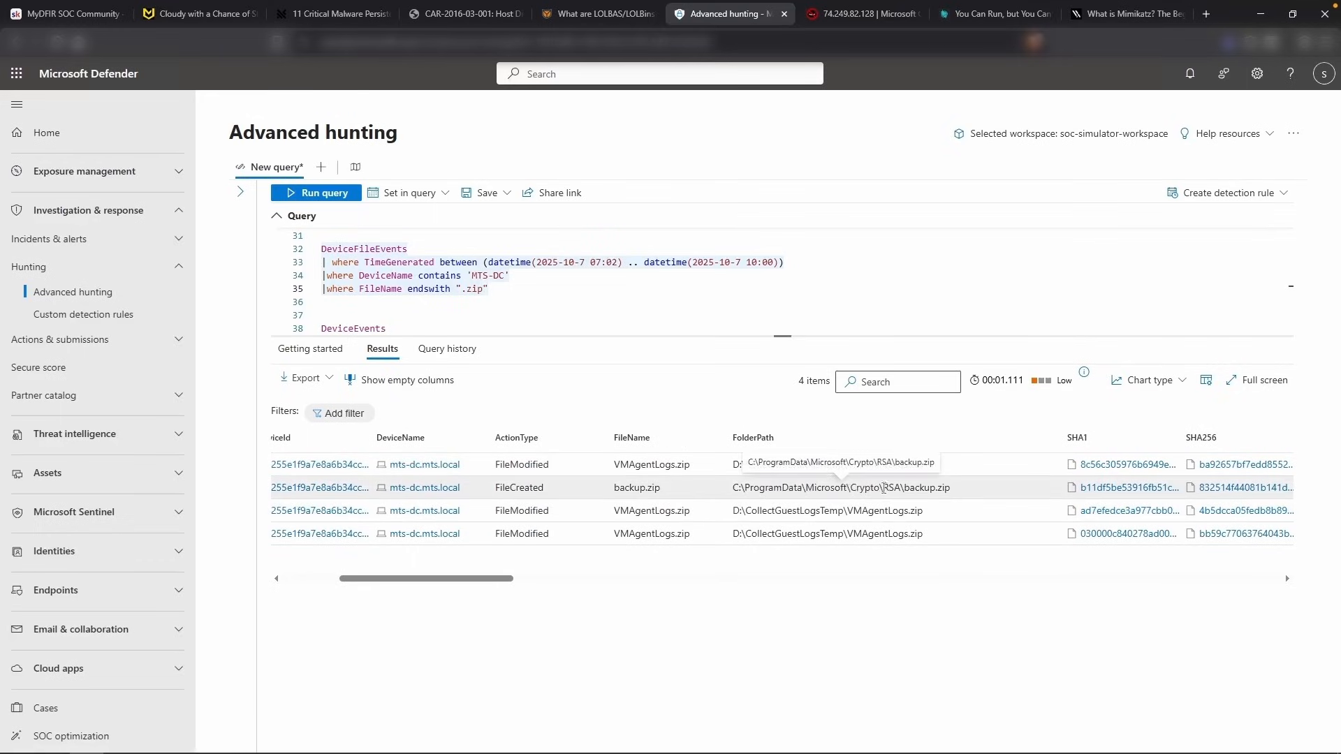
# Answer the Archive Used for Exfiltration challenge with C:\ProgramData\Microsoft\Crypto\RSA\backup.zip
pyautogui.moveTo(950, 488); pyautogui.dragTo(731, 487)
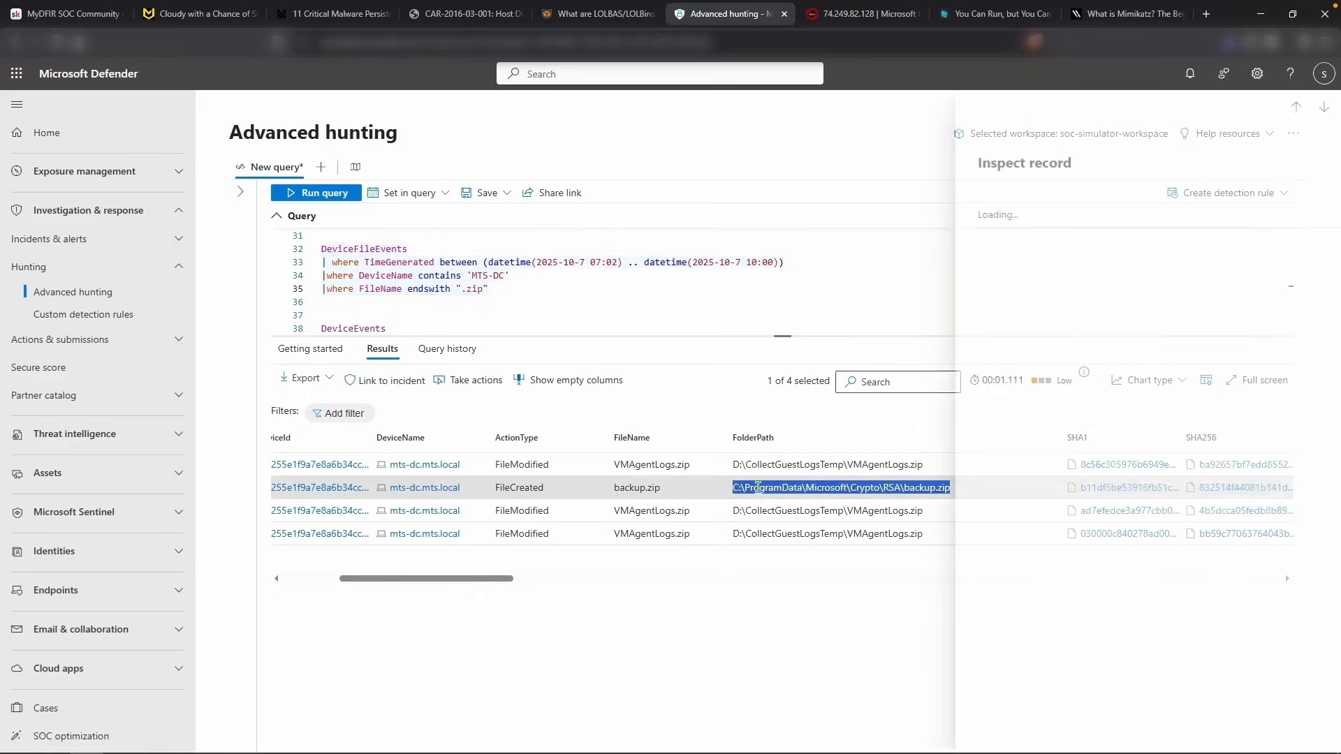
pyautogui.hotkey('ctrl', 'c')
pyautogui.click(199, 14)
pyautogui.hotkey('ctrl', 'v')
pyautogui.moveTo(617, 338); pyautogui.dragTo(736, 337)
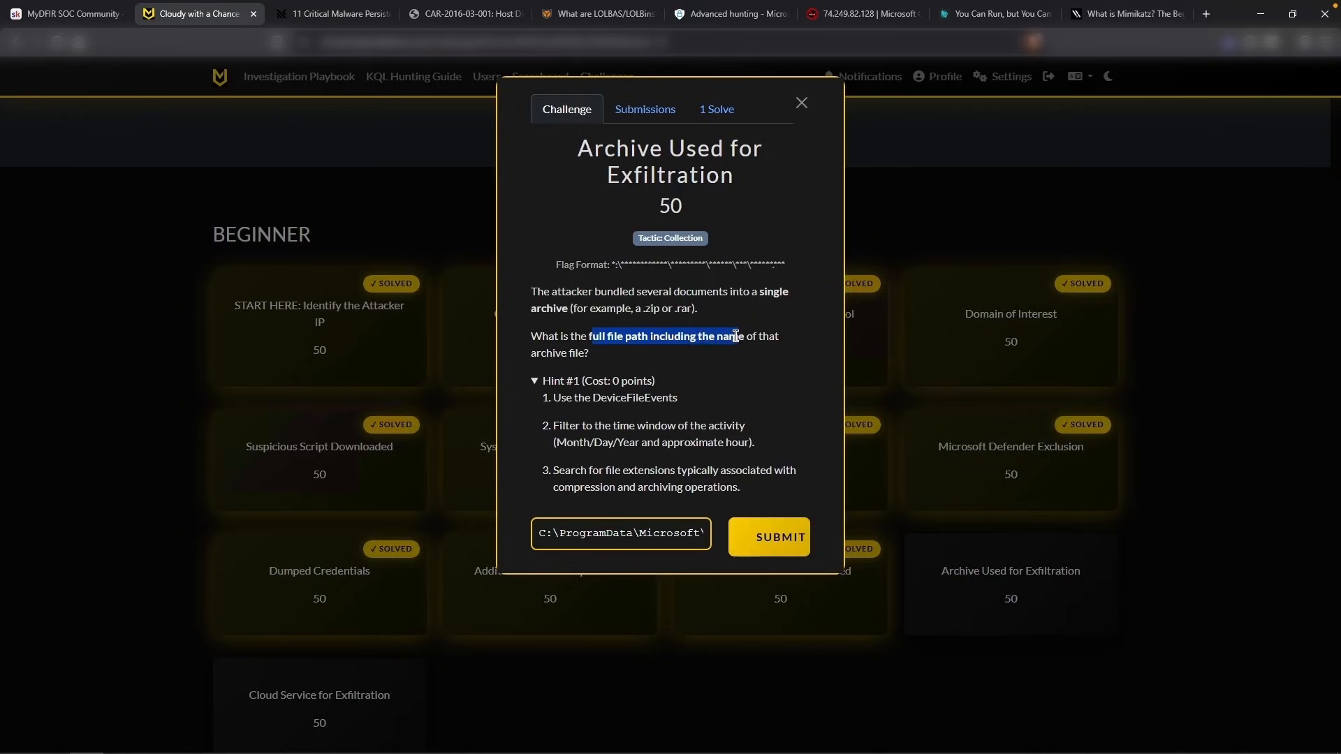
pyautogui.click(782, 541)
pyautogui.click(1045, 451)
# Add the Notepad timeline entry "Oct 7, 2025 8:10:59 AM - Attacker created a zip file called backup.zip"
pyautogui.click(749, 13)
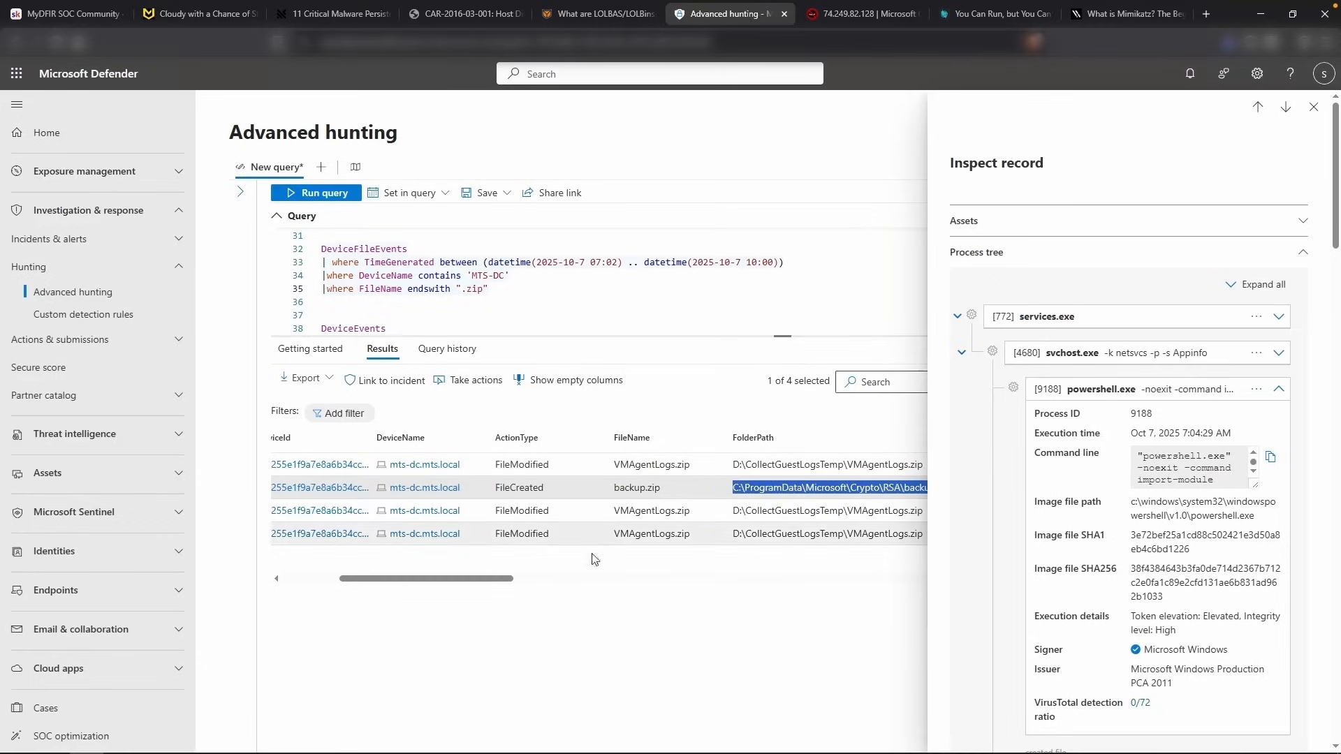
pyautogui.moveTo(428, 489); pyautogui.dragTo(328, 488)
pyautogui.hotkey('alt', 'Tab')
pyautogui.write('c')
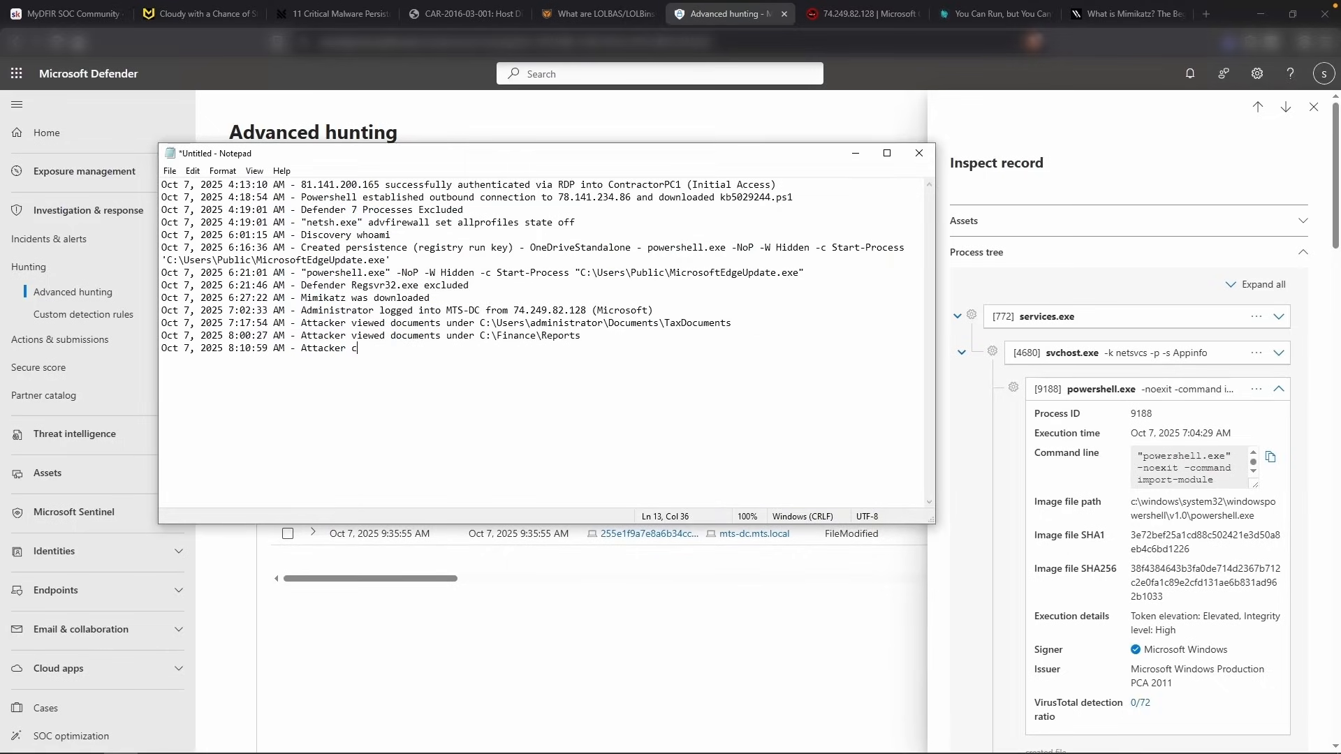
pyautogui.write('reated a zip file called backup.zip')
# Append the archive's full path, C:\ProgramData\Microsoft\Crypto\RSA\backup.zip, from the record details to the backup.zip timeline entry
pyautogui.hotkey('alt', 'Tab')
pyautogui.scroll(-5, 1217, 545)
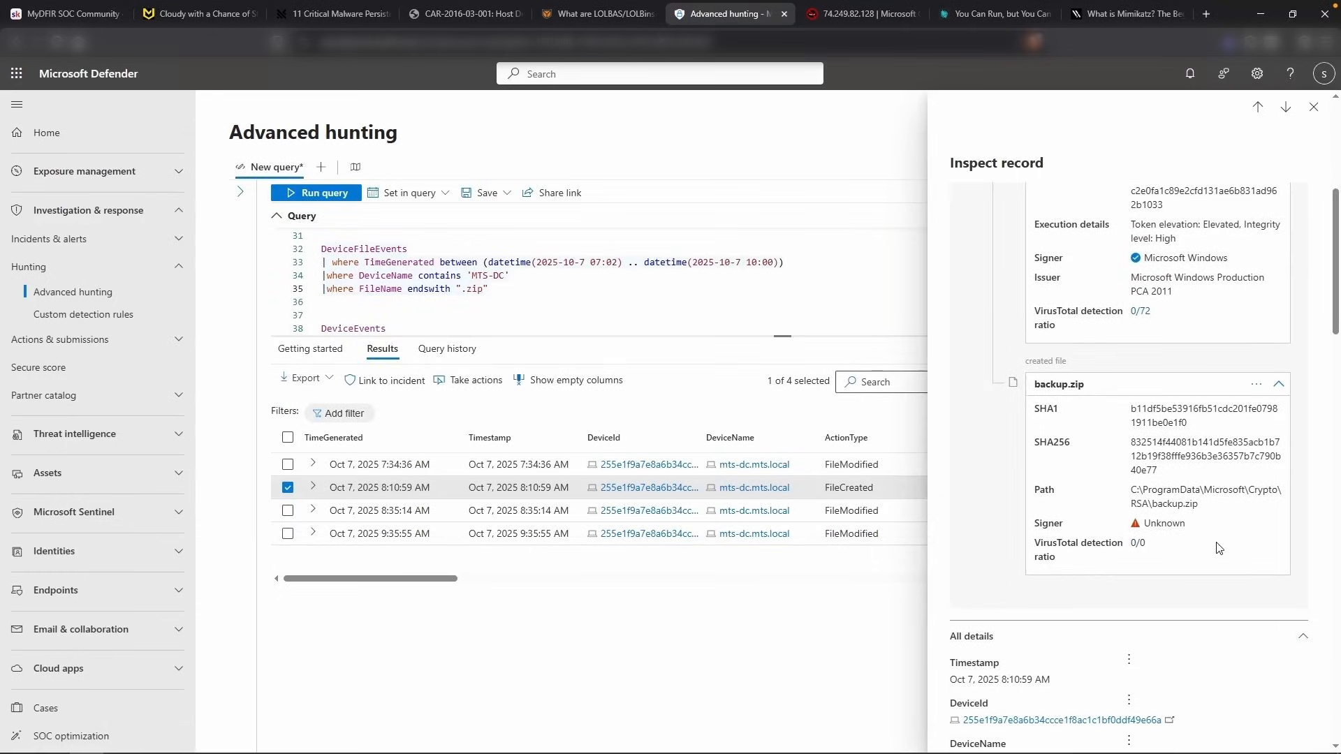
pyautogui.tripleClick(1202, 497)
pyautogui.hotkey('alt', 'Tab')
pyautogui.write('-')
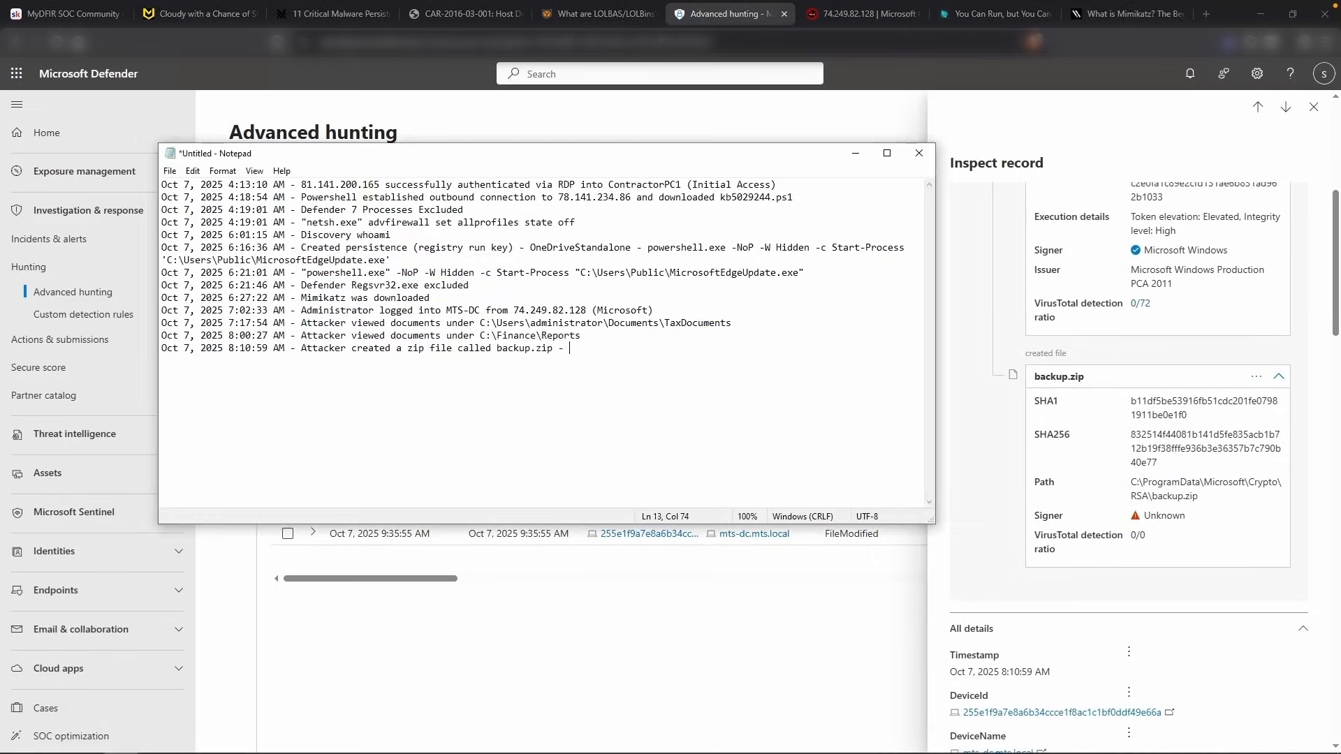
pyautogui.hotkey('ctrl', 'v')
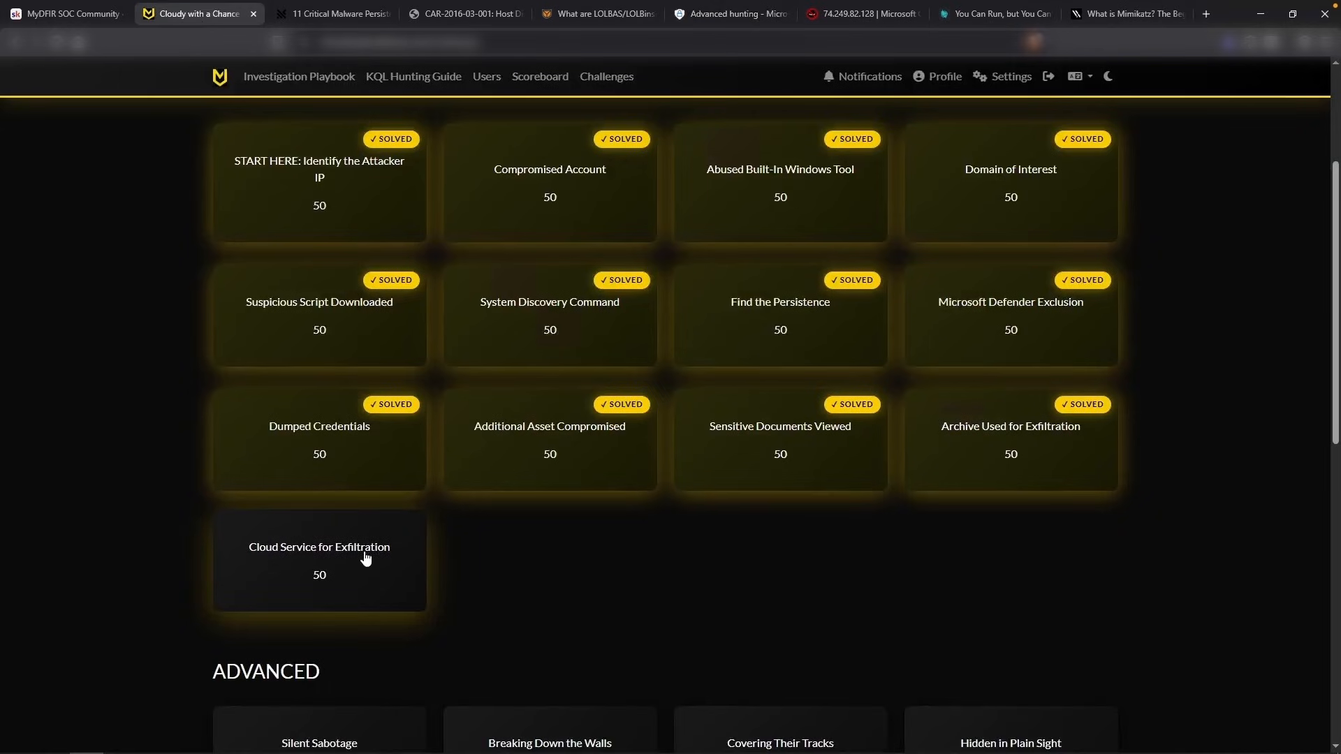
# Read the Cloud Service for Exfiltration challenge, then return to Advanced hunting and close the inspected backup.zip record
pyautogui.scroll(1, 355, 554)
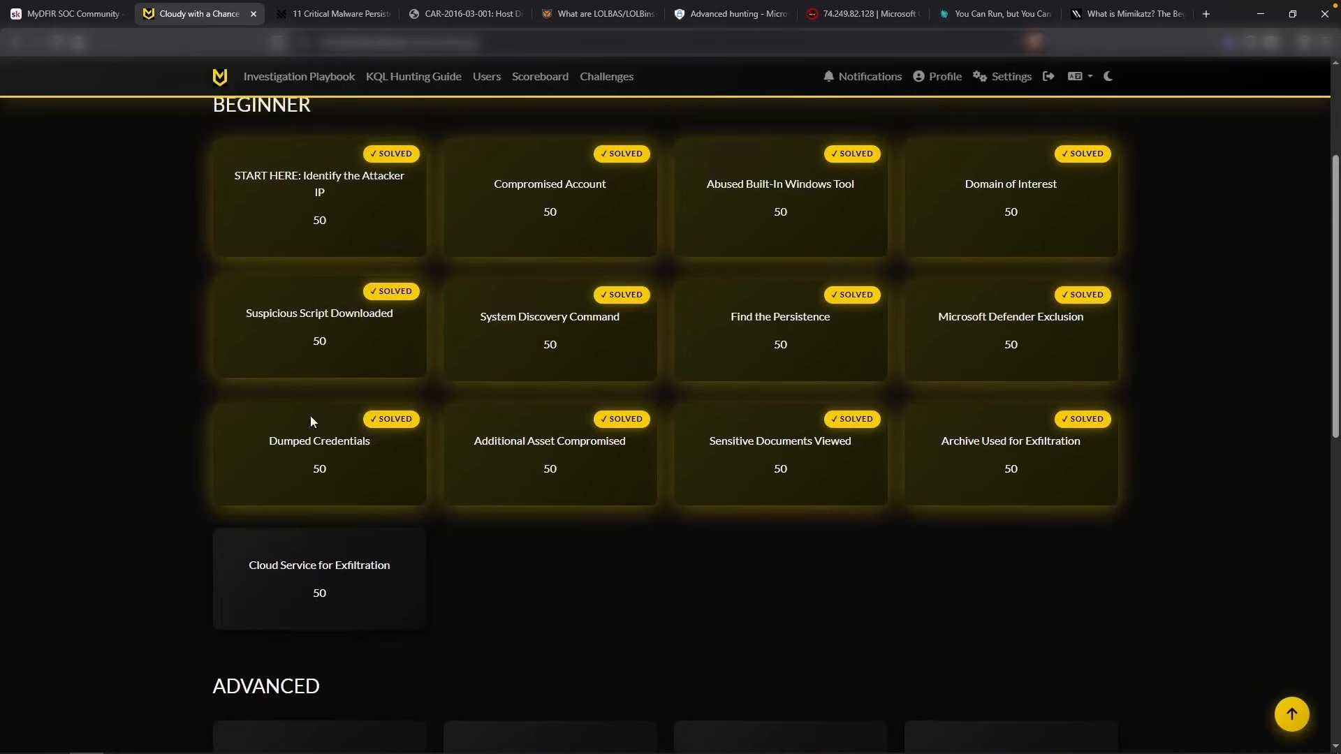
pyautogui.click(332, 592)
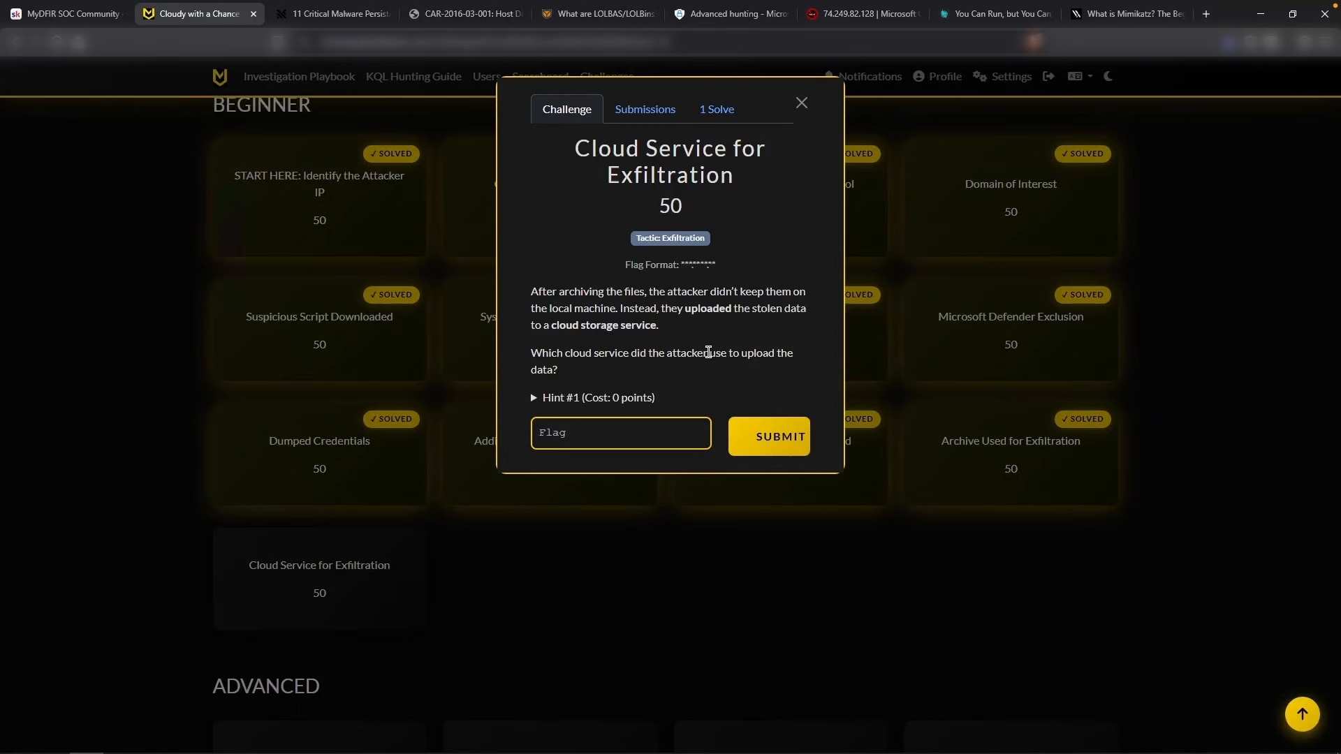
pyautogui.click(730, 14)
pyautogui.click(1313, 112)
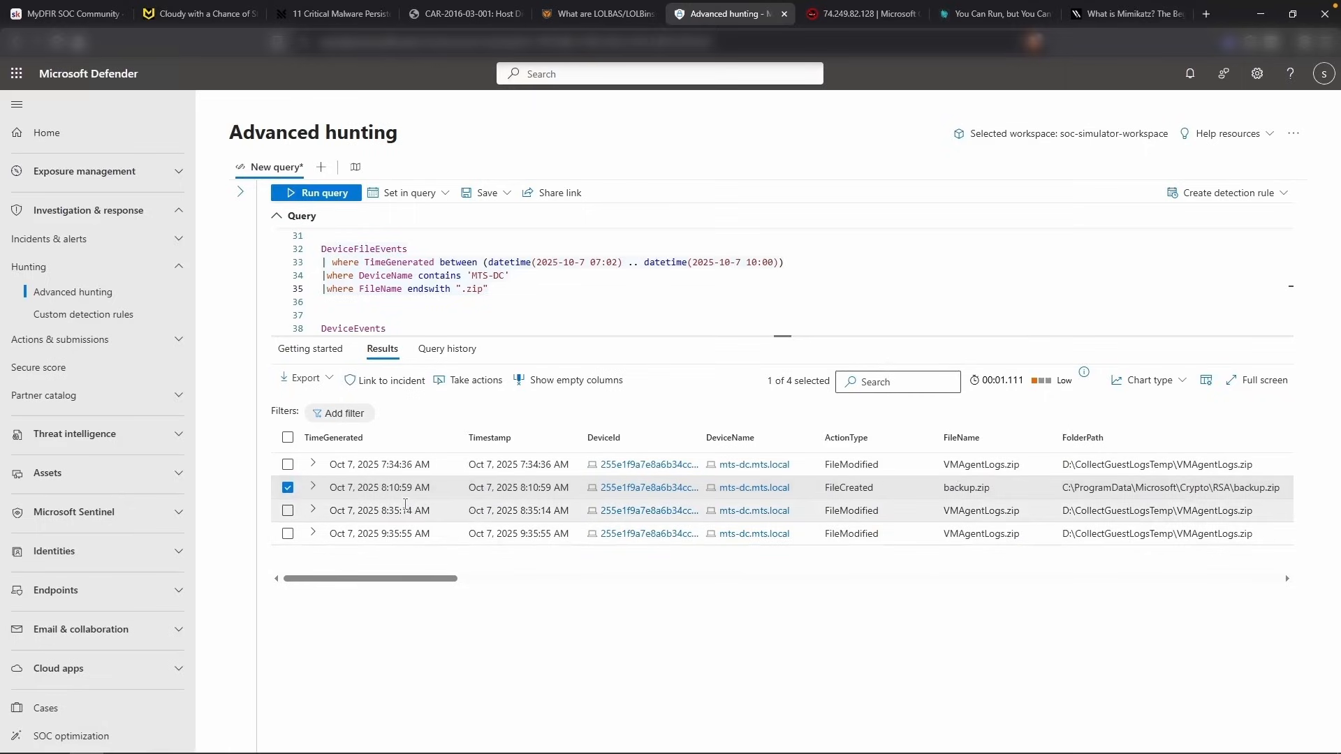
# Set the start time of the DeviceNetworkEvents query to 2025-10-7 08:10
pyautogui.doubleClick(605, 262)
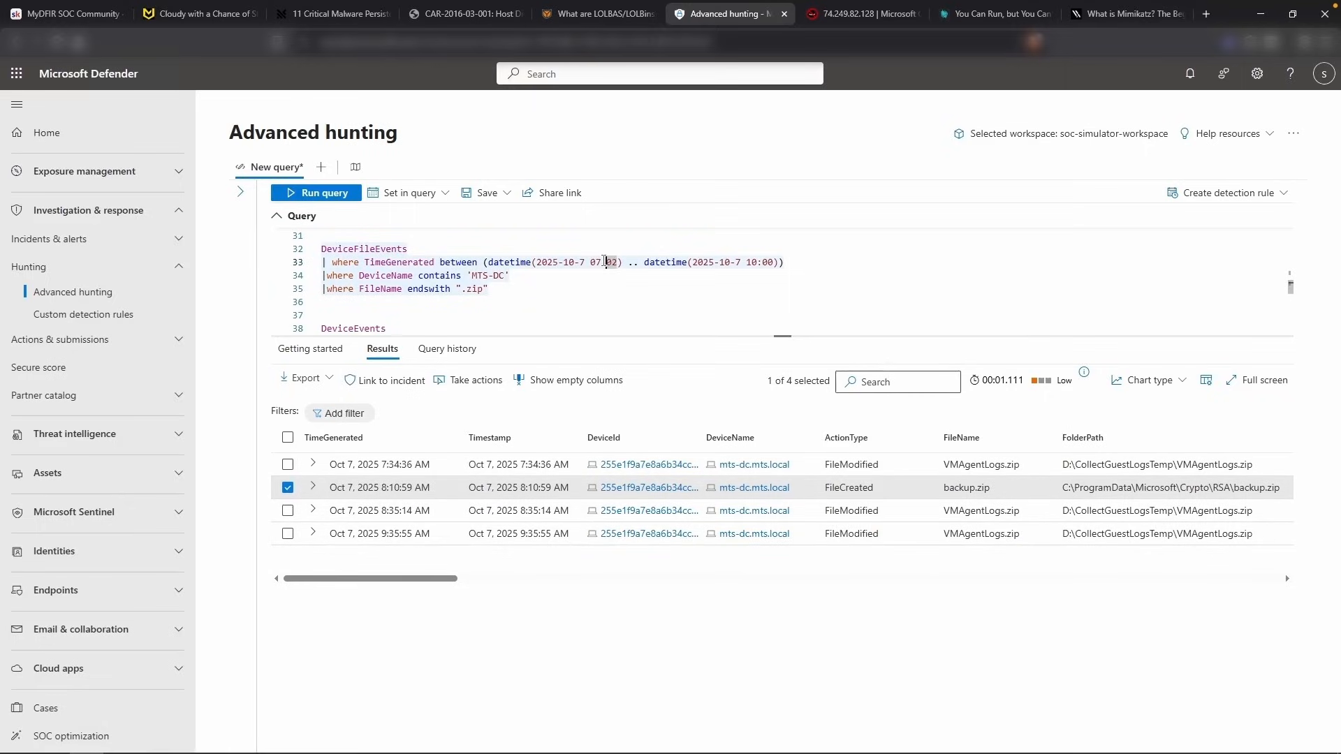
pyautogui.click(739, 253)
pyautogui.tripleClick(738, 263)
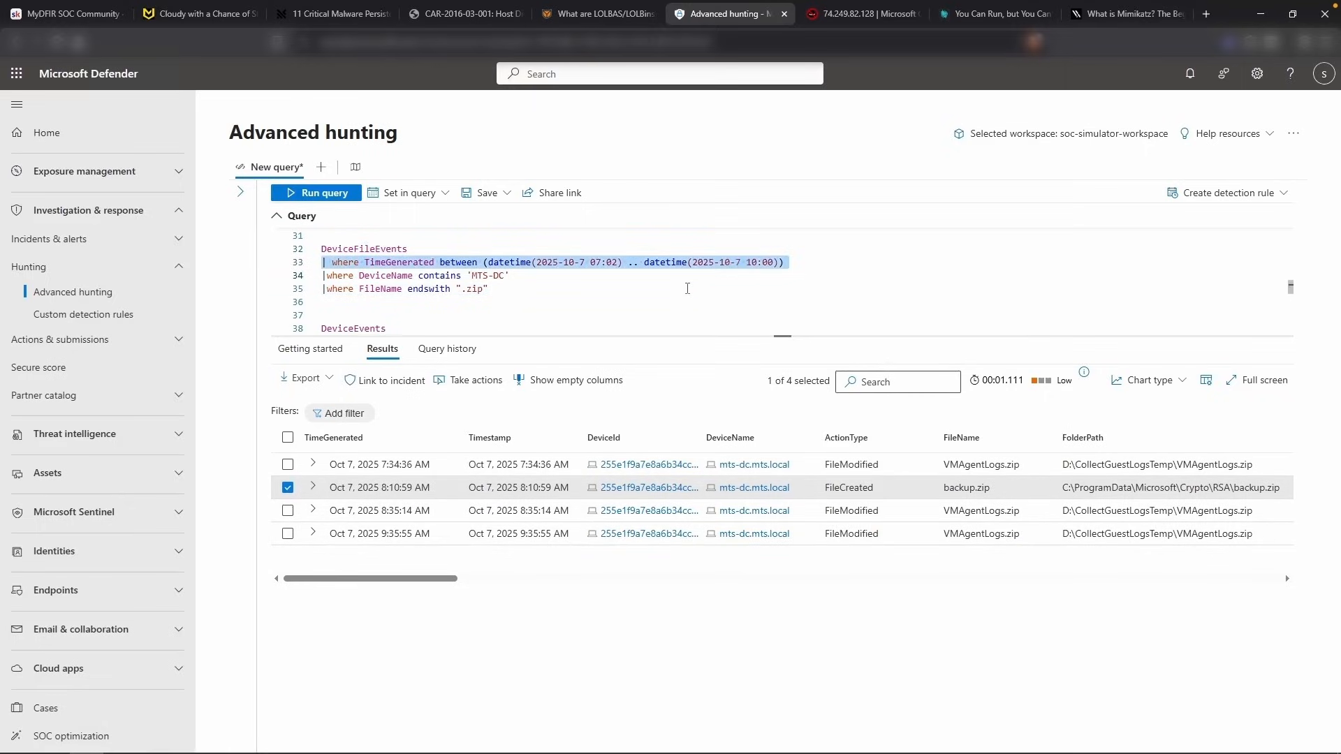
pyautogui.scroll(-4, 692, 286)
pyautogui.click(373, 271)
pyautogui.click(598, 296)
pyautogui.click(601, 284)
pyautogui.press('BackSpace')
pyautogui.write('8')
pyautogui.press('Right')
pyautogui.press('Right')
pyautogui.press('Right')
pyautogui.press('BackSpace')
pyautogui.write('0')
# Change the DeviceNetworkEvents device filter to 'MTS-DC', comment out the powershell InitiatingProcessFileName filter, and run the query
pyautogui.doubleClick(526, 302)
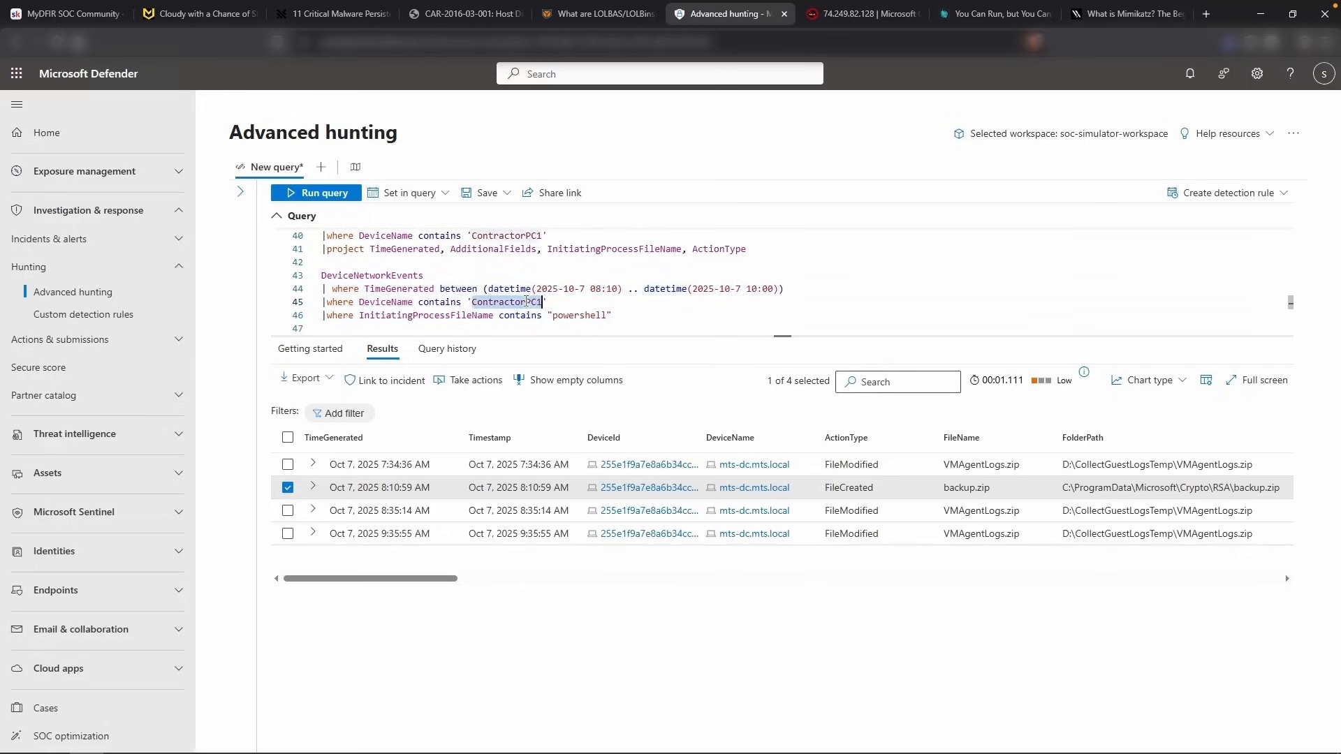
pyautogui.write('MTS-DC')
pyautogui.click(322, 302)
pyautogui.write('//')
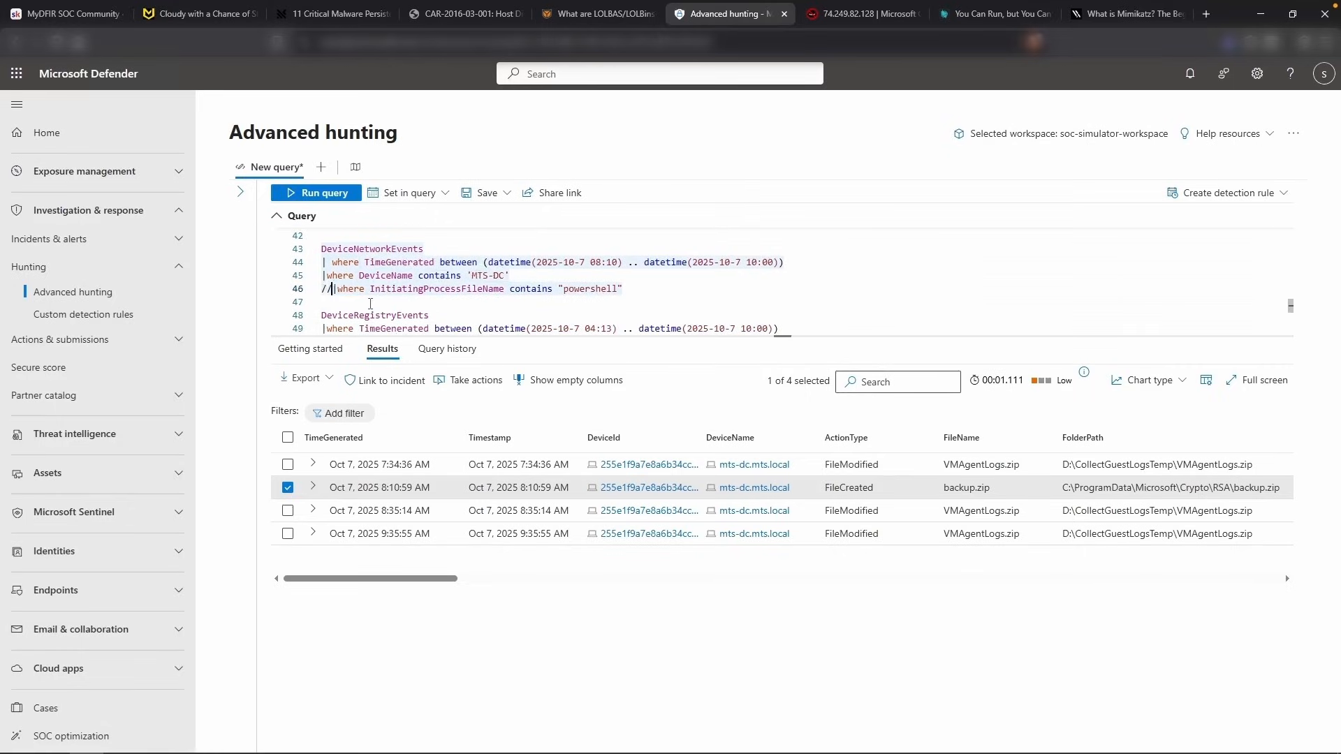
pyautogui.click(434, 278)
pyautogui.hotkey('shift', 'Return')
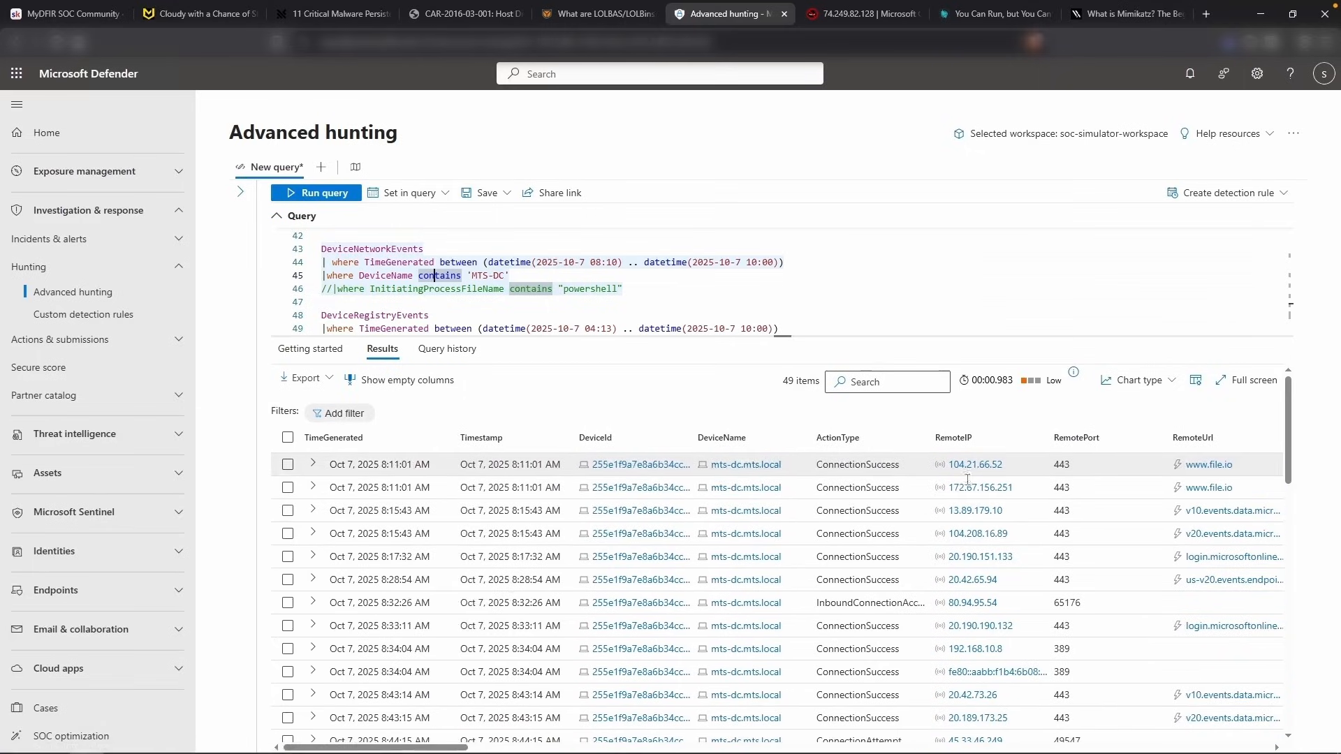
# Examine the RemoteUrl results and open the file.io website in a new tab to check what service it offers
pyautogui.hscroll(3, 977, 471)
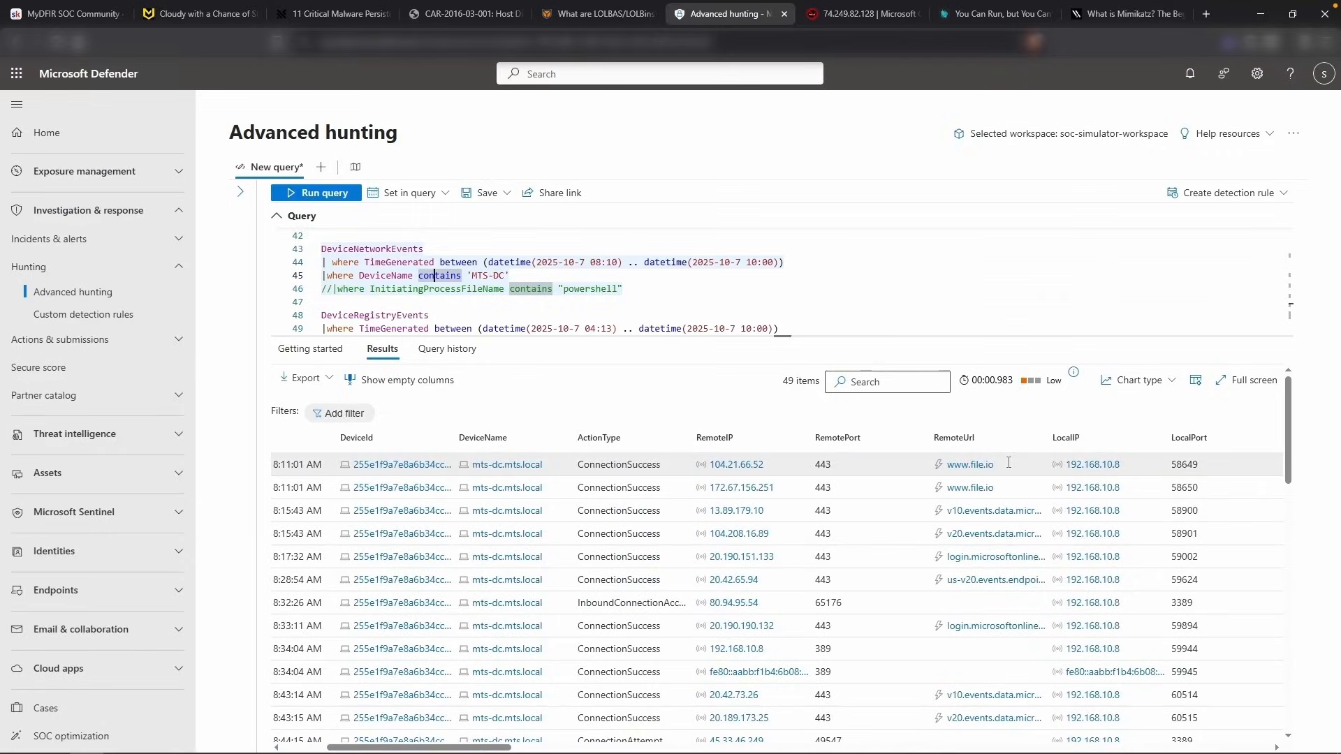
pyautogui.click(1203, 16)
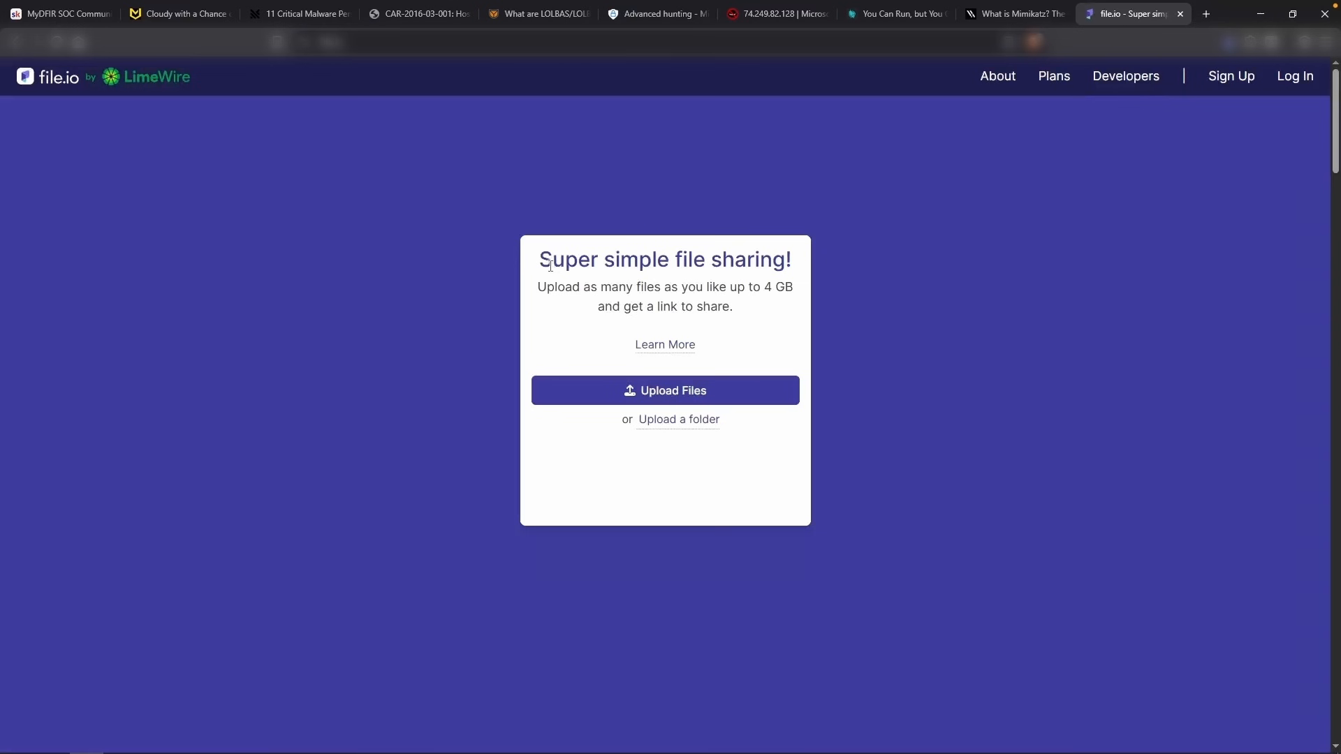
pyautogui.moveTo(690, 259); pyautogui.dragTo(754, 259)
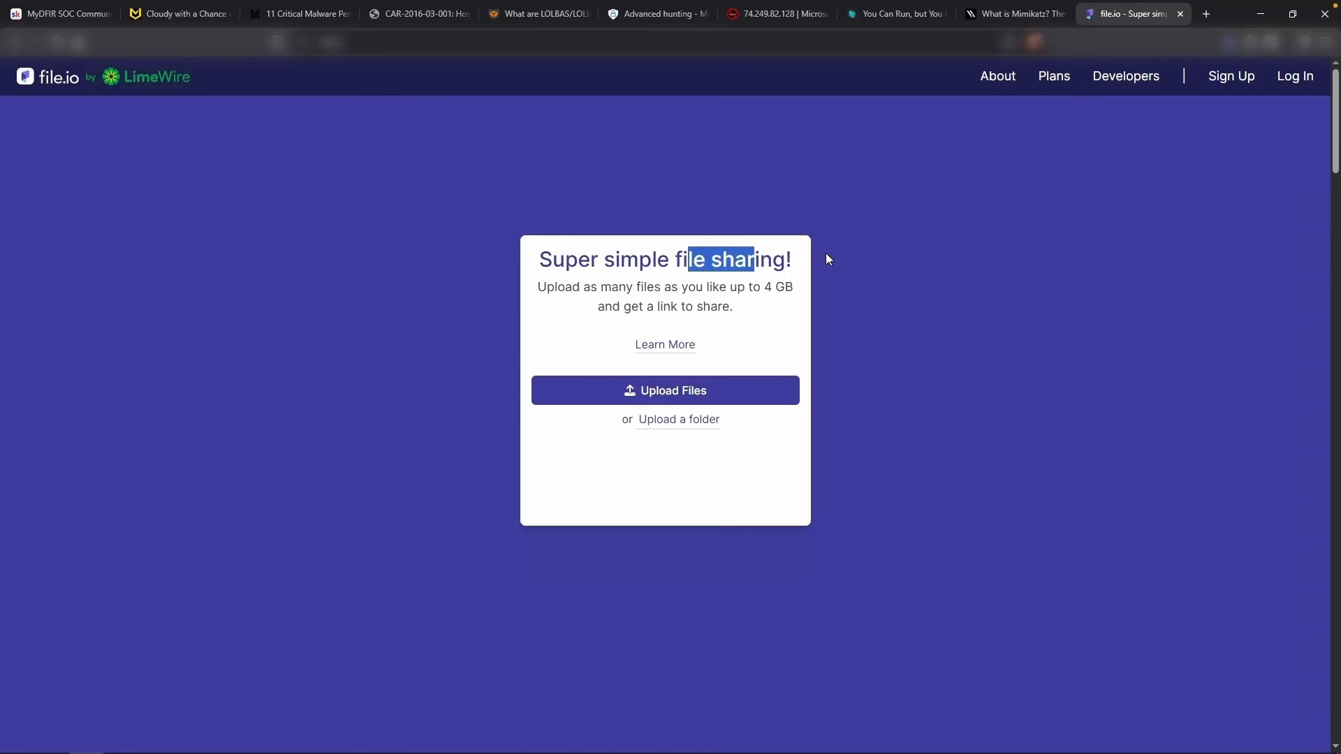
pyautogui.click(828, 256)
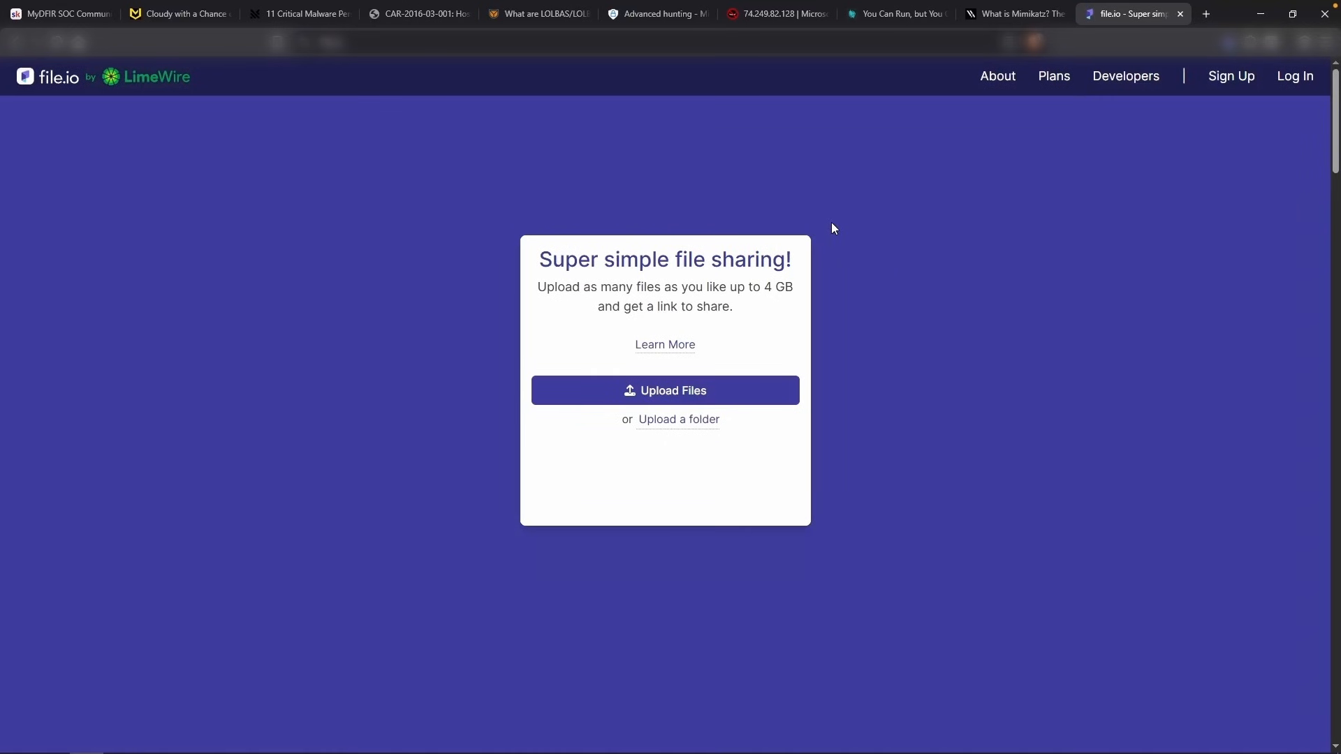
pyautogui.hotkey('ctrl', '6')
pyautogui.hscroll(15, 949, 580)
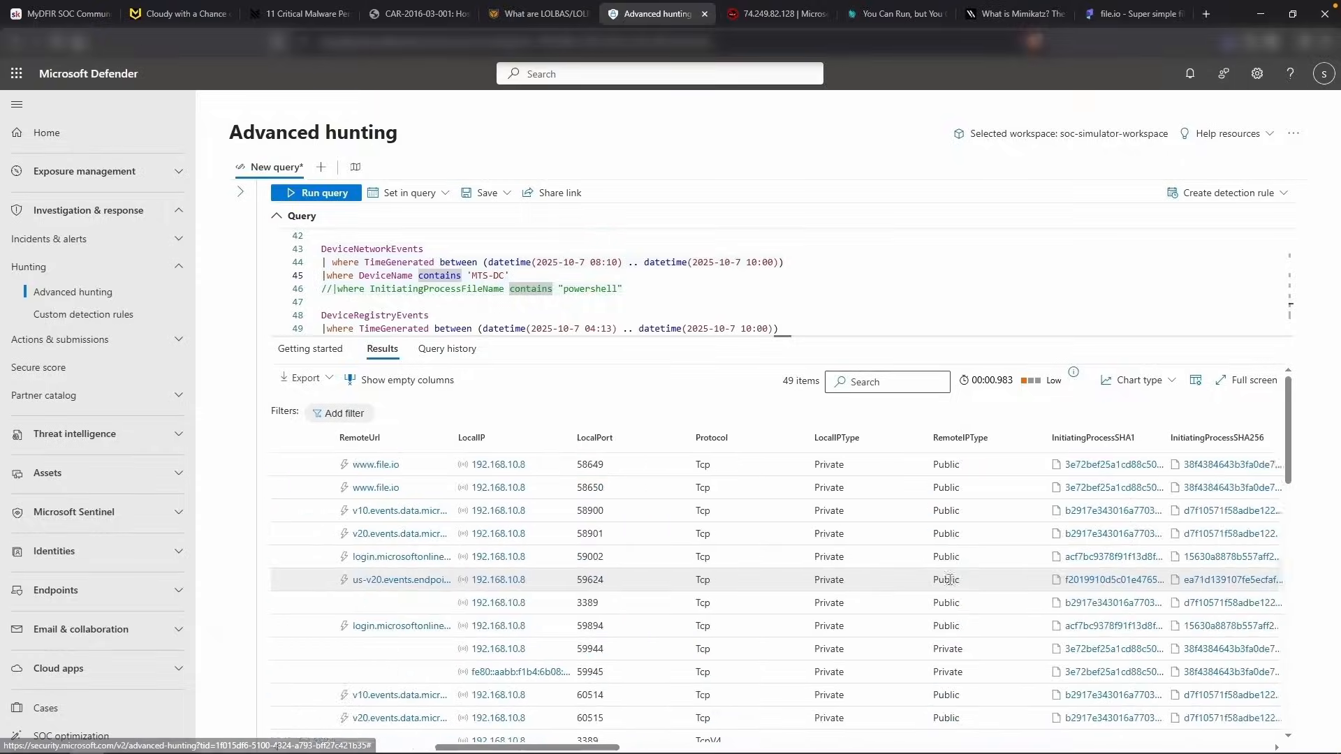
pyautogui.hscroll(10, 950, 580)
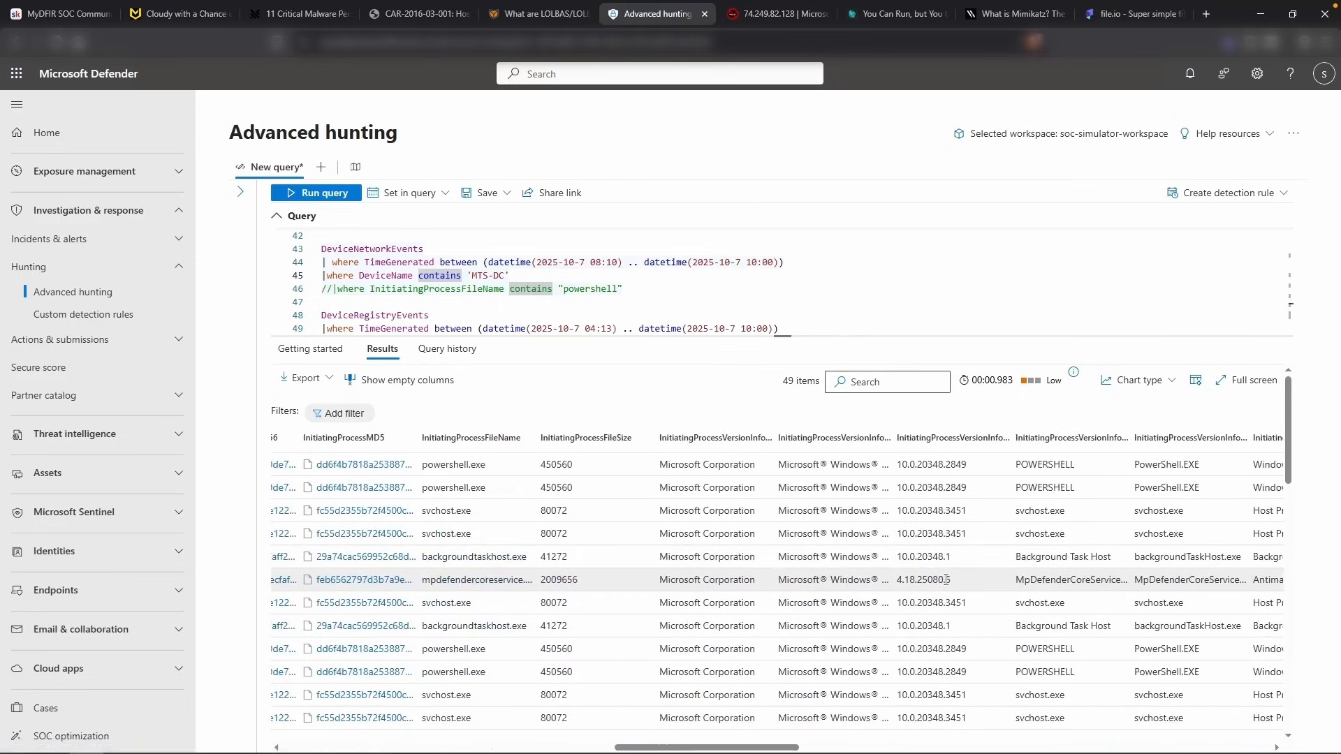
pyautogui.hscroll(9, 944, 577)
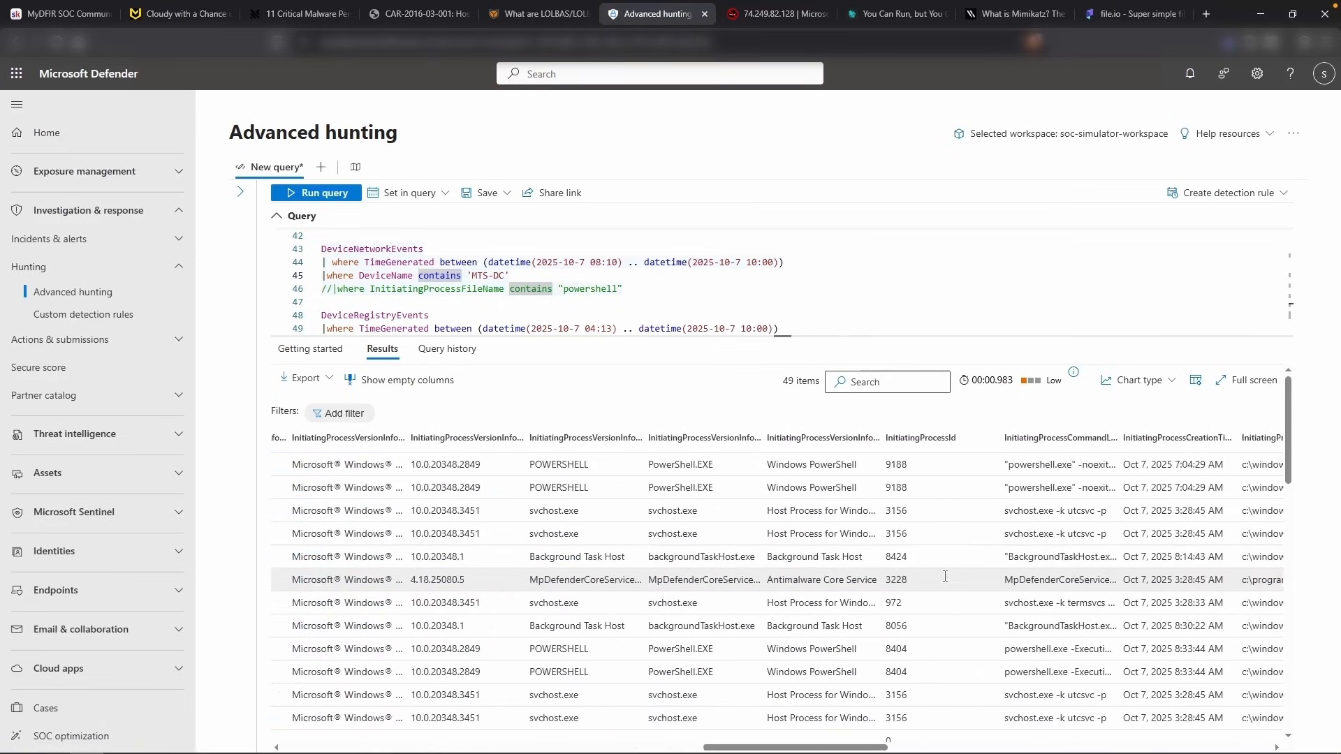
pyautogui.hscroll(9, 944, 577)
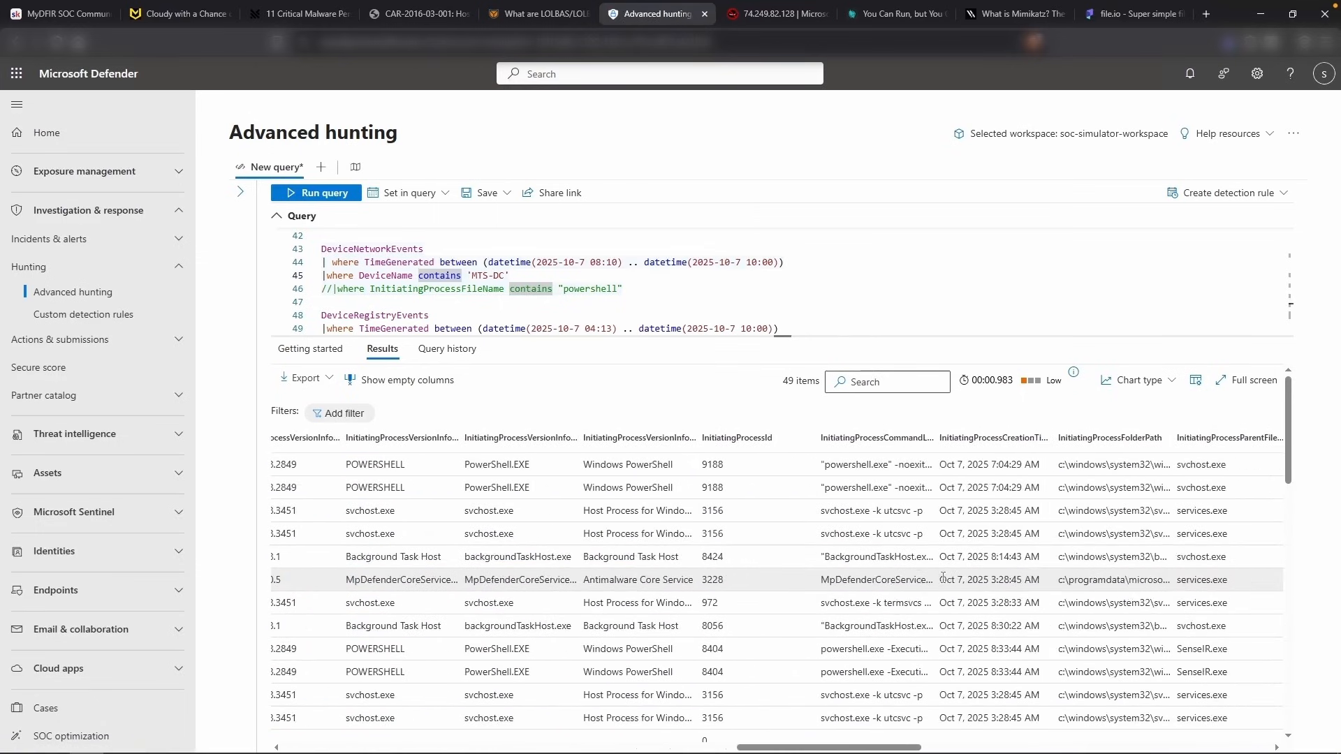
pyautogui.hscroll(3, 940, 581)
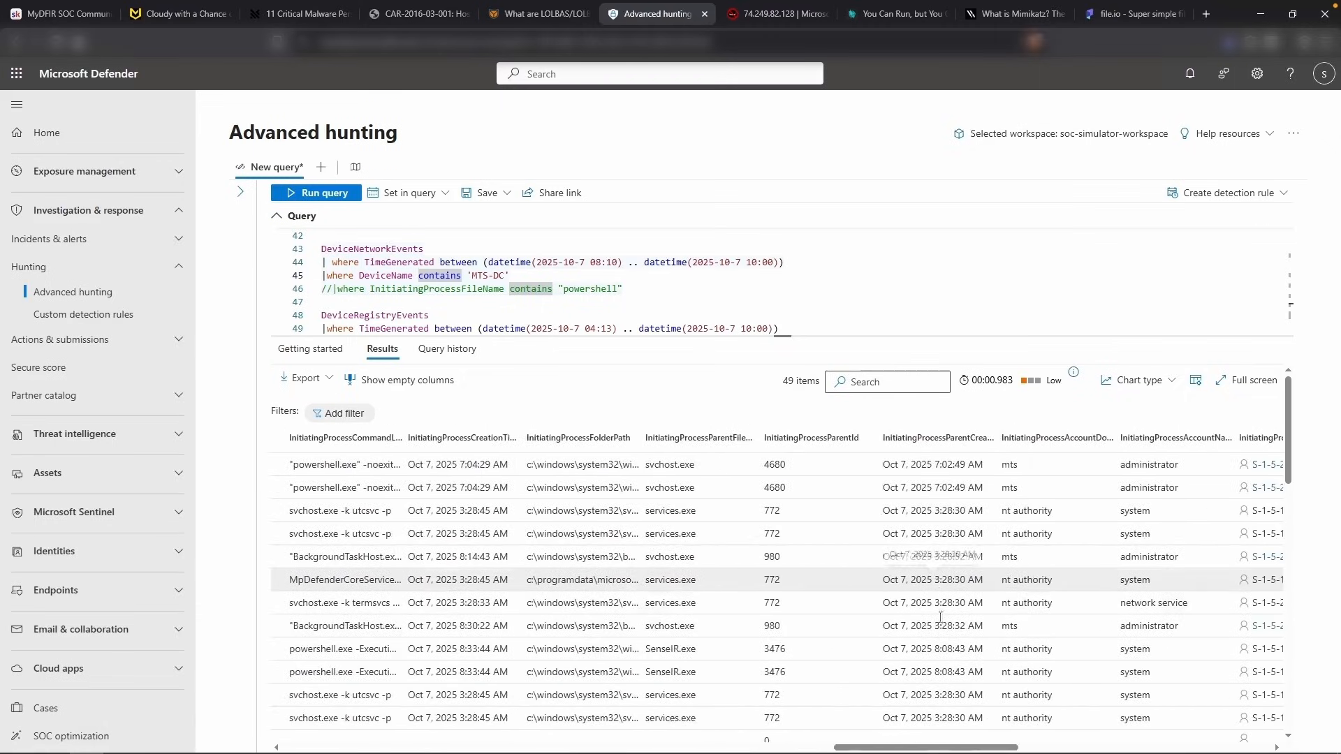
pyautogui.moveTo(869, 750); pyautogui.dragTo(972, 748)
pyautogui.write('w')
pyautogui.write('ww.file.io')
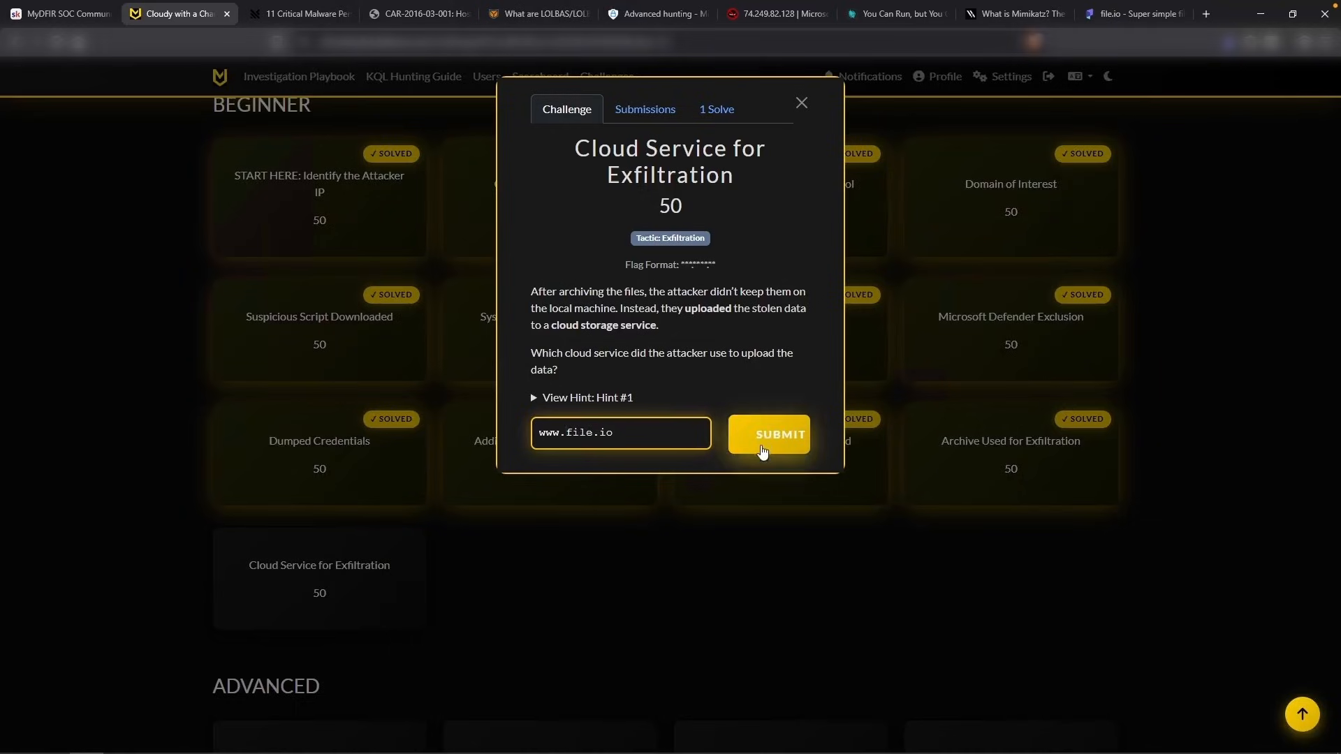
pyautogui.click(765, 440)
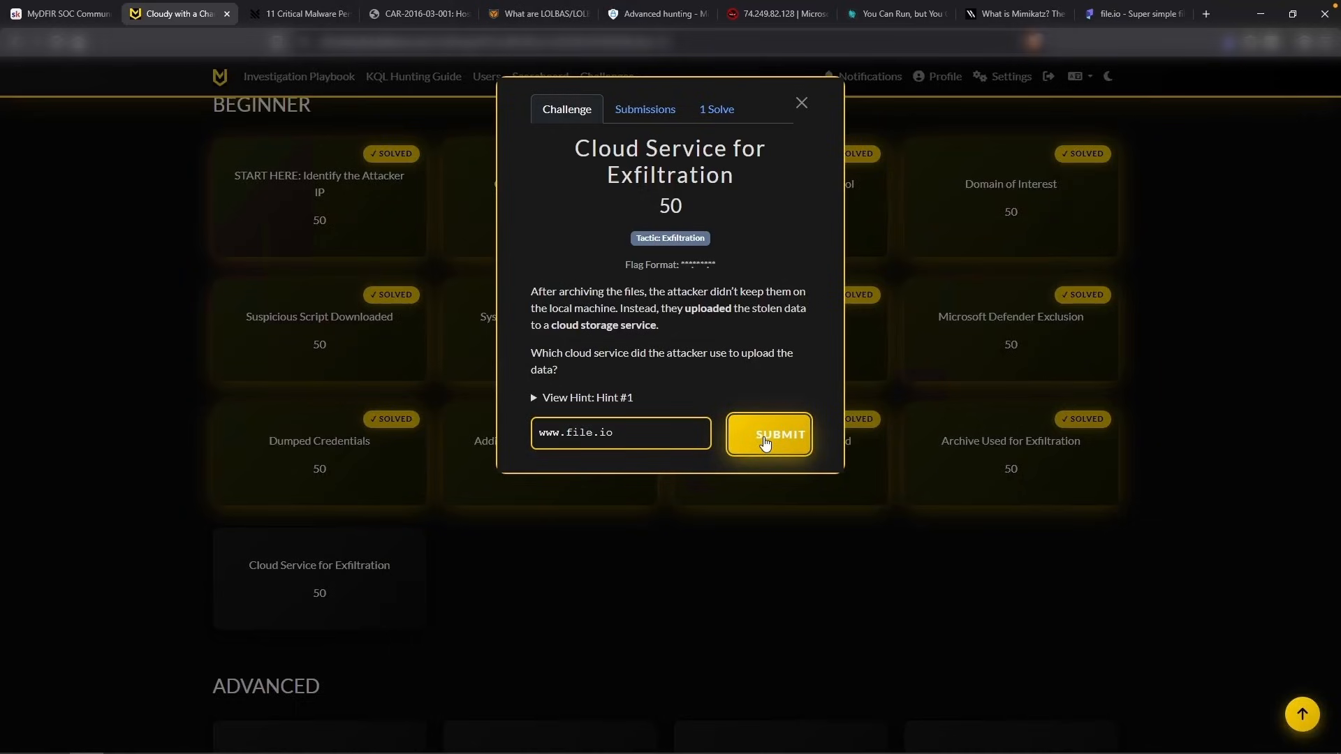
pyautogui.click(1014, 381)
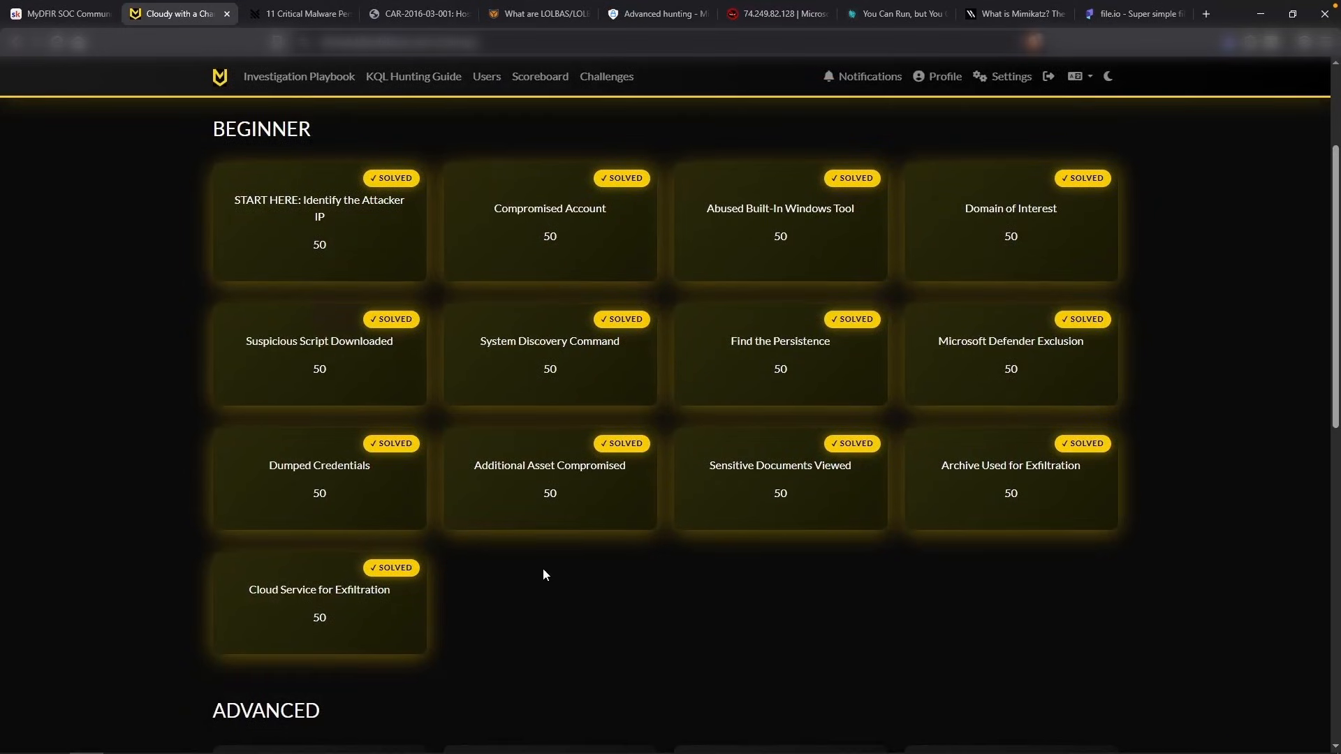
# Review the list of Advanced challenges and read the Silent Sabotage question about modified Windows Defender registry values
pyautogui.scroll(-5, 542, 567)
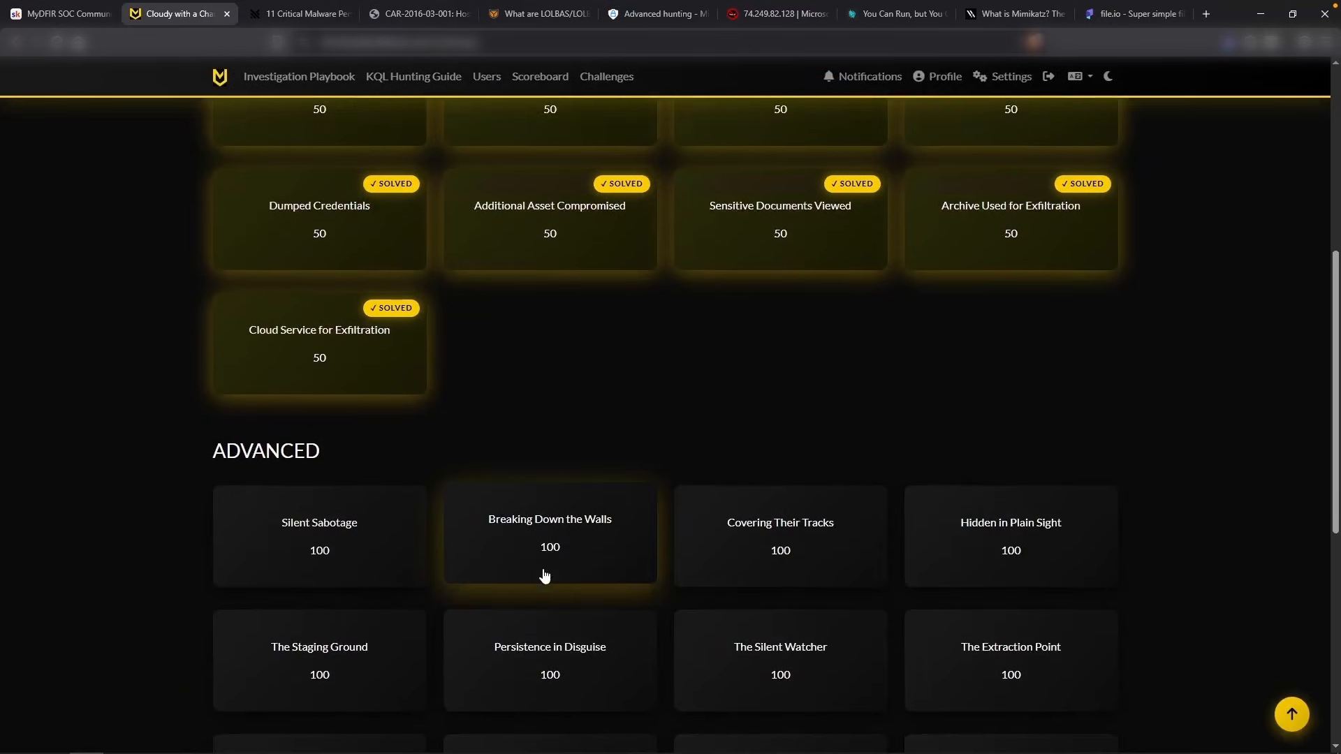
pyautogui.scroll(-2, 539, 591)
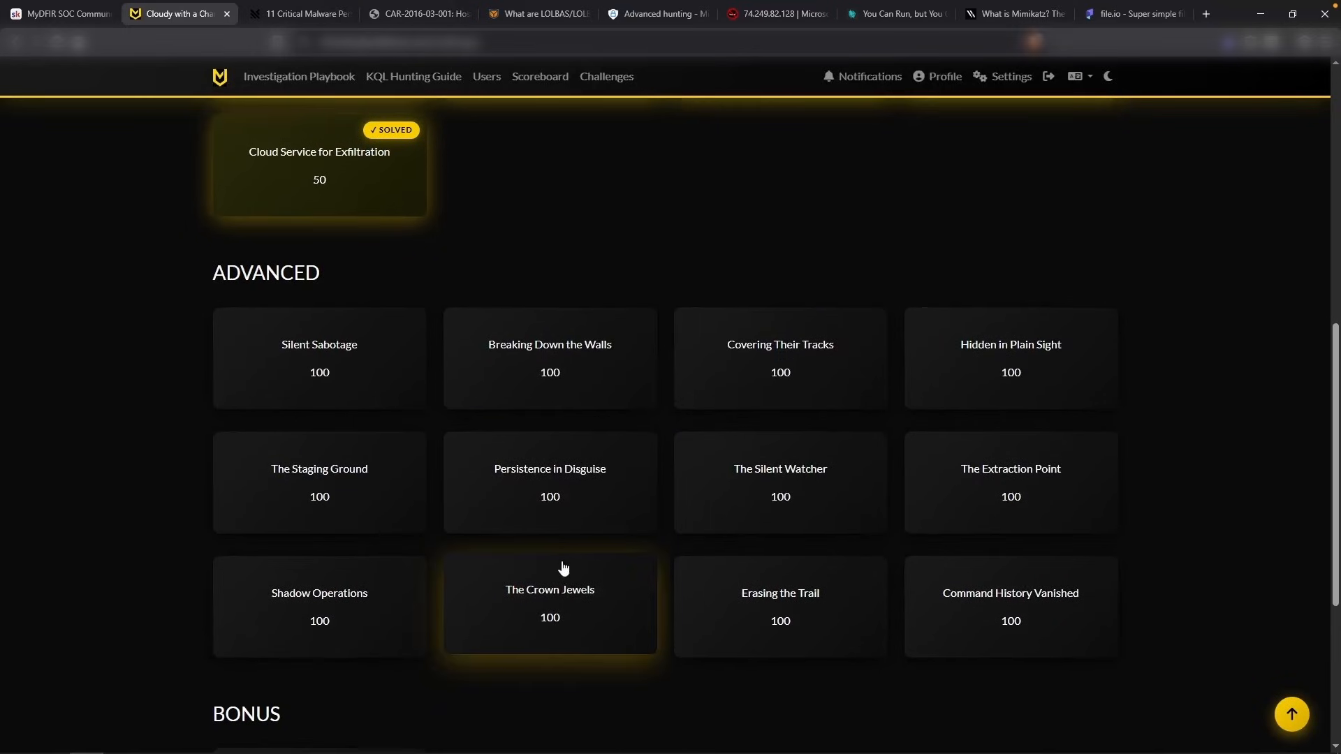
pyautogui.scroll(-1, 552, 558)
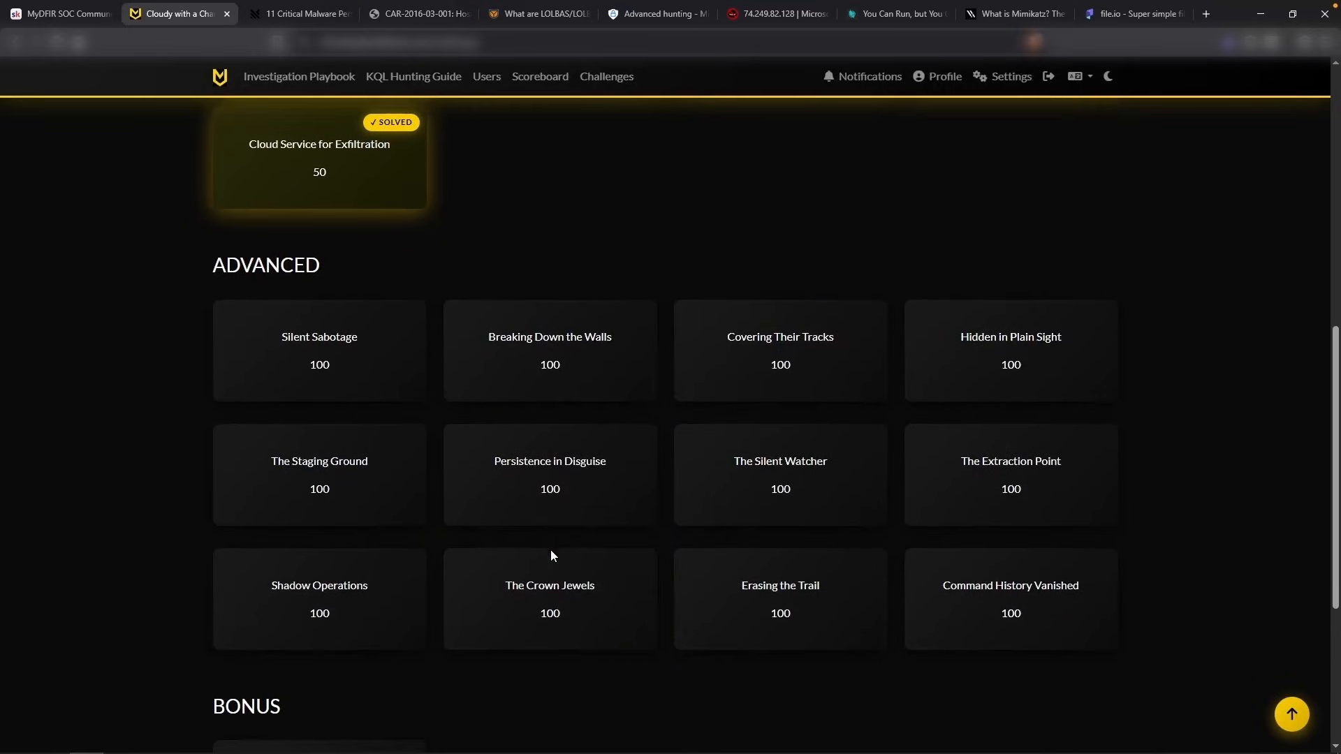
pyautogui.click(317, 362)
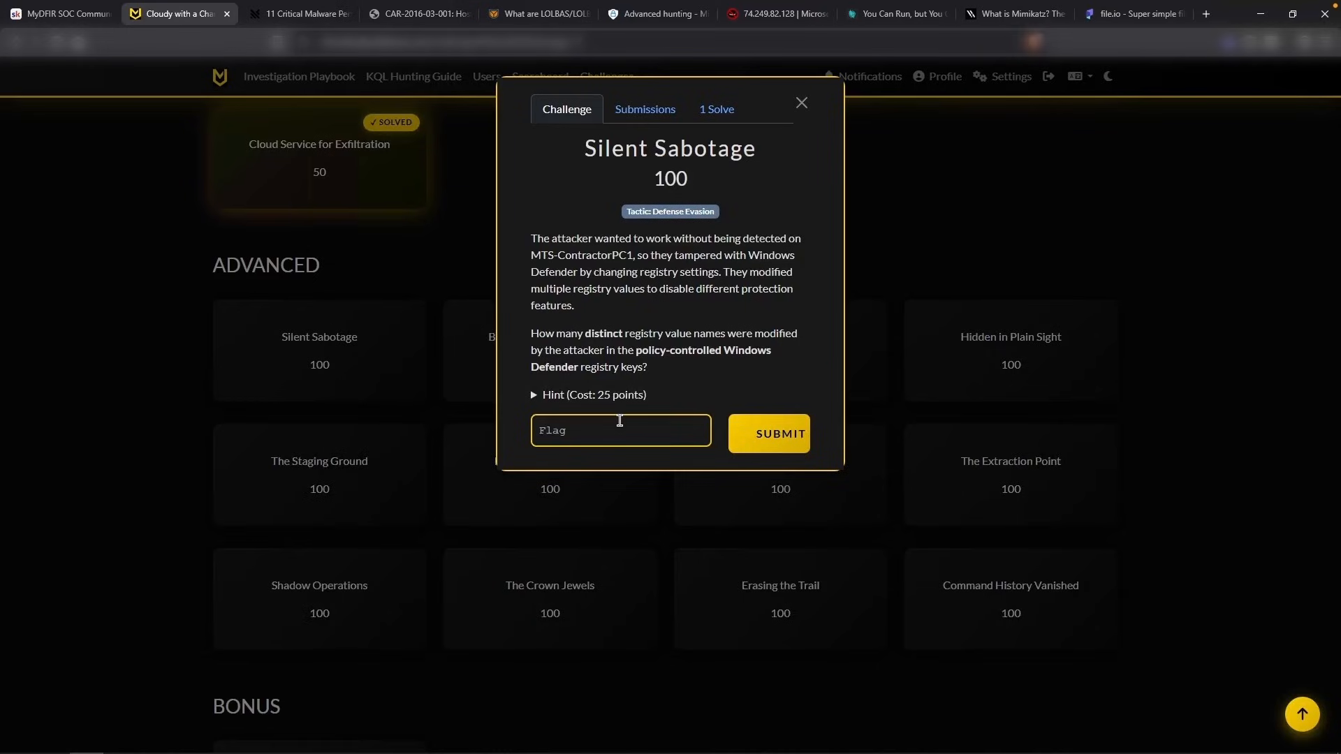
pyautogui.click(460, 465)
pyautogui.scroll(3, 464, 454)
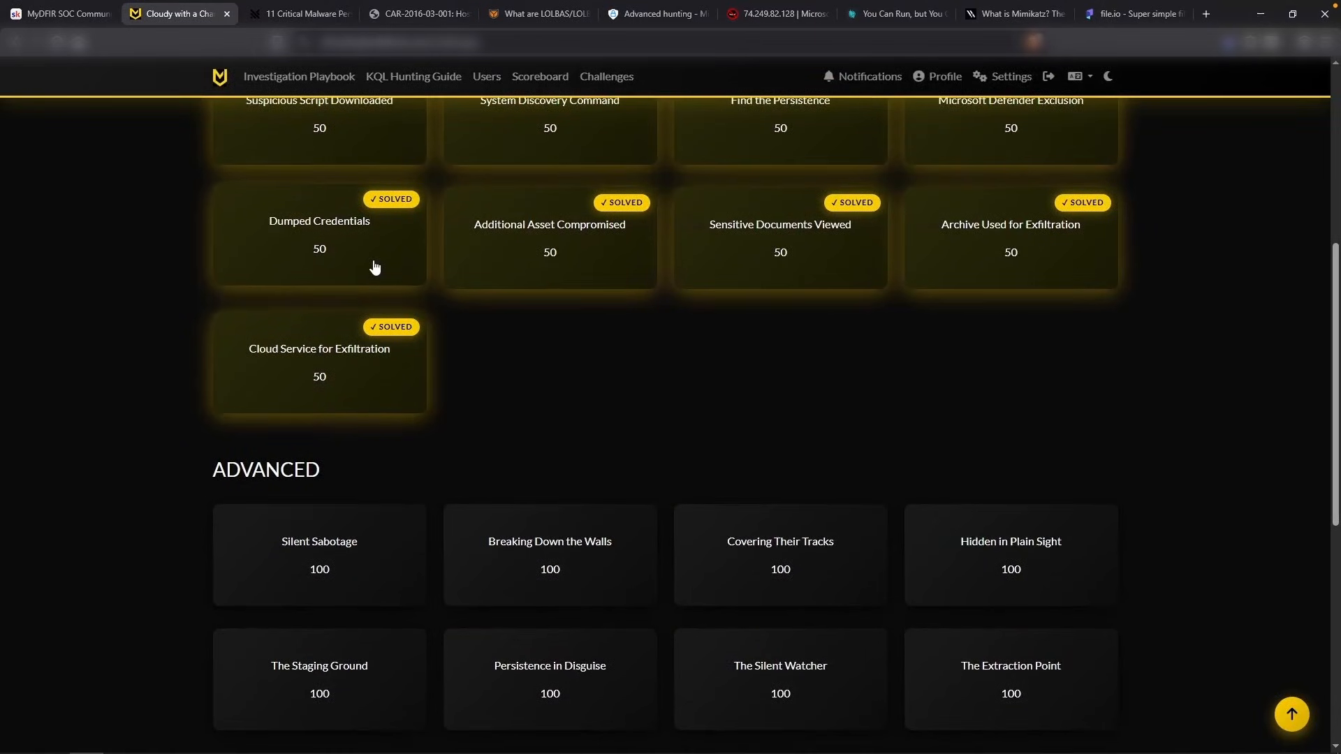
pyautogui.click(410, 529)
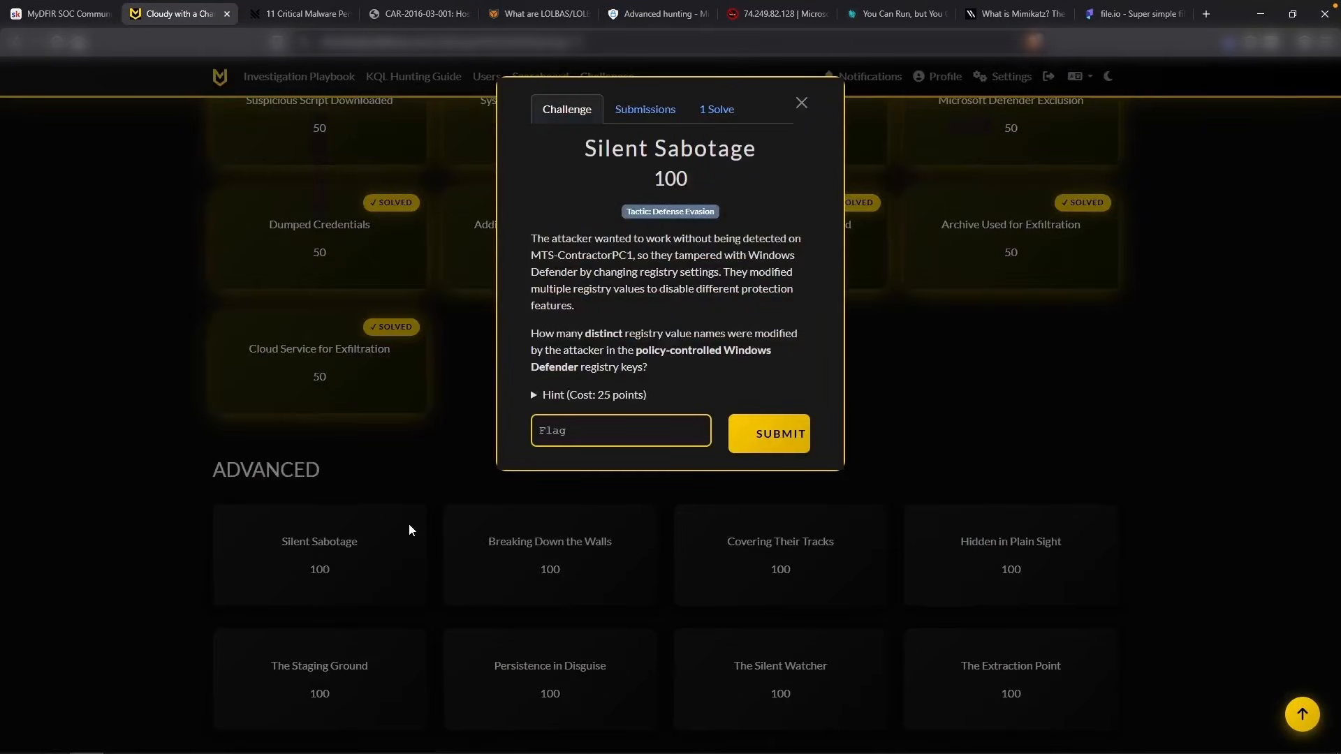
pyautogui.click(408, 526)
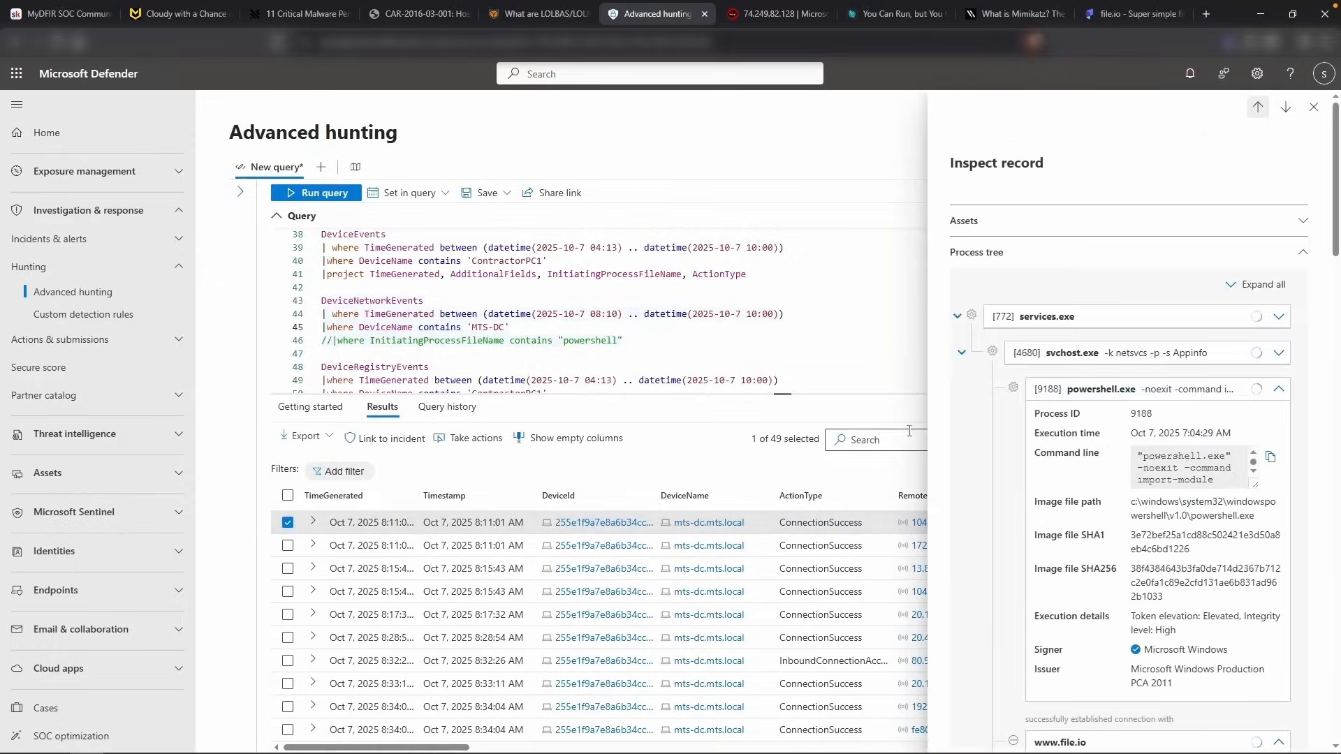
# Add the timeline entry "Oct 7, 2025 8:11:01 AM - Attacker likely exfiltrated data via file.io" and return to the Advanced challenges
pyautogui.scroll(-5, 1093, 470)
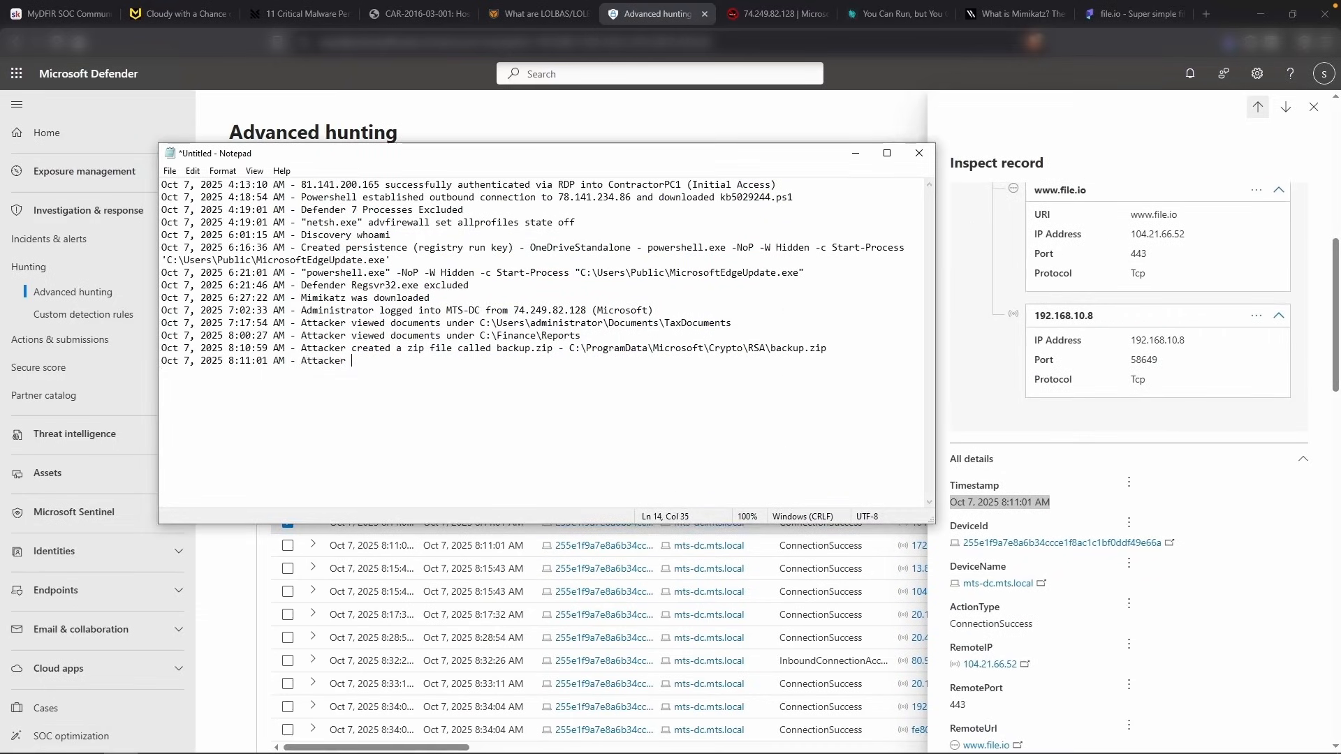
pyautogui.write('likely exfiltrated data via file.io')
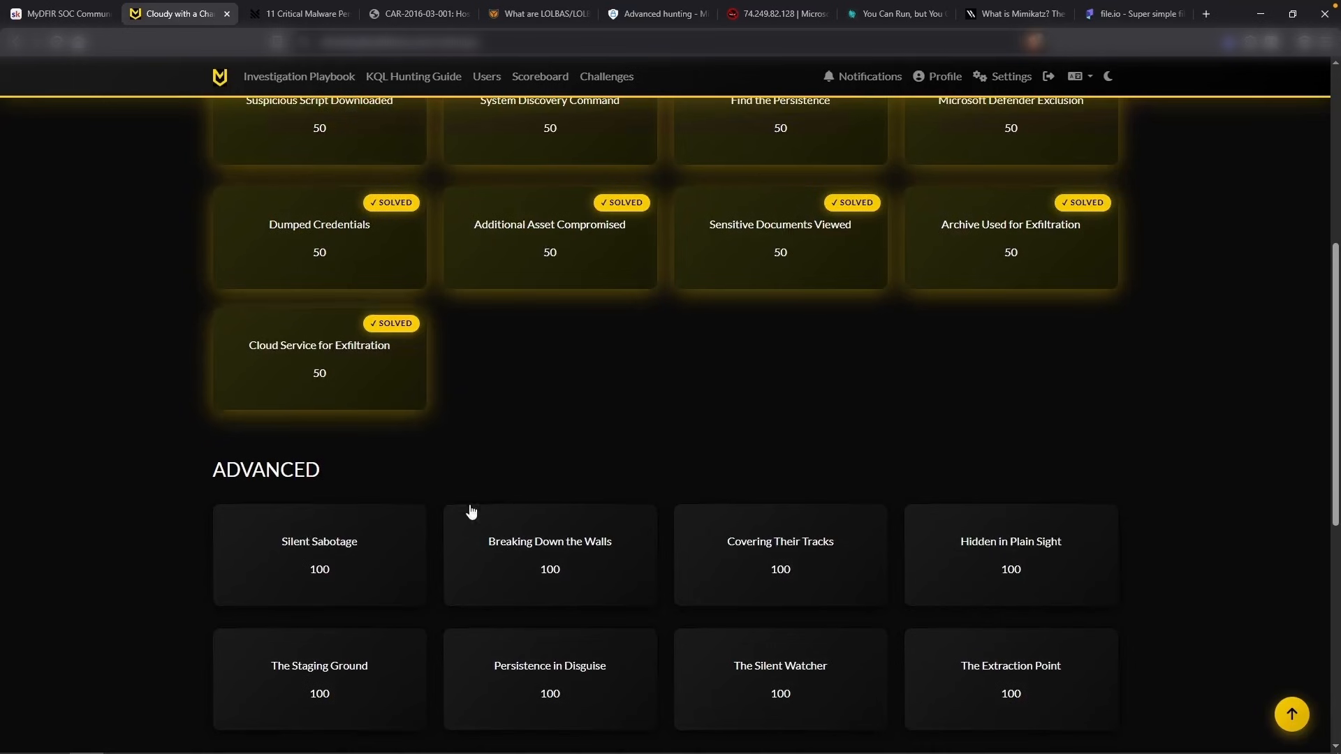
pyautogui.scroll(-3, 476, 501)
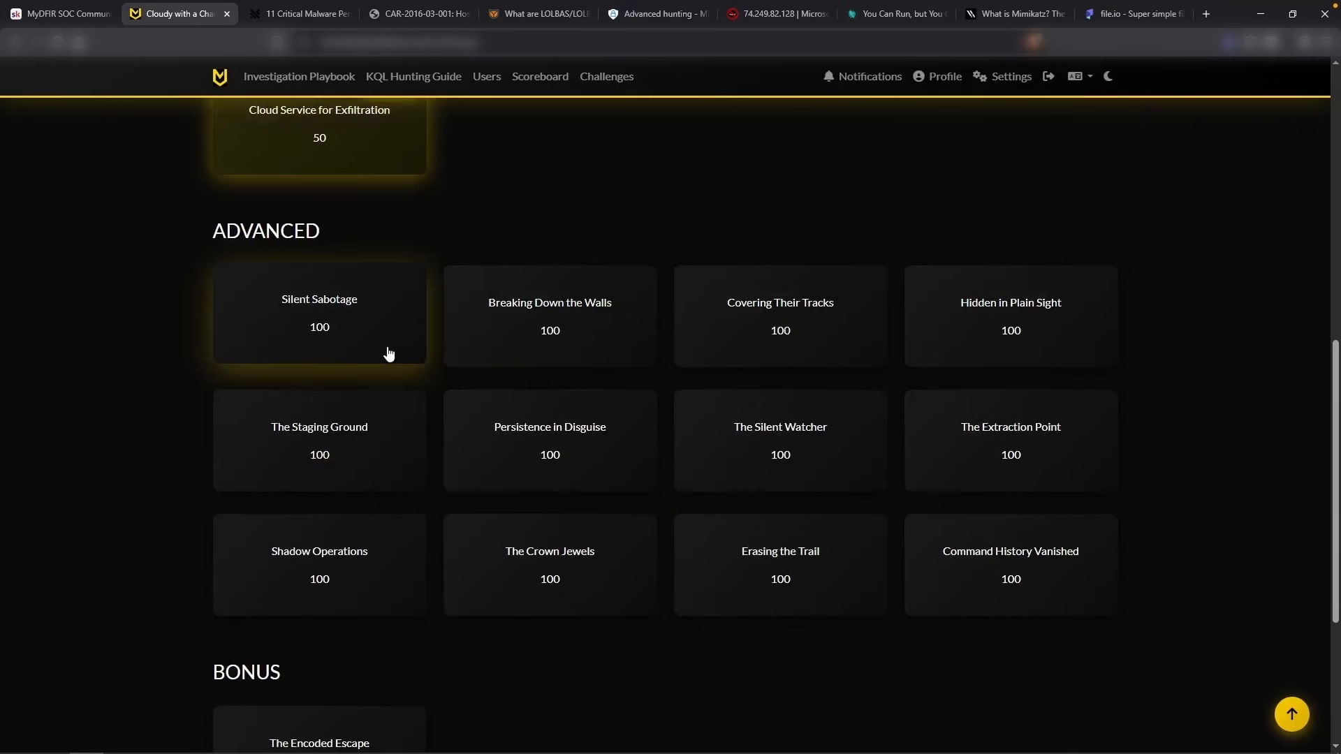
# Read the Silent Sabotage question and compare its policy-controlled Defender keys with the Policies registry path in the Huntress article
pyautogui.click(389, 354)
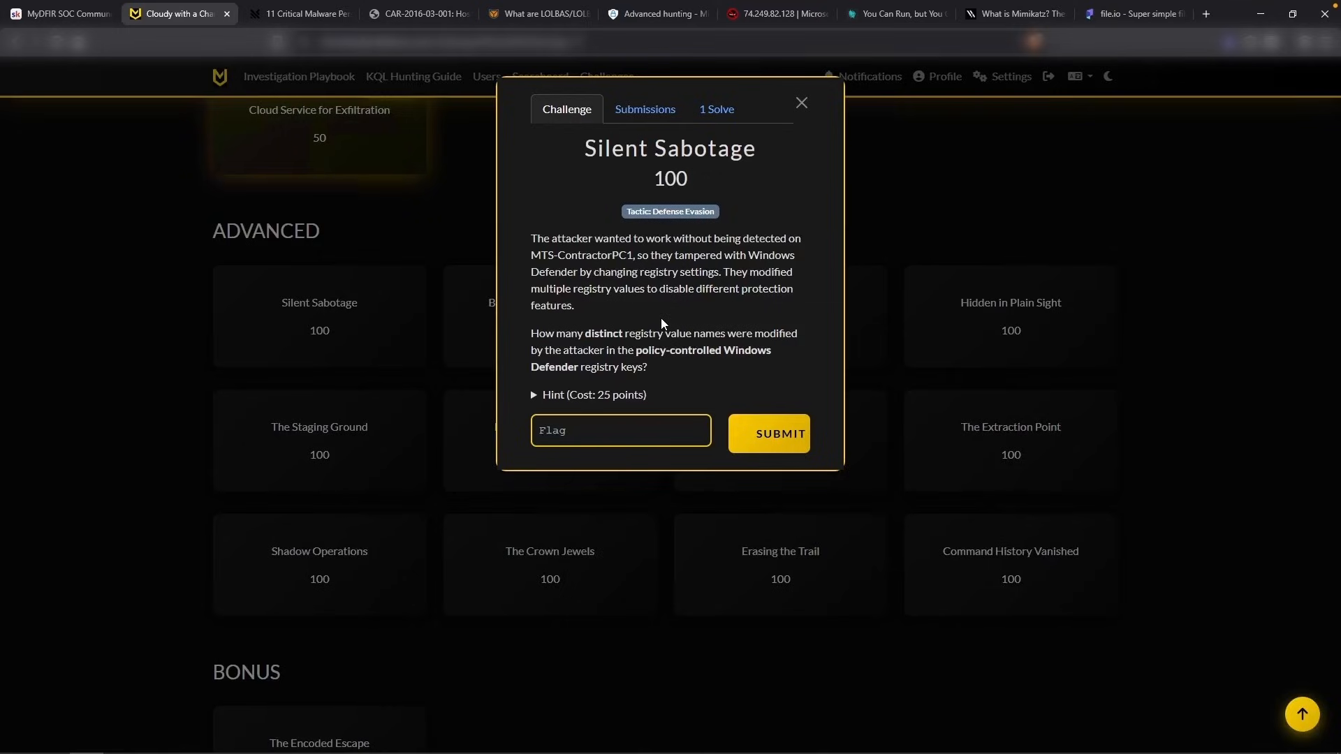
pyautogui.moveTo(636, 350); pyautogui.dragTo(717, 349)
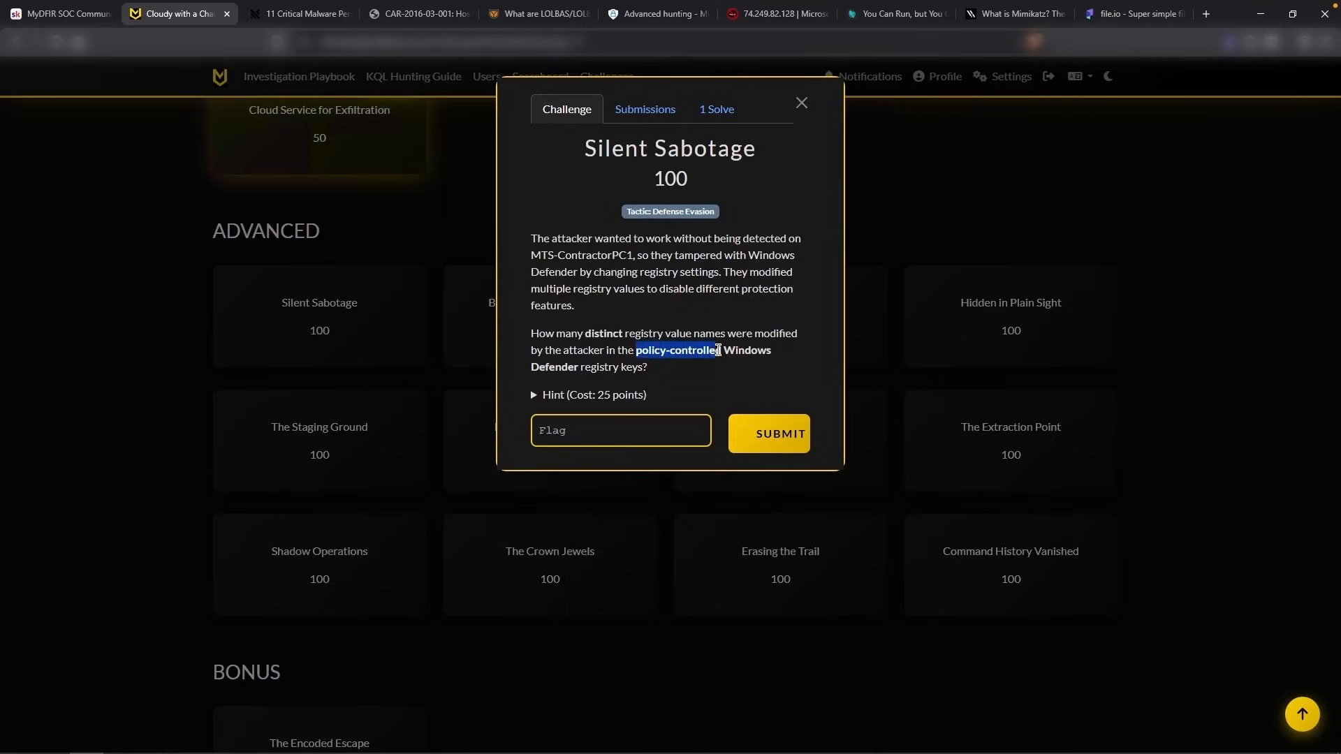
pyautogui.moveTo(718, 350)
pyautogui.mouseDown()
pyautogui.moveTo(634, 350)
pyautogui.moveTo(705, 352)
pyautogui.mouseUp()
pyautogui.click(901, 18)
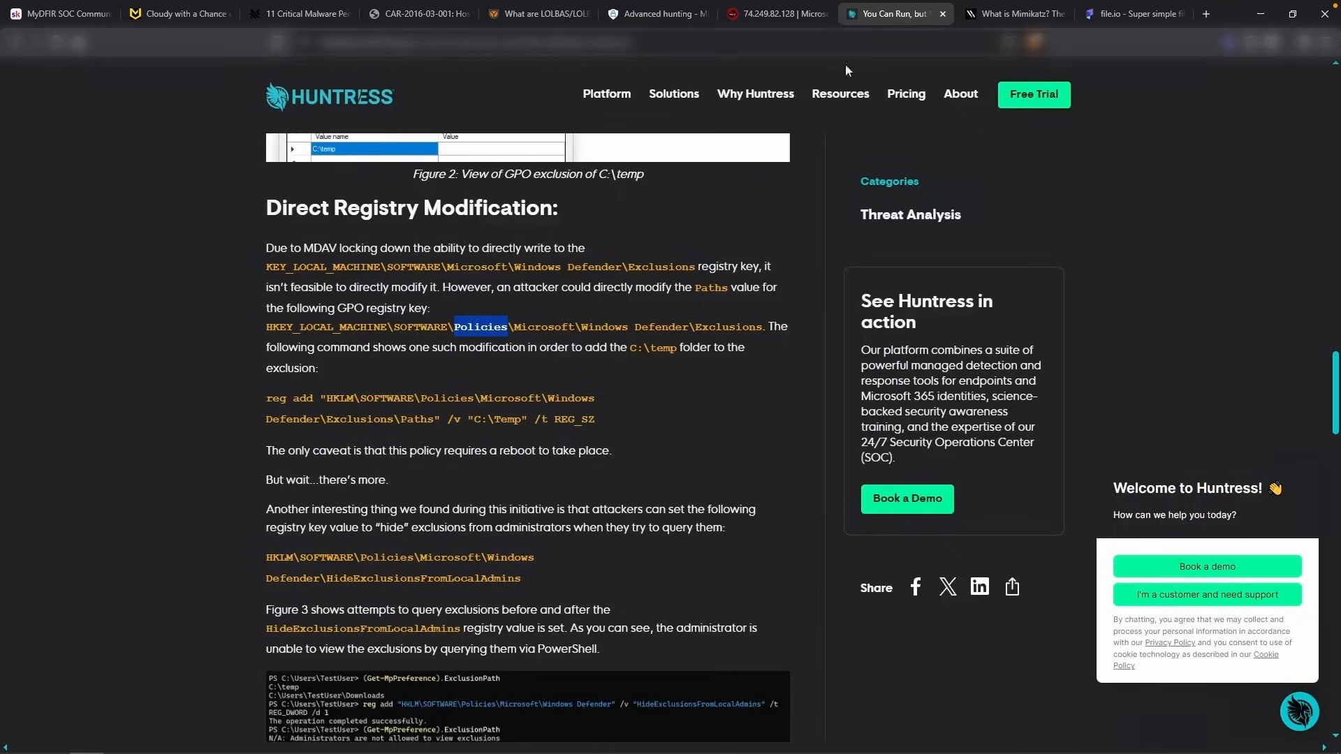
pyautogui.moveTo(455, 327); pyautogui.dragTo(508, 326)
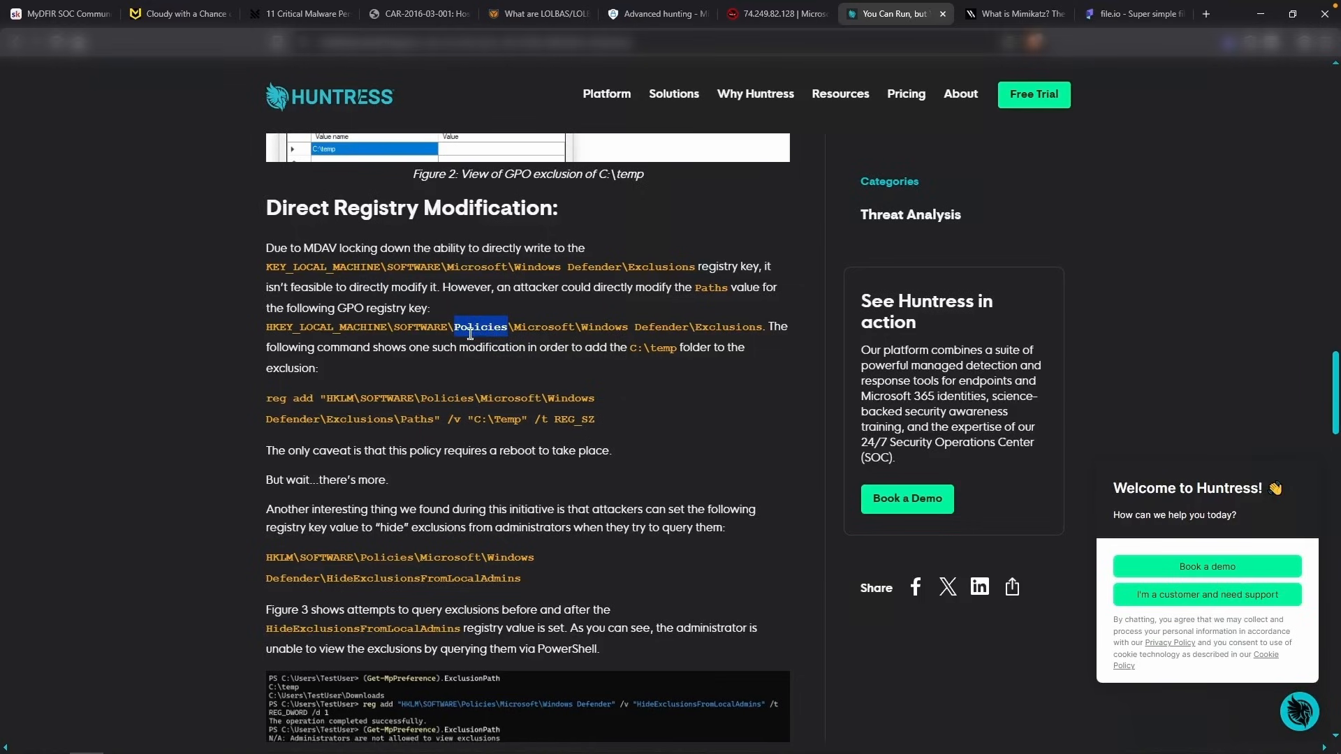
# Try running the ContractorPC1 DeviceRegistryEvents query with its second RegistryKey condition set to "Policy"
pyautogui.click(657, 14)
pyautogui.scroll(-2, 664, 275)
pyautogui.click(430, 353)
pyautogui.scroll(-1, 435, 330)
pyautogui.click(433, 330)
pyautogui.scroll(-2, 450, 341)
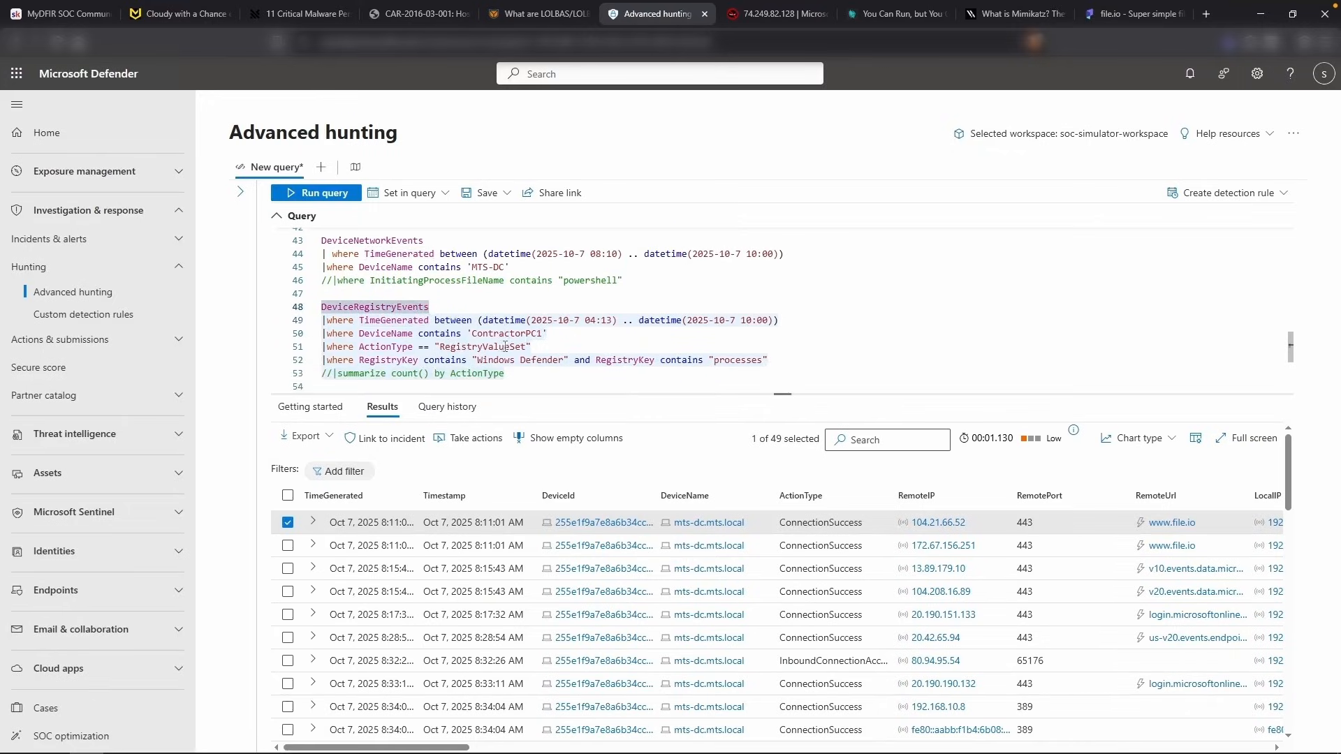
pyautogui.click(472, 348)
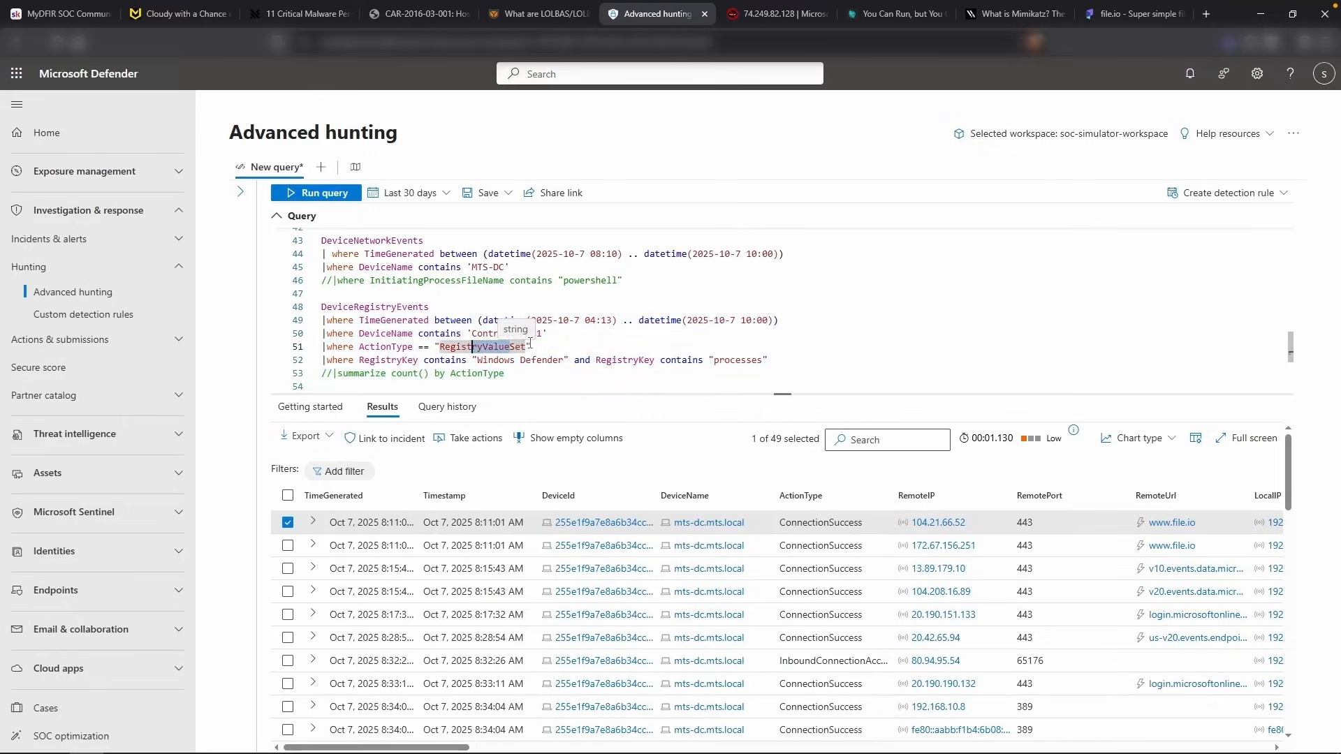
pyautogui.click(740, 360)
pyautogui.doubleClick(741, 360)
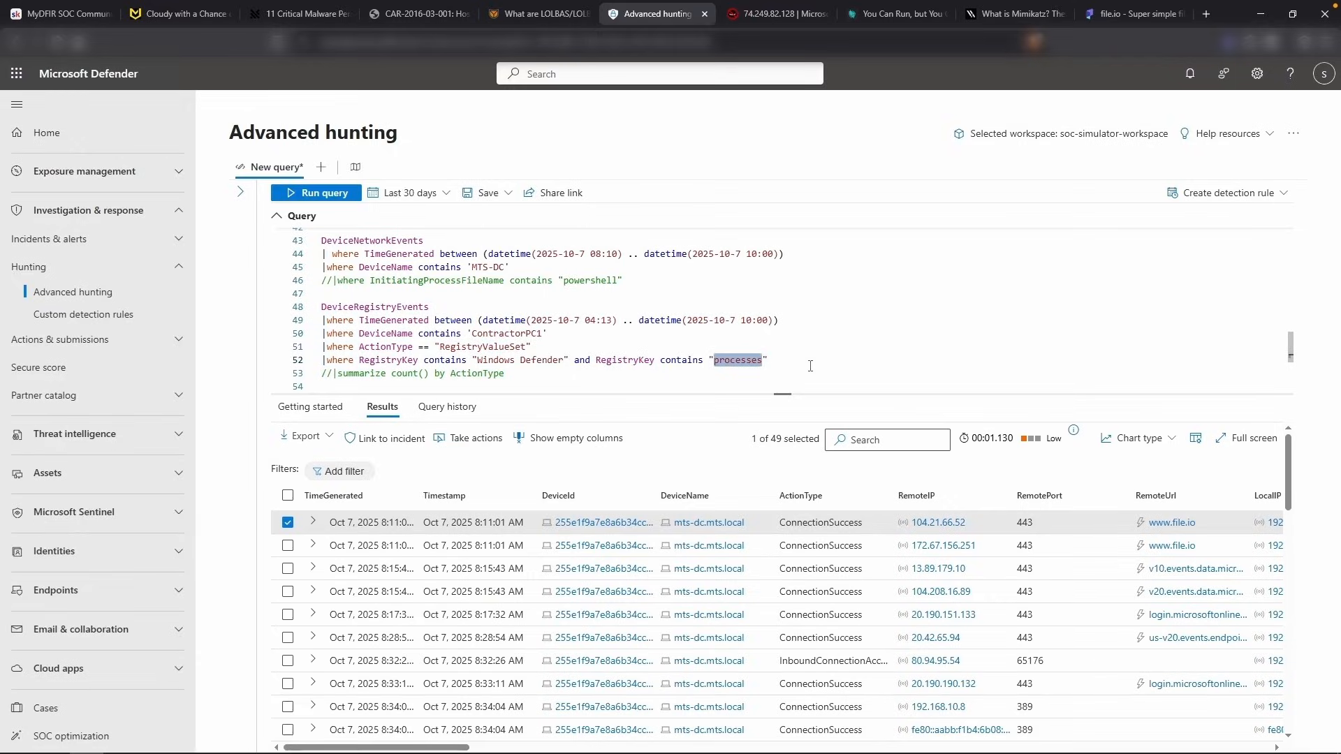
pyautogui.write('Policy')
pyautogui.hotkey('shift', 'Return')
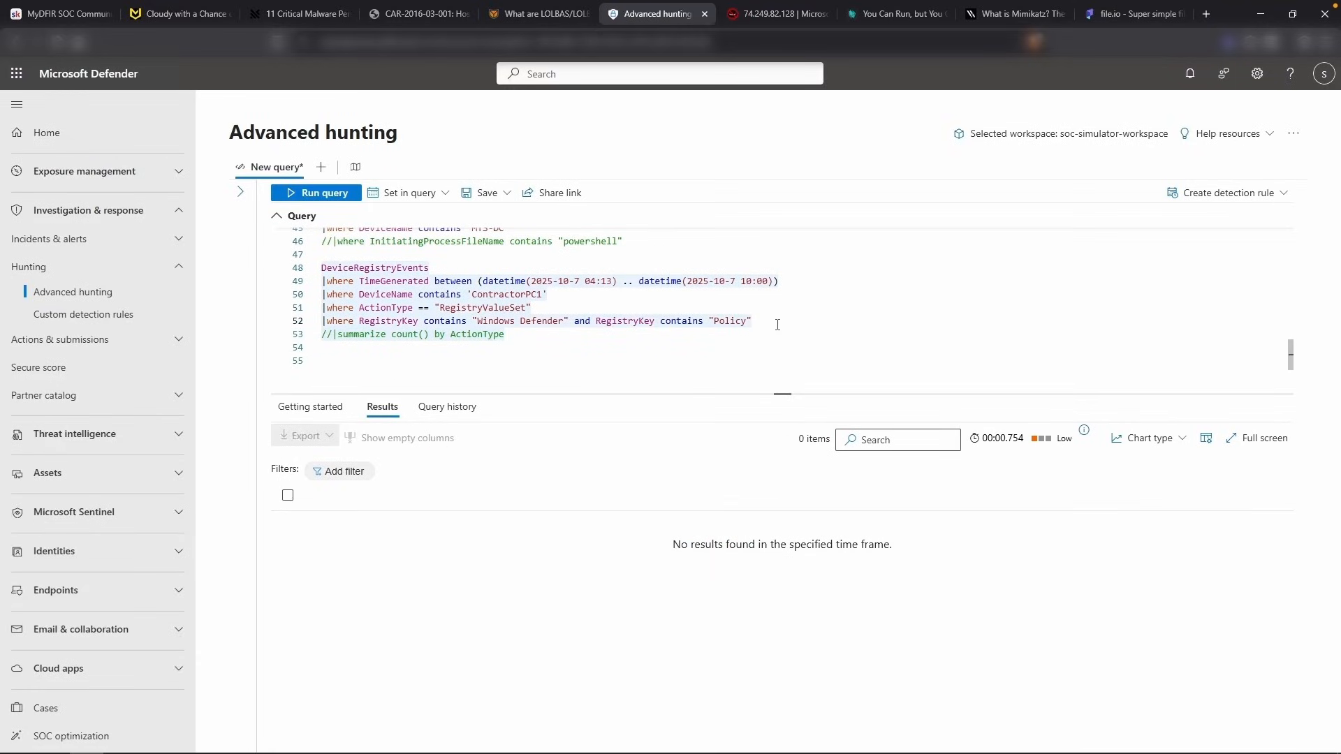
# Set the second RegistryKey condition of the DeviceRegistryEvents query to "Policies" and run it
pyautogui.moveTo(714, 322); pyautogui.dragTo(743, 325)
pyautogui.write('Policies')
pyautogui.hotkey('shift', 'Return')
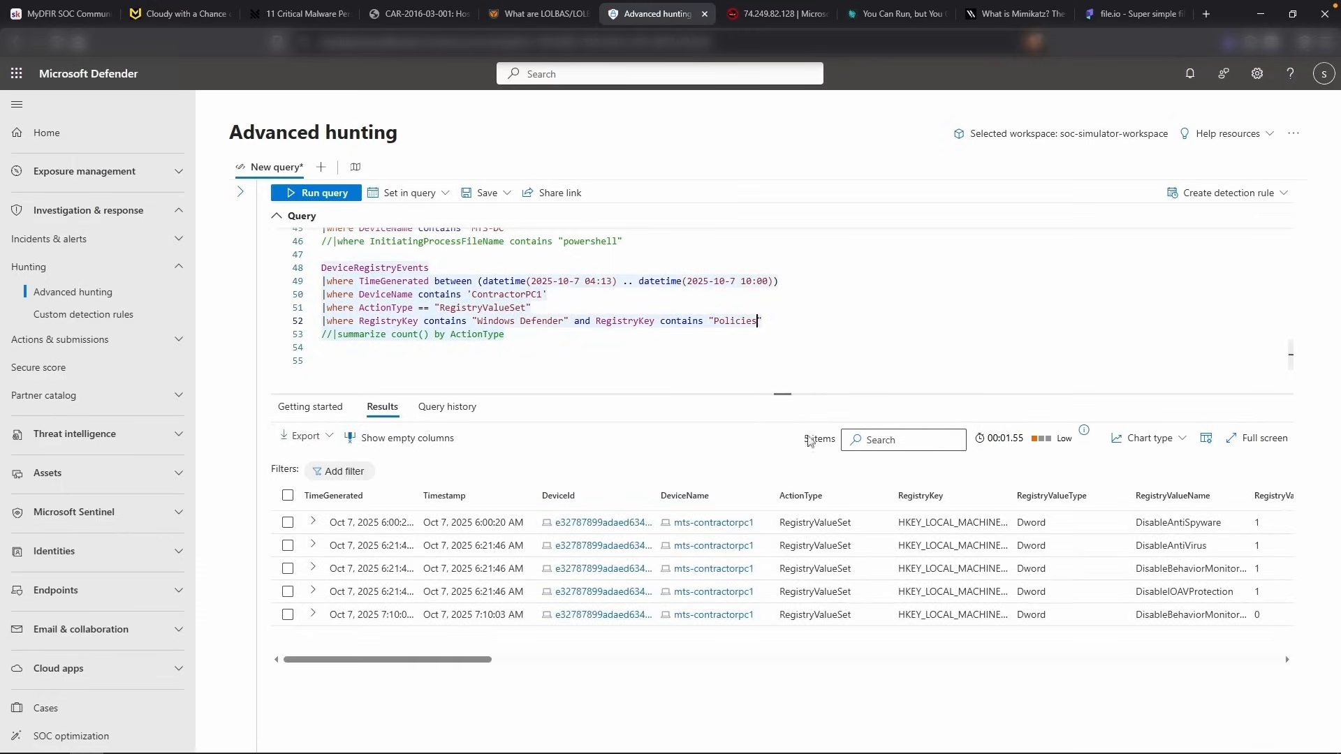
# Examine the registry value names, value data and initiating accounts in the results, and inspect the record set by the system account
pyautogui.moveTo(803, 439); pyautogui.dragTo(814, 442)
pyautogui.click(815, 442)
pyautogui.hscroll(2, 908, 492)
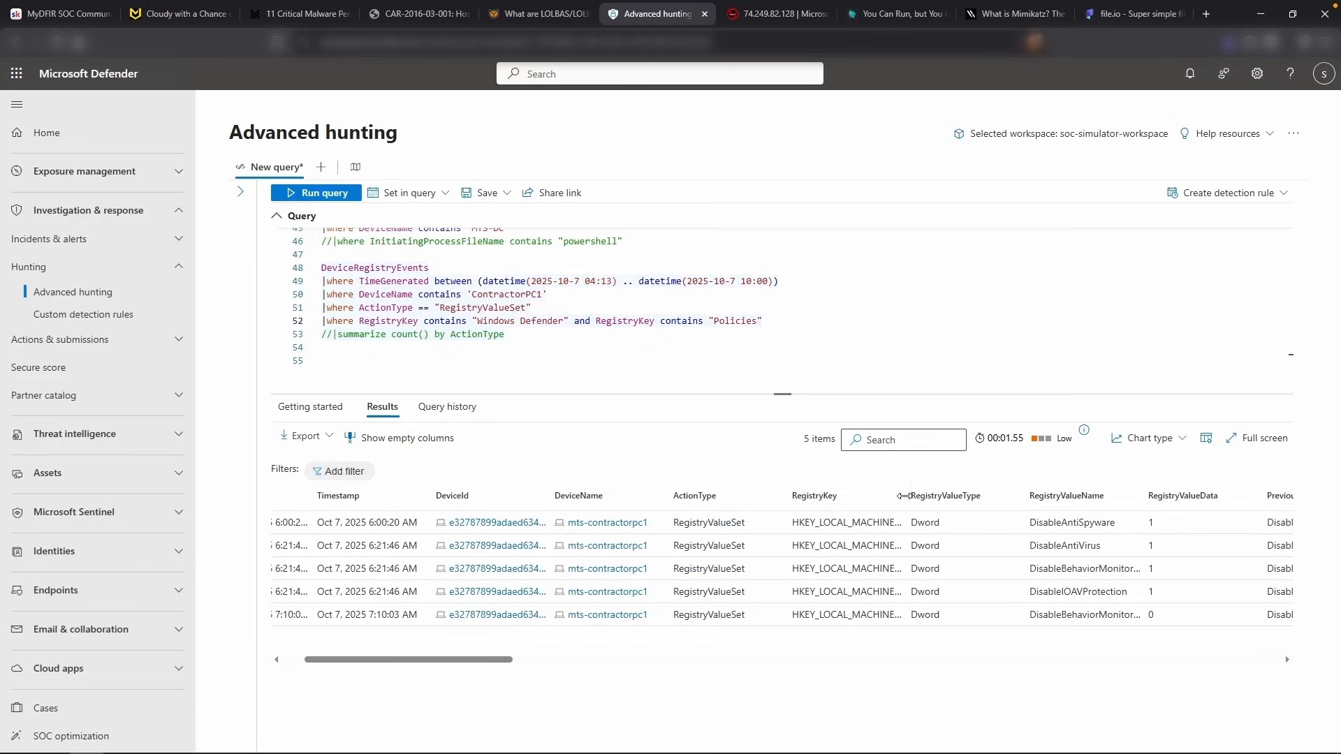
pyautogui.hscroll(3, 868, 519)
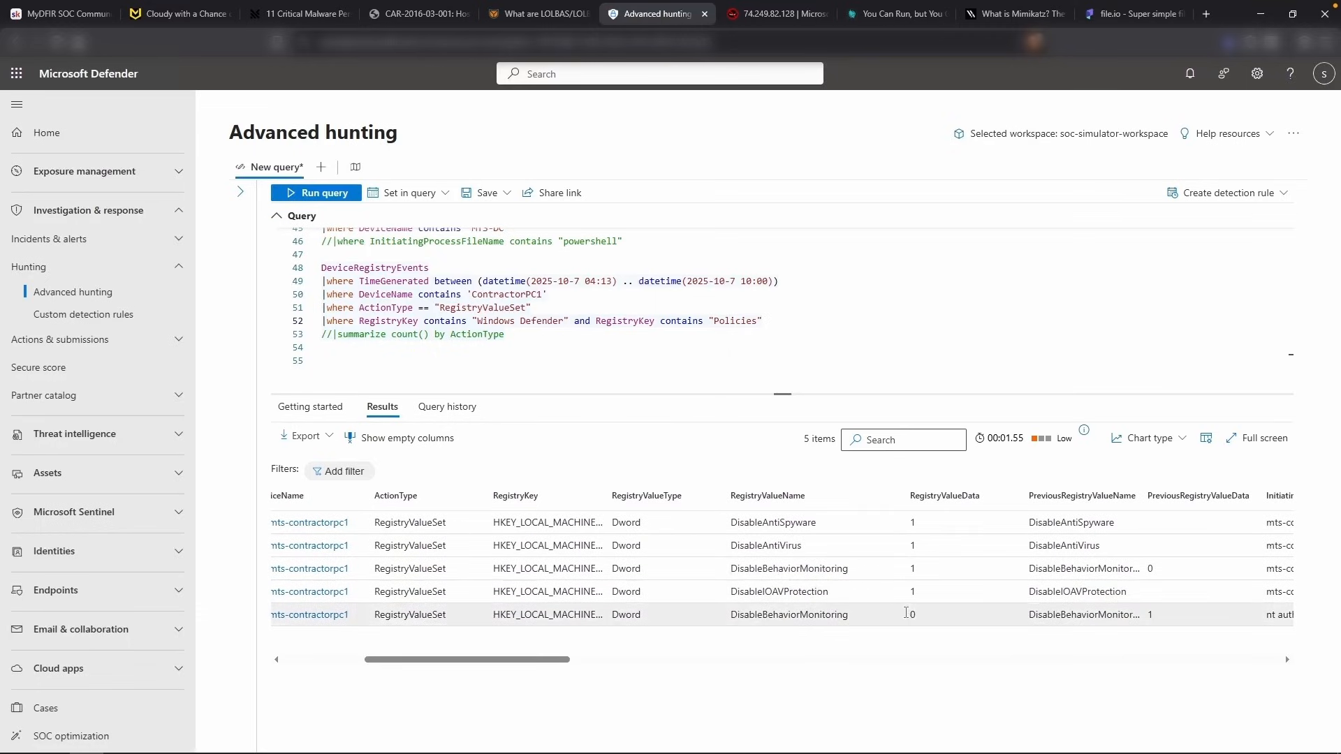
pyautogui.hscroll(4, 926, 616)
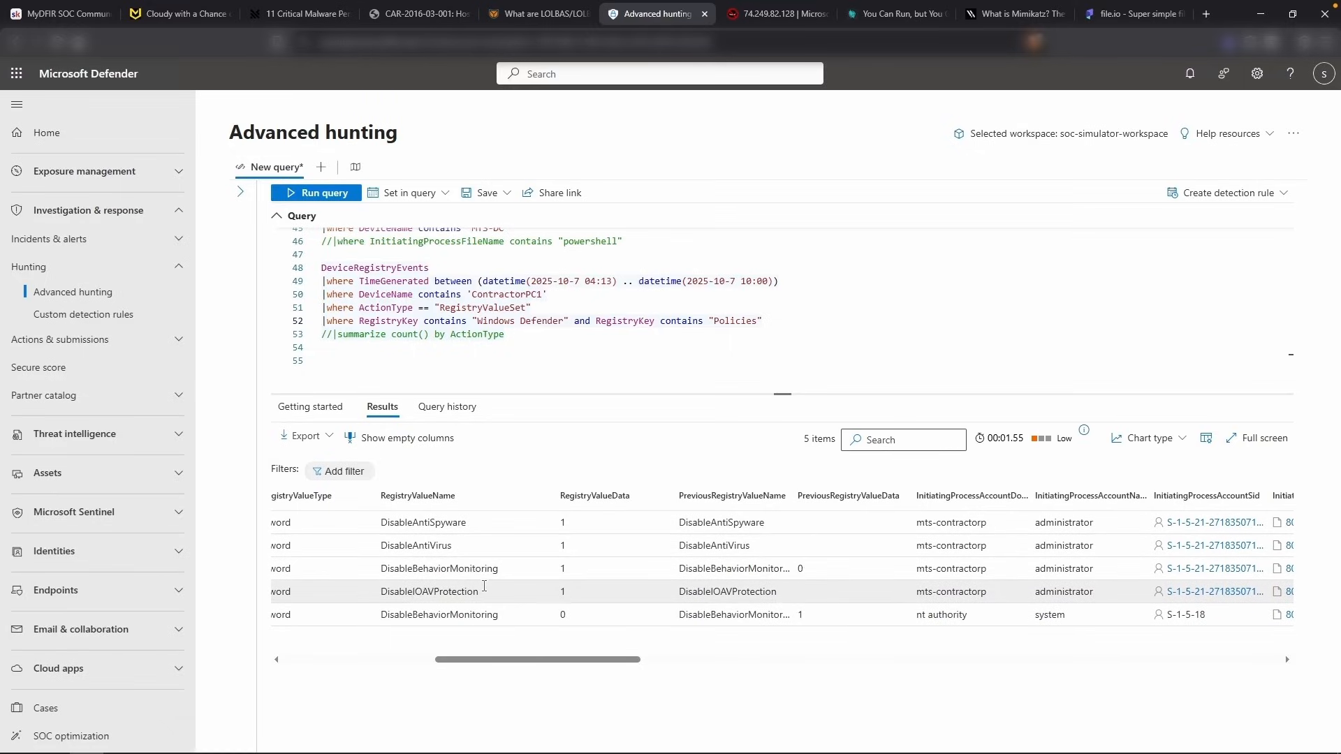
pyautogui.hscroll(-1, 503, 590)
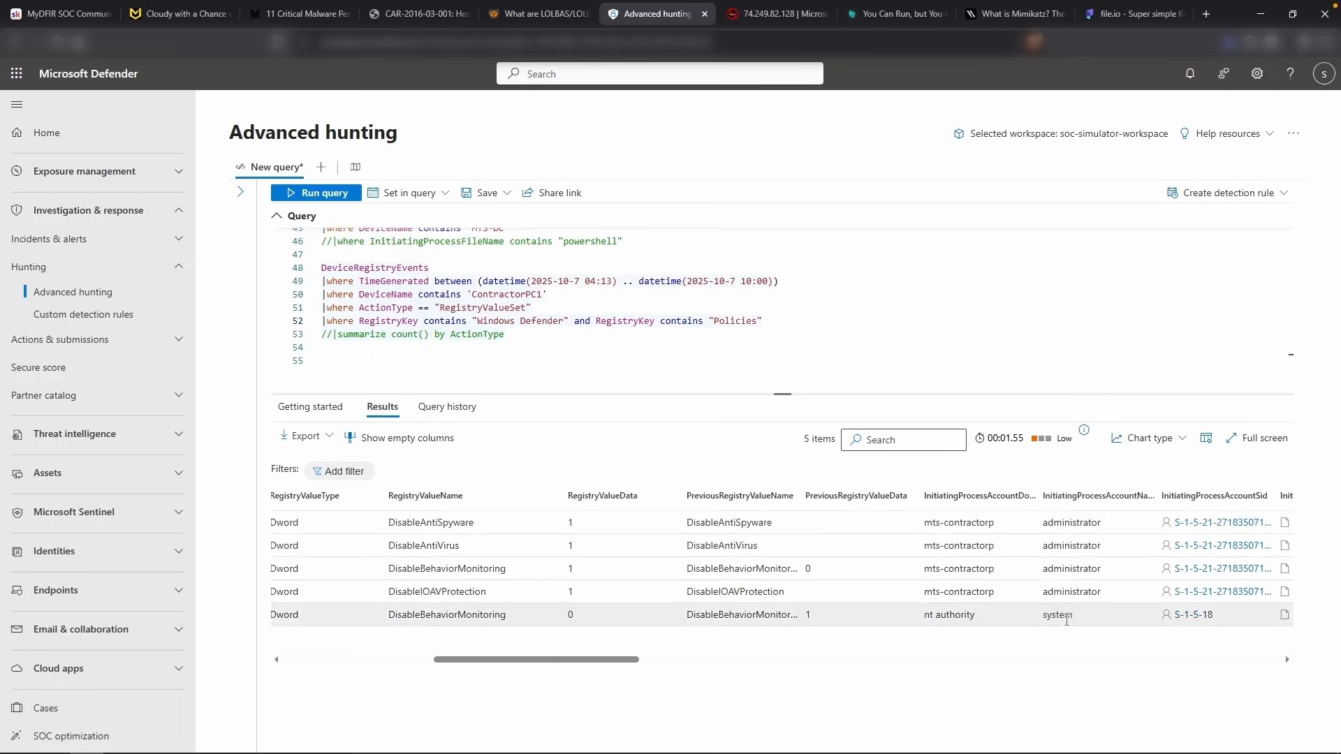
pyautogui.click(1071, 622)
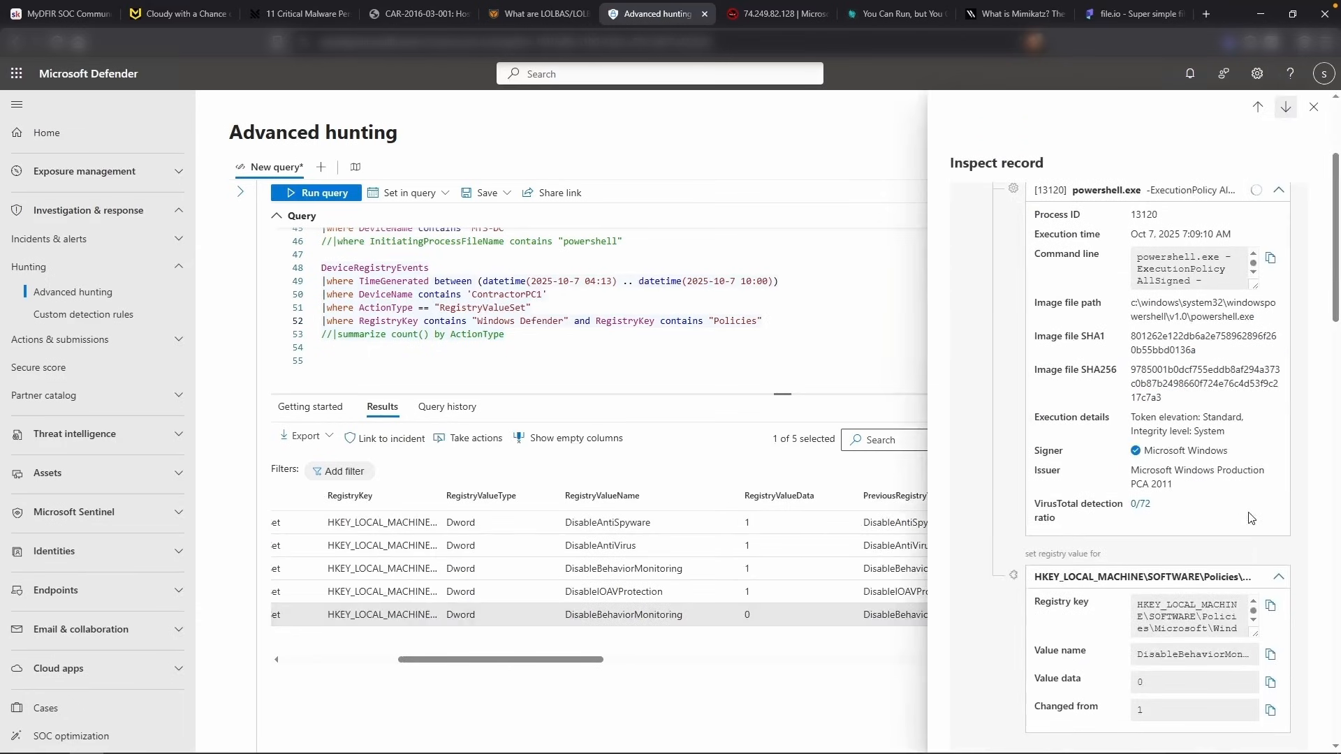
pyautogui.scroll(-2, 1250, 518)
pyautogui.scroll(-3, 1311, 463)
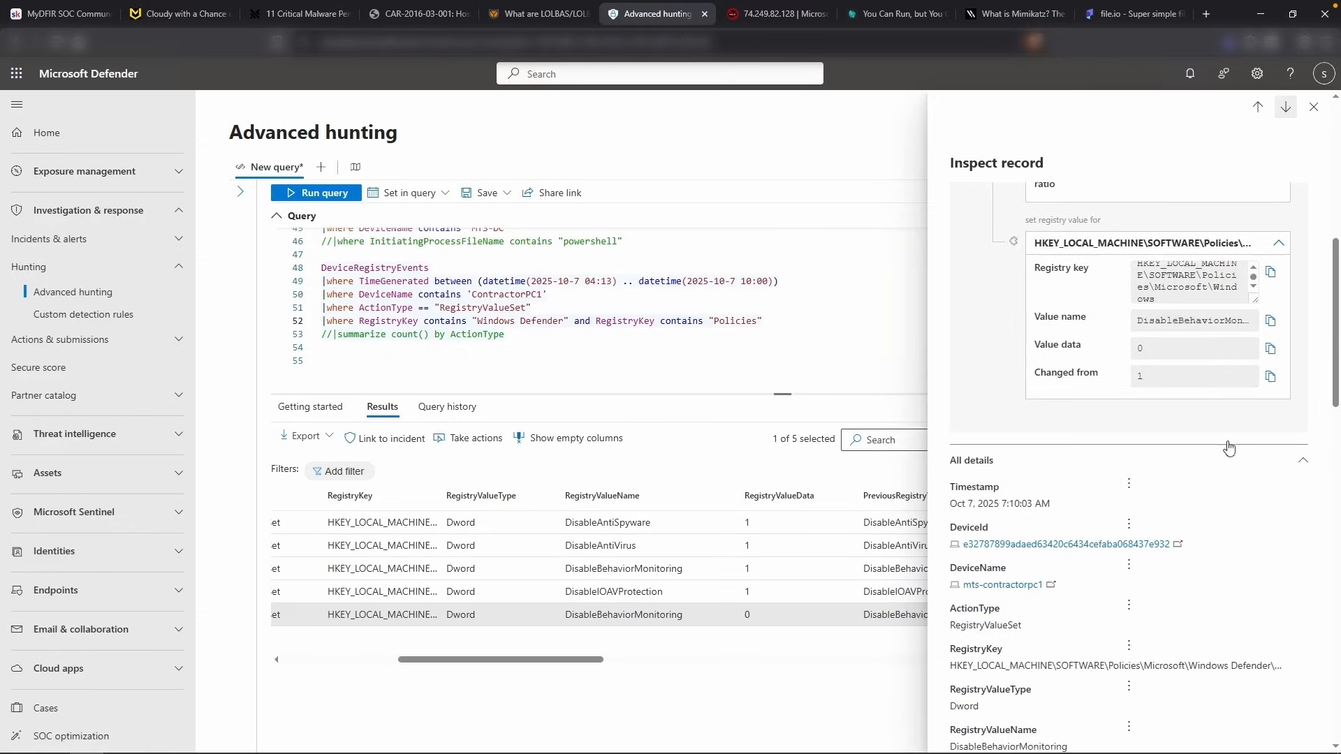
pyautogui.press('Escape')
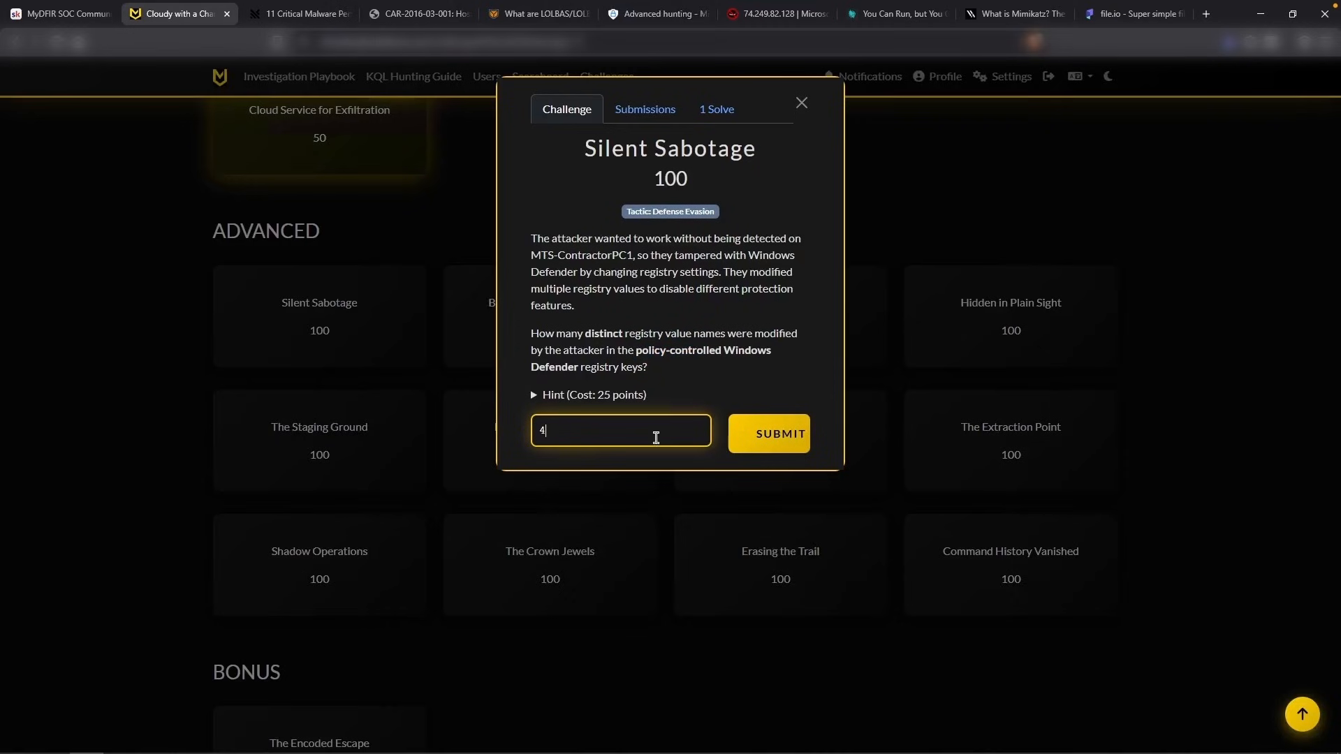
# Answer the Silent Sabotage challenge with 4 and read the Breaking Down the Walls question about disabling Windows Firewall
pyautogui.click(780, 433)
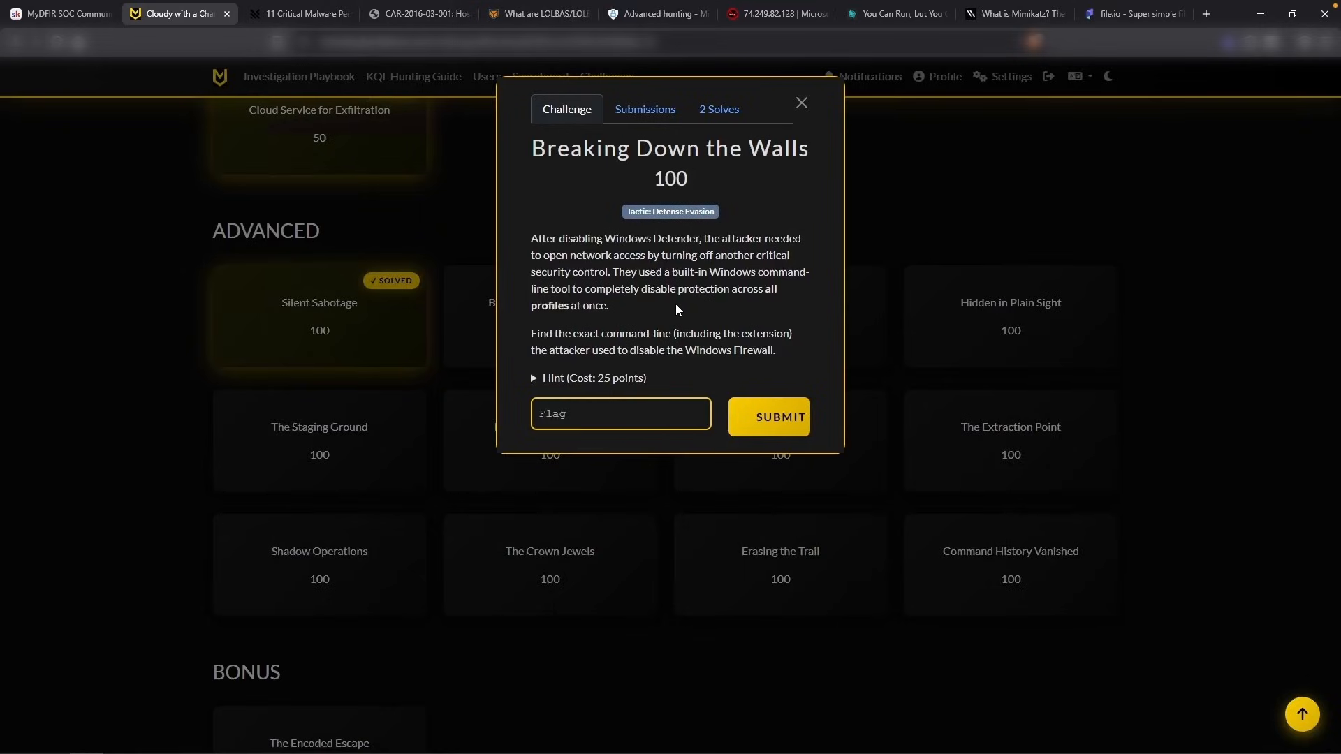
pyautogui.moveTo(685, 350); pyautogui.dragTo(783, 351)
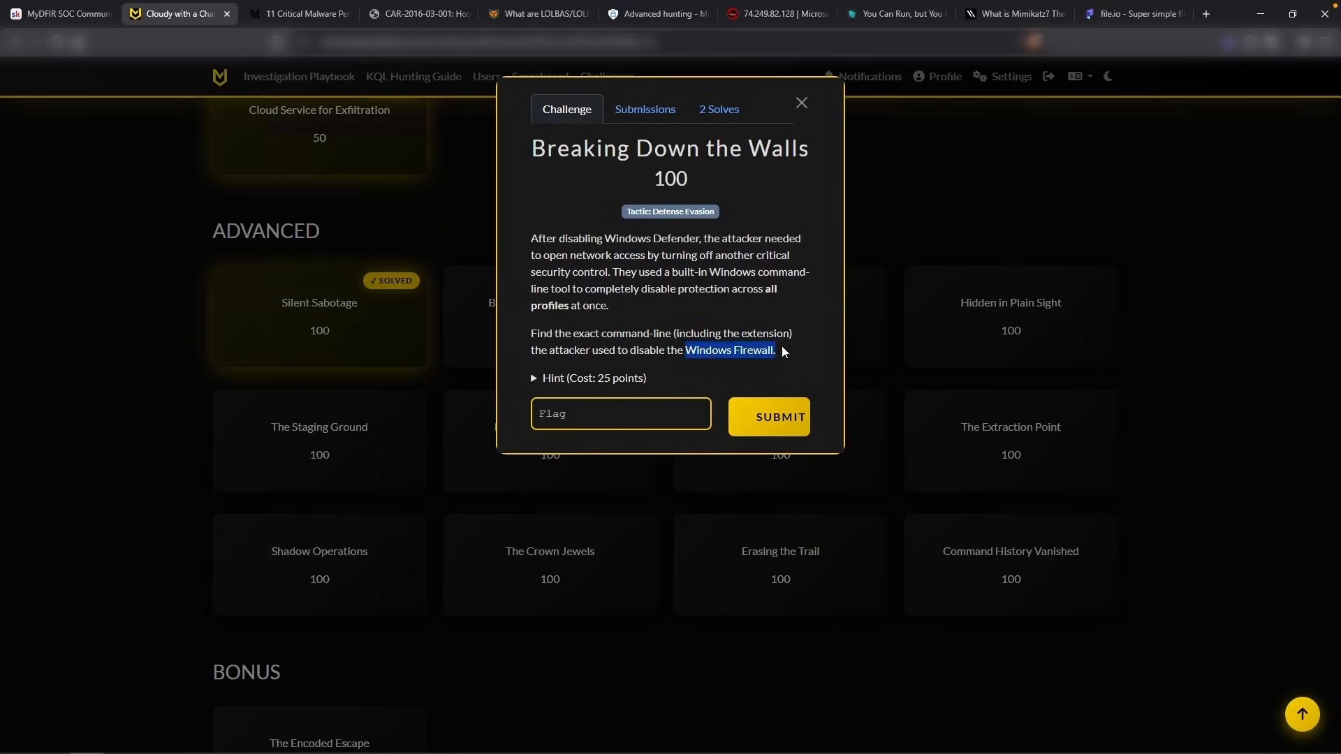
pyautogui.click(783, 351)
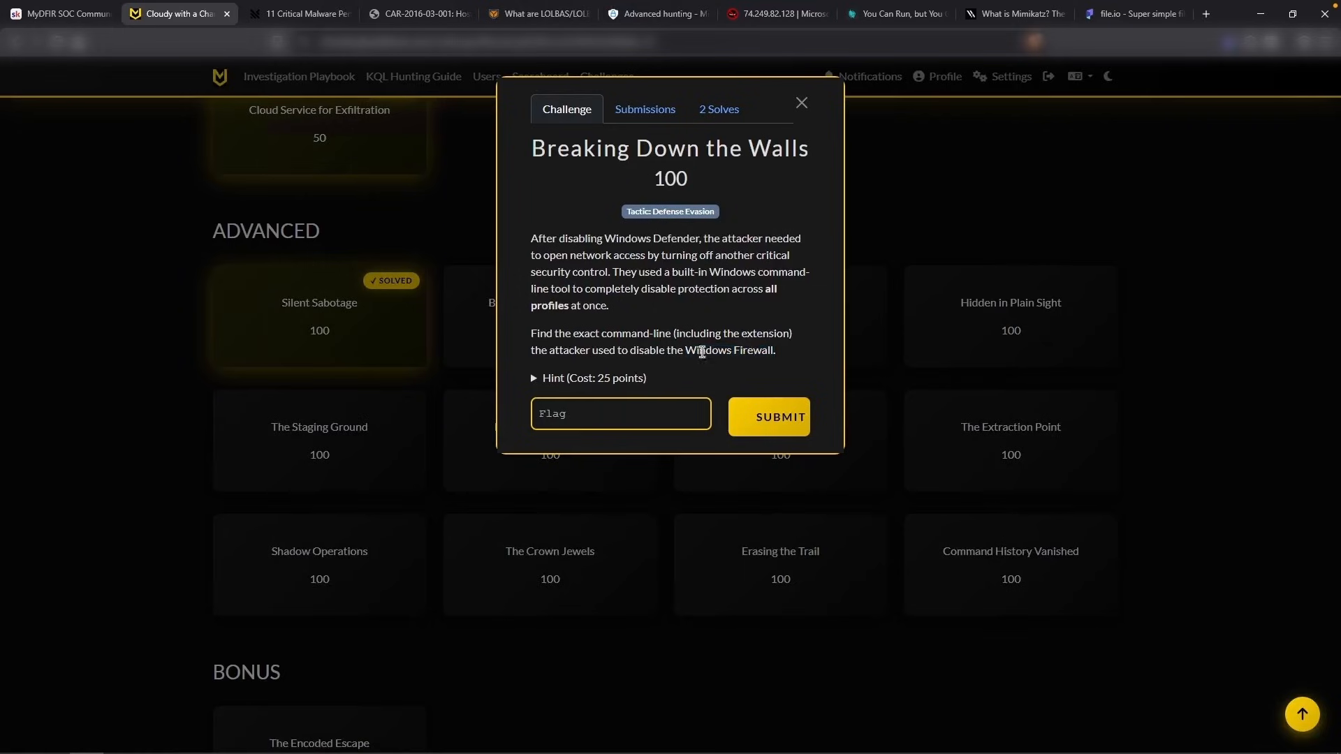
# Answer the Breaking Down the Walls challenge with the firewall-disabling command line copied from the investigation notes
pyautogui.hotkey('alt', 'Tab')
pyautogui.moveTo(581, 224); pyautogui.dragTo(301, 222)
pyautogui.hotkey('ctrl', 'c')
pyautogui.hotkey('alt', 'Tab')
pyautogui.rightClick(685, 416)
pyautogui.click(614, 455)
pyautogui.click(768, 417)
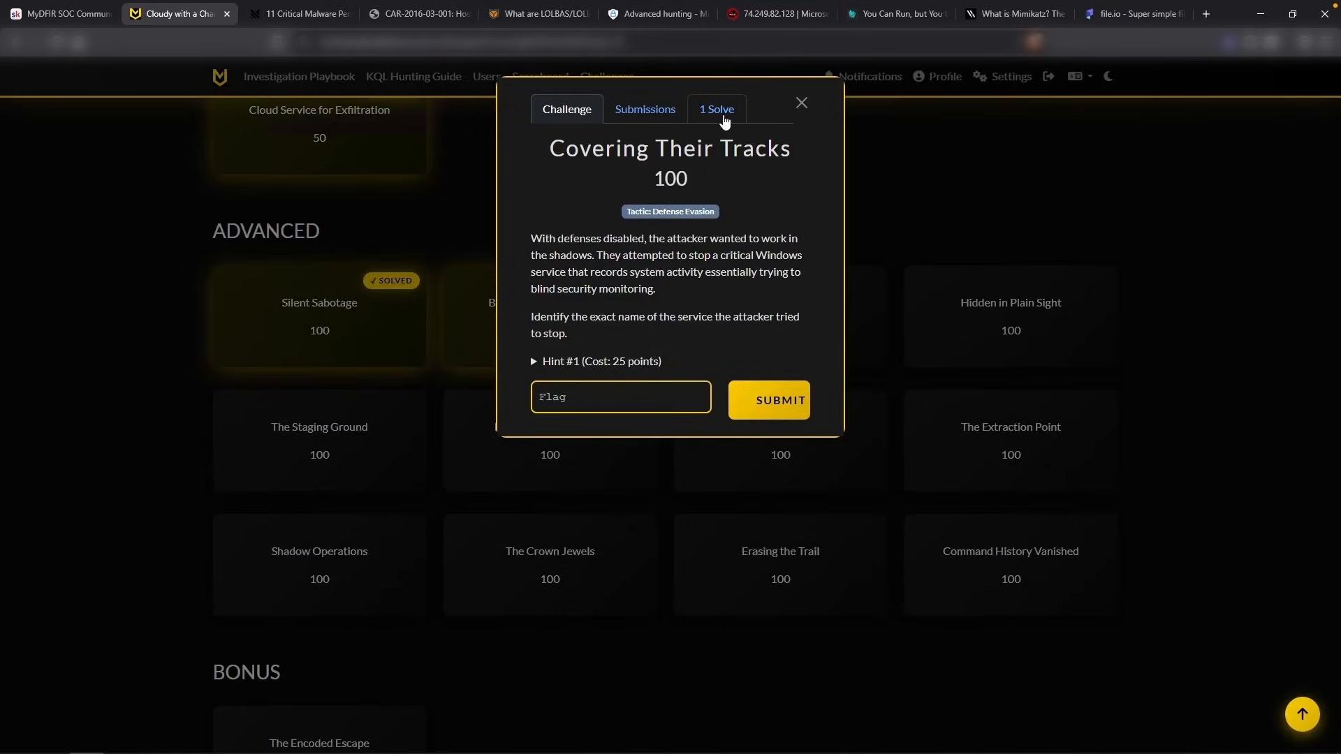
# Read the Covering Their Tracks question about the stopped Windows service and return to the advanced hunting queries
pyautogui.click(724, 122)
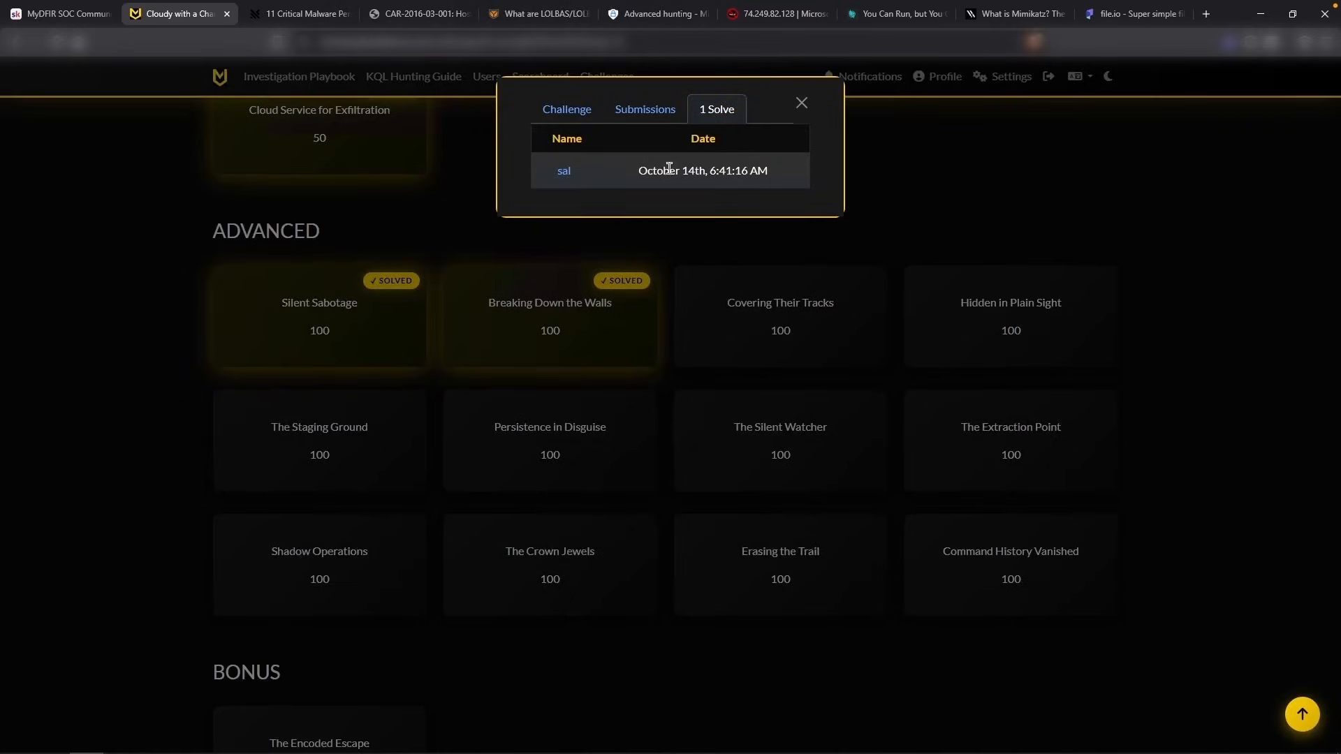
pyautogui.click(569, 110)
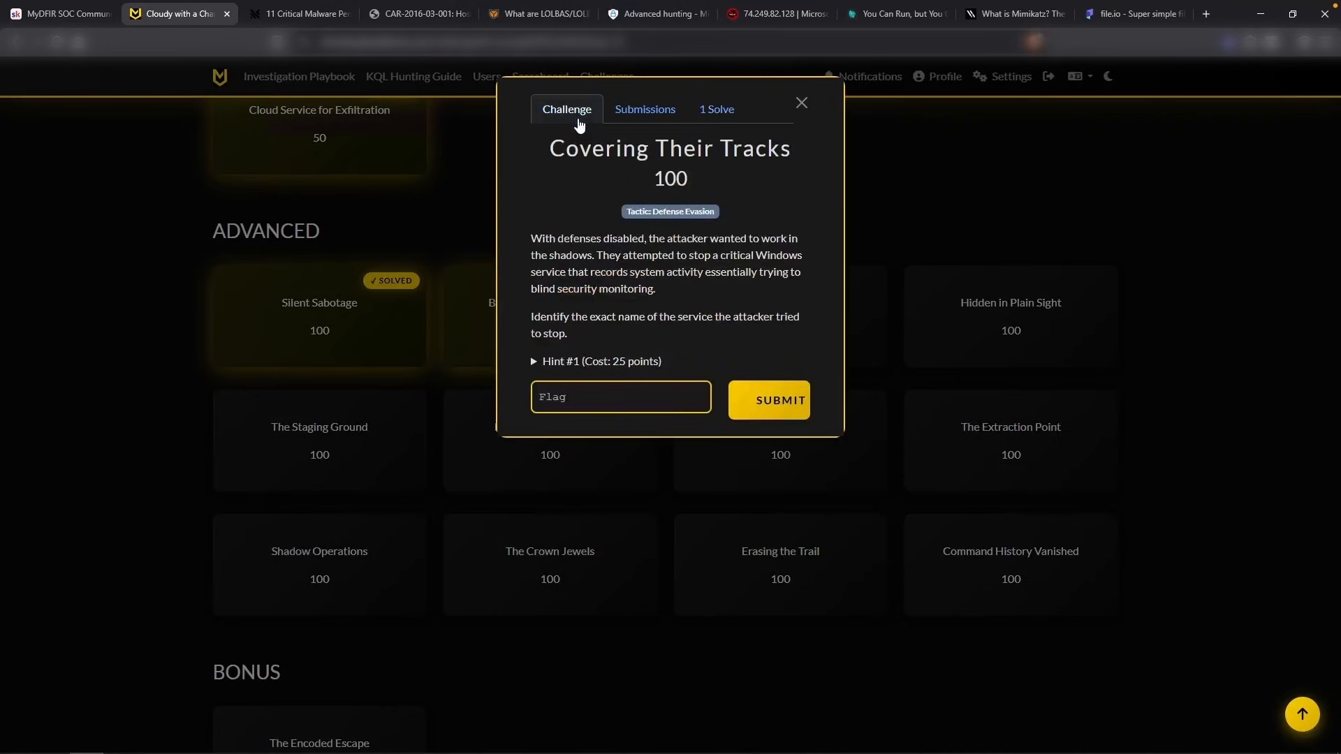
pyautogui.click(643, 14)
pyautogui.click(559, 328)
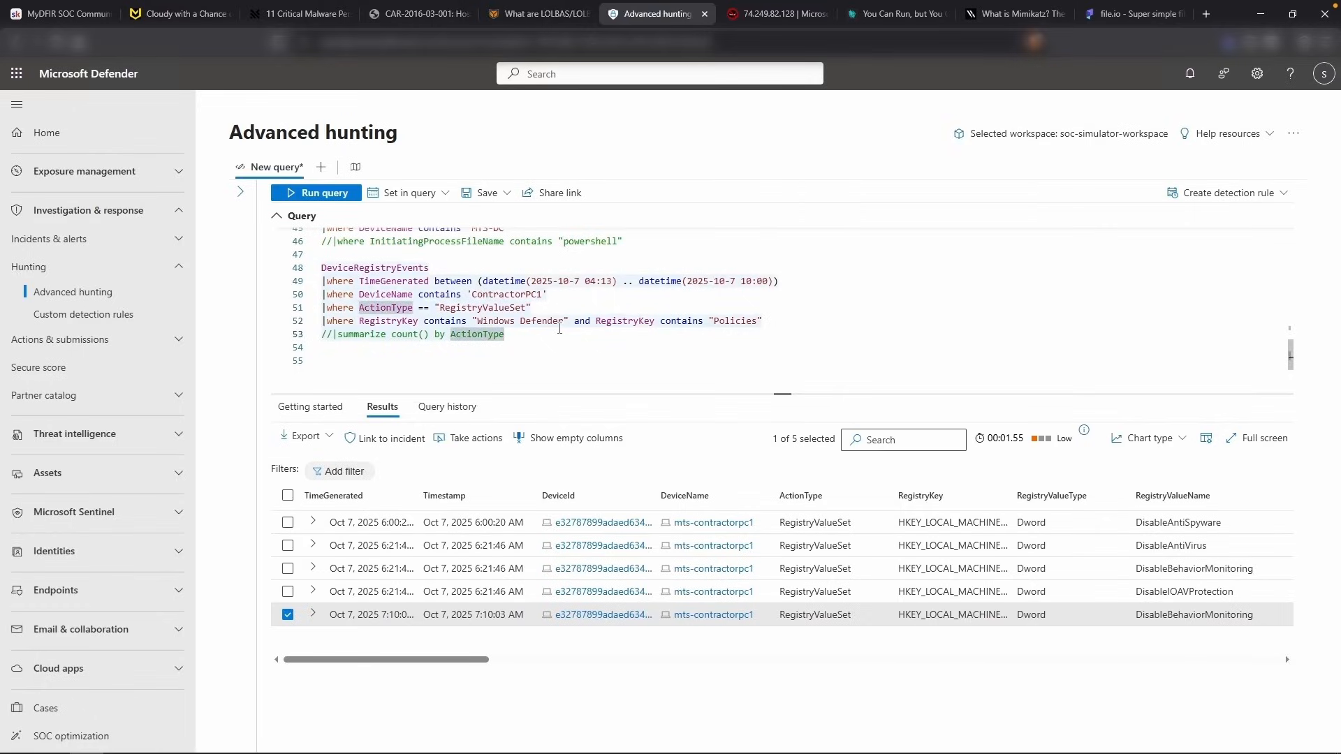
pyautogui.press('Return')
pyautogui.press('Return')
pyautogui.scroll(-1, 559, 329)
pyautogui.press('BackSpace')
pyautogui.press('BackSpace')
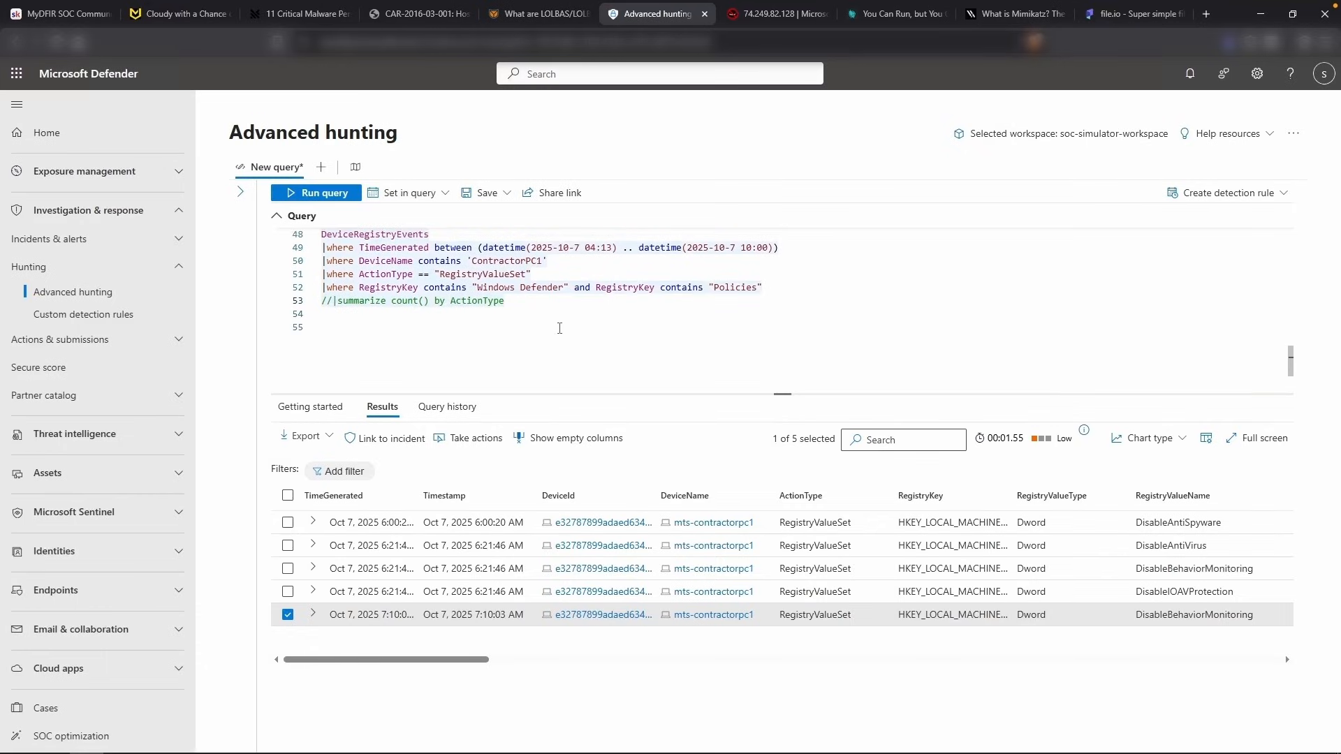
# Add "summarize count() by ActionType" to the ContractorPC1 DeviceEvents query and run it
pyautogui.scroll(1, 558, 330)
pyautogui.scroll(3, 558, 330)
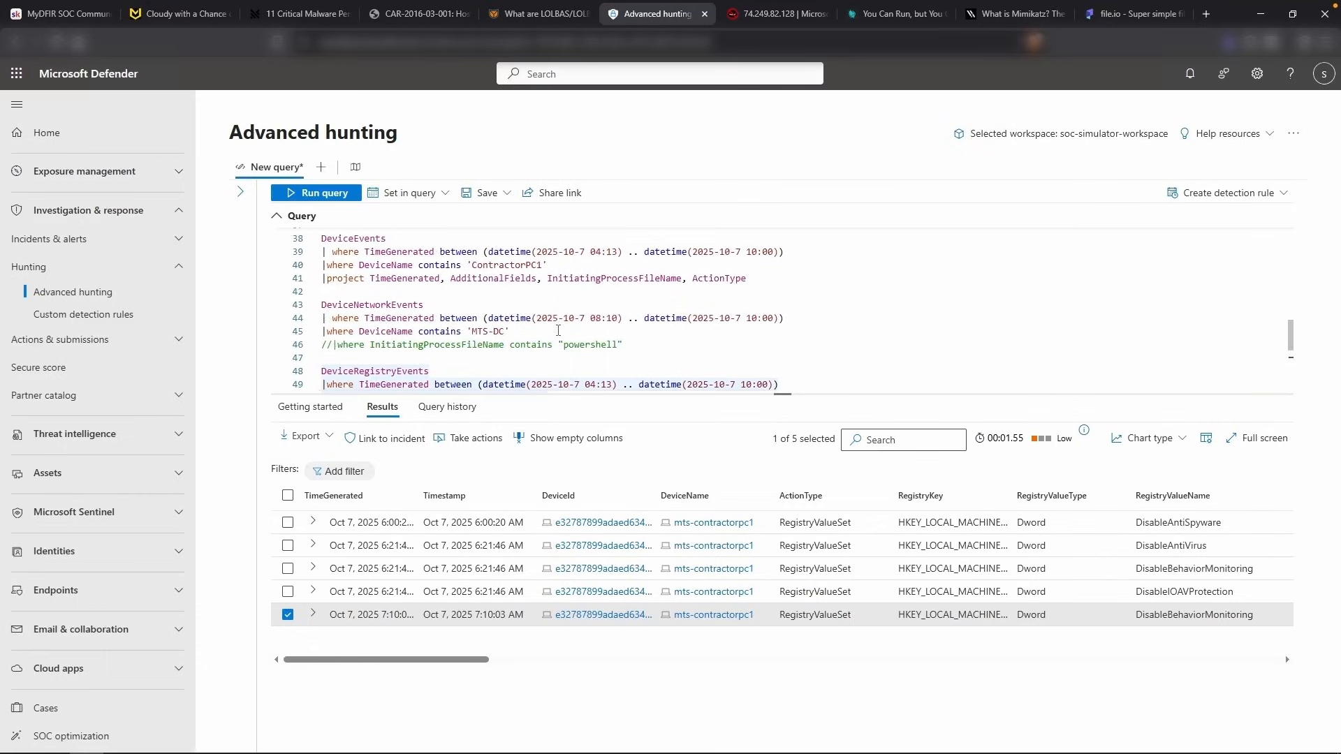
pyautogui.click(515, 328)
pyautogui.click(377, 302)
pyautogui.click(784, 341)
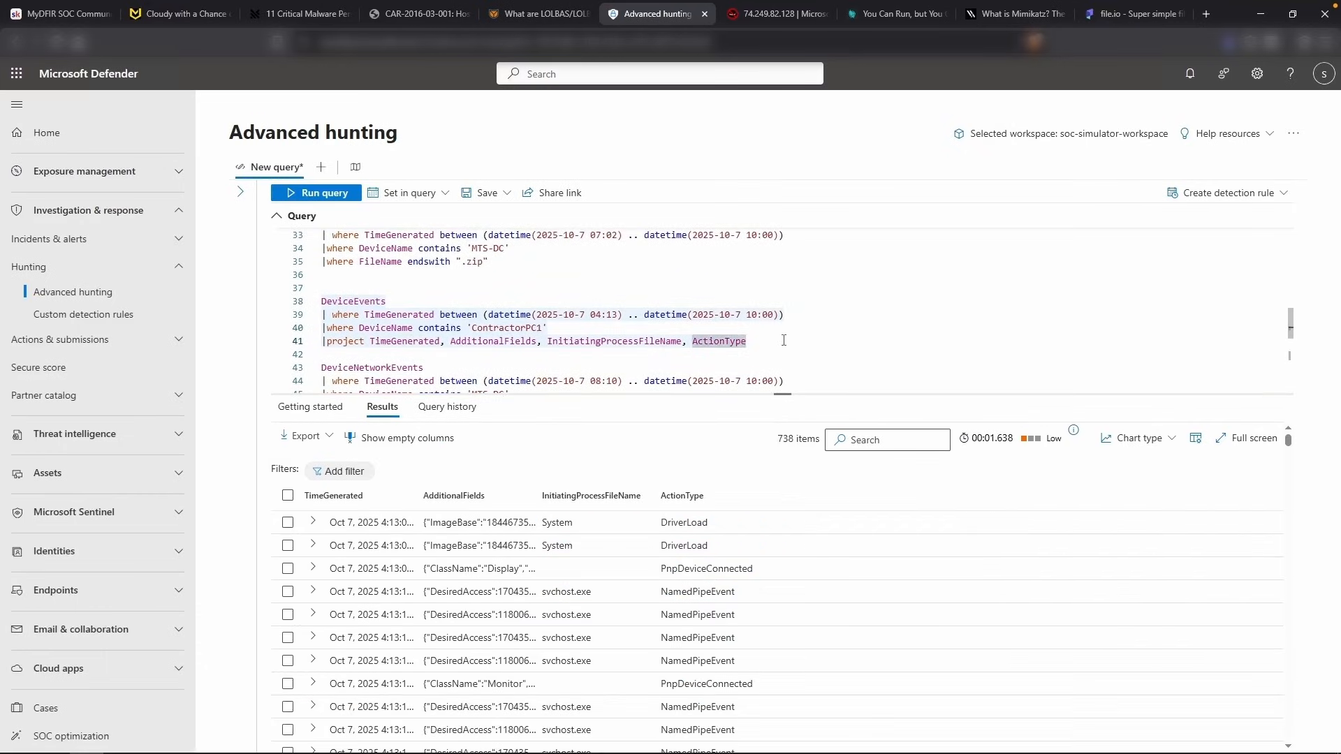
pyautogui.press('Return')
pyautogui.write('|summ')
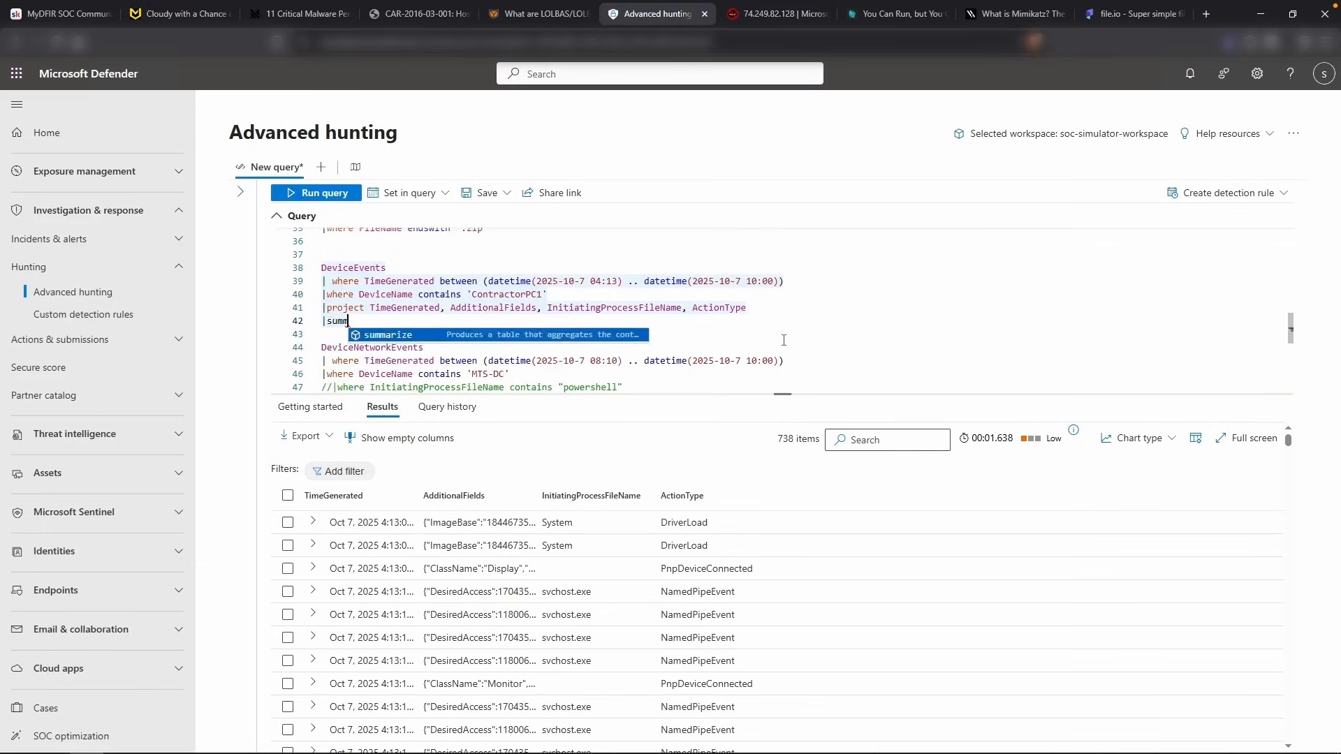
pyautogui.write('arize count() by ')
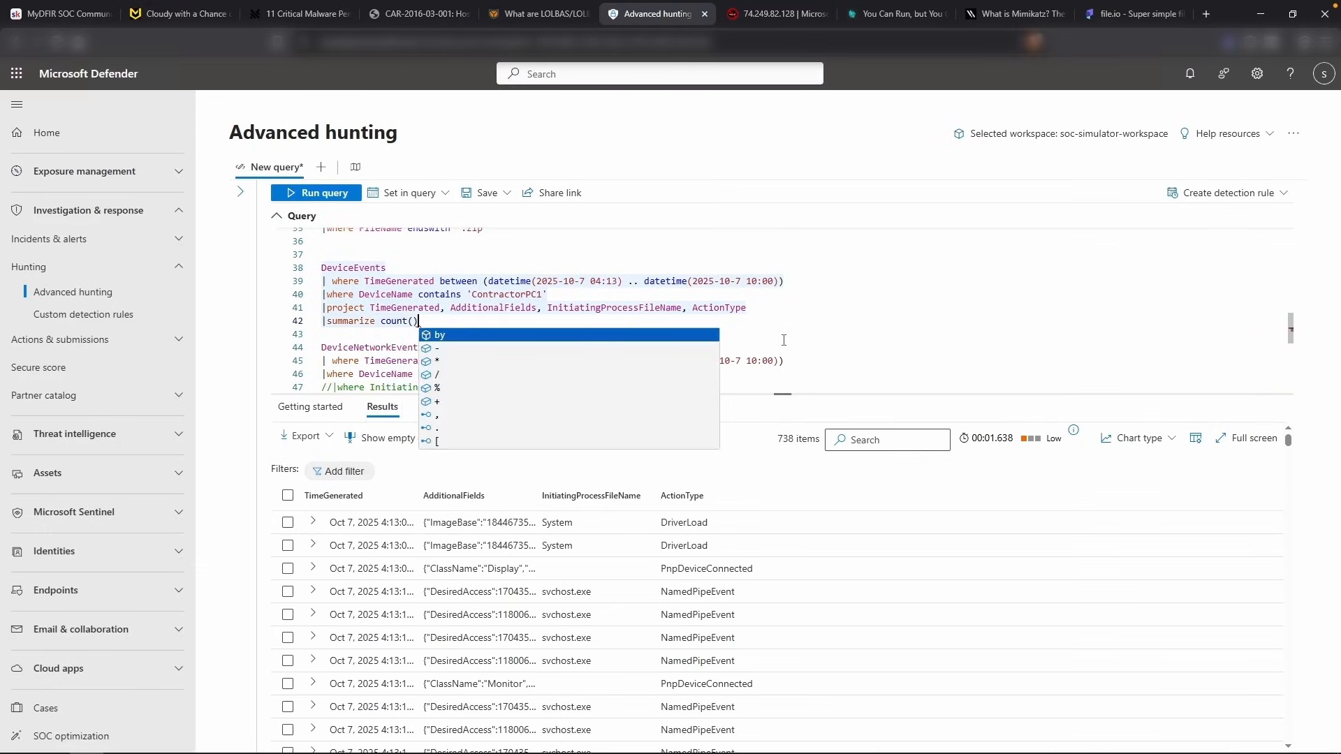
pyautogui.write('ActionType')
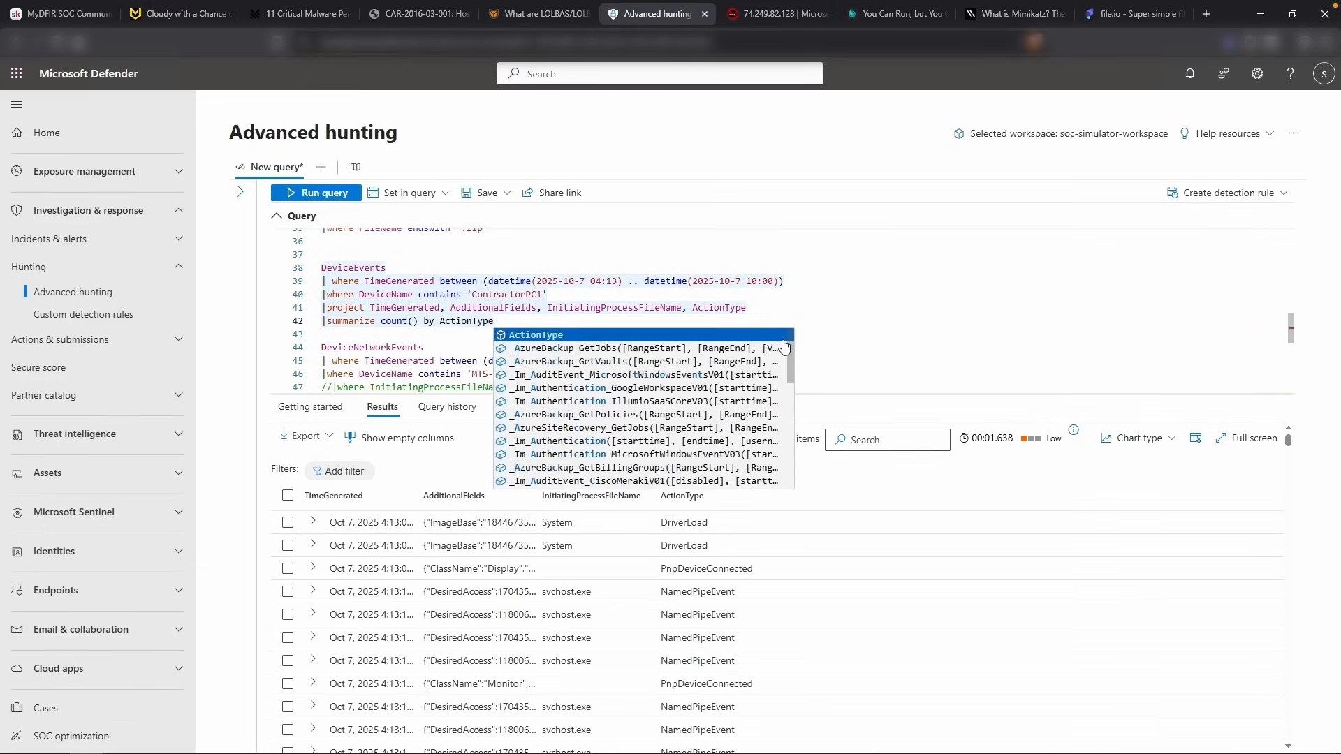
pyautogui.hotkey('shift', 'Return')
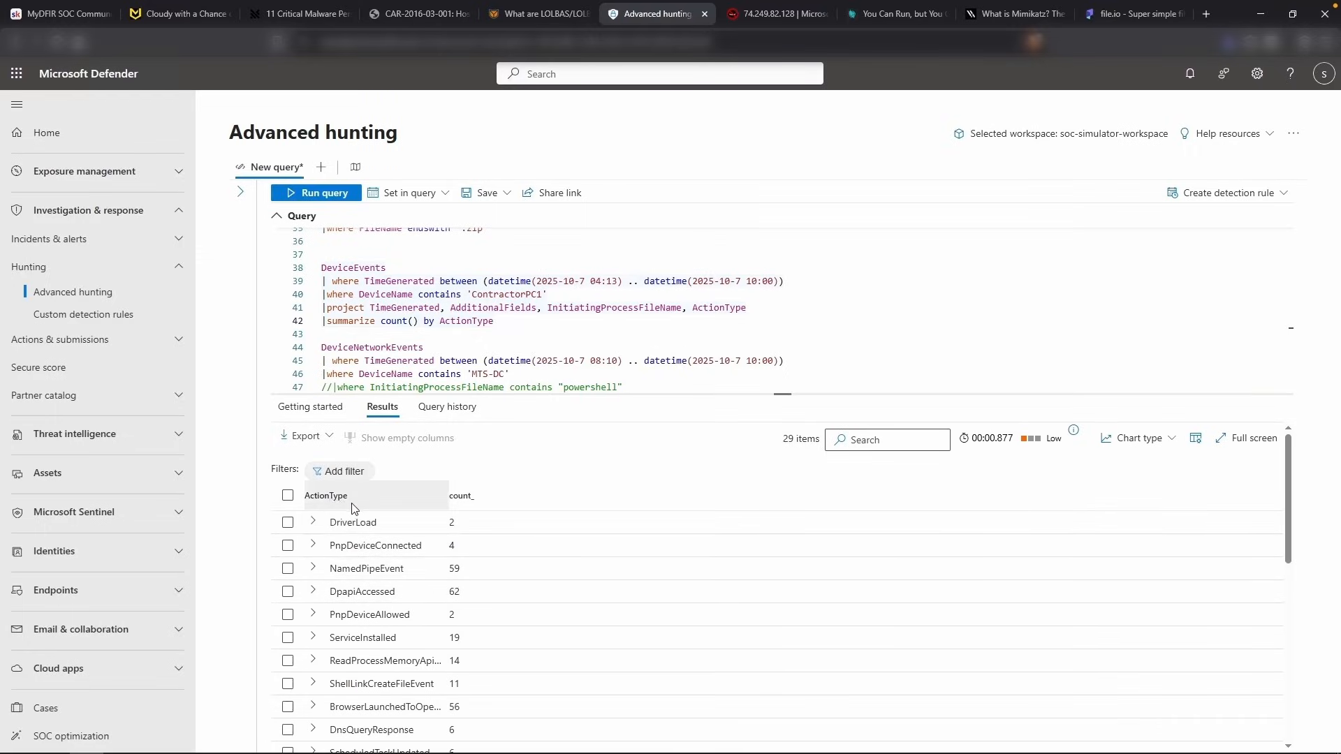
# Review the summarized action types and add the filter ActionType == "PowerShellCommand" to the ContractorPC1 DeviceEvents query
pyautogui.scroll(-3, 384, 542)
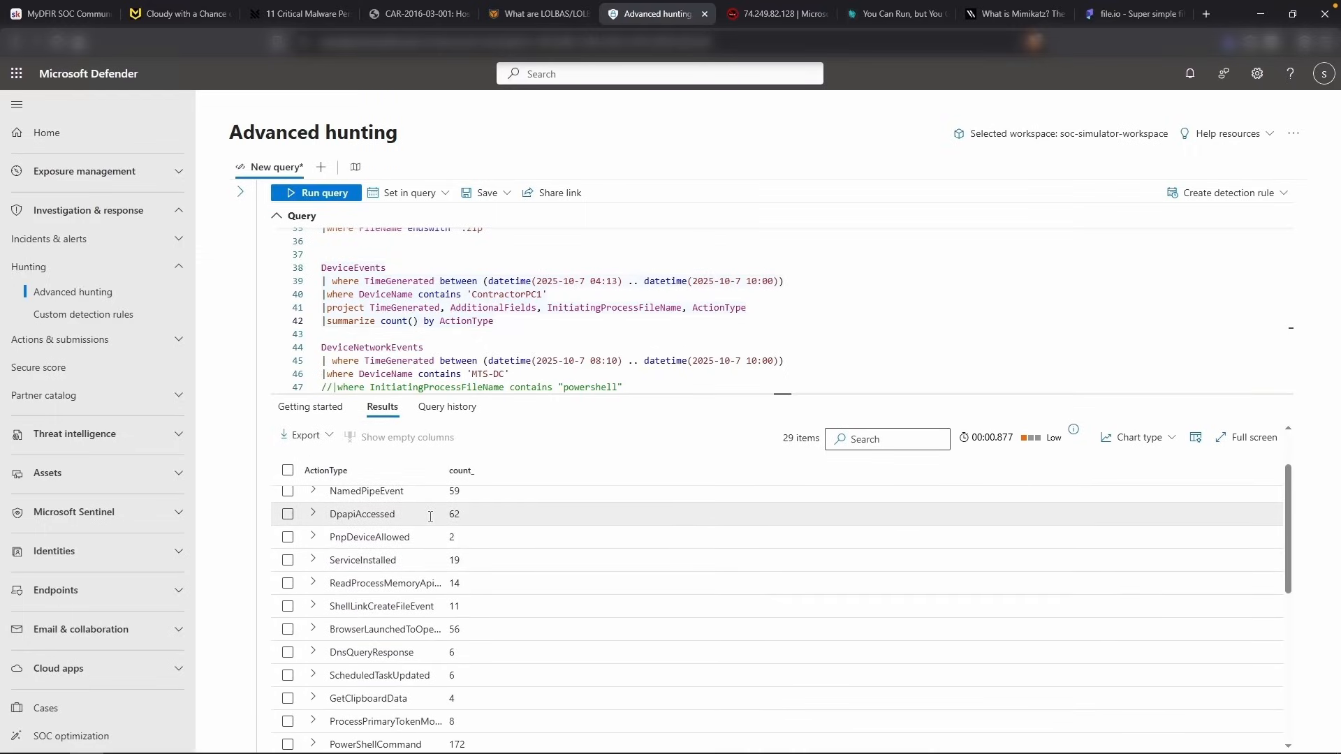
pyautogui.scroll(-2, 431, 515)
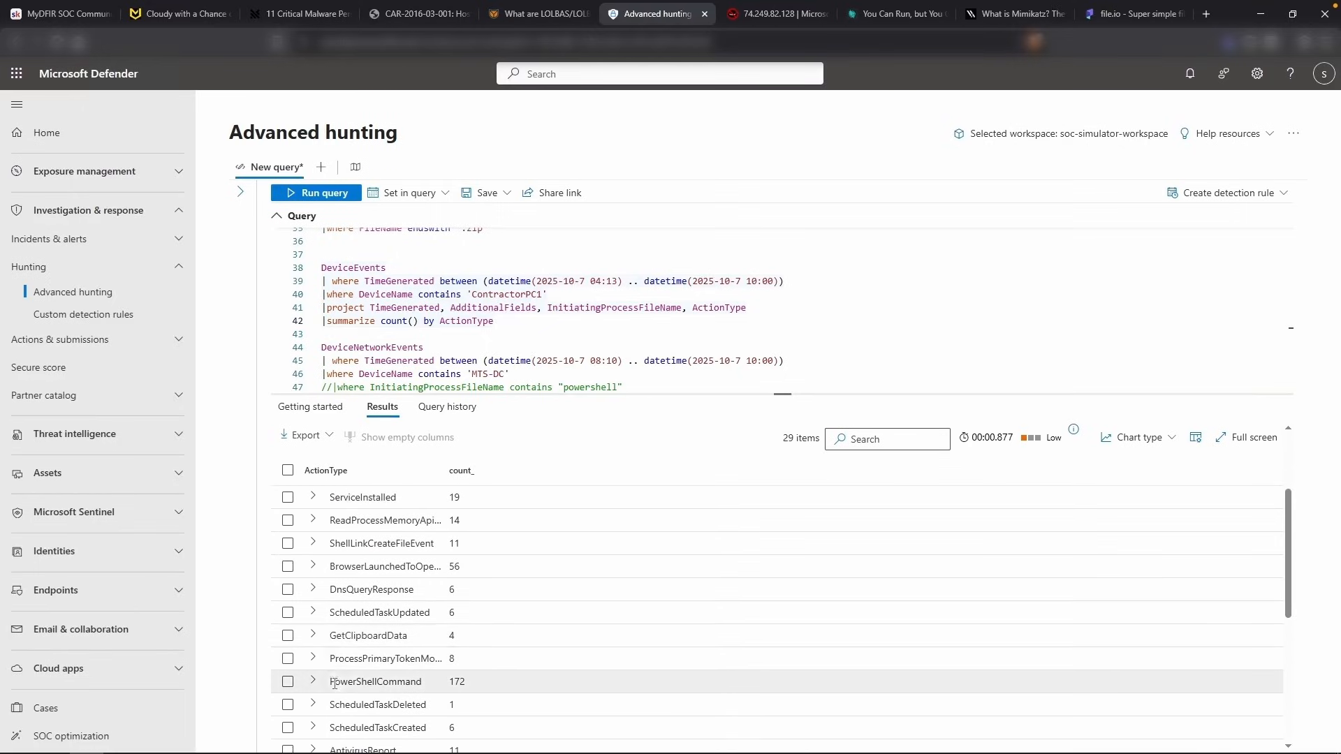
pyautogui.moveTo(331, 682); pyautogui.dragTo(427, 683)
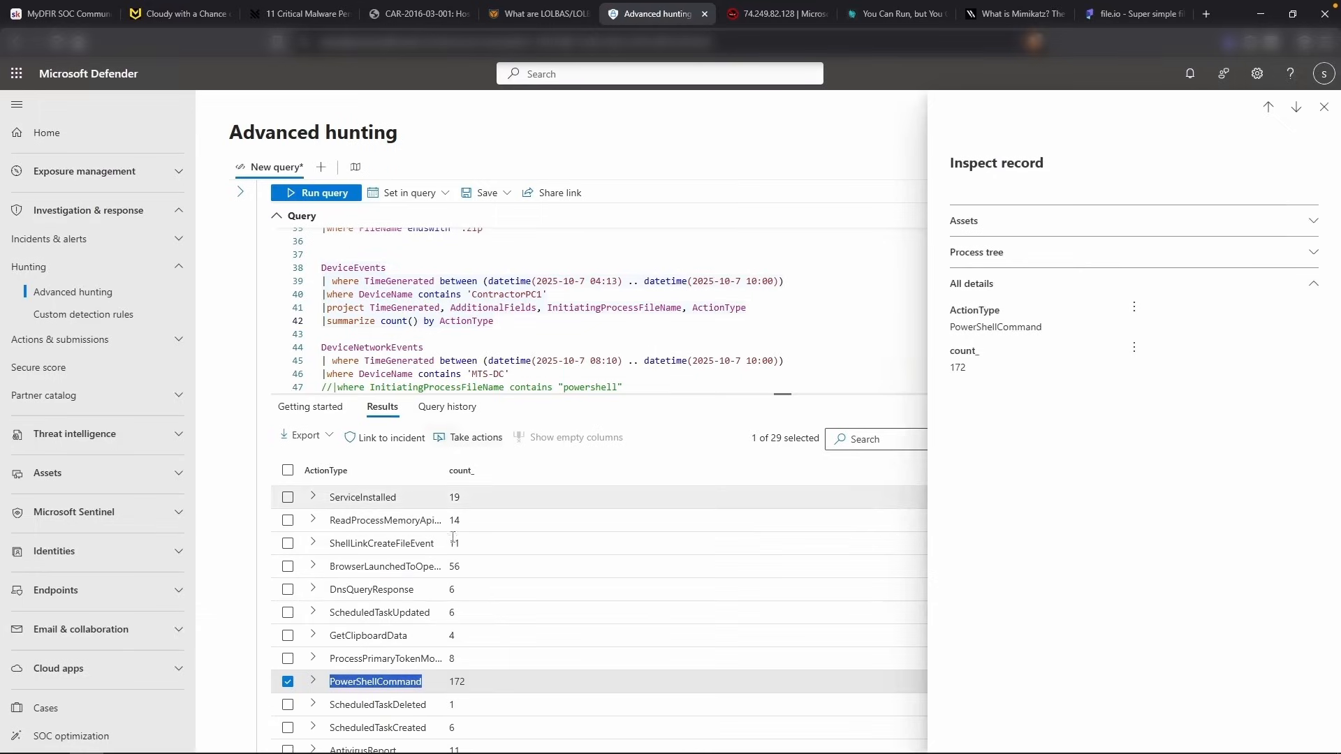
pyautogui.click(756, 292)
pyautogui.press('Return')
pyautogui.write('|where ActionT')
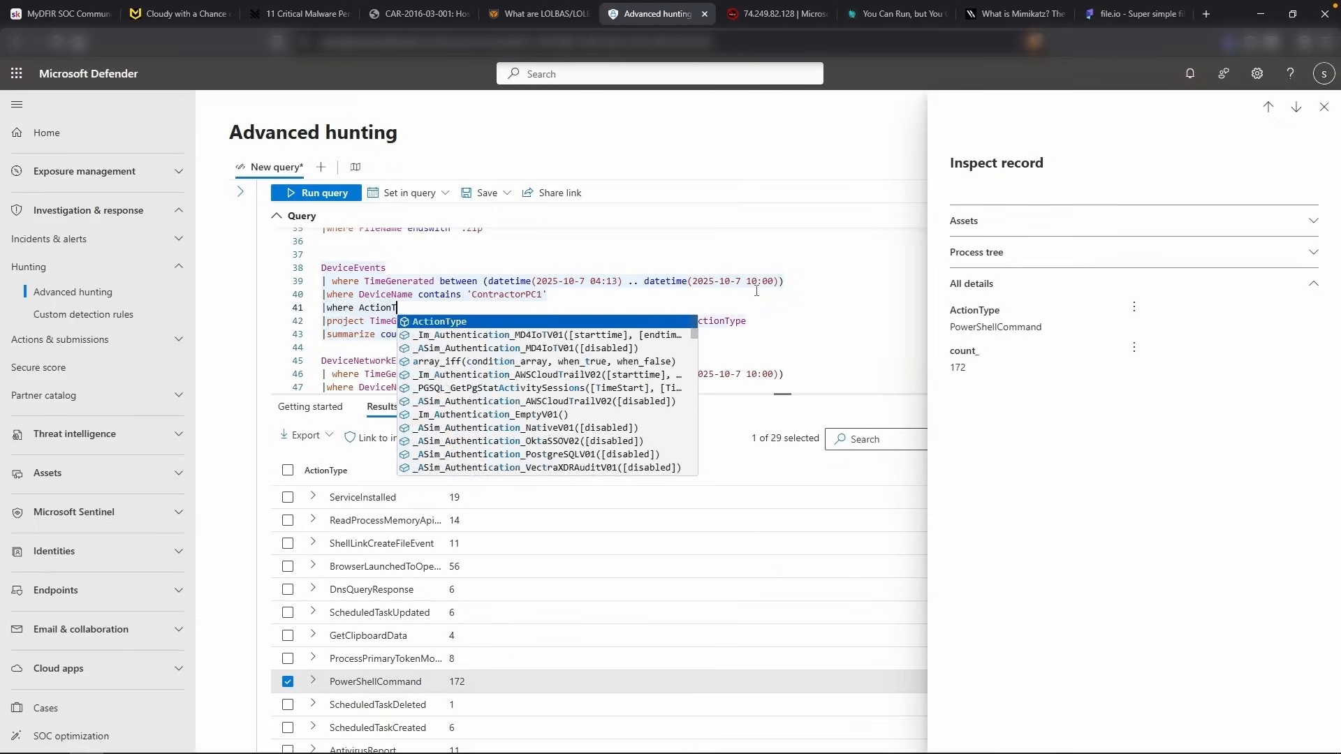
pyautogui.write('ype == "PowerShellCommand"')
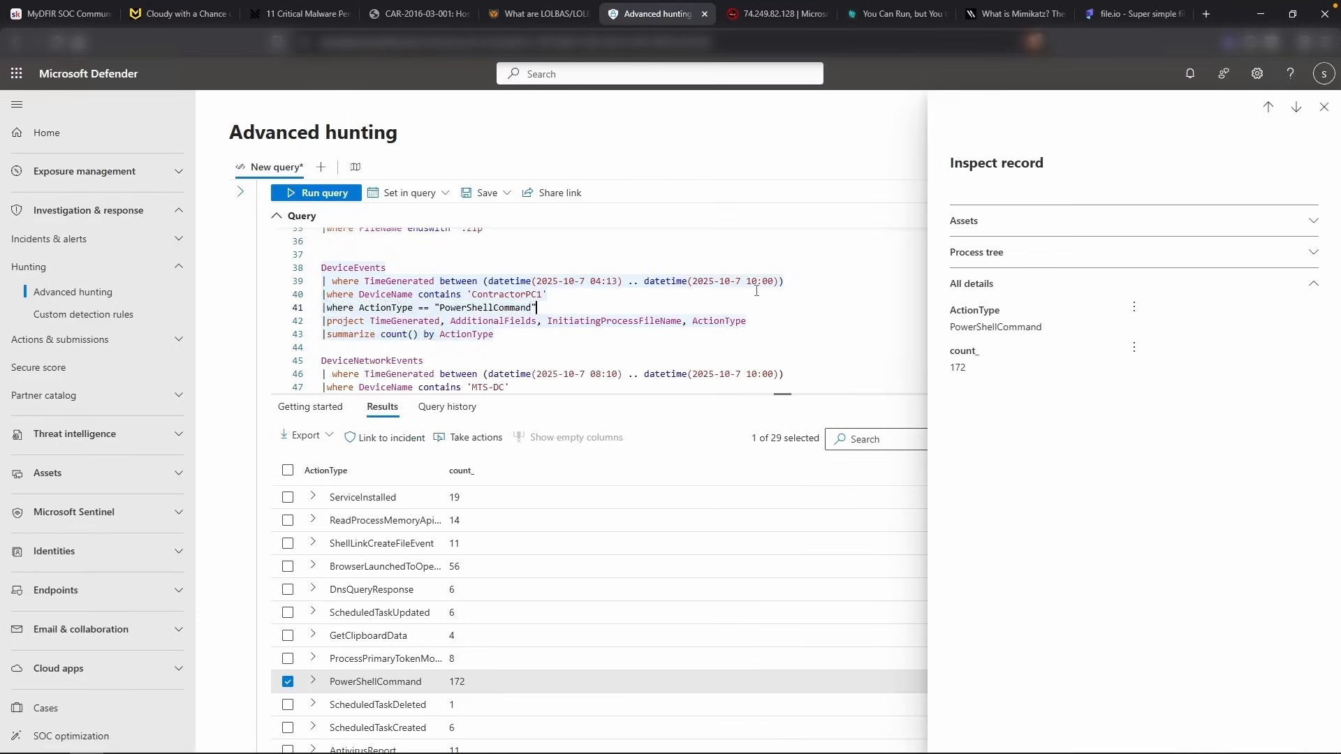
# Comment out the summarize line in the ContractorPC1 DeviceEvents query and run it
pyautogui.click(323, 334)
pyautogui.write('//')
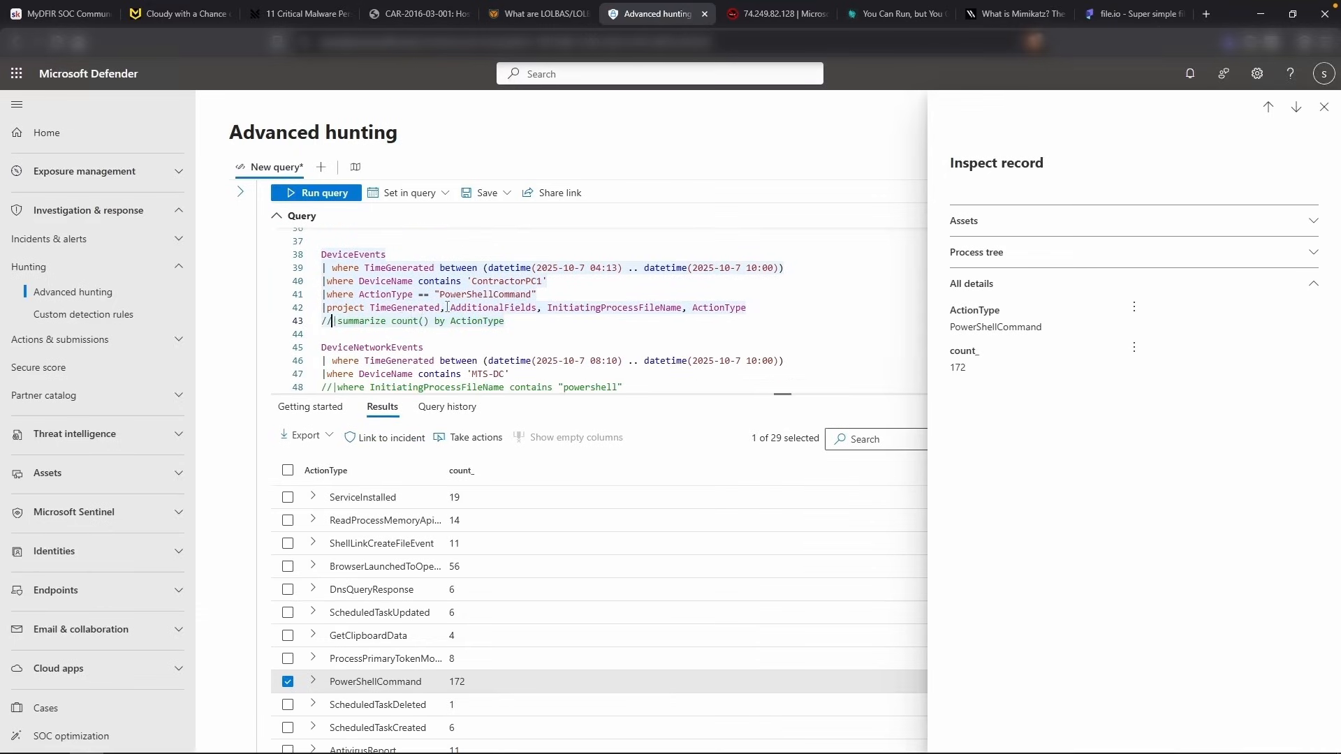
pyautogui.hotkey('shift', 'Return')
# Add the filter AdditionalFields contains "service" below the ActionType filter in the DeviceEvents query and run it
pyautogui.click(618, 303)
pyautogui.click(617, 295)
pyautogui.press('Return')
pyautogui.write('|wher')
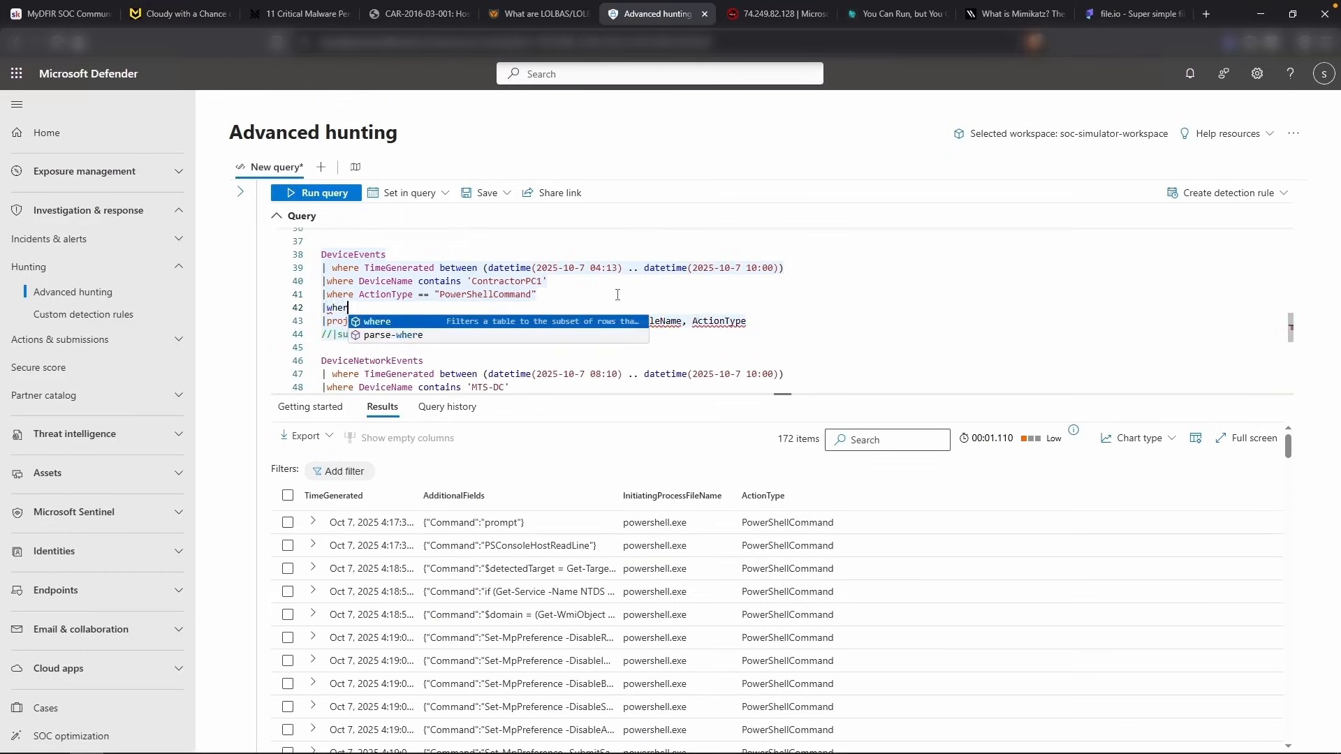
pyautogui.write('e AdditionalFields c')
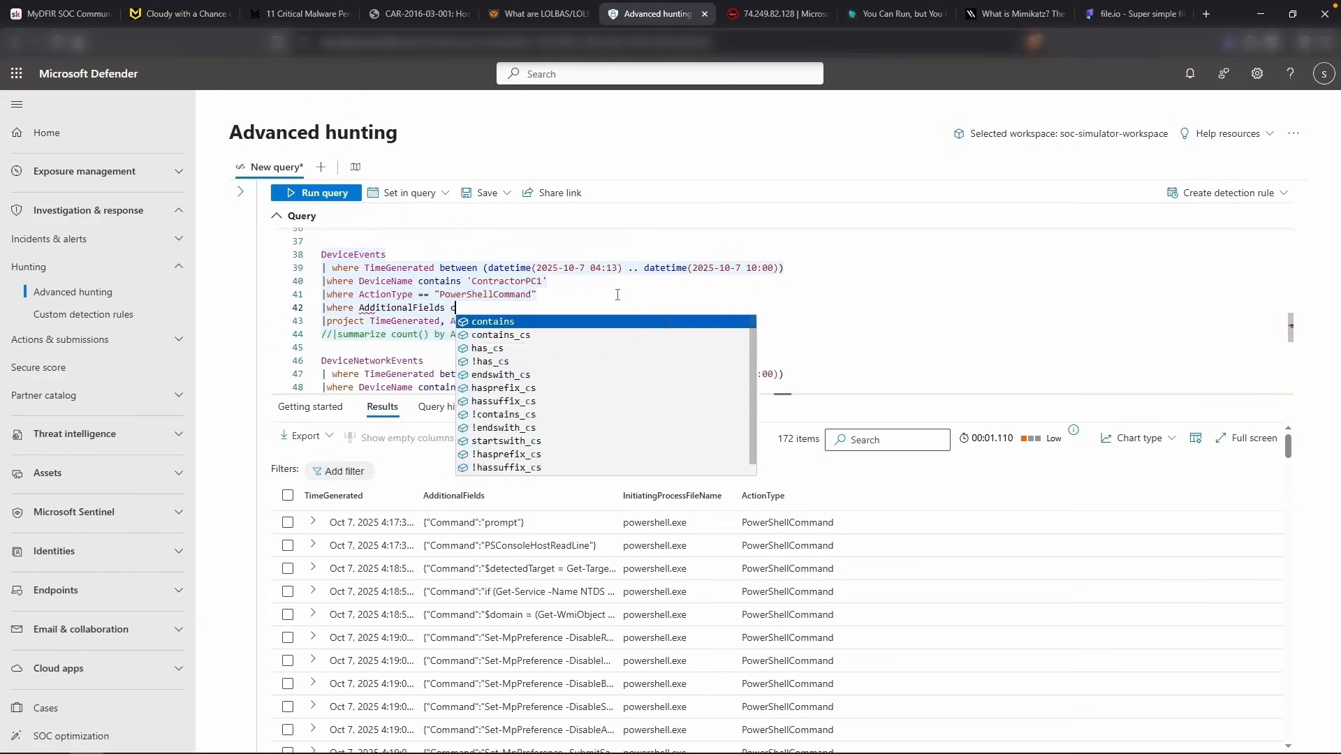
pyautogui.write('ontains "service"')
pyautogui.hotkey('shift', 'Return')
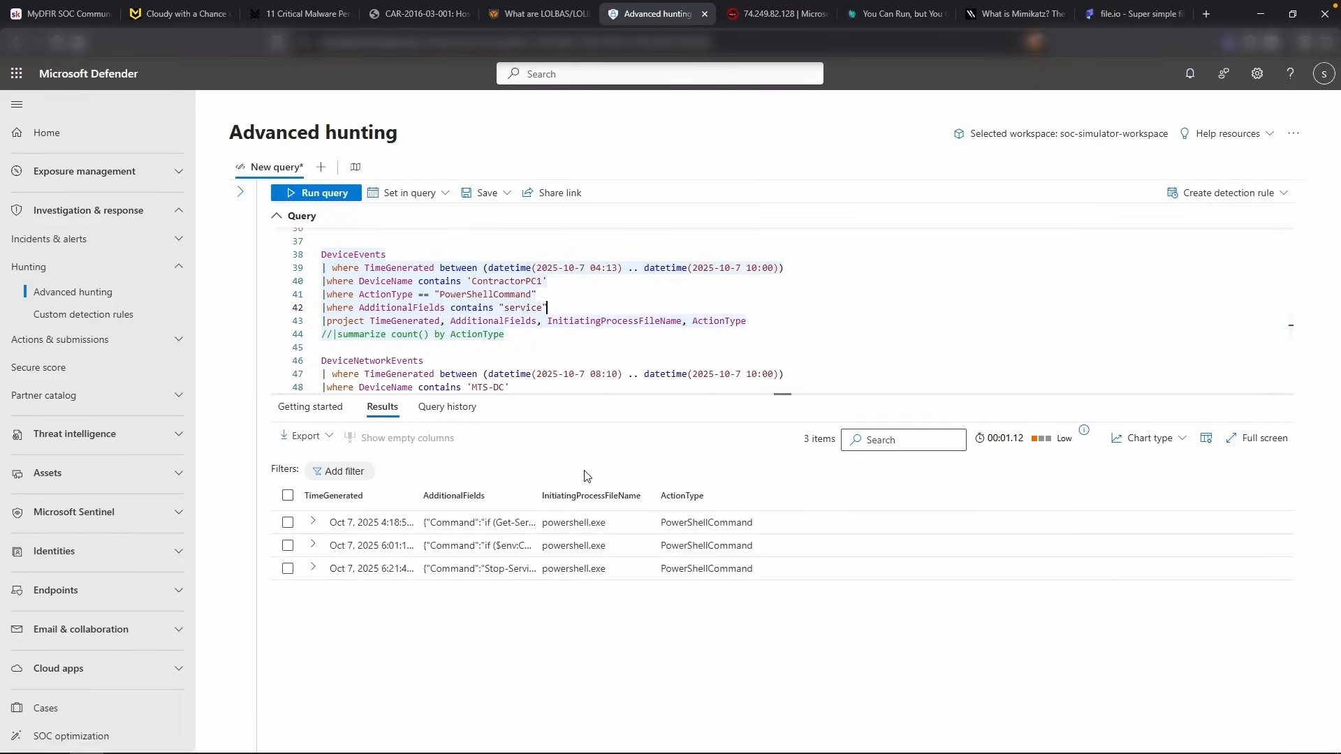
# Answer the Covering Their Tracks challenge with EventLog, the service name copied from the Stop-Service command in the query results
pyautogui.moveTo(538, 495); pyautogui.dragTo(898, 496)
pyautogui.moveTo(419, 495); pyautogui.dragTo(463, 495)
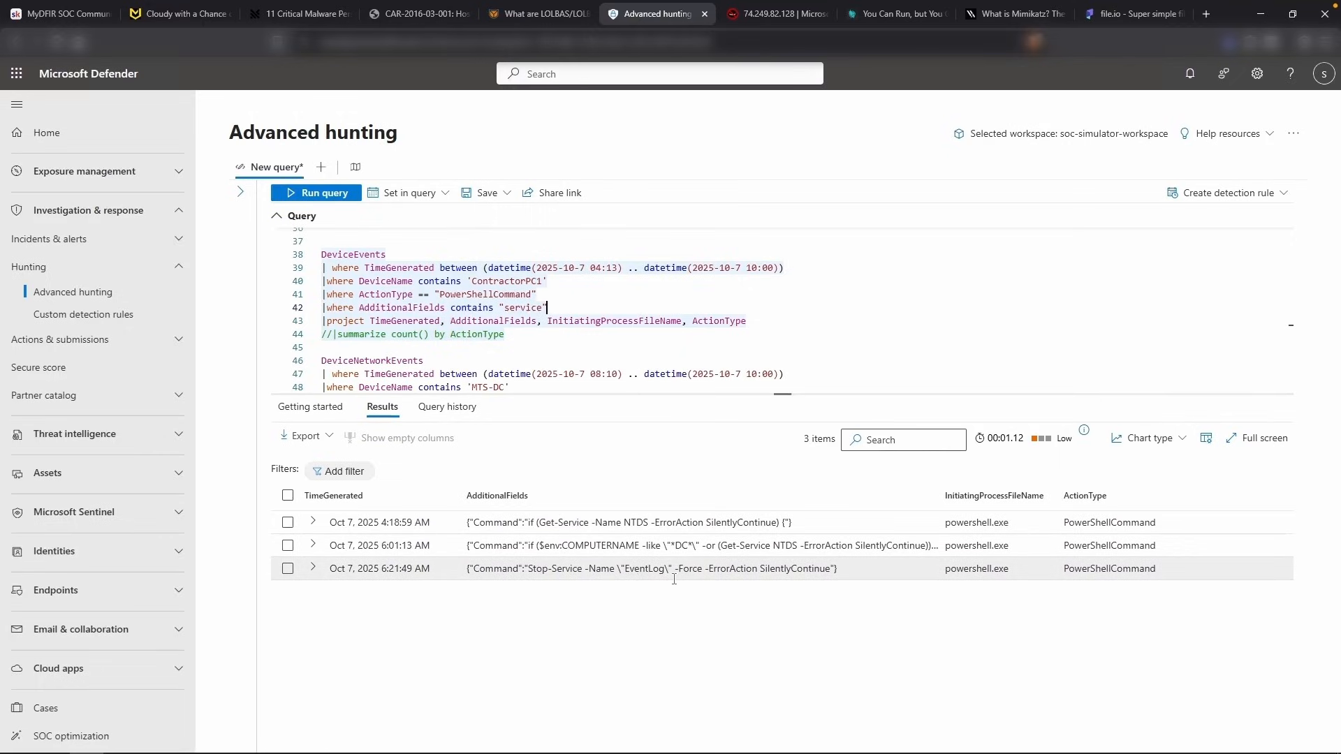
pyautogui.doubleClick(626, 569)
pyautogui.hotkey('ctrl', 'c')
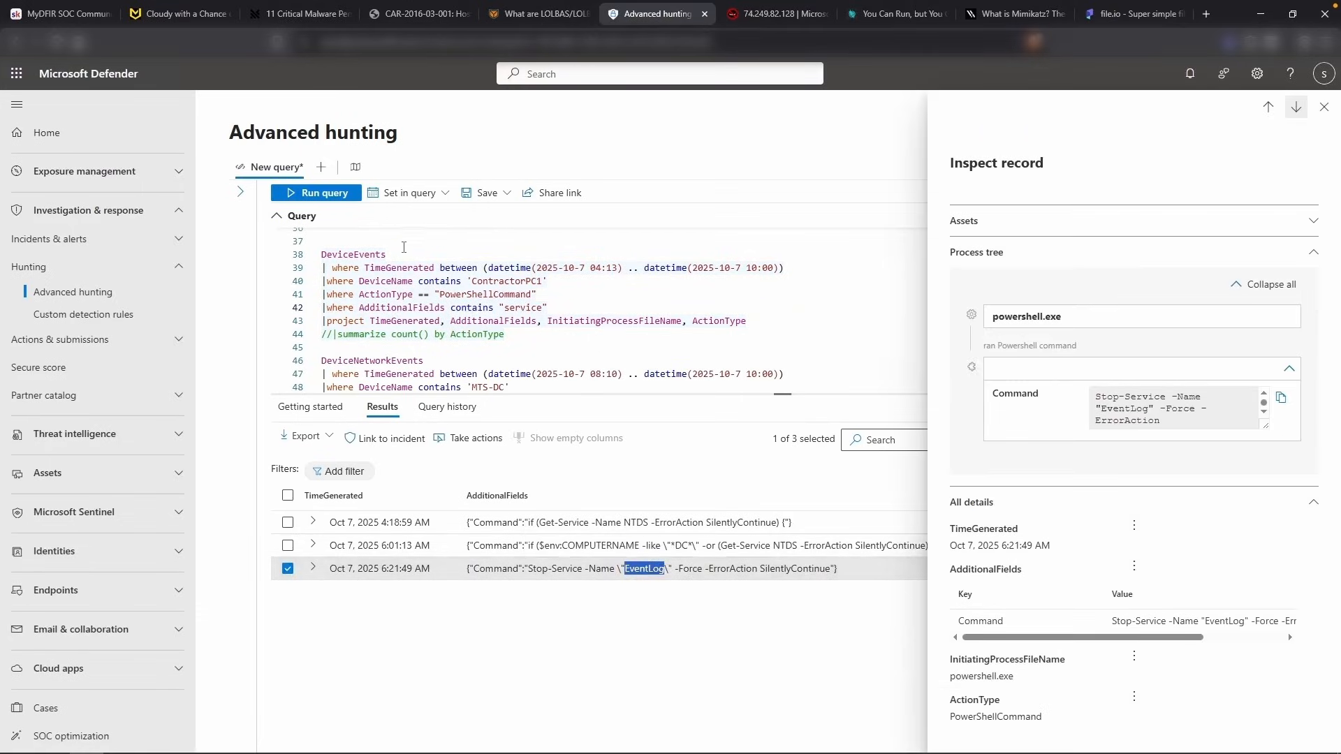
pyautogui.click(183, 17)
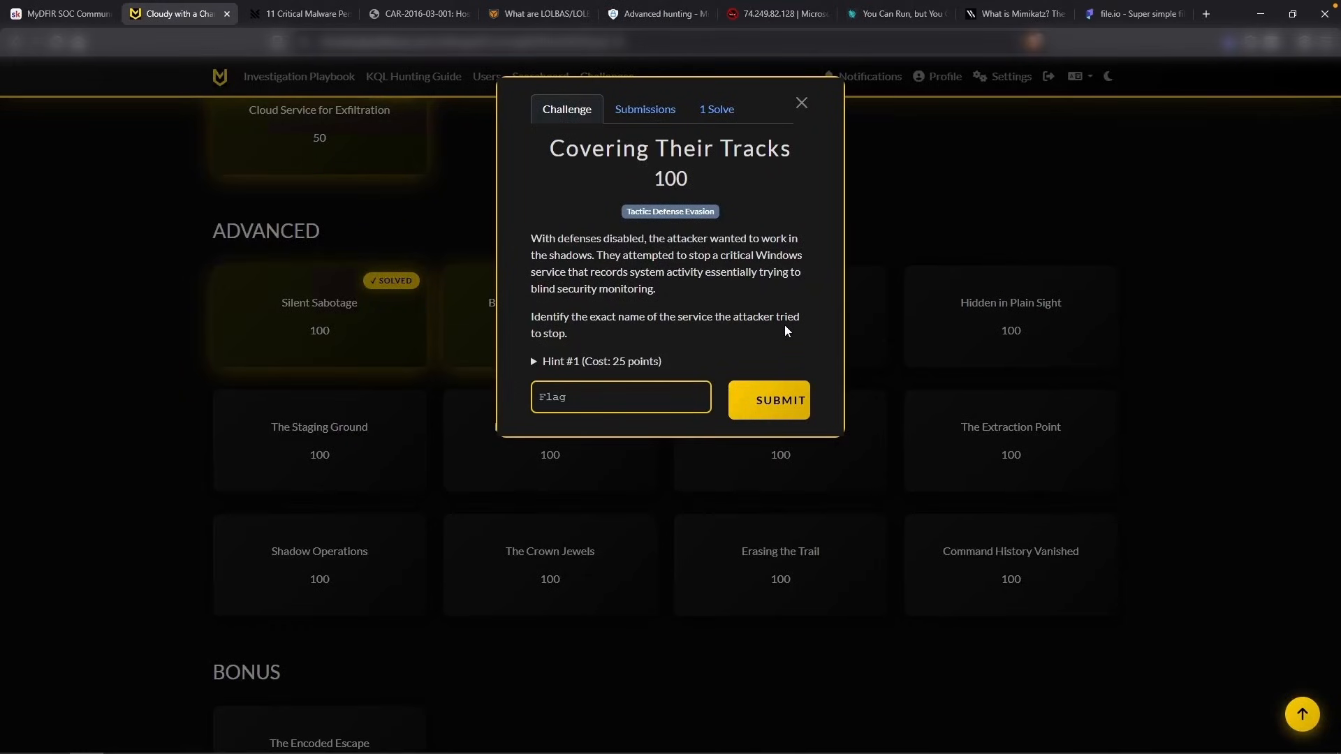
pyautogui.click(658, 396)
pyautogui.hotkey('ctrl', 'v')
pyautogui.click(768, 400)
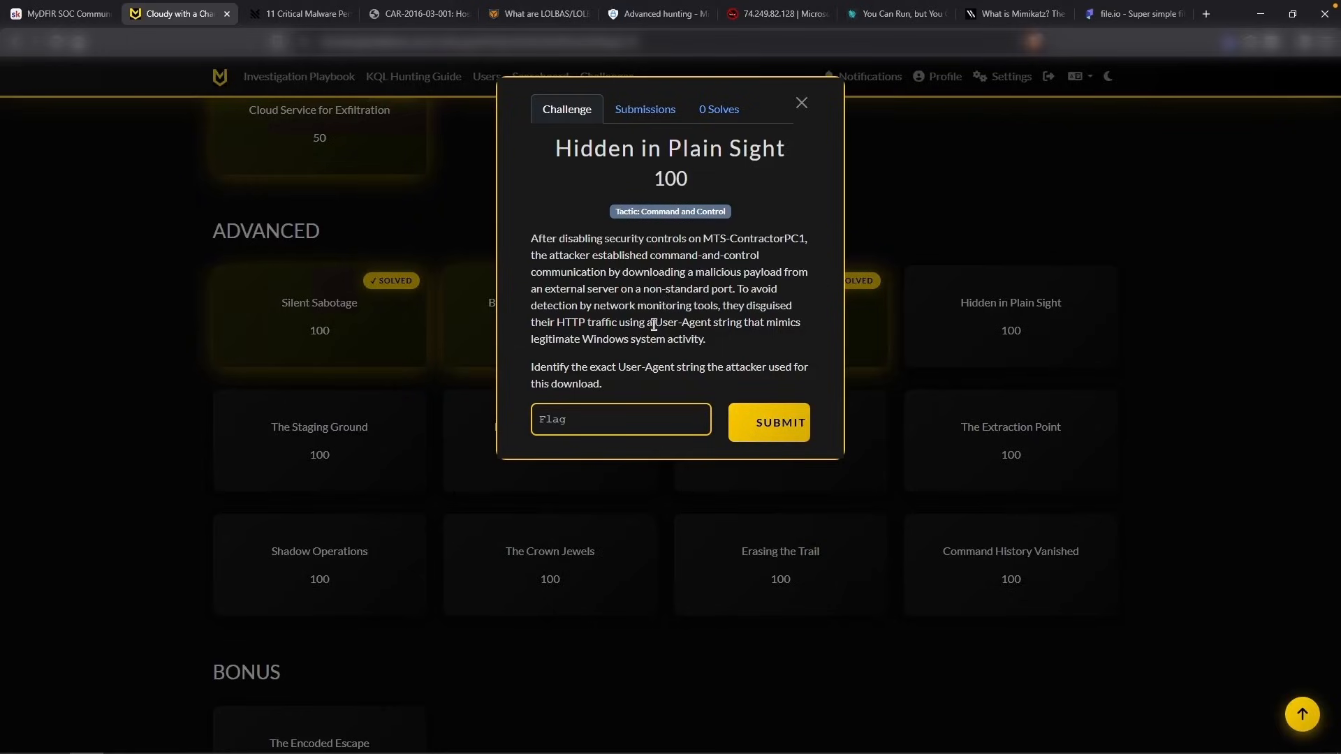
# Read the Hidden in Plain Sight question about the User-Agent string, and run the existing DeviceNetworkEvents query for MTS-DC
pyautogui.moveTo(618, 369); pyautogui.dragTo(676, 370)
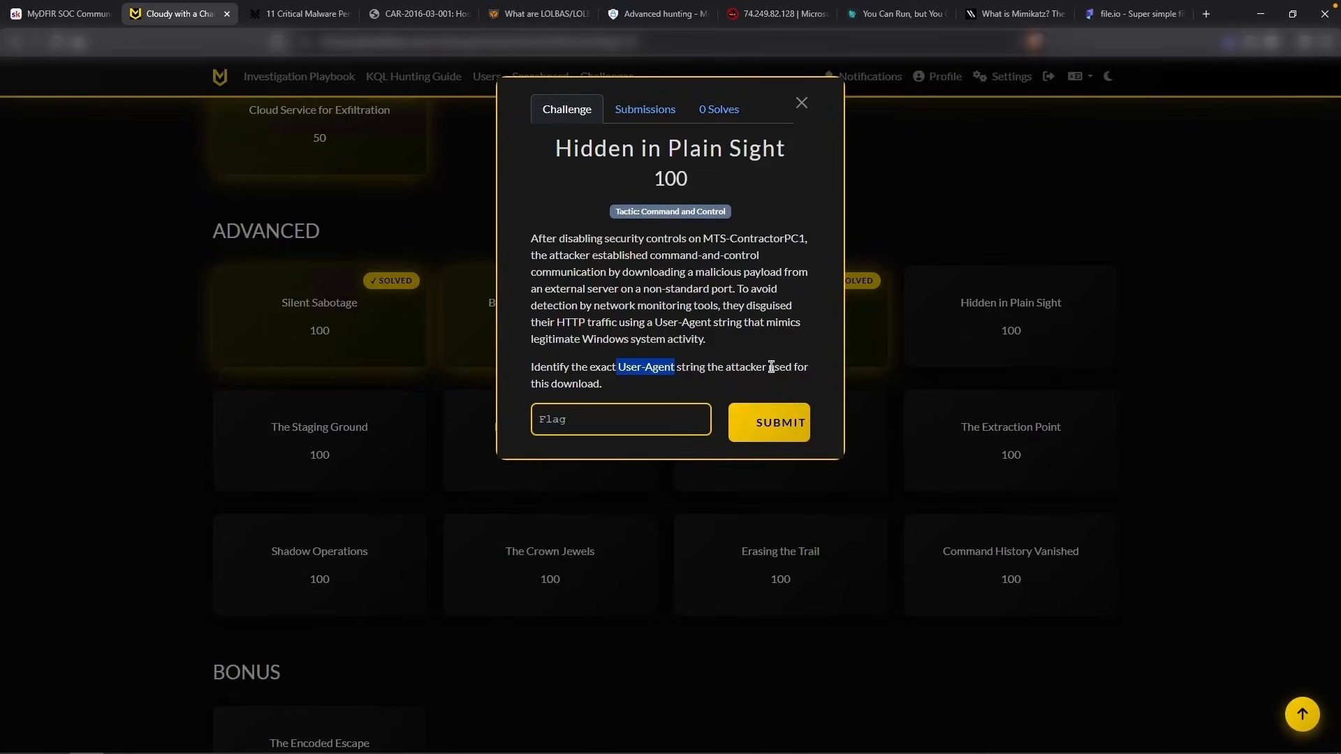
pyautogui.click(657, 13)
pyautogui.scroll(-2, 453, 347)
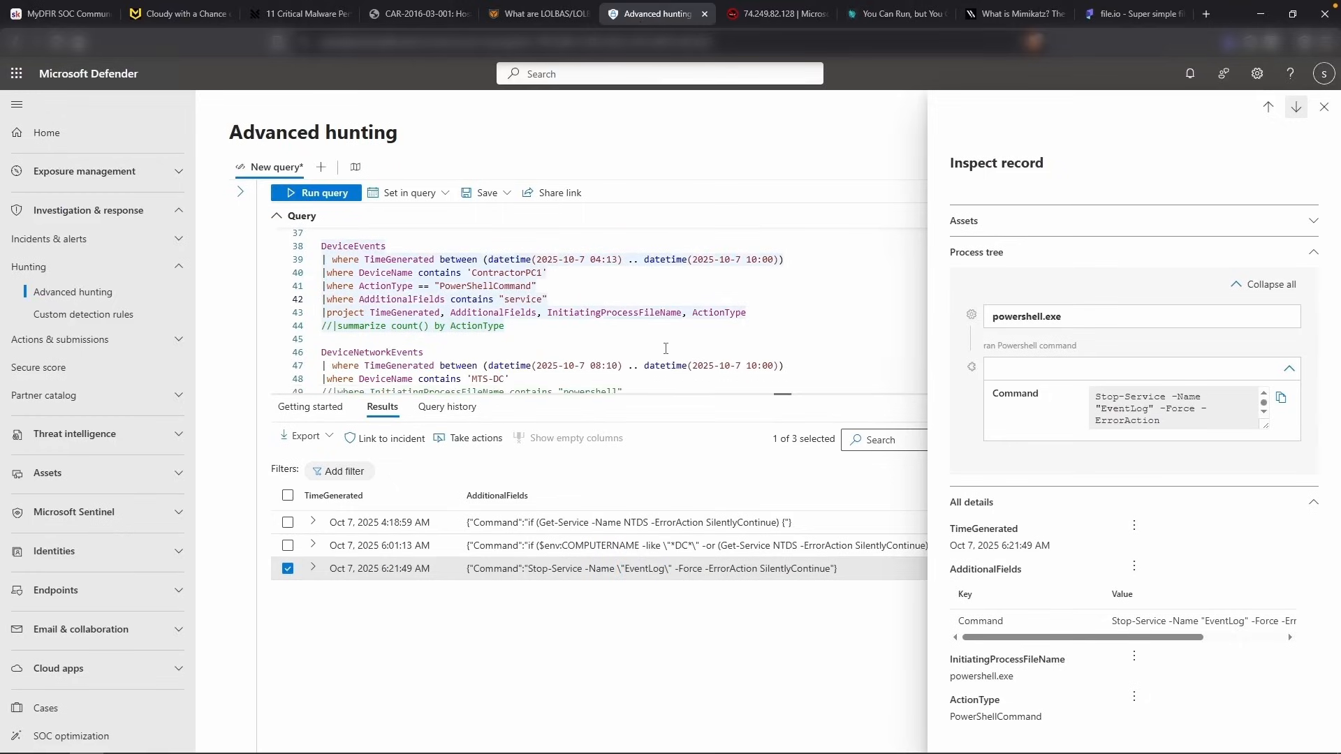
pyautogui.click(452, 347)
pyautogui.click(359, 344)
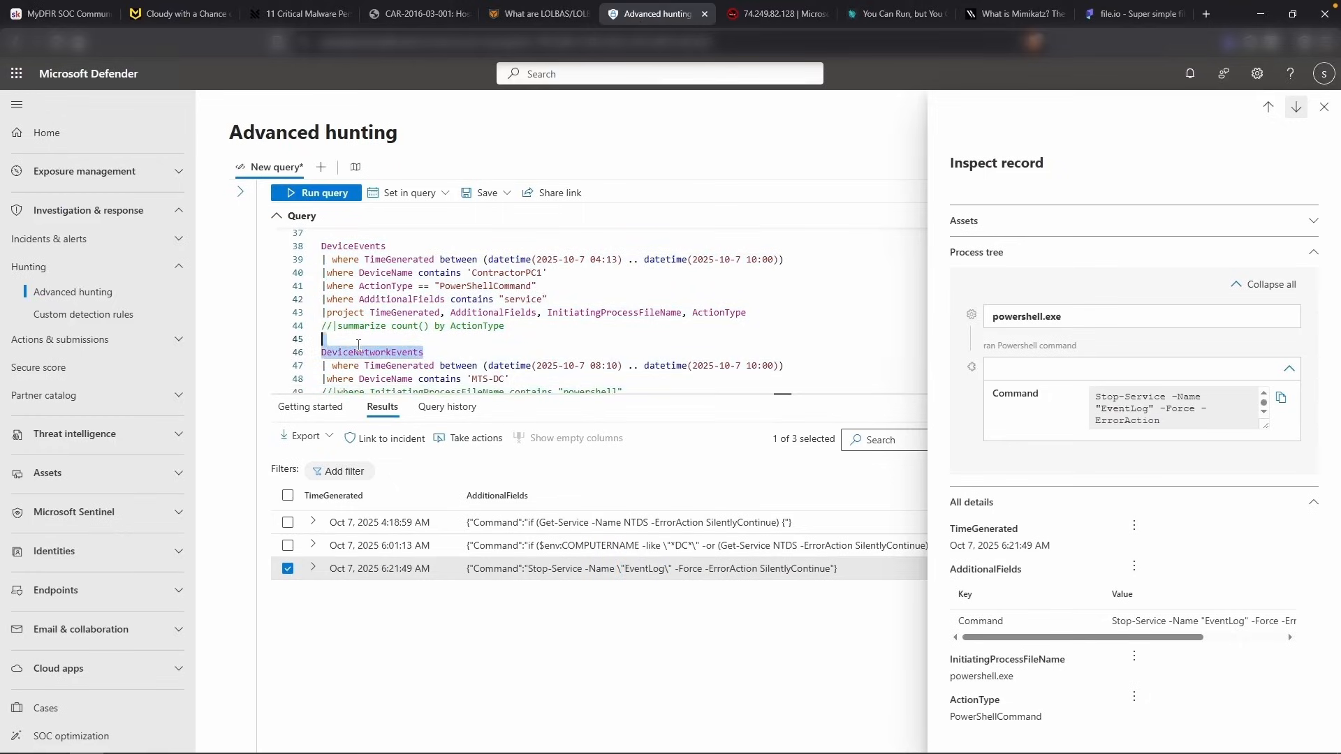
pyautogui.click(348, 349)
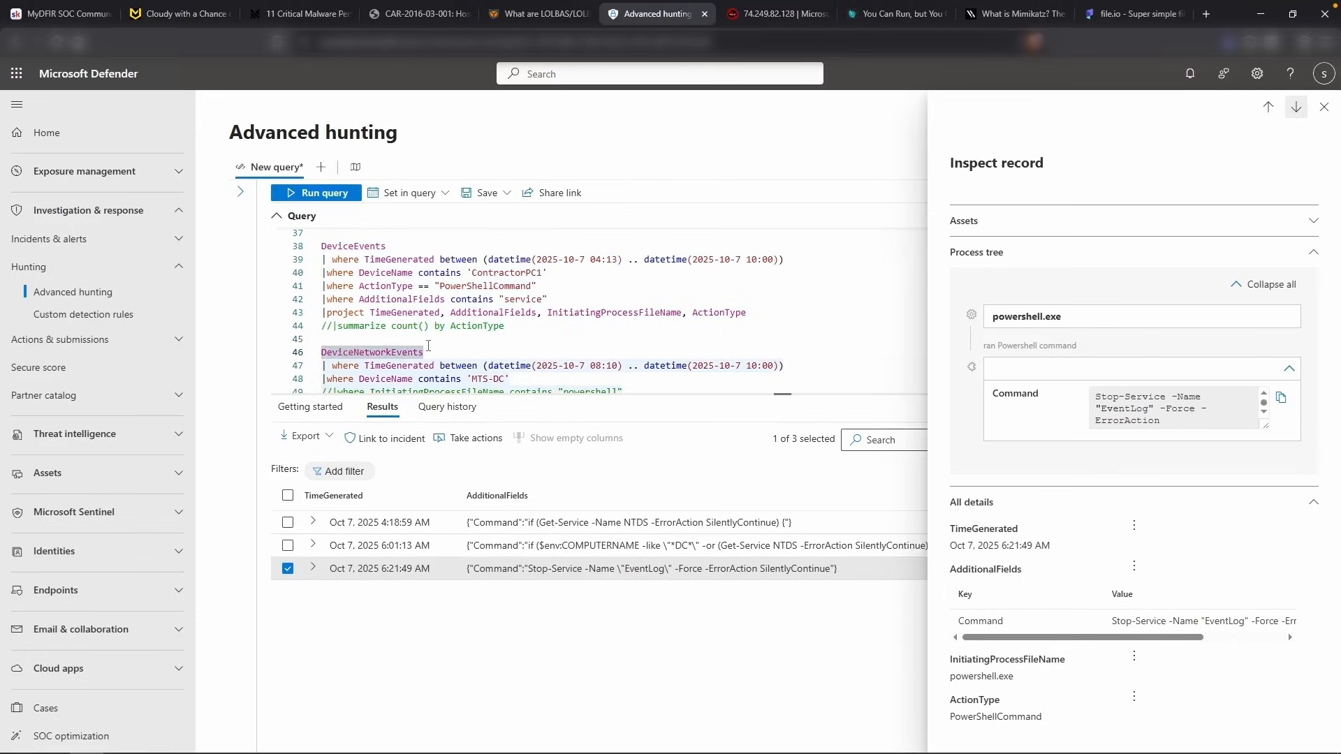
pyautogui.click(479, 366)
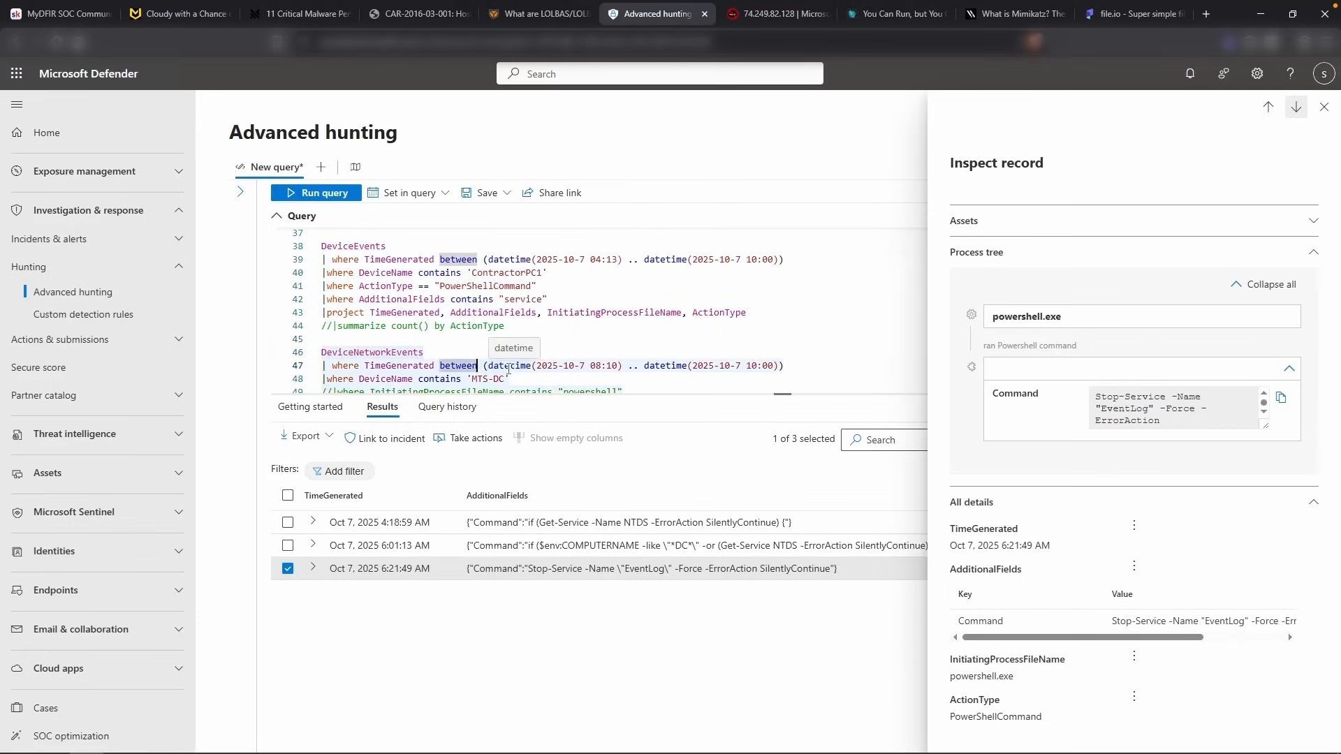
pyautogui.scroll(-1, 510, 370)
pyautogui.click(511, 371)
pyautogui.hotkey('shift', 'Return')
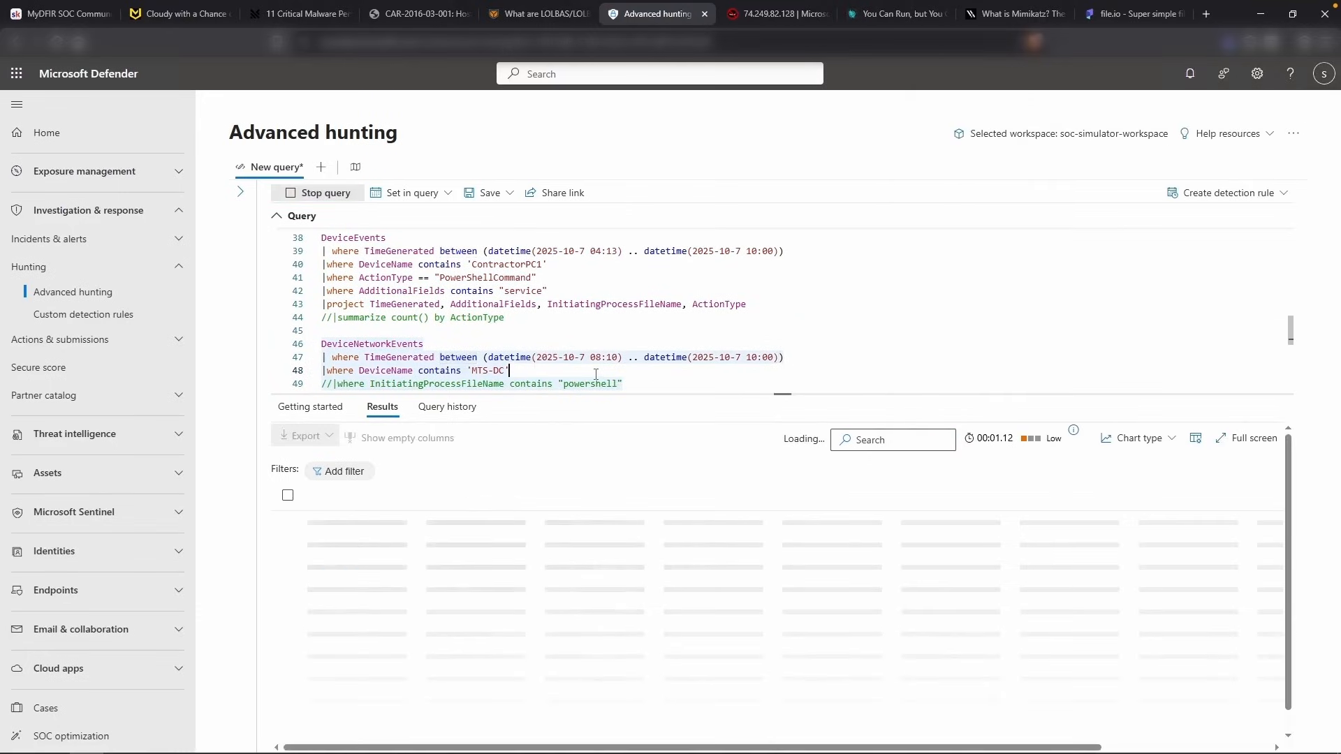
# Inspect the details of the first MTS-DC network event and look through the remaining connection events
pyautogui.click(963, 522)
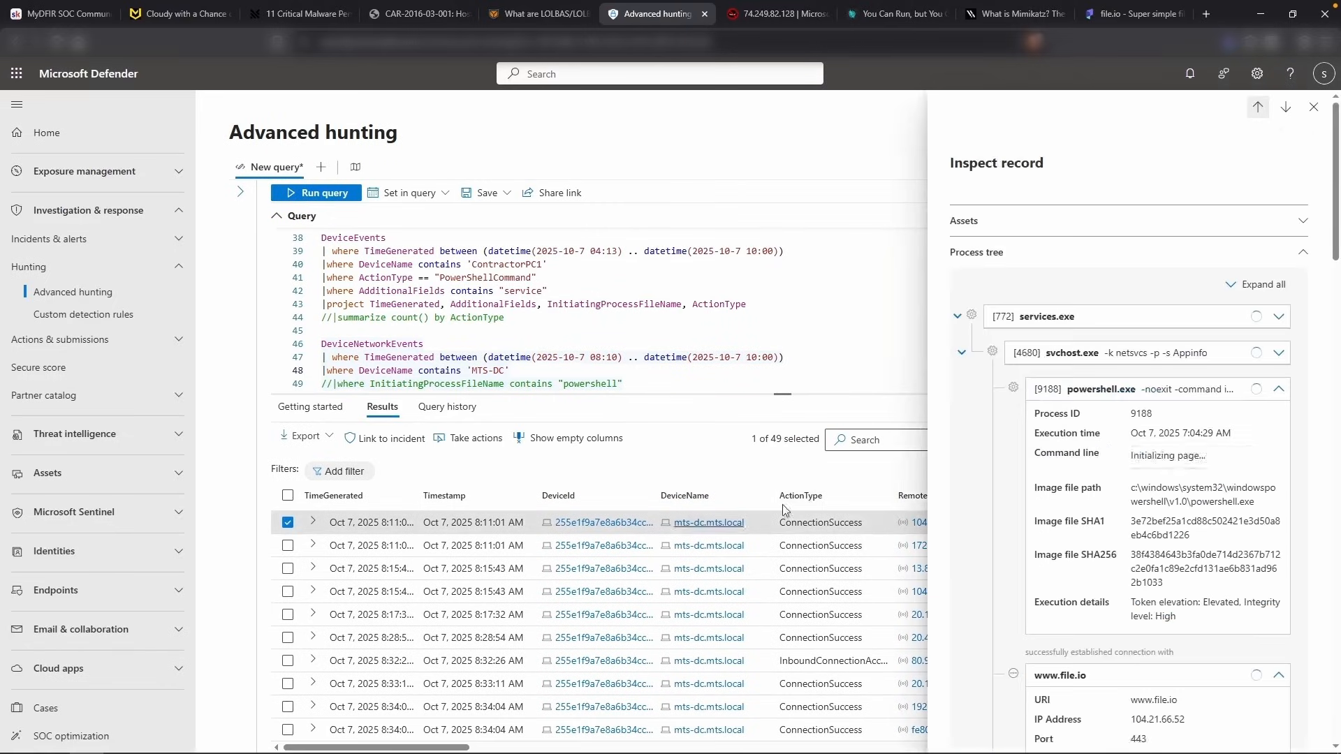
pyautogui.scroll(-15, 1013, 497)
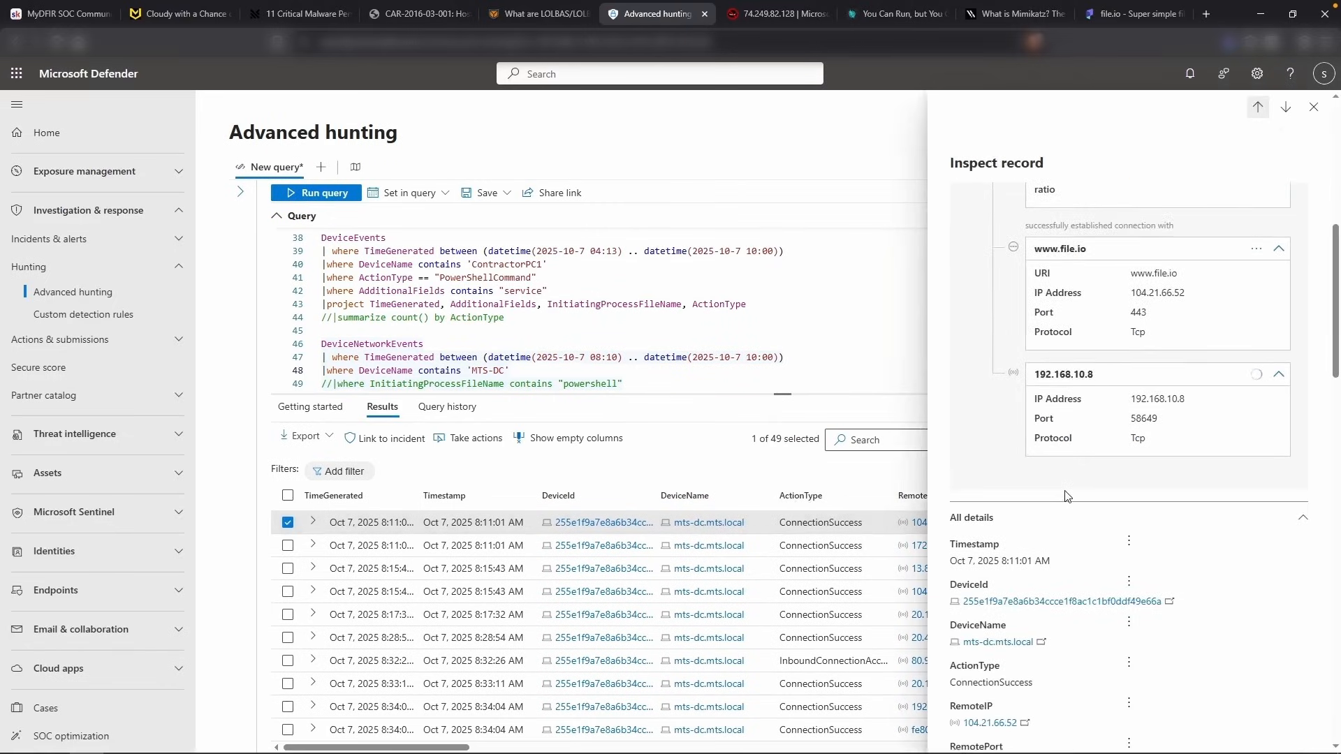
pyautogui.scroll(5, 1063, 494)
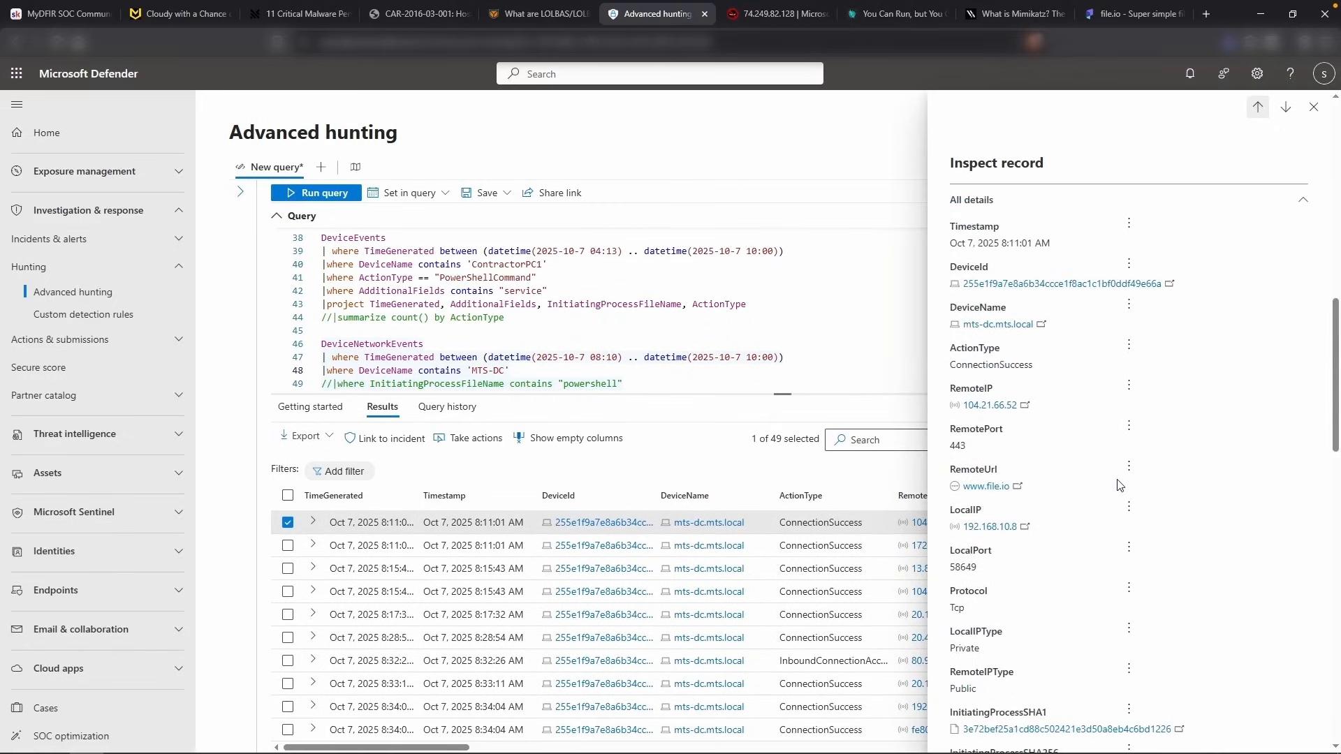
pyautogui.scroll(10, 1121, 485)
pyautogui.click(1313, 107)
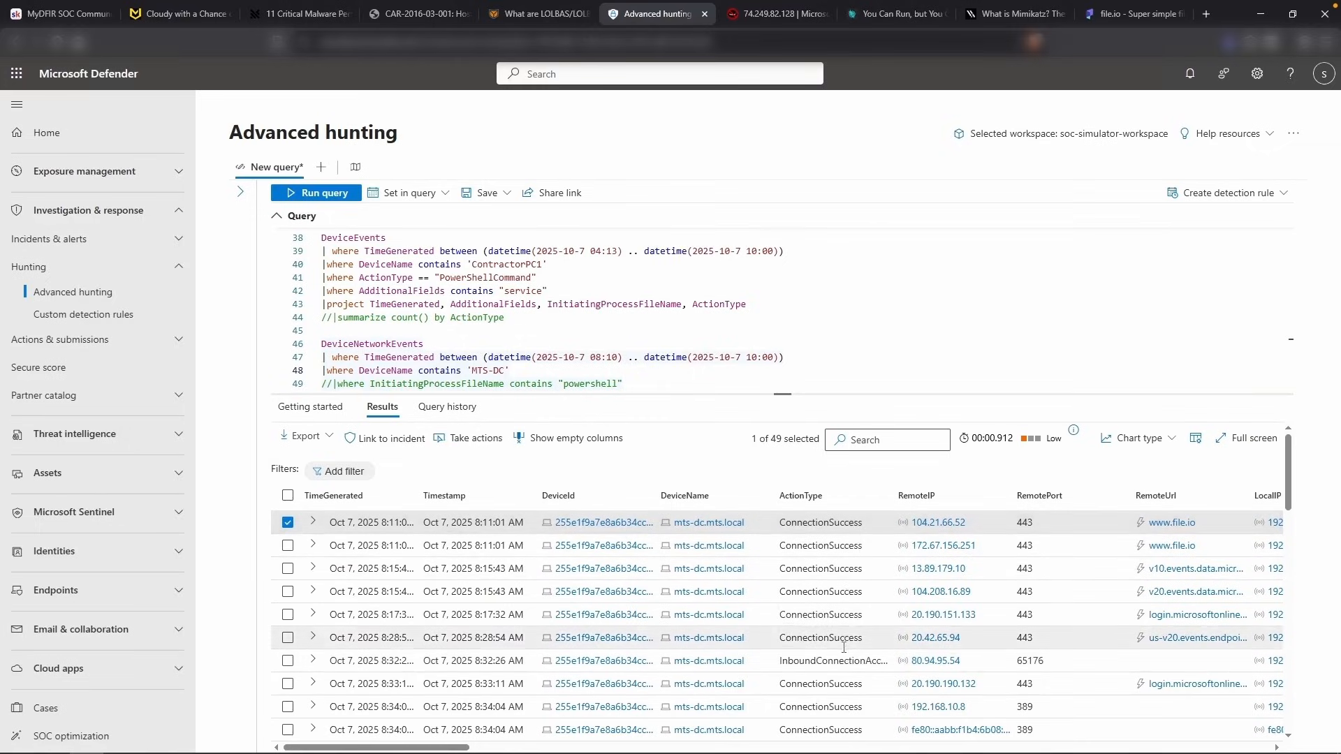
pyautogui.scroll(-3, 747, 524)
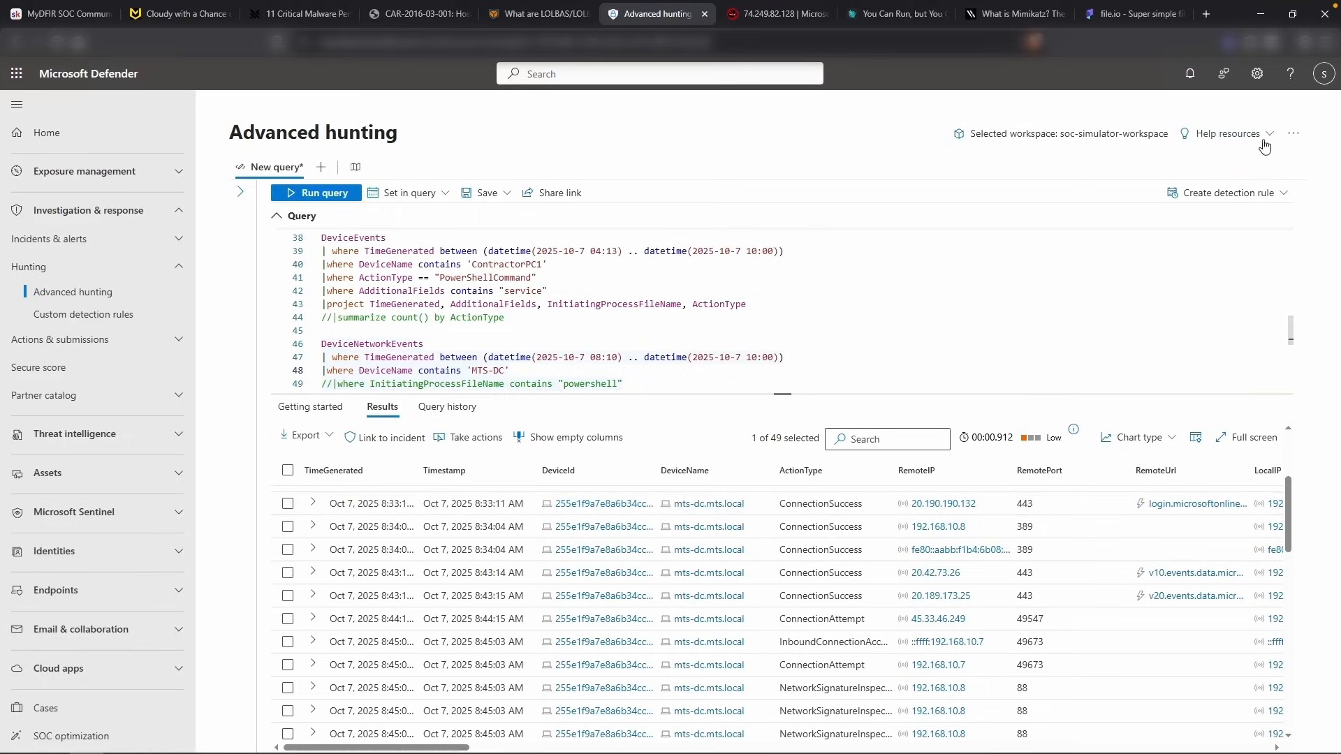
# Look up the DeviceNetworkEvents table in the schema reference and examine its full column list for a field holding User-Agent data
pyautogui.click(1294, 135)
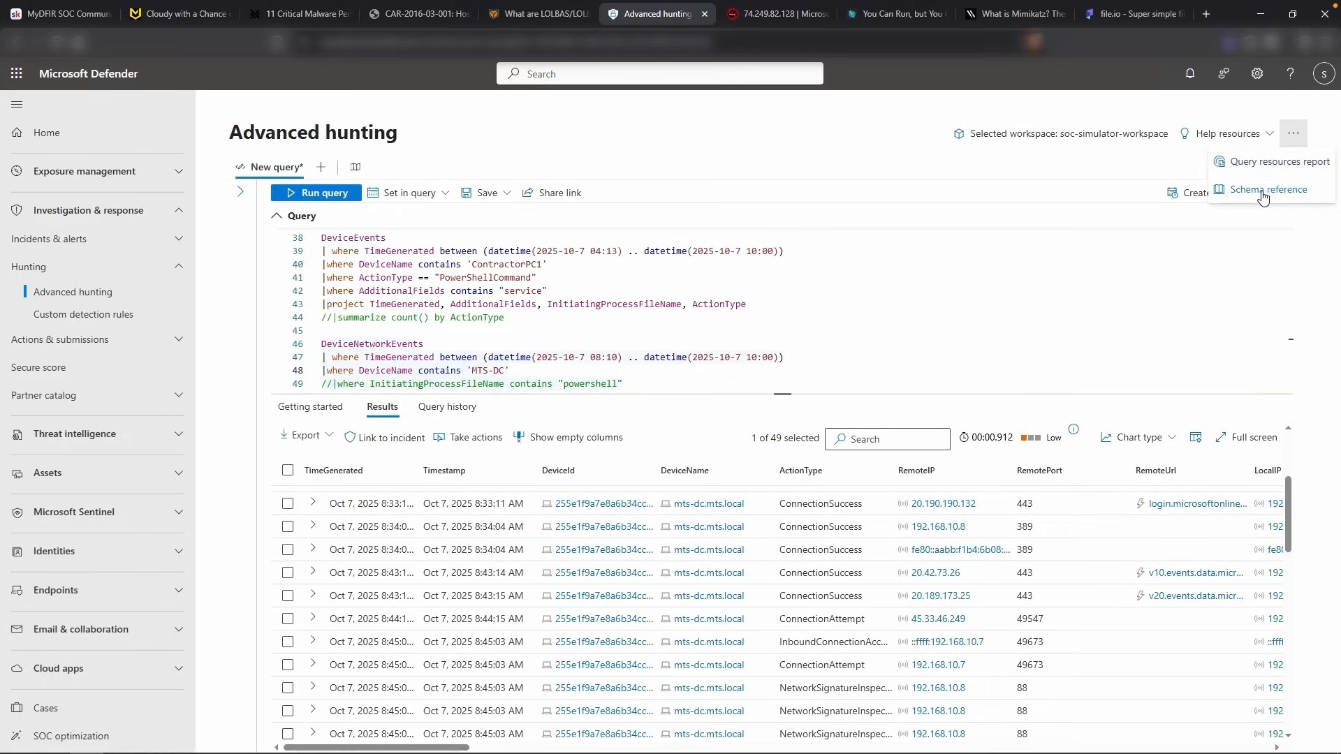
pyautogui.click(1262, 194)
pyautogui.write('Device')
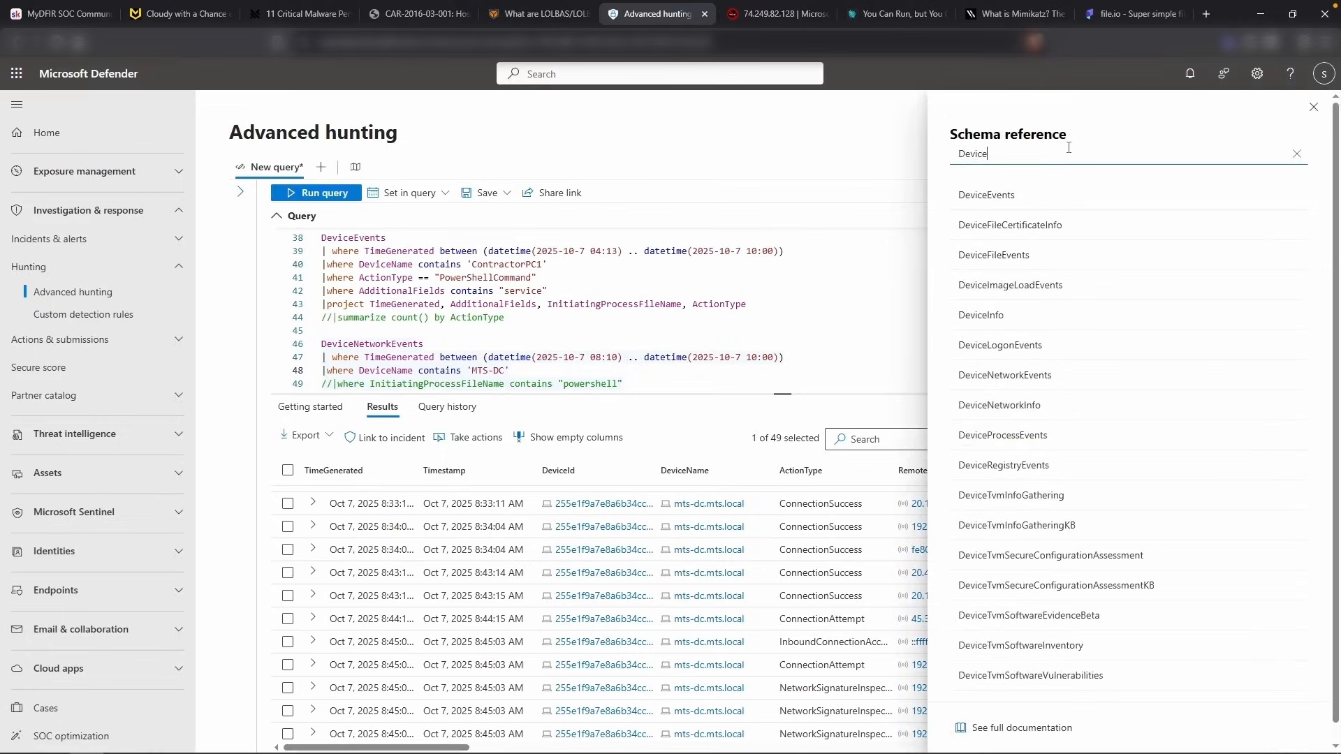
pyautogui.write('Network')
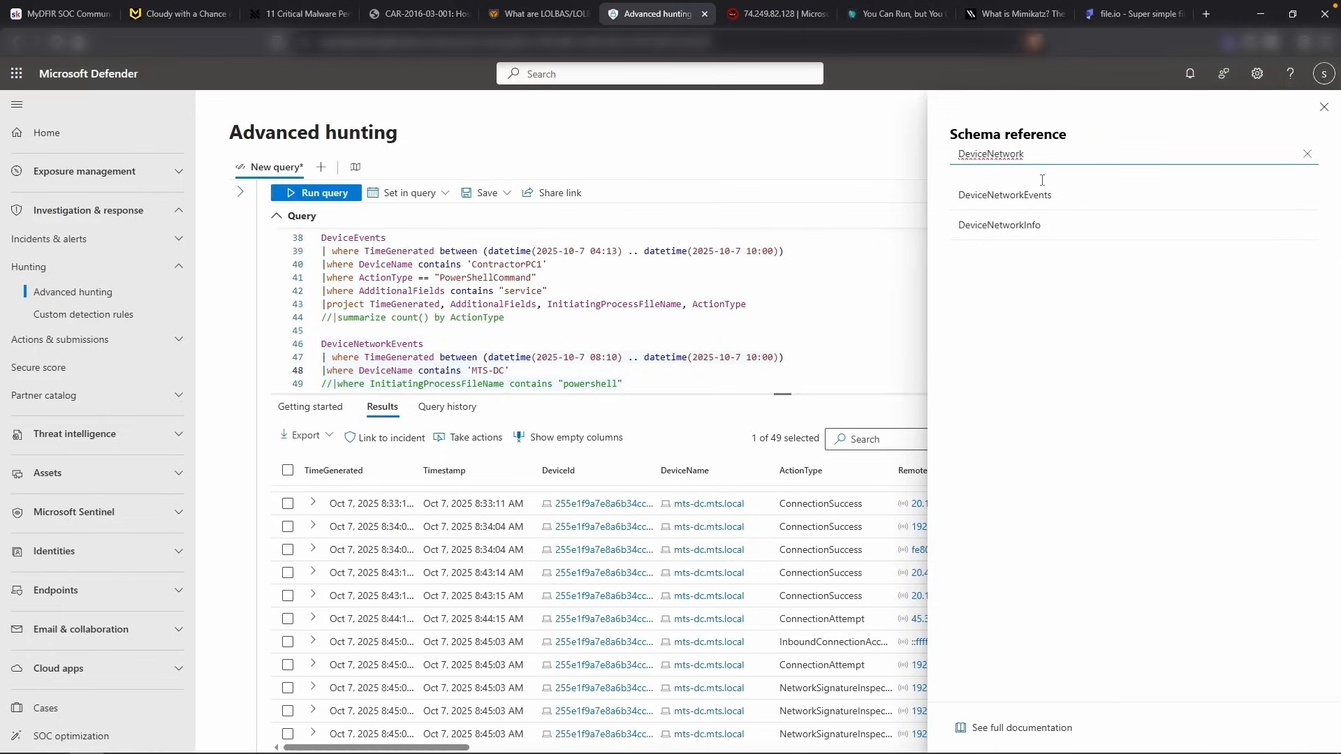
pyautogui.click(1037, 194)
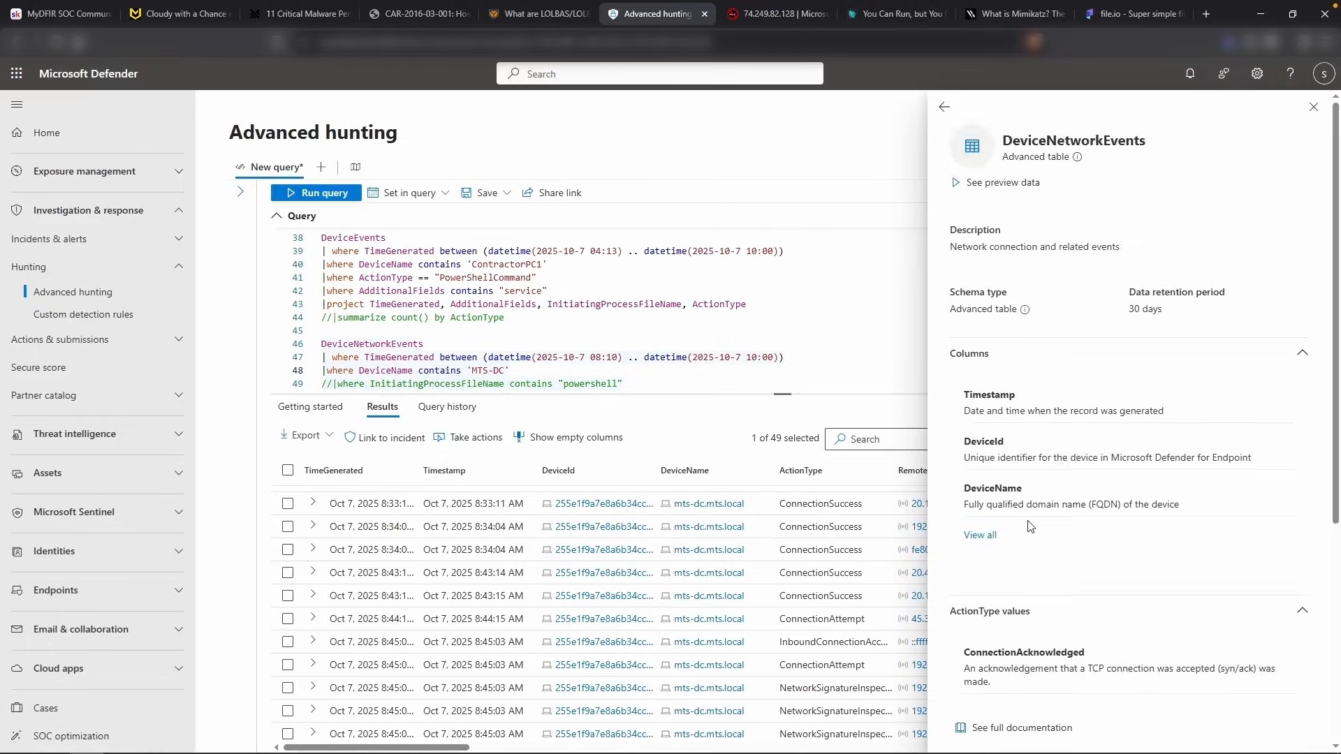
pyautogui.click(989, 534)
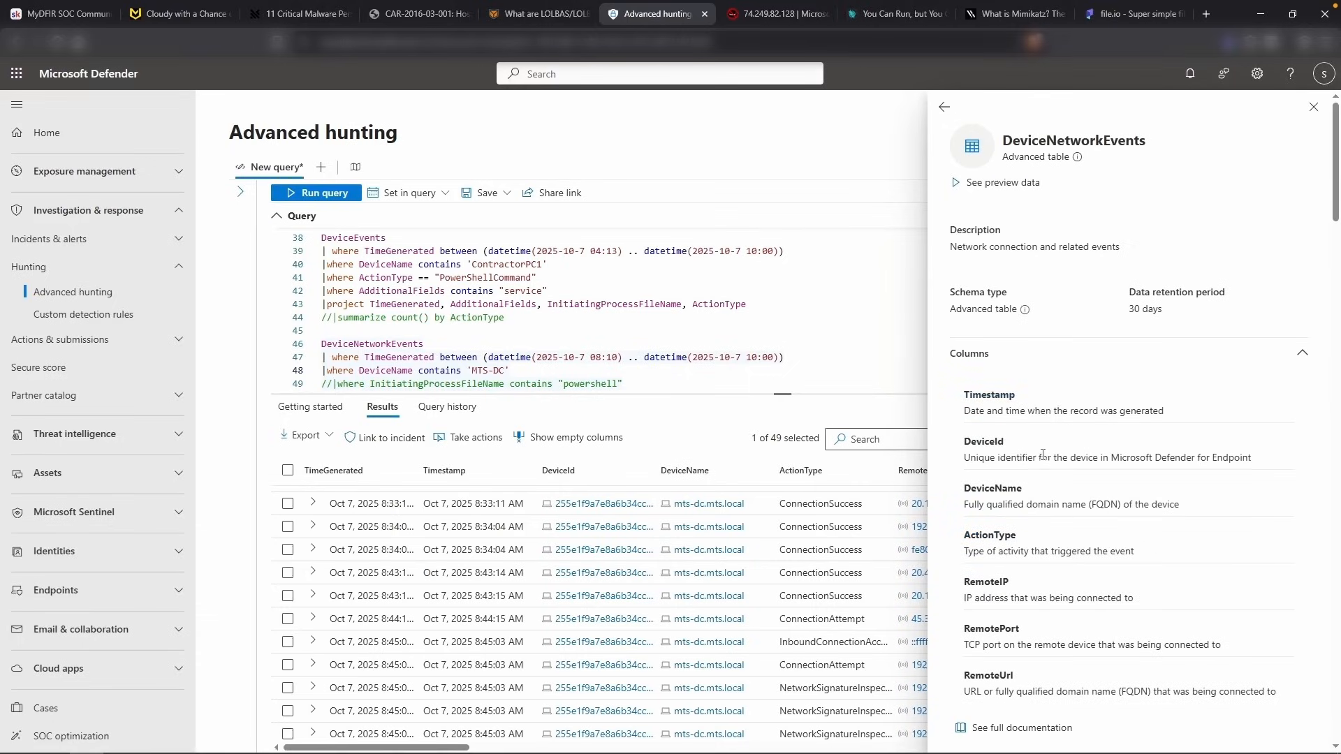
pyautogui.scroll(-1, 1070, 491)
pyautogui.scroll(-12, 1071, 490)
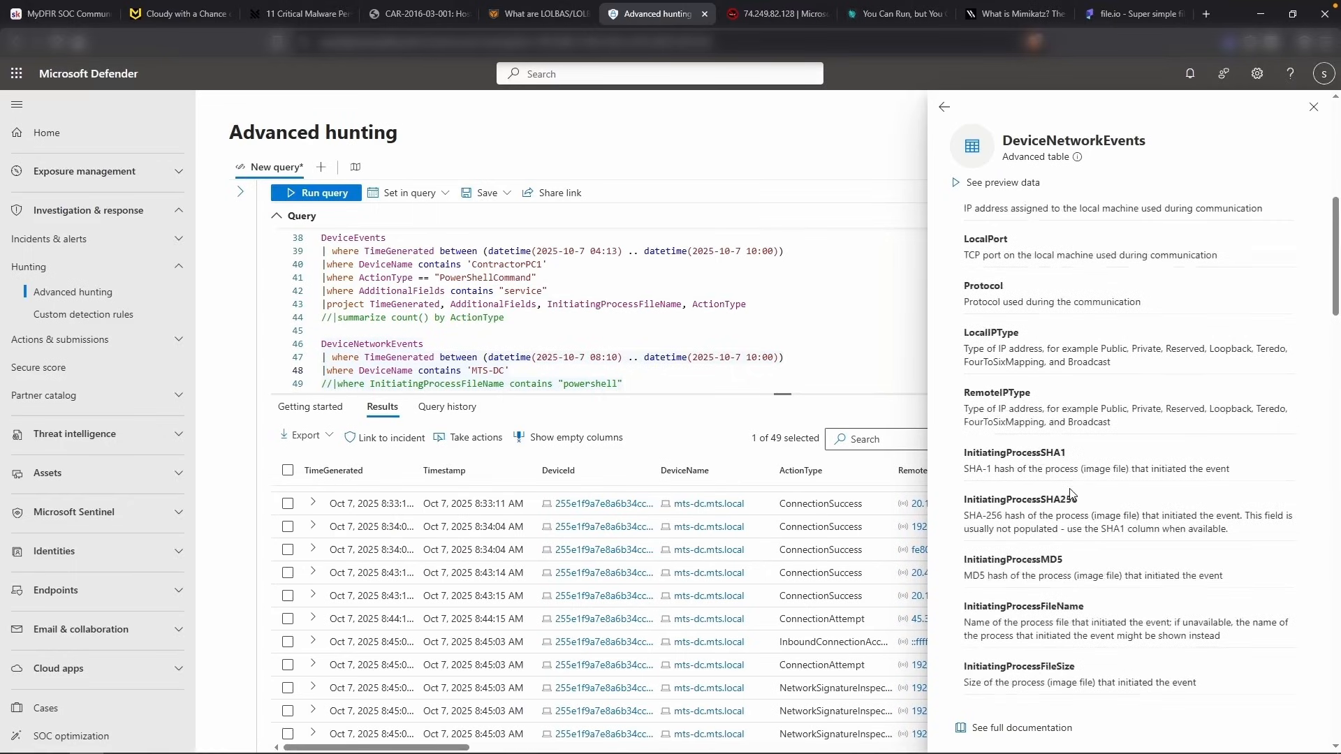
pyautogui.scroll(-10, 1070, 489)
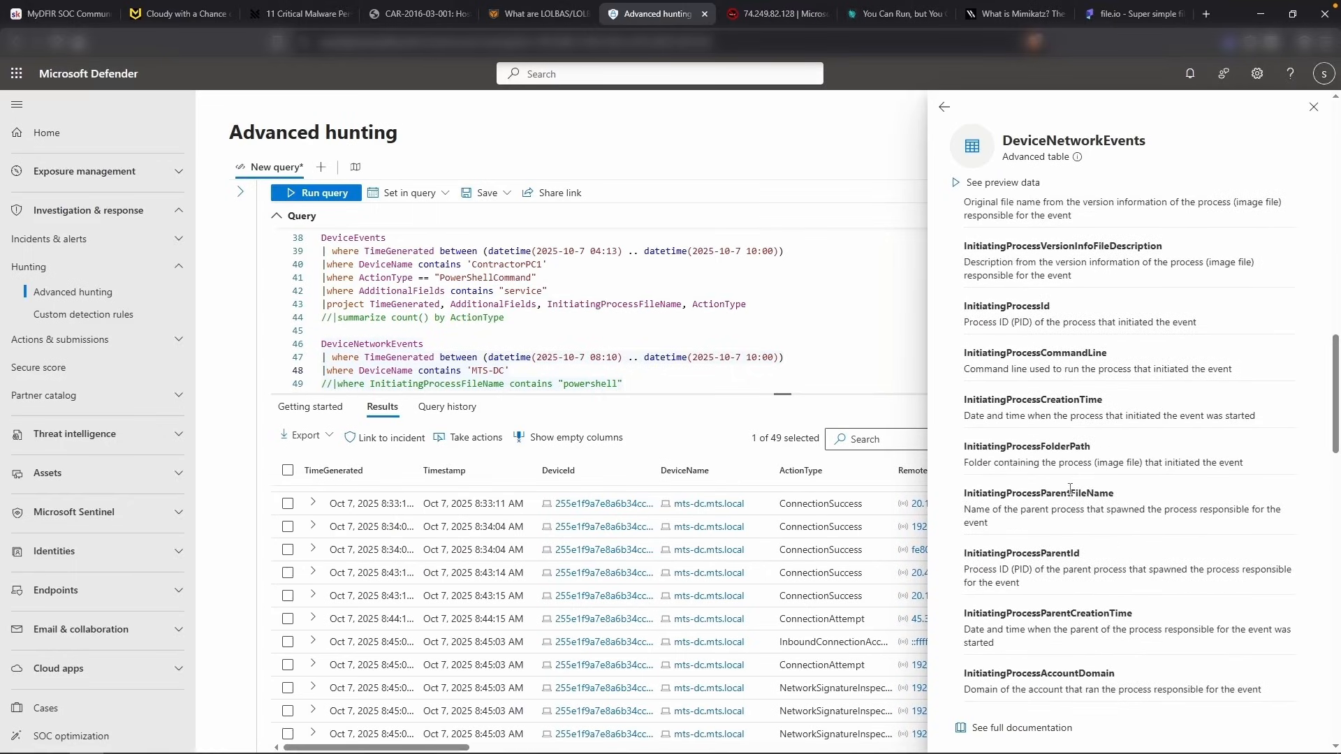
pyautogui.scroll(-8, 1069, 488)
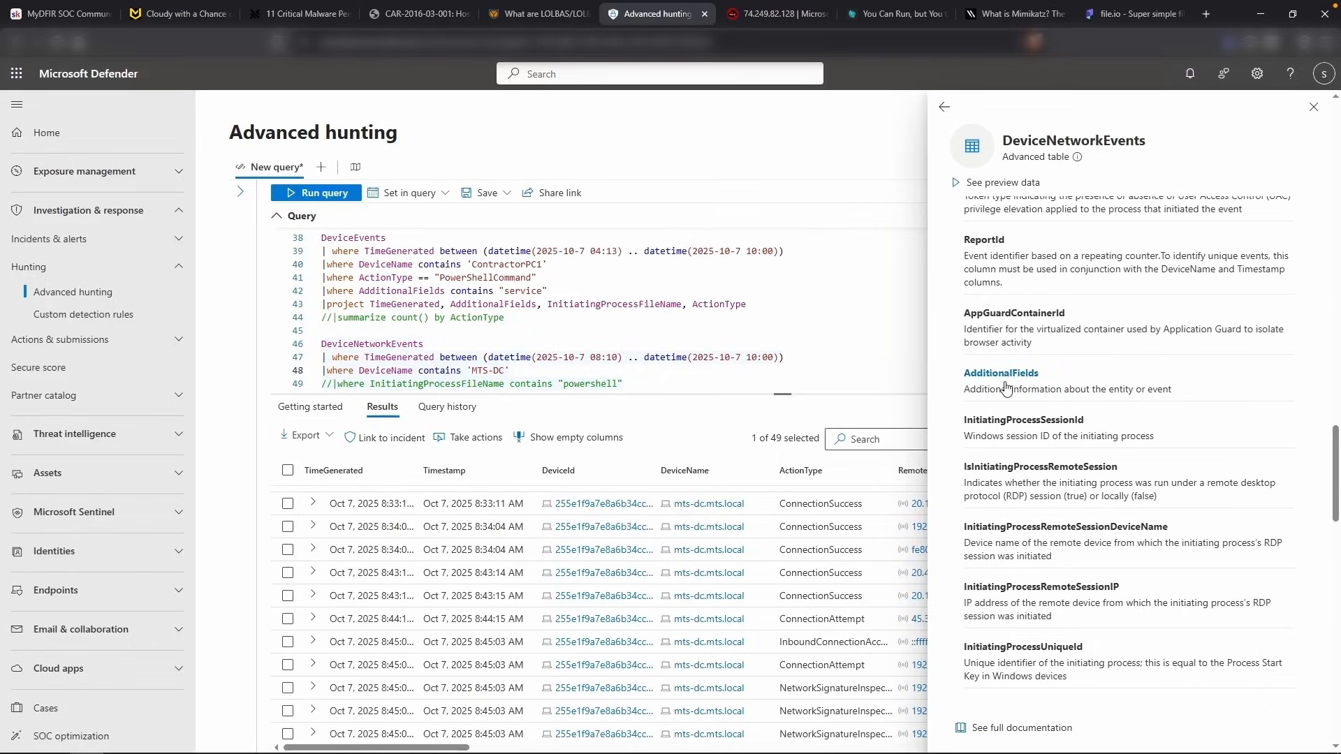
# Add the filter AdditionalFields contains "User" to the DeviceNetworkEvents query
pyautogui.click(536, 368)
pyautogui.press('Return')
pyautogui.write('|where ')
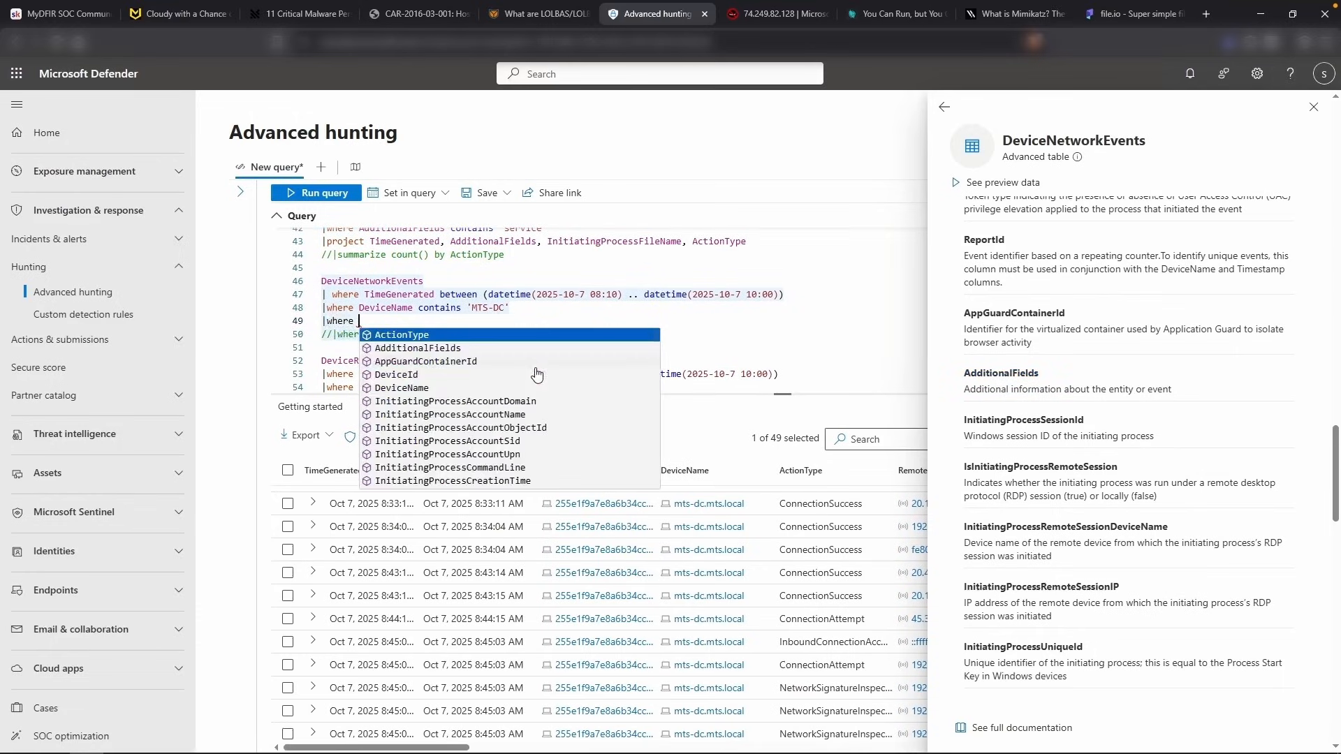
pyautogui.write('AdditionalFields ')
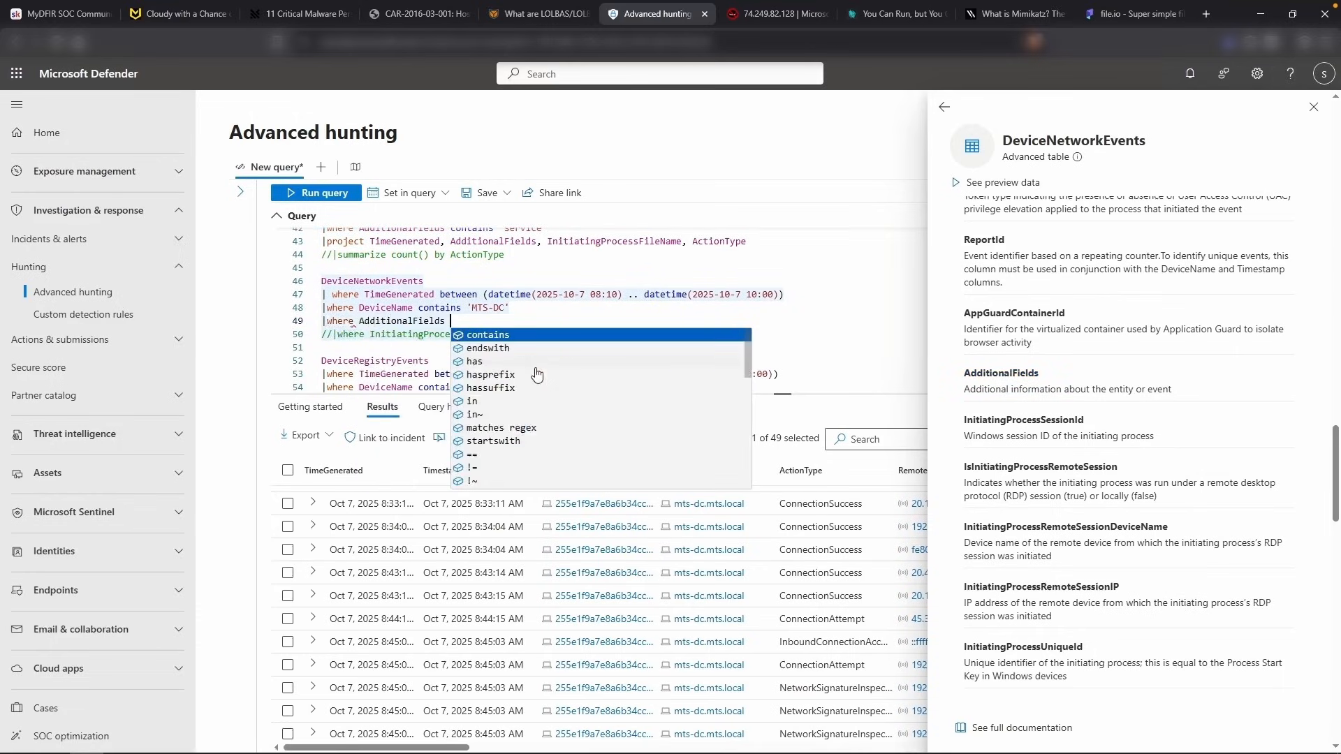
pyautogui.write('contains "User')
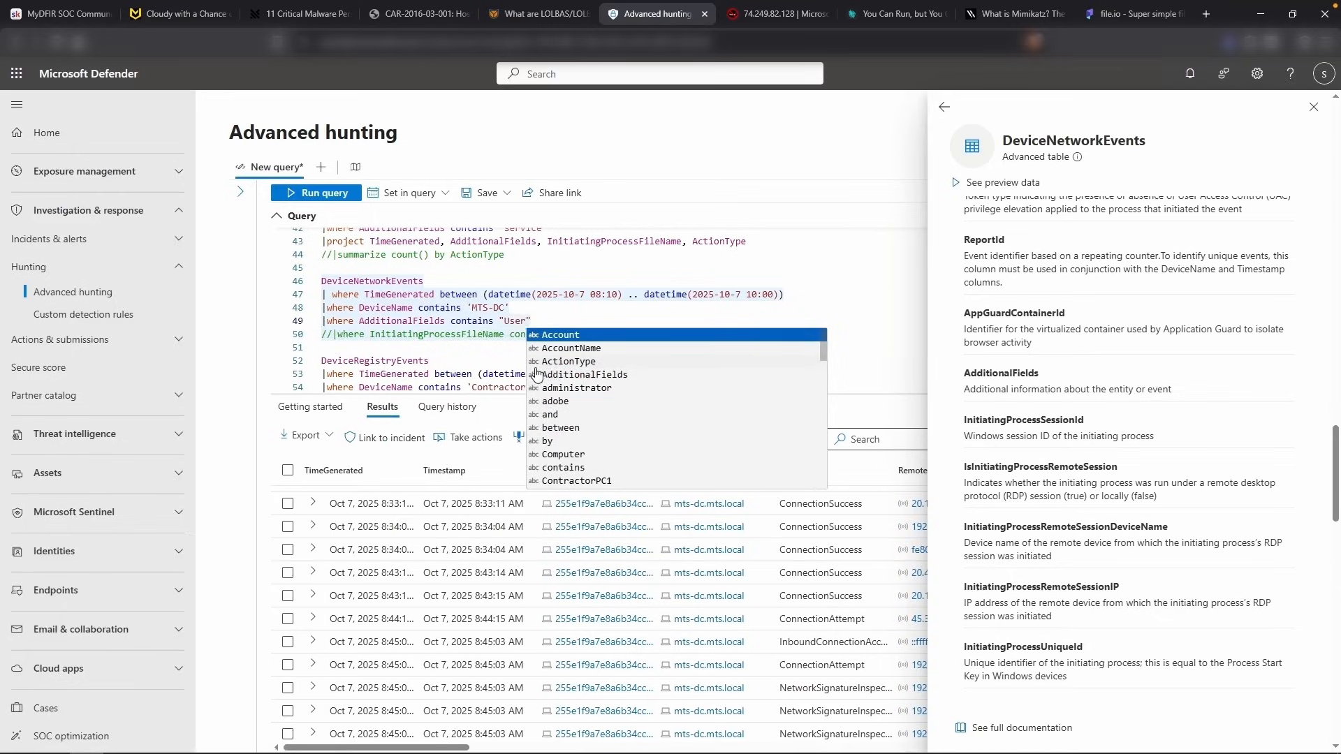
# Set the DeviceNetworkEvents query's DeviceName filter to 'MTS-ContractorPC1', run the query and close the schema reference
pyautogui.moveTo(504, 307); pyautogui.dragTo(476, 306)
pyautogui.write('S')
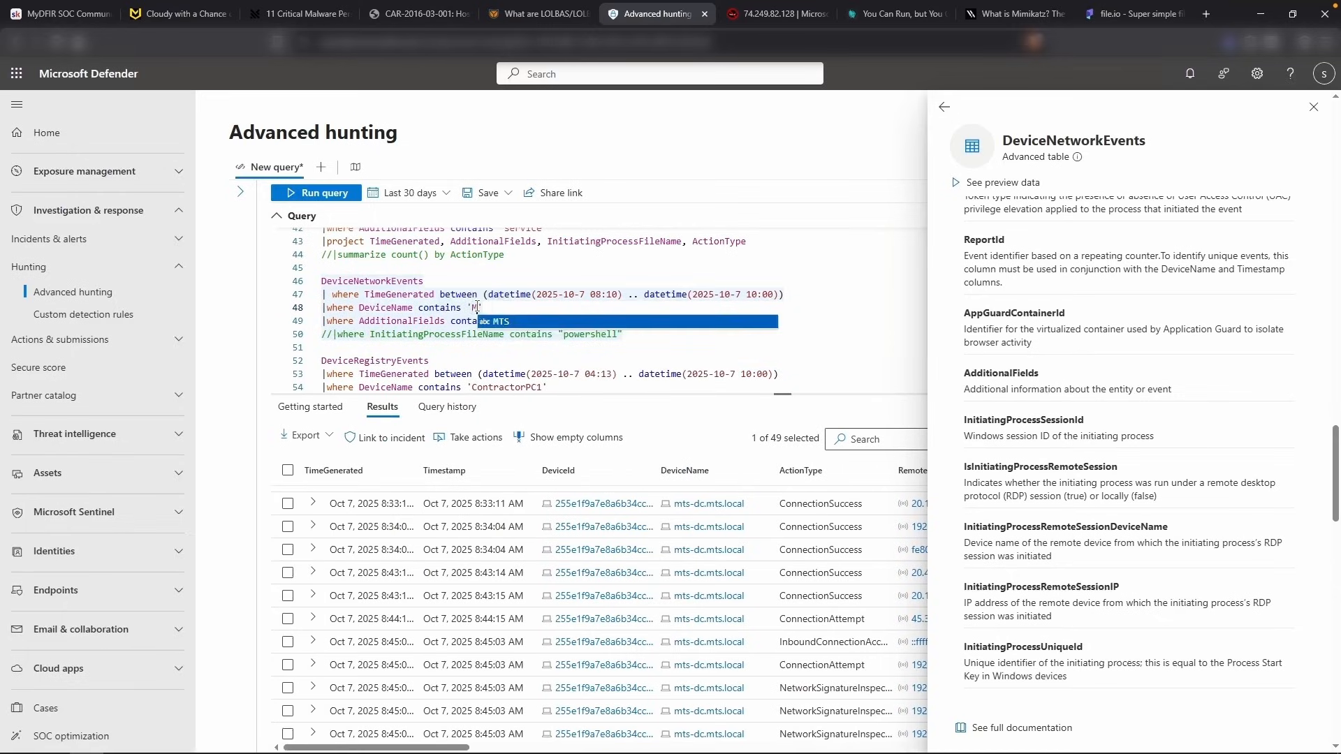
pyautogui.write('-Contractor')
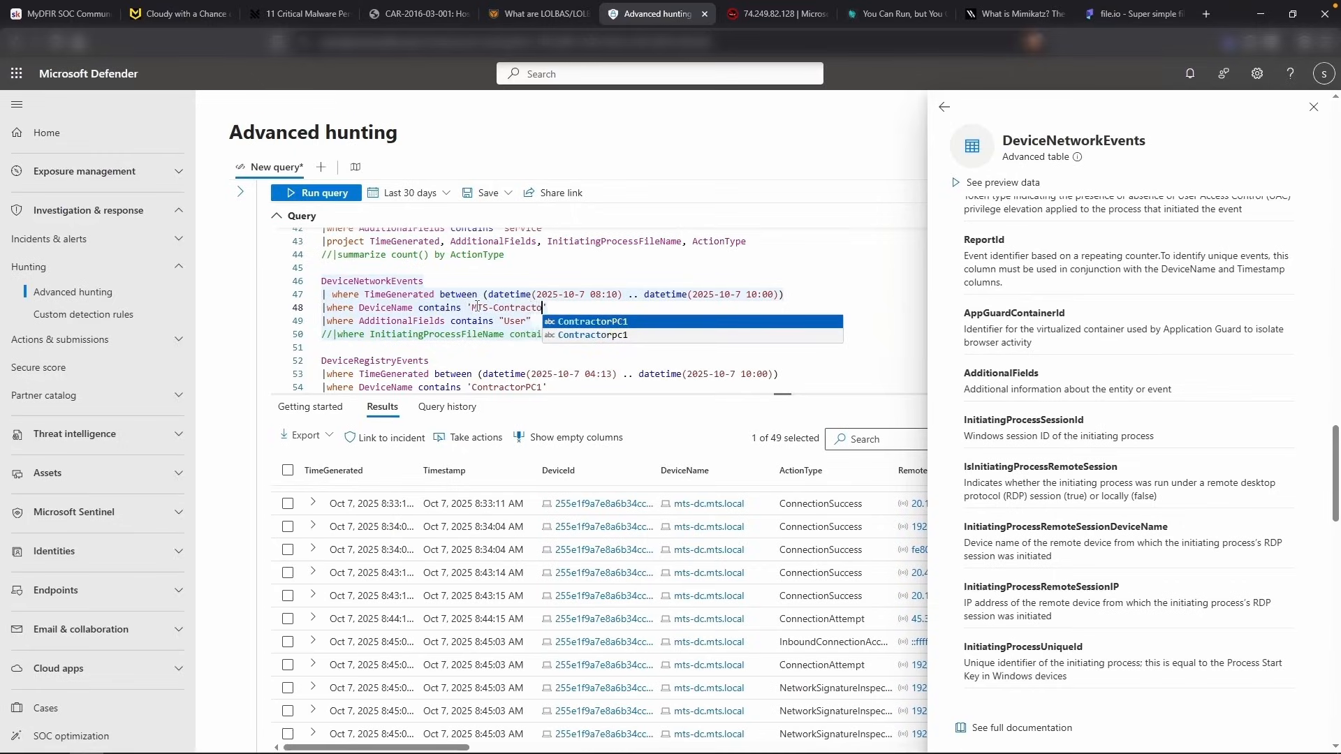
pyautogui.write('PC1')
pyautogui.hotkey('shift', 'Return')
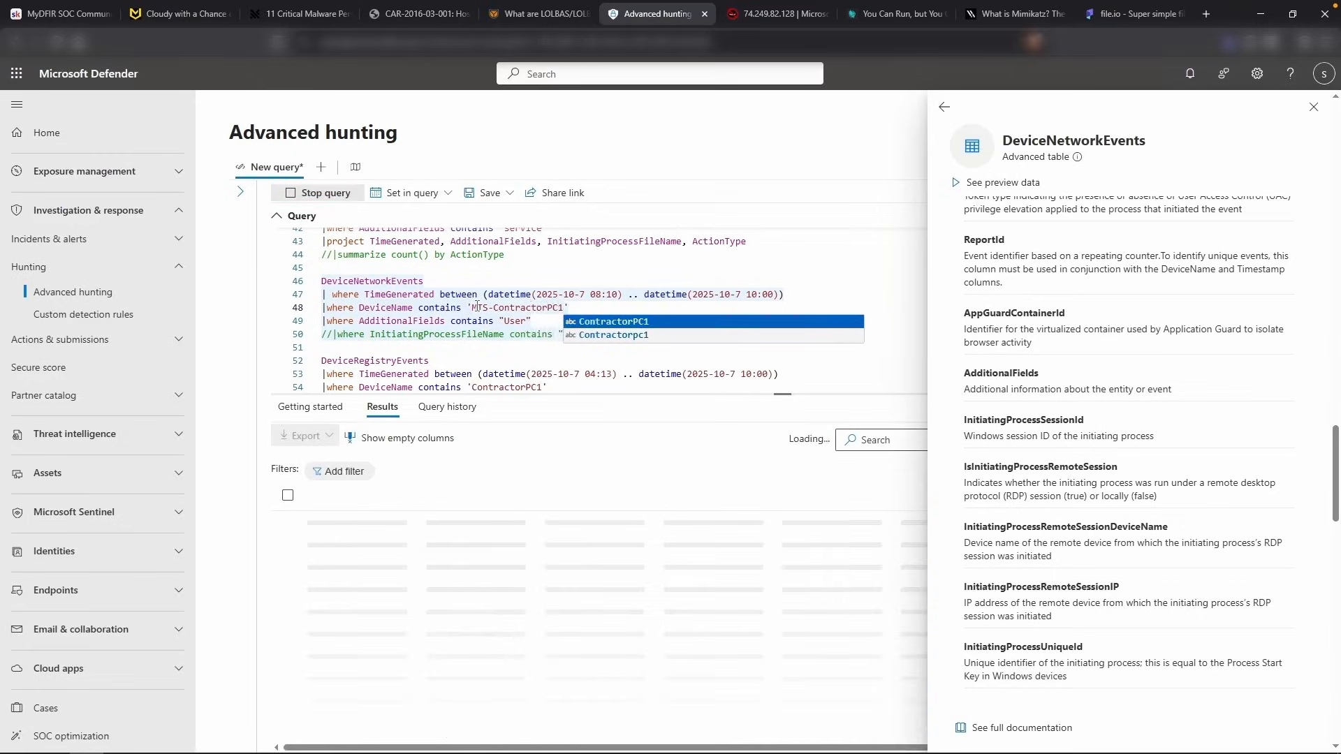
pyautogui.click(1314, 107)
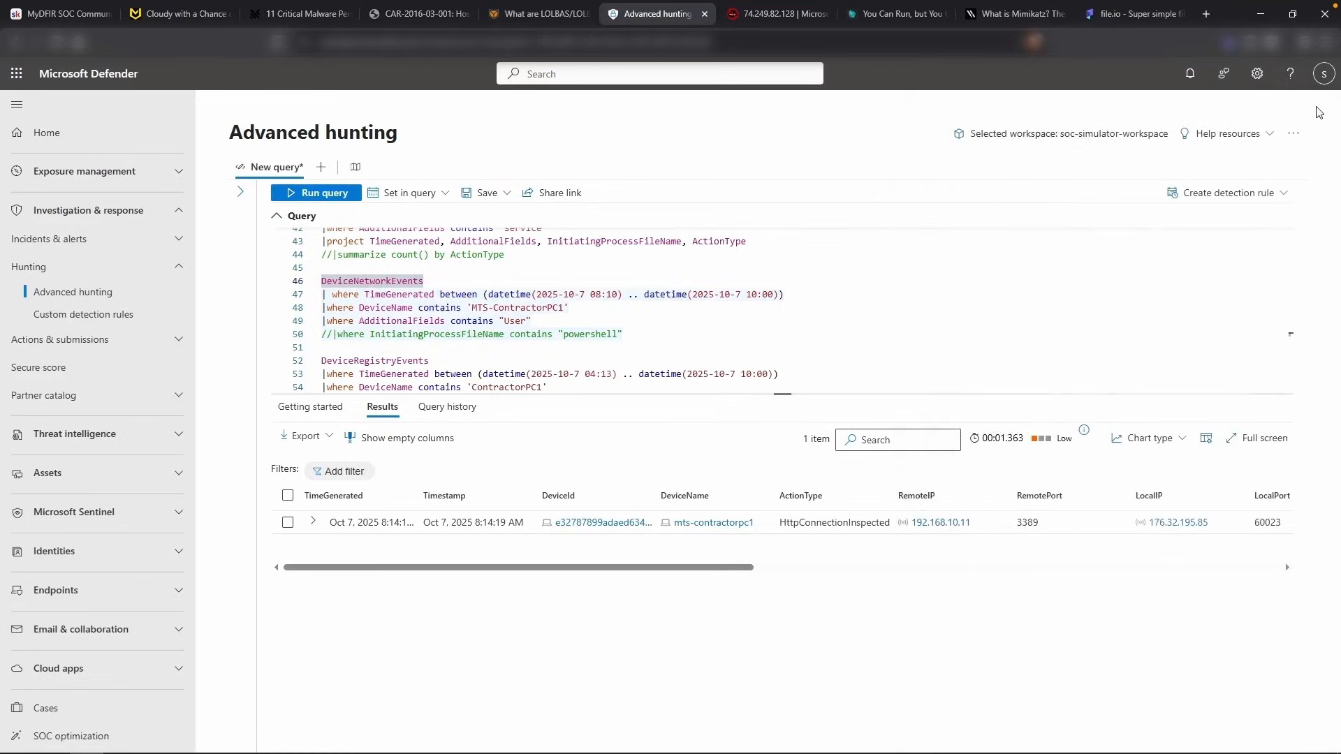
# Set the start of the DeviceNetworkEvents query's time range to 2025-10-7 04:10
pyautogui.doubleClick(595, 294)
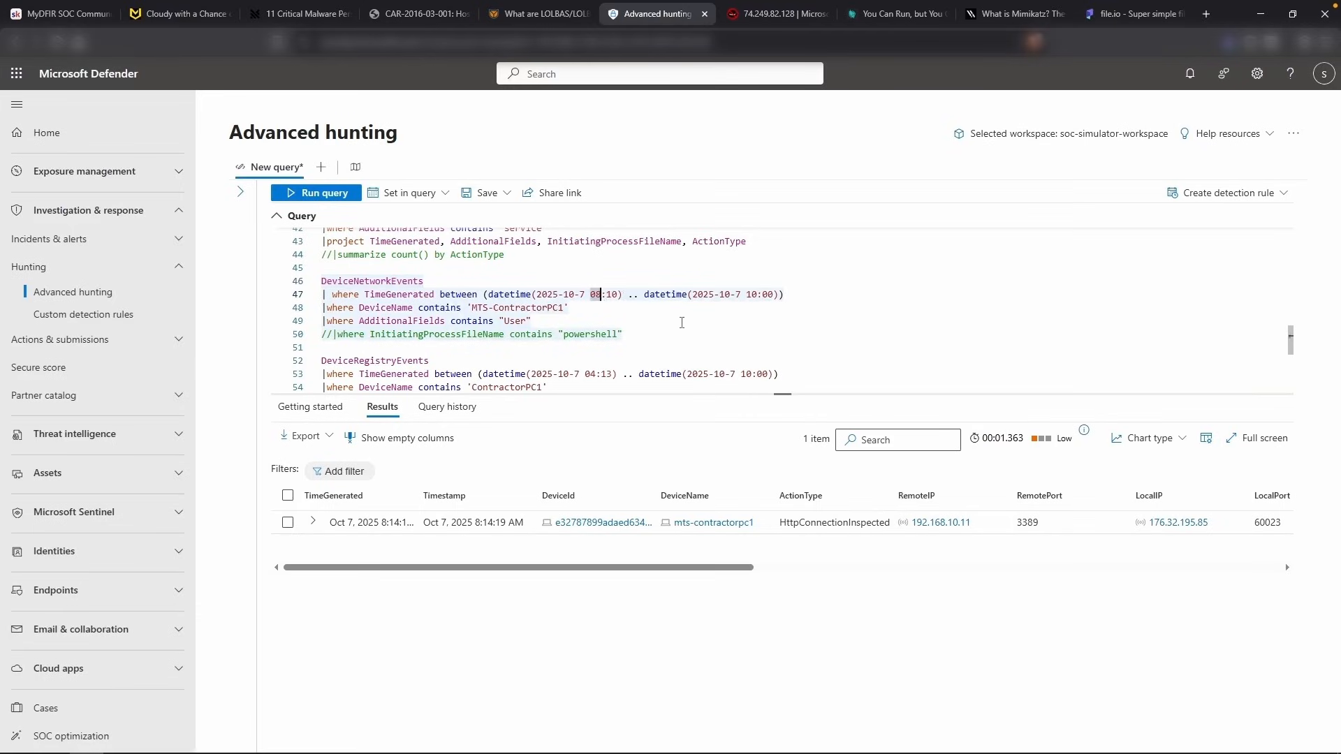
pyautogui.write('04')
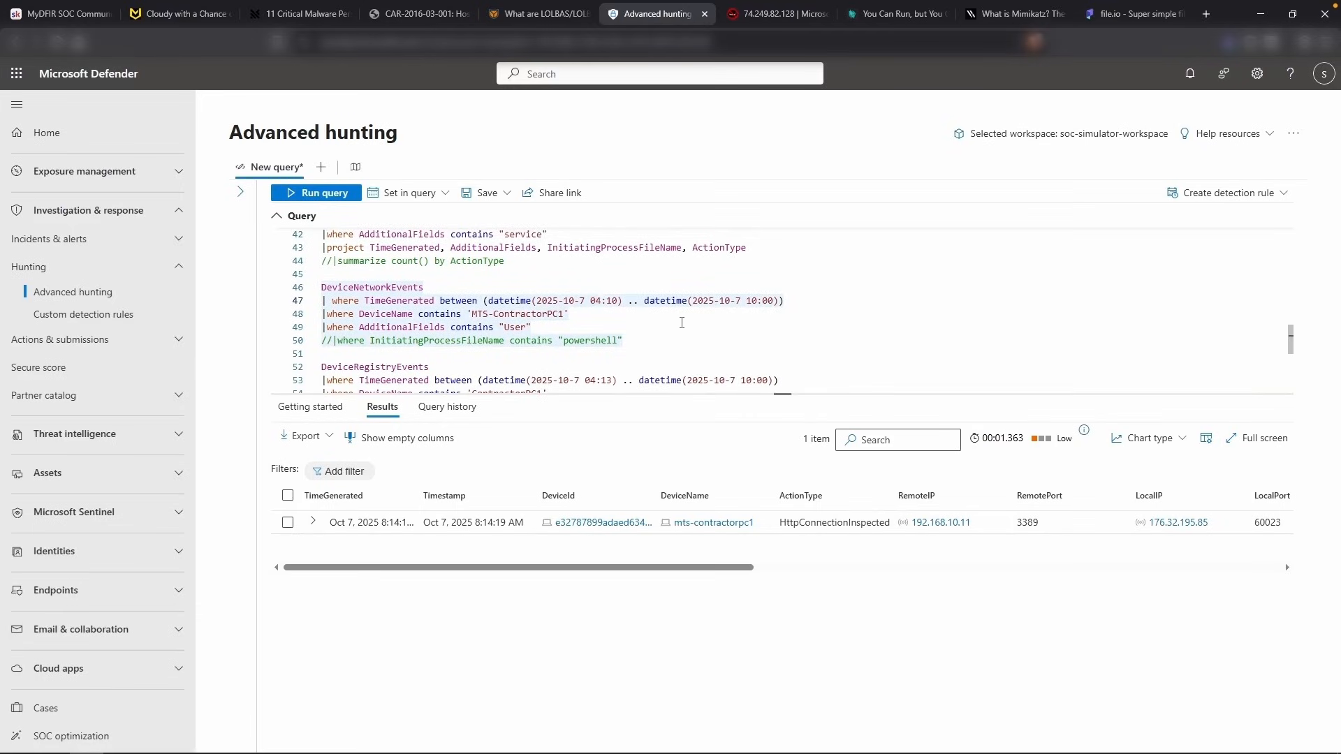
# Set the DeviceNetworkEvents query's start time to 2025-10-7 04:13 and run it
pyautogui.scroll(2, 656, 335)
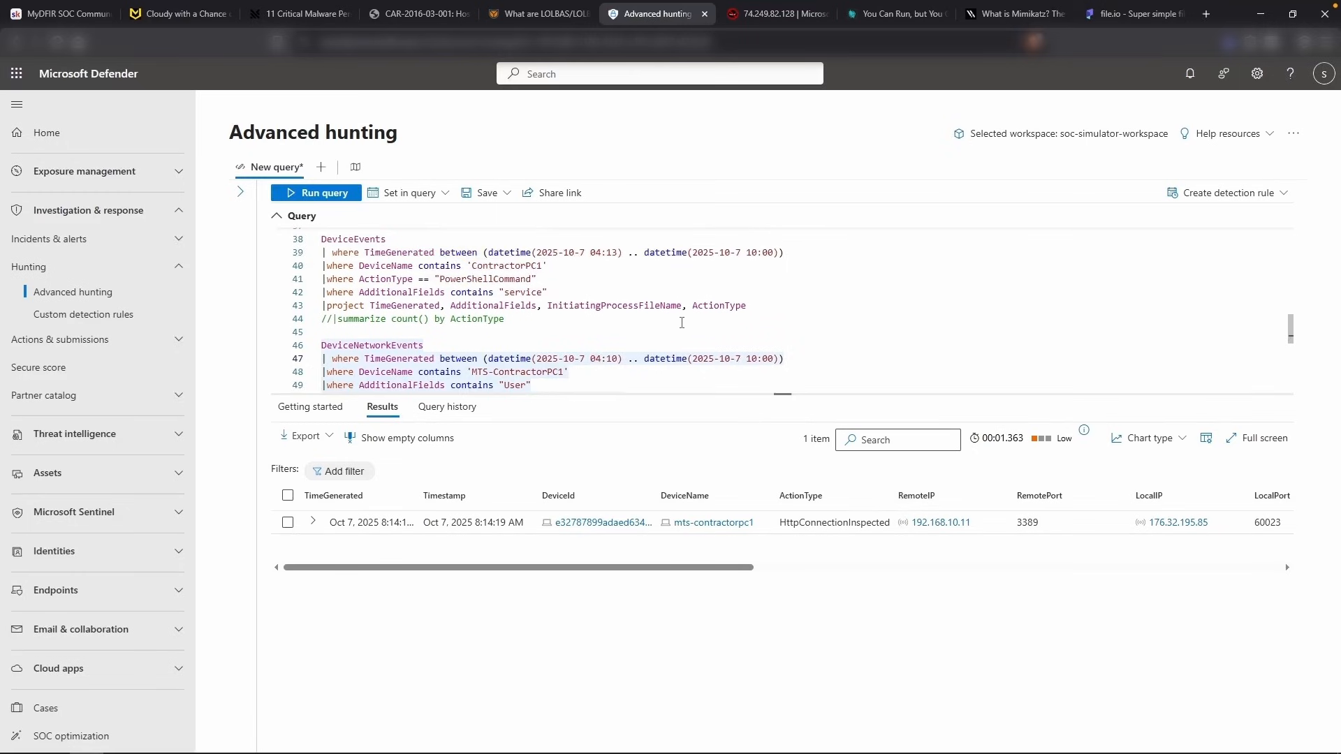
pyautogui.doubleClick(616, 356)
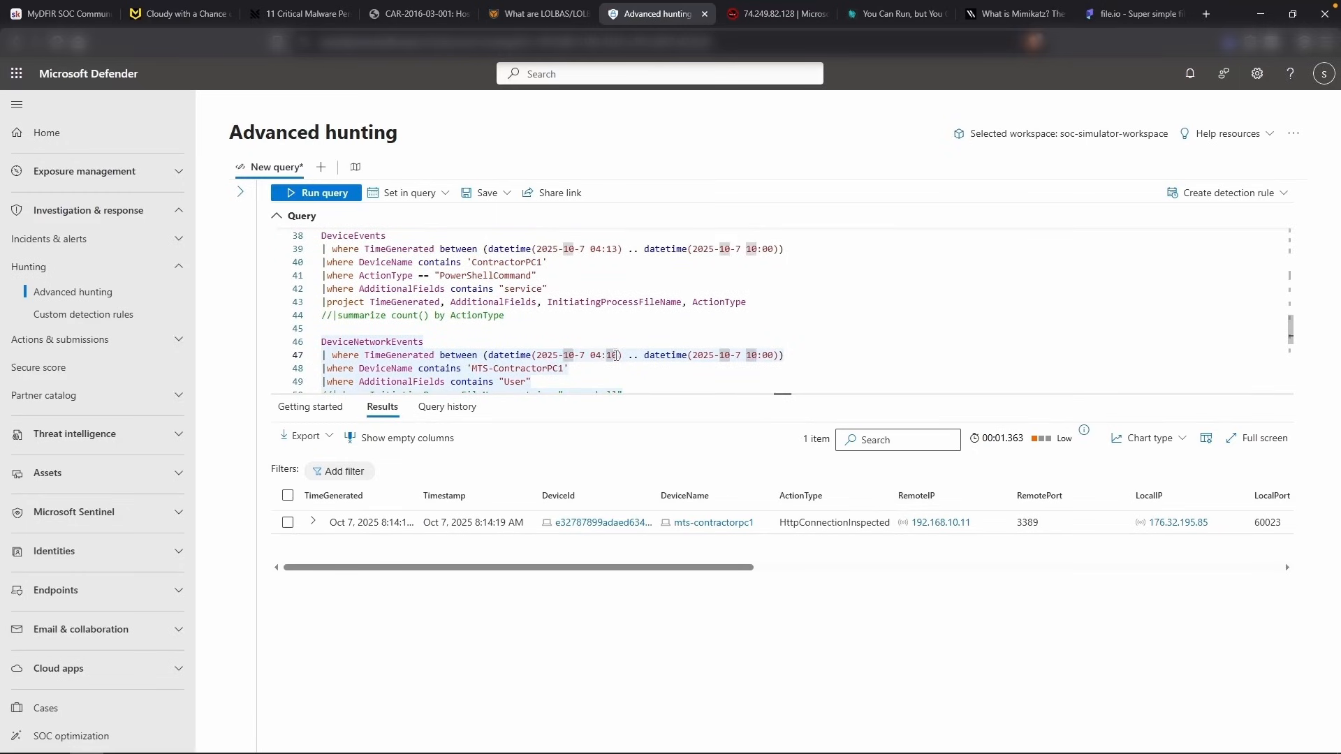
pyautogui.write('13')
pyautogui.hotkey('shift', 'Return')
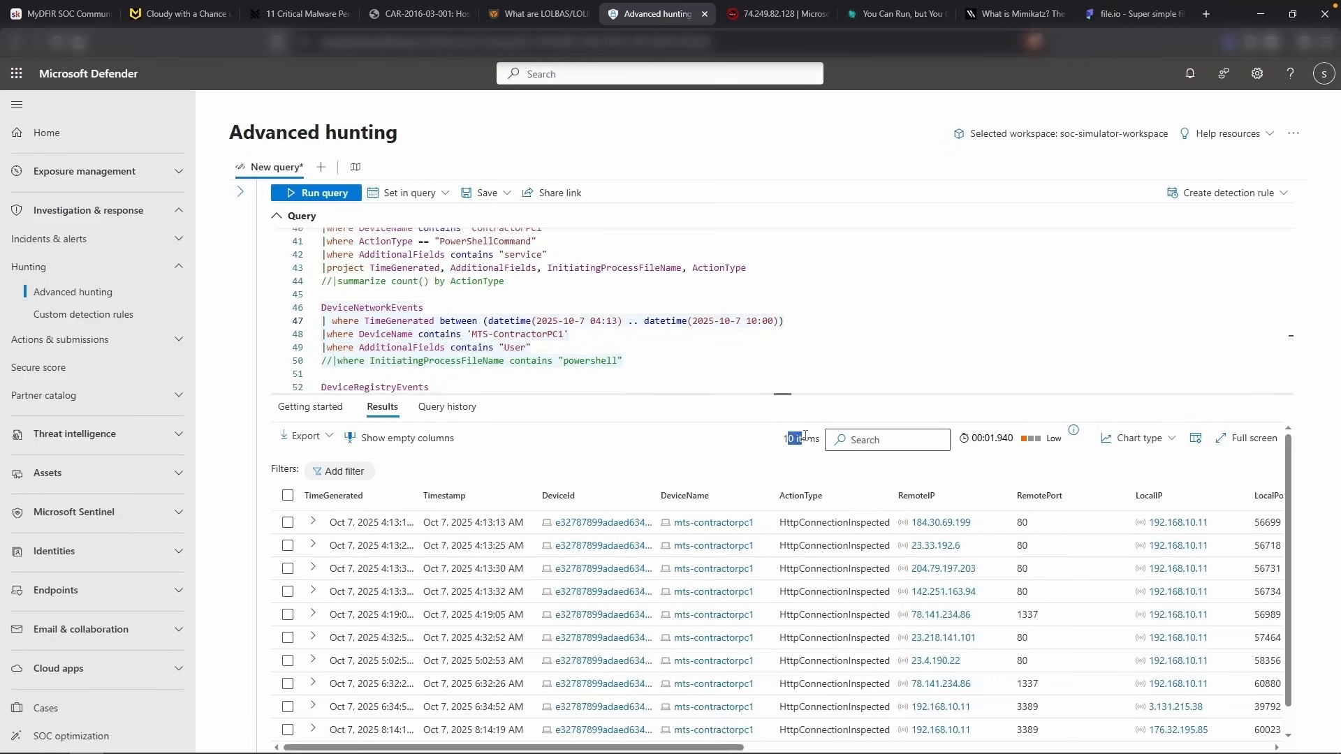
# Inspect the first result record and show all its AdditionalFields rows to locate the user_agent key
pyautogui.click(802, 525)
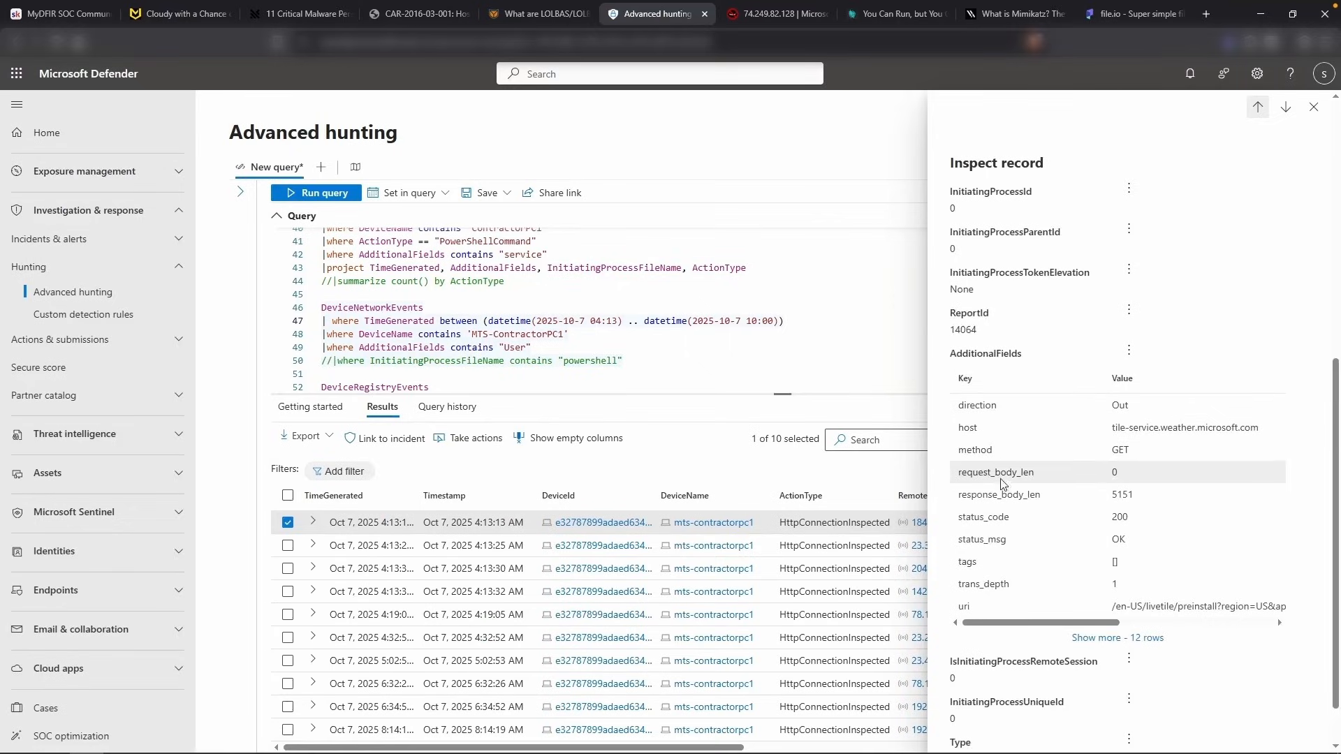
pyautogui.click(1110, 637)
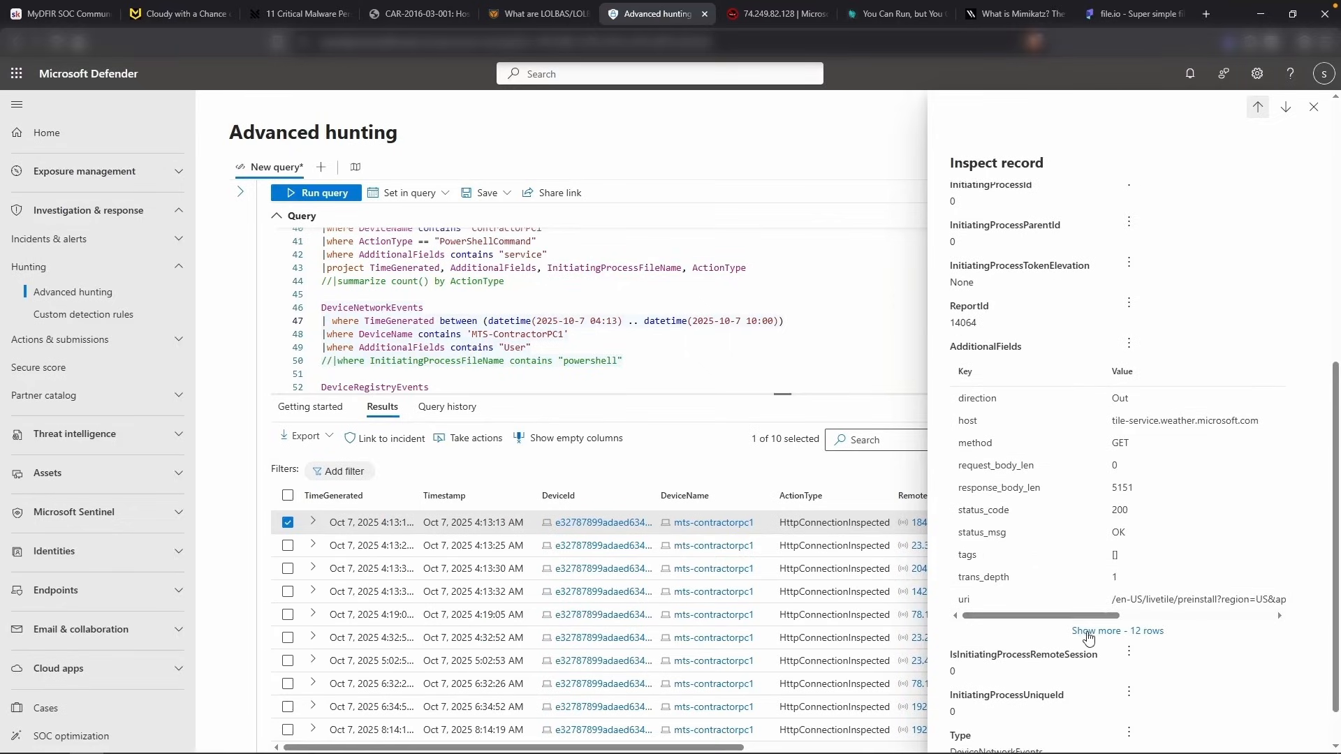
pyautogui.scroll(-1, 1083, 629)
pyautogui.moveTo(1006, 613); pyautogui.dragTo(962, 613)
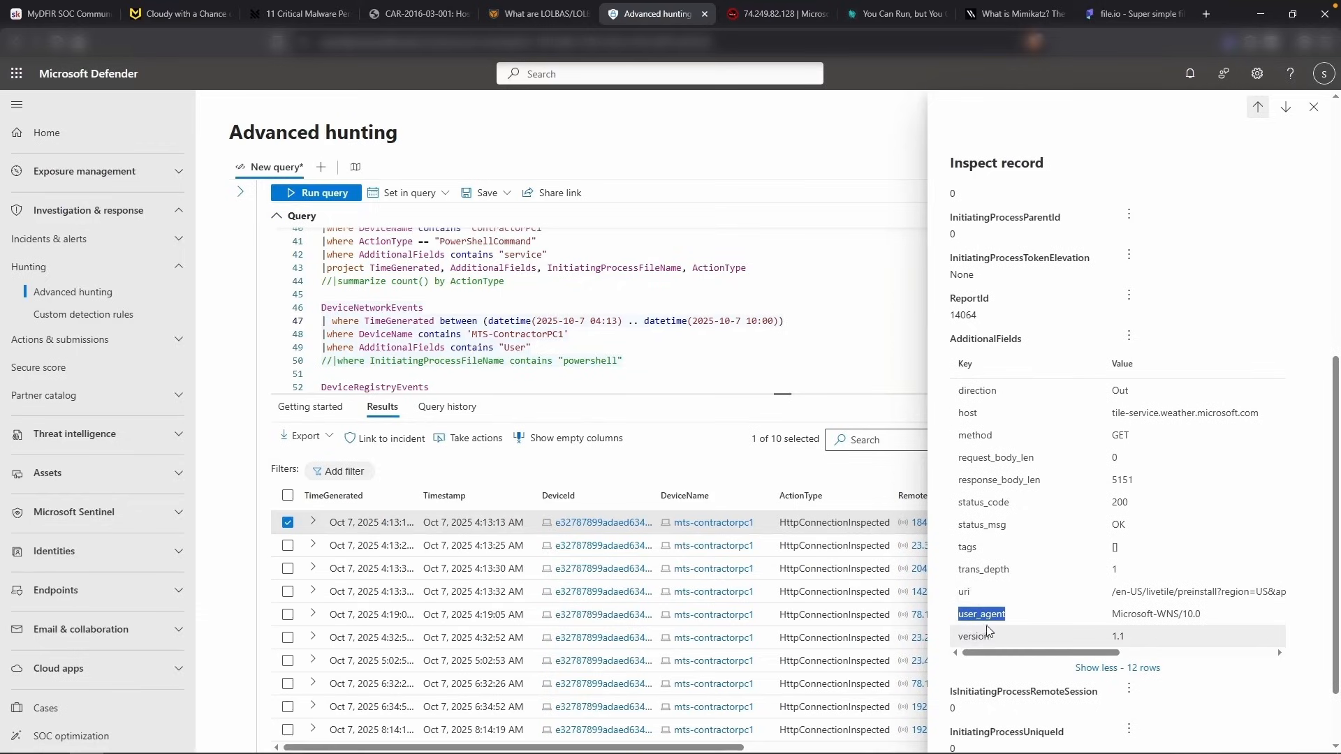
# Try to point the DeviceNetworkEvents "User" filter at AdditionalFields.user_agent
pyautogui.click(541, 320)
pyautogui.click(444, 349)
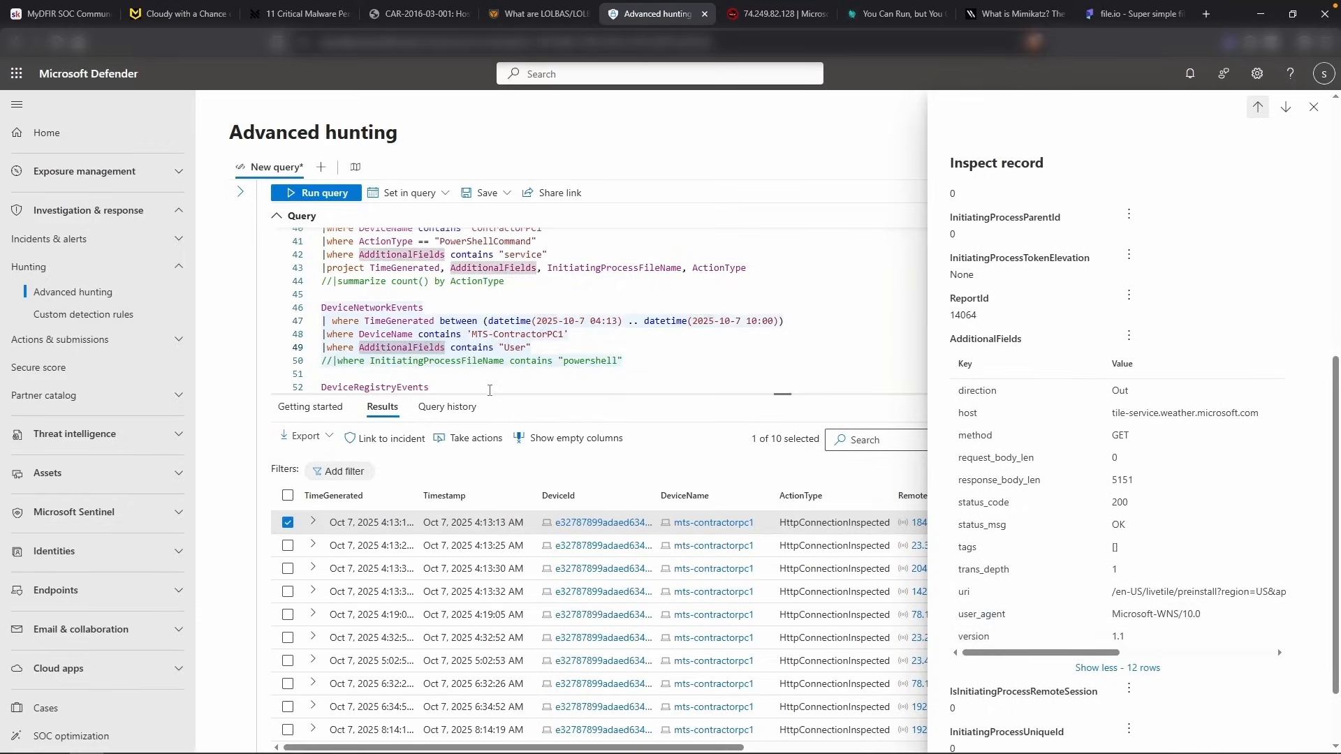
pyautogui.scroll(-1, 489, 389)
pyautogui.write('.user_agen')
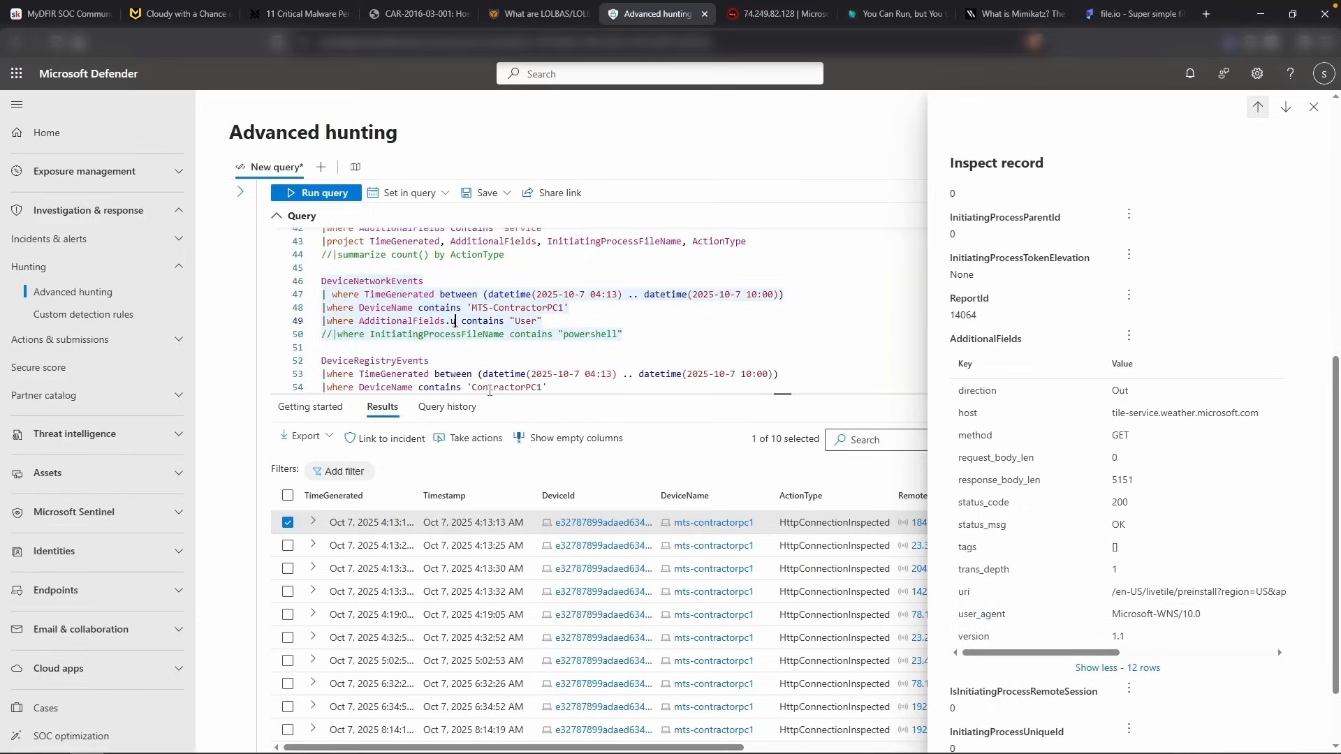
pyautogui.write('t')
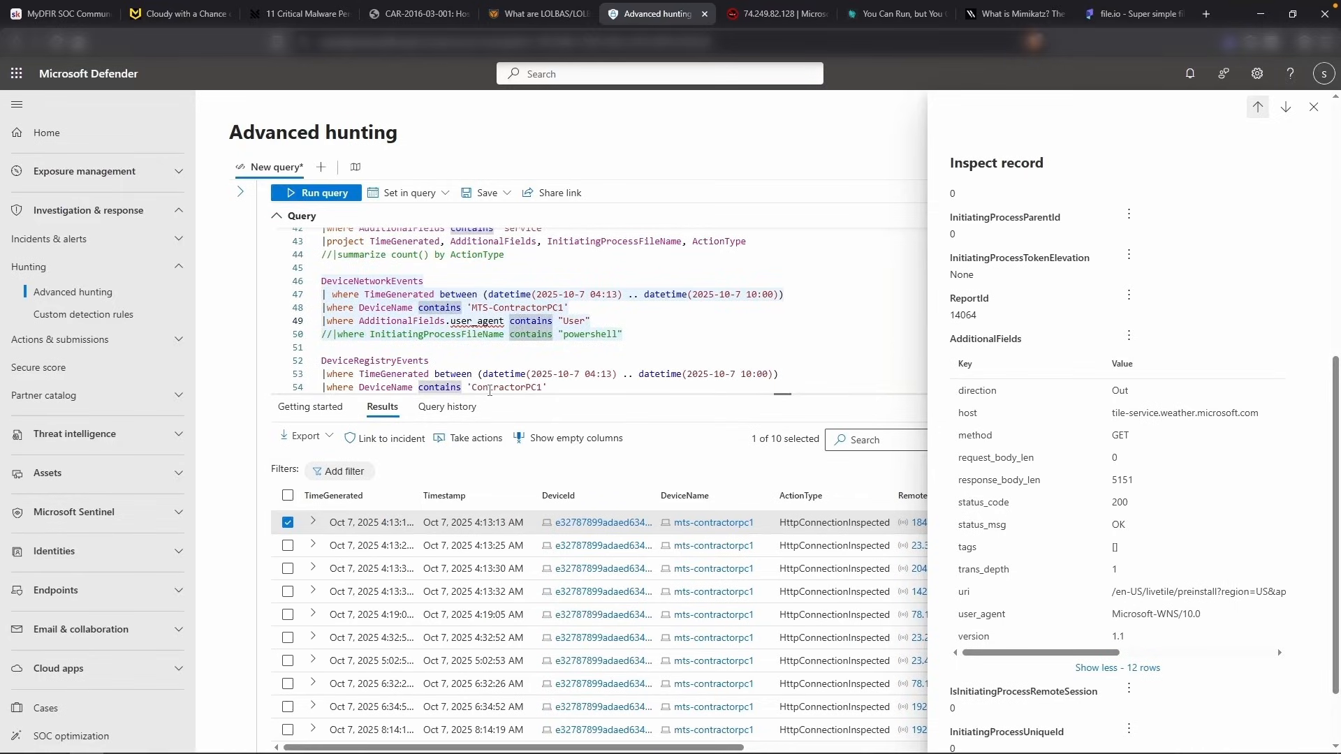
# Expand the first result's AdditionalFields and include its user_agent value Microsoft-WNS/10.0 as a filter in the query
pyautogui.click(313, 522)
pyautogui.scroll(-3, 503, 620)
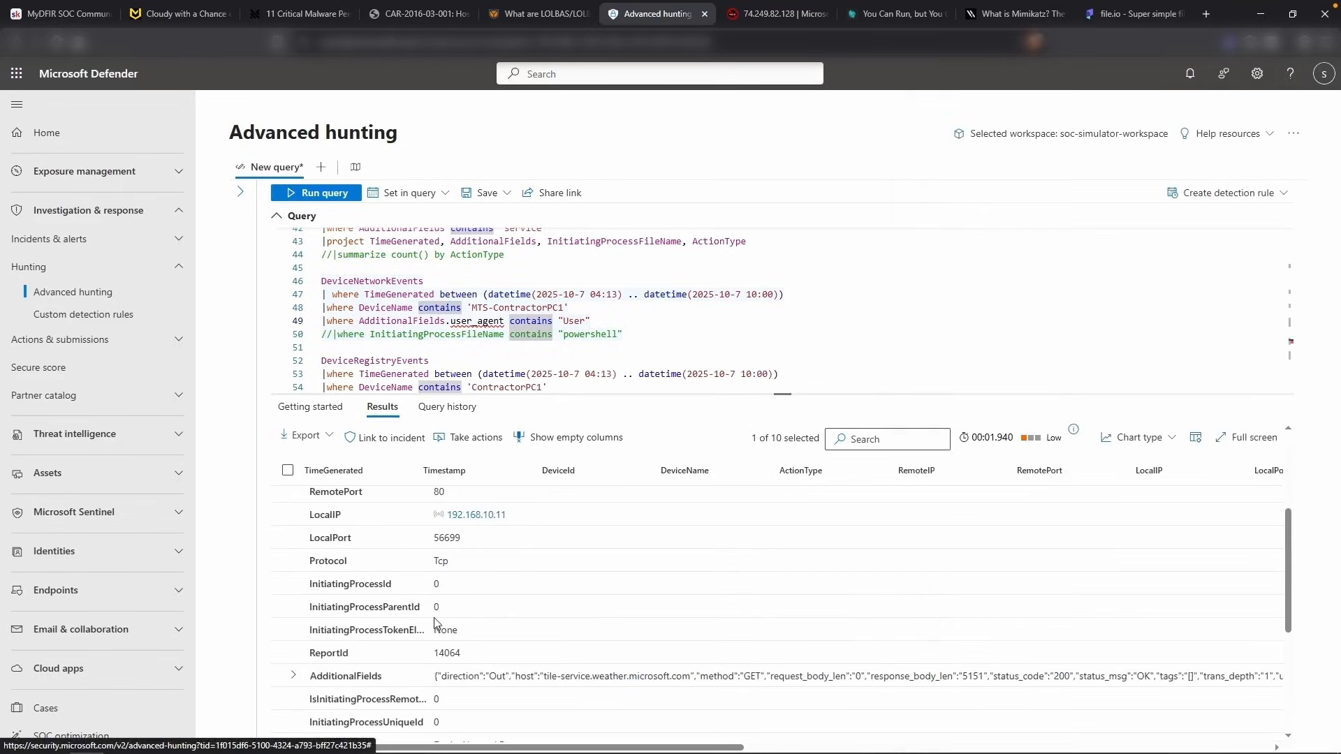
pyautogui.scroll(-1, 316, 649)
pyautogui.click(293, 668)
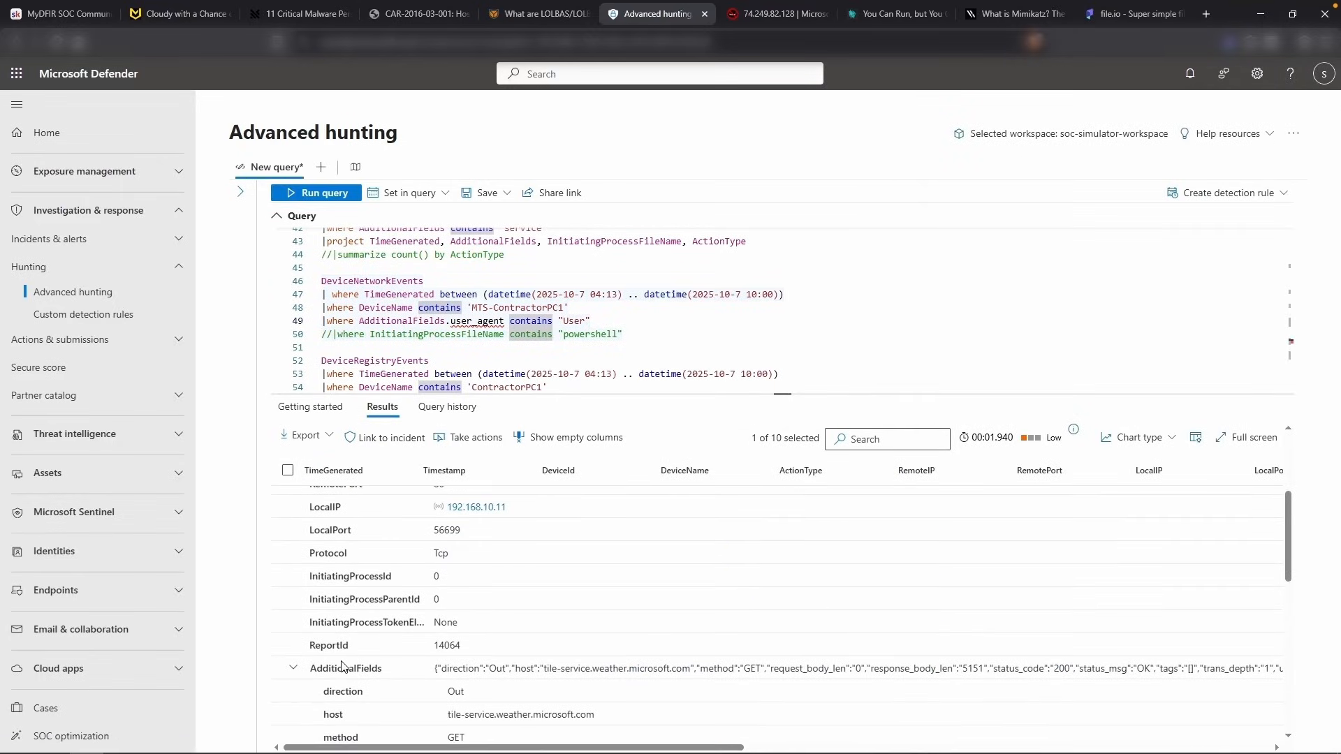
pyautogui.scroll(-1, 357, 661)
pyautogui.scroll(-3, 357, 661)
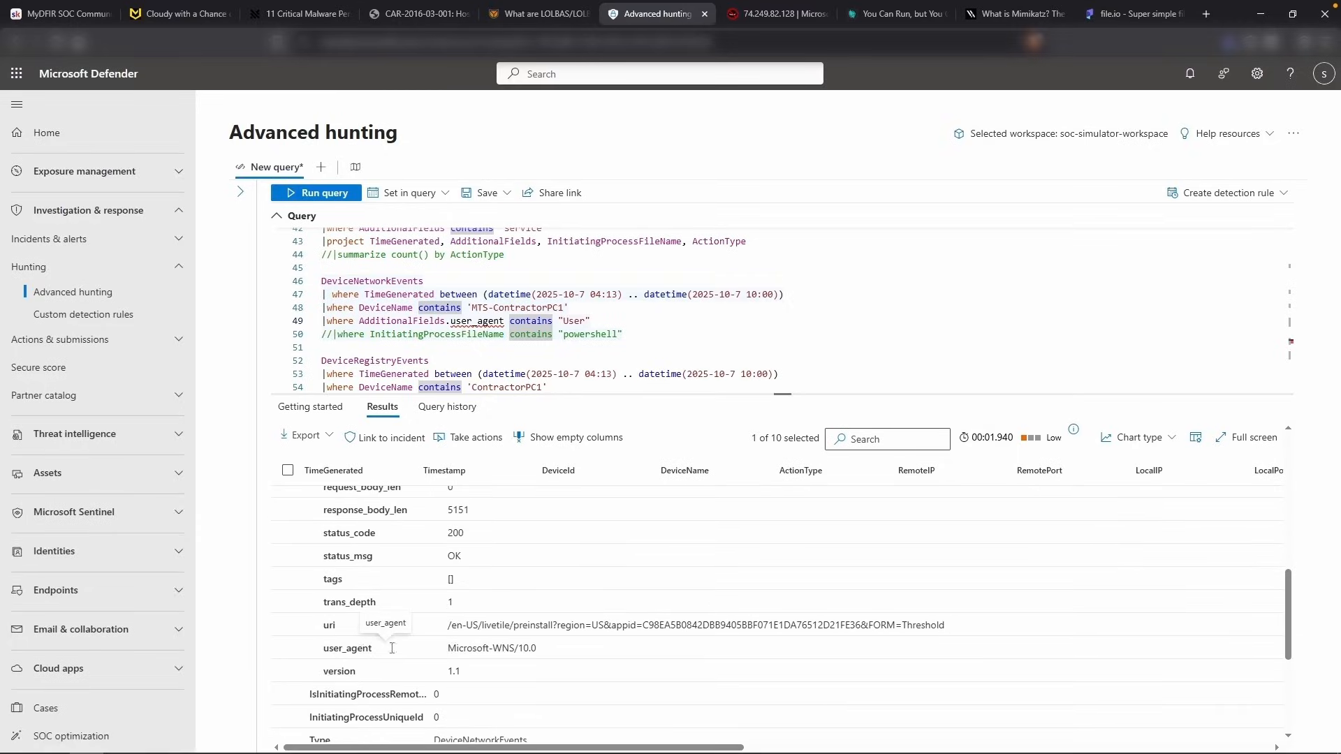
pyautogui.rightClick(507, 648)
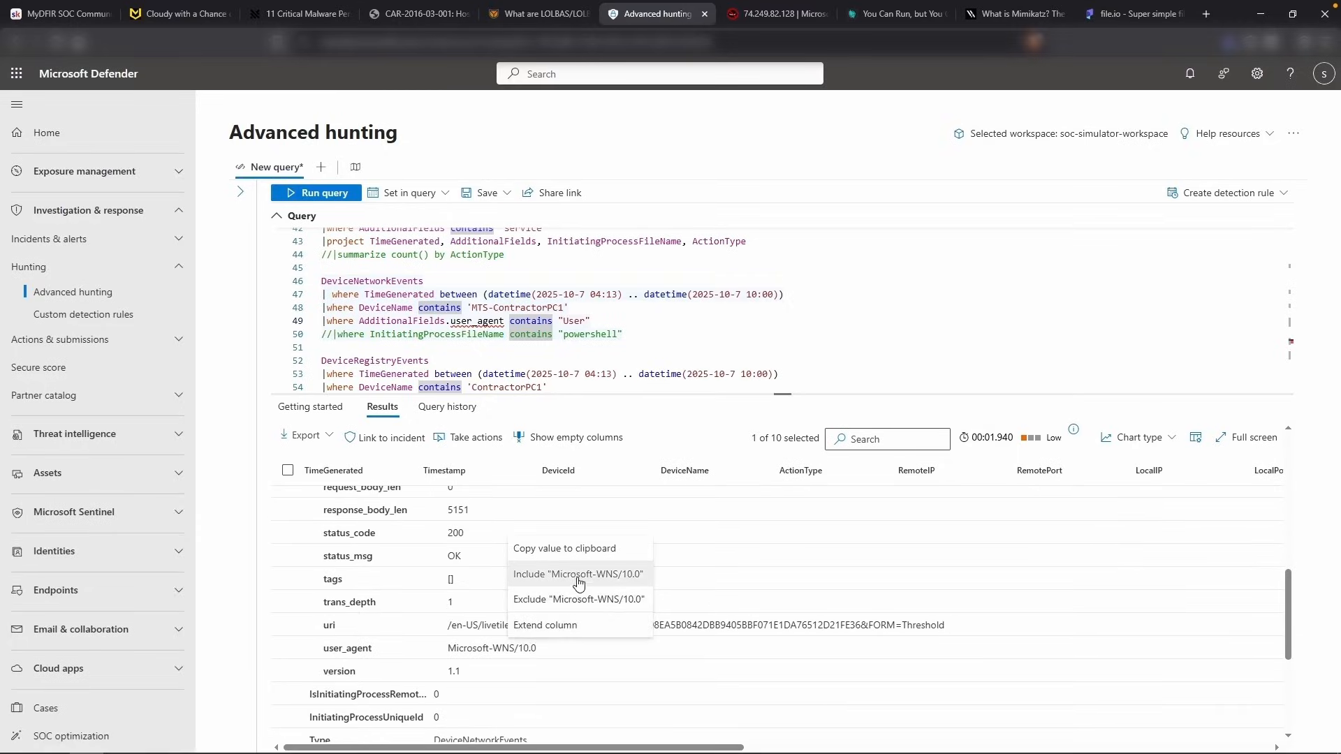
pyautogui.click(562, 575)
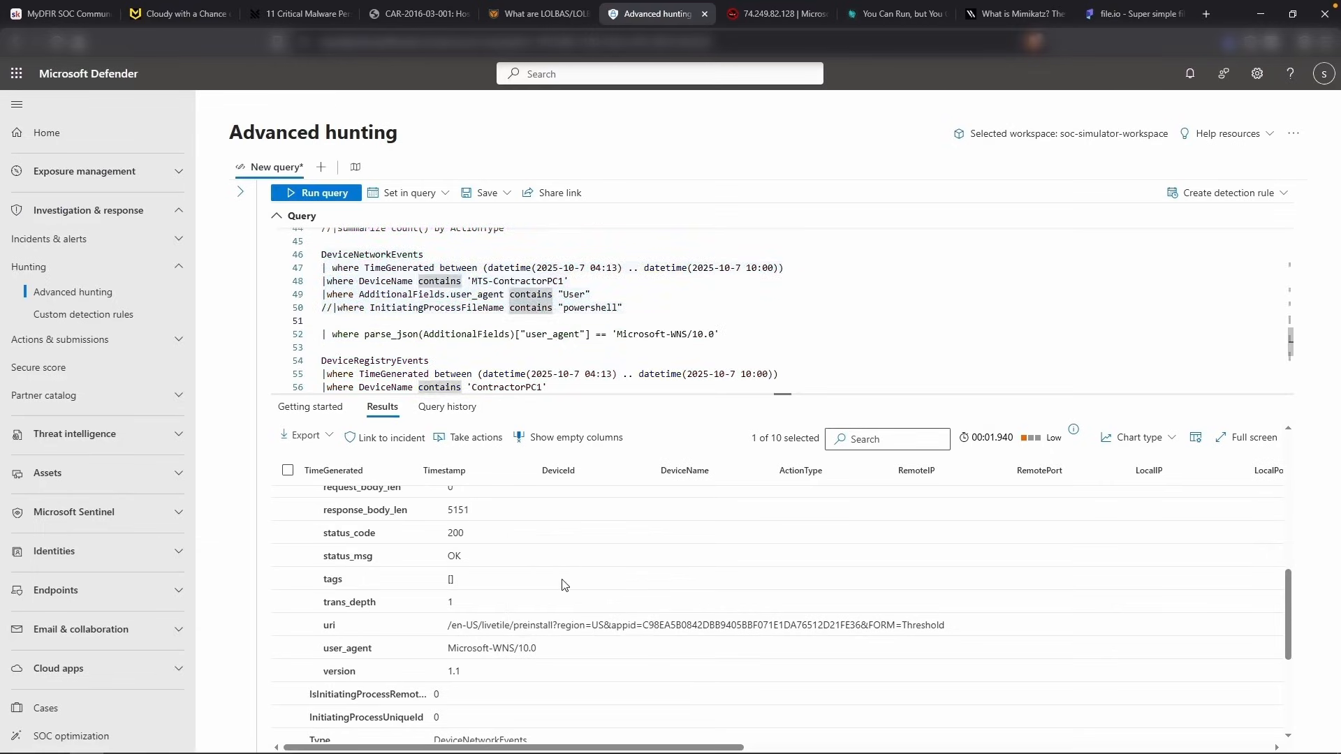
# Replace both user agent filters with | where parse_json(AdditionalFields)["user_agent"] != "" and run the query
pyautogui.tripleClick(511, 332)
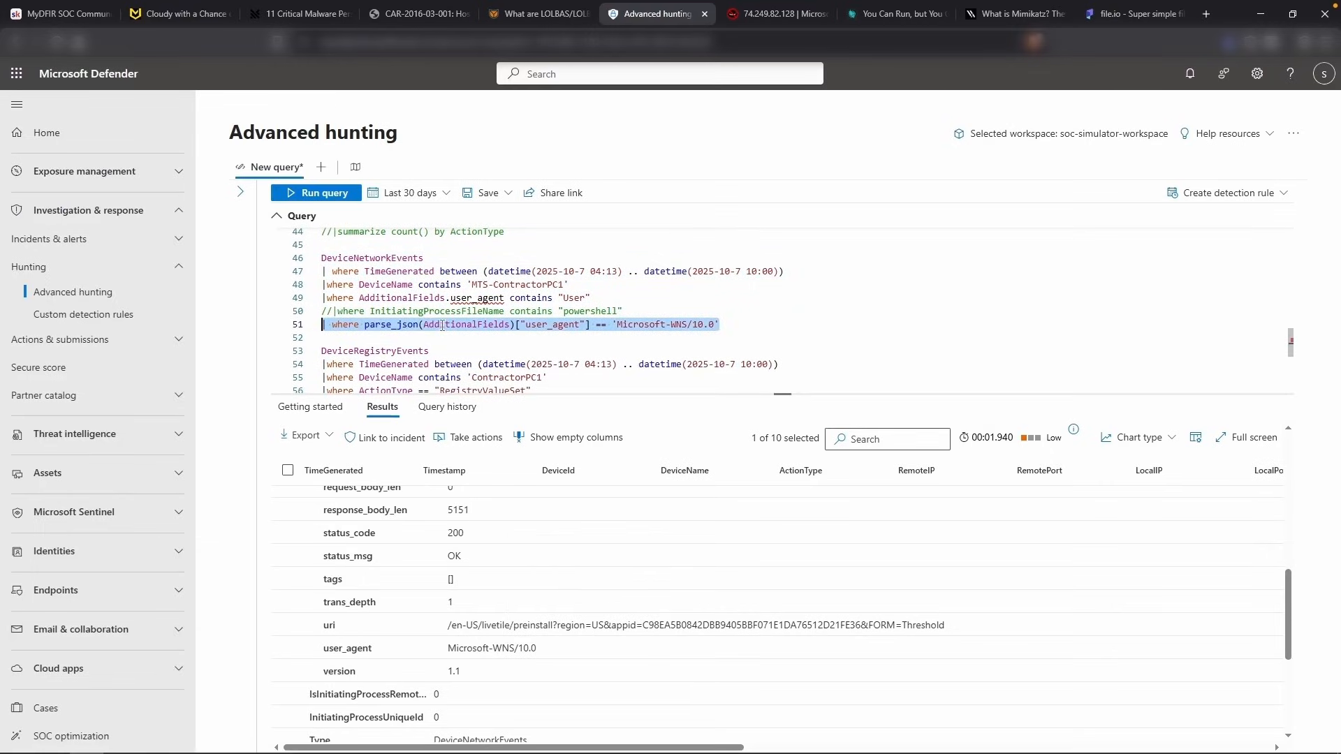
pyautogui.press('BackSpace')
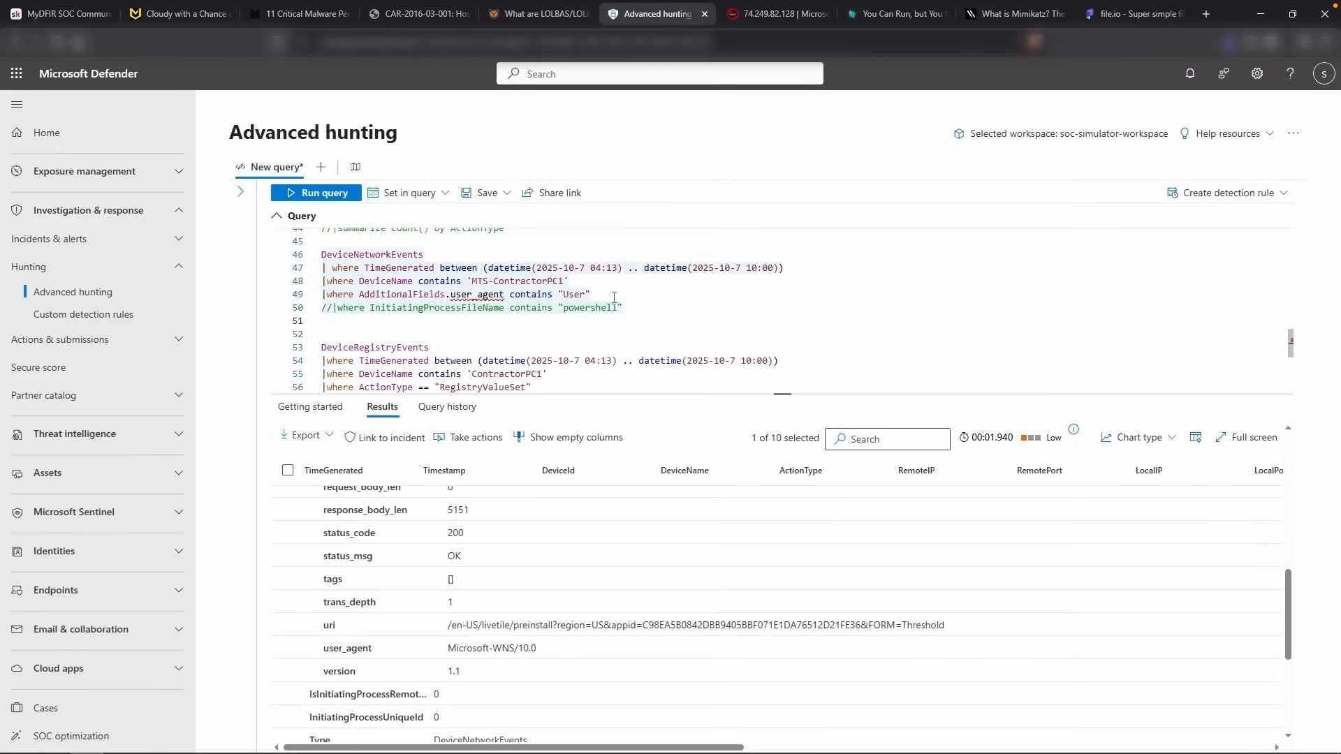
pyautogui.tripleClick(371, 296)
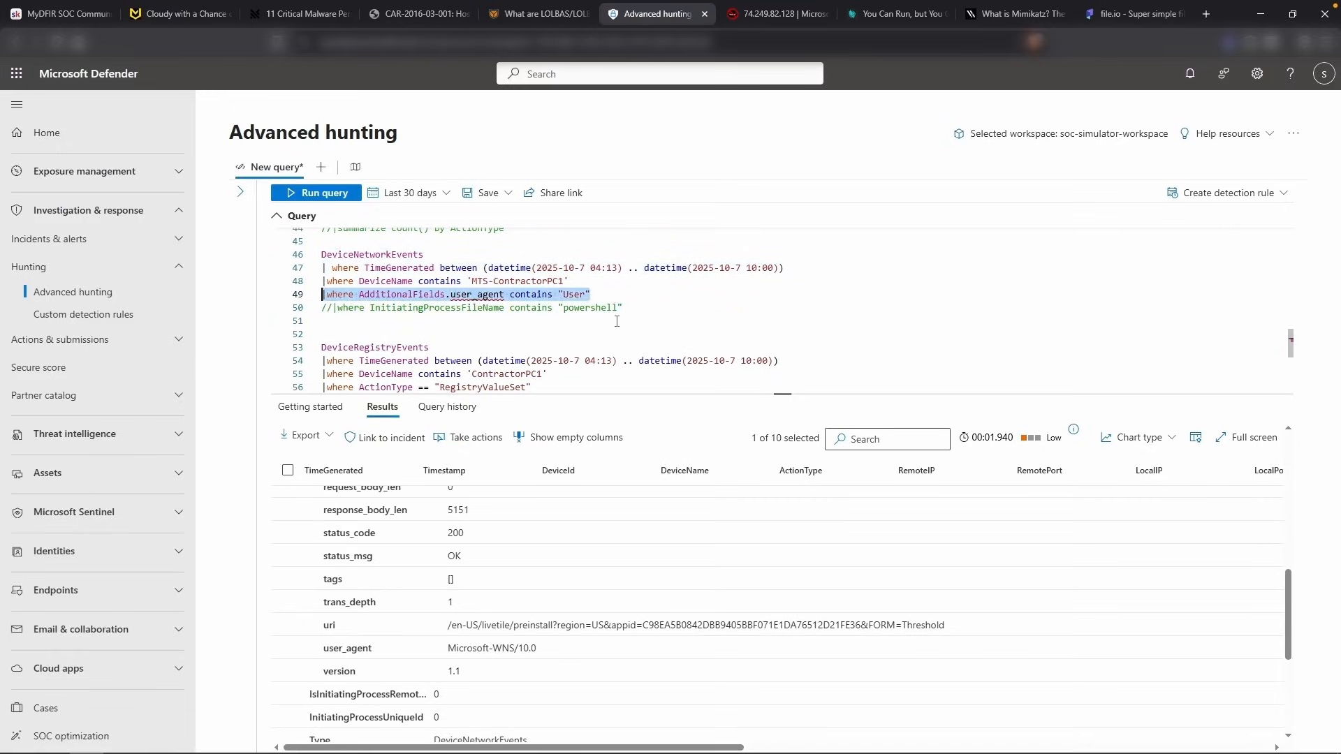
pyautogui.write('| where parse_json(AdditionalFields)["user_agent"] != ""')
pyautogui.hotkey('shift', 'Return')
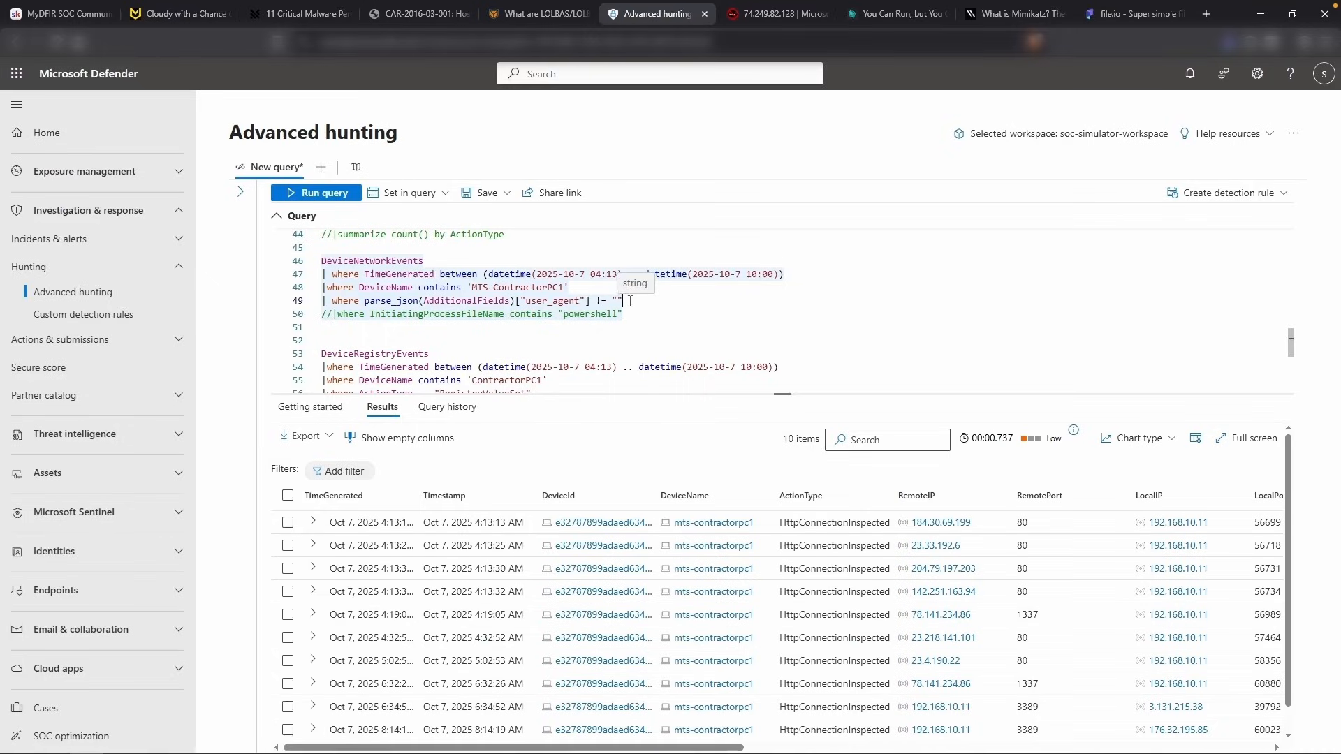
# Take the attacker's IP from the Notepad timeline, add |where RemoteIP == "78.141.234.86" to the DeviceNetworkEvents query, and run it
pyautogui.hotkey('alt', 'Tab')
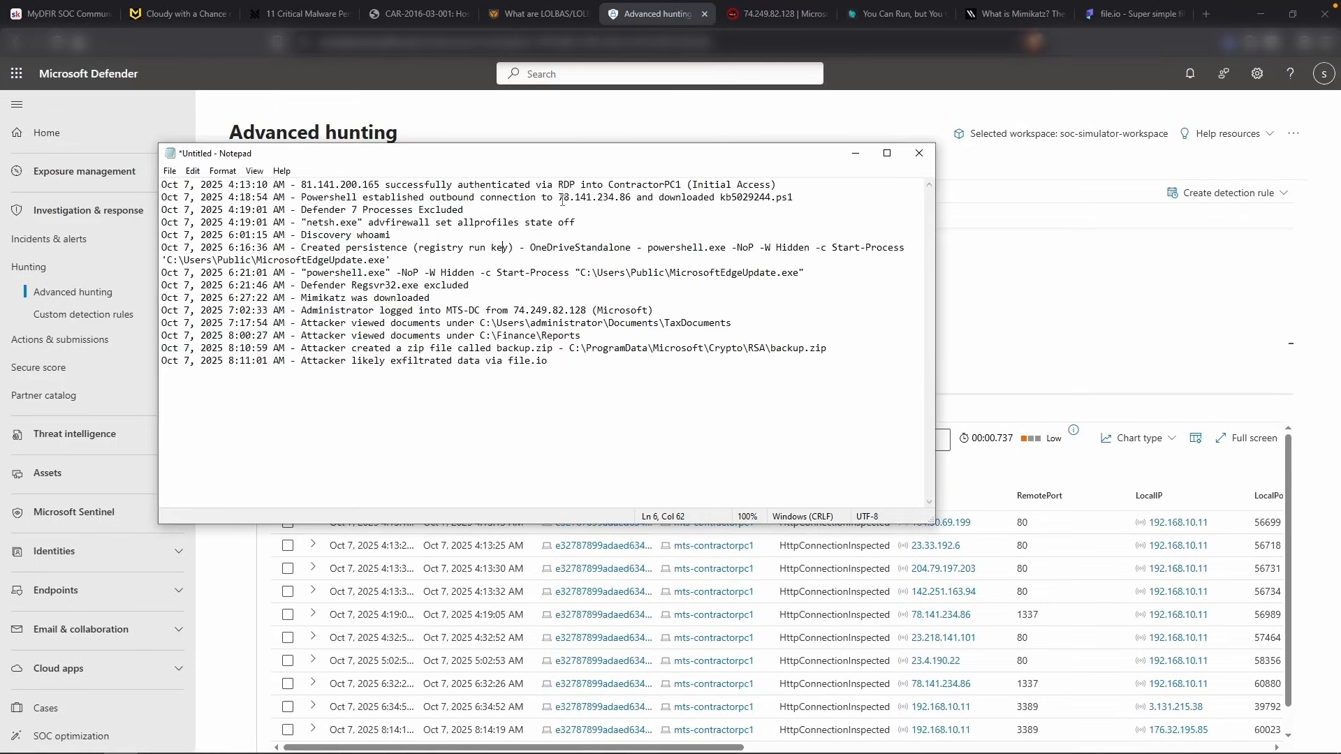
pyautogui.moveTo(559, 197); pyautogui.dragTo(630, 199)
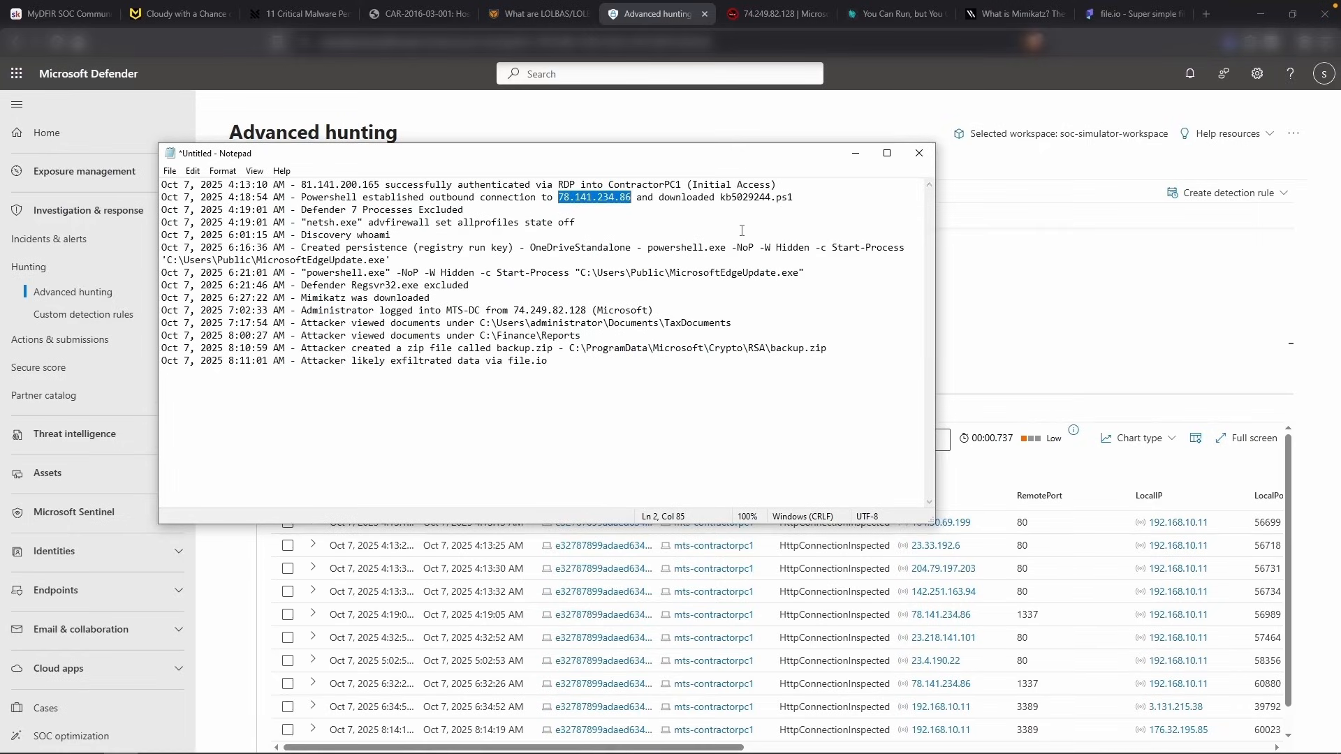
pyautogui.hotkey('alt', 'Tab')
pyautogui.press('Down')
pyautogui.write('|wh')
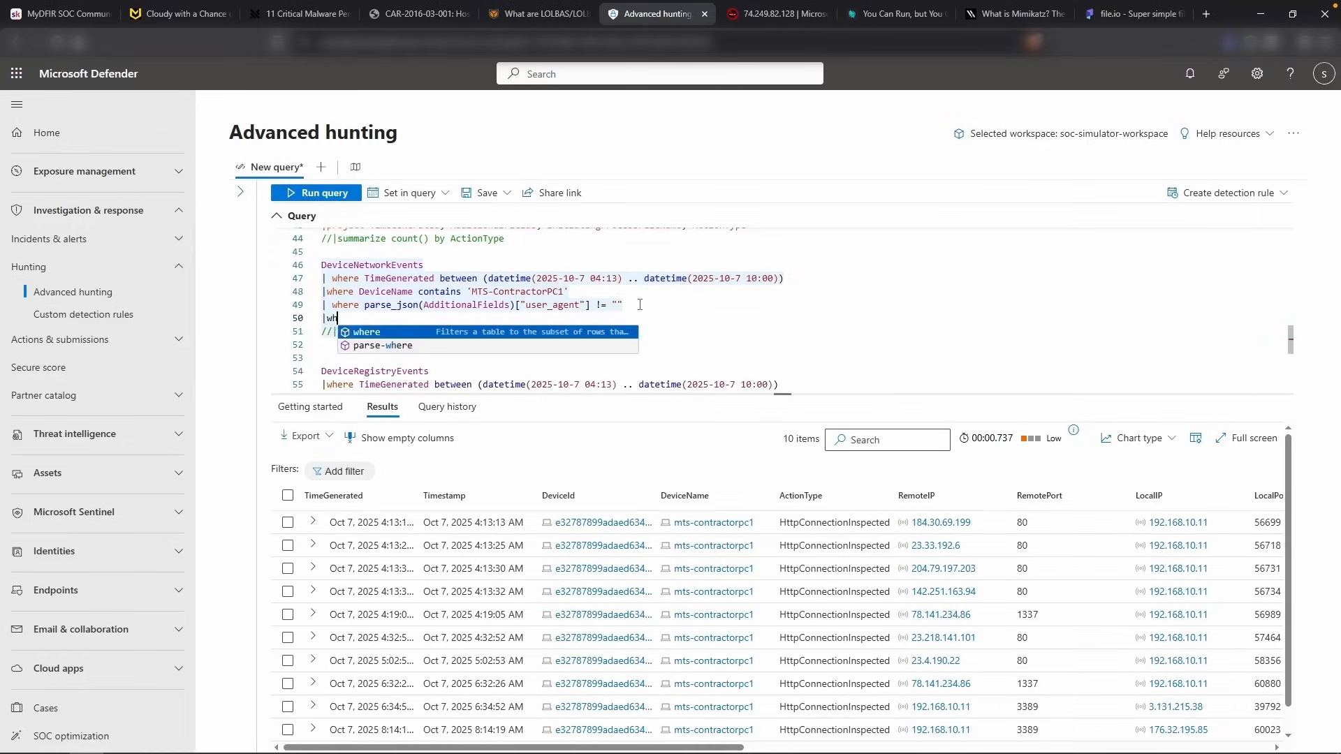
pyautogui.write('ere RemoteIP == "')
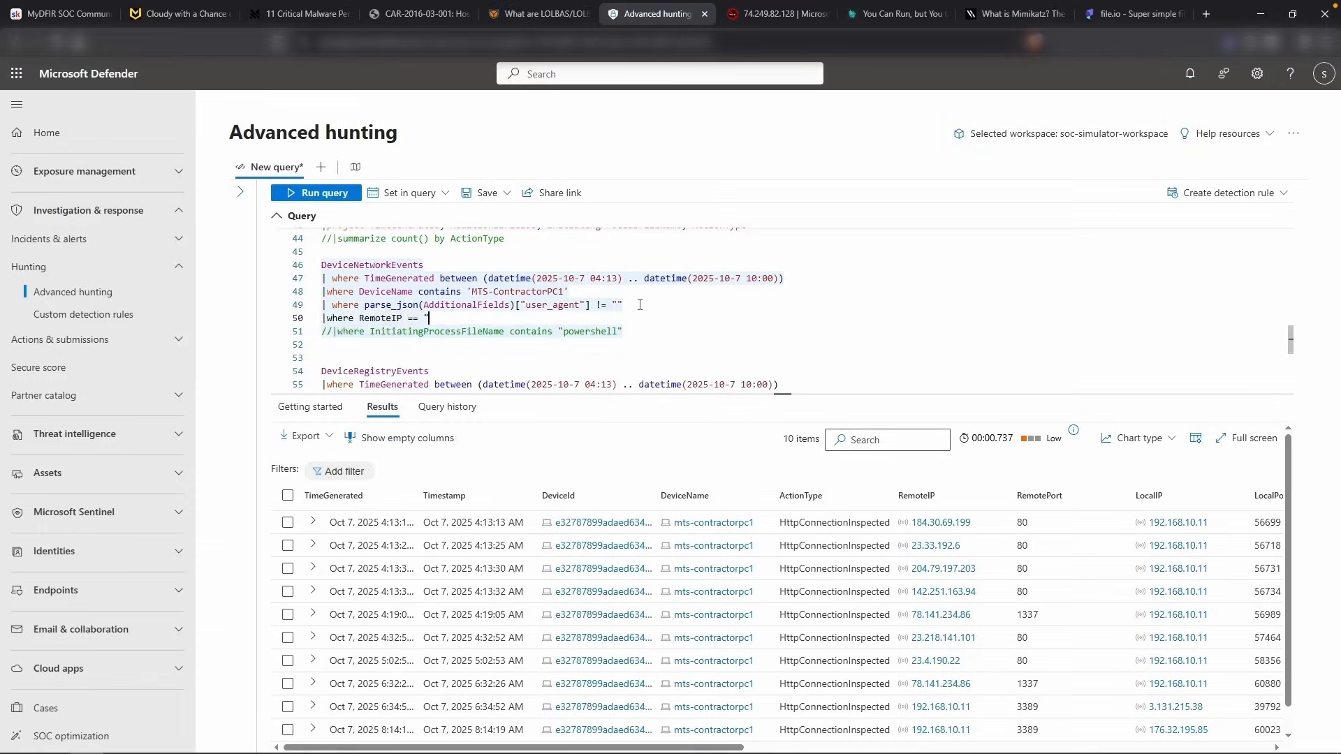
pyautogui.write('78.141.234.86')
pyautogui.write('"')
pyautogui.hotkey('shift', 'Return')
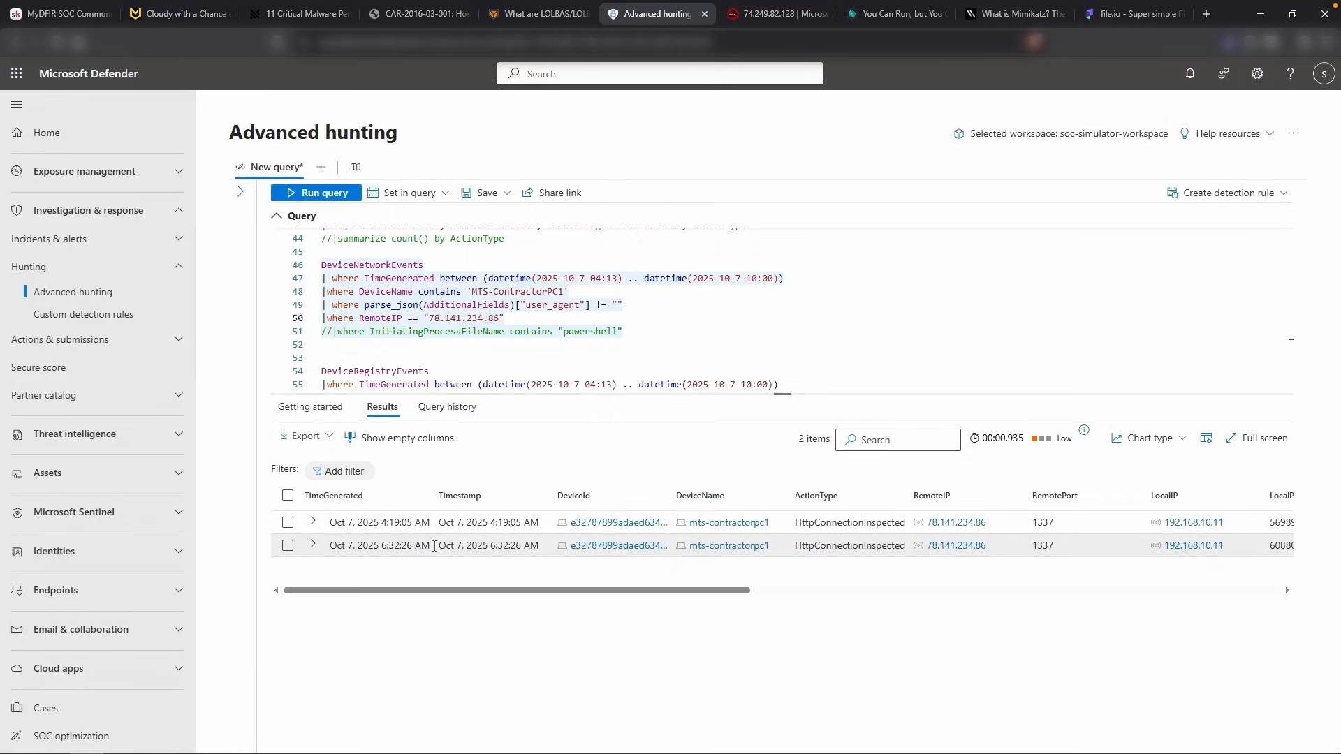
# Inspect the 4:19:05 AM record's AdditionalFields, checking the user agent and status code
pyautogui.hscroll(5, 434, 545)
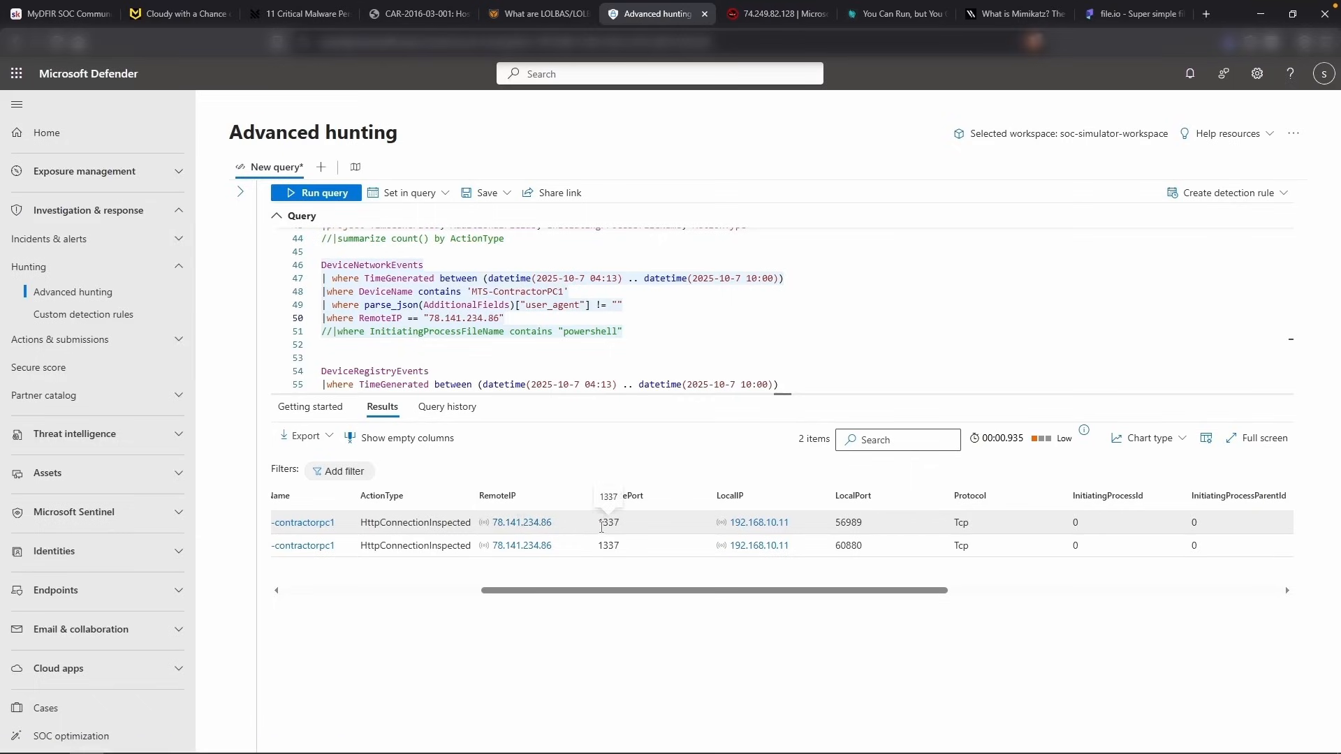
pyautogui.click(599, 527)
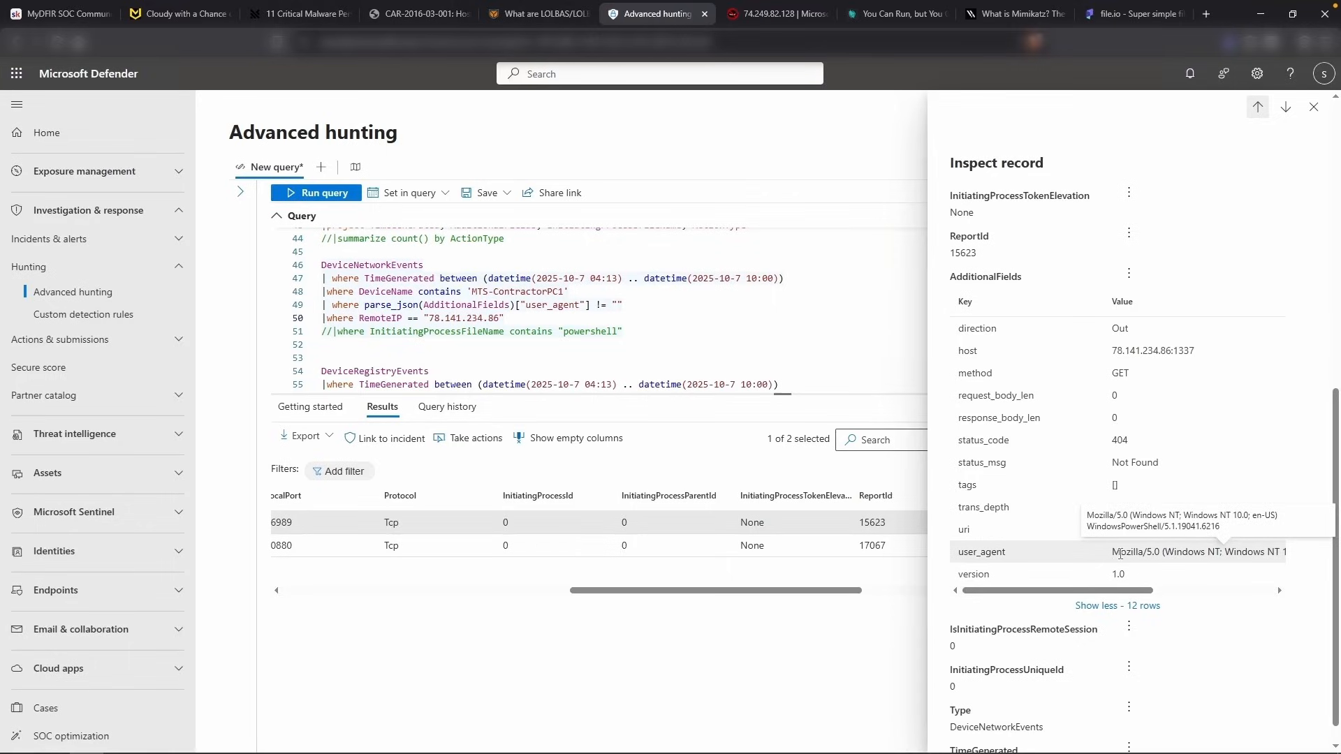
pyautogui.moveTo(1135, 441); pyautogui.dragTo(1107, 440)
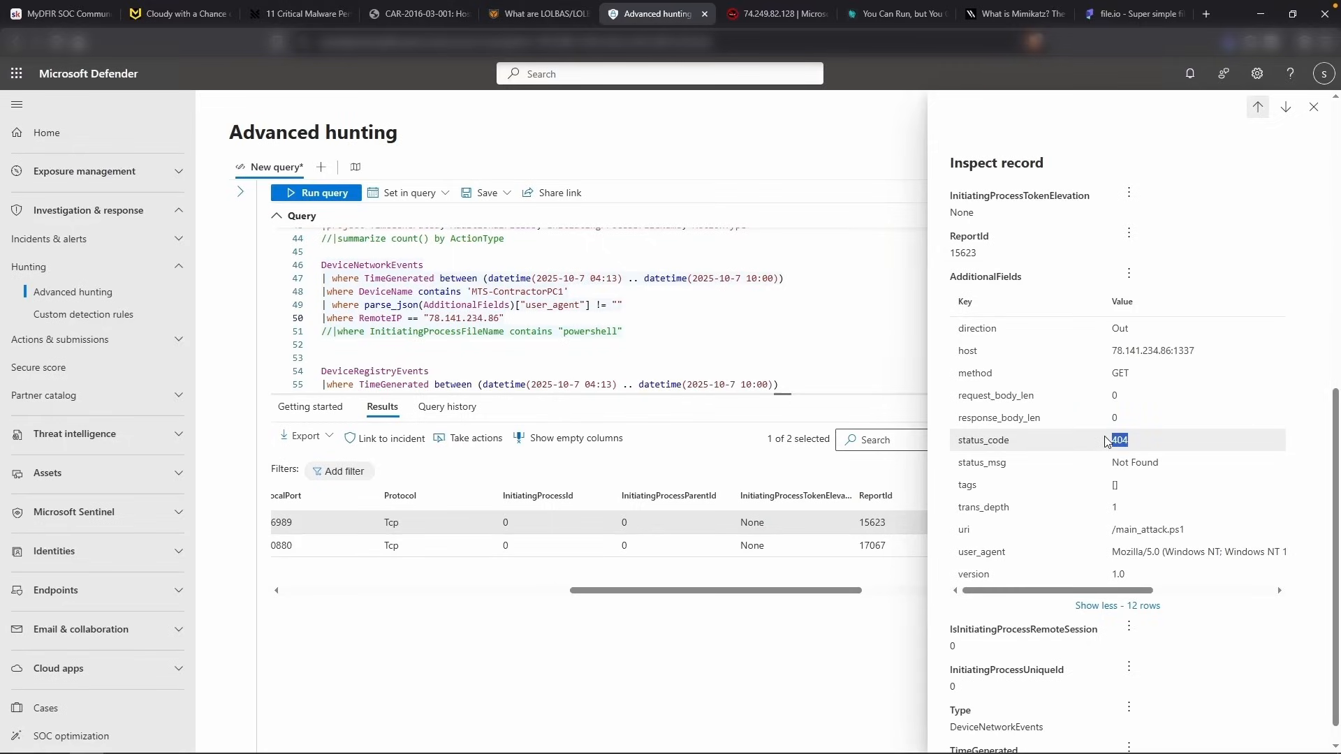
# Inspect the 6:32:26 AM record and show all its AdditionalFields rows, including the uri
pyautogui.click(767, 544)
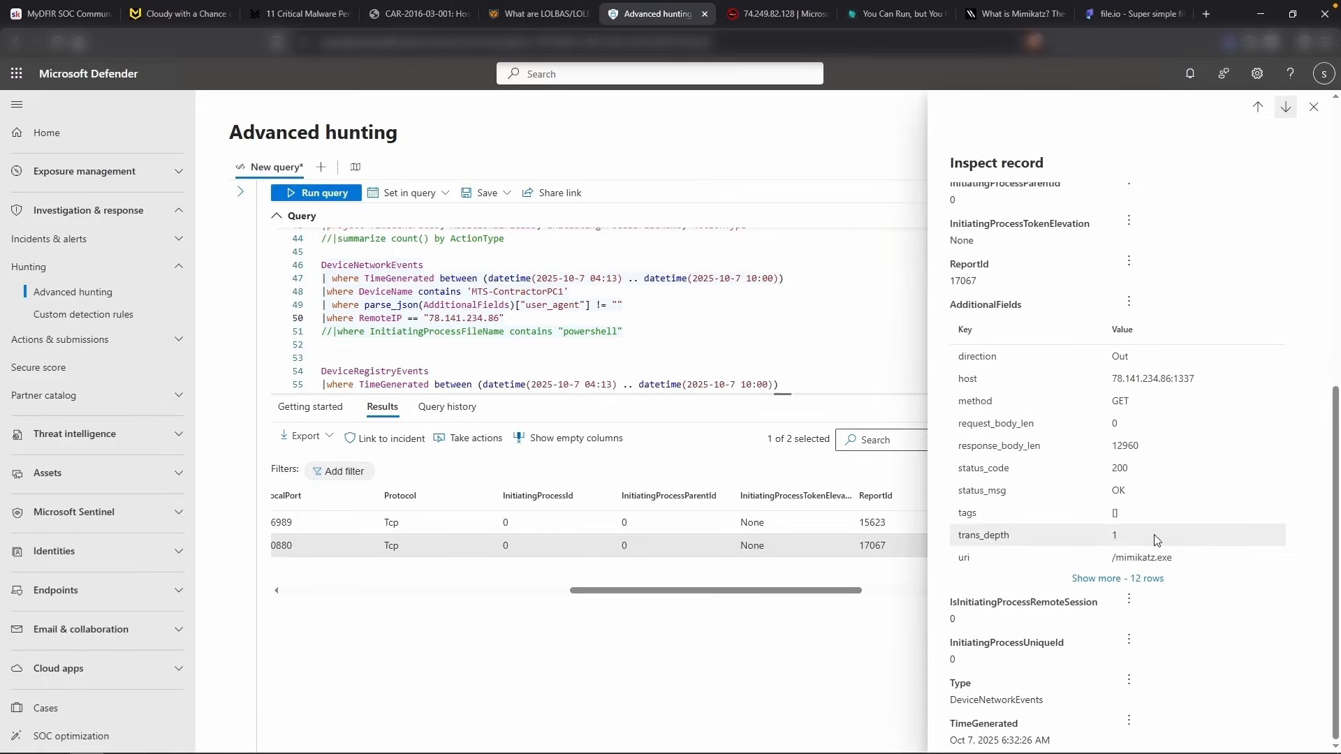
pyautogui.click(1108, 578)
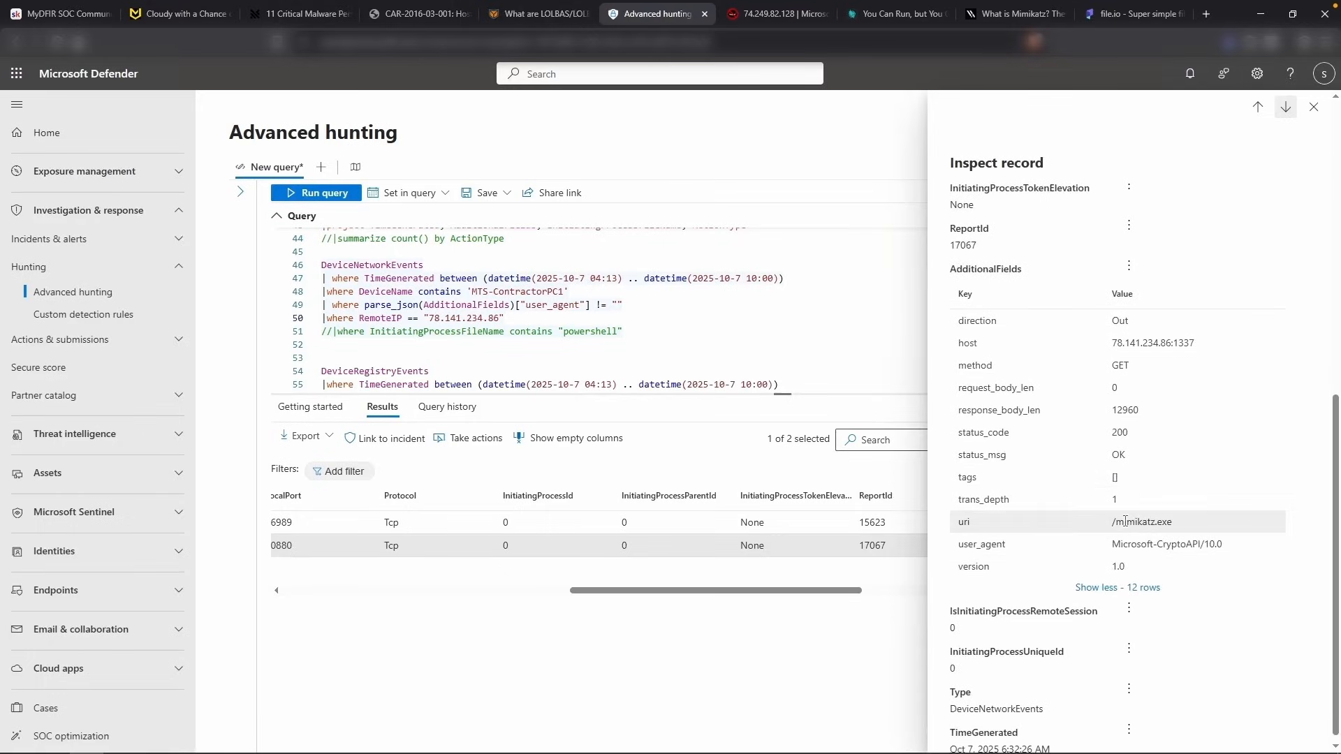
pyautogui.click(137, 26)
pyautogui.moveTo(539, 238); pyautogui.dragTo(812, 241)
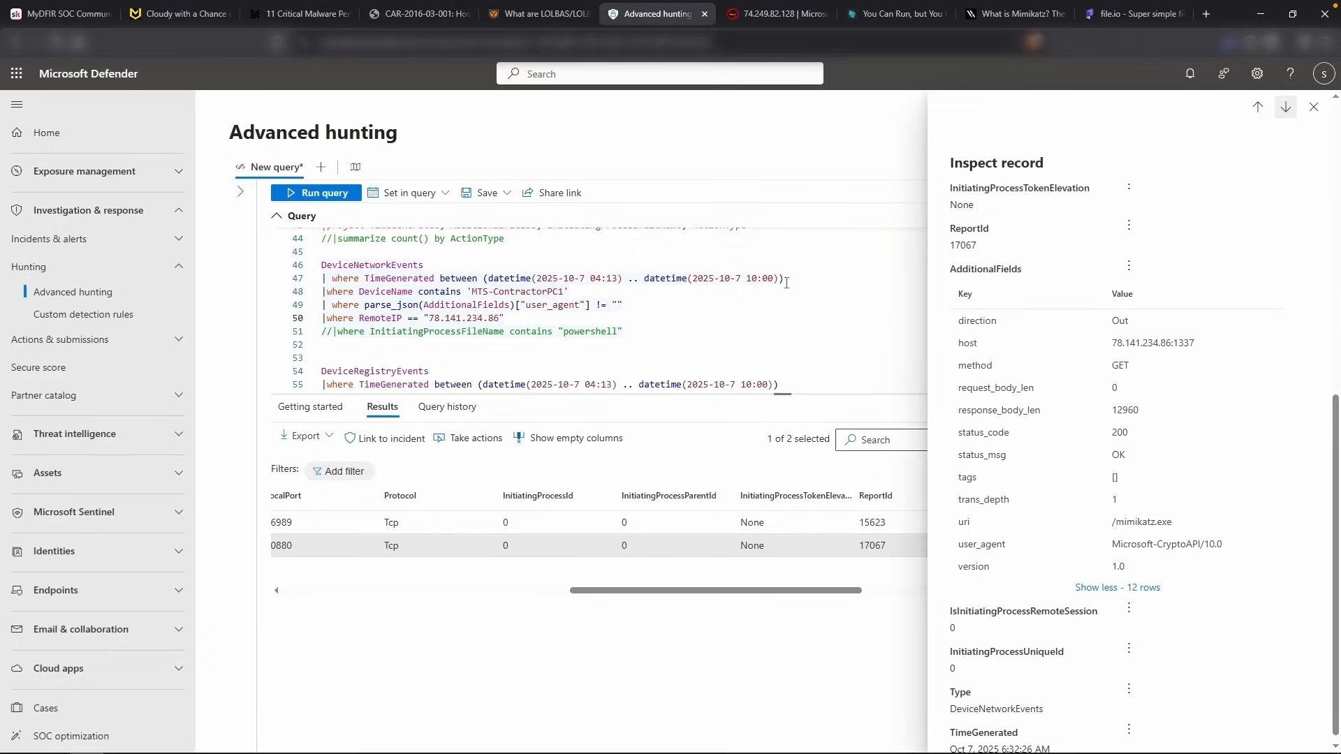
# Compare the 4:19:05 AM record's timestamp with the Defender exclusion and netsh firewall entries in the Notepad timeline
pyautogui.click(803, 523)
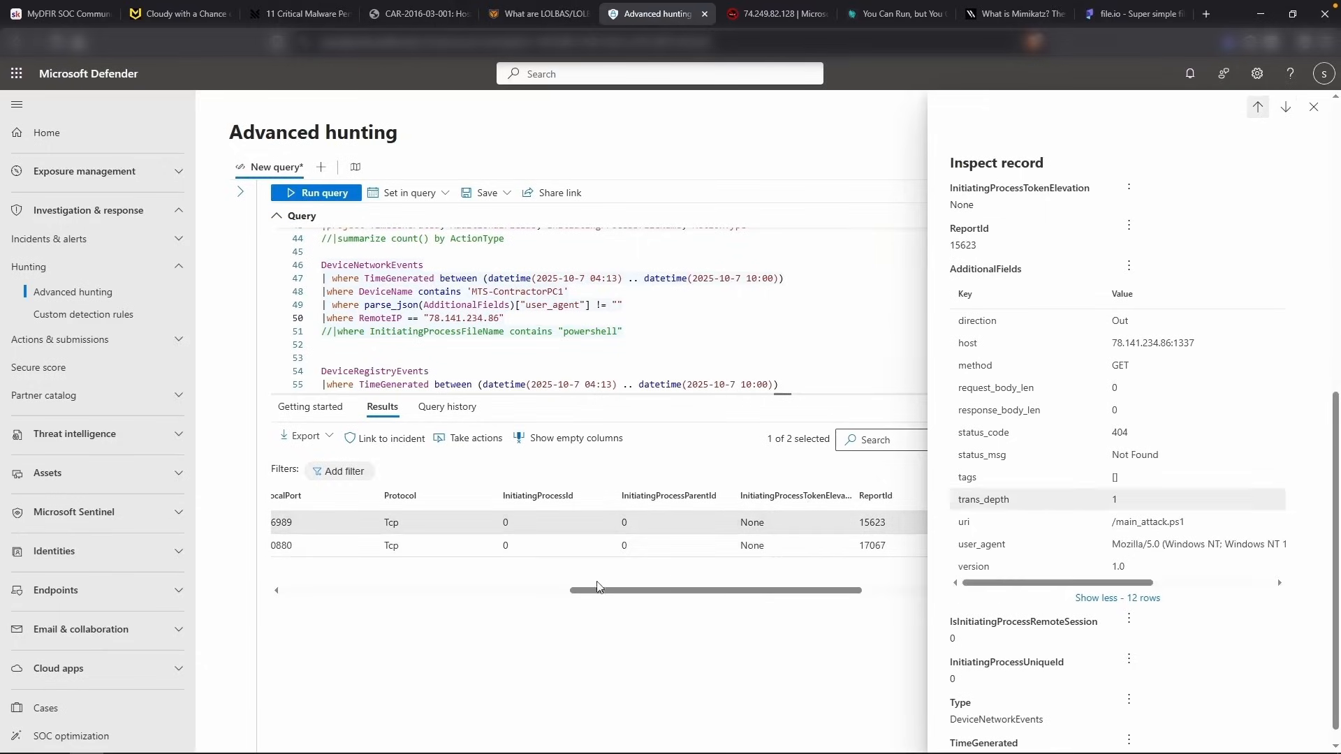
pyautogui.scroll(6, 1160, 561)
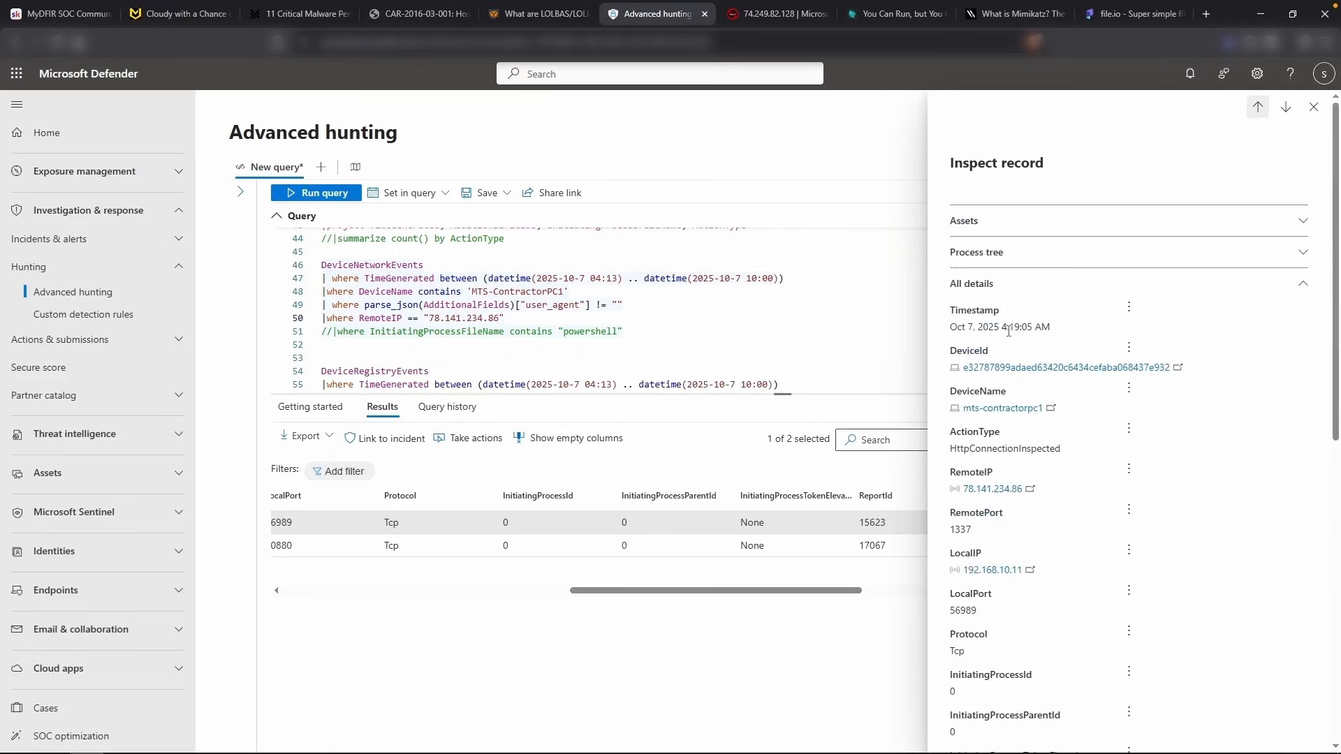
pyautogui.moveTo(1006, 329); pyautogui.dragTo(1026, 329)
pyautogui.hotkey('alt', 'Tab')
pyautogui.moveTo(575, 223); pyautogui.dragTo(162, 210)
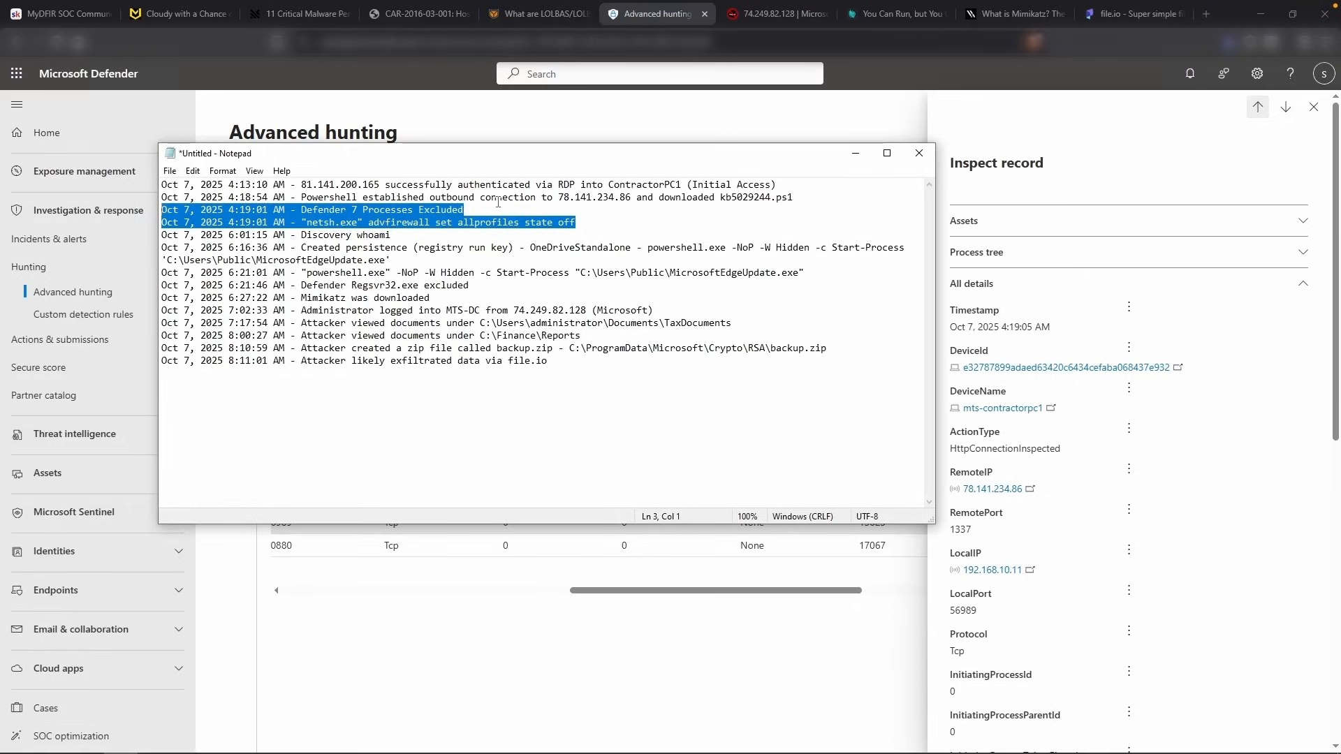
# Return to the 6:32:26 AM record in Advanced hunting and examine its user_agent value
pyautogui.click(557, 546)
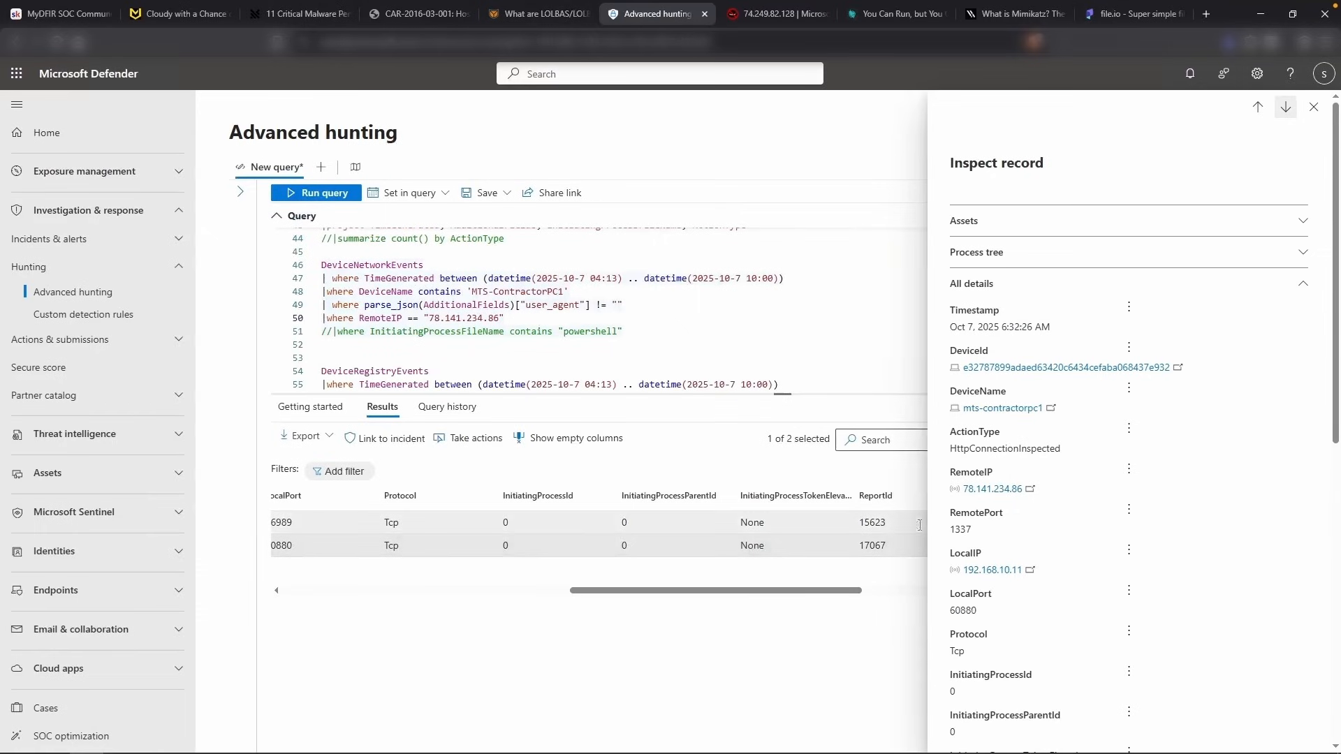
pyautogui.scroll(-8, 1128, 571)
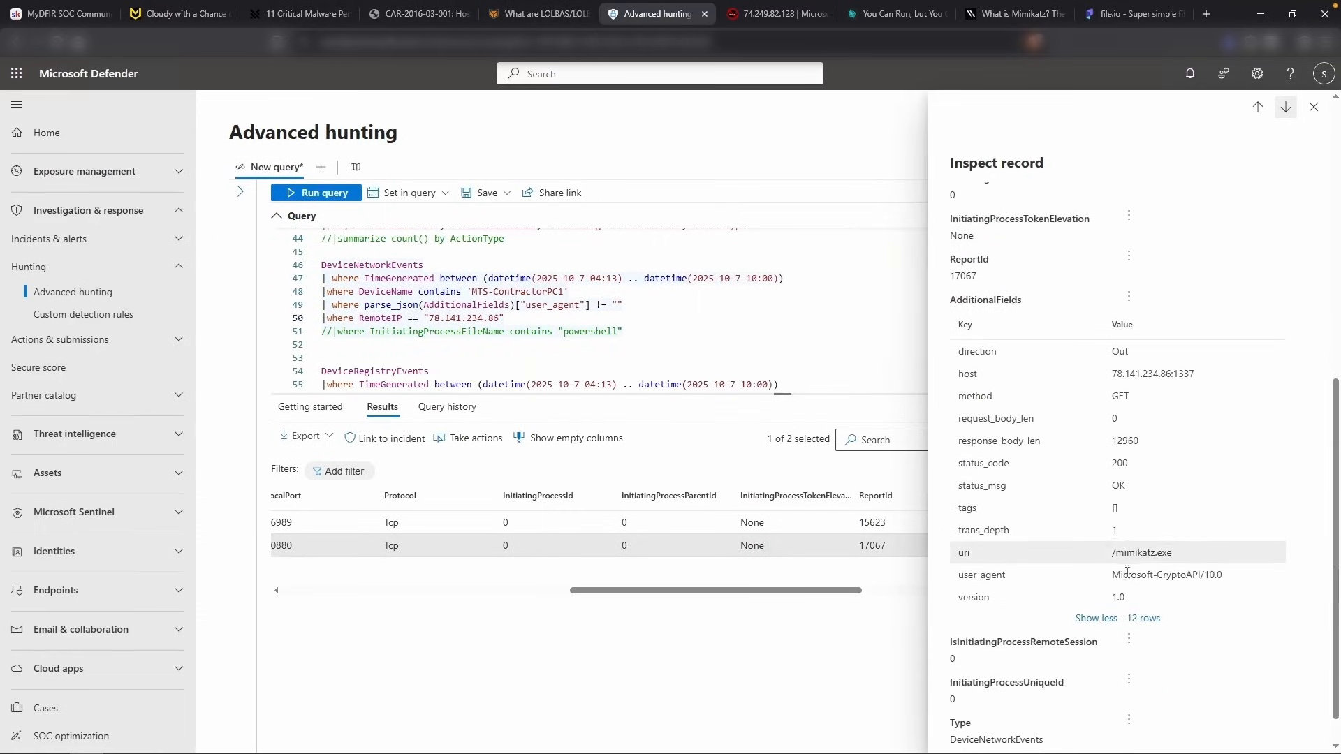
pyautogui.moveTo(1111, 575); pyautogui.dragTo(1248, 576)
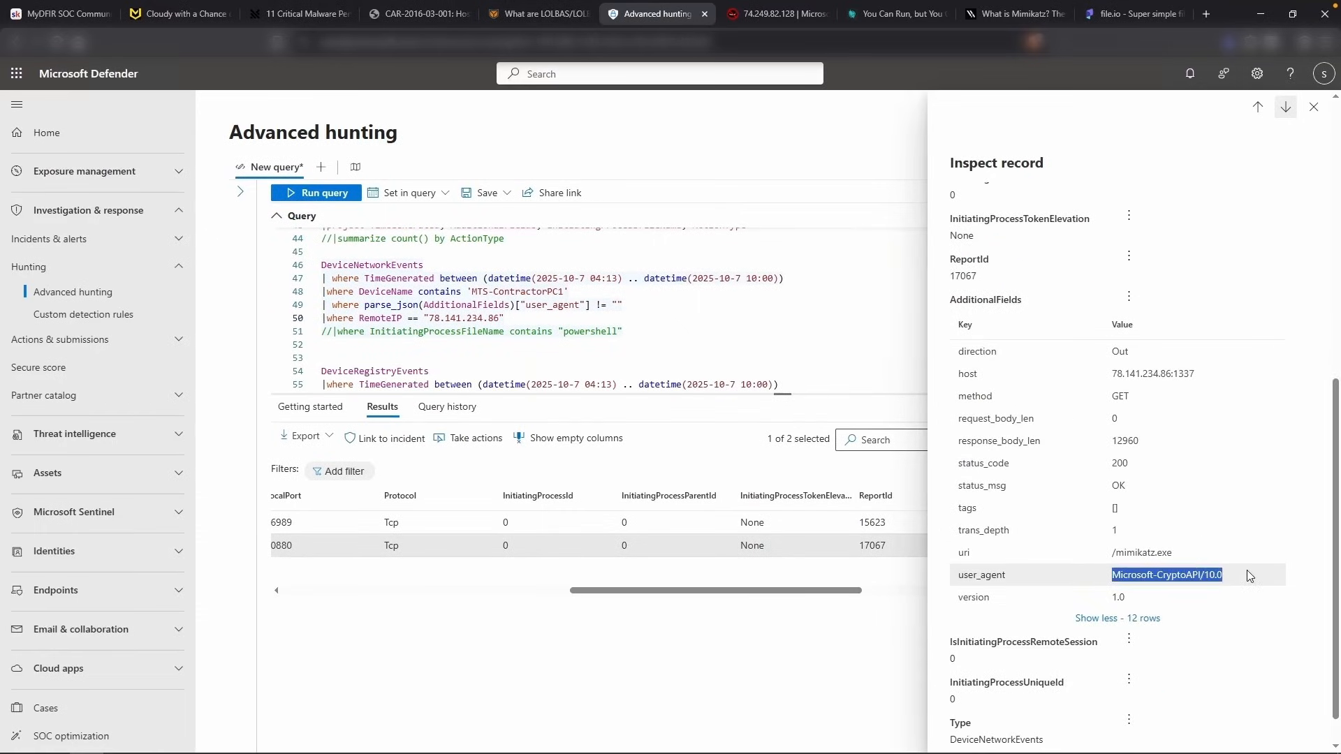
# Submit the record's user agent, Microsoft-CryptoAPI/10.0, as the flag for the Hidden in Plain Sight challenge
pyautogui.hotkey('ctrl', 'c')
pyautogui.click(174, 13)
pyautogui.click(580, 419)
pyautogui.hotkey('ctrl', 'v')
pyautogui.click(761, 436)
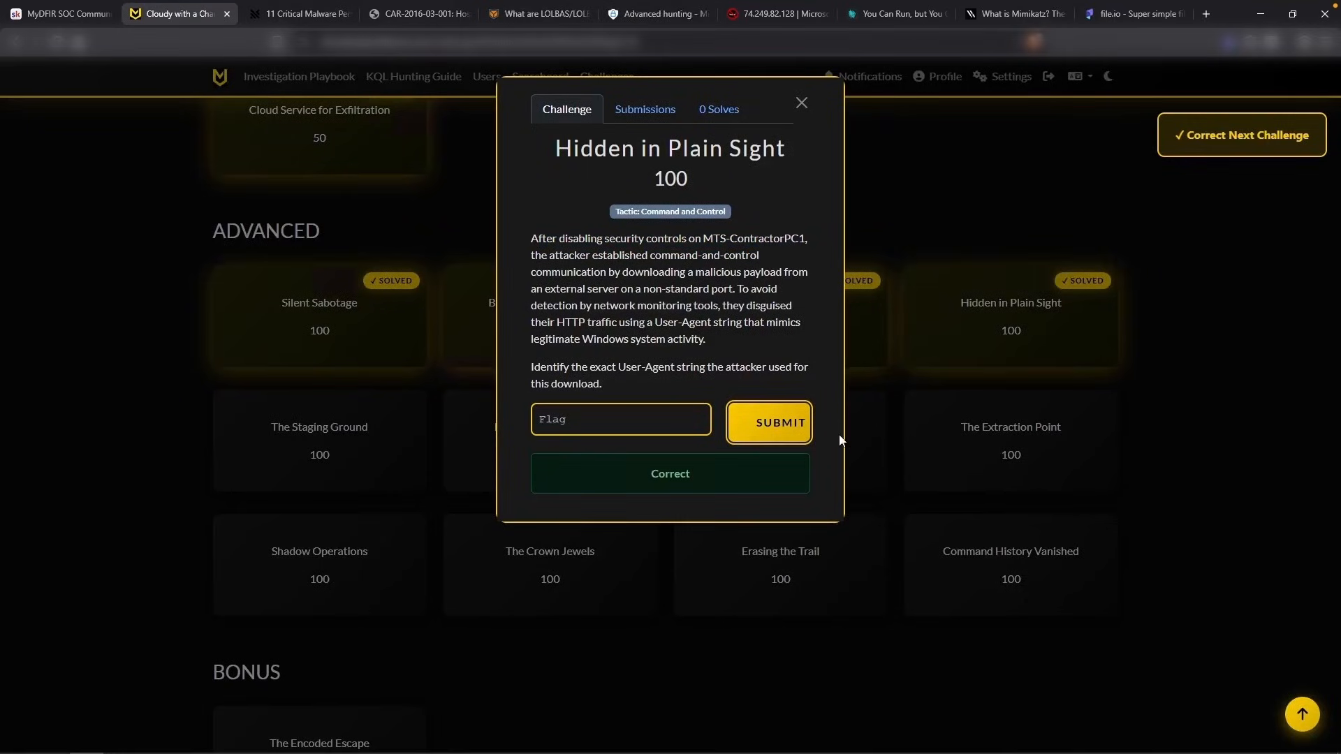
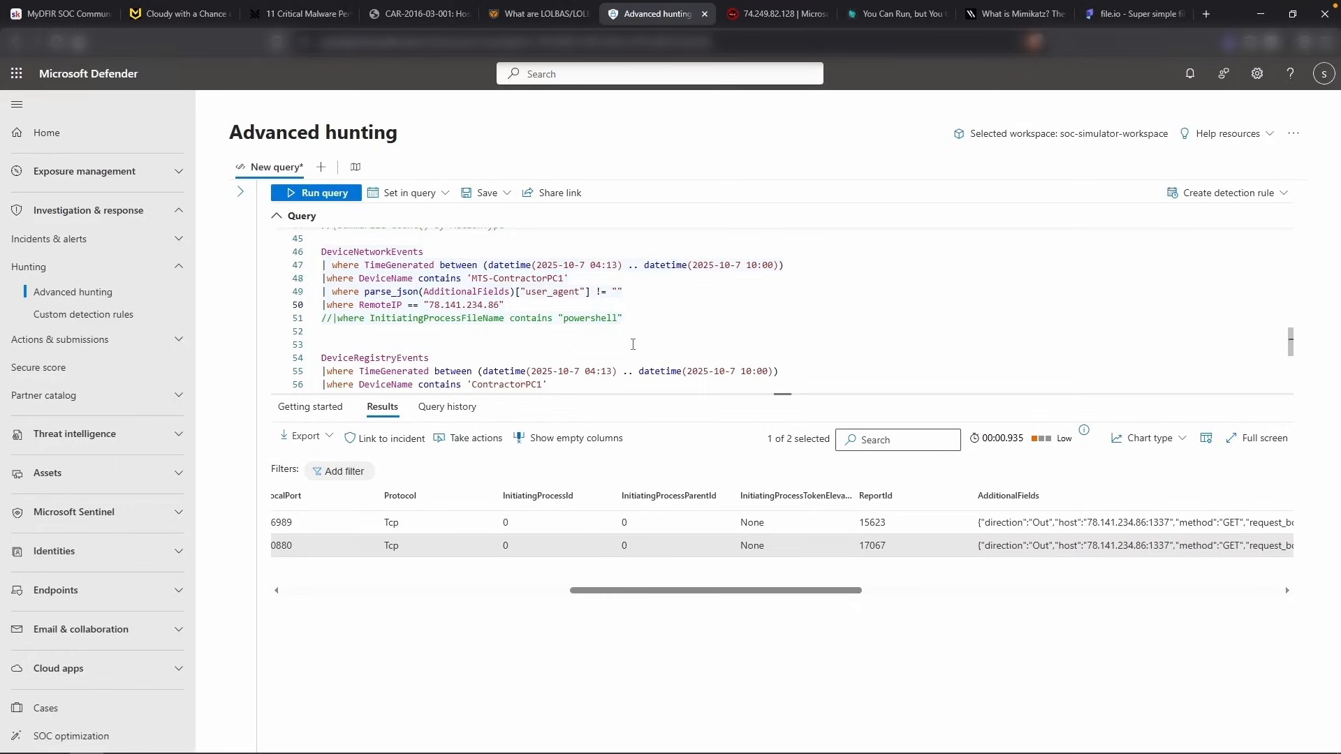
# In the Advanced hunting DeviceFileEvents query, set the start of the time range to 2025-10-7 06:20
pyautogui.click(641, 329)
pyautogui.scroll(3, 641, 328)
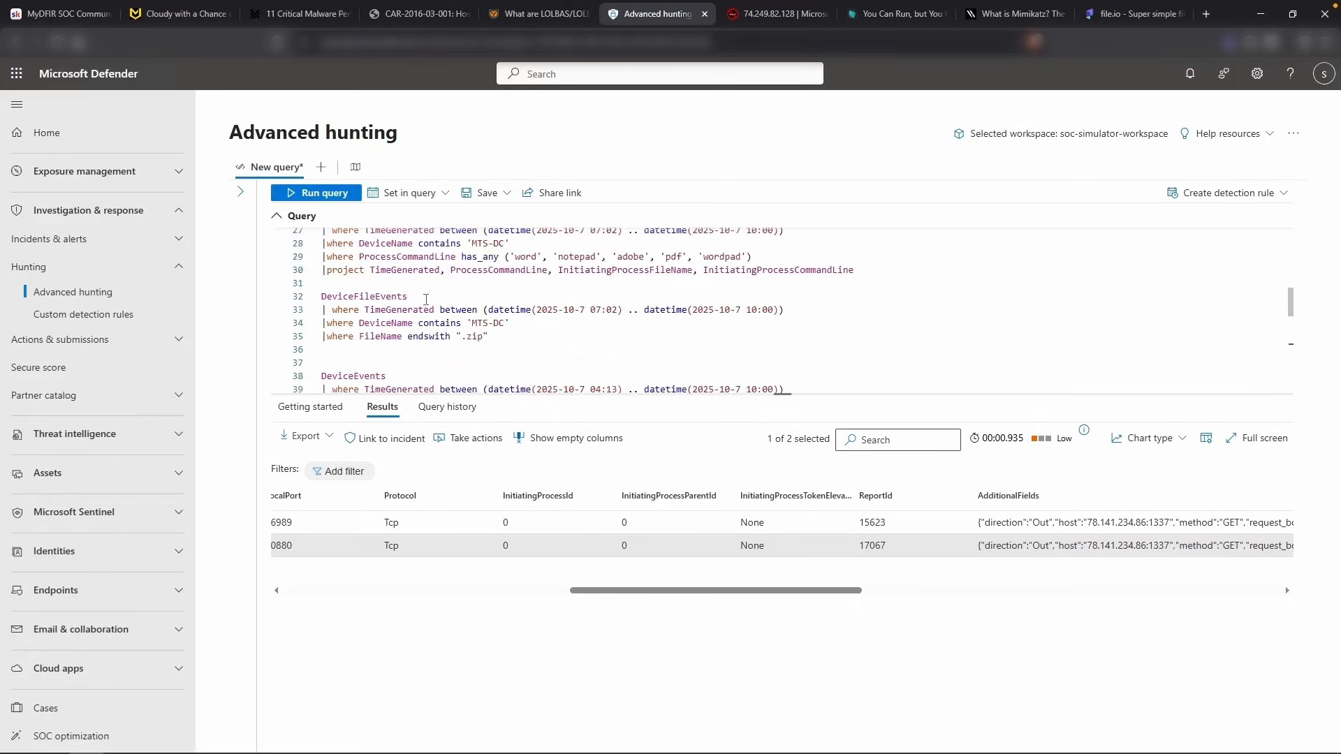
pyautogui.click(370, 297)
pyautogui.click(513, 322)
pyautogui.hscroll(-4, 501, 549)
pyautogui.hscroll(-3, 501, 549)
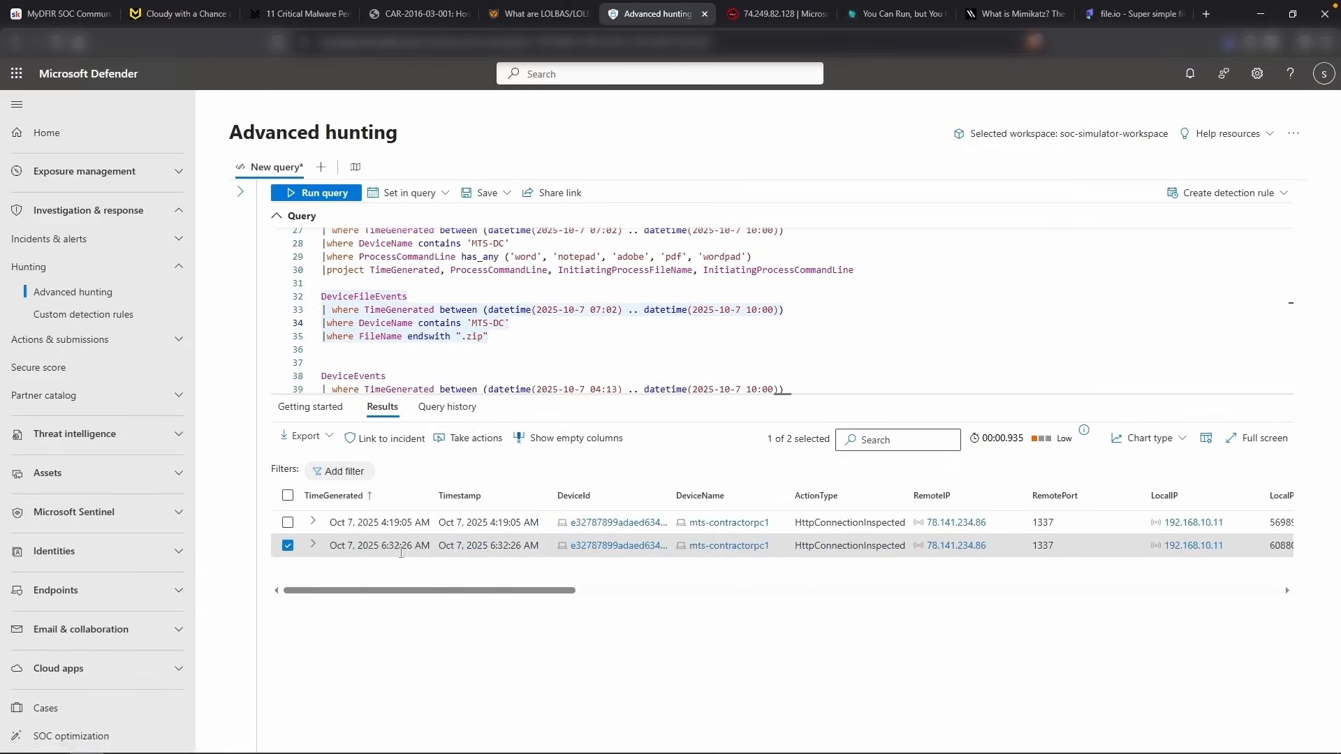
pyautogui.click(601, 311)
pyautogui.press('BackSpace')
pyautogui.write('6')
pyautogui.press('Right')
pyautogui.press('Right')
pyautogui.press('BackSpace')
pyautogui.write('3')
pyautogui.press('BackSpace')
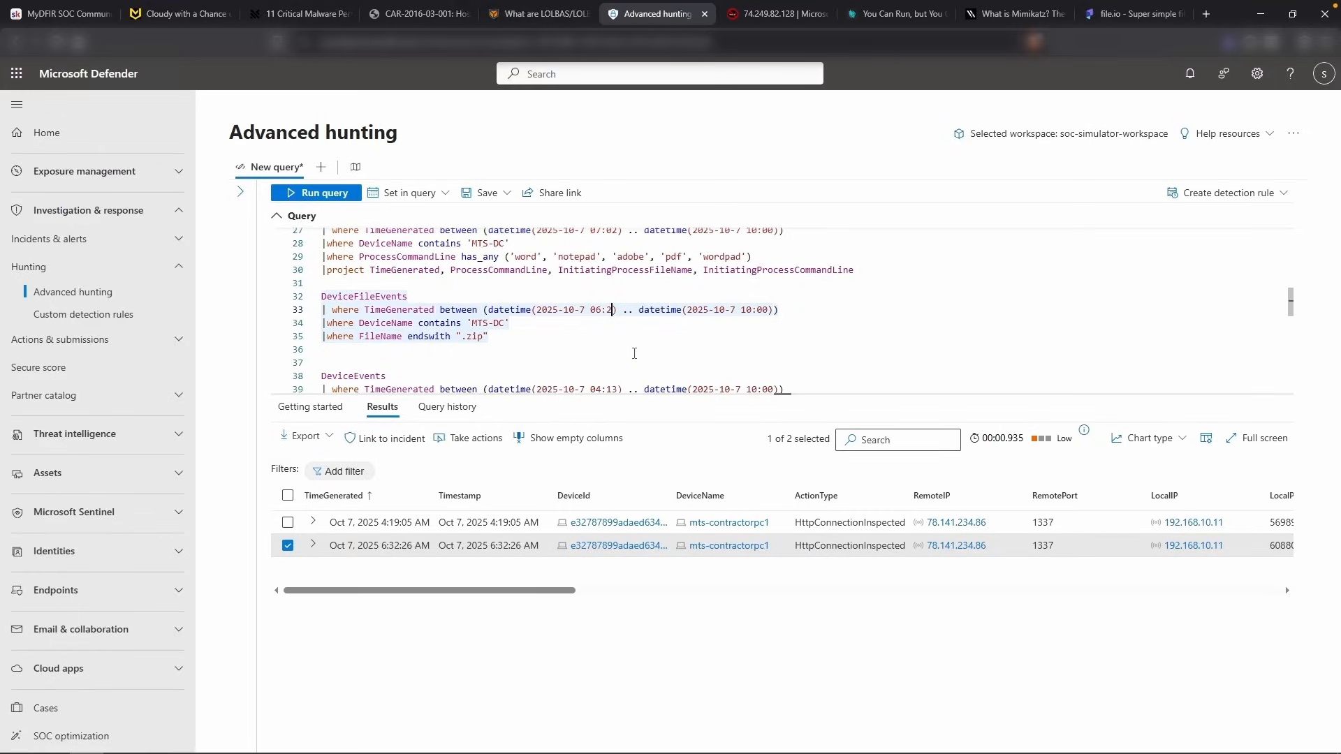
pyautogui.write('0')
# Filter the DeviceFileEvents query to device MTS-ContractorPC1 and FileName endswith "mimikatz", and run it
pyautogui.click(503, 324)
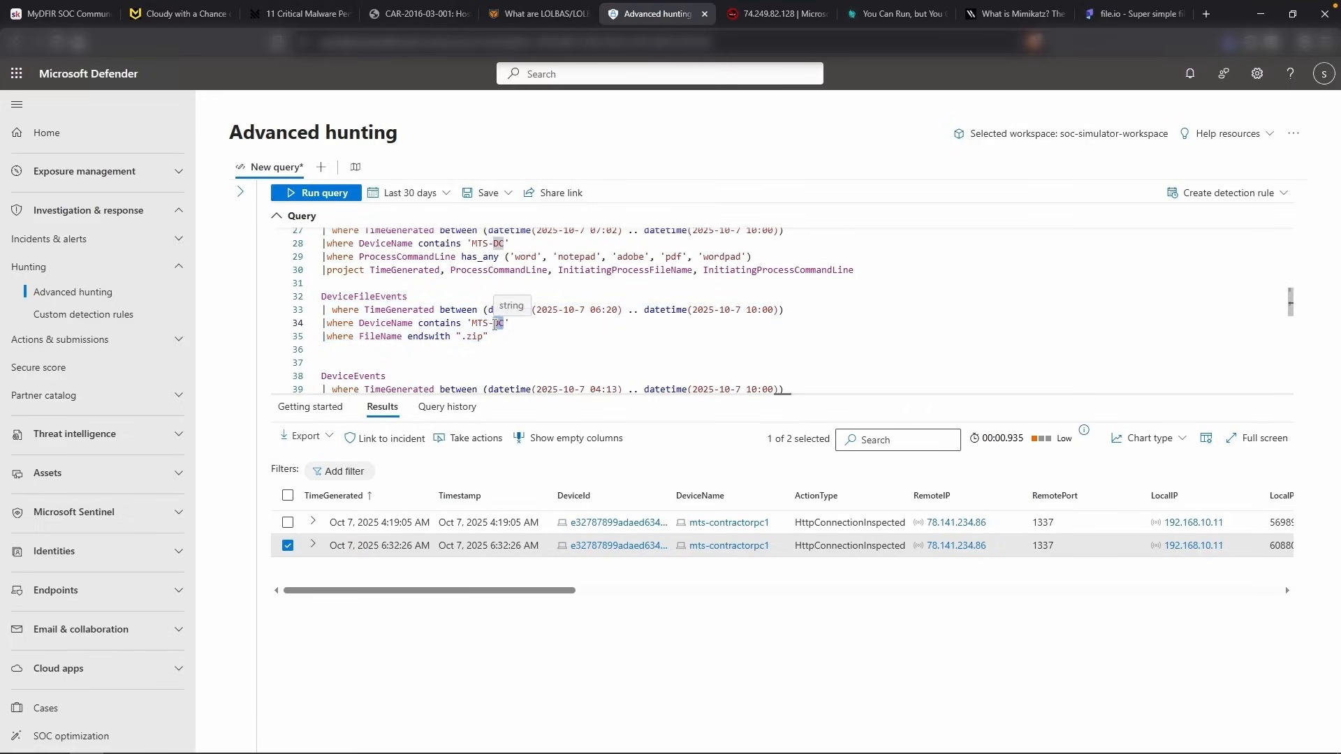
pyautogui.write('contractorPC1')
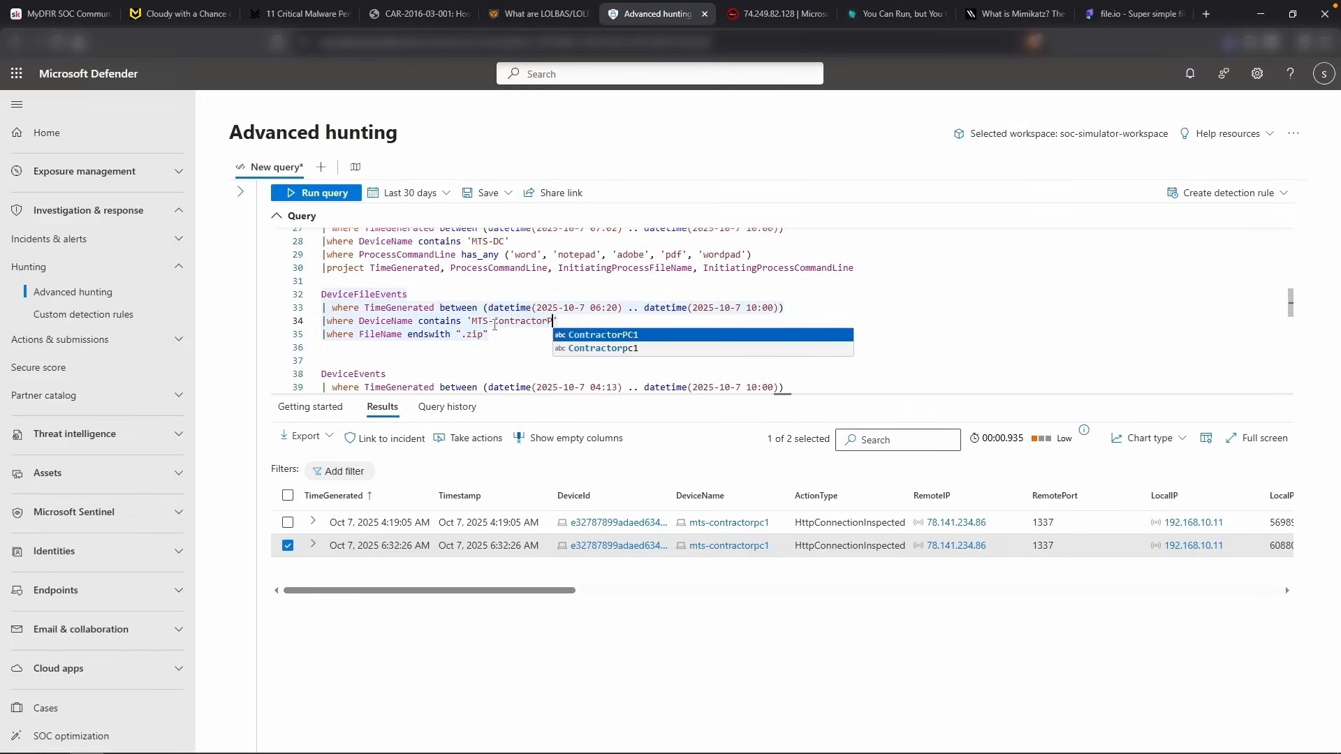
pyautogui.press('Return')
pyautogui.moveTo(484, 336); pyautogui.dragTo(464, 339)
pyautogui.write('mimikatz')
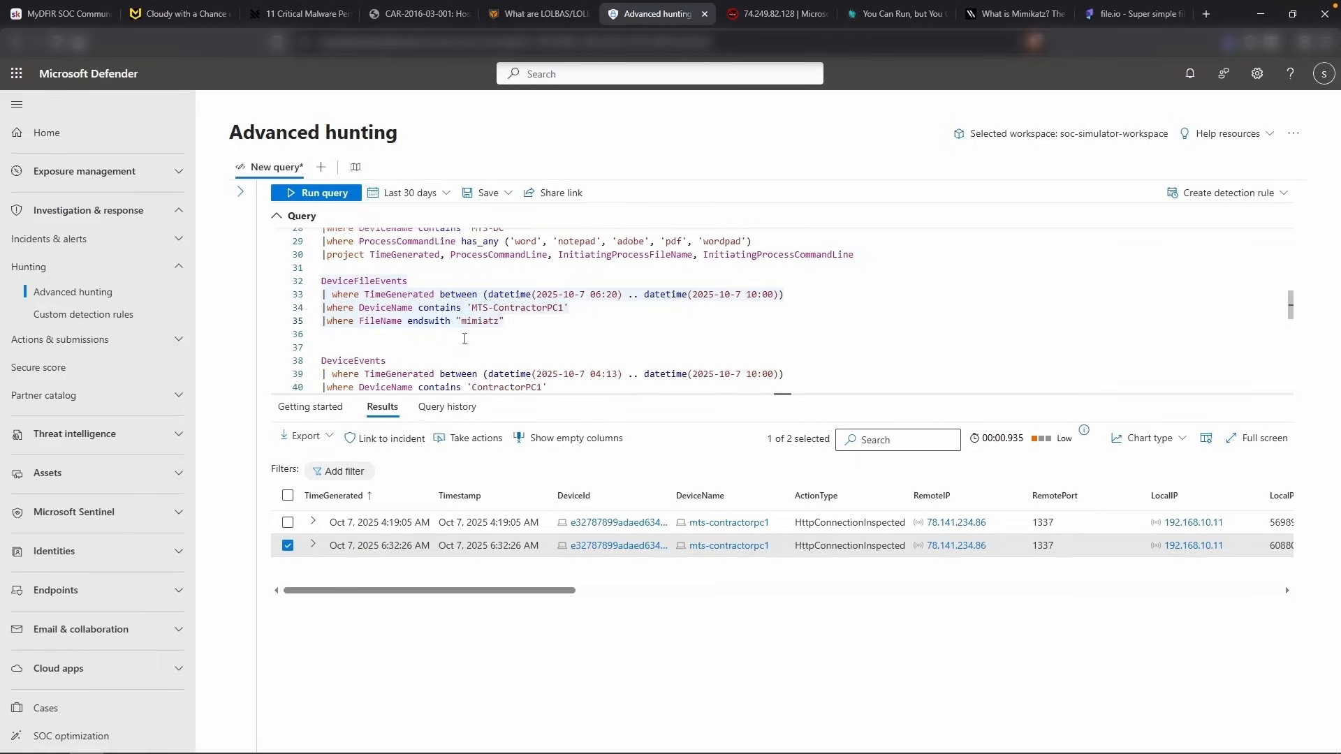
pyautogui.hotkey('shift', 'Return')
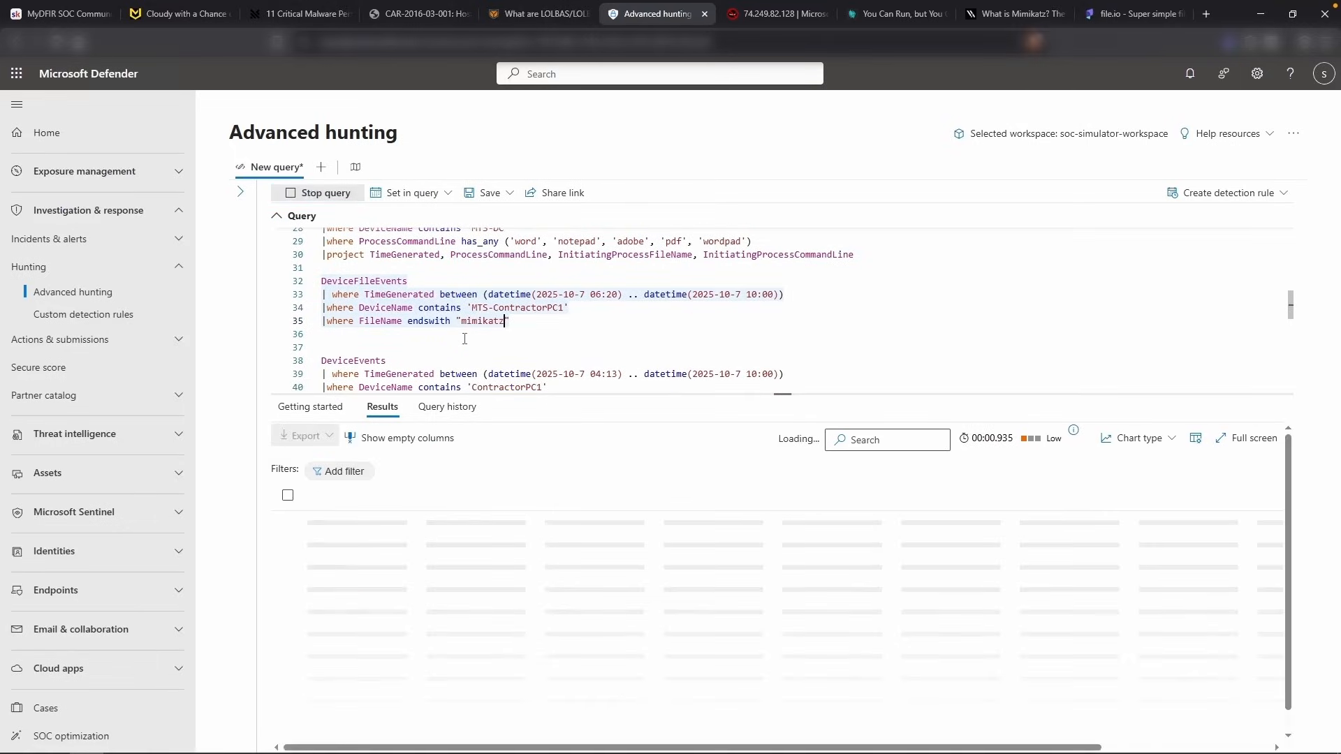
# Comment out the FileName filter and rerun the DeviceFileEvents query to list all file events
pyautogui.press('Home')
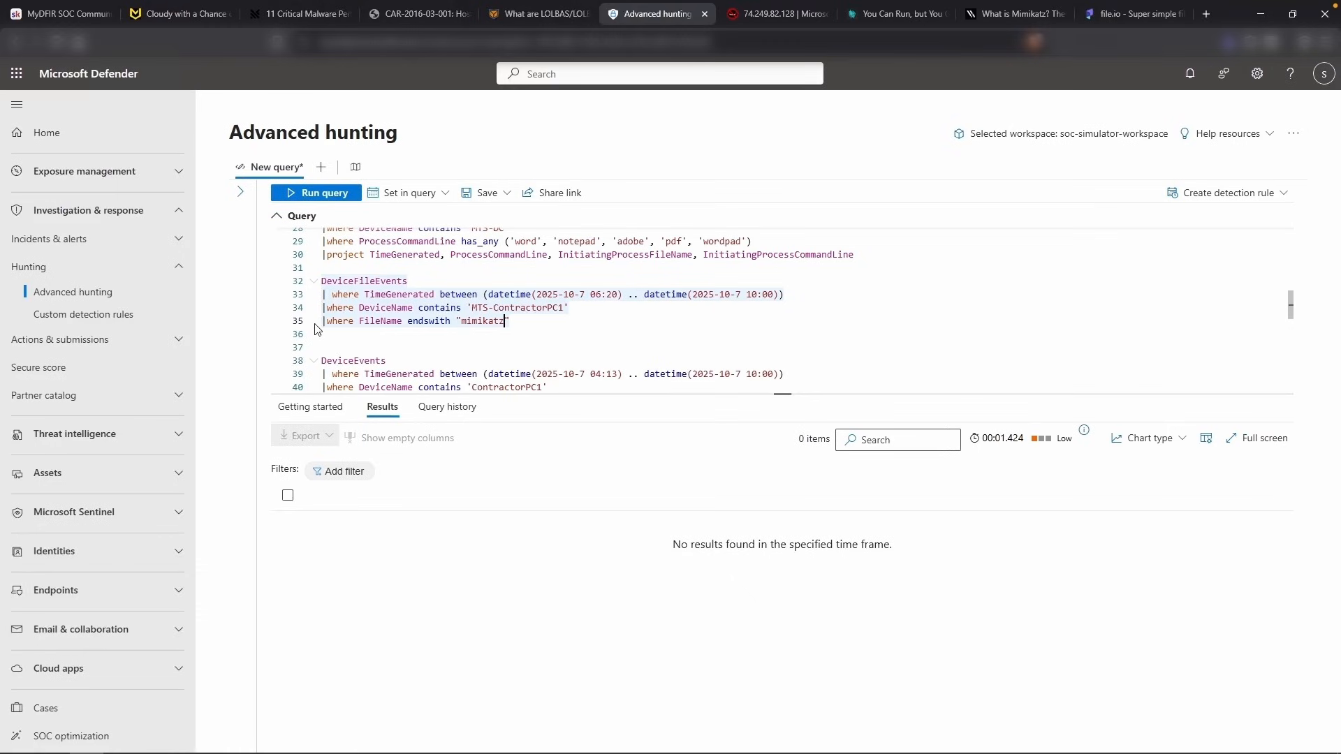
pyautogui.write('//')
pyautogui.hotkey('shift', 'Return')
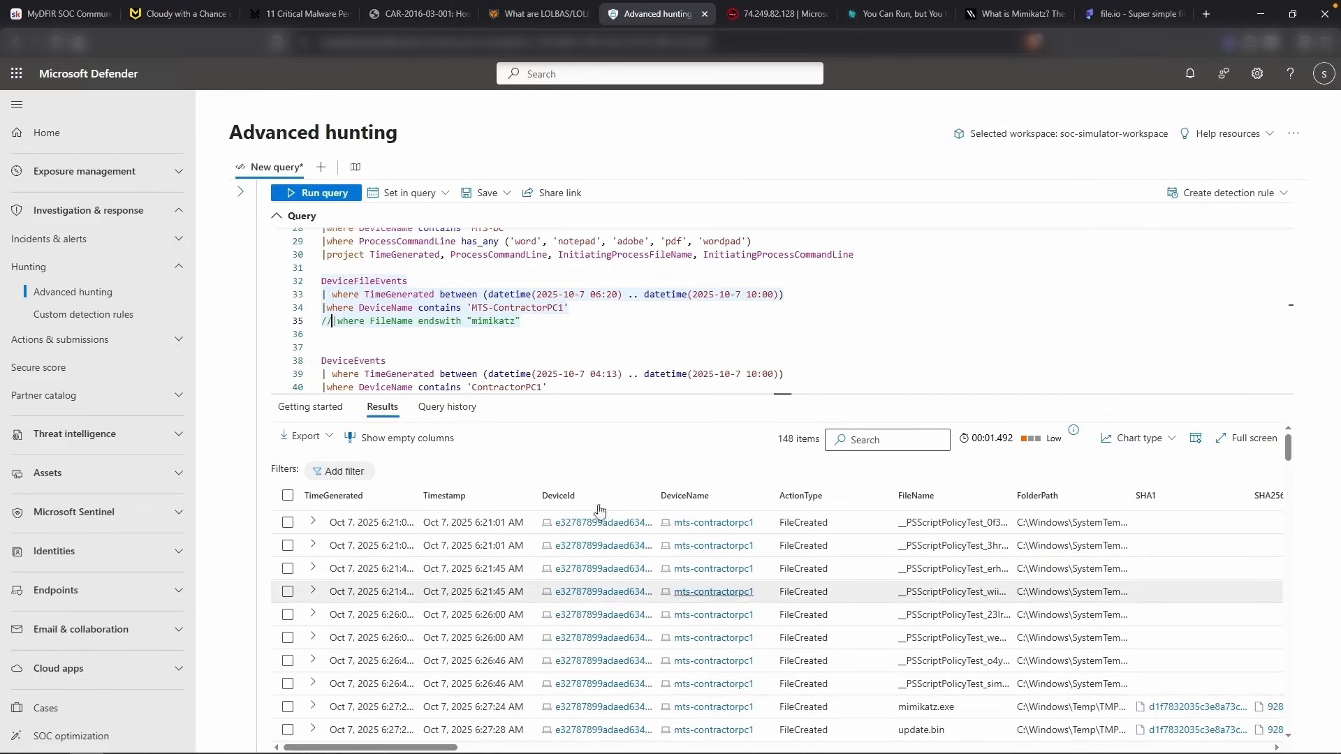
# Rerun the DeviceFileEvents query with an active FileName contains "mimikatz" filter, and widen the results to read the full FolderPath
pyautogui.doubleClick(438, 321)
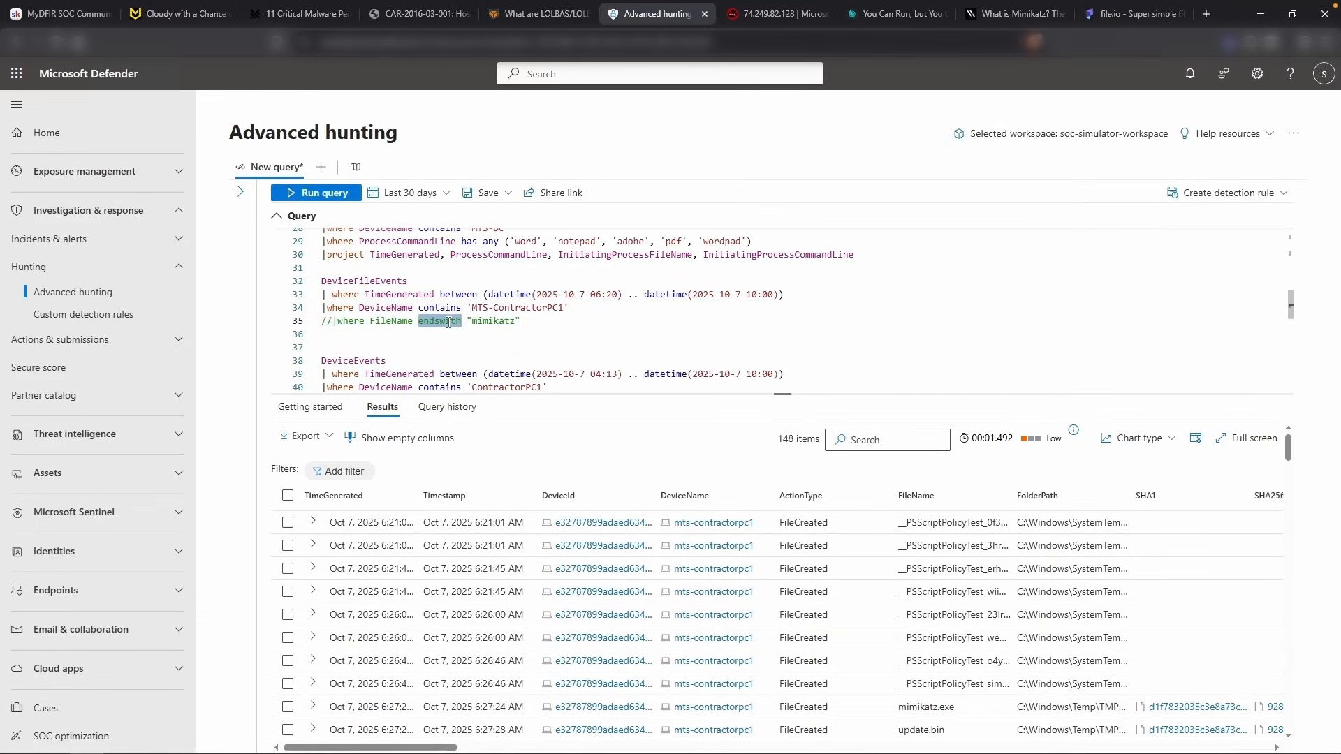
pyautogui.write('contains')
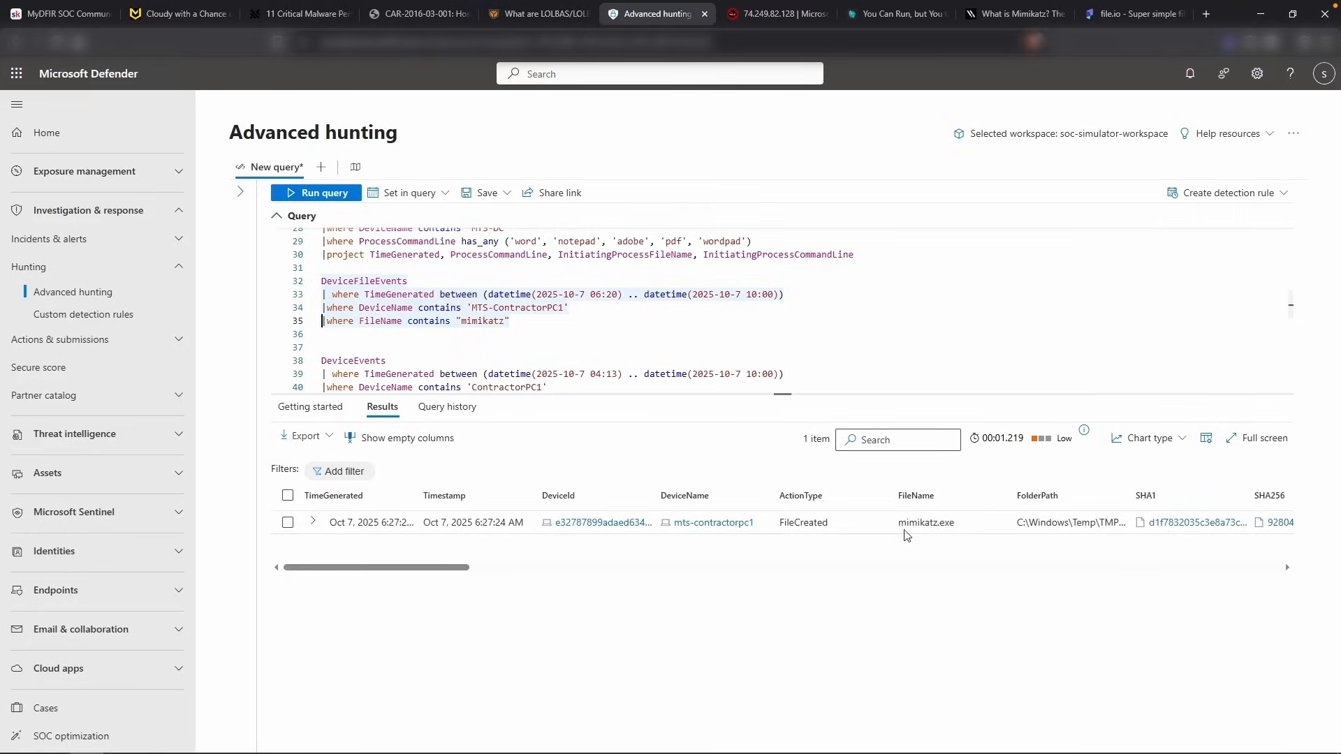
pyautogui.moveTo(1133, 495); pyautogui.dragTo(1238, 495)
pyautogui.hscroll(2, 1081, 525)
pyautogui.hscroll(1, 1018, 533)
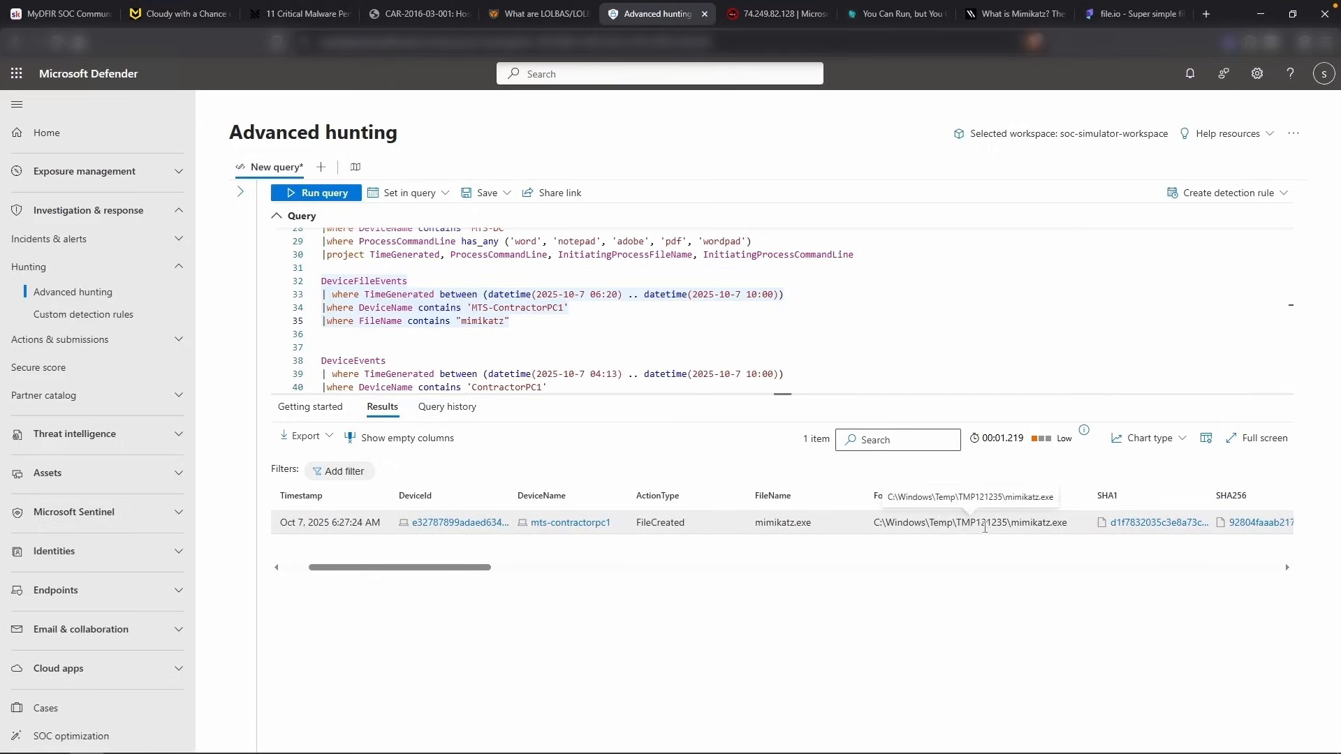
# Copy the folder path C:\Windows\Temp\TMP121235 from the mimikatz.exe result and submit it as the flag for The Staging Ground
pyautogui.moveTo(1005, 524); pyautogui.dragTo(874, 523)
pyautogui.hotkey('ctrl', 'c')
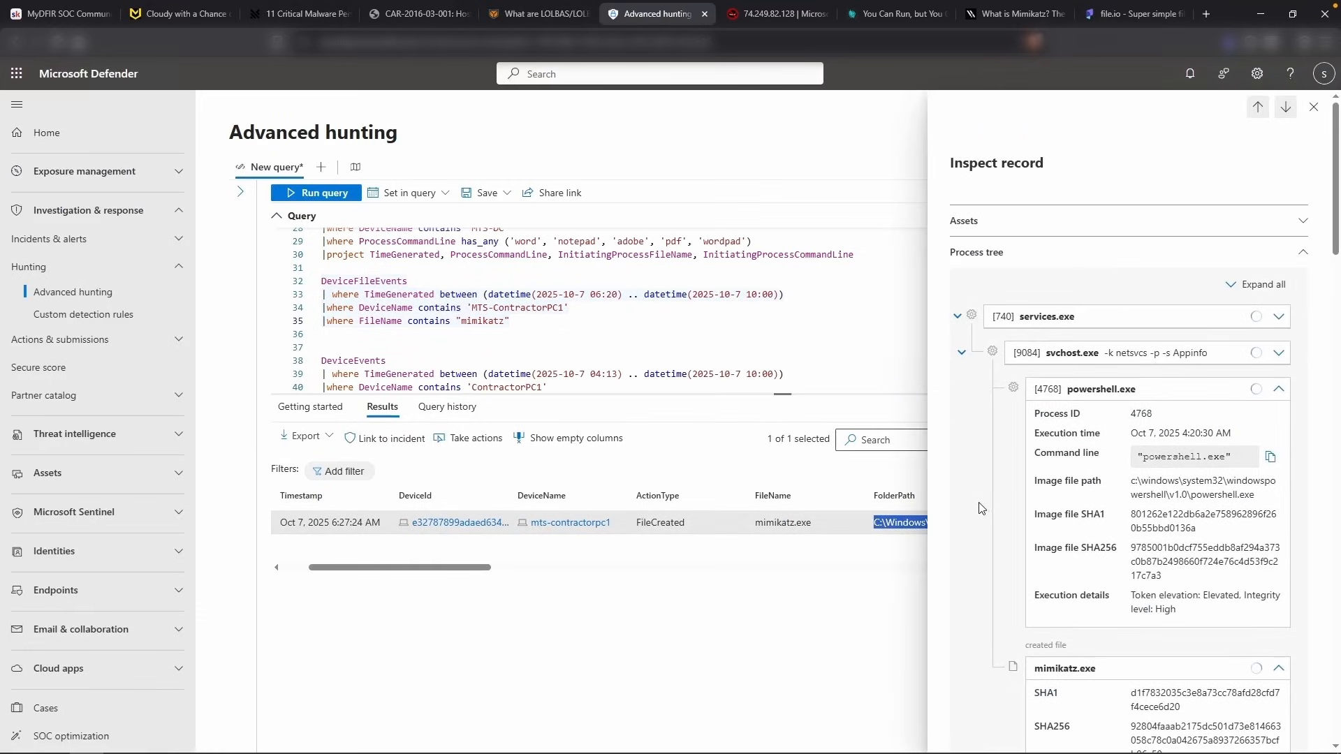
pyautogui.click(1313, 107)
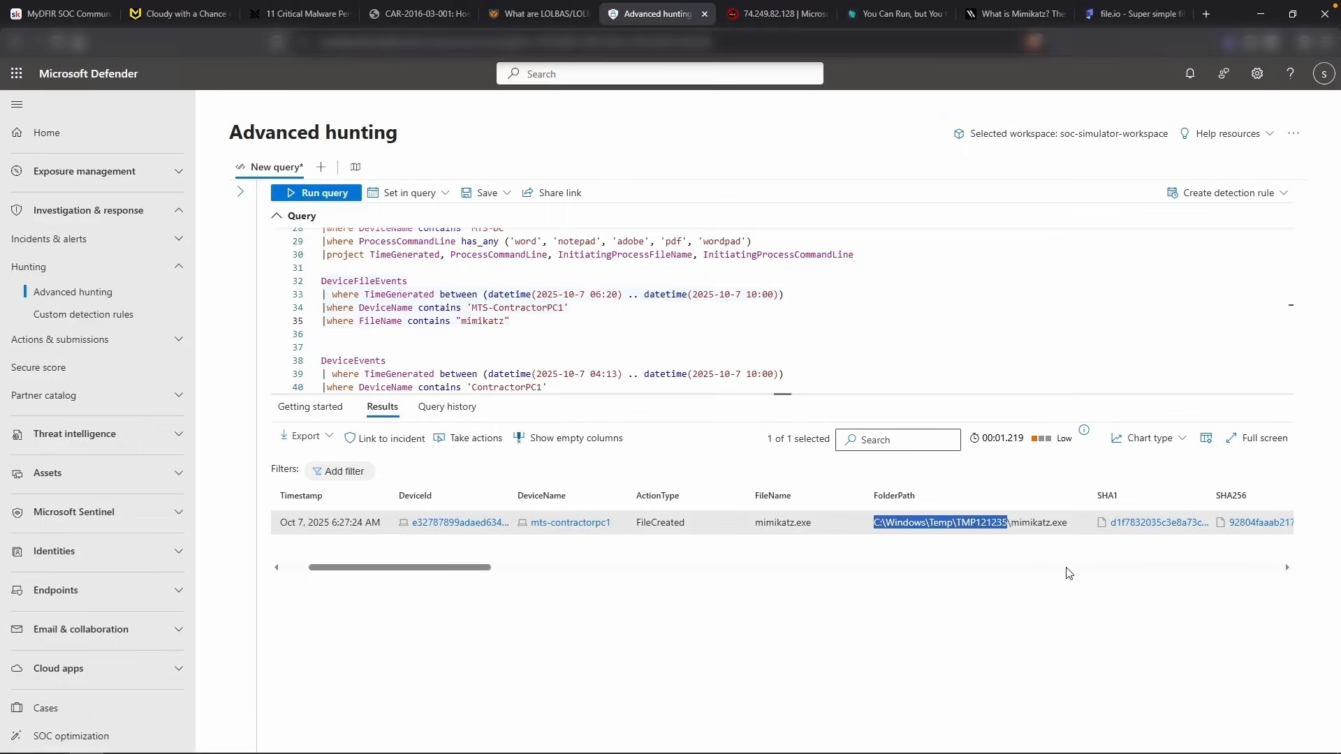
pyautogui.click(183, 14)
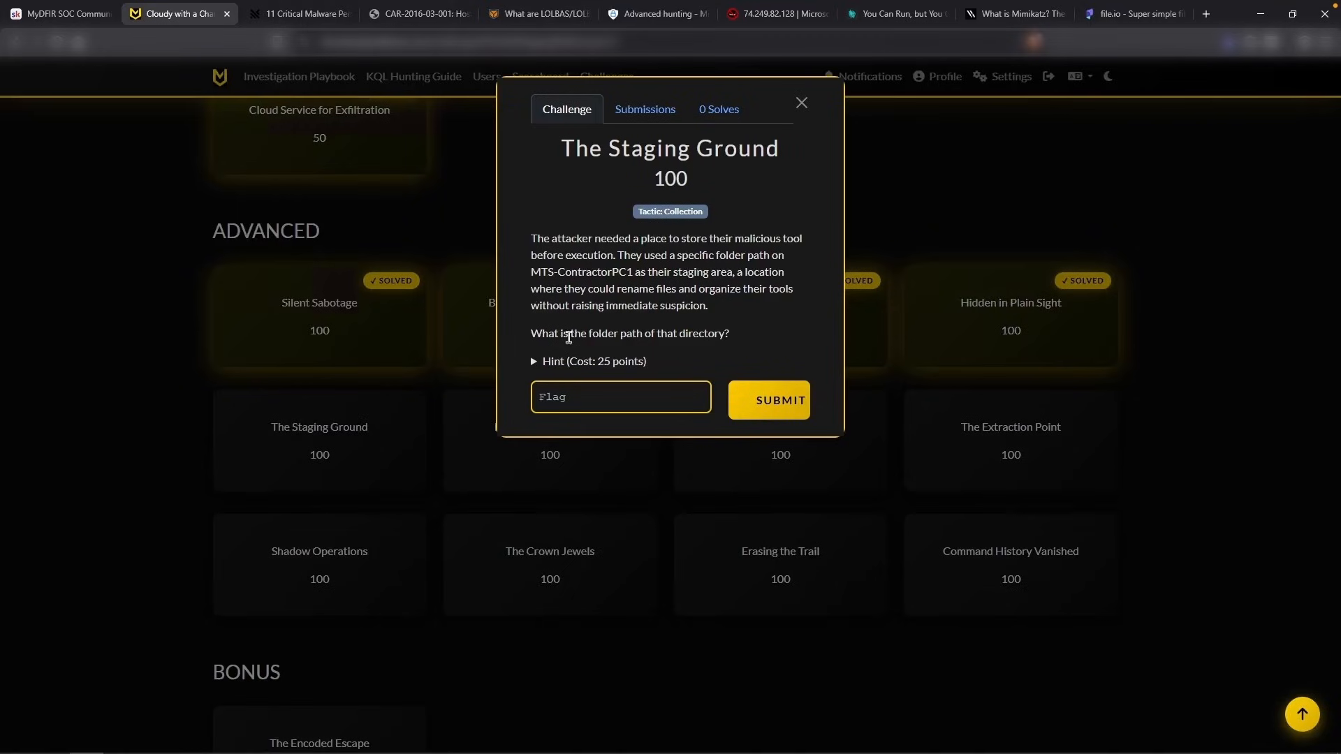
pyautogui.click(575, 389)
pyautogui.hotkey('ctrl', 'v')
pyautogui.click(750, 407)
# Add the note "C:\Windows\Temp\TMP121235 <- Staging Directory (Mimikatz Downloaded Here)" below the timeline in Notepad
pyautogui.hotkey('alt', 'Tab')
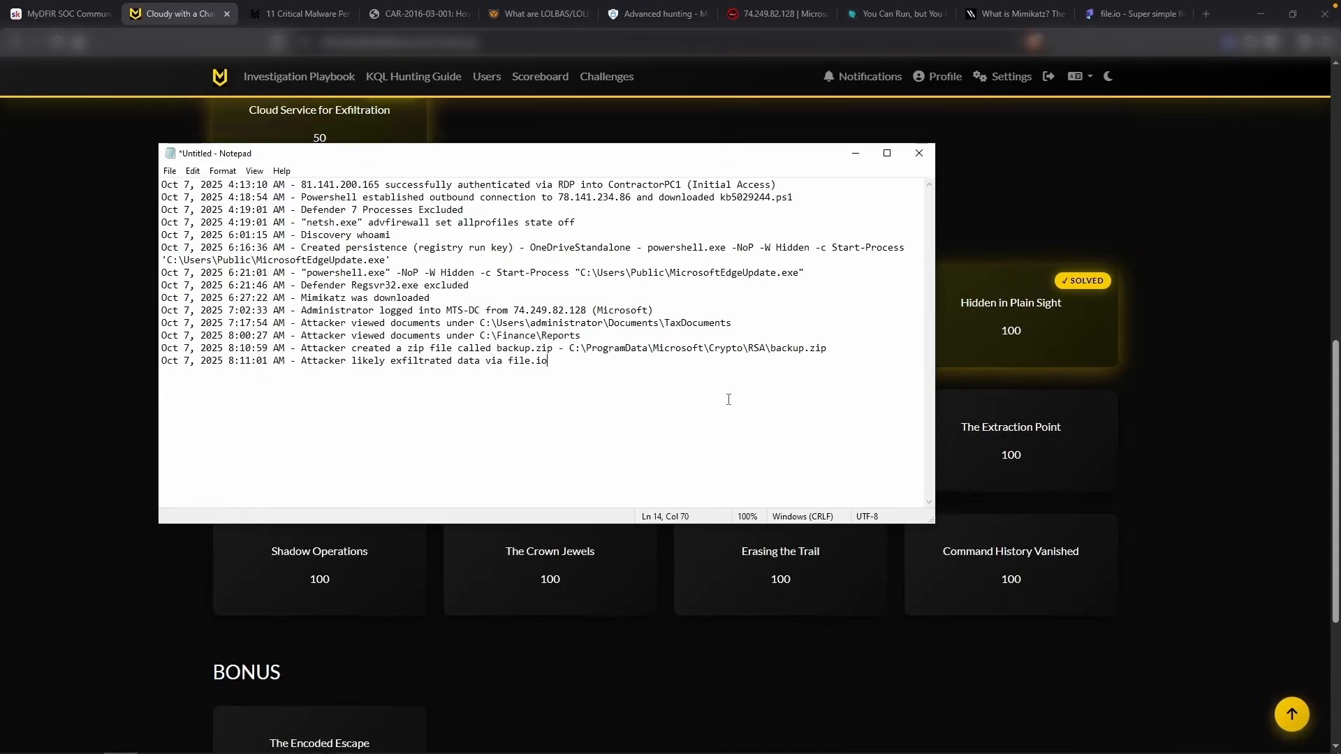
pyautogui.hotkey('ctrl', 'v')
pyautogui.write('<- Staging ')
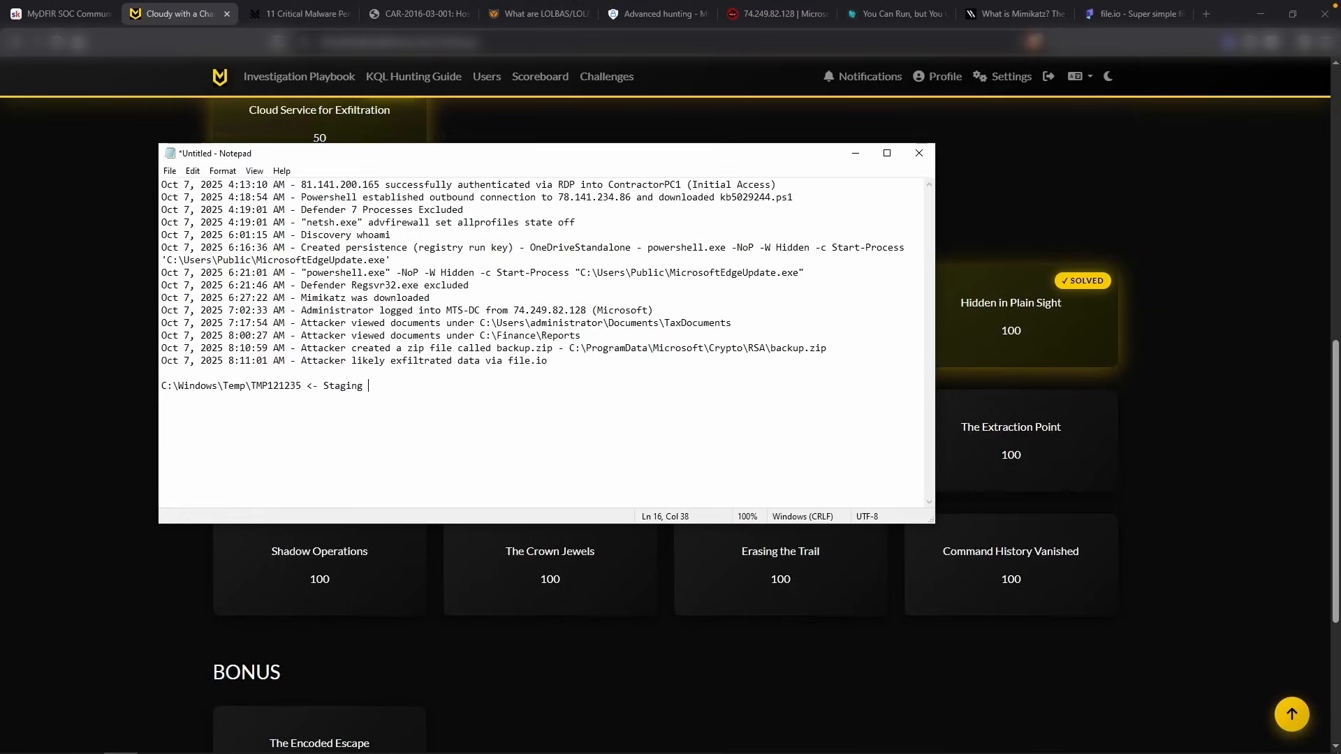
pyautogui.write('Directory (Mimikatz Downloaded Here)')
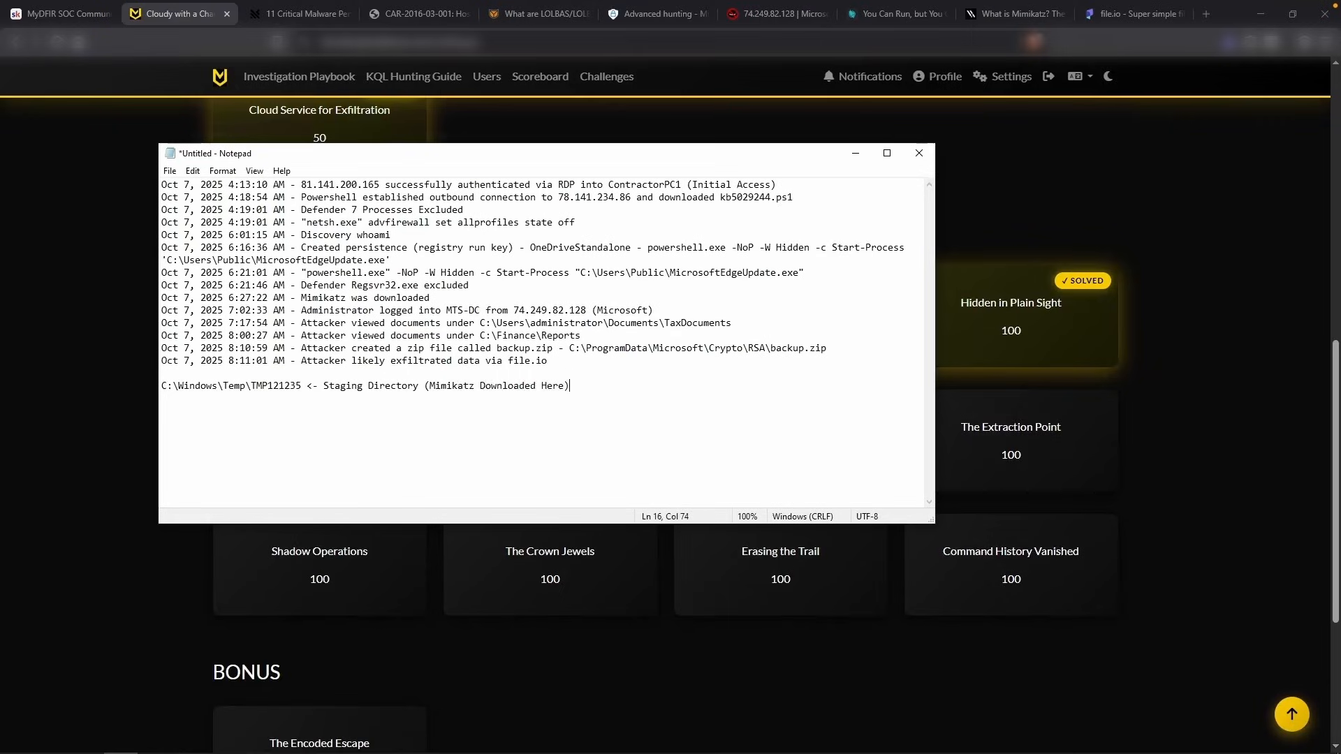
# Switch back to the challenge site, open Persistence in Disguise, and read its question and required flag format
pyautogui.hotkey('alt', 'Tab')
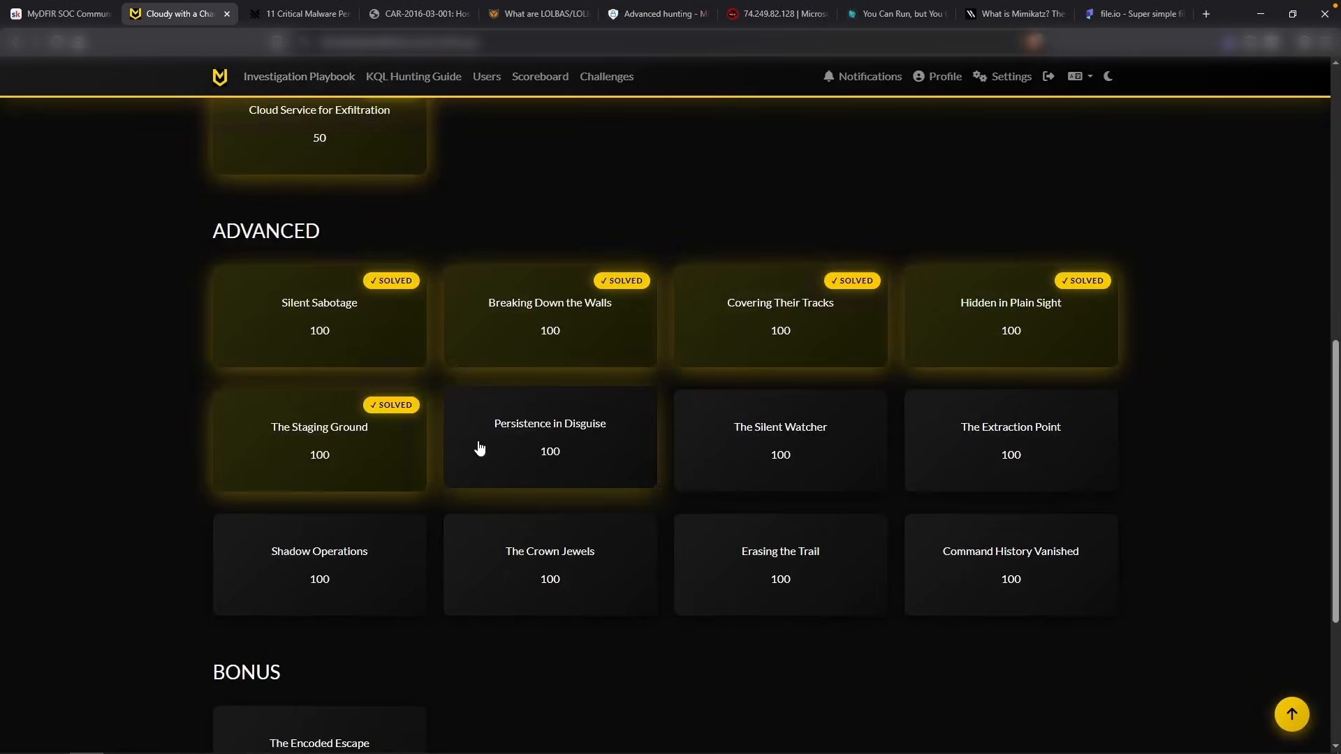
pyautogui.click(567, 451)
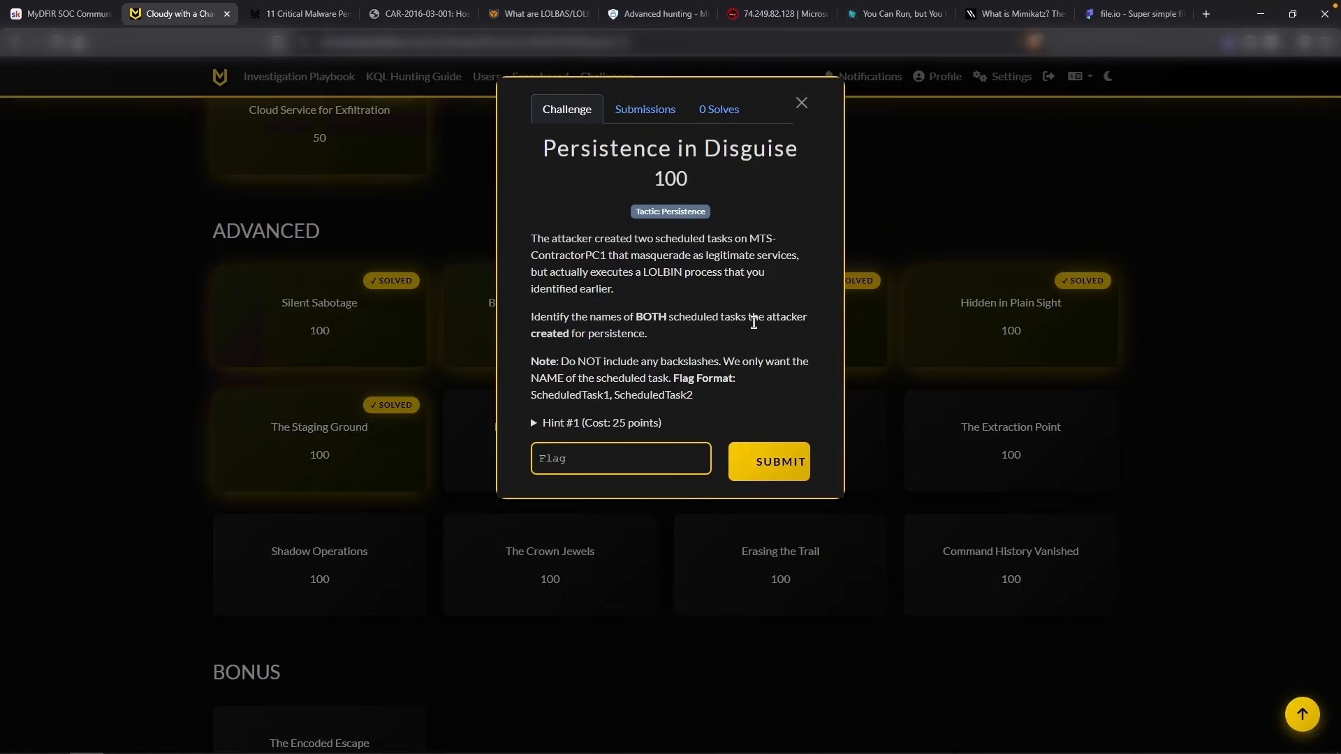
pyautogui.moveTo(602, 396); pyautogui.dragTo(610, 397)
pyautogui.click(642, 396)
# In the Advanced hunting DeviceEvents query, comment out the ActionType filter, enable the summarize count() by ActionType line, and run it
pyautogui.click(656, 14)
pyautogui.click(513, 325)
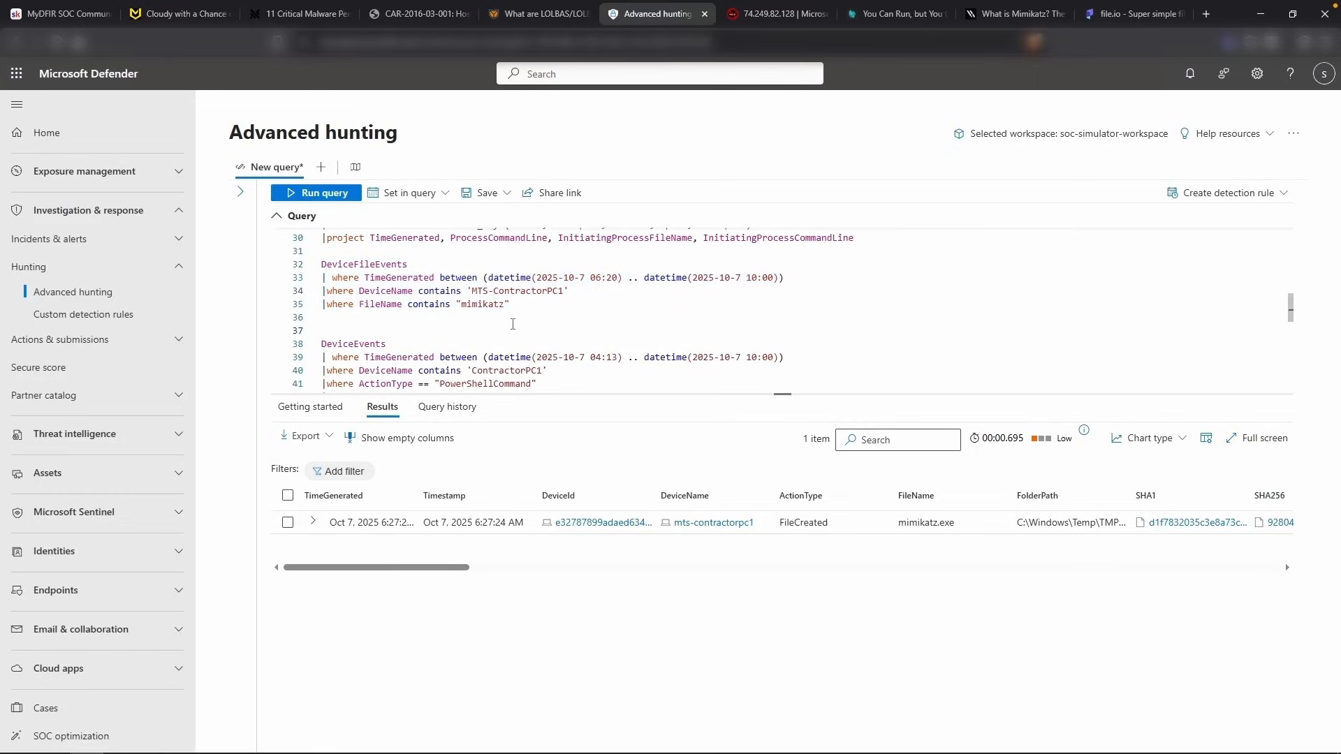
pyautogui.scroll(-3, 454, 321)
pyautogui.click(429, 319)
pyautogui.scroll(-2, 428, 319)
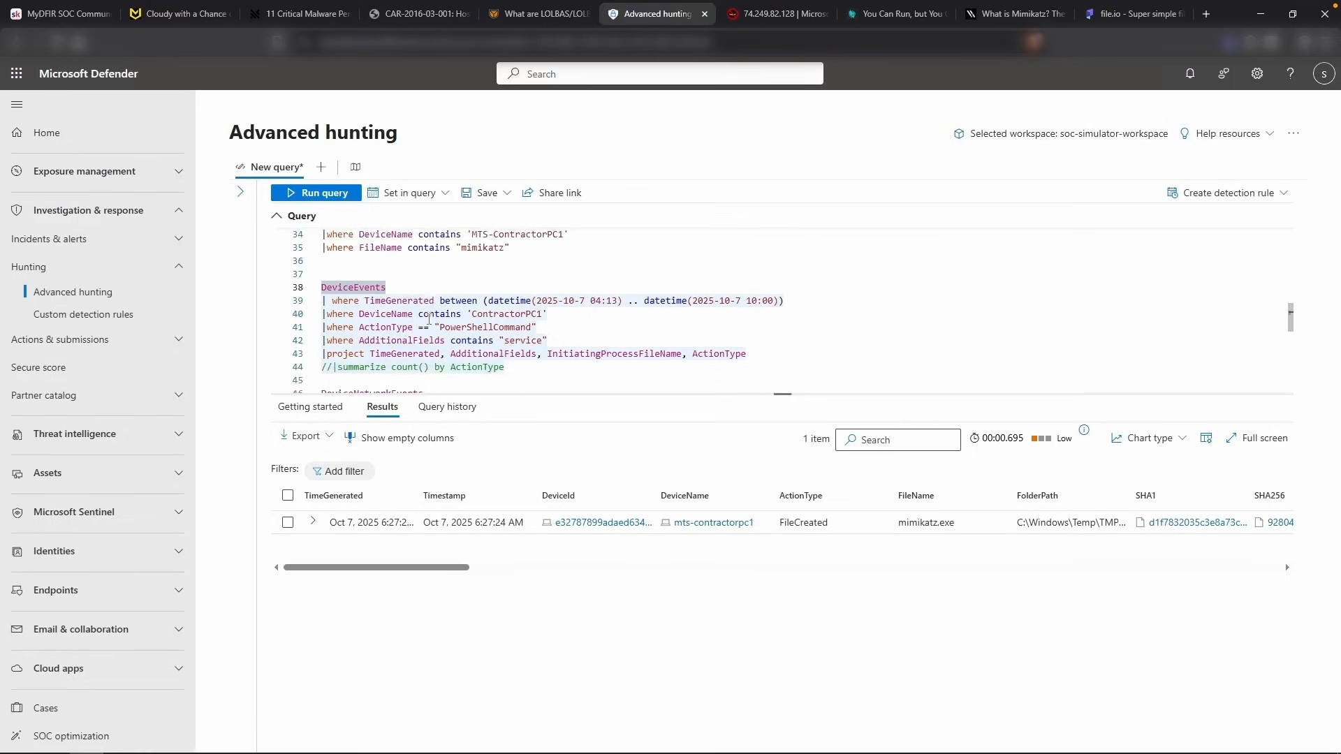
pyautogui.click(323, 328)
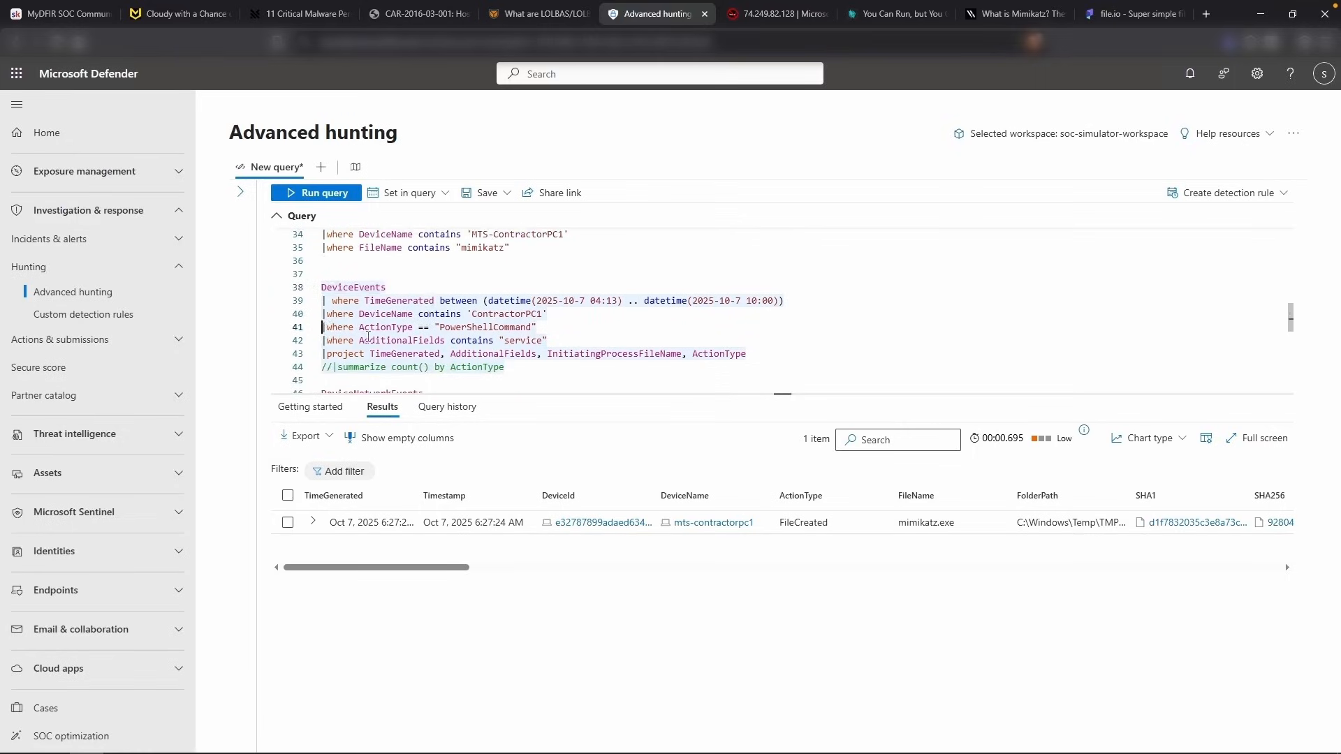
pyautogui.write('//')
pyautogui.click(333, 361)
pyautogui.press('BackSpace')
pyautogui.press('BackSpace')
pyautogui.scroll(-1, 500, 338)
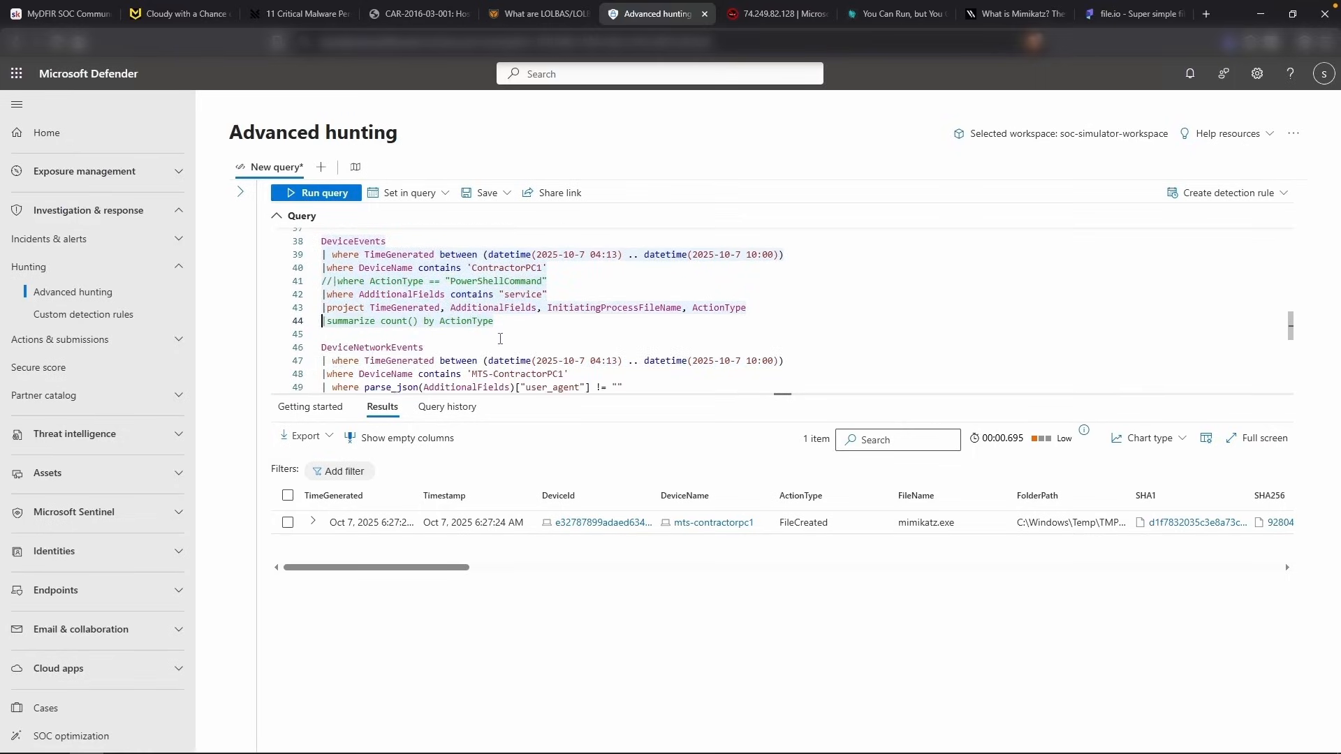
pyautogui.hotkey('shift', 'Return')
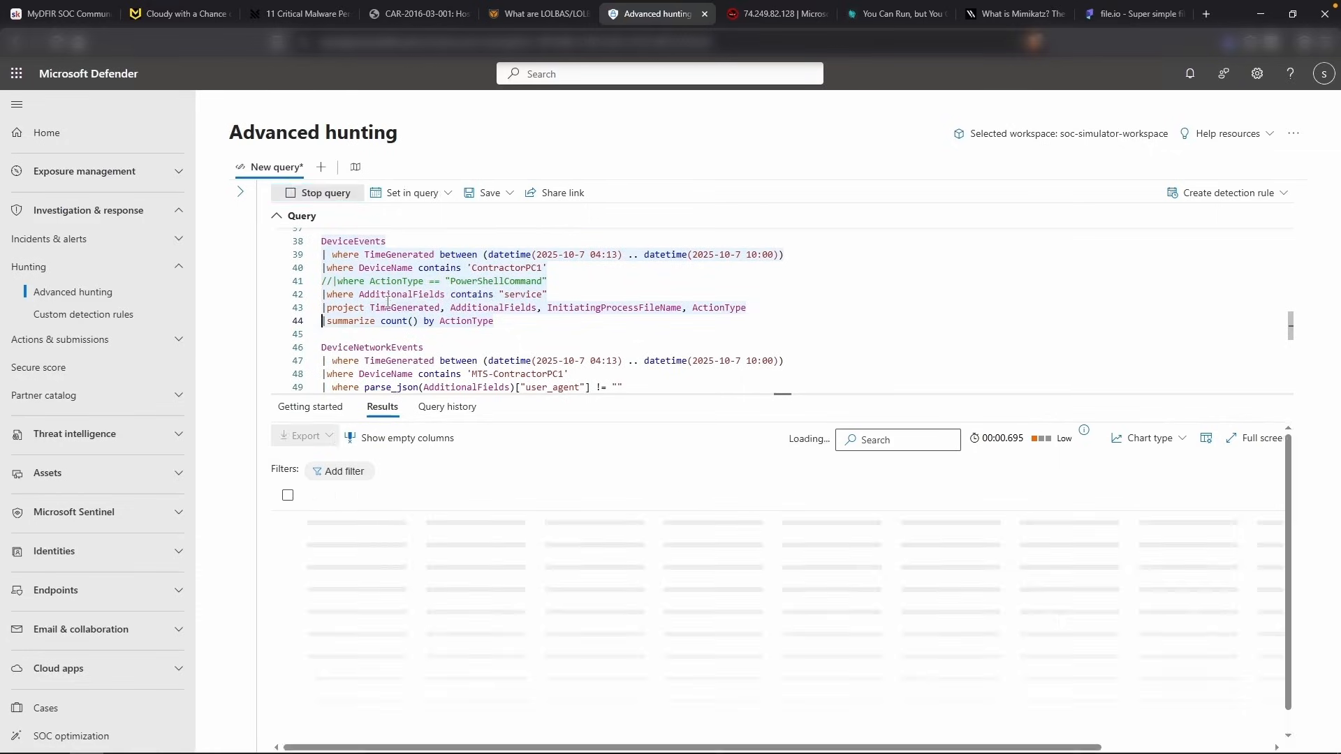
# Comment out the AdditionalFields "service" filter, rerun the DeviceEvents query, and look through the action types for scheduled task activity
pyautogui.click(323, 294)
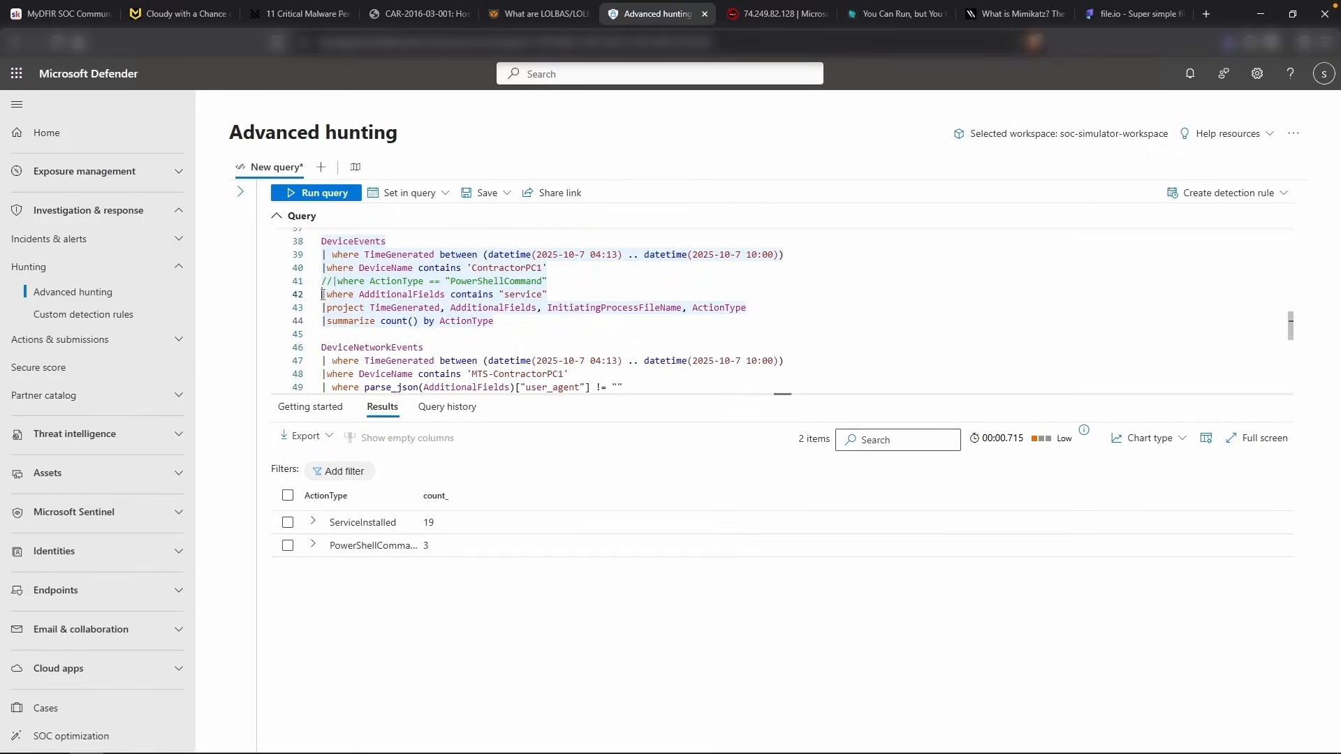
pyautogui.write('//')
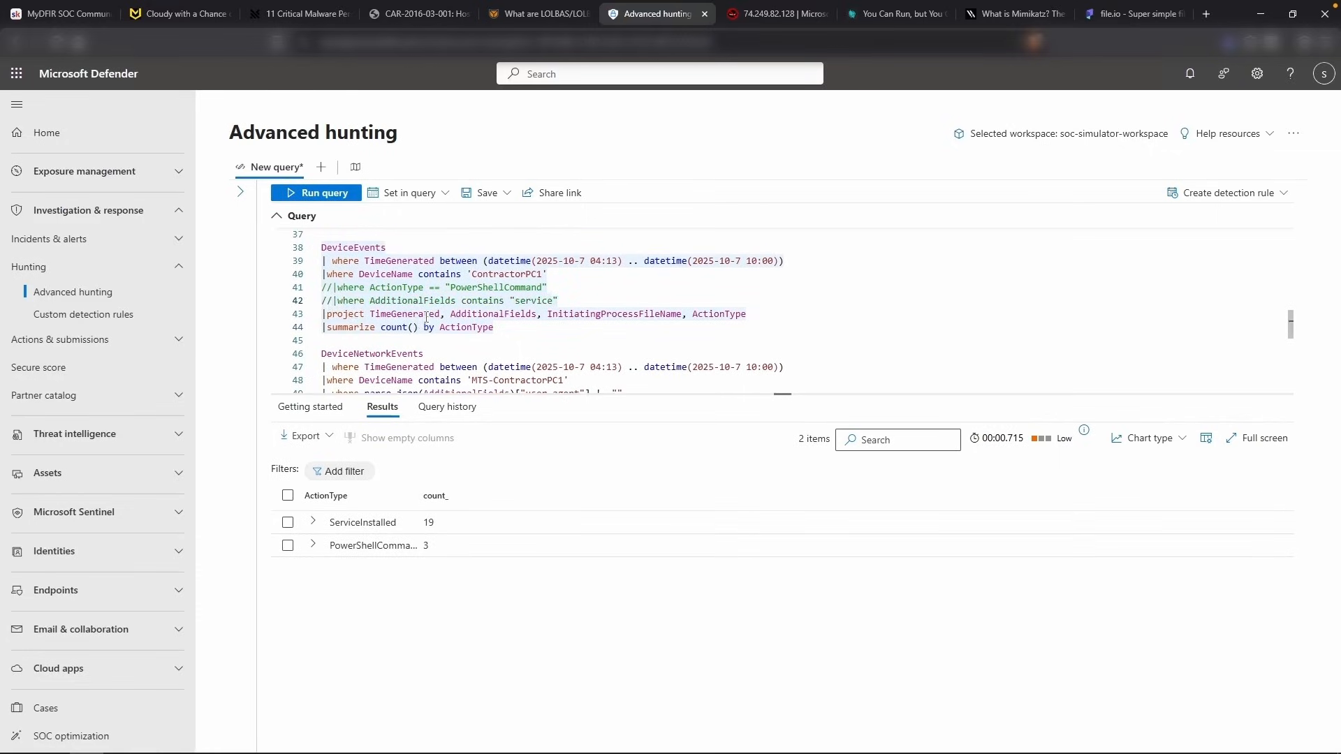
pyautogui.hotkey('shift', 'Return')
pyautogui.moveTo(421, 498); pyautogui.dragTo(474, 498)
pyautogui.scroll(-2, 419, 593)
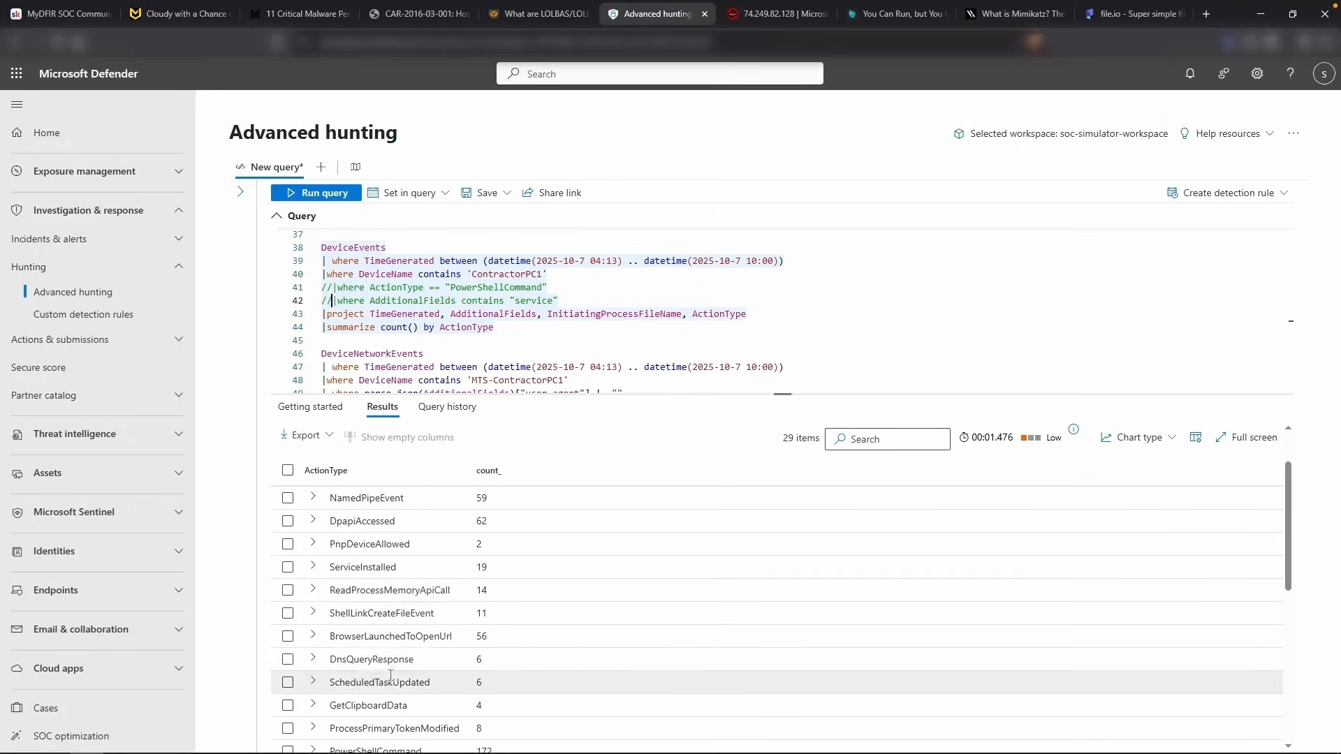
pyautogui.scroll(-1, 432, 669)
pyautogui.scroll(-3, 433, 669)
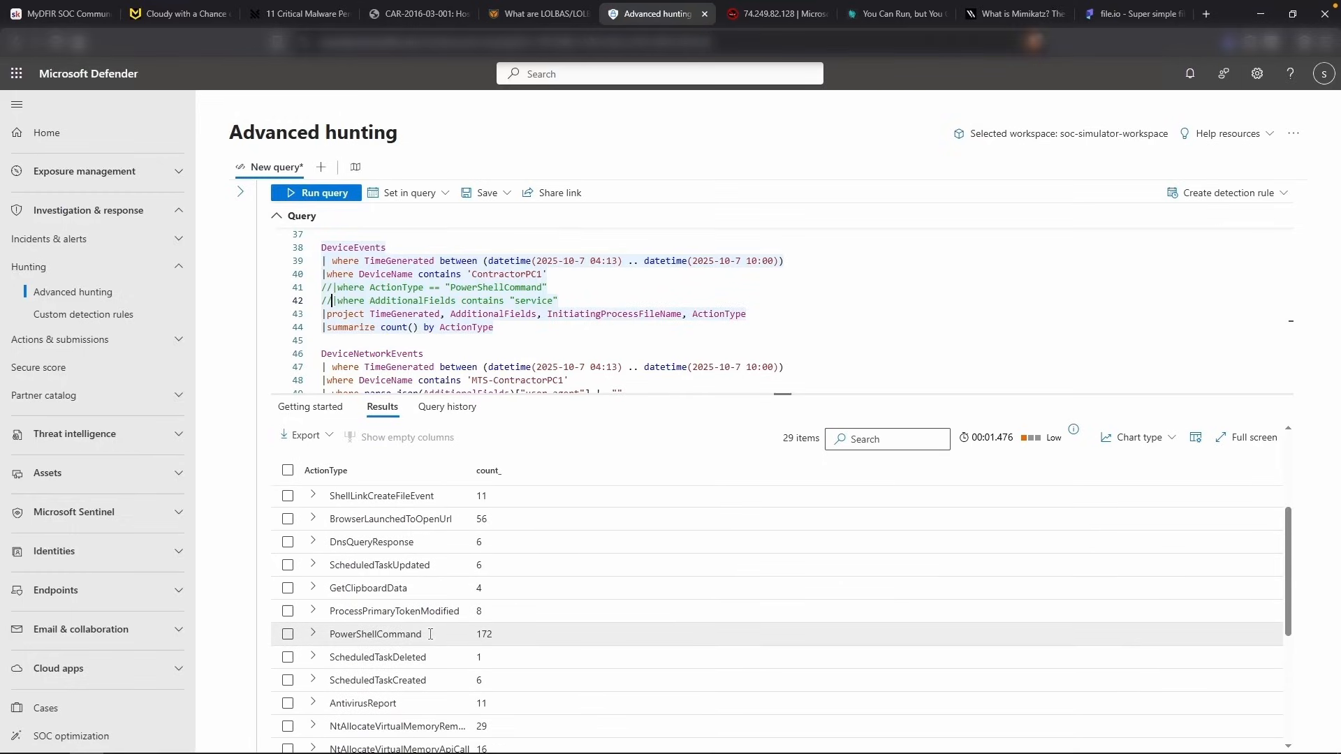
# Reactivate the ActionType filter in the DeviceEvents query with the value "ScheduledTaskCreated" taken from the results
pyautogui.doubleClick(362, 679)
pyautogui.hotkey('ctrl', 'c')
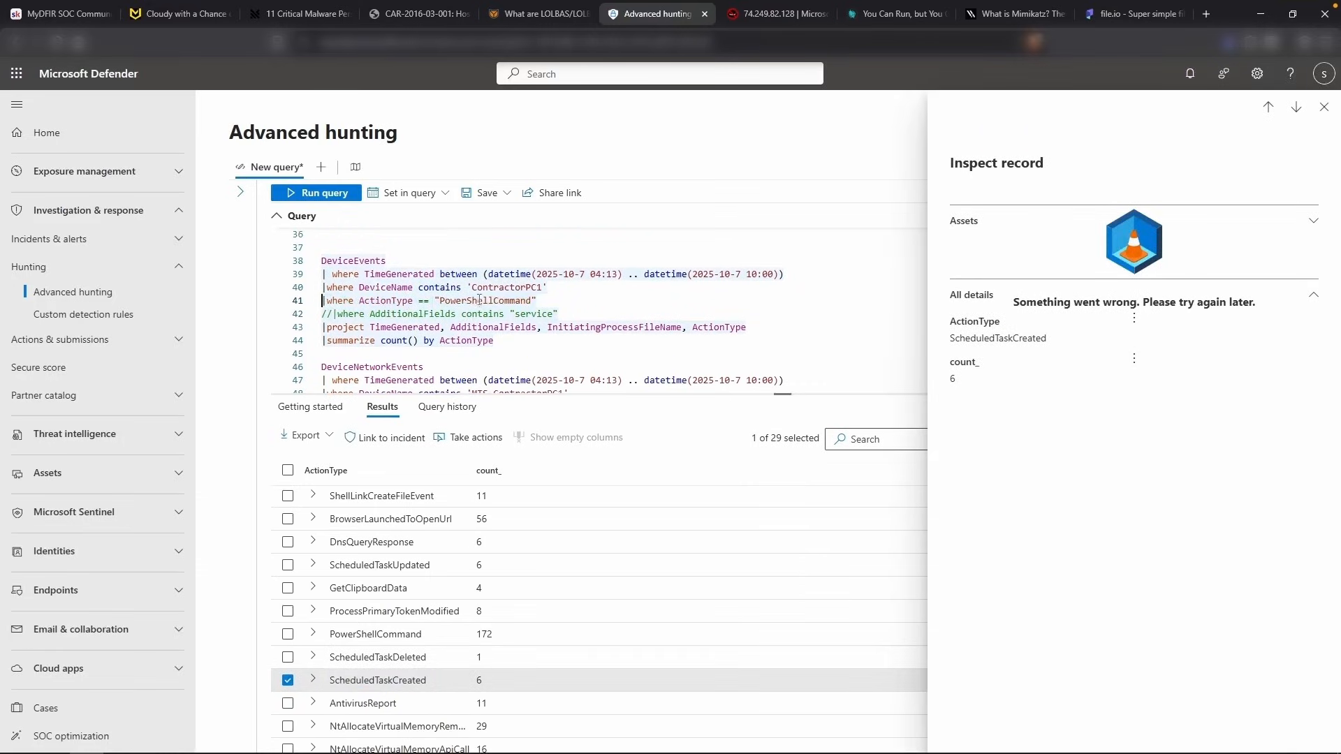
pyautogui.moveTo(531, 300); pyautogui.dragTo(439, 301)
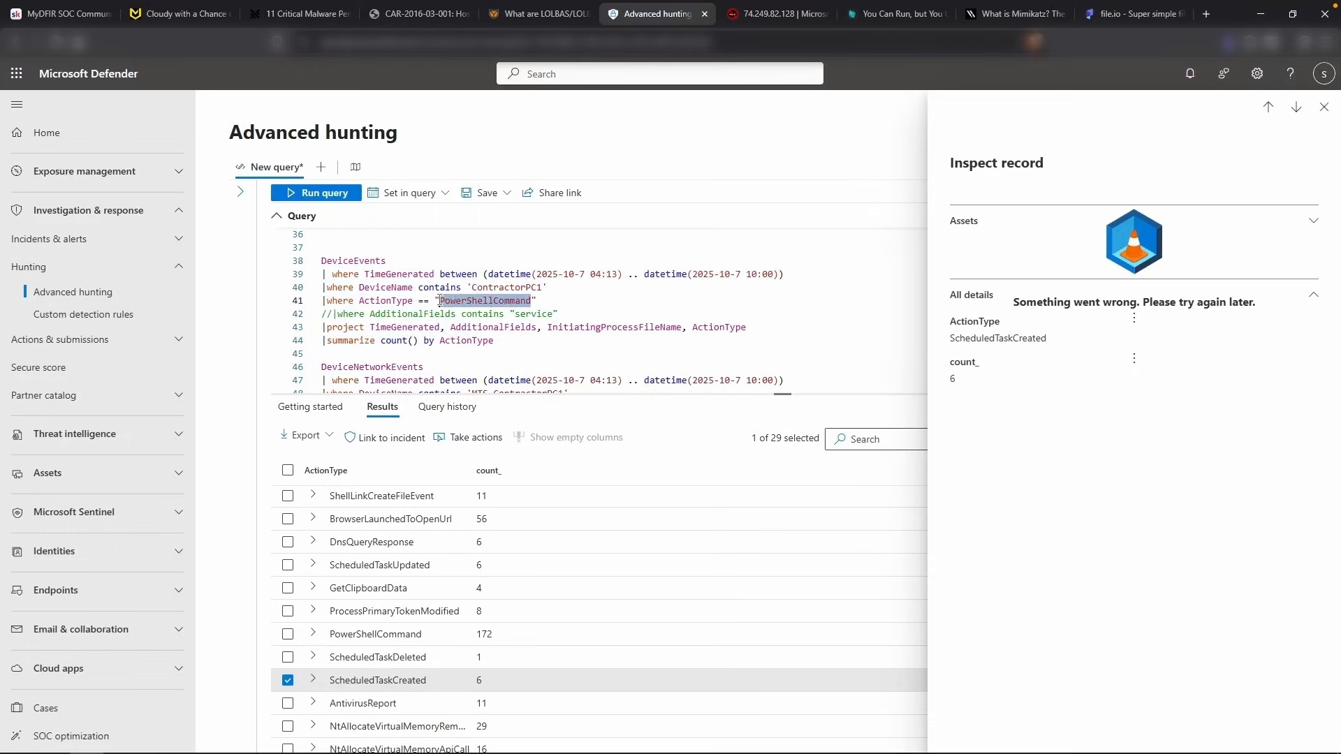
pyautogui.hotkey('ctrl', 'v')
# Comment out the summarize line, run the DeviceEvents query, and widen the AdditionalFields column to read the task names
pyautogui.click(403, 328)
pyautogui.click(323, 342)
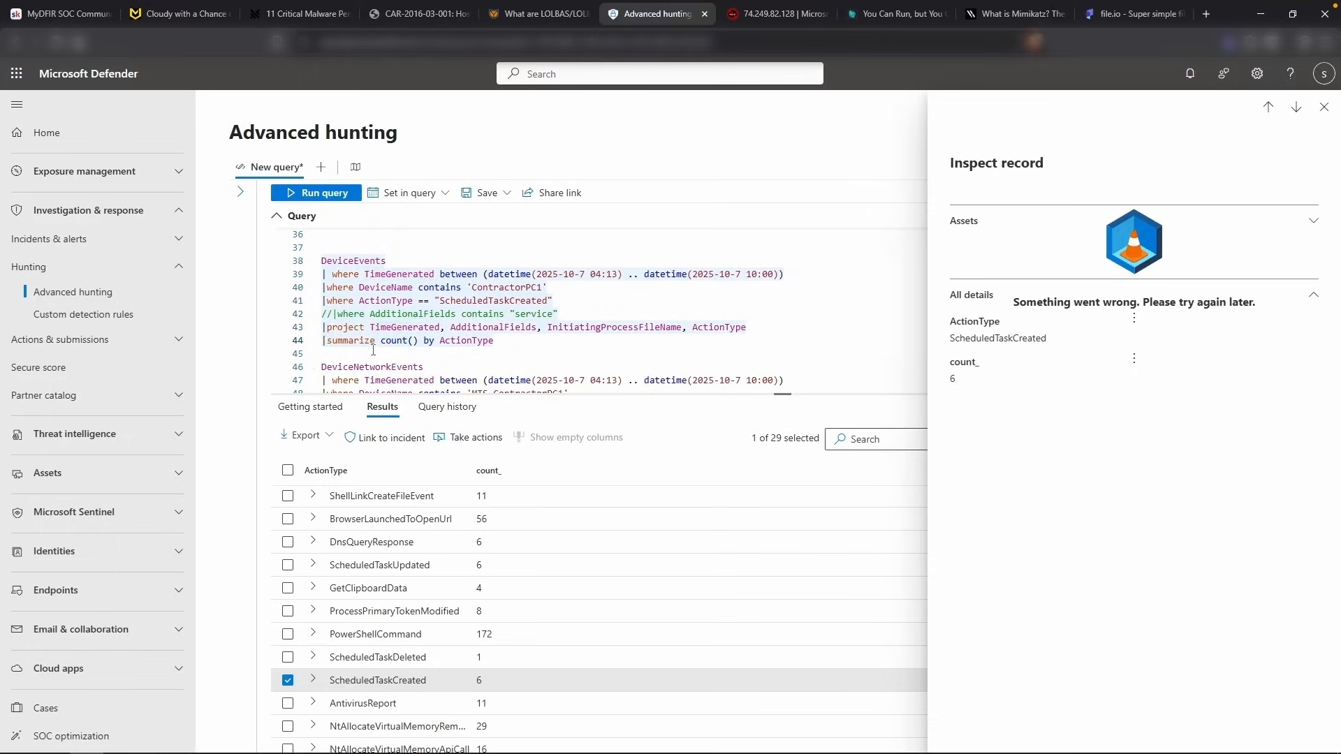
pyautogui.scroll(-1, 373, 350)
pyautogui.write('//')
pyautogui.hotkey('shift', 'Return')
pyautogui.doubleClick(689, 494)
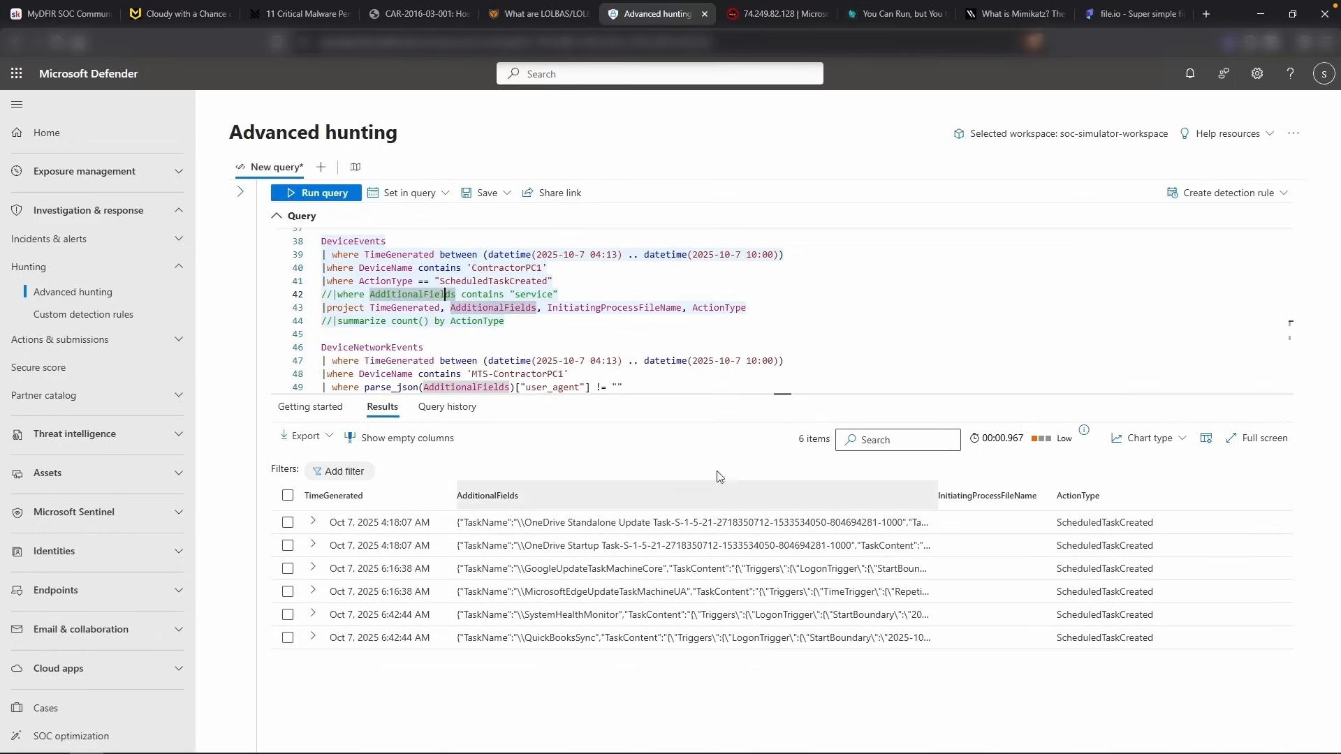
# Inspect the task content of the two OneDrive records and the GoogleUpdateTaskMachineCore record in the scheduled task results
pyautogui.doubleClick(803, 439)
pyautogui.click(774, 442)
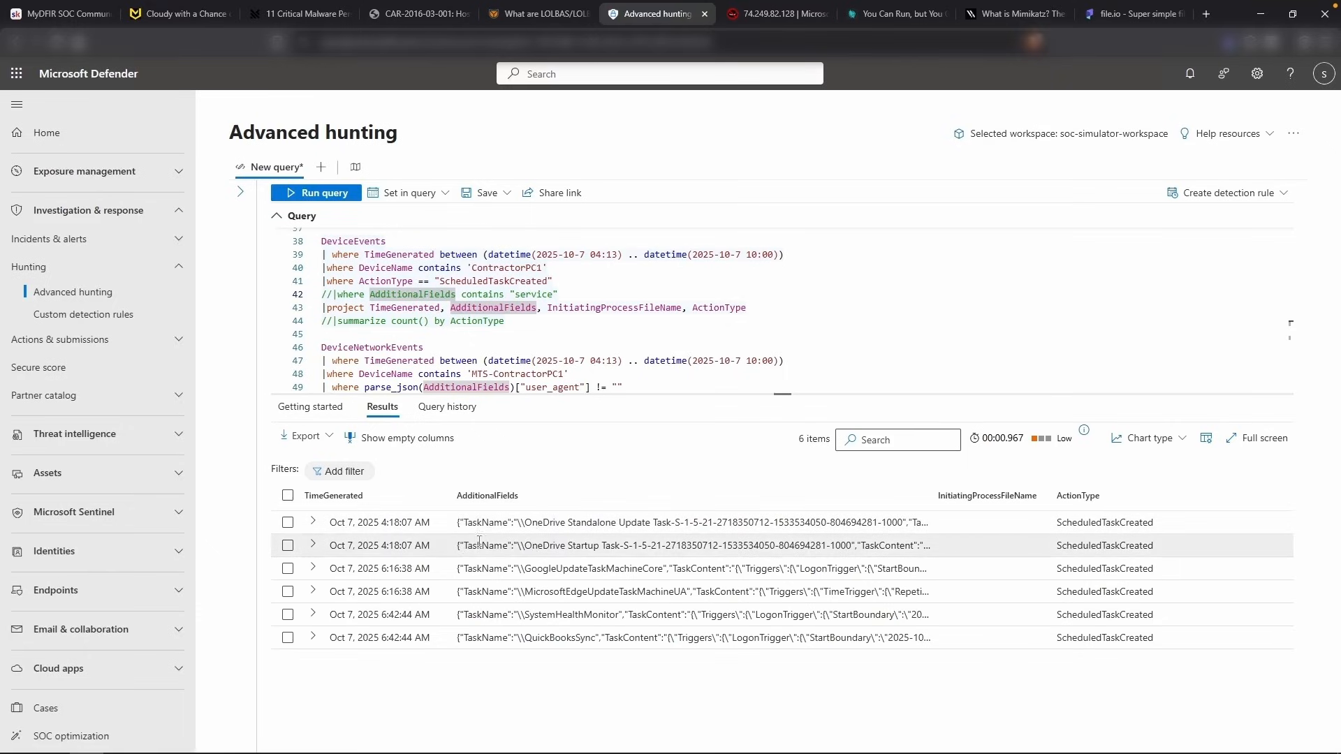
pyautogui.click(554, 523)
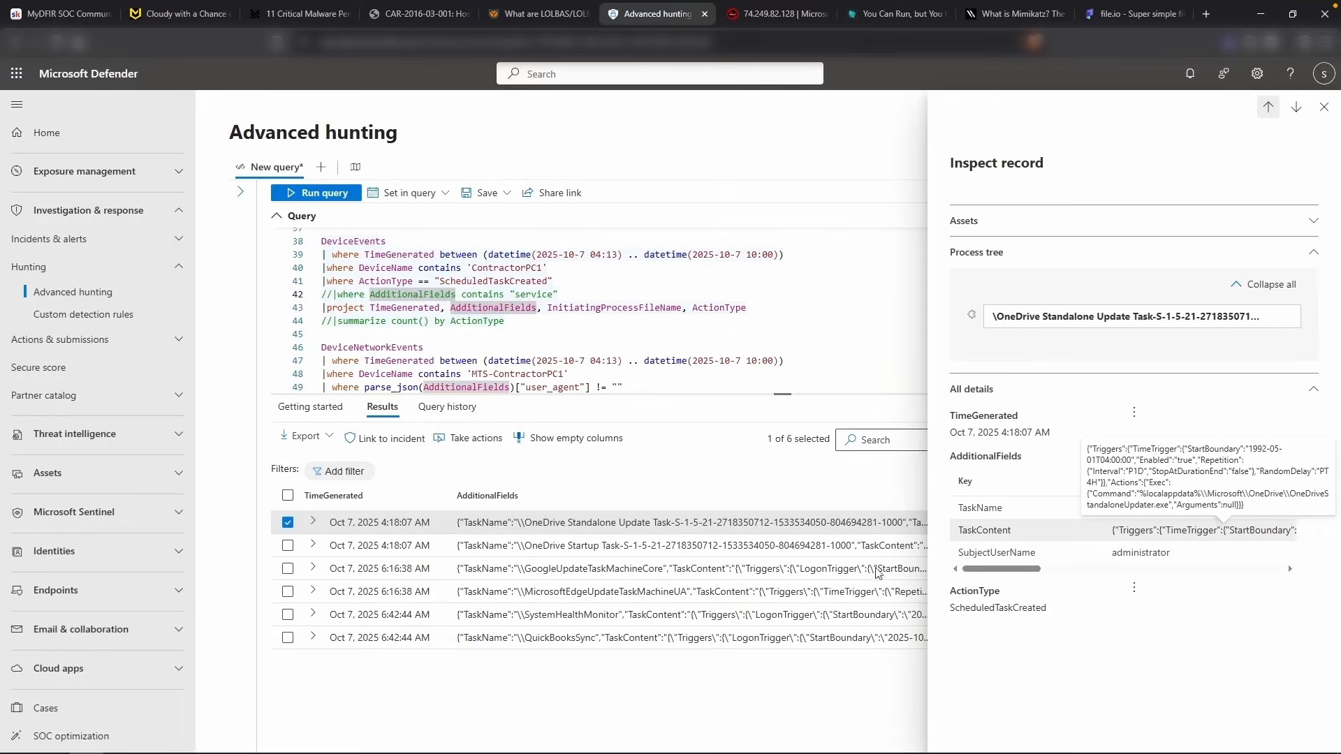
pyautogui.click(797, 547)
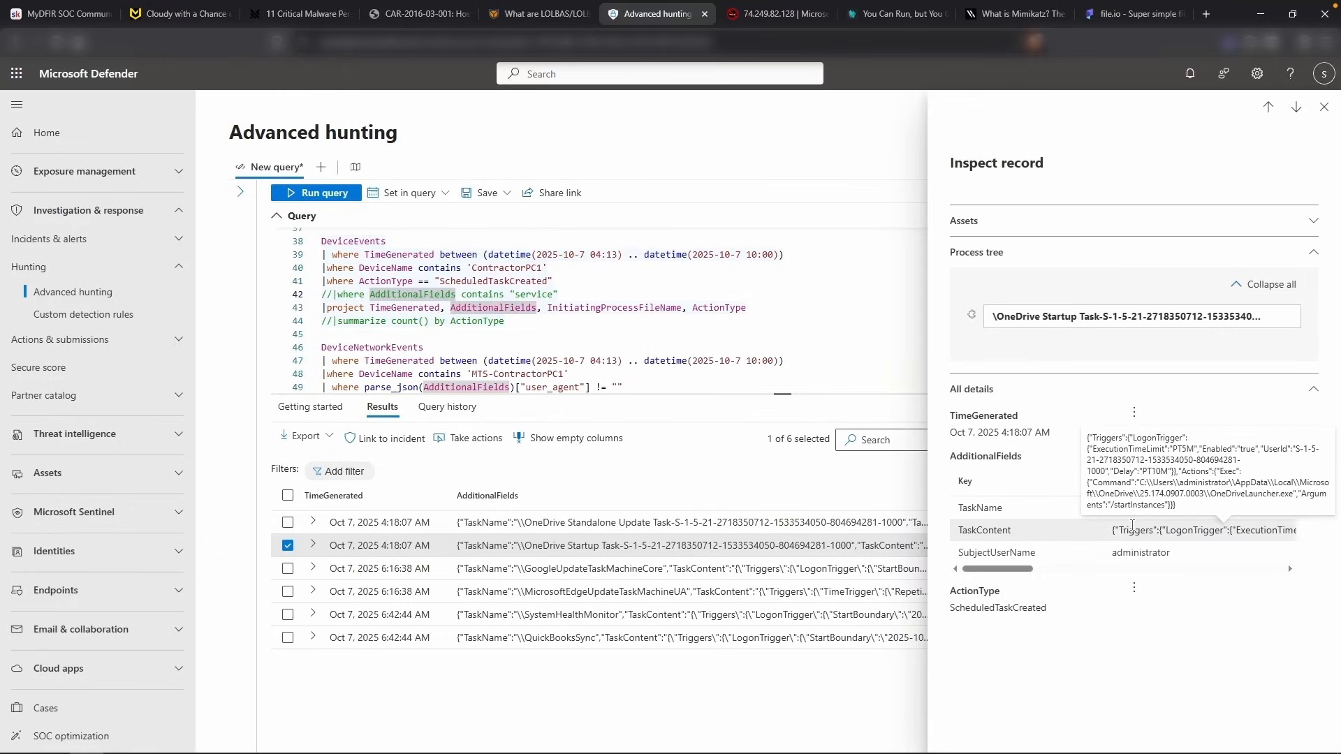
pyautogui.click(850, 568)
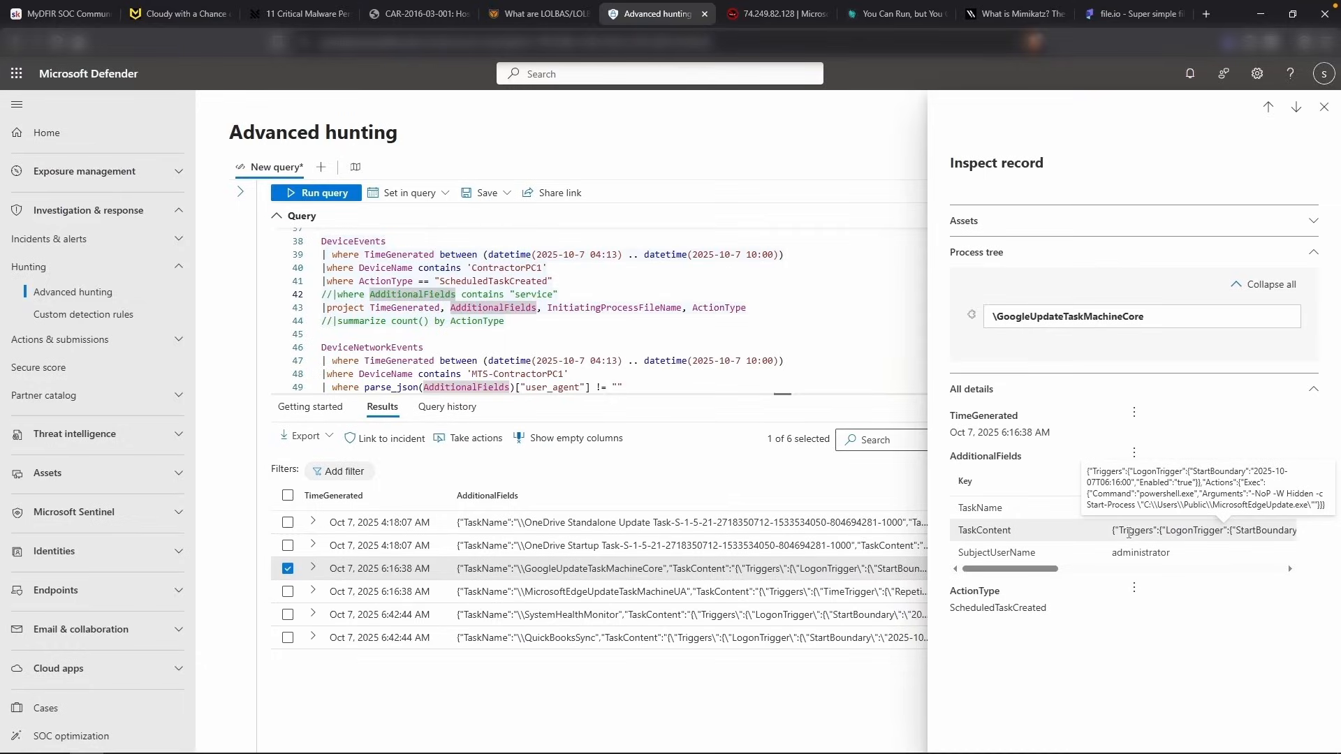
# Copy the task name GoogleUpdateTaskMachineCore into the Persistence in Disguise challenge's answer, followed by a comma
pyautogui.doubleClick(1068, 316)
pyautogui.hotkey('ctrl', 'c')
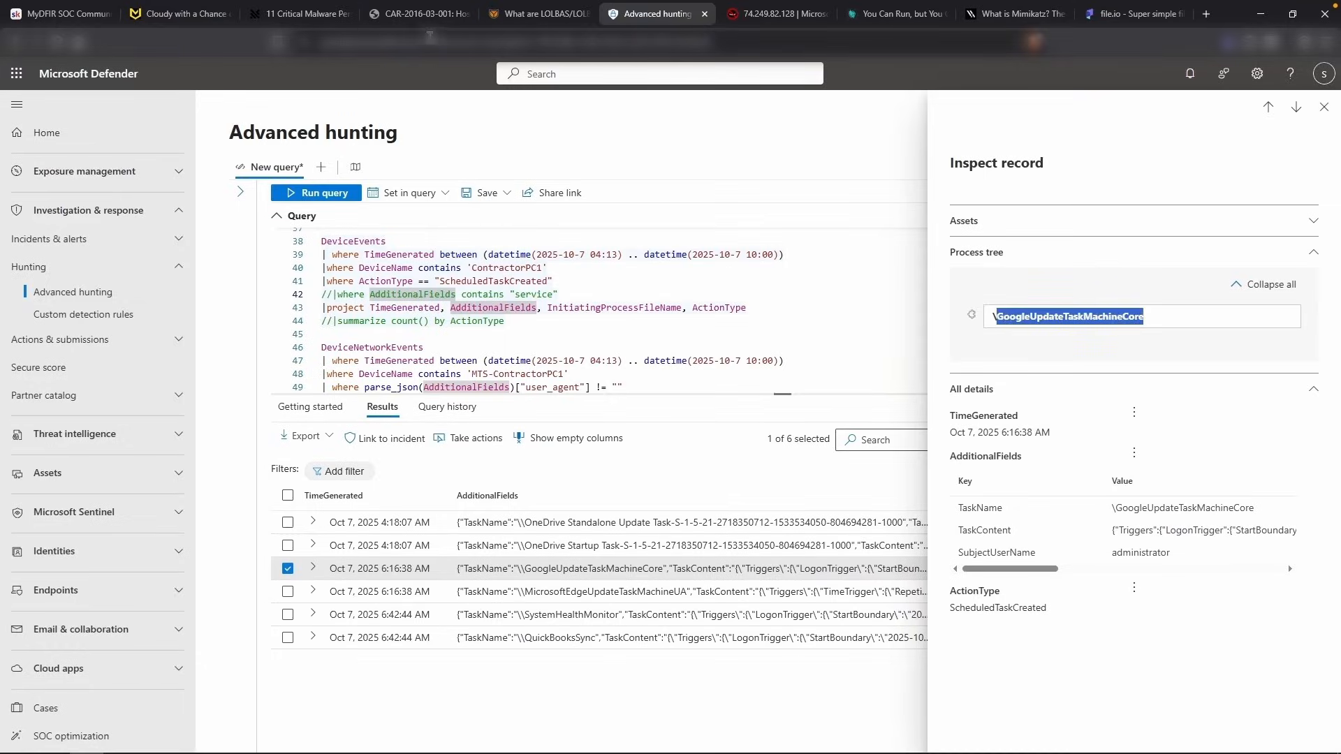
pyautogui.click(183, 14)
pyautogui.click(681, 459)
pyautogui.hotkey('ctrl', 'v')
pyautogui.write(',')
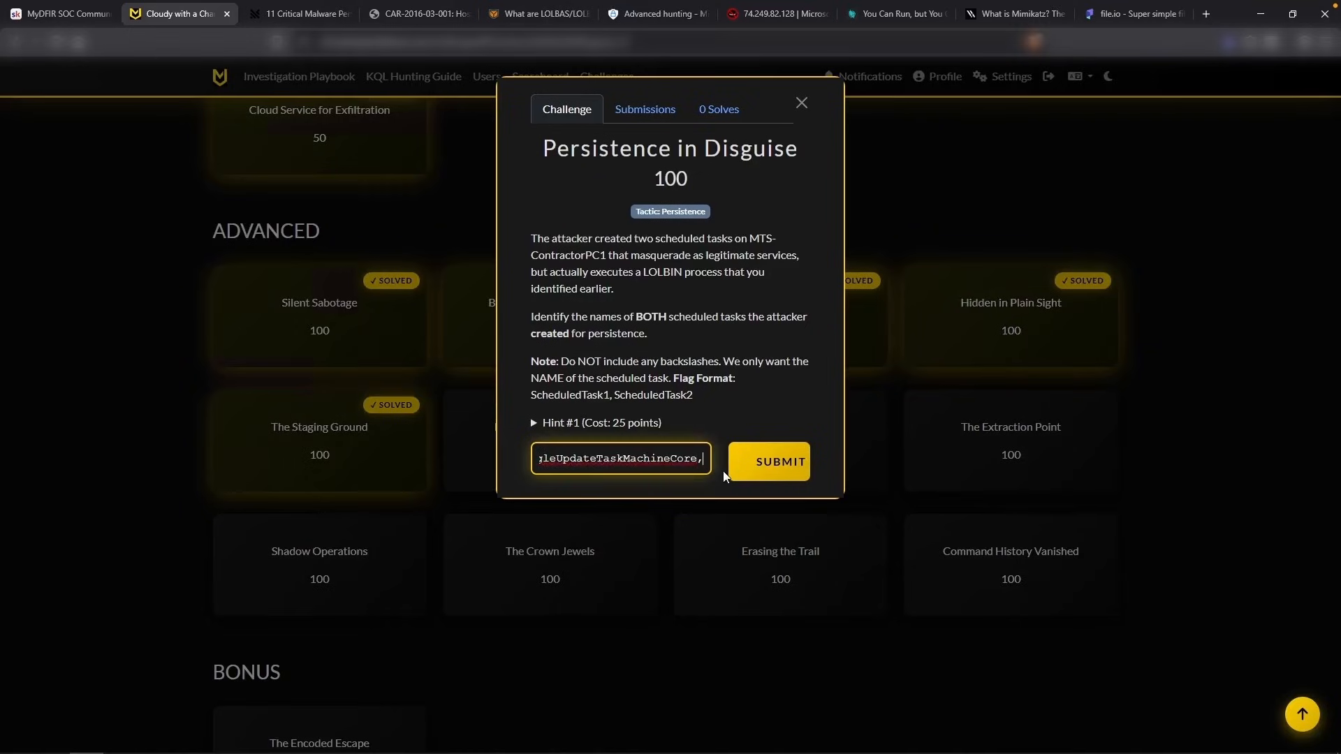
# Inspect the MicrosoftEdgeUpdateTaskMachineUA record, add its task name to the Persistence in Disguise answer, and submit the flag
pyautogui.click(656, 14)
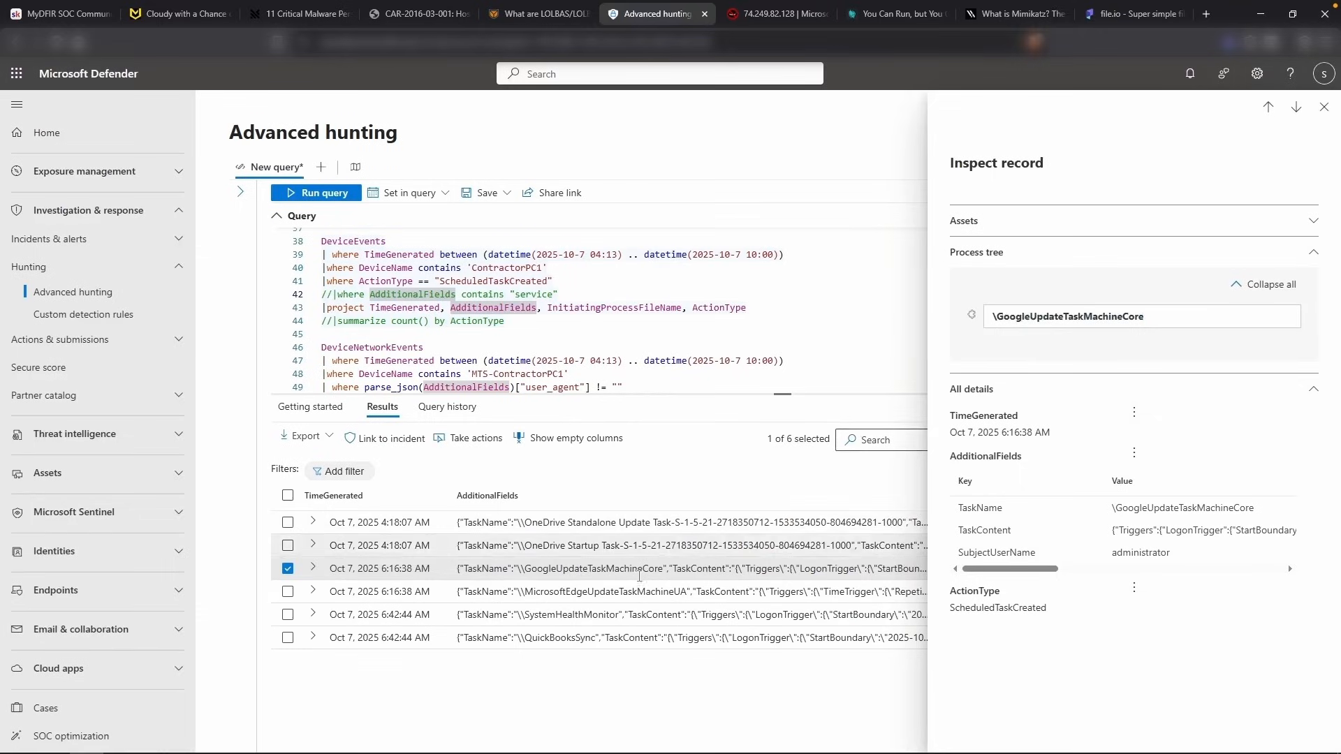
pyautogui.click(731, 599)
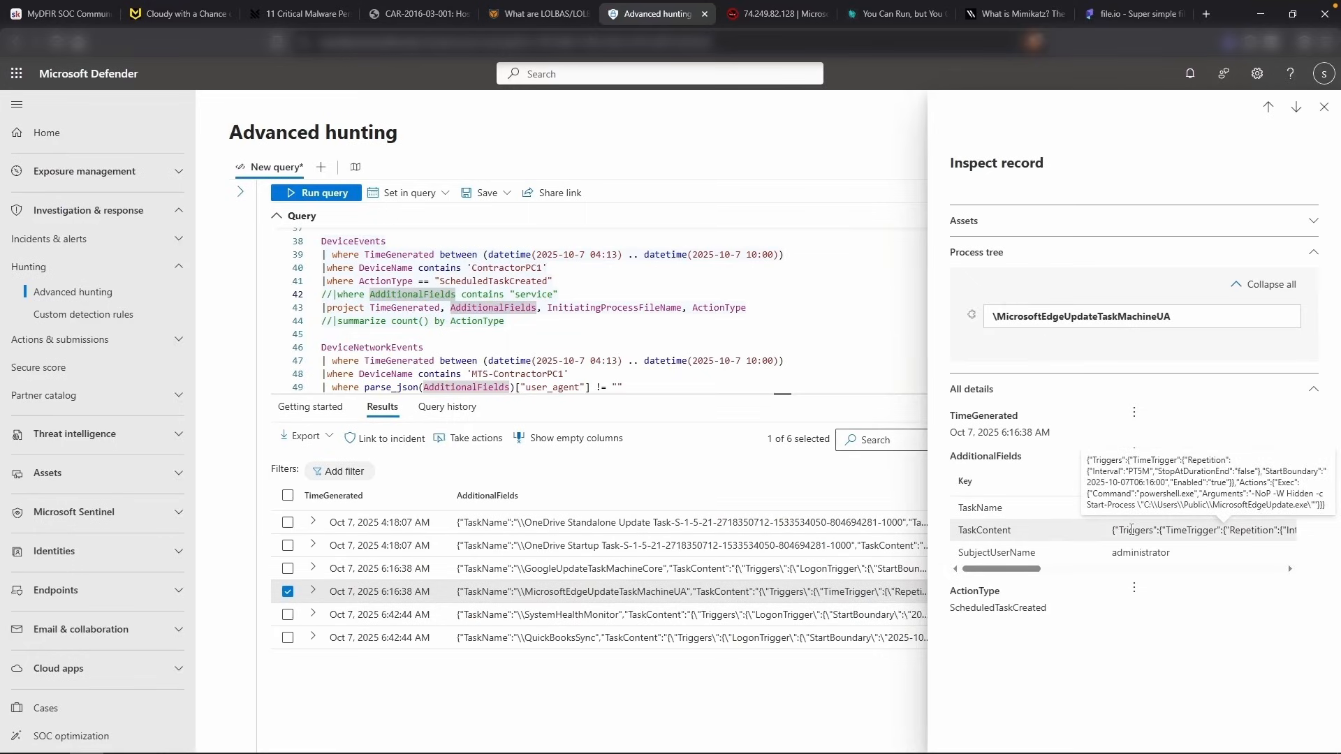
pyautogui.doubleClick(1144, 313)
pyautogui.hotkey('ctrl', 'c')
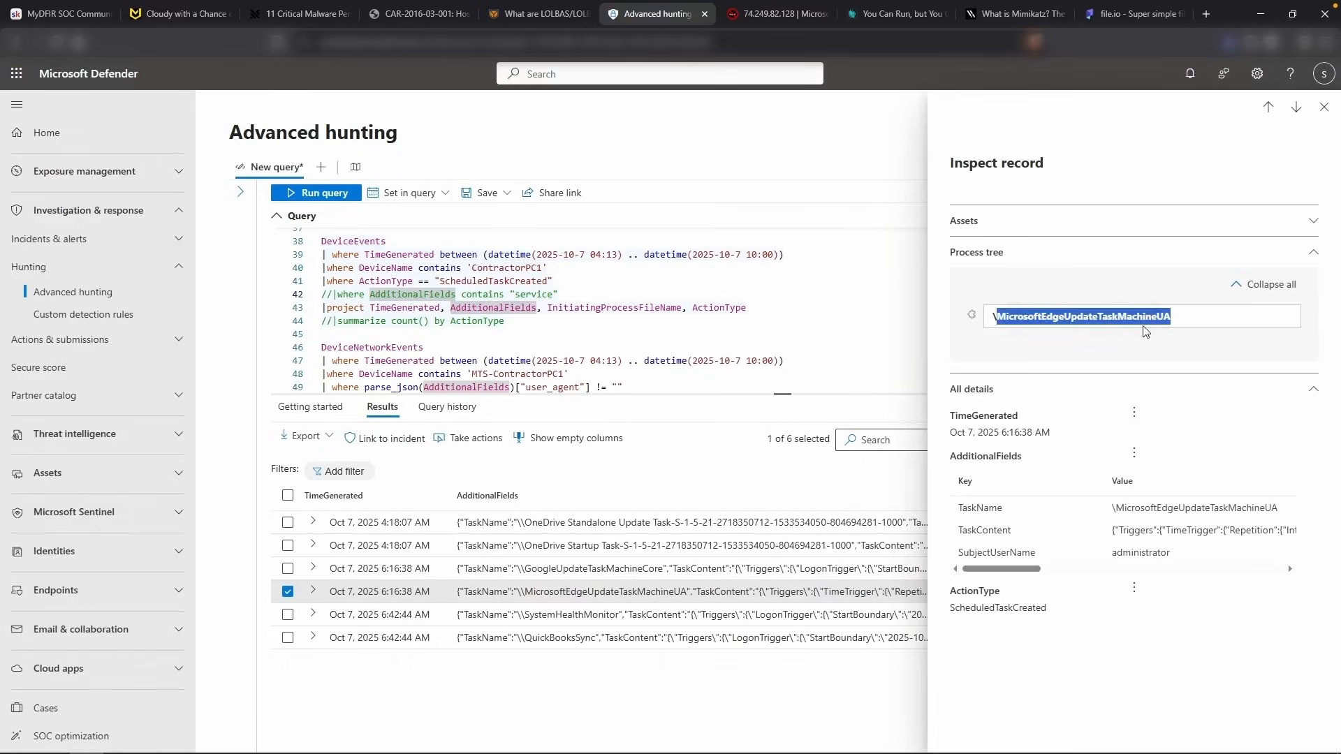
pyautogui.click(183, 14)
pyautogui.hotkey('ctrl', 'v')
pyautogui.click(772, 467)
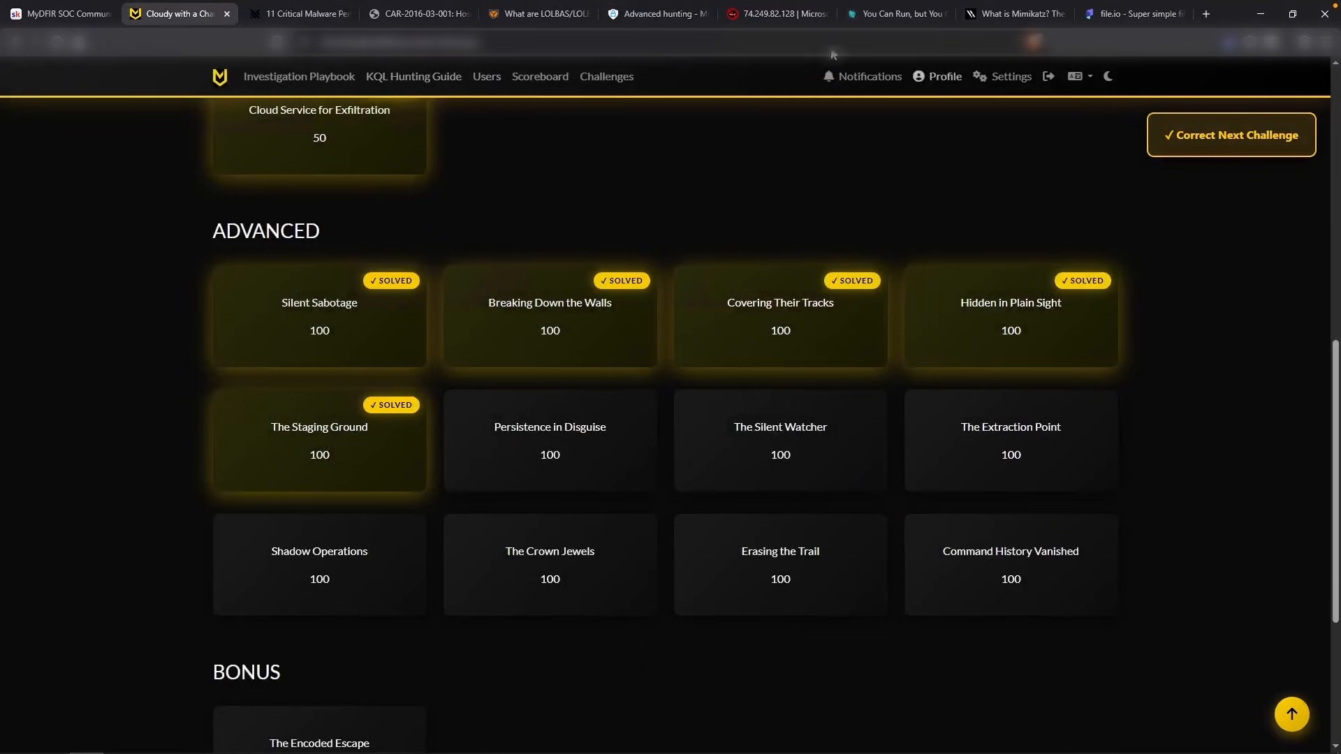
# Add the timeline entry "Oct 7, 2025 6:16:38 AM - 2 Scheduled Task created -" to the Notepad notes
pyautogui.click(660, 14)
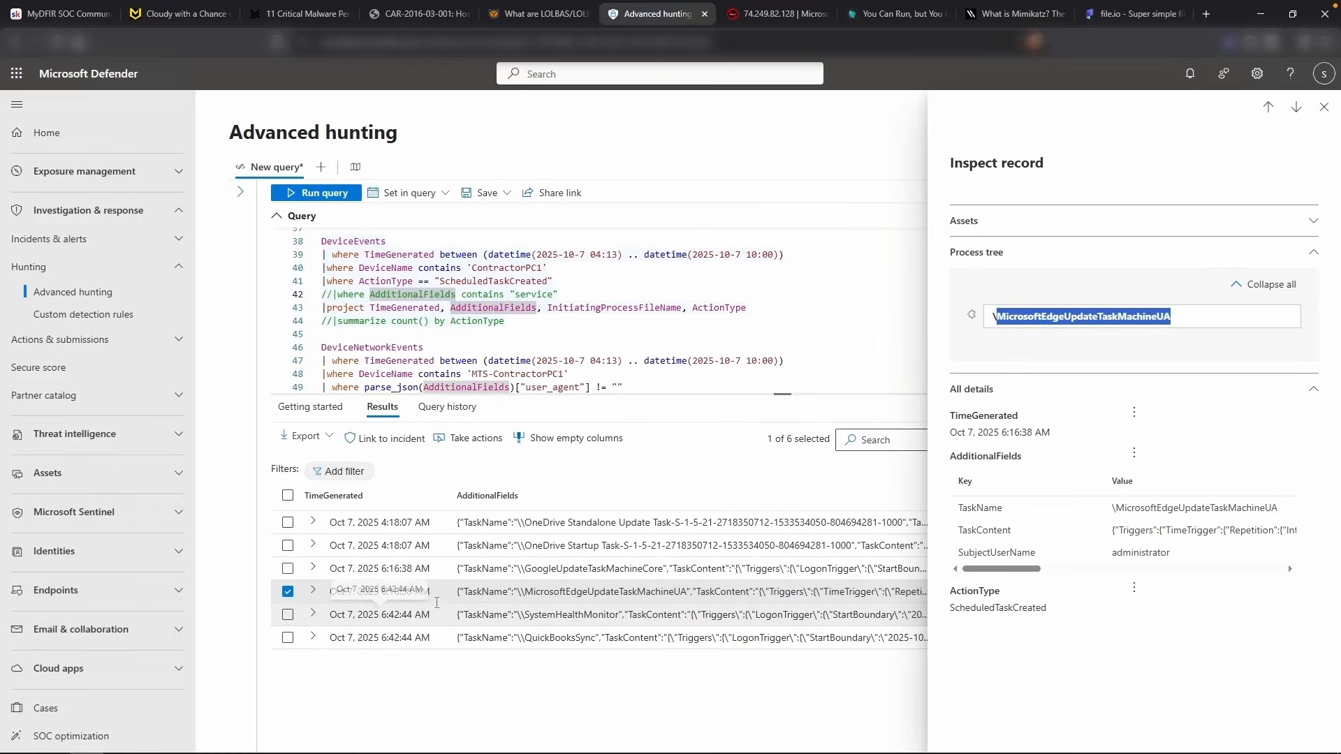
pyautogui.moveTo(438, 568); pyautogui.dragTo(331, 573)
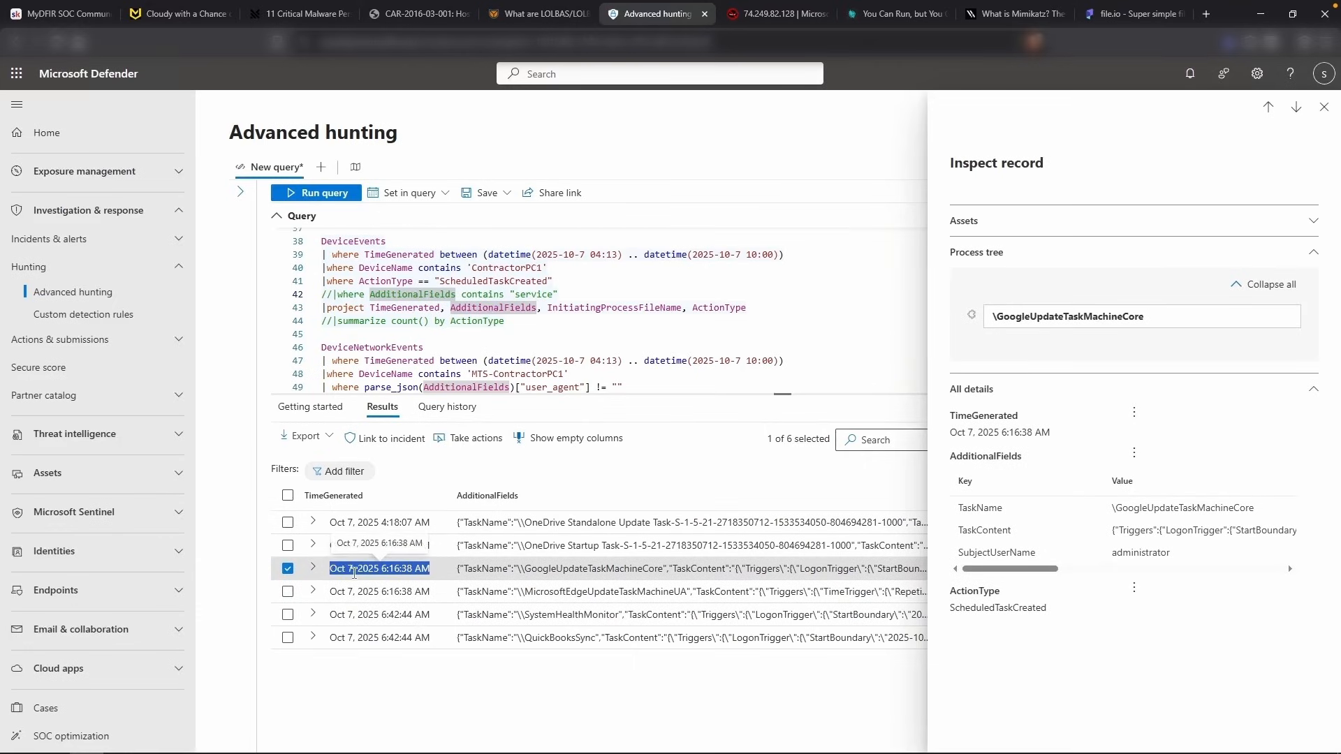
pyautogui.hotkey('alt', 'Tab')
pyautogui.write('Scheduled TAsk c')
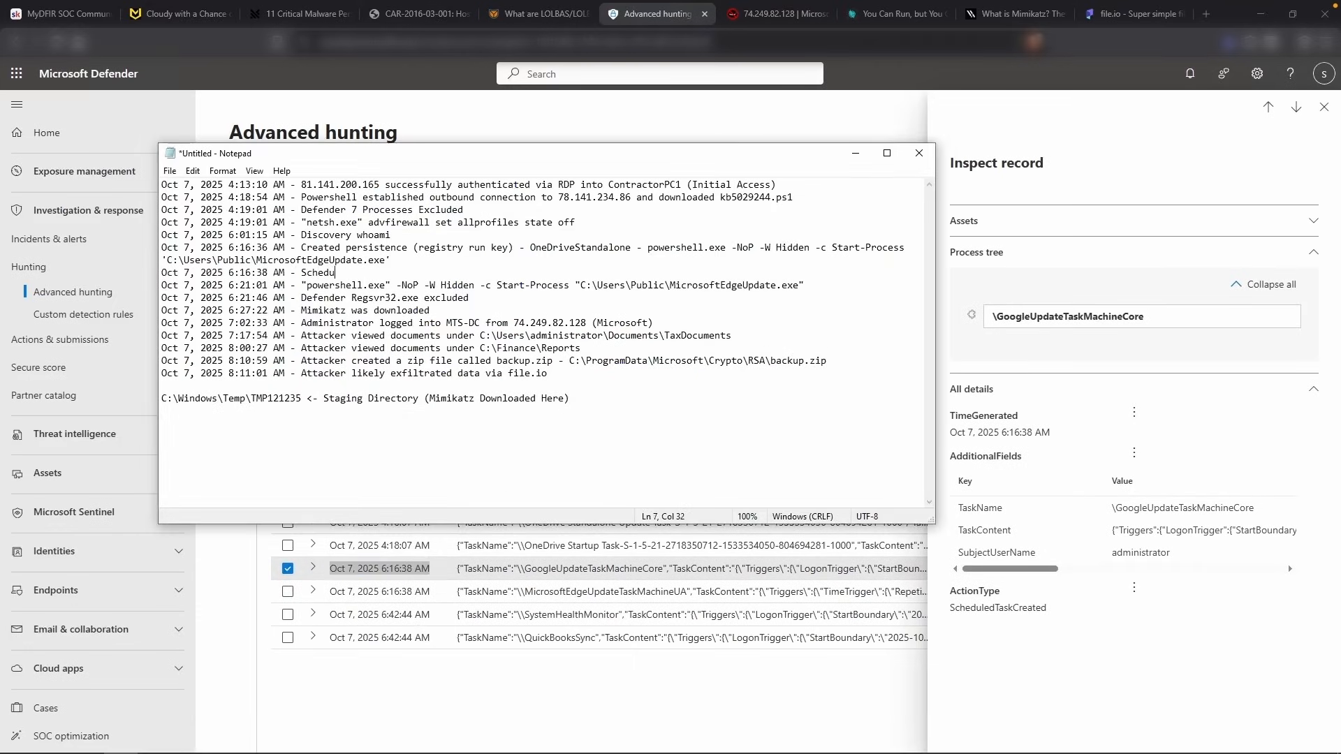
pyautogui.write('reated')
pyautogui.click(304, 273)
pyautogui.write('2')
pyautogui.write('-')
# Append the task names "GoogleUpdateTaskMachineCore && MicrosoftEdgeUpdateTaskMachineUA" to the 6:16:38 AM timeline entry
pyautogui.doubleClick(1069, 316)
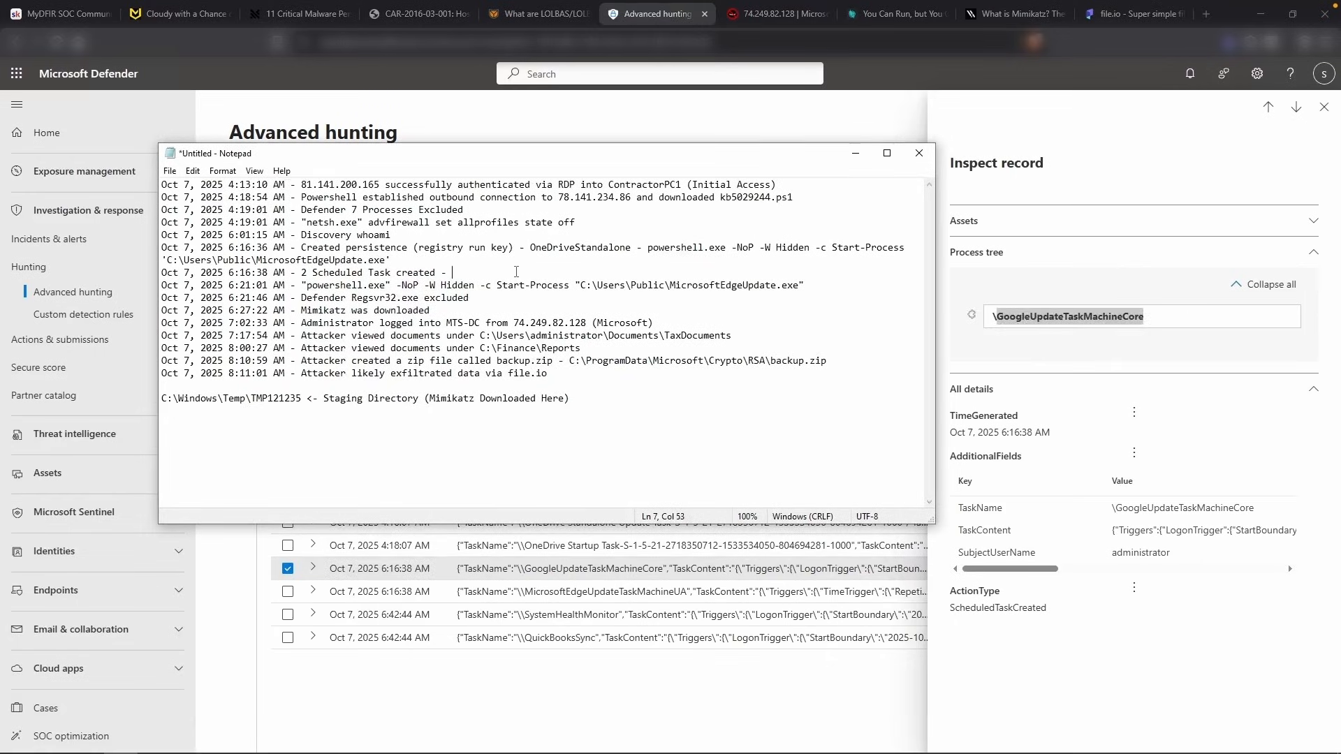
pyautogui.hotkey('ctrl', 'c')
pyautogui.click(518, 273)
pyautogui.hotkey('ctrl', 'v')
pyautogui.click(678, 592)
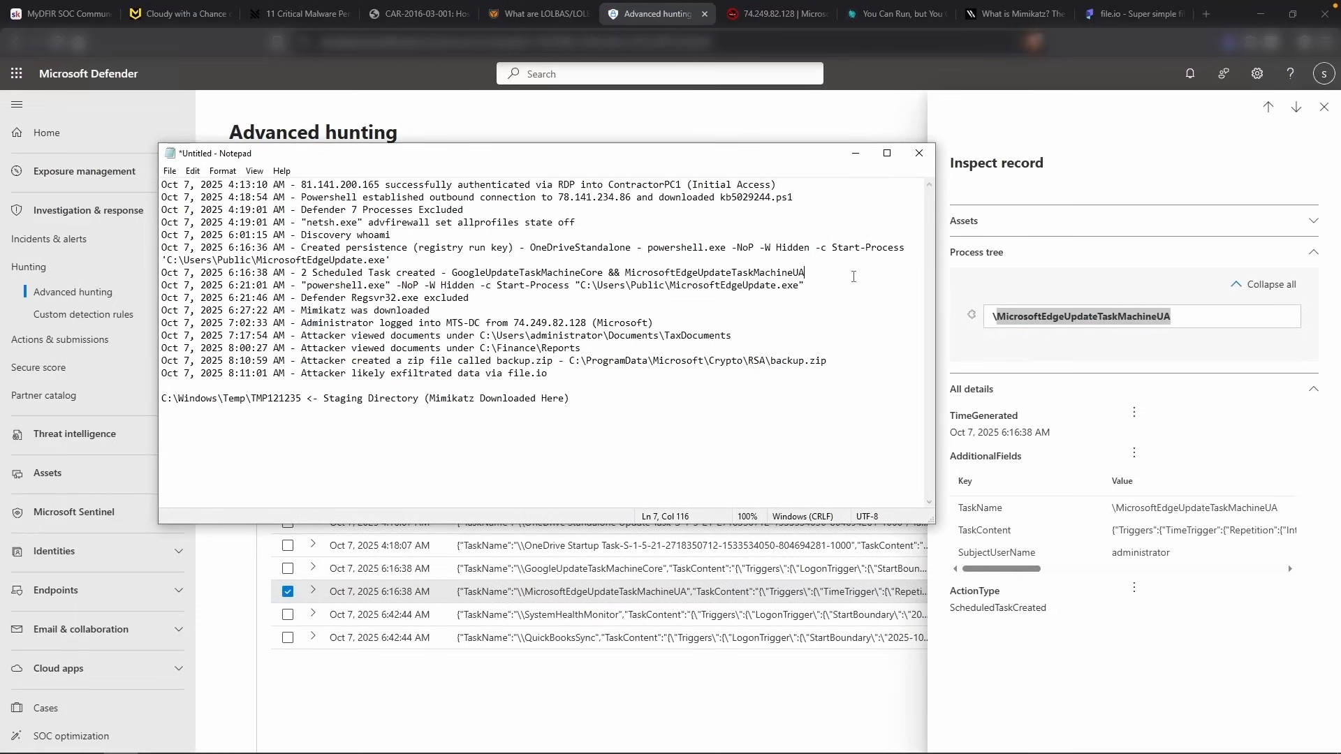
# Append the Edge task's hidden PowerShell command launching MicrosoftEdgeUpdate.exe to the 6:16:38 AM entry, trimming the surrounding task content
pyautogui.tripleClick(1177, 531)
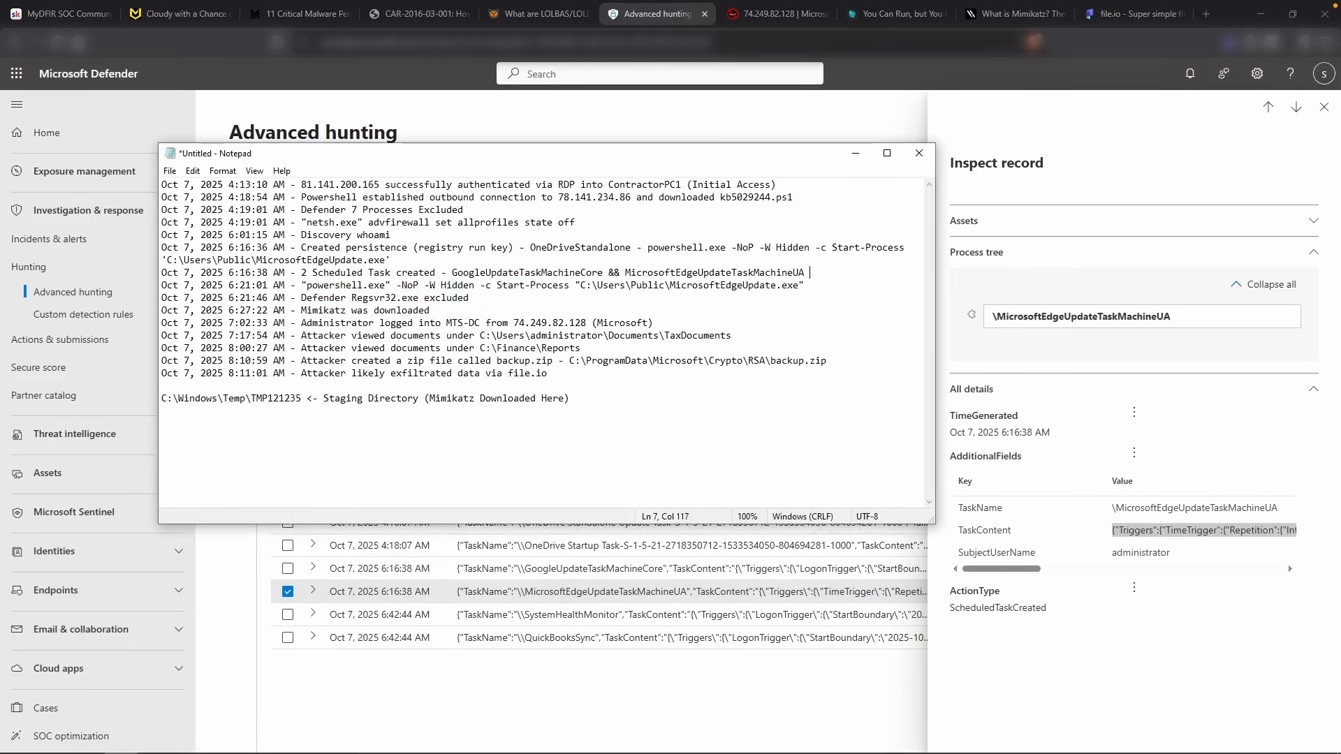
pyautogui.write('-')
pyautogui.hotkey('ctrl', 'v')
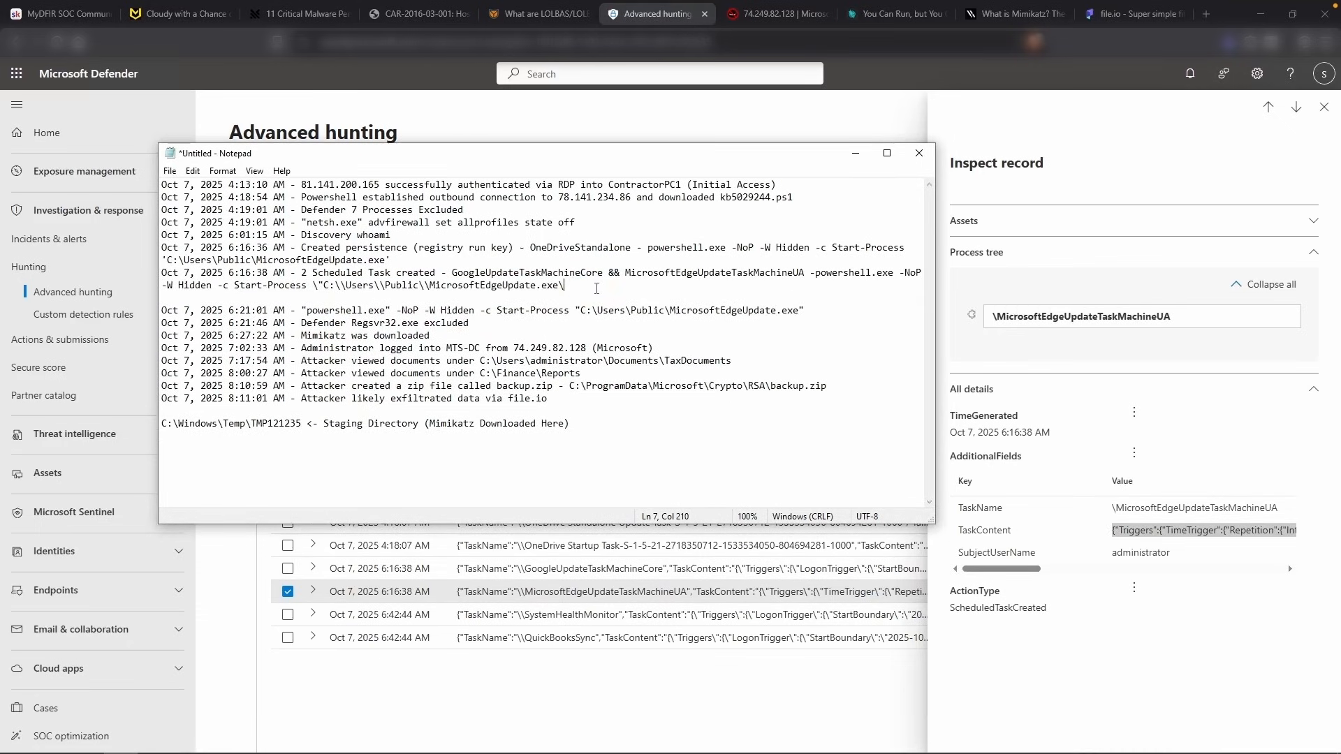
pyautogui.press('BackSpace')
pyautogui.moveTo(431, 285); pyautogui.dragTo(567, 283)
pyautogui.hotkey('alt', 'Tab')
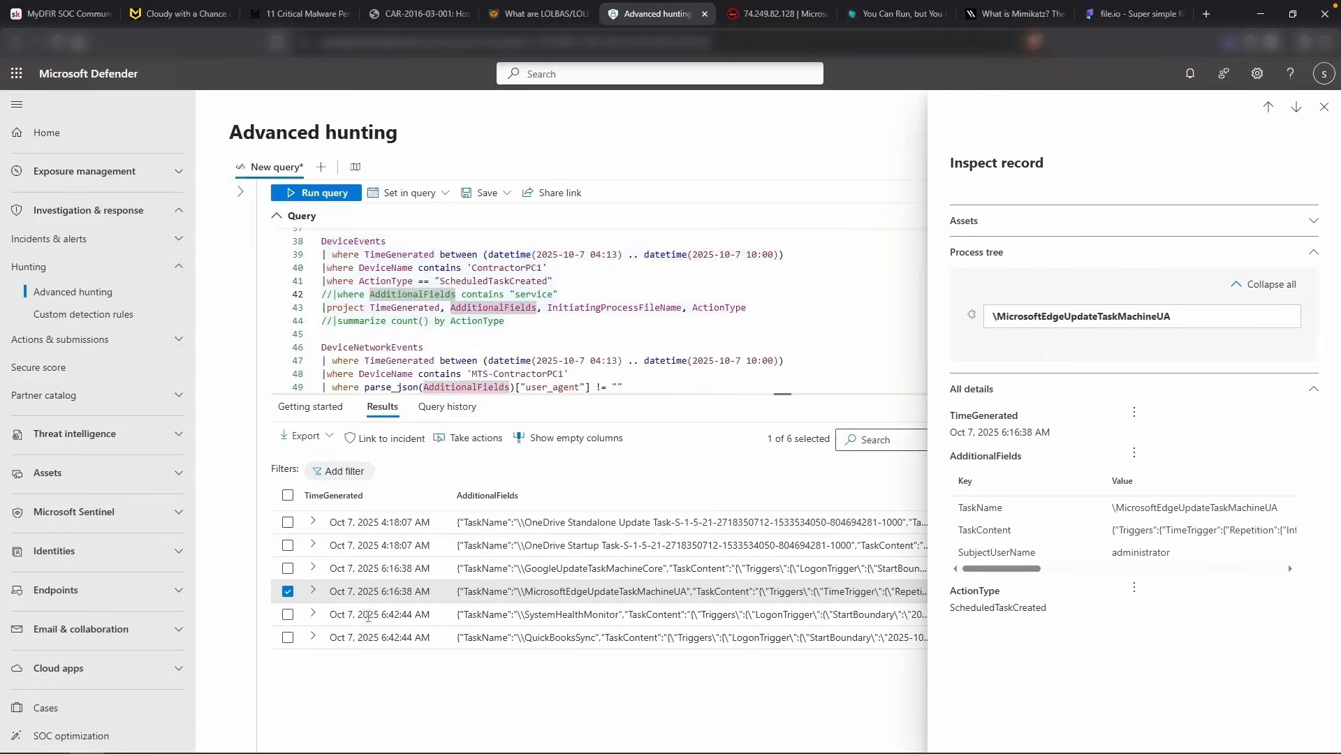
# Inspect the SystemHealthMonitor task record and add the timeline entry "Oct 7, 2025 6:42:44 AM - 2 Scheduled Task created - SystemHealthMonitor"
pyautogui.click(465, 614)
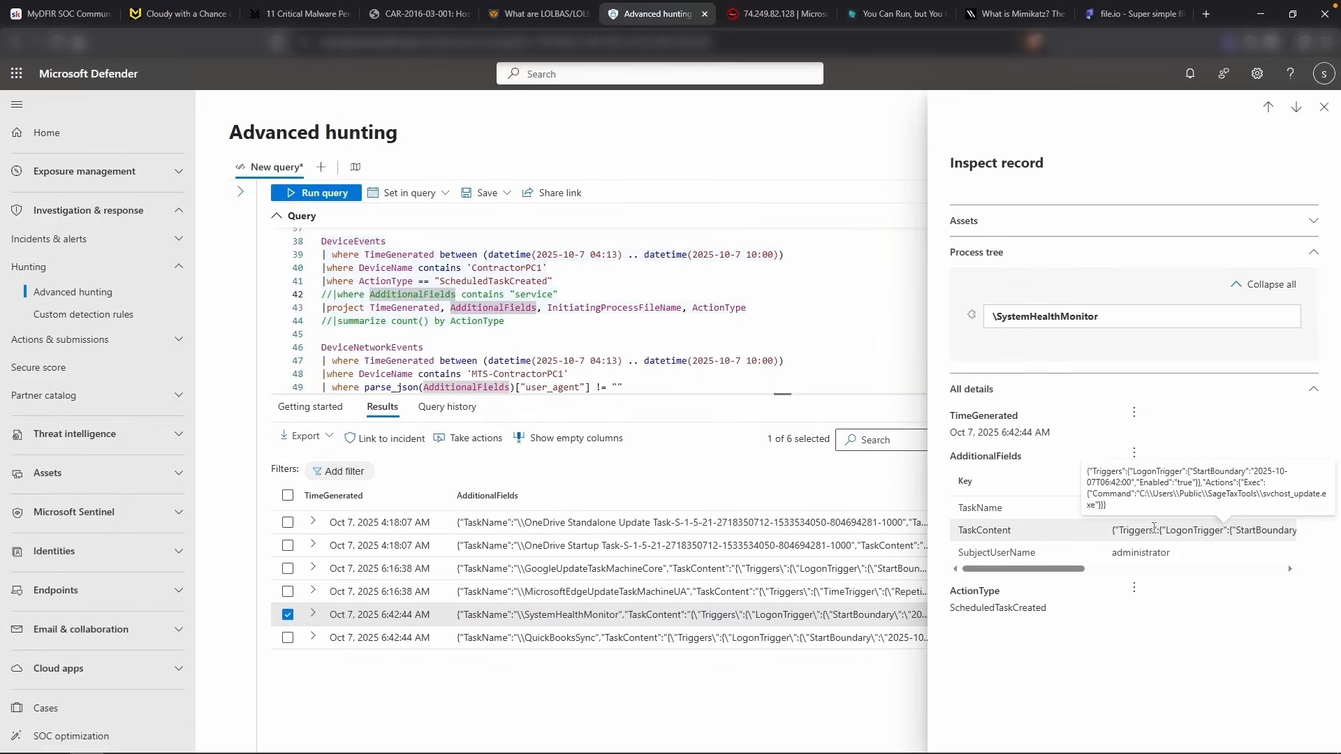
pyautogui.click(616, 642)
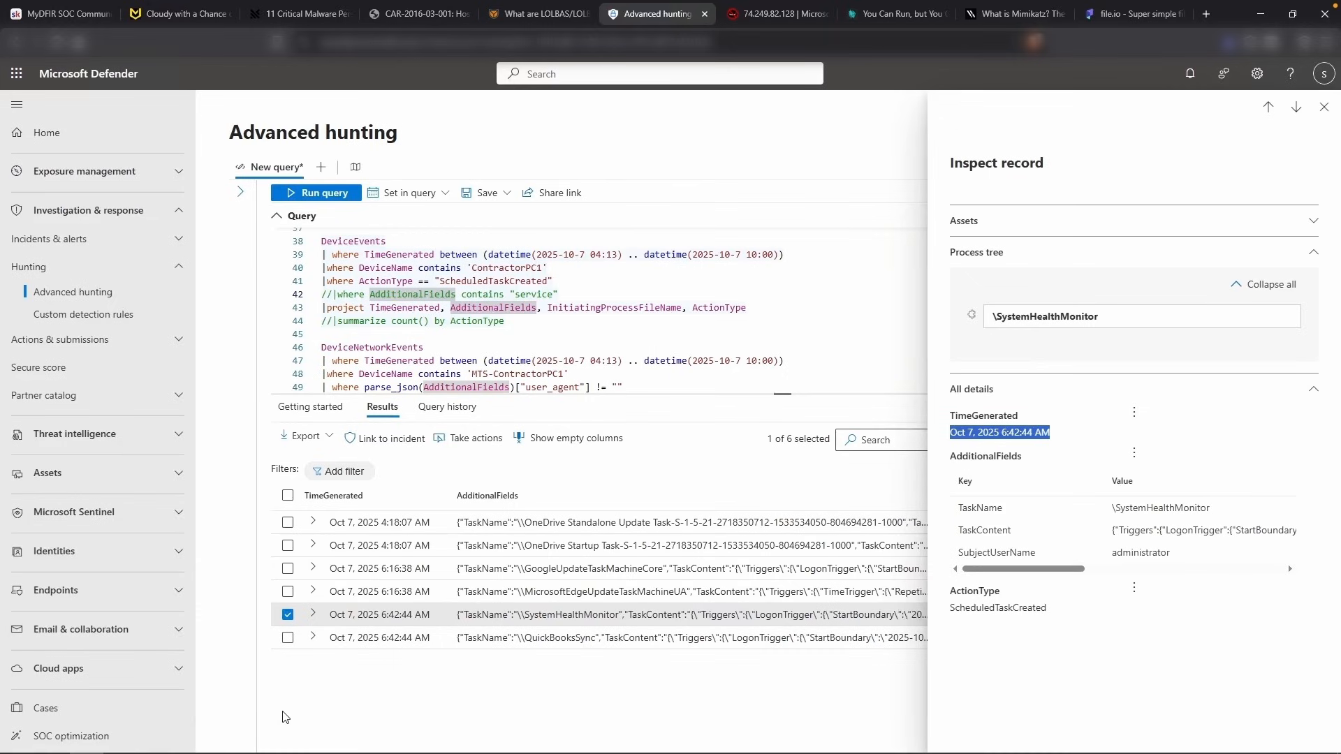
pyautogui.hotkey('alt', 'Tab')
pyautogui.write('Scheduled Task c')
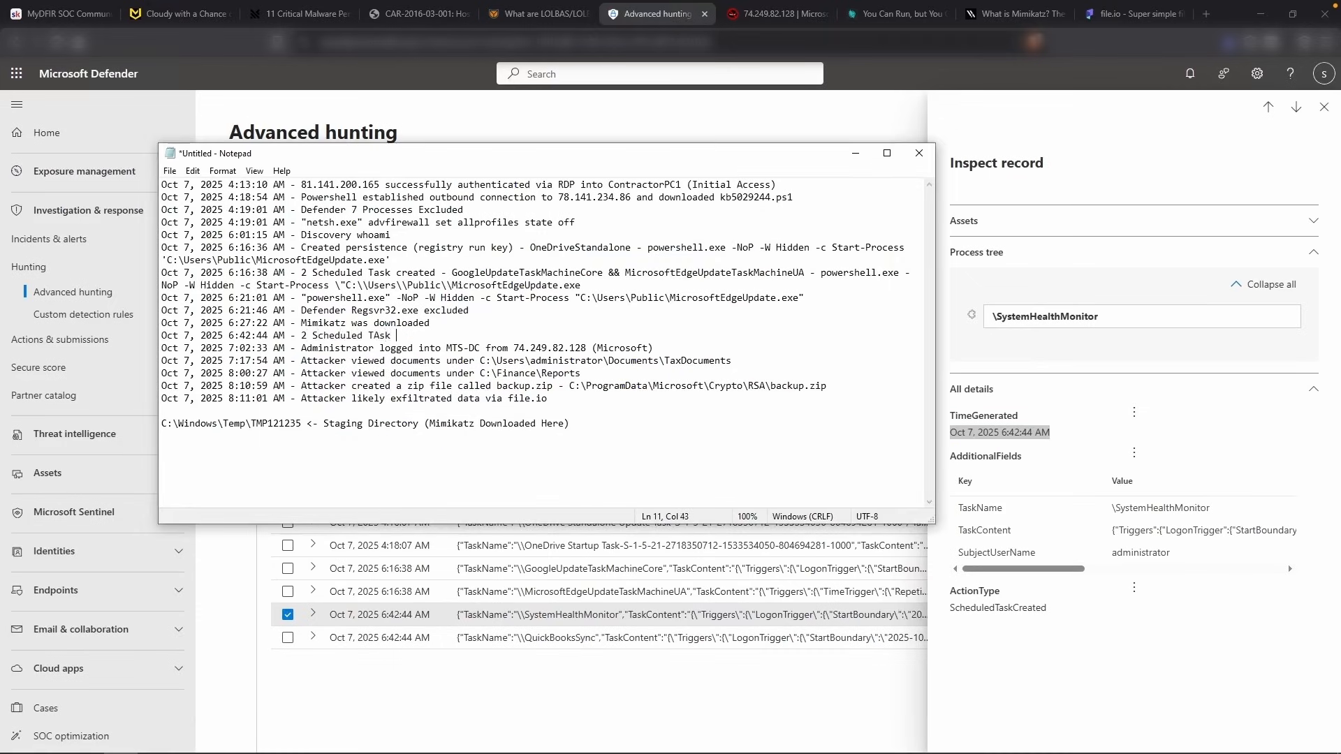
pyautogui.write('reated - System HealthMonitor')
# Trim the SystemHealthMonitor task content in the notes down to the path C:\\Users\\Public\\SageTaxTools\\svchost_update.exe
pyautogui.moveTo(508, 349); pyautogui.dragTo(577, 336)
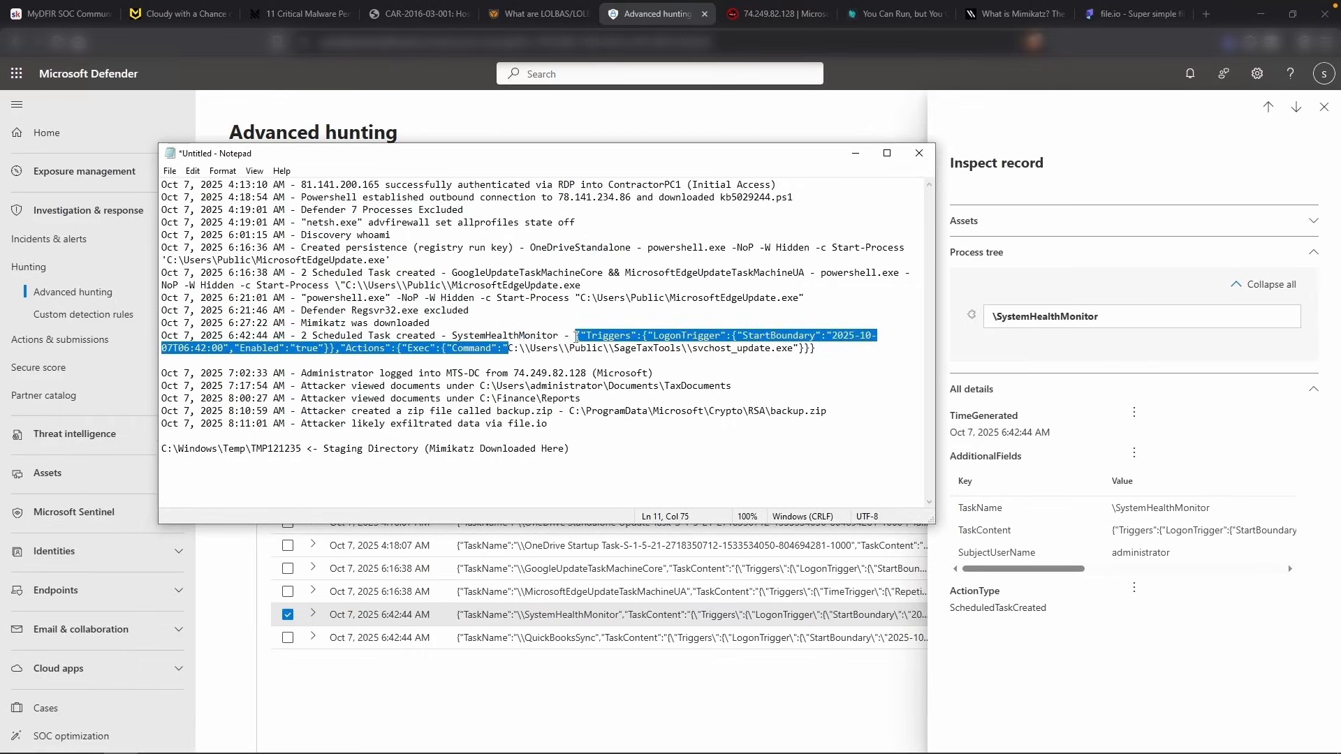
pyautogui.press('BackSpace')
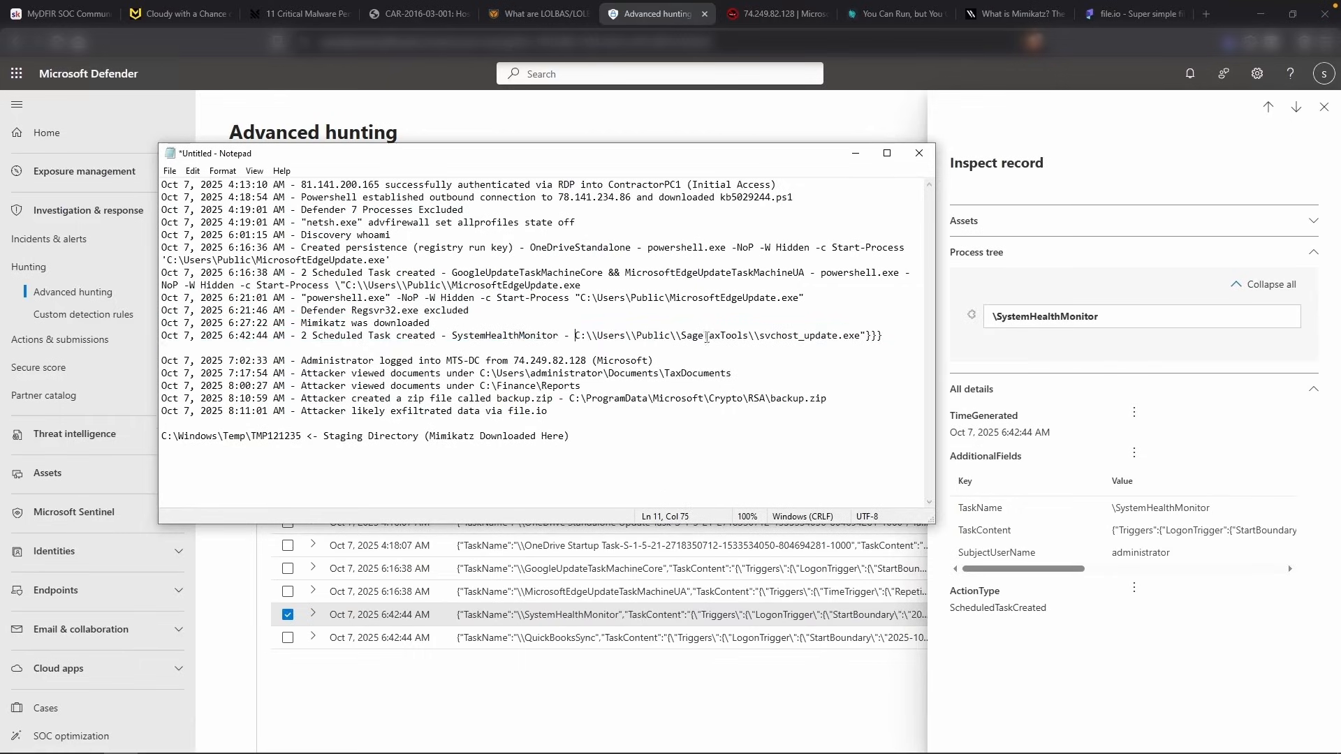
pyautogui.click(885, 337)
pyautogui.press('BackSpace')
pyautogui.press('BackSpace')
pyautogui.press('BackSpace')
# Append "&& QuickBooksSync" and its command path ending in quickbooks_sync.exe to the 6:42:44 AM entry, removing the leftover brackets and blank lines
pyautogui.click(803, 638)
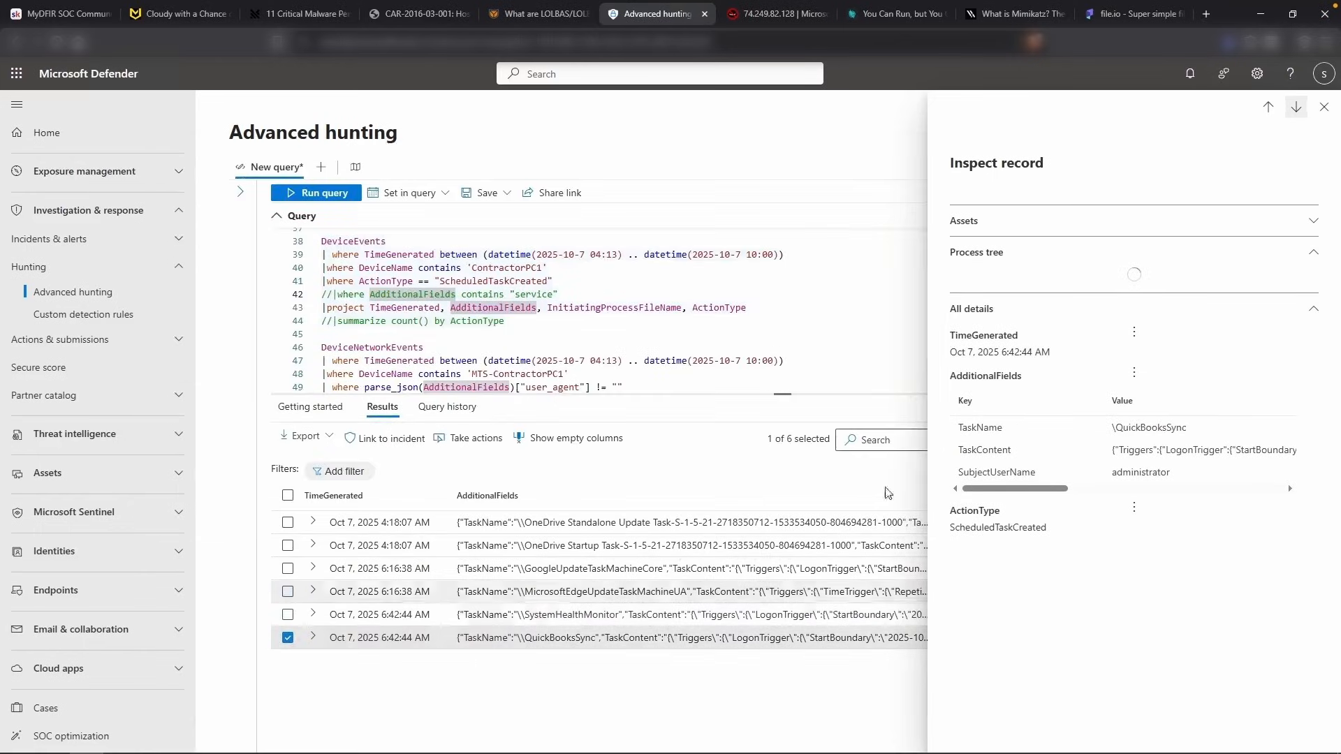
pyautogui.doubleClick(1040, 316)
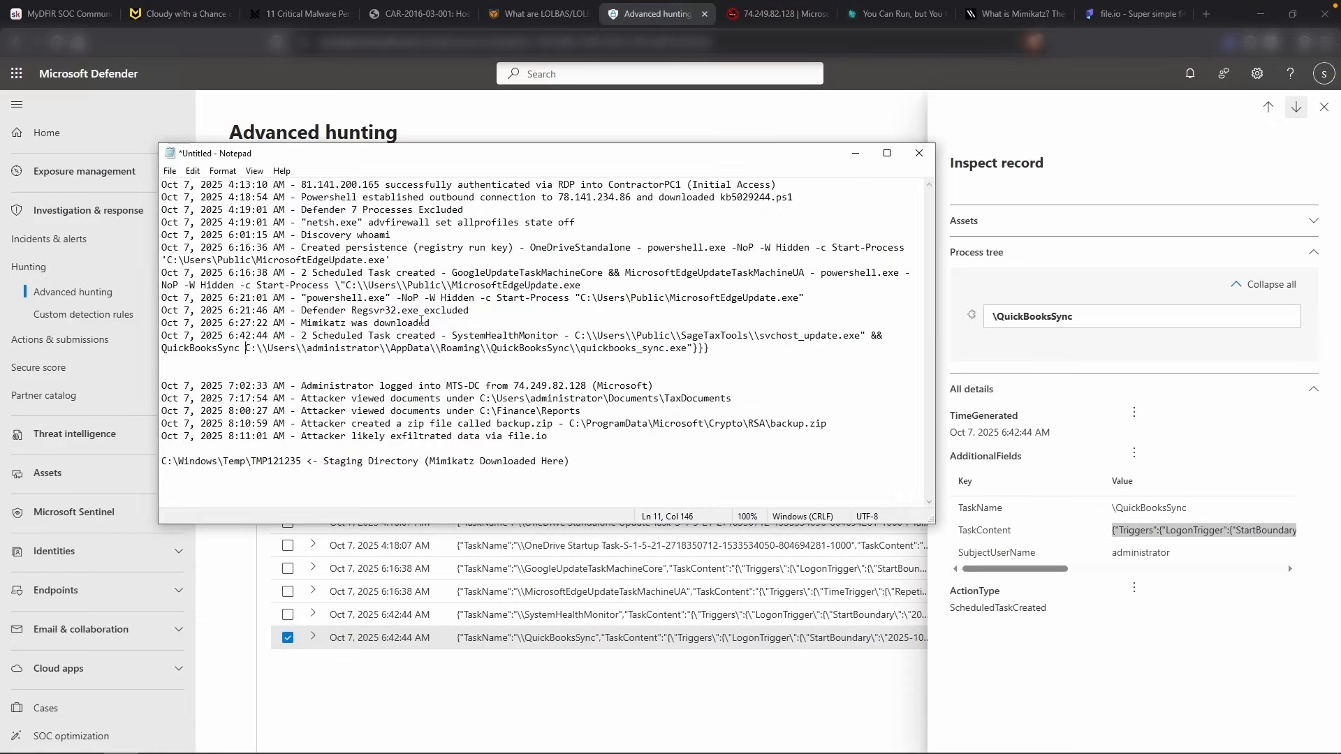
pyautogui.write('-')
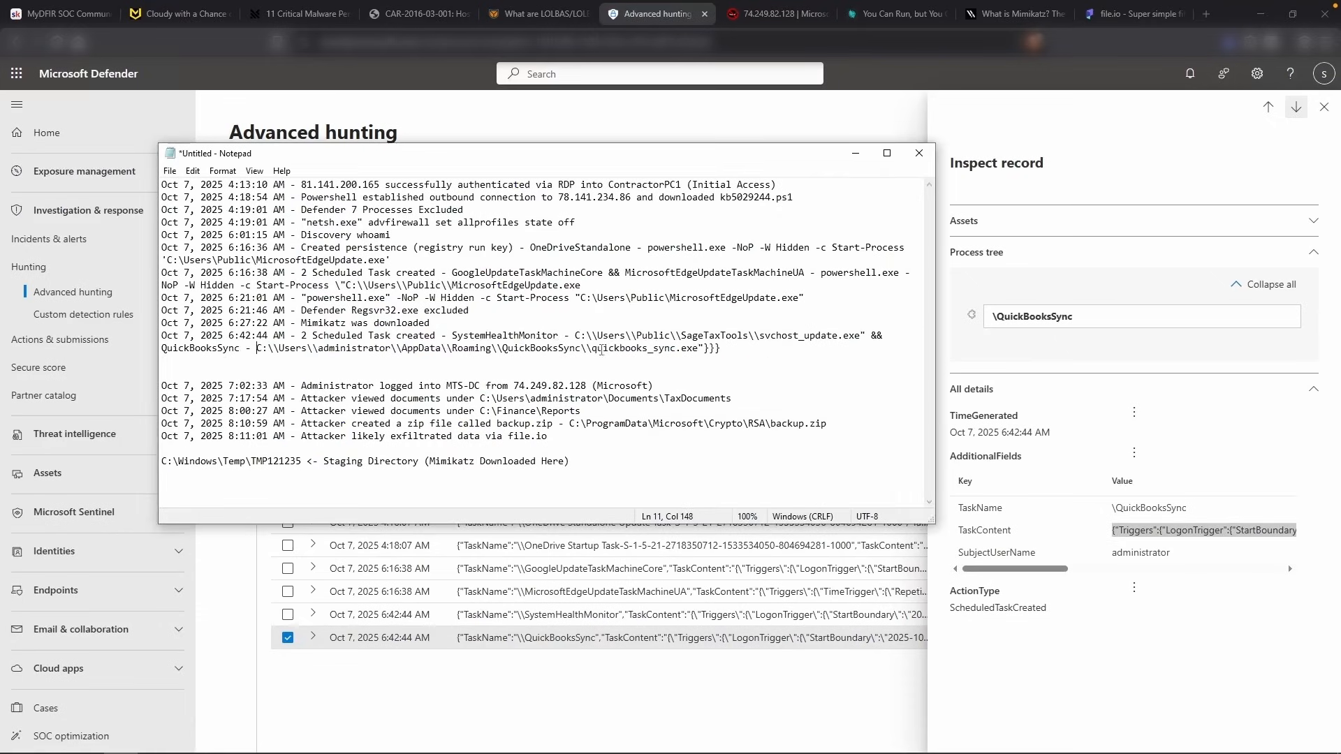
pyautogui.moveTo(720, 350); pyautogui.dragTo(700, 349)
pyautogui.press('BackSpace')
pyautogui.click(721, 355)
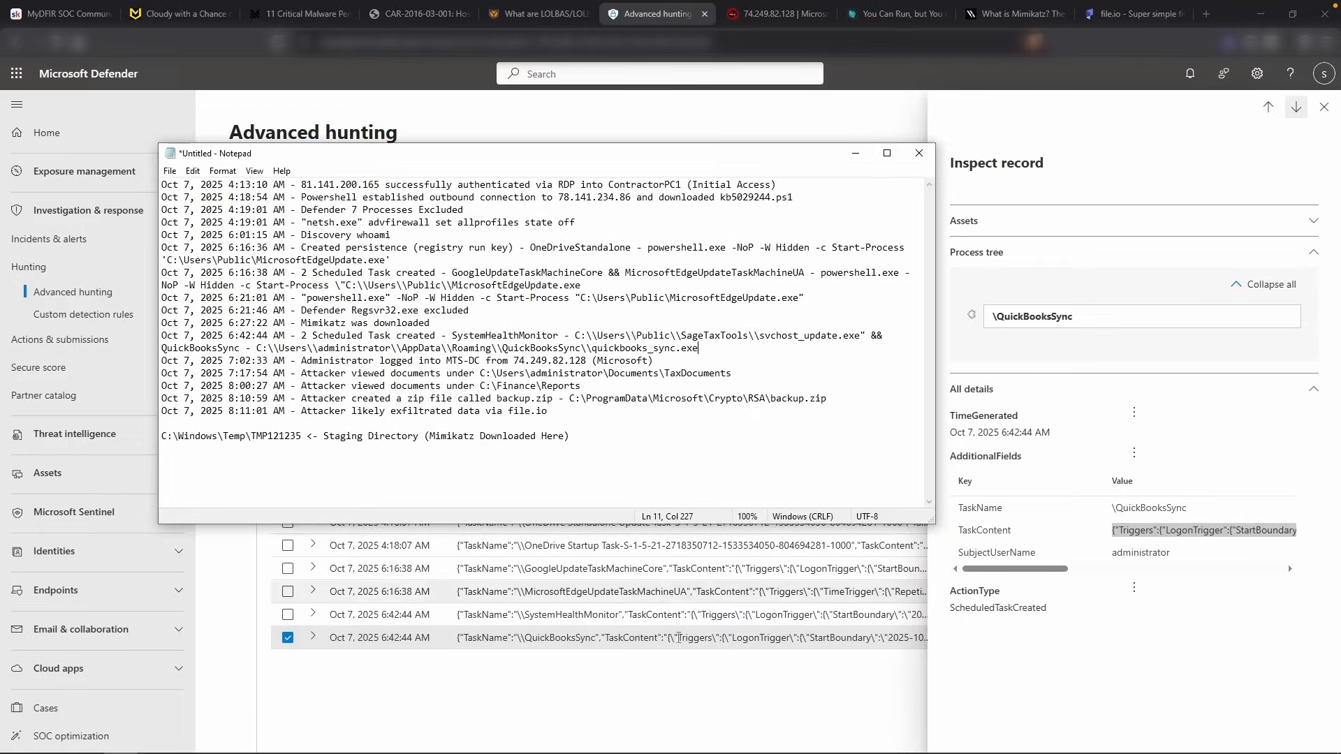
pyautogui.click(660, 679)
# Read The Silent Watcher challenge and search the web for "consumer name persistence", looking through the results
pyautogui.click(157, 21)
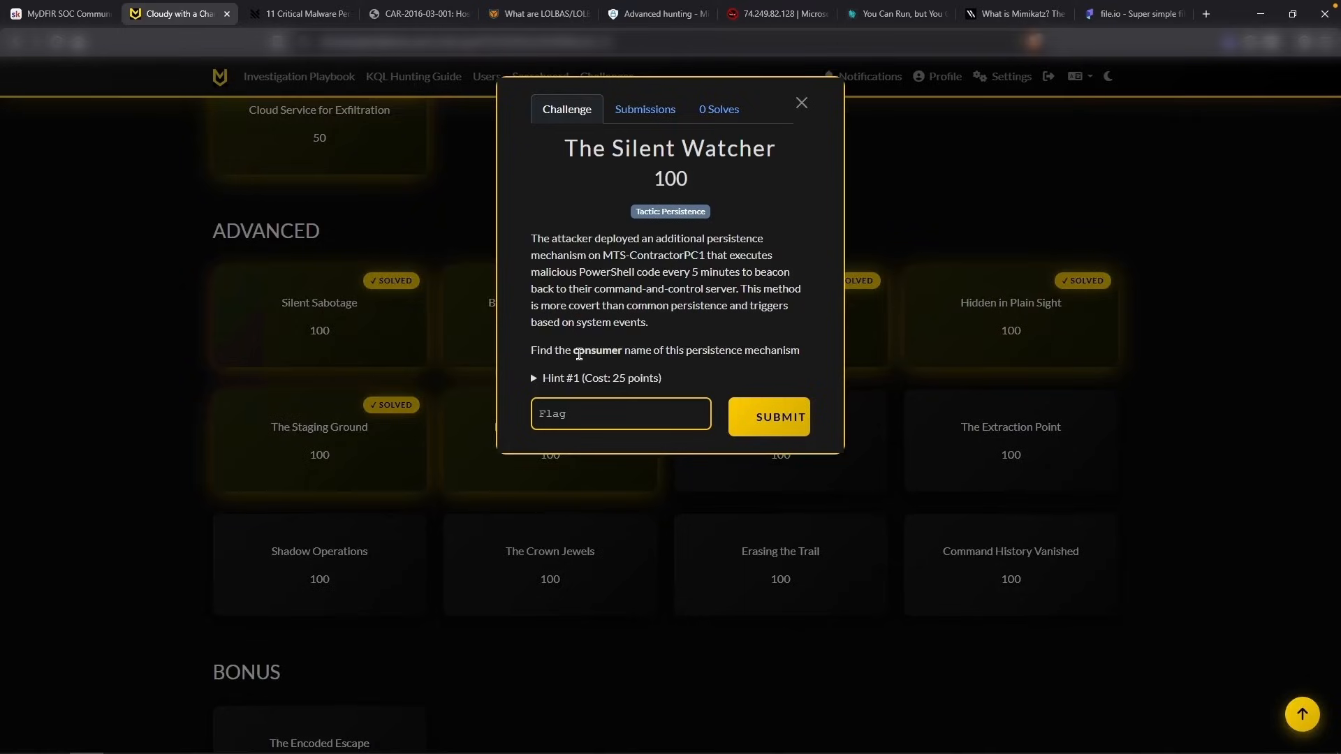
pyautogui.moveTo(574, 350); pyautogui.dragTo(624, 351)
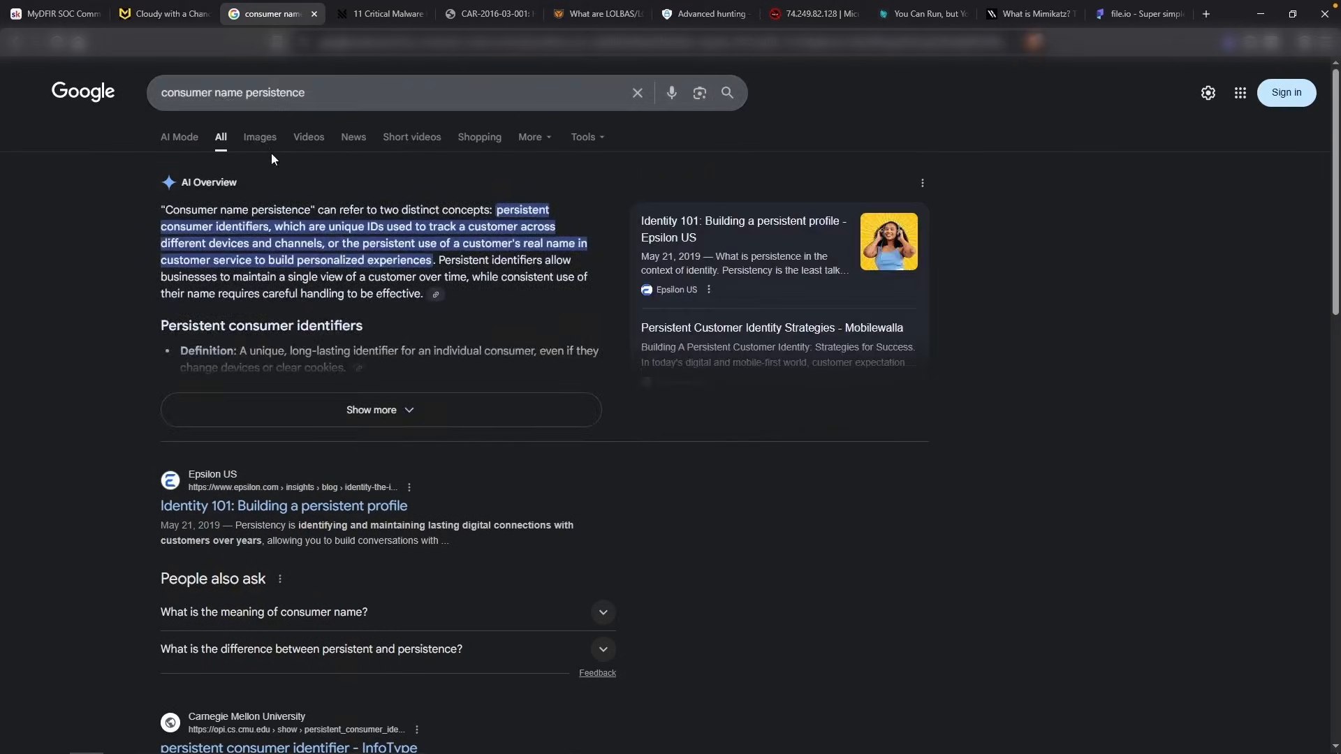
pyautogui.scroll(-5, 154, 267)
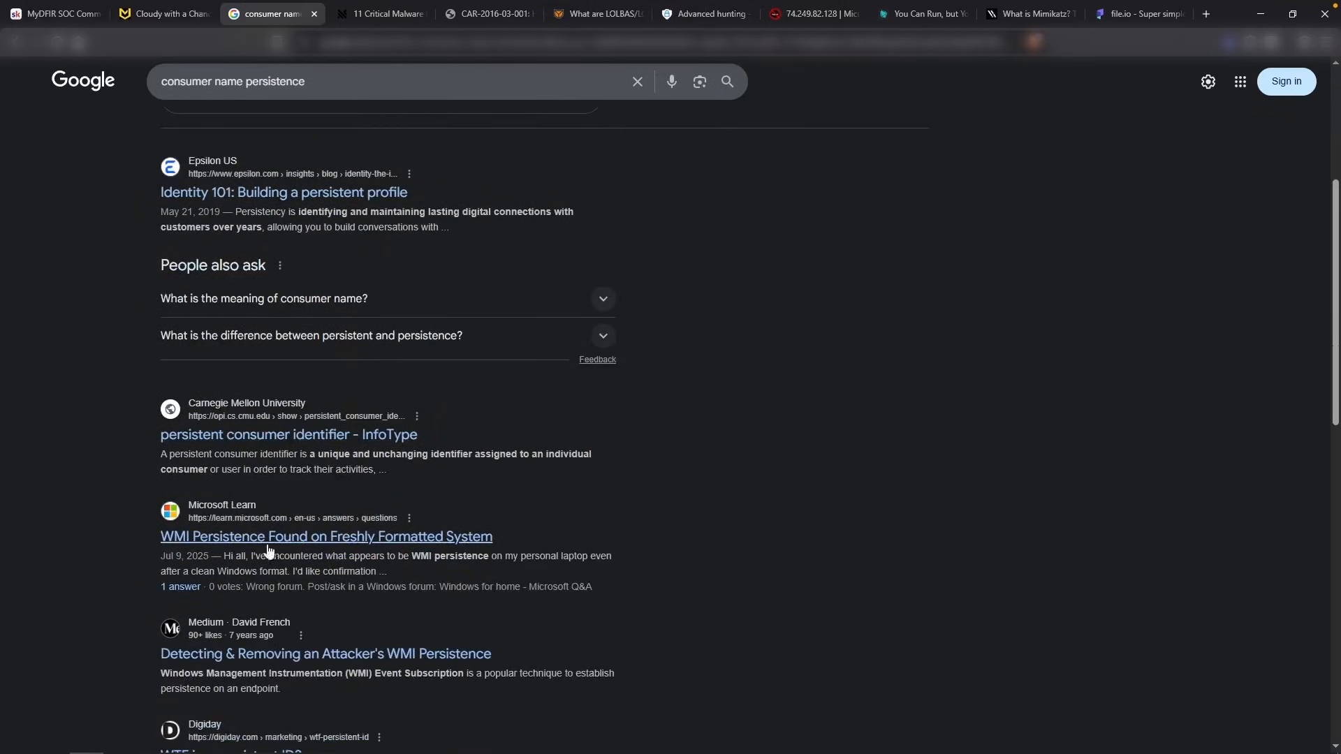
pyautogui.scroll(-1, 372, 546)
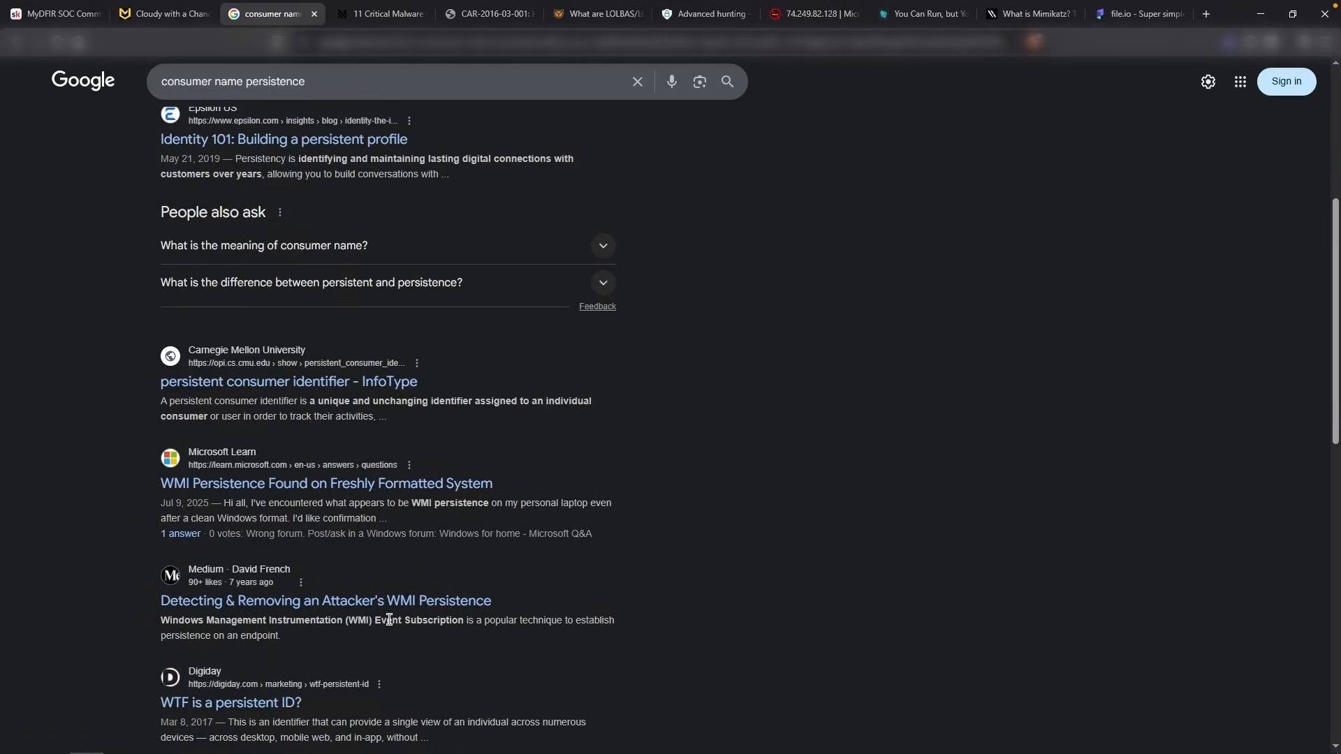
# Refine the web search to "consumer name persistence wmi" and open the article on persistence with WMI Event Subscription and PowerShell
pyautogui.click(347, 84)
pyautogui.write('wmi')
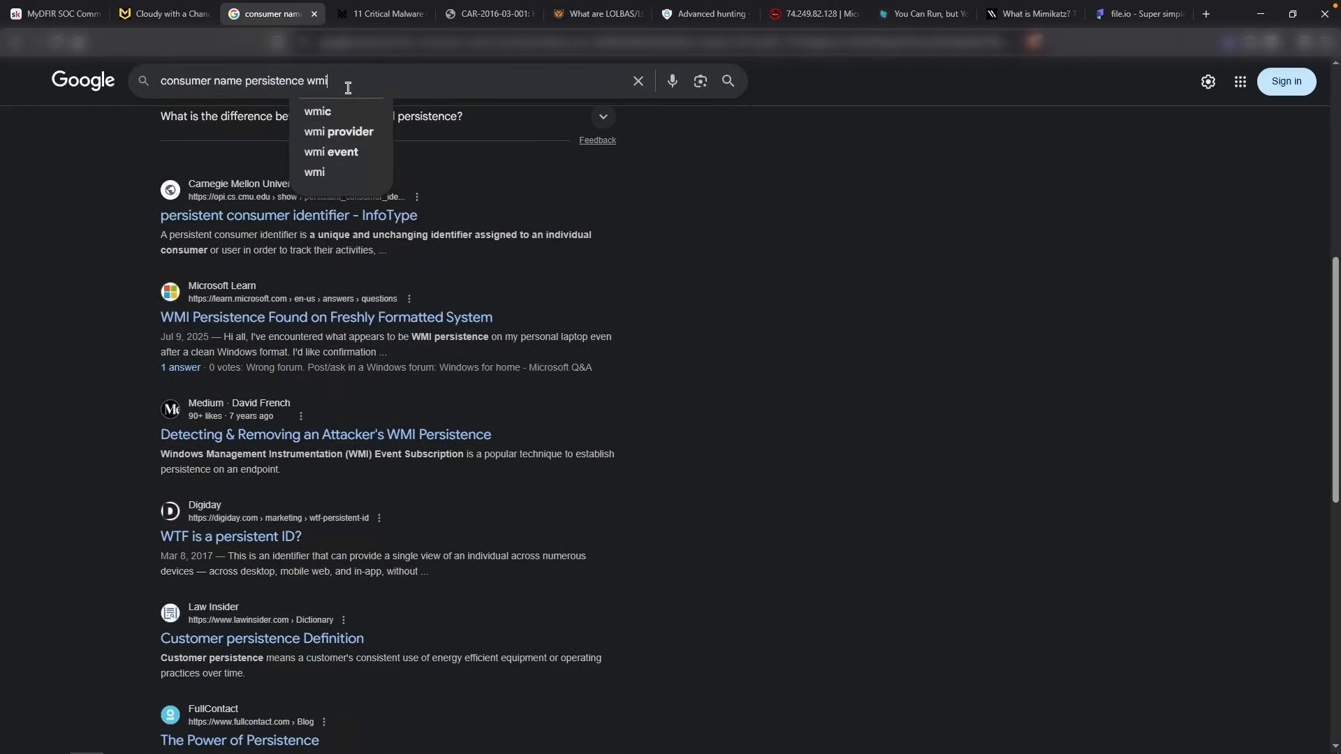
pyautogui.press('Return')
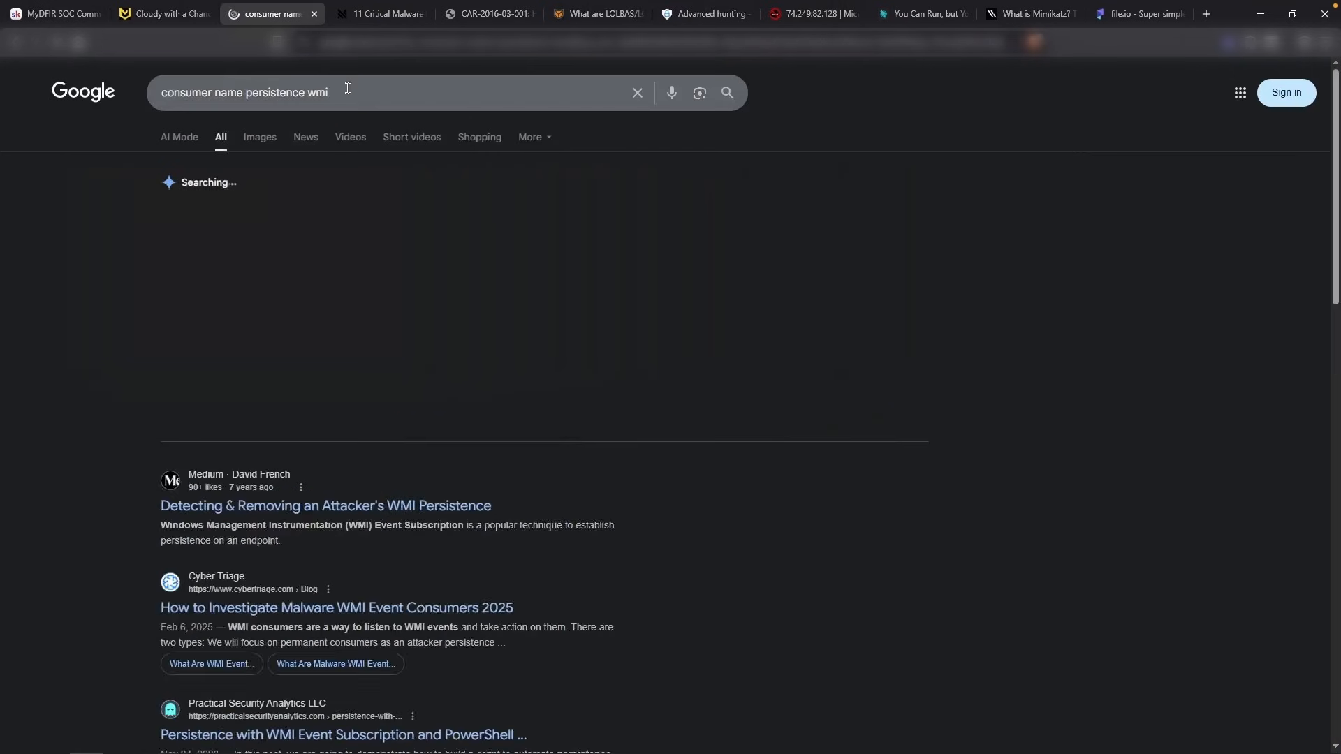
pyautogui.scroll(-3, 601, 524)
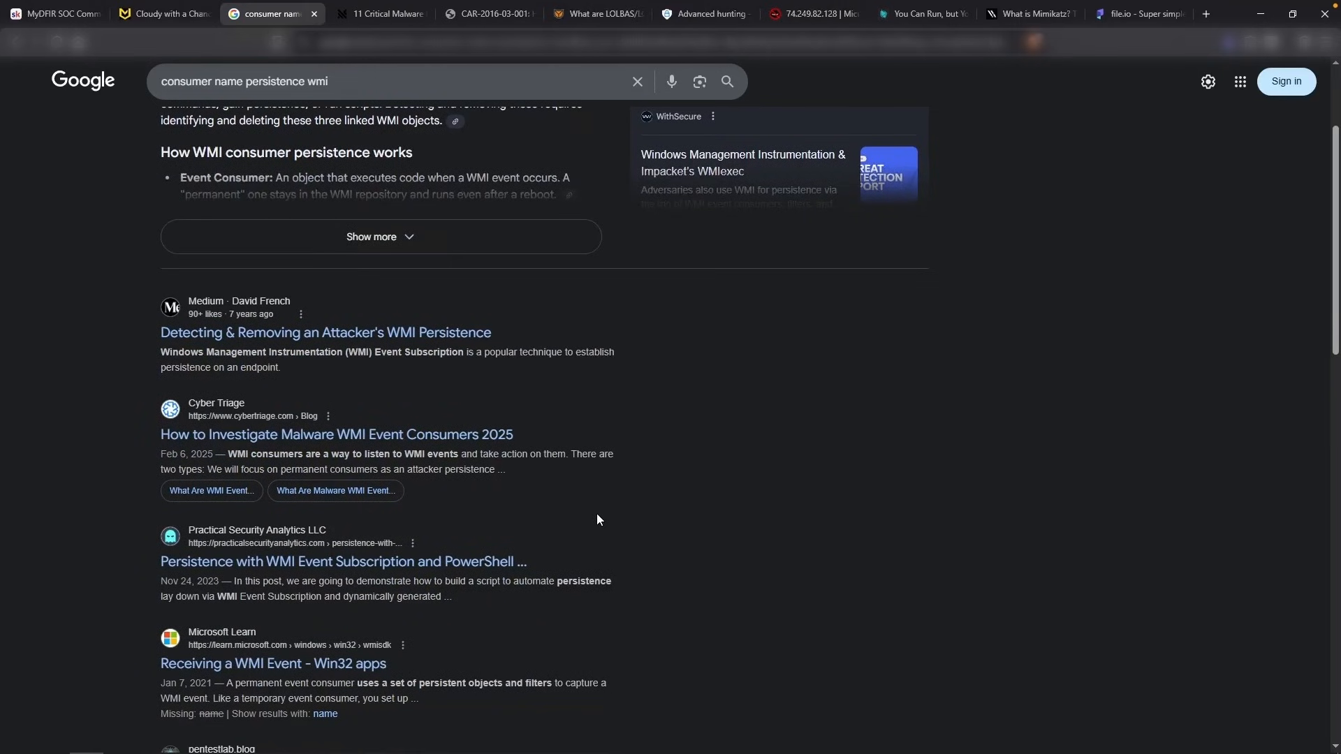
pyautogui.click(470, 562)
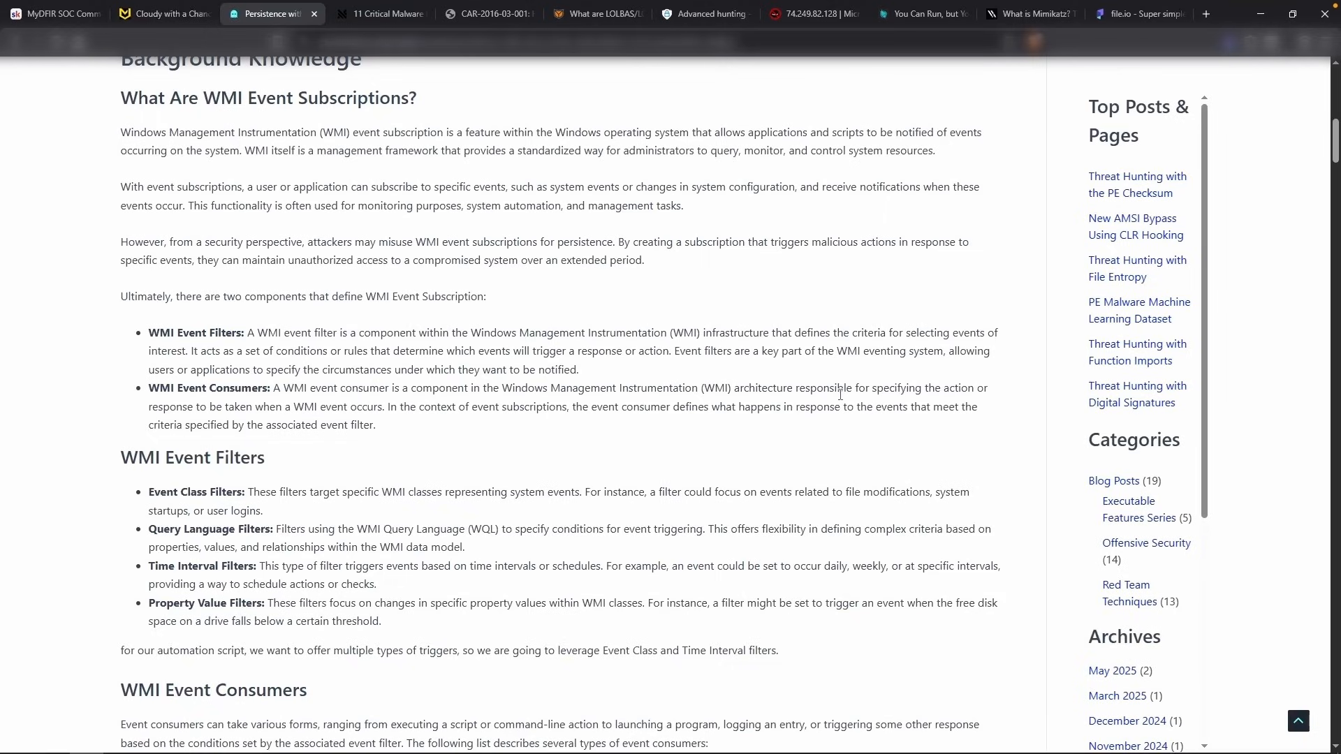
# Read the WMI Event Consumers definition in the article, marking the phrases about specifying the action taken when an event occurs
pyautogui.moveTo(871, 389); pyautogui.dragTo(975, 390)
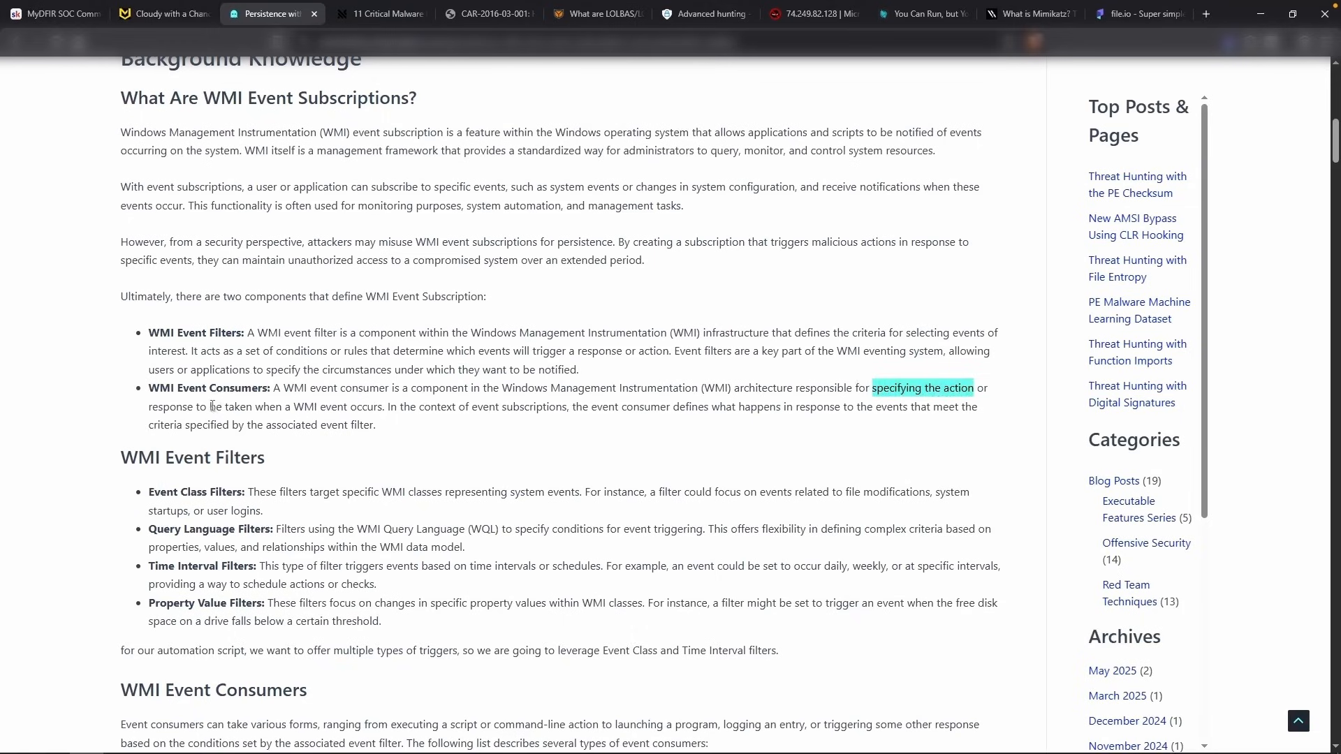
pyautogui.moveTo(263, 406); pyautogui.dragTo(368, 406)
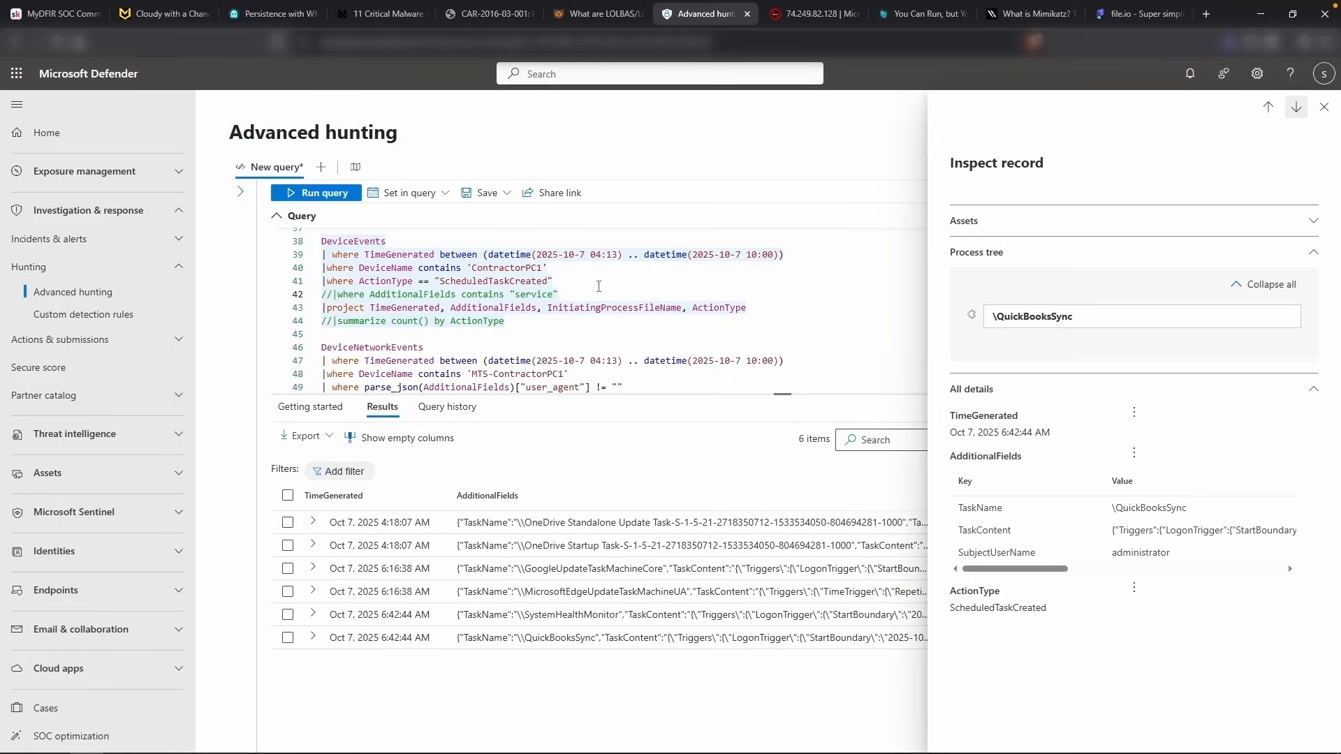
# In Advanced hunting, disable the ScheduledTaskCreated filter, summarize the DeviceEvents query by ActionType, run it and look through the action types for WMI activity
pyautogui.click(323, 281)
pyautogui.scroll(1, 331, 308)
pyautogui.write('//')
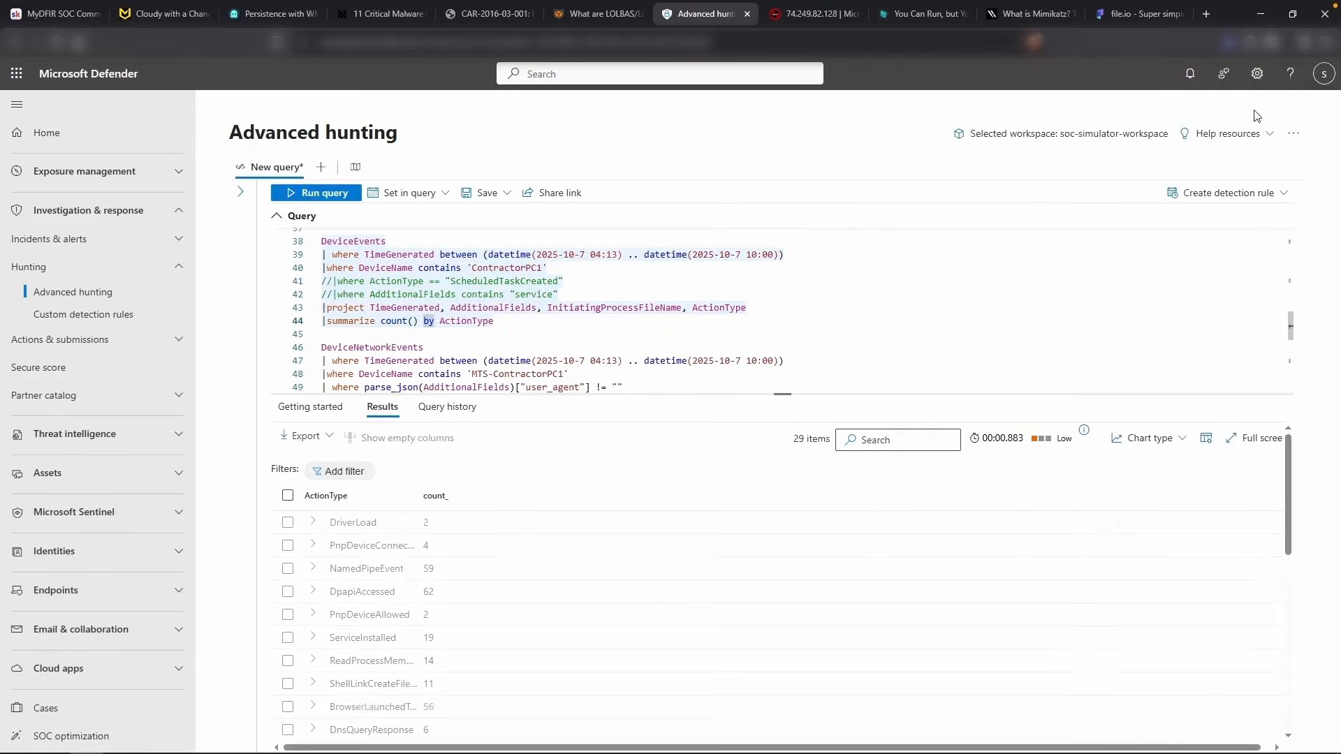
pyautogui.moveTo(419, 494); pyautogui.dragTo(534, 494)
pyautogui.scroll(-5, 419, 594)
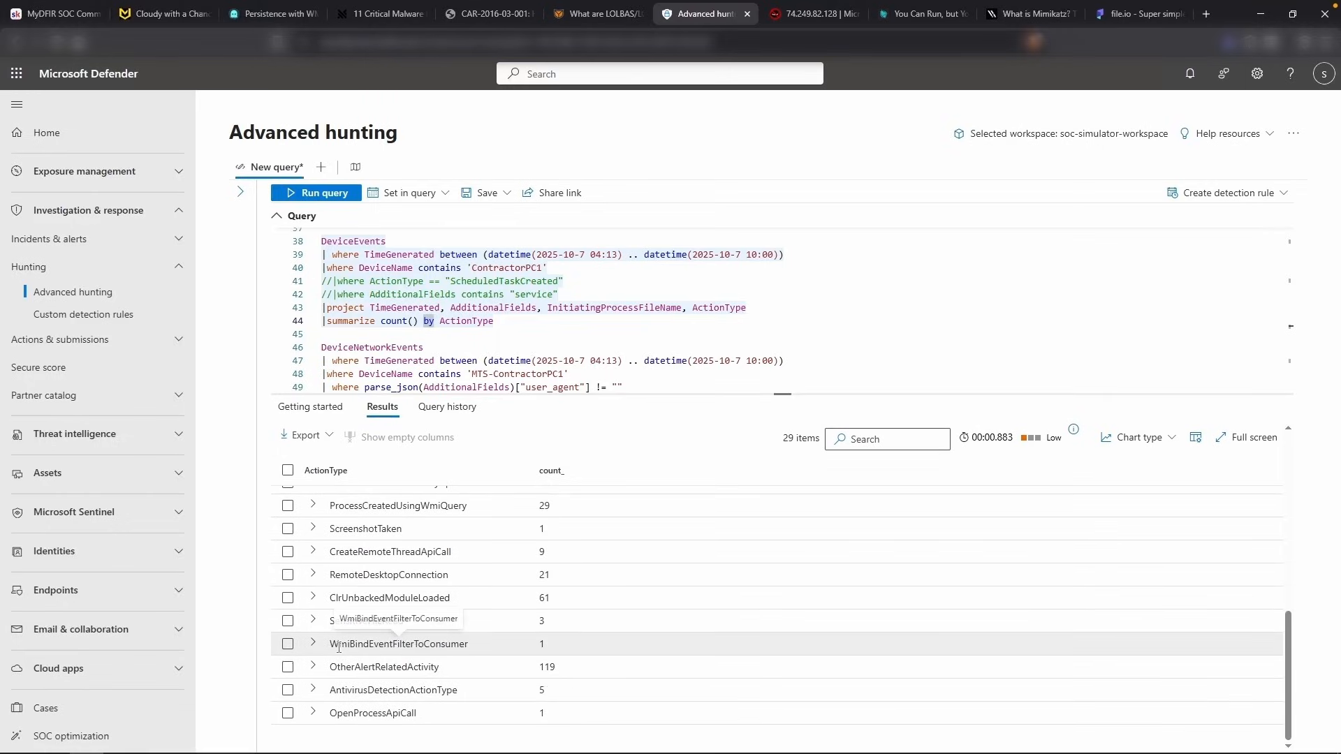
# Re-enable the ActionType filter in the DeviceEvents query with the value "WmiBindEventFilterToConsumer" and run the query
pyautogui.click(483, 307)
pyautogui.click(333, 282)
pyautogui.press('BackSpace')
pyautogui.press('BackSpace')
pyautogui.doubleClick(478, 300)
pyautogui.write('Wmi')
pyautogui.write('BindEventFilte')
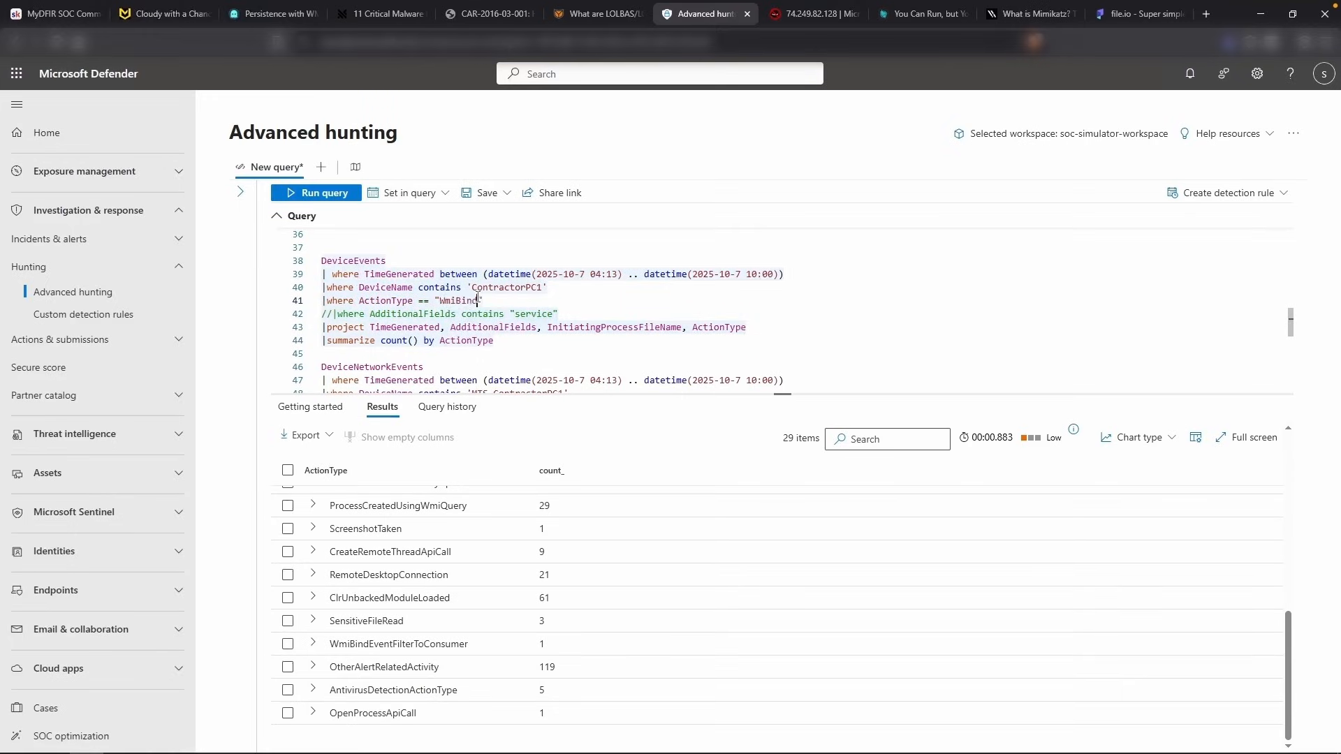
pyautogui.write('rToConsumer')
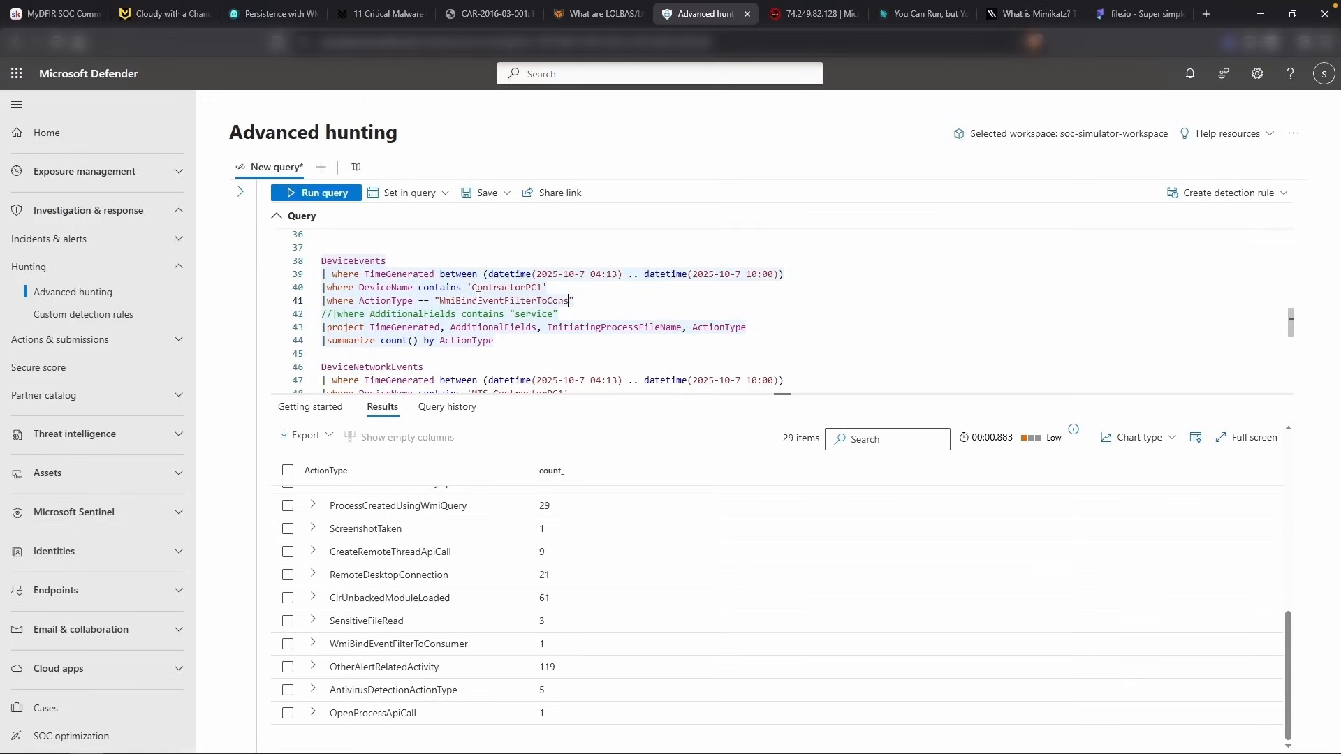
pyautogui.hotkey('shift', 'Return')
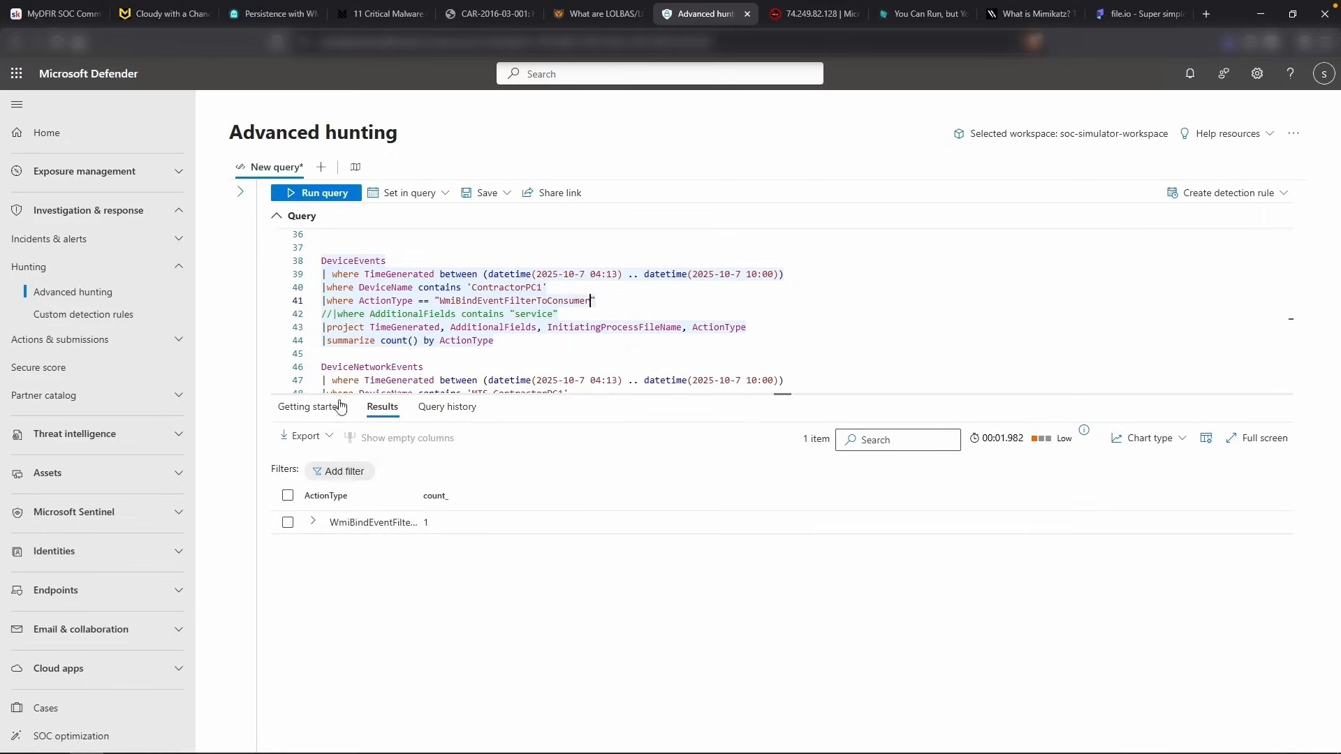
# Comment out the summarize line of the DeviceEvents query and rerun it to list the individual WMI binding event
pyautogui.click(324, 341)
pyautogui.scroll(-1, 336, 361)
pyautogui.write('//')
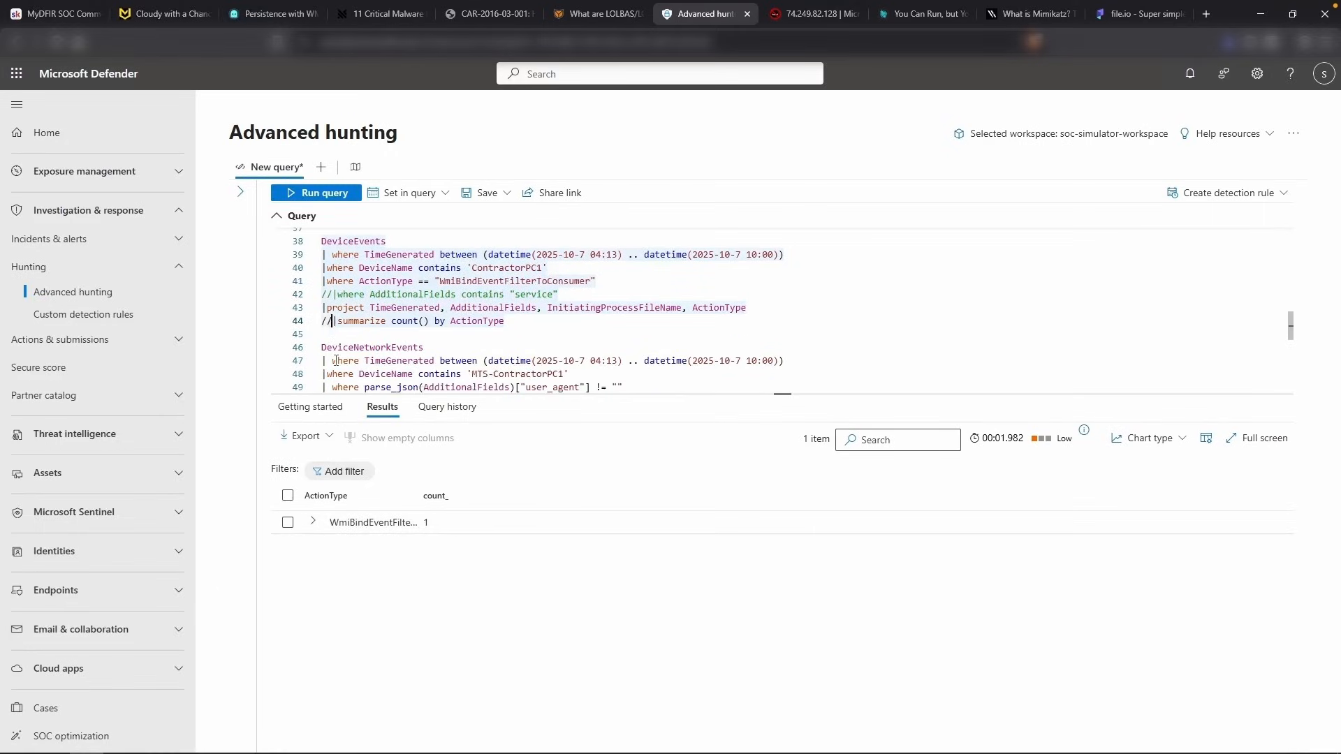
pyautogui.hotkey('shift', 'Return')
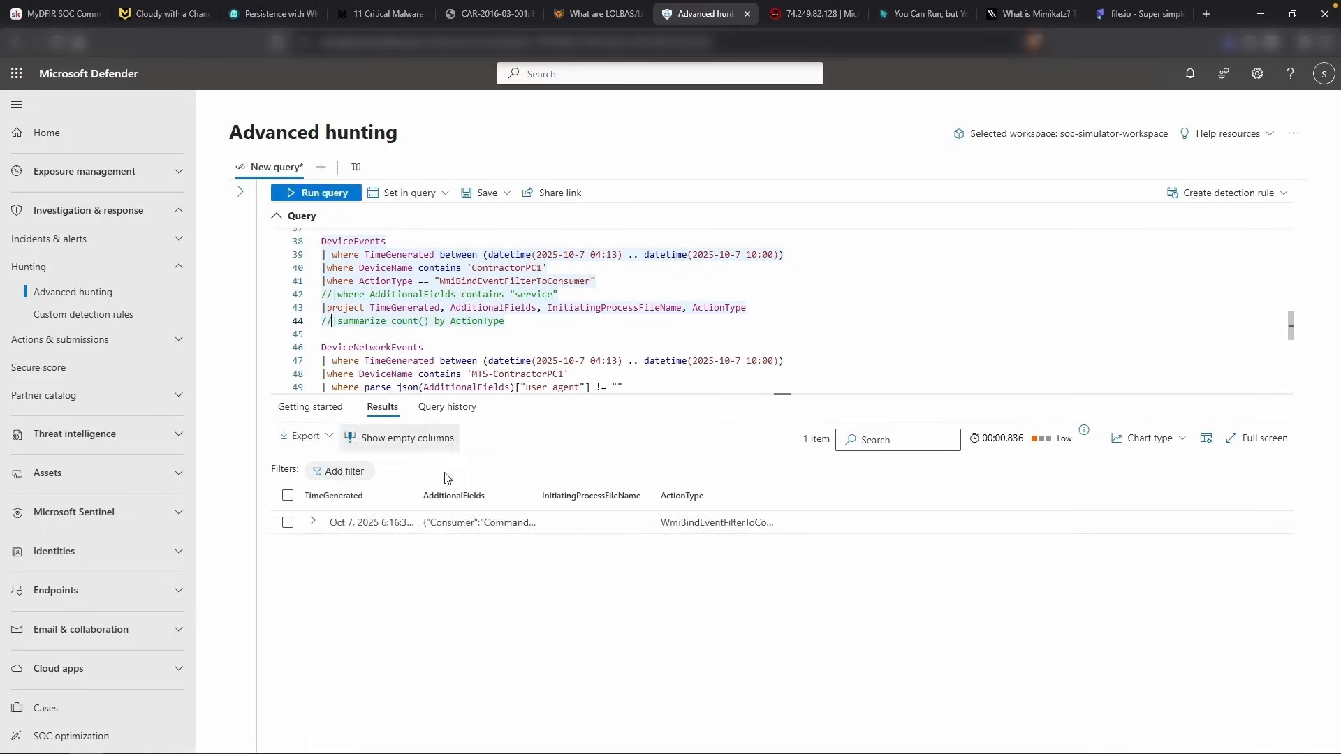
# Copy the Consumer value from the WMI binding record and submit WindowsSystemHealthConsumer as the answer to The Silent Watcher challenge
pyautogui.click(699, 522)
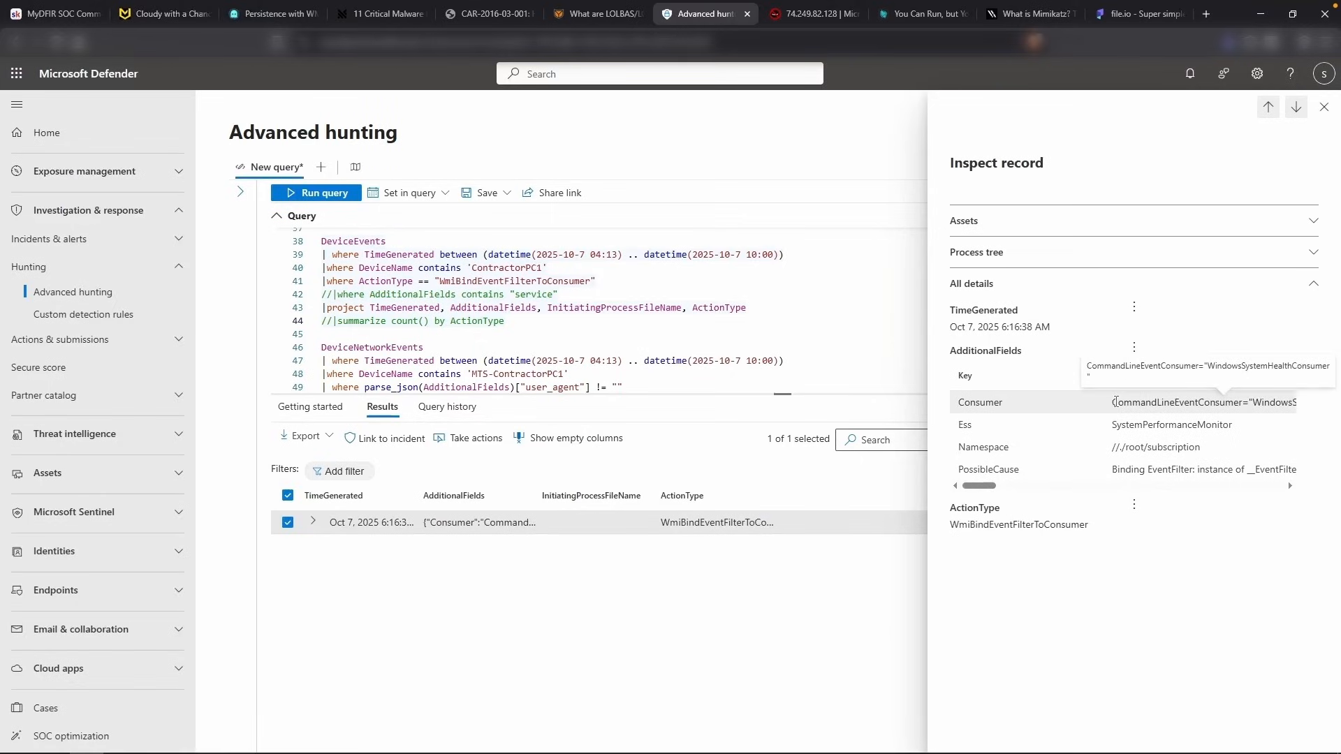
pyautogui.tripleClick(1115, 403)
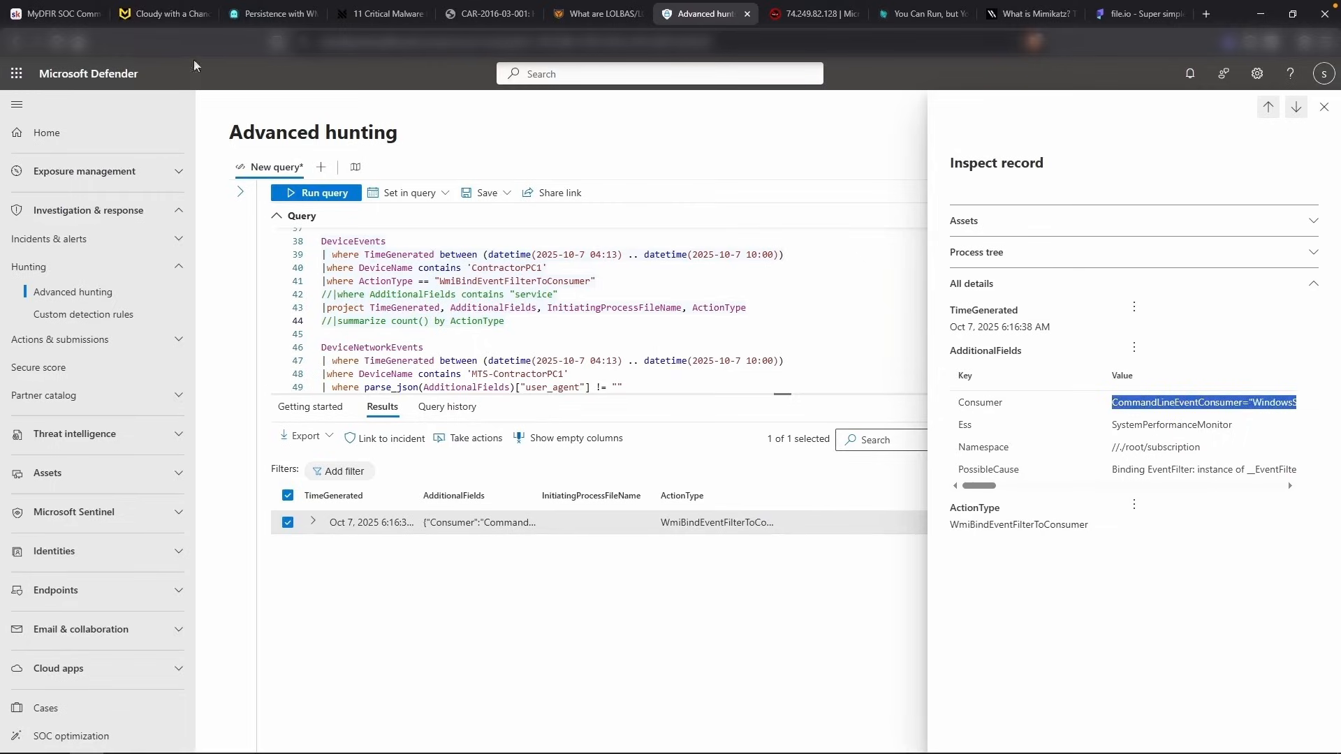
pyautogui.click(162, 19)
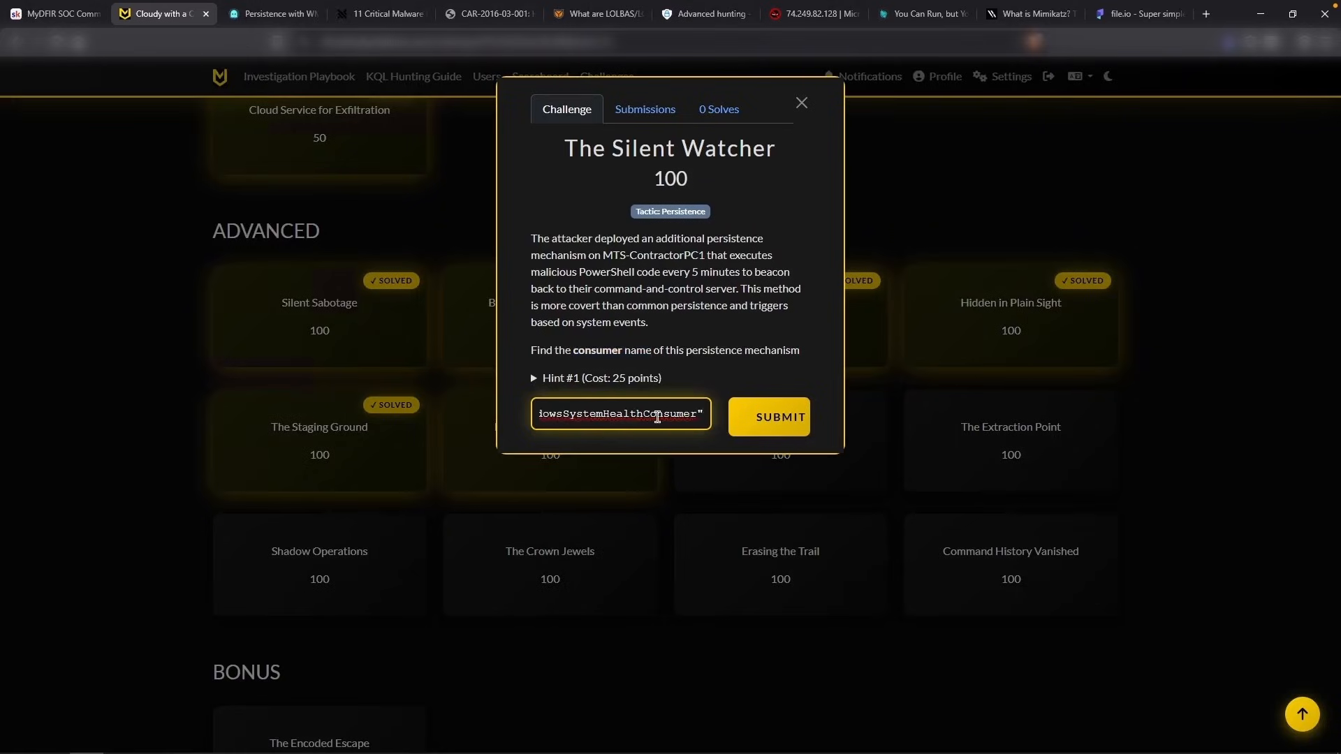
pyautogui.moveTo(644, 417); pyautogui.dragTo(497, 417)
pyautogui.click(644, 411)
pyautogui.doubleClick(652, 412)
pyautogui.press('BackSpace')
pyautogui.press('BackSpace')
pyautogui.click(762, 420)
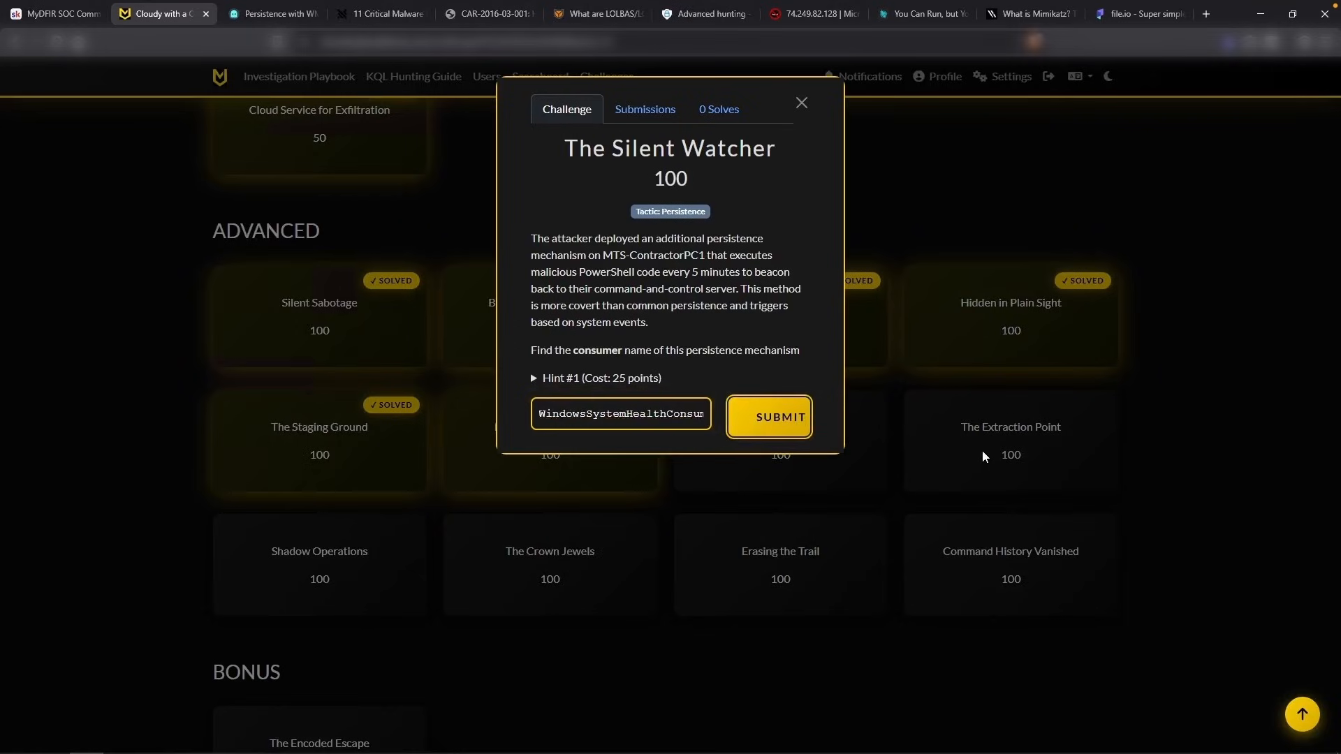
pyautogui.click(1208, 435)
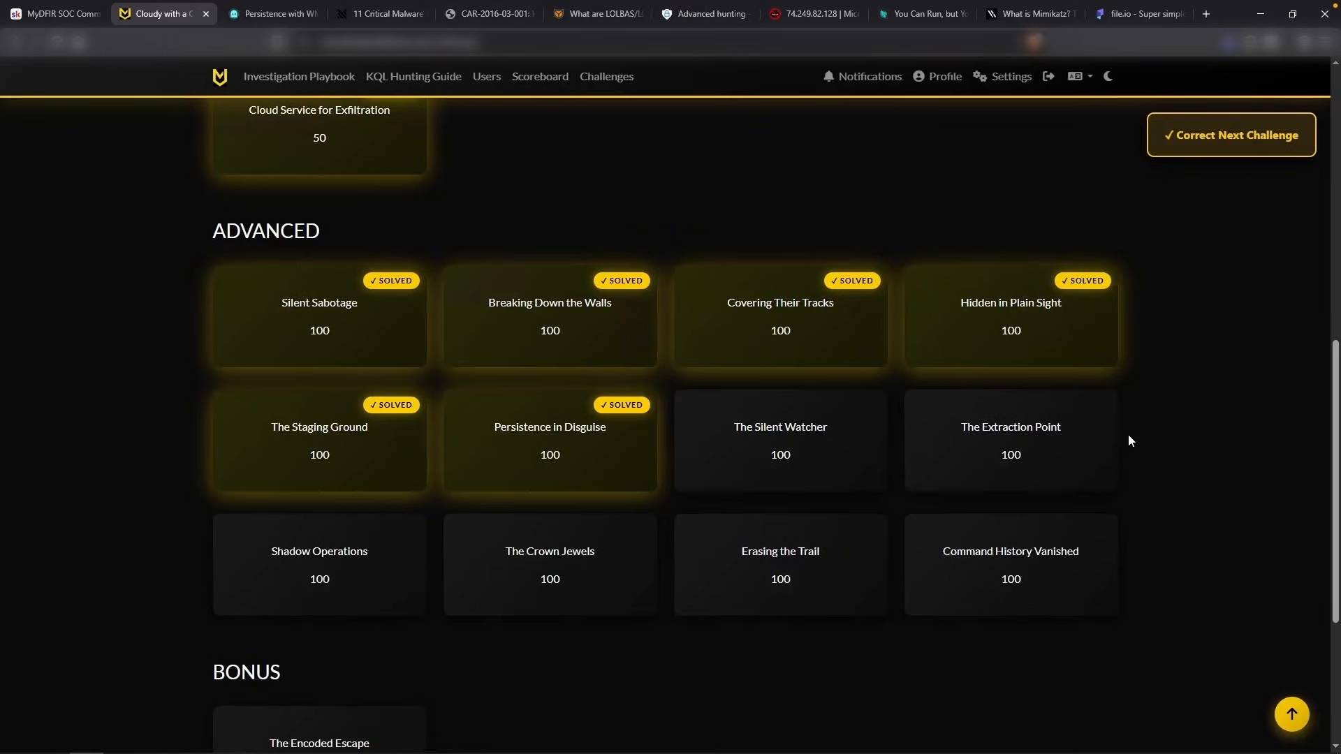
# In Notepad, add "Oct 7, 2025 6:16:38 AM - WMI Consumer Persistence: WindowsSystemHealthConsumer" below the 6:16:38 AM scheduled-task entry
pyautogui.hotkey('ctrl', '7')
pyautogui.tripleClick(1026, 326)
pyautogui.hotkey('ctrl', 'c')
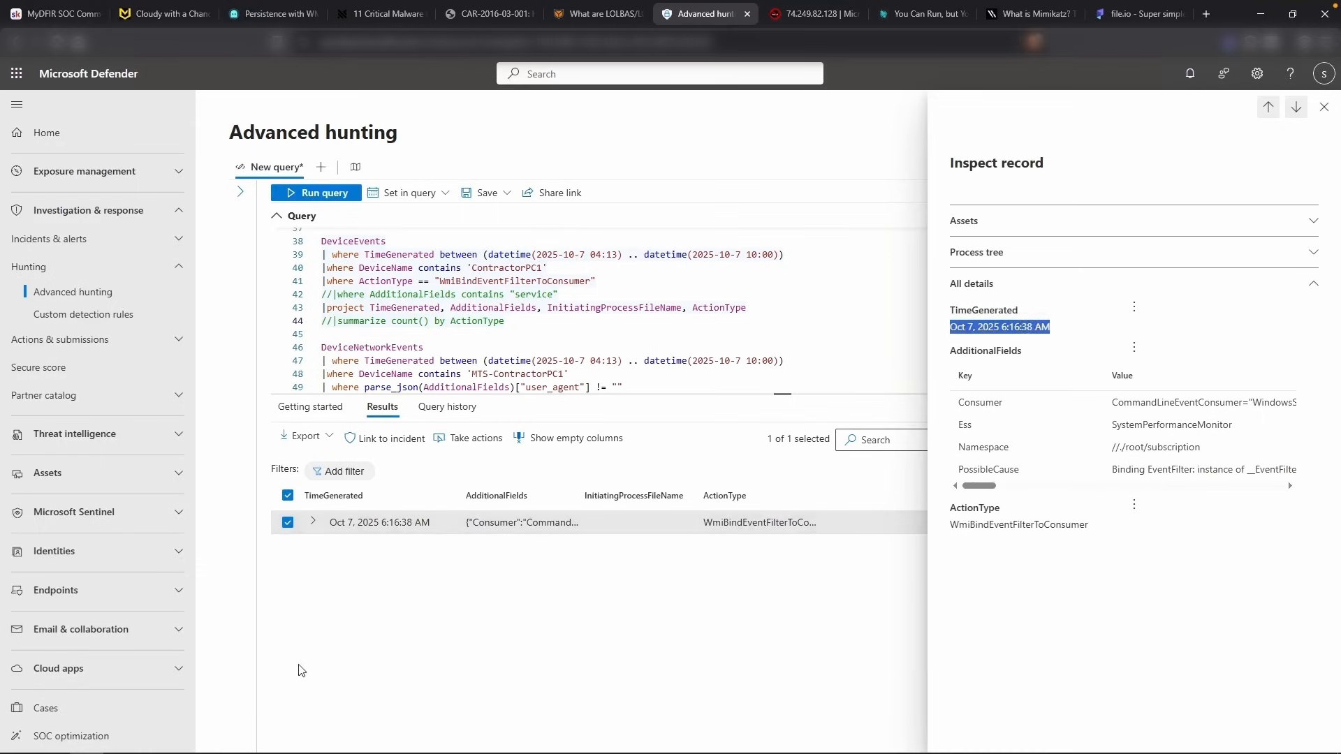
pyautogui.hotkey('alt', 'Tab')
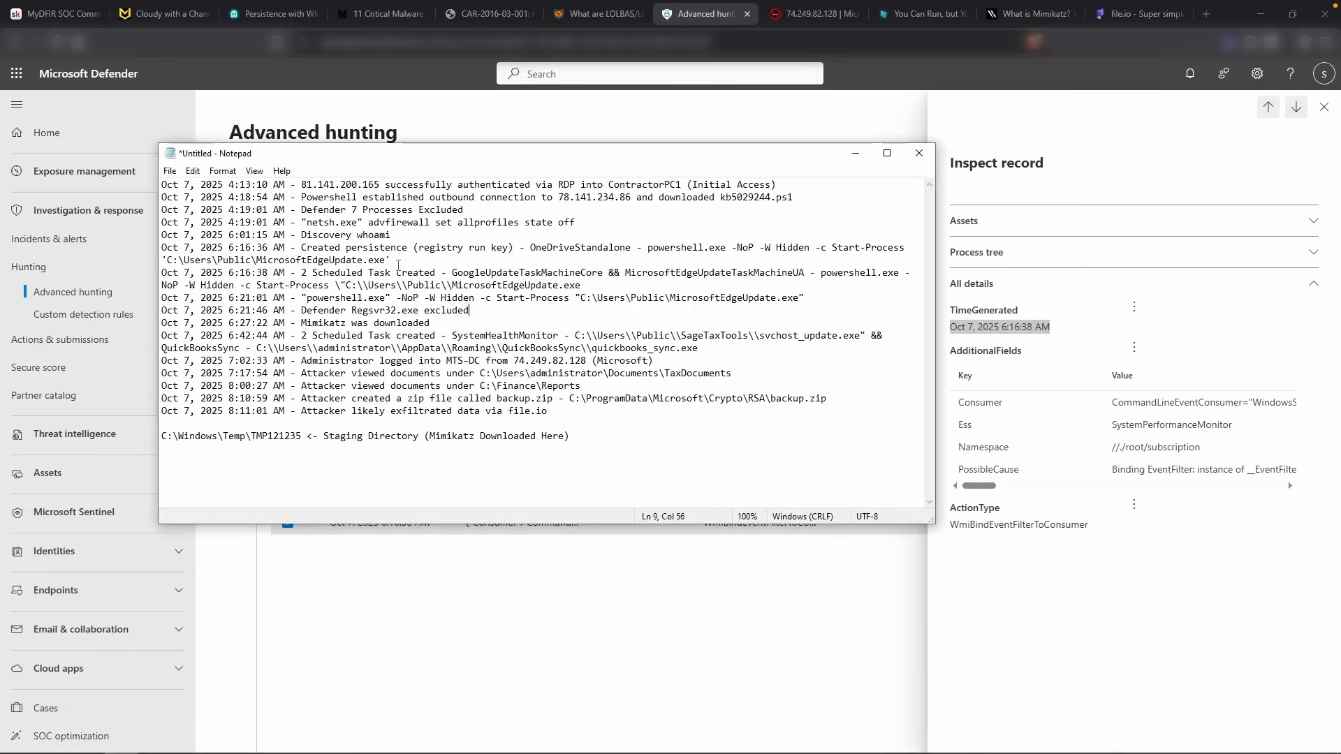
pyautogui.click(576, 283)
pyautogui.press('Return')
pyautogui.hotkey('ctrl', 'v')
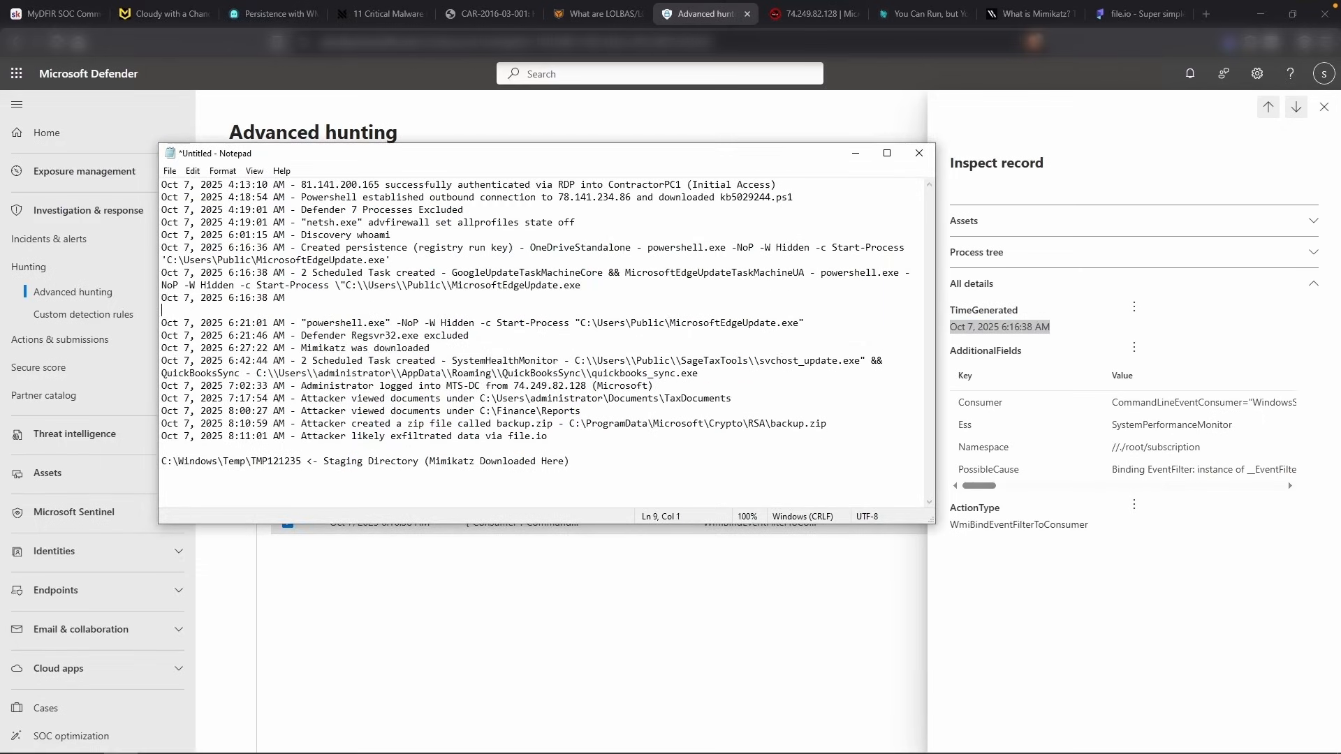
pyautogui.write('- WMI Consumer Persistence: ')
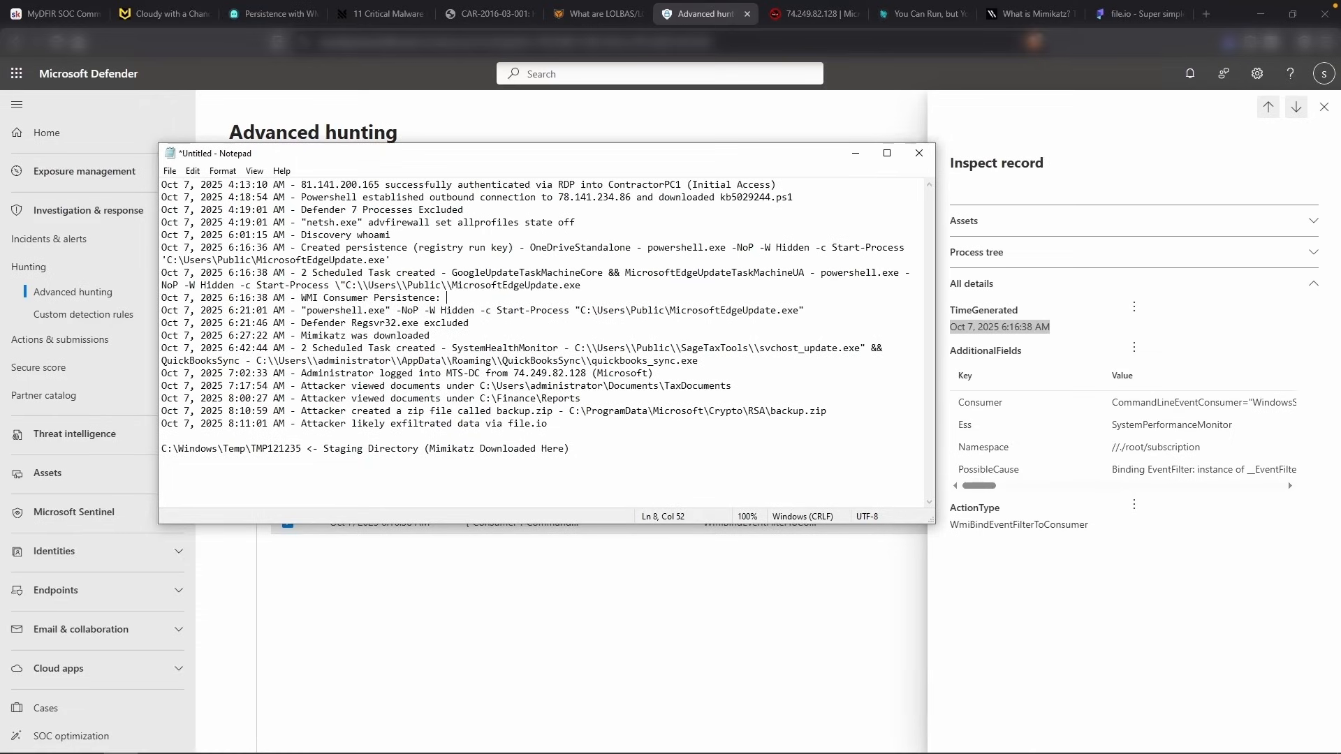
pyautogui.write('WindowsSystemHealth')
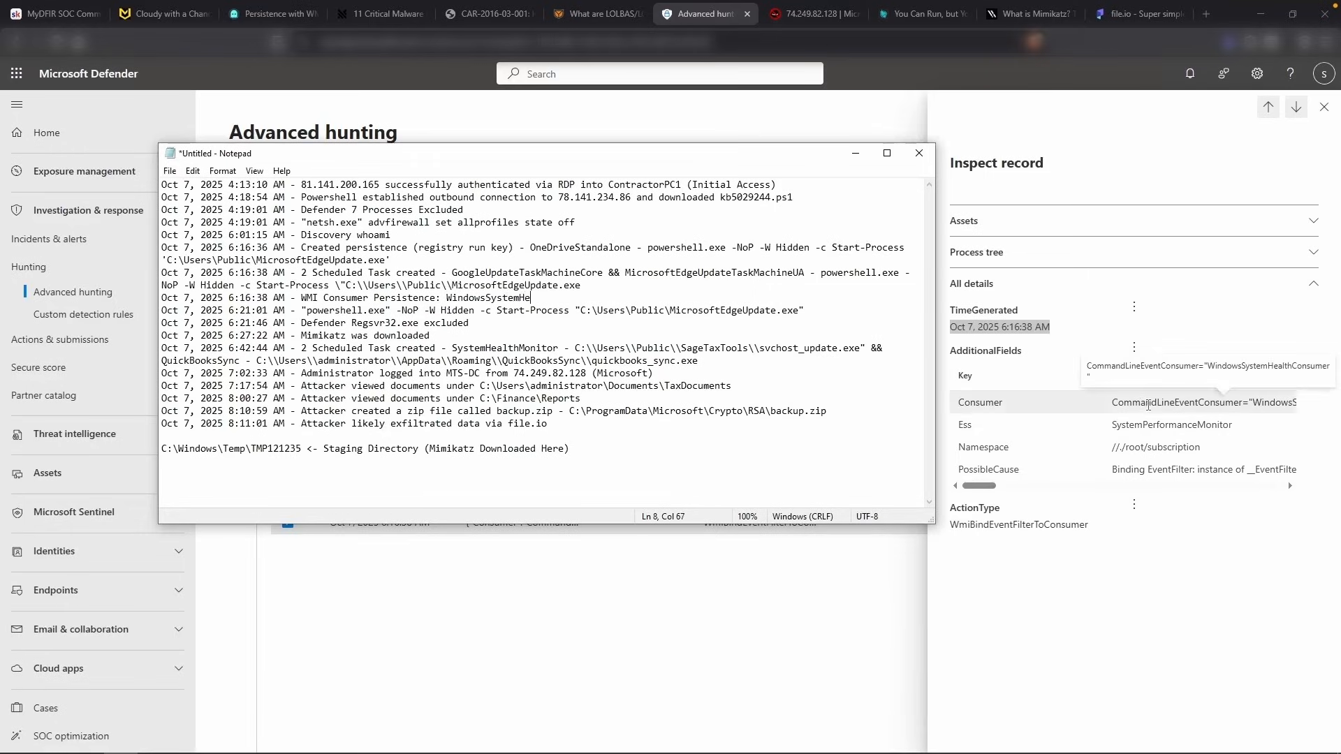
pyautogui.write('Consumer')
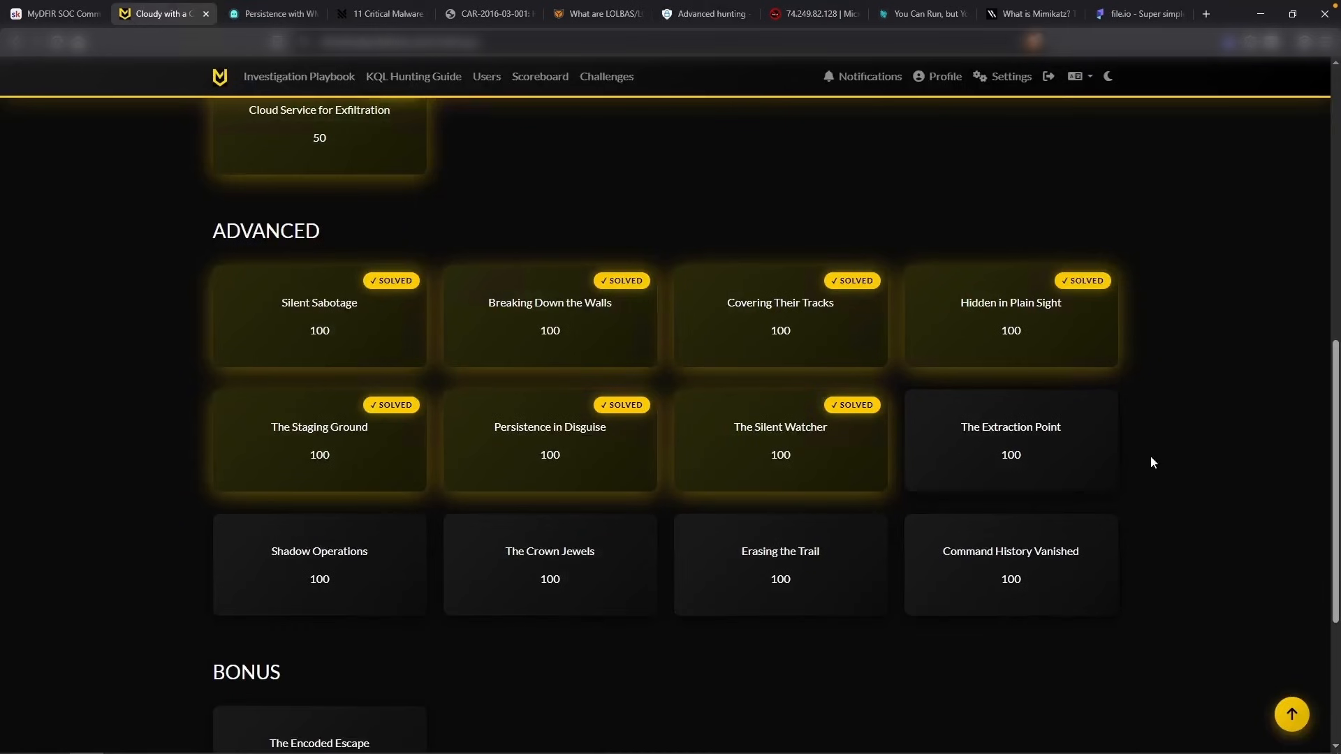
# Read The Extraction Point challenge about the Domain Controller staging directory and review the solved Additional Asset Compromised challenge
pyautogui.click(1090, 444)
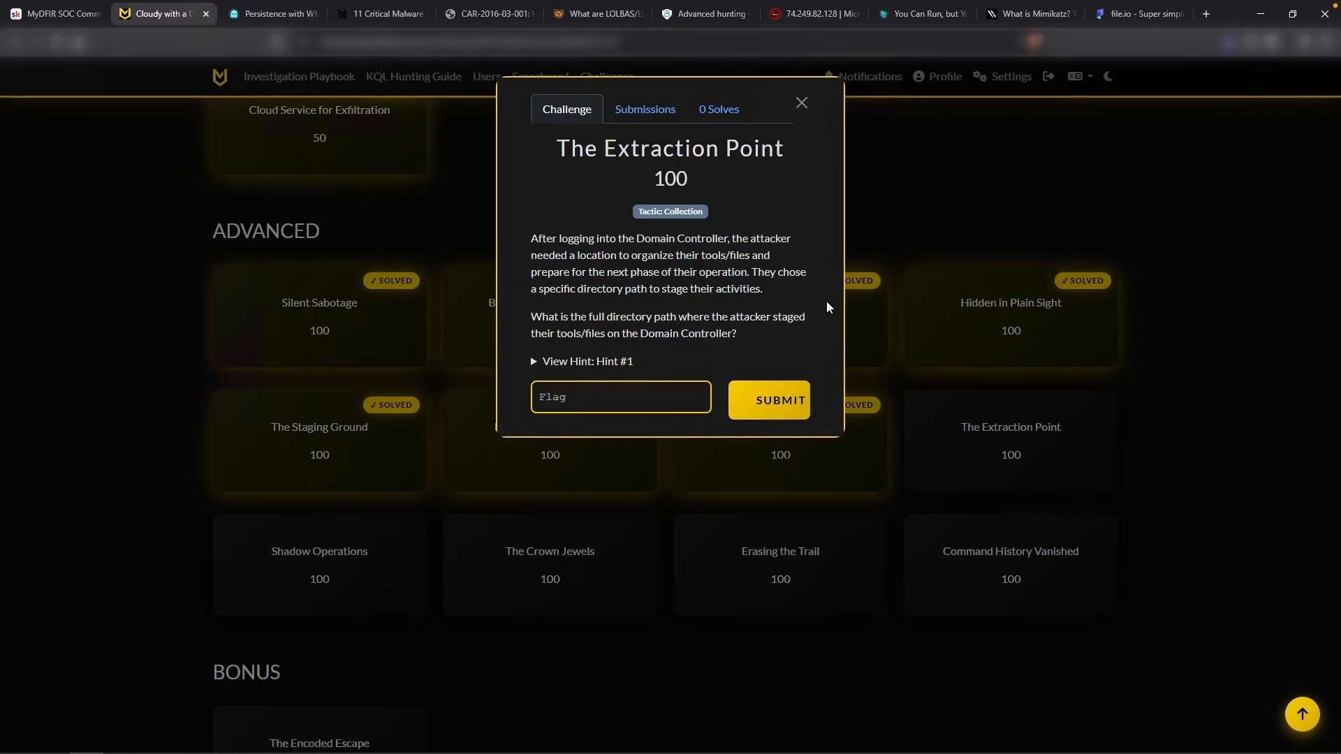
pyautogui.click(898, 327)
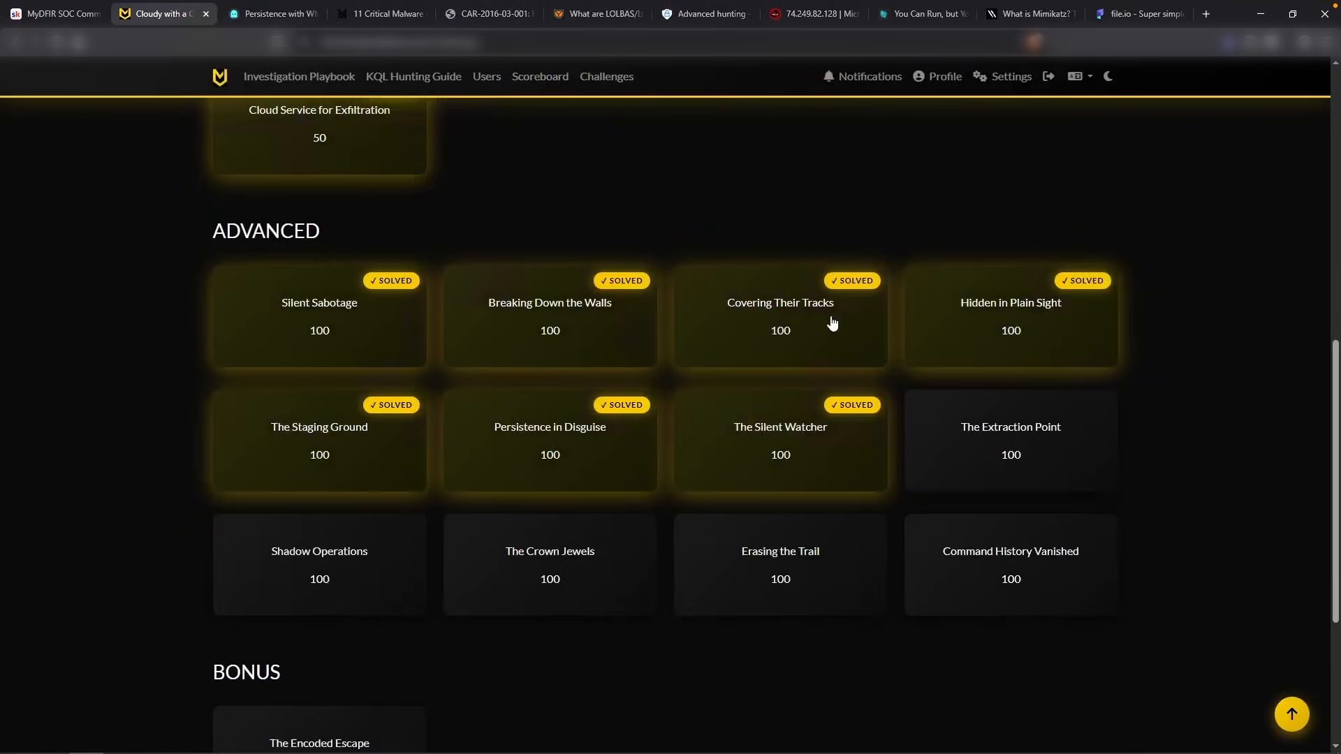
pyautogui.scroll(3, 676, 290)
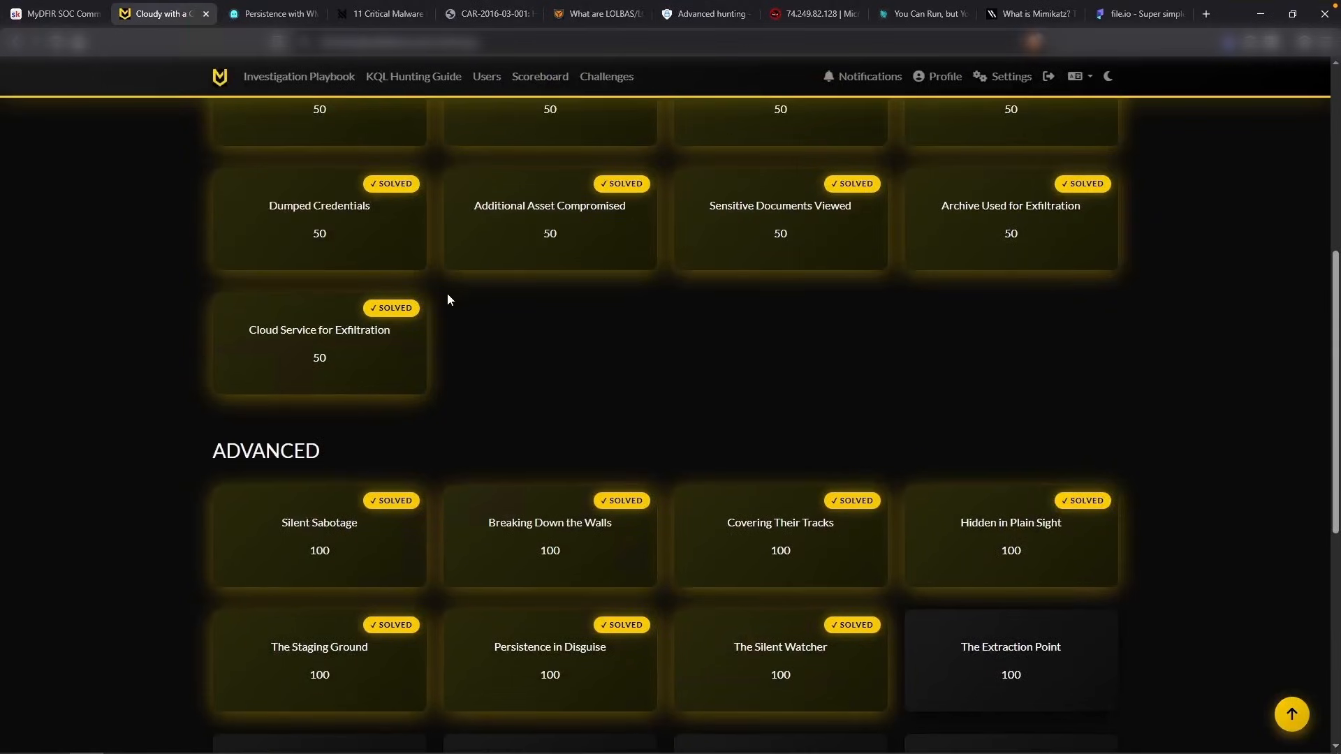
pyautogui.click(586, 225)
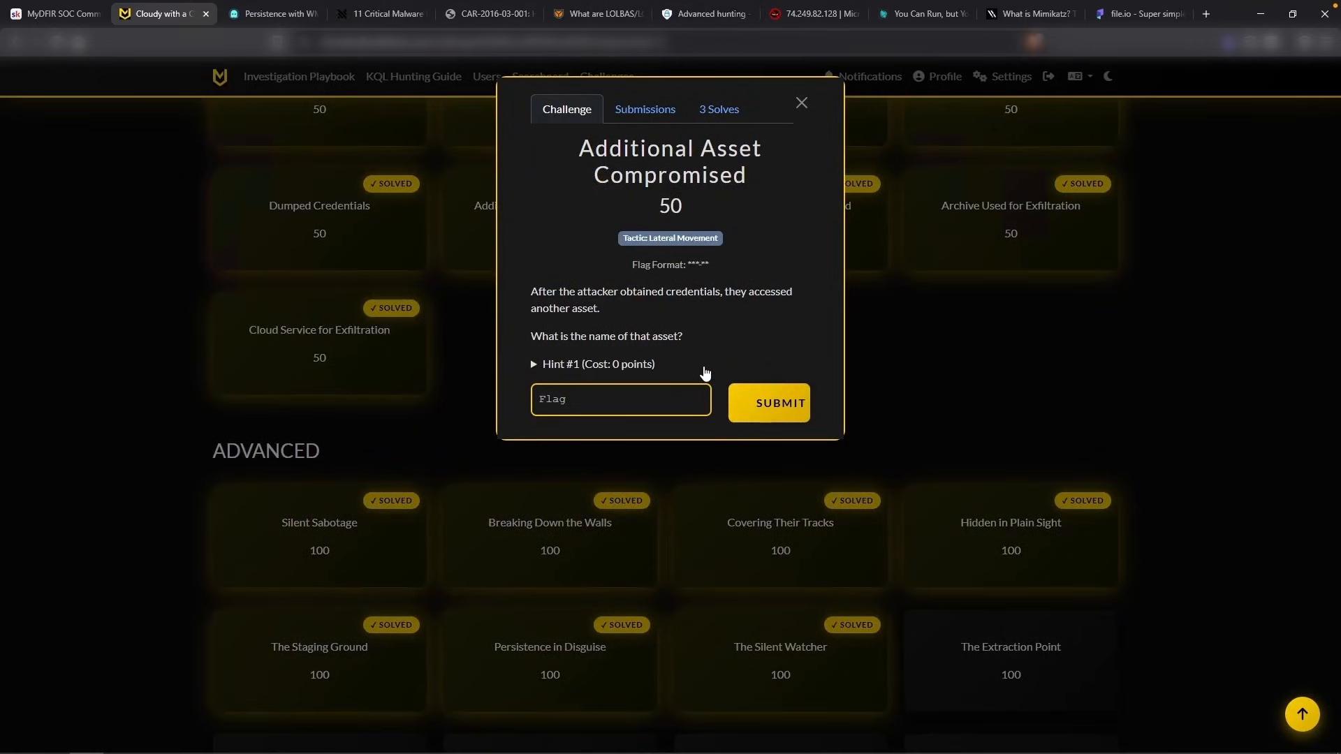
pyautogui.click(1166, 387)
pyautogui.scroll(-1, 1149, 392)
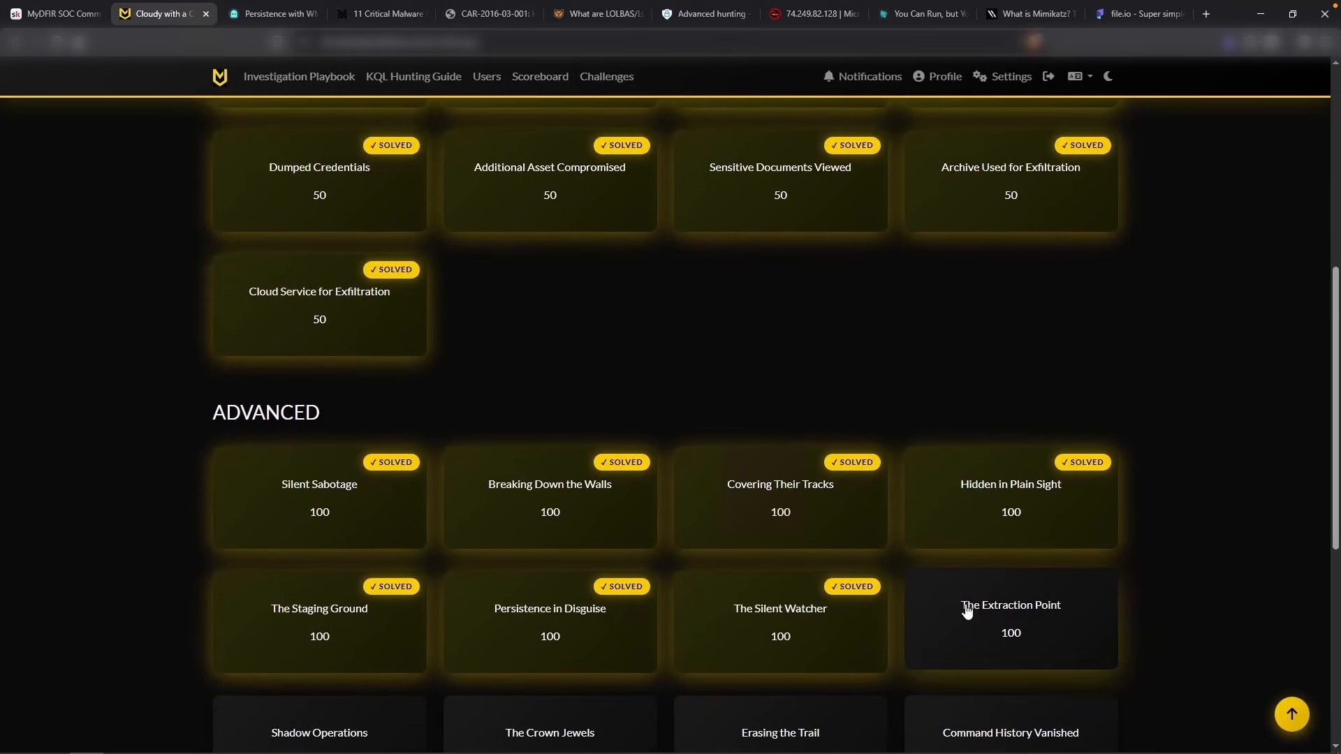
pyautogui.click(966, 611)
pyautogui.moveTo(643, 333); pyautogui.dragTo(733, 331)
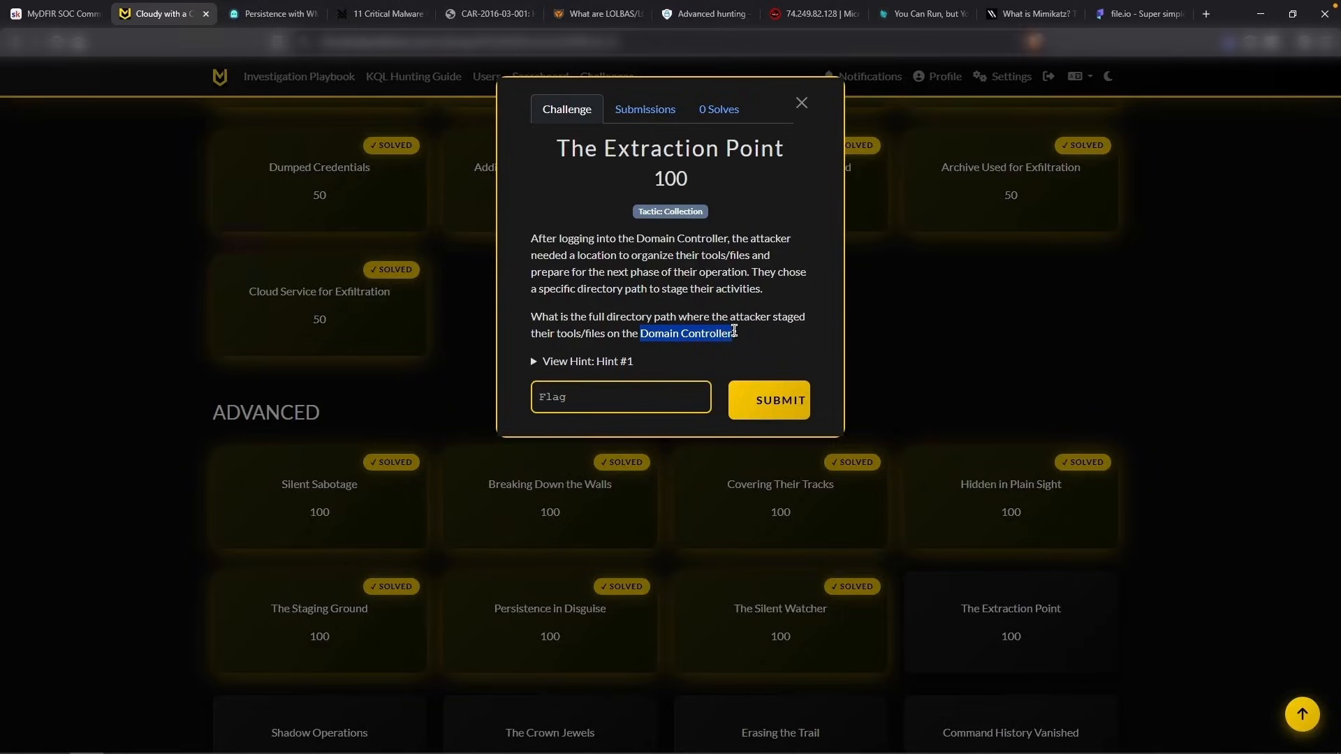
pyautogui.press('Escape')
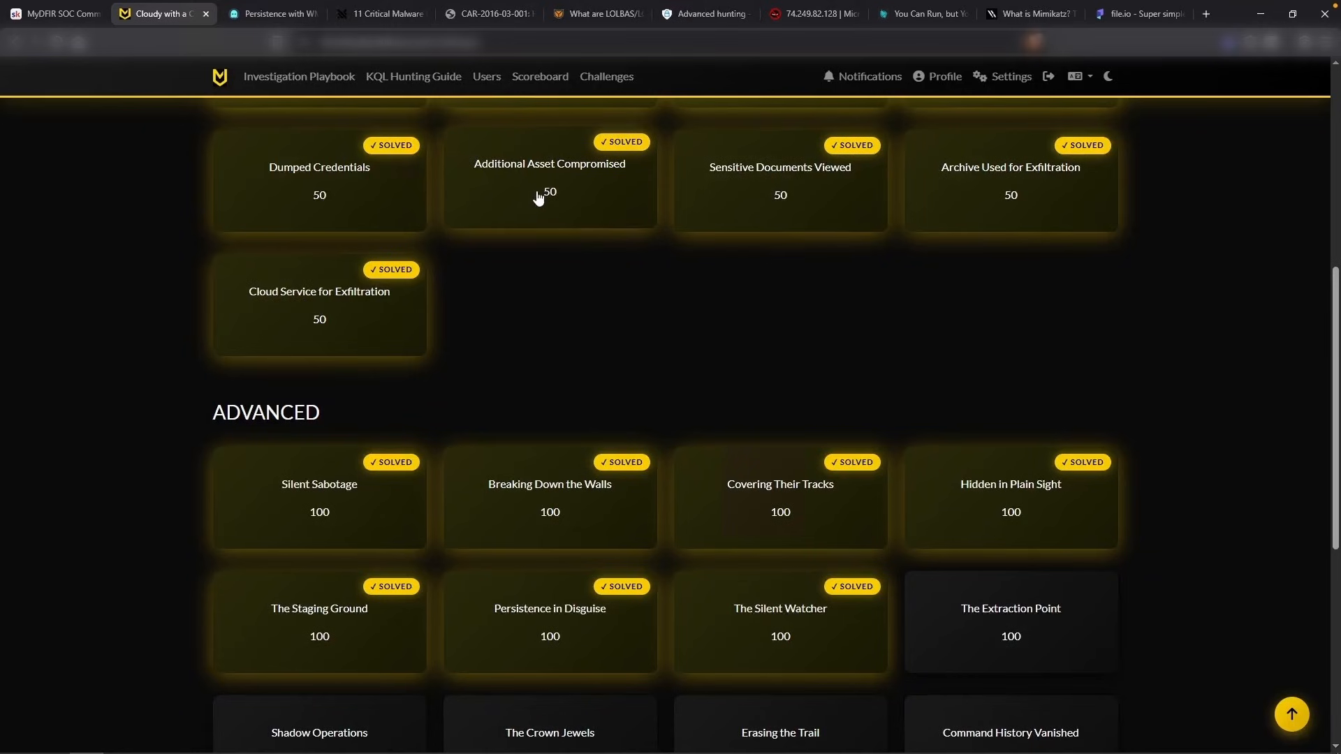
pyautogui.scroll(-1, 796, 315)
pyautogui.scroll(-2, 796, 319)
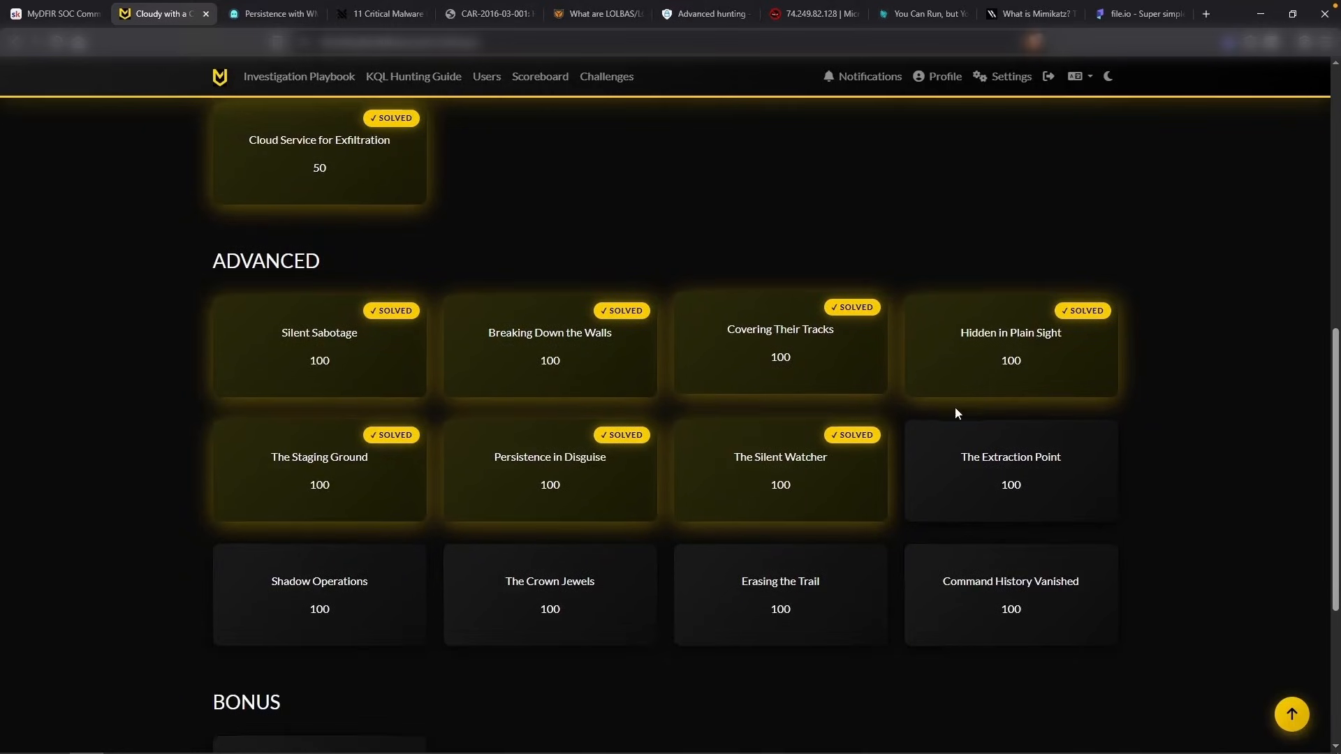
# In Advanced hunting, change the device name in the DeviceFileEvents mimikatz query to MTS-DC and run the query
pyautogui.click(706, 14)
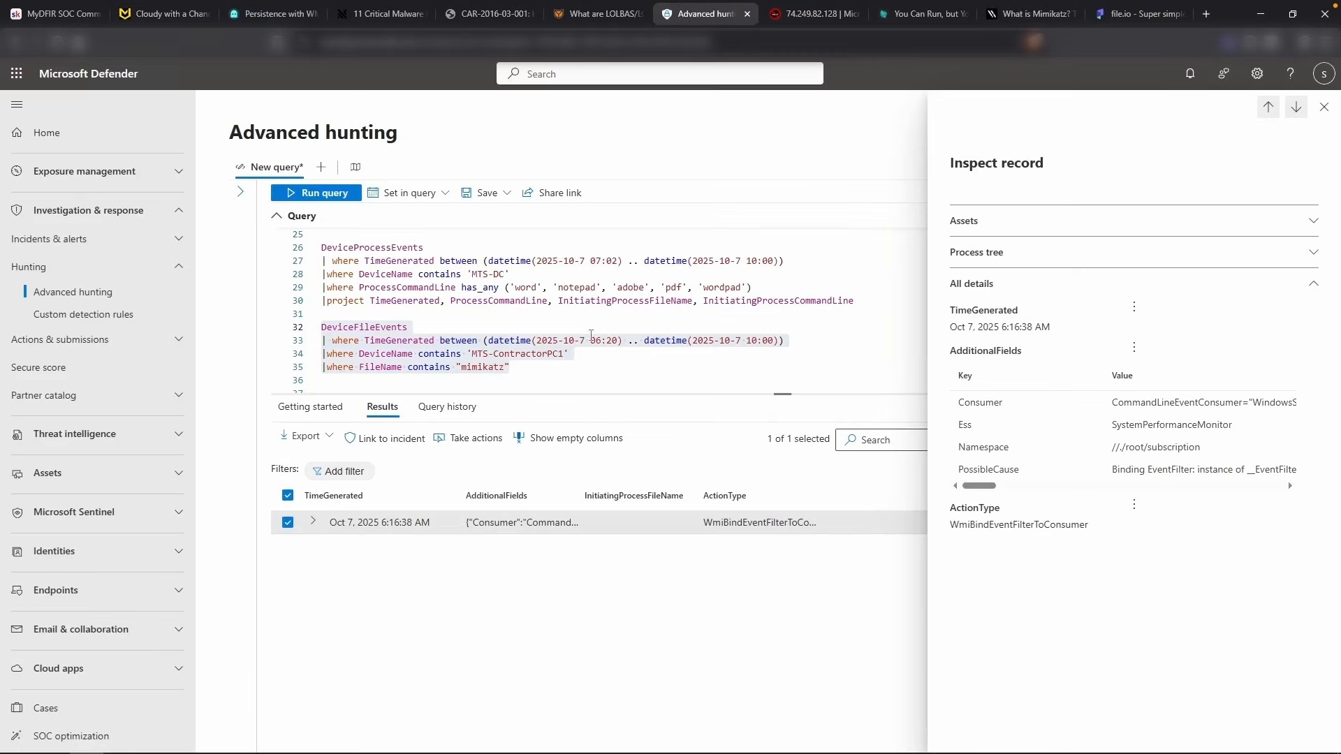
pyautogui.click(563, 365)
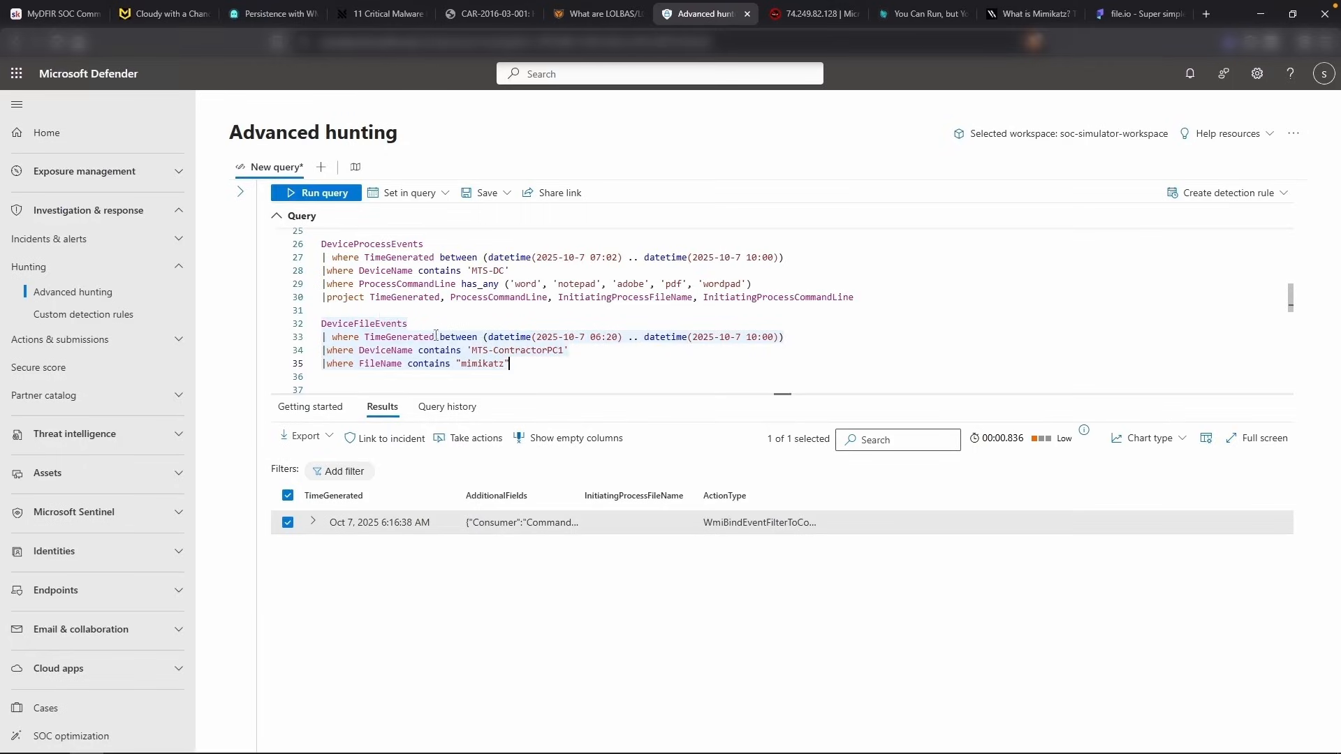
pyautogui.moveTo(408, 324); pyautogui.dragTo(322, 323)
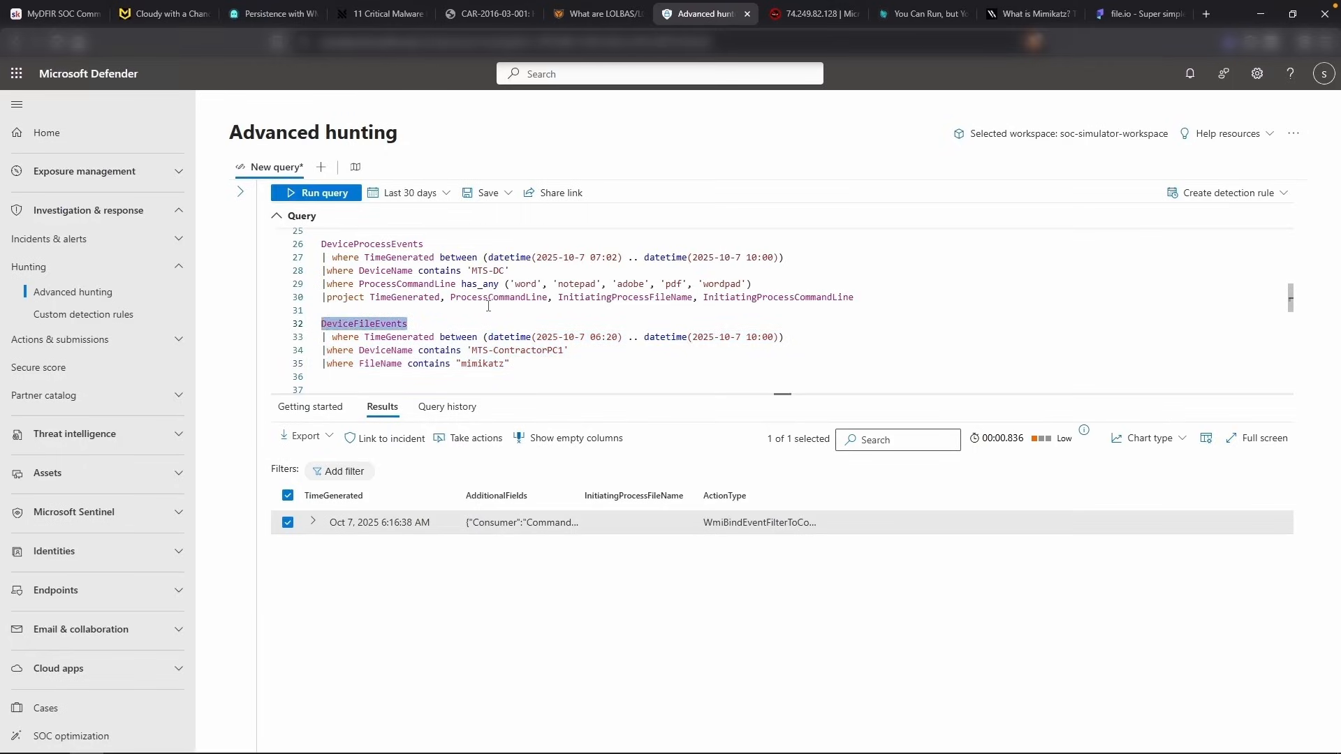
pyautogui.moveTo(510, 363); pyautogui.dragTo(456, 363)
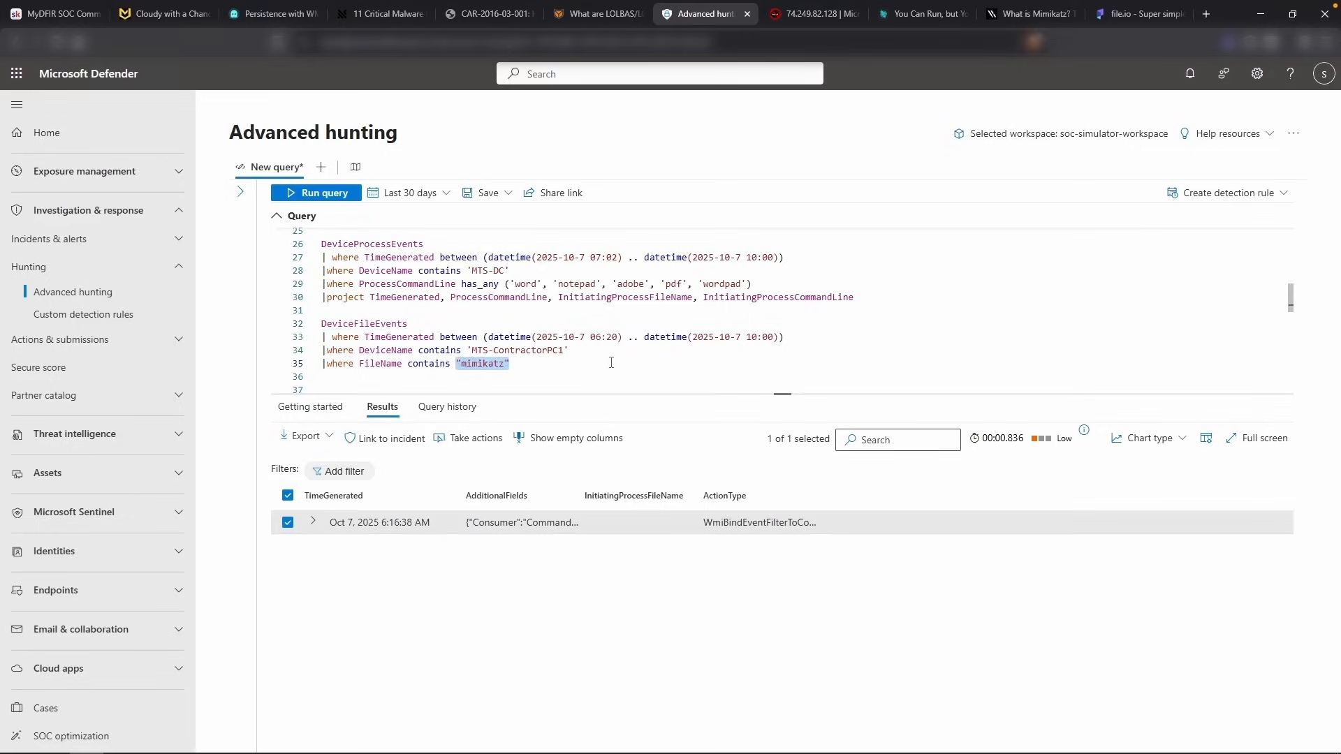
pyautogui.moveTo(569, 350)
pyautogui.mouseDown()
pyautogui.moveTo(481, 349)
pyautogui.moveTo(565, 351)
pyautogui.mouseUp()
pyautogui.click(481, 351)
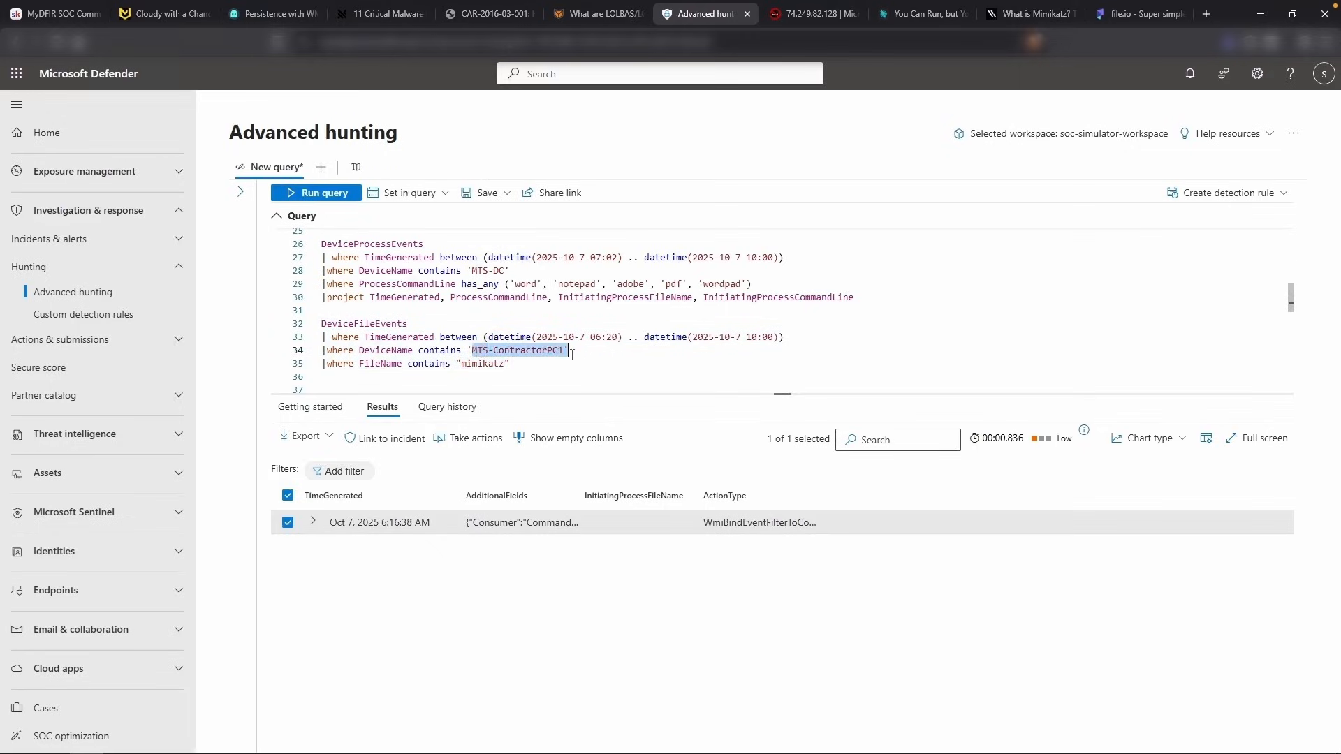
pyautogui.write('MTS-DC')
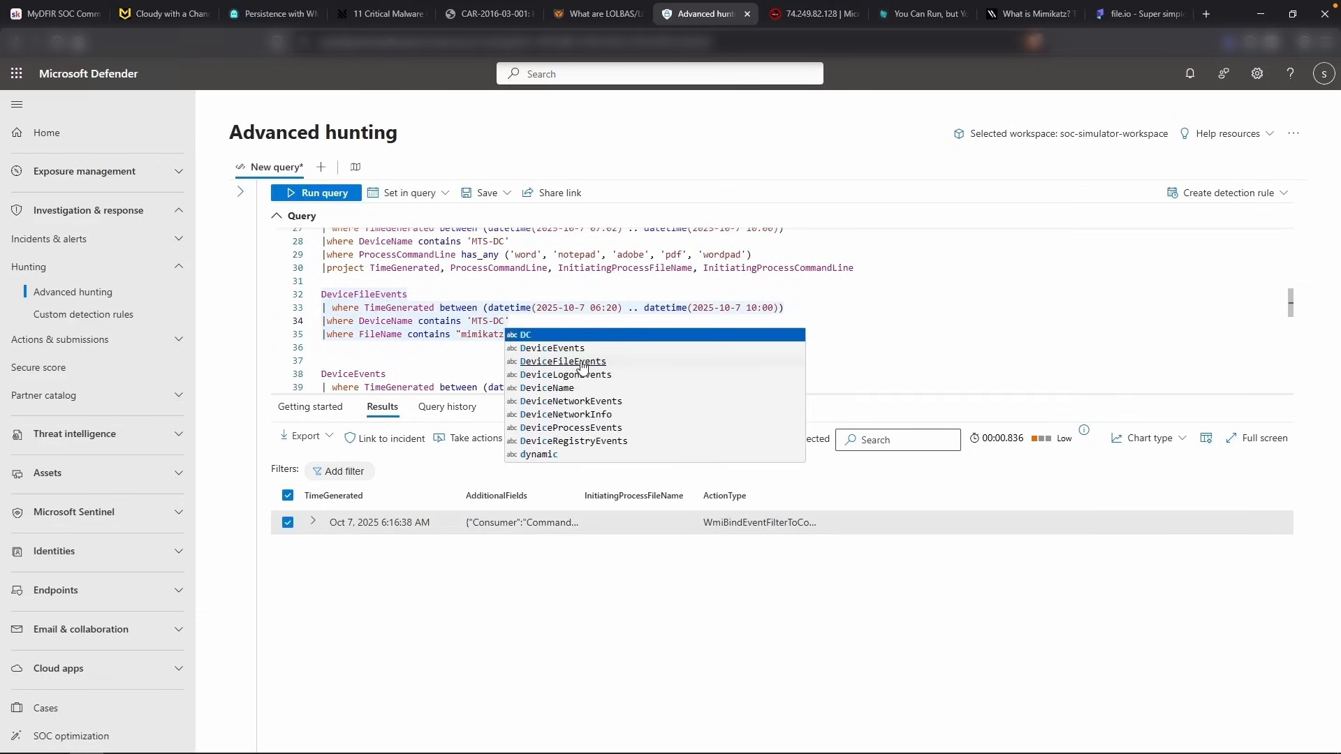
pyautogui.hotkey('shift', 'Return')
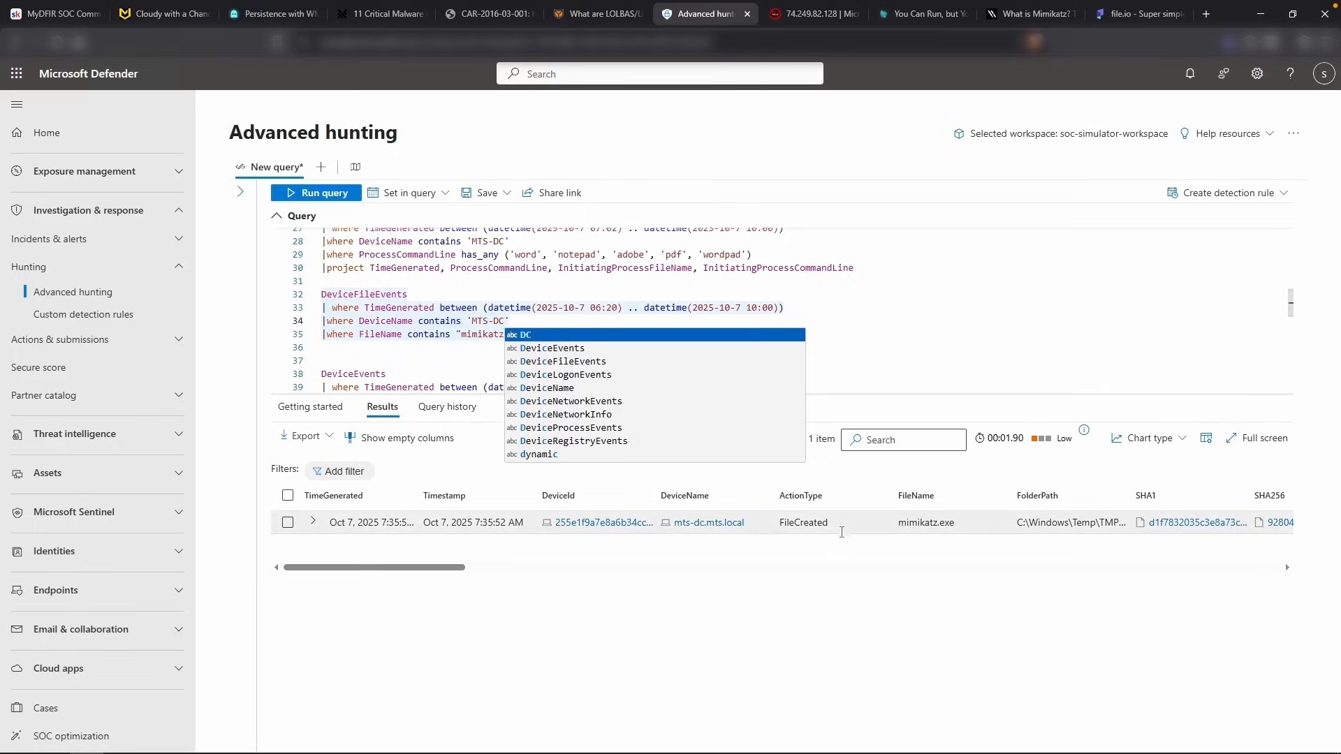
# Widen the FolderPath column, inspect the mimikatz.exe record on MTS-DC and copy its directory path C:\Windows\Temp\TMP819759
pyautogui.click(918, 548)
pyautogui.moveTo(1134, 501); pyautogui.dragTo(1255, 500)
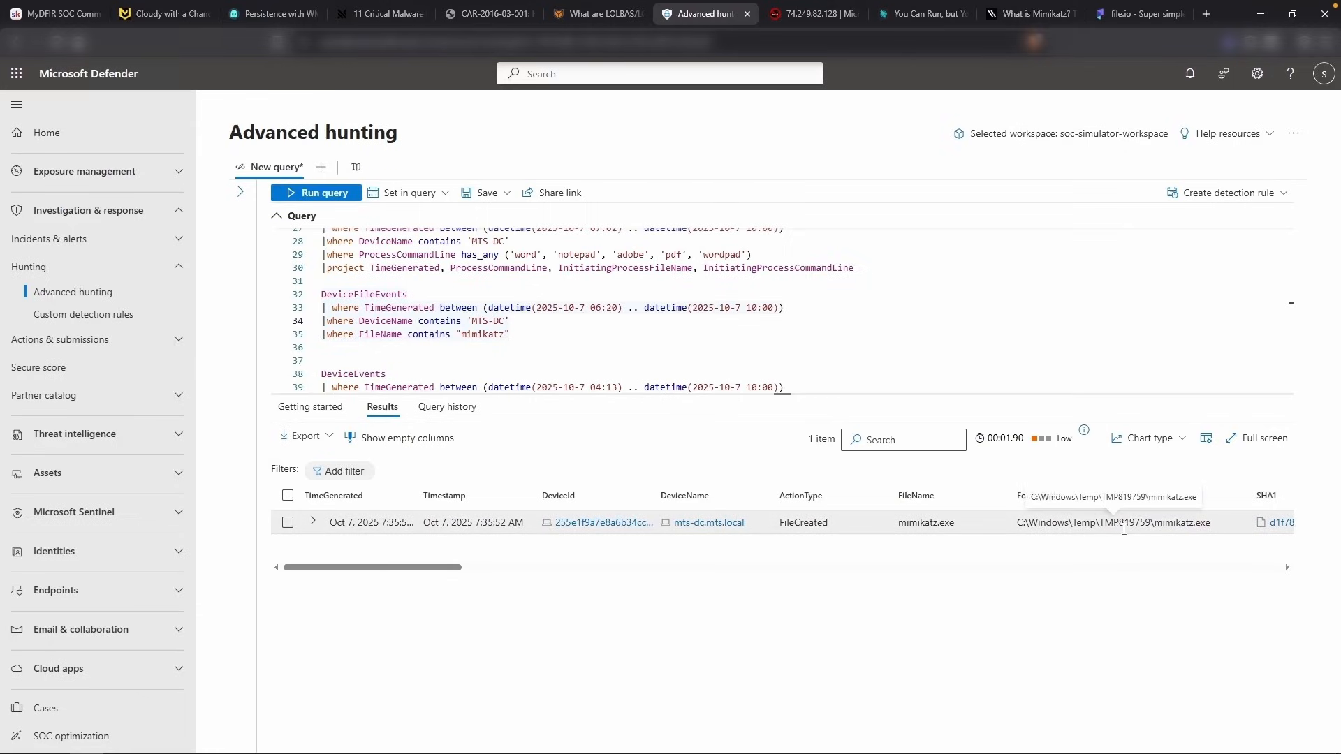
pyautogui.moveTo(1148, 522); pyautogui.dragTo(1019, 518)
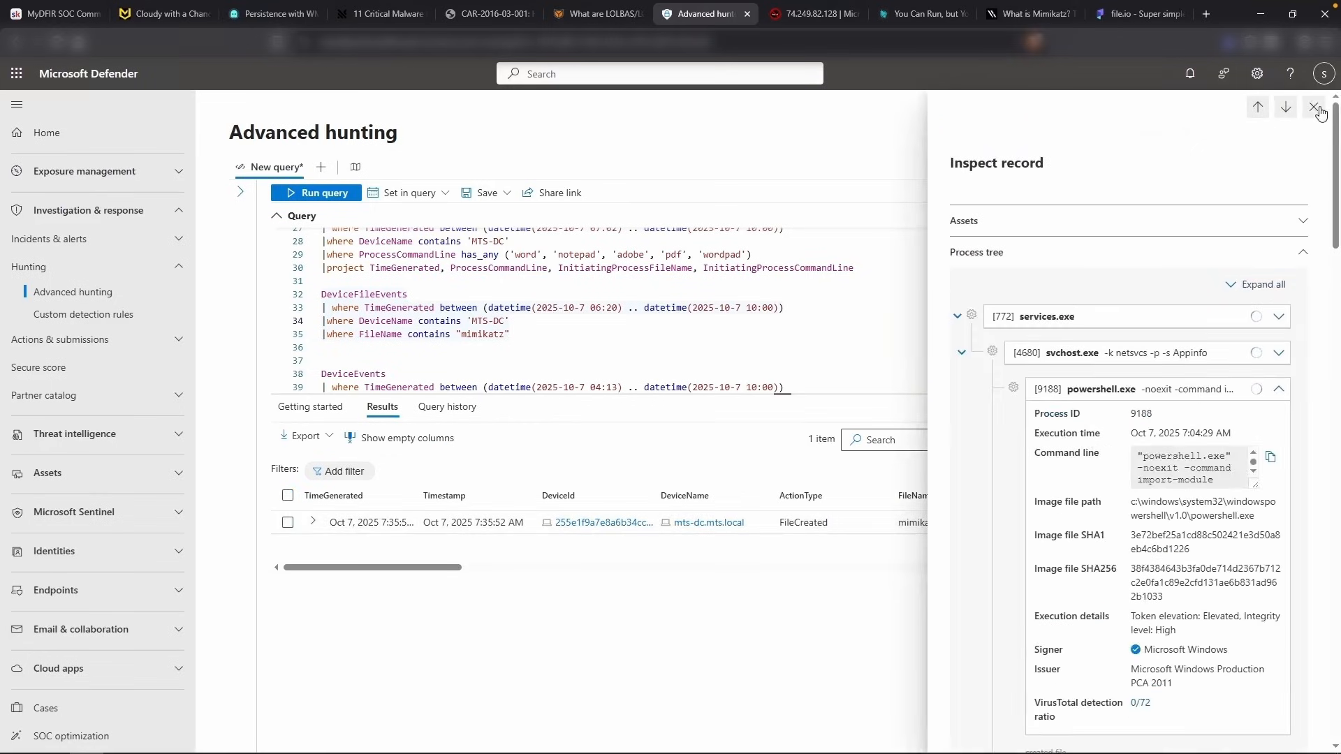
pyautogui.click(1314, 107)
pyautogui.click(1284, 522)
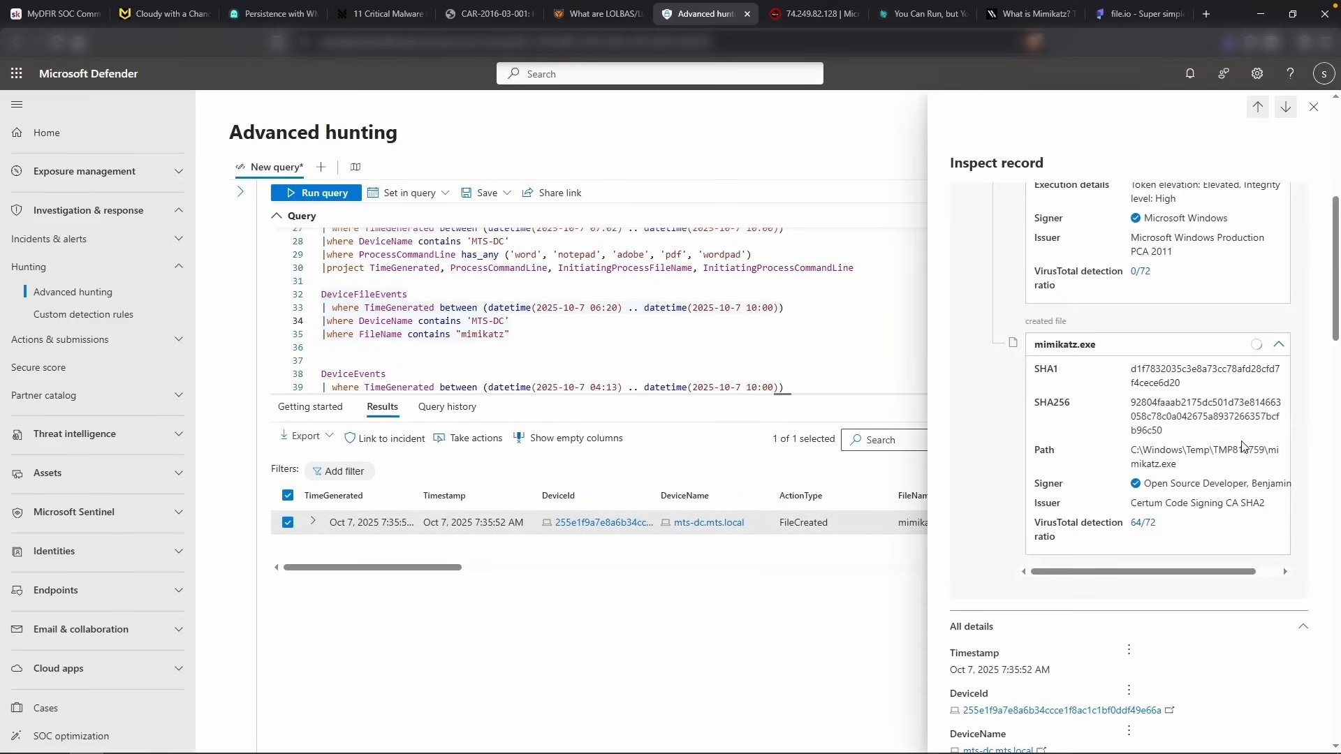
pyautogui.moveTo(1264, 449); pyautogui.dragTo(1129, 449)
pyautogui.rightClick(1143, 449)
pyautogui.click(1155, 469)
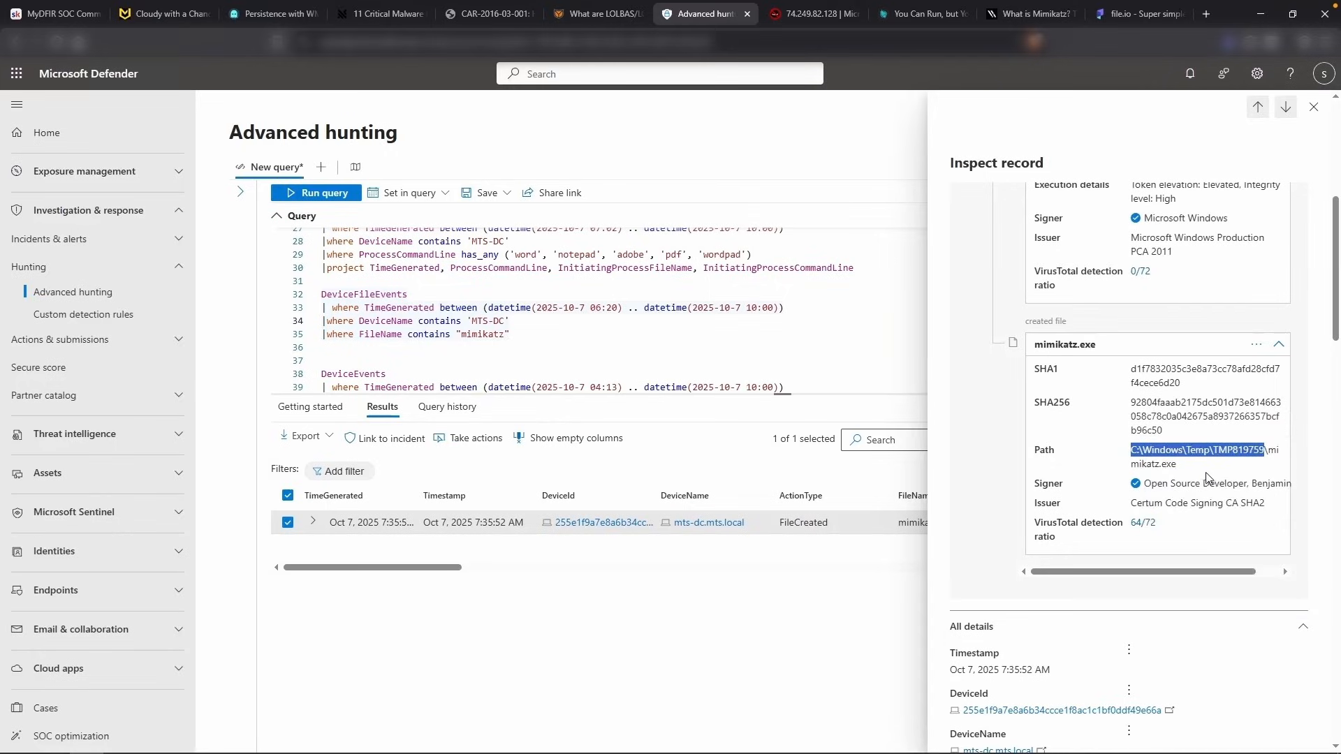
# Submit C:\Windows\Temp\TMP819759 as the answer to The Extraction Point challenge and close it
pyautogui.click(164, 14)
pyautogui.hotkey('ctrl', 'v')
pyautogui.click(772, 400)
pyautogui.click(904, 391)
# In Notepad, add "Oct 7, 2025 7:35:52 AM - Mimikatz created on MTS-DC under C:\Windows\Temp\TMP819759" below the 7:17:54 AM entry
pyautogui.moveTo(1050, 476); pyautogui.dragTo(948, 475)
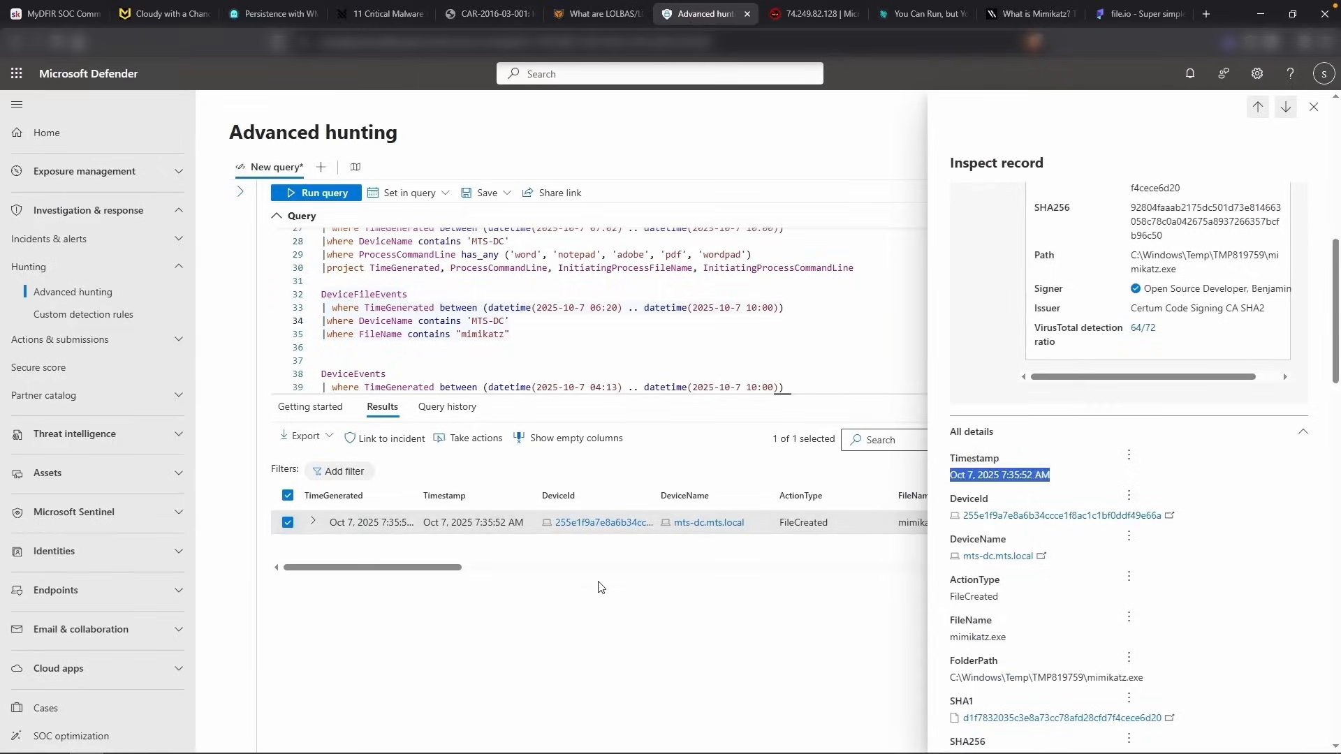
pyautogui.hotkey('alt', 'Tab')
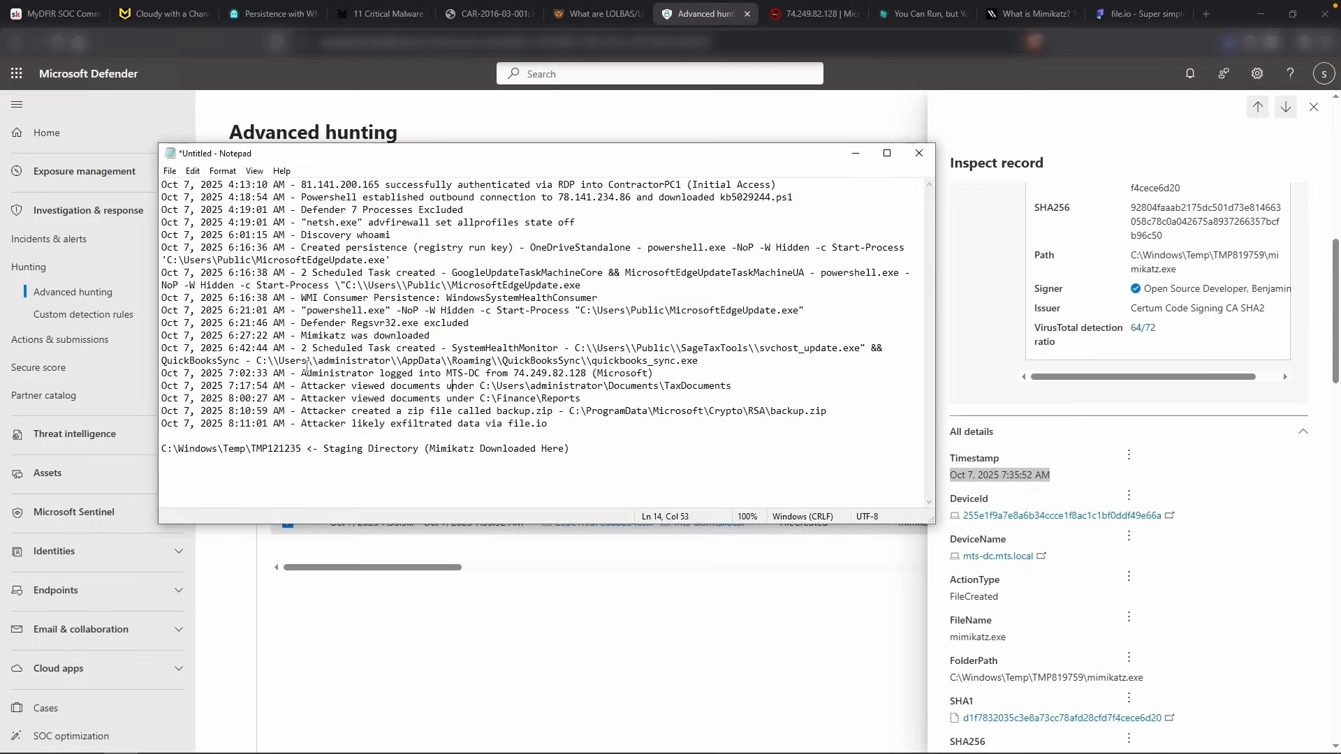
pyautogui.click(751, 384)
pyautogui.press('Return')
pyautogui.hotkey('ctrl', 'v')
pyautogui.write('- Mimikatz created')
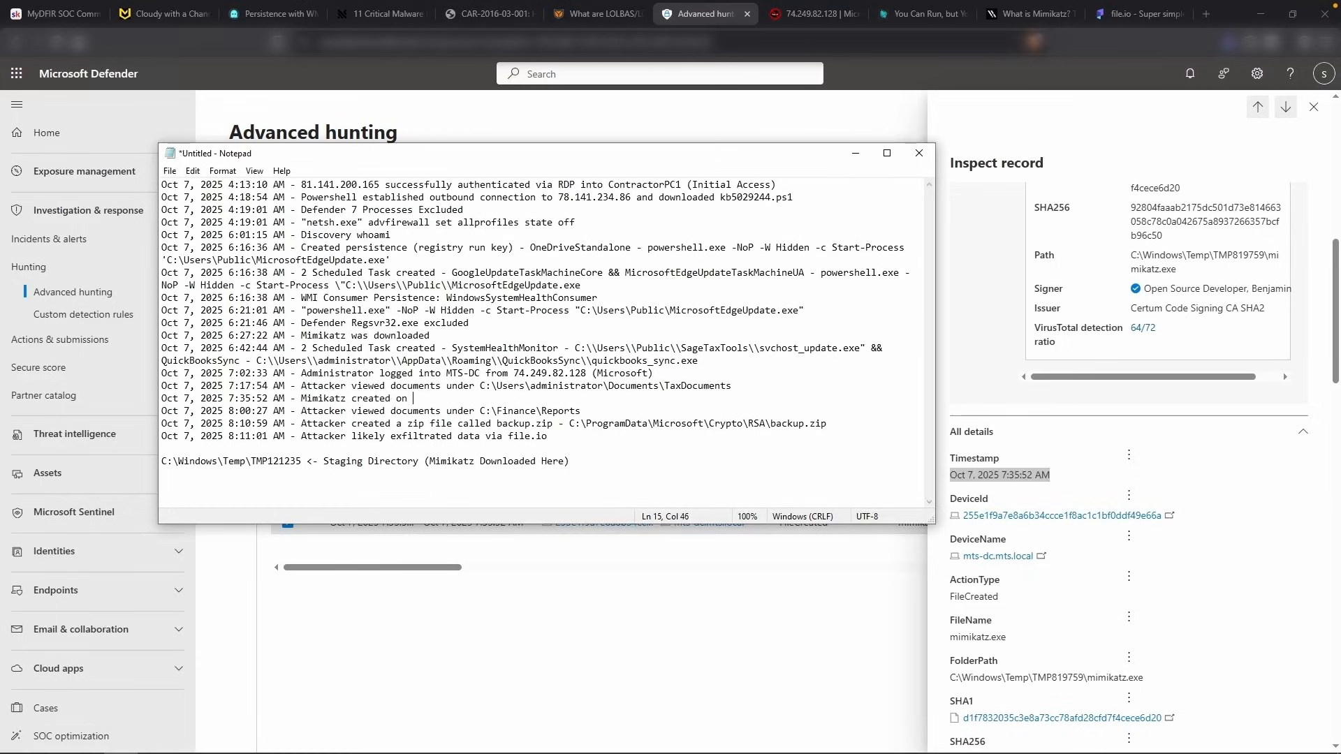
pyautogui.write(' on MTS-DC under C:\\Windows\\Temo\\TMP819')
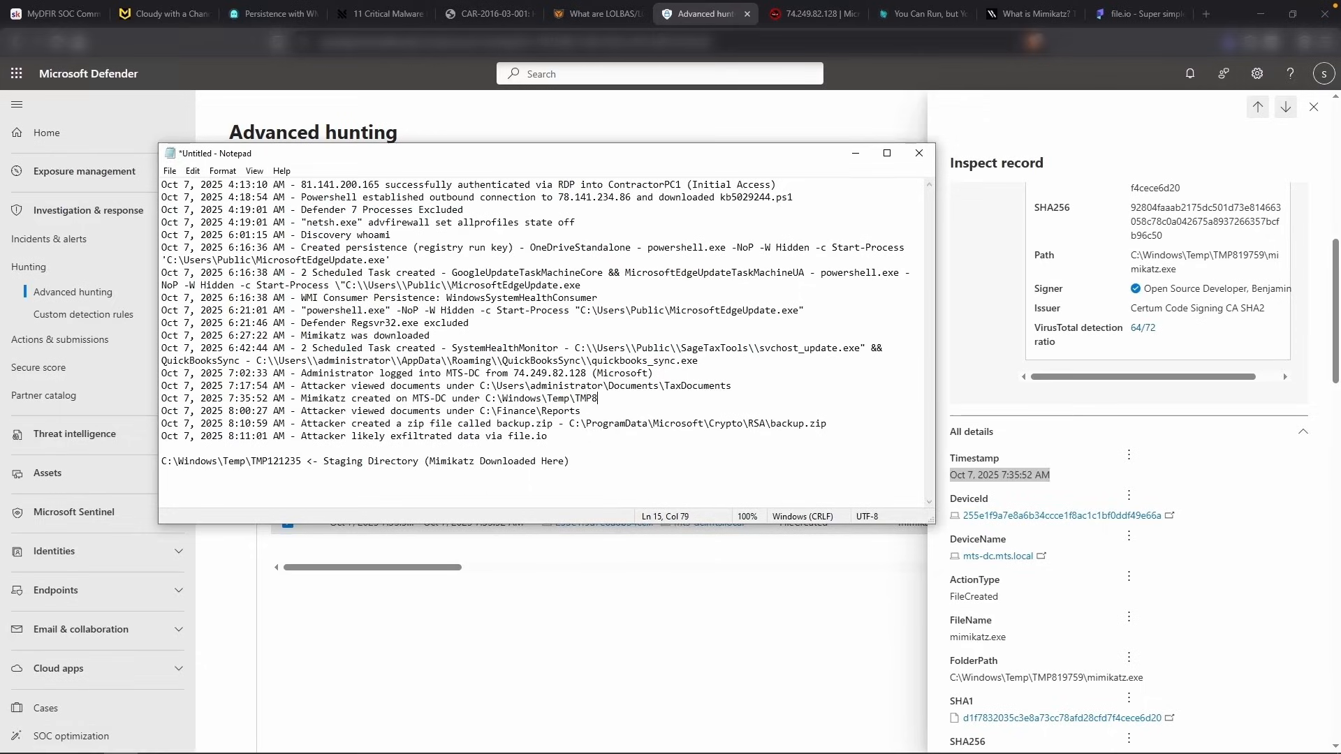
pyautogui.write('759')
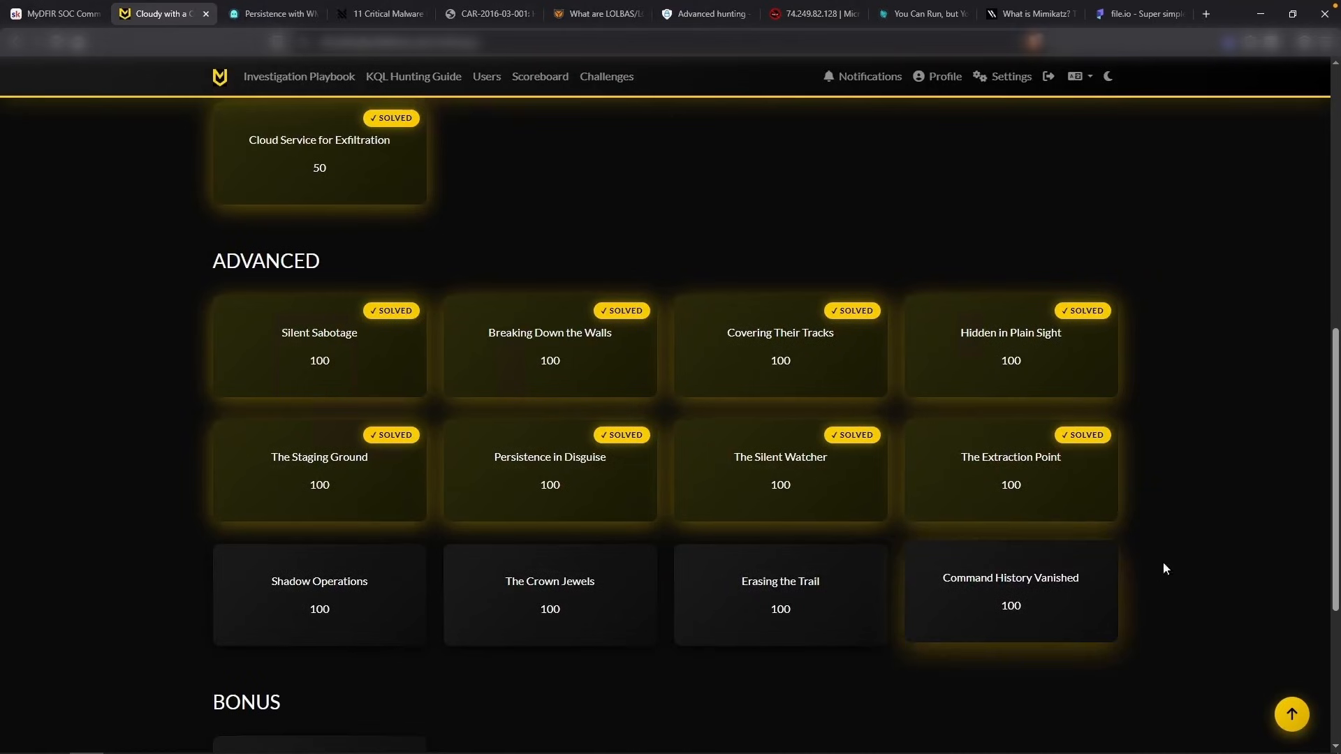
# Read the Shadow Operations challenge and search the web for "what process can create a snapshot of locked files"
pyautogui.scroll(-2, 1166, 566)
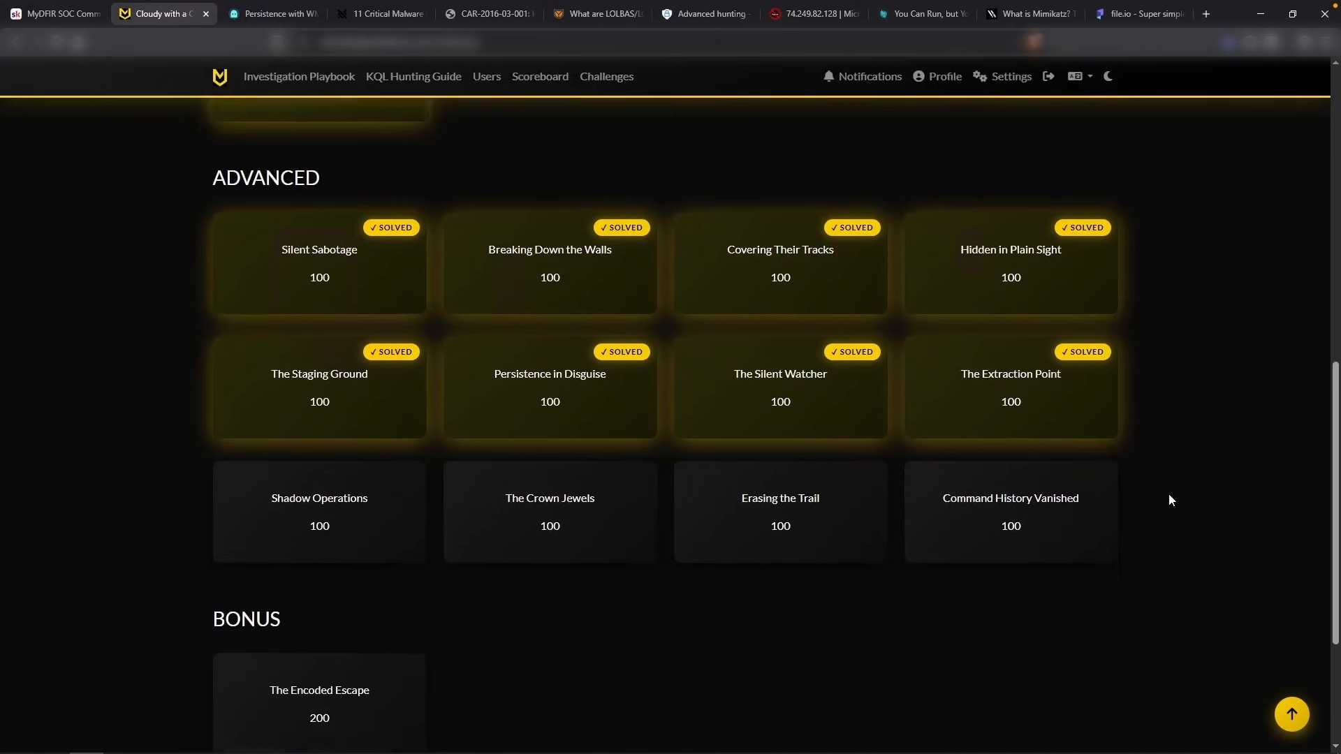
pyautogui.click(363, 437)
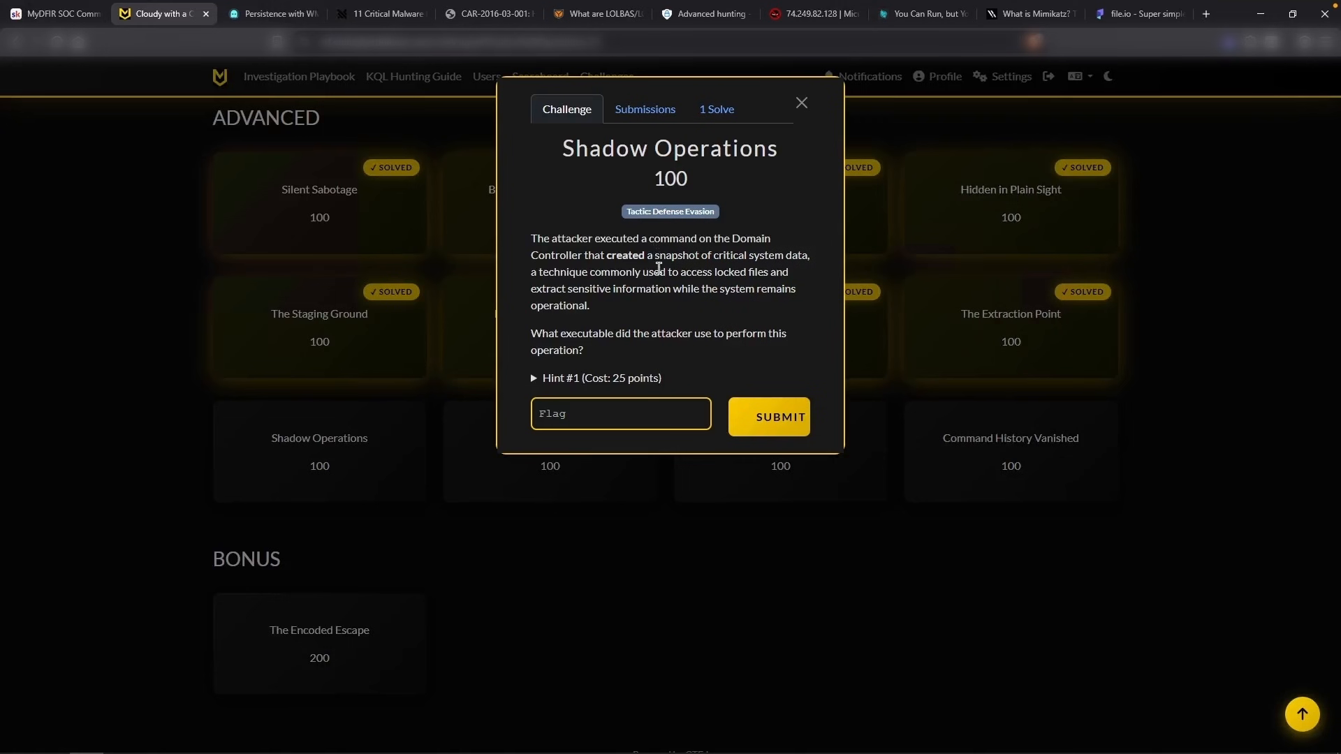
pyautogui.hotkey('ctrl', 't')
pyautogui.write('what p')
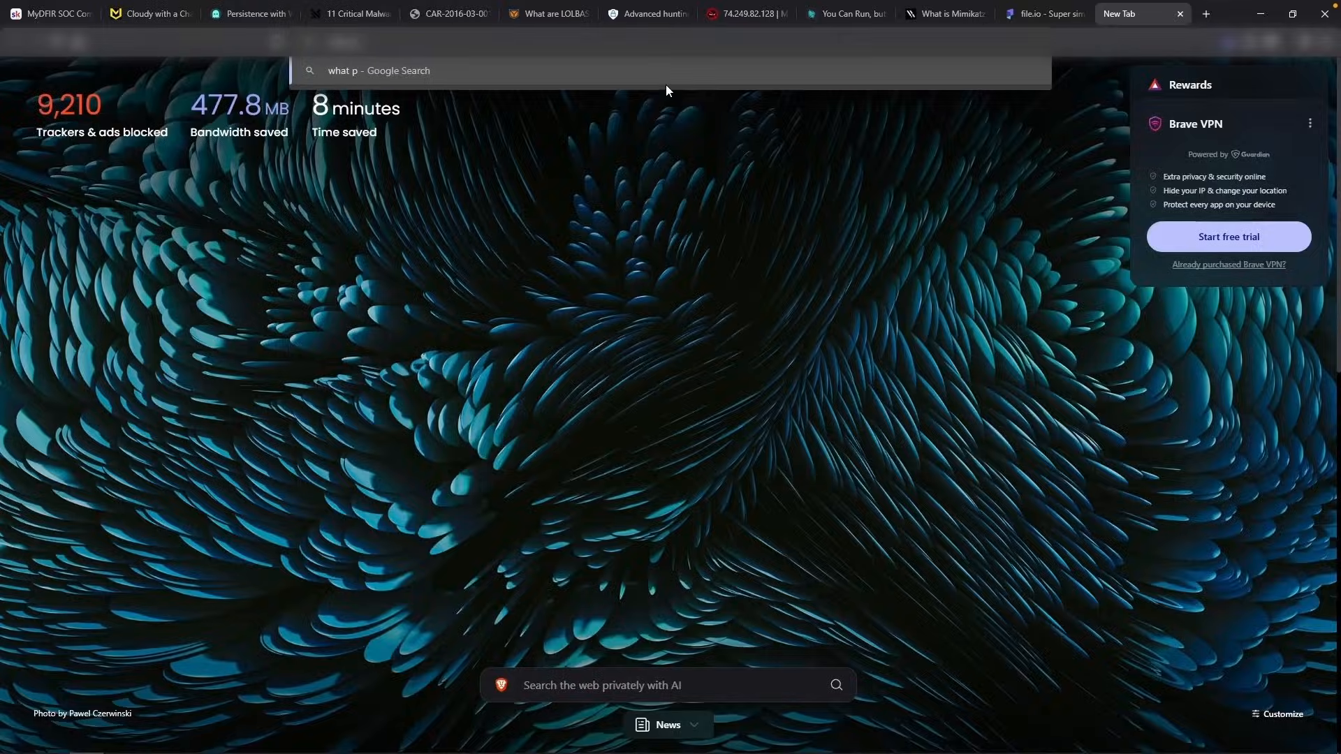
pyautogui.write('rocess can create a s')
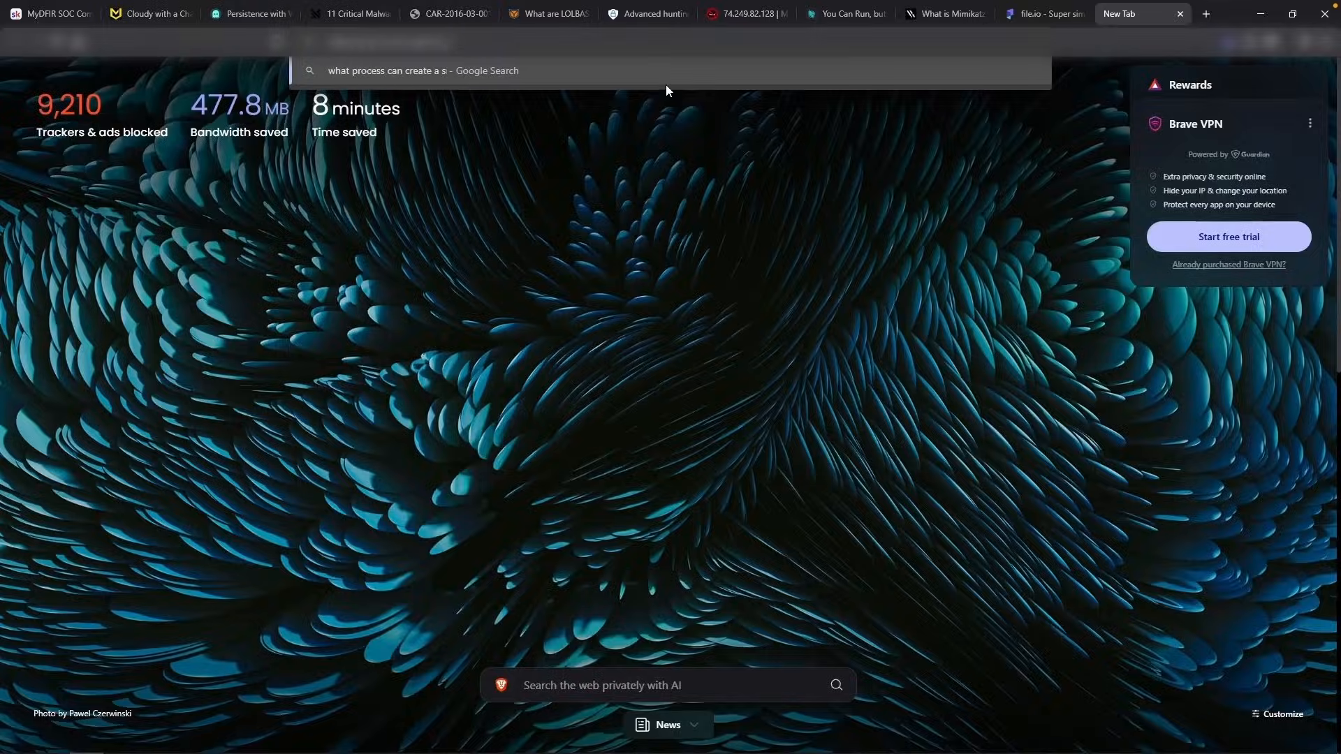
pyautogui.write('napshot of locked files')
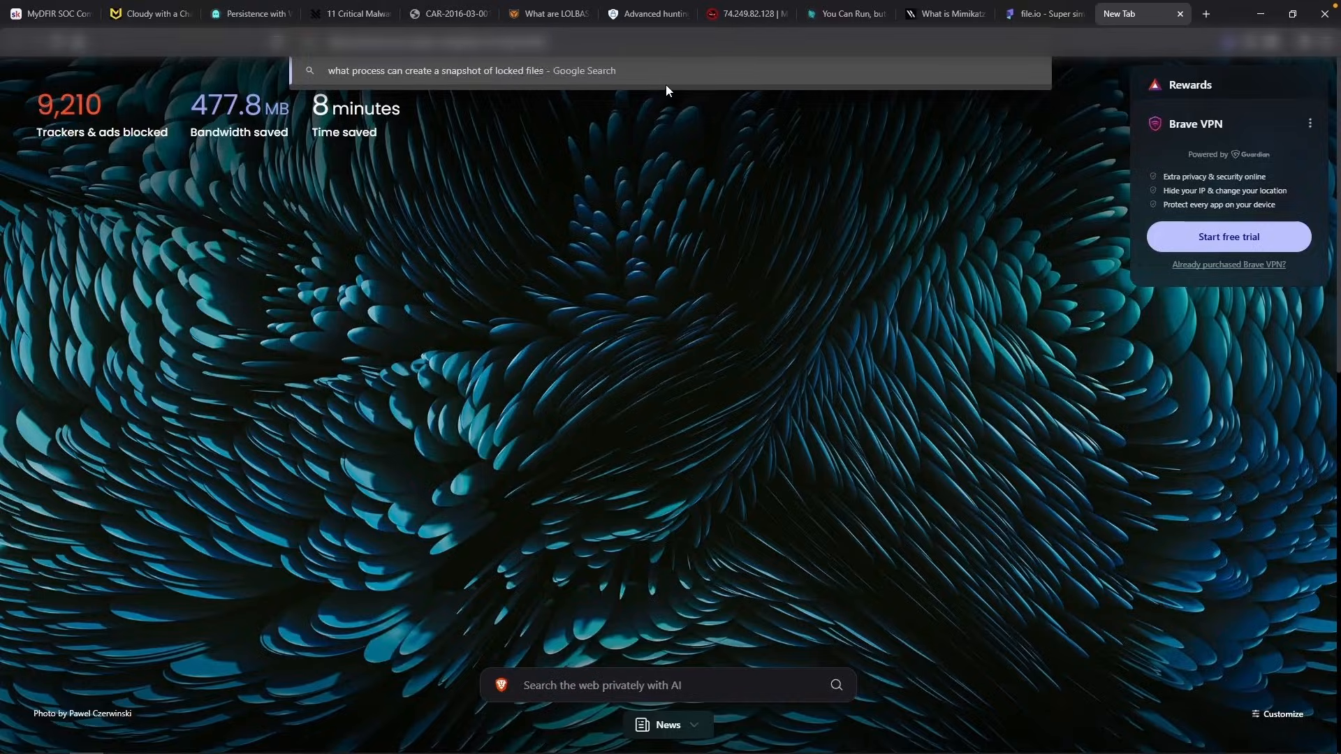
pyautogui.press('Return')
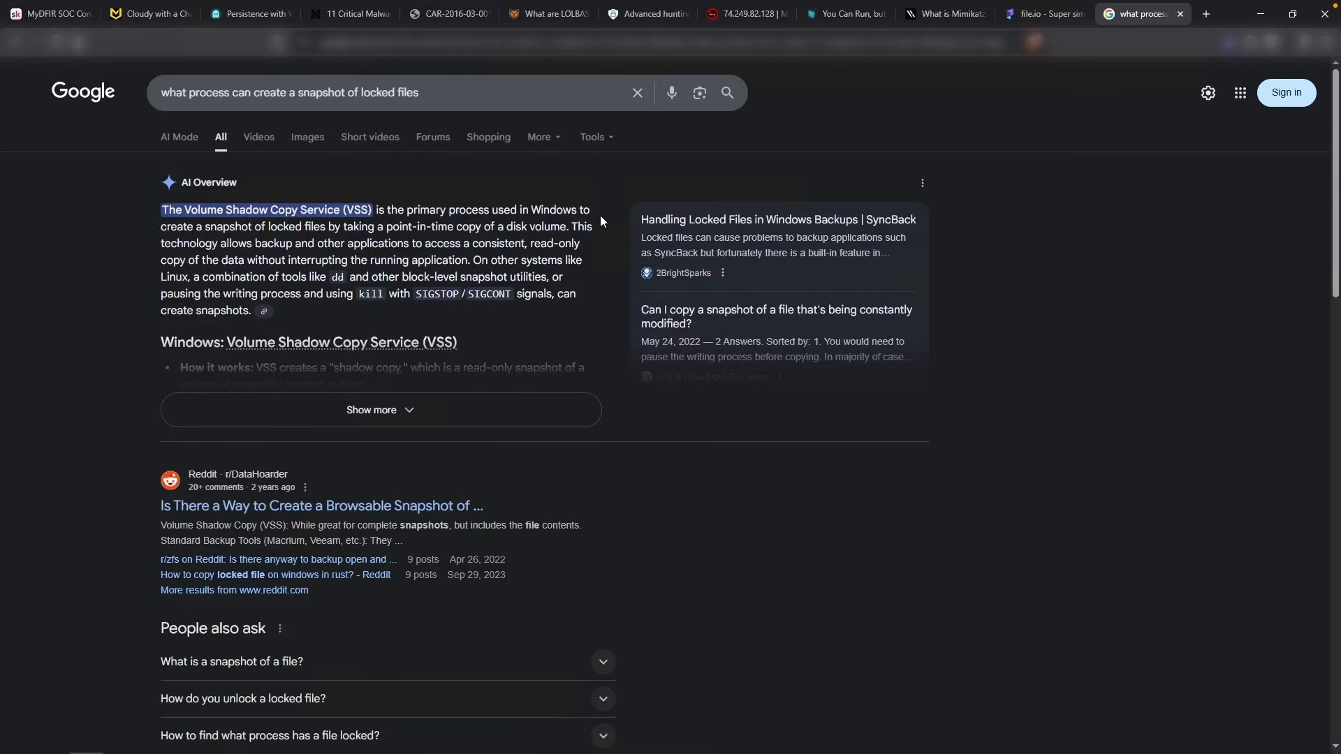
# Search the web for "Volume Shadow Copy Service process" and open the Microsoft Learn article on VSS
pyautogui.moveTo(372, 210); pyautogui.dragTo(185, 210)
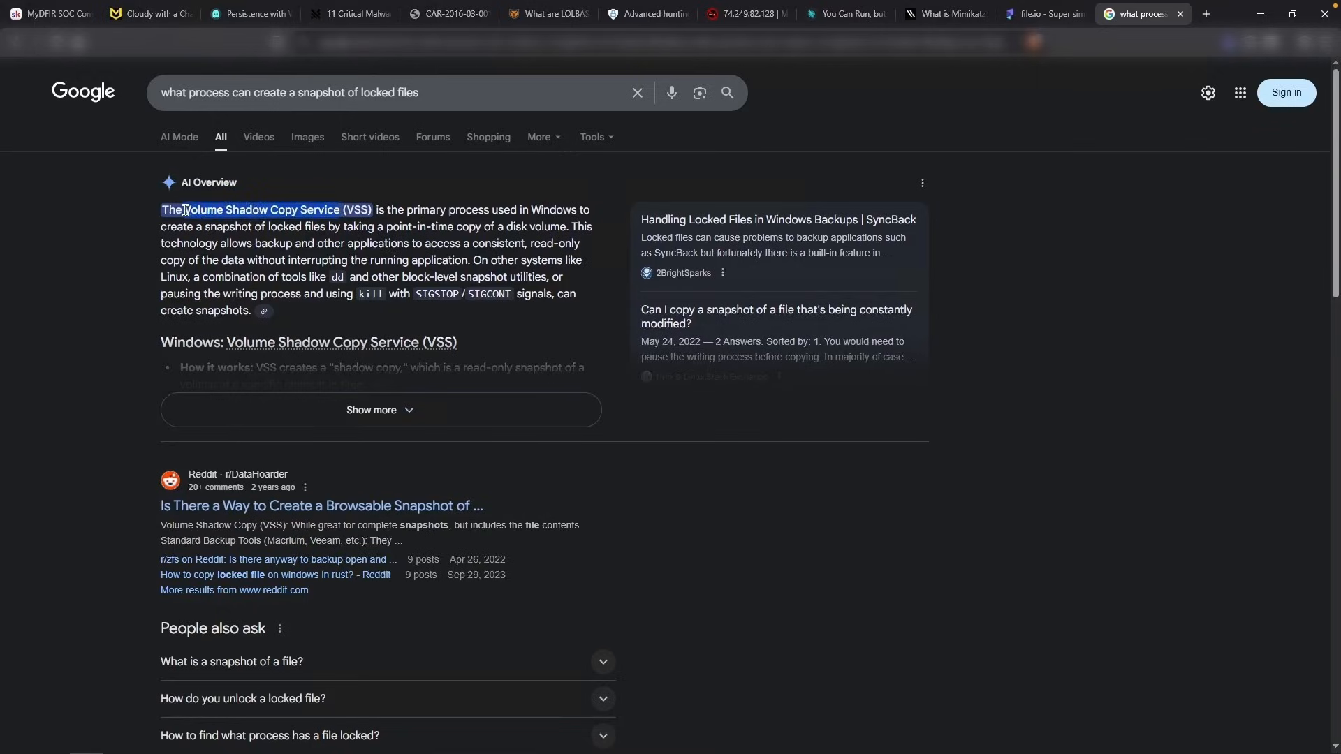
pyautogui.tripleClick(449, 98)
pyautogui.write('Volume Shadow Copy Service process')
pyautogui.press('Return')
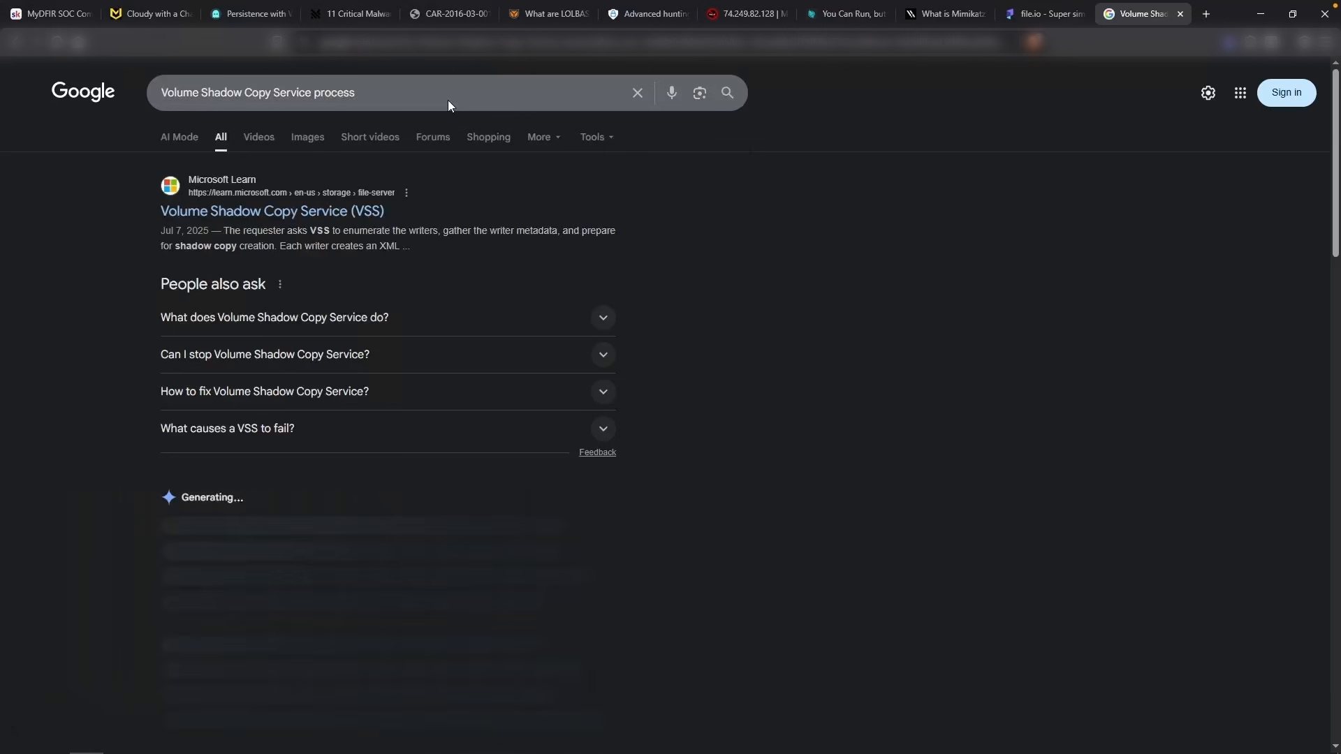
pyautogui.click(349, 211)
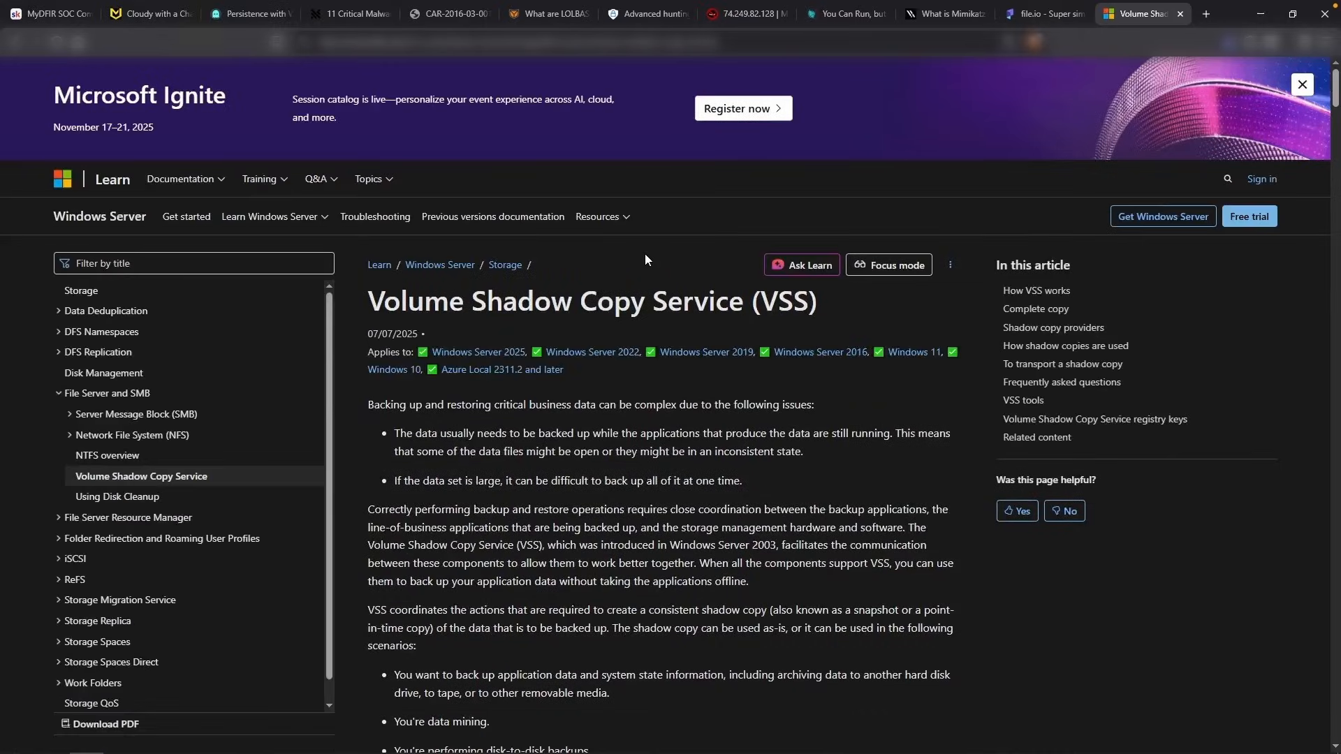
# Read the VSS tools section of the article, examining what DiskShadow and VssAdmin are used for
pyautogui.scroll(-20, 656, 286)
pyautogui.scroll(-3, 669, 318)
pyautogui.doubleClick(432, 386)
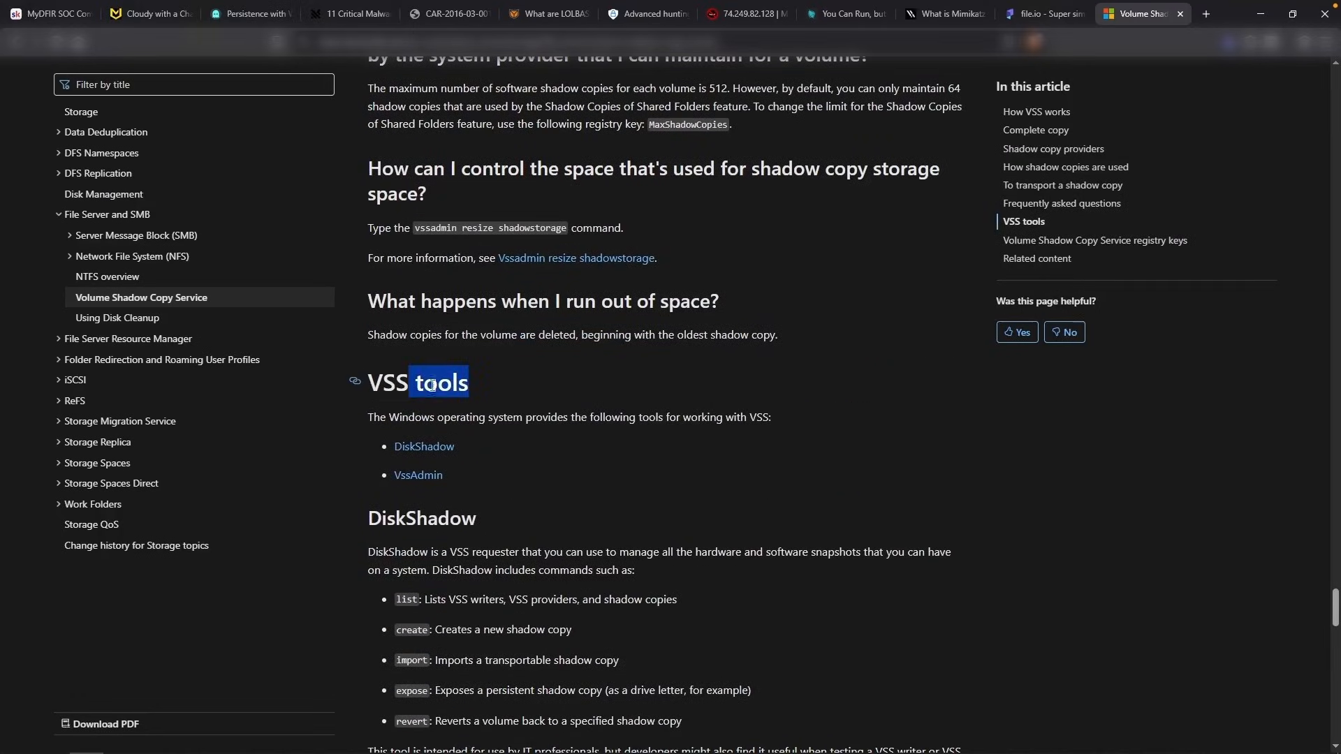
pyautogui.scroll(-1, 520, 387)
pyautogui.moveTo(486, 491); pyautogui.dragTo(406, 492)
pyautogui.scroll(-3, 630, 479)
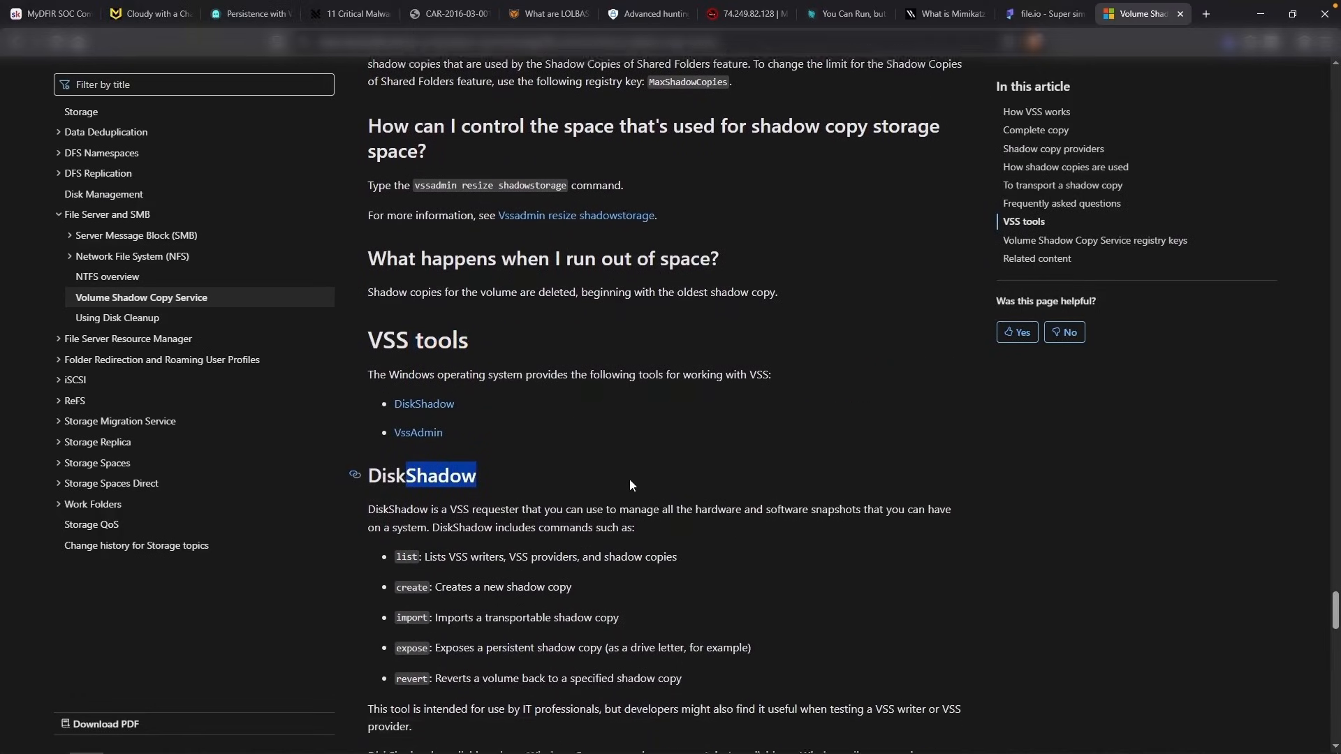
pyautogui.scroll(-1, 669, 480)
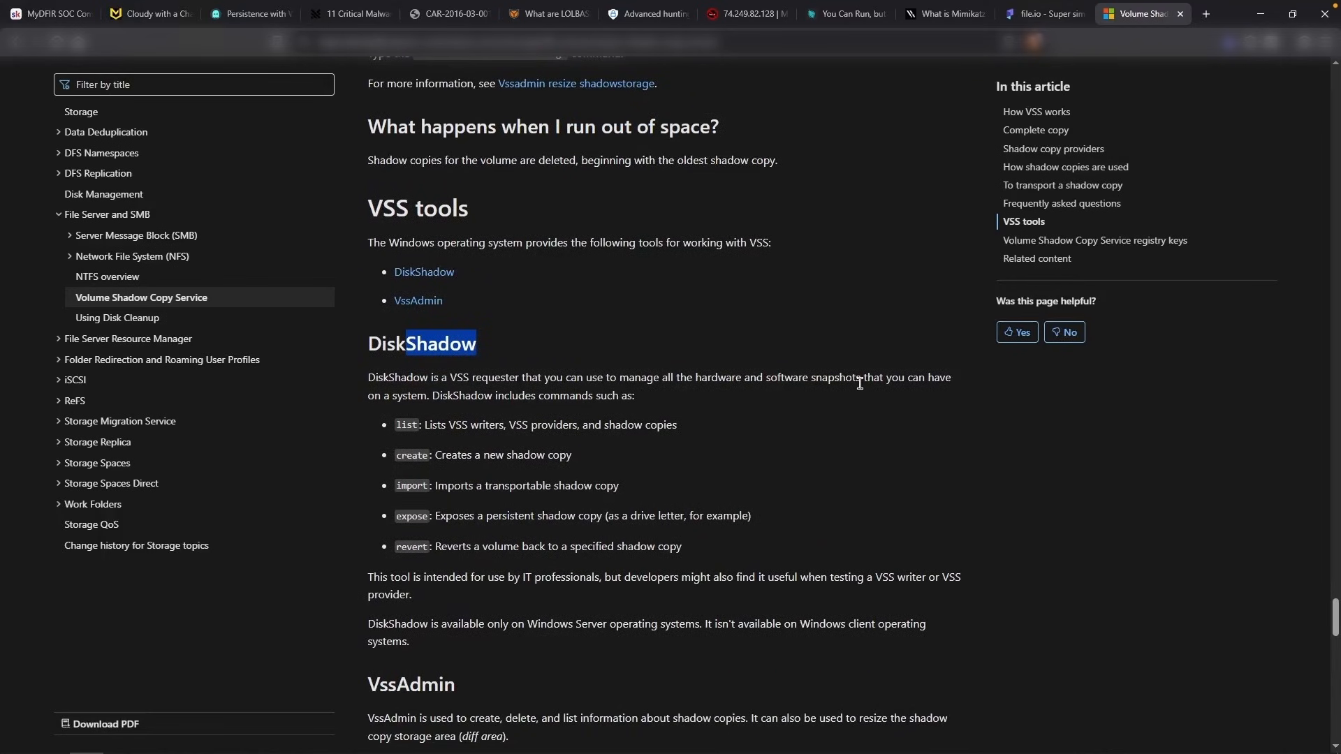
pyautogui.scroll(-3, 699, 405)
pyautogui.moveTo(457, 543); pyautogui.dragTo(422, 543)
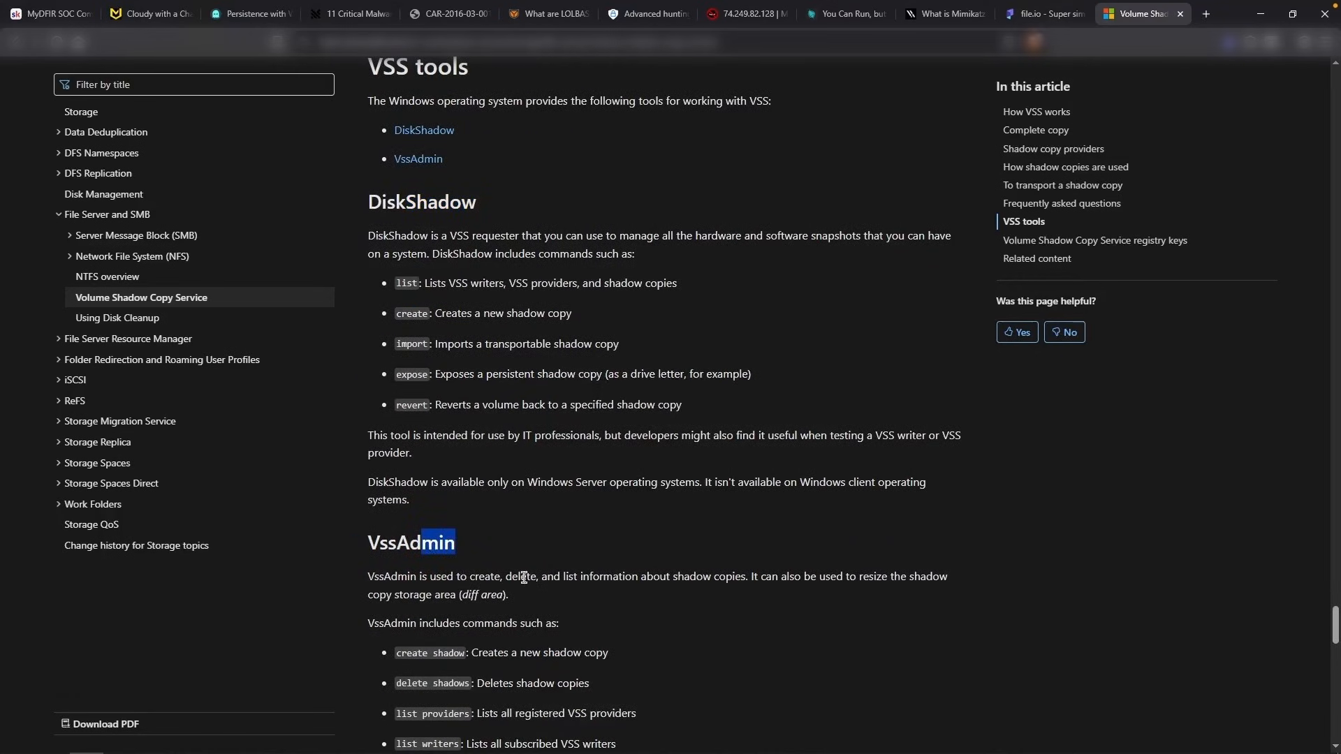
pyautogui.doubleClick(609, 531)
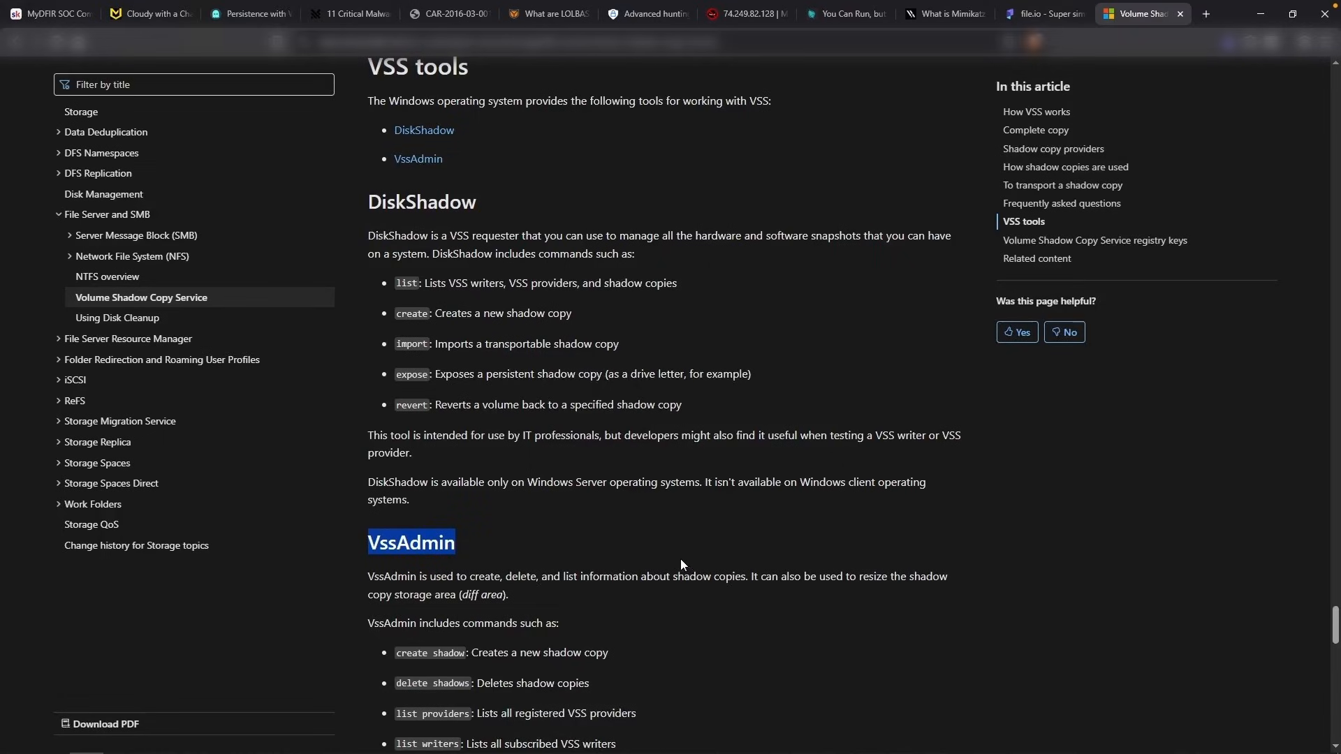
# In Advanced hunting, filter the MTS-DC DeviceProcessEvents query on command lines with 'vssadmin', run it and widen the ProcessCommandLine column
pyautogui.click(640, 14)
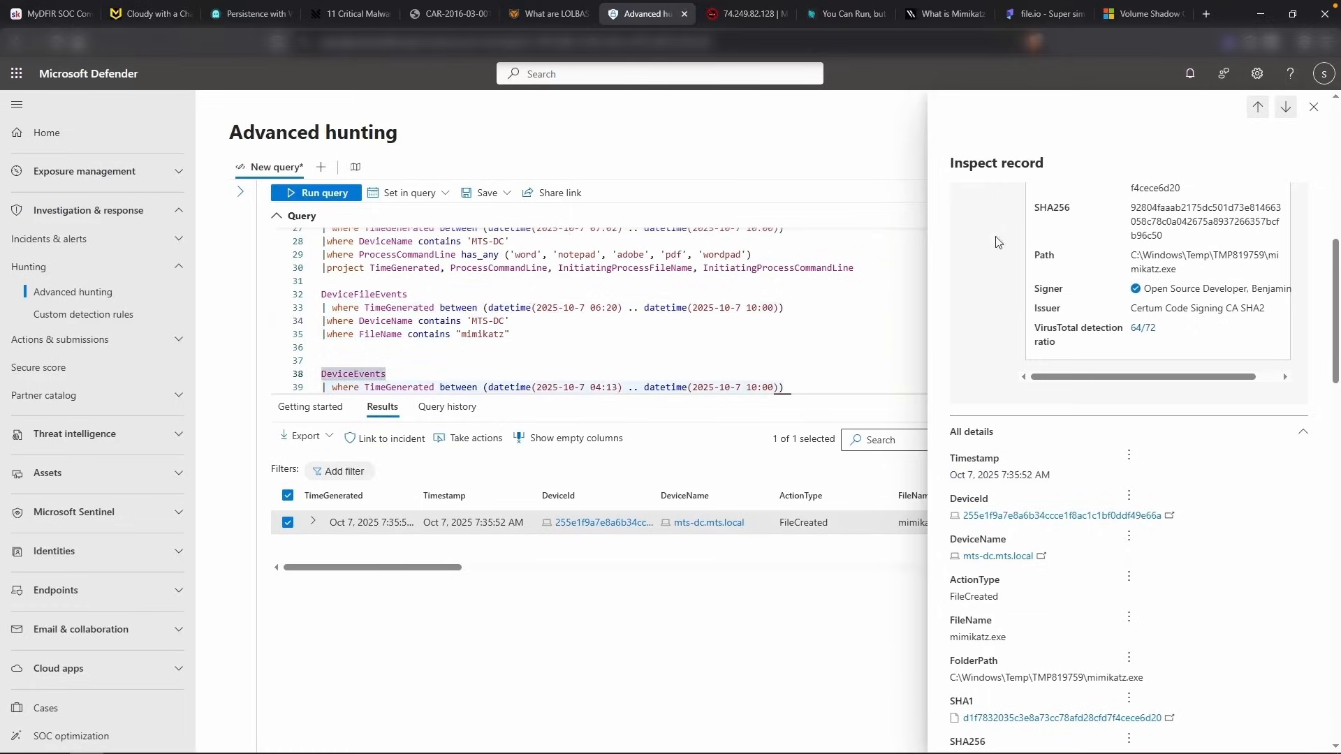
pyautogui.click(1313, 106)
pyautogui.scroll(2, 695, 294)
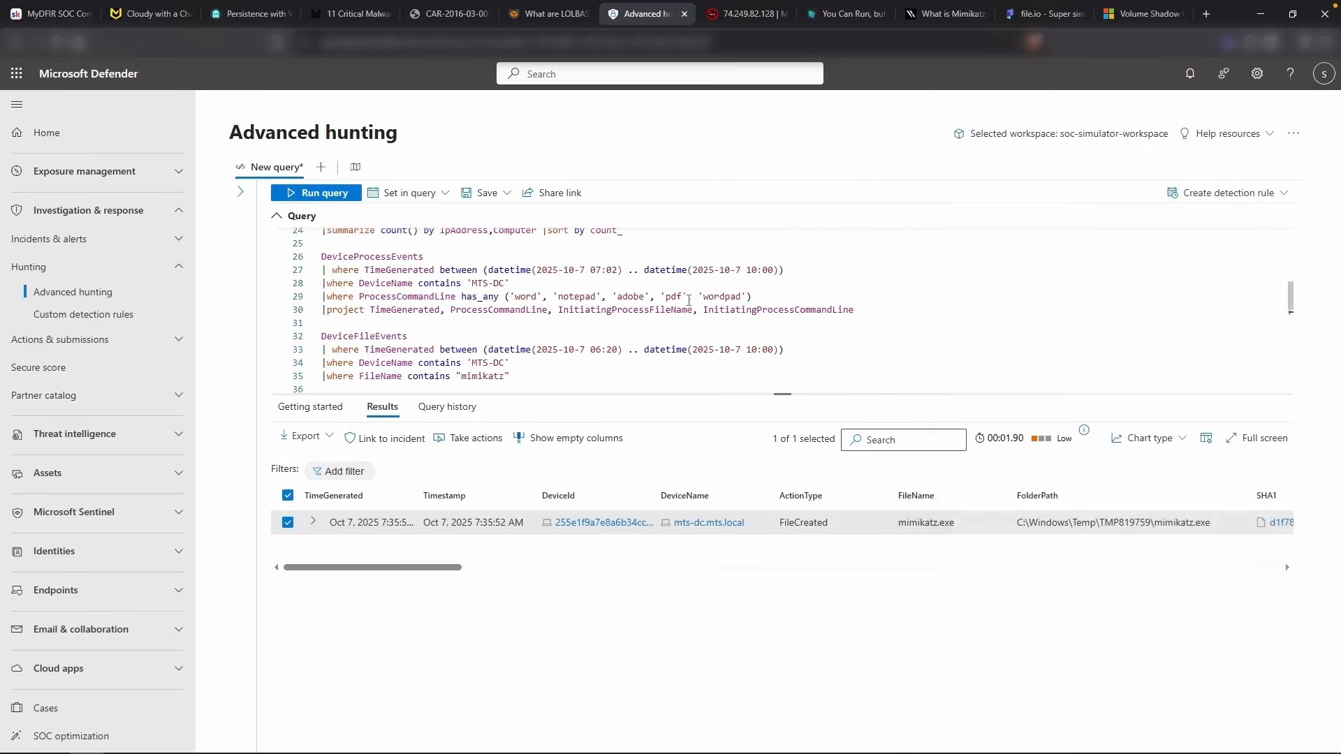
pyautogui.click(409, 275)
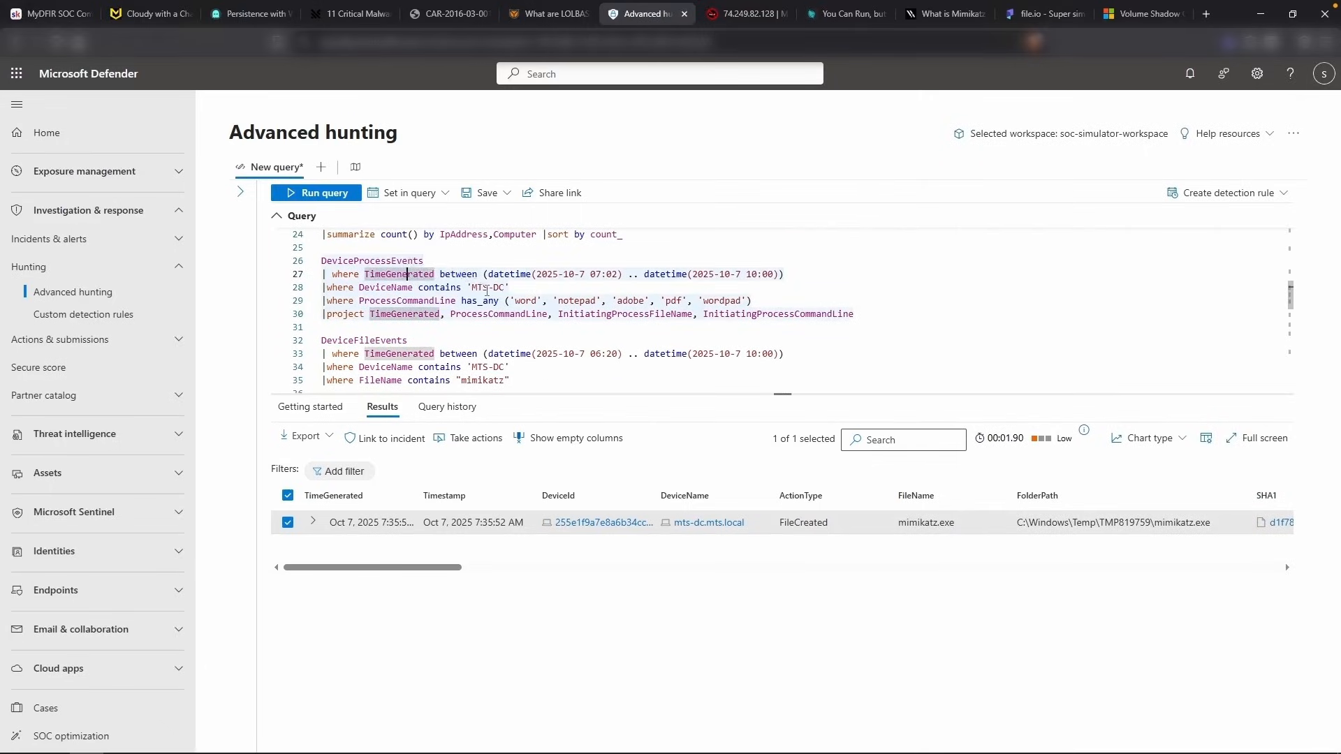
pyautogui.moveTo(746, 301); pyautogui.dragTo(515, 300)
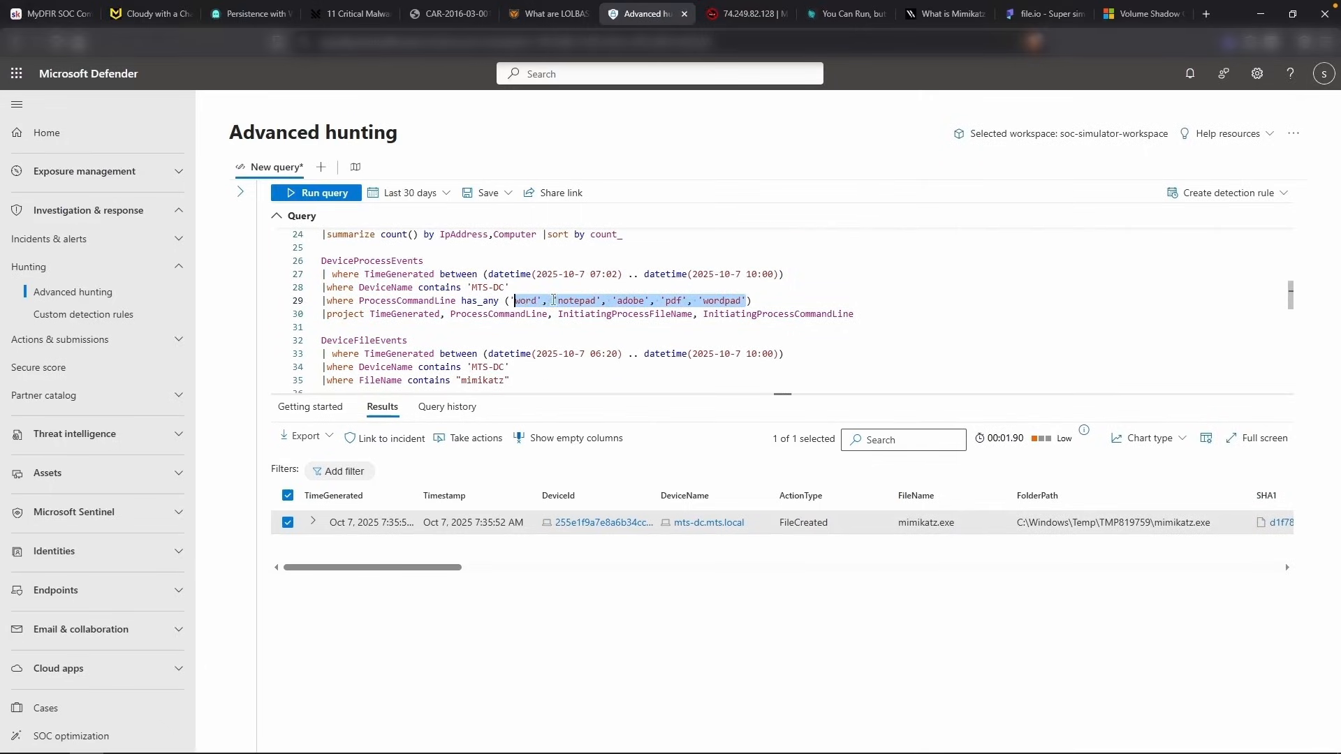
pyautogui.write('vssadmin')
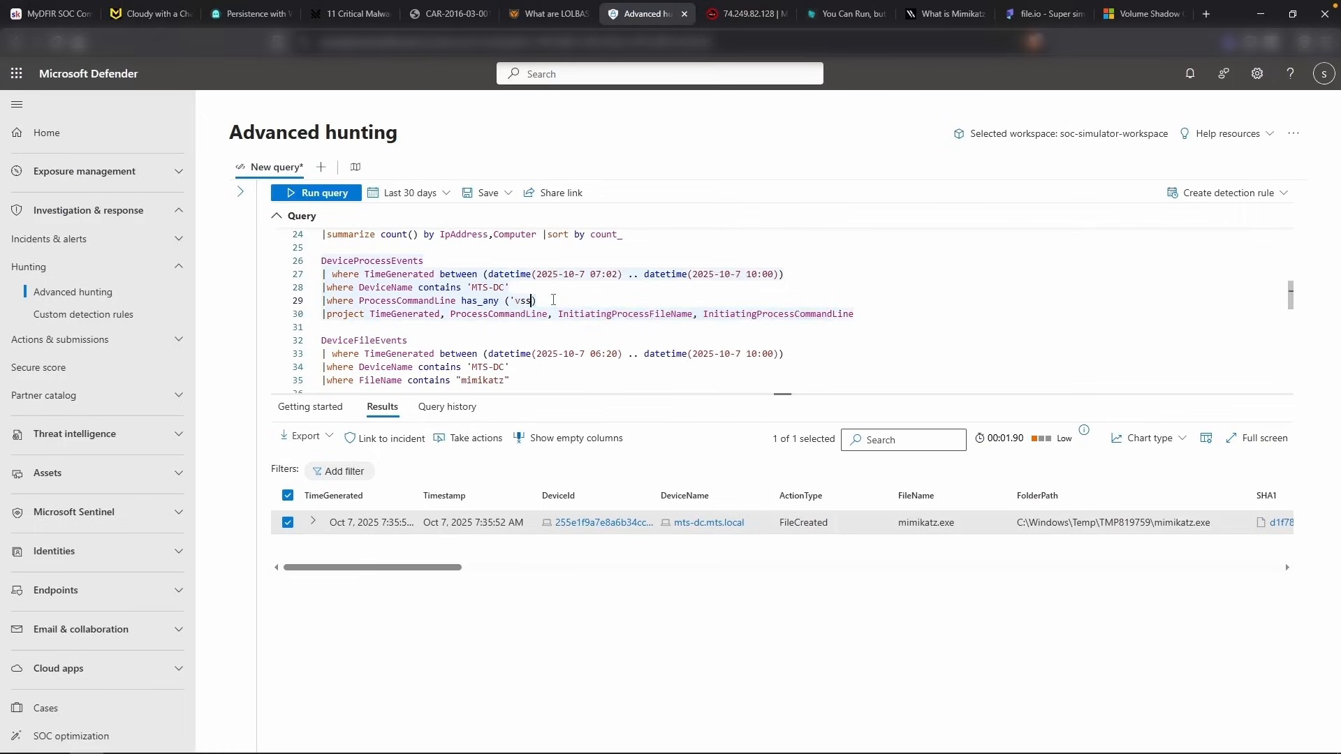
pyautogui.write("'")
pyautogui.hotkey('shift', 'Return')
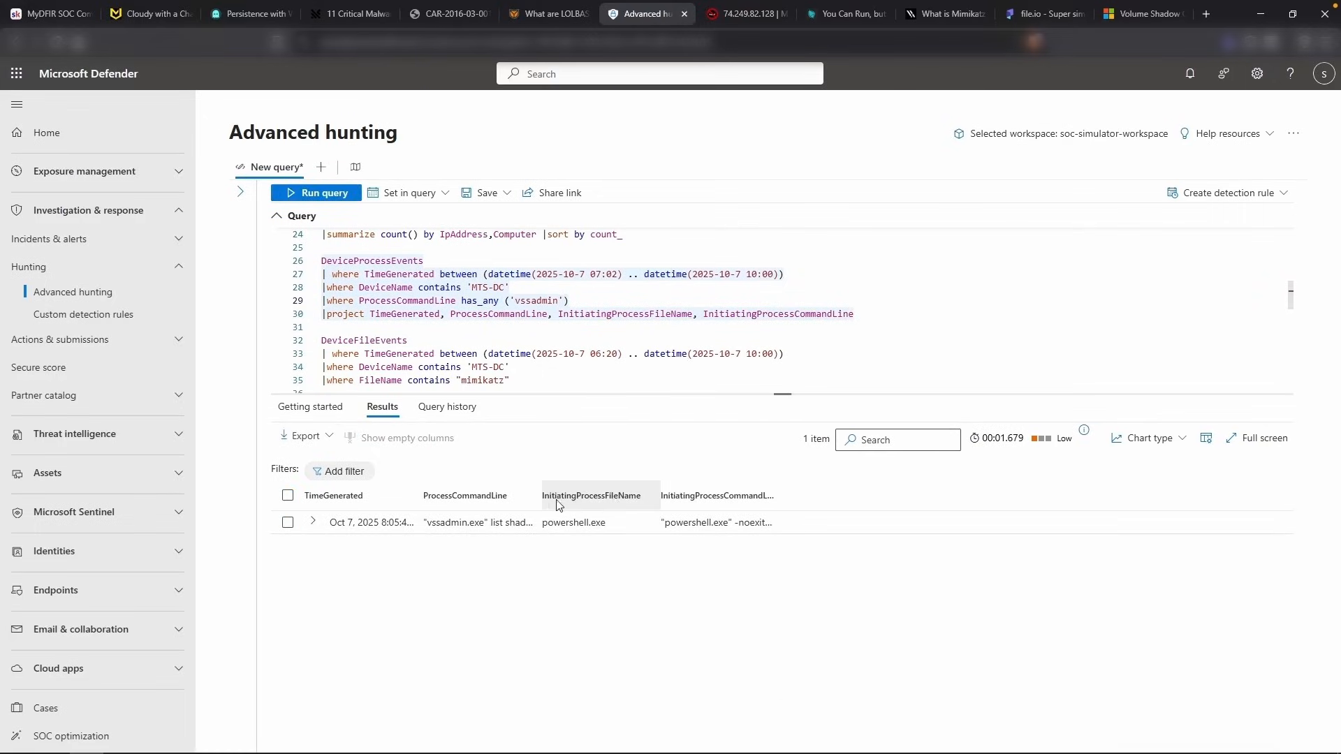
pyautogui.moveTo(543, 491); pyautogui.dragTo(639, 486)
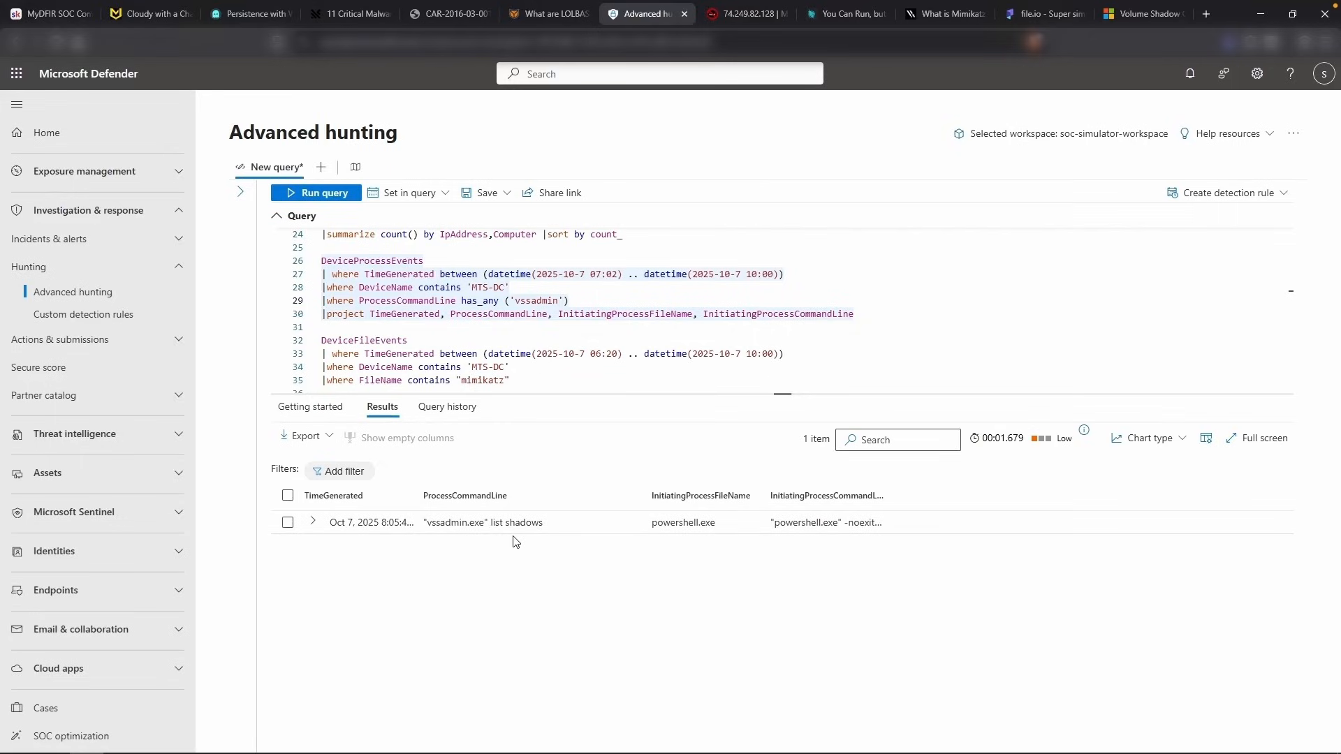
# Point the DeviceEvents query at device 'MTS-DC' and comment out its WmiBindEventFilterToConsumer ActionType filter
pyautogui.scroll(-1, 630, 310)
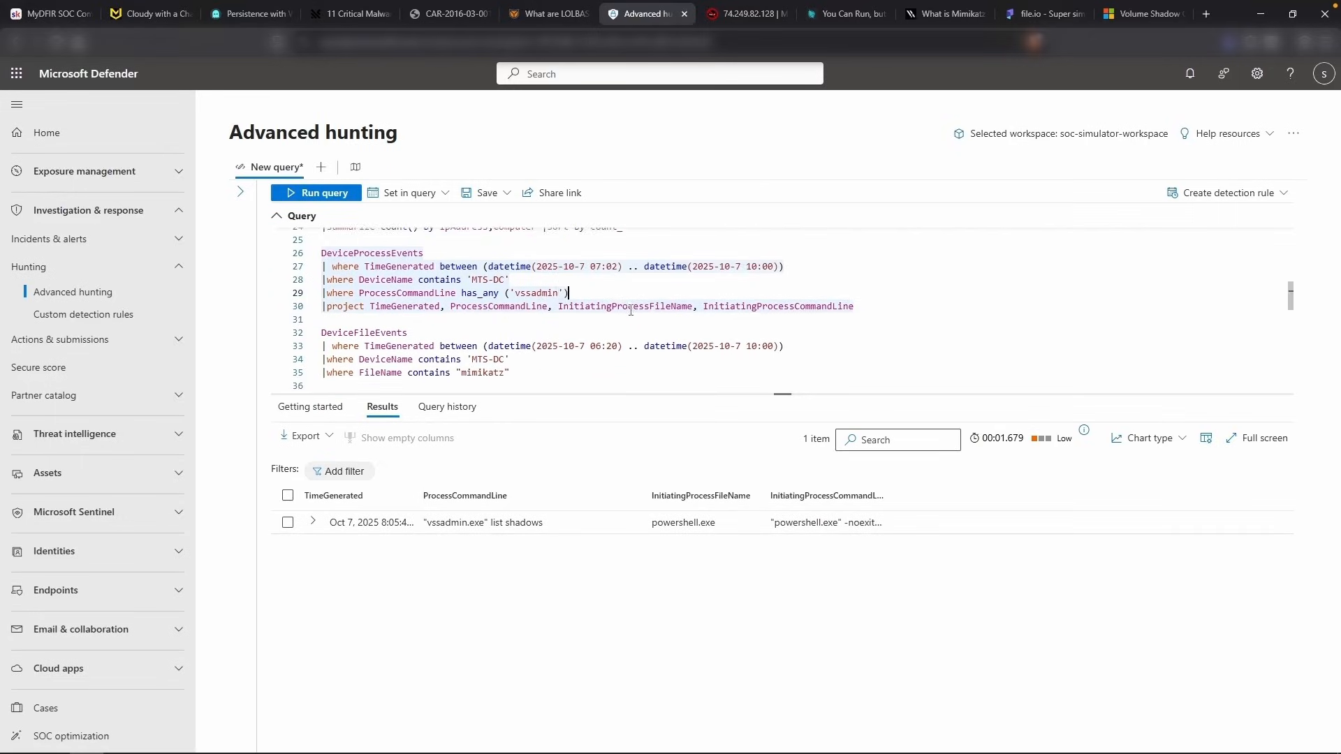
pyautogui.scroll(-4, 631, 310)
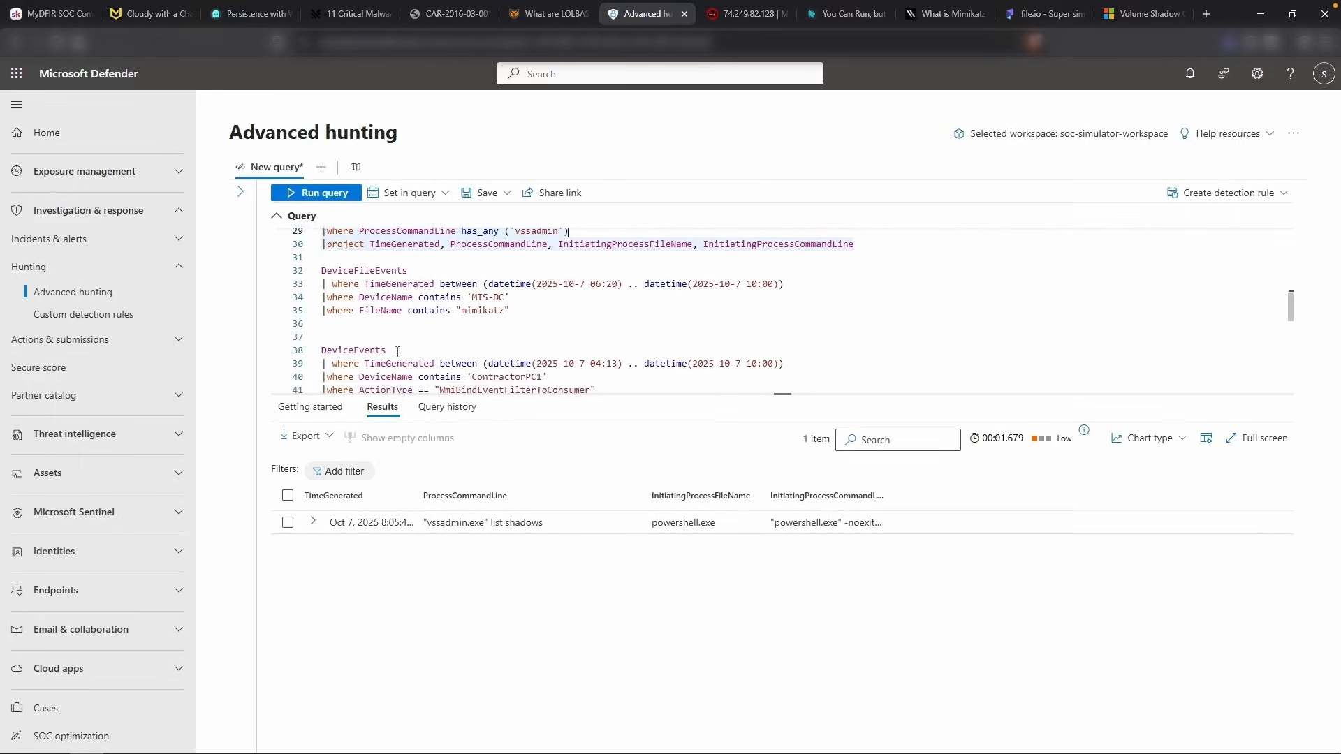
pyautogui.doubleClick(514, 305)
pyautogui.write('MTS-DC')
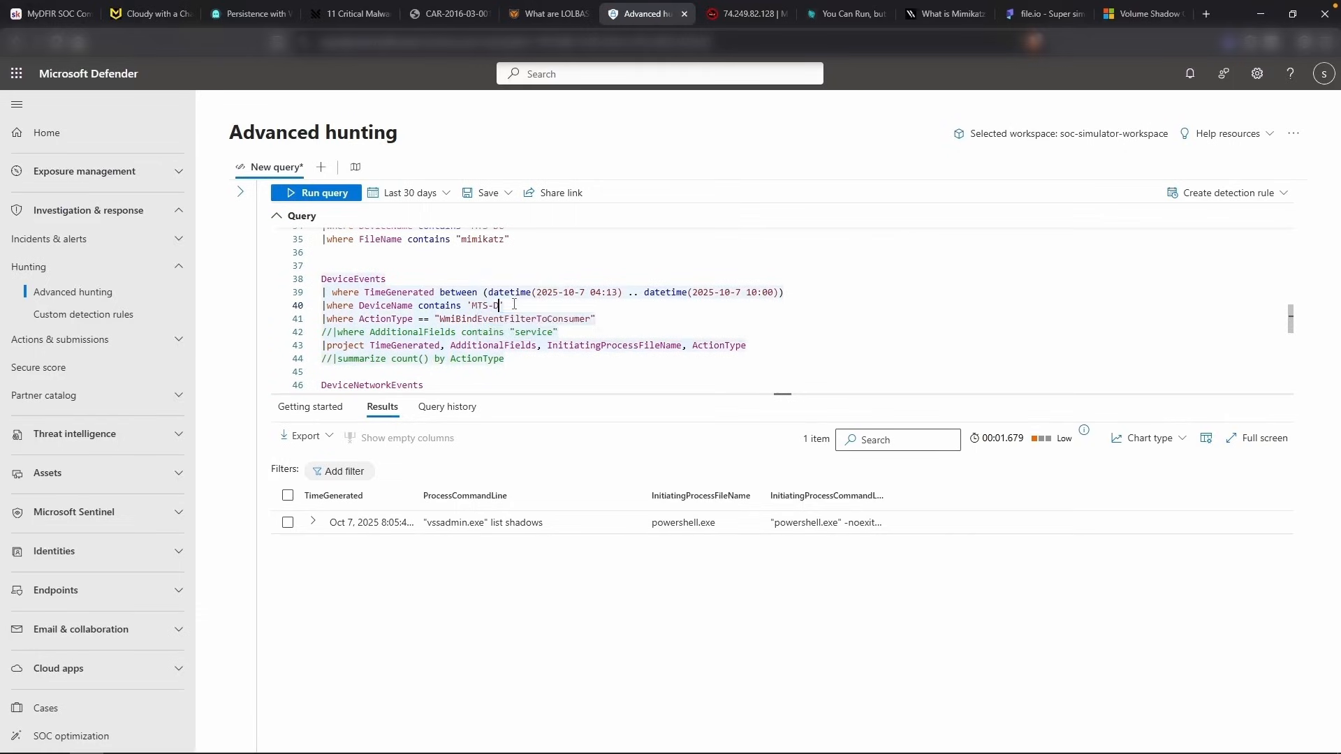
pyautogui.click(450, 318)
pyautogui.press('Home')
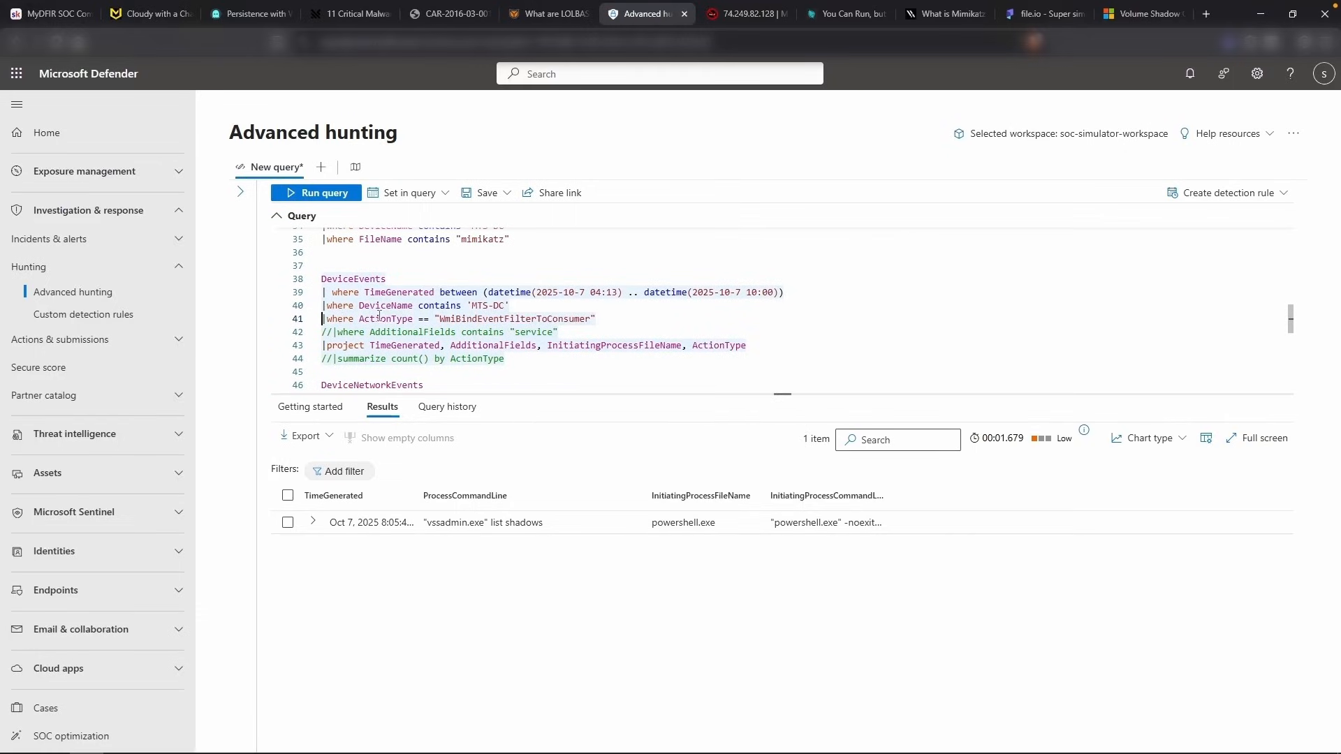
pyautogui.write('//')
# Enable the DeviceEvents AdditionalFields filter with "vssadmin", run the query and widen the AdditionalFields and TimeGenerated columns
pyautogui.scroll(-1, 638, 320)
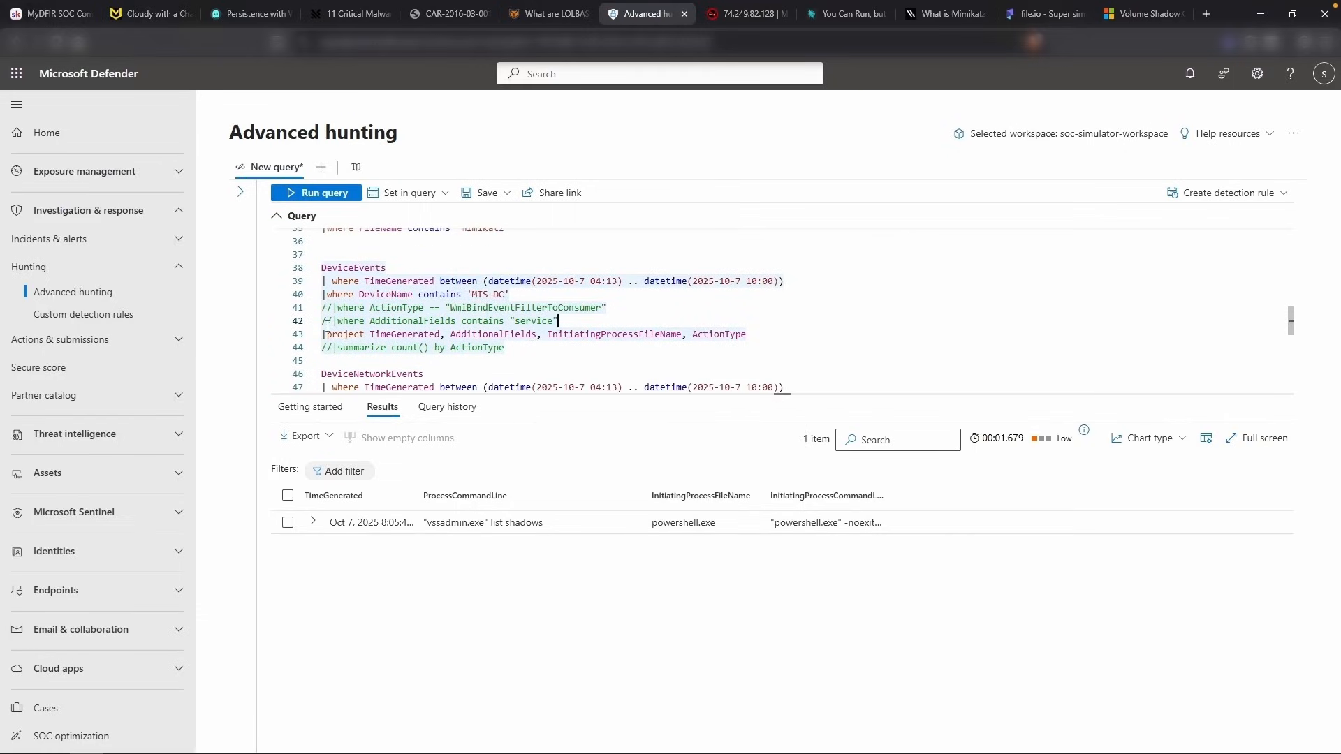
pyautogui.press('BackSpace')
pyautogui.press('BackSpace')
pyautogui.doubleClick(521, 321)
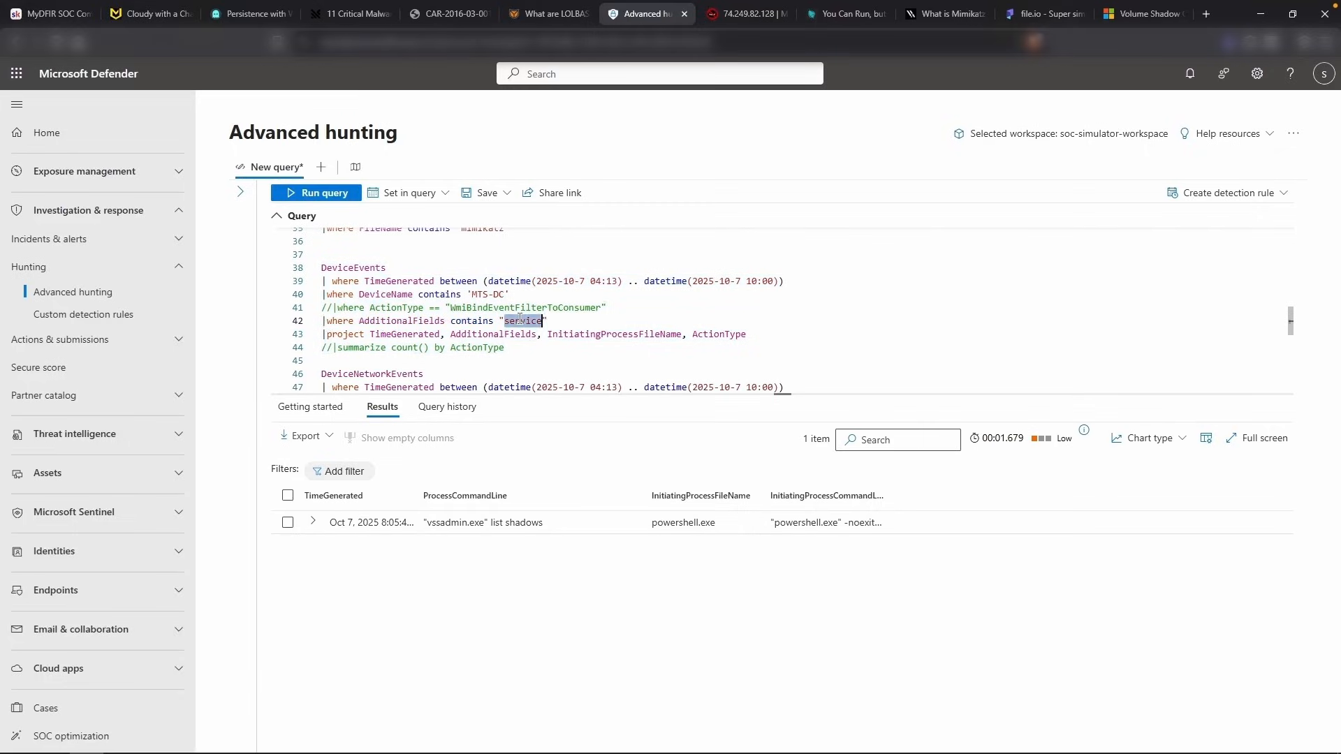
pyautogui.write('vssadmin')
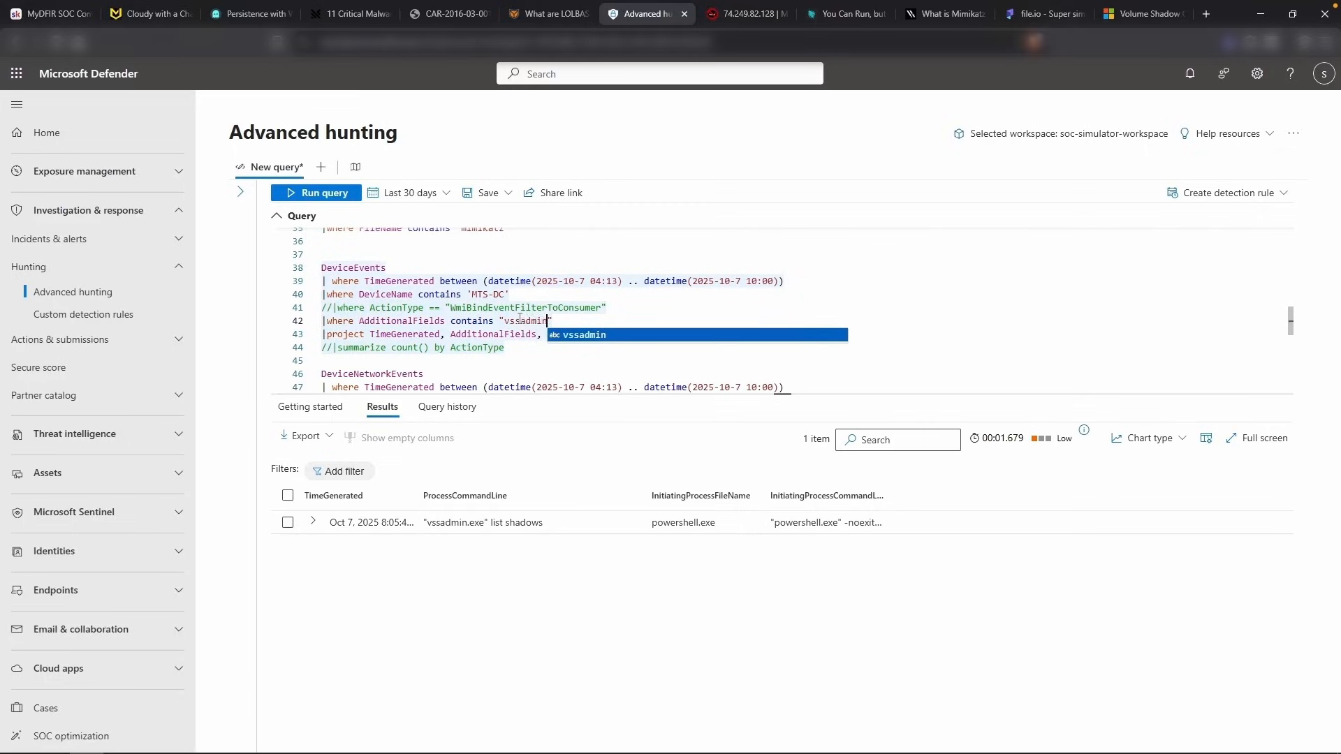
pyautogui.hotkey('shift', 'Return')
pyautogui.moveTo(564, 495); pyautogui.dragTo(834, 488)
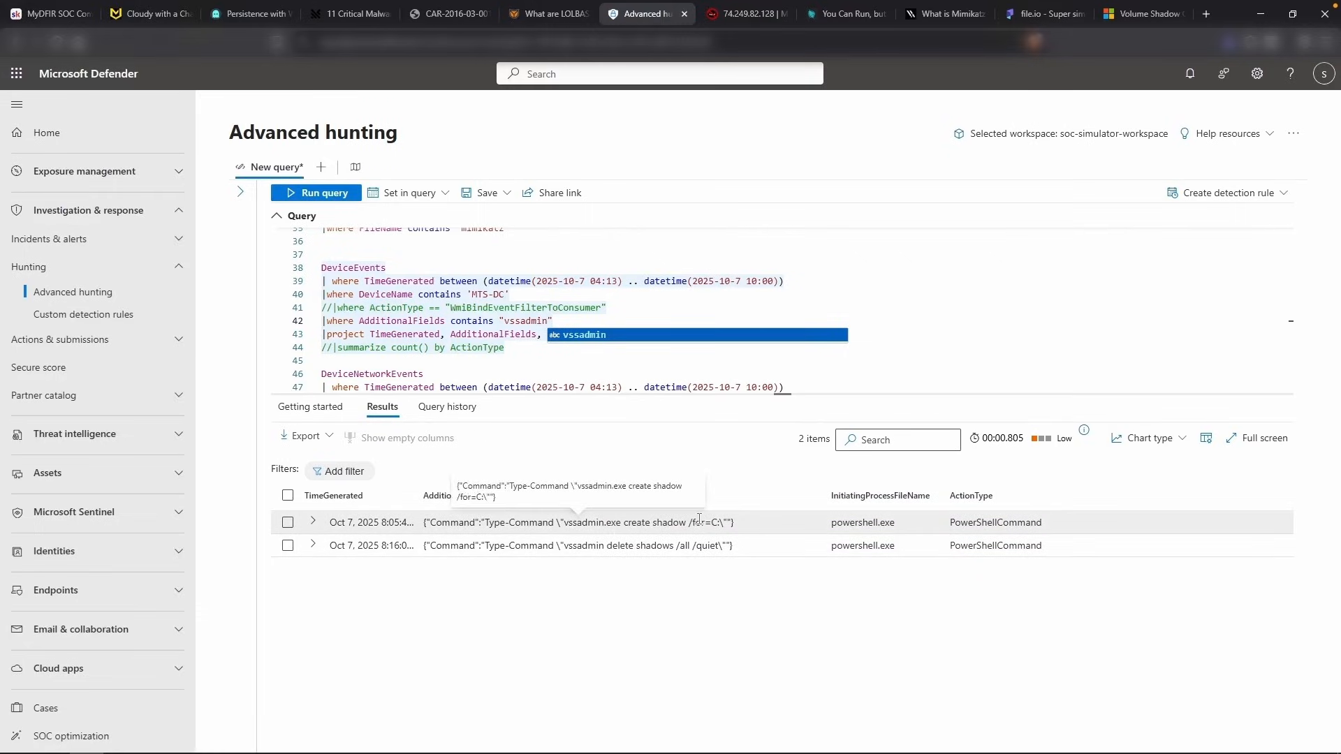
pyautogui.moveTo(417, 495); pyautogui.dragTo(458, 496)
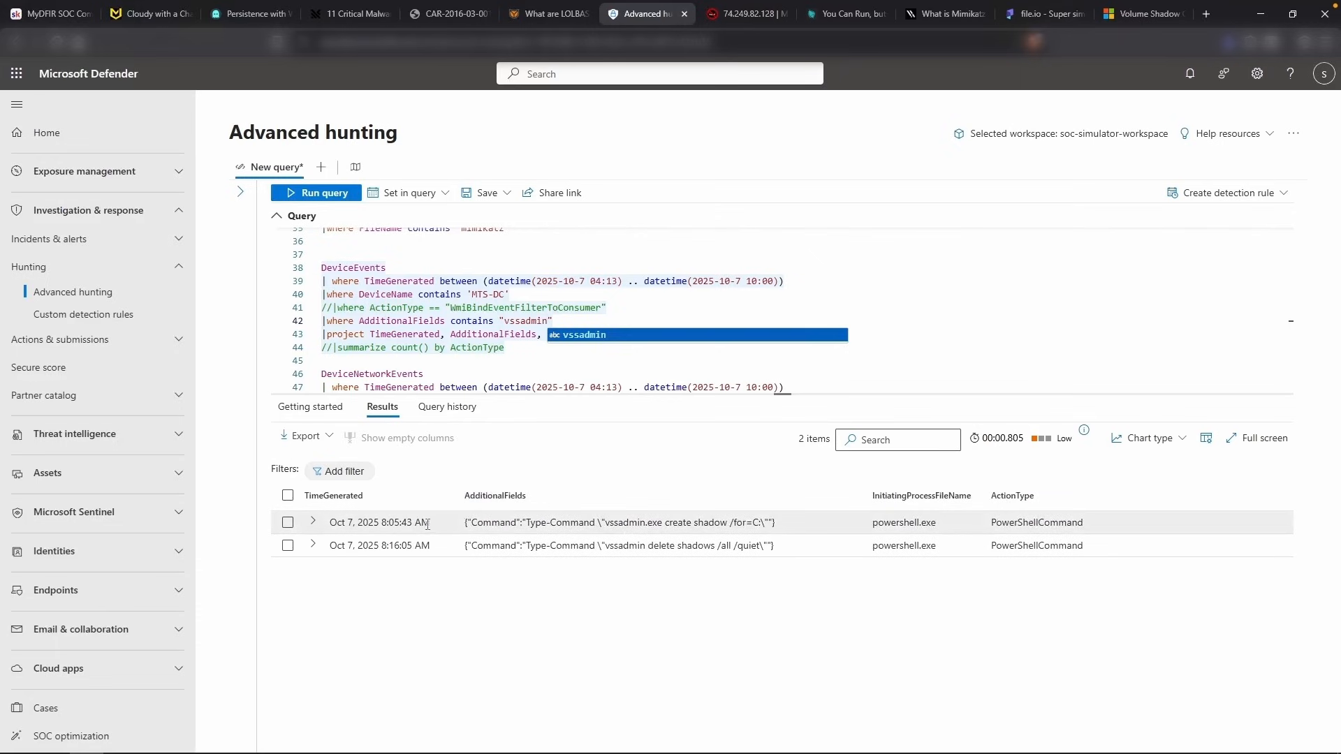
# Inspect the shadow creation record and add "Oct 7, 2025 8:05:43 AM - VSSAdmin create shadow /for=C: on MTS-DC" to the Notepad timeline
pyautogui.click(336, 524)
pyautogui.hotkey('alt', 'Tab')
pyautogui.press('Down')
pyautogui.press('Return')
pyautogui.write('Oct 7, 2025 8:05:43 AM')
pyautogui.press('BackSpace')
pyautogui.write('- VSS Admin ')
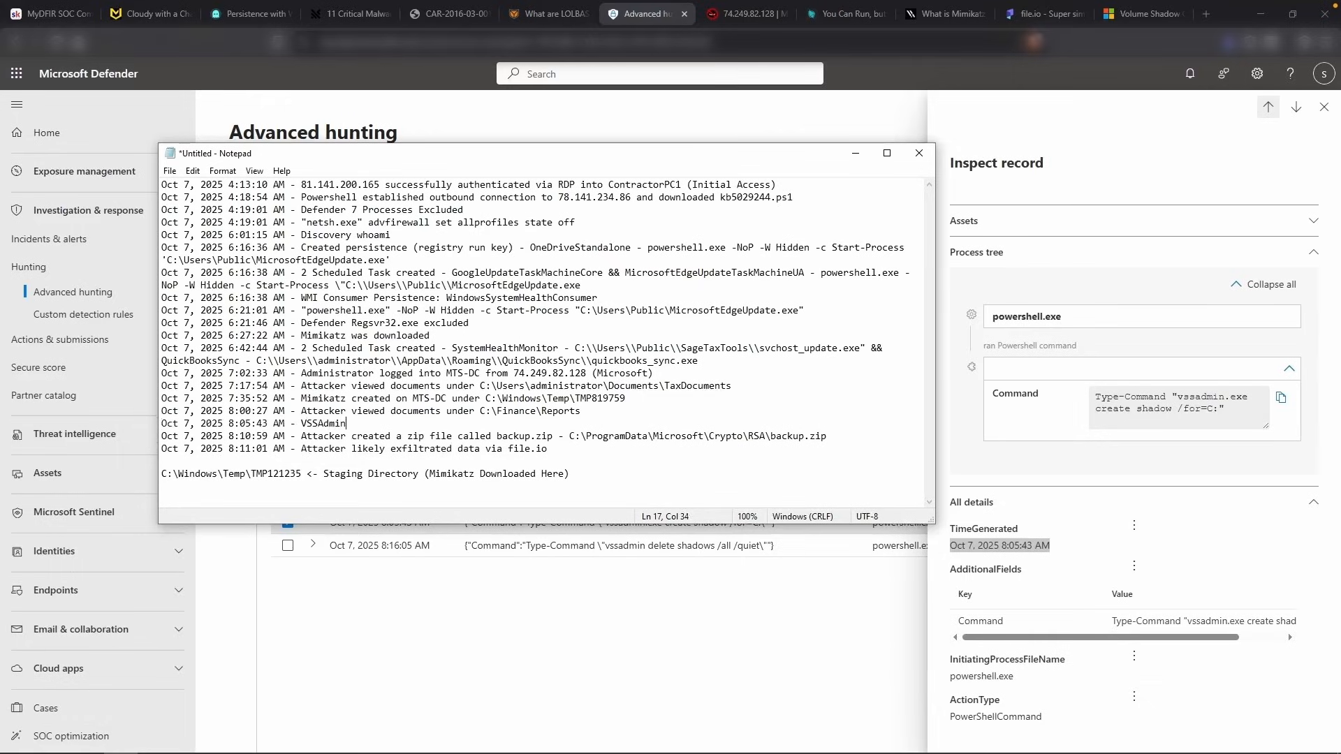
pyautogui.write('create shadow /for=C: on MTS-DC')
# Add the timeline entry "Oct 7, 2025 8:16:05 AM - Attacker deleted shadows using vssadmin" after the file.io exfiltration line
pyautogui.press('Return')
pyautogui.write('Oct 7, 2025 8:16:05 ')
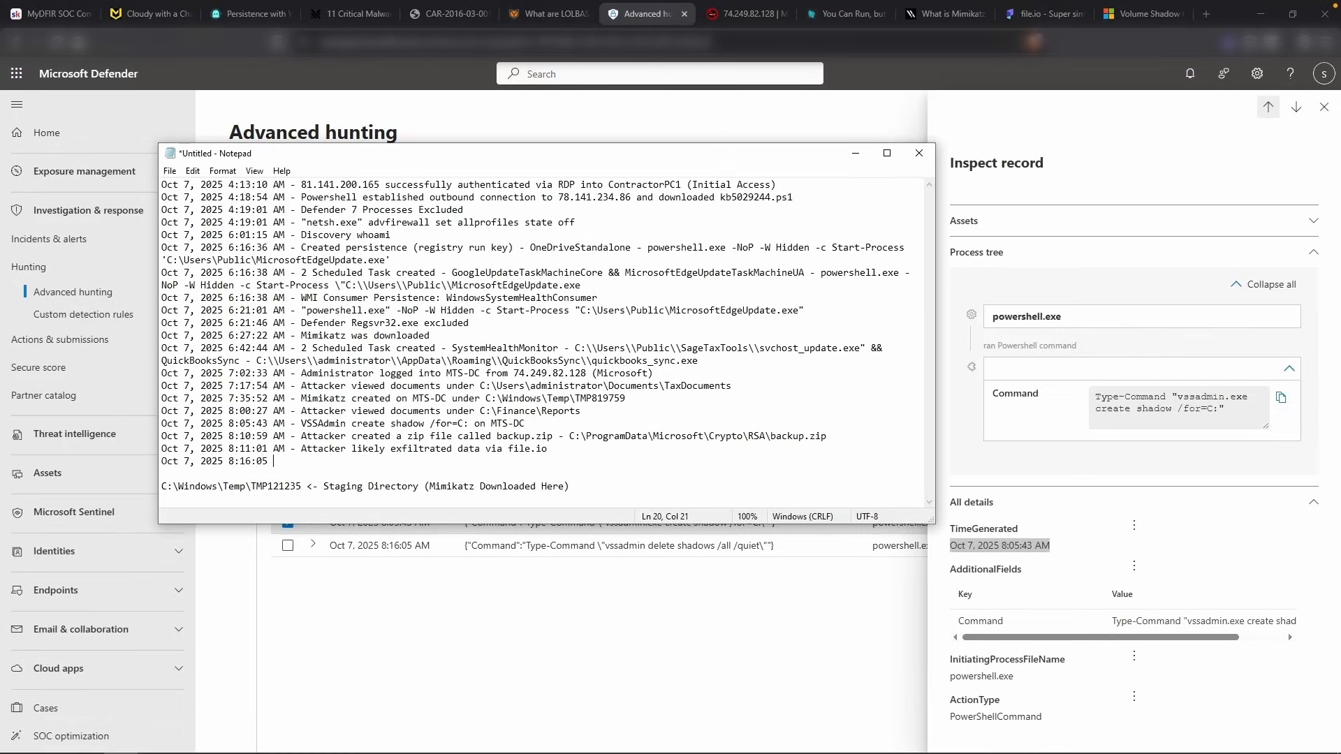
pyautogui.write('AM - Attacker deleted shadows using vssadmin')
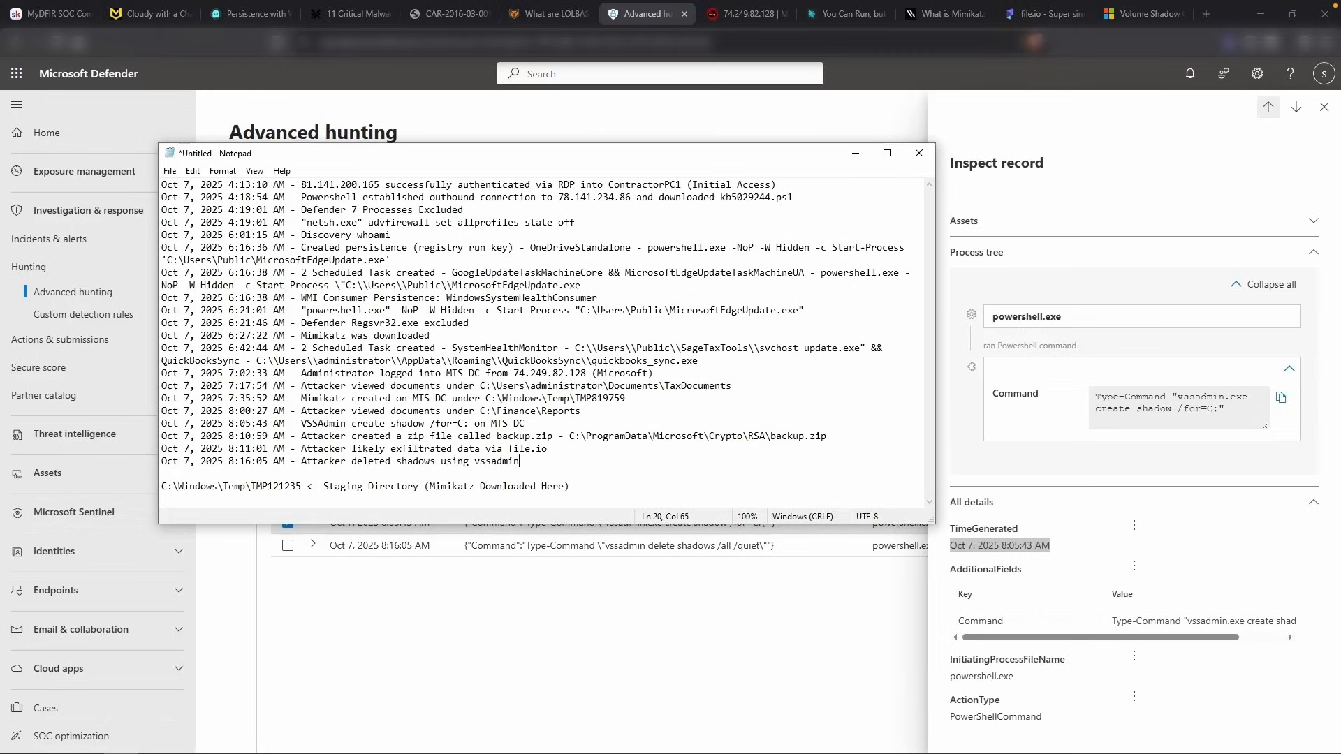
# Return to the challenge page and submit "vssadmin.exe" as the Shadow Operations flag
pyautogui.hotkey('alt', 'Tab')
pyautogui.click(150, 14)
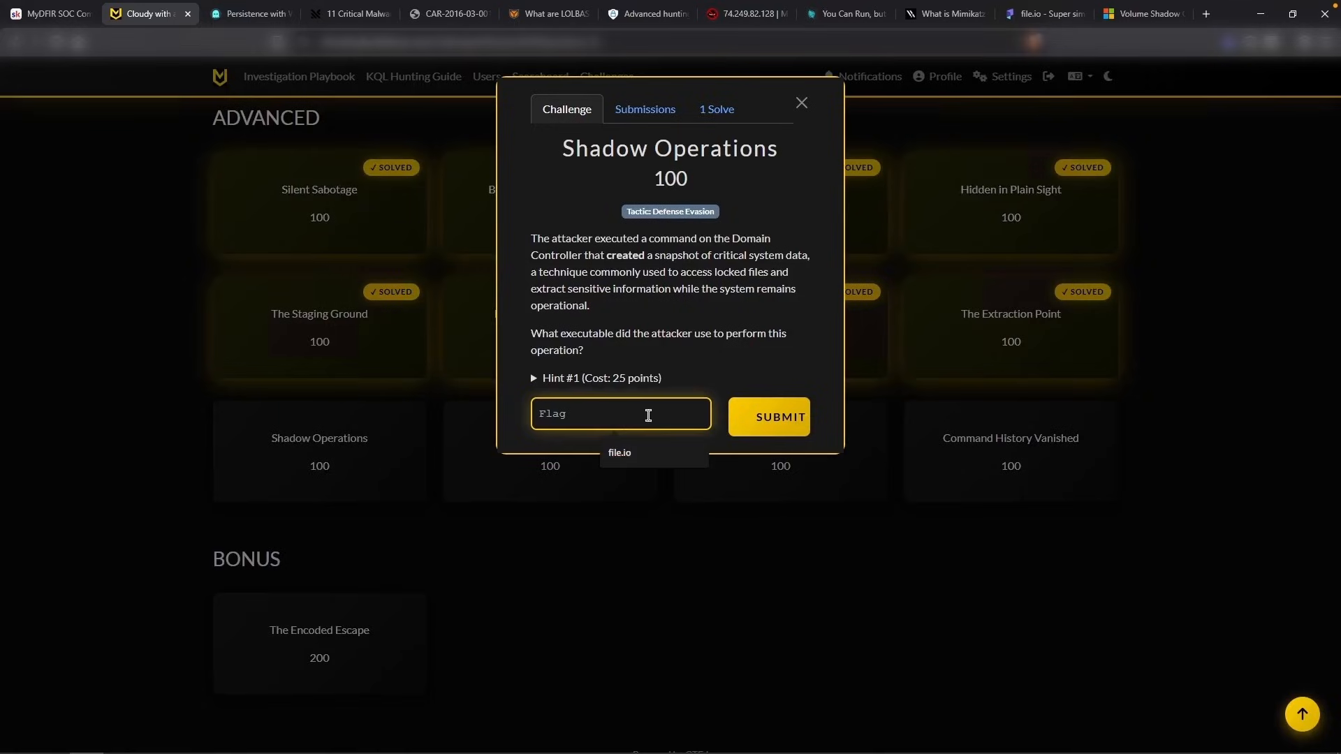
pyautogui.write('vssadmin.exe')
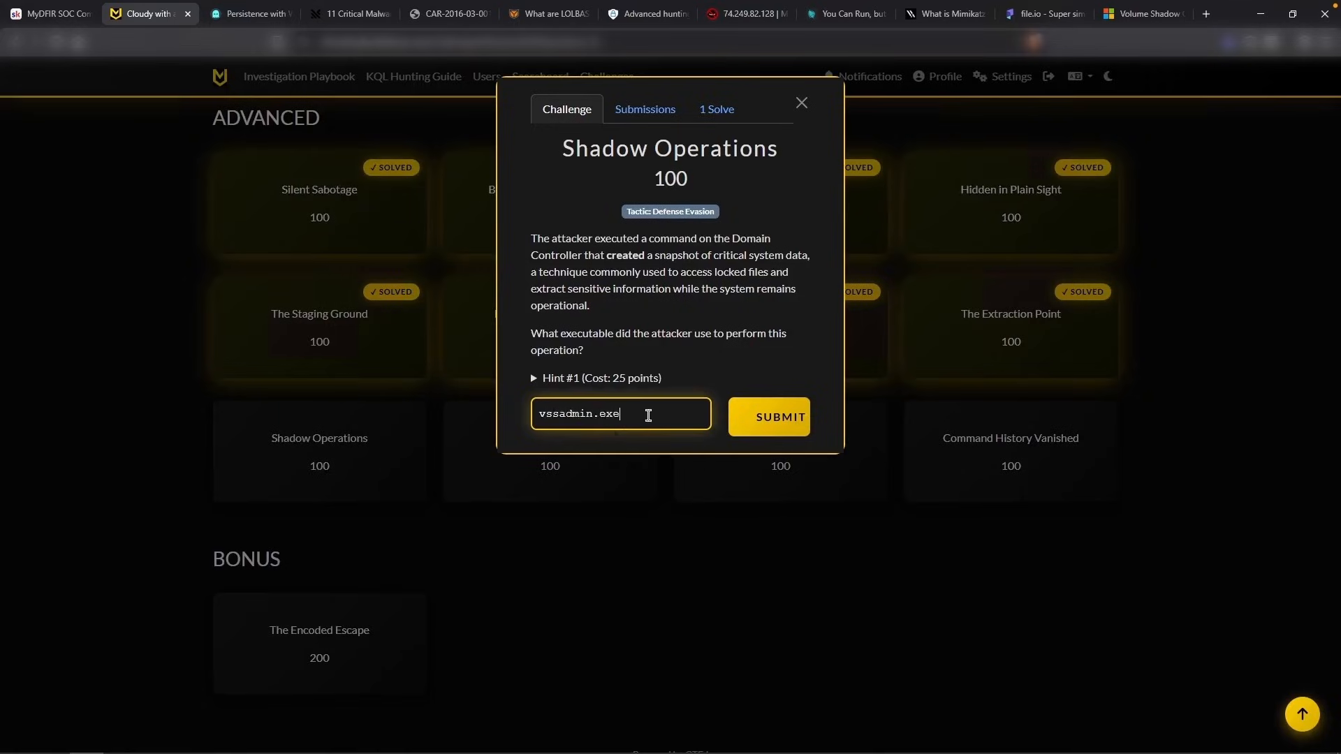
pyautogui.press('Return')
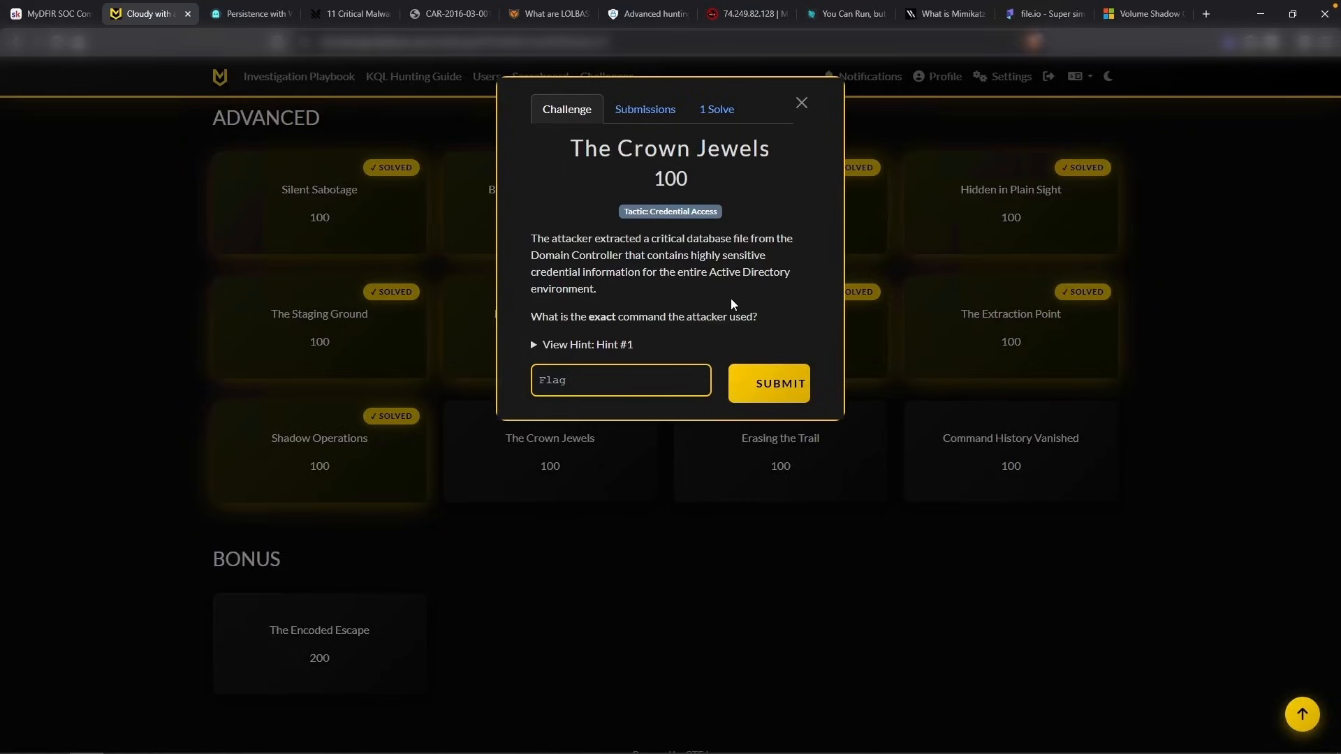
# Search the web for "ntds.dit" in a new tab and read the featured description of the file
pyautogui.click(1206, 13)
pyautogui.write('ntds.dit')
pyautogui.press('Return')
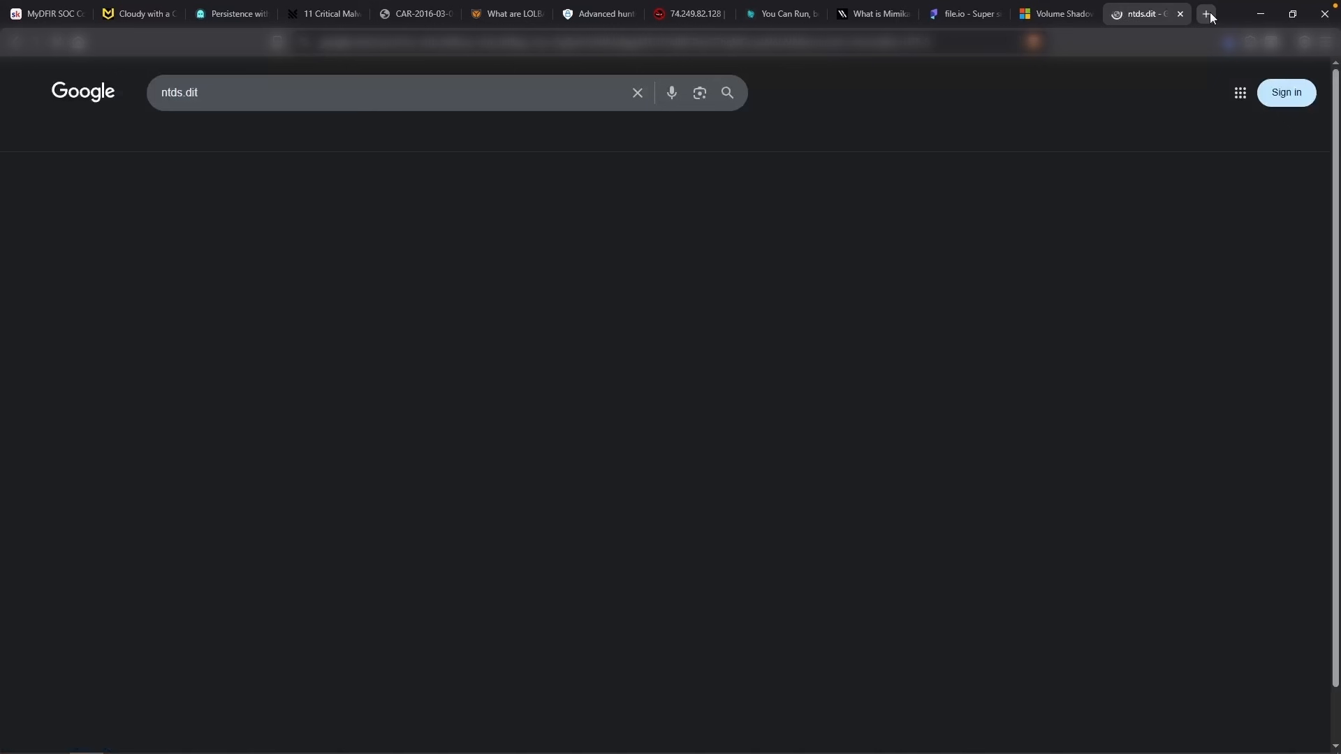
pyautogui.moveTo(485, 199); pyautogui.dragTo(578, 216)
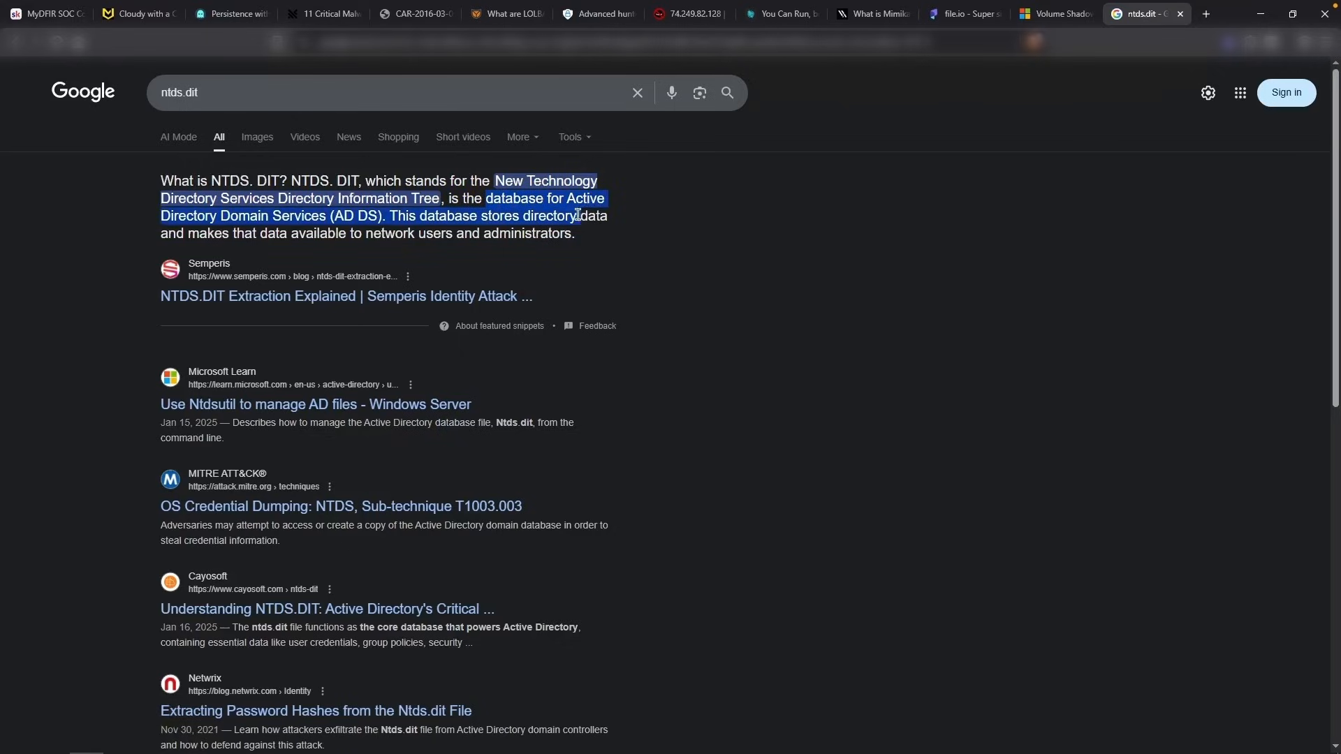
# In Advanced hunting, change the DeviceProcessEvents command-line filter to has_any ('ntds.dit') and run the query
pyautogui.click(580, 19)
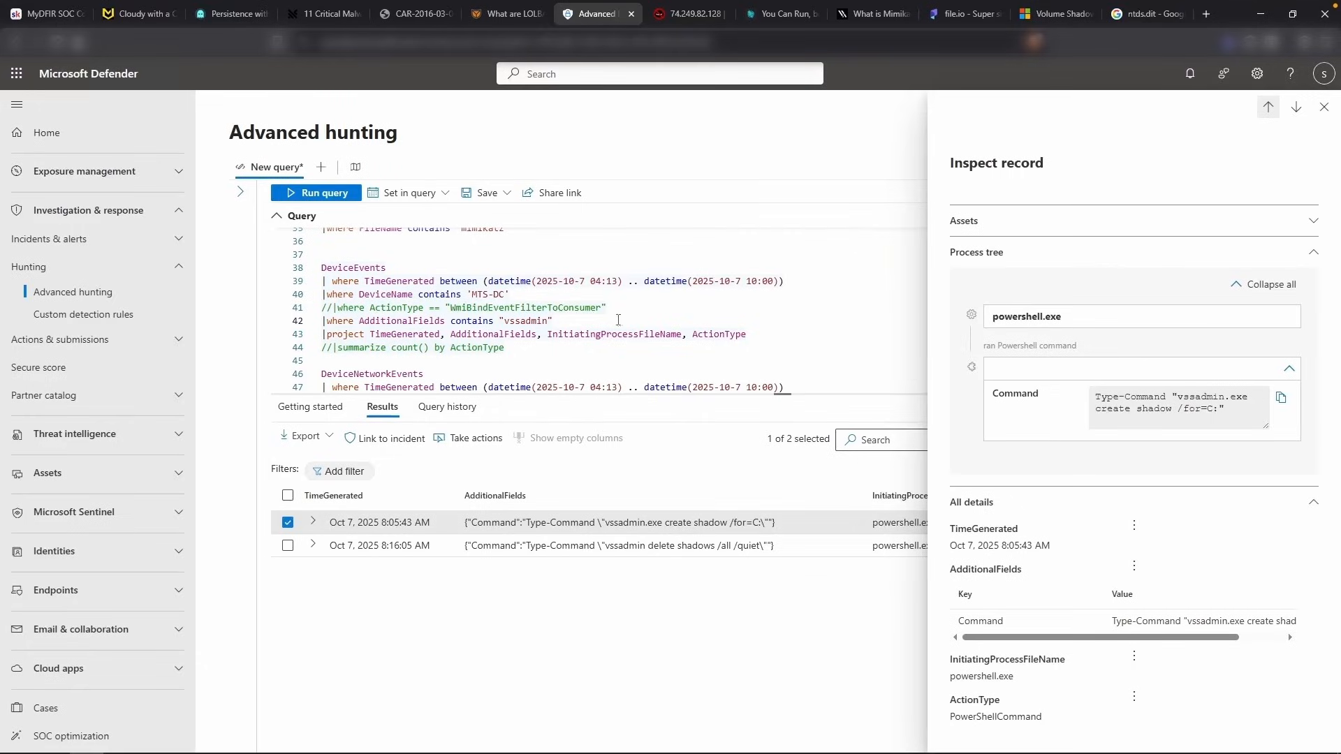
pyautogui.scroll(4, 446, 311)
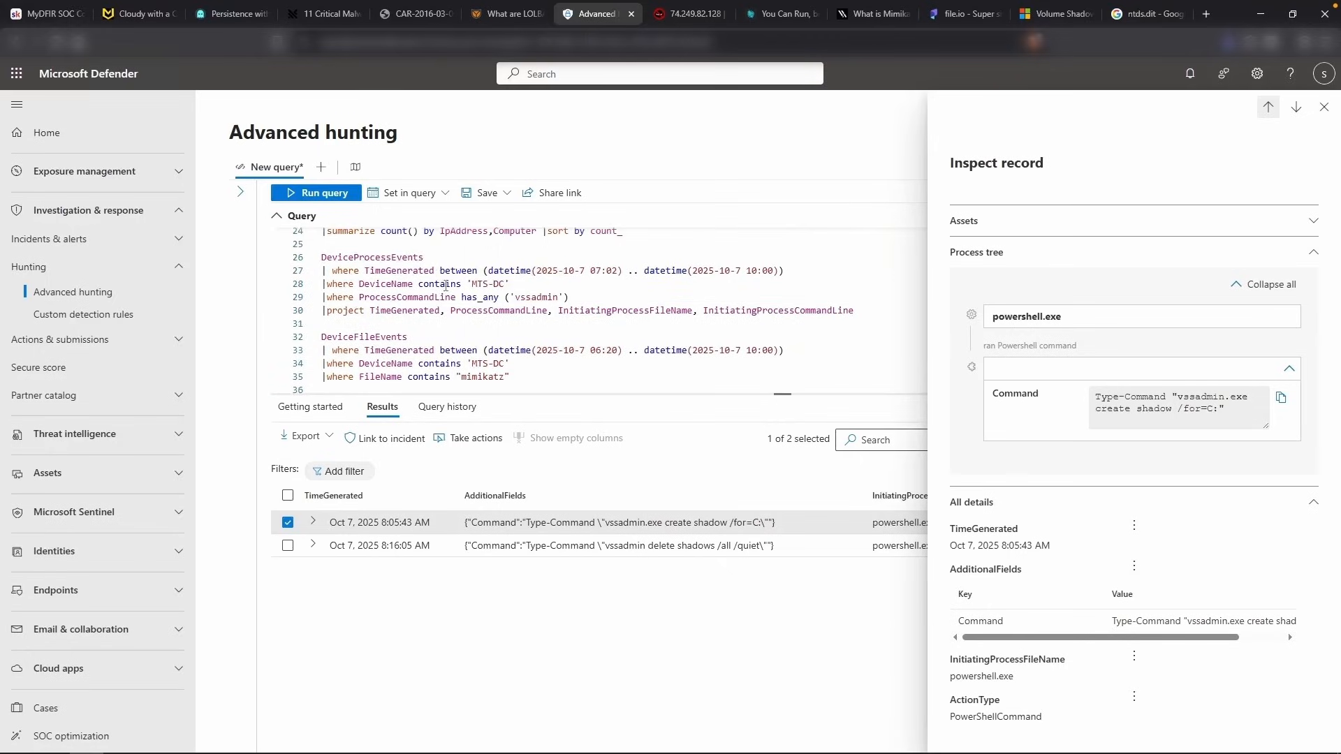
pyautogui.click(378, 260)
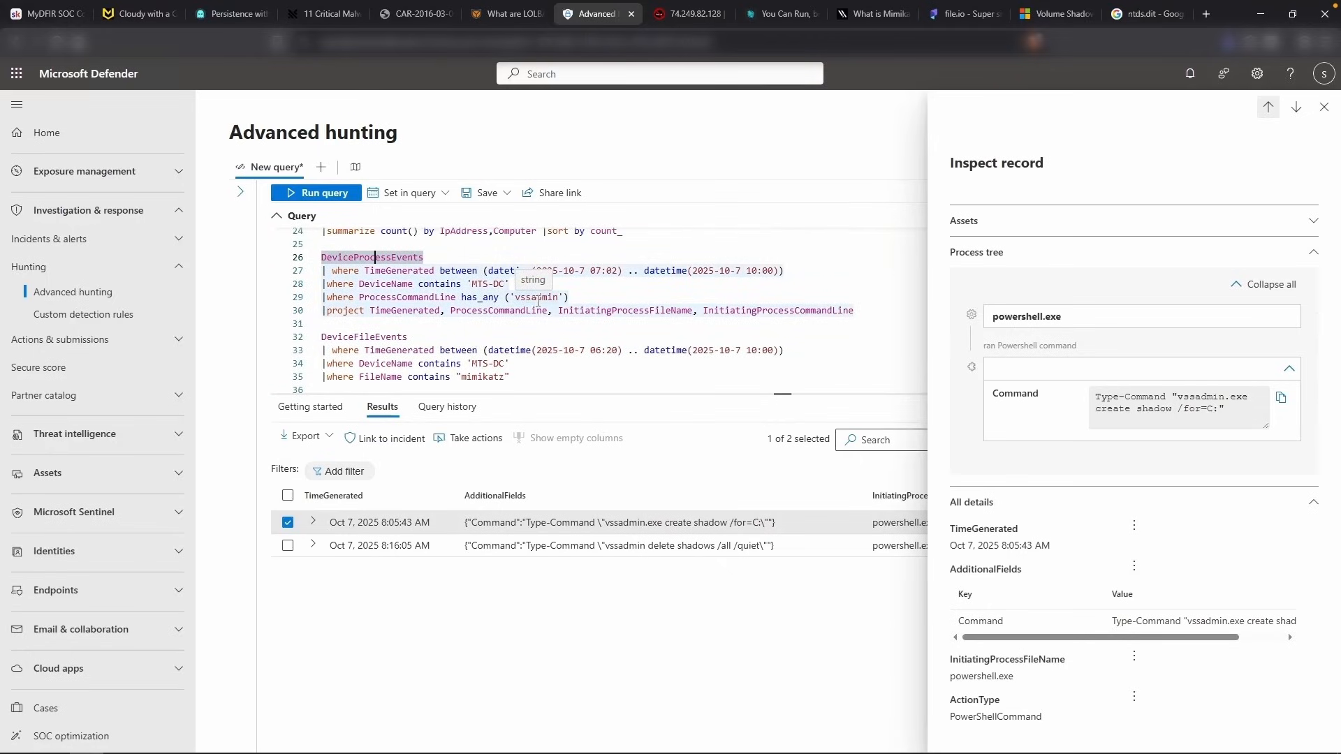
pyautogui.click(536, 298)
pyautogui.doubleClick(537, 299)
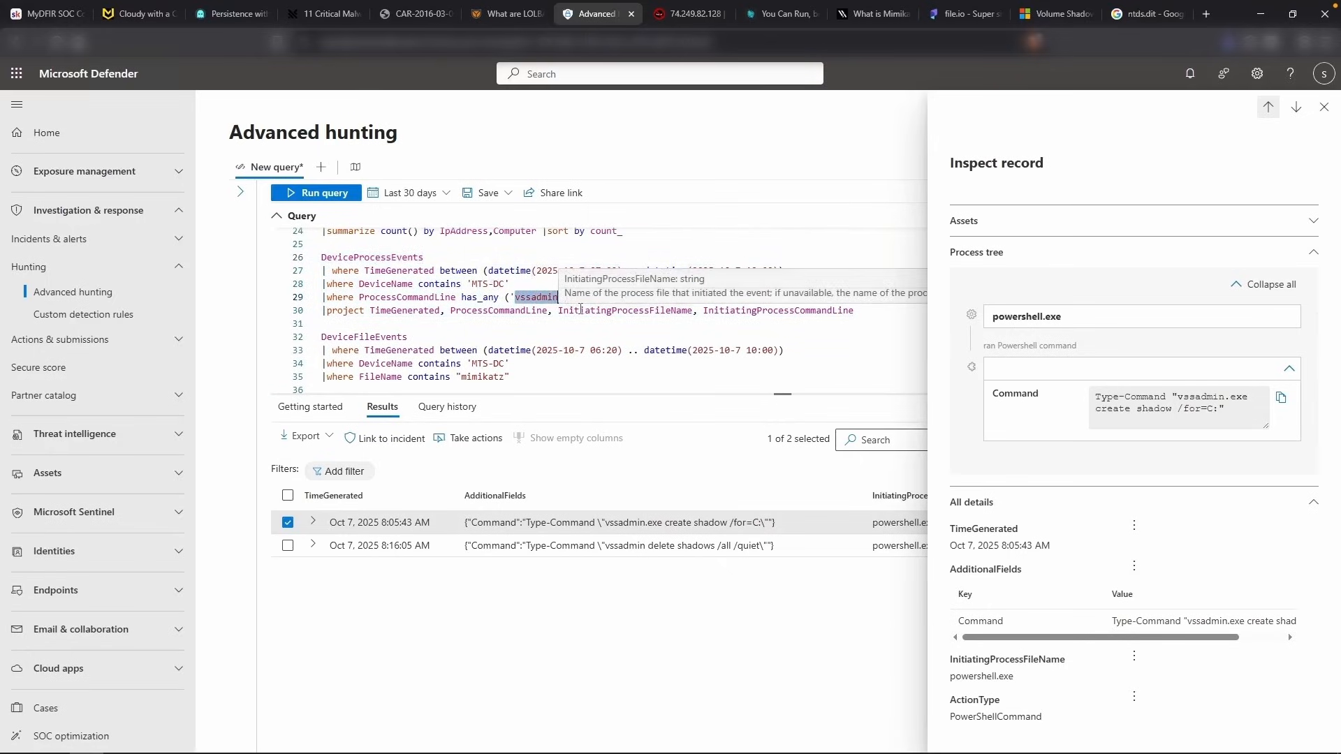
pyautogui.write('ntds.dit')
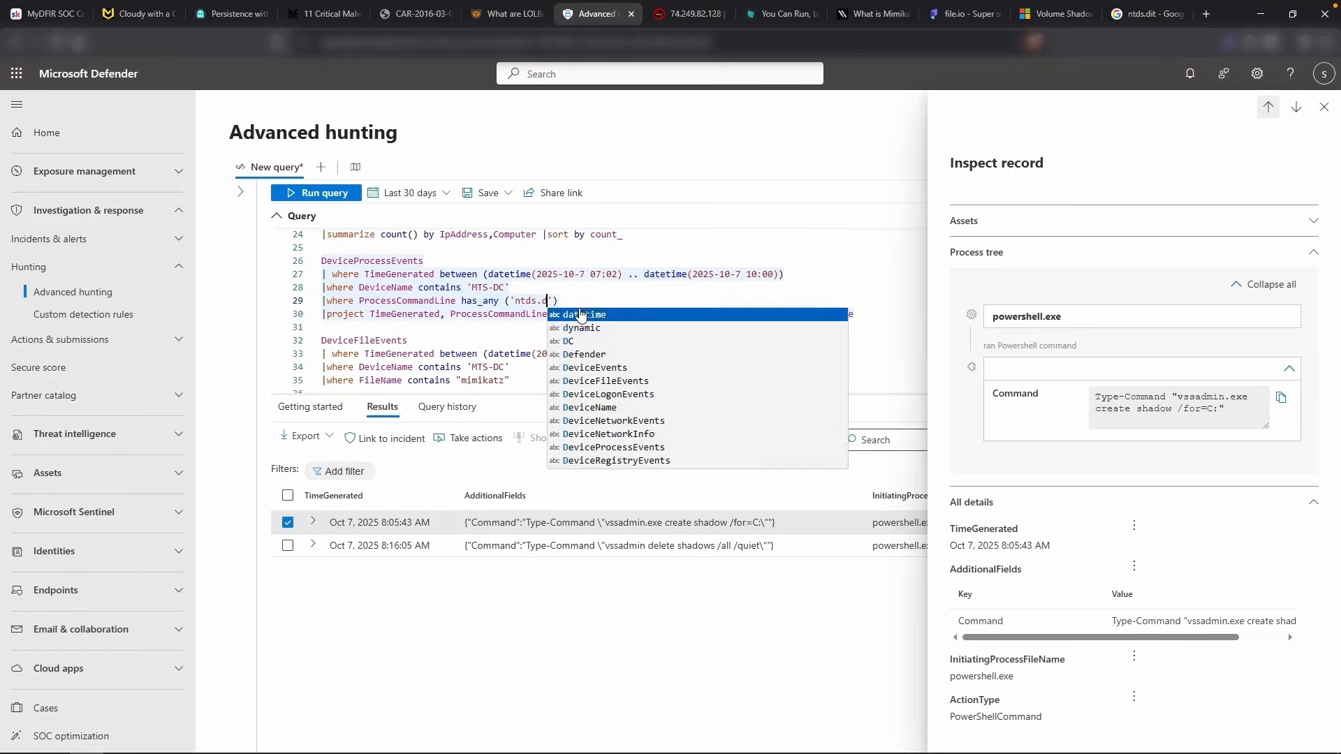
pyautogui.hotkey('shift', 'Return')
# Rewrite the DeviceProcessEvents filter as ProcessCommandLine contains 'ntds.dit' and rerun the query
pyautogui.click(481, 314)
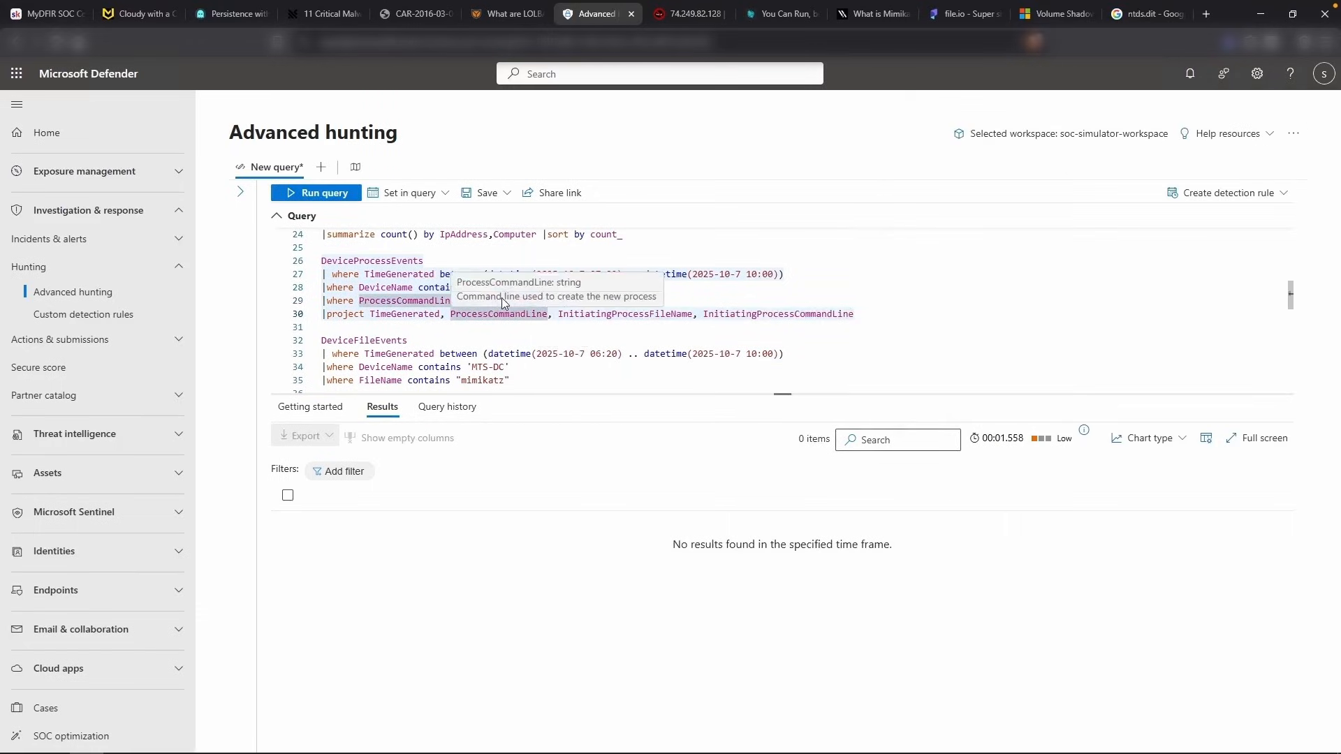
pyautogui.click(600, 304)
pyautogui.press('BackSpace')
pyautogui.moveTo(510, 300); pyautogui.dragTo(460, 300)
pyautogui.write("contains 'ntds.dit")
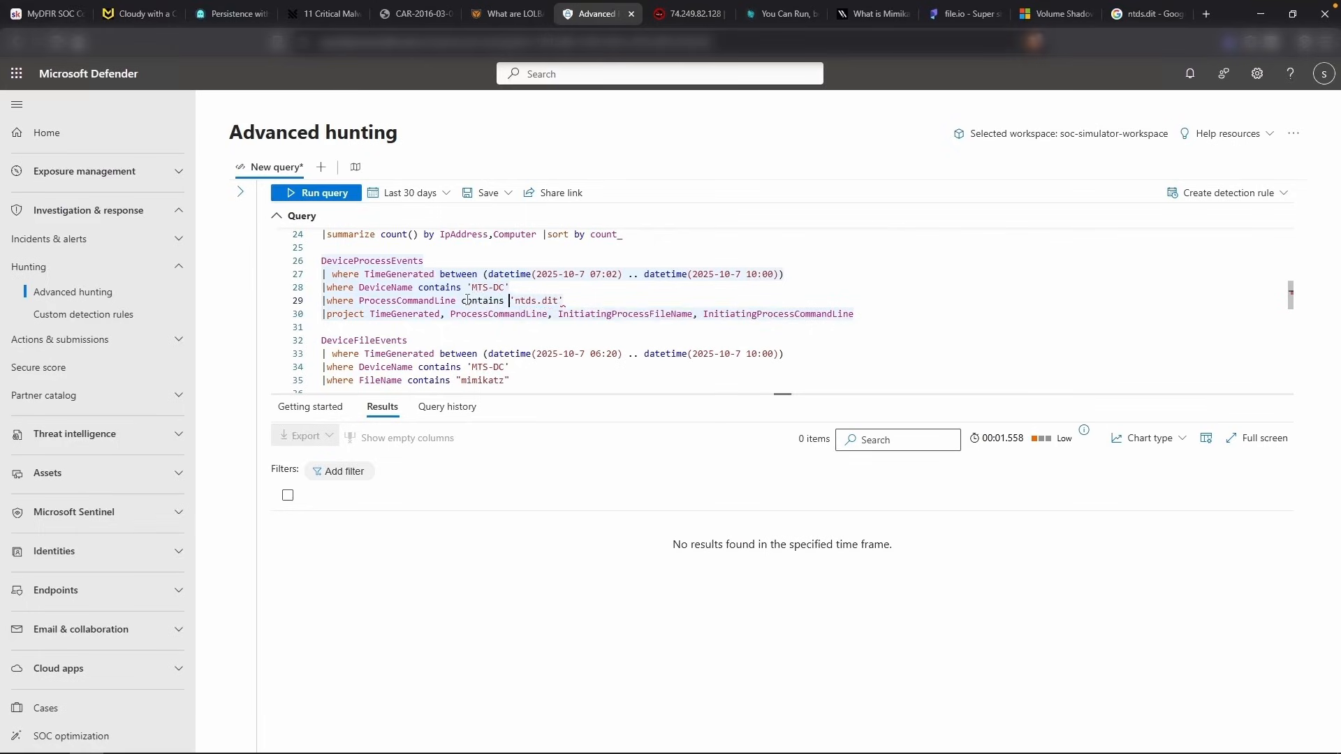
pyautogui.hotkey('shift', 'Return')
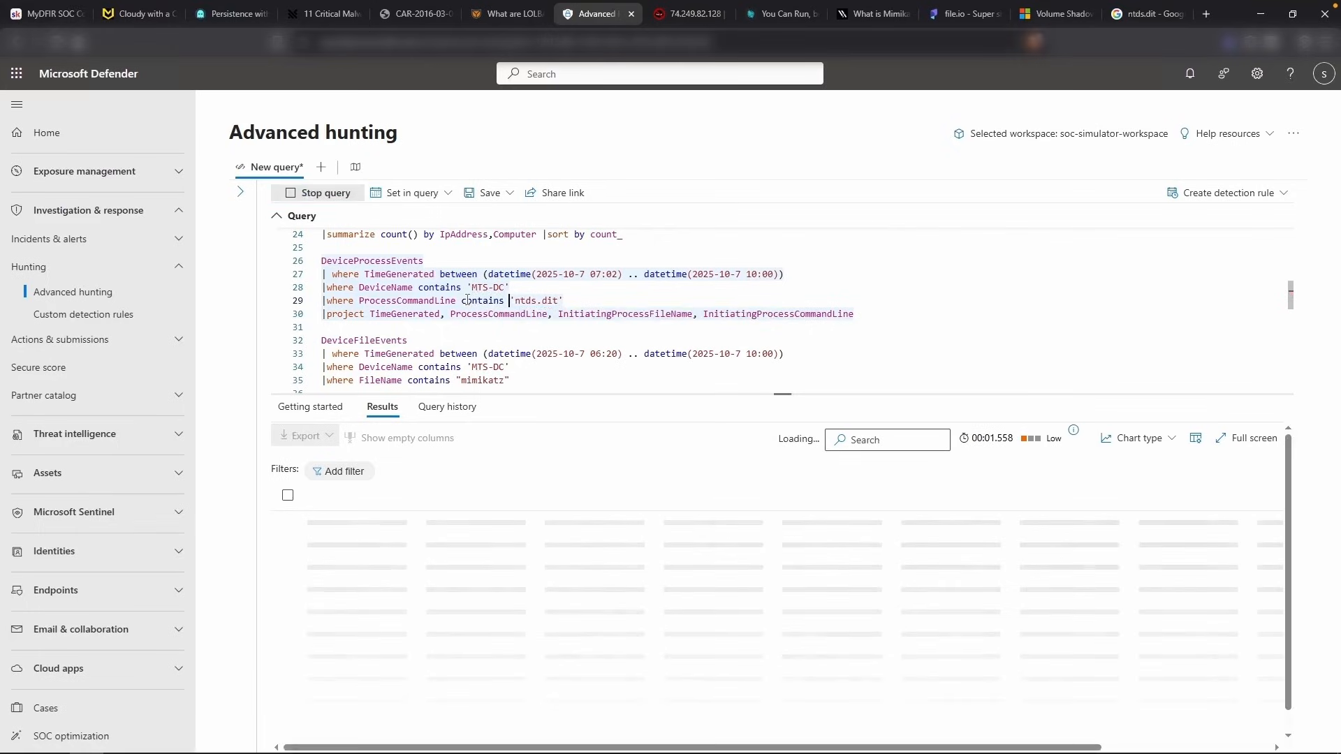
# Set the DeviceEvents AdditionalFields filter to "ntds.dit" and run that query
pyautogui.scroll(-3, 418, 316)
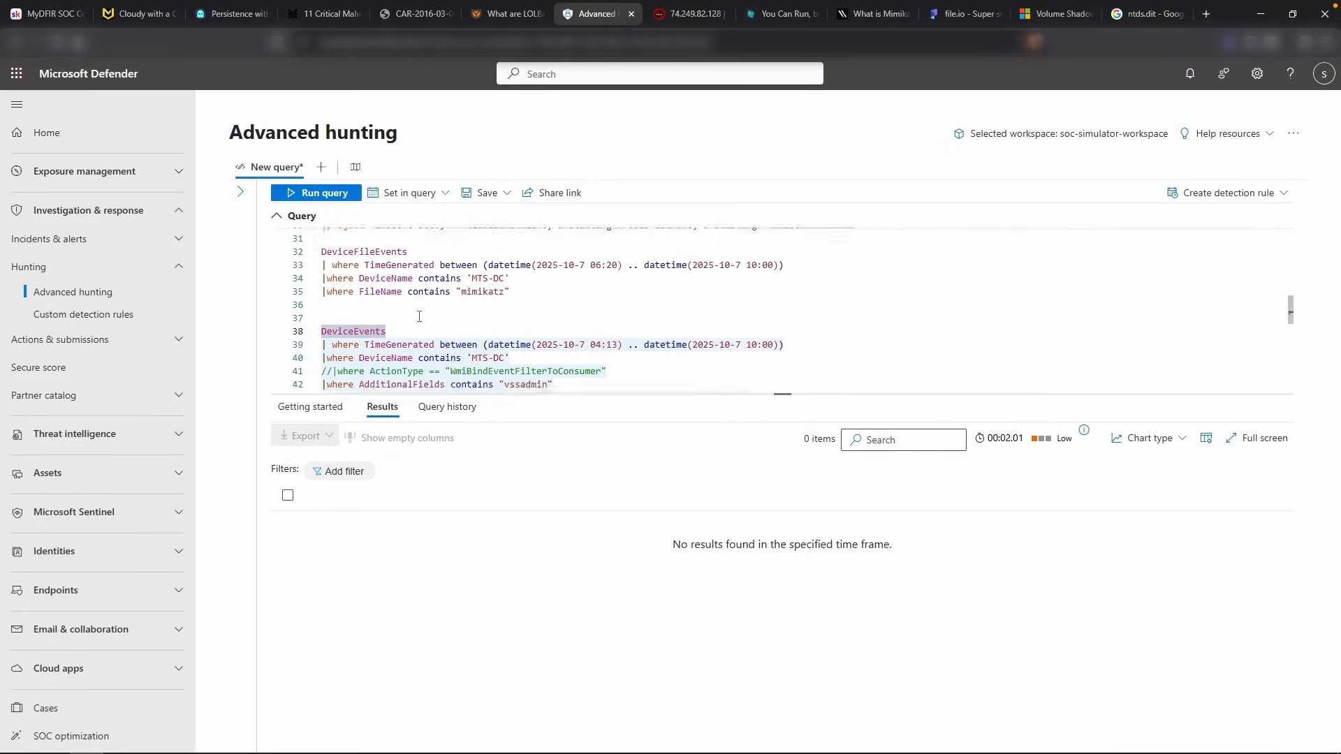
pyautogui.scroll(-1, 419, 316)
pyautogui.doubleClick(524, 342)
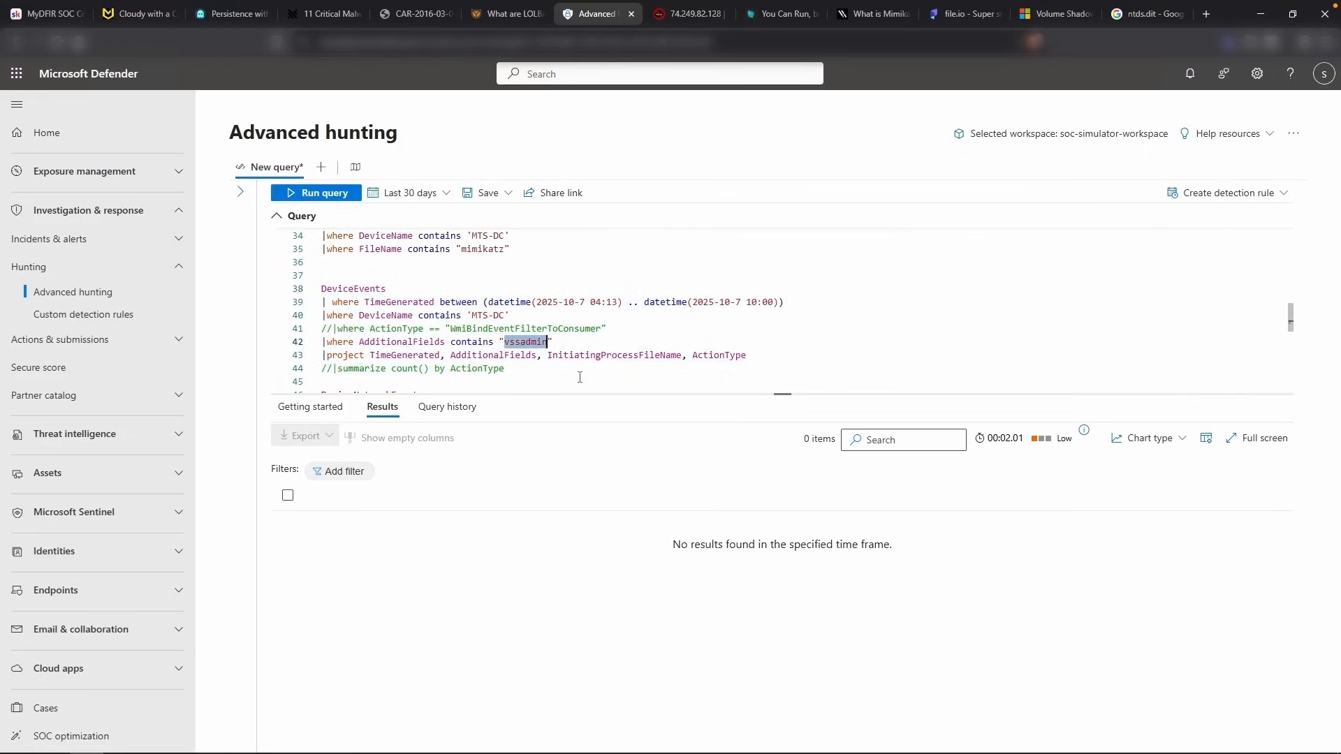
pyautogui.scroll(-1, 579, 377)
pyautogui.write('ntds.dit')
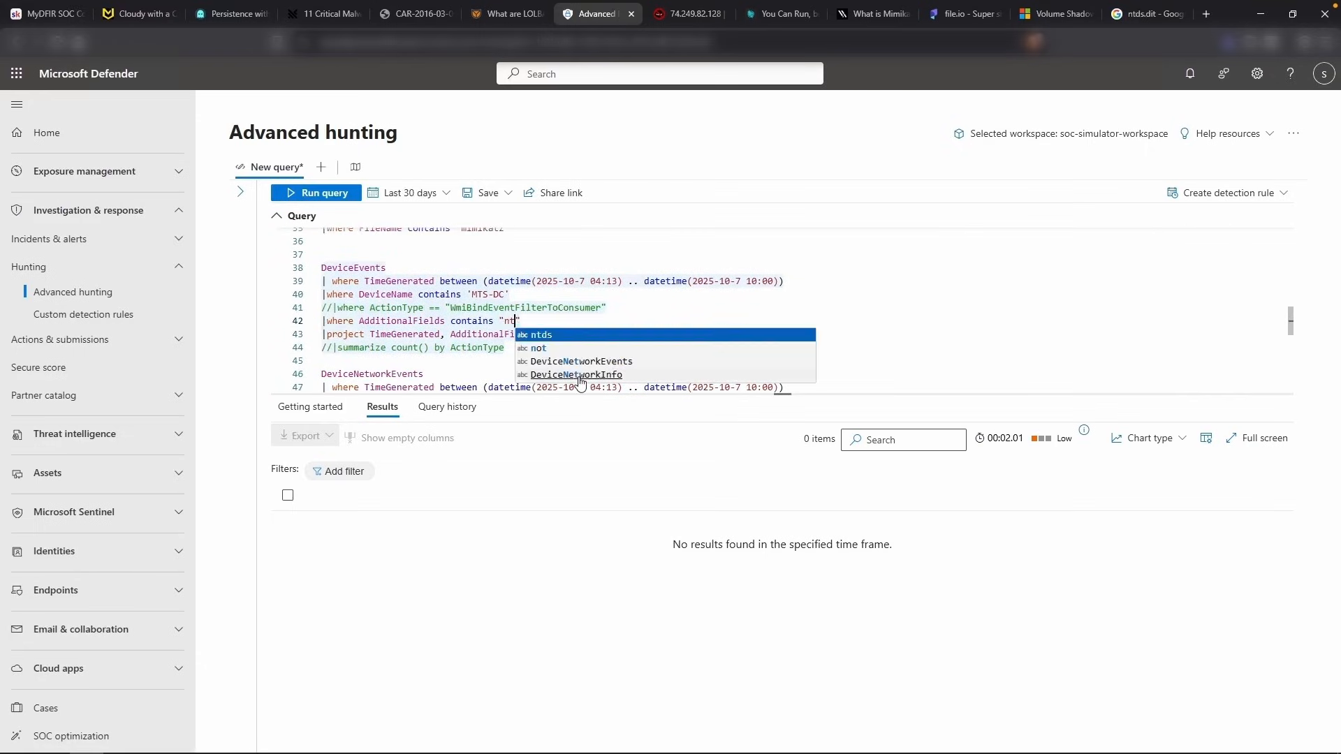
pyautogui.hotkey('shift', 'Return')
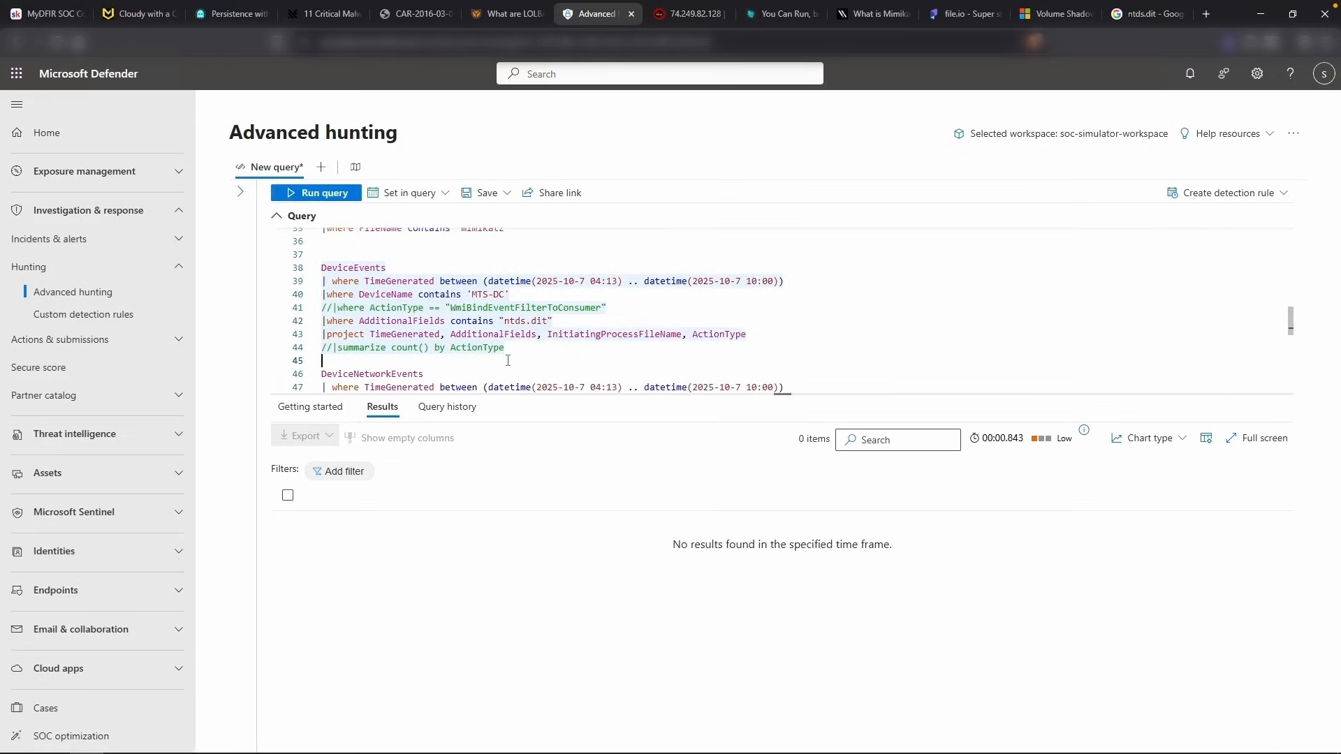
# Broaden the DeviceProcessEvents ProcessCommandLine filter to 'ntds' and run the query
pyautogui.scroll(5, 505, 357)
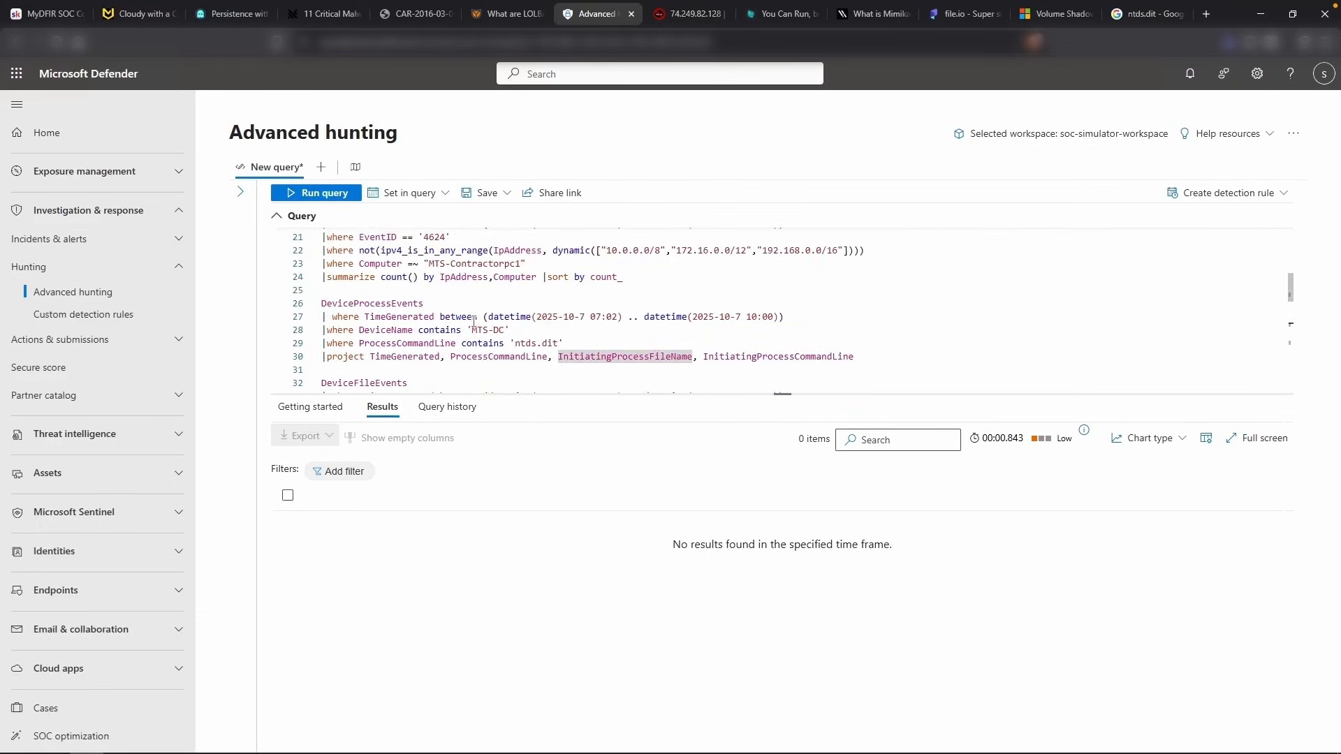
pyautogui.doubleClick(472, 318)
pyautogui.click(560, 341)
pyautogui.scroll(-1, 560, 342)
pyautogui.press('BackSpace')
pyautogui.press('BackSpace')
pyautogui.press('BackSpace')
pyautogui.press('BackSpace')
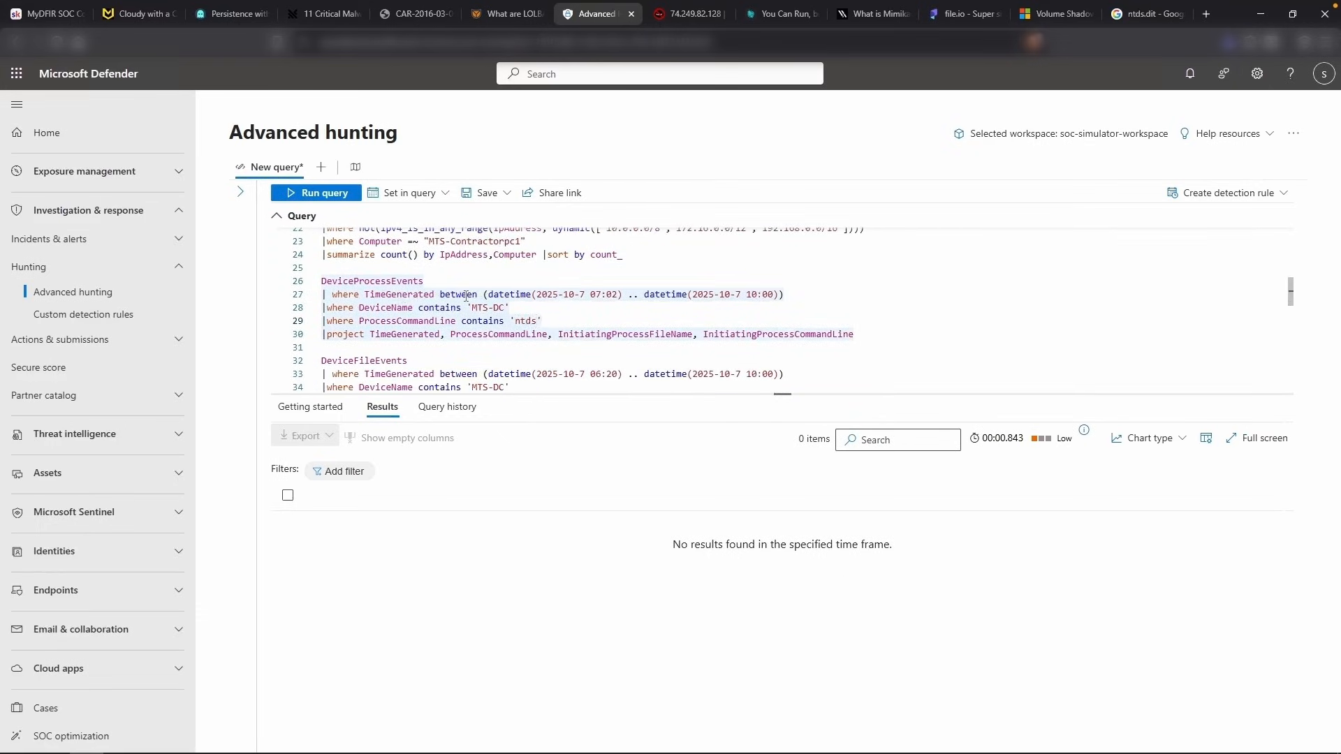
pyautogui.hotkey('shift', 'Return')
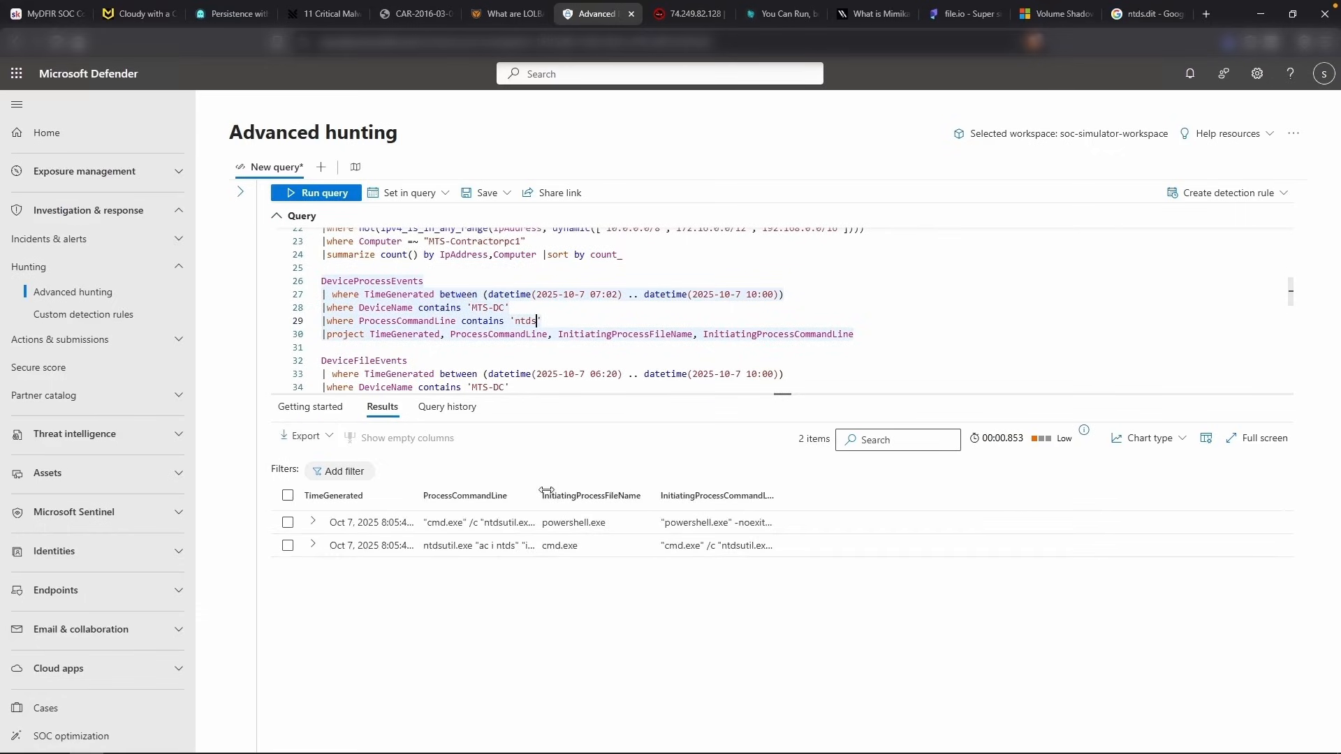
# Broaden the DeviceEvents AdditionalFields filter to "ntds", run the query and widen the AdditionalFields column
pyautogui.scroll(-3, 382, 345)
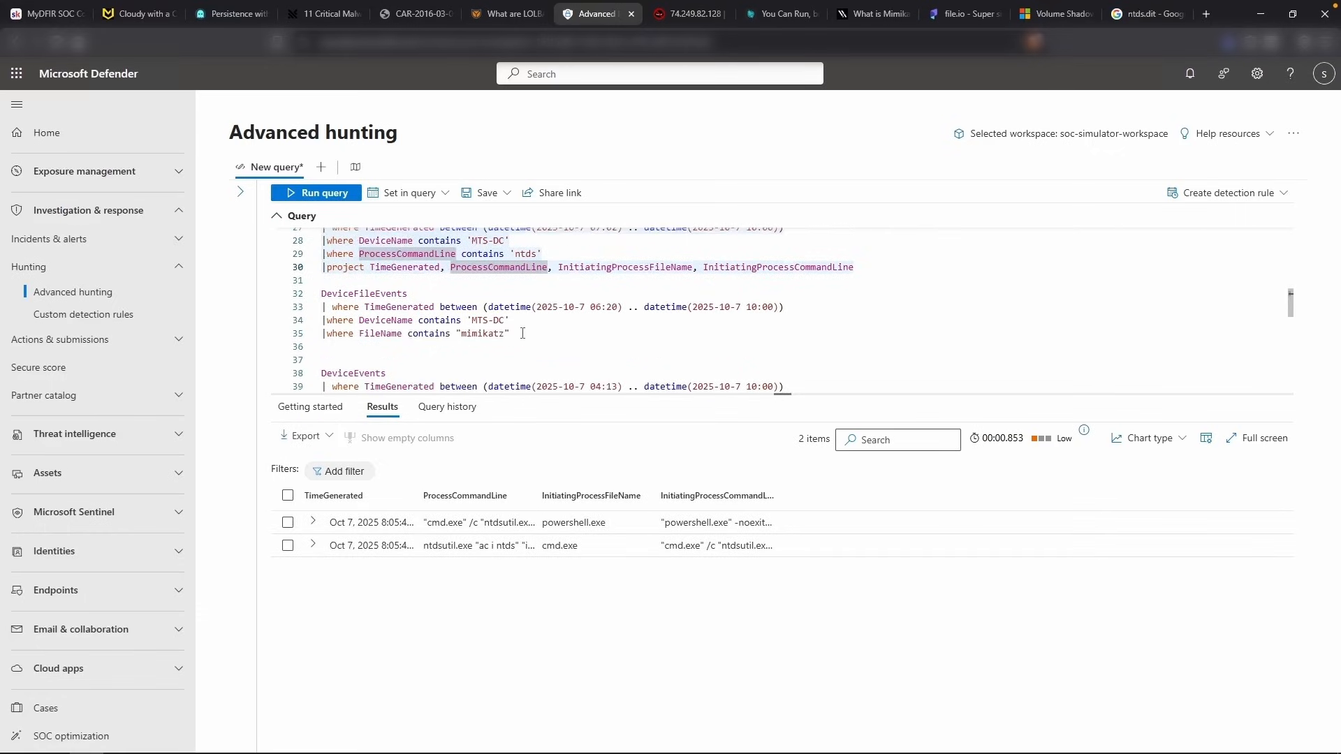
pyautogui.scroll(-1, 484, 359)
pyautogui.click(413, 335)
pyautogui.click(546, 374)
pyautogui.scroll(-1, 544, 370)
pyautogui.press('BackSpace')
pyautogui.press('BackSpace')
pyautogui.press('BackSpace')
pyautogui.press('BackSpace')
pyautogui.hotkey('shift', 'Return')
pyautogui.moveTo(539, 491); pyautogui.dragTo(682, 491)
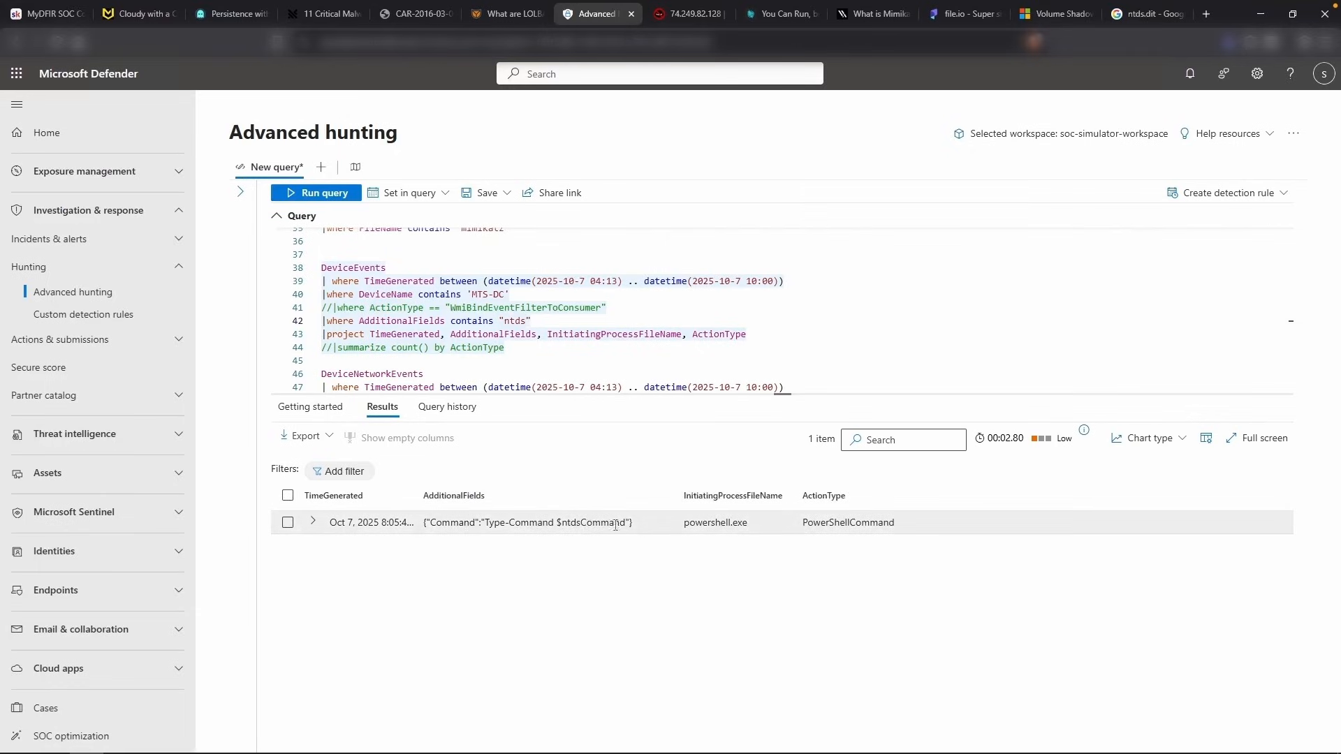
pyautogui.scroll(5, 516, 318)
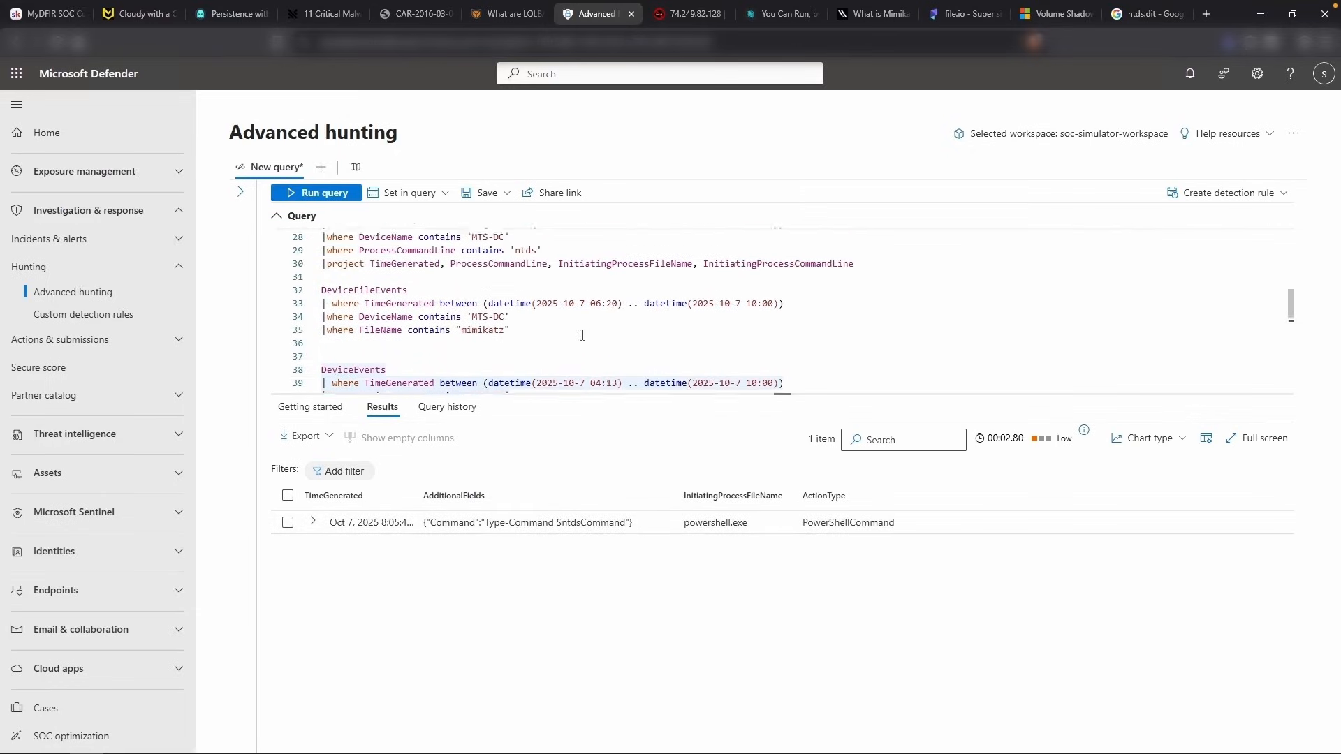
# Rerun the DeviceProcessEvents 'ntds' query, widen the ProcessCommandLine column and inspect the cmd.exe record that launches ntdsutil.exe
pyautogui.click(450, 302)
pyautogui.hotkey('shift', 'Return')
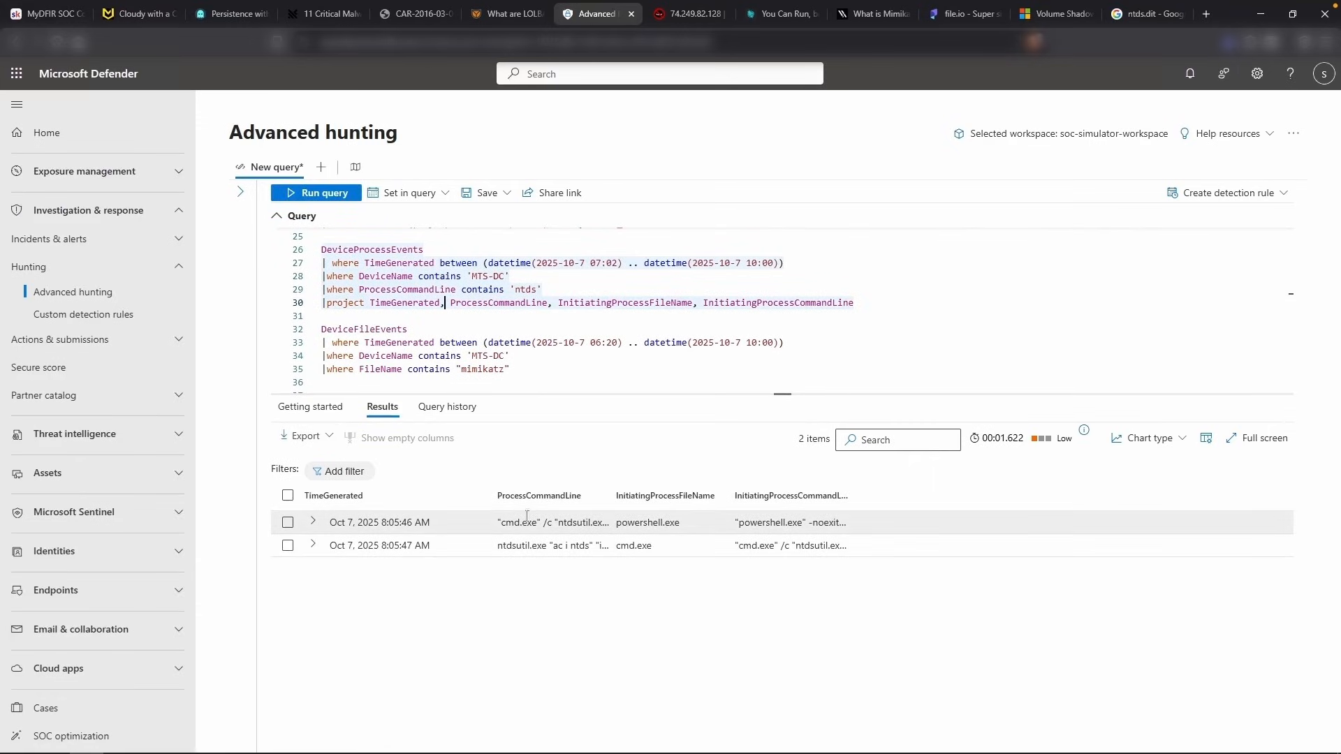
pyautogui.doubleClick(613, 495)
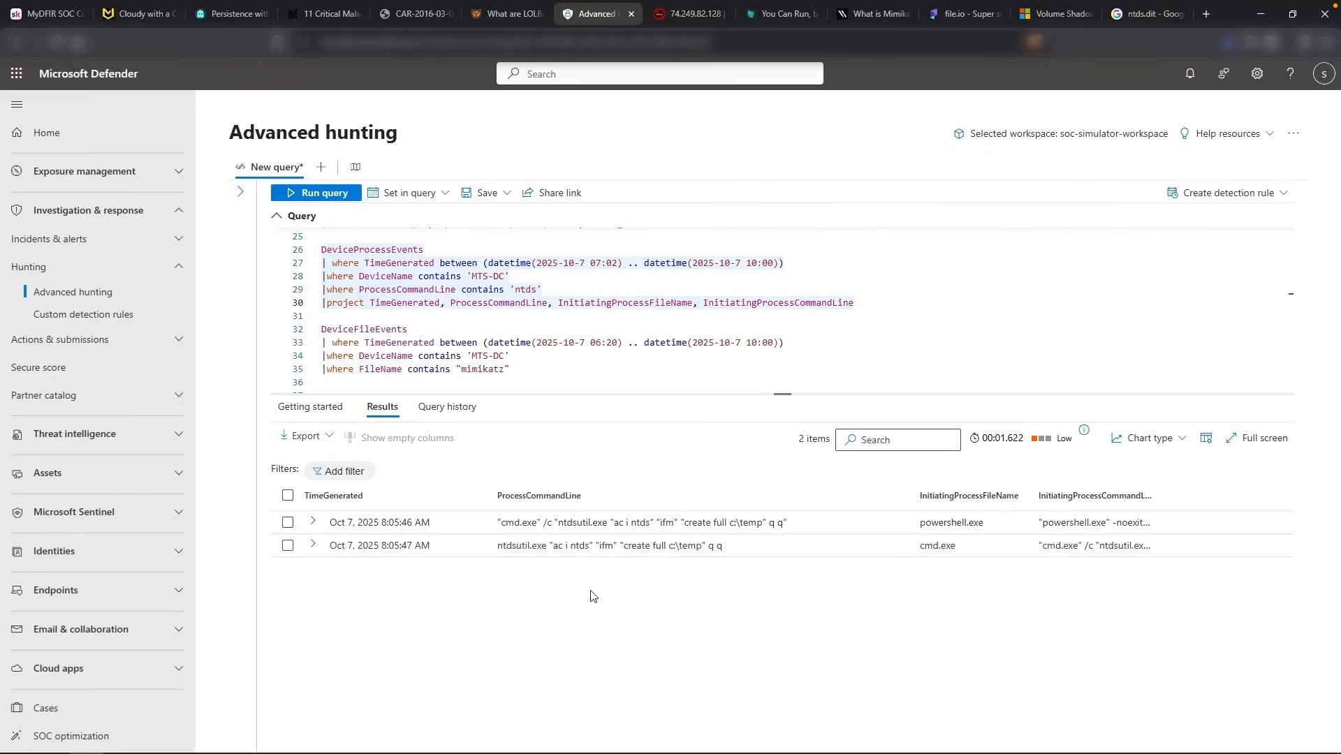
pyautogui.doubleClick(639, 523)
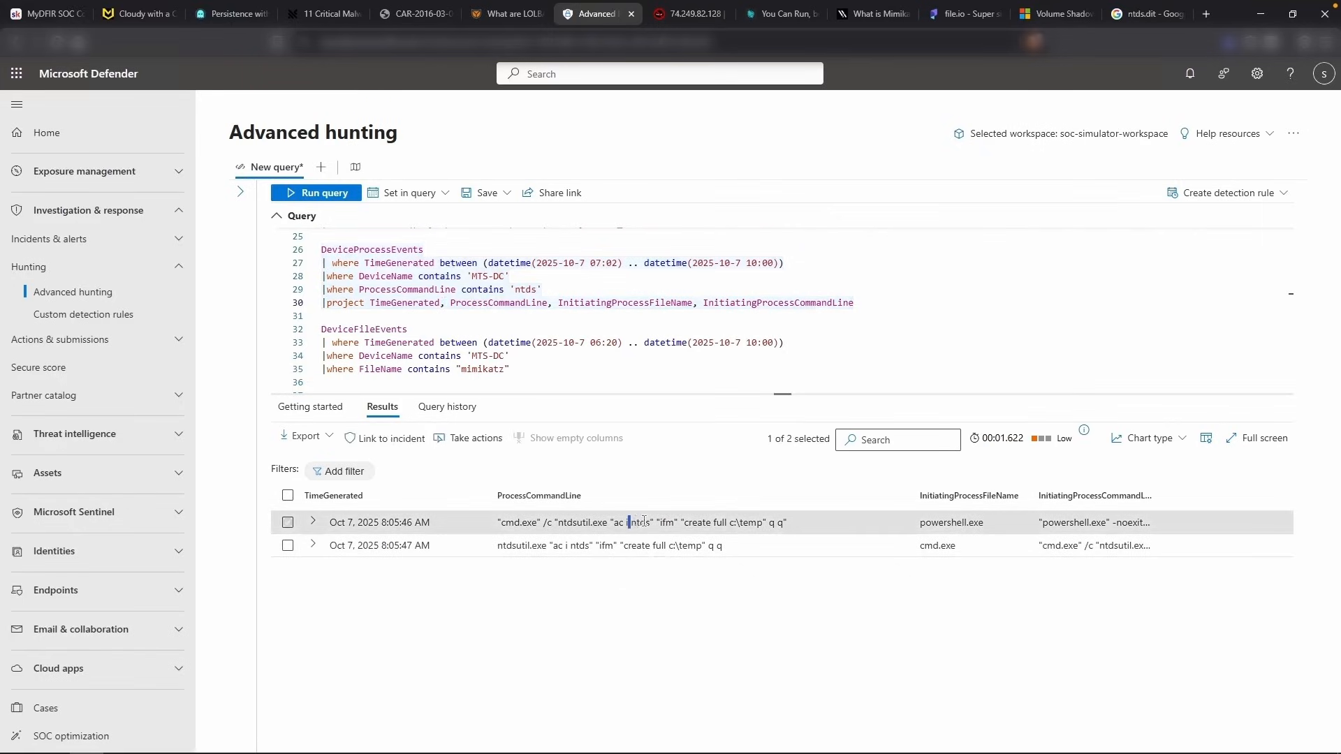
pyautogui.moveTo(650, 523); pyautogui.dragTo(762, 525)
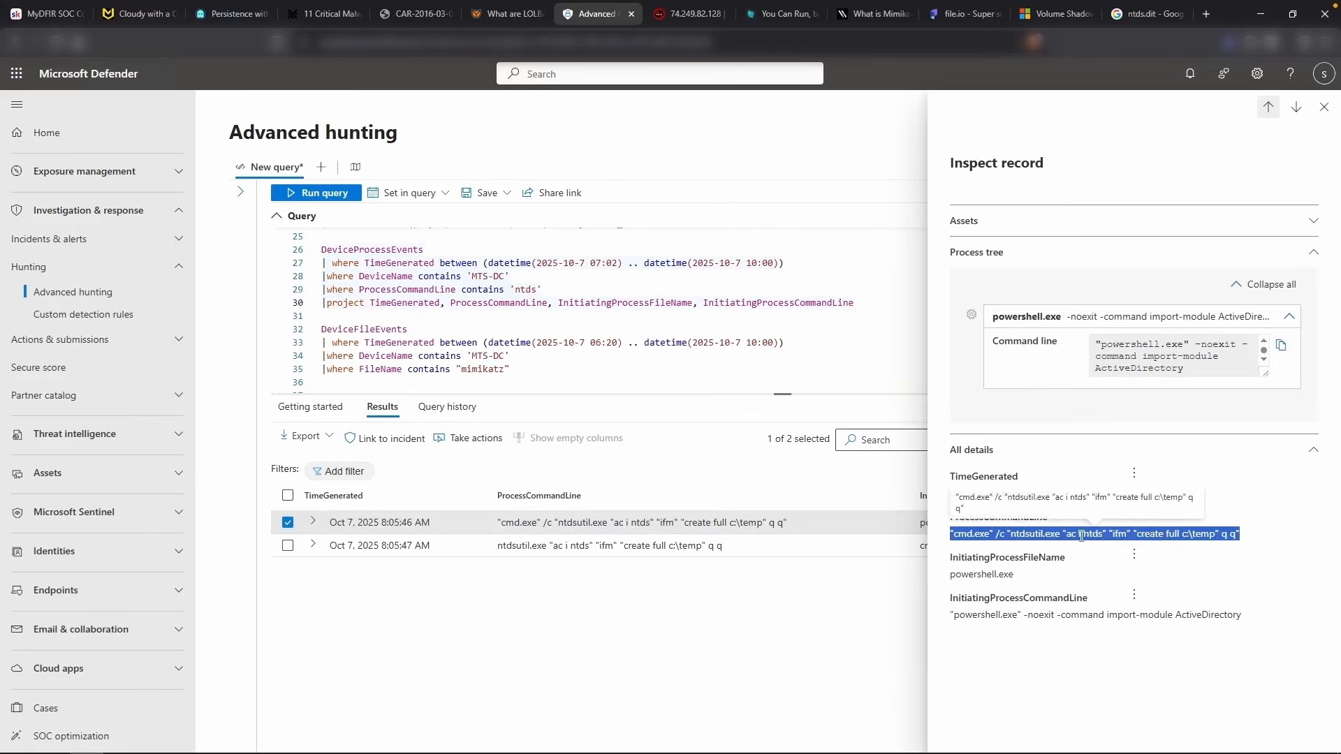
# Submit the ntdsutil.exe "ac i ntds" "ifm" "create full c:\temp" q q command as the flag for The Crown Jewels
pyautogui.click(115, 17)
pyautogui.click(614, 380)
pyautogui.write('"ntdsutil.exe" "ac i ntds" "ifm" "create full c:\\temp" q q')
pyautogui.click(762, 388)
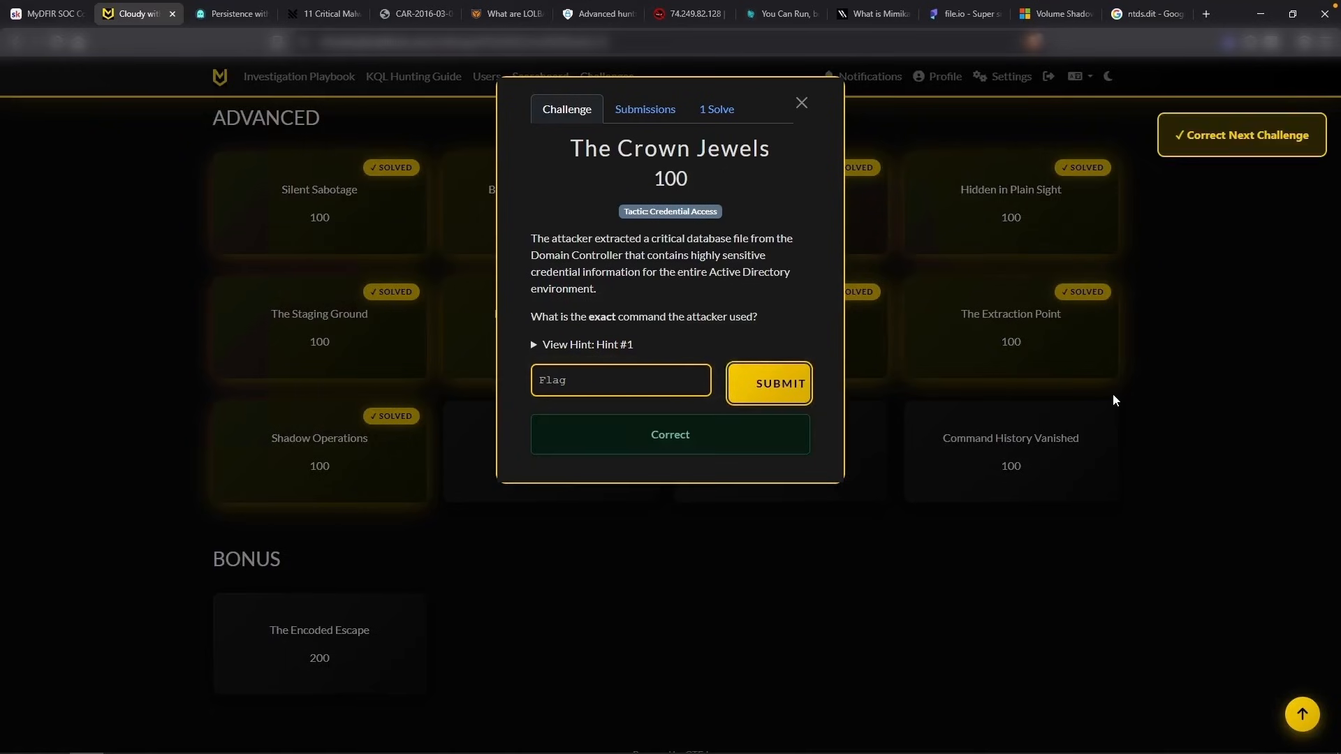
# Add the Notepad timeline entry "Oct 7, 2025 8:05:46 AM - NTDSUtil was used to extract NTDS.DIT and placed it under C:\Temp"
pyautogui.click(597, 14)
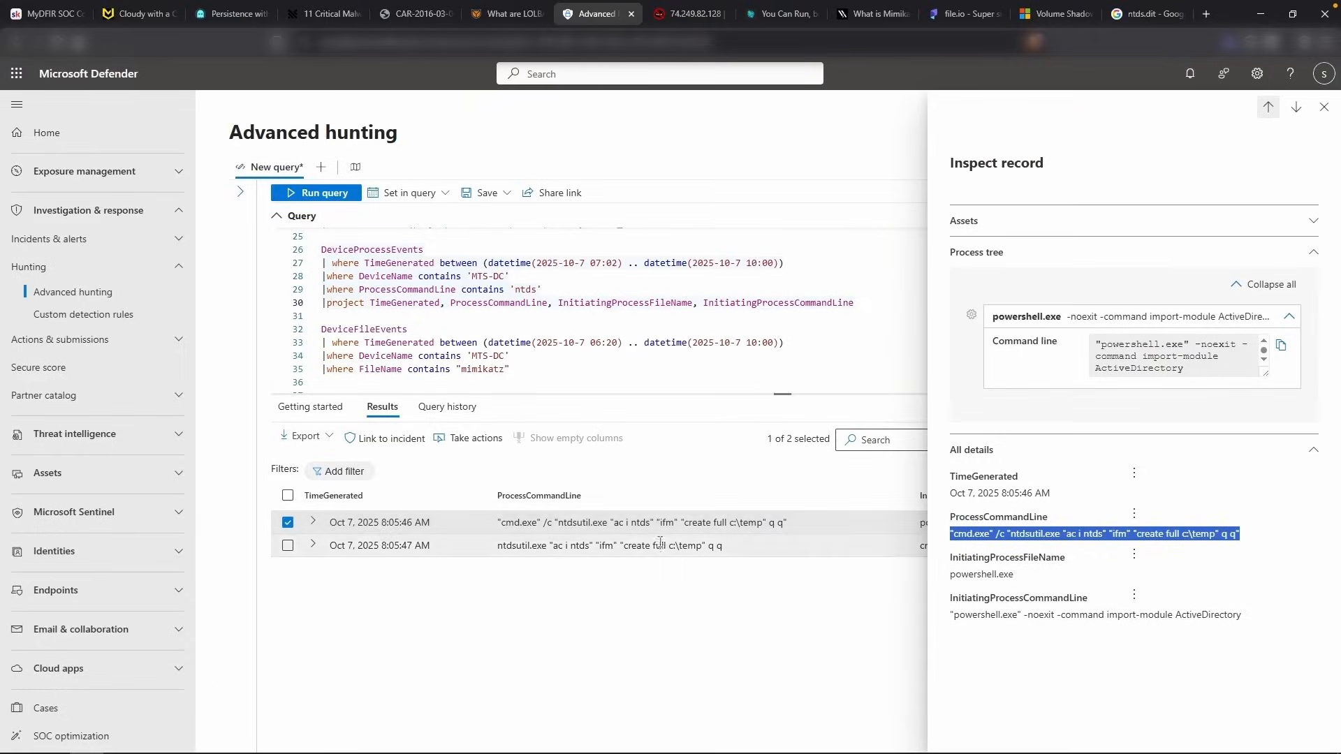
pyautogui.tripleClick(1049, 495)
pyautogui.hotkey('ctrl', 'c')
pyautogui.hotkey('alt', 'Tab')
pyautogui.press('Return')
pyautogui.hotkey('ctrl', 'v')
pyautogui.write('- NTDSUtil was used to extract NTDS.DI')
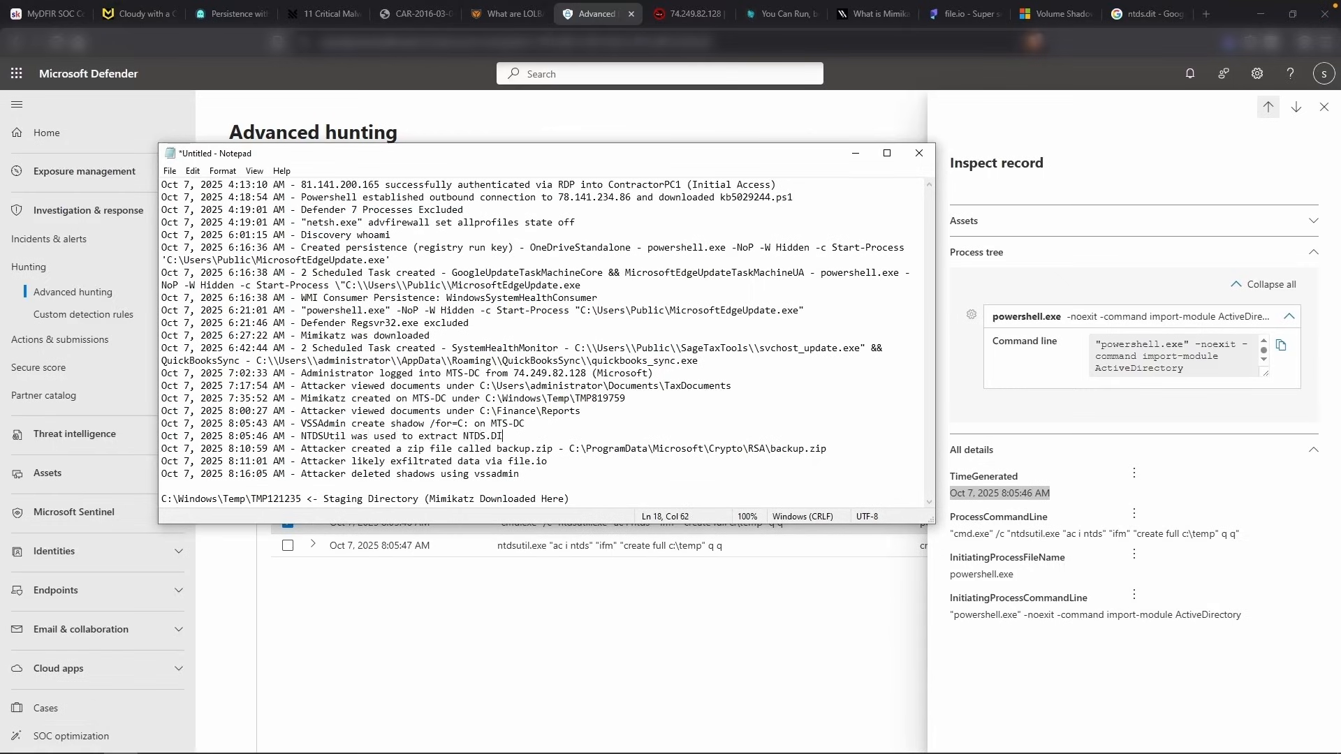
pyautogui.write('T and placed it under C:\\Temp')
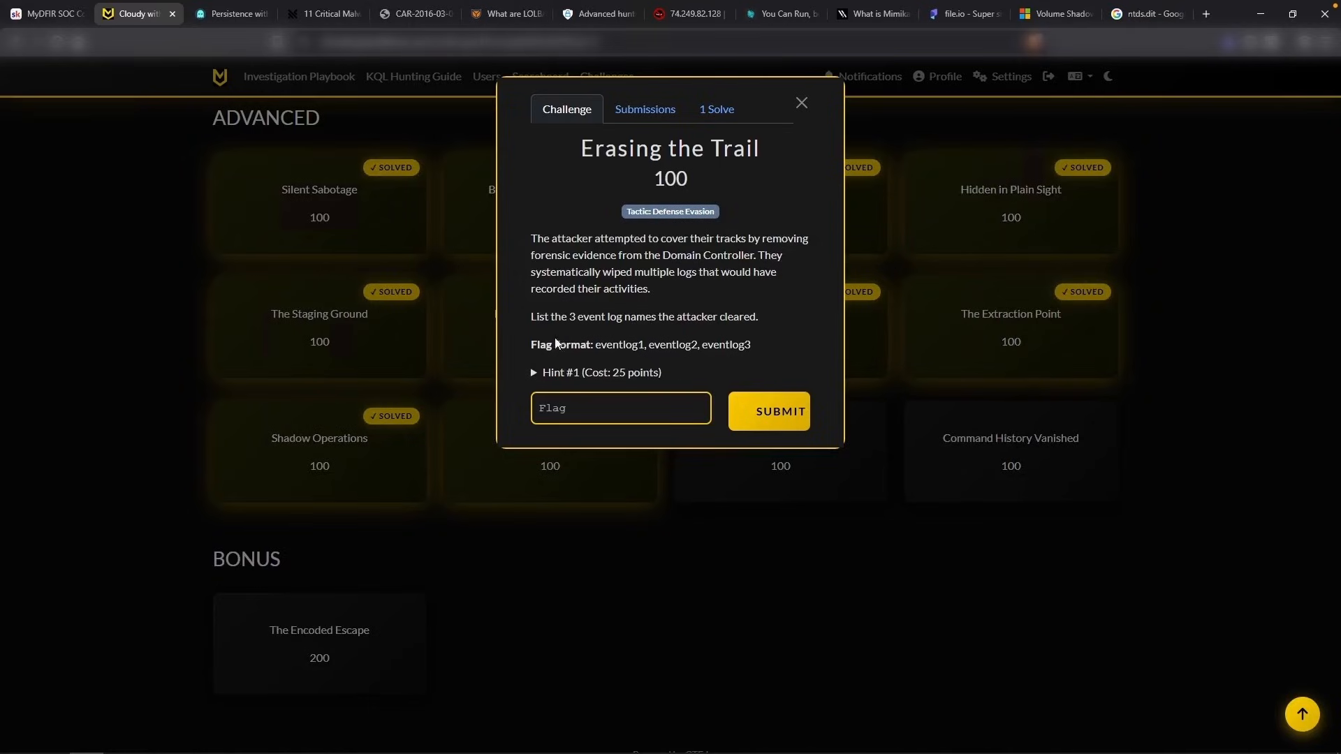
# Disable the "ntds" filter and re-enable summarize count() by ActionType in the DeviceEvents query, run it and widen the ActionType column
pyautogui.moveTo(595, 345); pyautogui.dragTo(645, 345)
pyautogui.click(402, 212)
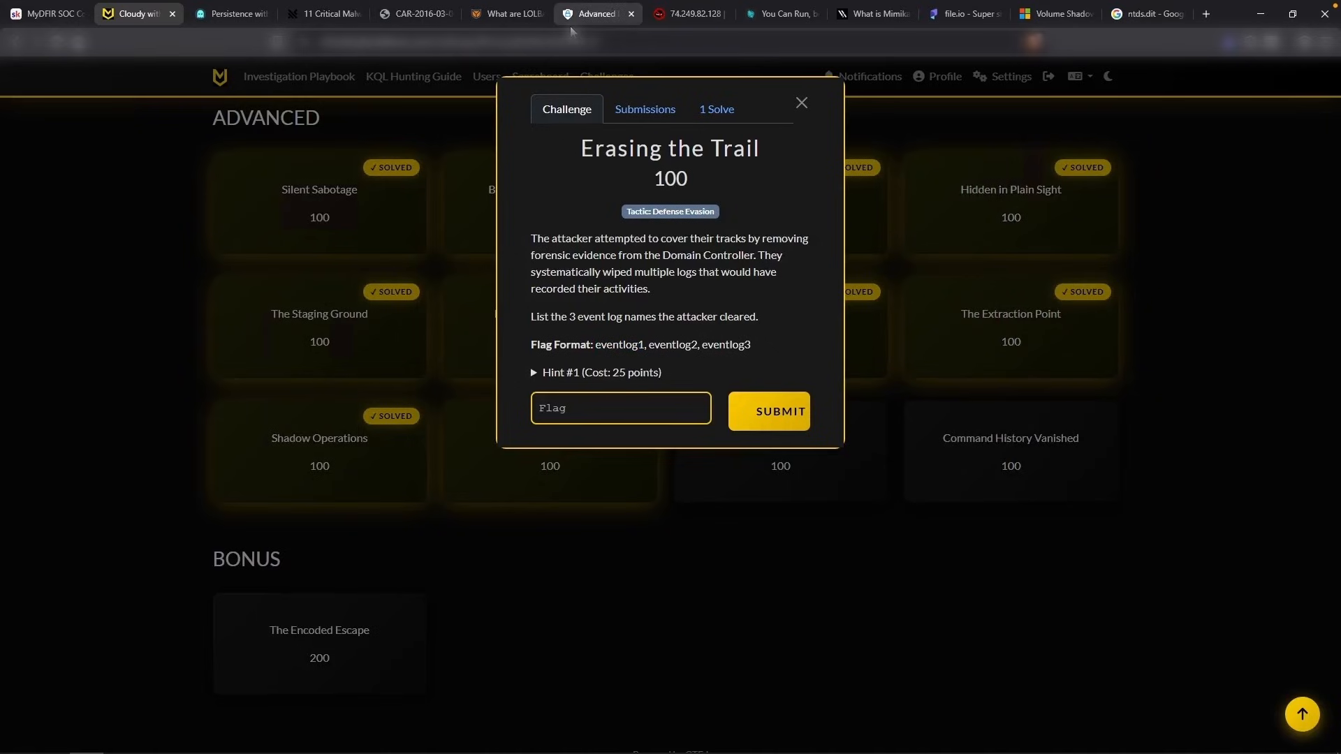
pyautogui.click(594, 14)
pyautogui.scroll(3, 452, 316)
pyautogui.scroll(-9, 445, 317)
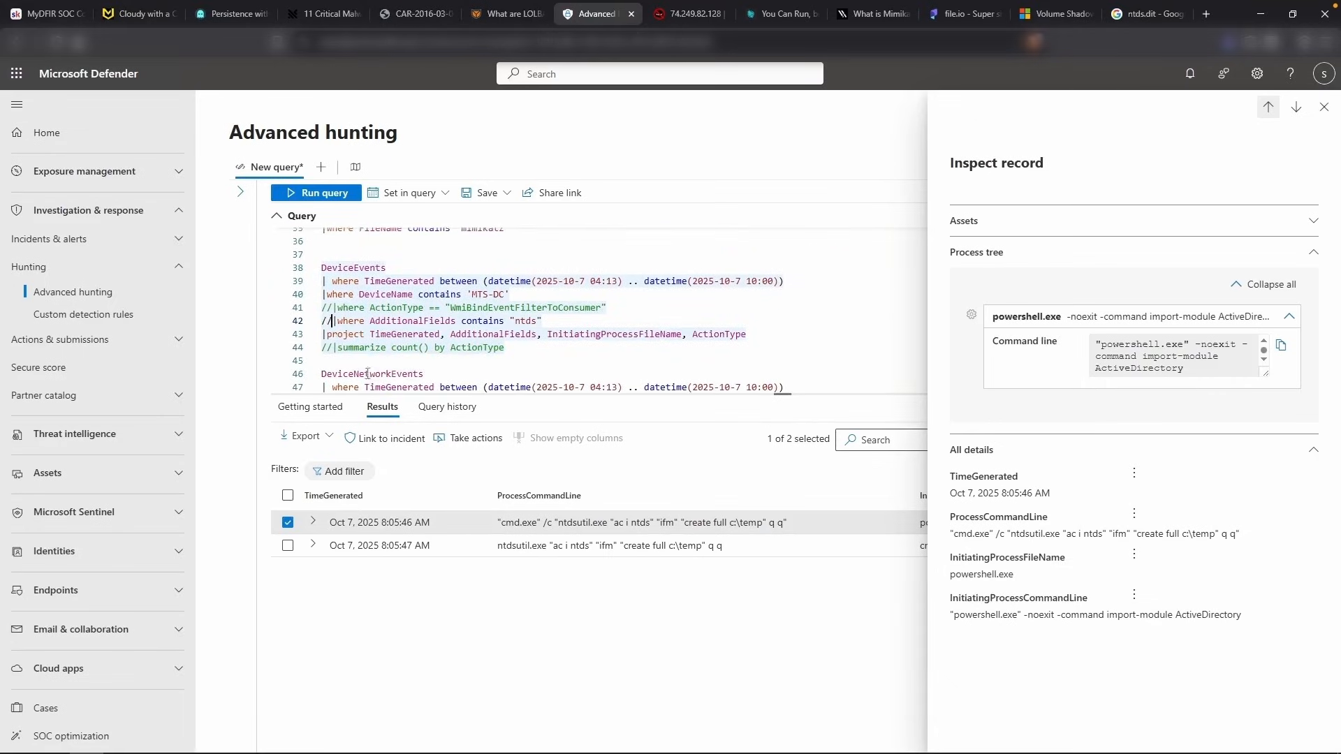
pyautogui.click(332, 347)
pyautogui.press('BackSpace')
pyautogui.scroll(-1, 375, 339)
pyautogui.press('BackSpace')
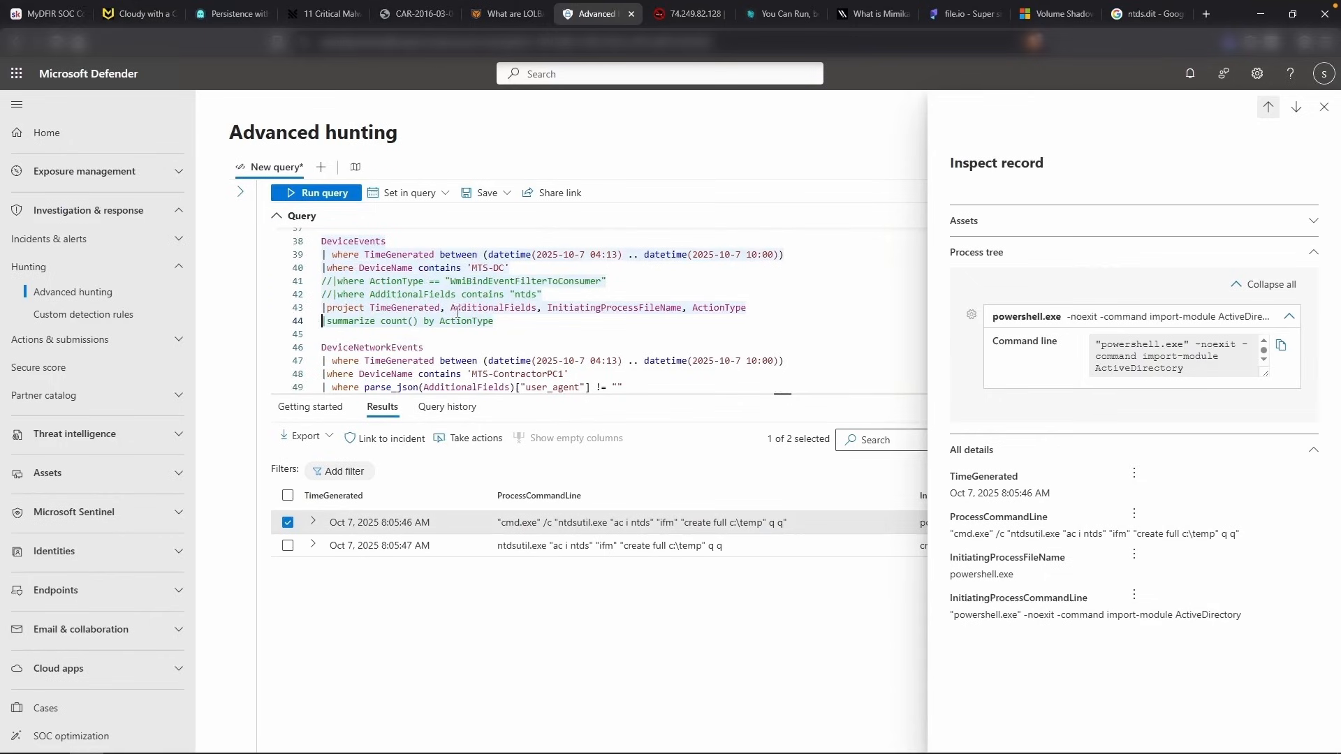
pyautogui.hotkey('shift', 'Return')
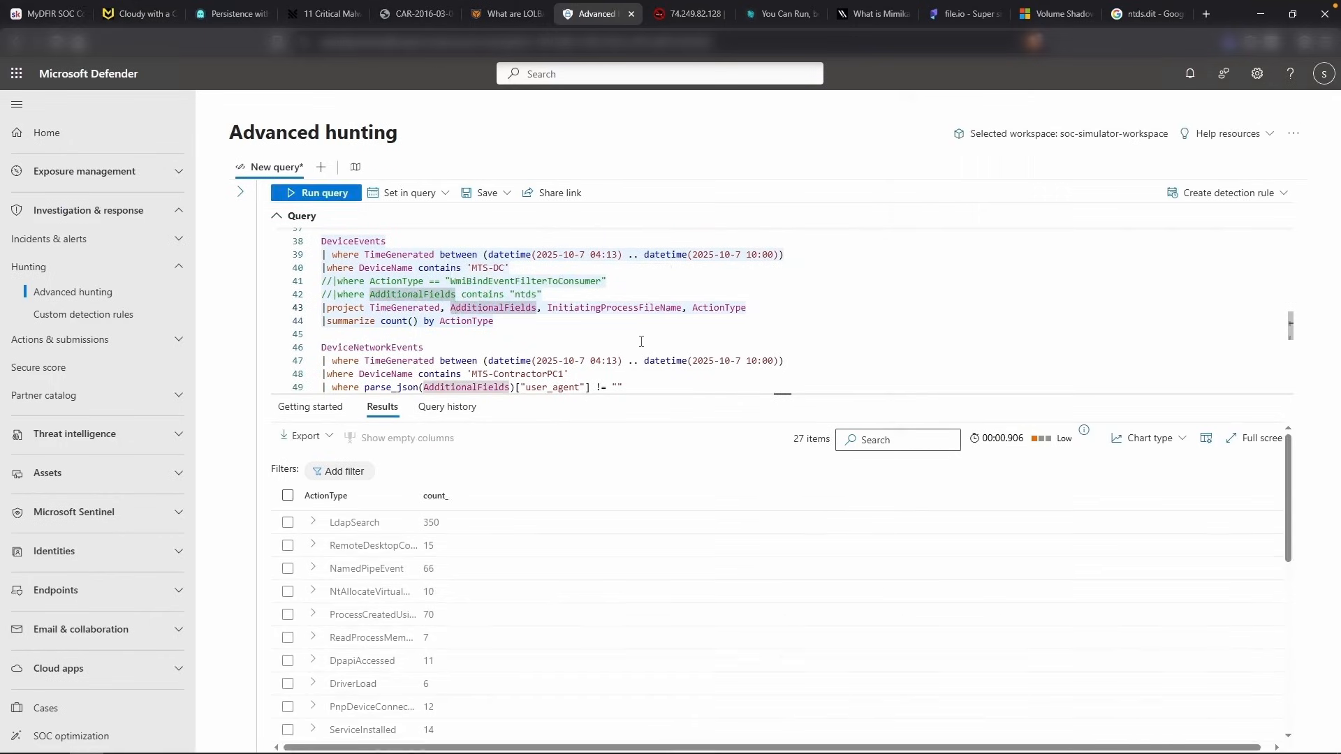
pyautogui.moveTo(421, 495); pyautogui.dragTo(558, 495)
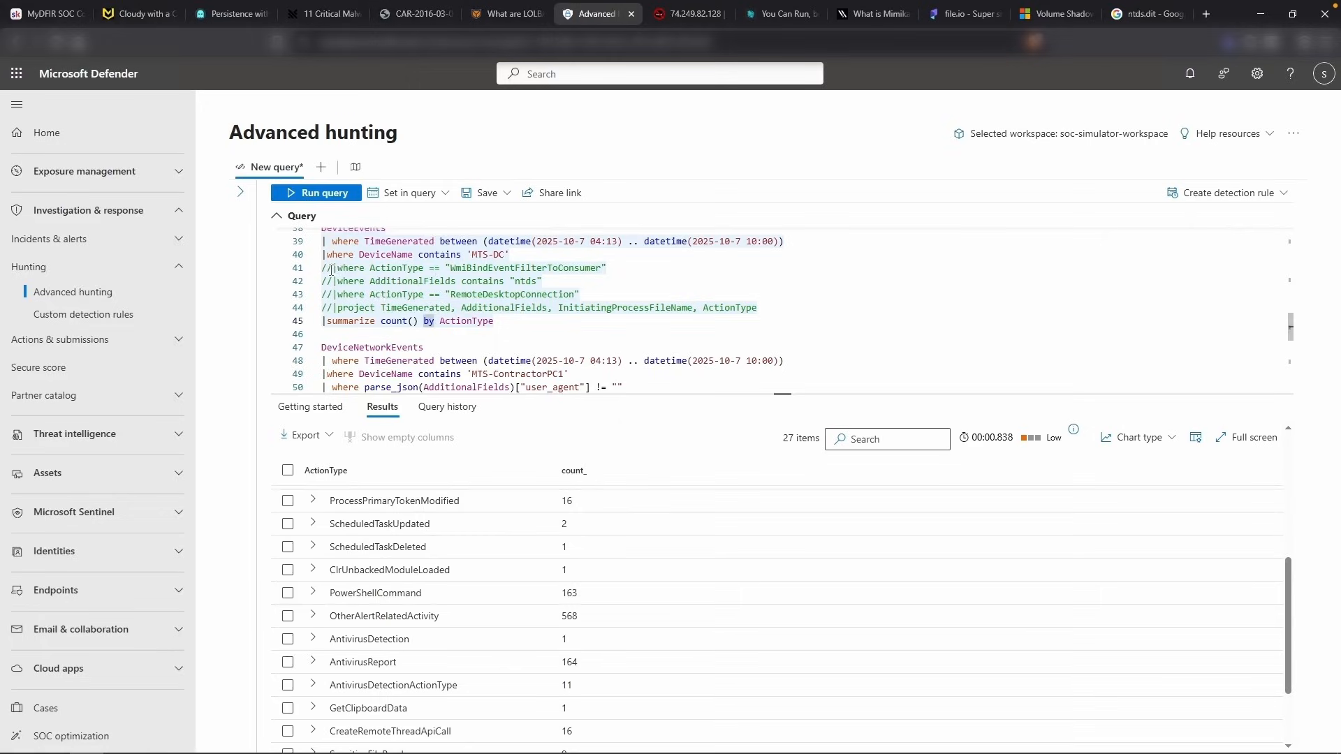
# Enable the DeviceEvents ActionType filter with the value "PowerShellCommand" and run the query
pyautogui.click(331, 270)
pyautogui.scroll(1, 419, 293)
pyautogui.press('BackSpace')
pyautogui.press('BackSpace')
pyautogui.doubleClick(517, 301)
pyautogui.write('PowerShellCo')
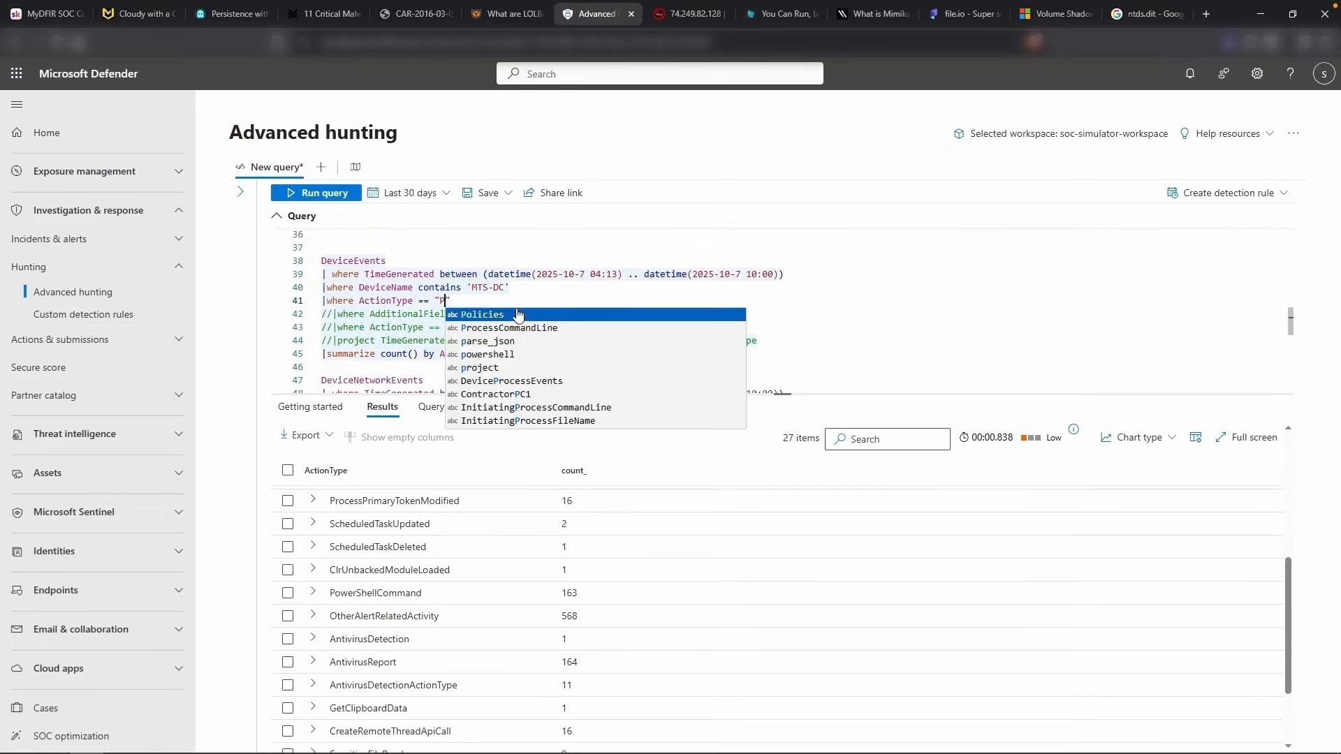
pyautogui.write('mmand')
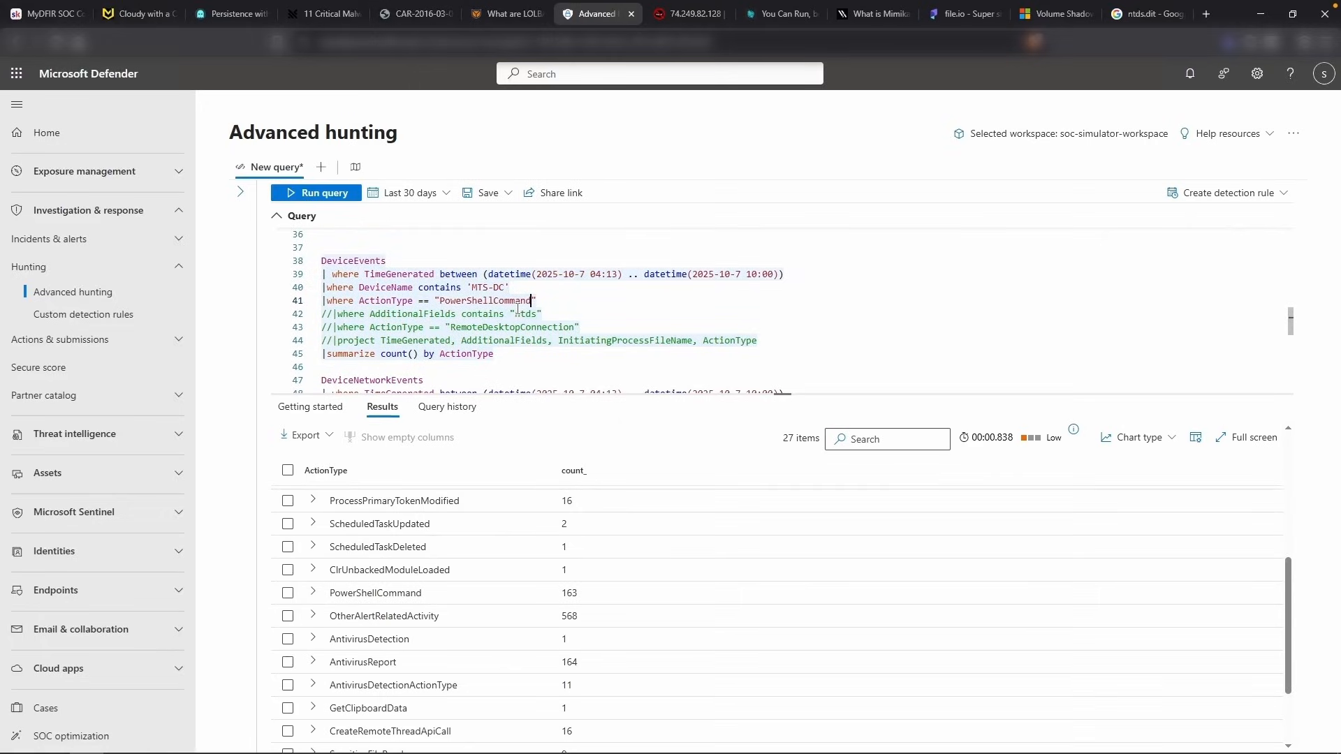
pyautogui.hotkey('shift', 'Return')
# Comment out the summarize line, re-enable the project line in the DeviceEvents query and run it
pyautogui.click(322, 354)
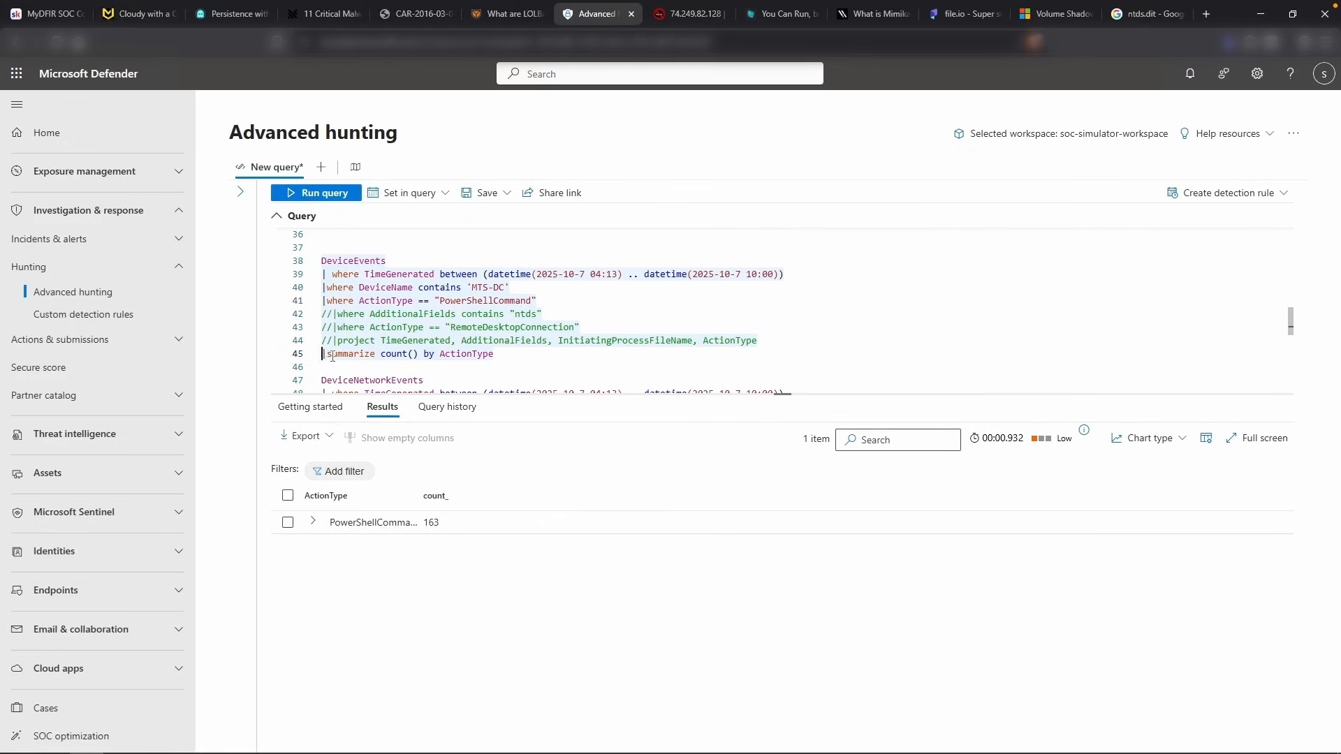
pyautogui.scroll(-1, 322, 354)
pyautogui.write('//')
pyautogui.hotkey('shift', 'Return')
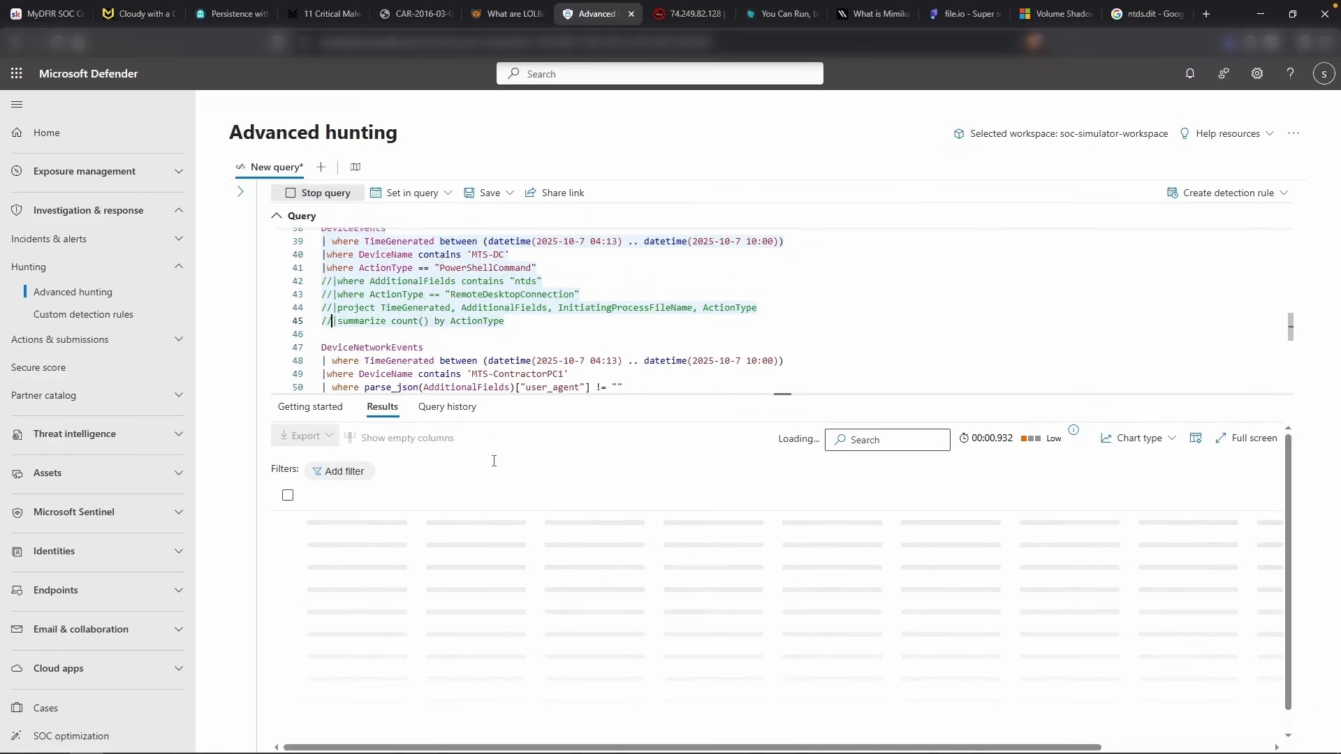
pyautogui.press('Up')
pyautogui.press('BackSpace')
pyautogui.press('BackSpace')
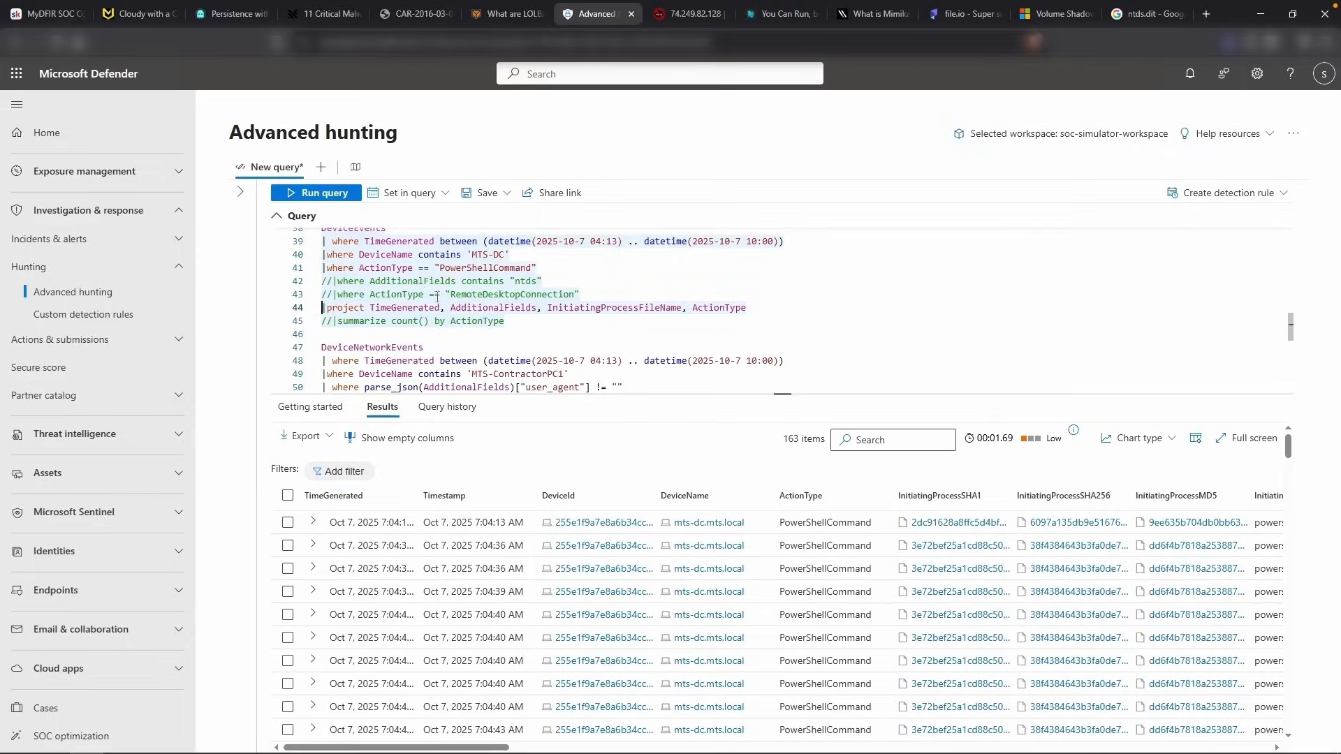
pyautogui.hotkey('shift', 'Return')
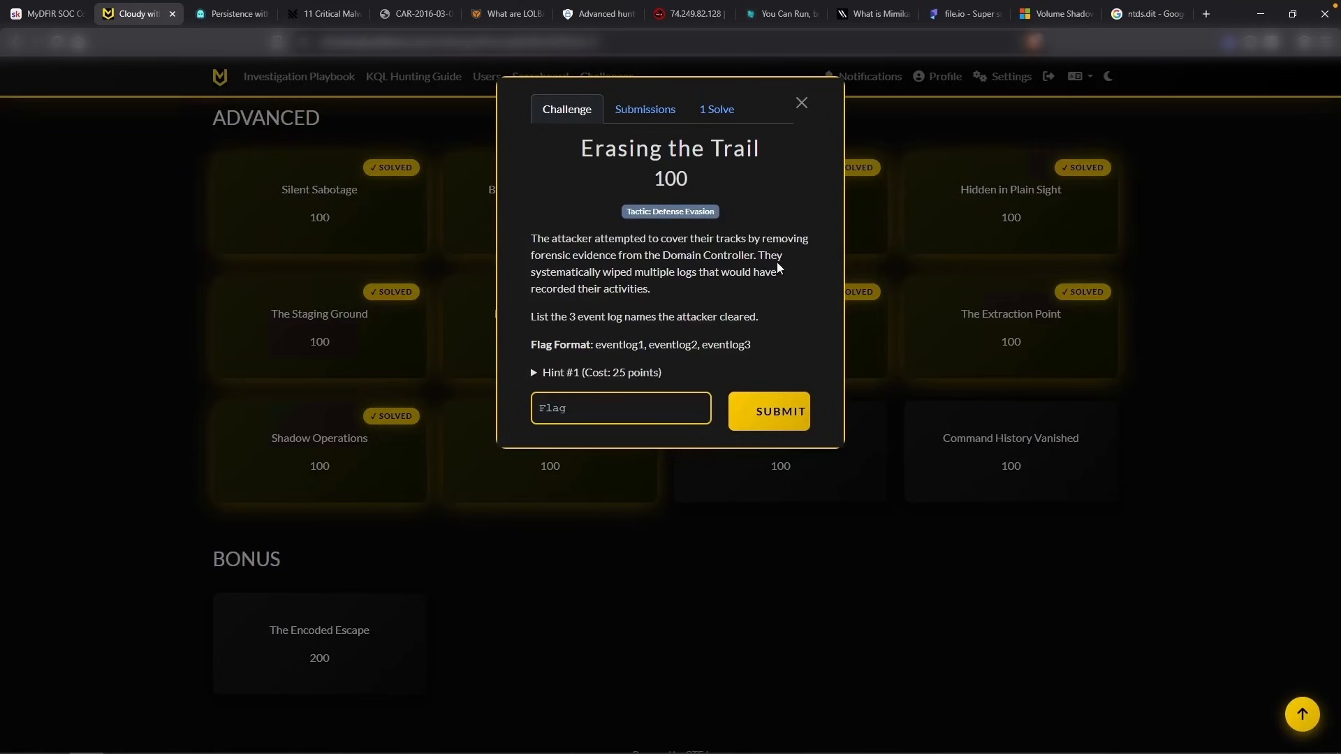
# Review the last timeline entries in Notepad and examine the PowerShell commands from 8:10 AM onward with AdditionalFields widened
pyautogui.hotkey('alt', 'Tab')
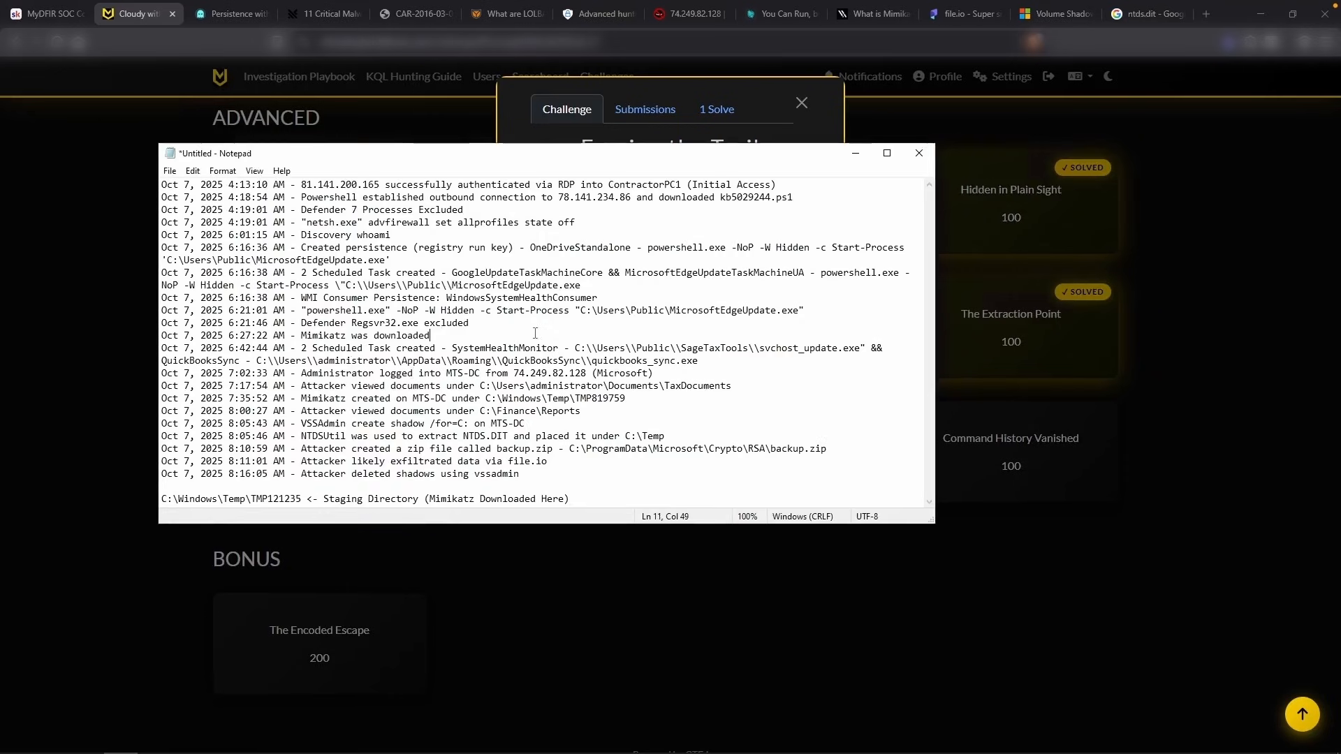
pyautogui.moveTo(419, 436); pyautogui.dragTo(465, 435)
pyautogui.moveTo(548, 462); pyautogui.dragTo(253, 464)
pyautogui.click(280, 451)
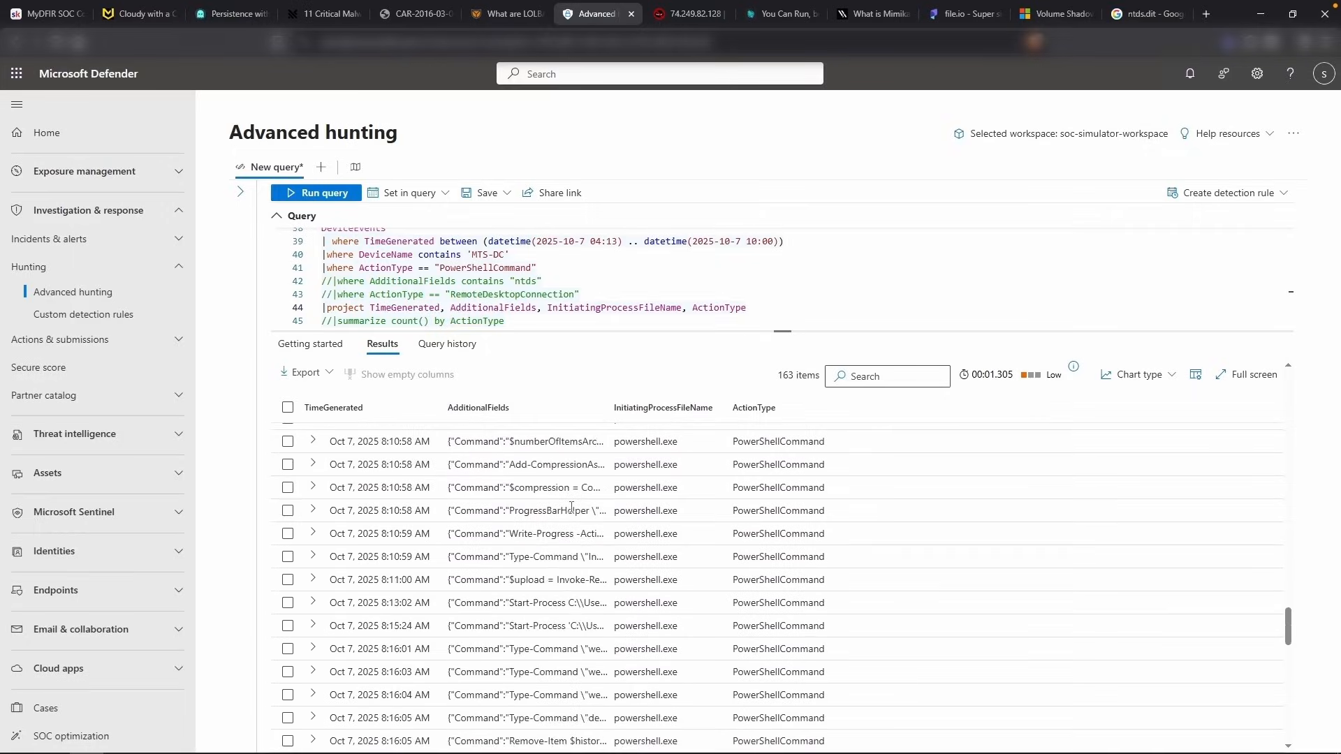
pyautogui.scroll(-3, 571, 507)
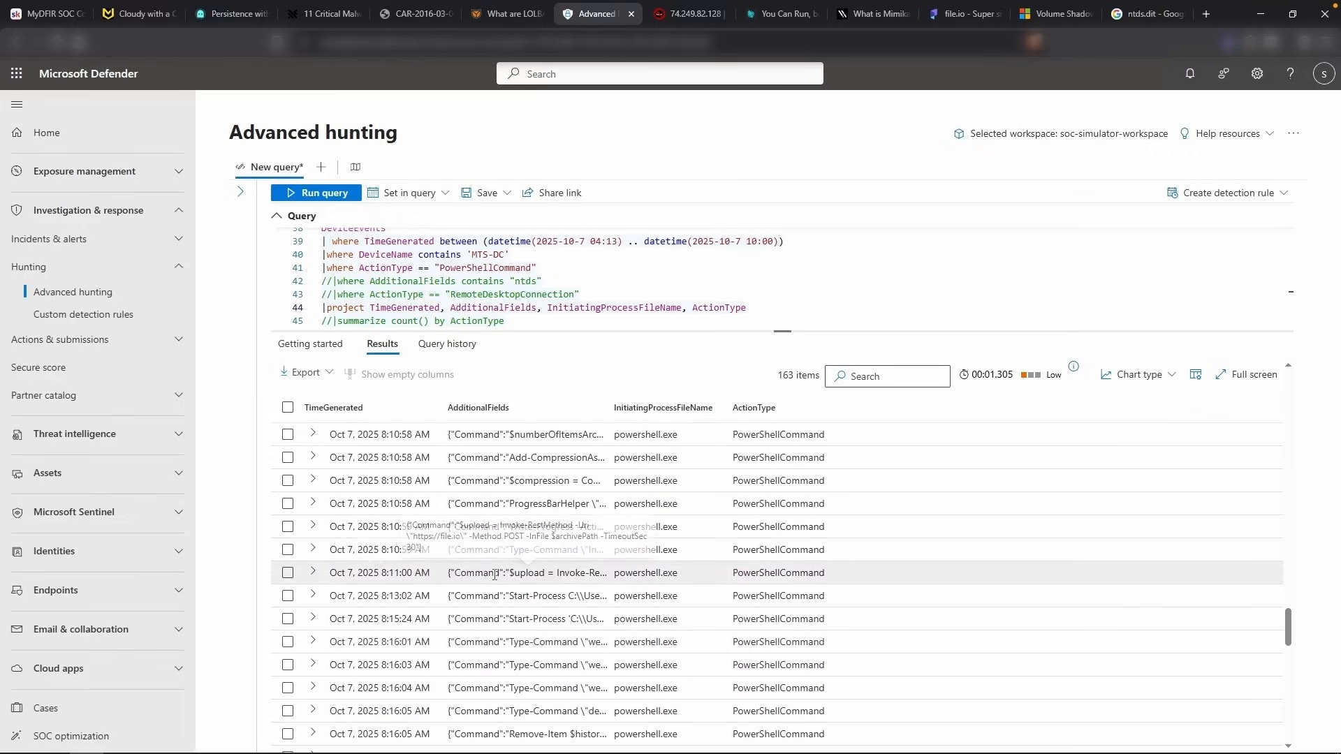
pyautogui.moveTo(615, 407); pyautogui.dragTo(766, 407)
pyautogui.scroll(-1, 410, 597)
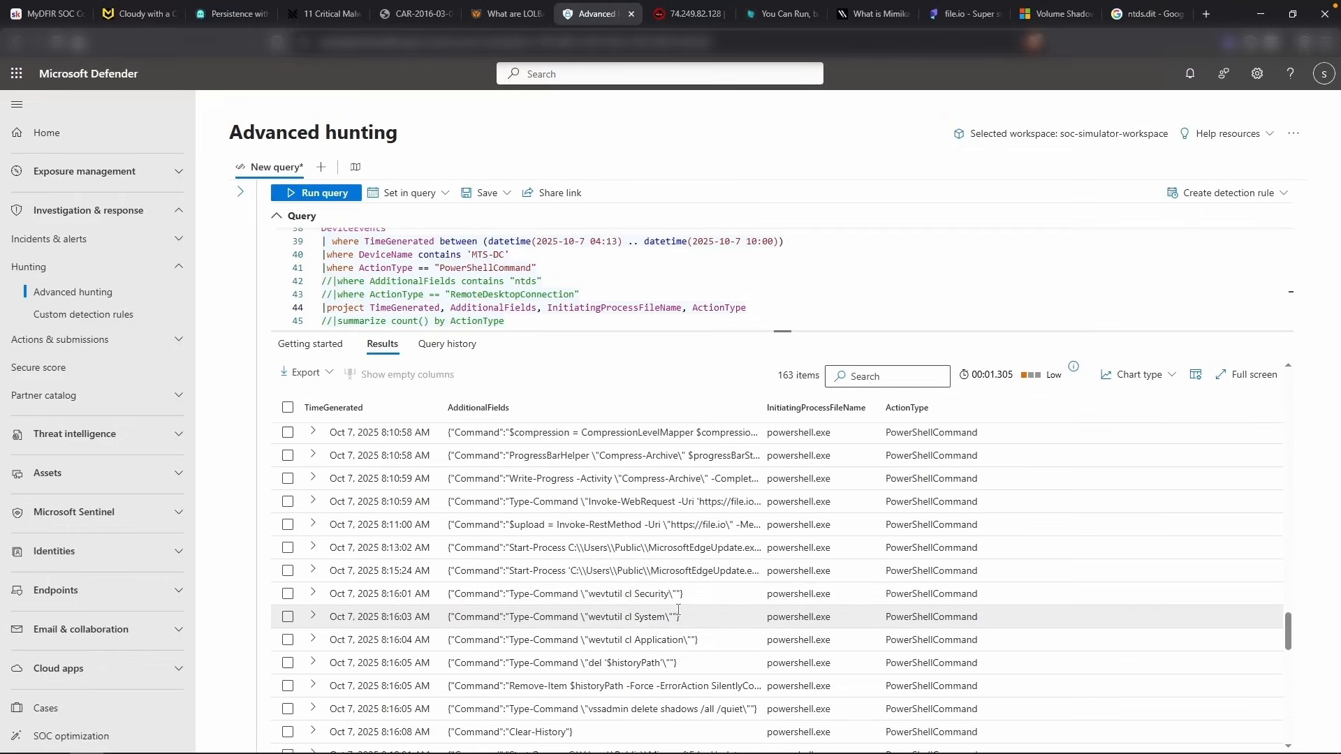
# Submit "Security, System, Application" as the flag for Erasing the Trail and close the challenge
pyautogui.click(136, 13)
pyautogui.write('Securi')
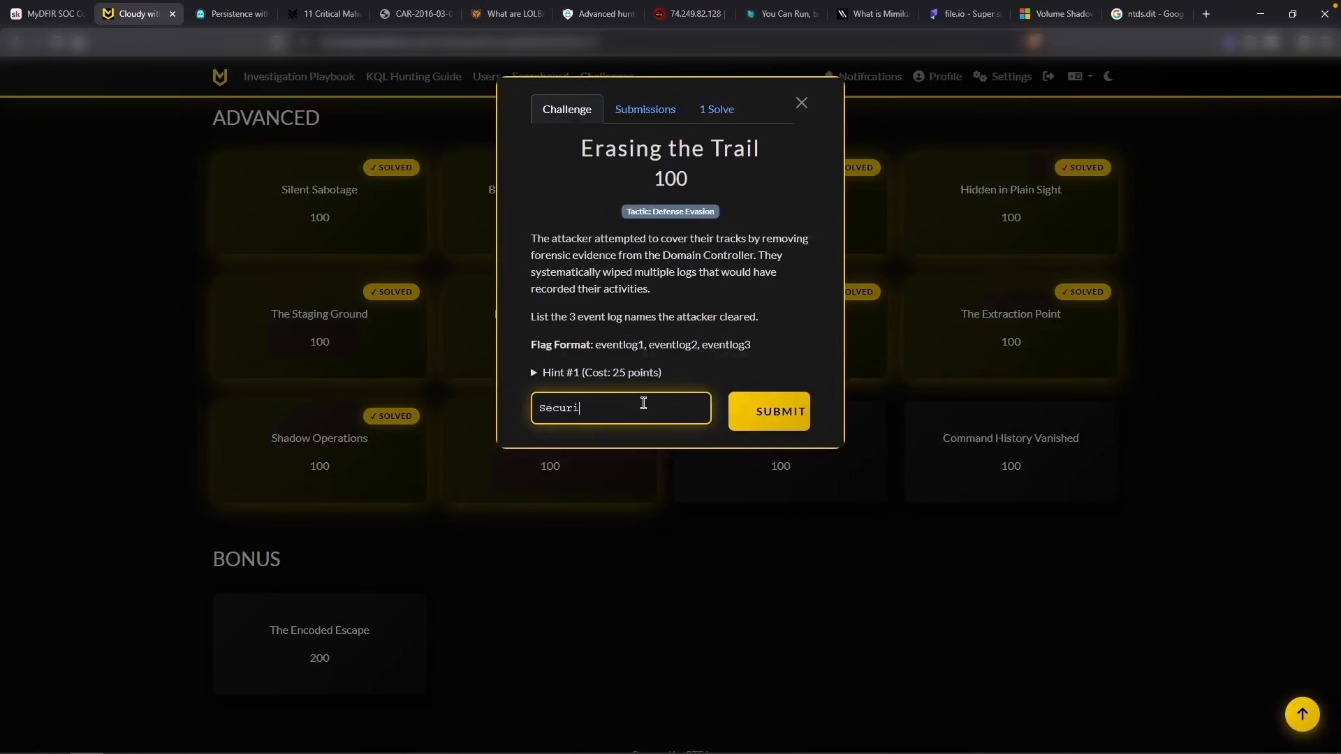
pyautogui.write('ty, System, Application')
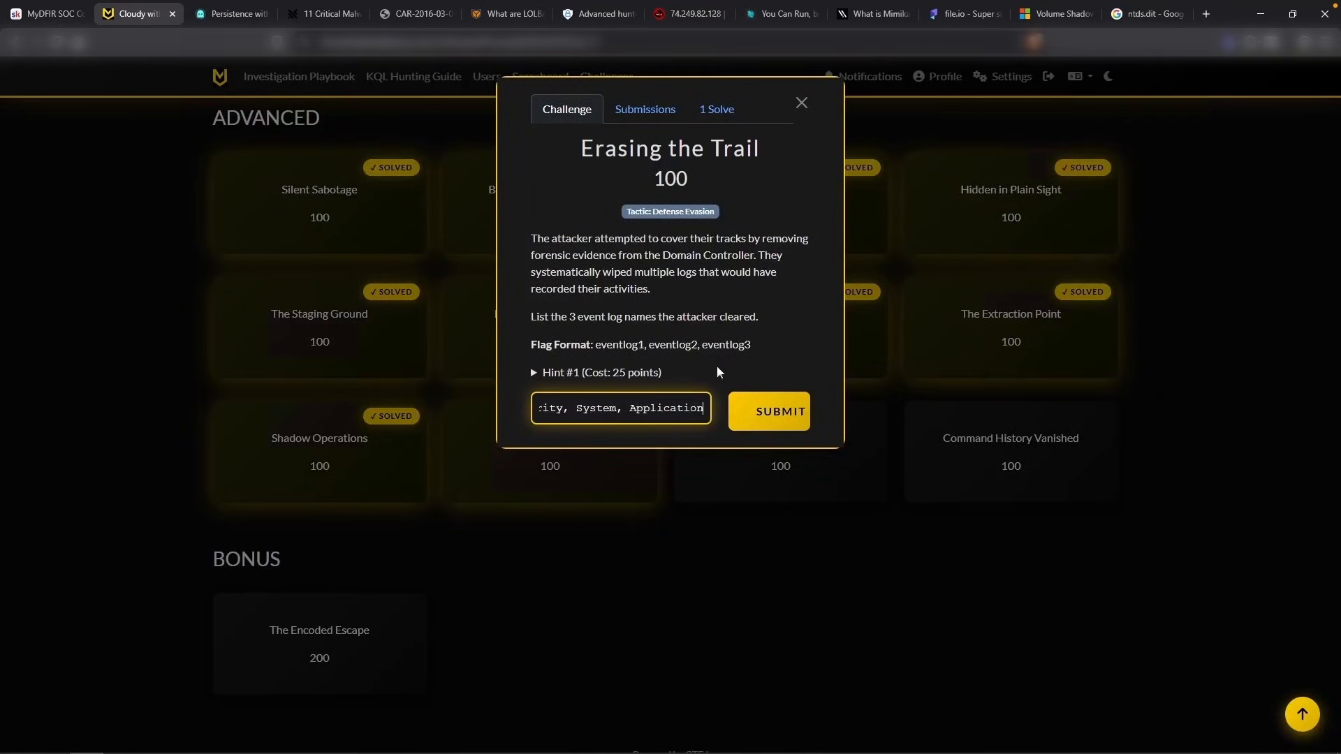
pyautogui.click(746, 405)
pyautogui.click(897, 443)
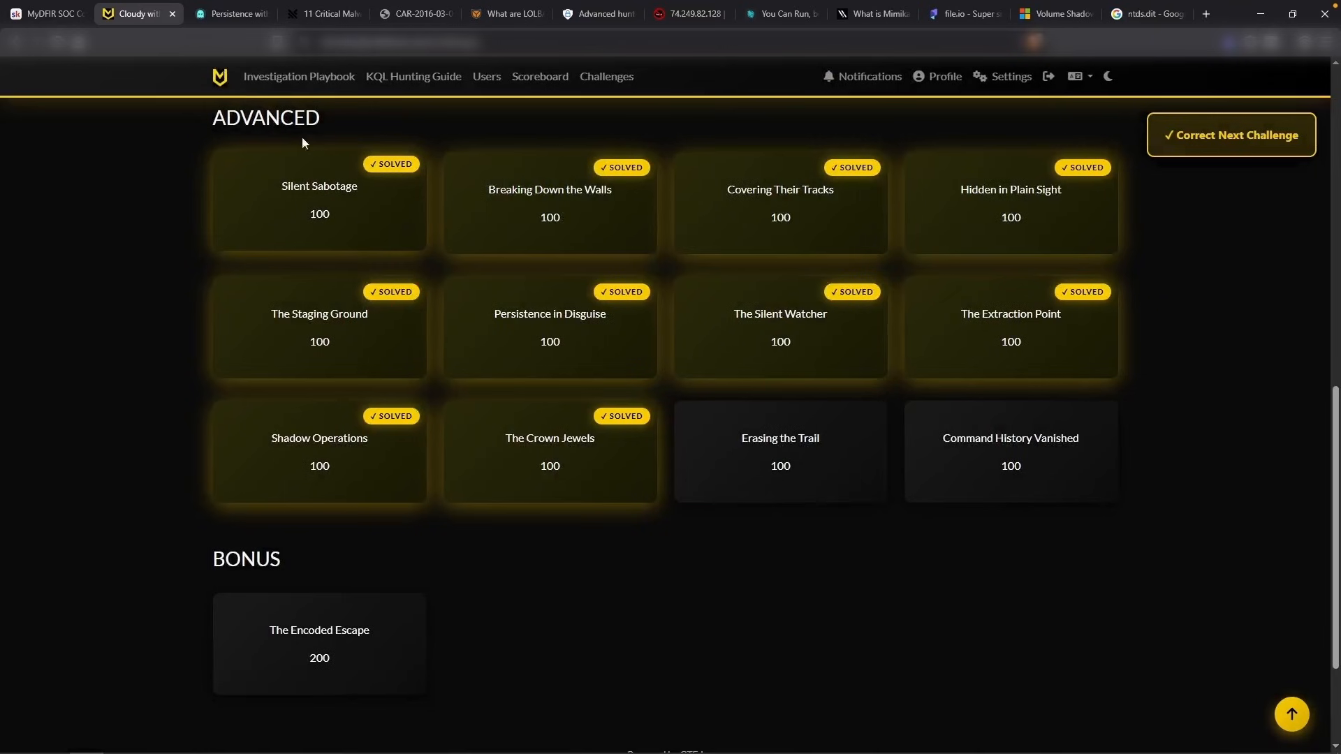
# Copy the "wevtutil cl Security" record's time and log in the Notepad timeline that the Security, Application and System event logs were cleared
pyautogui.click(597, 14)
pyautogui.moveTo(431, 595); pyautogui.dragTo(329, 595)
pyautogui.tripleClick(1025, 547)
pyautogui.hotkey('ctrl', 'c')
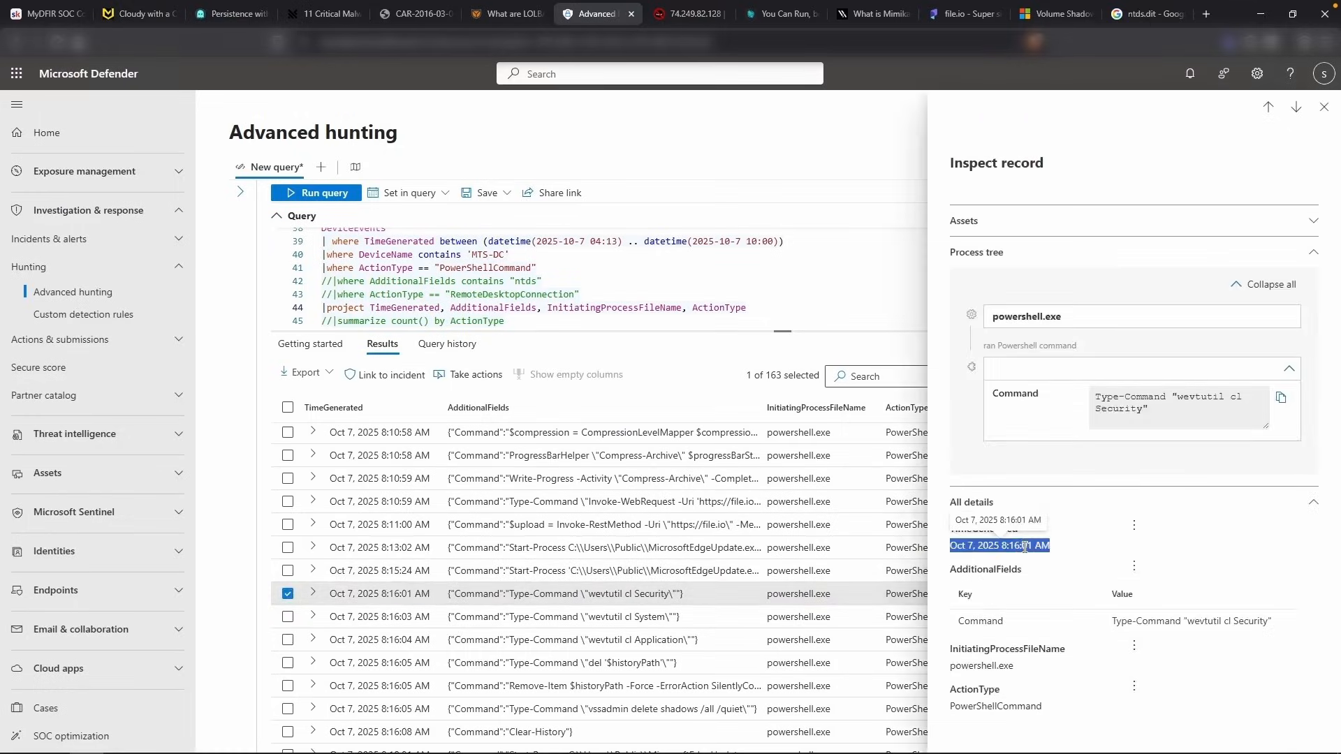
pyautogui.hotkey('alt', 'Tab')
pyautogui.press('Return')
pyautogui.hotkey('ctrl', 'v')
pyautogui.write('- Attack')
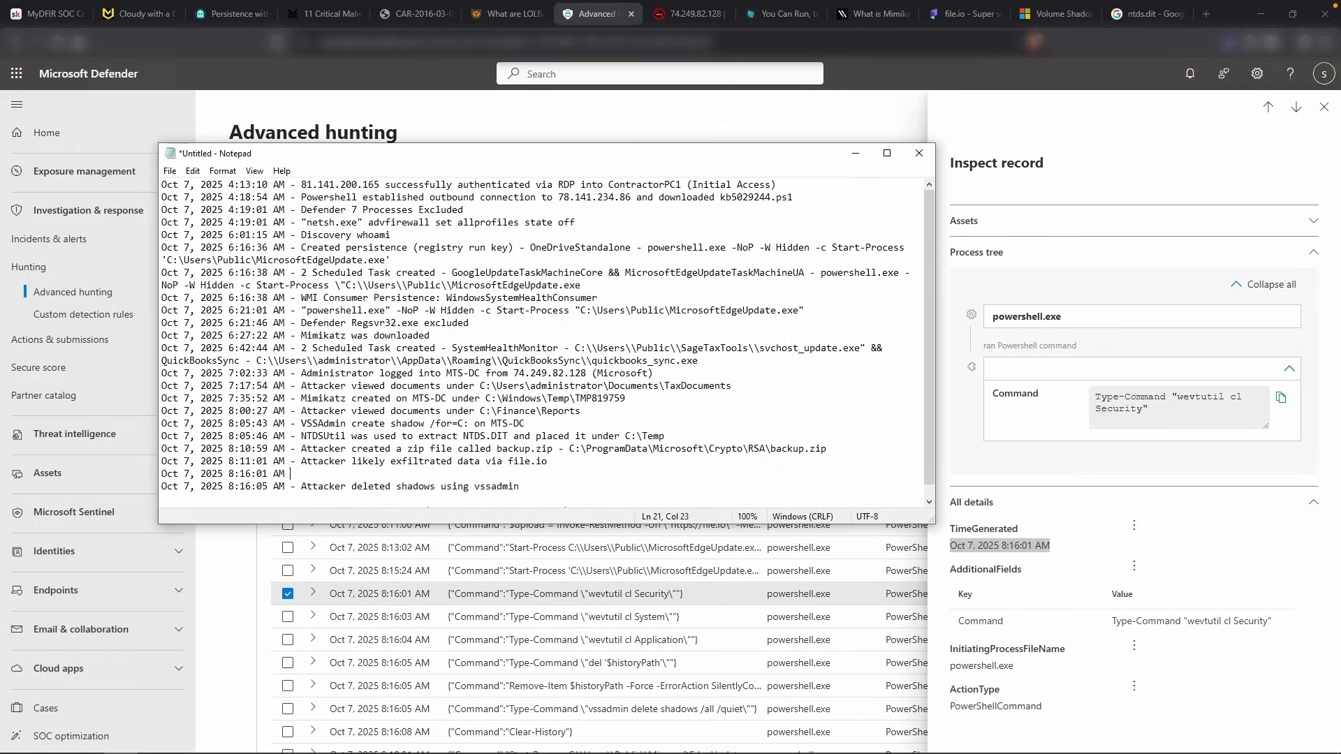
pyautogui.write('ed cleared EventLog Security, Application, System')
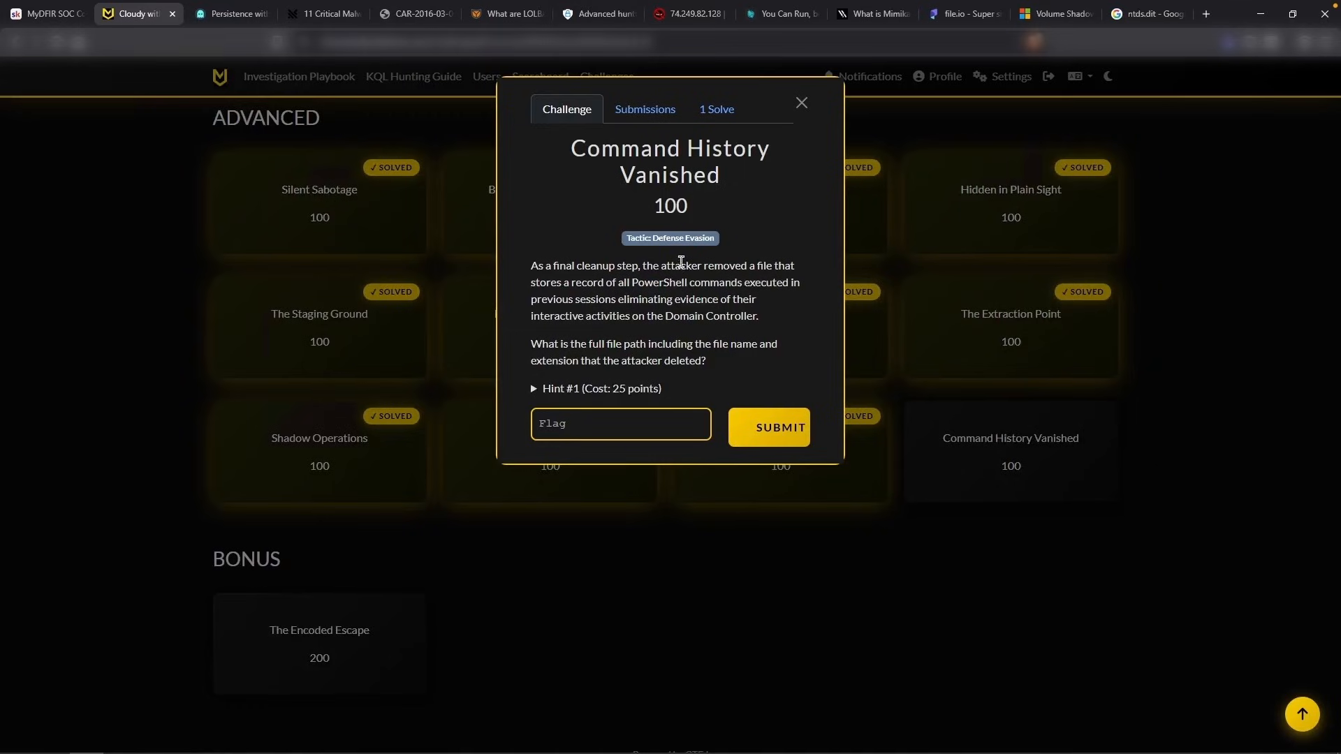
# Inspect the PowerShell records for del '$historyPath', Remove-Item $historyPath and Clear-History to look for the deleted history file's path
pyautogui.click(602, 14)
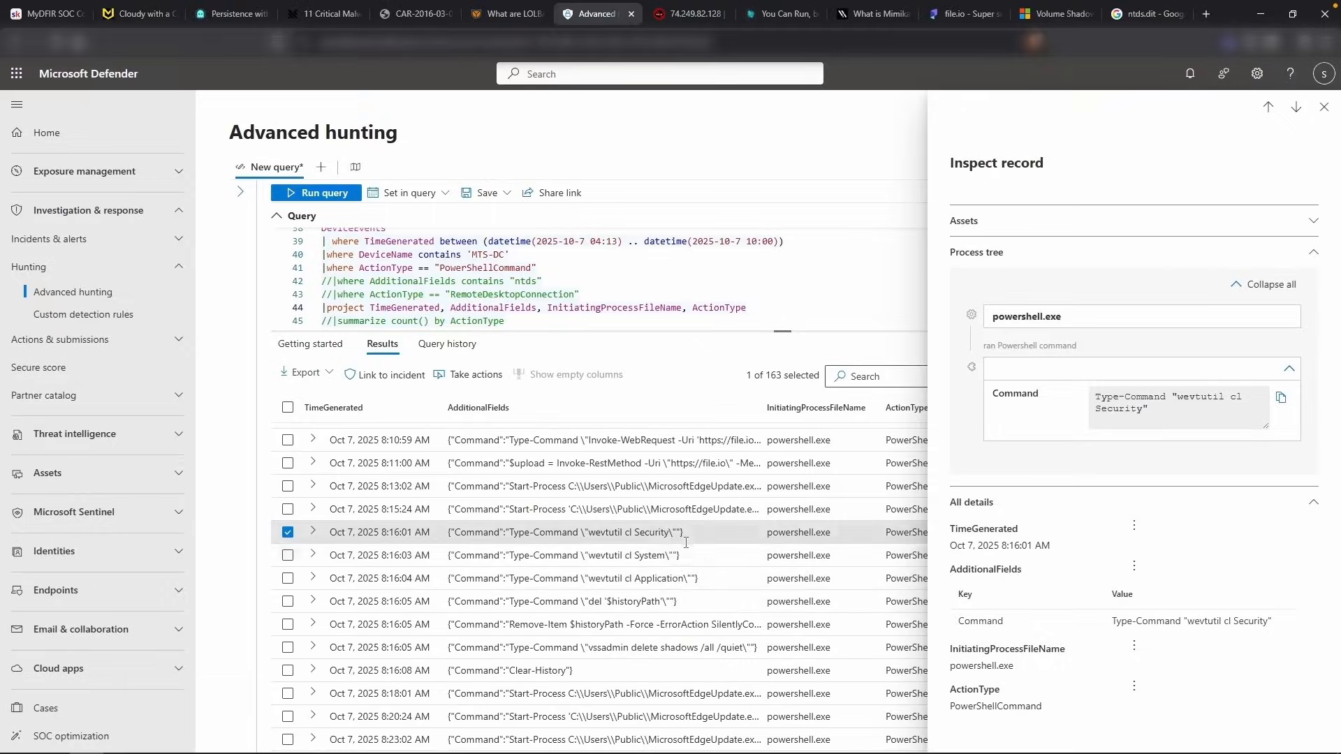
pyautogui.click(683, 604)
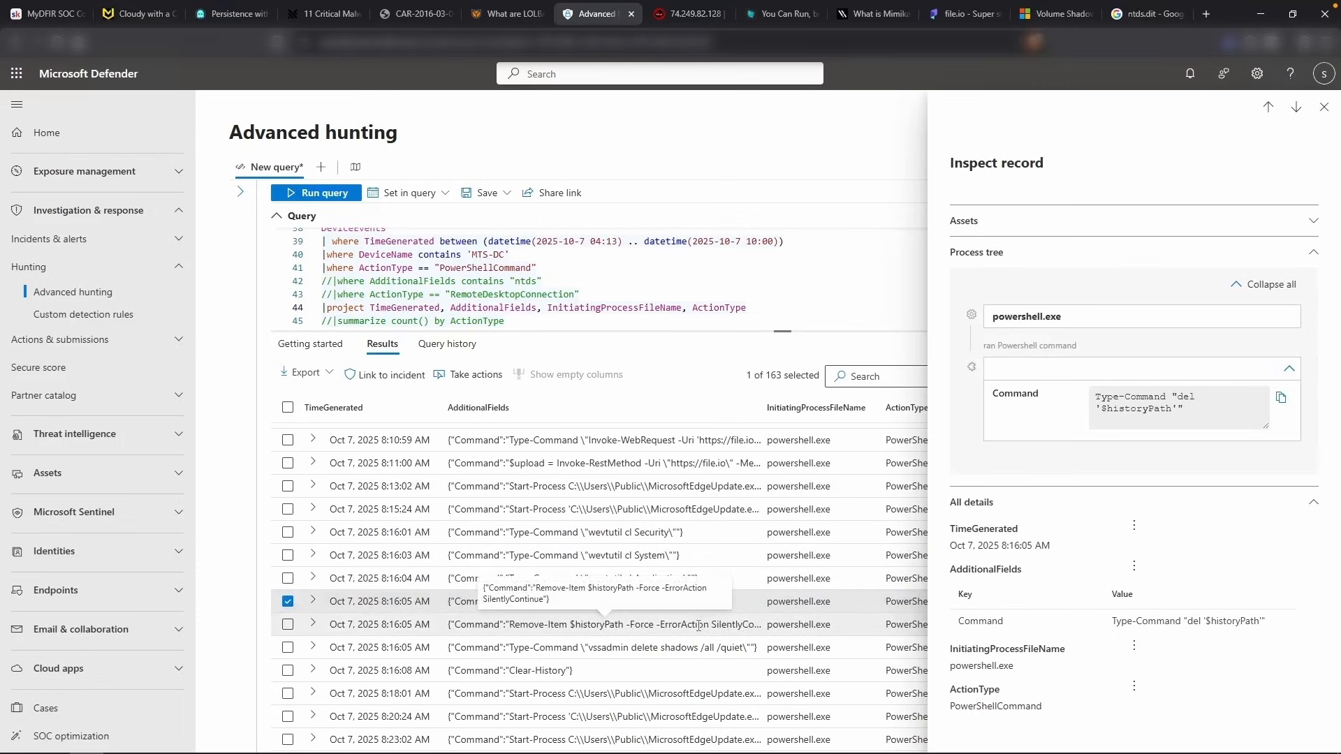
pyautogui.click(602, 624)
pyautogui.click(594, 668)
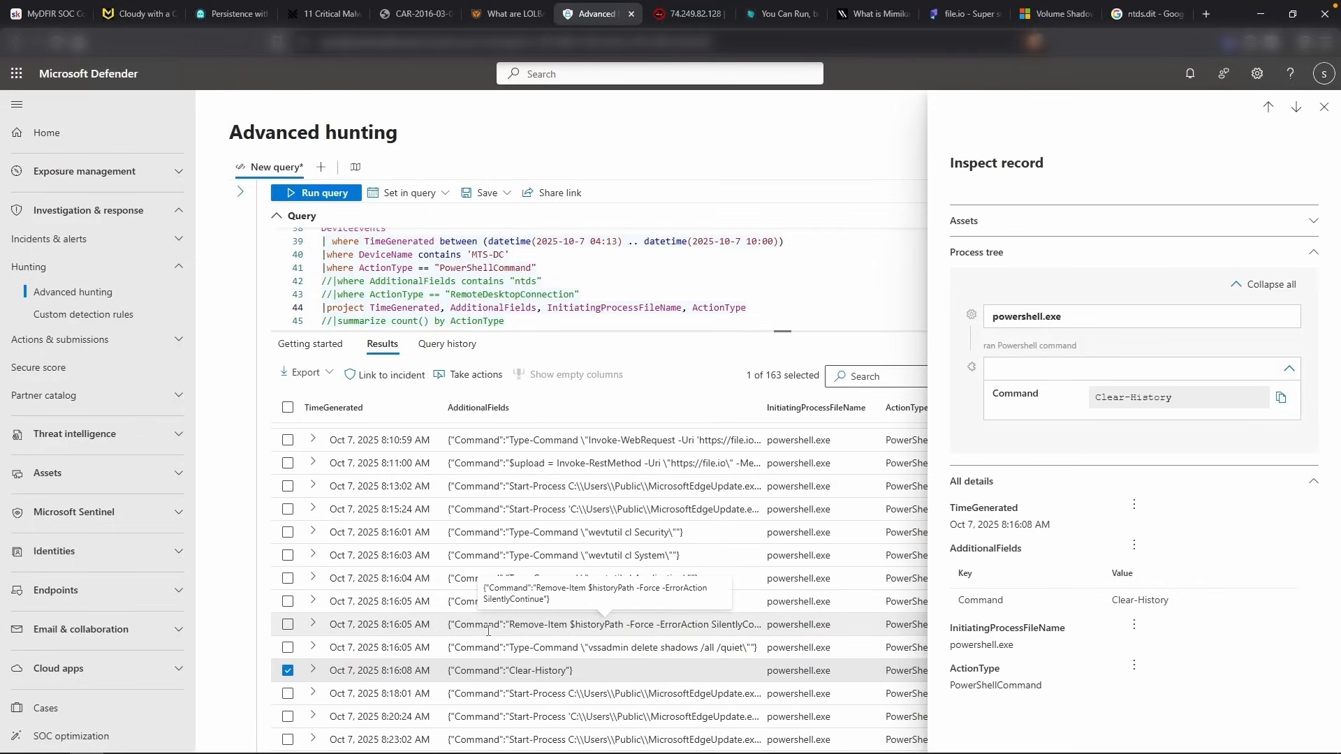
# Set the FileName filter of the MTS-DC DeviceFileEvents query to "consolehost" and run it
pyautogui.moveTo(782, 331); pyautogui.dragTo(778, 396)
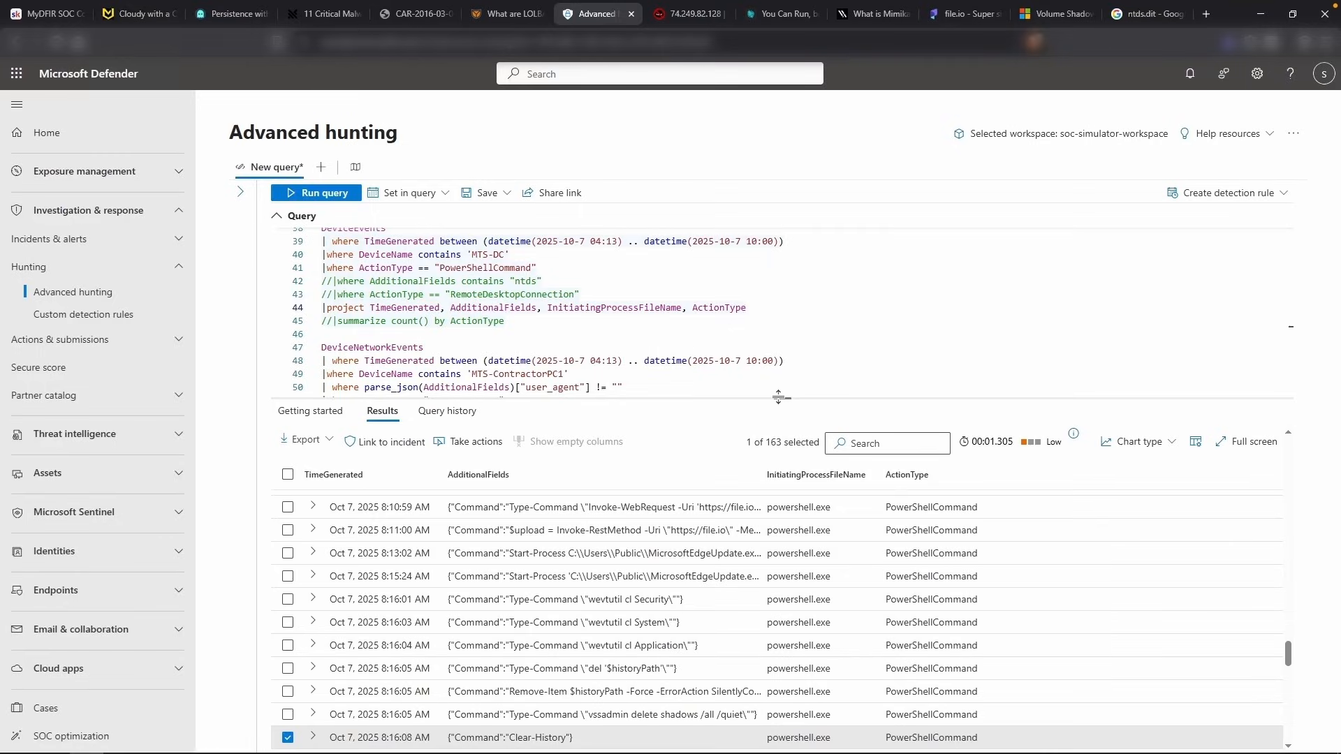
pyautogui.scroll(3, 558, 314)
pyautogui.click(370, 260)
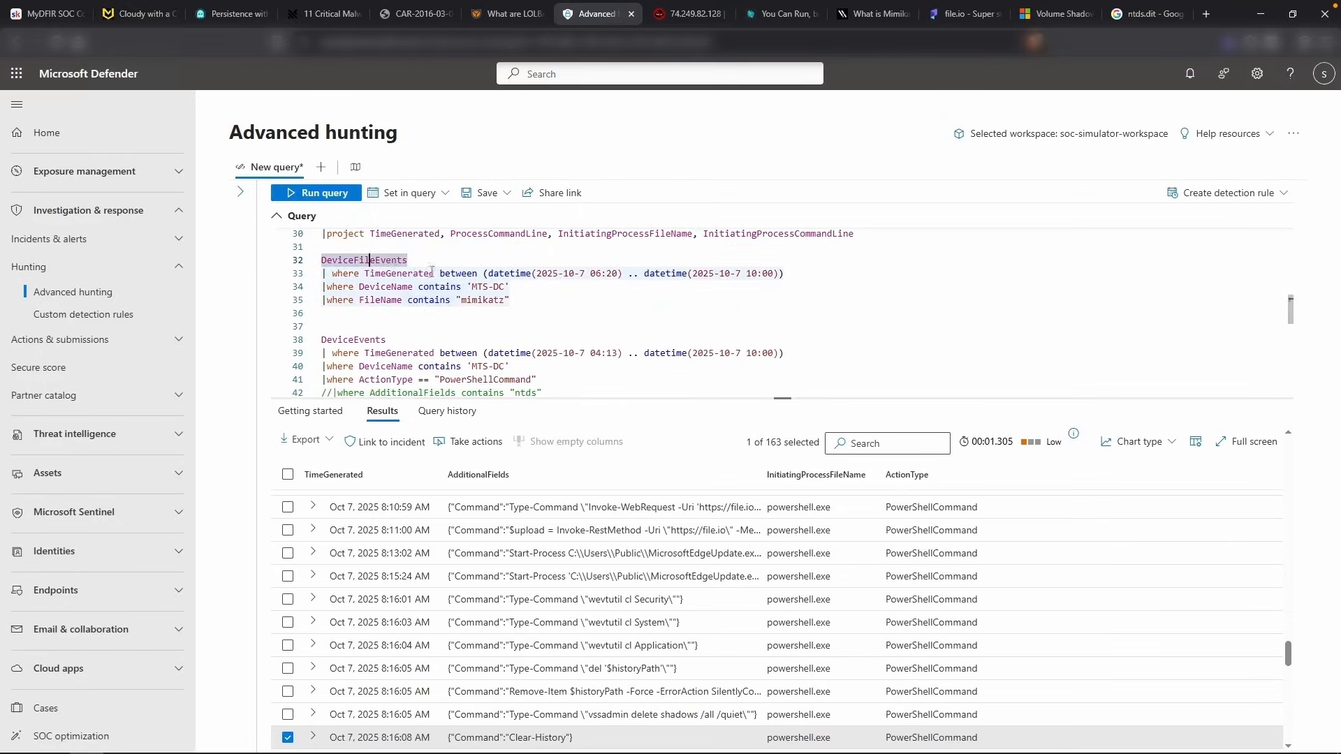
pyautogui.doubleClick(499, 300)
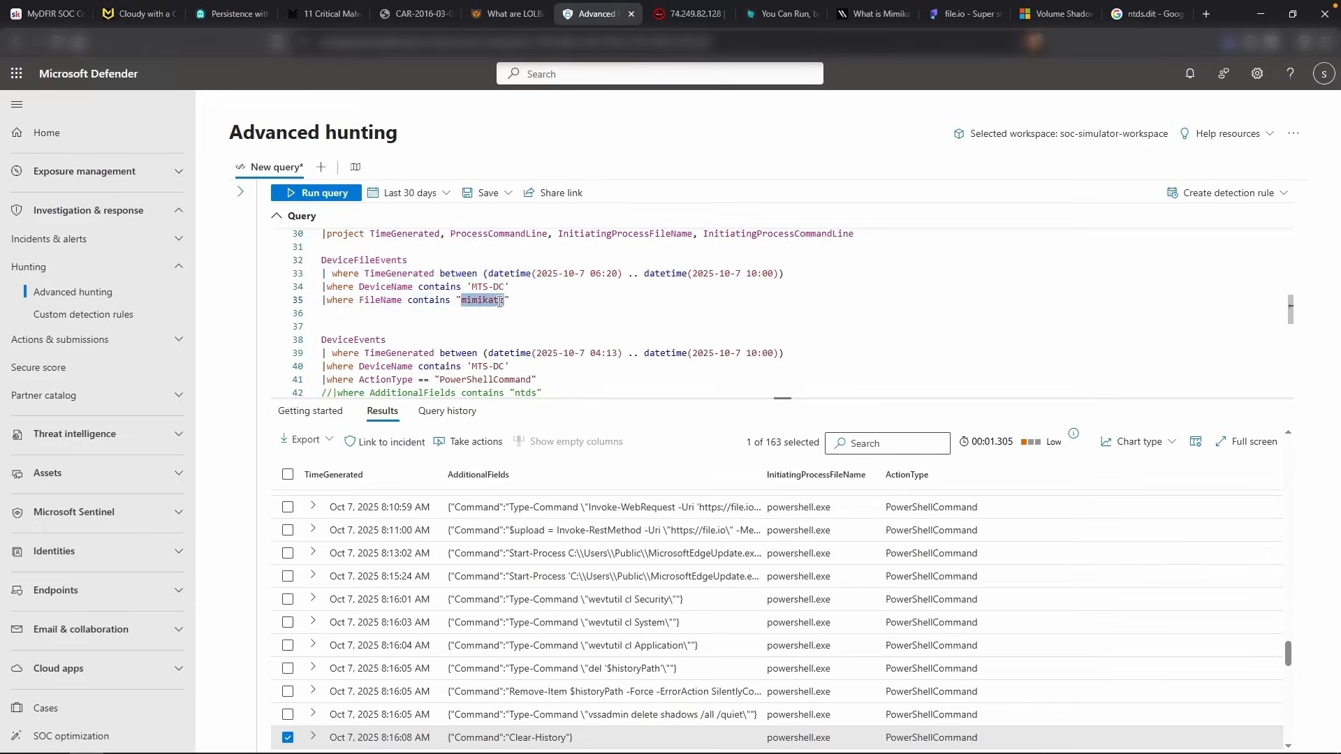
pyautogui.write('console')
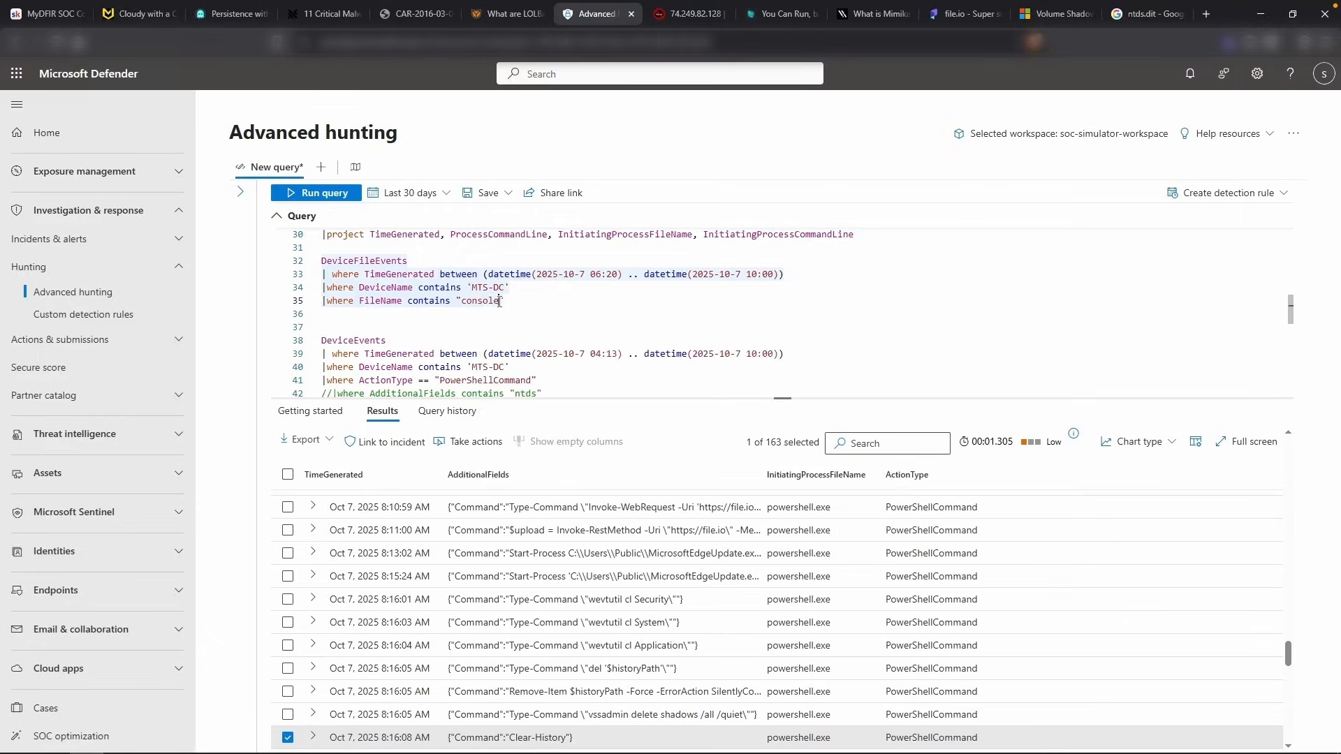
pyautogui.write('host')
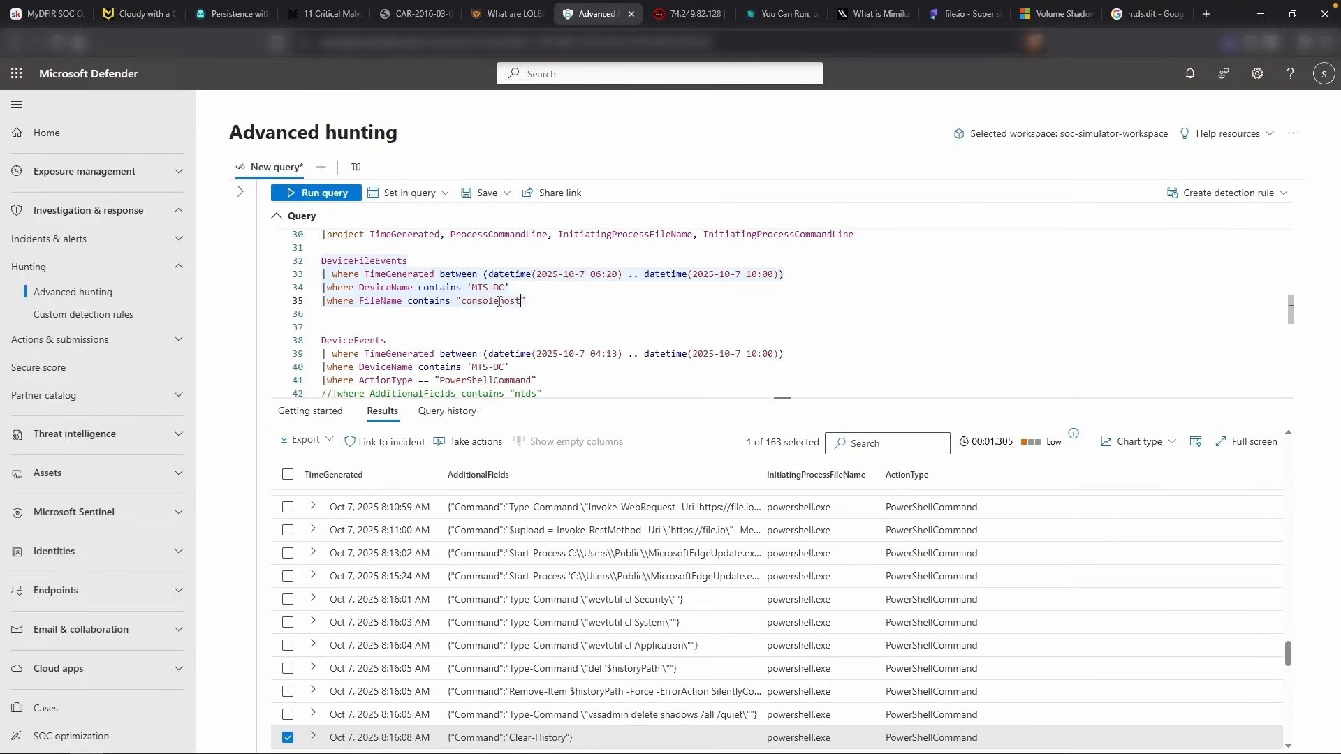
pyautogui.hotkey('shift', 'Return')
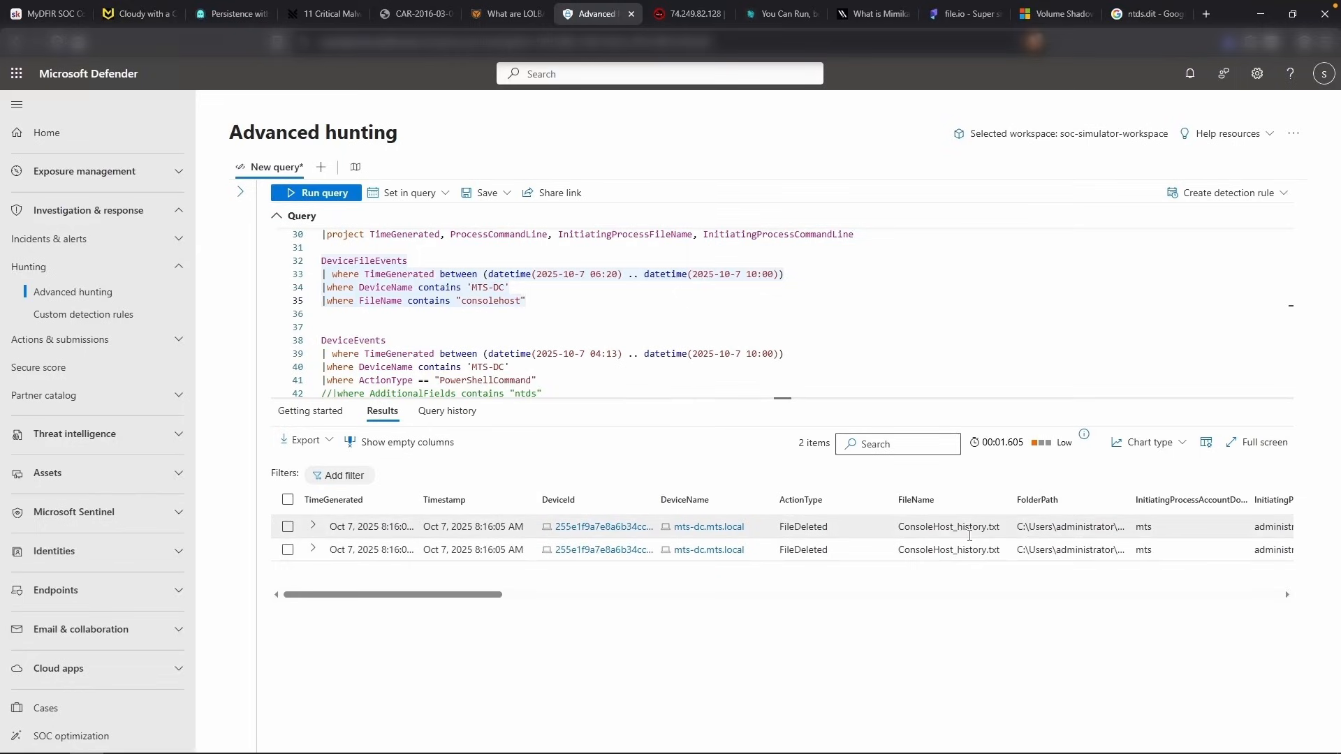
# Copy the deleted ConsoleHost_history.txt record's FolderPath, submit it as the flag for Command History Vanished and close the challenge
pyautogui.moveTo(424, 510); pyautogui.dragTo(445, 509)
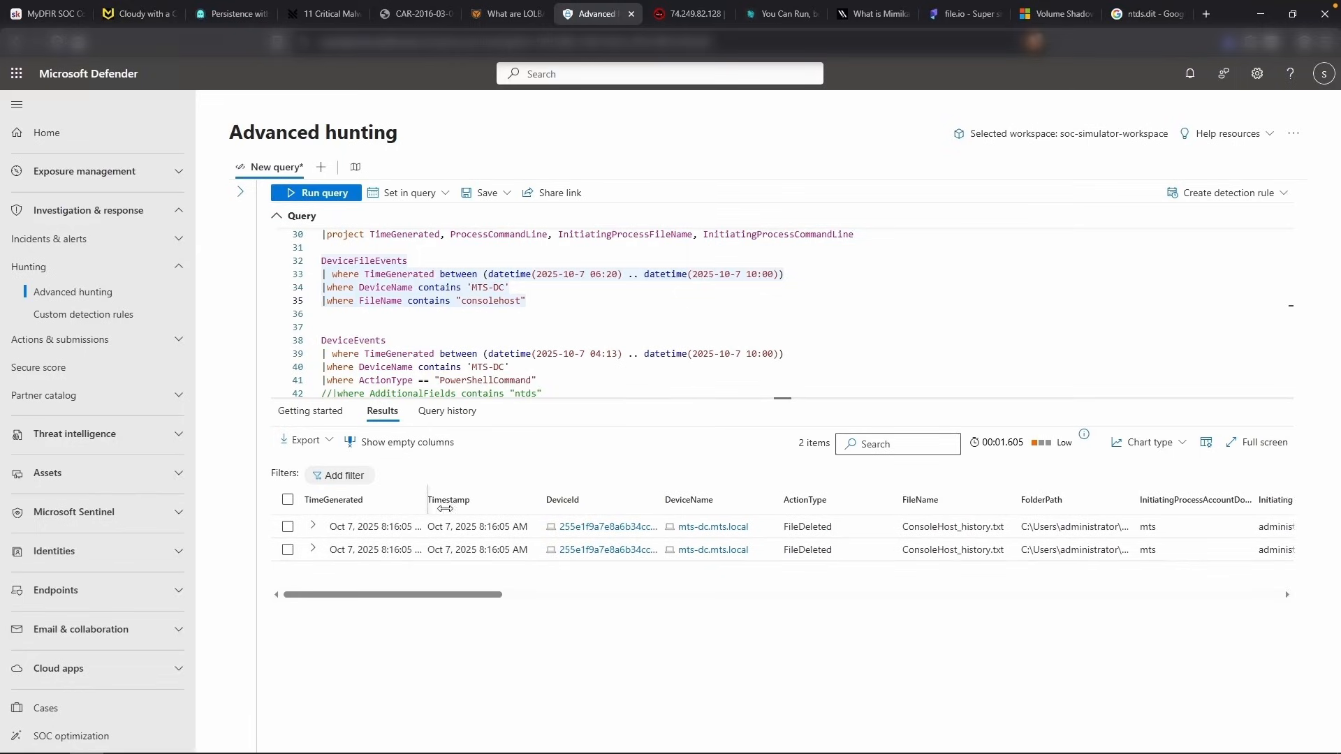
pyautogui.hscroll(3, 737, 524)
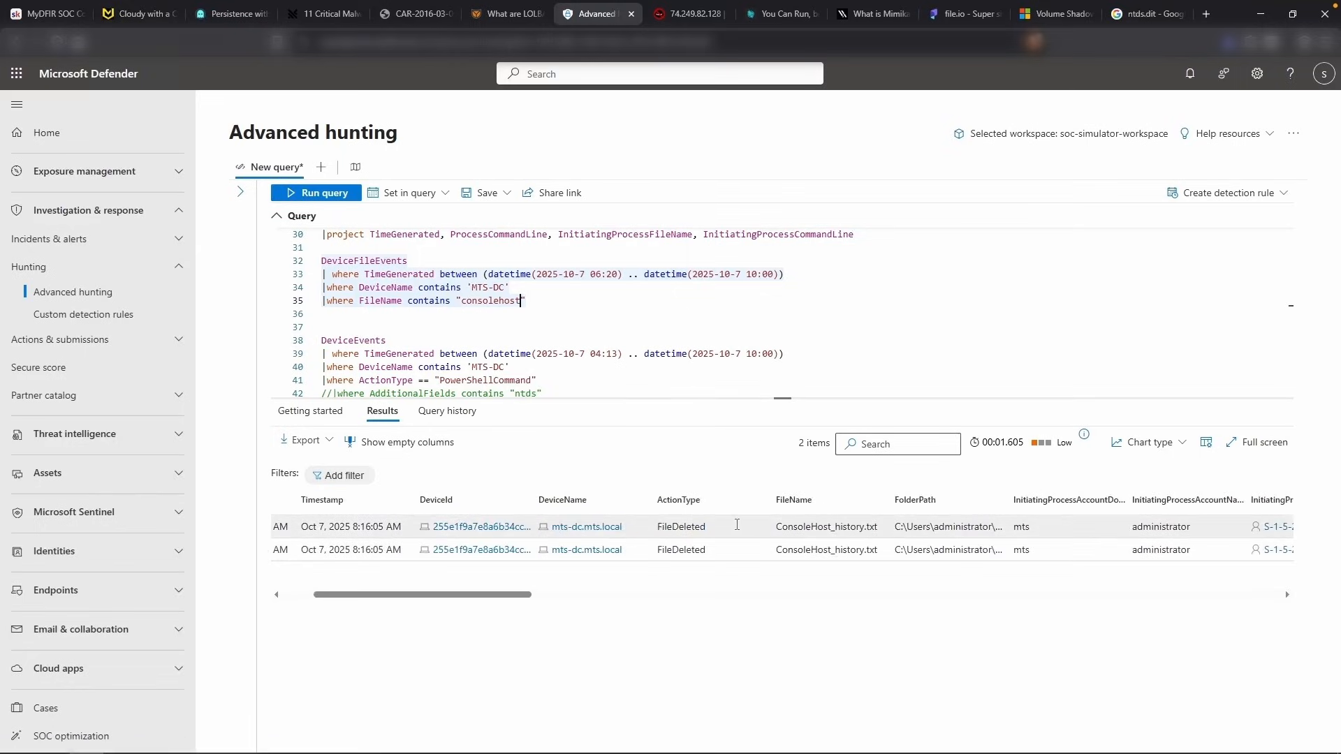
pyautogui.click(949, 518)
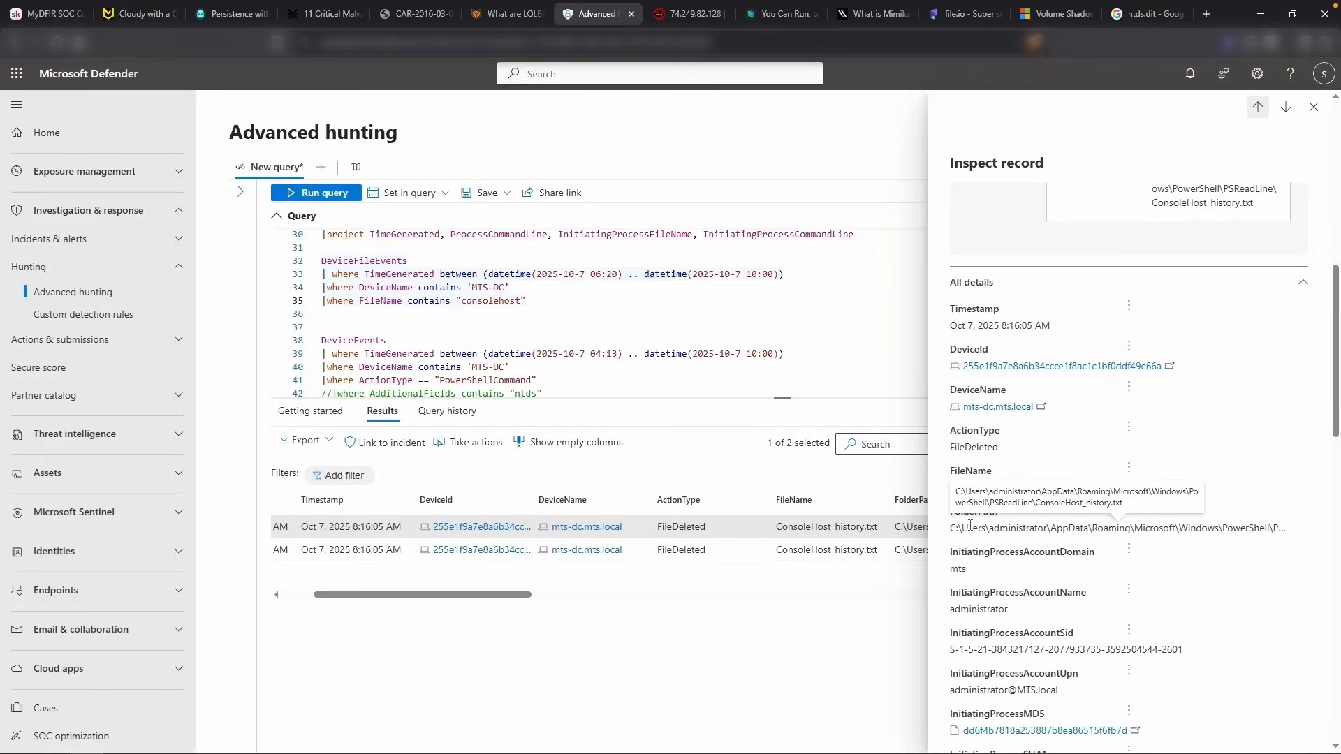
pyautogui.tripleClick(970, 528)
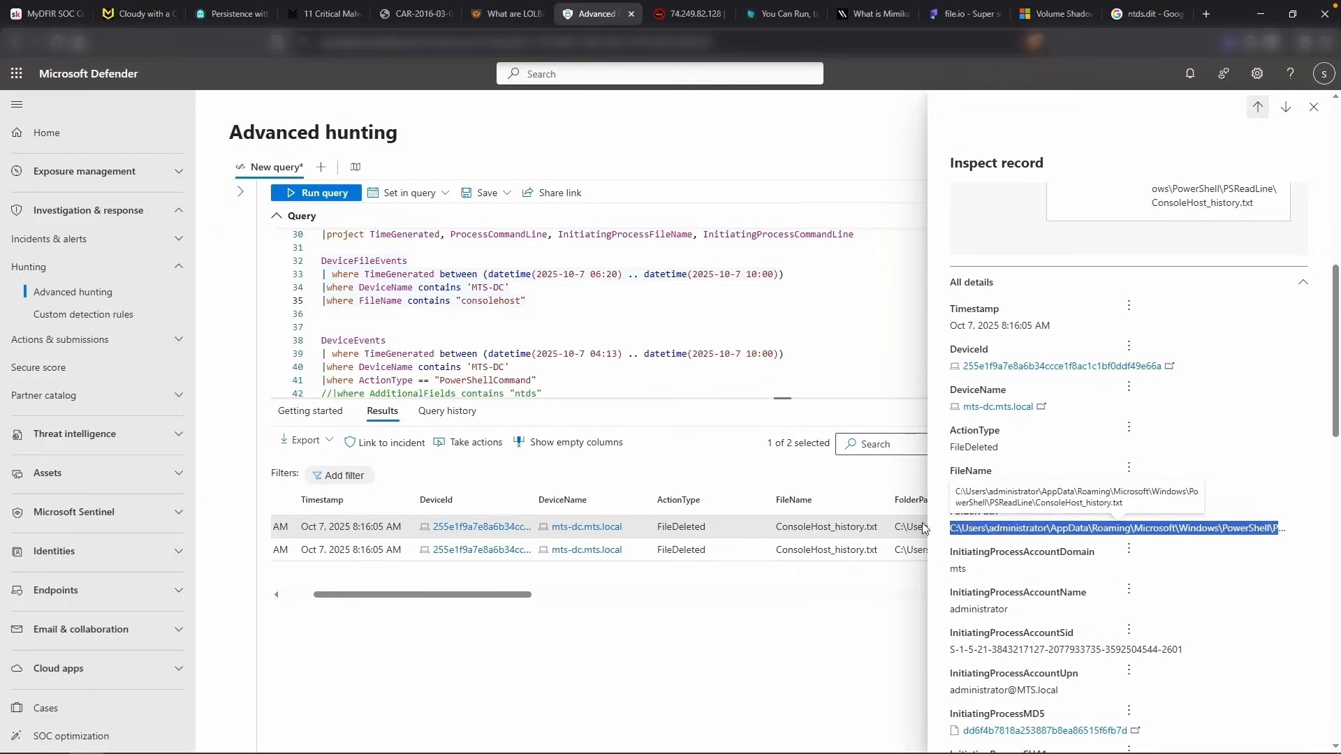
pyautogui.hotkey('ctrl', '2')
pyautogui.write('C:\\Users\\Administrator\\AppData\\Roaming\\Microsoft\\Windows\\PowerShell\\PSReadLine\\ConsoleHost_history.txt')
pyautogui.click(766, 426)
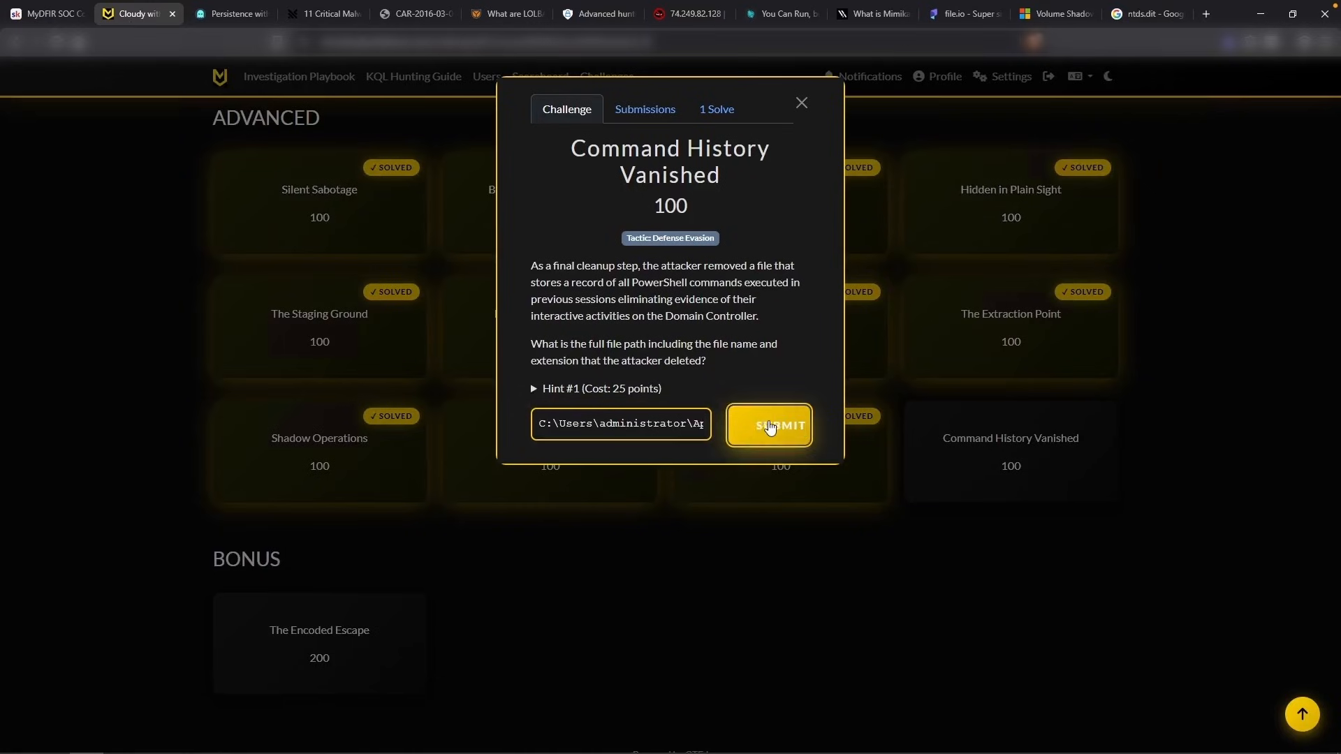
pyautogui.click(1212, 454)
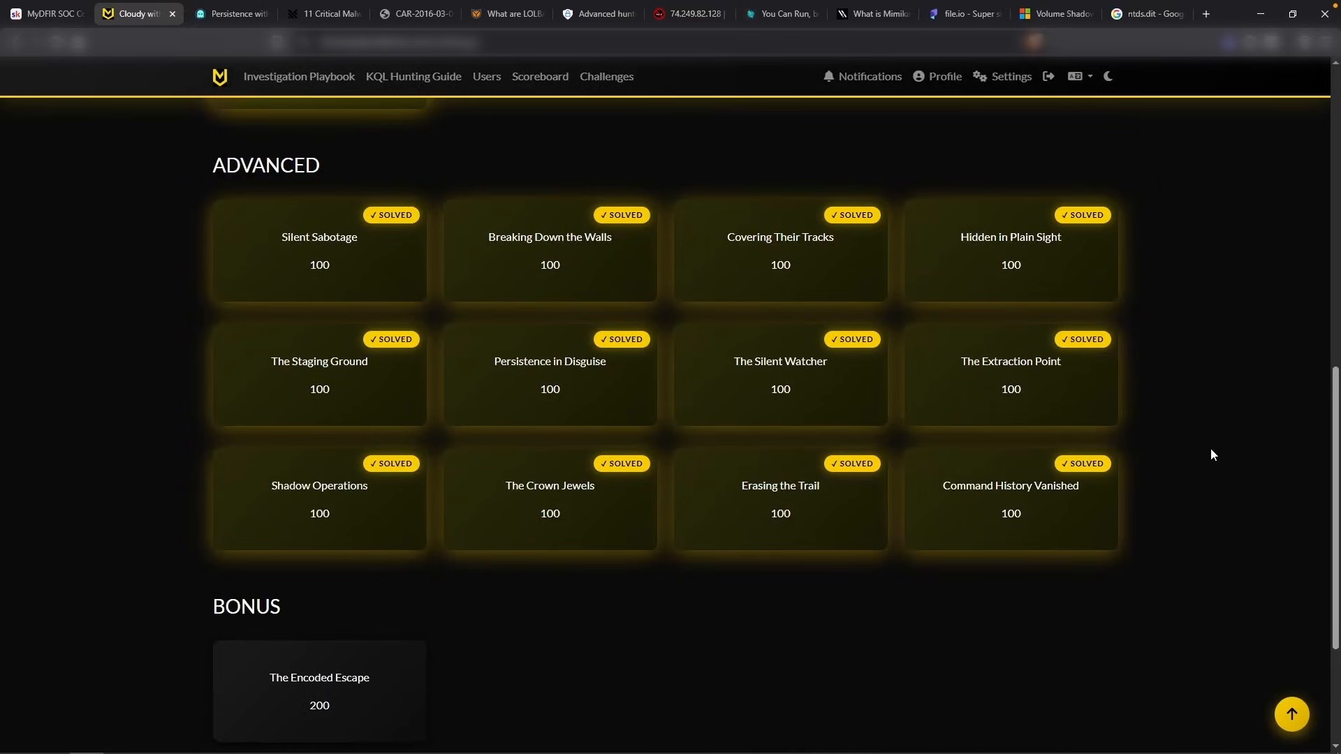
# Read the bonus challenge The Encoded Escape and close it
pyautogui.scroll(-1, 1211, 454)
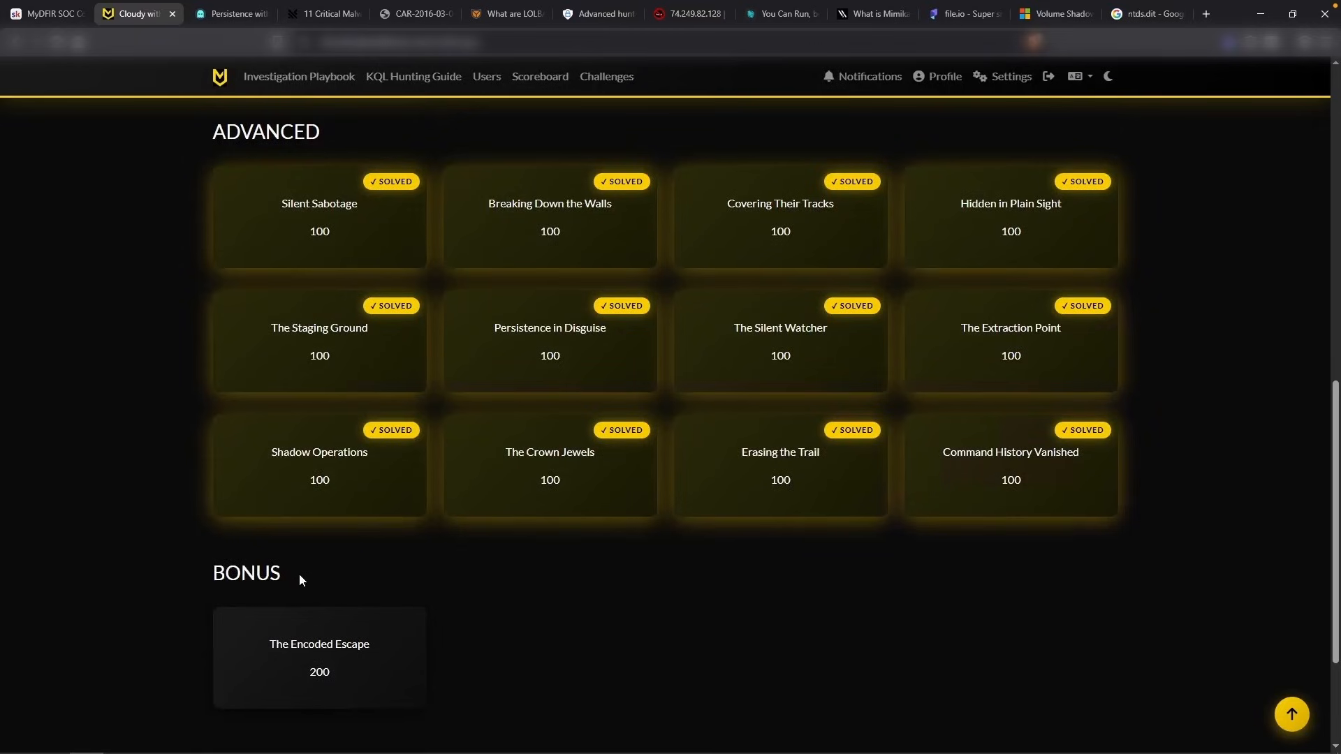
pyautogui.click(320, 628)
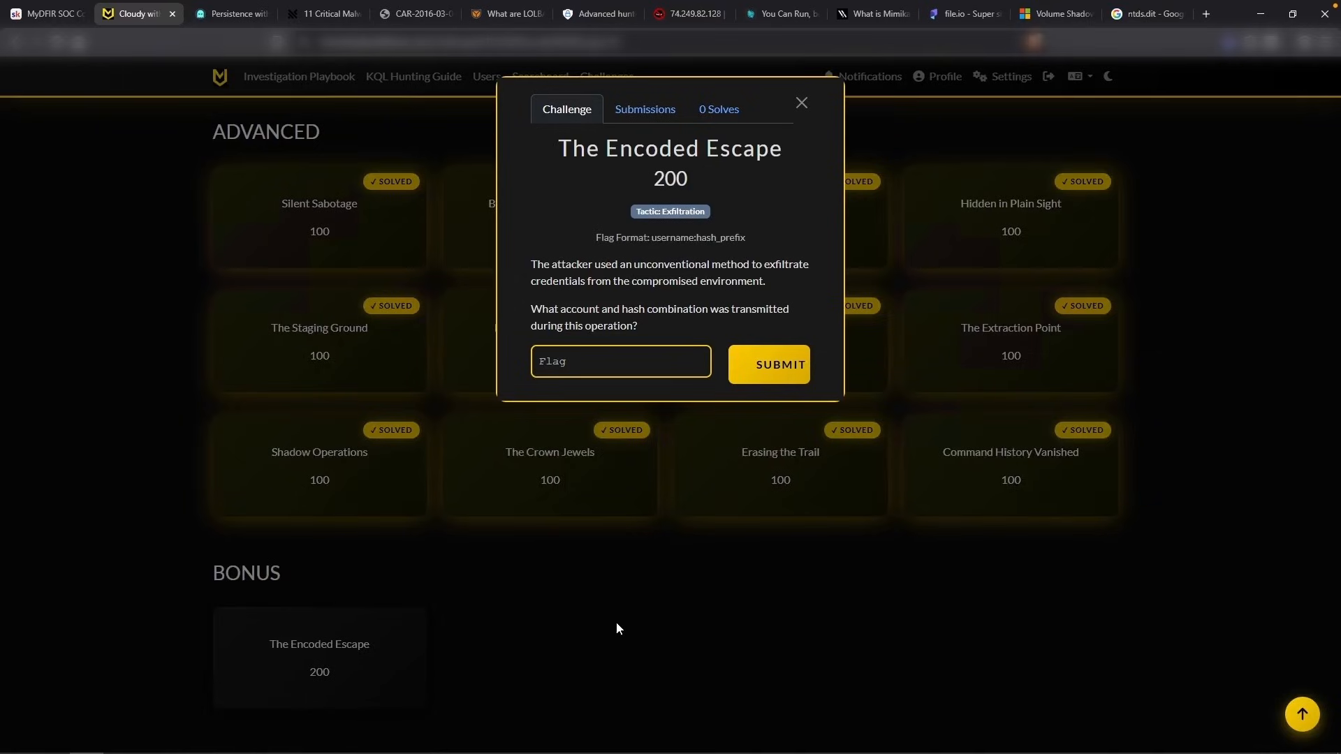
pyautogui.click(617, 627)
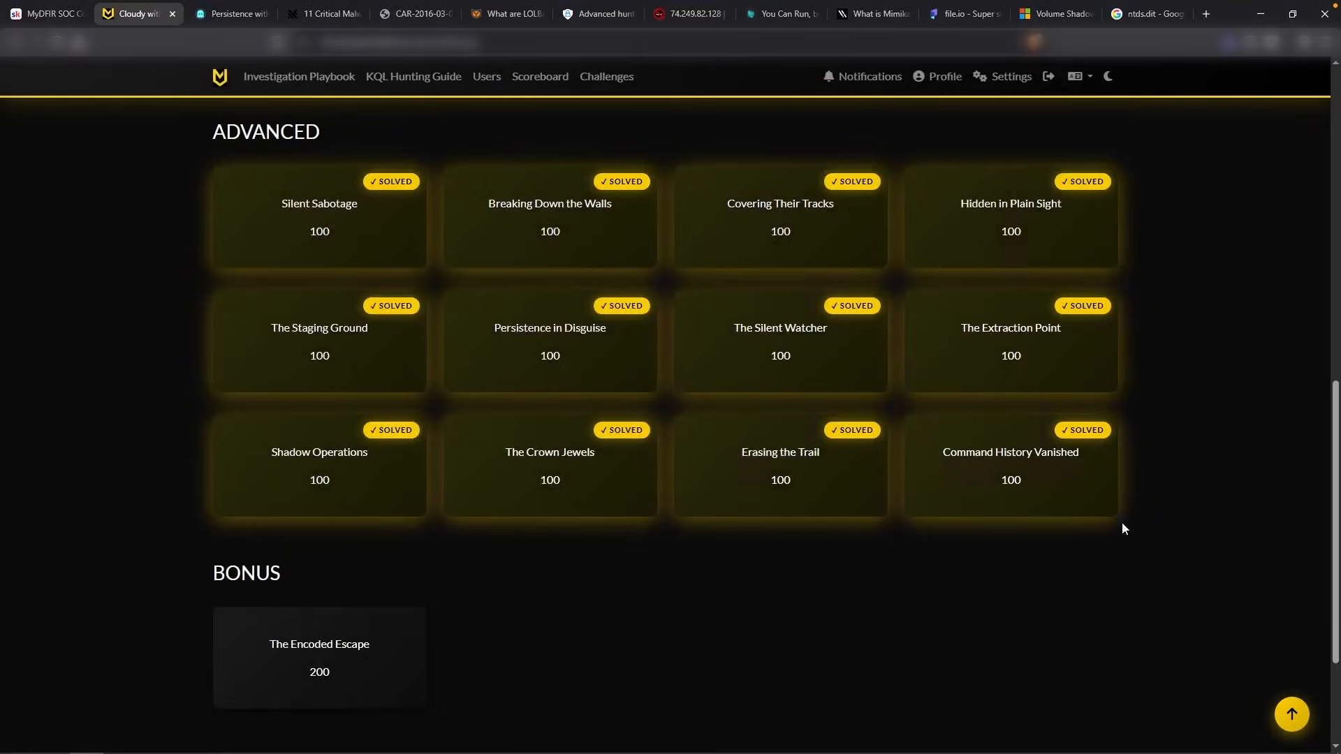
# Copy the file deletion record's timestamp and log in the Notepad timeline "Attacker deleted ConsoleHost_history.txt"
pyautogui.click(589, 17)
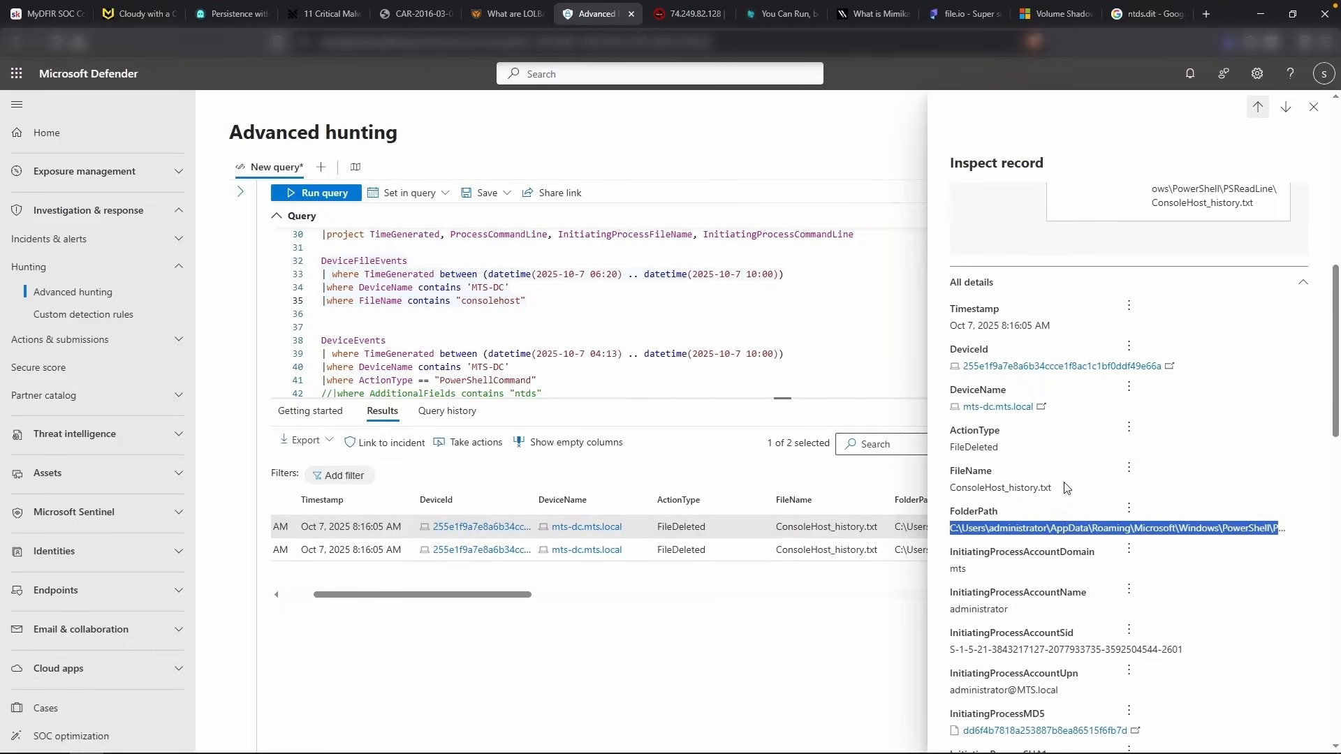
pyautogui.tripleClick(1041, 324)
pyautogui.hotkey('ctrl', 'c')
pyautogui.click(122, 752)
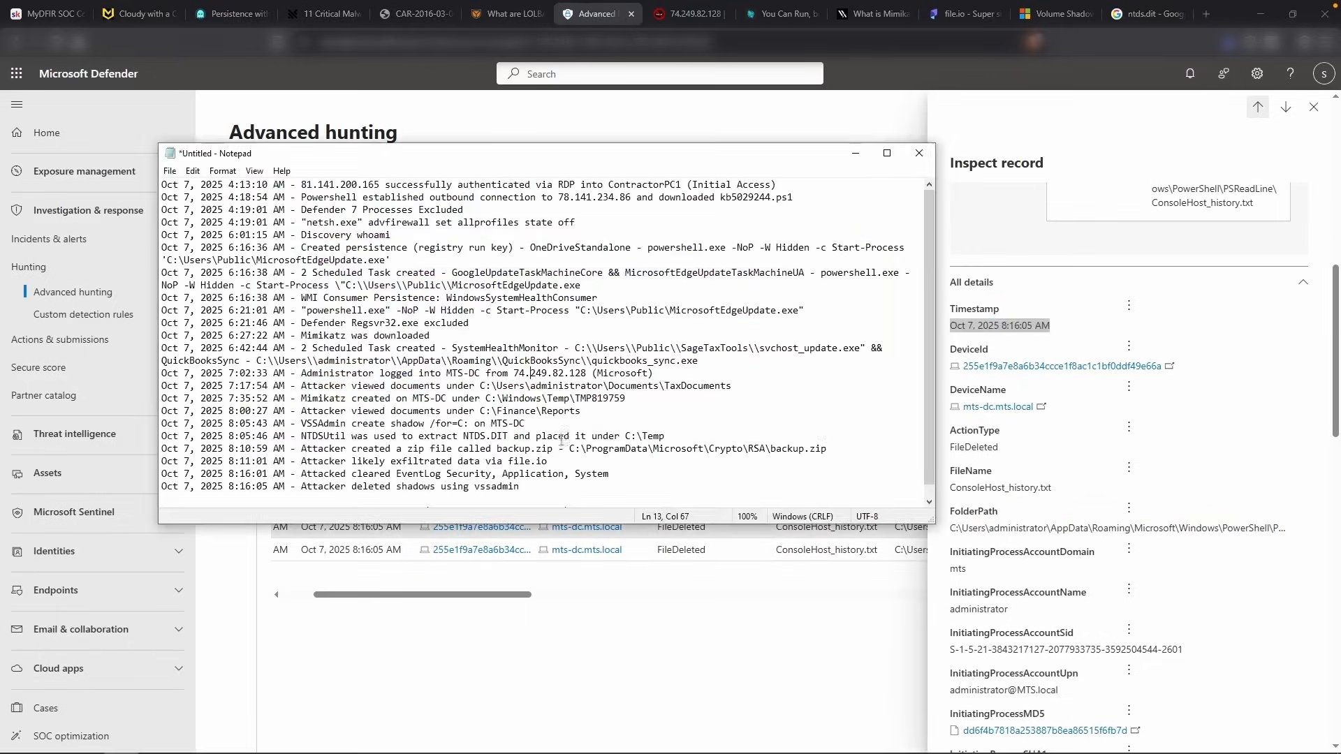
pyautogui.press('Return')
pyautogui.hotkey('ctrl', 'v')
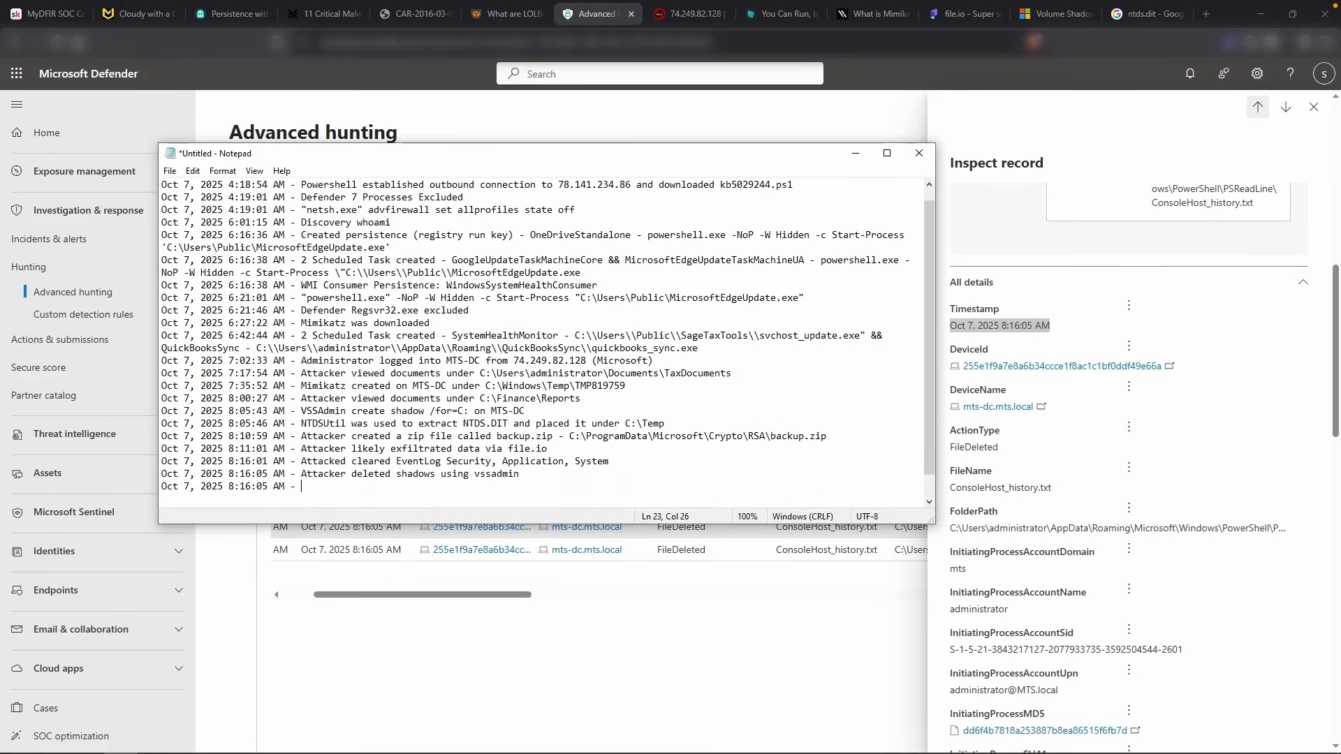
pyautogui.write('- Attacker deleted ConsoleHost_history.txt')
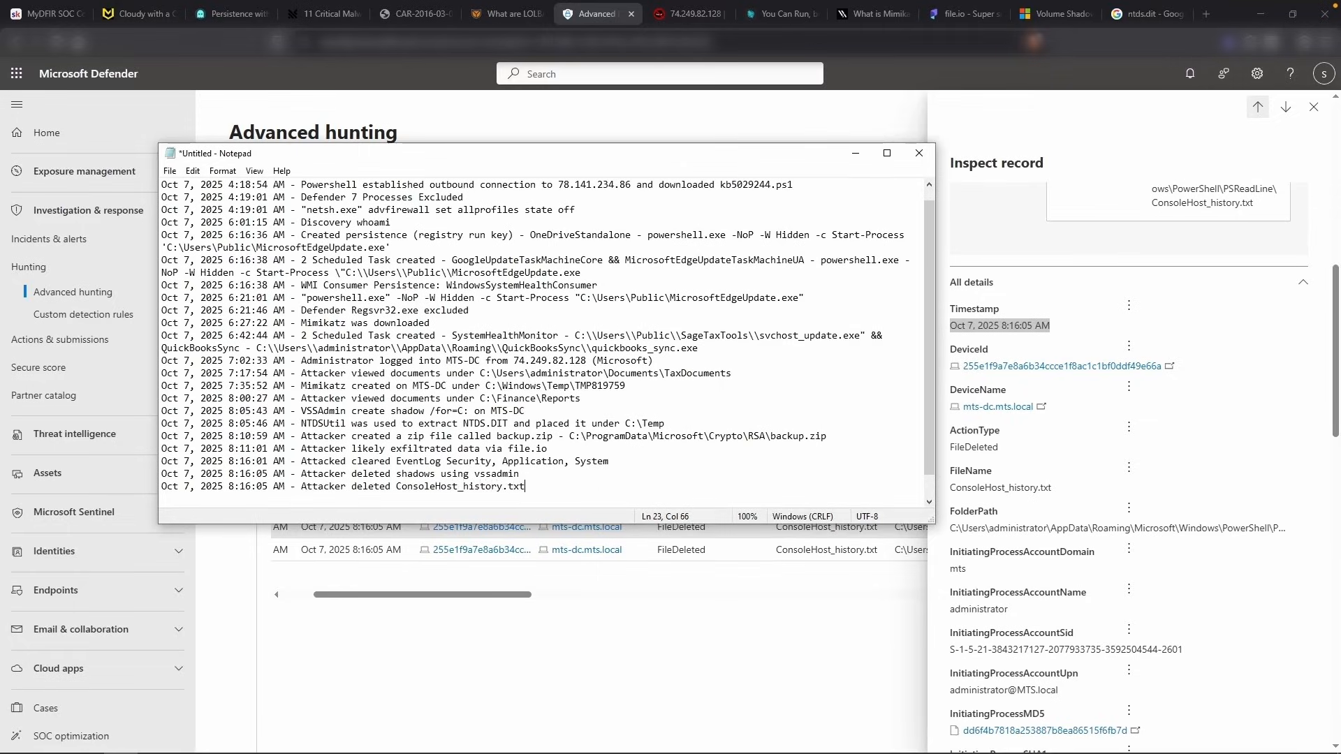
pyautogui.click(539, 577)
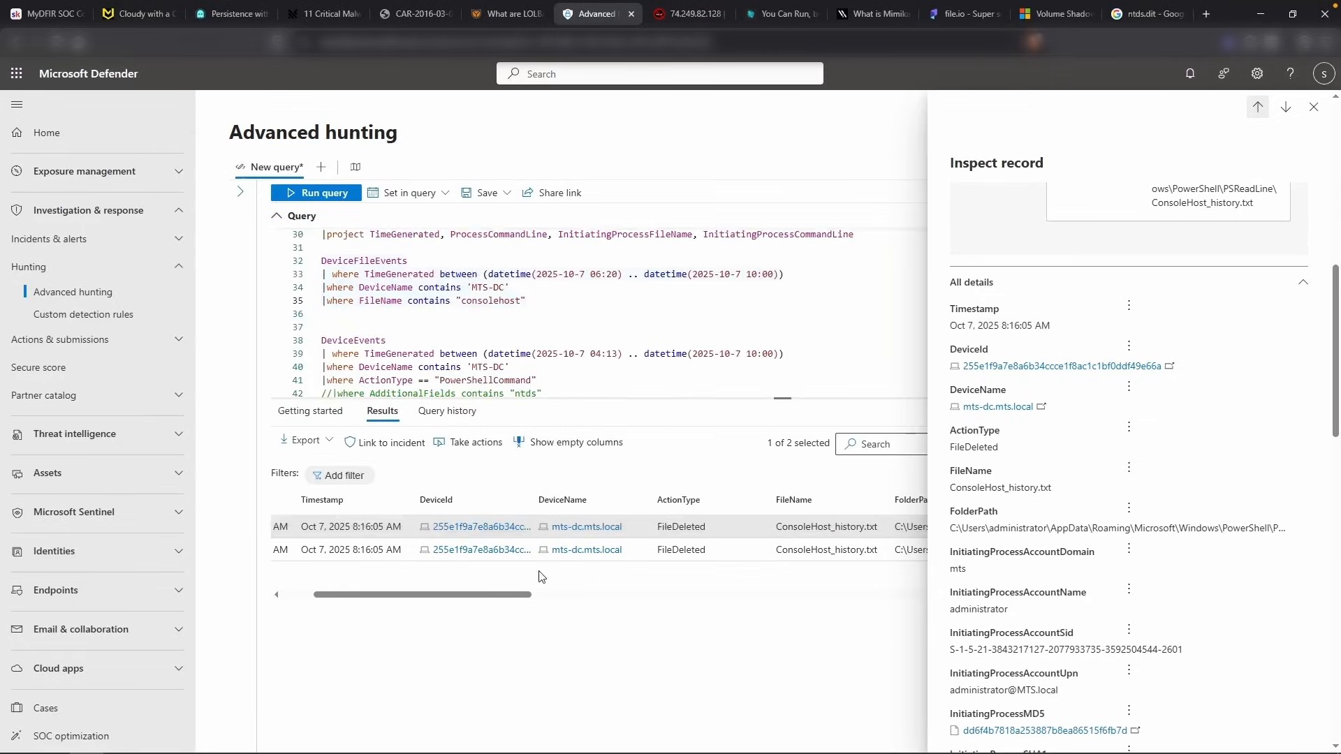
# Review the times of the Notepad timeline entries from the backup.zip creation to the ConsoleHost_history.txt deletion
pyautogui.hotkey('alt', 'Tab')
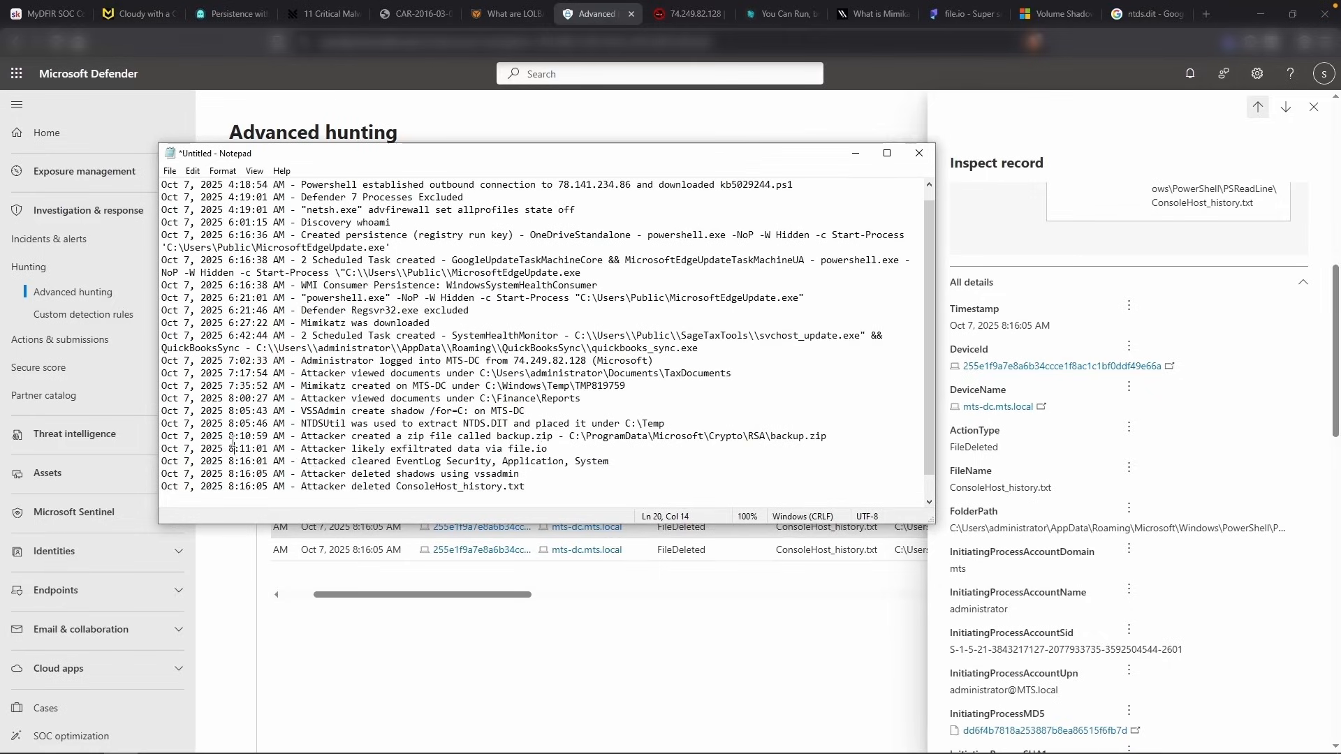
pyautogui.moveTo(229, 439); pyautogui.dragTo(250, 439)
pyautogui.moveTo(229, 487); pyautogui.dragTo(250, 487)
pyautogui.moveTo(230, 434); pyautogui.dragTo(275, 495)
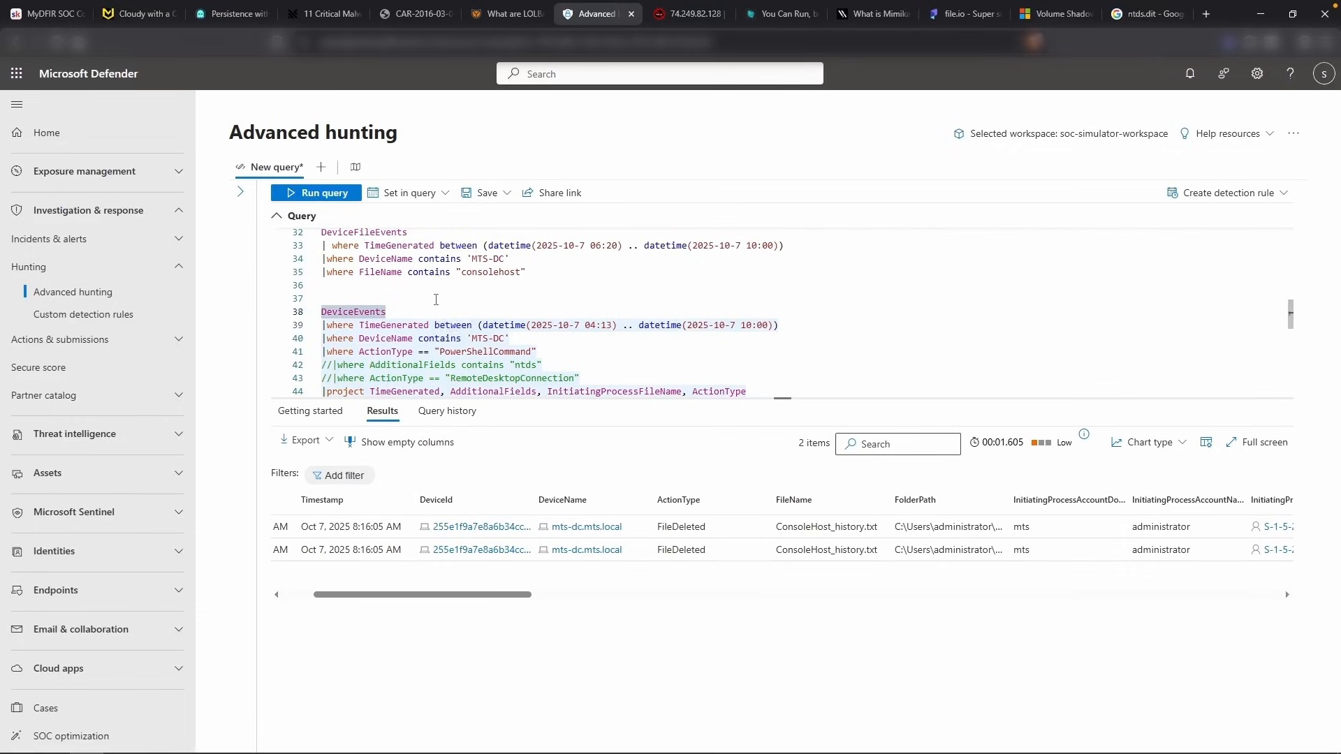
# Change the device name filter of the DeviceNetworkEvents query to MTS-DC
pyautogui.scroll(-3, 437, 300)
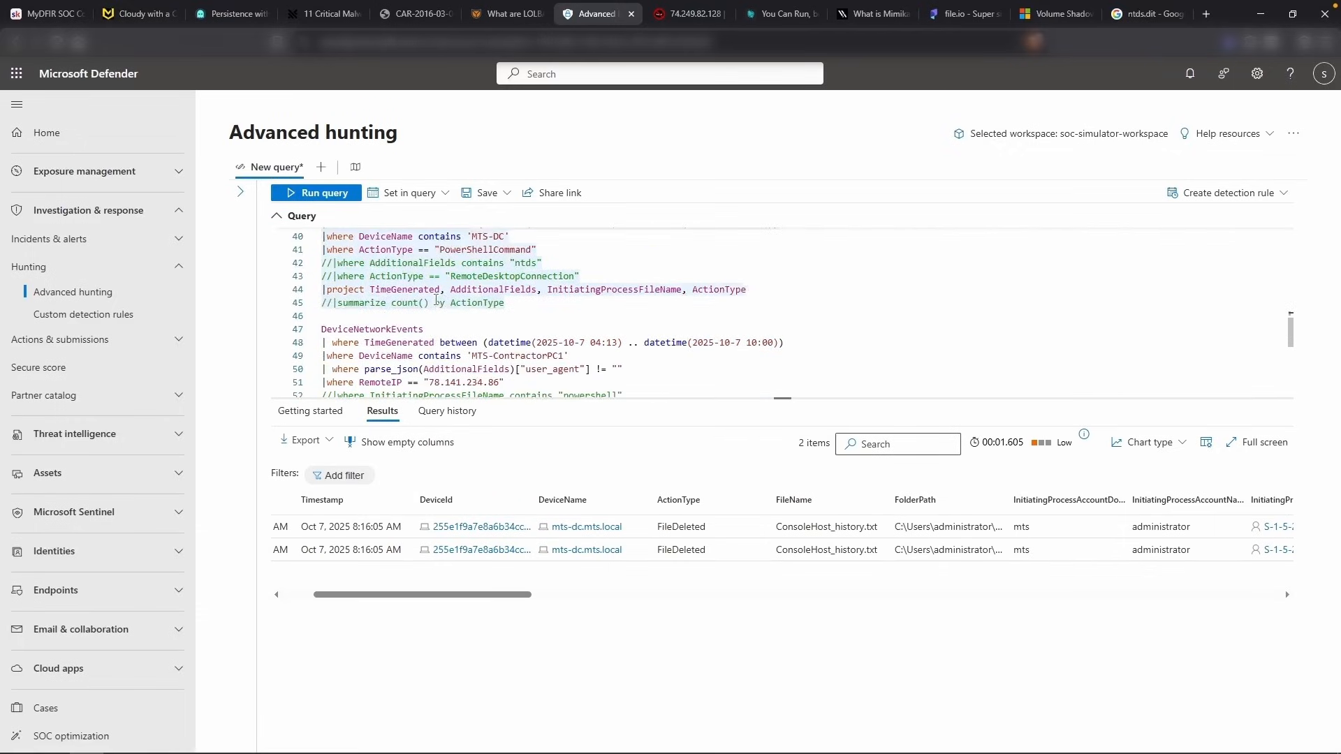
pyautogui.doubleClick(437, 330)
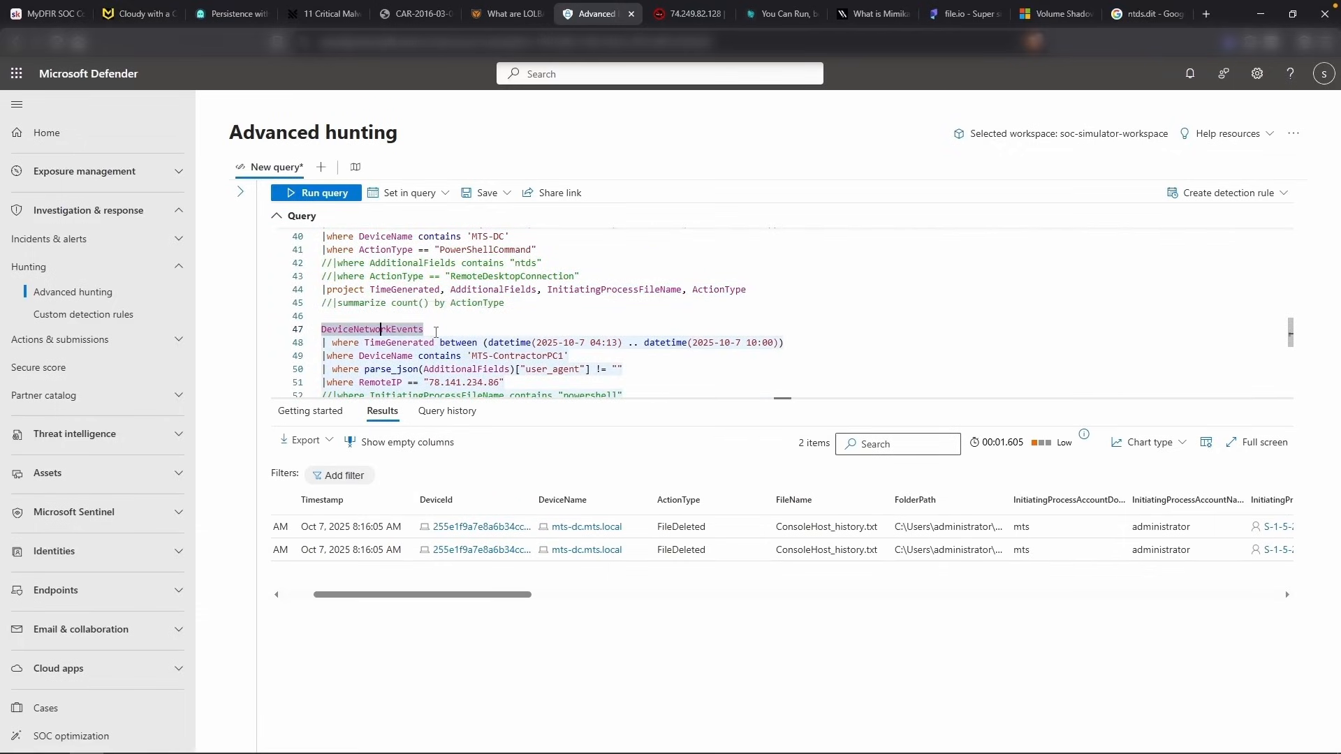
pyautogui.doubleClick(449, 352)
pyautogui.moveTo(564, 349); pyautogui.dragTo(478, 349)
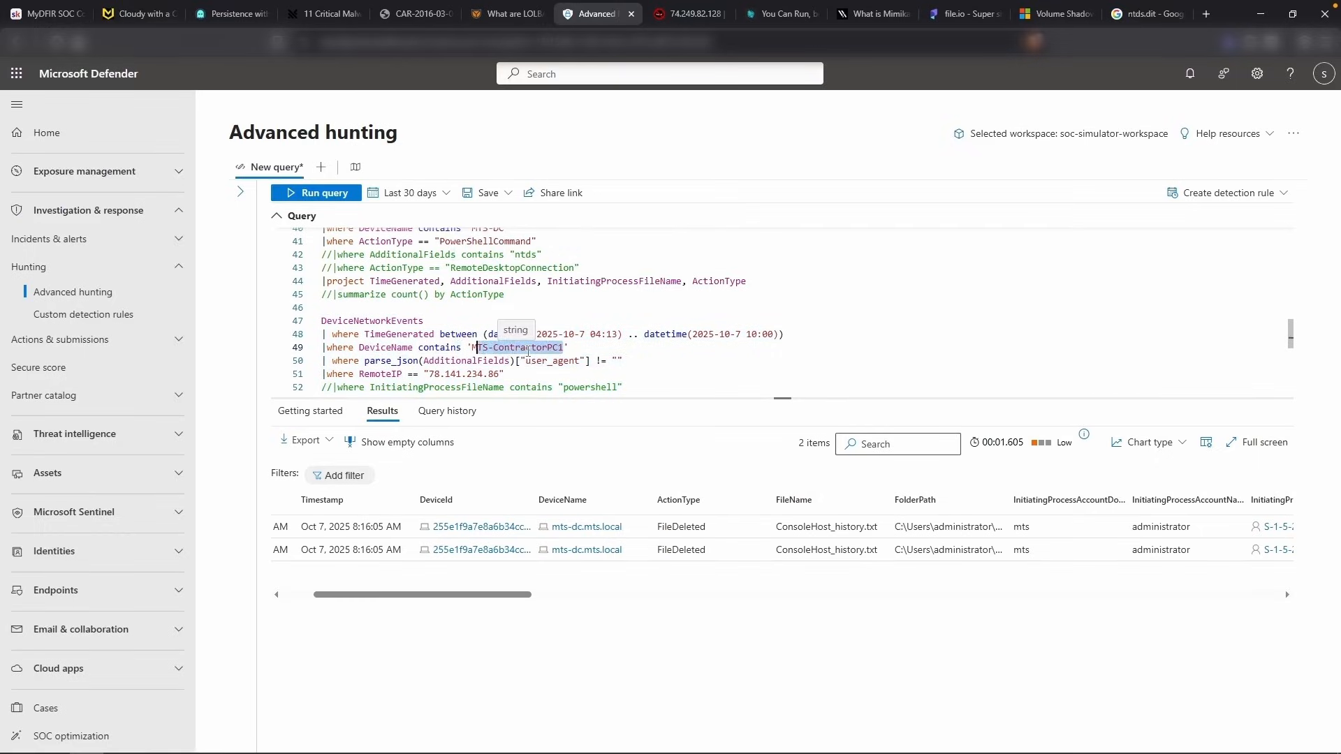
pyautogui.write('TS-DC')
# Comment out the user_agent and RemoteIP filters in the DeviceNetworkEvents query
pyautogui.moveTo(625, 340); pyautogui.dragTo(407, 339)
pyautogui.click(368, 339)
pyautogui.click(325, 340)
pyautogui.write('//')
pyautogui.scroll(-1, 412, 357)
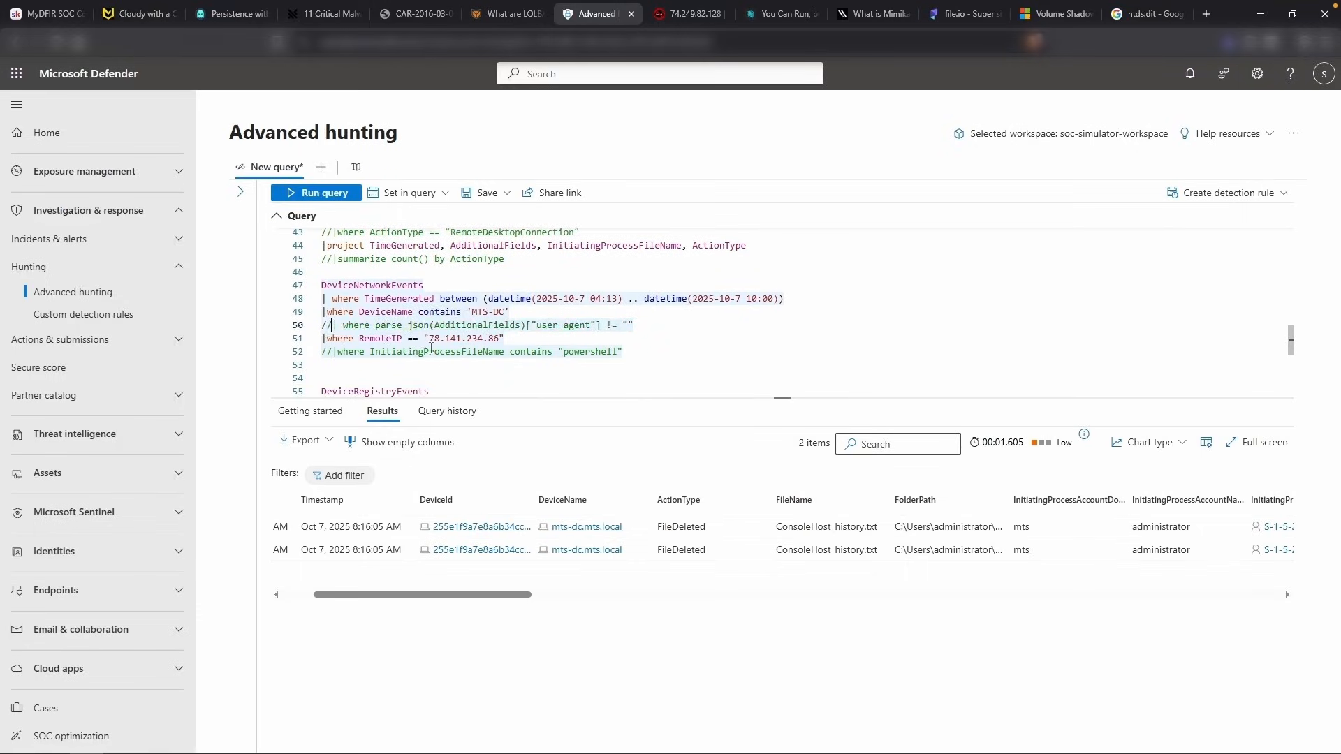
pyautogui.click(324, 339)
pyautogui.write('//')
pyautogui.scroll(-1, 389, 377)
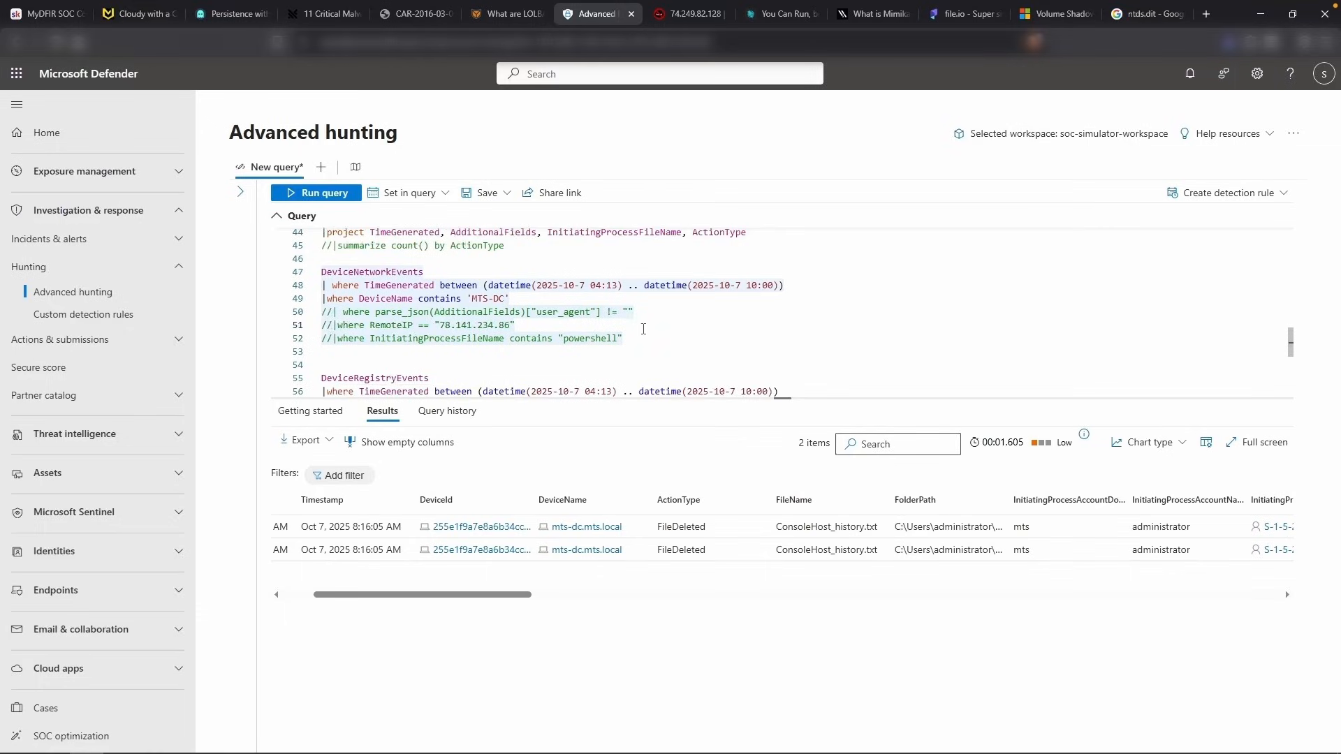
# Limit the DeviceNetworkEvents query to 2025-10-7 08:10 through 08:20 and run it
pyautogui.doubleClick(602, 287)
pyautogui.write('08')
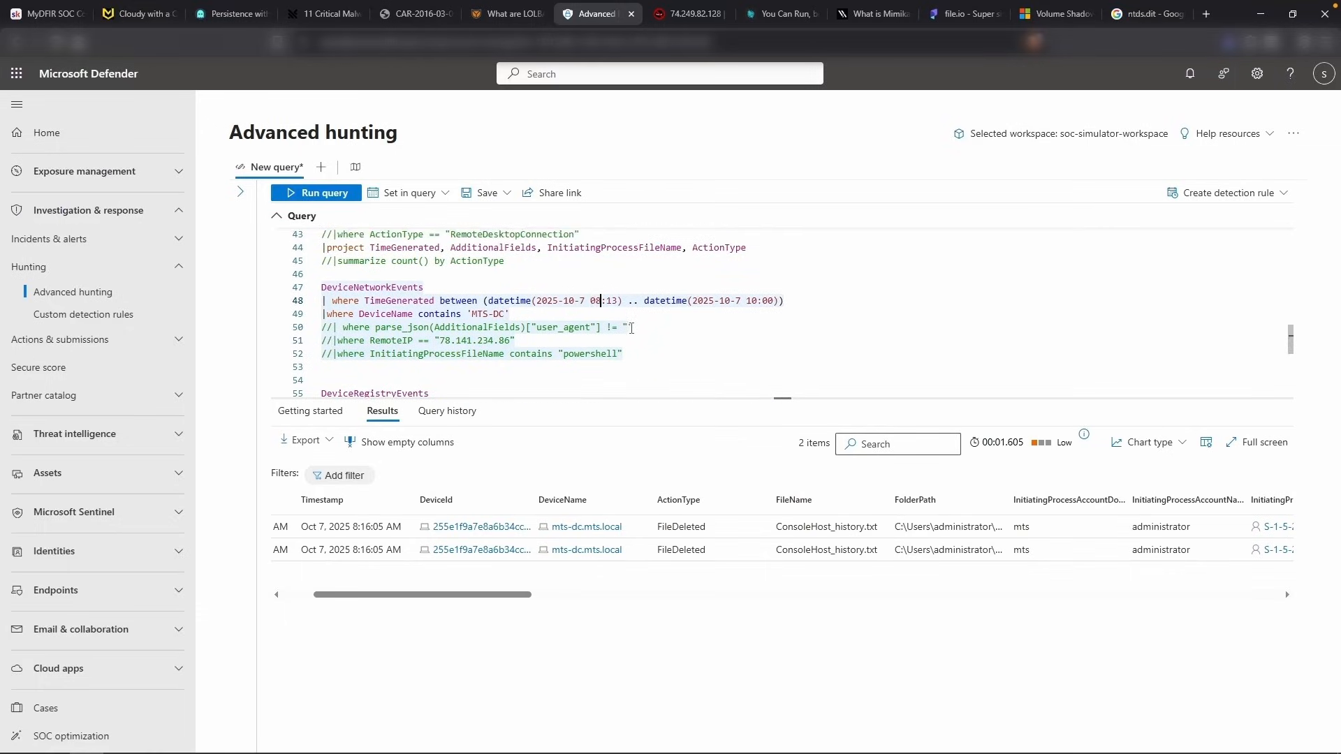
pyautogui.press('BackSpace')
pyautogui.write('0')
pyautogui.doubleClick(746, 301)
pyautogui.write('08')
pyautogui.press('BackSpace')
pyautogui.press('BackSpace')
pyautogui.write('20')
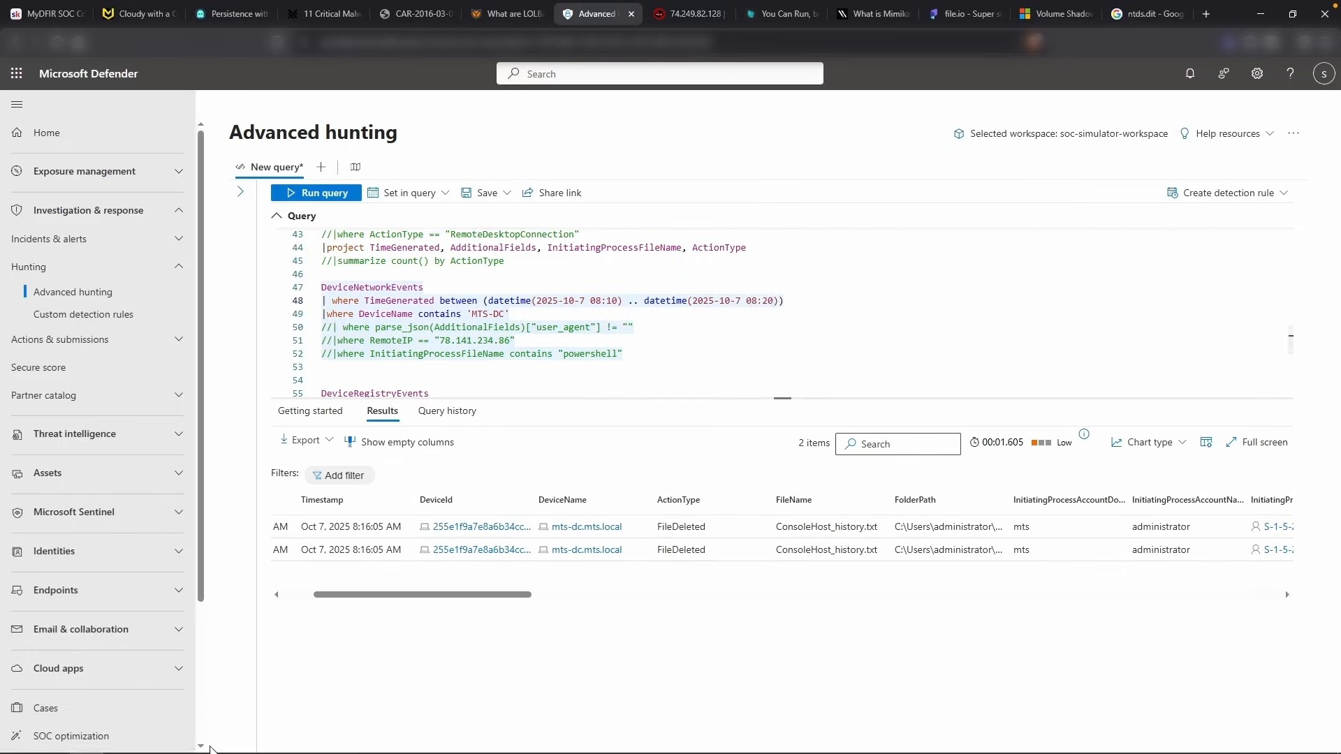
pyautogui.click(121, 752)
pyautogui.hotkey('alt', 'Tab')
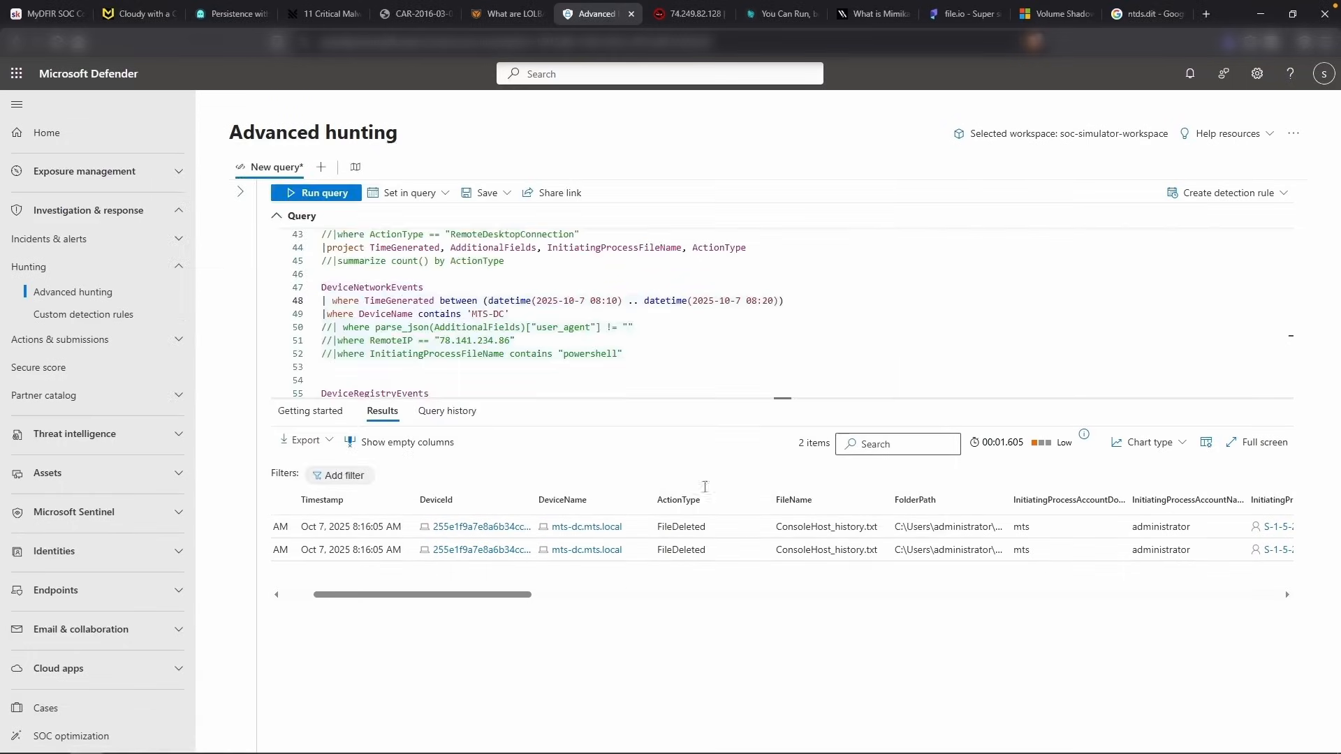
pyautogui.hotkey('shift', 'Return')
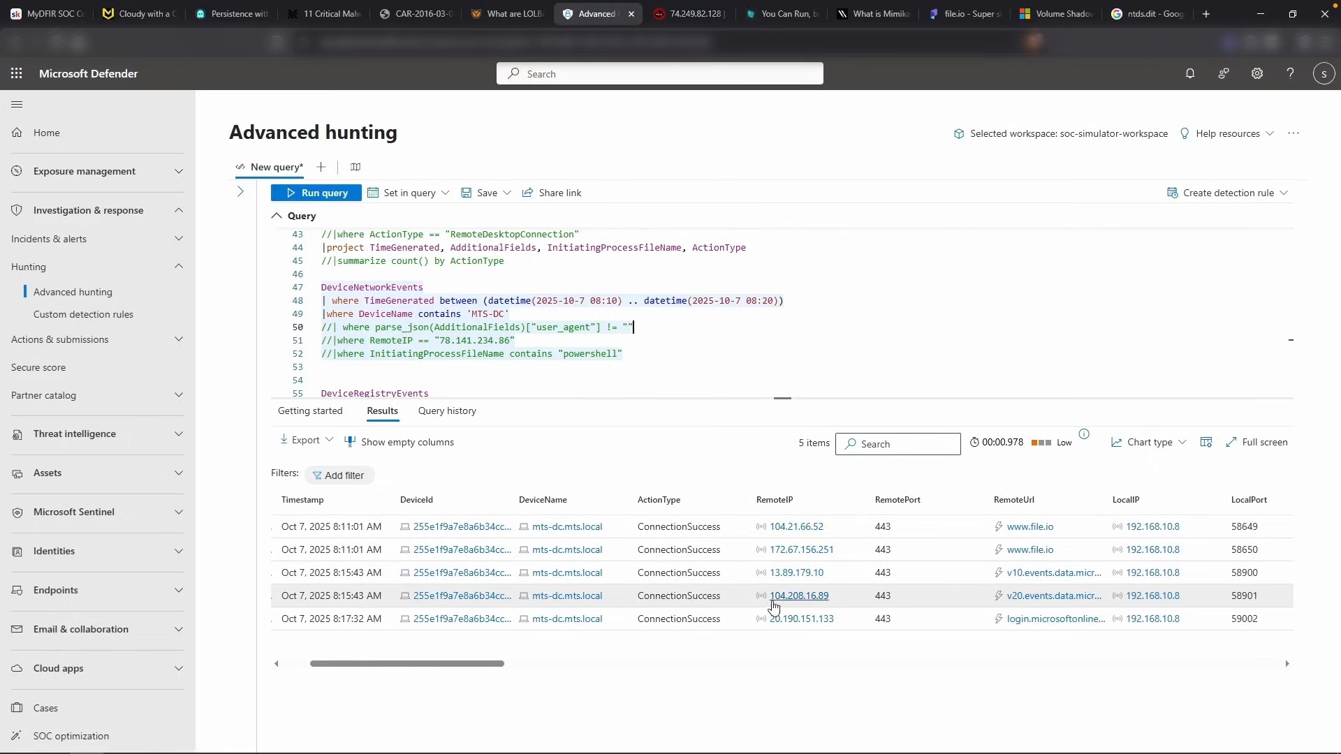
# Examine the remote addresses, URLs and initiating processes of the MTS-DC network connections in the query results
pyautogui.hscroll(5, 946, 593)
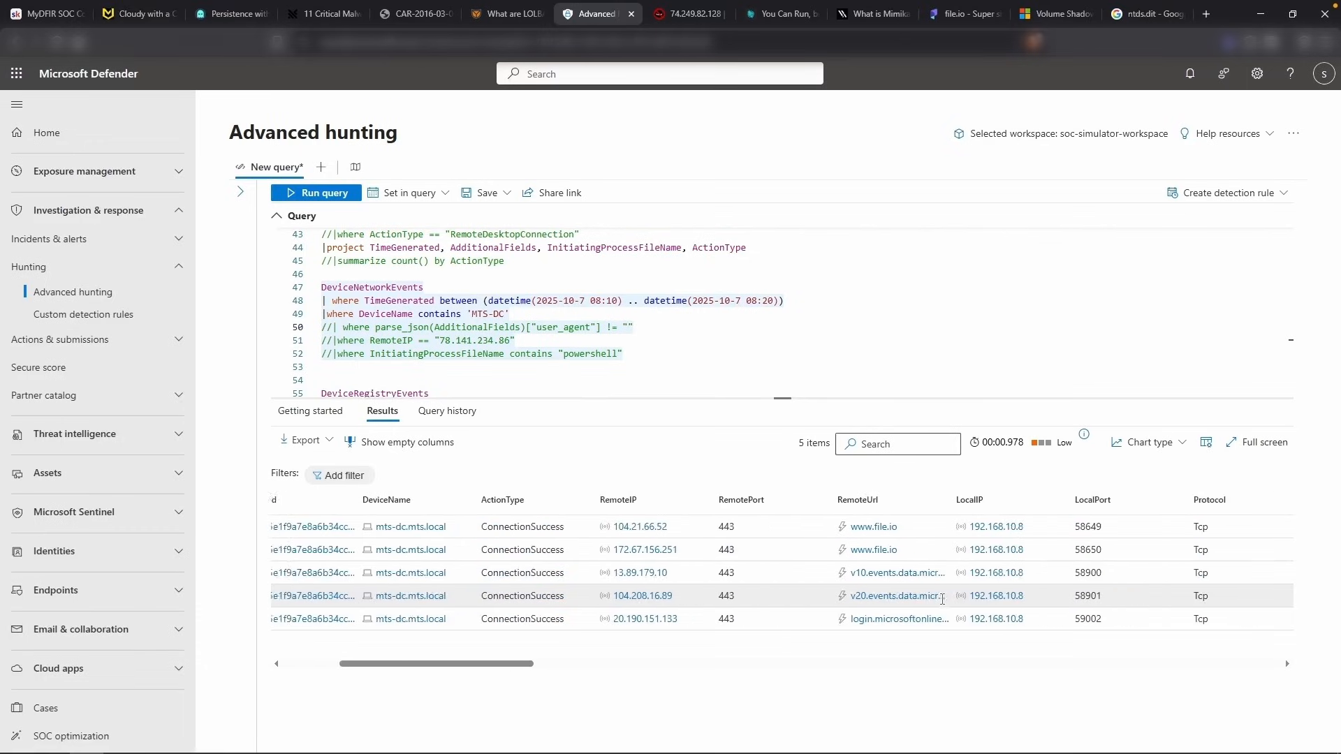
pyautogui.hscroll(15, 741, 587)
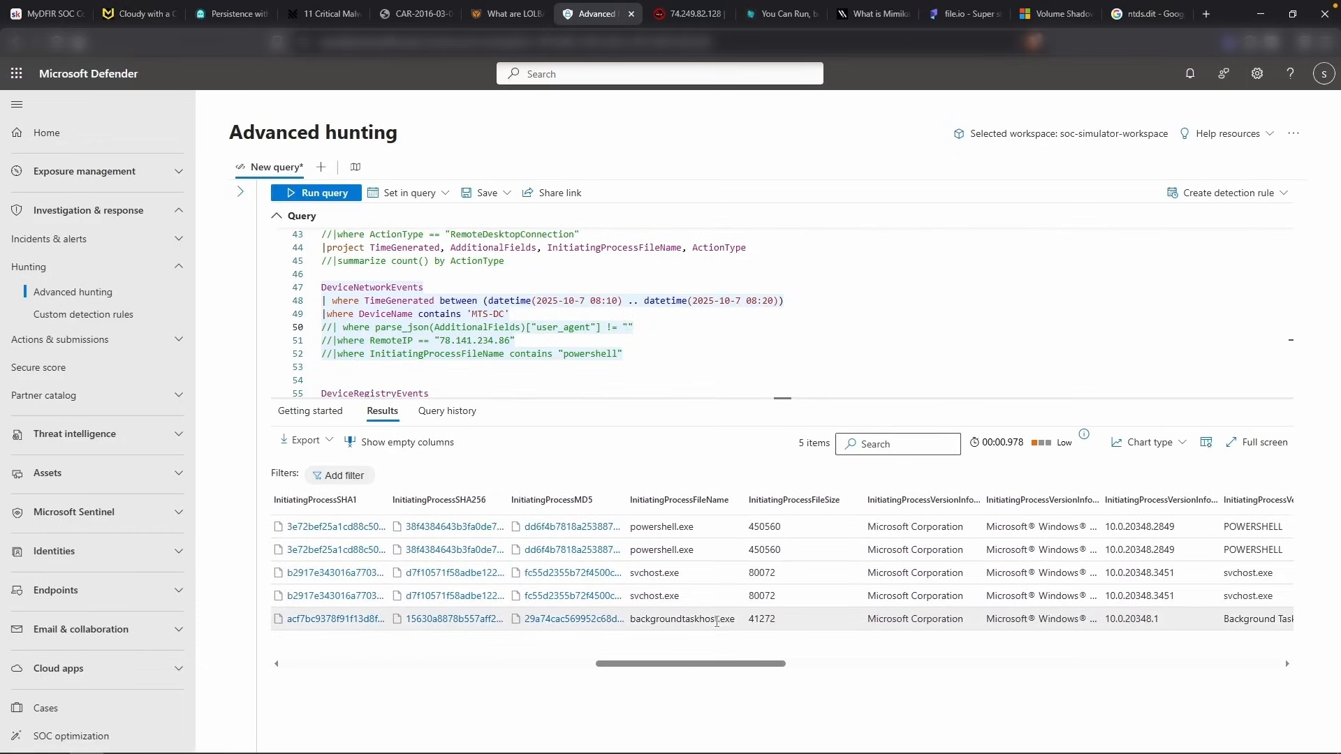
pyautogui.hscroll(10, 717, 619)
pyautogui.hscroll(-2, 717, 619)
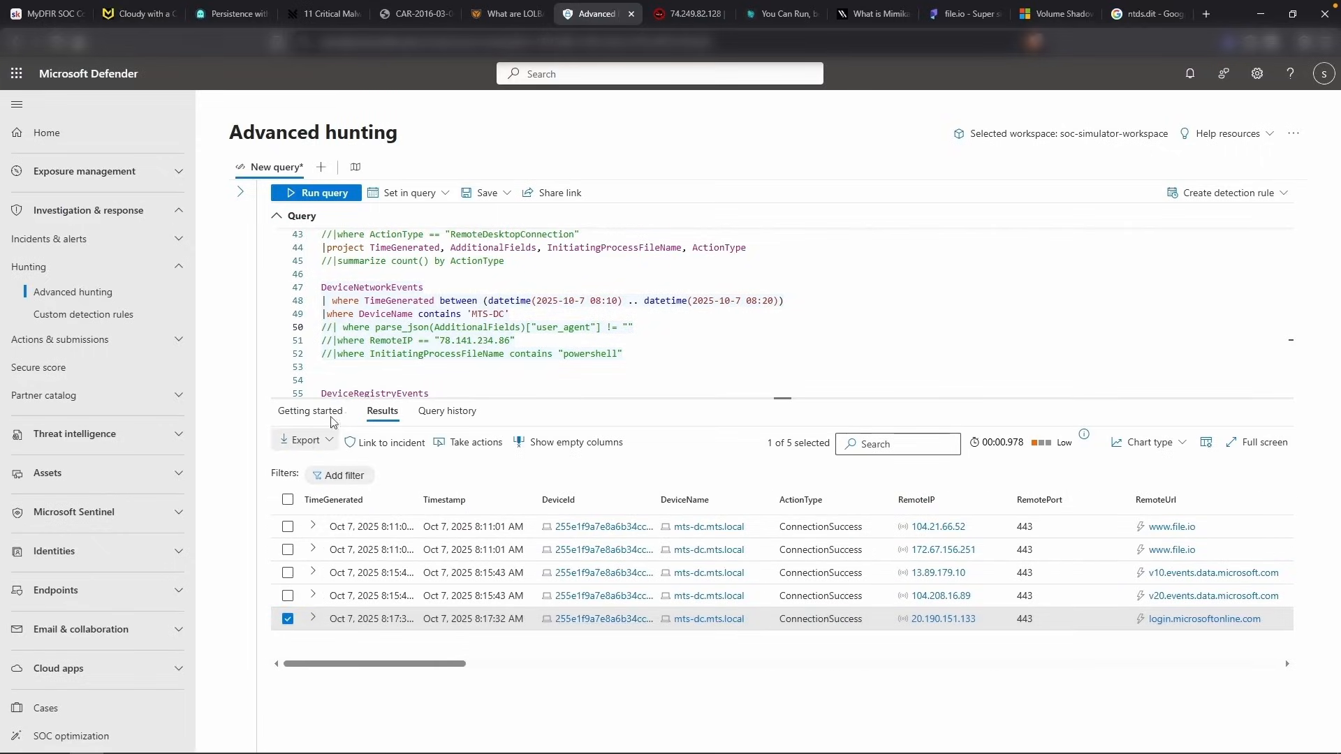
pyautogui.doubleClick(444, 356)
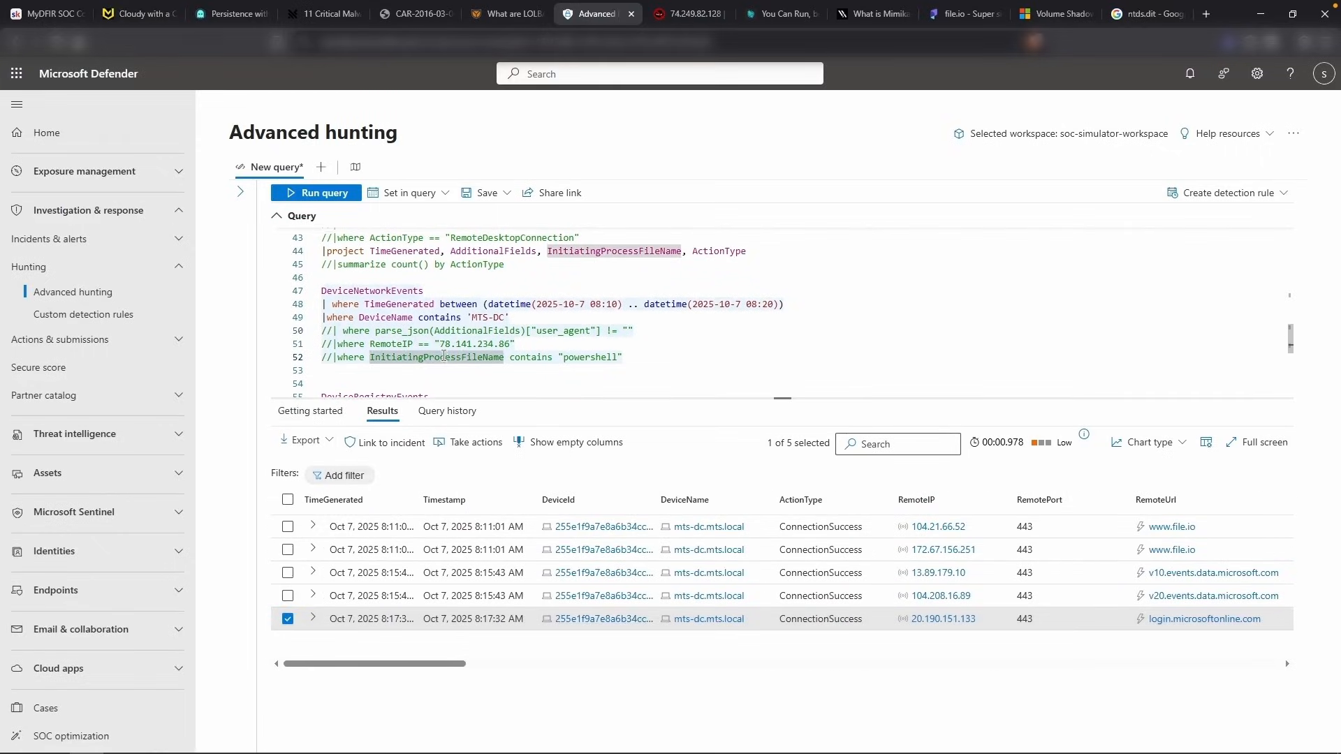
# Set the time range of the DeviceEvents query to 2025-10-7 08:10 through 08:20
pyautogui.scroll(2, 445, 355)
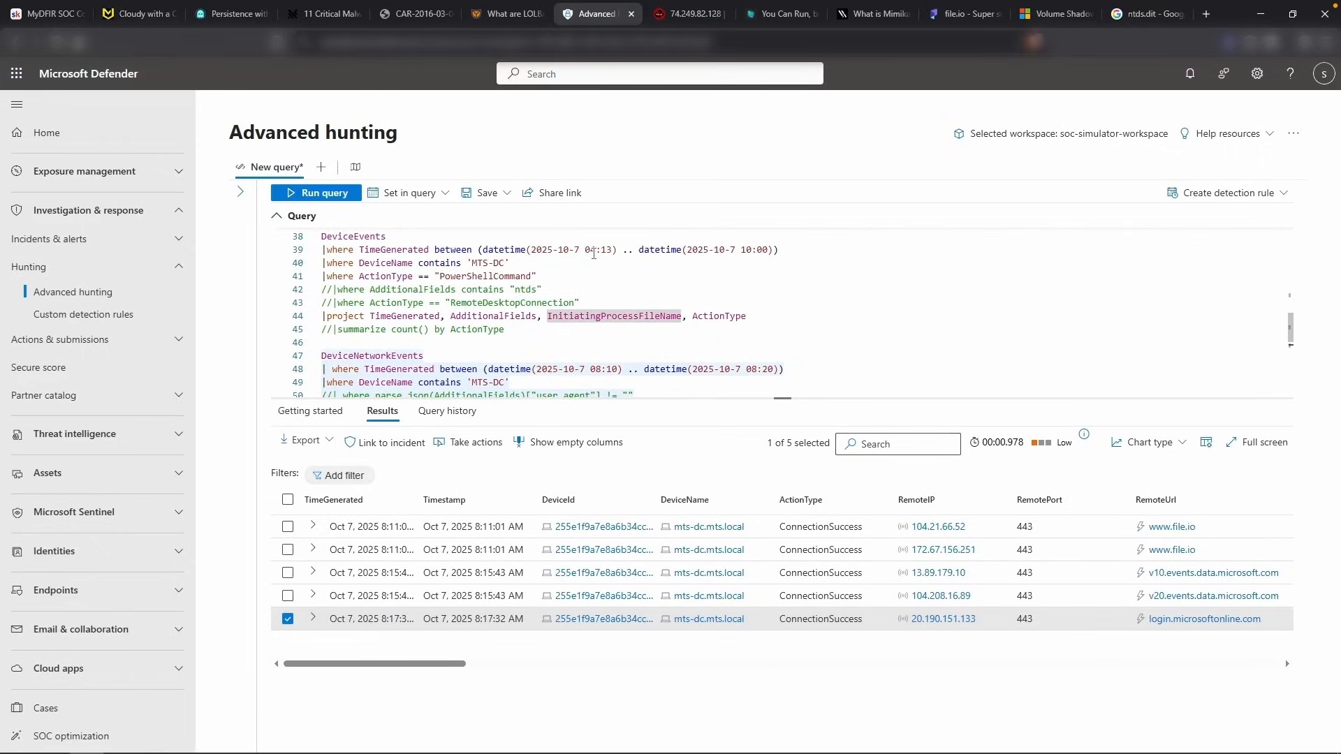
pyautogui.click(592, 261)
pyautogui.scroll(1, 595, 279)
pyautogui.doubleClick(595, 288)
pyautogui.scroll(1, 595, 288)
pyautogui.write('08')
pyautogui.press('Right')
pyautogui.press('Right')
pyautogui.press('Right')
pyautogui.press('BackSpace')
pyautogui.write('0')
pyautogui.click(752, 301)
pyautogui.press('BackSpace')
pyautogui.press('BackSpace')
pyautogui.write('08')
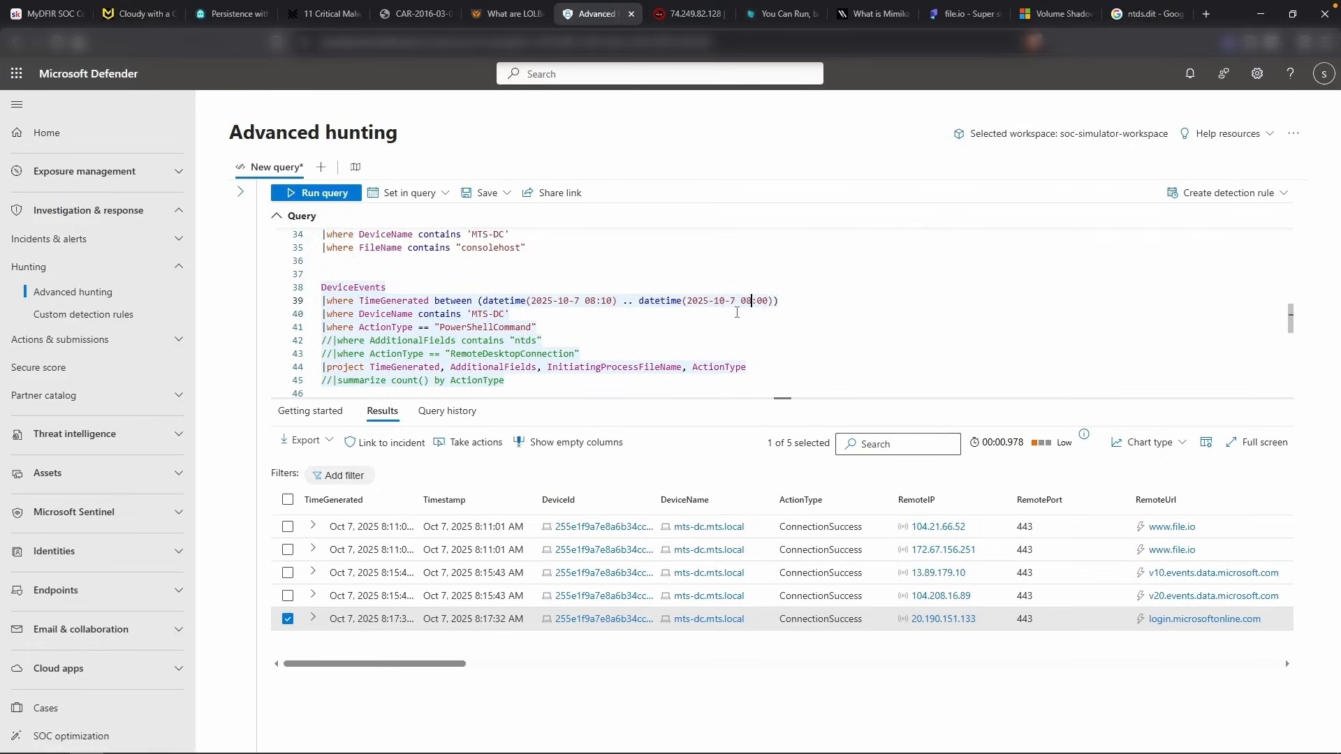
pyautogui.hotkey('shift', 'Left')
pyautogui.hotkey('shift', 'Left')
pyautogui.write('20')
# Comment out the PowerShellCommand ActionType filter in the DeviceEvents query and run the query
pyautogui.click(461, 330)
pyautogui.press('Home')
pyautogui.write('//')
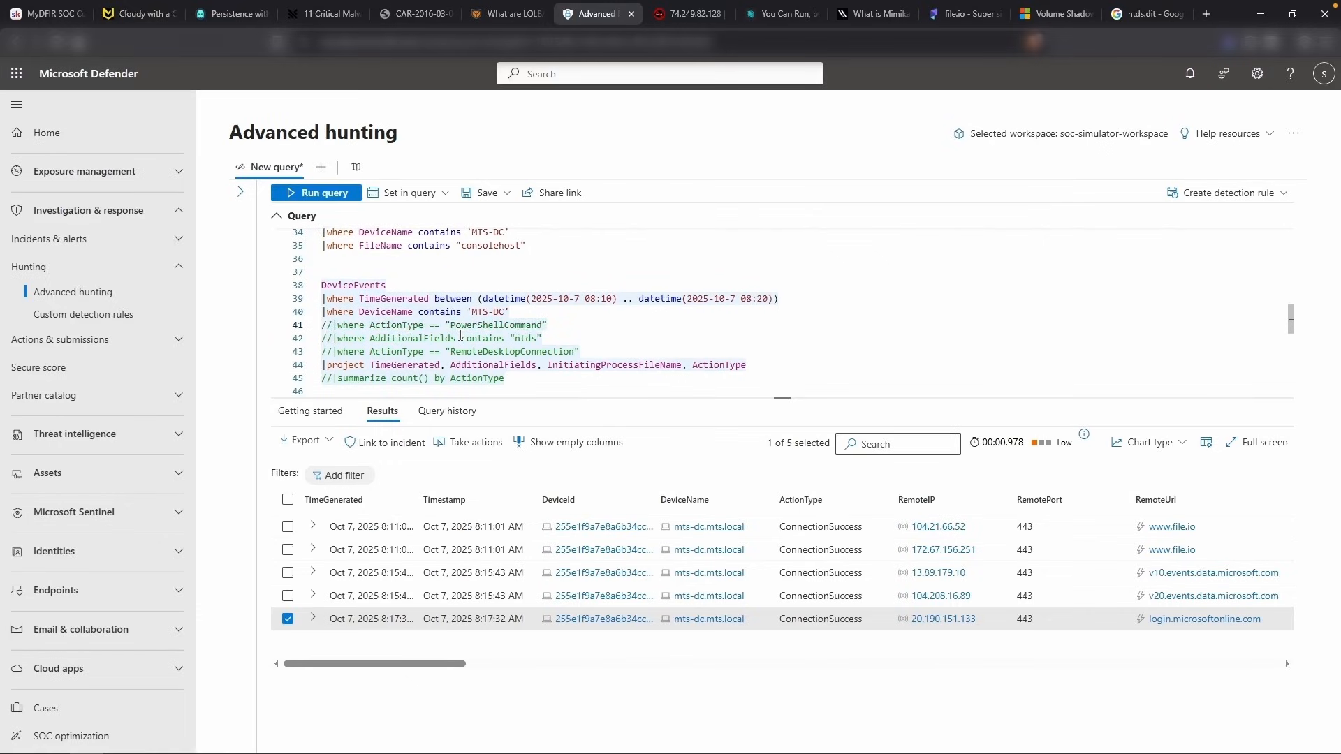
pyautogui.hotkey('shift', 'Return')
# Enlarge the results area and examine the commands and action types of the DeviceEvents records between 08:10 and 08:20
pyautogui.moveTo(782, 380); pyautogui.dragTo(808, 380)
pyautogui.click(809, 380)
pyautogui.scroll(-1, 962, 542)
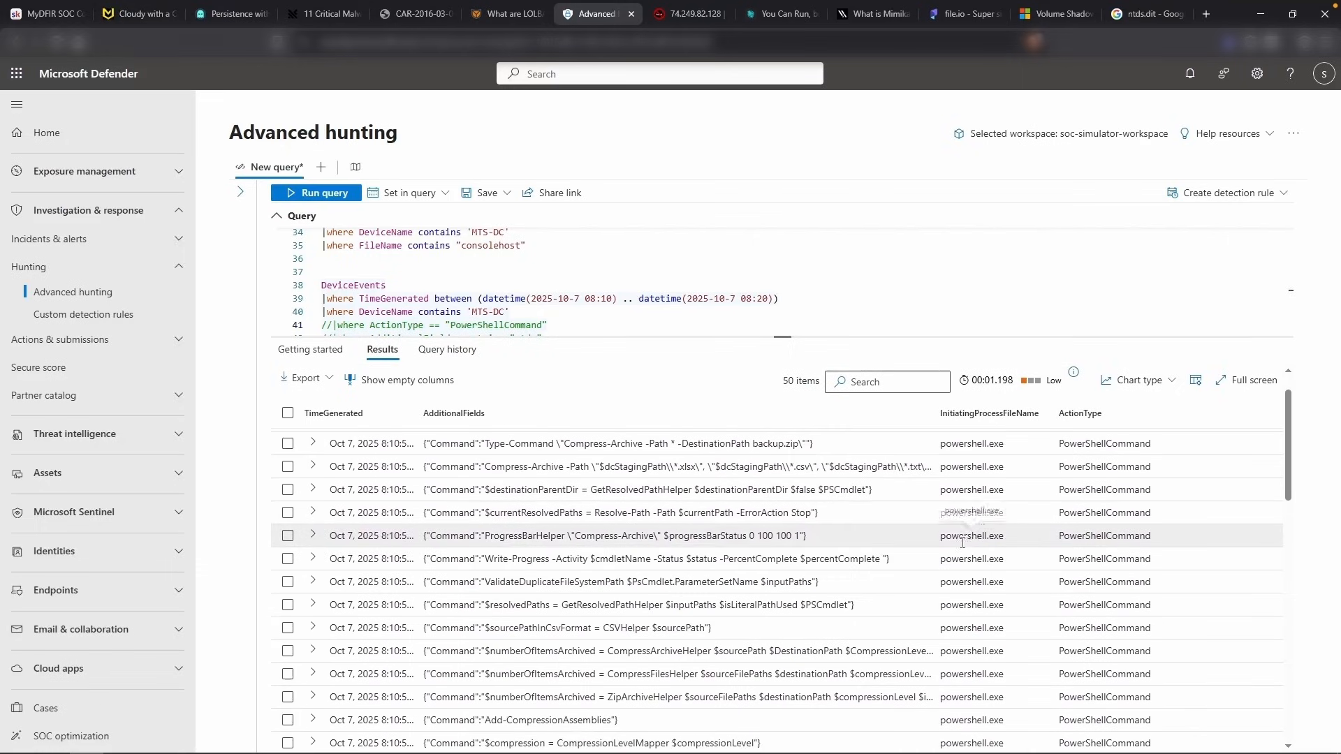
pyautogui.scroll(-3, 962, 543)
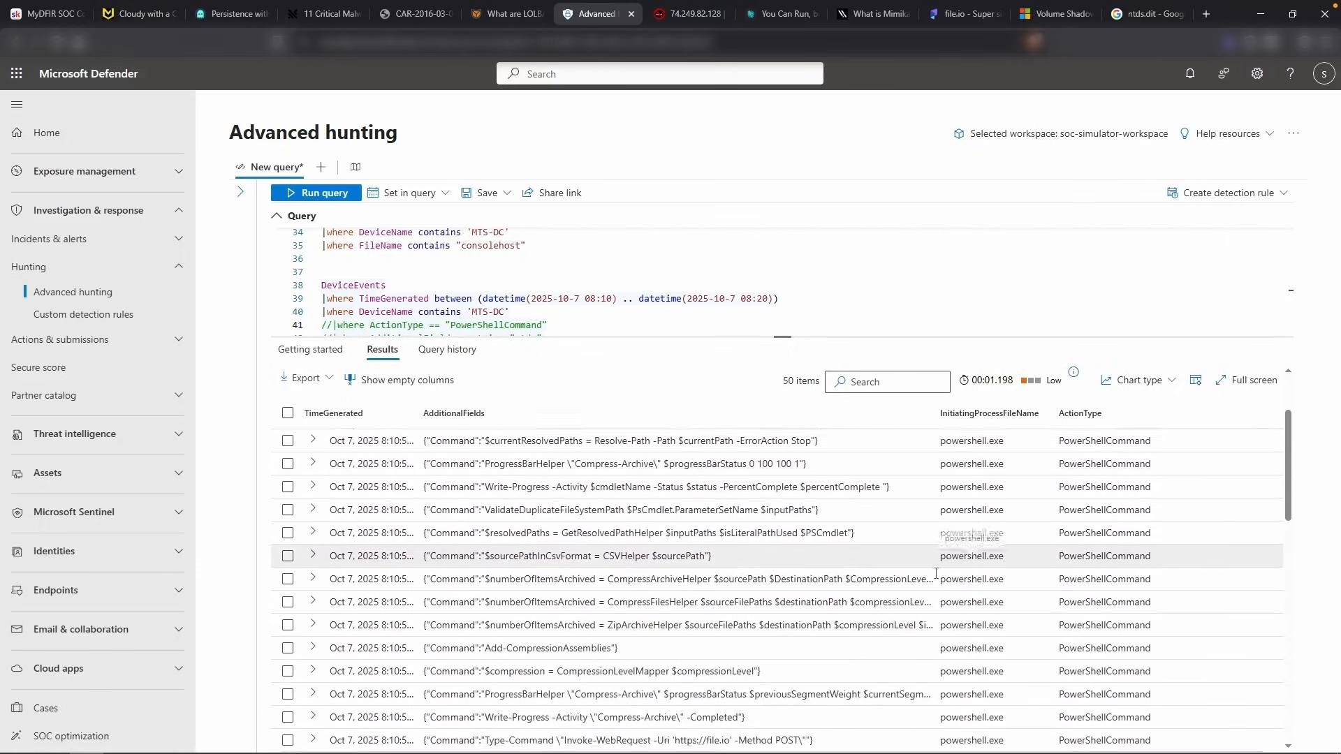
pyautogui.scroll(-1, 936, 572)
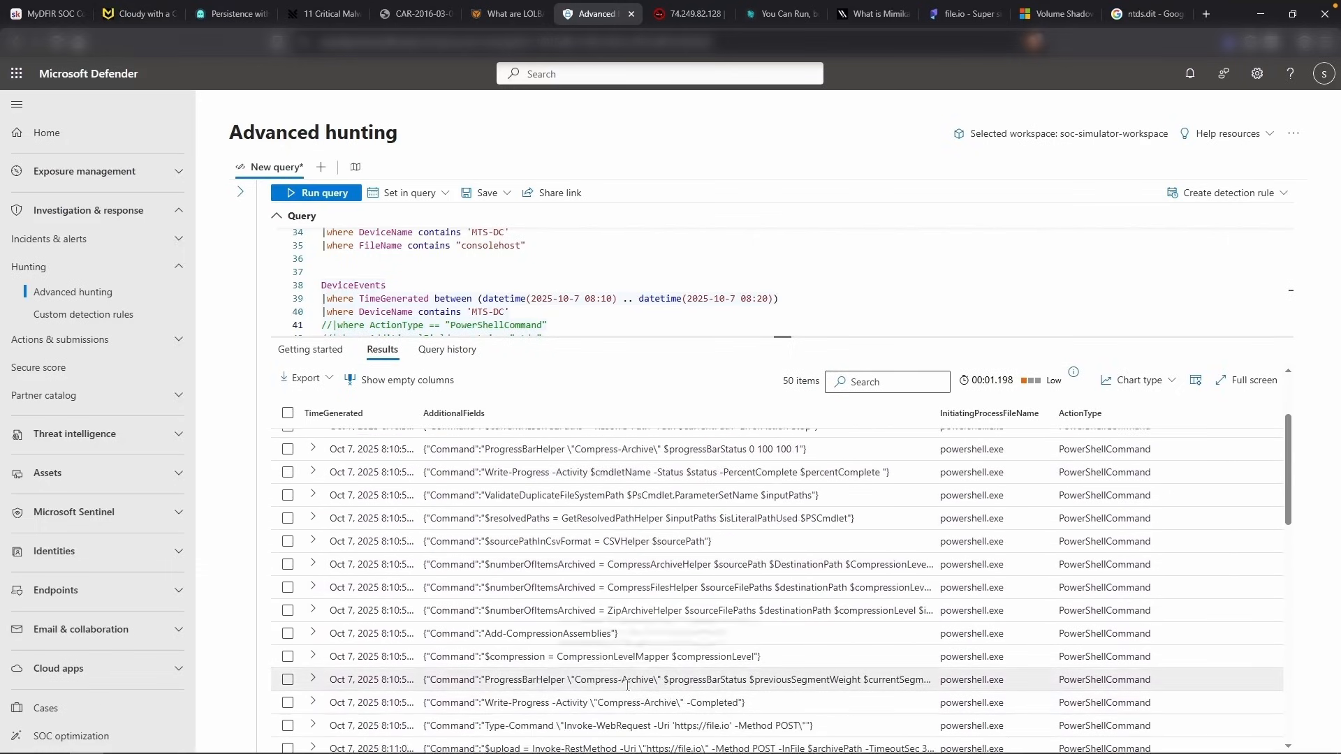
pyautogui.scroll(-3, 671, 691)
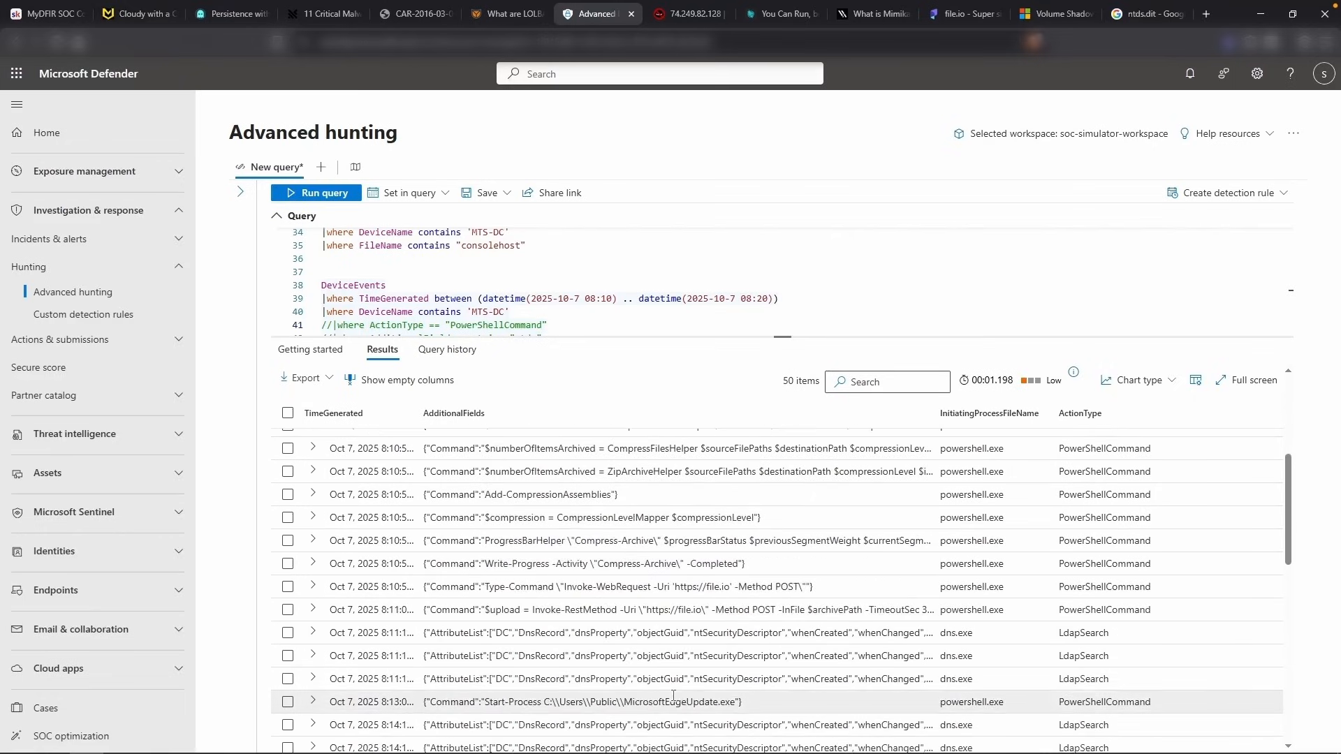
pyautogui.scroll(-2, 726, 608)
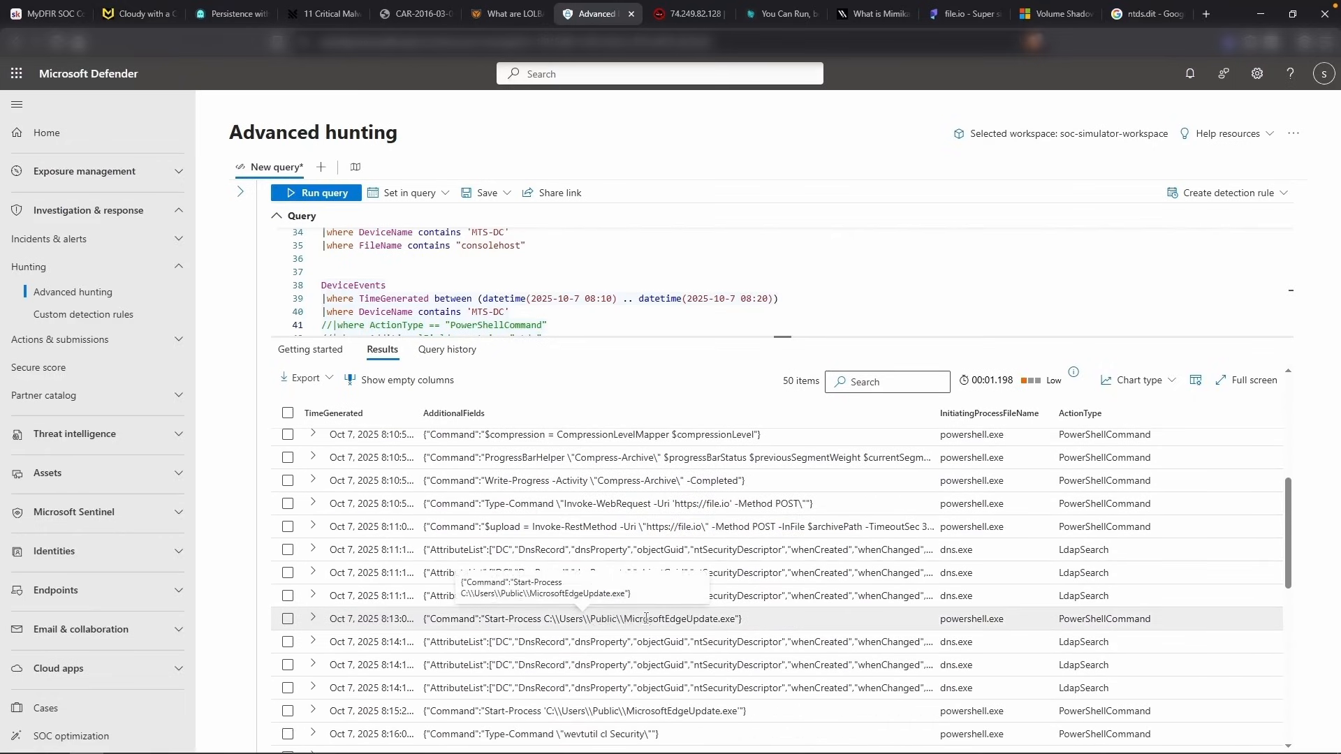
pyautogui.scroll(-2, 670, 649)
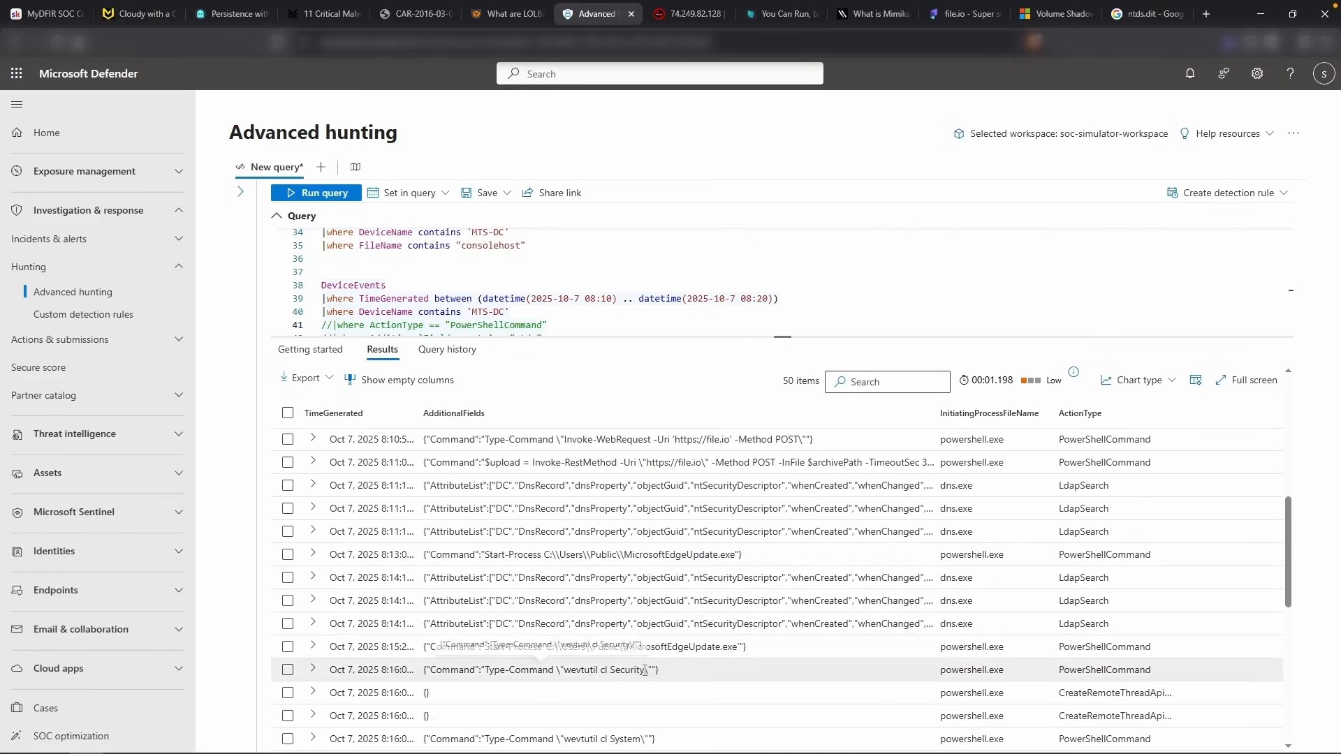
pyautogui.scroll(-1, 646, 672)
pyautogui.scroll(-3, 645, 671)
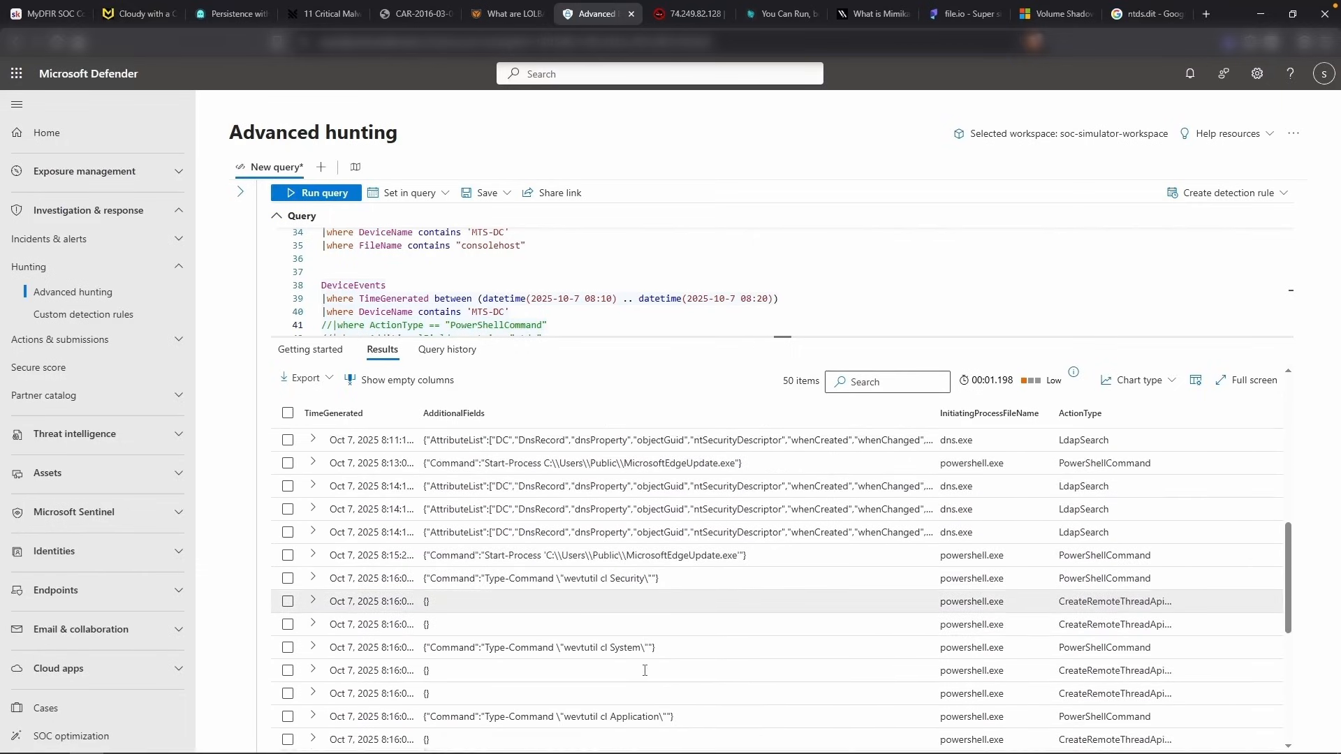
pyautogui.scroll(-4, 644, 671)
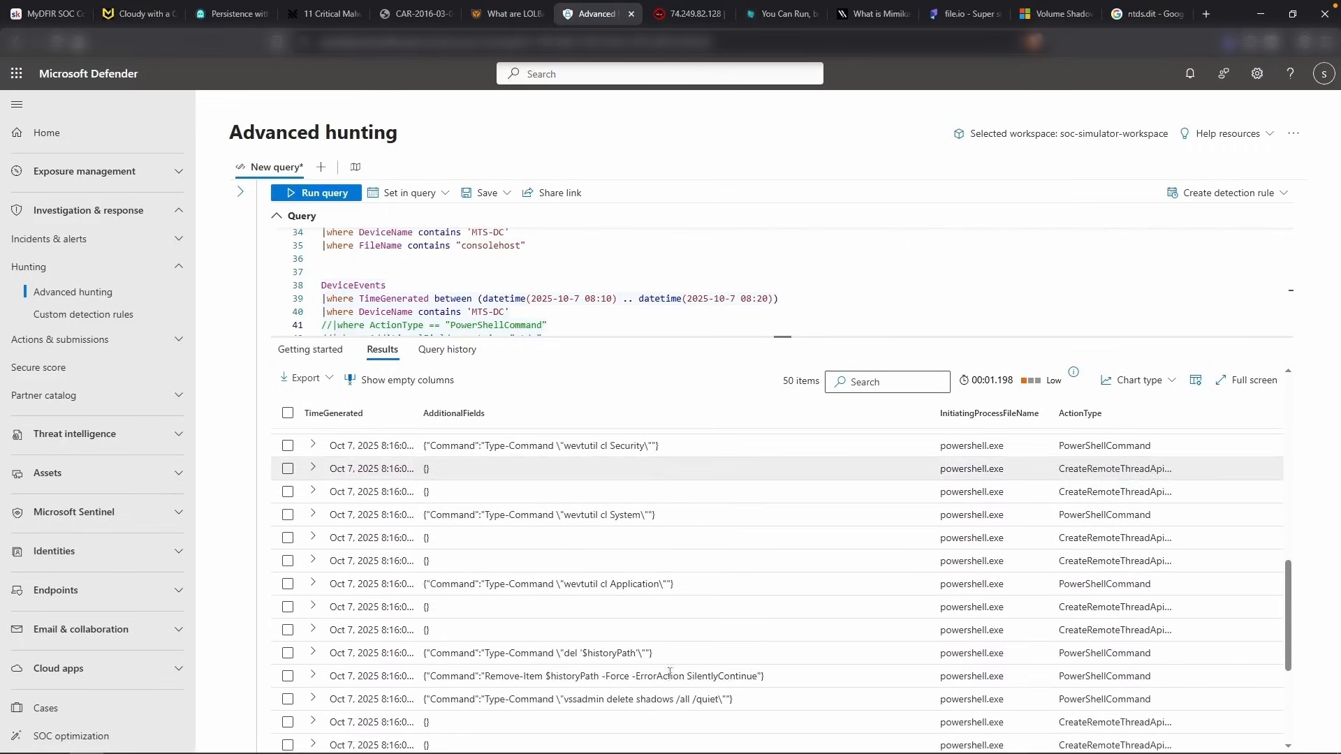
pyautogui.scroll(-2, 637, 621)
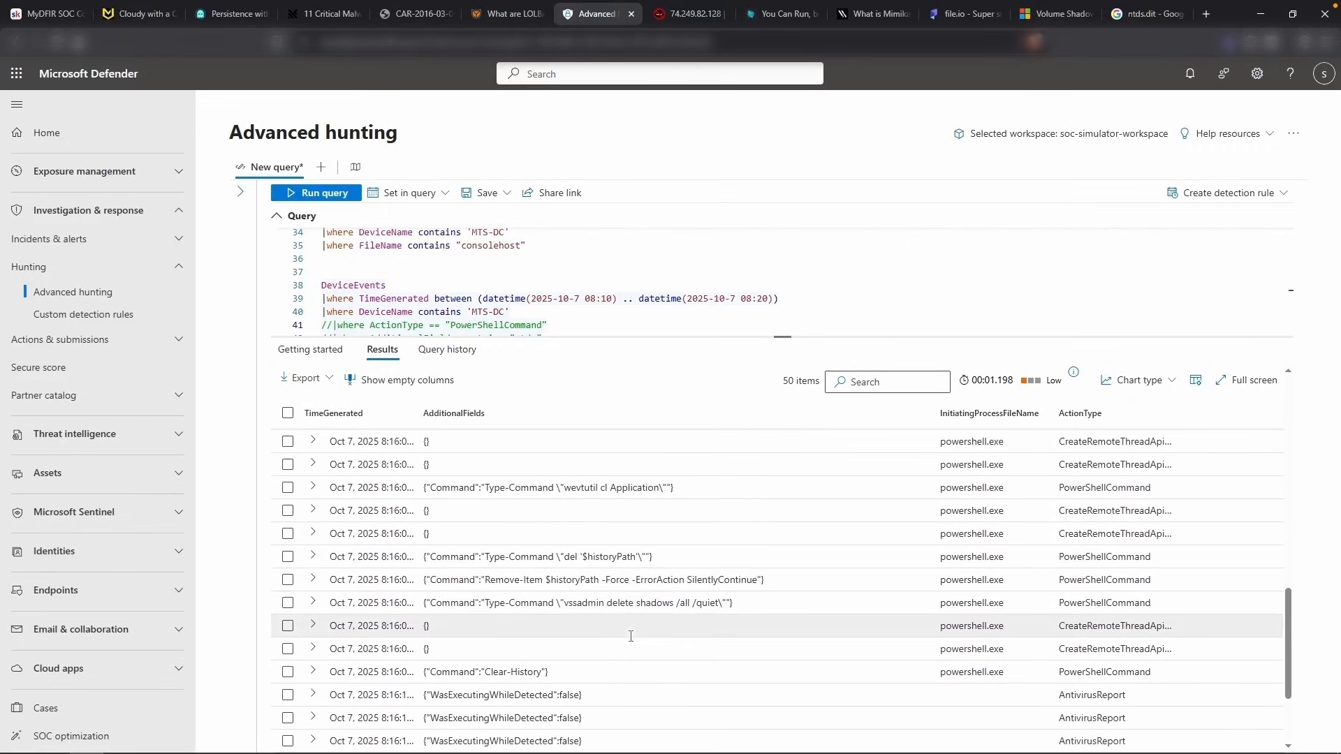
pyautogui.scroll(-3, 646, 603)
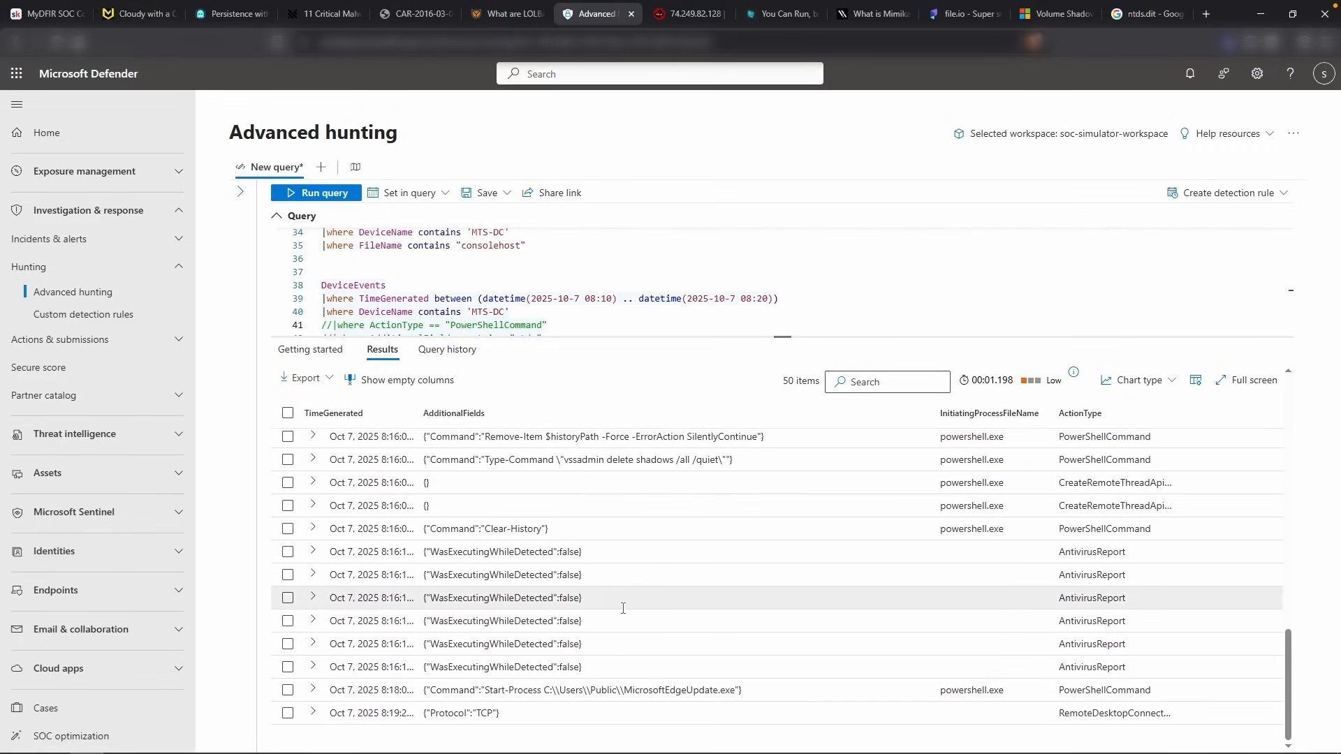
pyautogui.scroll(5, 618, 608)
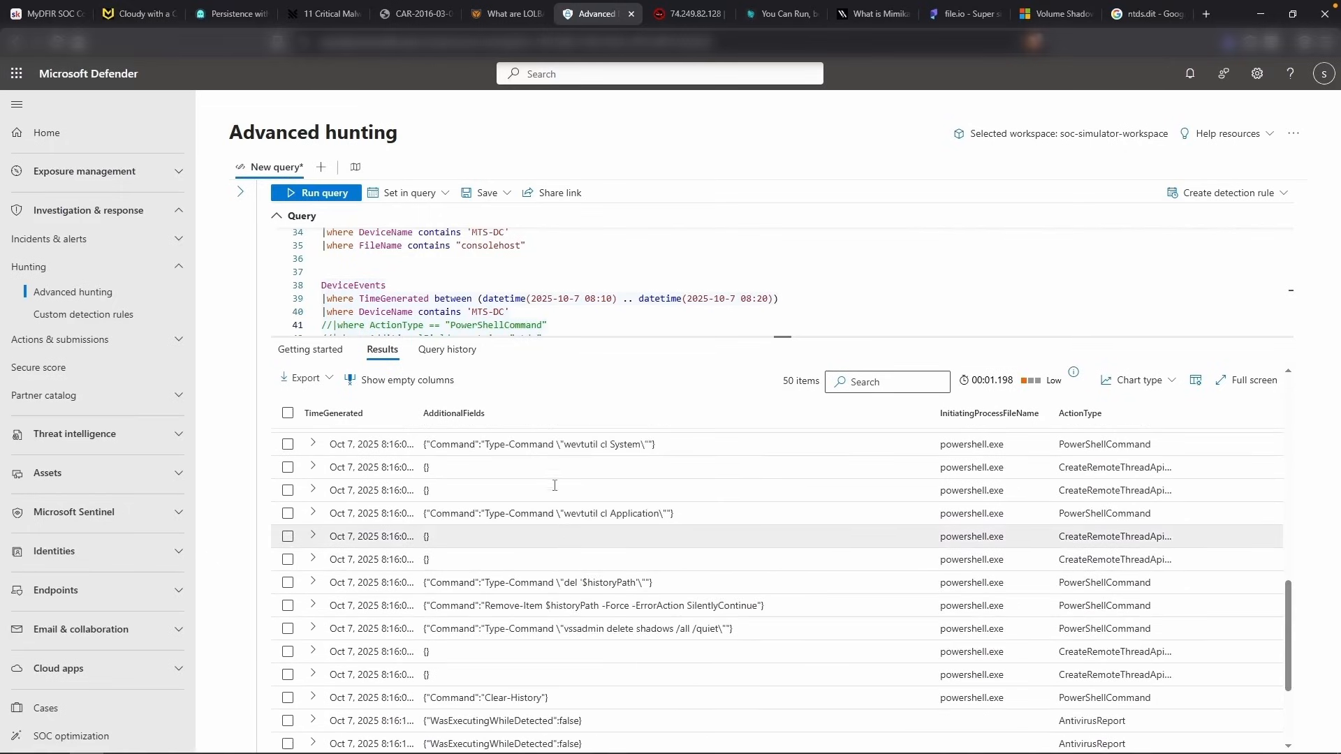
# Comment out the project line of the DeviceEvents query and rerun it to return all columns
pyautogui.doubleClick(419, 298)
pyautogui.scroll(-1, 427, 295)
pyautogui.scroll(-3, 427, 296)
pyautogui.click(330, 315)
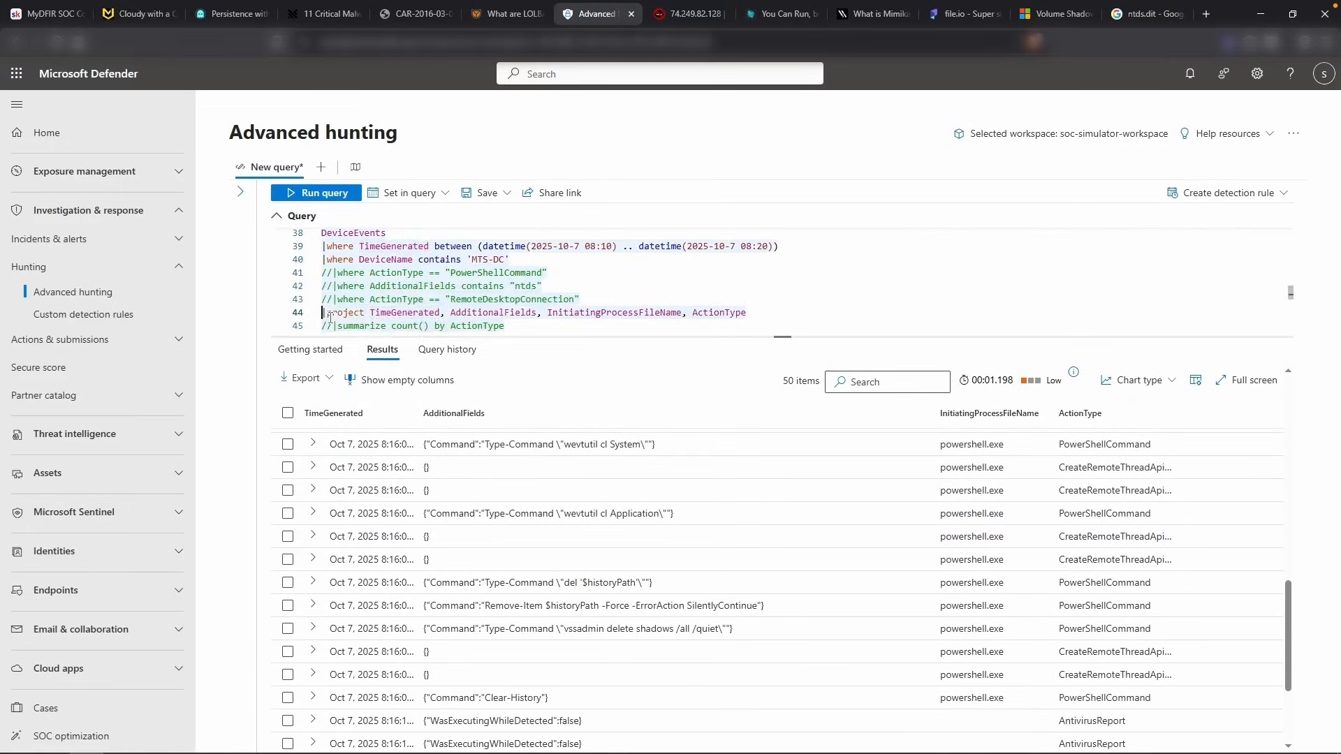
pyautogui.write('//')
pyautogui.scroll(1, 419, 307)
pyautogui.doubleClick(514, 313)
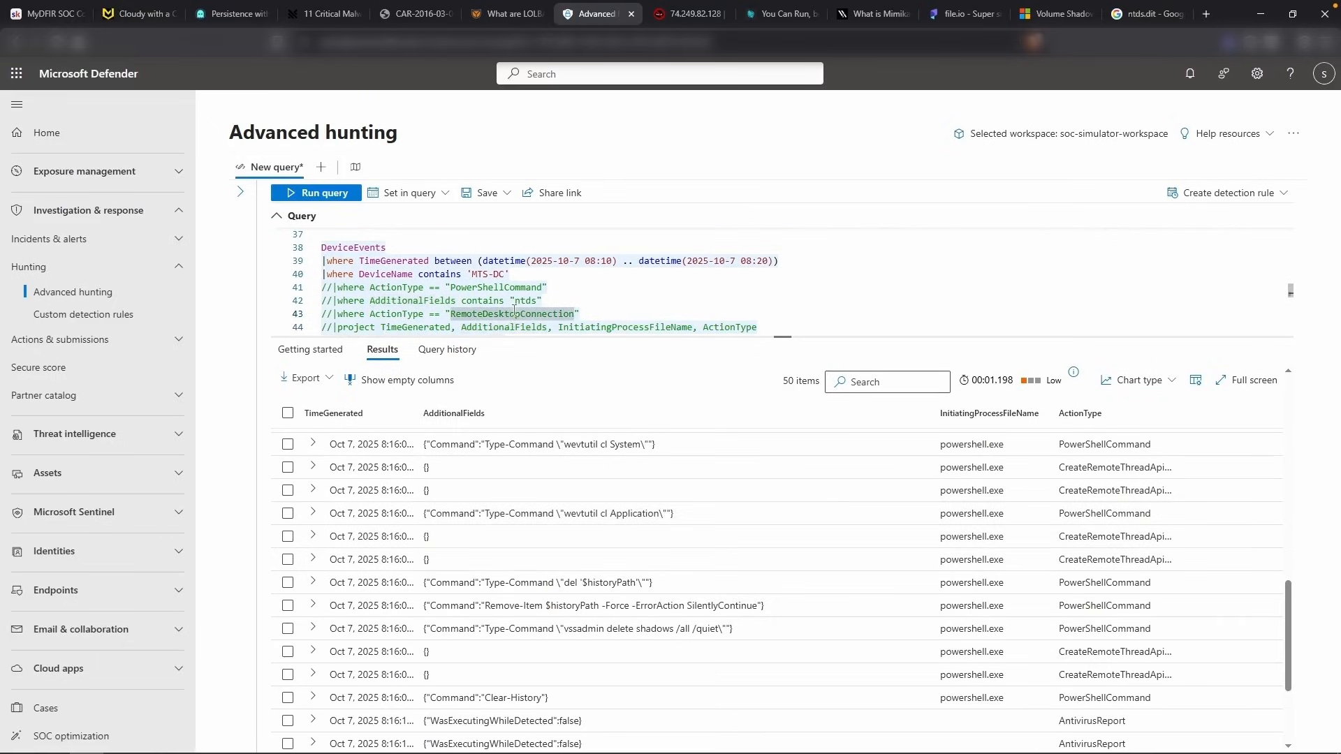
pyautogui.hotkey('shift', 'Return')
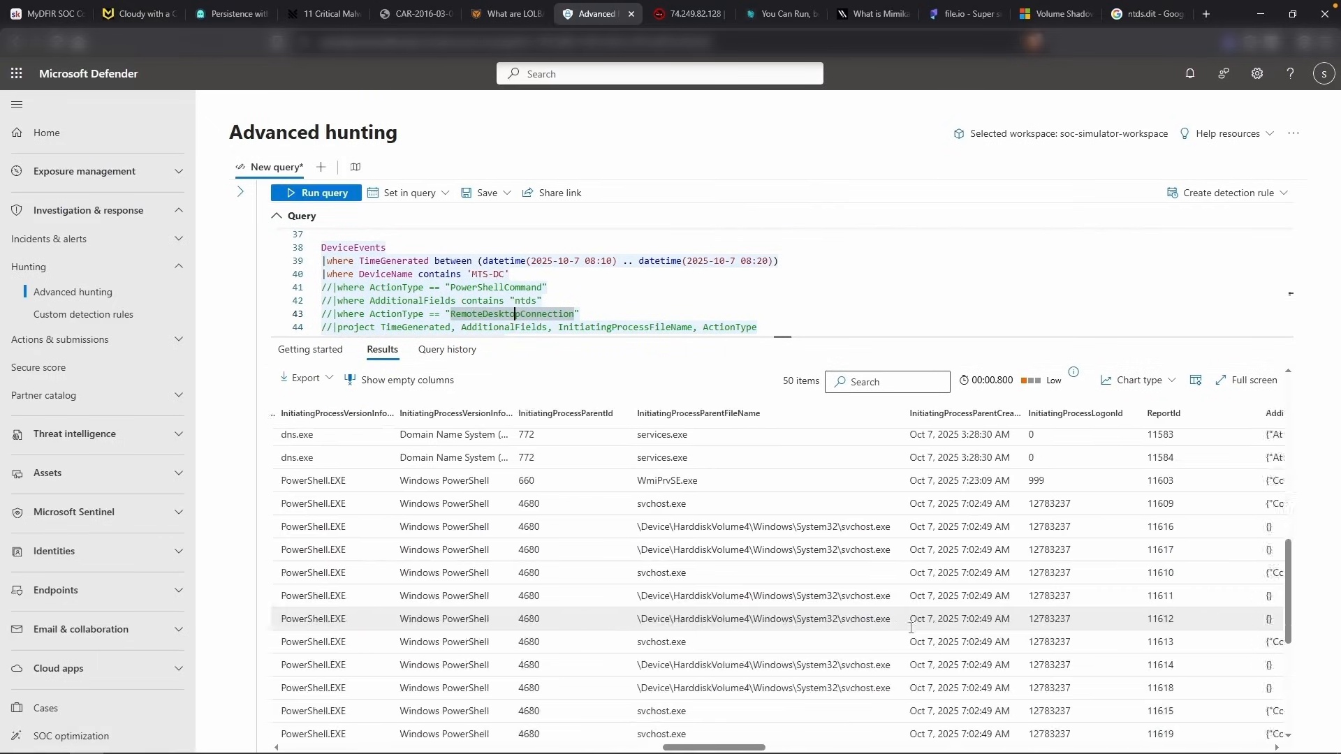
# Examine the parent process and AdditionalFields columns of the DeviceEvents results for signs of encoded exfiltration
pyautogui.hscroll(-4, 910, 627)
pyautogui.hscroll(8, 911, 627)
pyautogui.hscroll(-2, 910, 627)
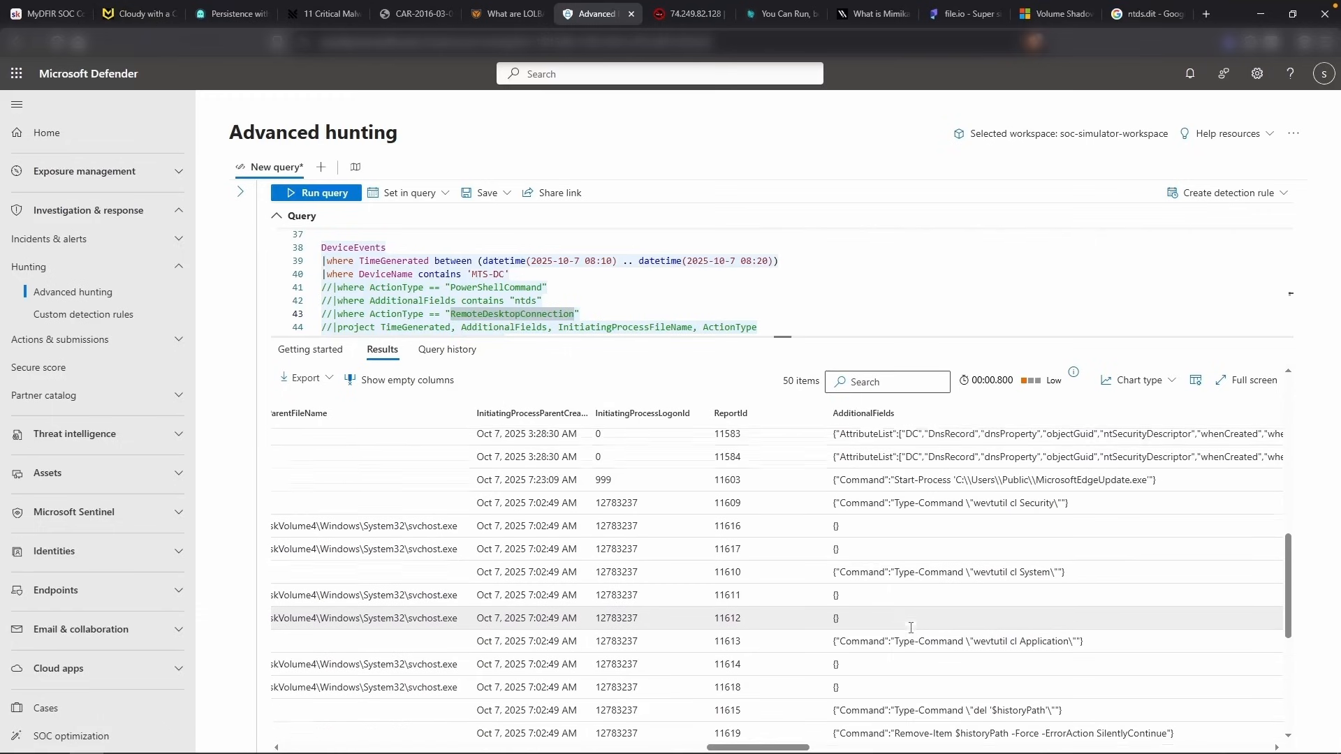
pyautogui.scroll(3, 873, 625)
pyautogui.hscroll(-10, 841, 623)
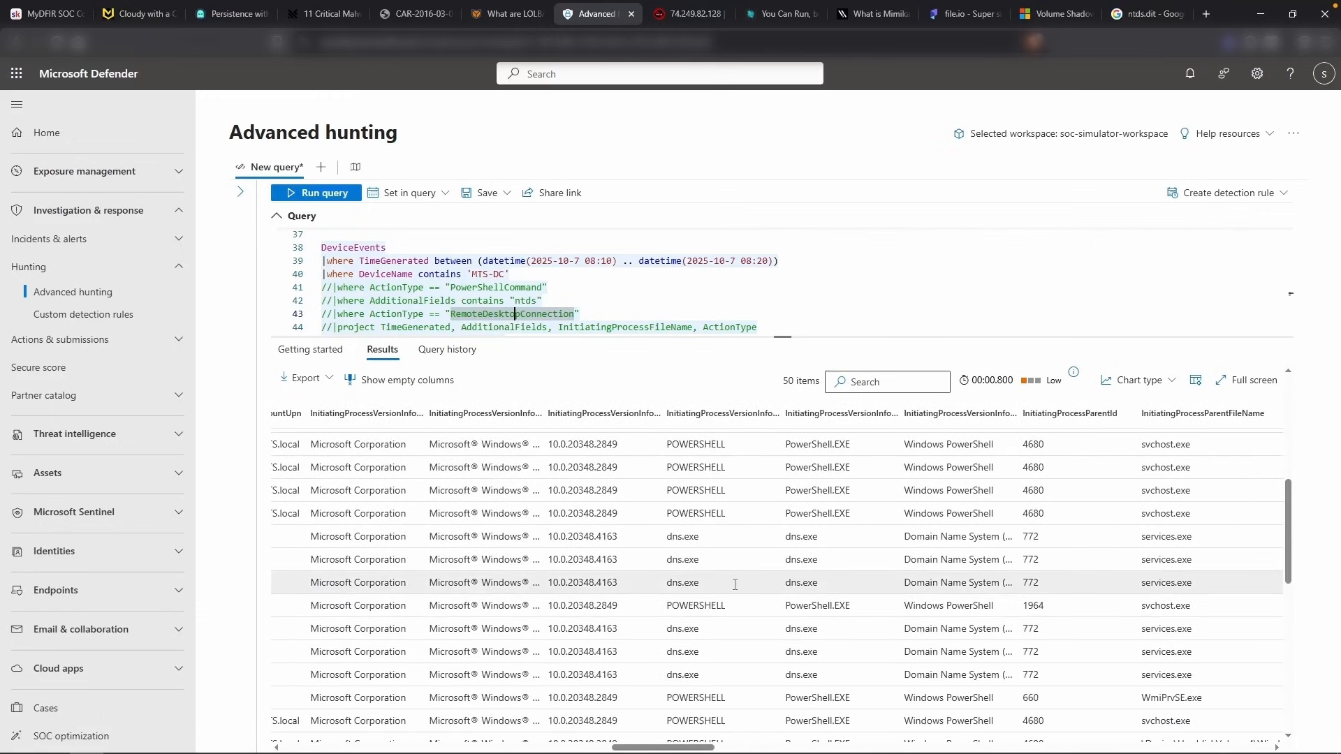
pyautogui.hscroll(-2, 735, 584)
pyautogui.scroll(1, 936, 578)
pyautogui.hscroll(15, 875, 582)
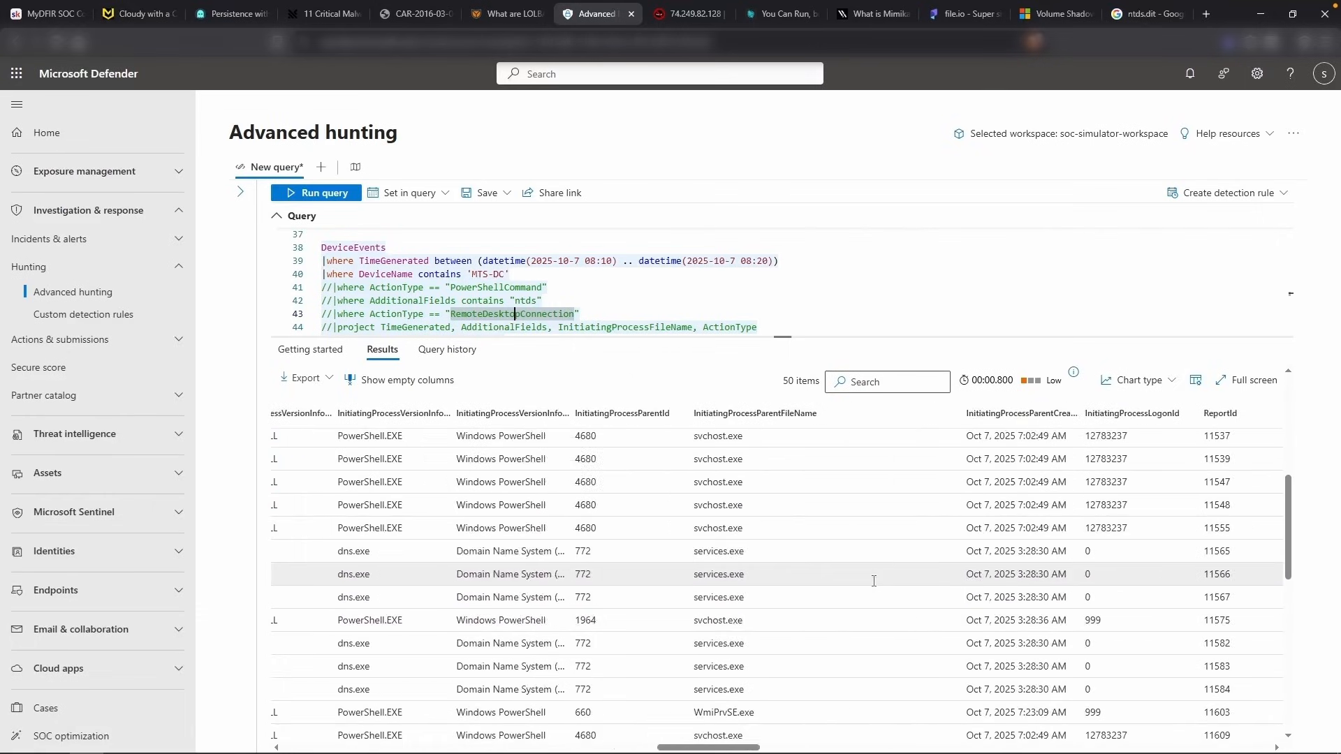
pyautogui.scroll(1, 656, 489)
pyautogui.scroll(1, 614, 314)
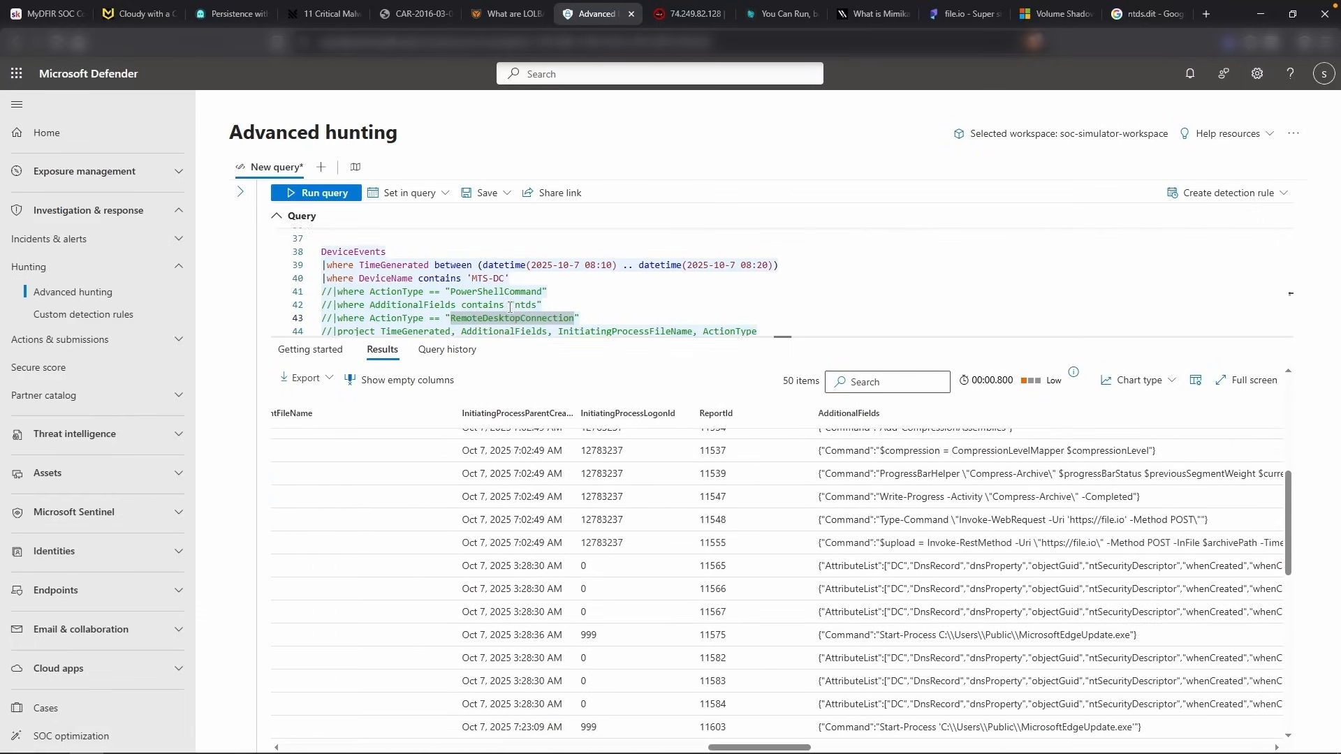
# Enlarge the query editor and set the DeviceProcessEvents time range to 2025-10-7 08:10 through 08:20
pyautogui.moveTo(777, 338); pyautogui.dragTo(785, 486)
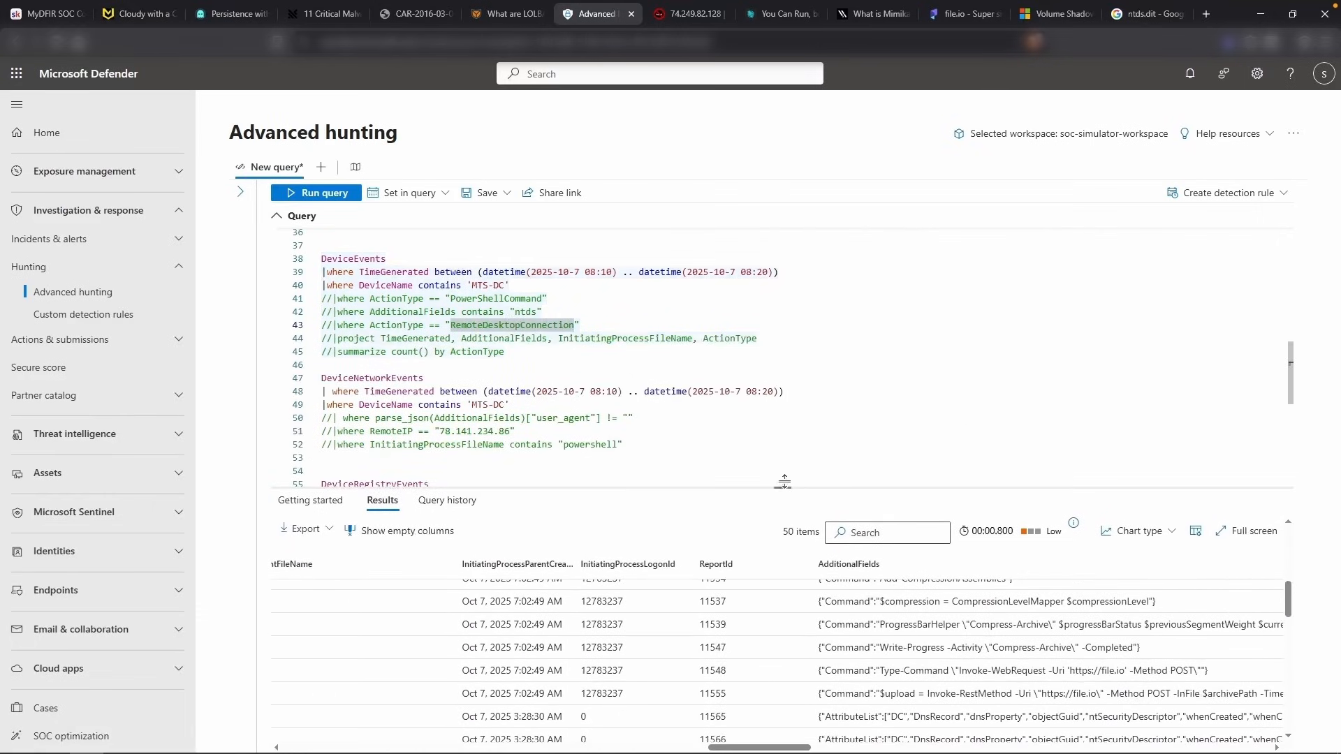
pyautogui.scroll(5, 641, 404)
pyautogui.doubleClick(595, 337)
pyautogui.write('08')
pyautogui.doubleClick(612, 336)
pyautogui.write('10')
pyautogui.doubleClick(752, 337)
pyautogui.write('08')
pyautogui.hotkey('ctrl', 'shift', 'Left')
pyautogui.write('20')
# Comment out the ntds ProcessCommandLine filter, run the DeviceProcessEvents query and enlarge the results area
pyautogui.click(323, 364)
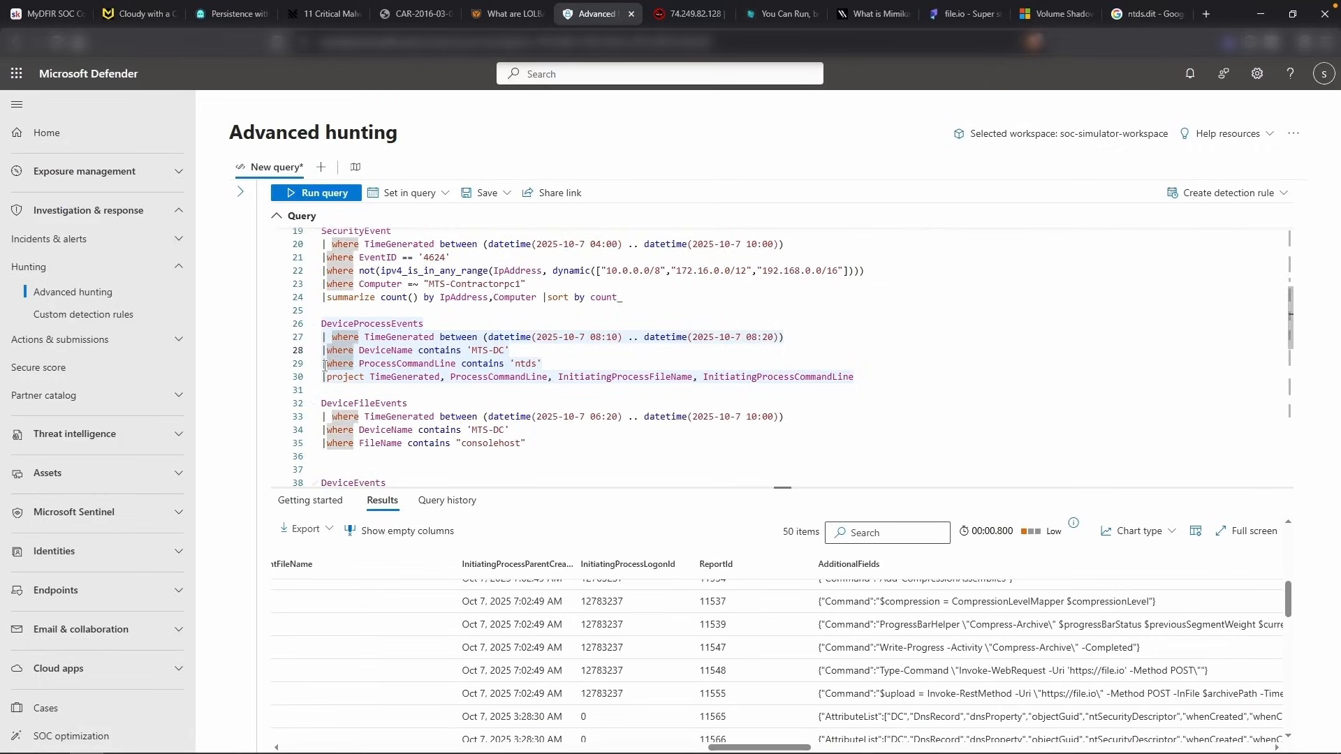
pyautogui.write('//')
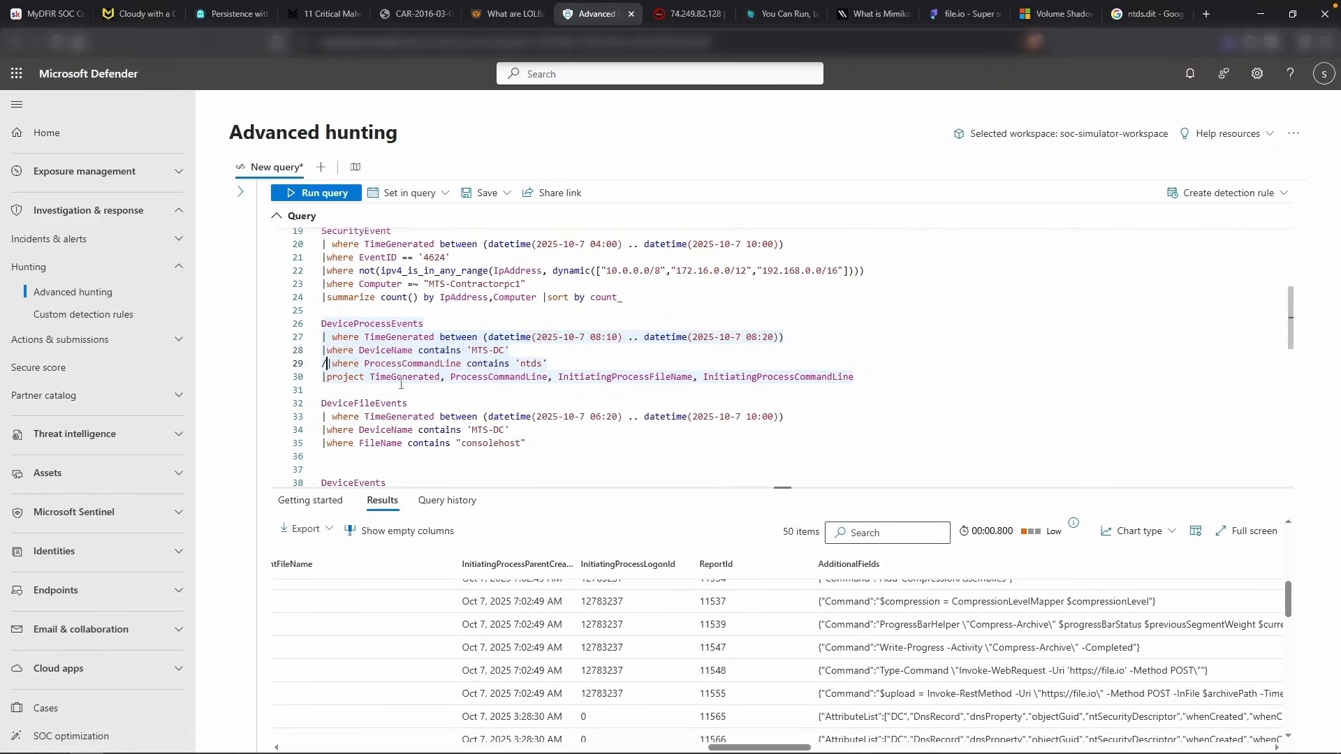
pyautogui.hotkey('shift', 'Return')
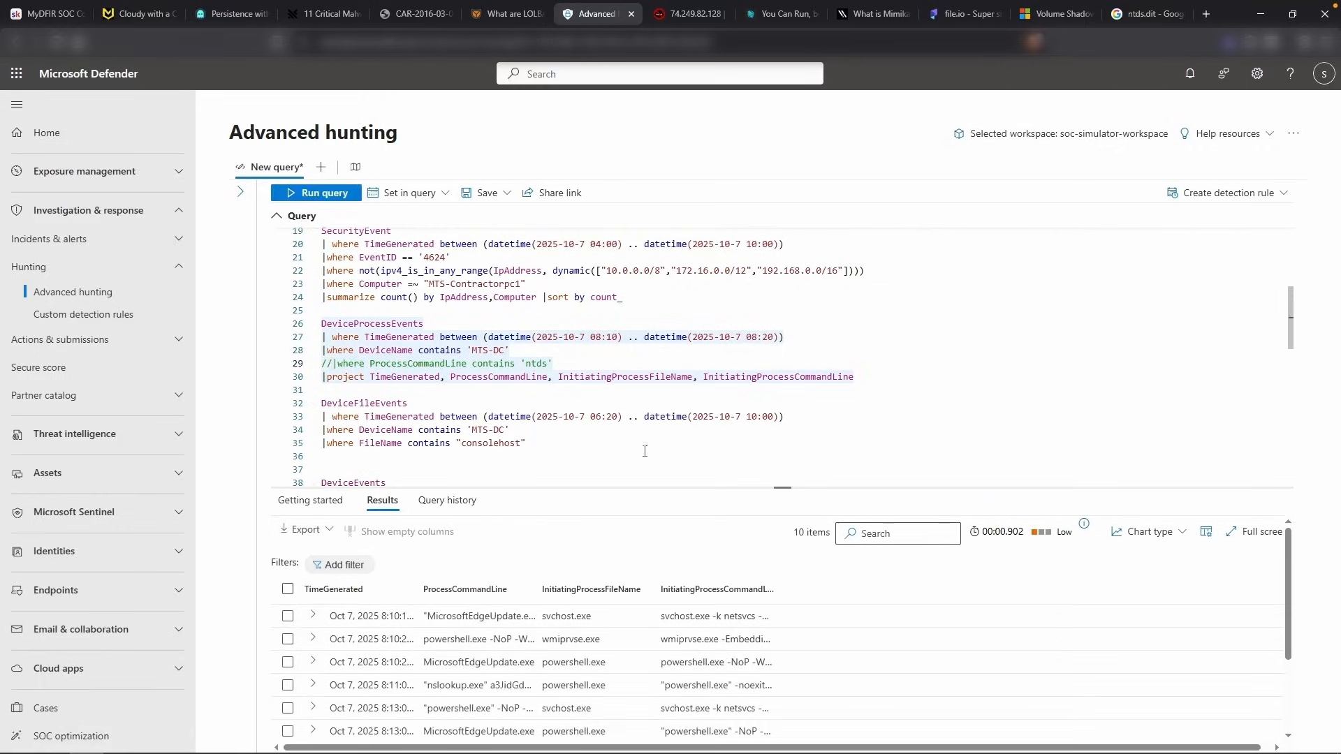
pyautogui.moveTo(776, 488); pyautogui.dragTo(782, 354)
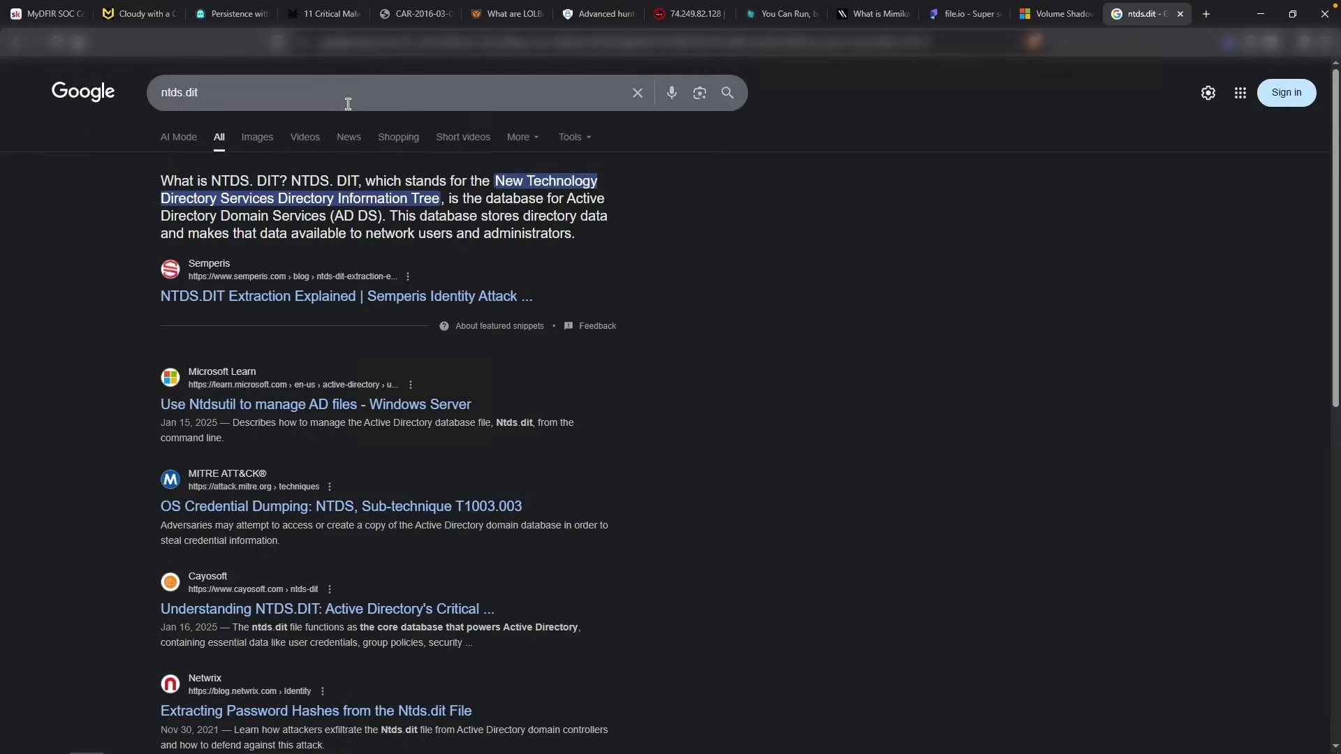
# Search the web for cyberchef in a new browser tab and open the CyberChef site
pyautogui.press('super+t')
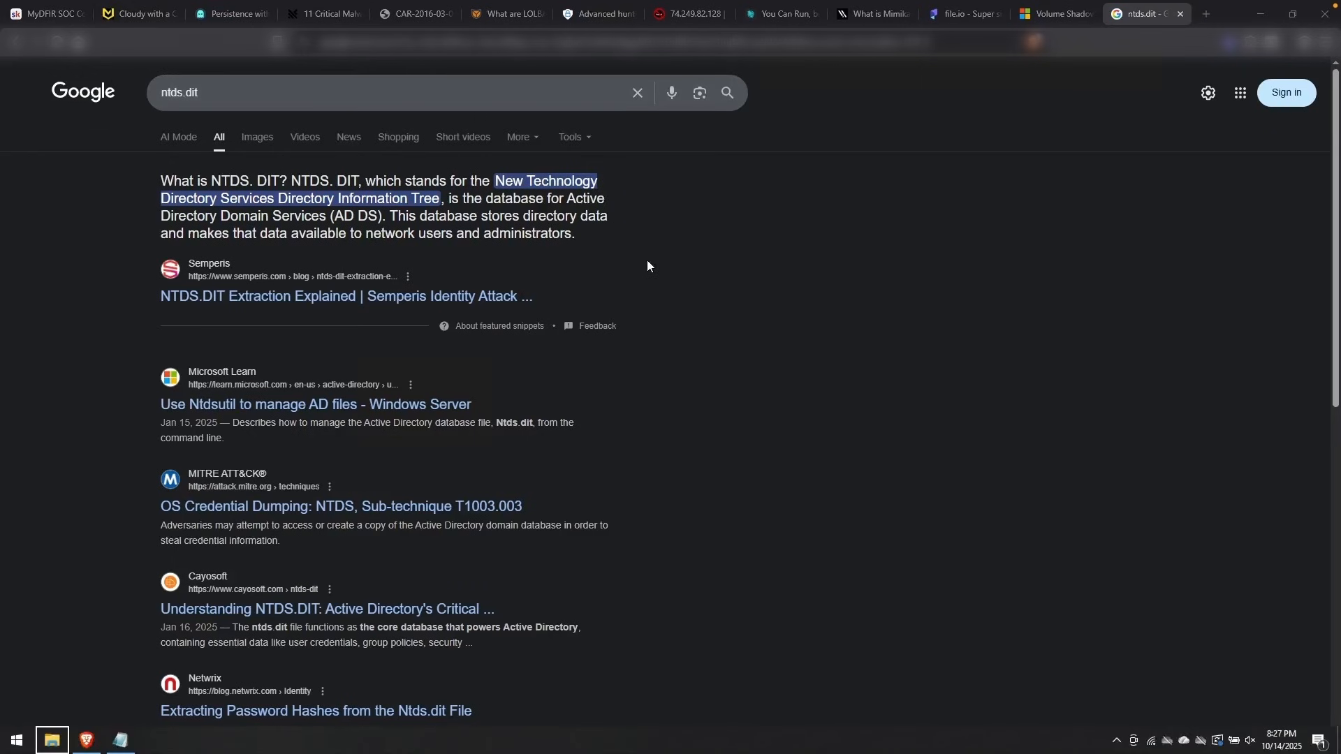
pyautogui.click(1205, 14)
pyautogui.write('cyberchef')
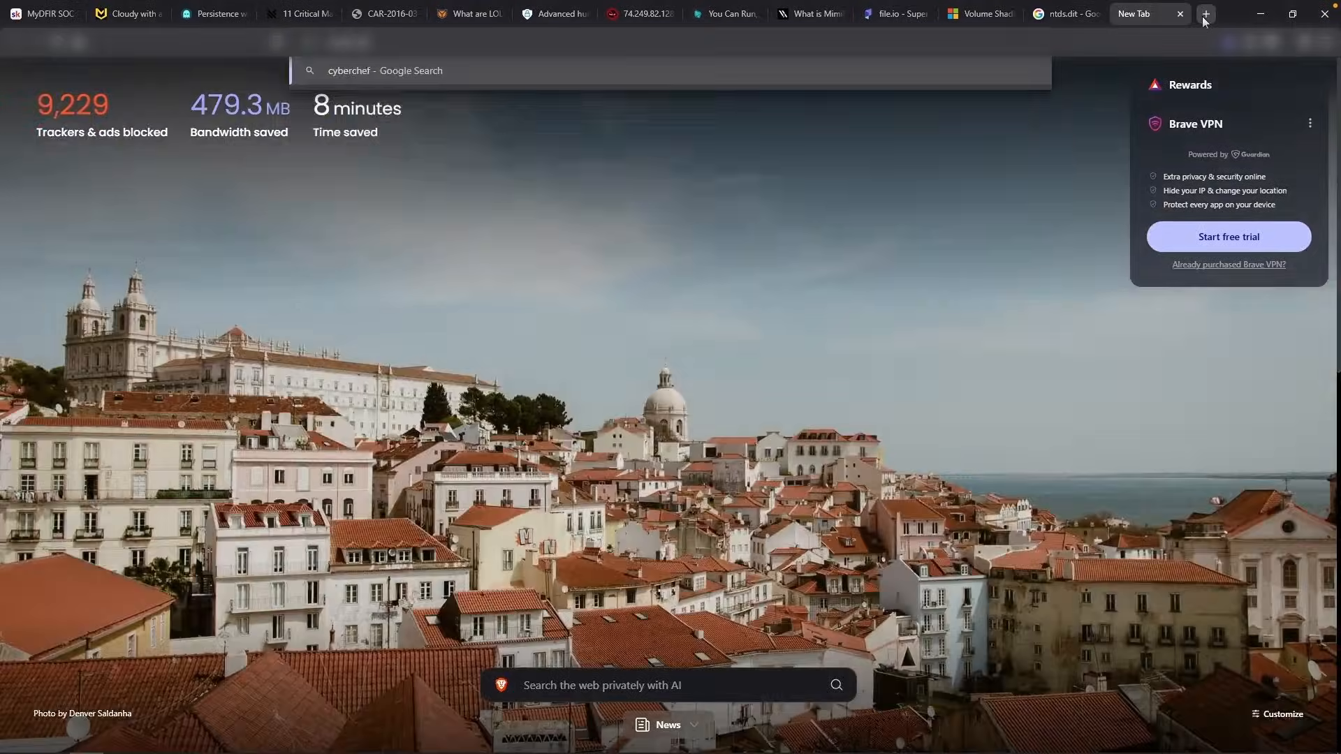
pyautogui.press('Return')
pyautogui.click(217, 214)
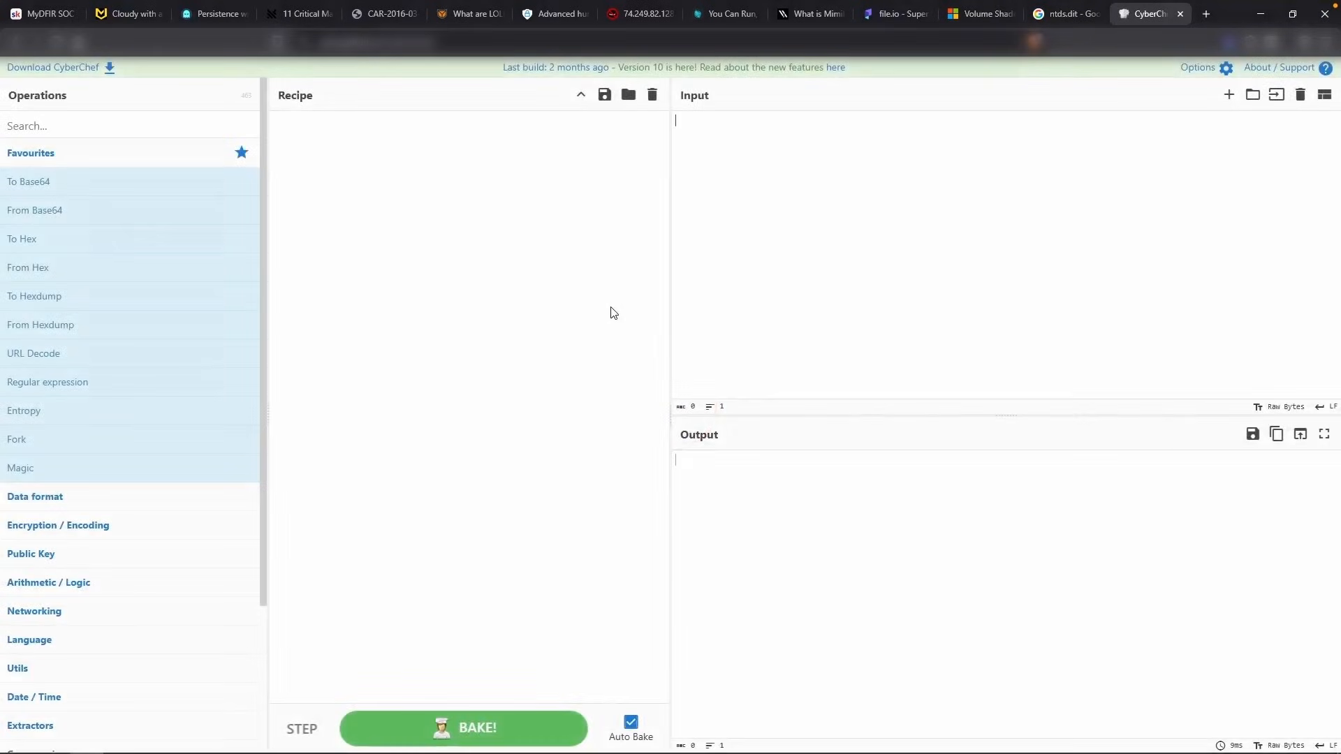
# Enter the encoded credential string from the nslookup command as CyberChef input and decode it with From Base64
pyautogui.click(724, 140)
pyautogui.write('a3JidGd0OjRiNGRjZThlZmY0OGEzZD')
pyautogui.doubleClick(119, 215)
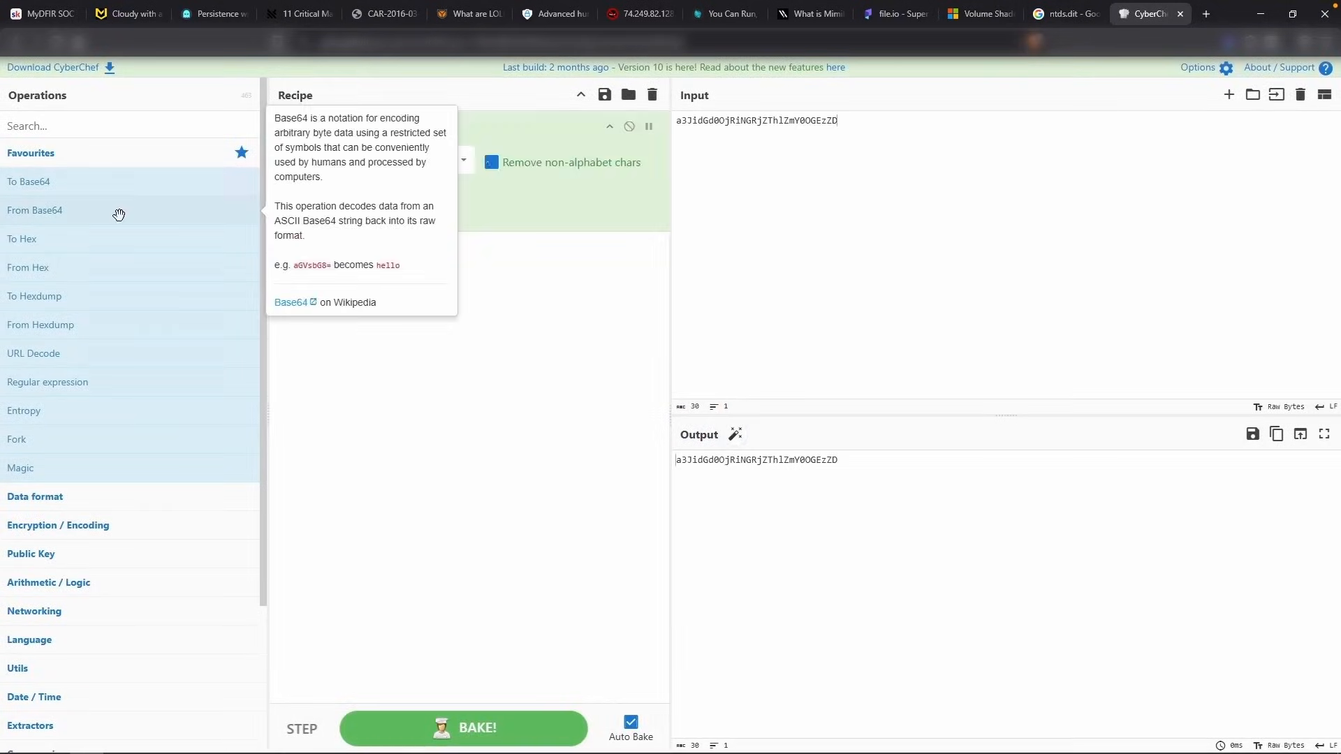
pyautogui.click(692, 461)
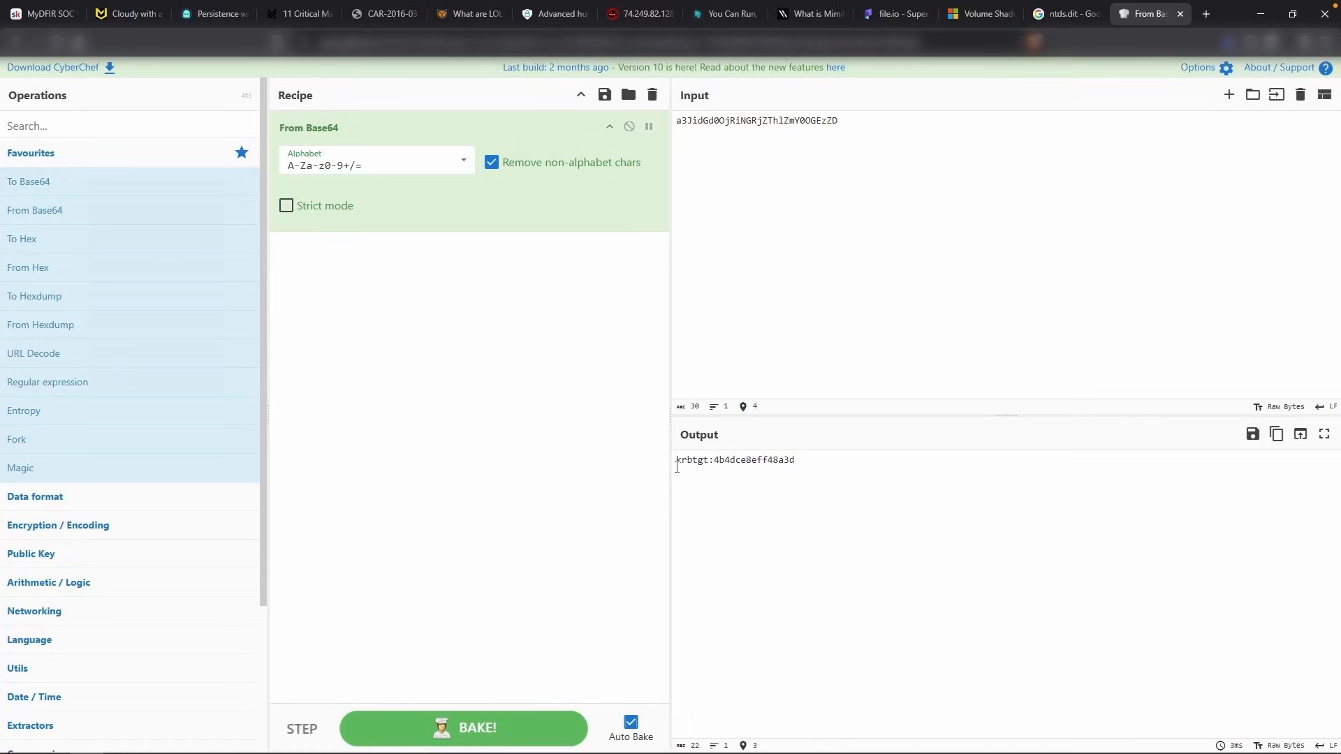
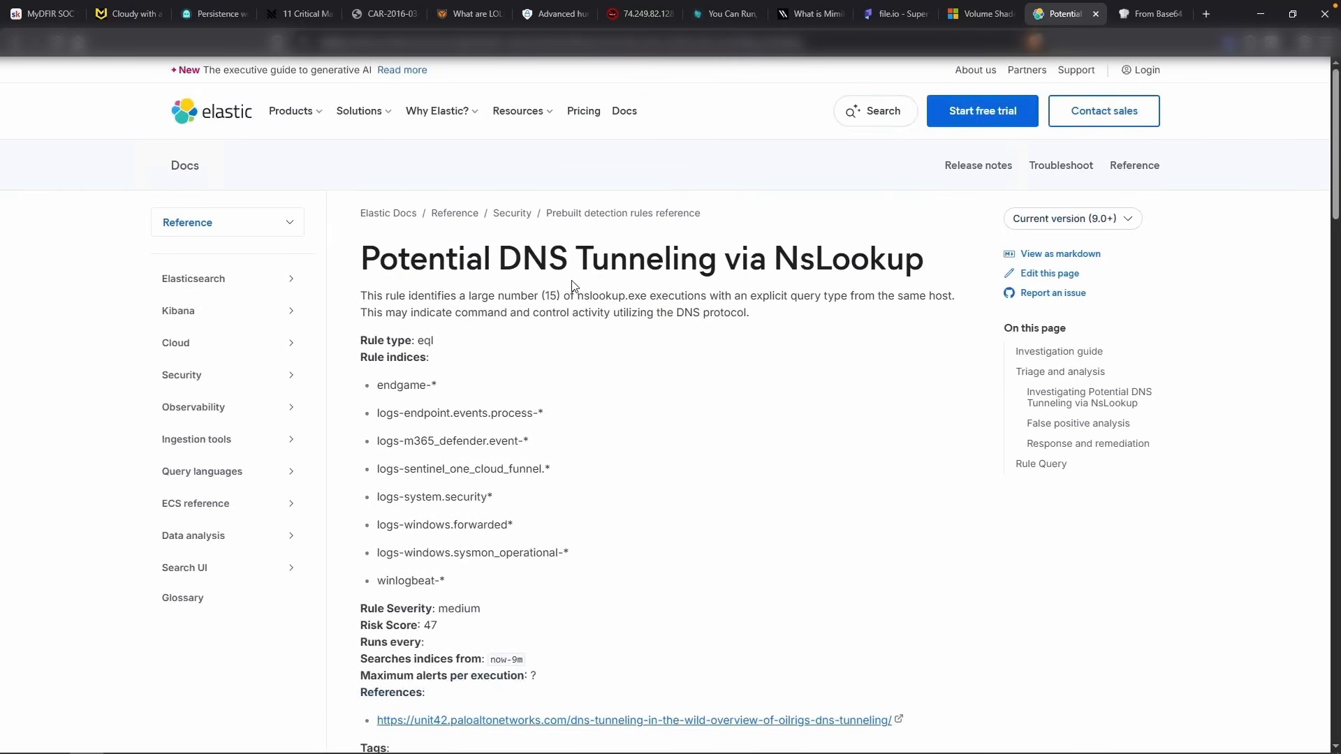
# Read Elastic's investigation guide on DNS tunneling via NsLookup and examine the domain queried by the nslookup command in the Advanced hunting results
pyautogui.scroll(-10, 589, 270)
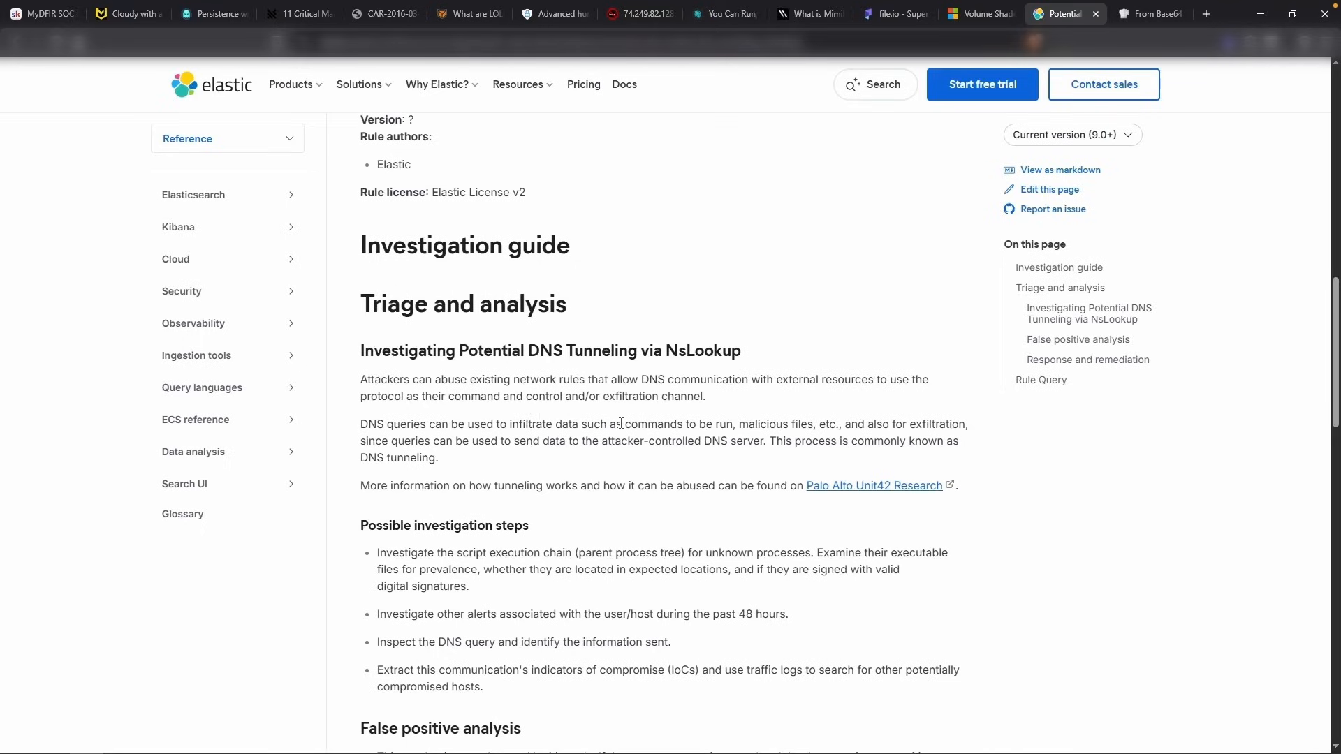
pyautogui.moveTo(926, 424); pyautogui.dragTo(960, 423)
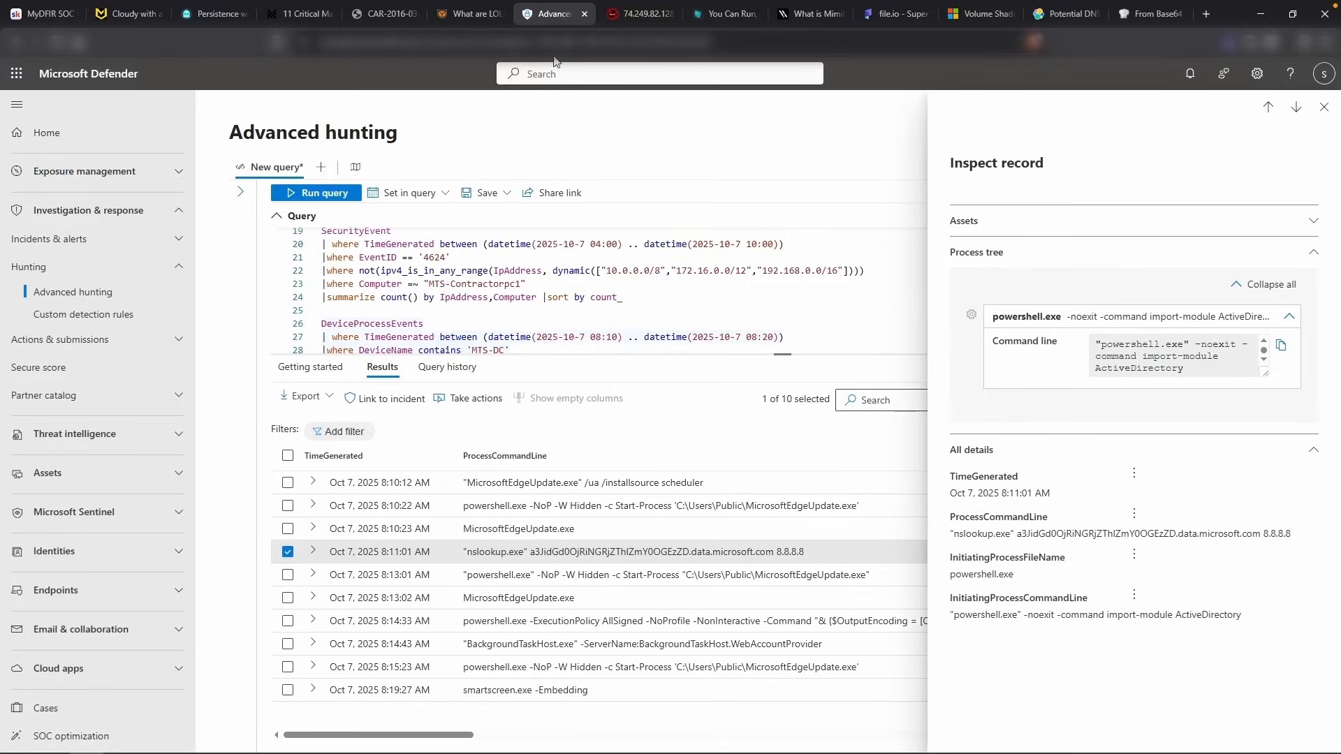
pyautogui.click(555, 14)
pyautogui.moveTo(774, 552); pyautogui.dragTo(691, 553)
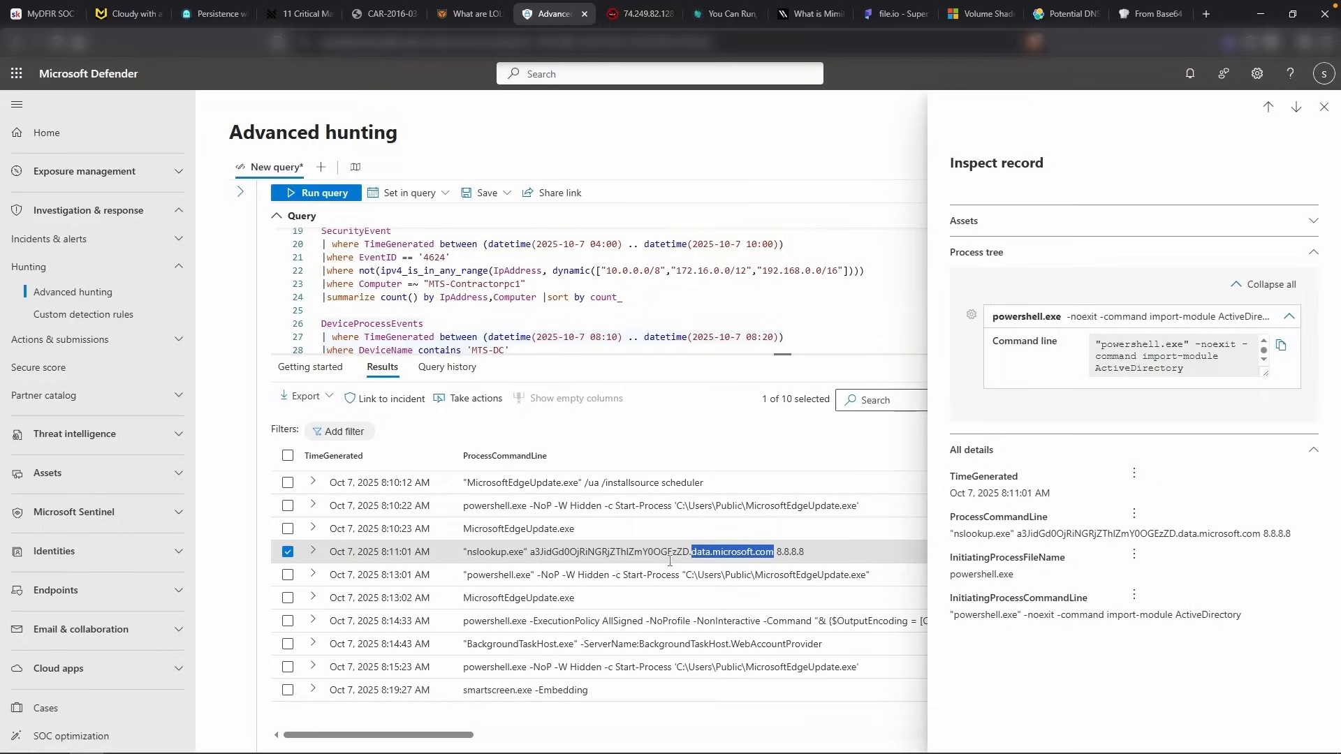
# Open The Encoded Escape bonus challenge on the CTF site, submit the decoded account and hash combination from CyberChef as its flag, and close it
pyautogui.click(123, 13)
pyautogui.scroll(-1, 349, 587)
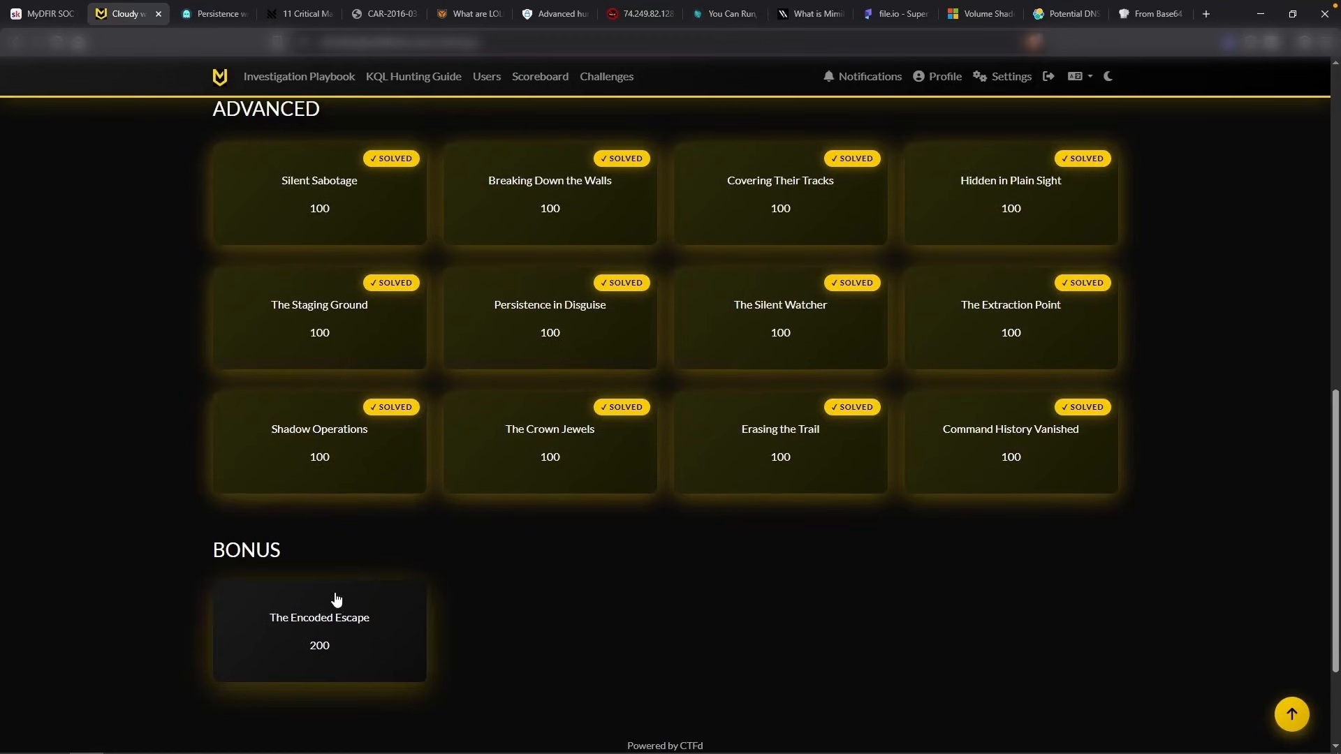
pyautogui.click(336, 600)
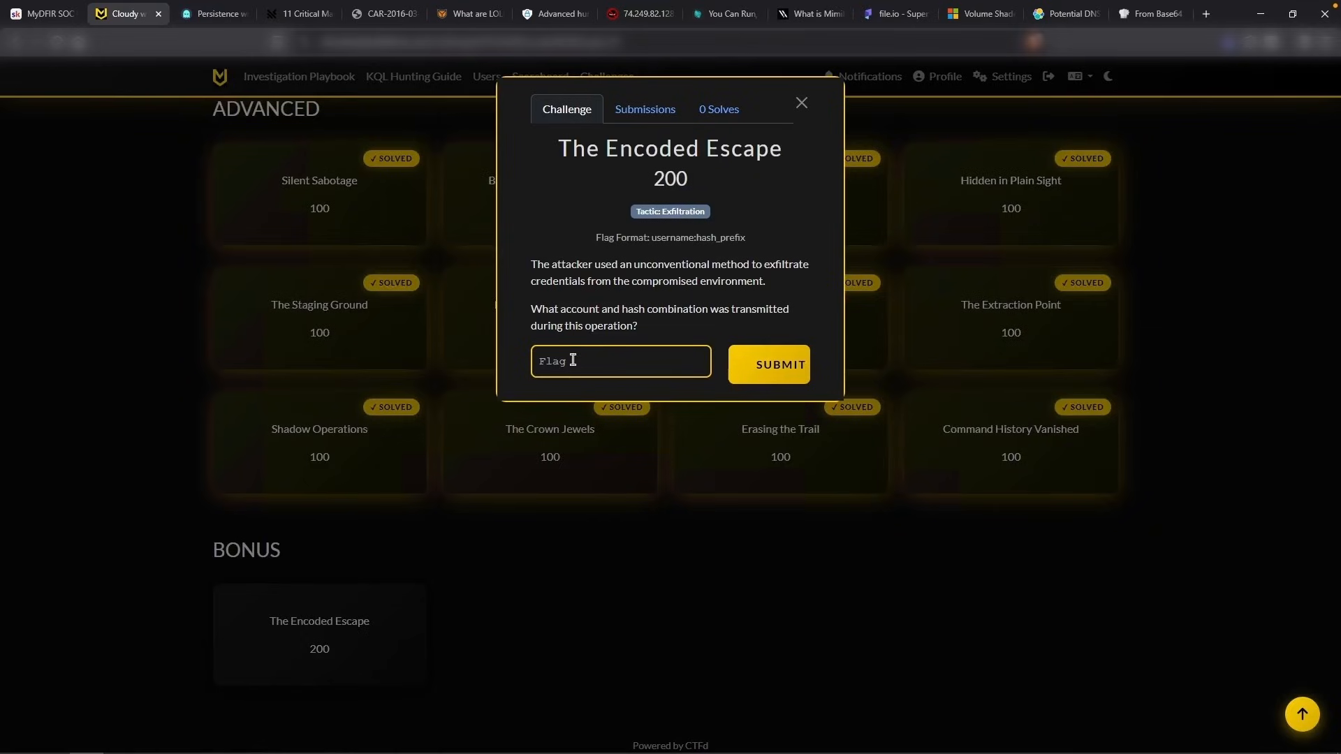
pyautogui.click(1148, 14)
pyautogui.moveTo(676, 459); pyautogui.dragTo(803, 459)
pyautogui.hotkey('ctrl', 'c')
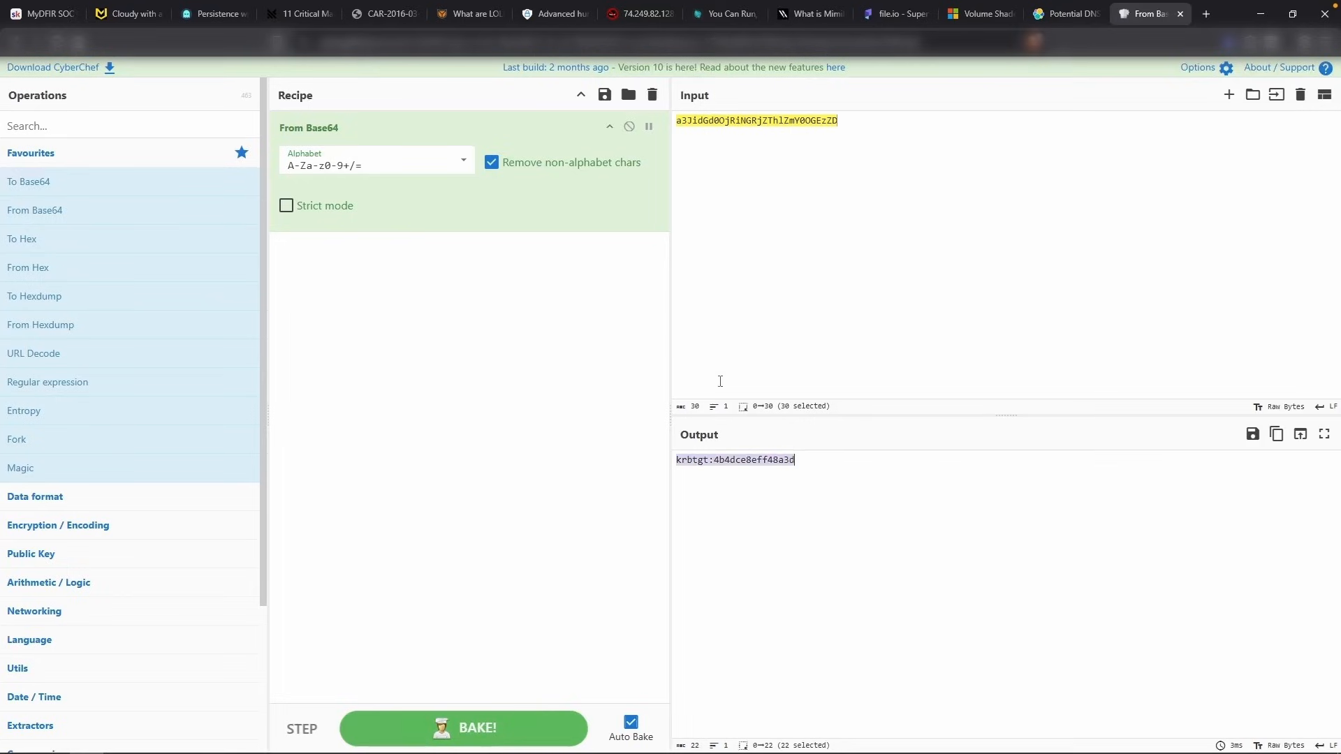
pyautogui.click(126, 14)
pyautogui.hotkey('ctrl', 'v')
pyautogui.click(768, 364)
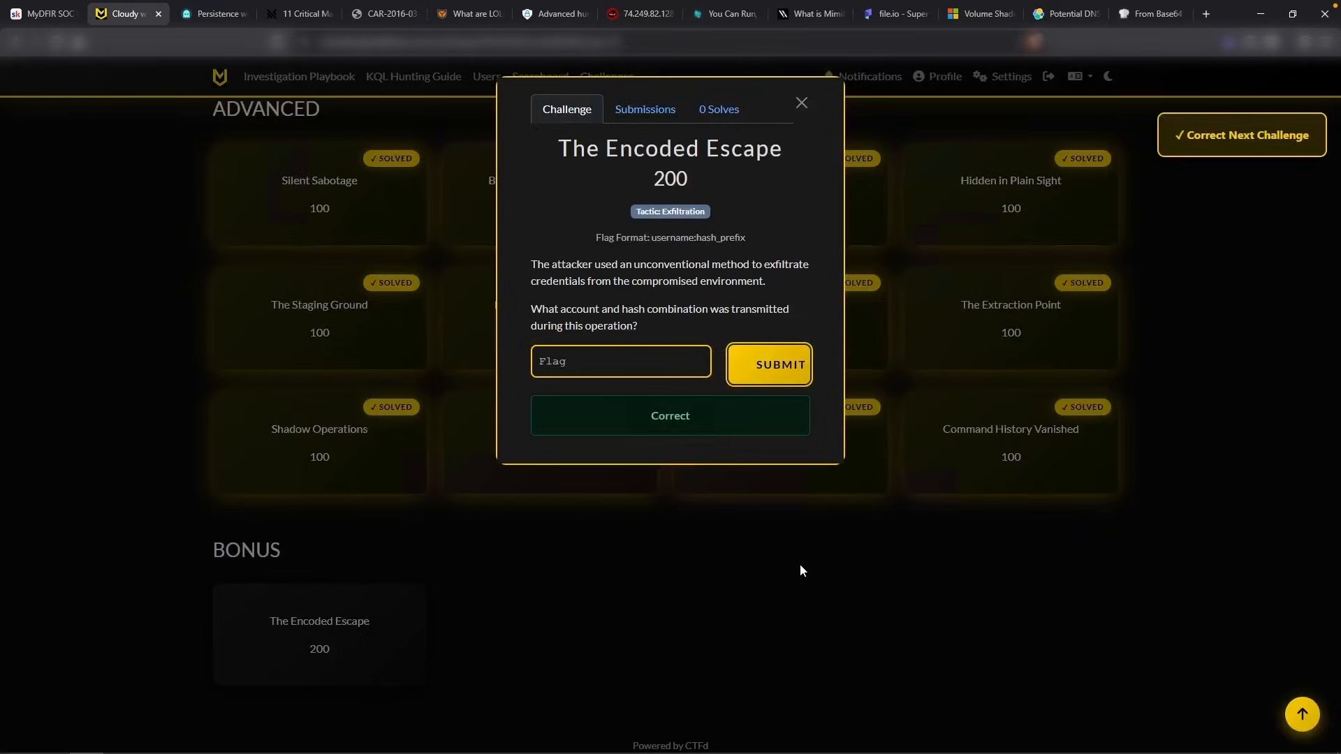
pyautogui.click(799, 565)
pyautogui.scroll(-1, 799, 564)
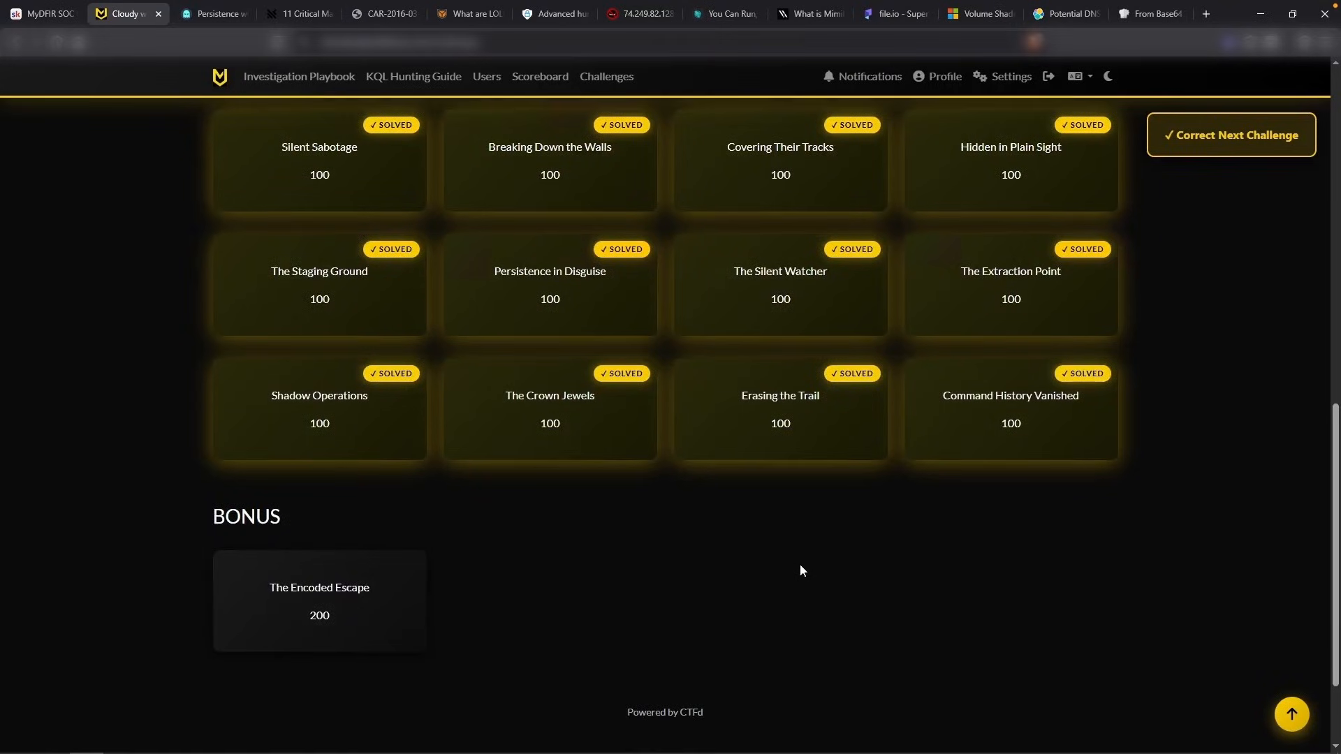